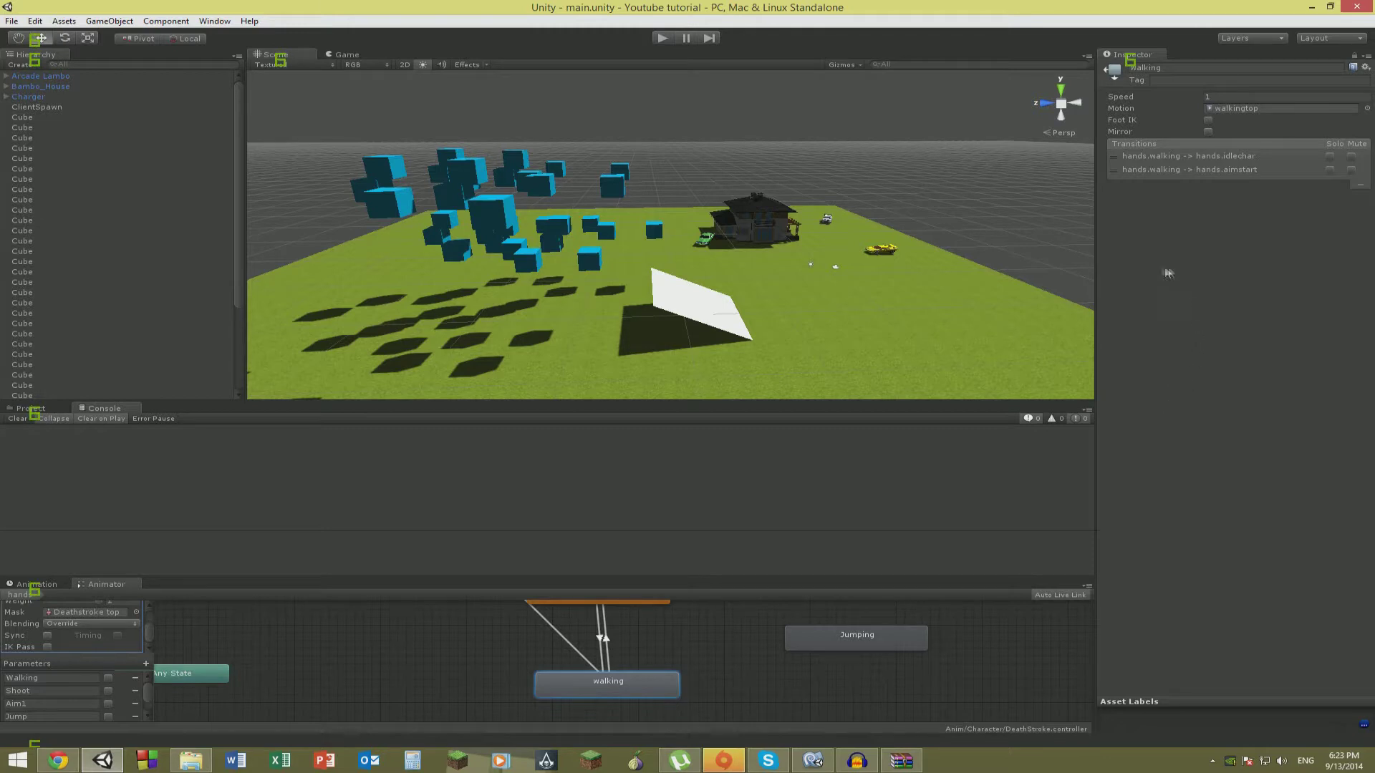
# Run the game and join it with the nickname "g" to spawn the character.
pyautogui.moveTo(632, 221); pyautogui.dragTo(640, 90, button='right')
pyautogui.press('w')
pyautogui.click(662, 39)
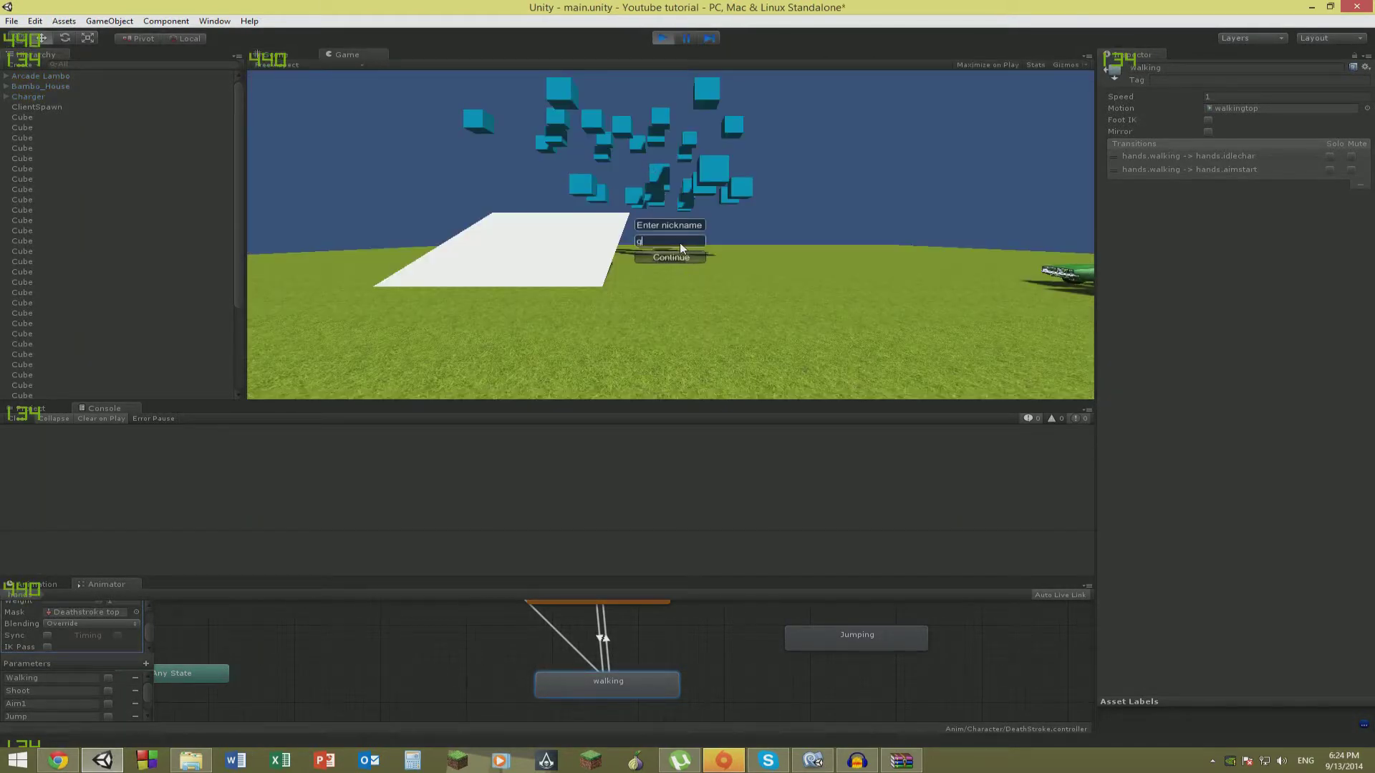
pyautogui.write('g')
pyautogui.click(680, 256)
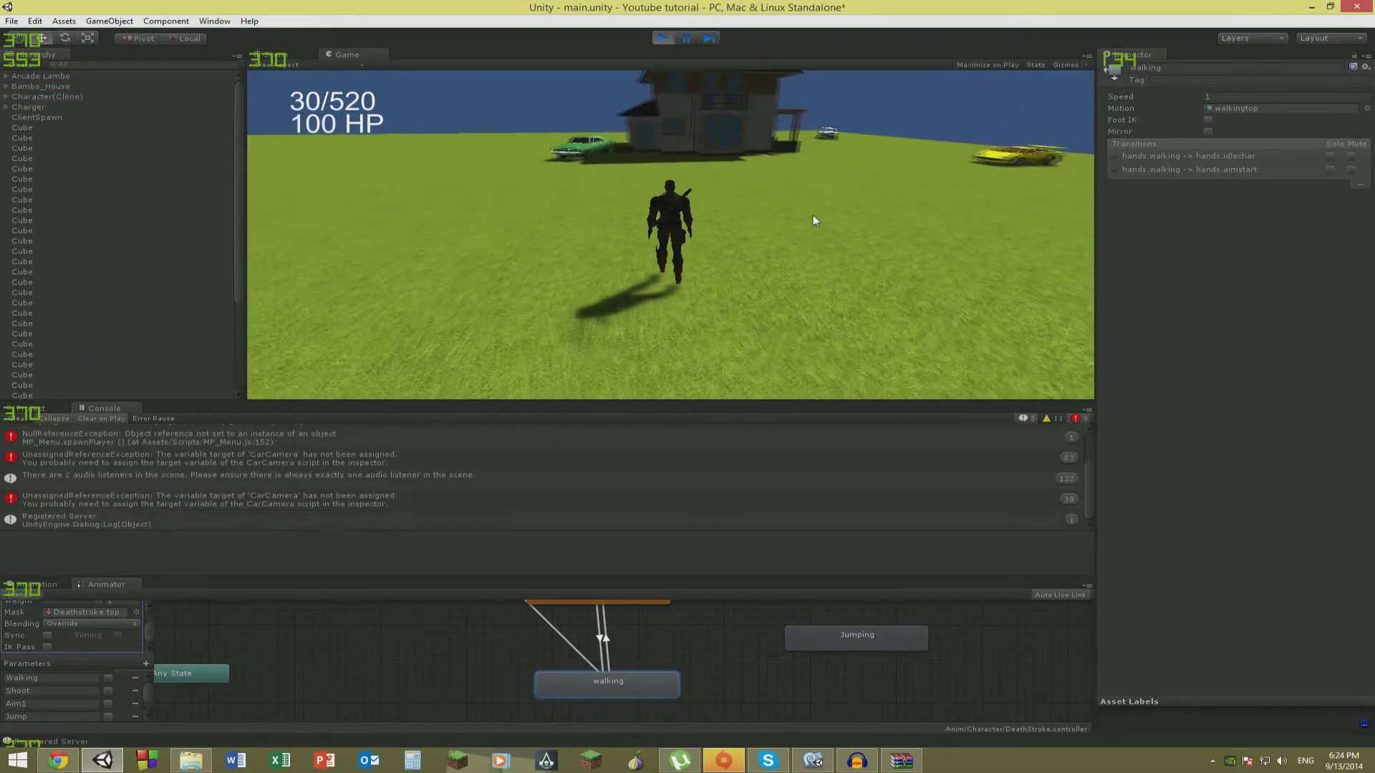
# Test walking, jumping and driving the yellow car with the character, and stop the game.
pyautogui.press('w')
pyautogui.press('space')
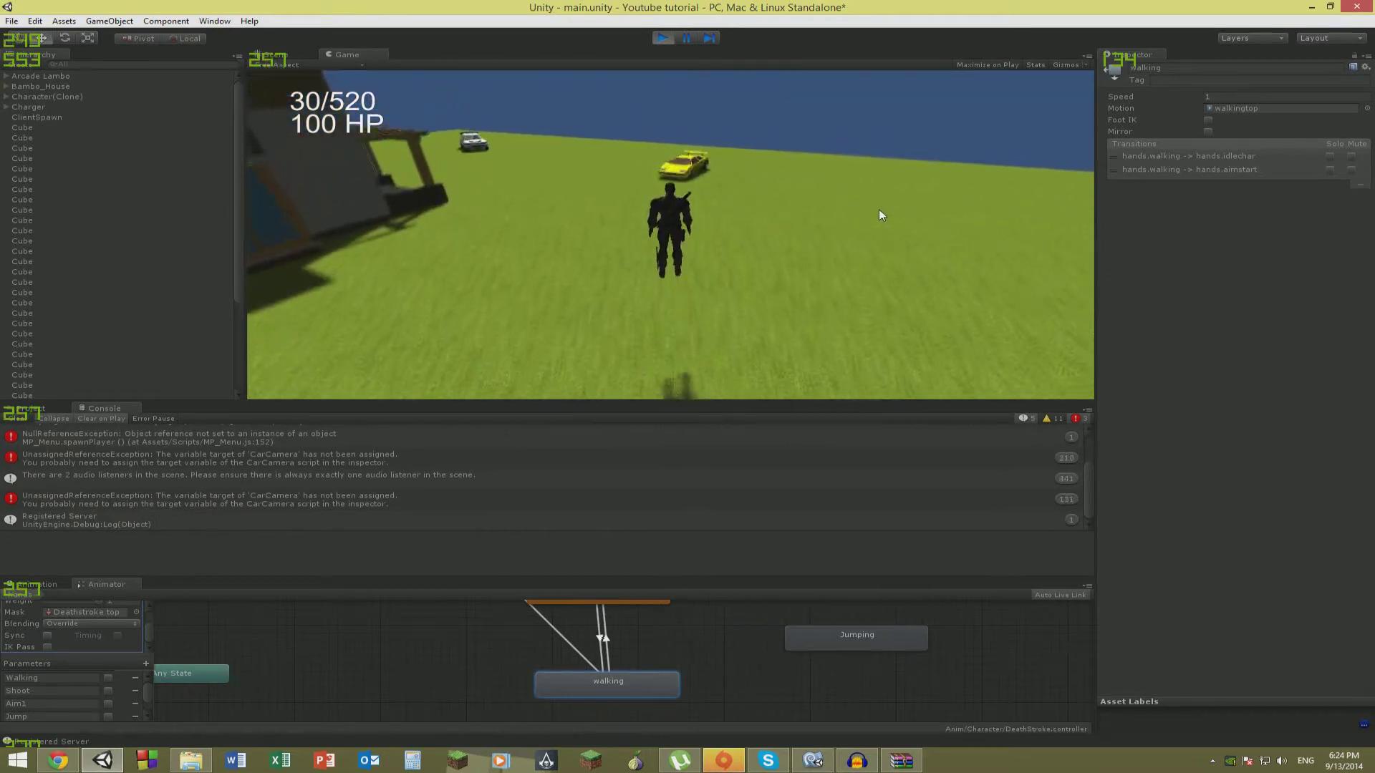
pyautogui.press('space')
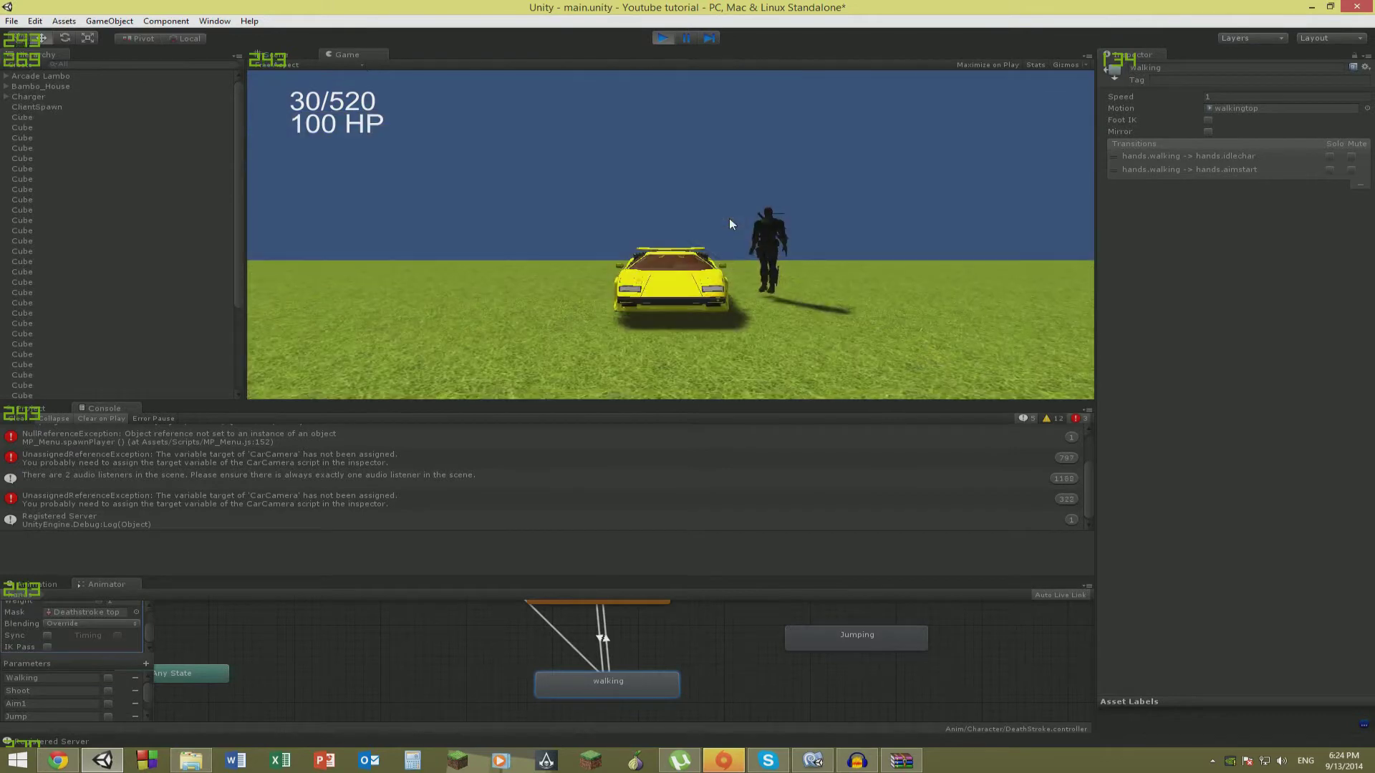
pyautogui.press('w')
pyautogui.press('a')
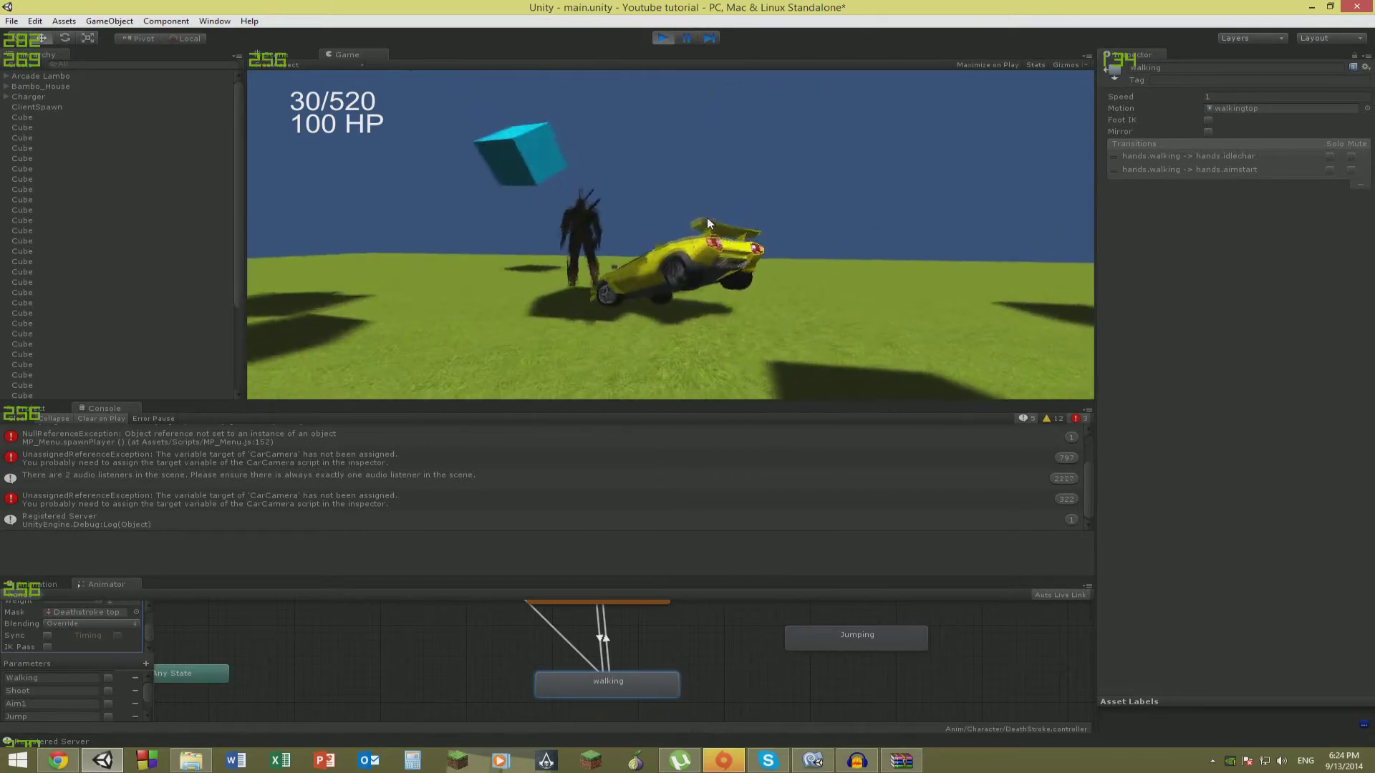
pyautogui.click(662, 37)
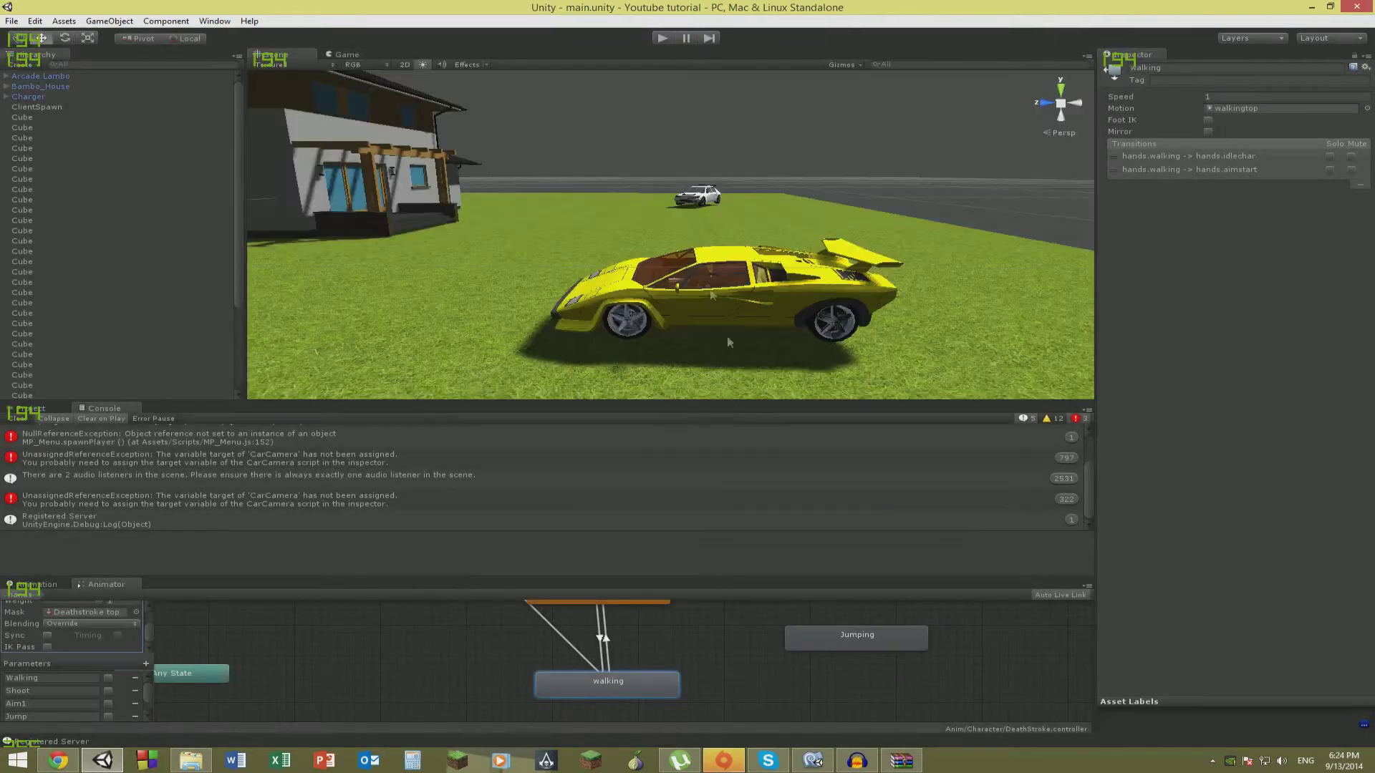
pyautogui.moveTo(698, 256); pyautogui.dragTo(644, 297, button='right')
pyautogui.press('w')
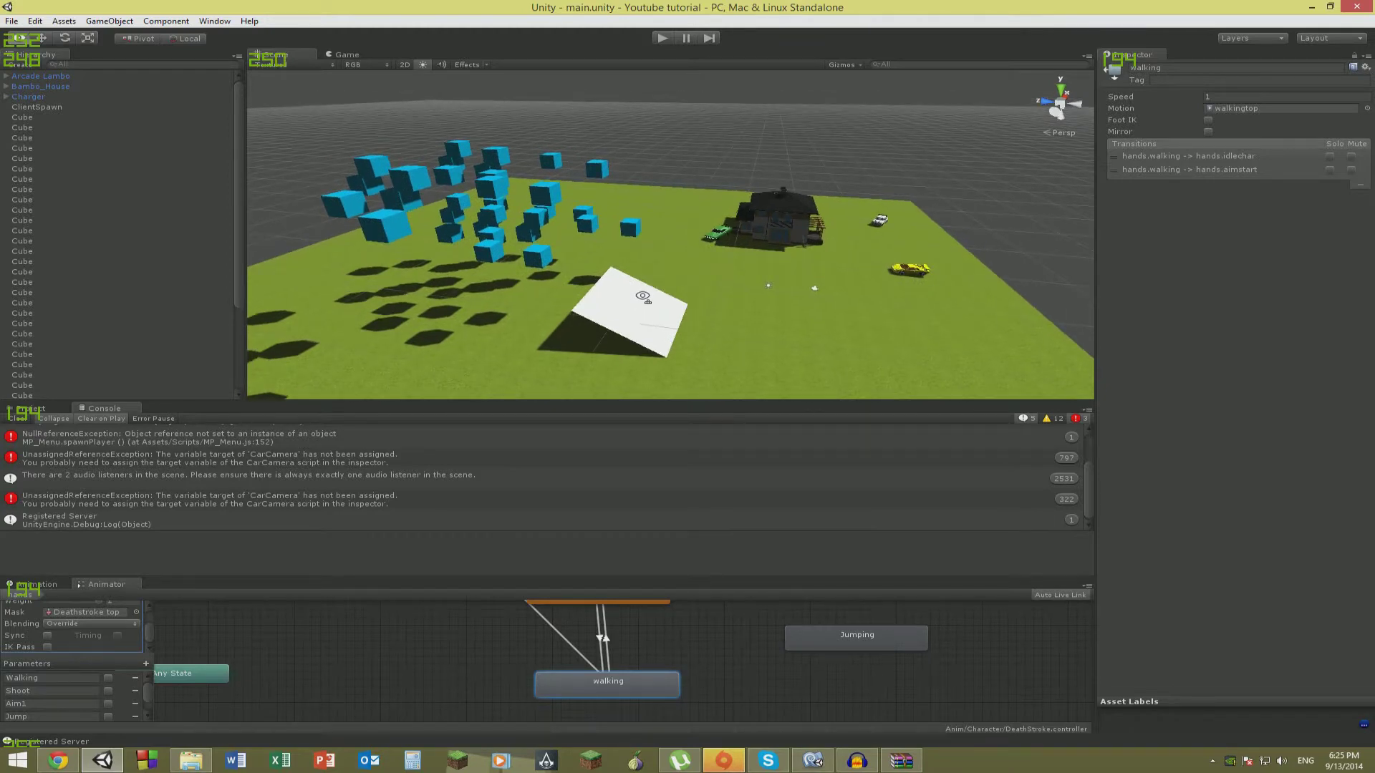
pyautogui.moveTo(643, 296); pyautogui.dragTo(798, 332, button='right')
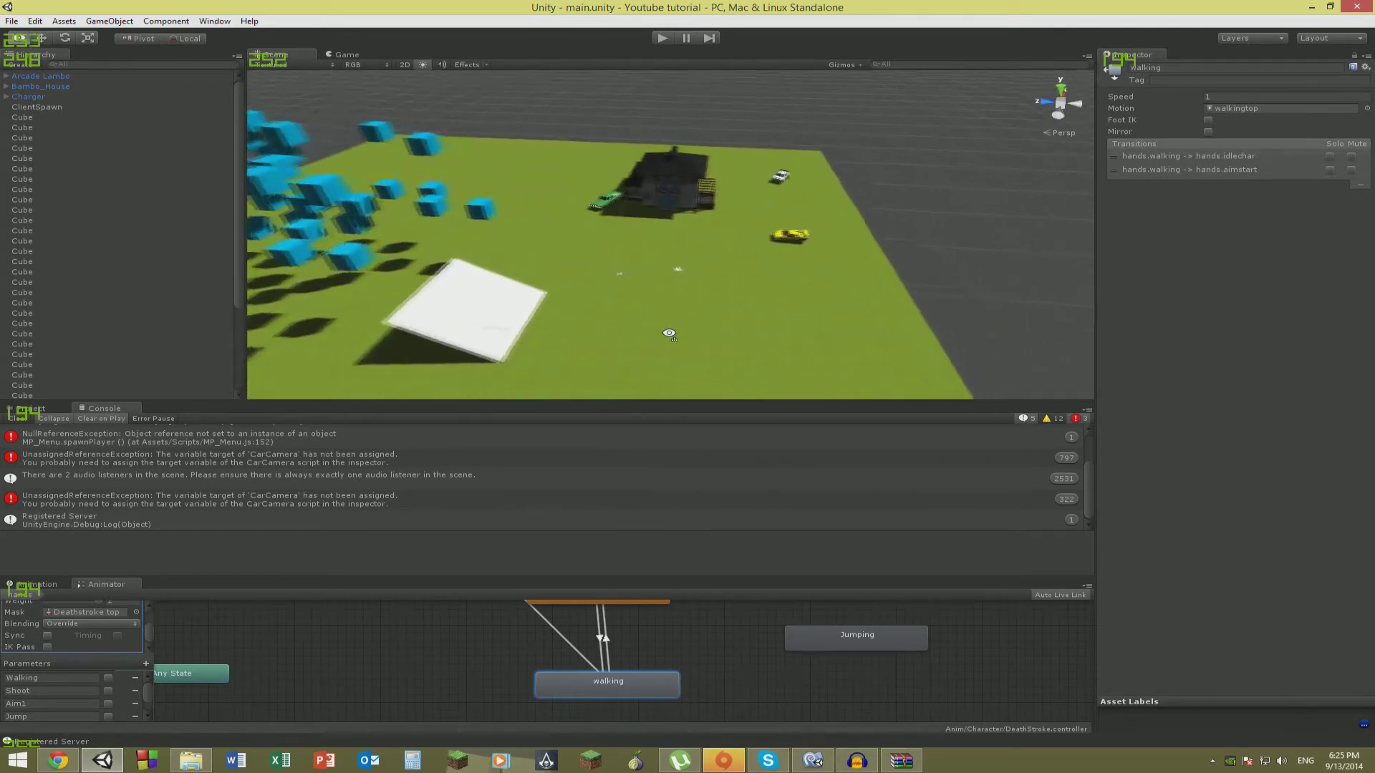
pyautogui.moveTo(669, 333); pyautogui.dragTo(554, 288, button='right')
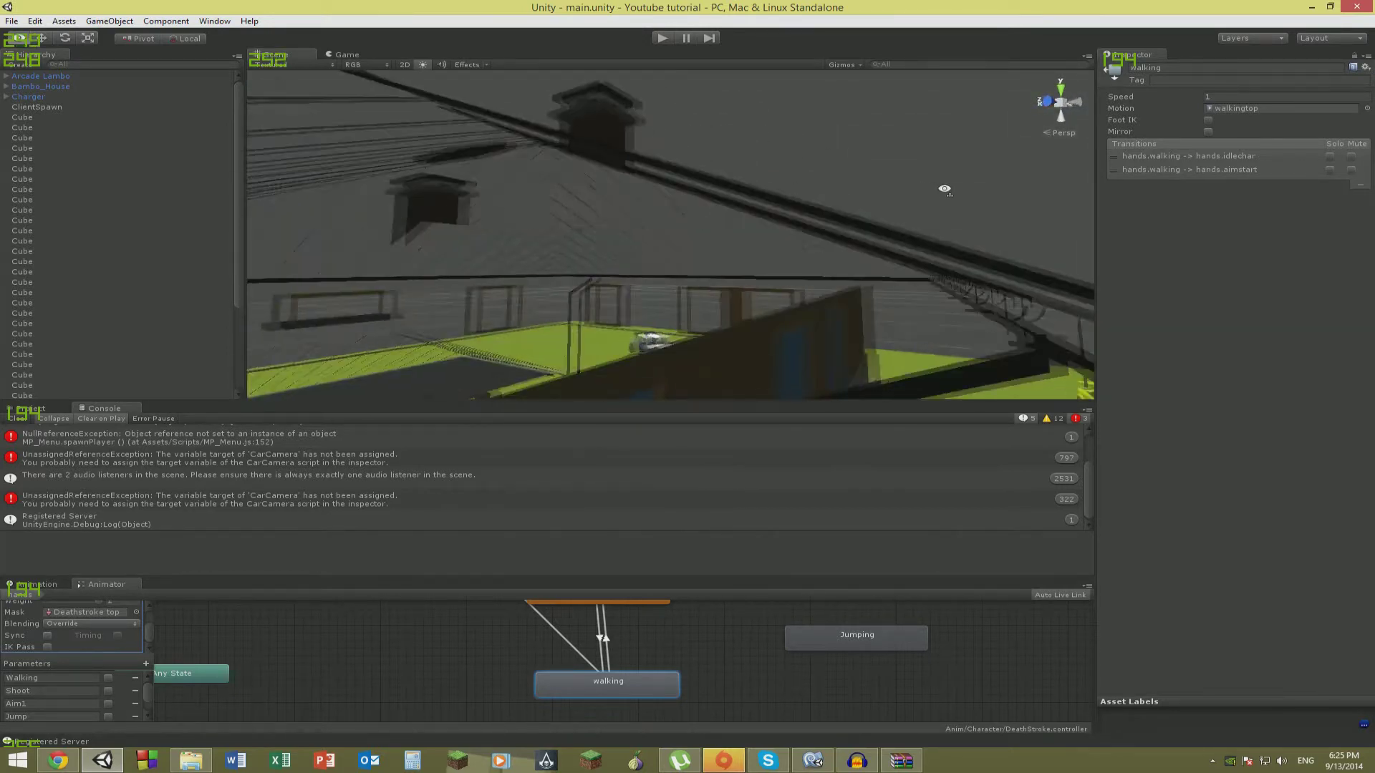
pyautogui.moveTo(944, 189); pyautogui.dragTo(103, 413, button='right')
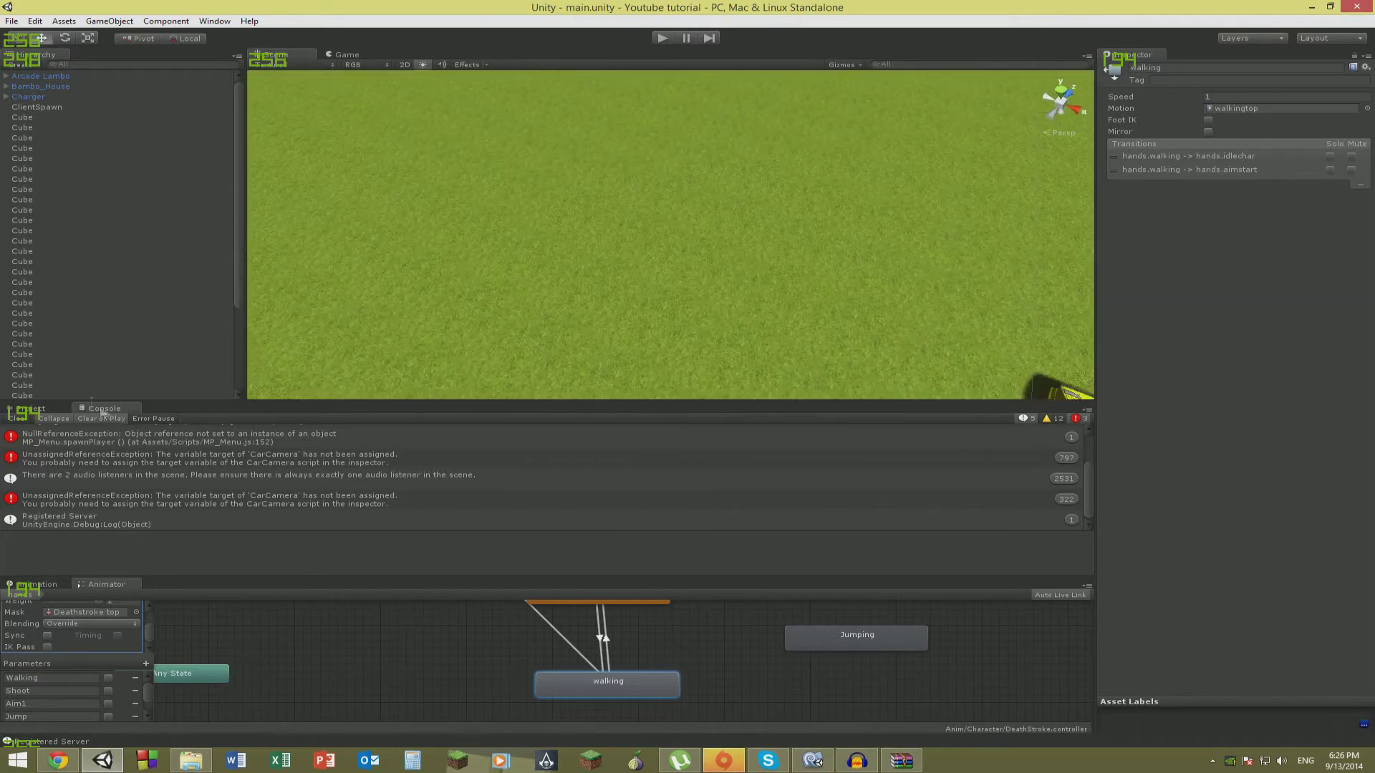
# Place the Character prefab from the Prefabs folder on the grass in the scene and raise it to a height of about 0.01.
pyautogui.click(31, 412)
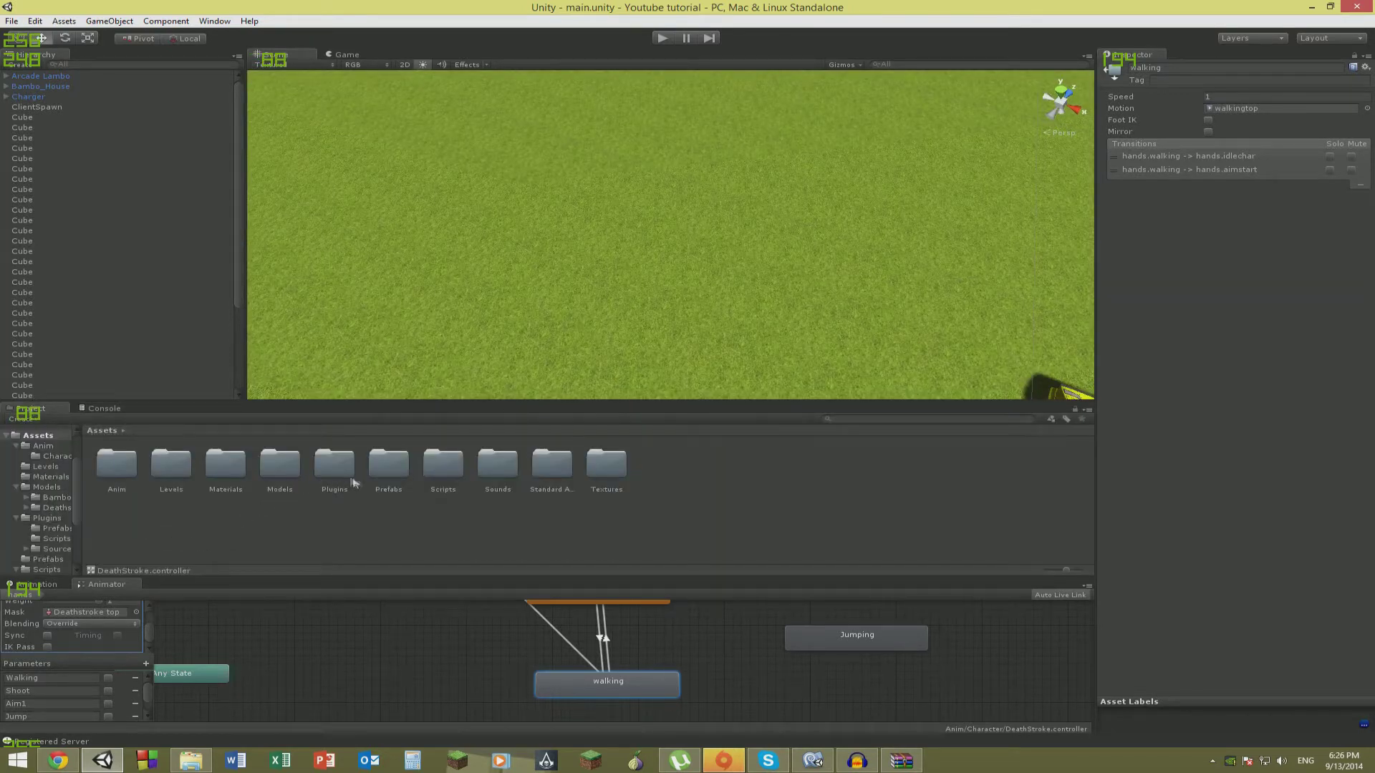
pyautogui.doubleClick(390, 469)
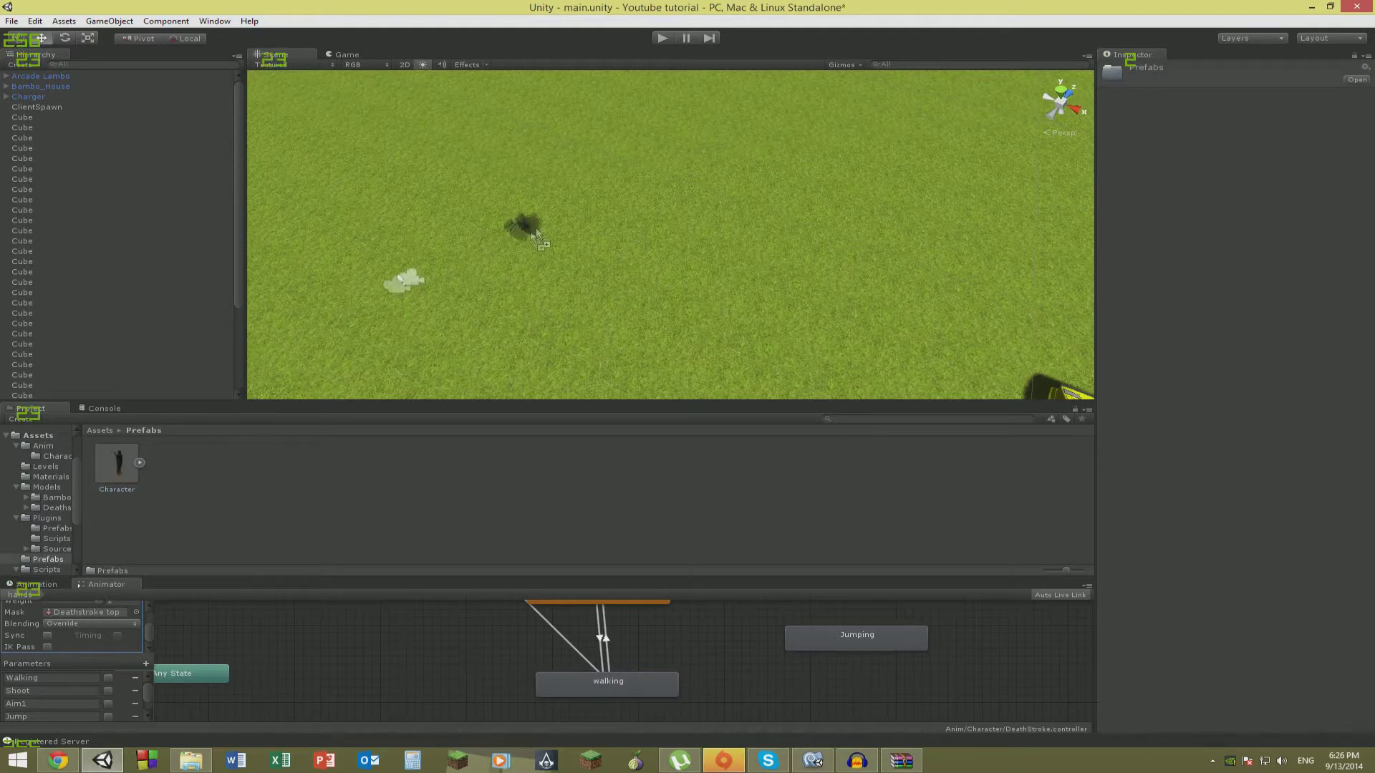
pyautogui.moveTo(536, 234); pyautogui.dragTo(539, 235)
pyautogui.scroll(-3, 633, 233)
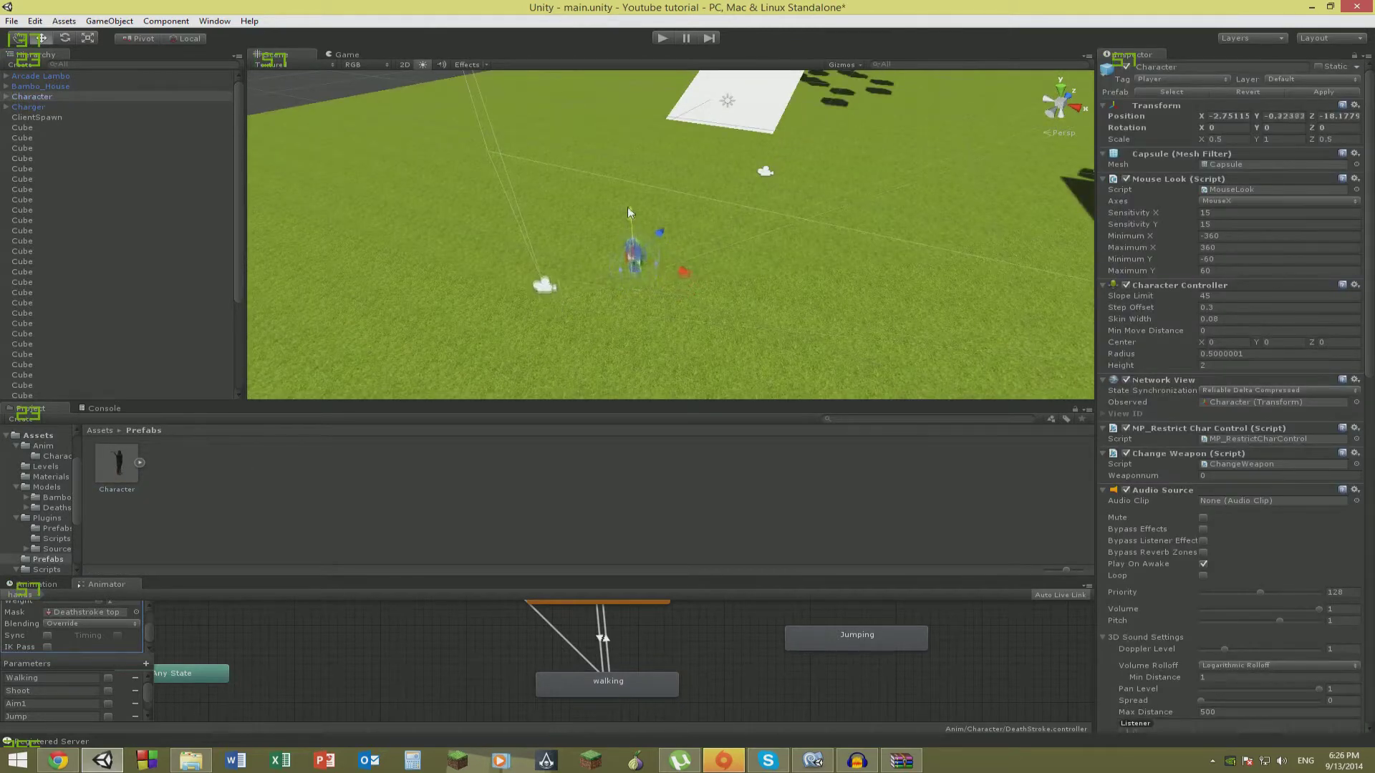
pyautogui.keyDown('alt'); pyautogui.moveTo(628, 209); pyautogui.dragTo(565, 249); pyautogui.keyUp('alt')
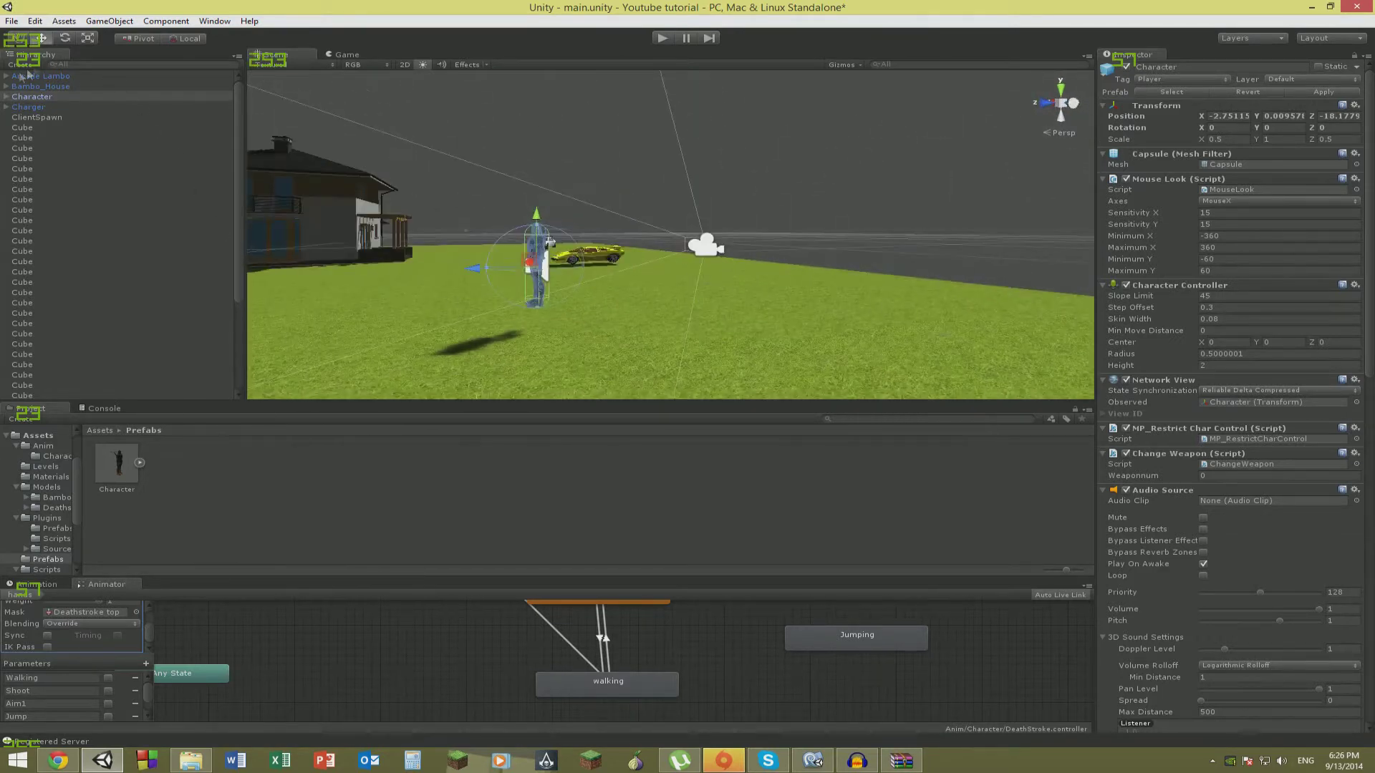
# Select the Character's DeathStroke child and review its Animator, Character Animating, Network View and Animation components.
pyautogui.click(6, 97)
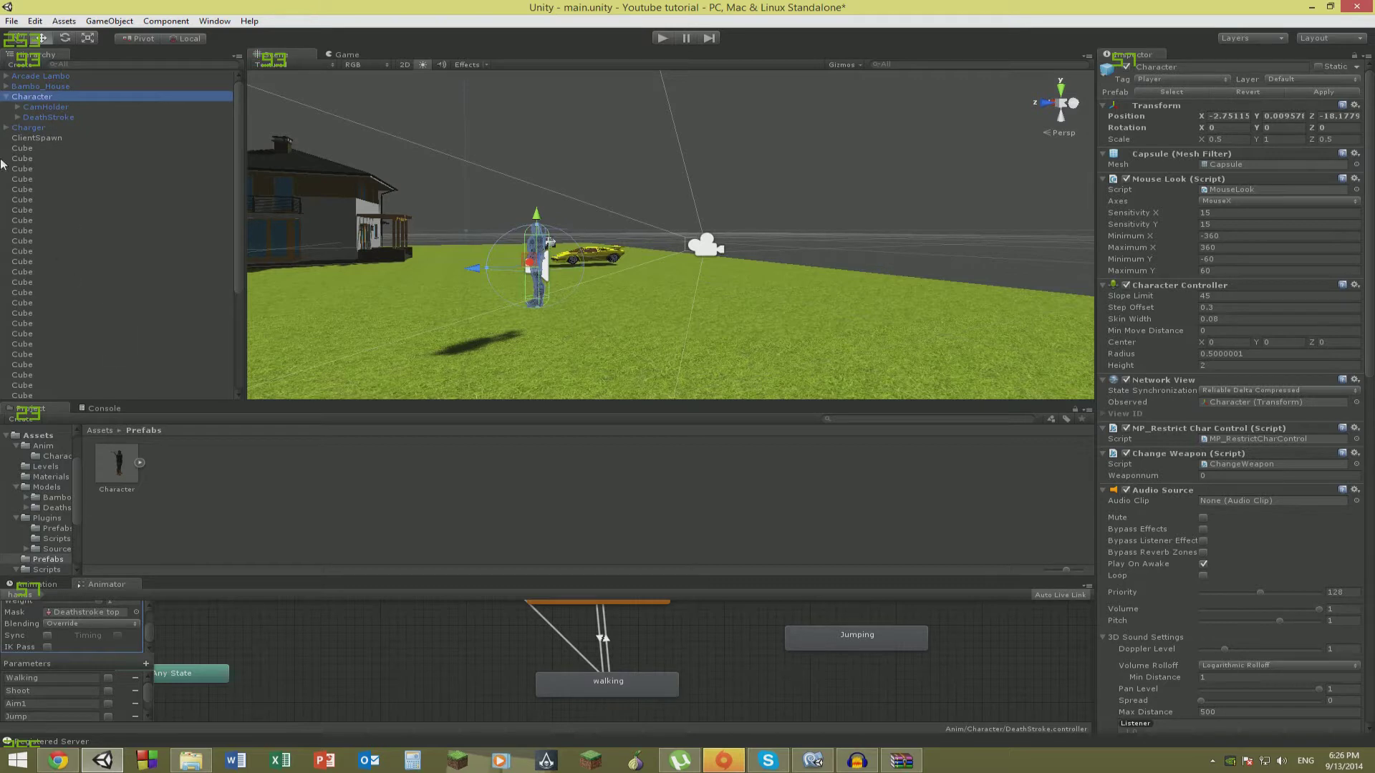
pyautogui.click(46, 117)
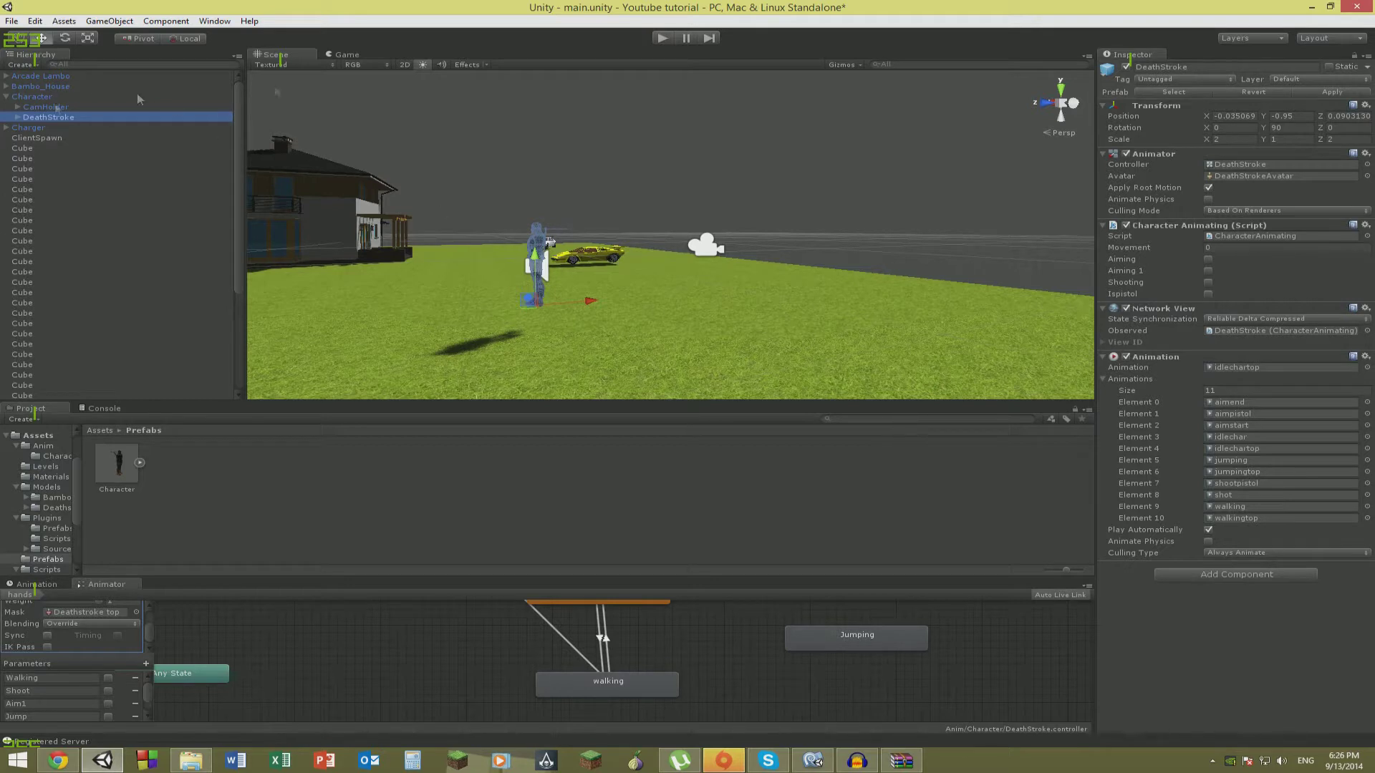
pyautogui.click(1150, 156)
pyautogui.click(1152, 157)
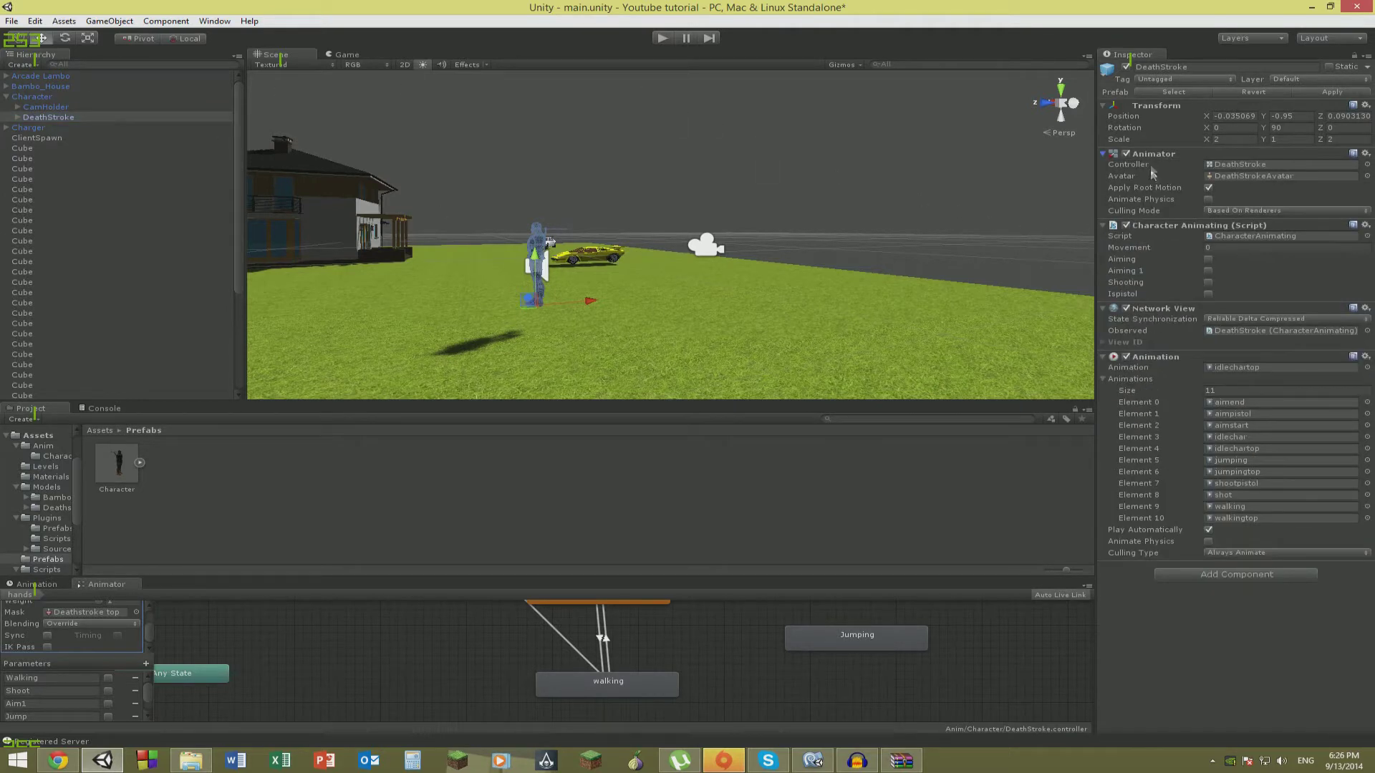
pyautogui.click(1150, 226)
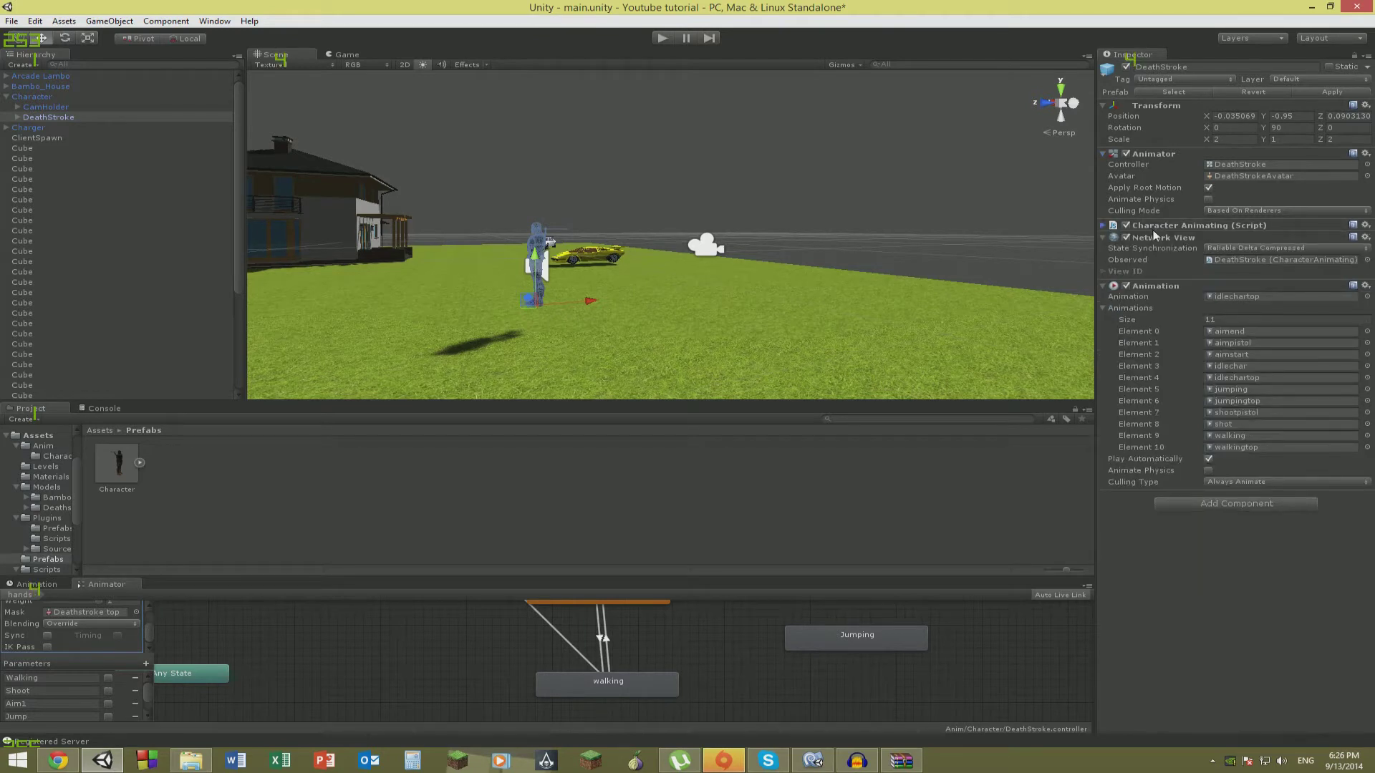
pyautogui.click(1139, 240)
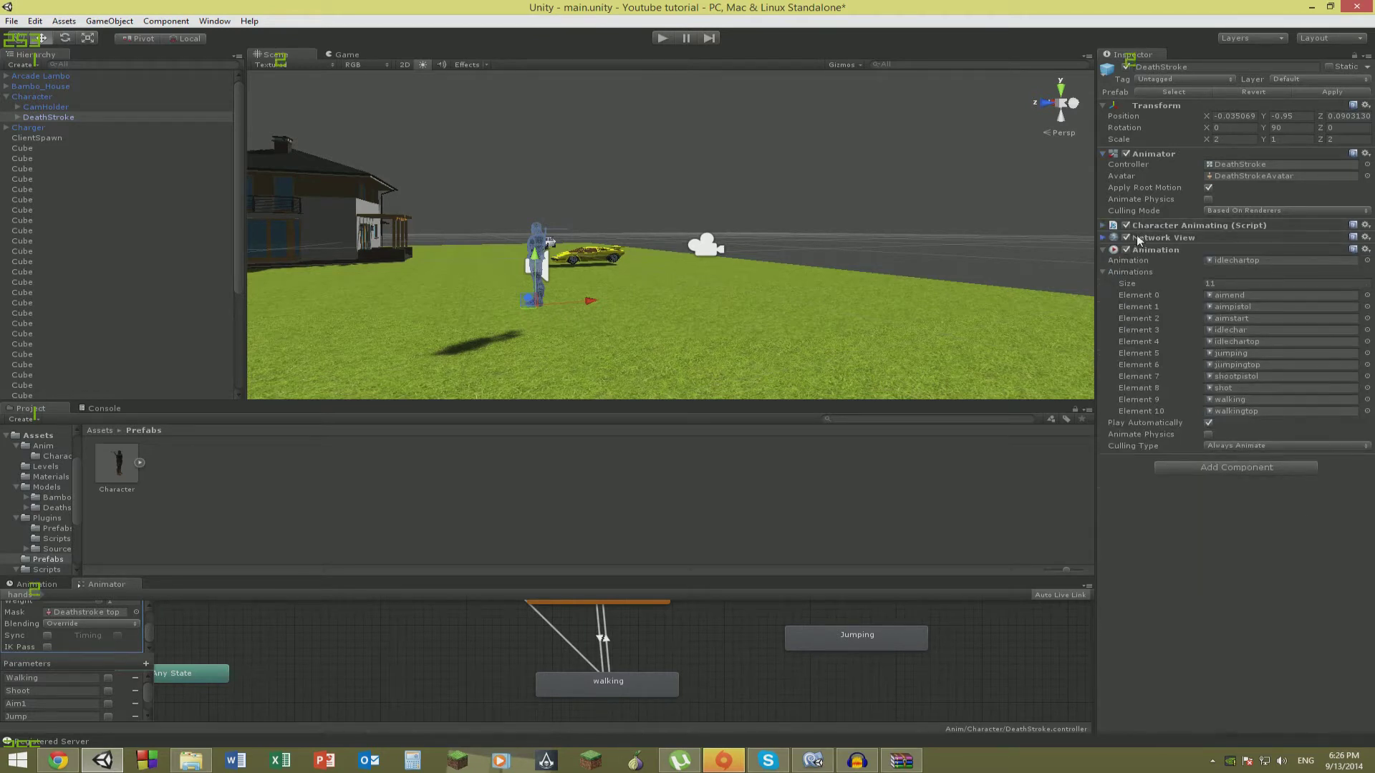
pyautogui.click(1144, 252)
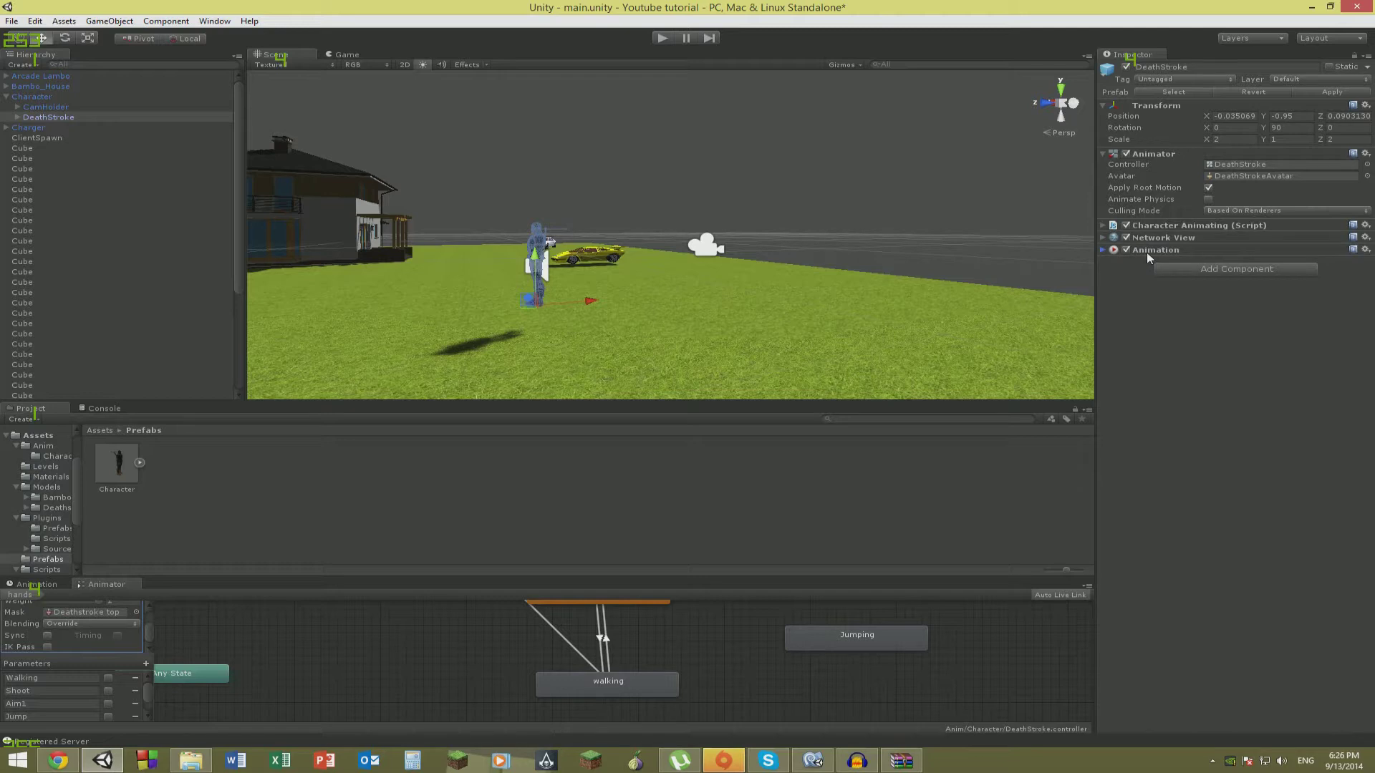
pyautogui.click(1149, 252)
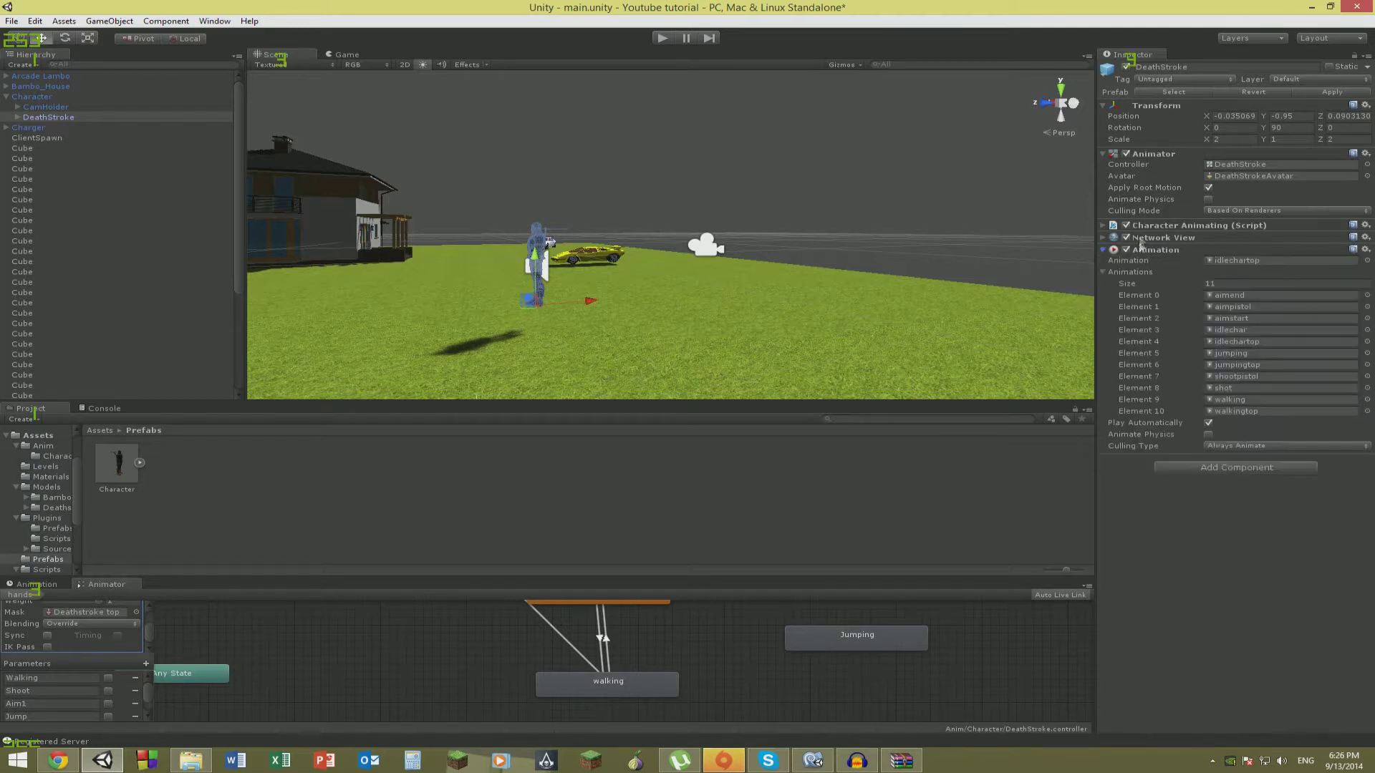
pyautogui.click(1155, 238)
pyautogui.click(1154, 226)
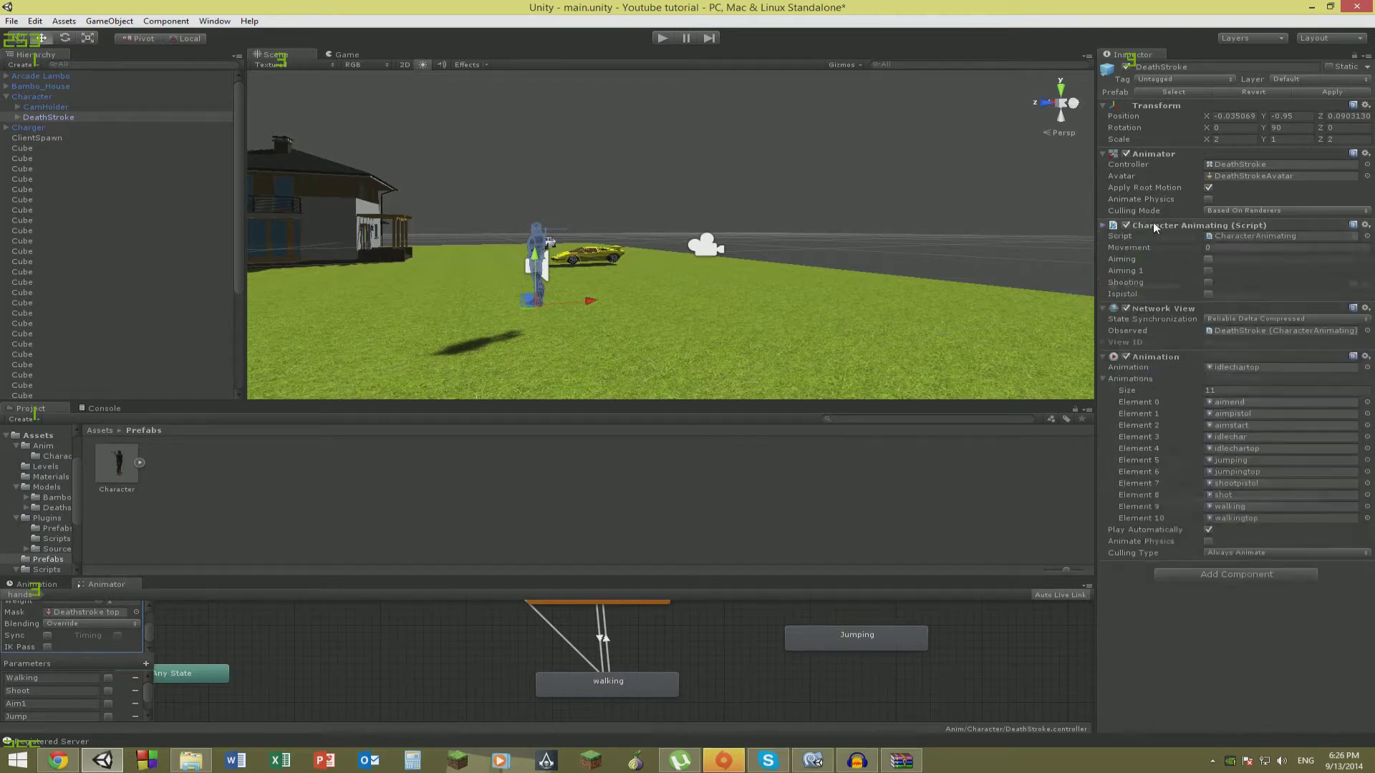
# Remove the Animation component from the DeathStroke object.
pyautogui.moveTo(864, 256); pyautogui.dragTo(725, 297, button='right')
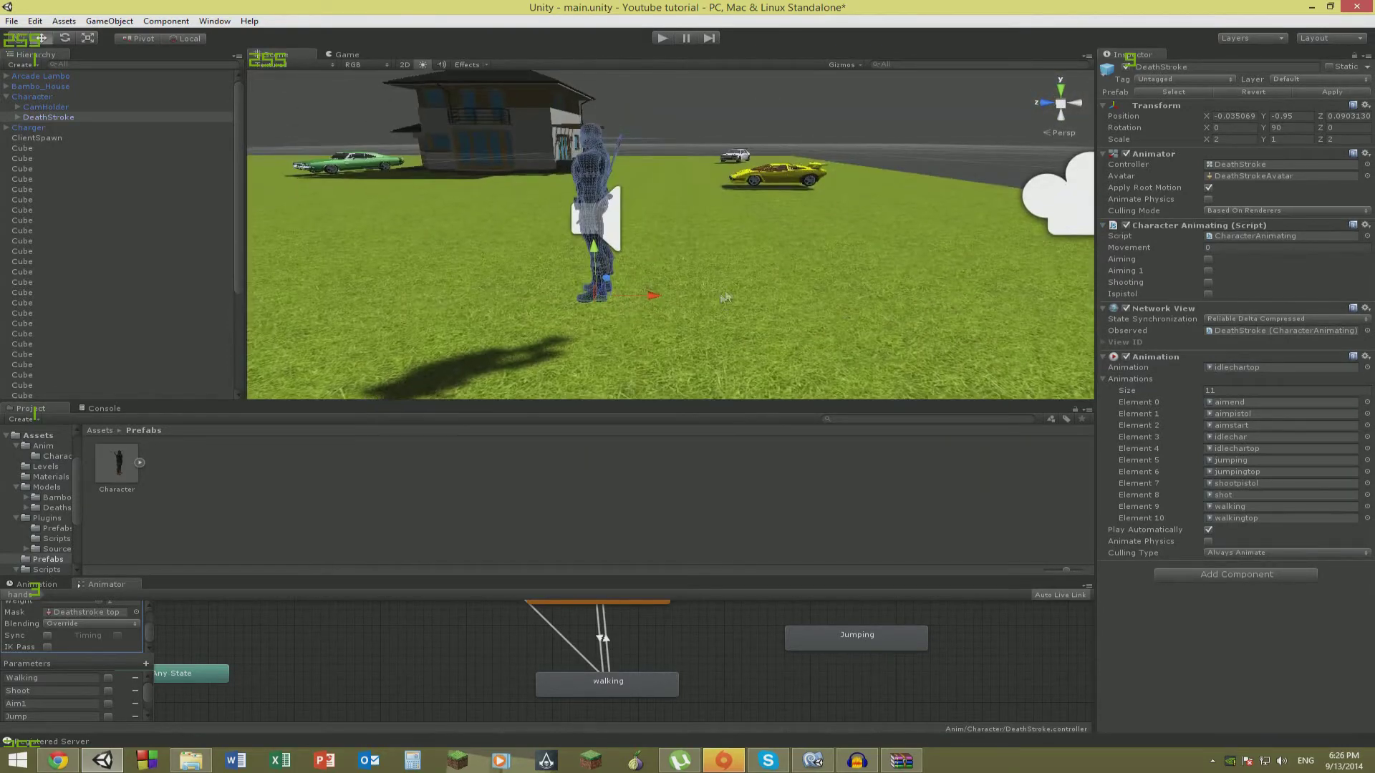
pyautogui.rightClick(1146, 361)
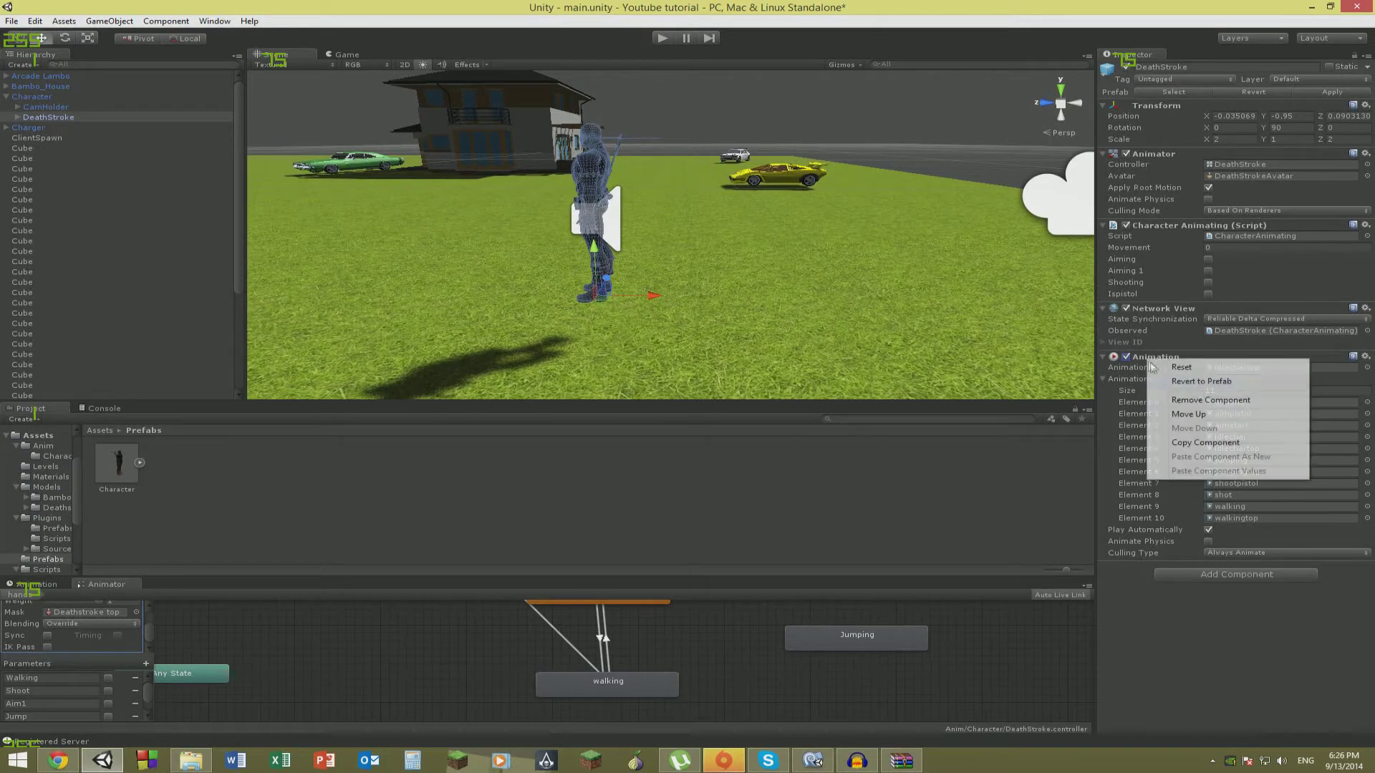
pyautogui.click(1193, 402)
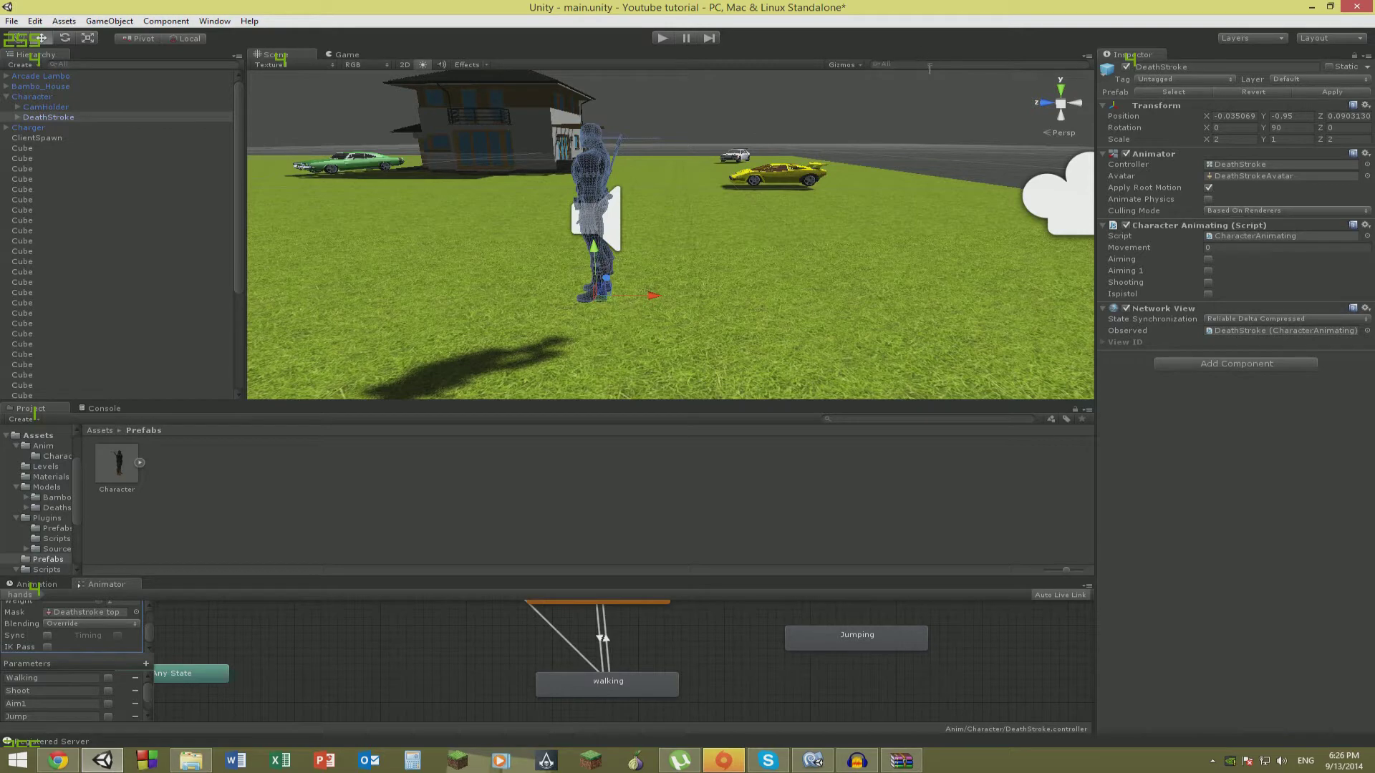
pyautogui.moveTo(862, 164); pyautogui.dragTo(1061, 254, button='right')
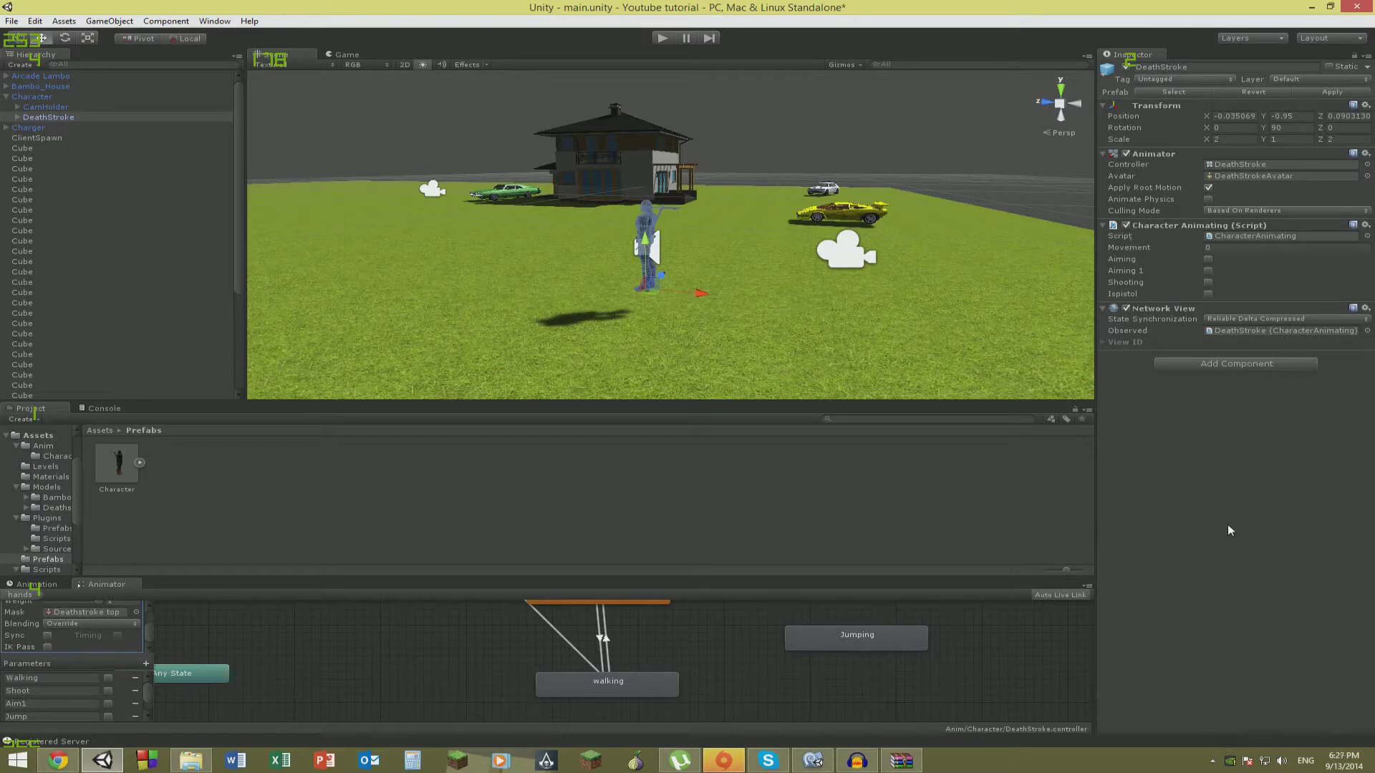
pyautogui.moveTo(514, 225); pyautogui.dragTo(394, 212, button='right')
pyautogui.click(1151, 157)
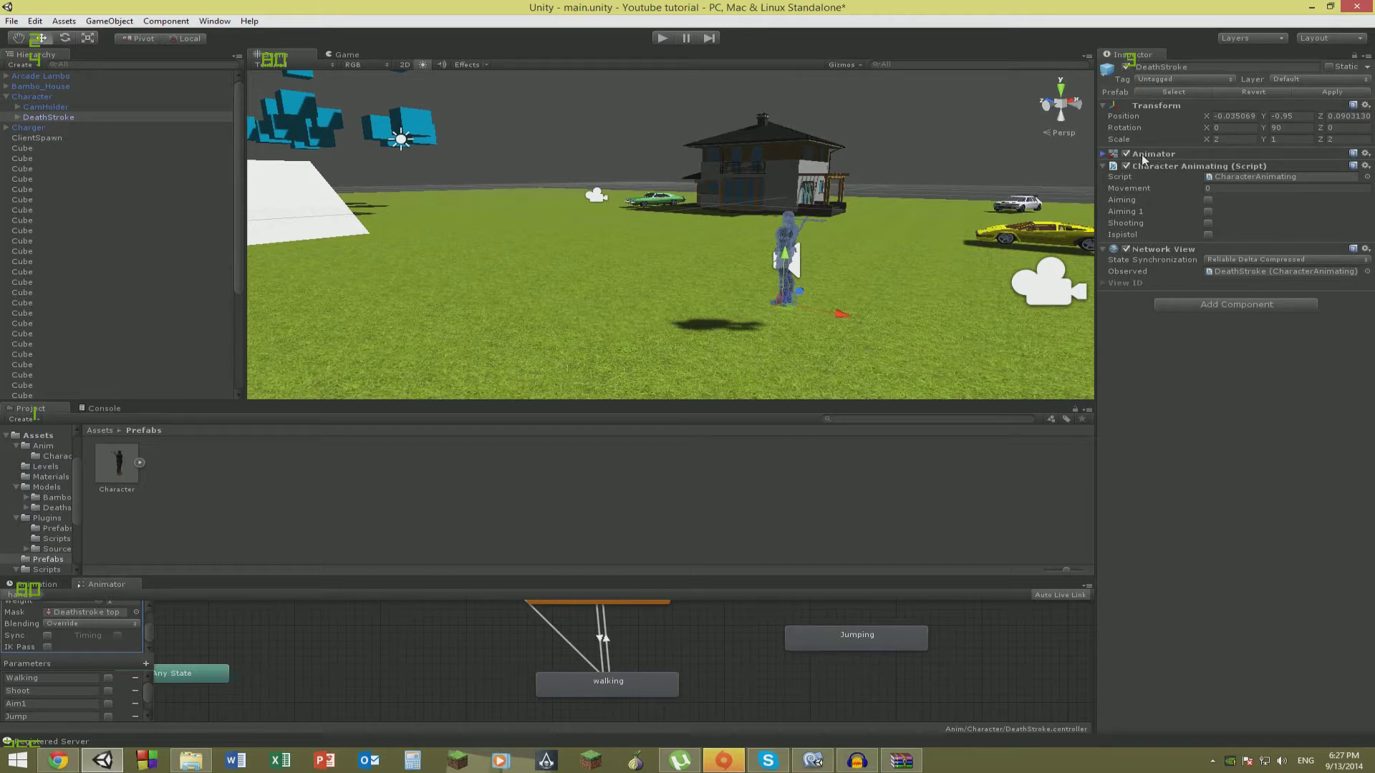
pyautogui.click(1144, 158)
pyautogui.moveTo(972, 254); pyautogui.dragTo(926, 266, button='right')
pyautogui.press('w')
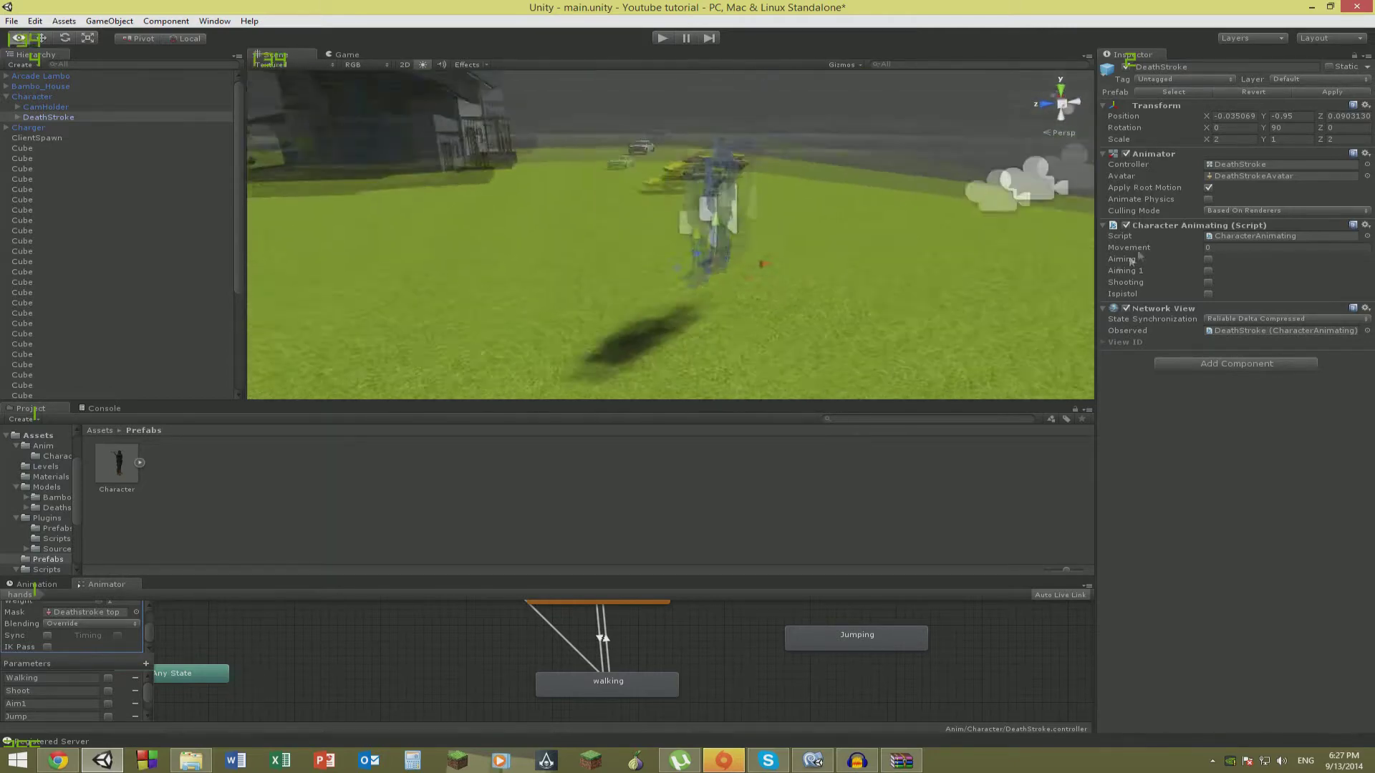
pyautogui.moveTo(1291, 280); pyautogui.dragTo(301, 383, button='right')
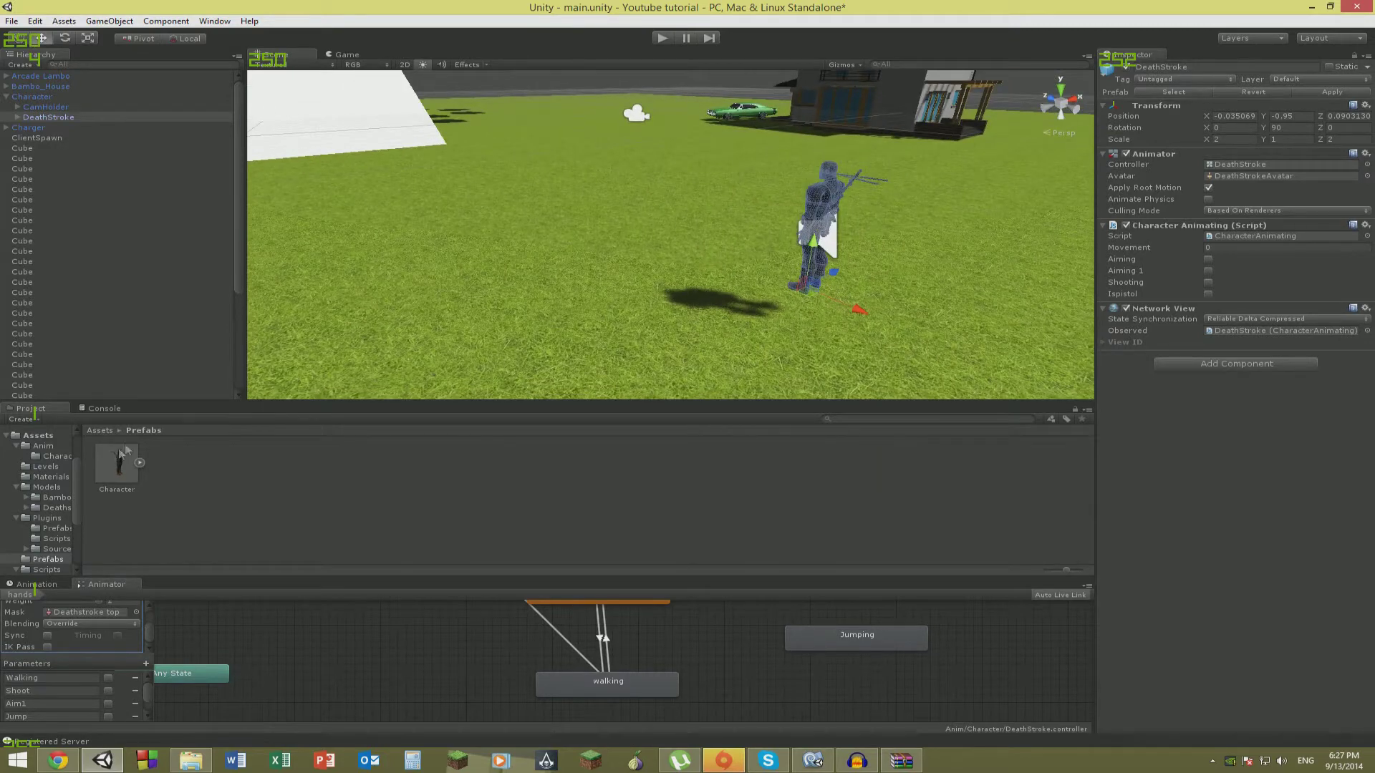
pyautogui.moveTo(344, 322); pyautogui.dragTo(860, 230, button='right')
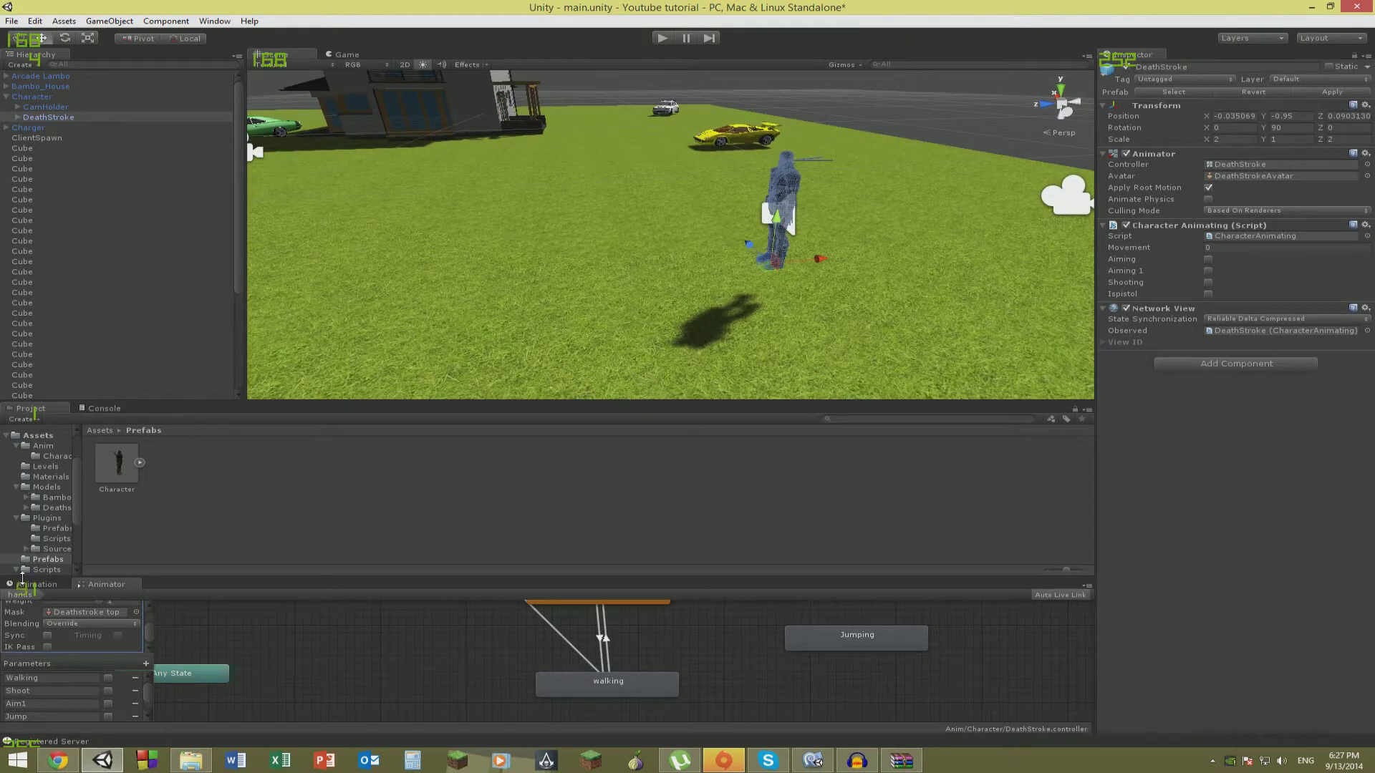
# Show DeathStroke's animation timeline, switch it to the idlechar clip and preview the clip briefly.
pyautogui.click(25, 586)
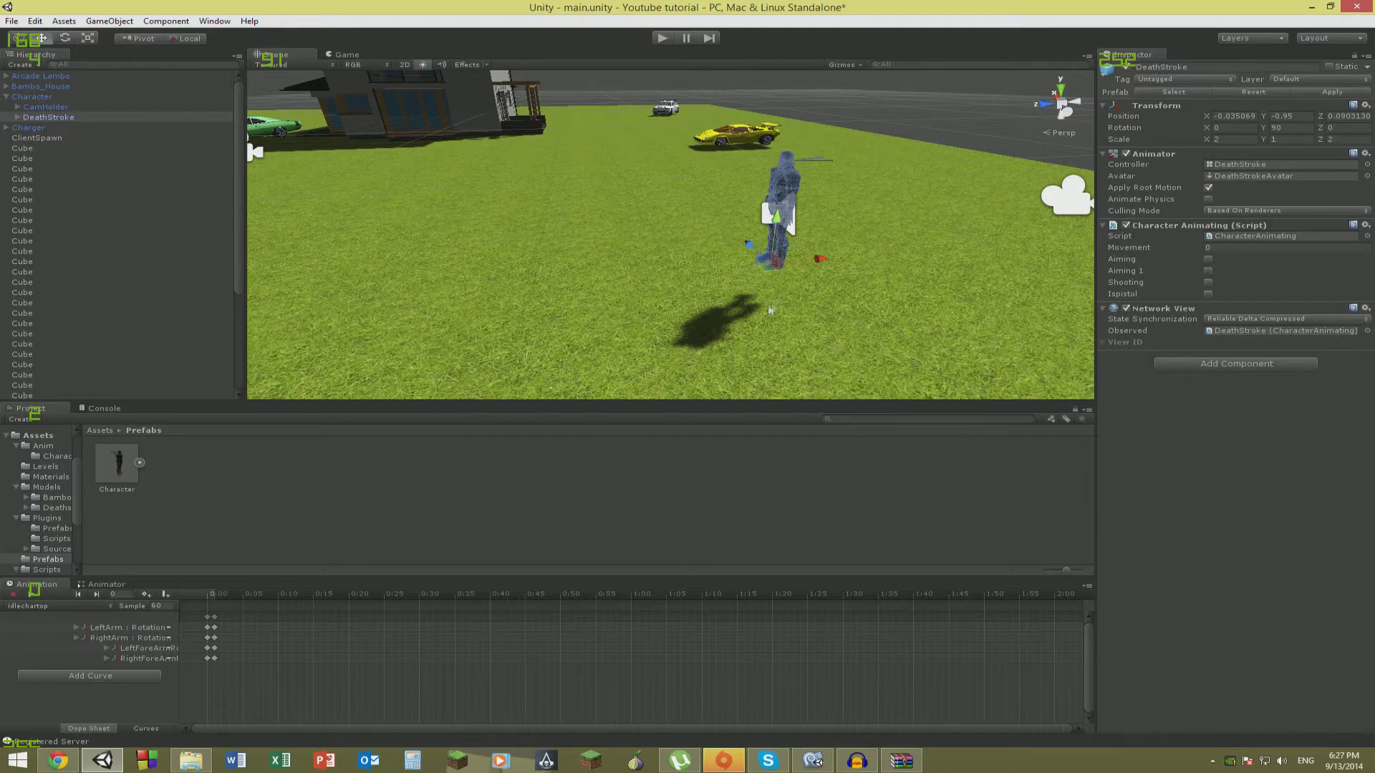
pyautogui.moveTo(770, 309)
pyautogui.keyDown('alt'); pyautogui.mouseDown()
pyautogui.moveTo(1070, 245)
pyautogui.moveTo(834, 294)
pyautogui.moveTo(513, 228)
pyautogui.moveTo(788, 325)
pyautogui.moveTo(702, 336)
pyautogui.moveTo(644, 287)
pyautogui.moveTo(635, 247)
pyautogui.moveTo(802, 265)
pyautogui.moveTo(603, 262)
pyautogui.moveTo(380, 286)
pyautogui.moveTo(774, 272)
pyautogui.moveTo(772, 308)
pyautogui.mouseUp(); pyautogui.keyUp('alt')
pyautogui.click(71, 606)
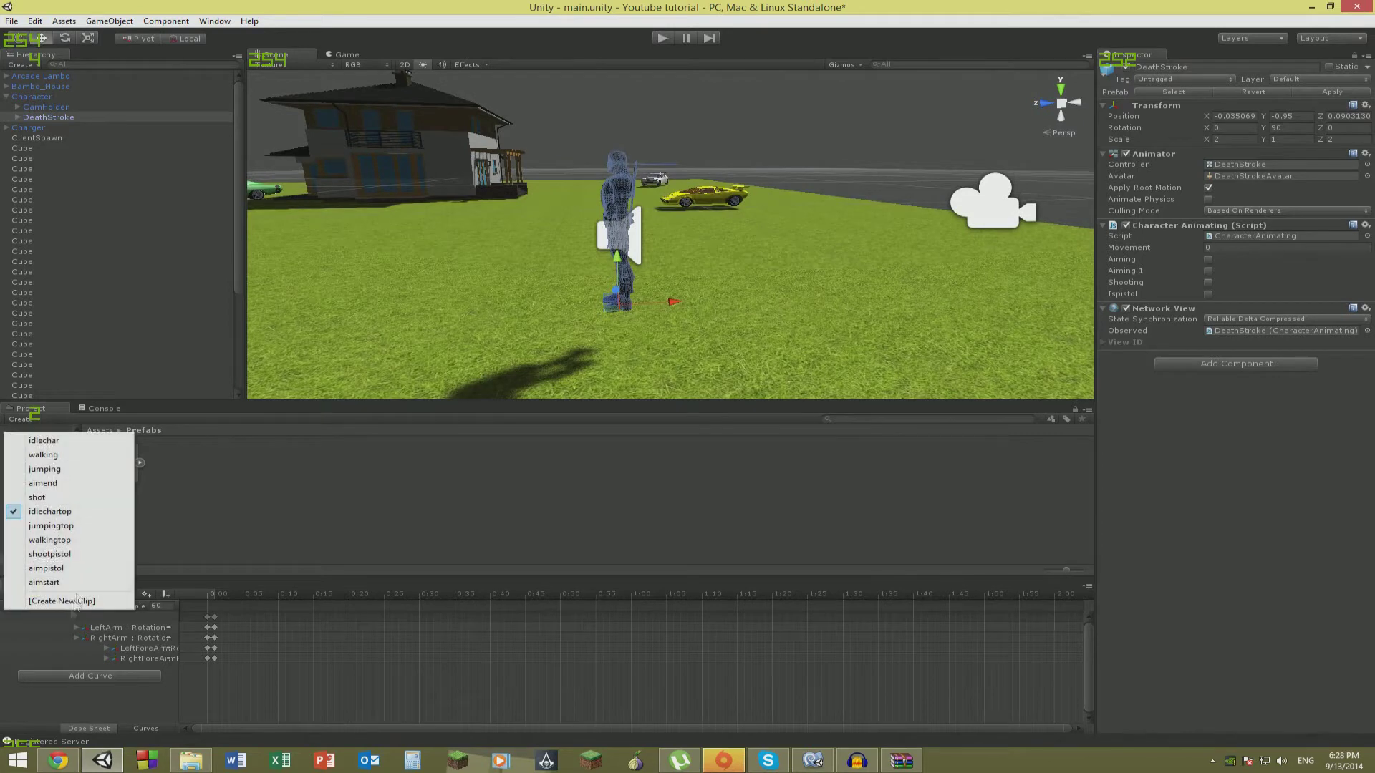
pyautogui.click(43, 441)
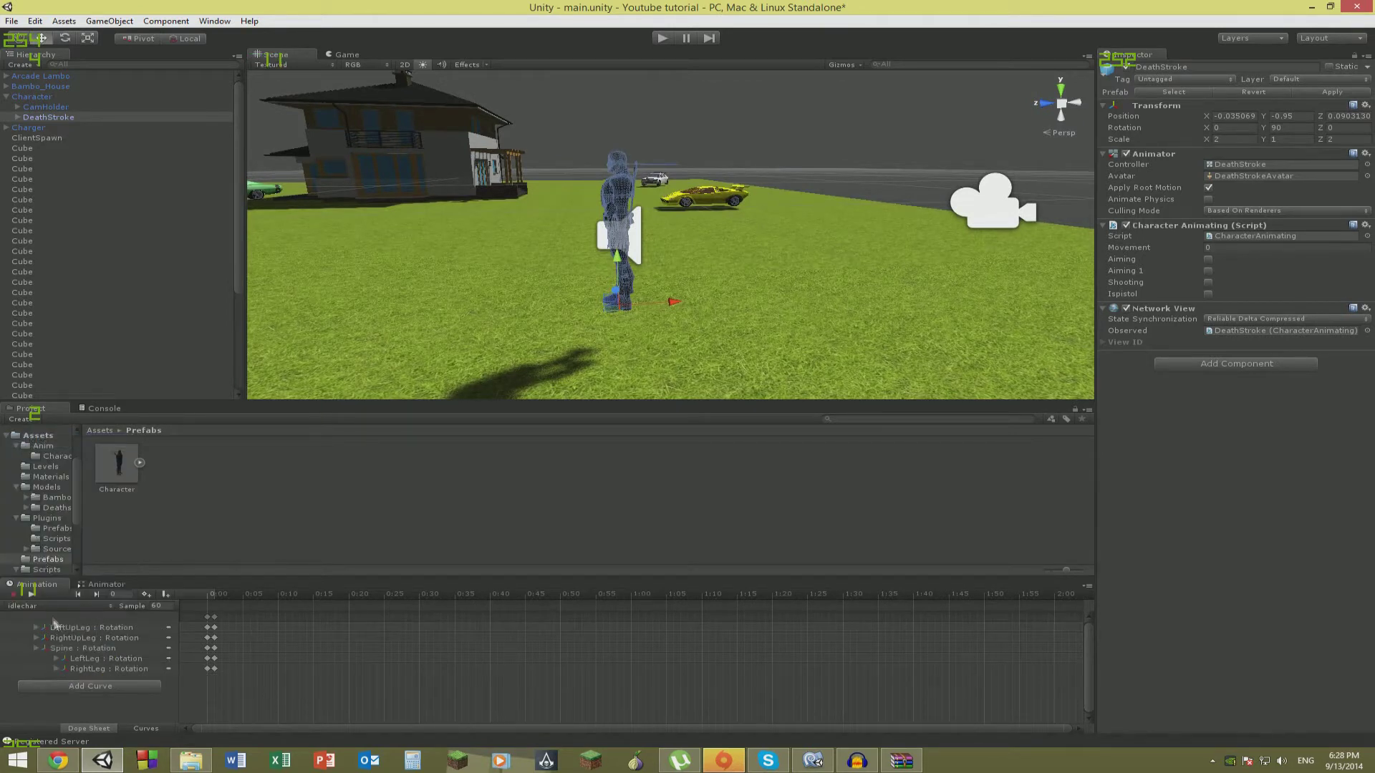
pyautogui.click(31, 594)
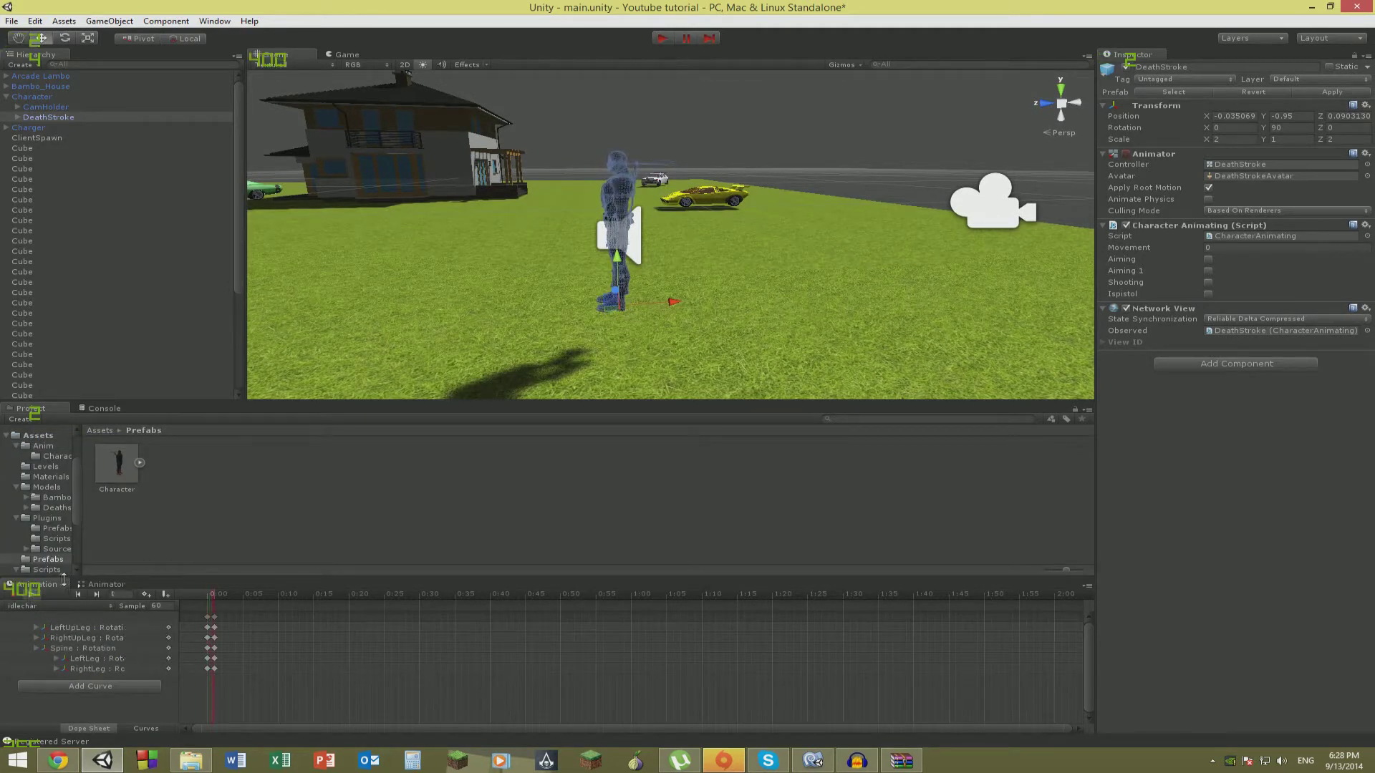
pyautogui.click(28, 595)
# Switch DeathStroke's animation to the walking clip and play it while viewing the character from several sides.
pyautogui.click(28, 607)
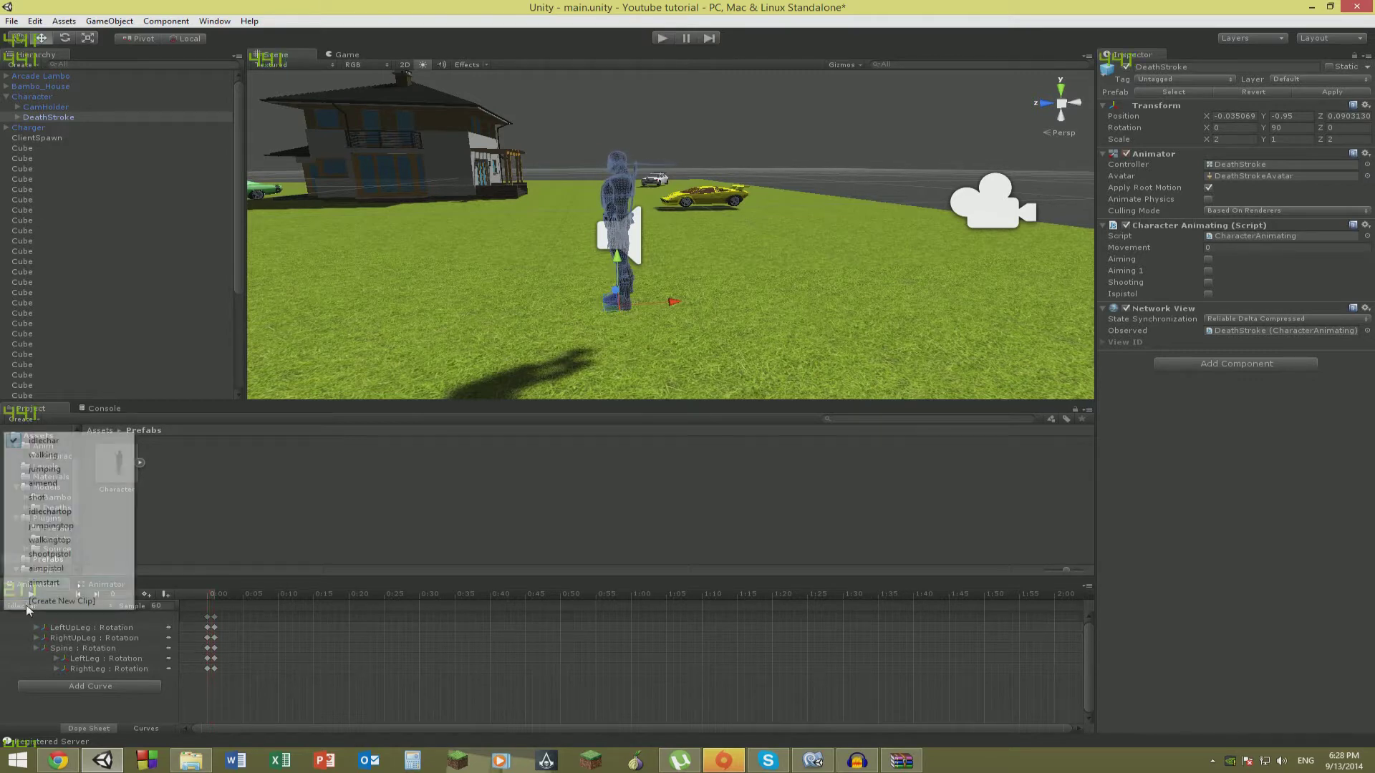
pyautogui.click(34, 454)
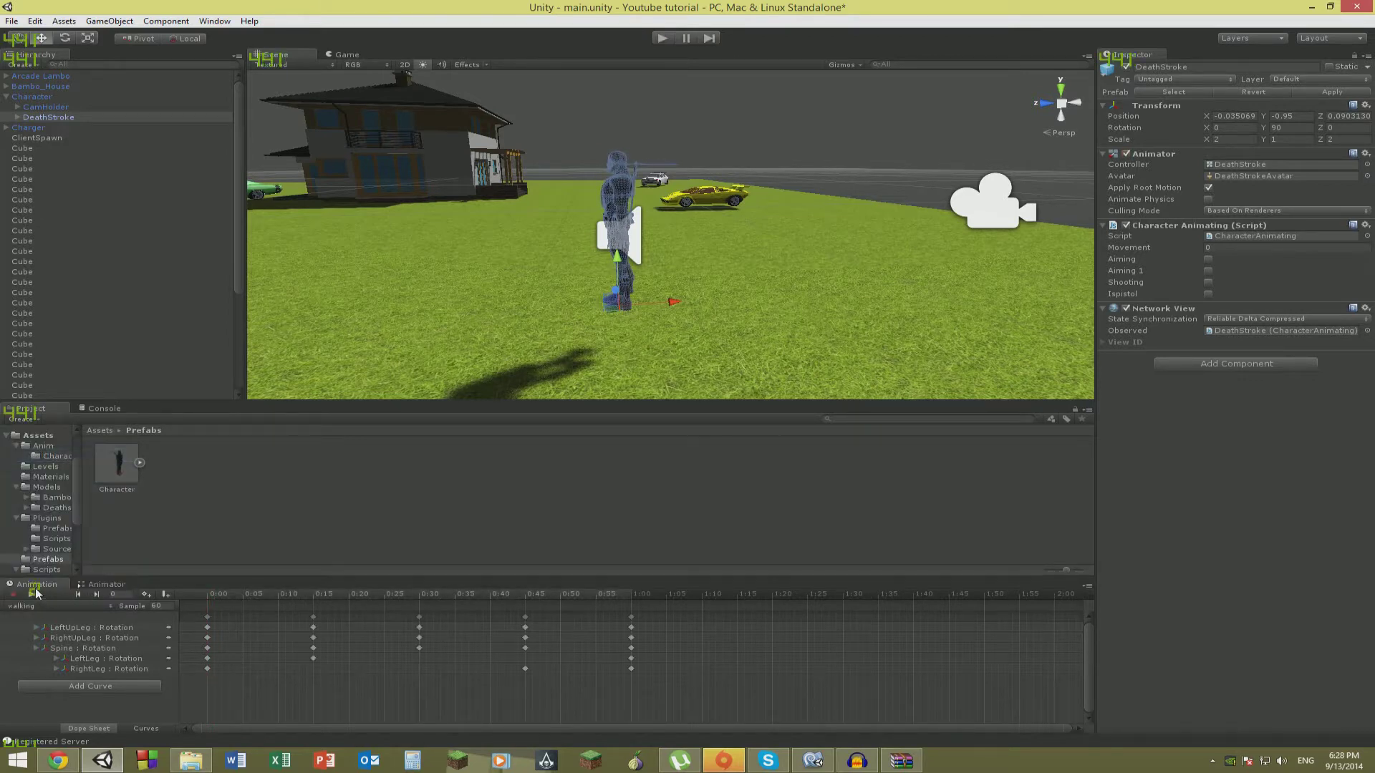
pyautogui.click(30, 594)
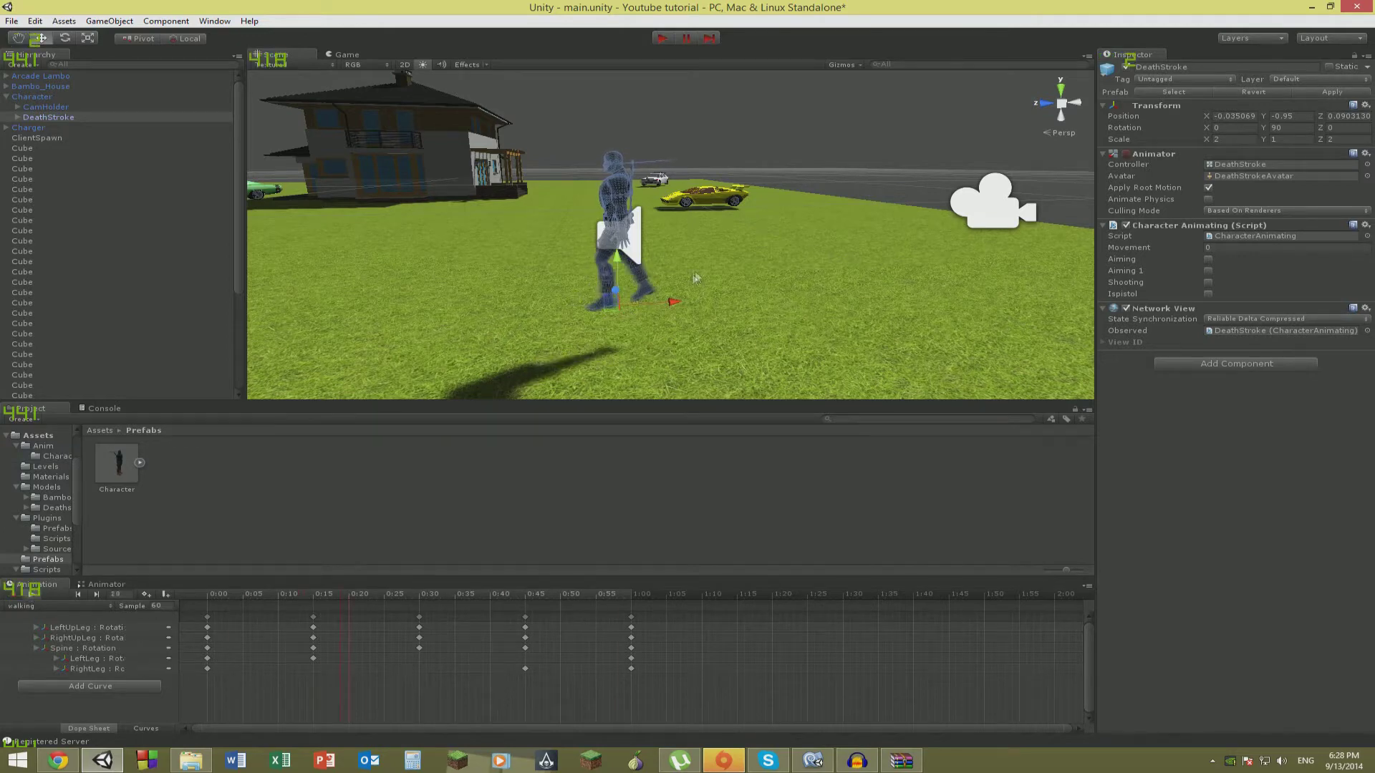
pyautogui.moveTo(692, 281); pyautogui.dragTo(647, 228, button='right')
pyautogui.press('s')
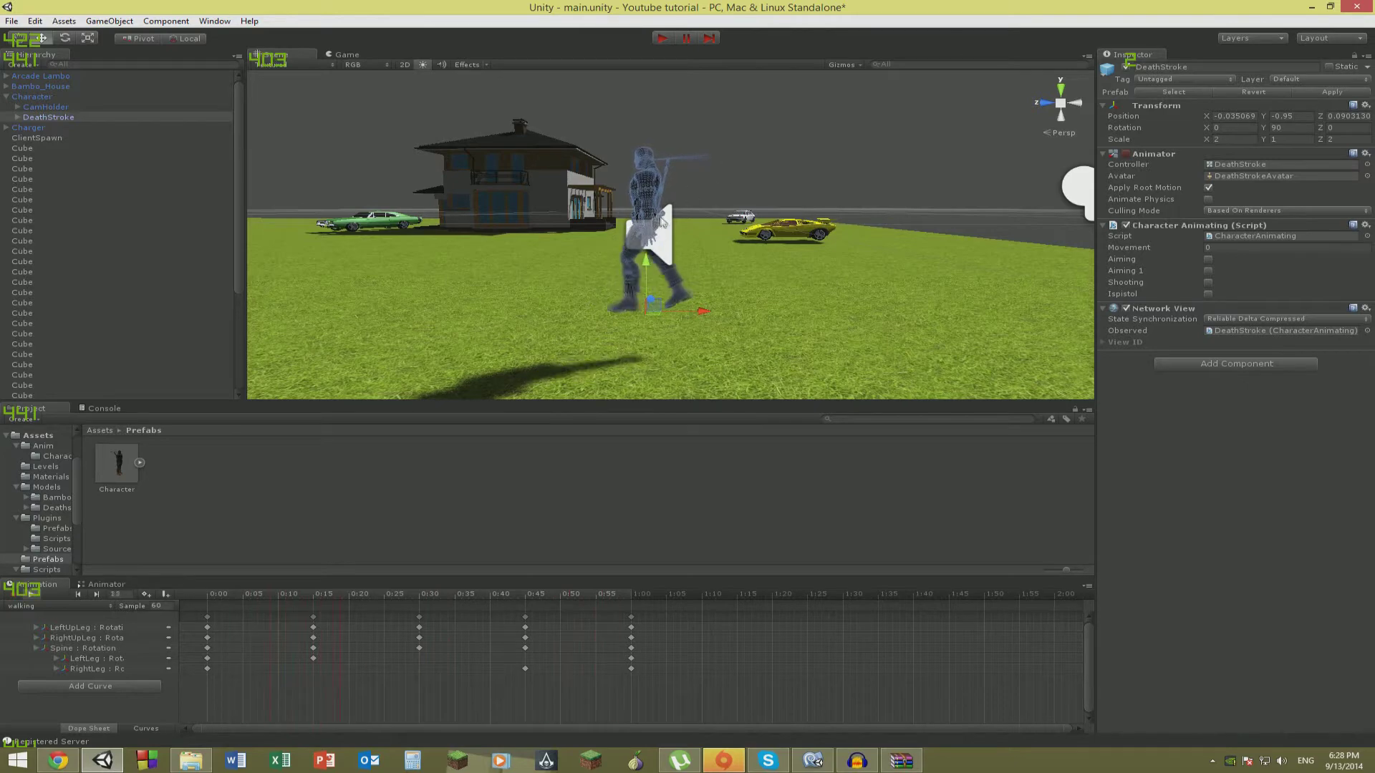
pyautogui.keyDown('alt'); pyautogui.moveTo(655, 216); pyautogui.dragTo(745, 212); pyautogui.keyUp('alt')
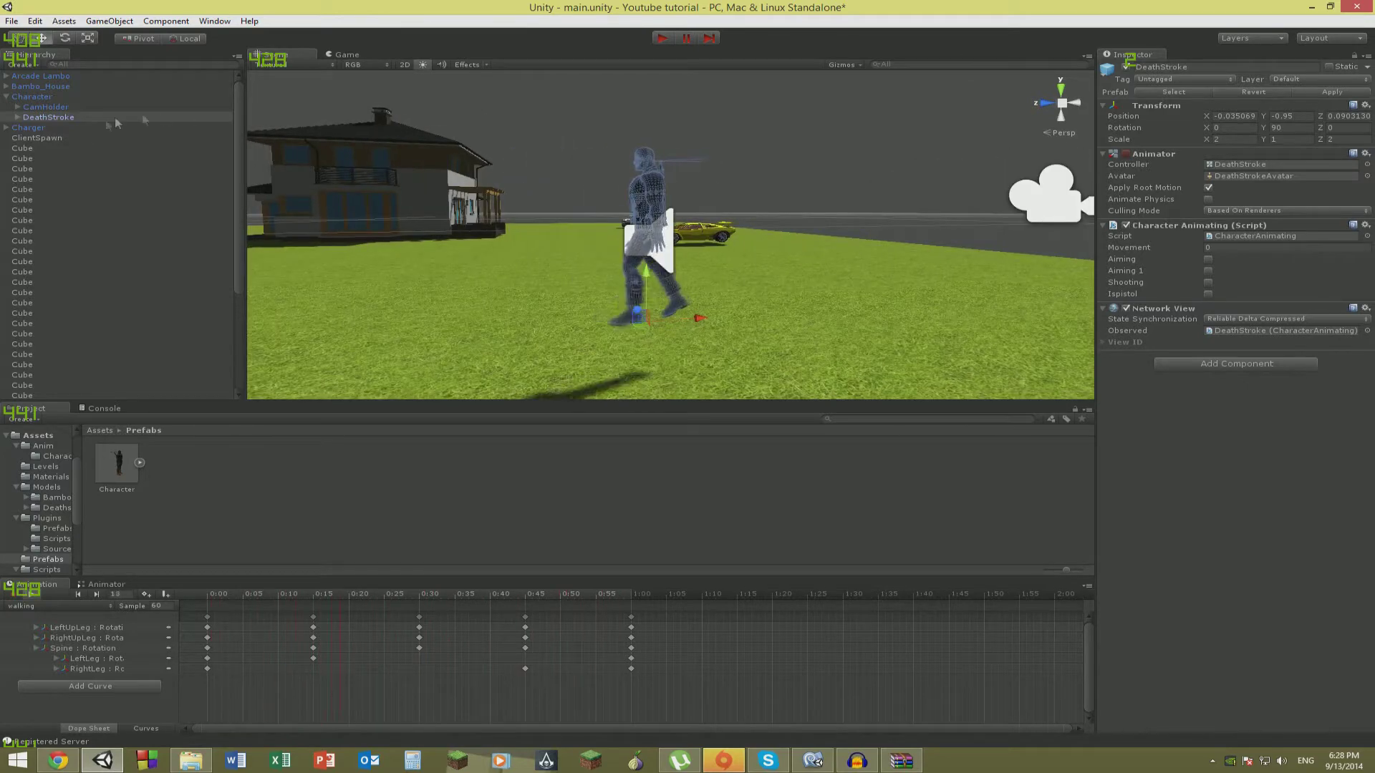
pyautogui.moveTo(591, 169); pyautogui.dragTo(492, 181, button='right')
pyautogui.press('w')
pyautogui.press('s')
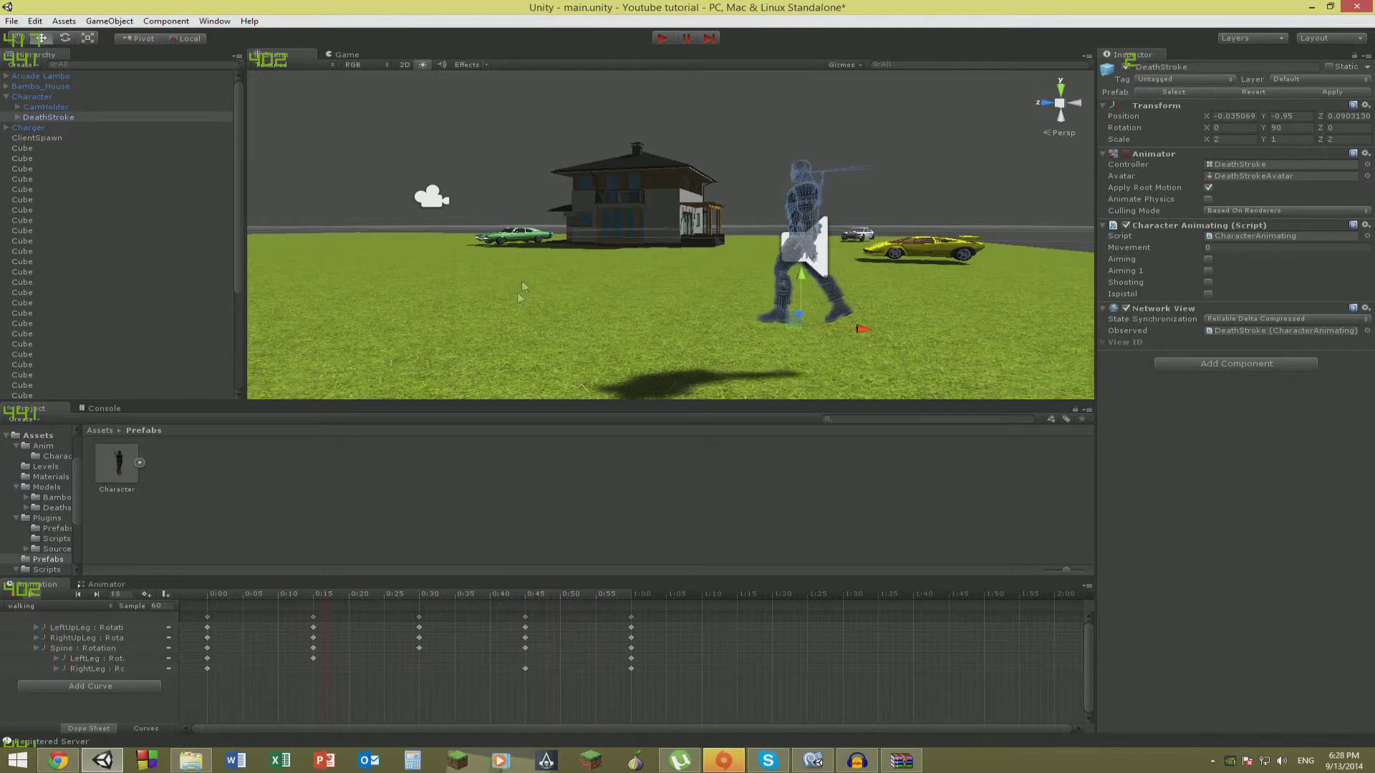
# Preview the walkingtop clip on the character from several sides, then return to its first frame and end the preview.
pyautogui.click(50, 605)
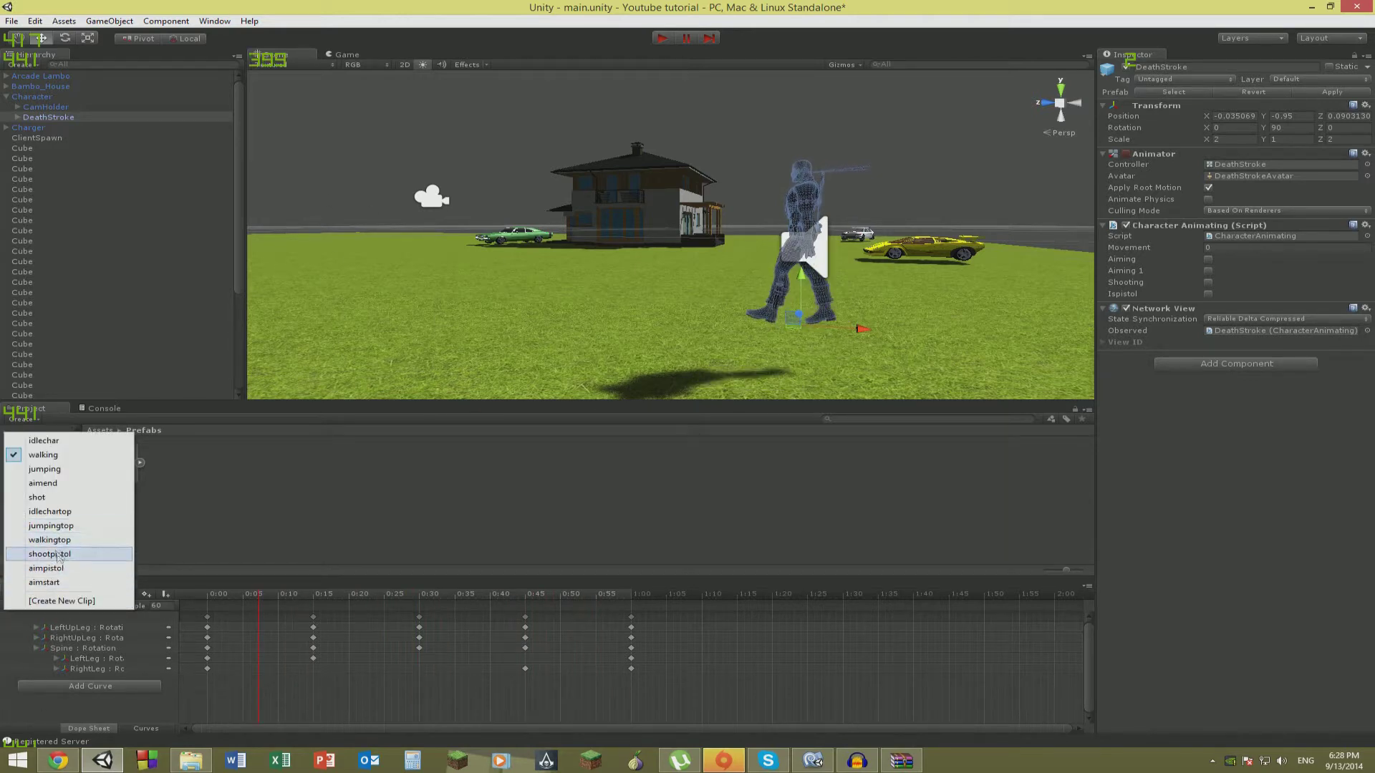
pyautogui.click(63, 540)
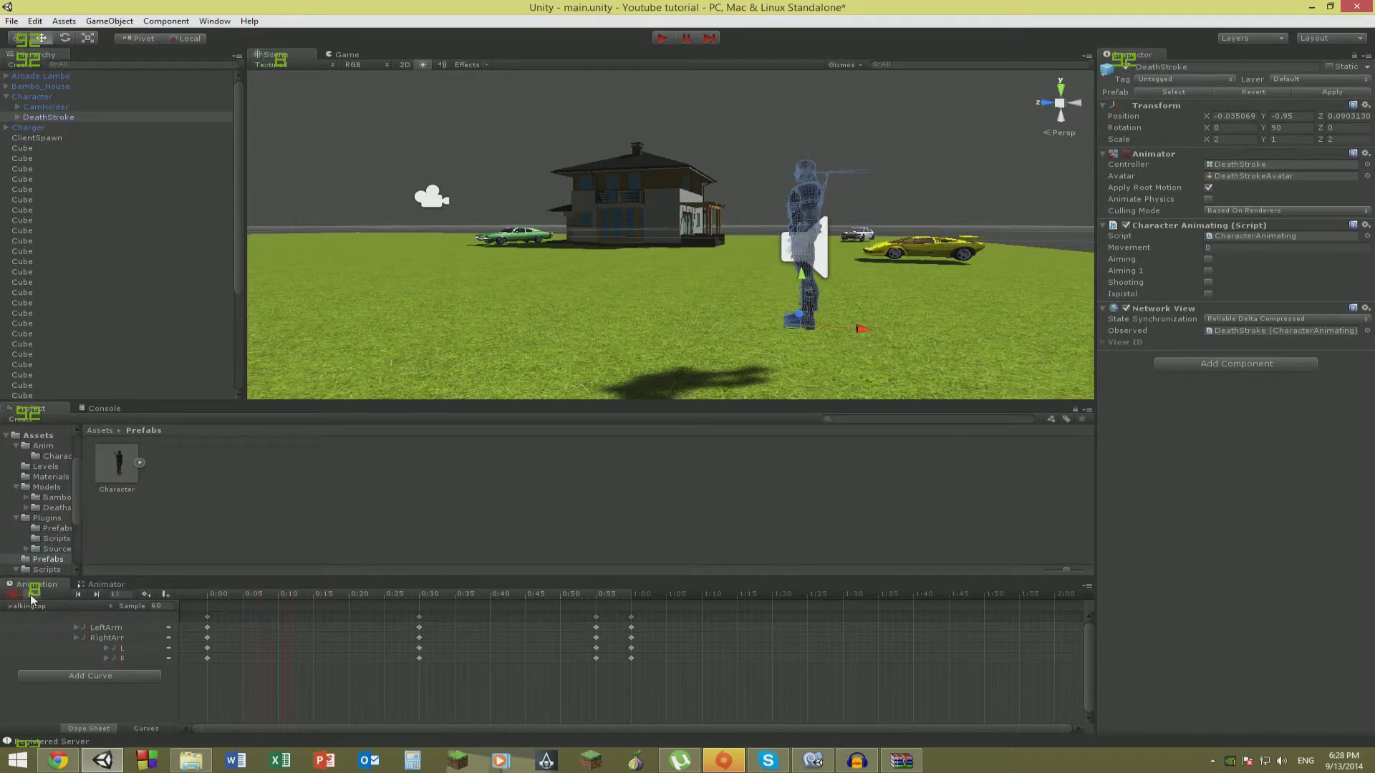
pyautogui.press('f')
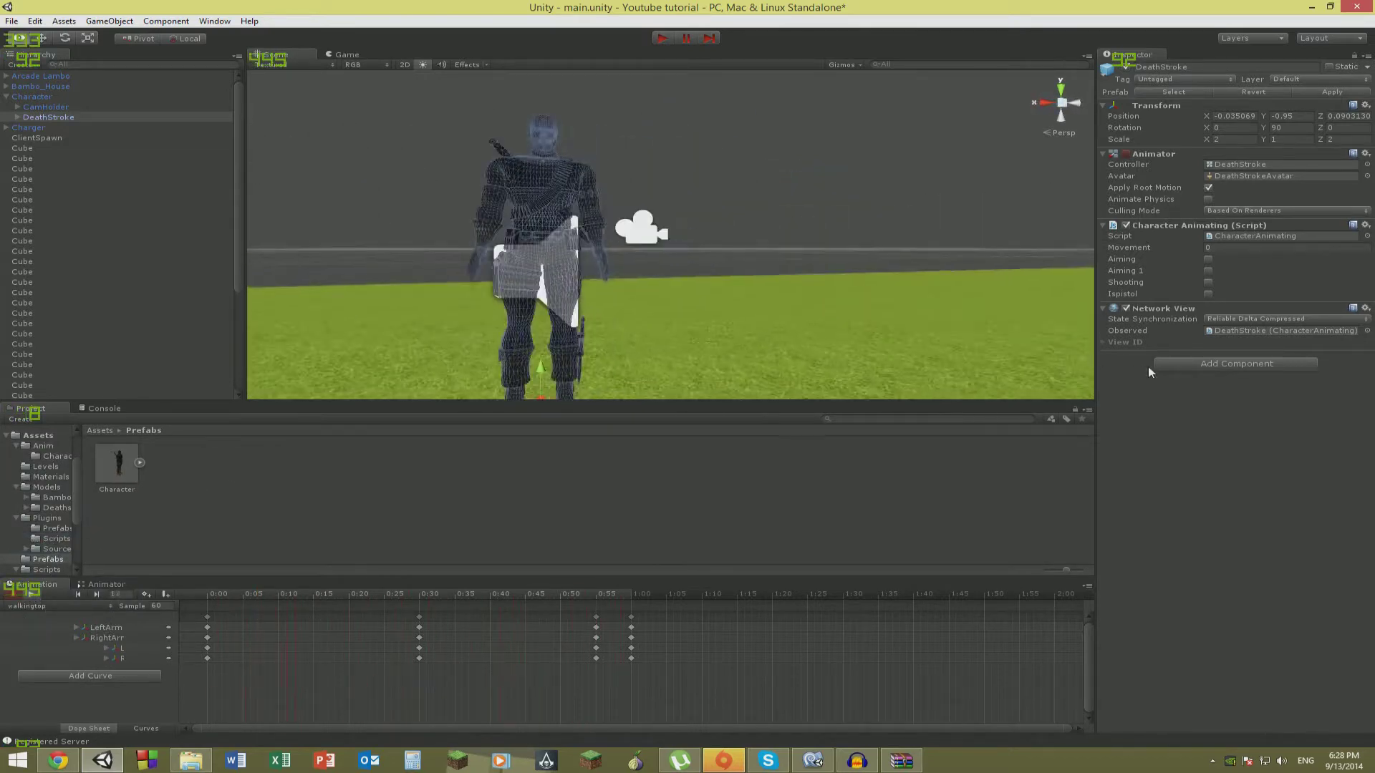
pyautogui.moveTo(97, 405); pyautogui.dragTo(183, 402, button='right')
pyautogui.press('s')
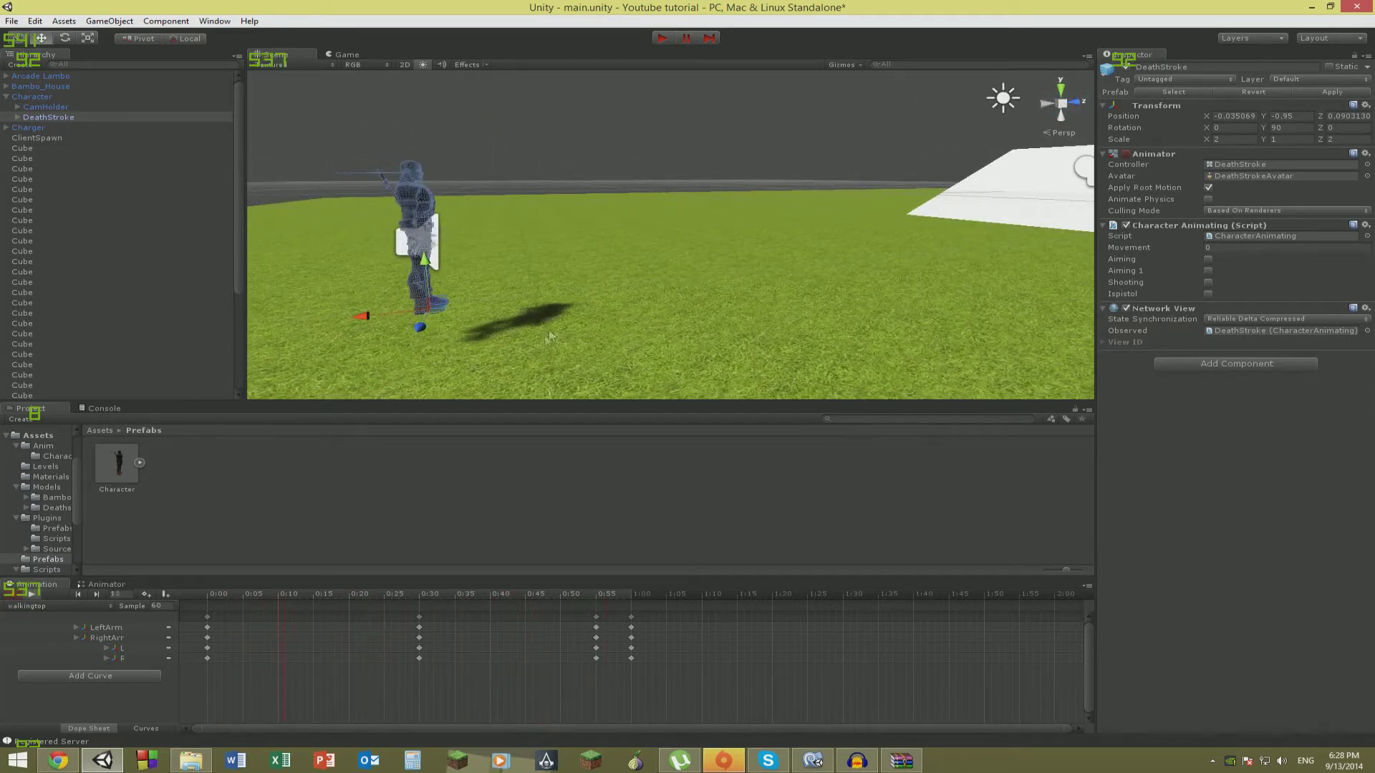
pyautogui.moveTo(344, 344); pyautogui.dragTo(233, 355, button='right')
pyautogui.press('w')
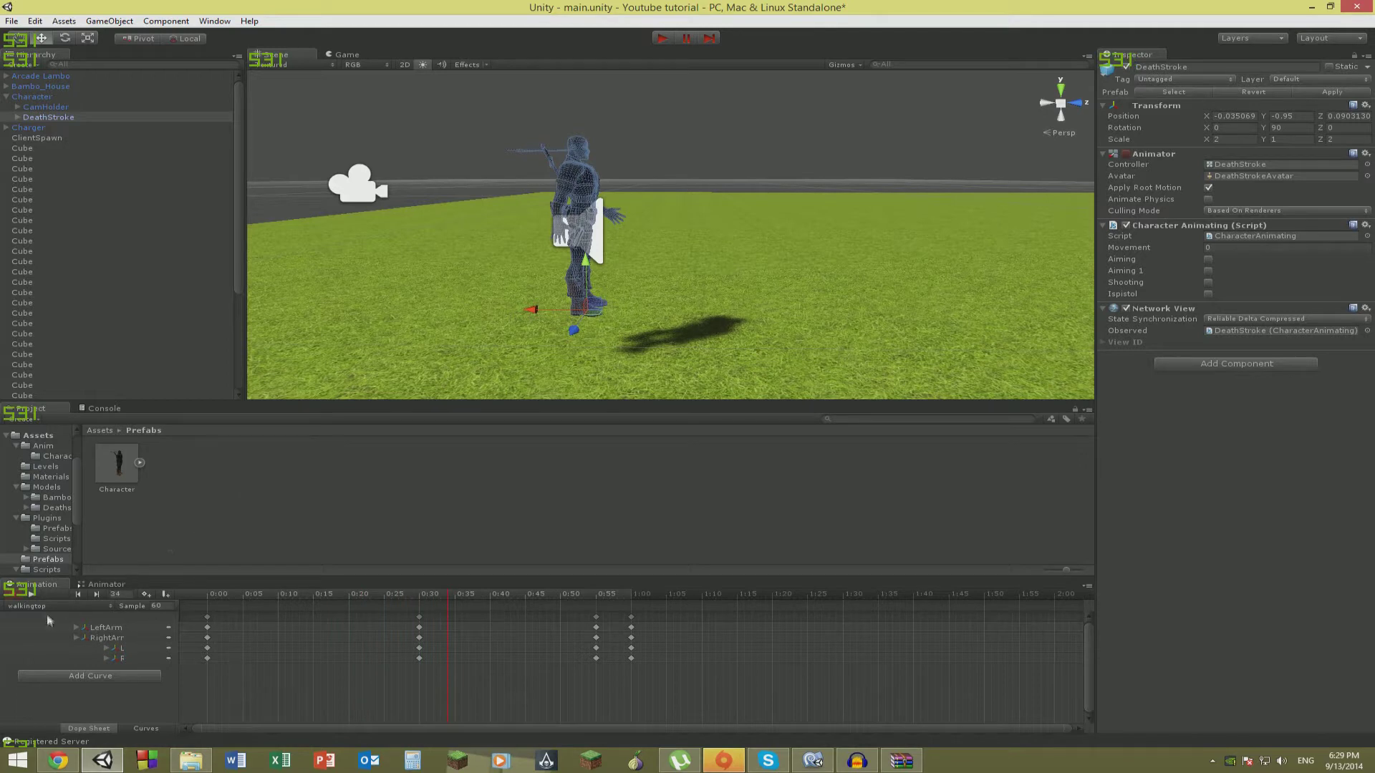
pyautogui.moveTo(264, 602); pyautogui.dragTo(189, 594)
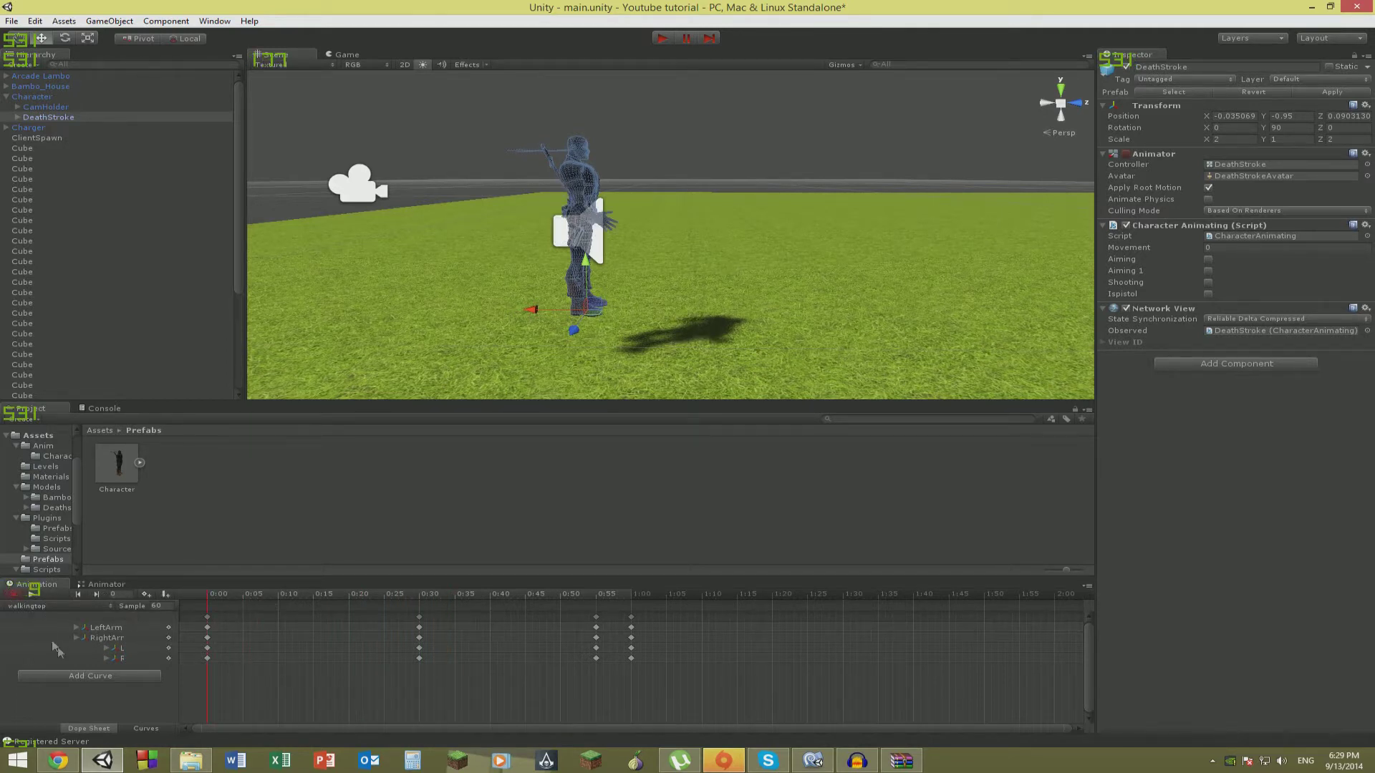
pyautogui.click(12, 597)
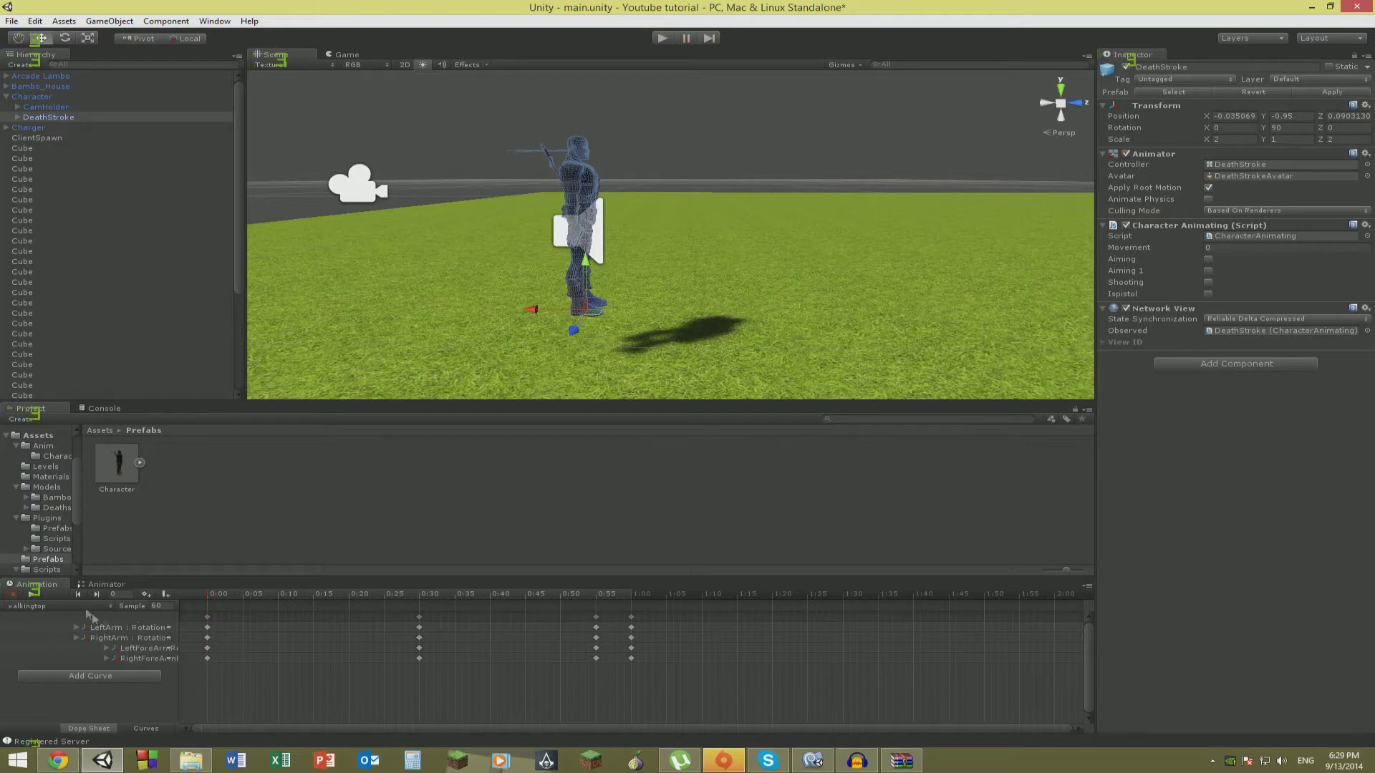
# Switch to the jumping clip, play its preview on the character and stop it.
pyautogui.click(32, 607)
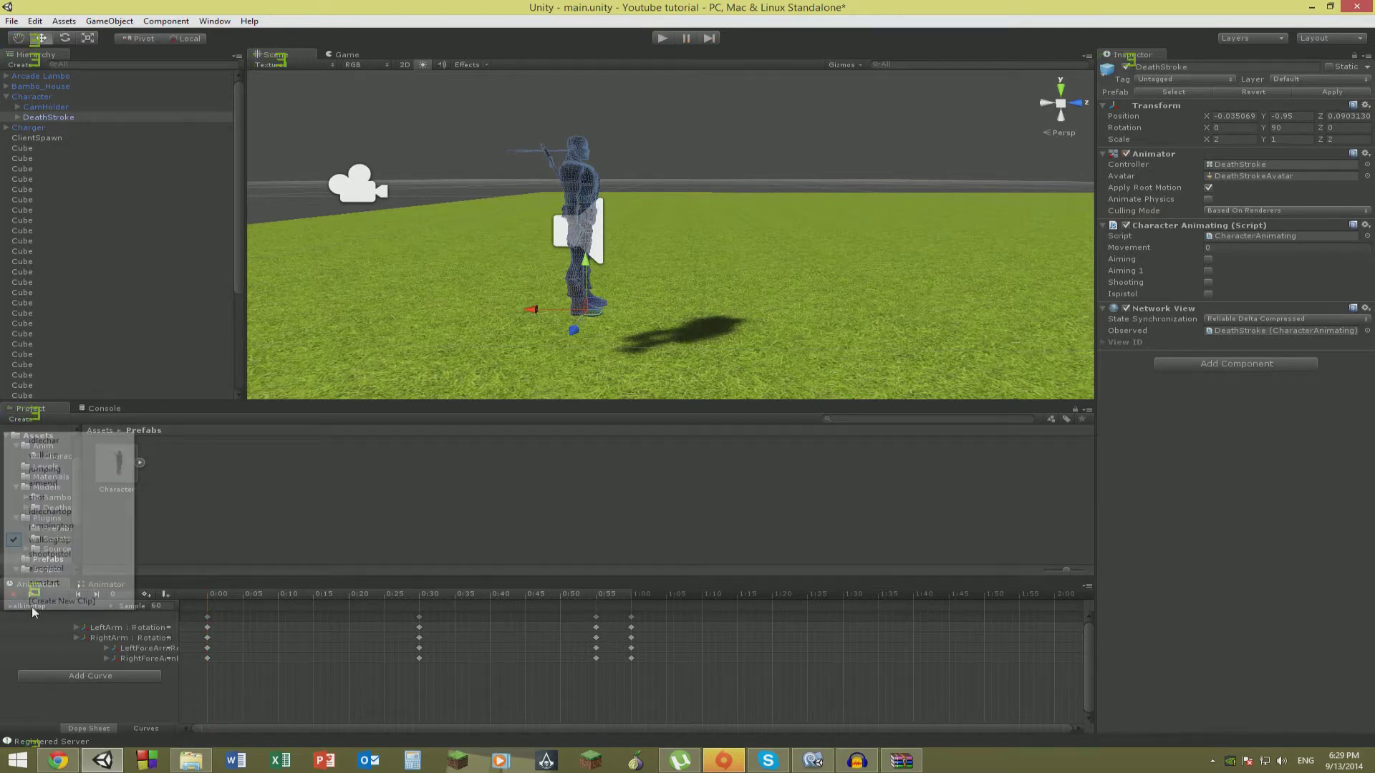
pyautogui.click(45, 470)
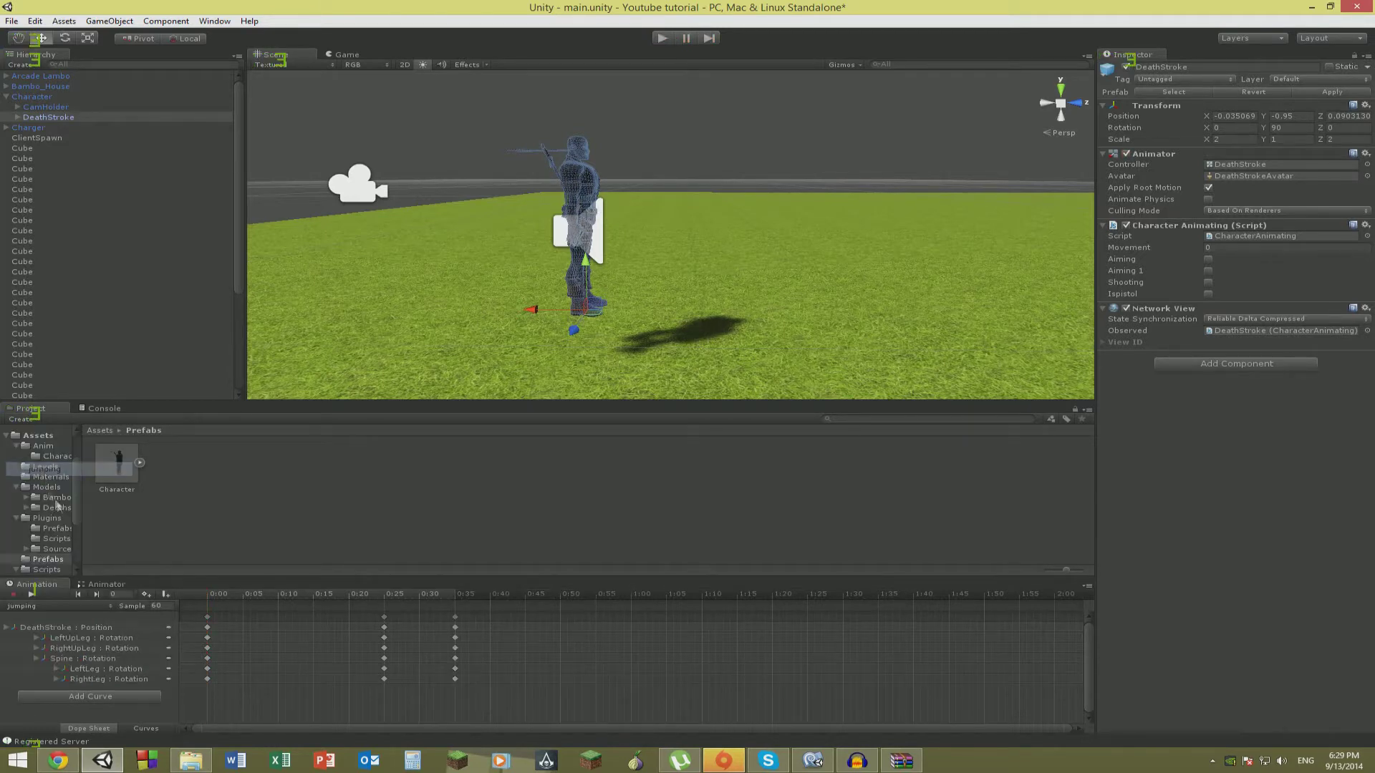
pyautogui.click(31, 595)
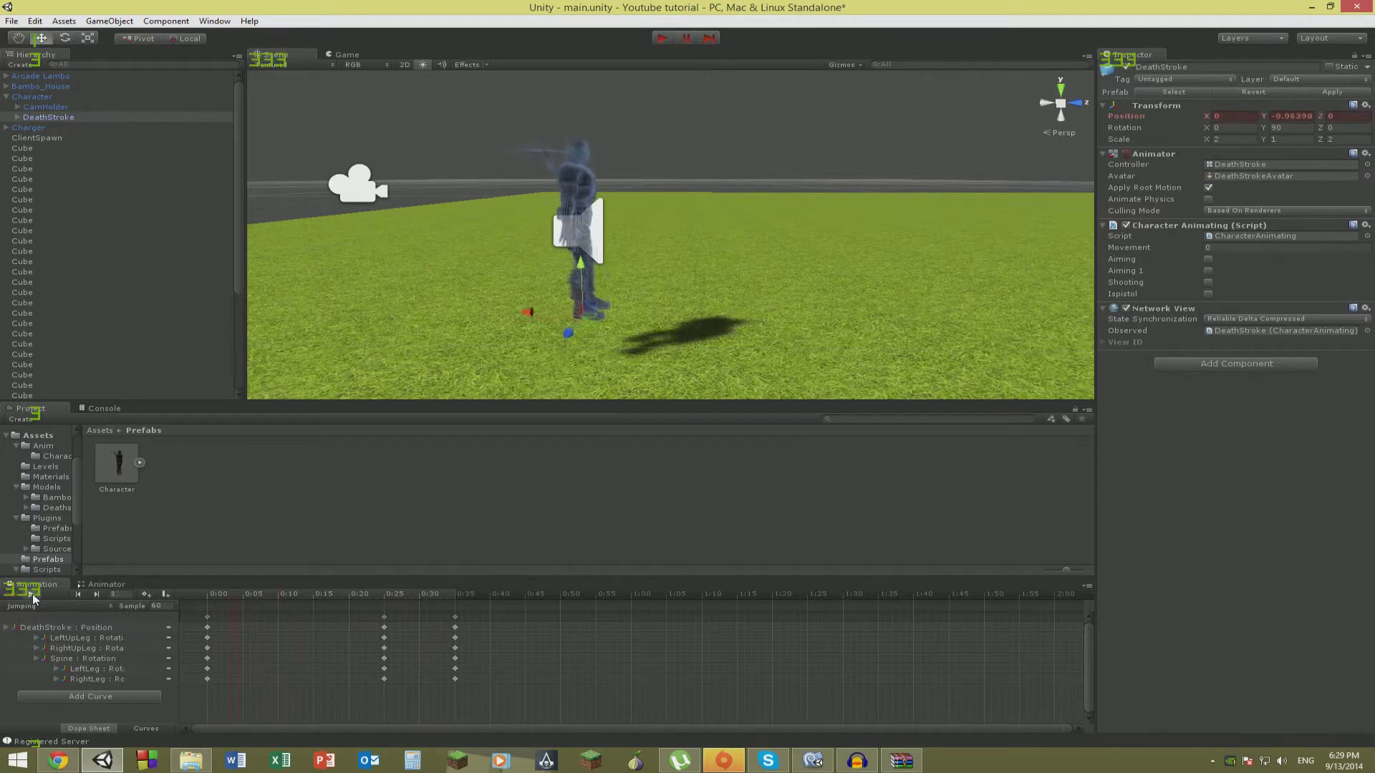
pyautogui.click(33, 595)
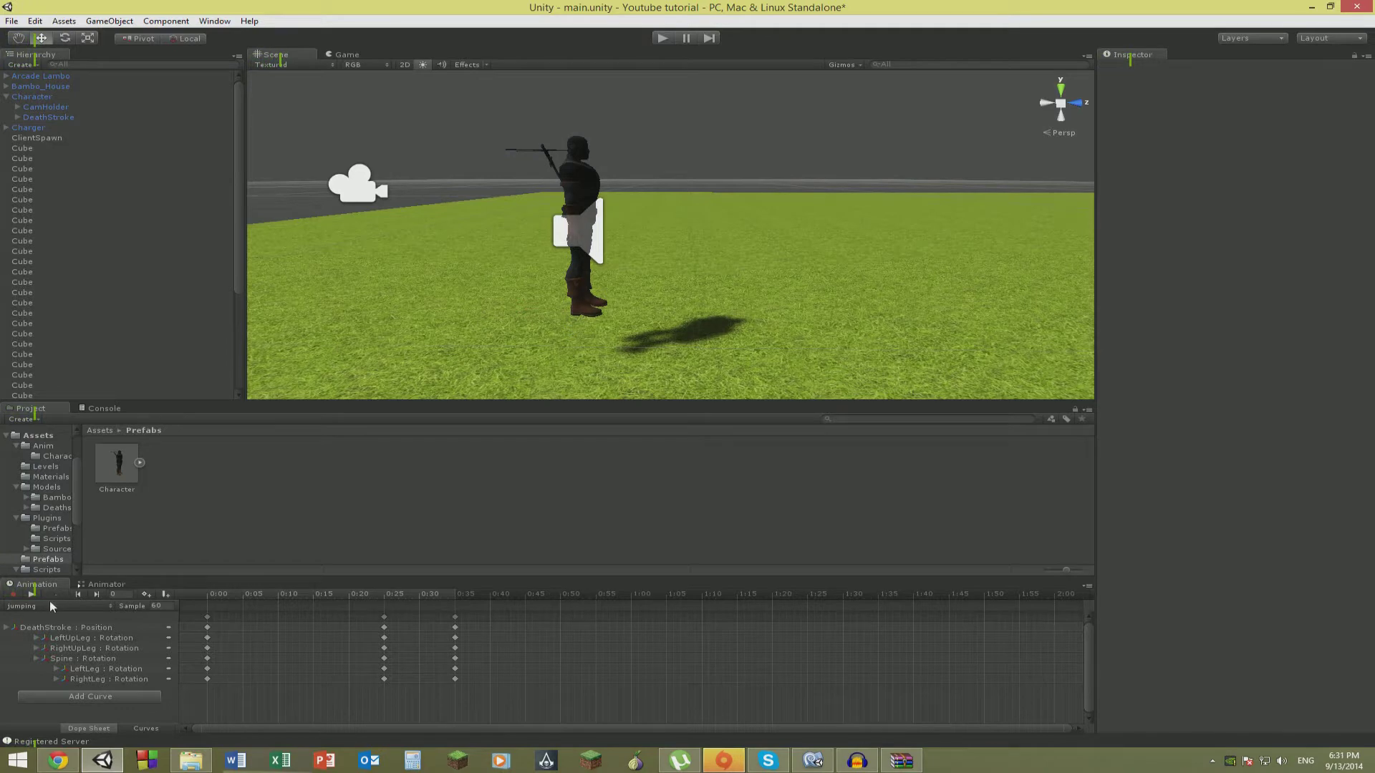
# Switch to the jumpingtop clip and inspect its timeline for keyframes.
pyautogui.click(51, 606)
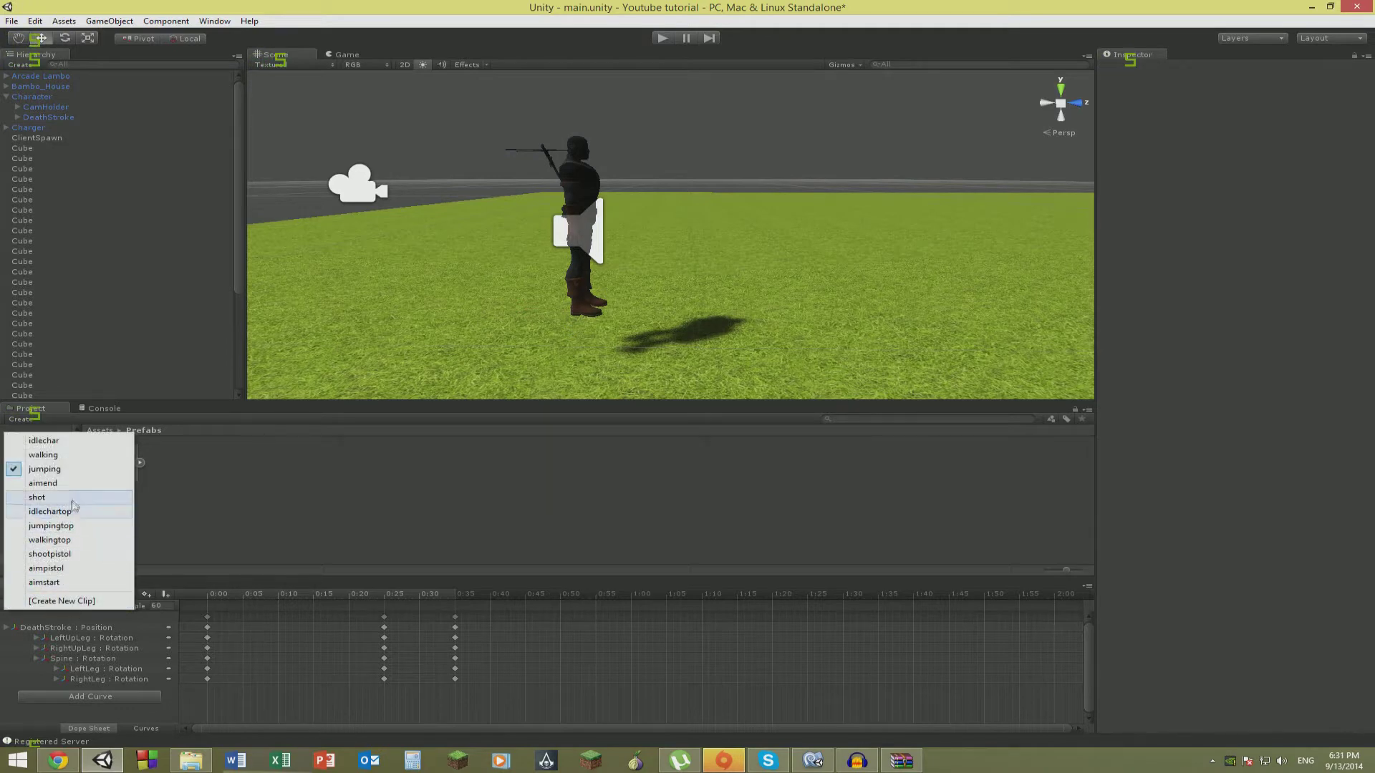
pyautogui.click(40, 528)
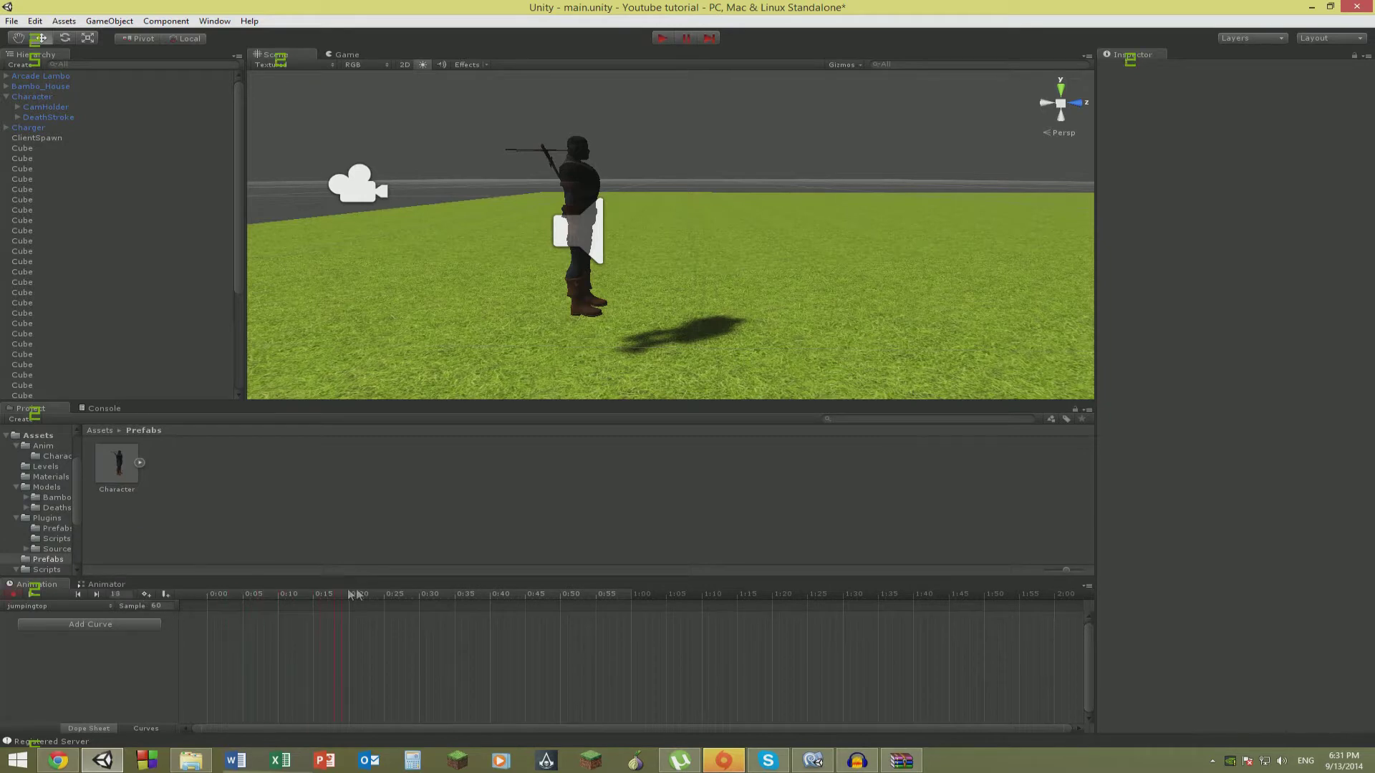
pyautogui.click(40, 606)
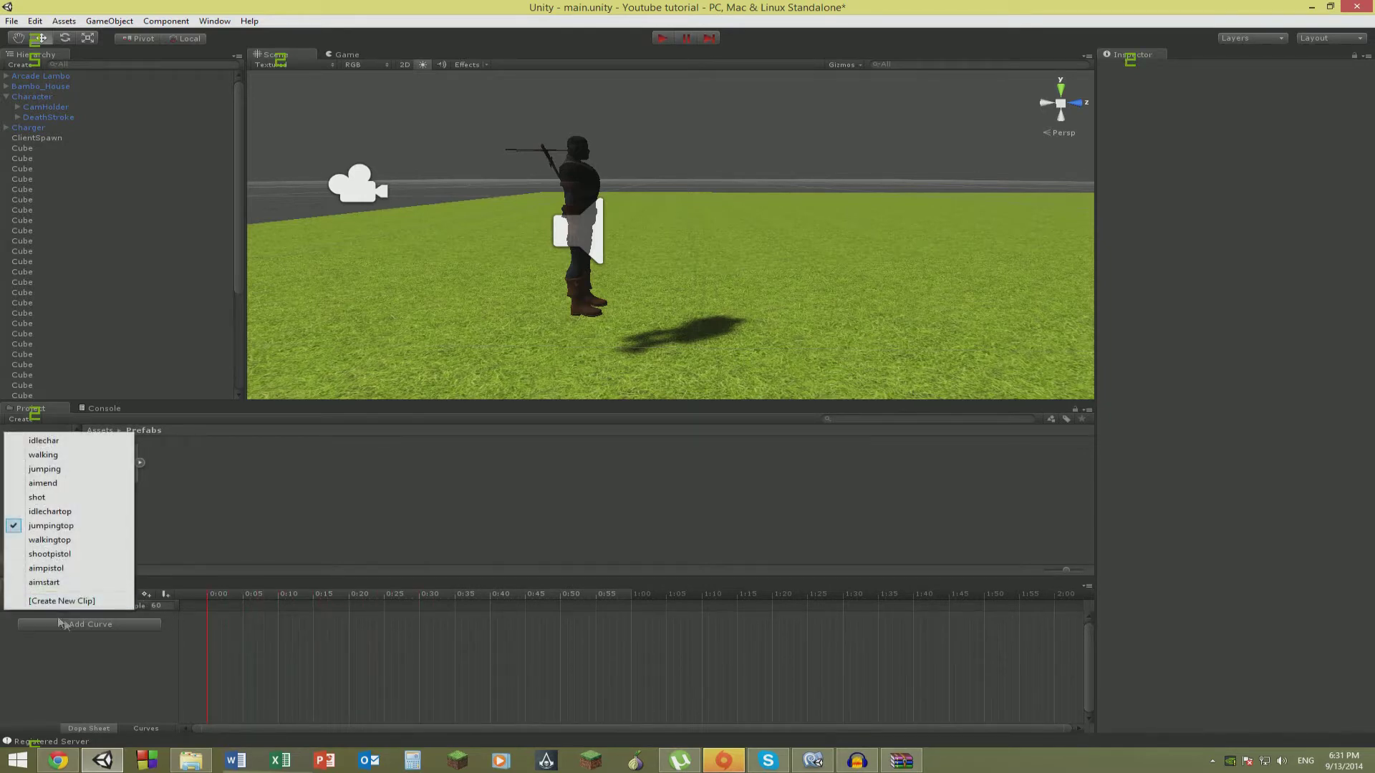
pyautogui.click(134, 662)
# Switch to the aimstart clip and scrub through its keyframes, returning to the first frame.
pyautogui.click(92, 606)
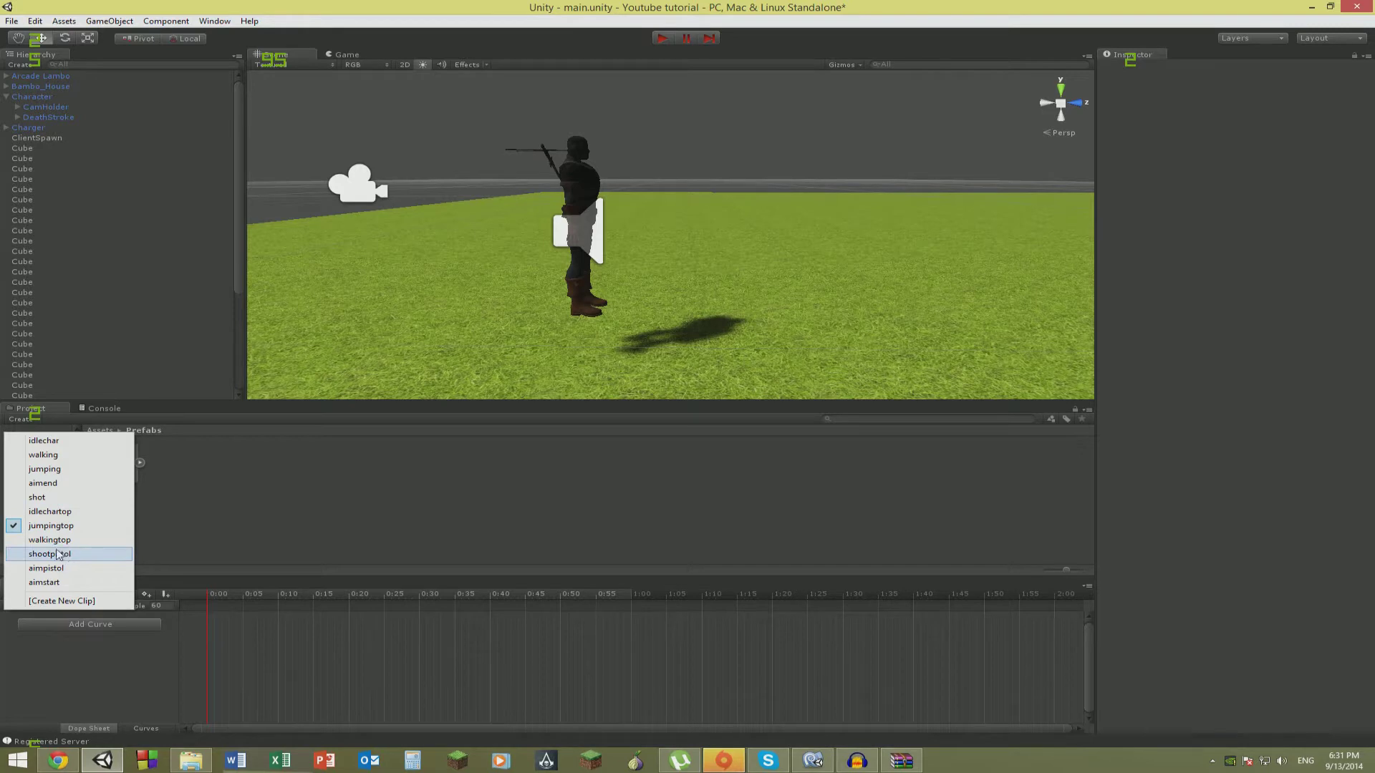
pyautogui.click(51, 583)
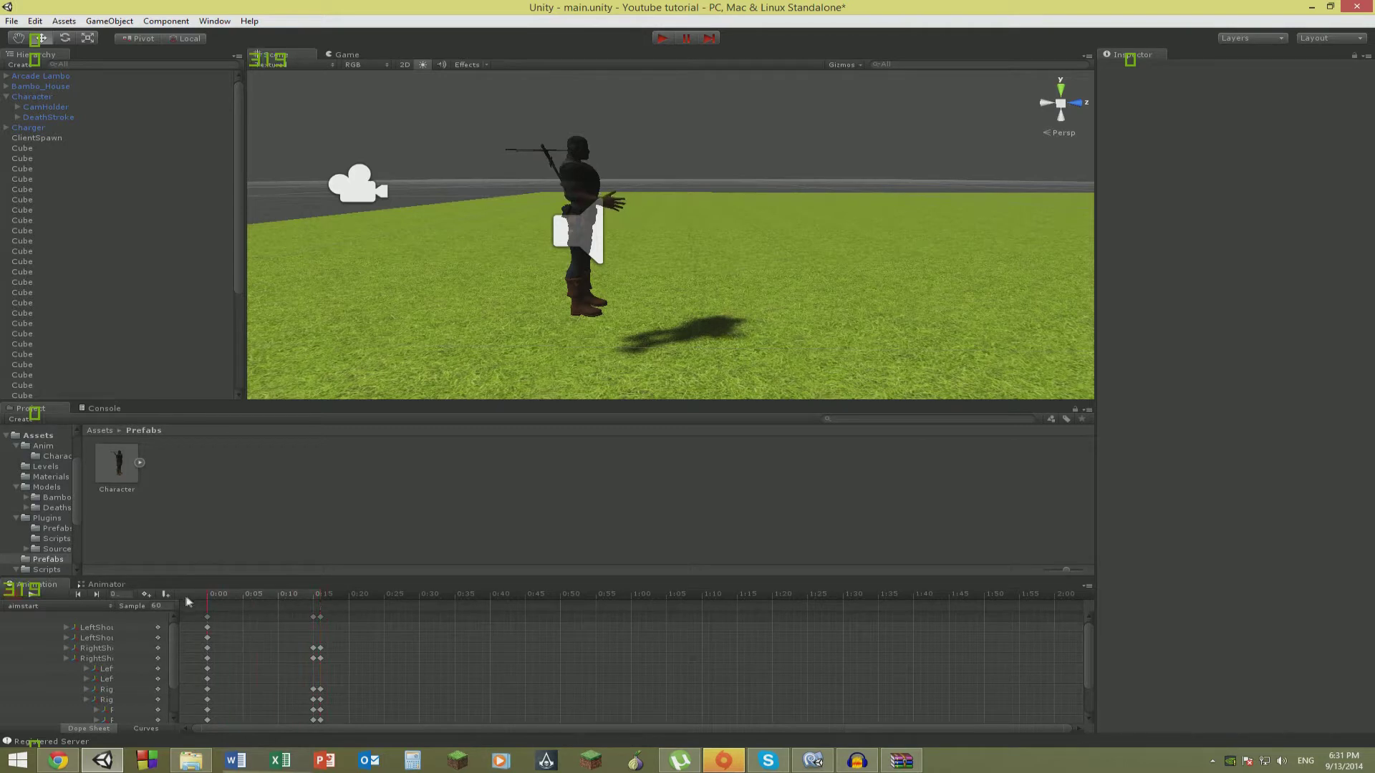
pyautogui.click(278, 594)
pyautogui.moveTo(282, 611); pyautogui.dragTo(128, 590)
# Switch to the aimpistol clip and scrub its timeline back to the first frame.
pyautogui.click(9, 606)
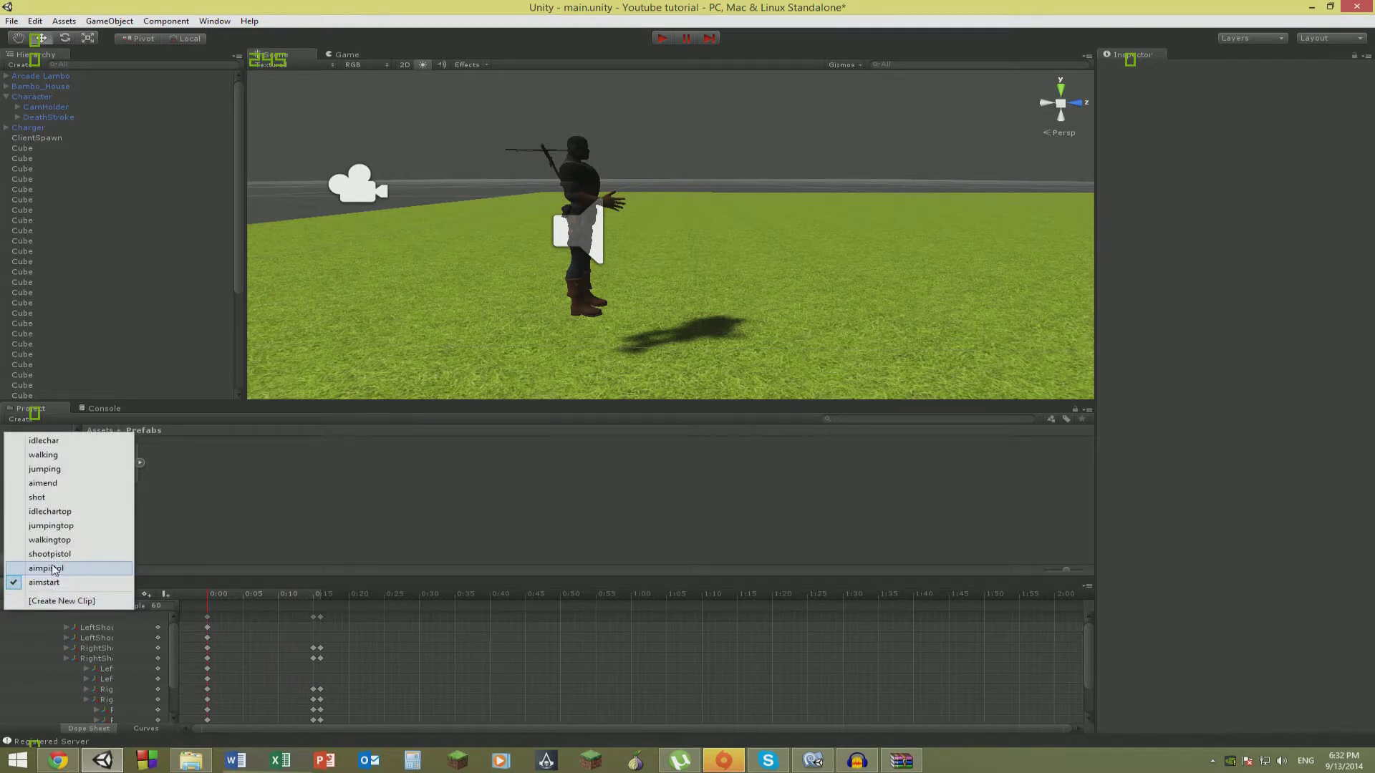
pyautogui.click(54, 569)
pyautogui.moveTo(222, 601)
pyautogui.mouseDown()
pyautogui.moveTo(366, 608)
pyautogui.moveTo(207, 596)
pyautogui.mouseUp()
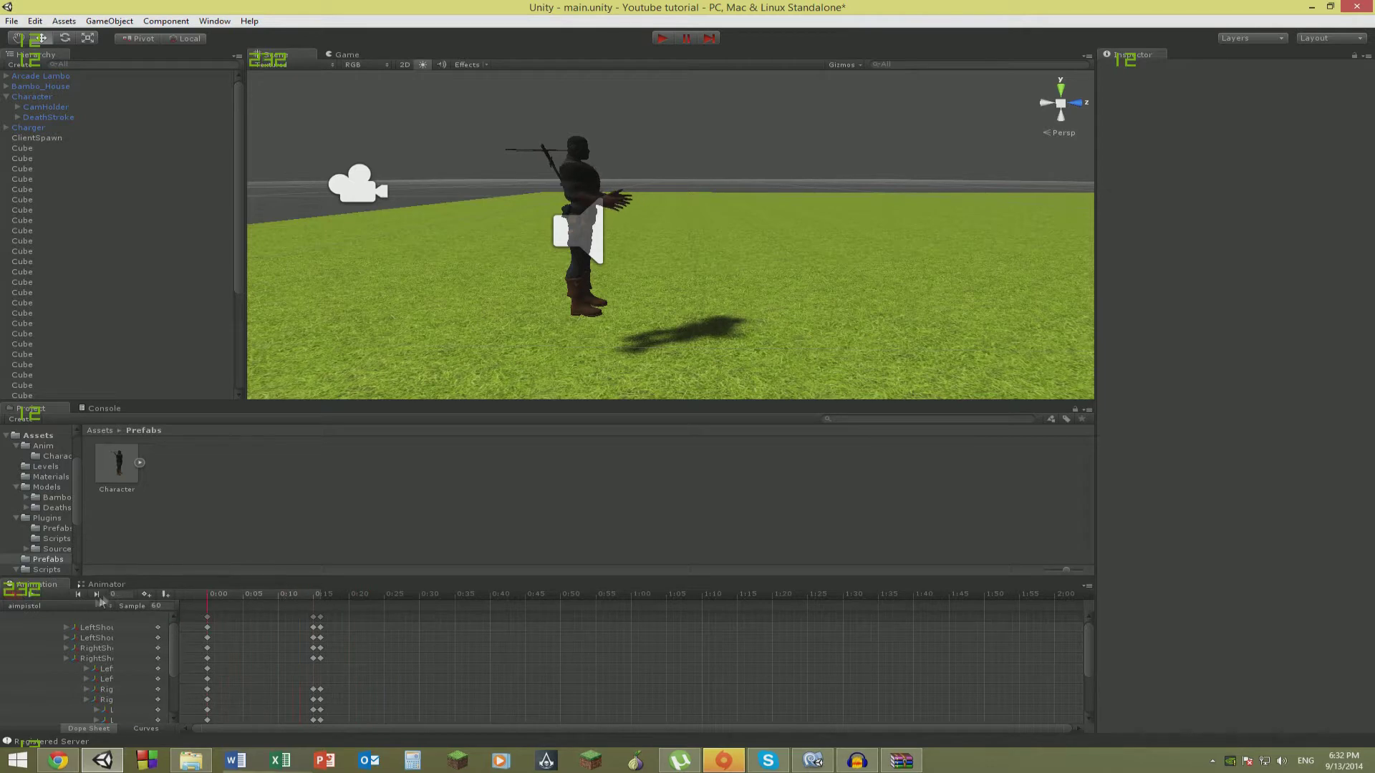
# Switch to the shootpistol clip and scrub through its keyframes to examine the arm movement.
pyautogui.click(70, 607)
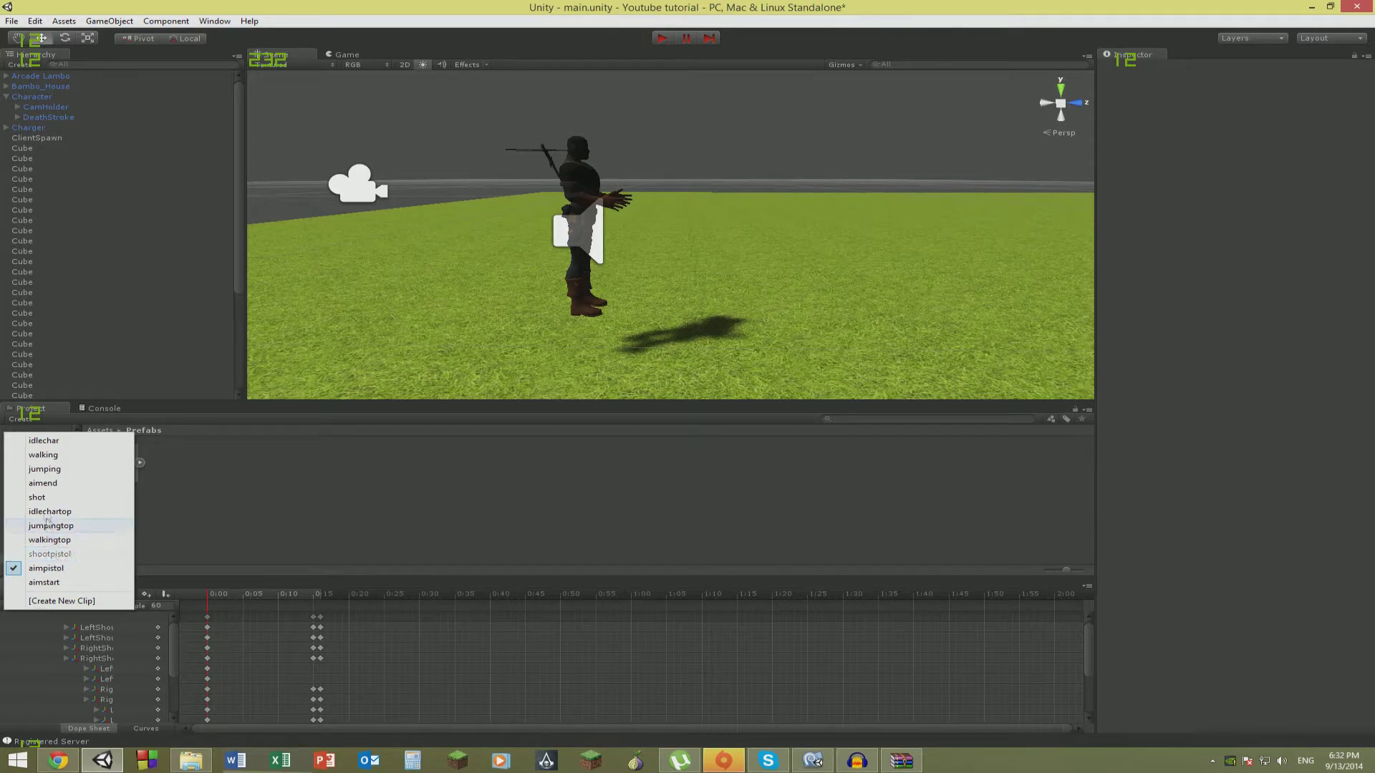
pyautogui.click(61, 555)
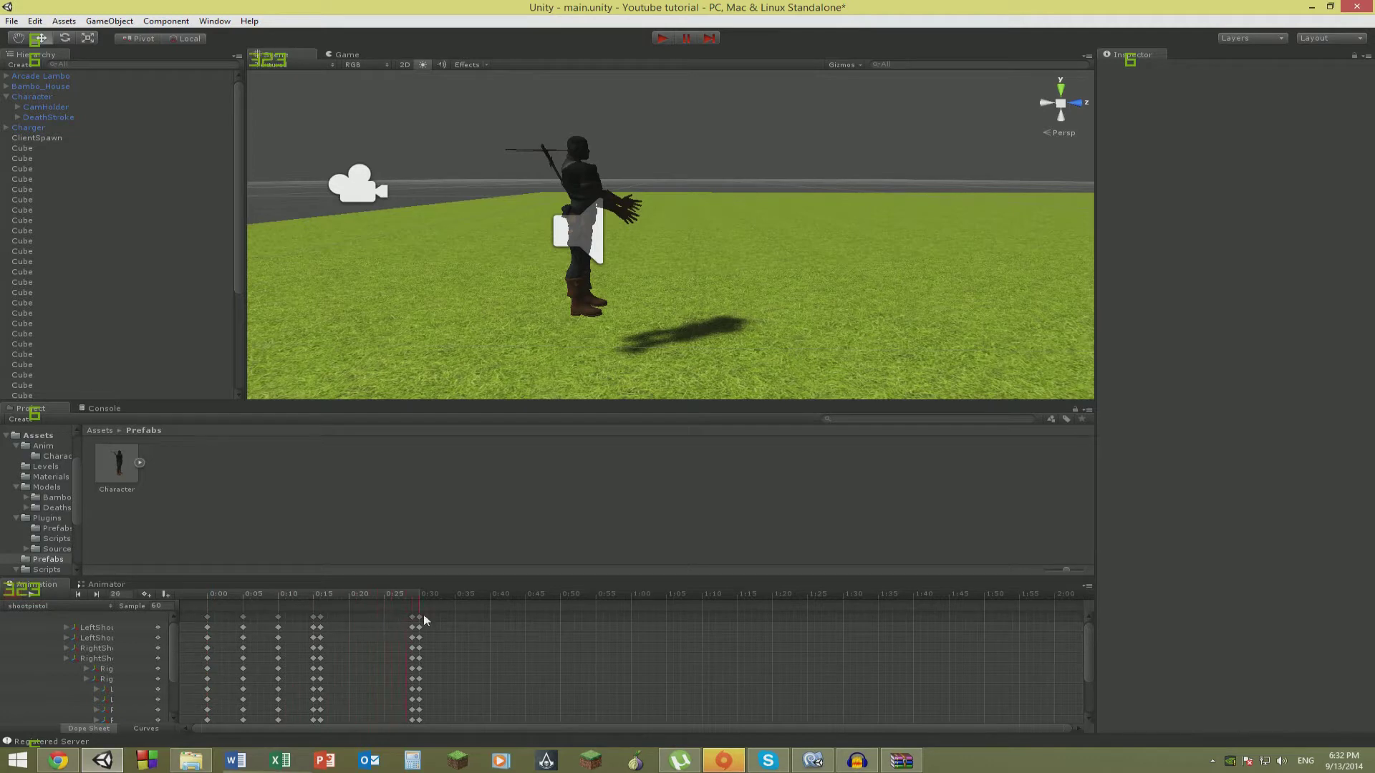
pyautogui.click(308, 645)
pyautogui.click(340, 655)
pyautogui.moveTo(168, 668); pyautogui.dragTo(330, 648)
pyautogui.click(23, 605)
pyautogui.click(43, 608)
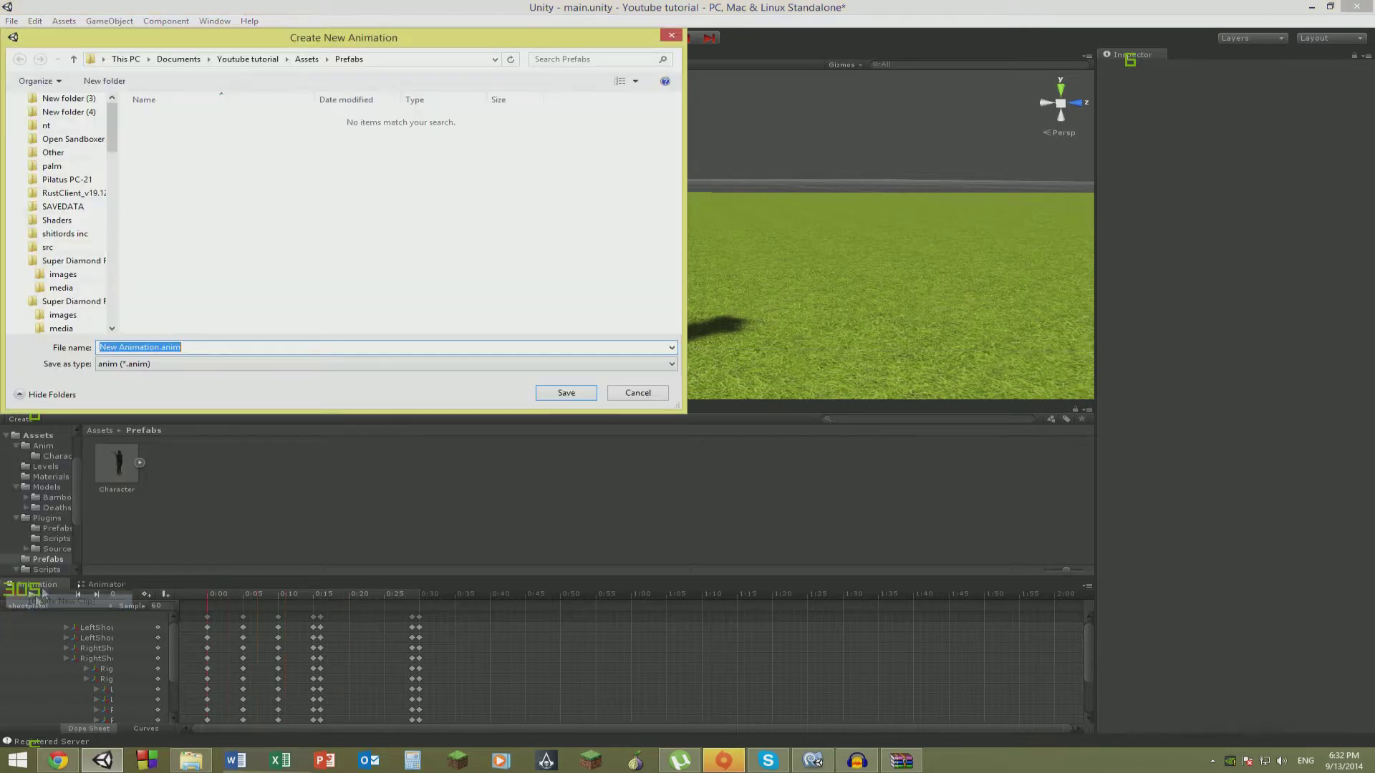
pyautogui.click(673, 36)
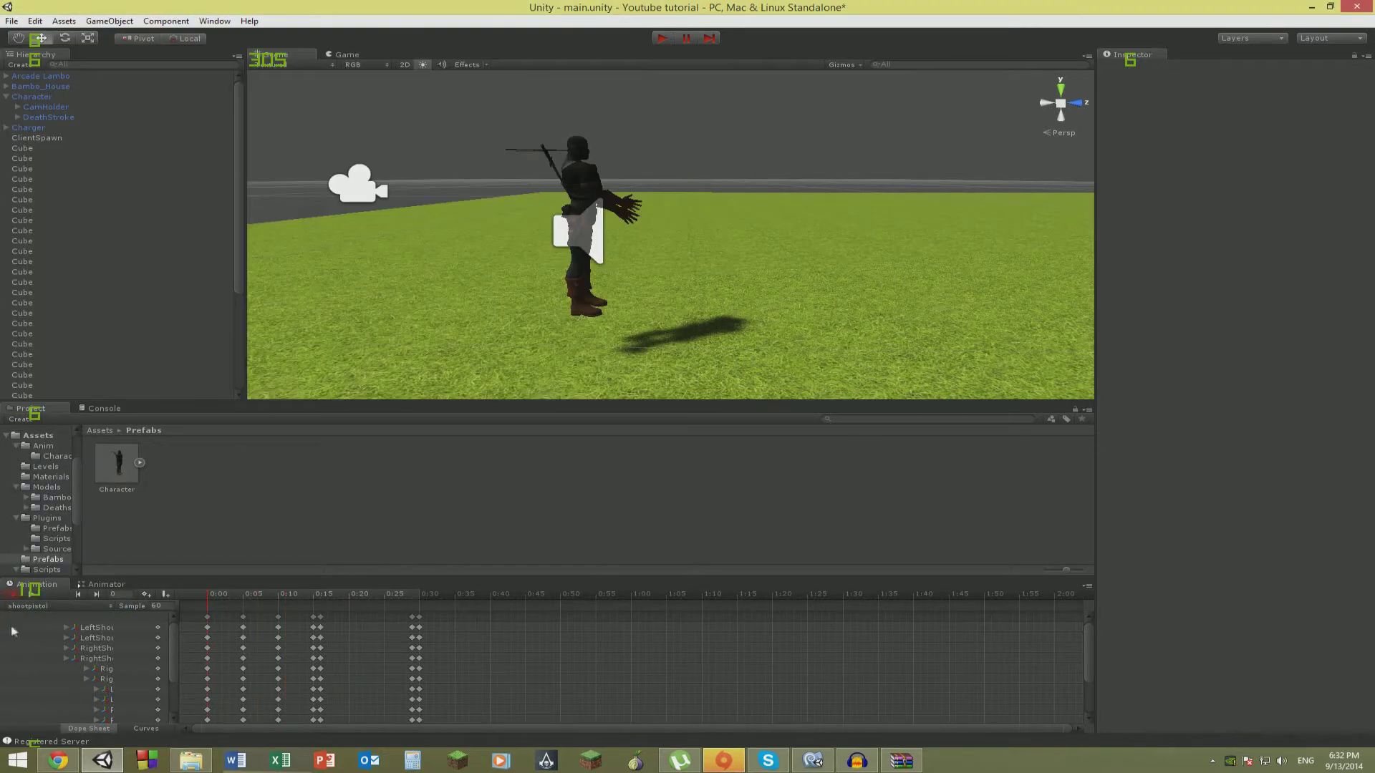
# Switch to the shot clip, check its arm pose and turn off animation preview mode.
pyautogui.click(30, 609)
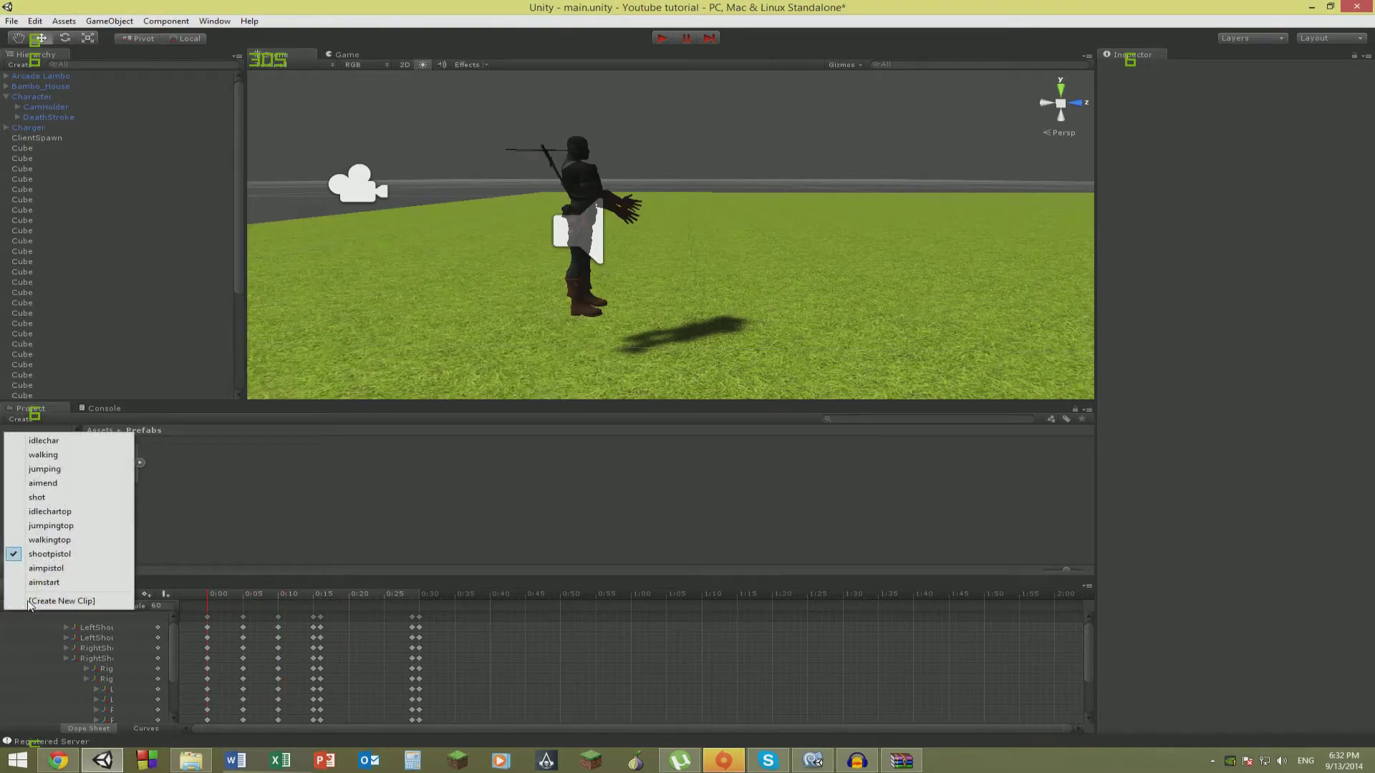
pyautogui.click(63, 497)
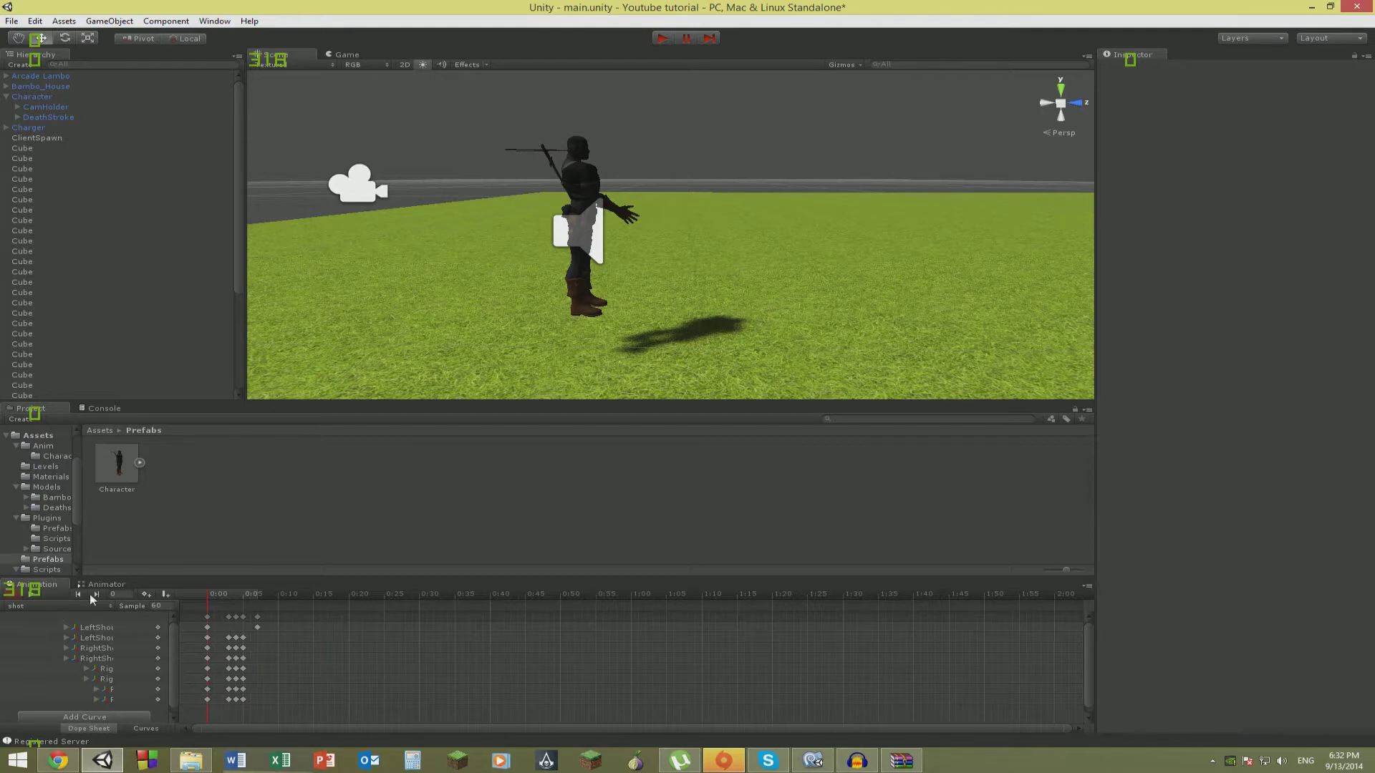
pyautogui.click(11, 594)
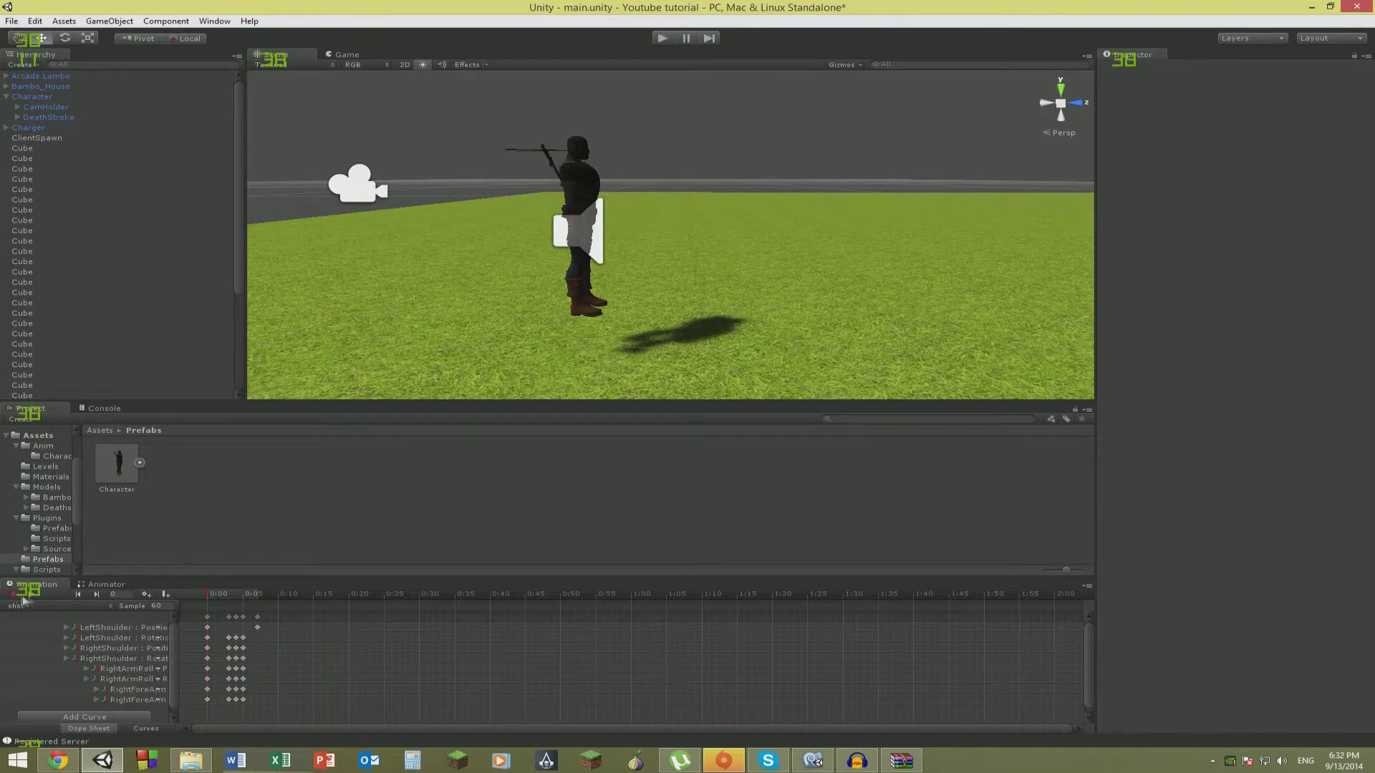
# Switch to the walking clip and preview the character's leg pose at the first frame.
pyautogui.keyDown('alt'); pyautogui.moveTo(539, 275); pyautogui.dragTo(716, 343); pyautogui.keyUp('alt')
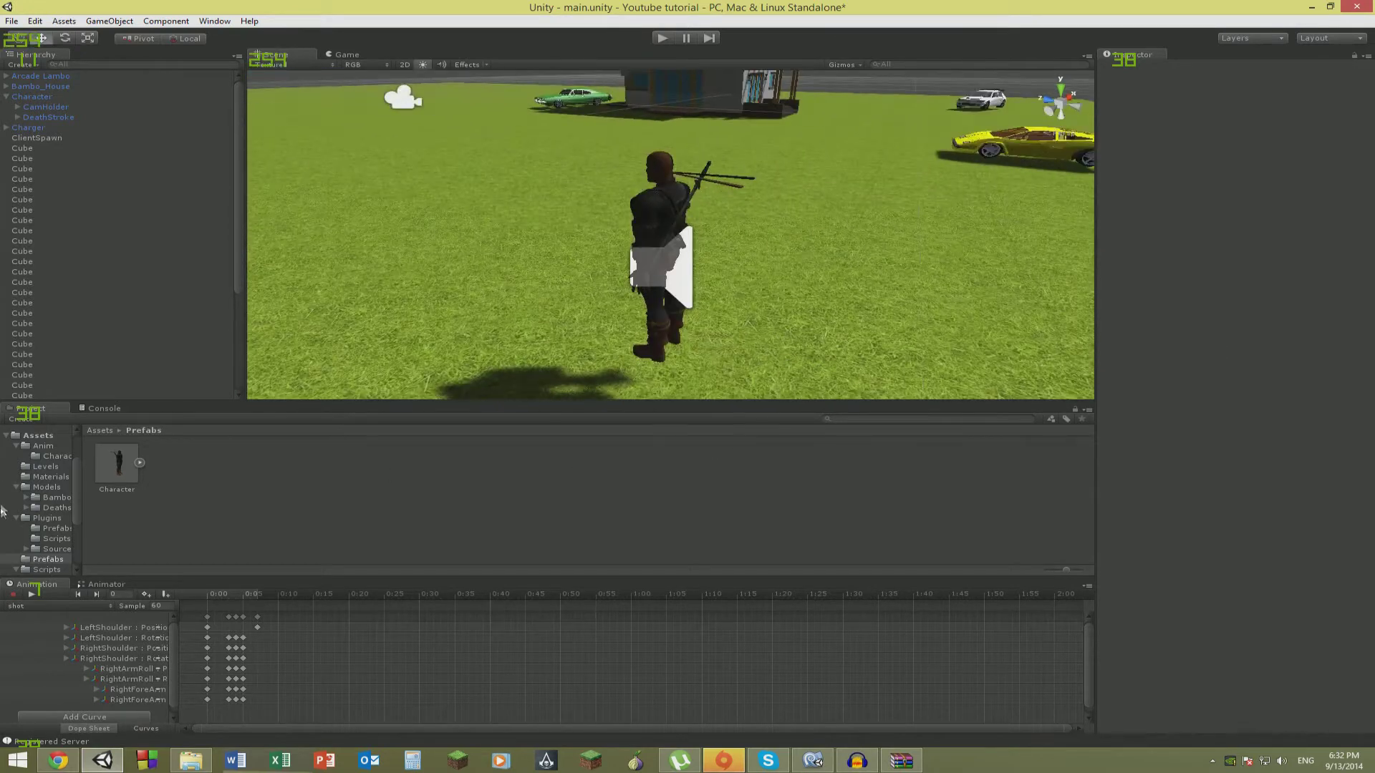
pyautogui.keyDown('alt'); pyautogui.moveTo(462, 189); pyautogui.dragTo(719, 145); pyautogui.keyUp('alt')
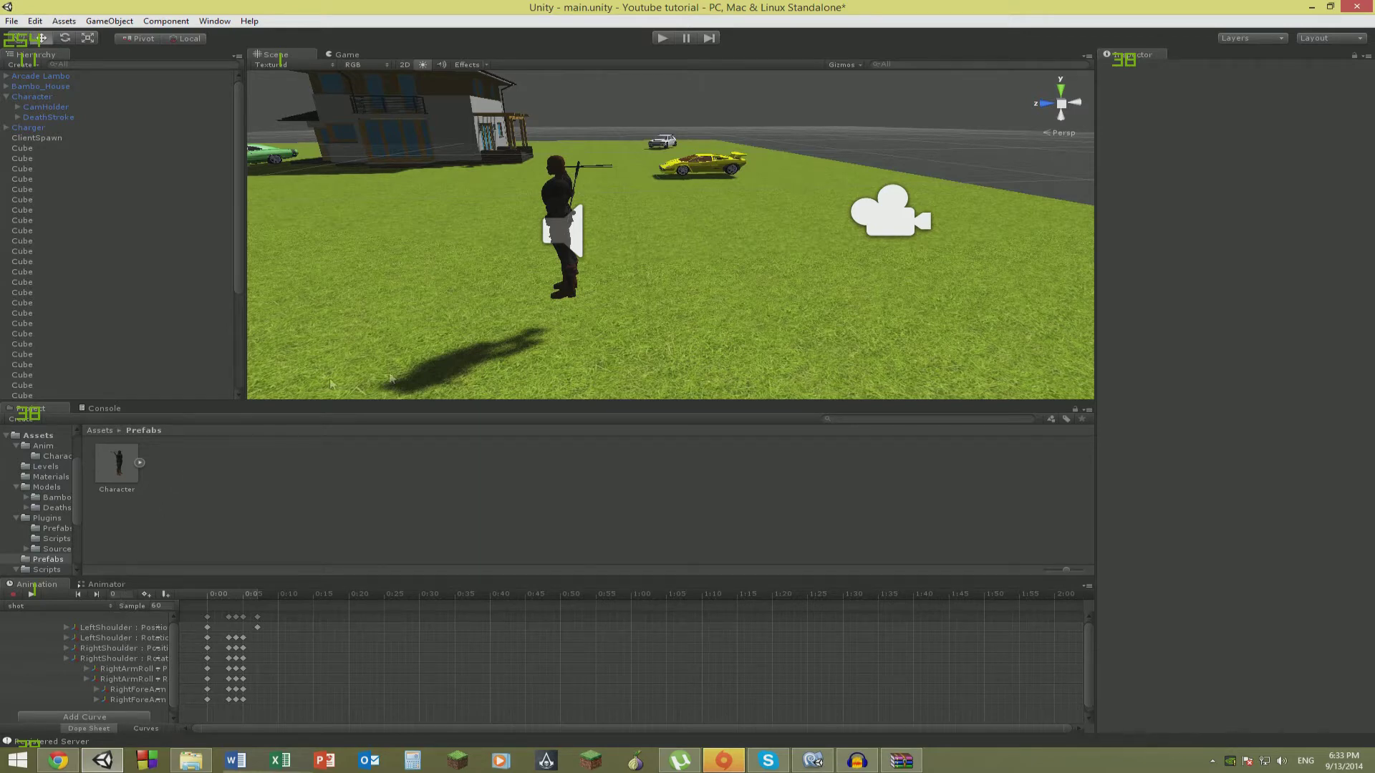
pyautogui.press('alt')
pyautogui.keyDown('alt'); pyautogui.moveTo(606, 258); pyautogui.dragTo(597, 273); pyautogui.keyUp('alt')
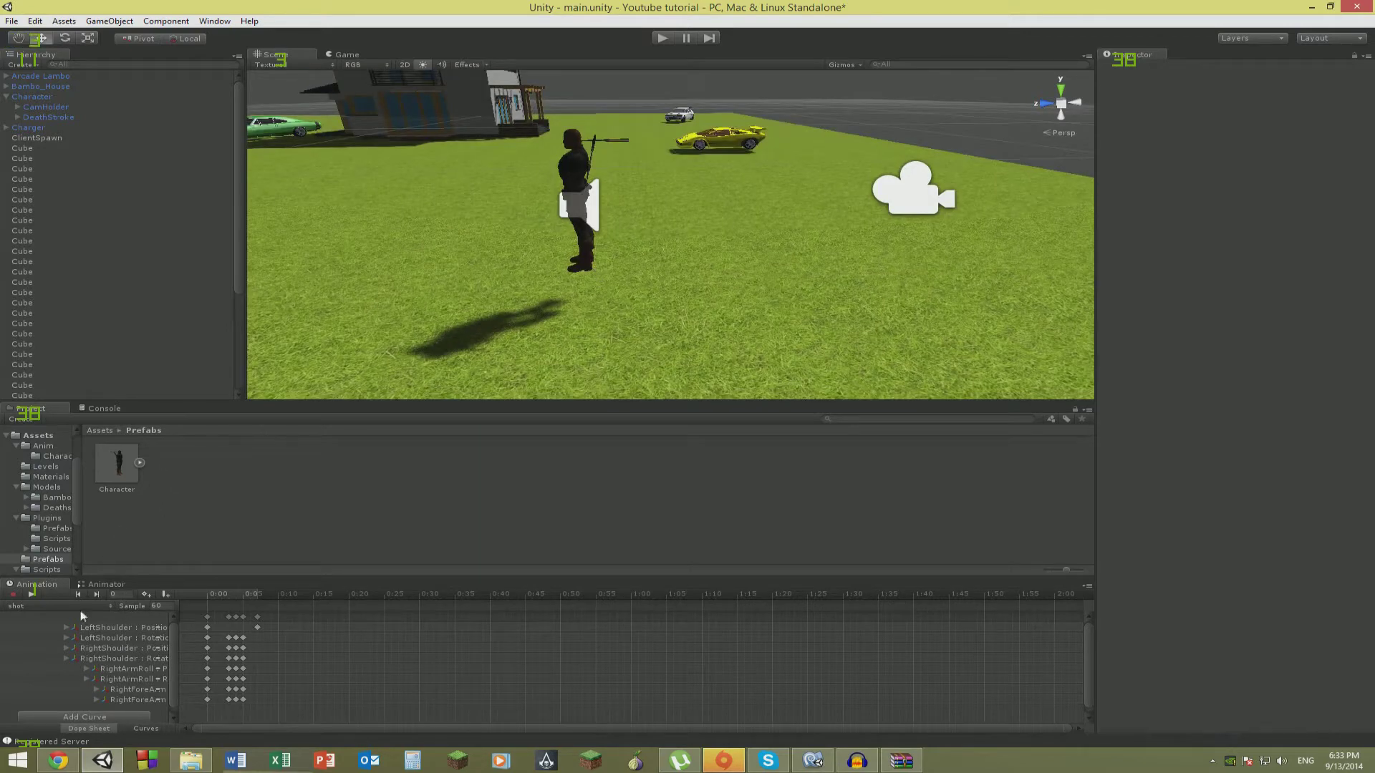
pyautogui.click(53, 608)
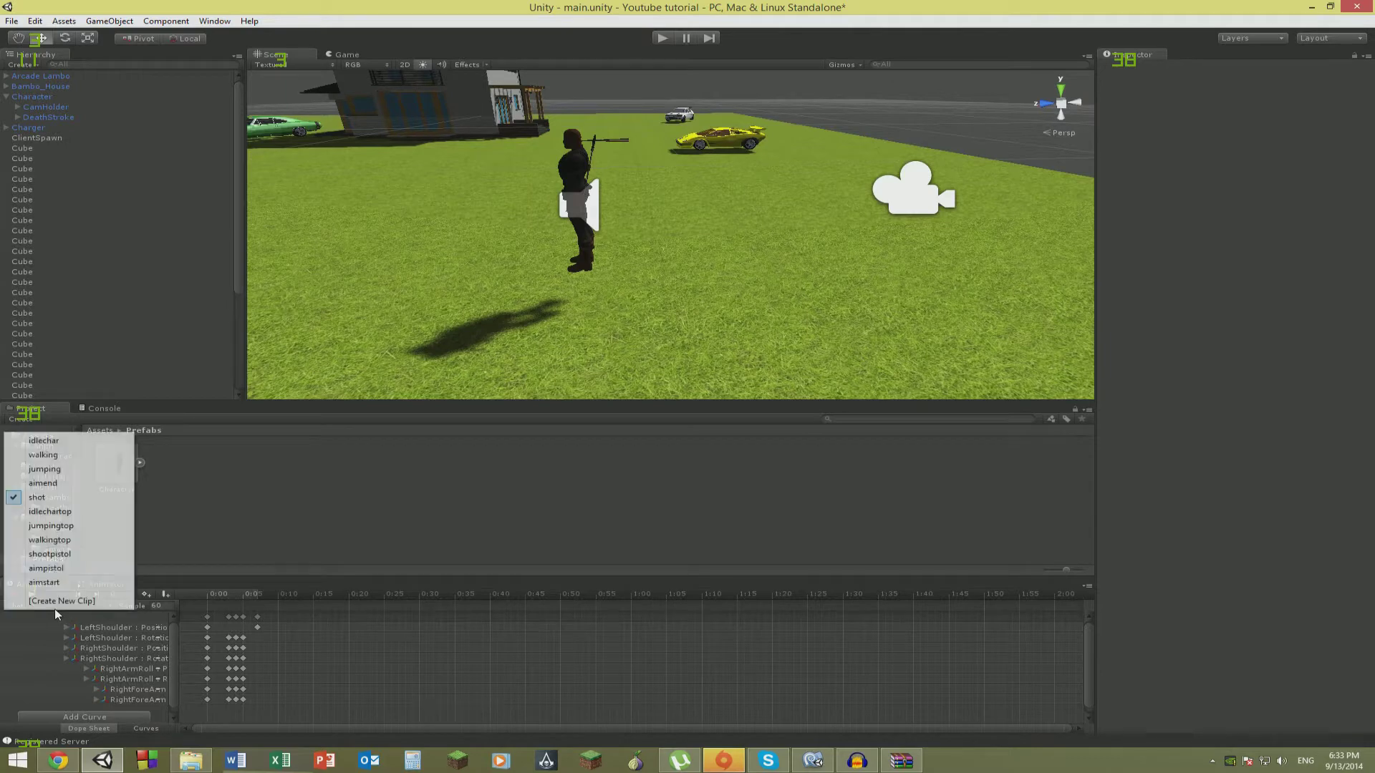
pyautogui.click(70, 455)
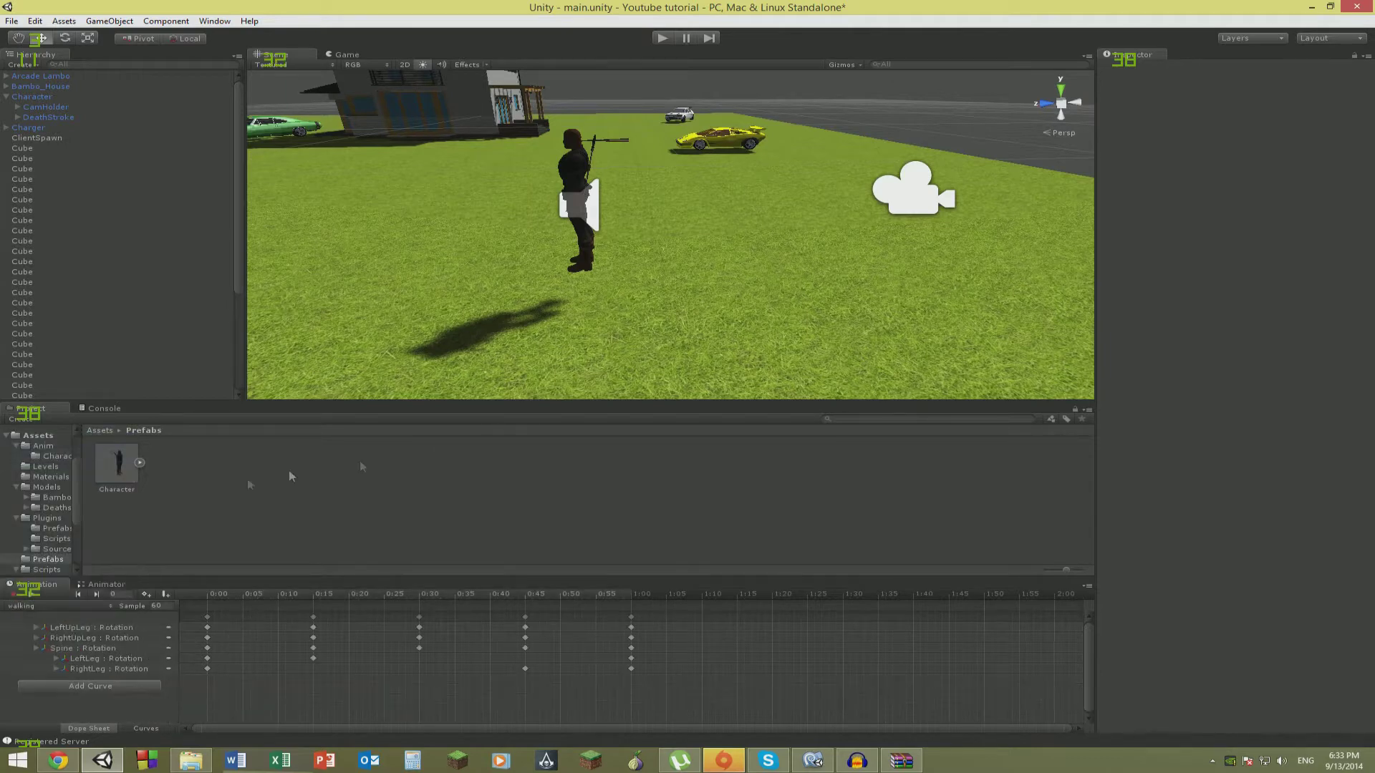
pyautogui.moveTo(210, 595)
pyautogui.mouseDown()
pyautogui.moveTo(344, 597)
pyautogui.moveTo(206, 597)
pyautogui.mouseUp()
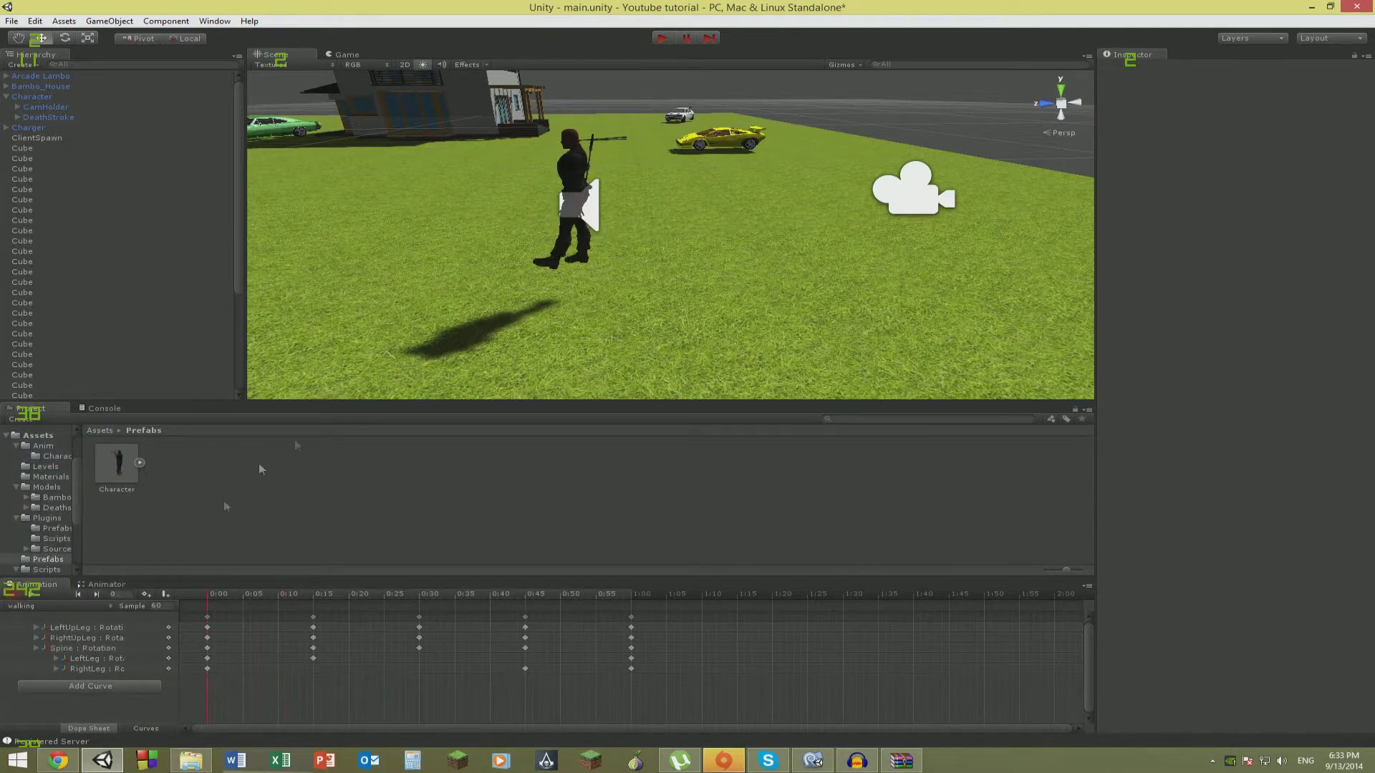
pyautogui.moveTo(768, 197)
pyautogui.mouseDown(button='right')
pyautogui.moveTo(710, 147)
pyautogui.moveTo(780, 183)
pyautogui.mouseUp(button='right')
pyautogui.press('w')
pyautogui.press('s')
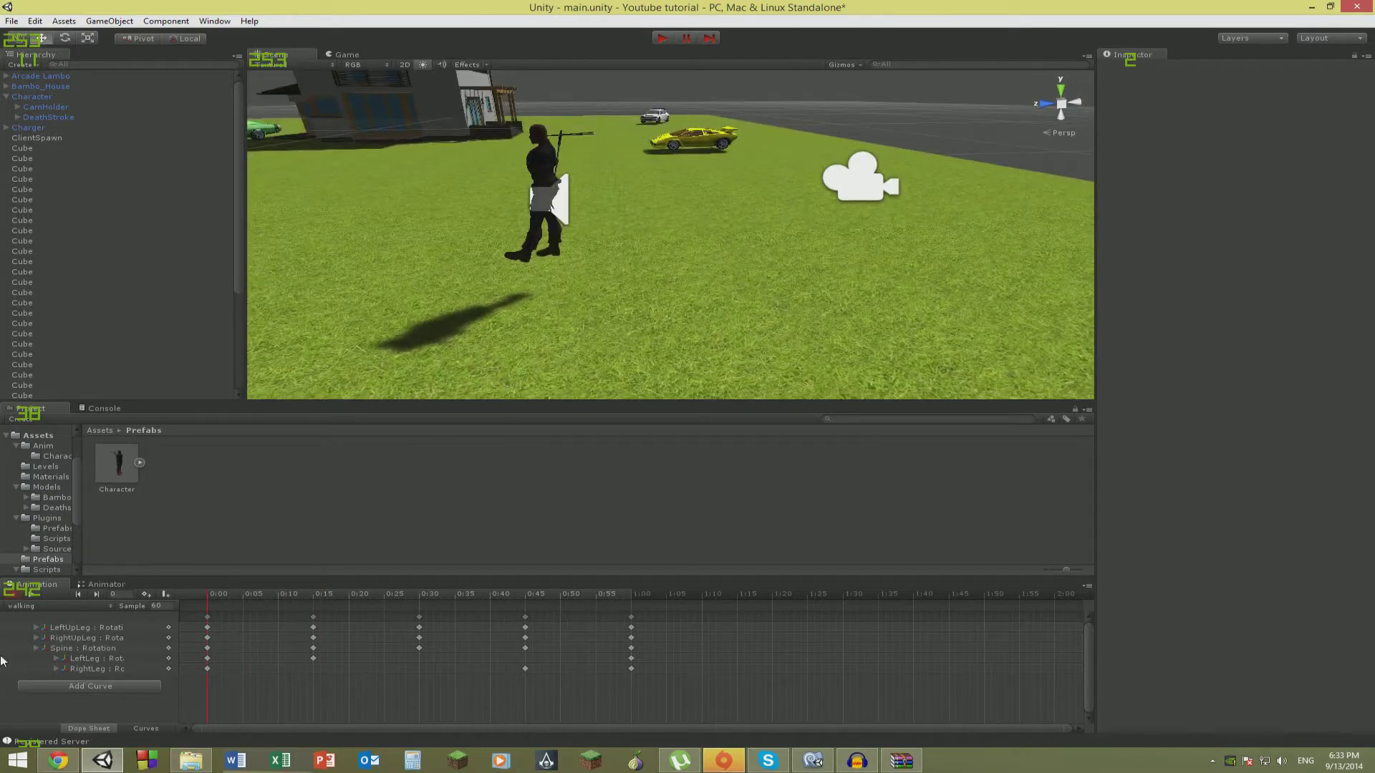
pyautogui.click(39, 608)
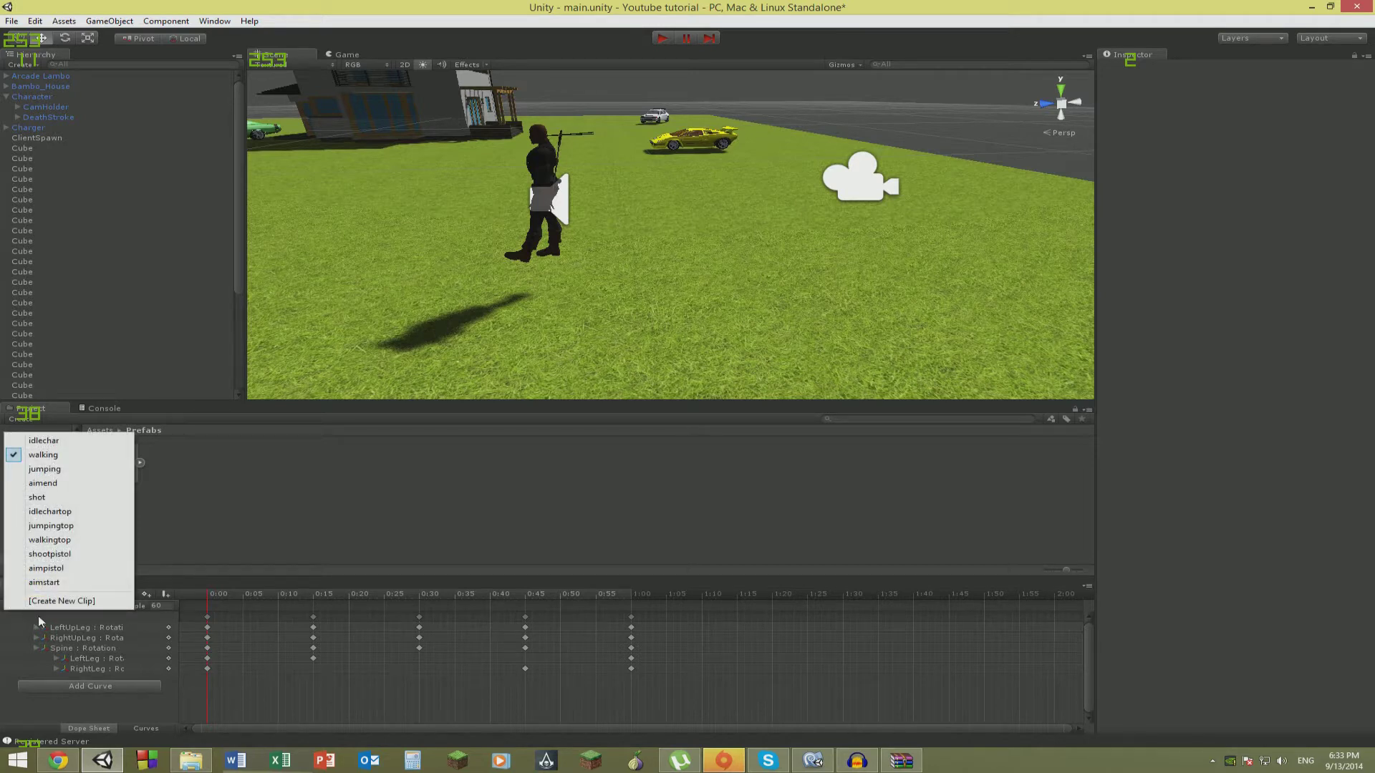
pyautogui.click(44, 602)
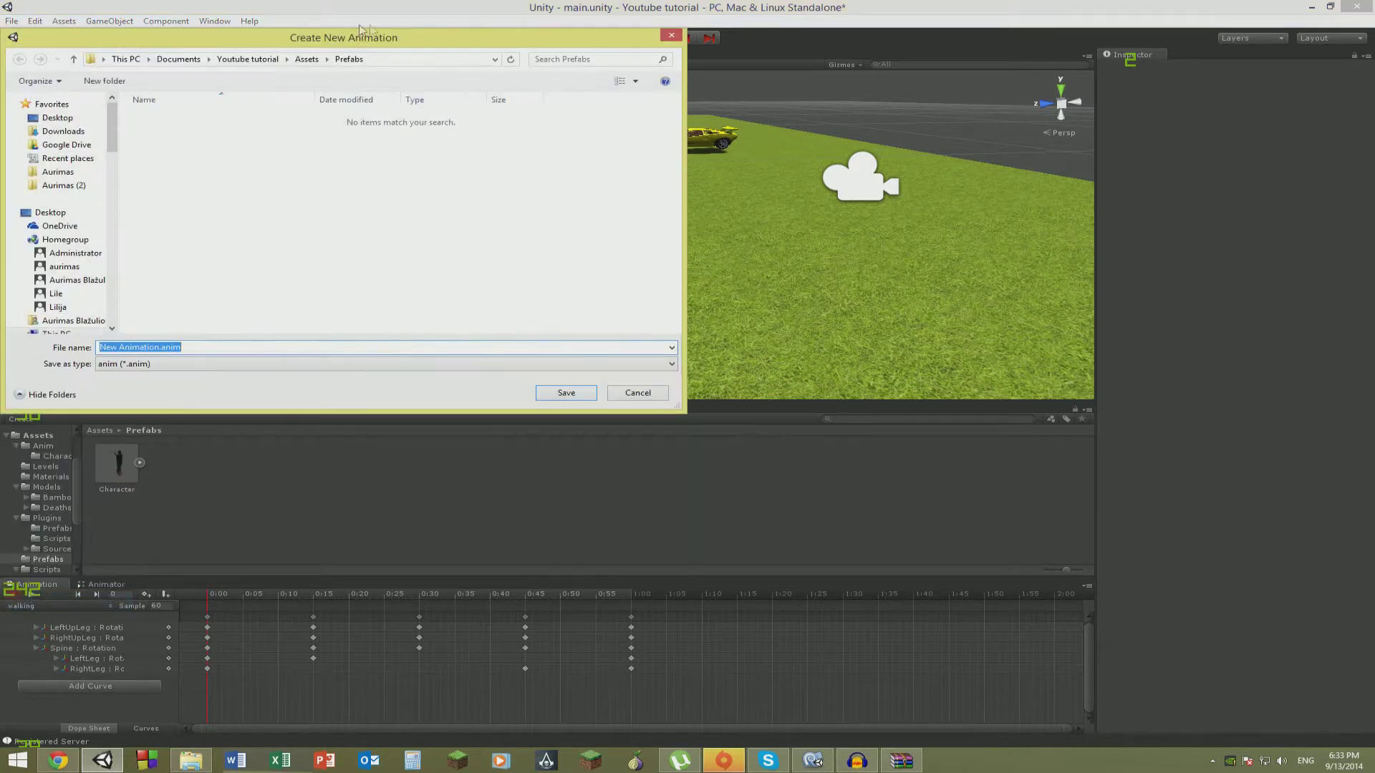
pyautogui.click(306, 59)
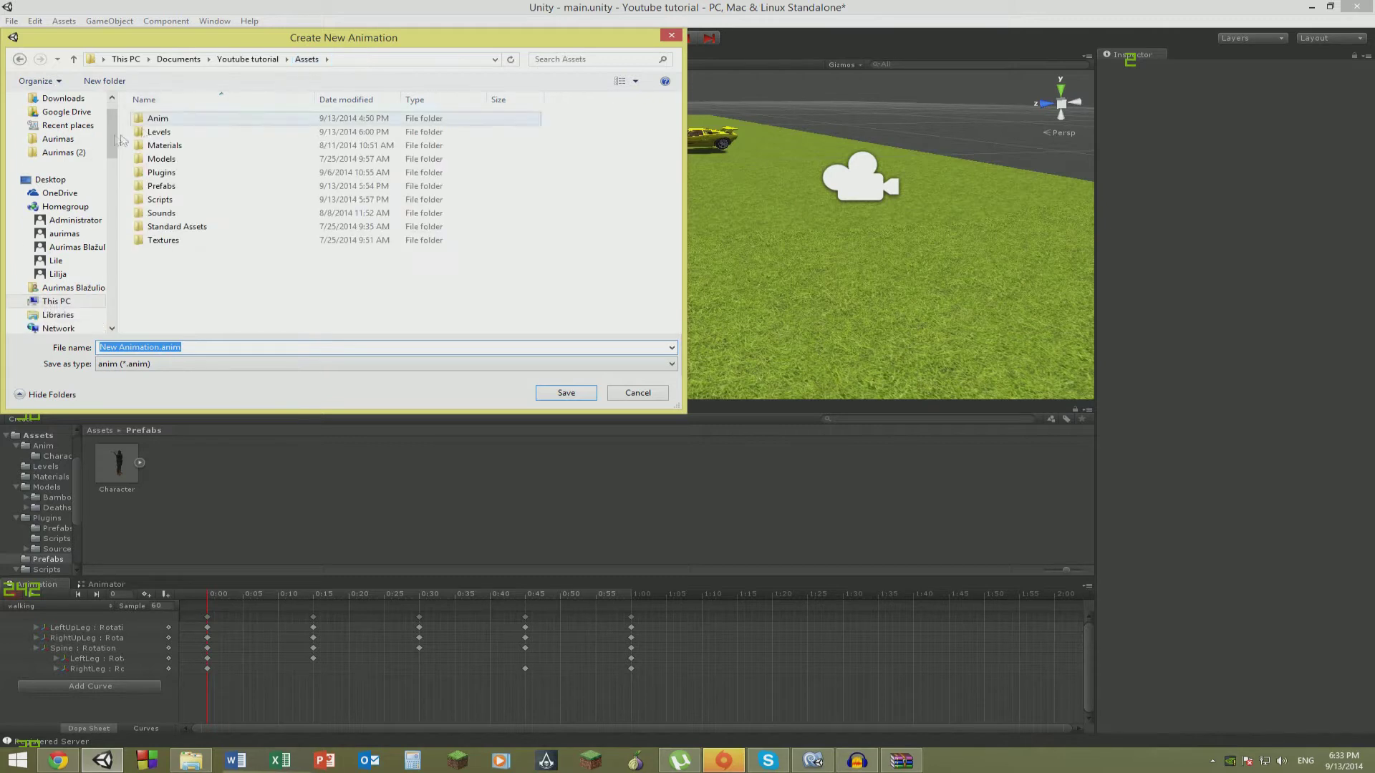
pyautogui.doubleClick(159, 118)
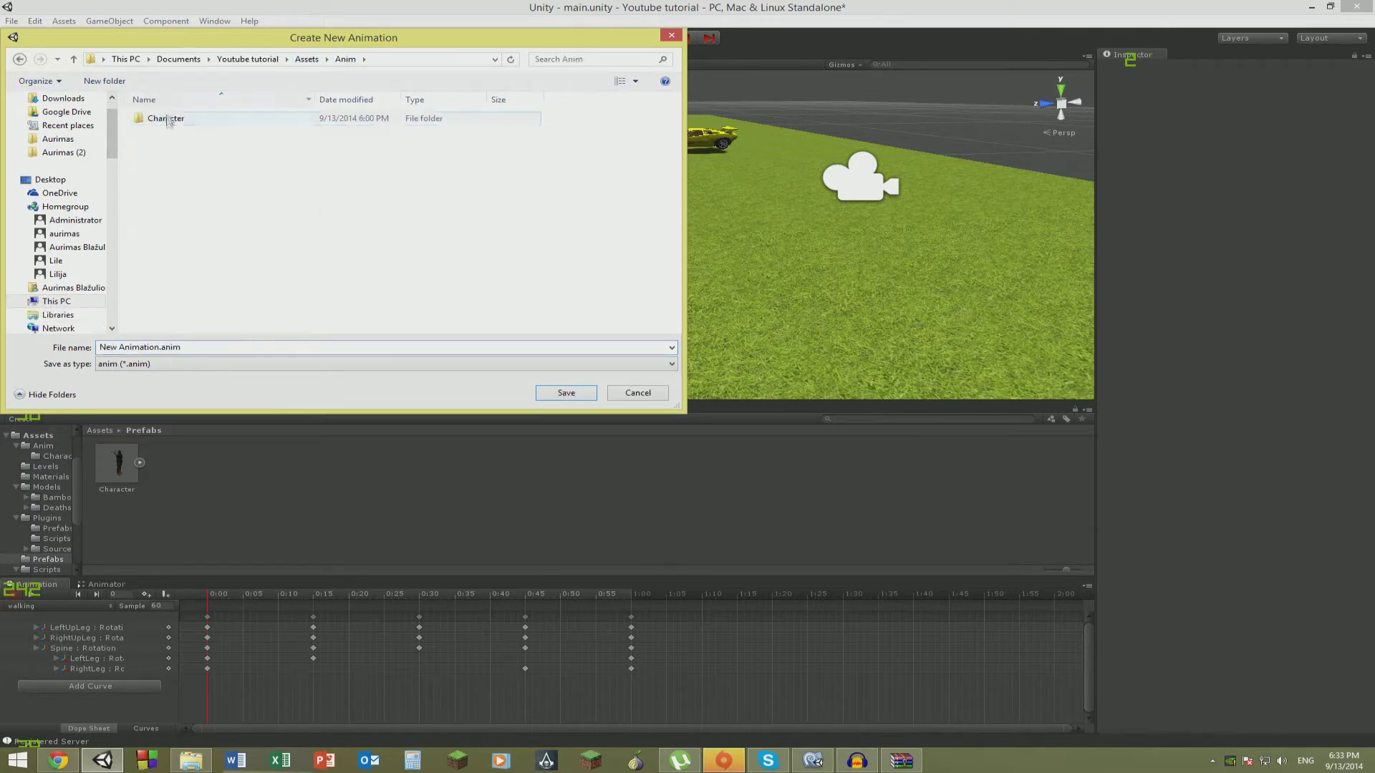
pyautogui.doubleClick(168, 118)
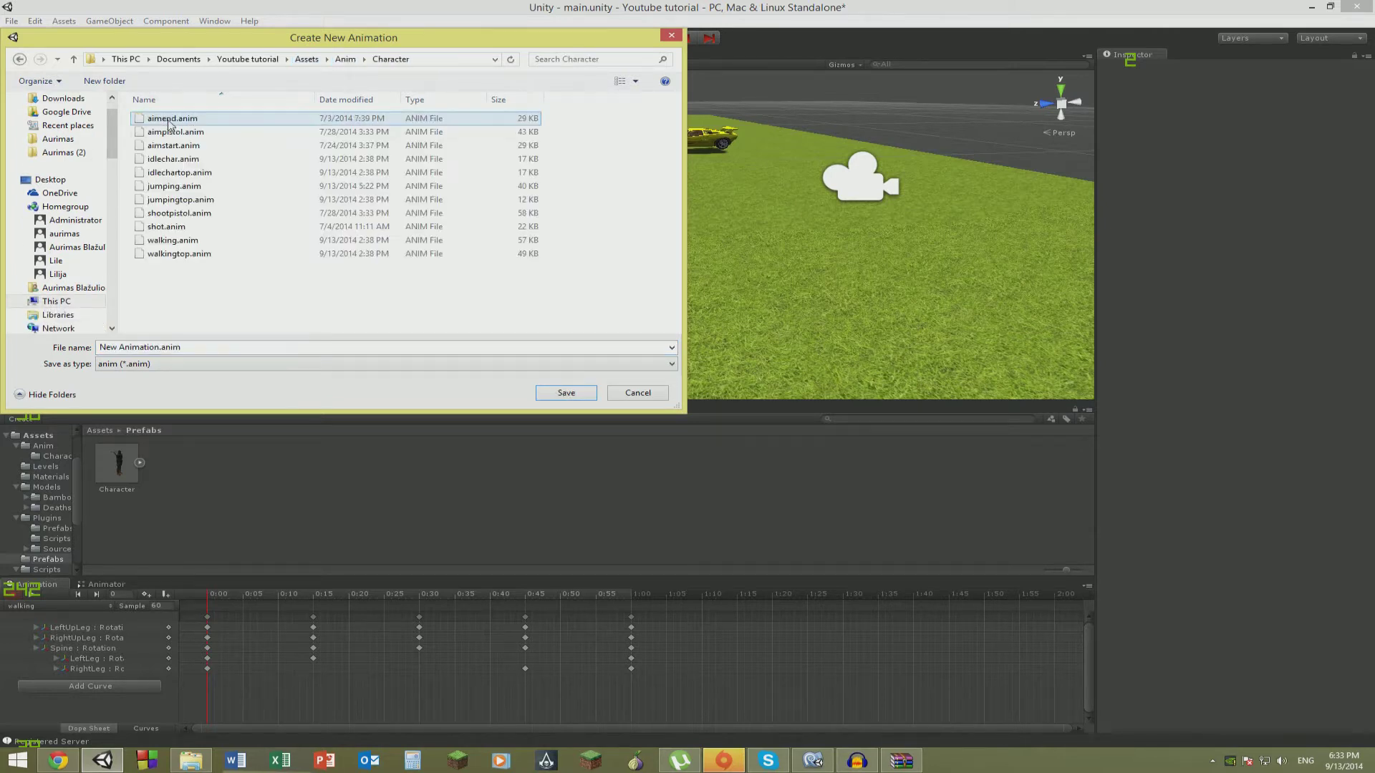
pyautogui.click(166, 254)
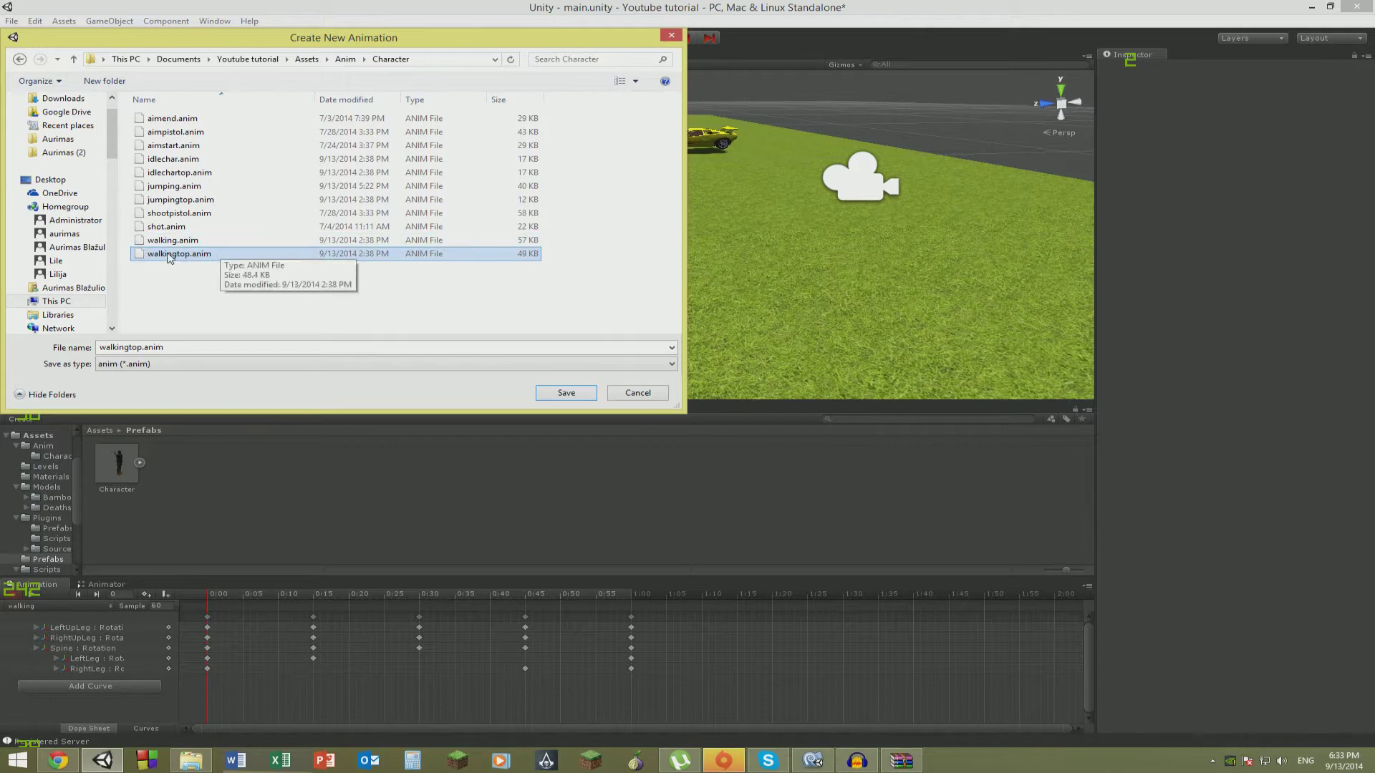
pyautogui.click(639, 397)
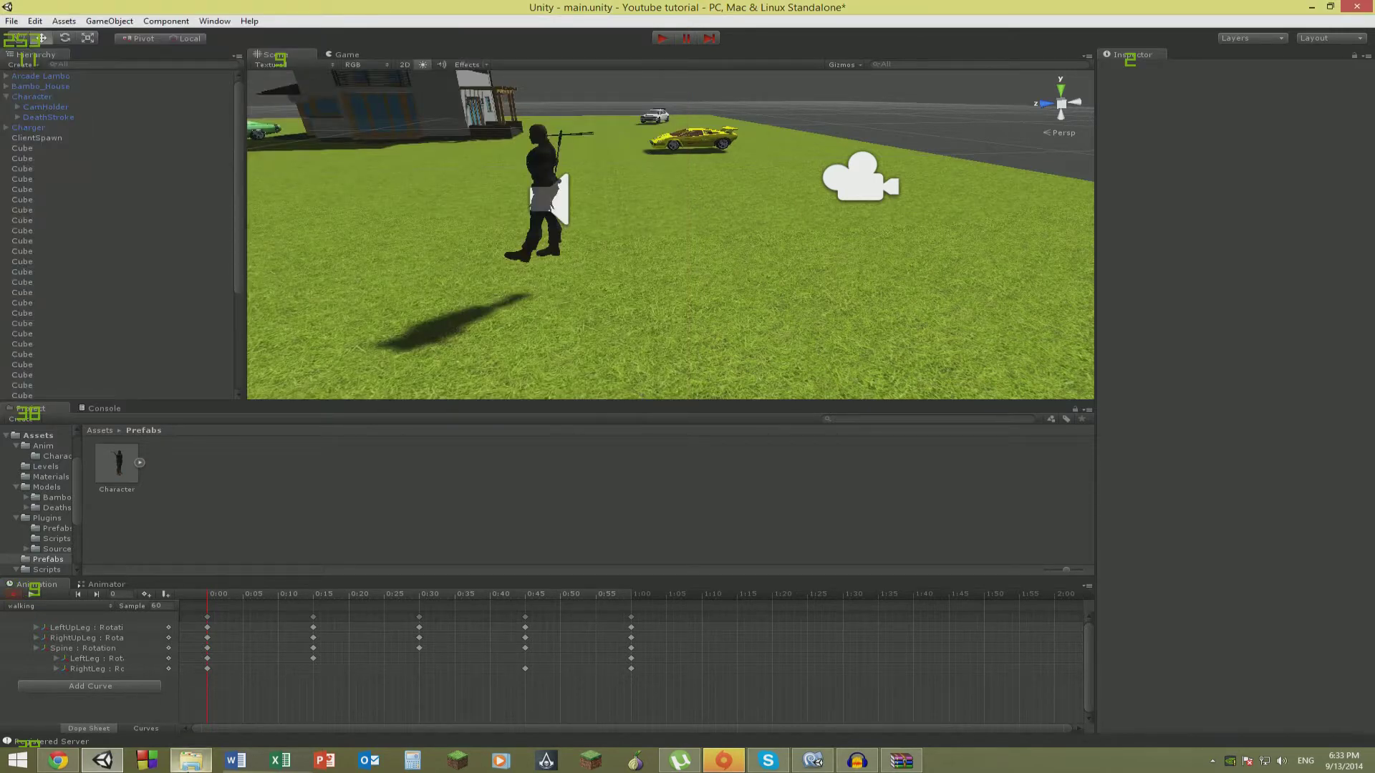
# Turn off animation preview mode and browse to the project's Assets\Anim\Character folder in File Explorer.
pyautogui.moveTo(190, 760)
pyautogui.click(36, 595)
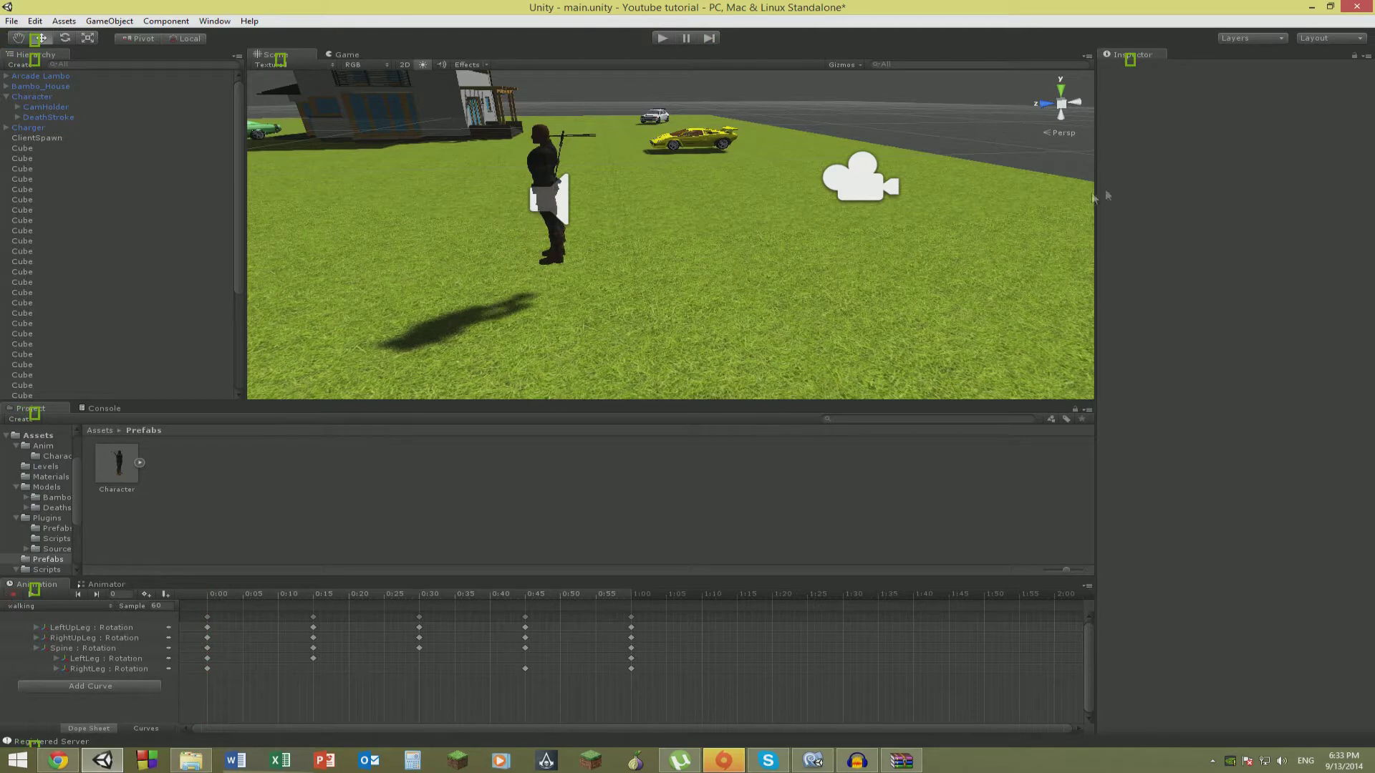
pyautogui.click(192, 760)
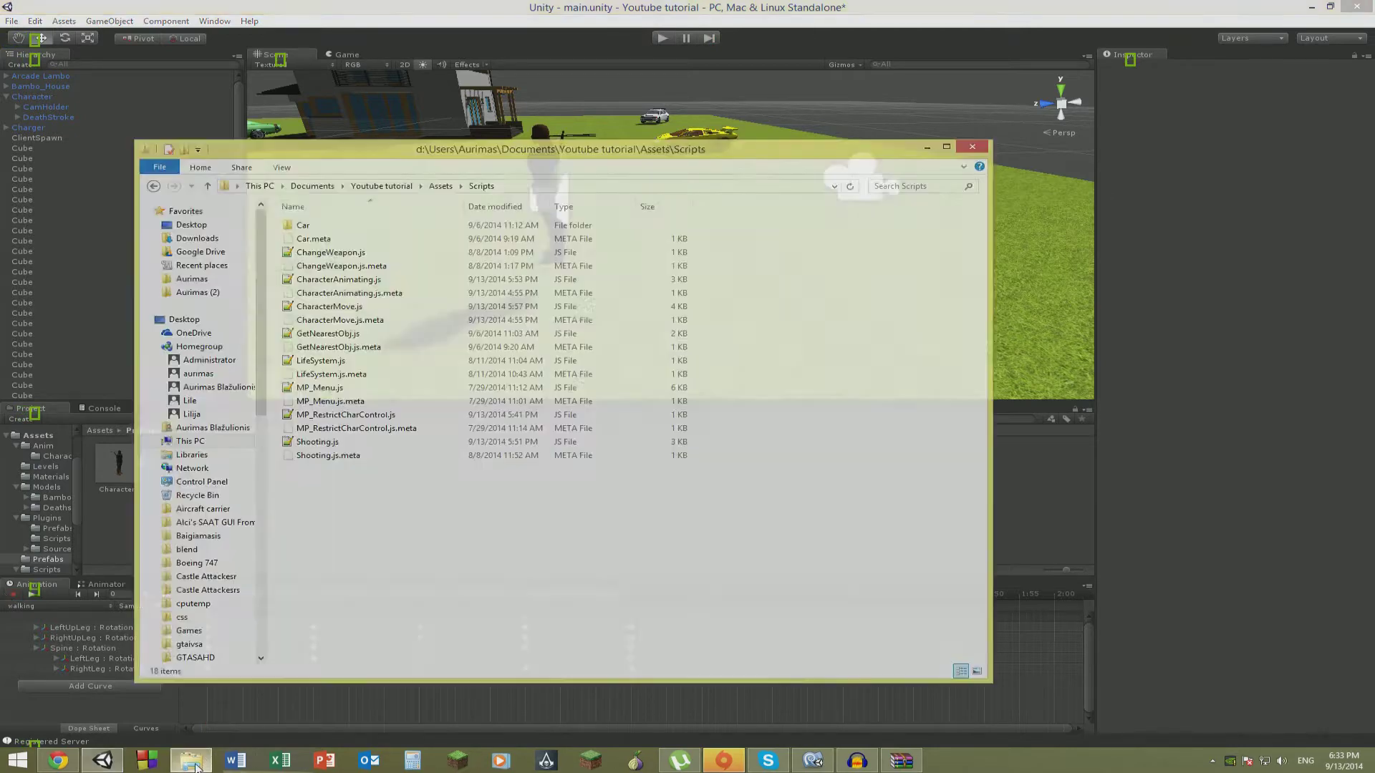
pyautogui.click(353, 458)
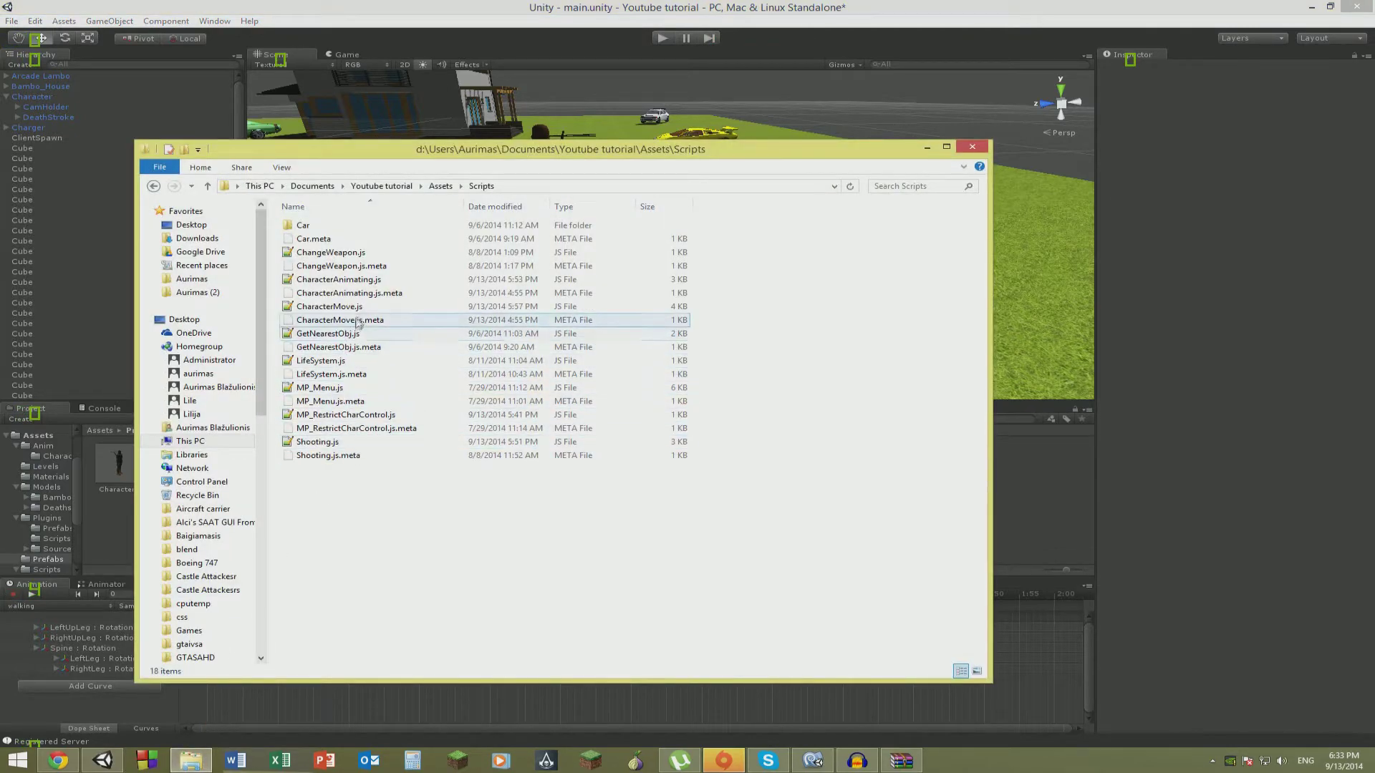
pyautogui.click(393, 229)
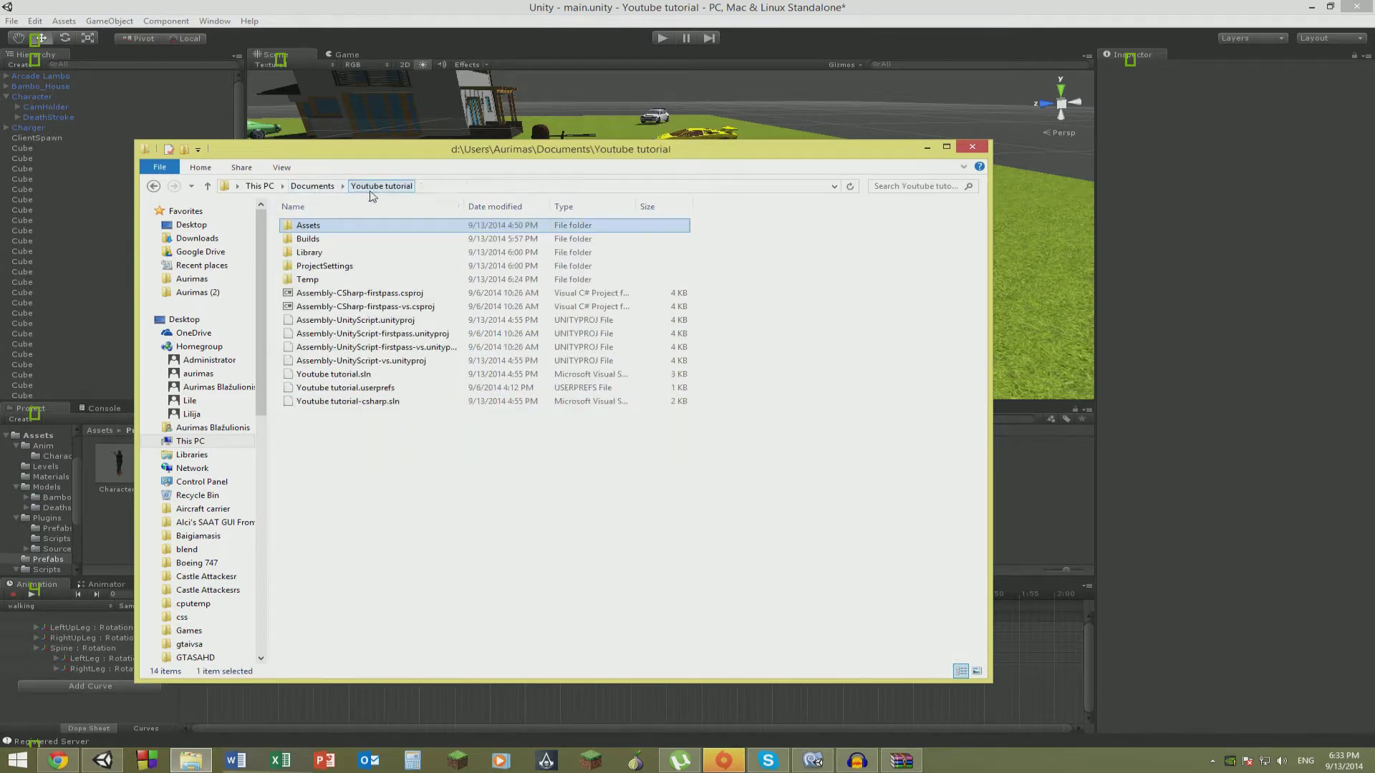
pyautogui.click(368, 188)
pyautogui.doubleClick(335, 227)
pyautogui.doubleClick(331, 229)
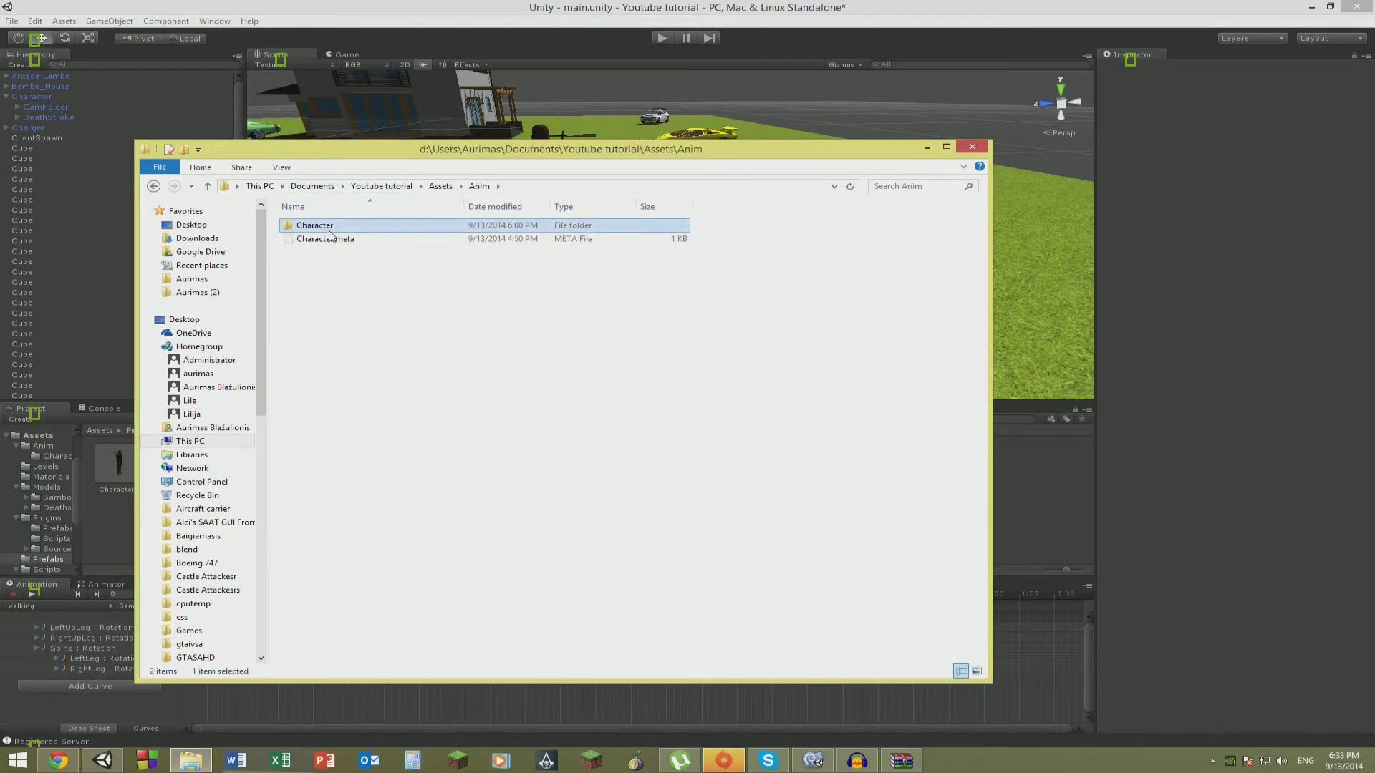
pyautogui.doubleClick(331, 228)
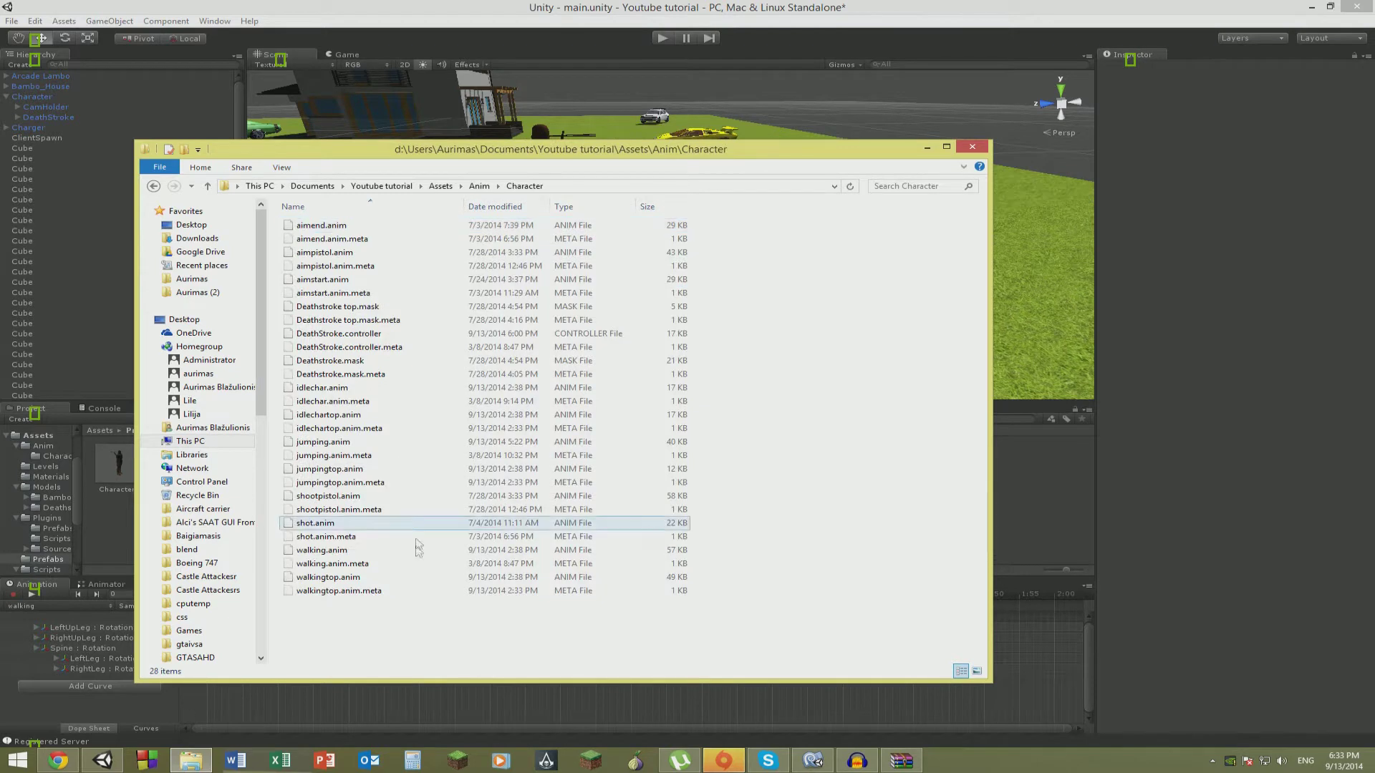
# Check the walkingtop.anim file among the Character folder's clips and return to Unity.
pyautogui.click(336, 577)
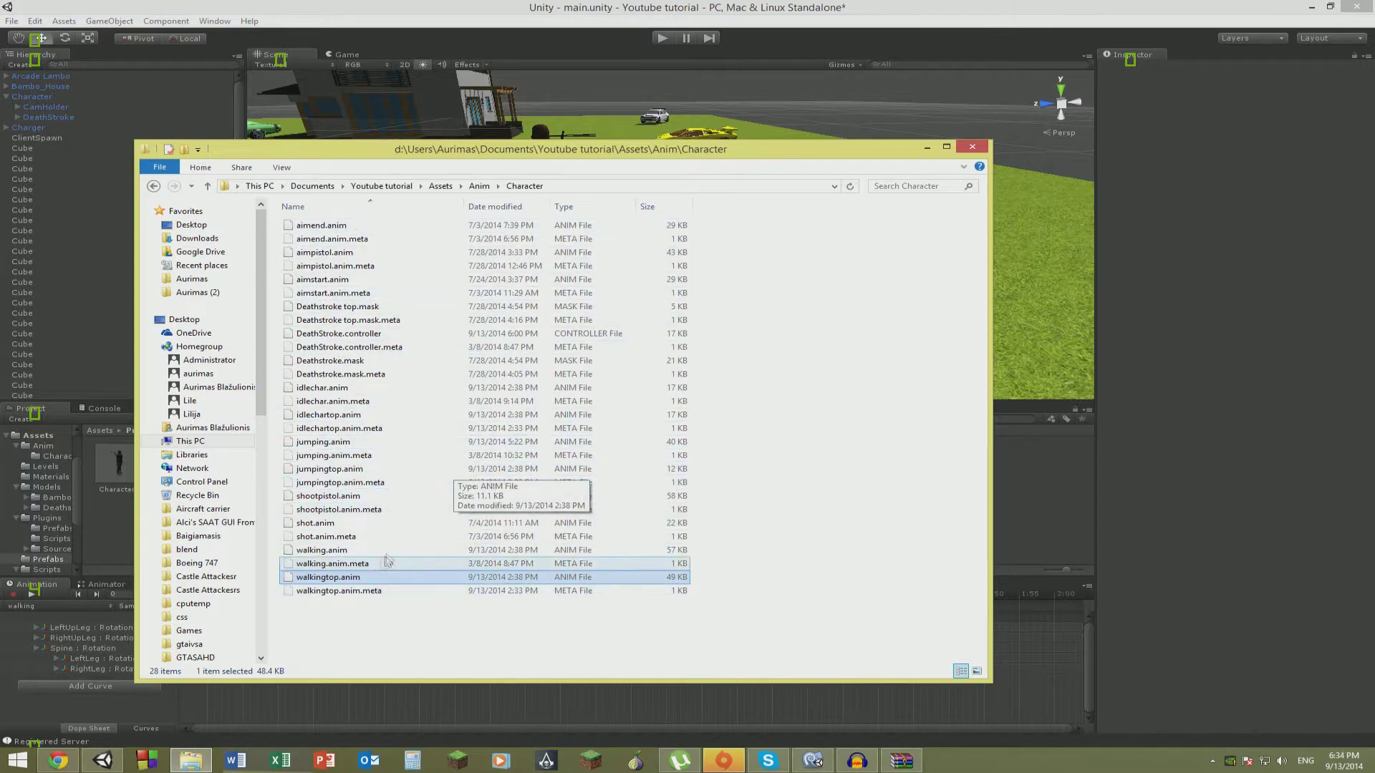
pyautogui.click(898, 612)
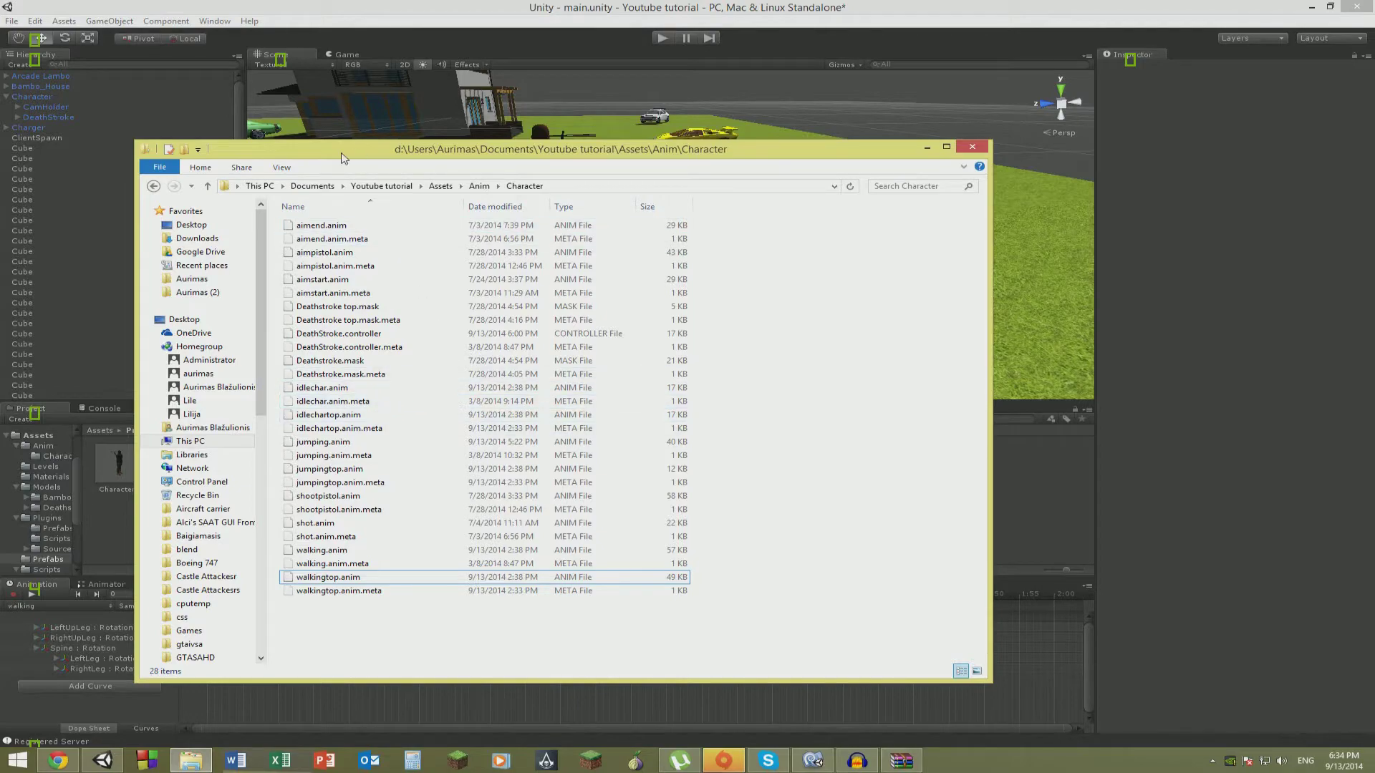
pyautogui.moveTo(342, 157); pyautogui.dragTo(585, 171)
pyautogui.click(486, 12)
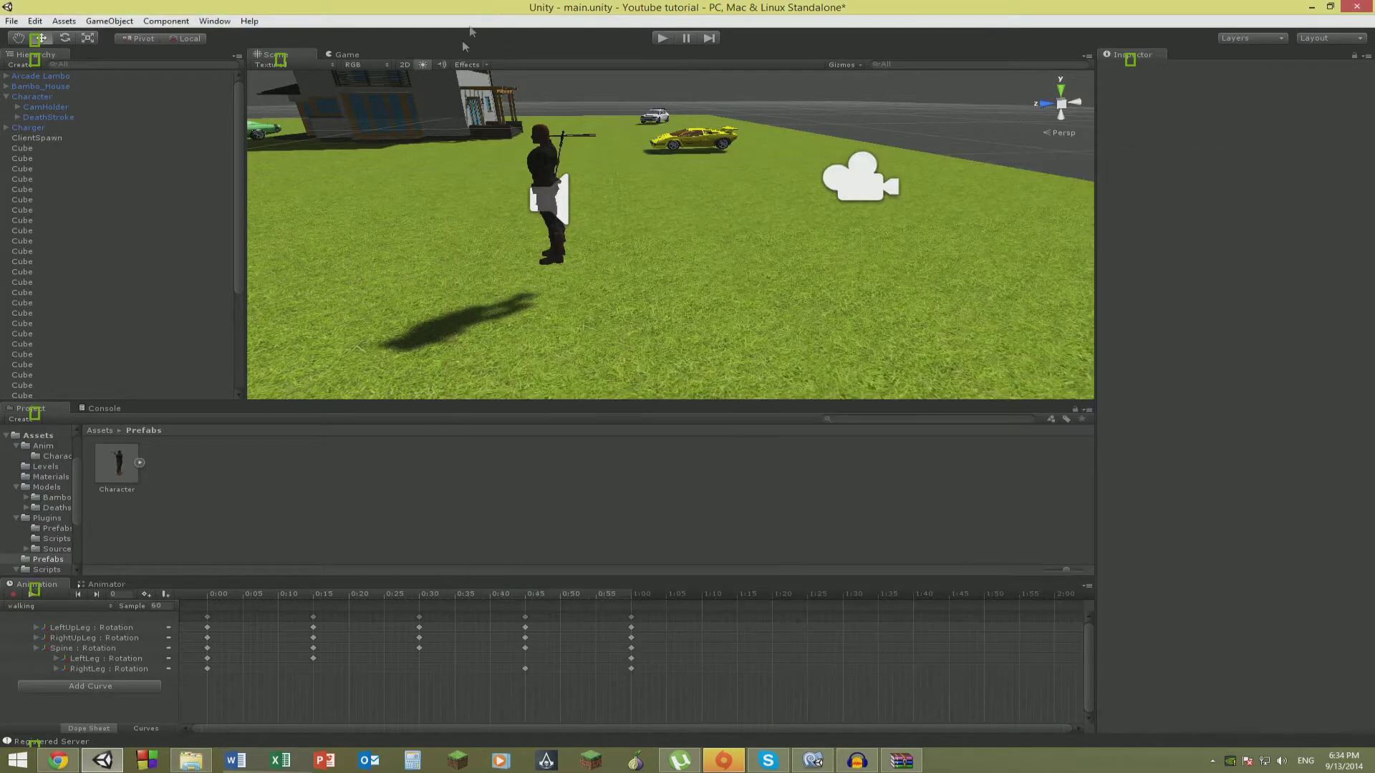
# Switch the Animation window to the walkingtop clip and save the scene.
pyautogui.click(36, 606)
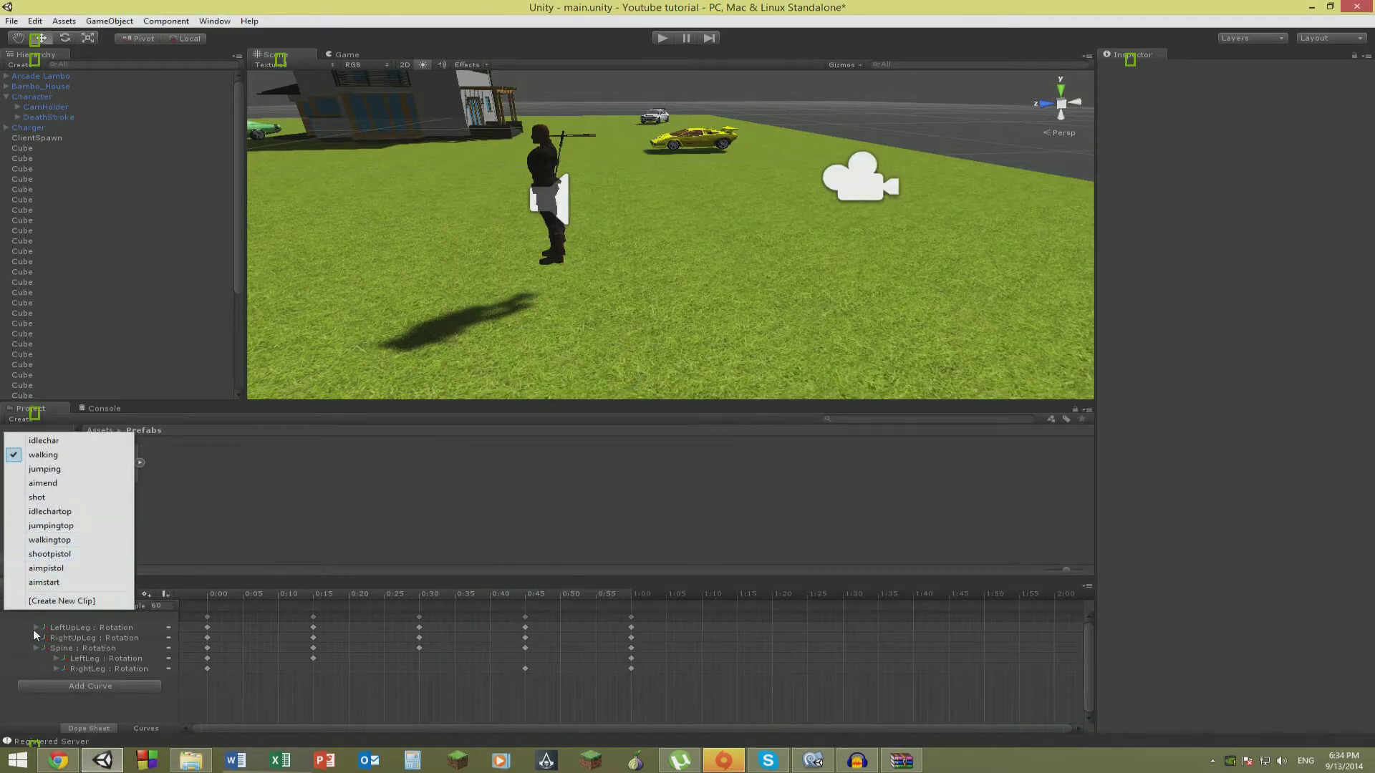
pyautogui.click(42, 454)
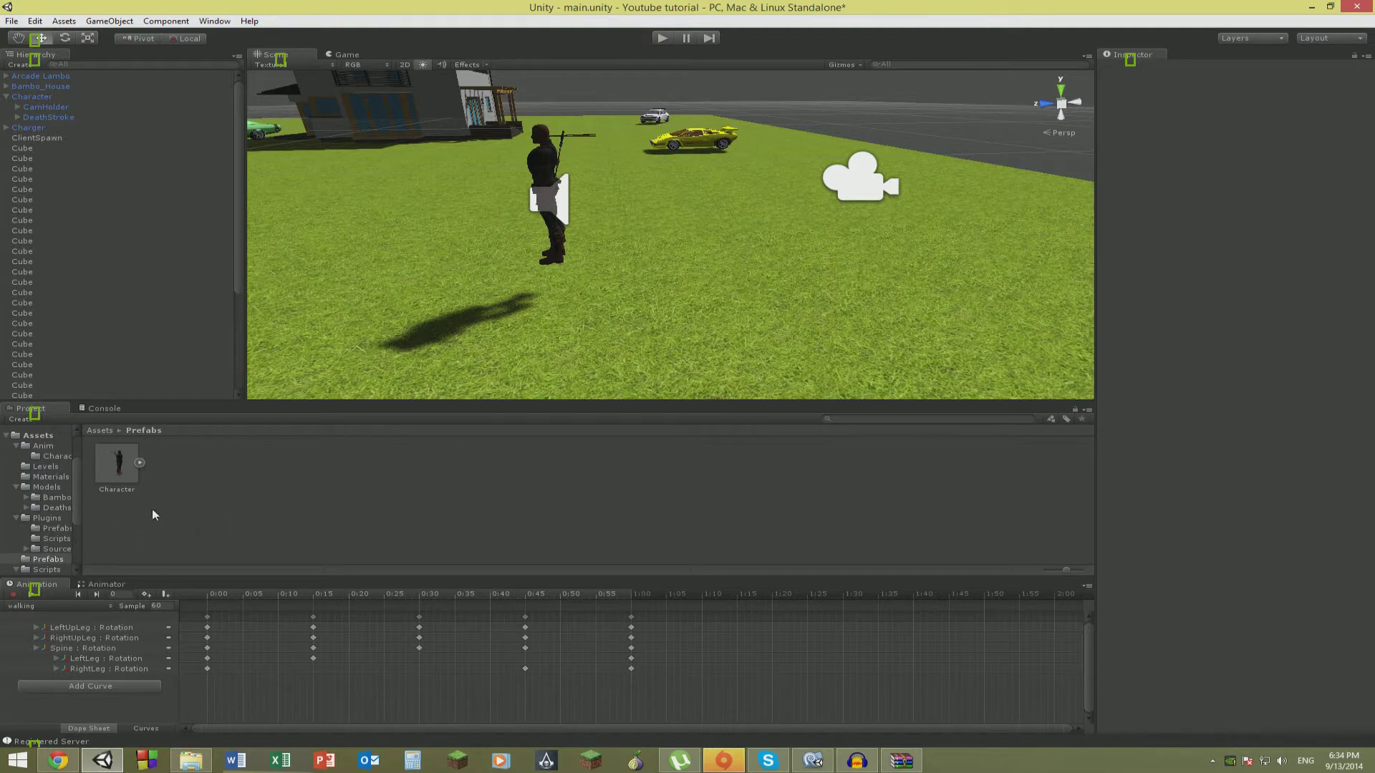
pyautogui.click(27, 606)
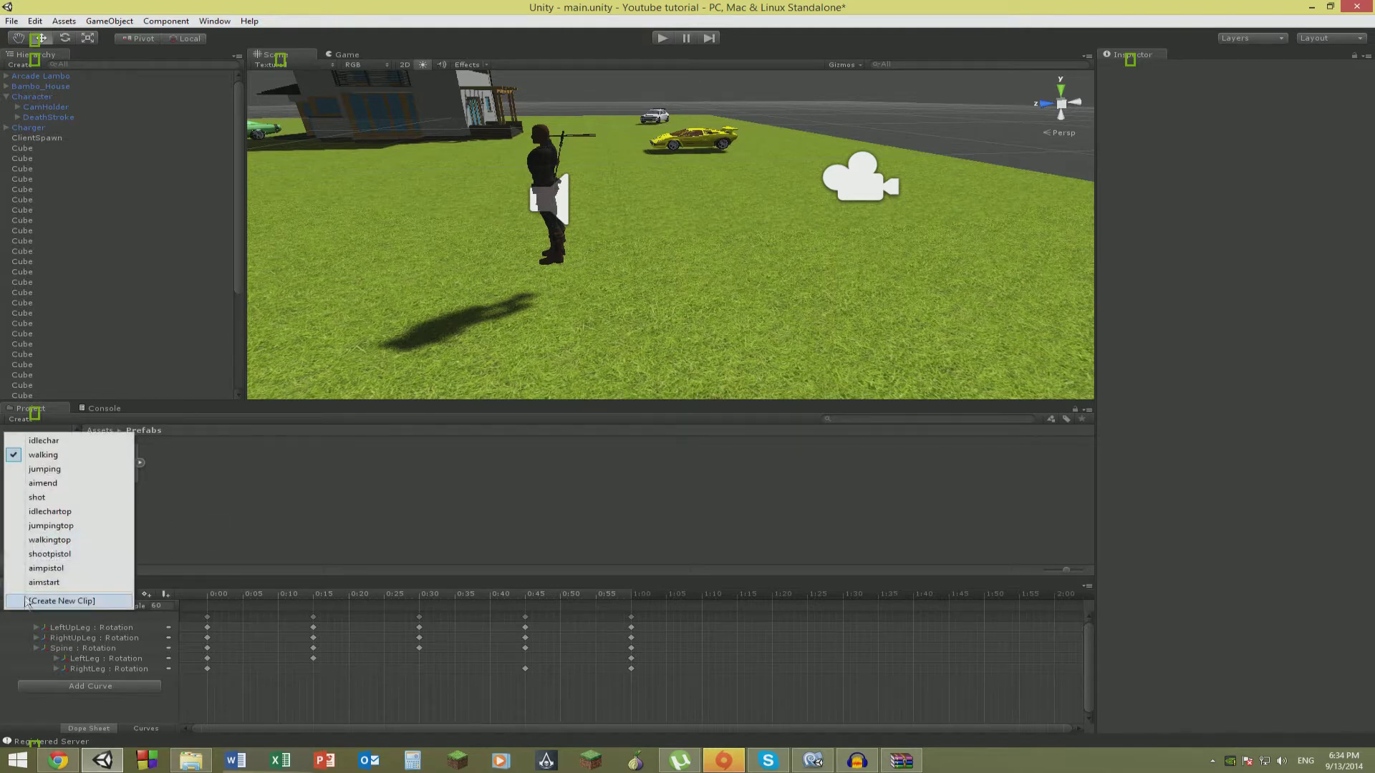
pyautogui.click(50, 540)
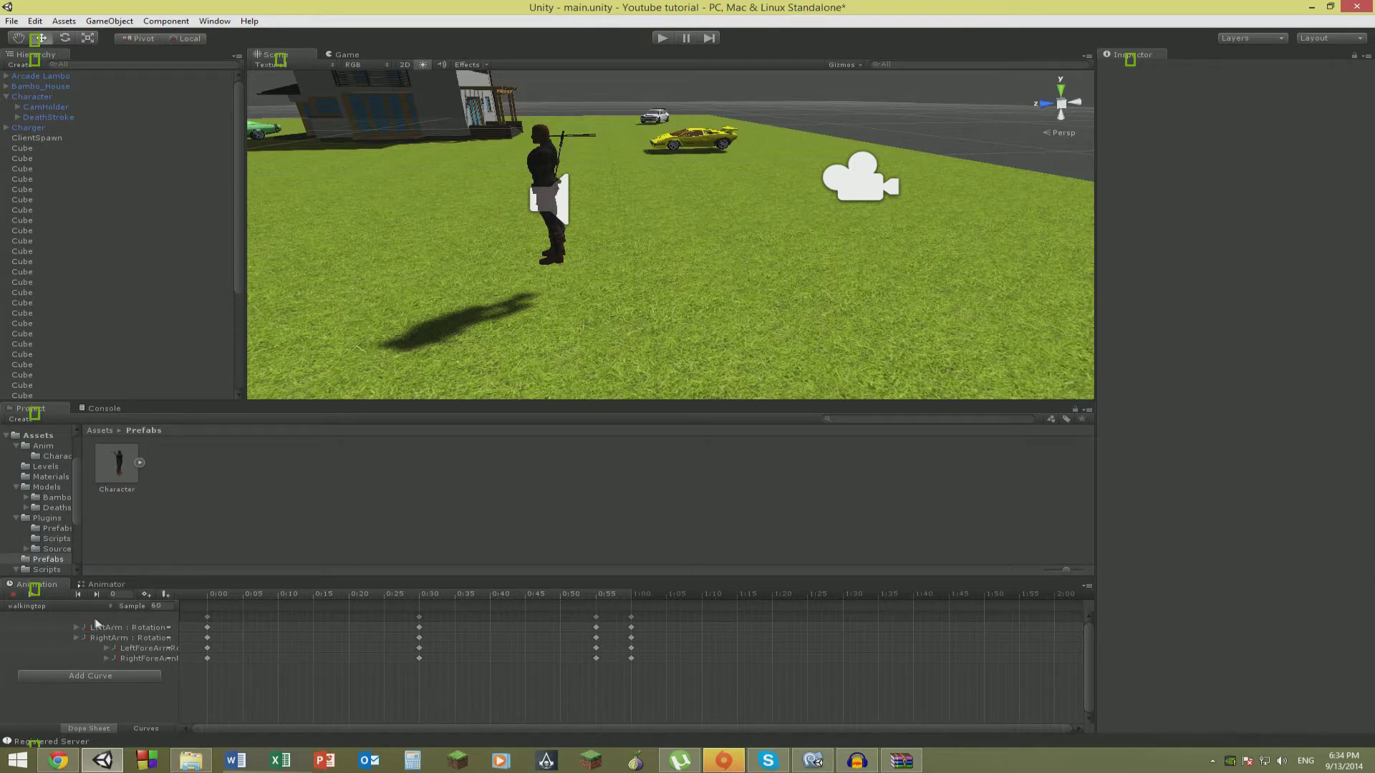
pyautogui.hotkey('ctrl', 's')
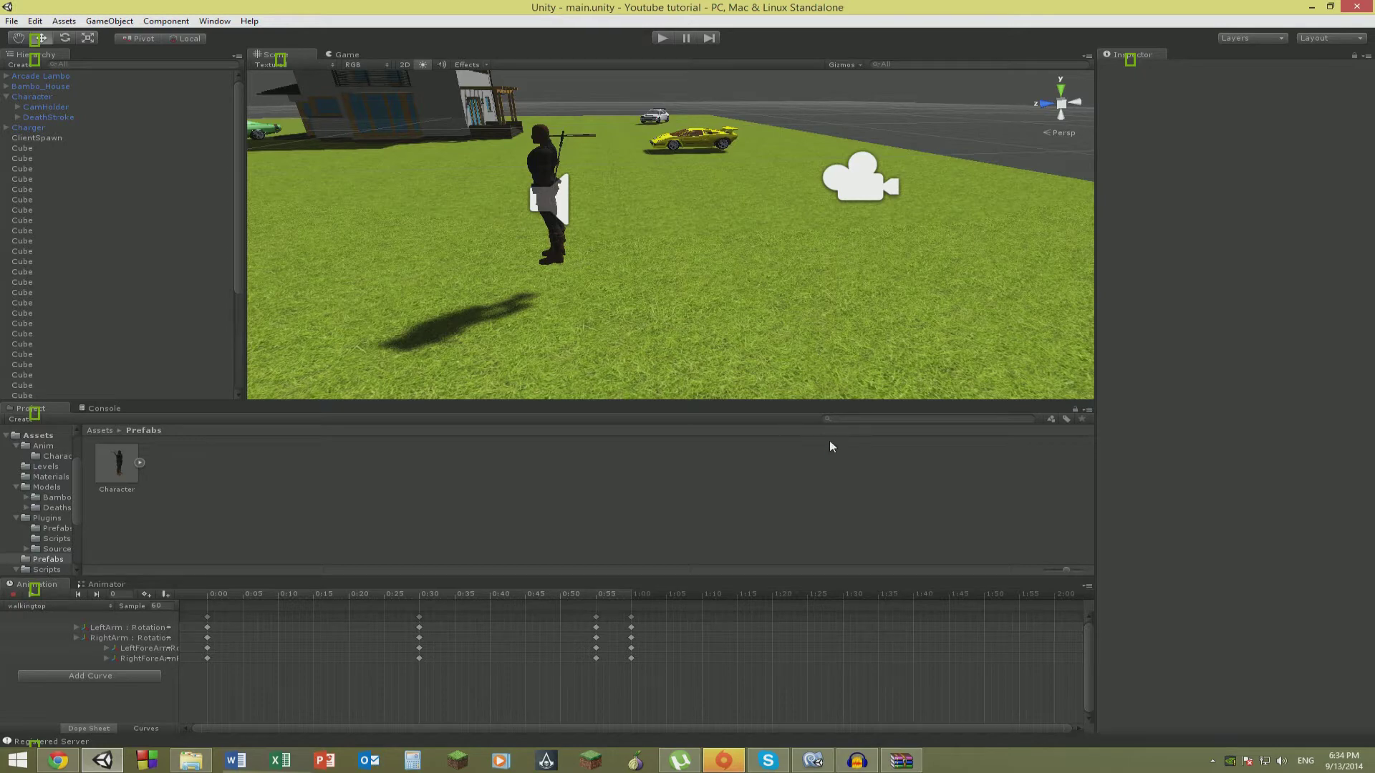
# Run the game, continue with a nickname and try moving the character forward.
pyautogui.click(665, 38)
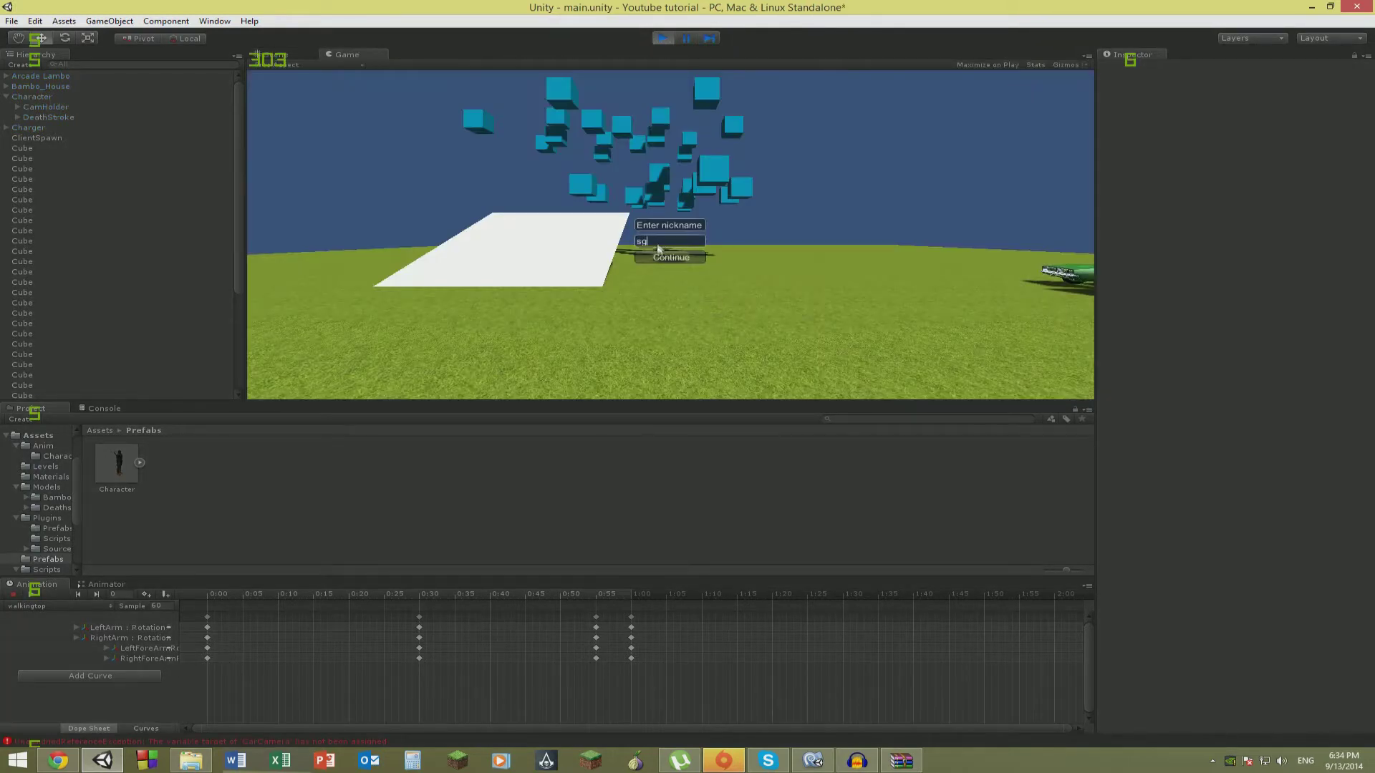
pyautogui.click(666, 255)
pyautogui.click(668, 244)
pyautogui.click(667, 243)
pyautogui.press('w')
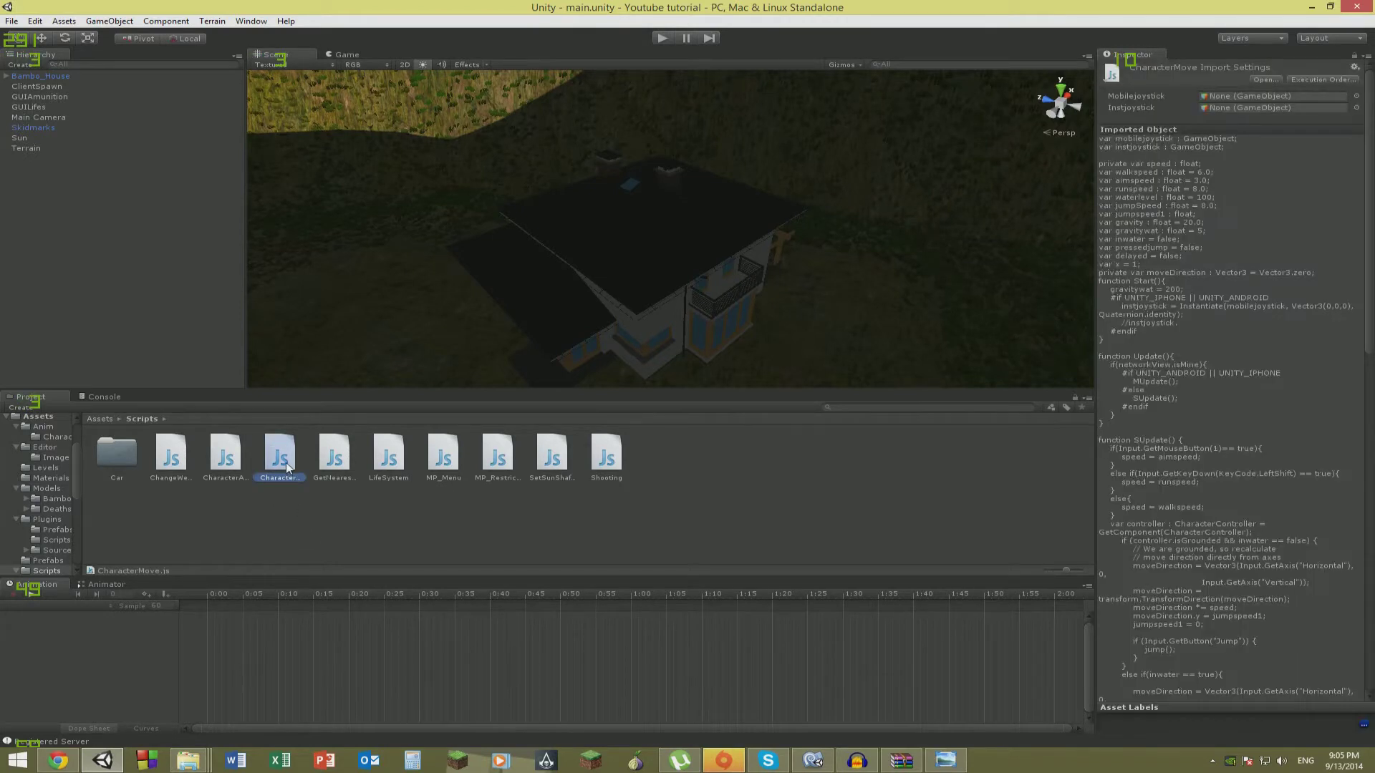
# Open the CharacterMove script in MonoDevelop and look through its variables, update, jump and move functions.
pyautogui.click(301, 500)
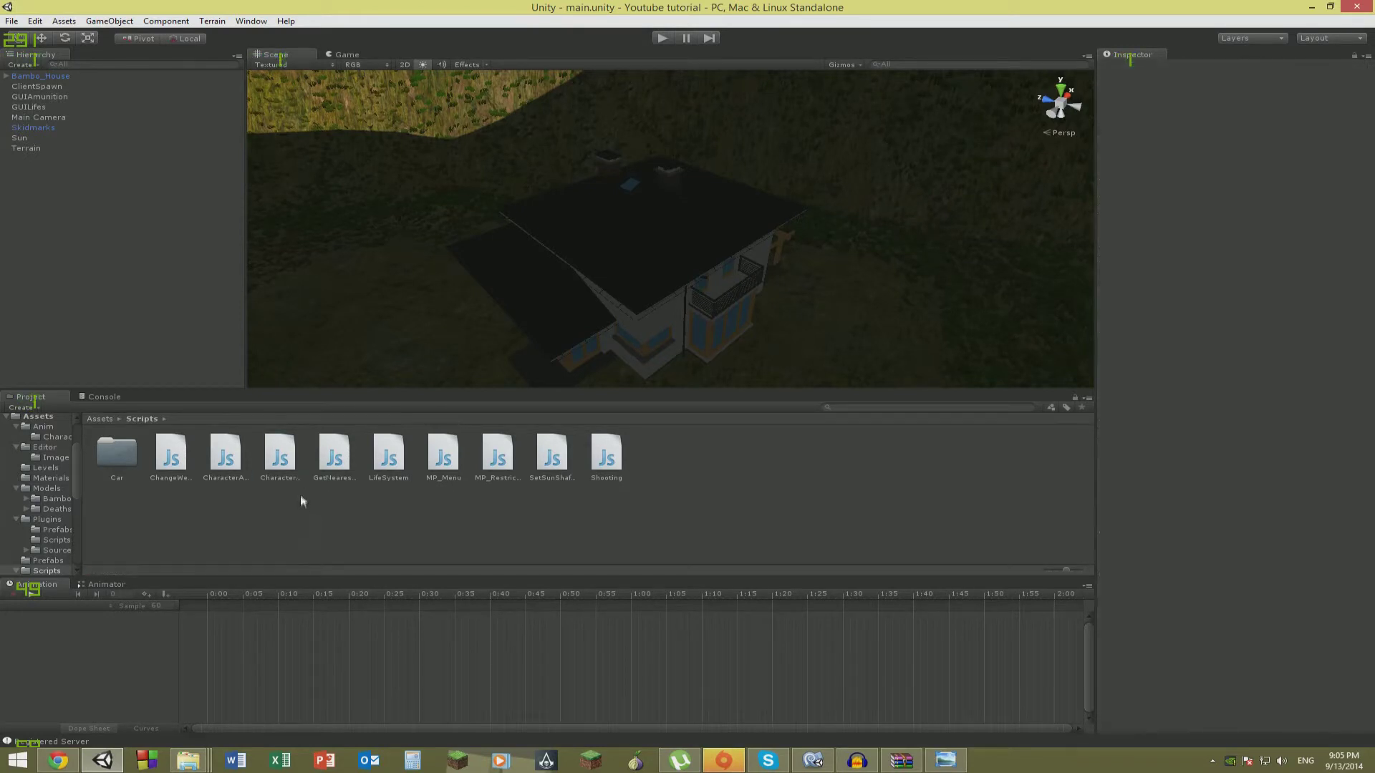
pyautogui.click(281, 456)
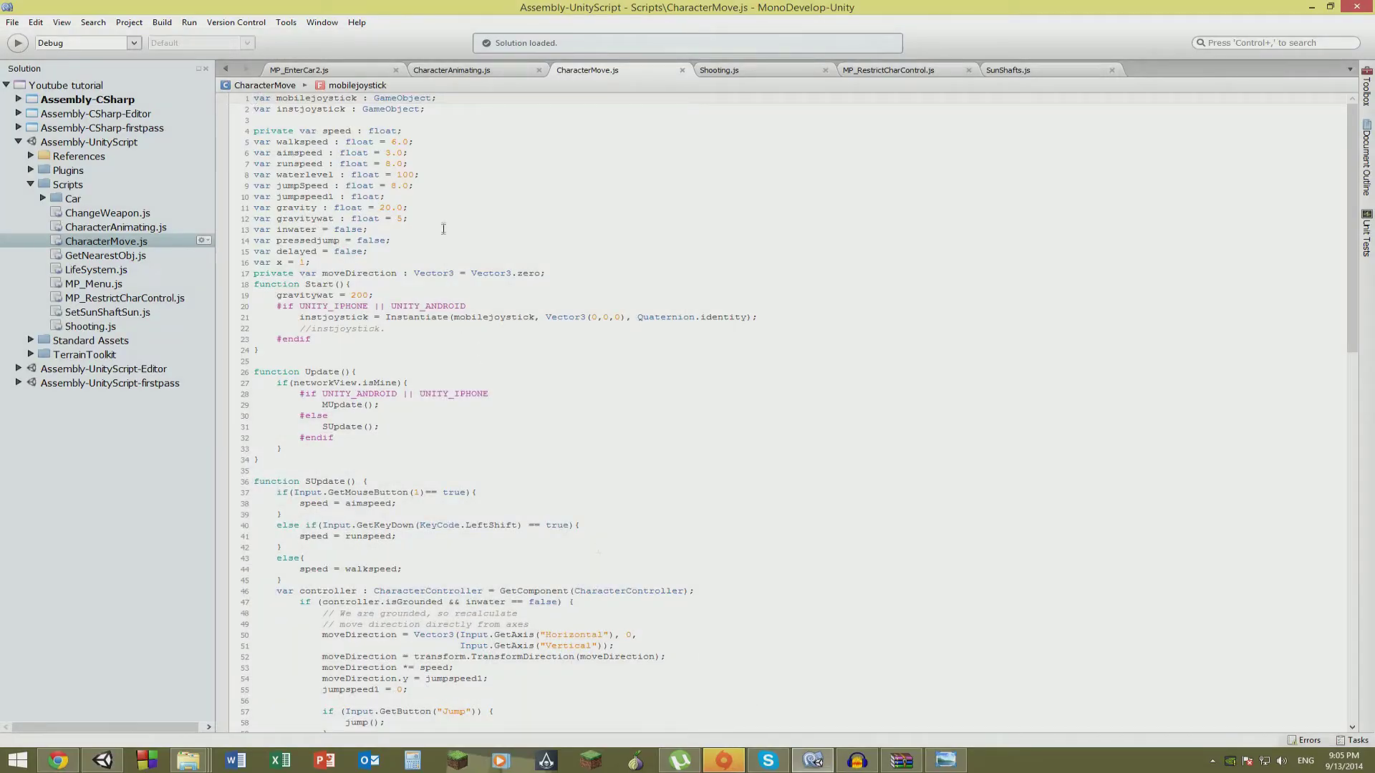
pyautogui.scroll(-20, 530, 275)
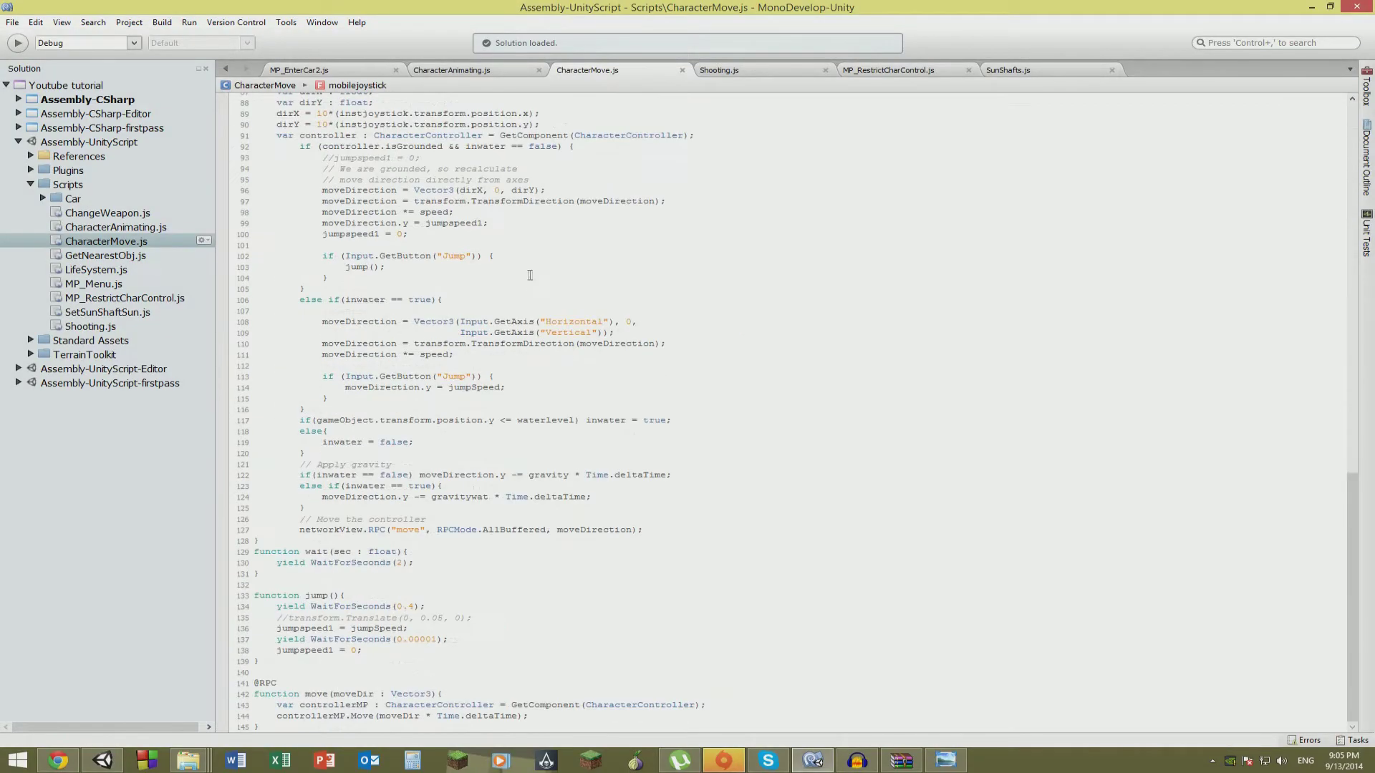
pyautogui.scroll(20, 550, 341)
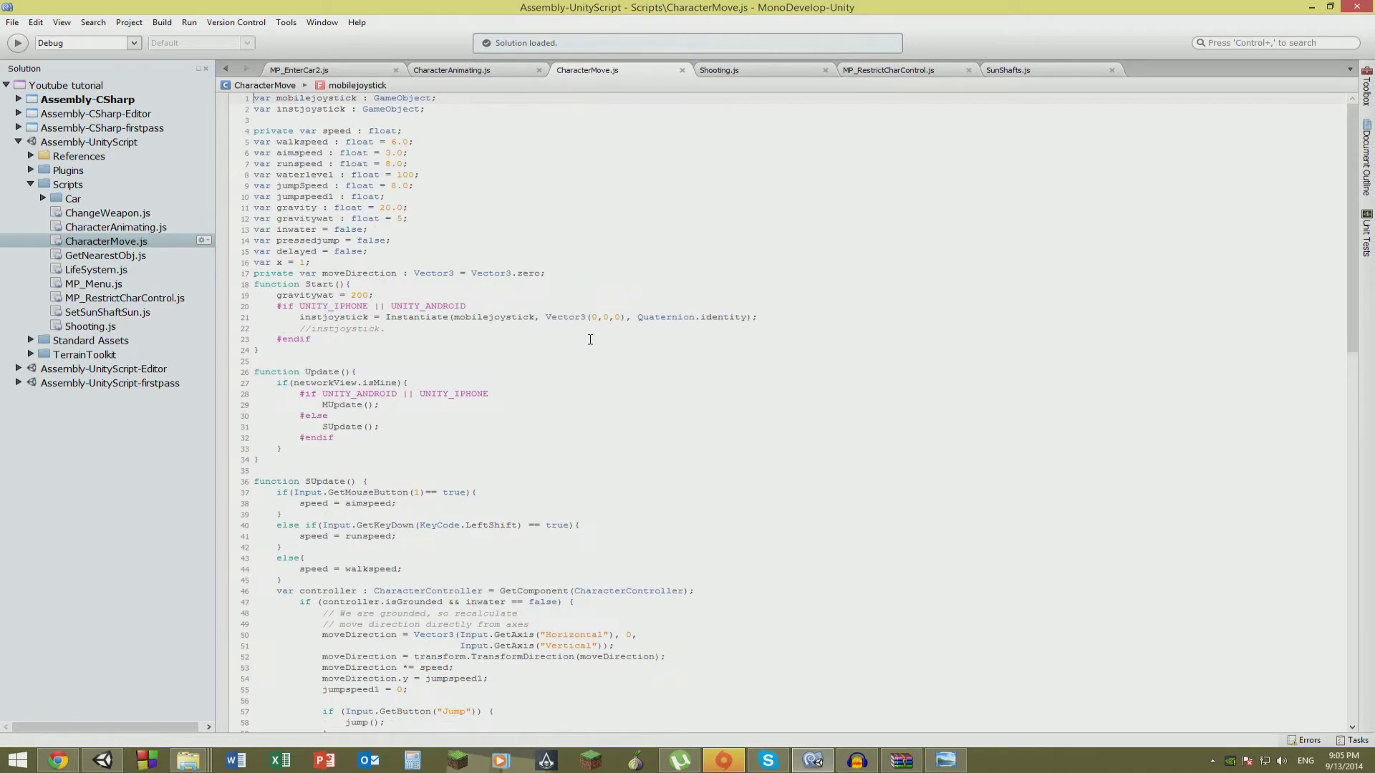
pyautogui.scroll(-15, 620, 182)
pyautogui.scroll(14, 573, 330)
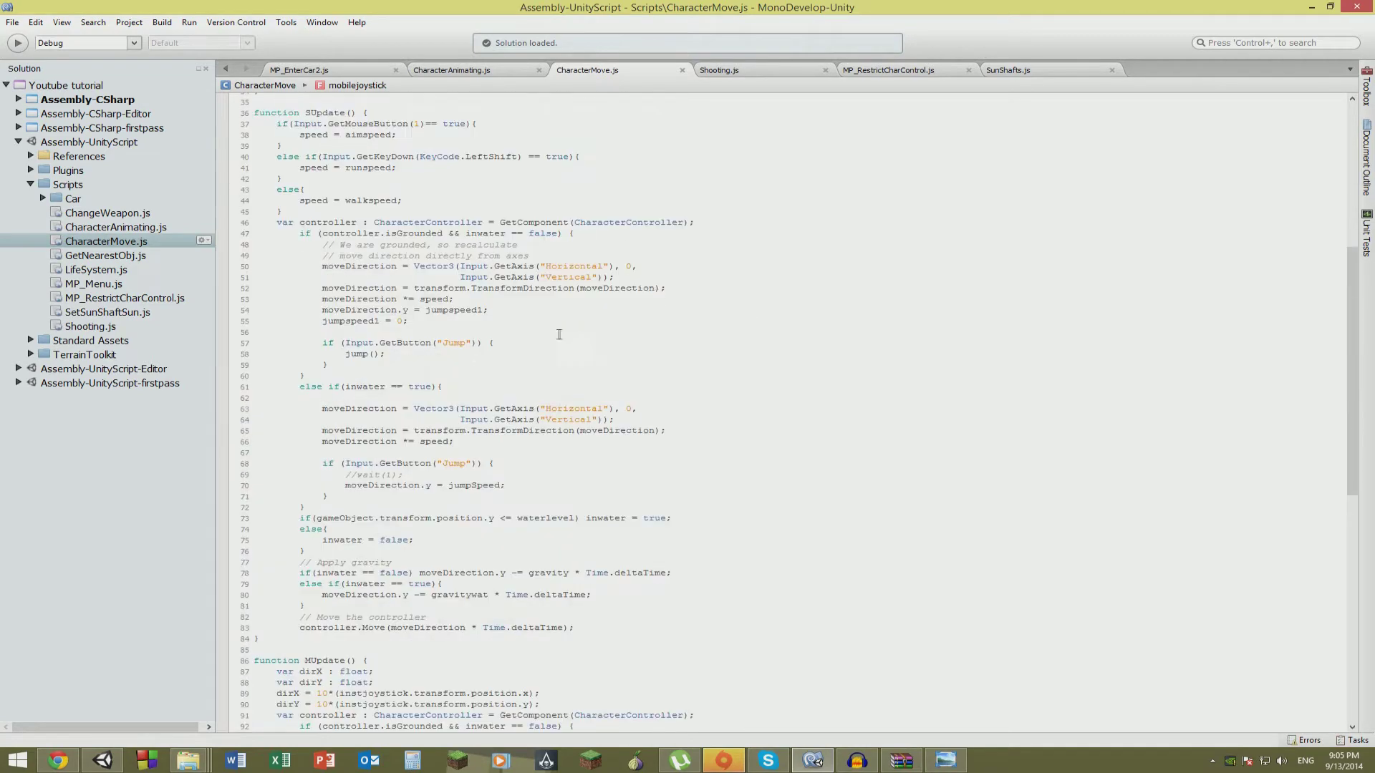
# Examine the CharacterMove script's variables, its SUpdate and MUpdate functions, and the move RPC call.
pyautogui.scroll(1, 556, 336)
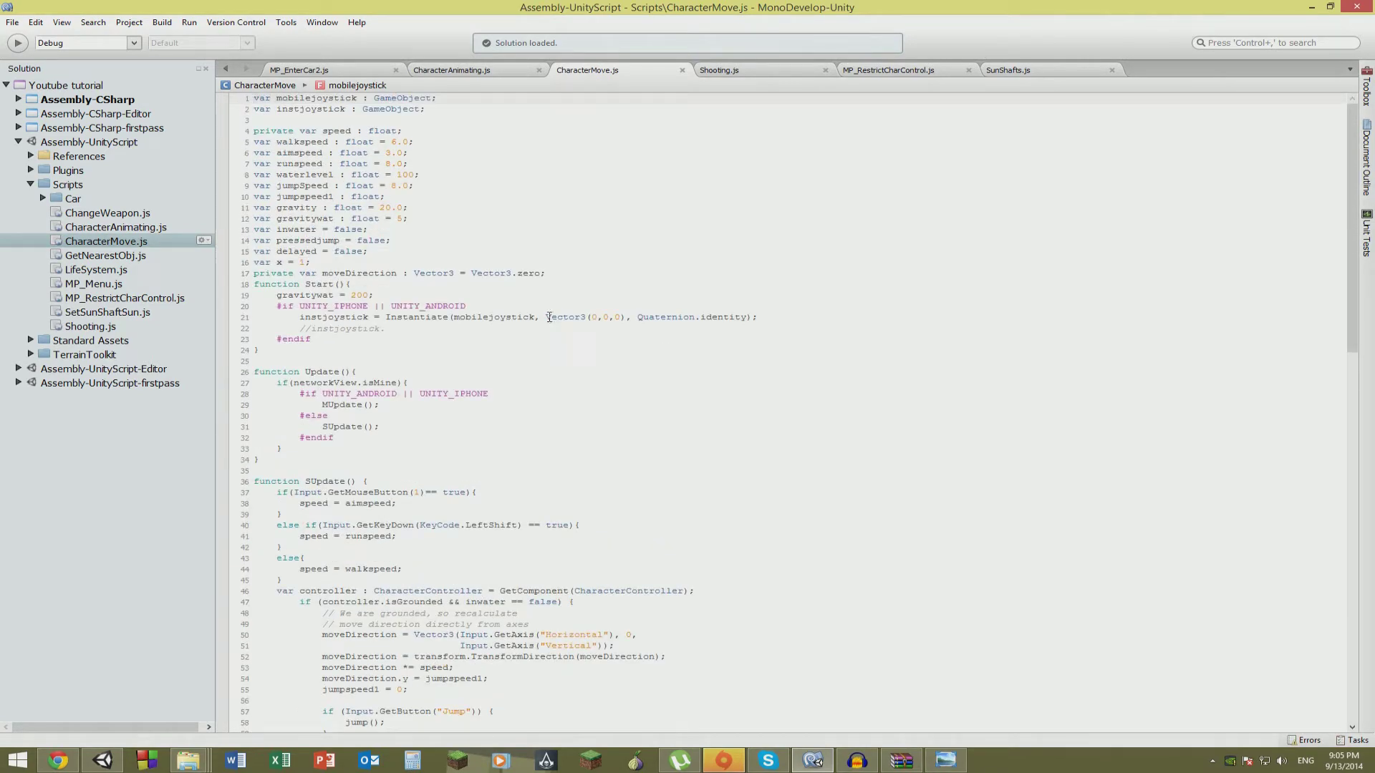
pyautogui.scroll(-20, 551, 329)
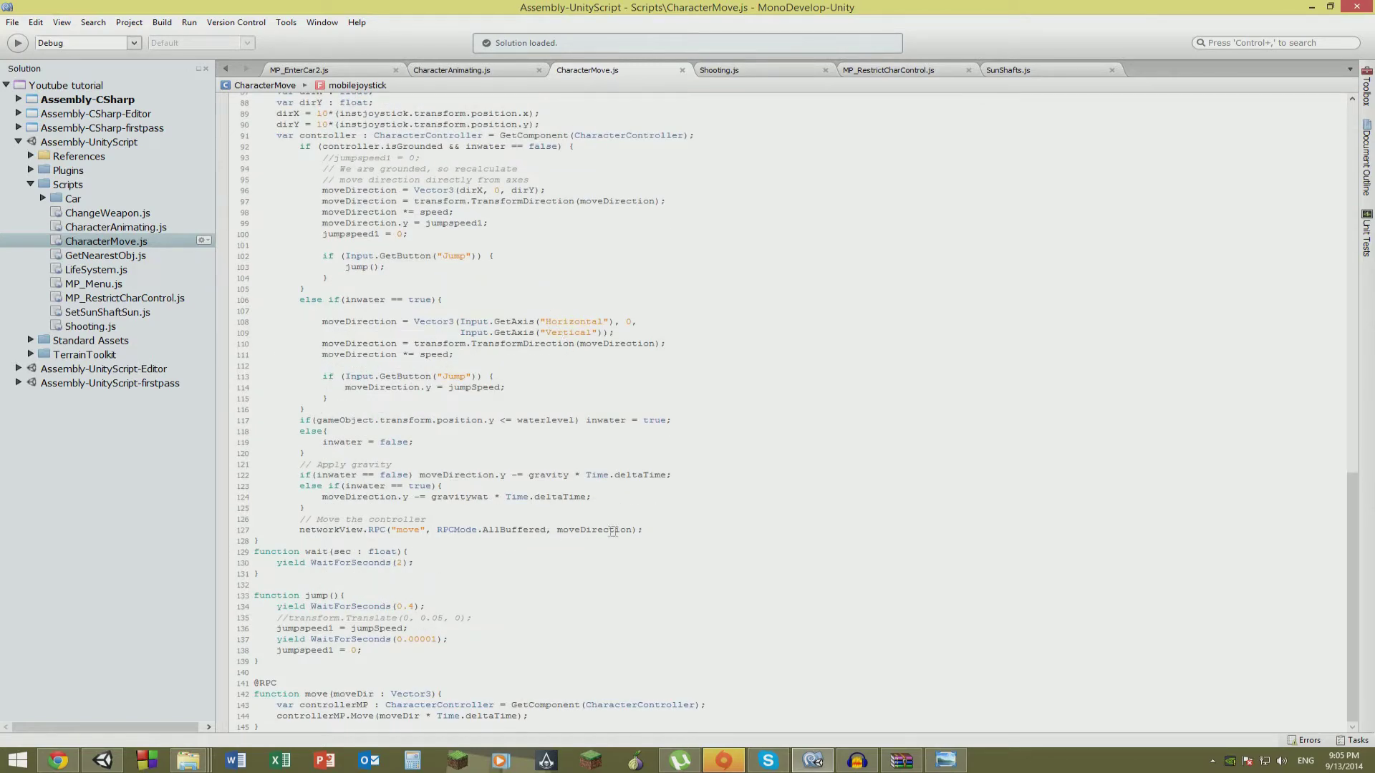
pyautogui.click(613, 530)
pyautogui.scroll(20, 623, 522)
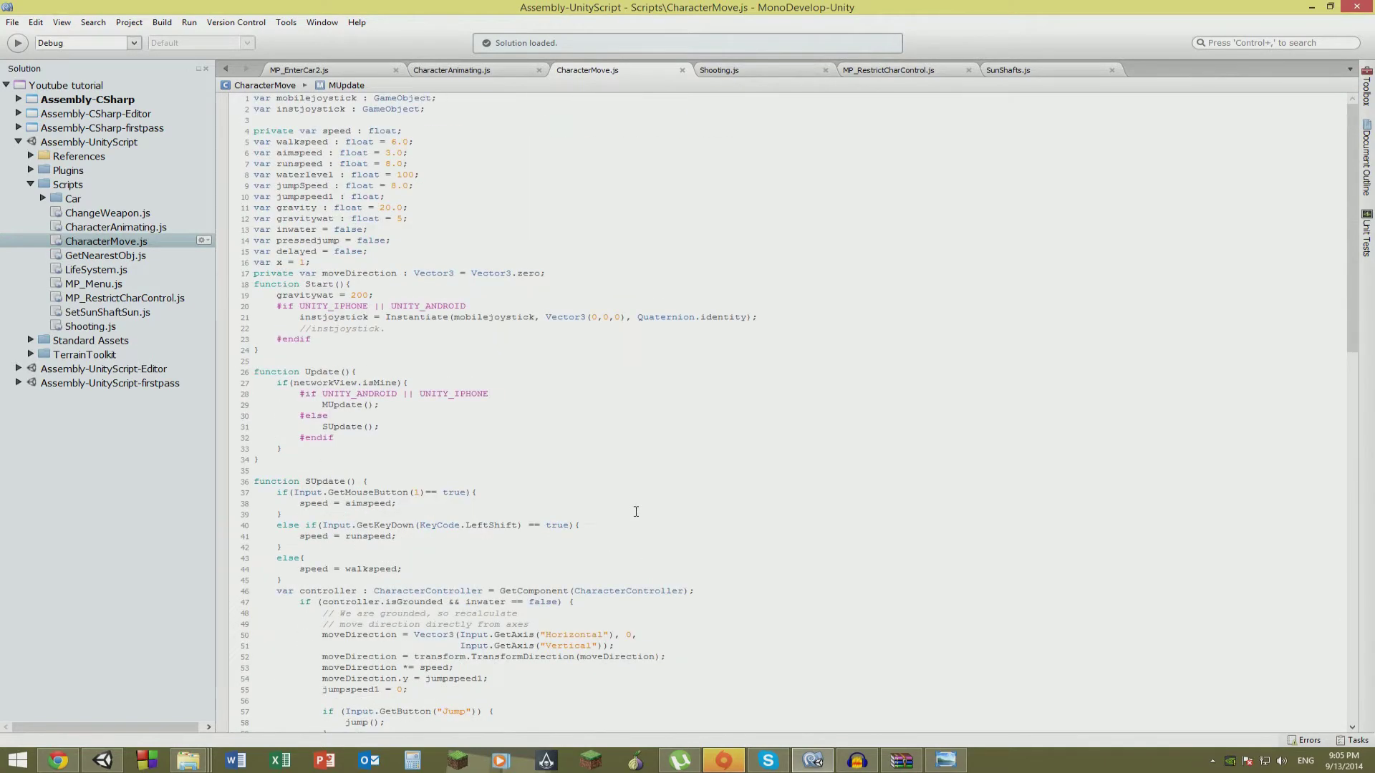
pyautogui.scroll(-17, 361, 267)
pyautogui.scroll(17, 535, 268)
pyautogui.scroll(-12, 431, 346)
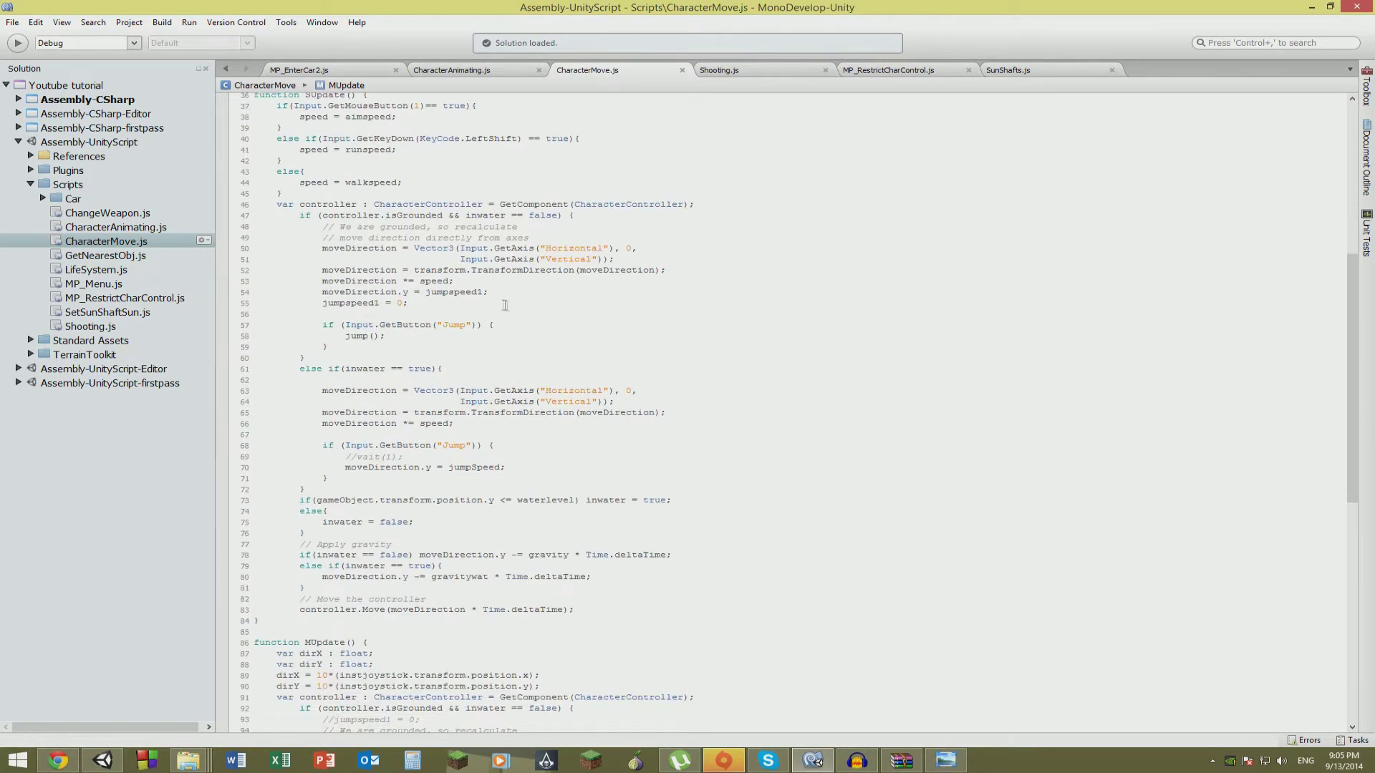
pyautogui.scroll(12, 504, 305)
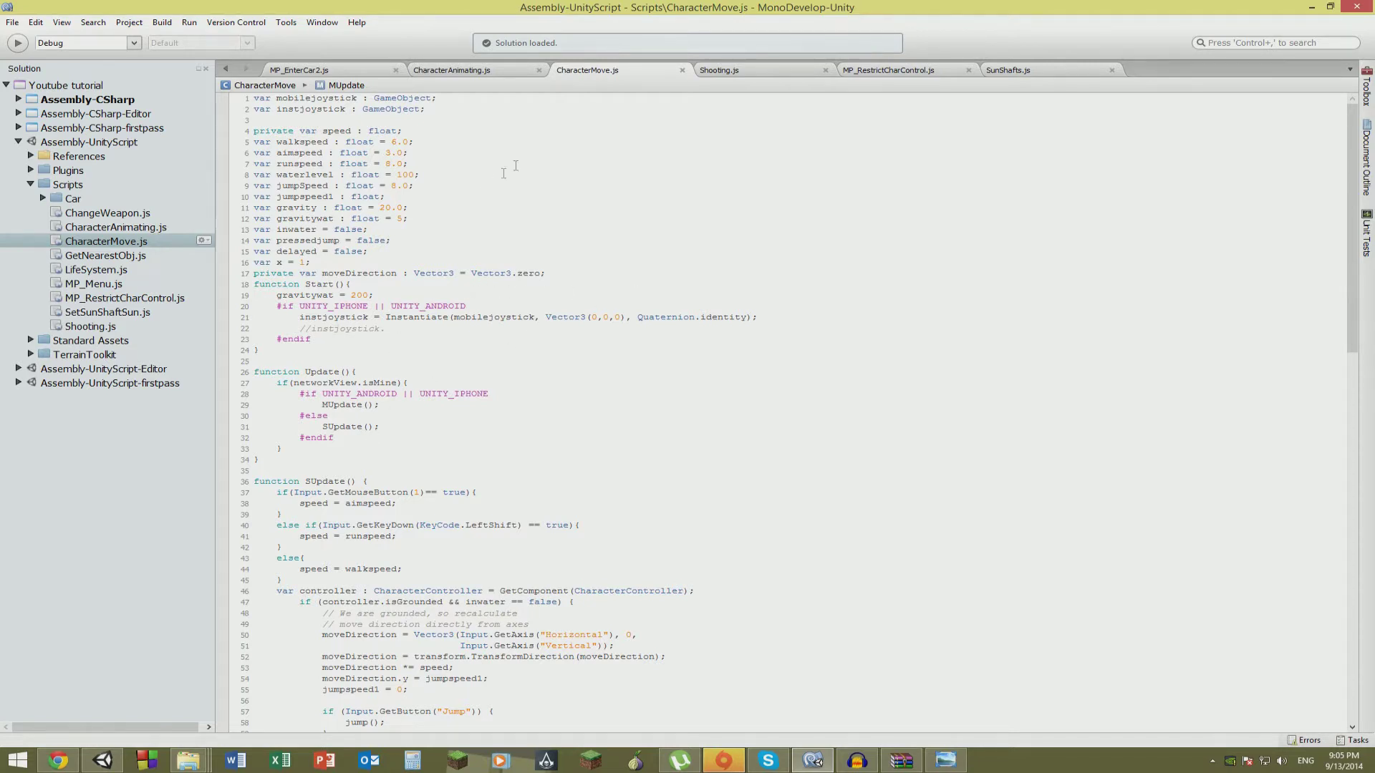
# Switch to Unity, check the SetSunShaftSun script's code and run the game briefly to view the sun shafts.
pyautogui.click(102, 761)
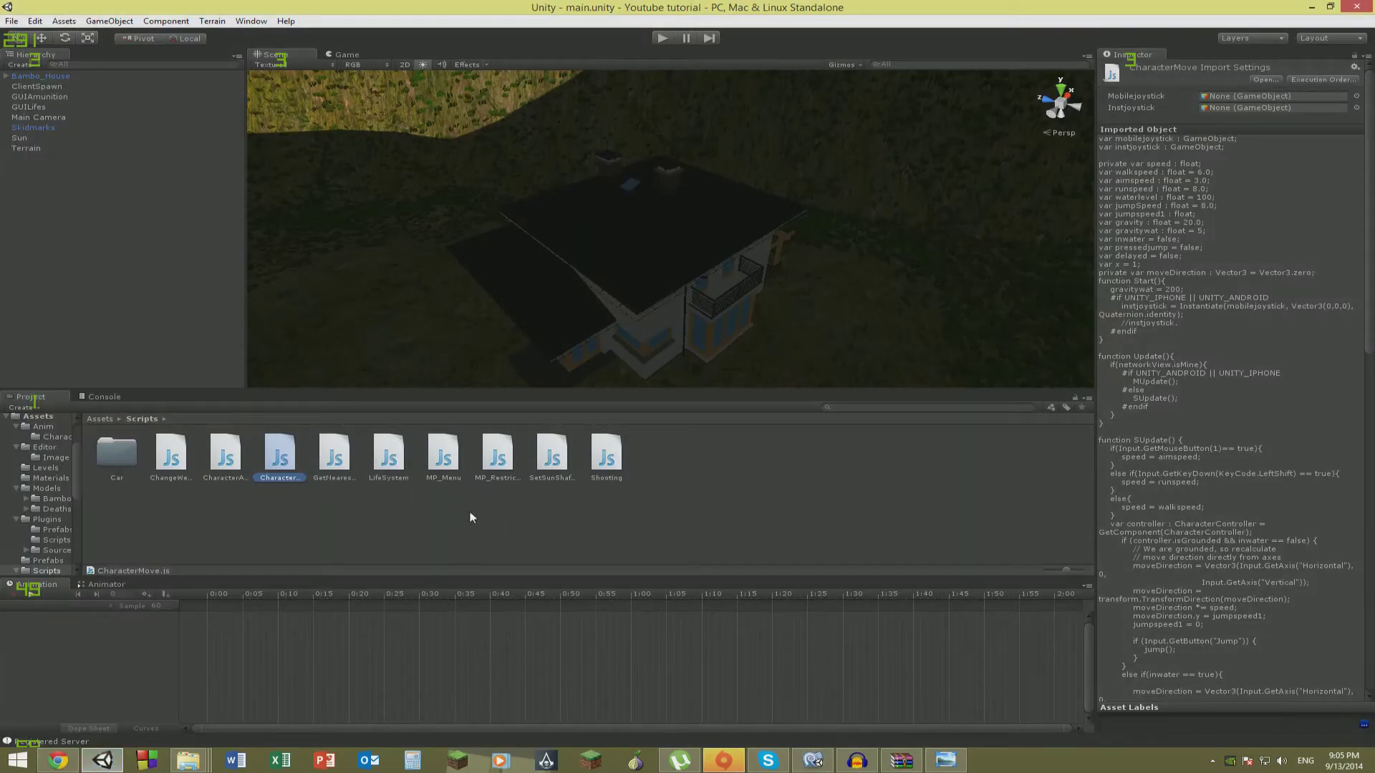
pyautogui.click(550, 462)
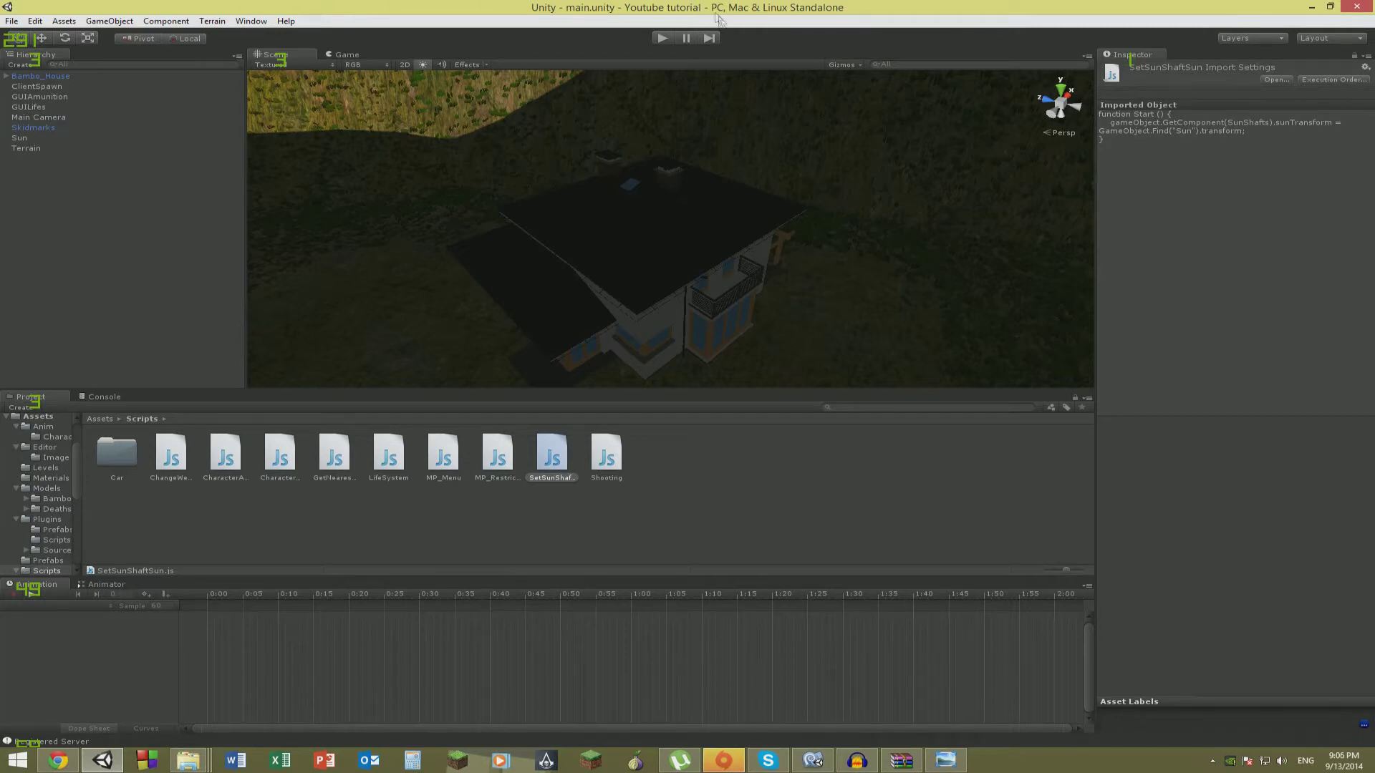
pyautogui.moveTo(531, 155); pyautogui.dragTo(643, 47, button='right')
pyautogui.click(655, 42)
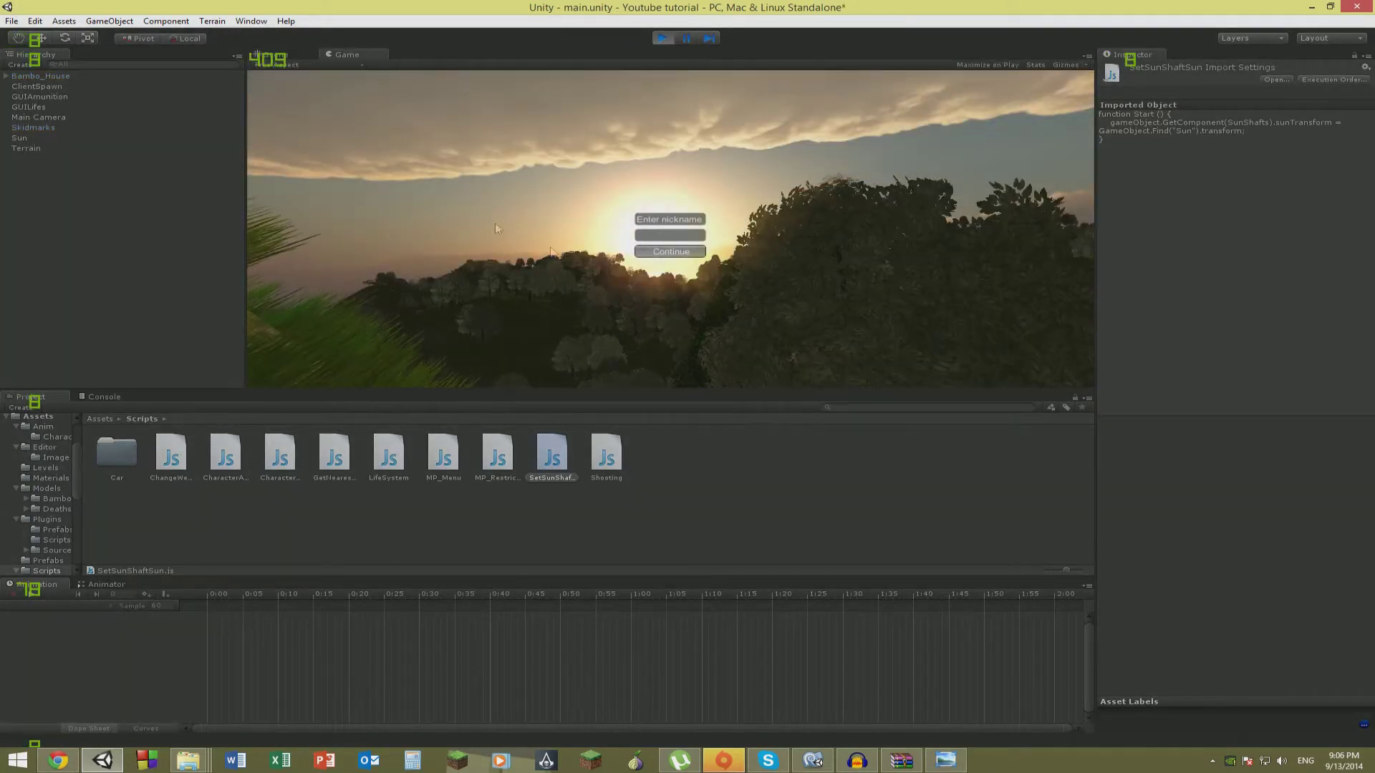
pyautogui.click(662, 38)
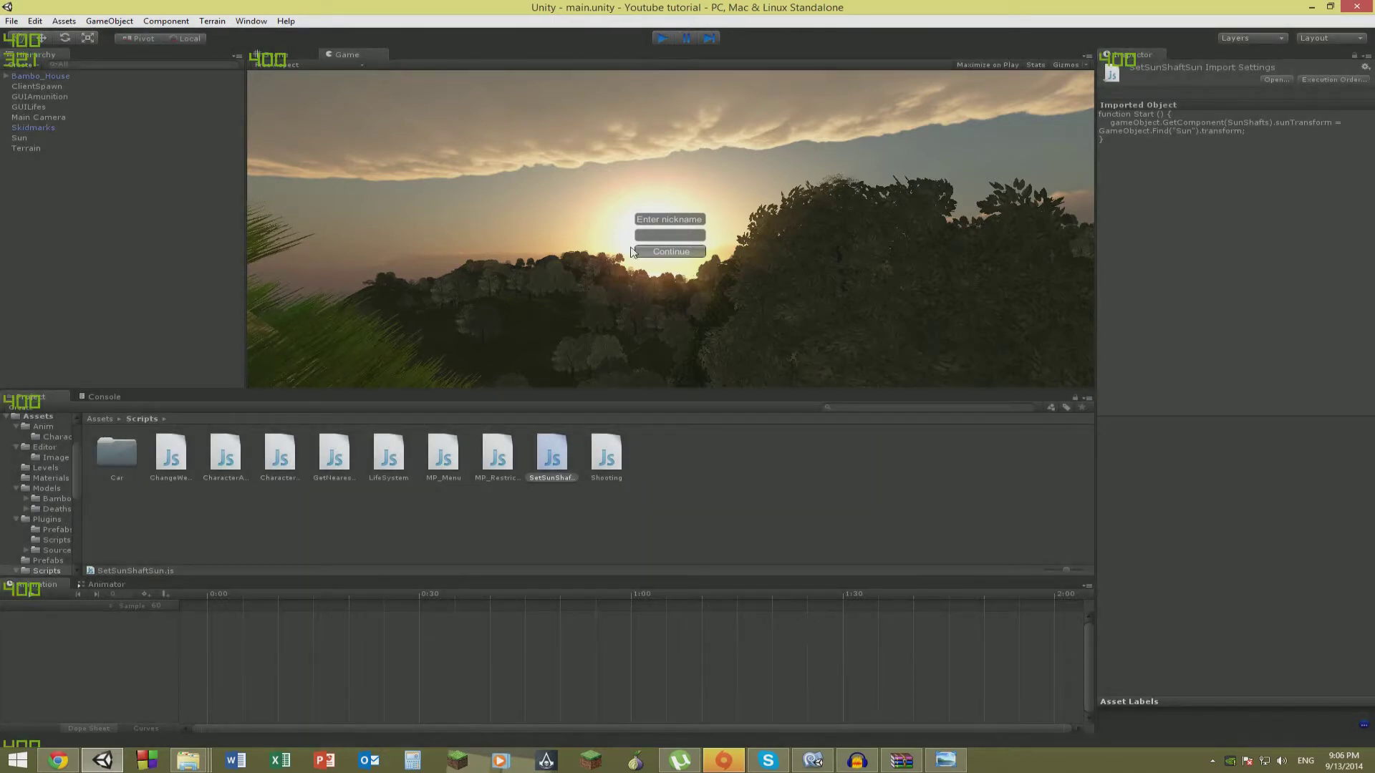
pyautogui.moveTo(618, 383); pyautogui.dragTo(199, 276, button='right')
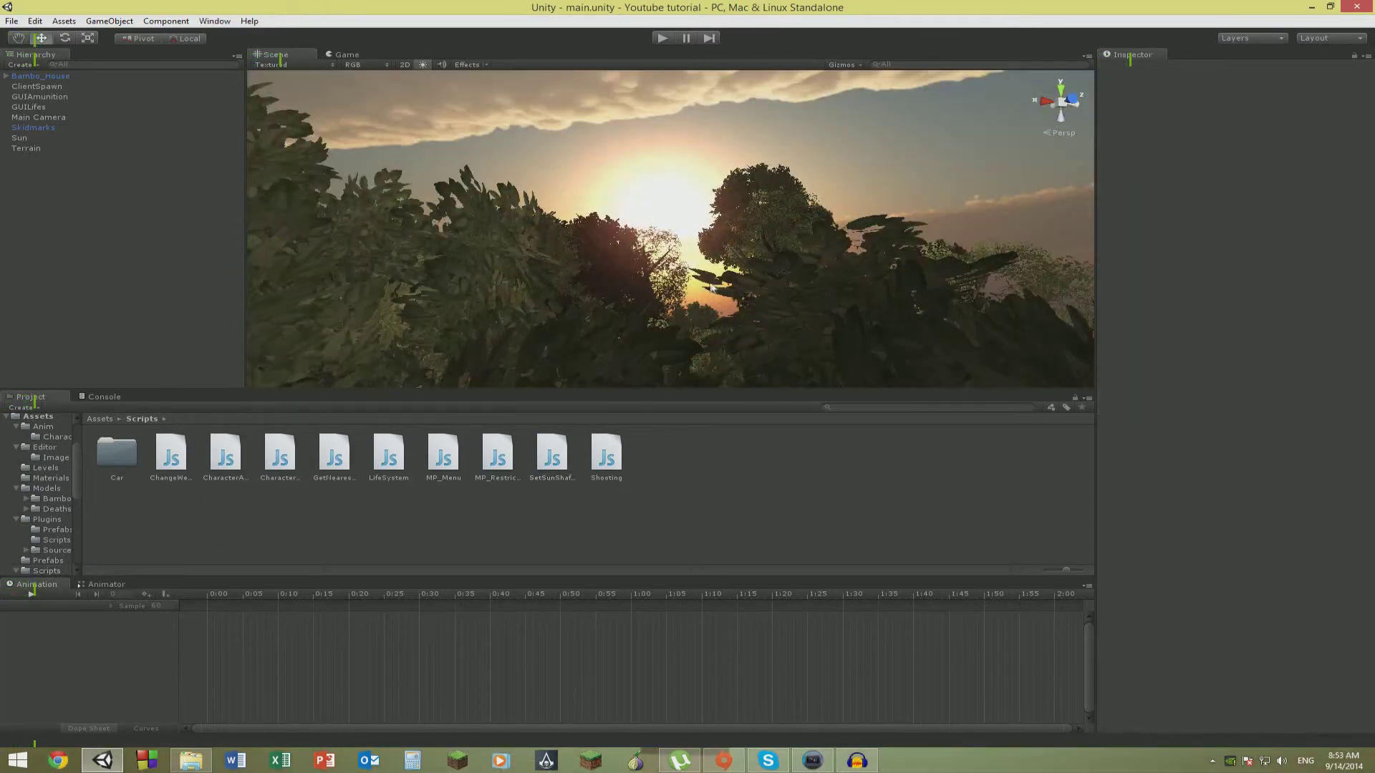
pyautogui.moveTo(477, 297); pyautogui.dragTo(458, 437, button='right')
# Open the CharacterAnimating script from the Scripts folder in MonoDevelop and bring it to the front.
pyautogui.click(231, 463)
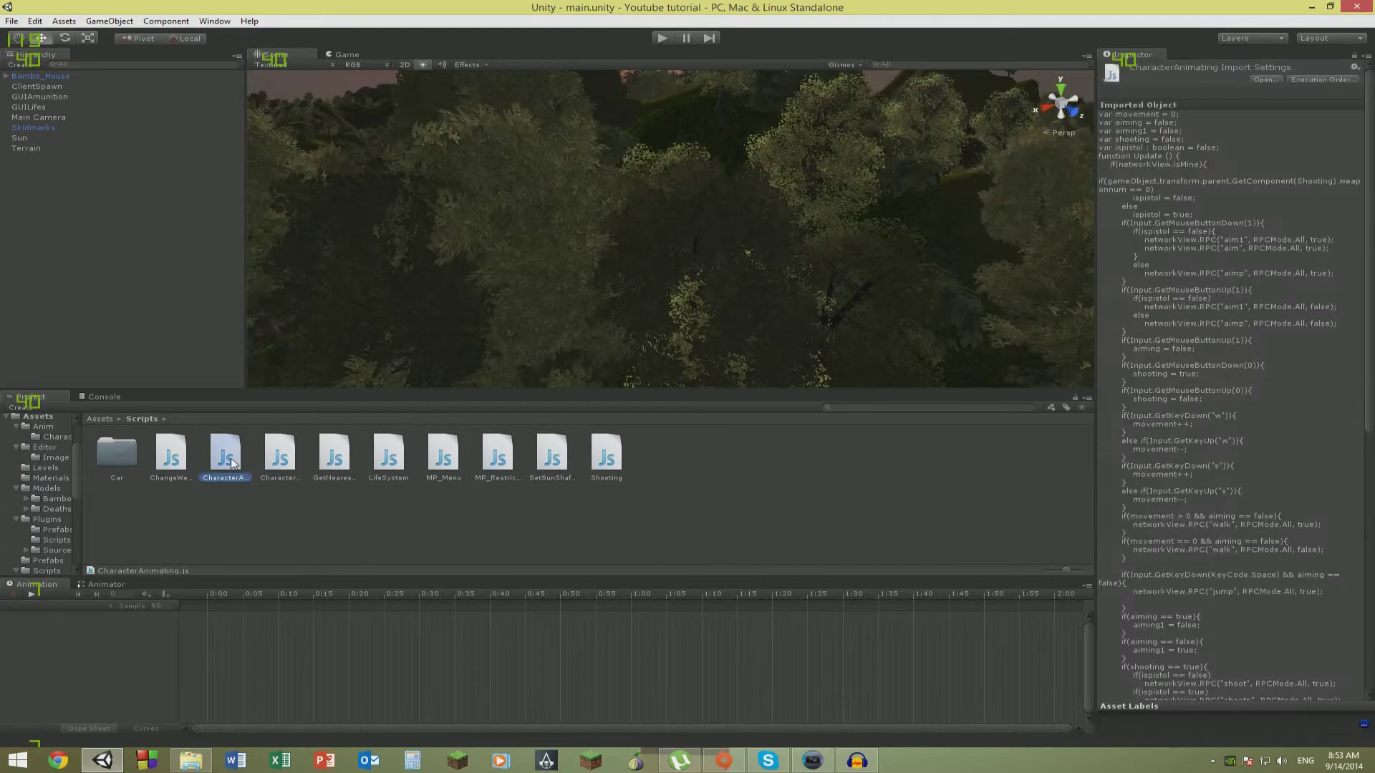
pyautogui.doubleClick(231, 463)
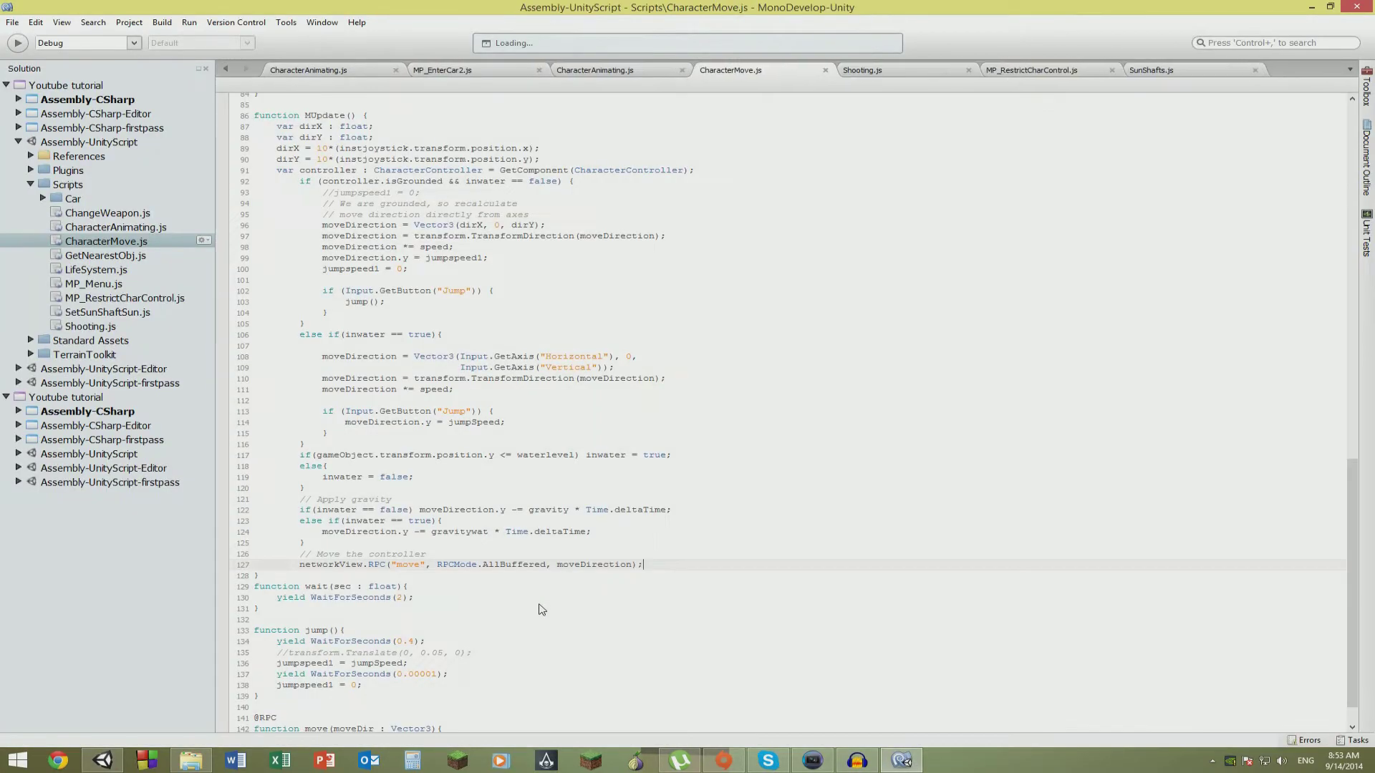
pyautogui.scroll(10, 374, 329)
pyautogui.scroll(-10, 374, 329)
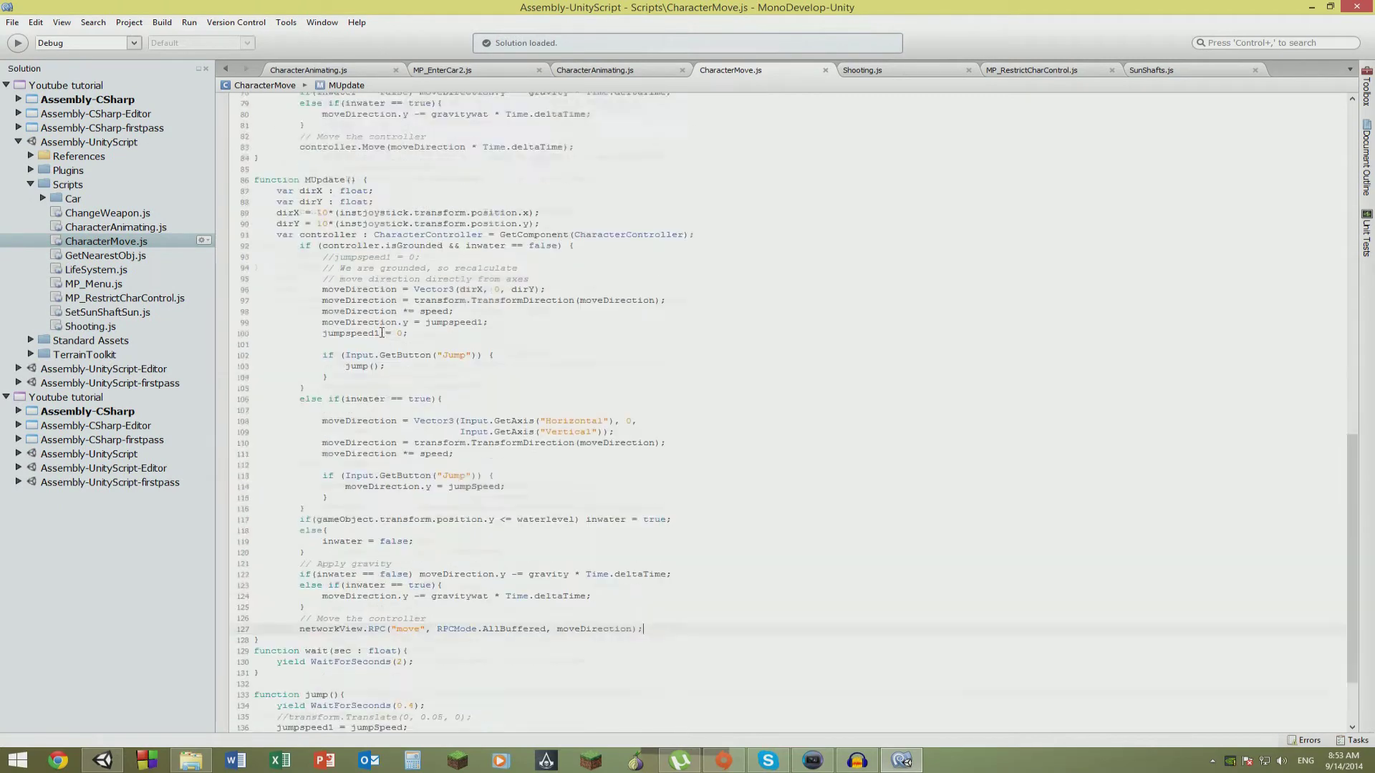
pyautogui.click(315, 75)
# Look through the whole CharacterAnimating script, from its variables and Update function to the RPC functions at the end.
pyautogui.scroll(-15, 541, 494)
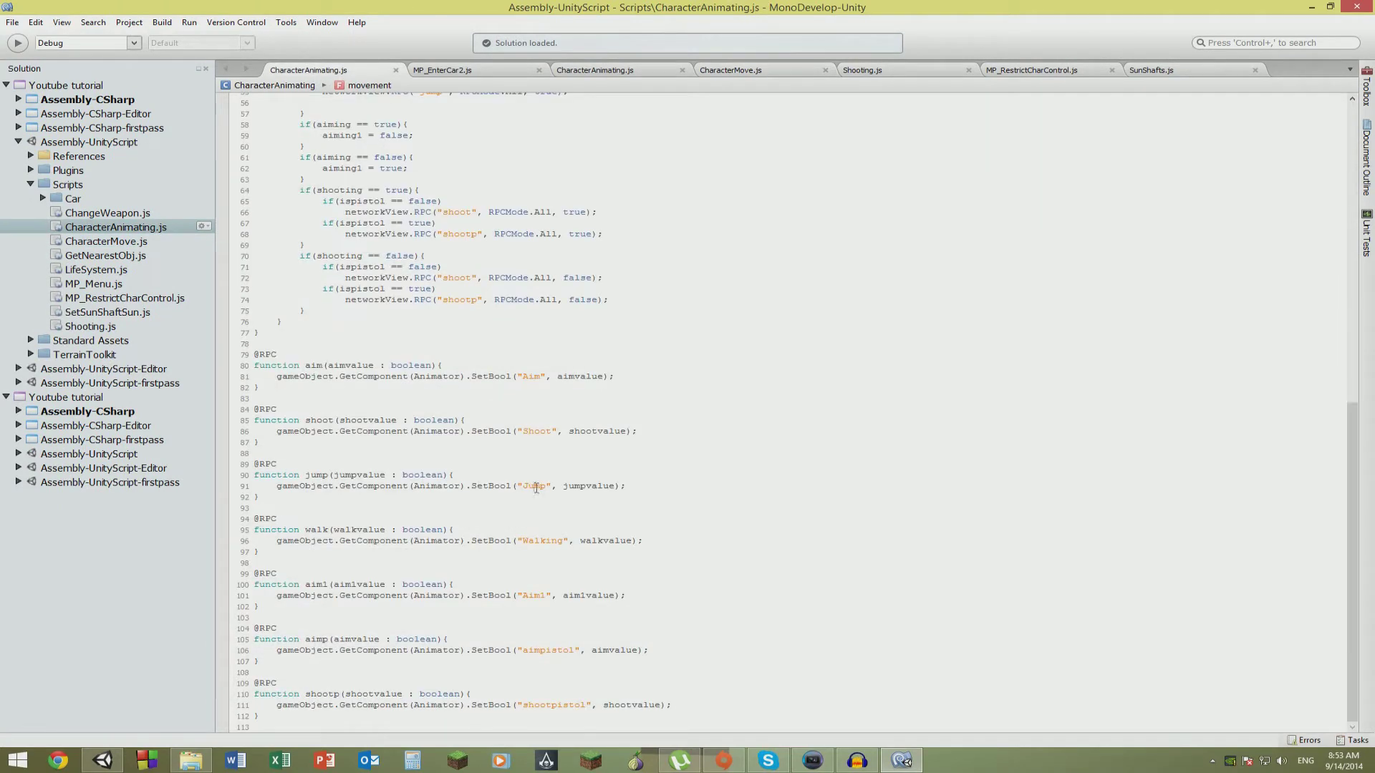
pyautogui.scroll(15, 526, 485)
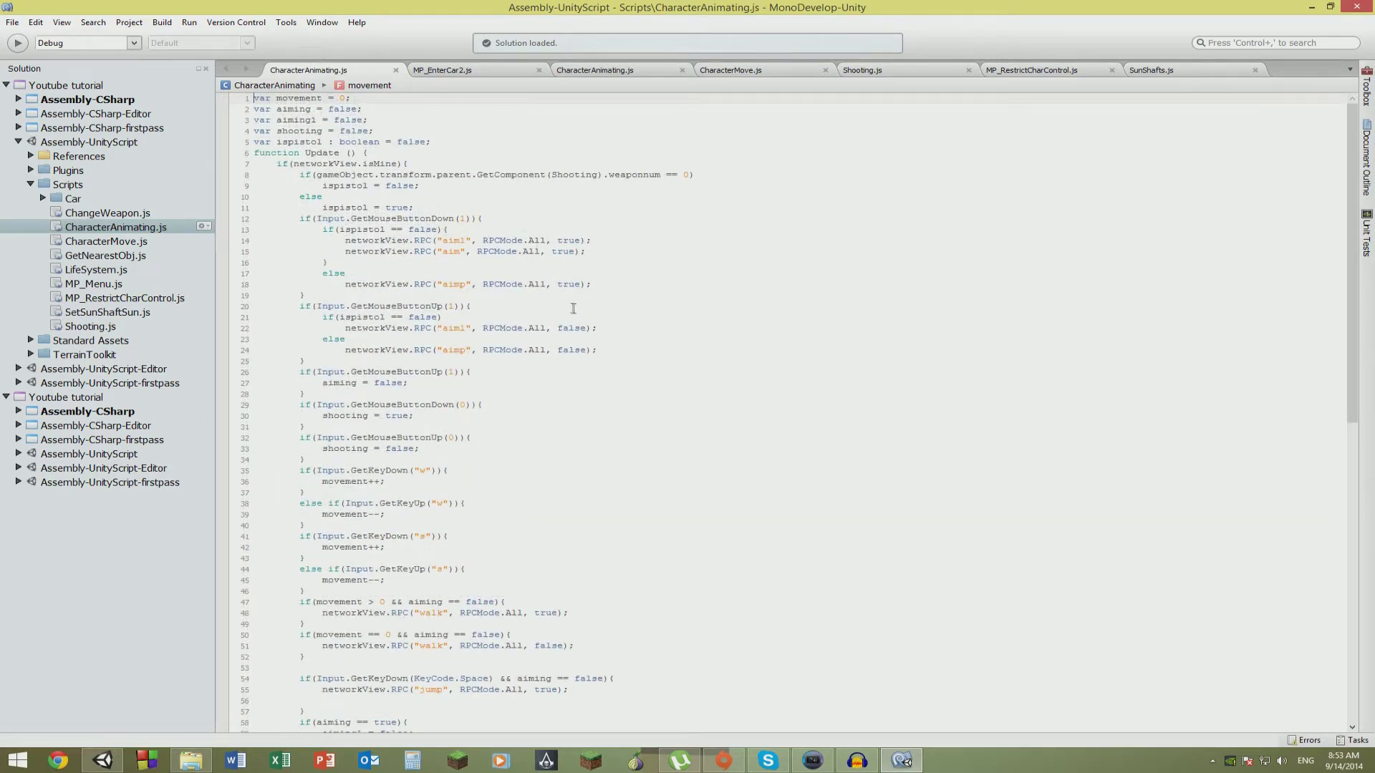
pyautogui.scroll(-15, 573, 309)
pyautogui.scroll(13, 609, 238)
pyautogui.scroll(2, 637, 247)
pyautogui.scroll(-18, 493, 288)
pyautogui.scroll(18, 502, 250)
# Examine the aiming, shooting and pistol variables and the networkView.isMine block in the Update function.
pyautogui.click(301, 108)
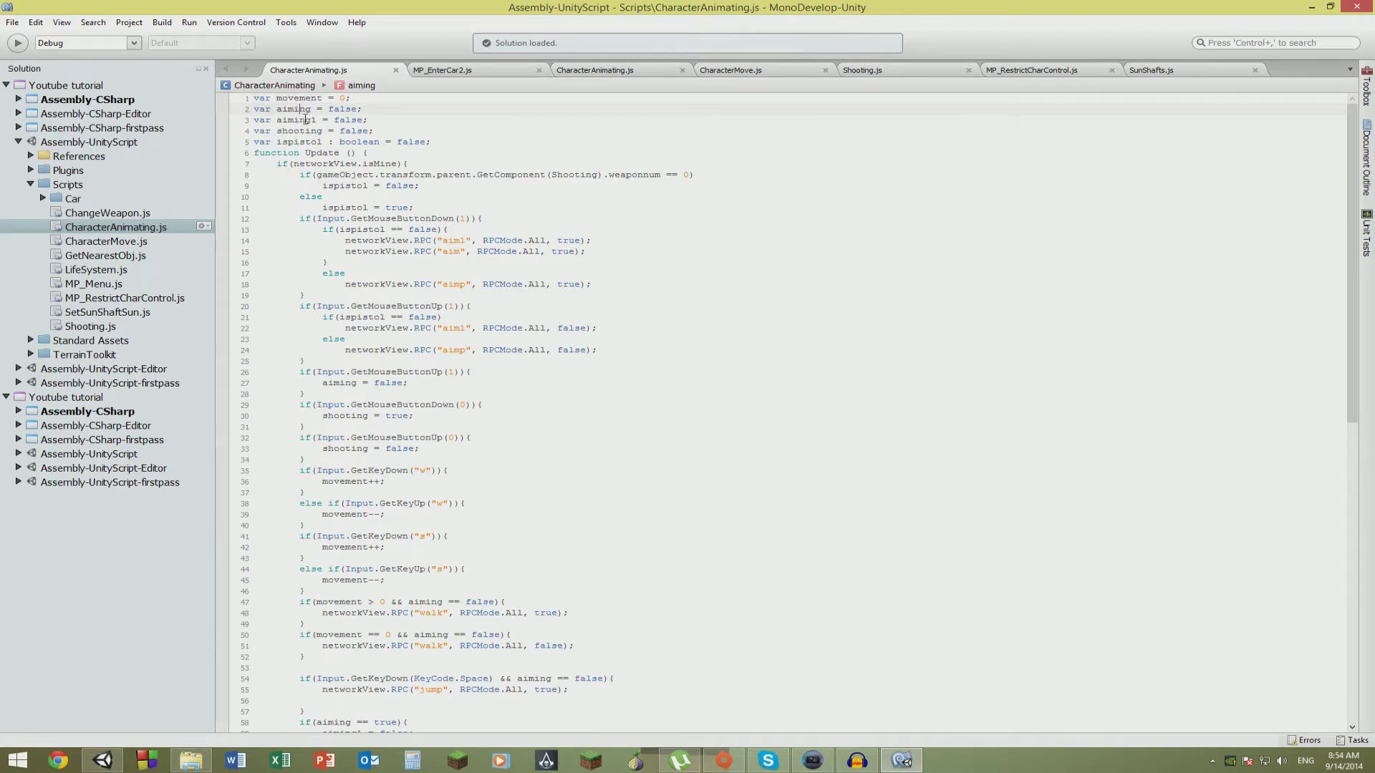
pyautogui.click(306, 119)
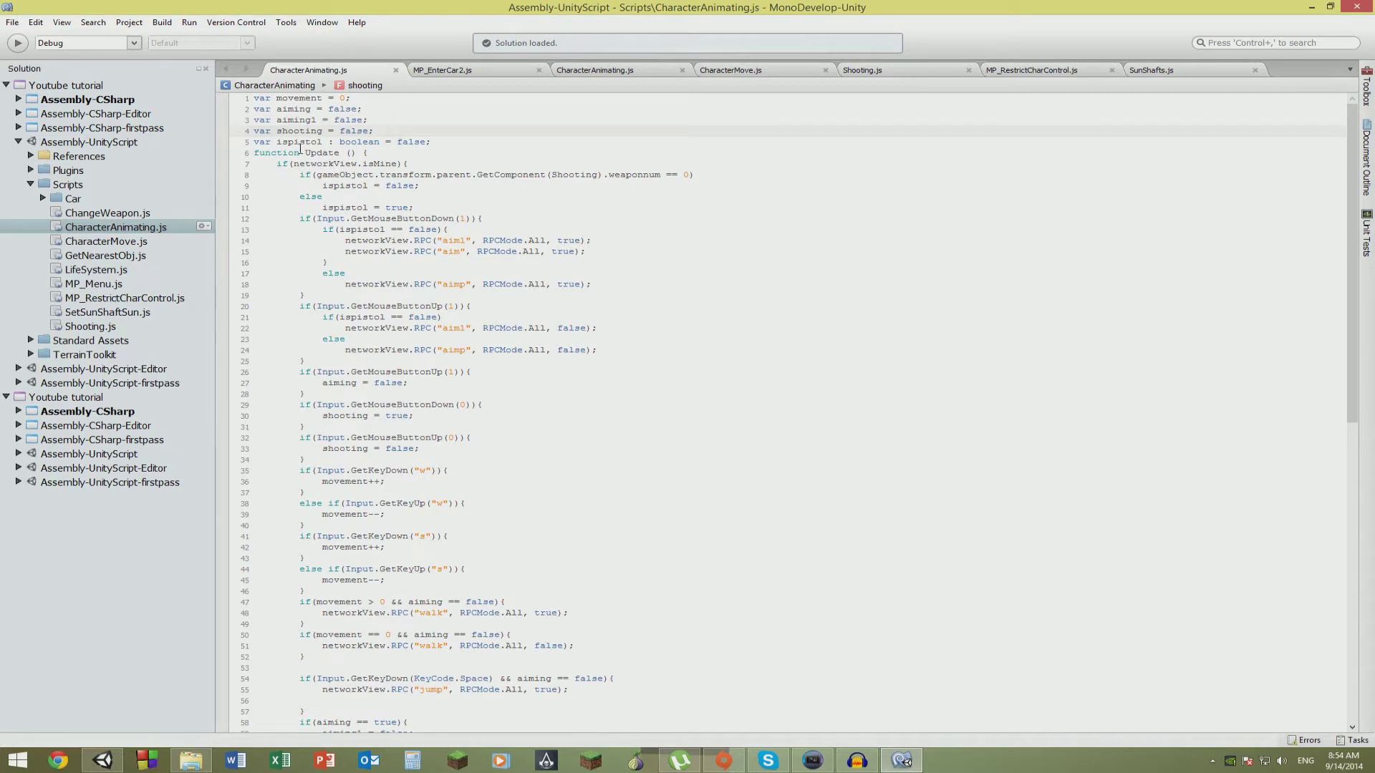
pyautogui.click(298, 149)
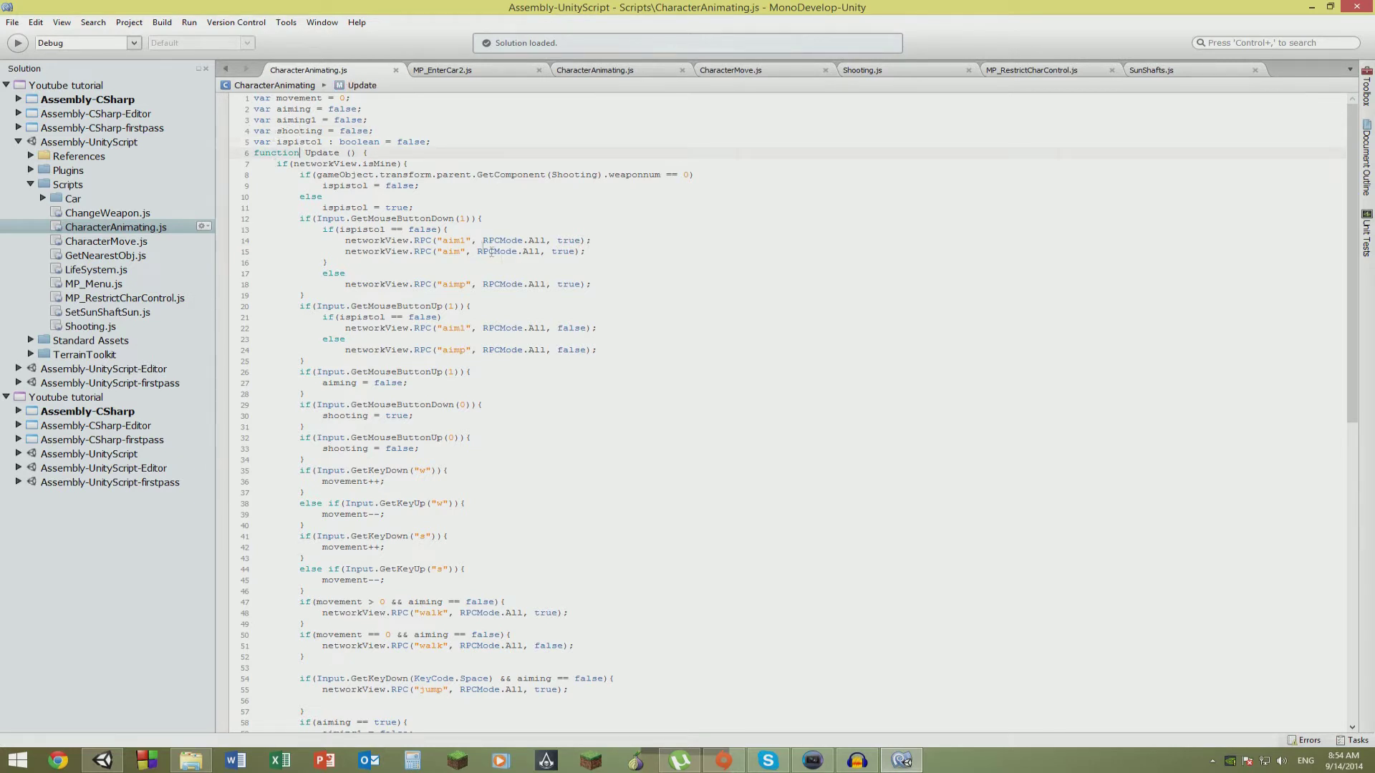
pyautogui.click(377, 165)
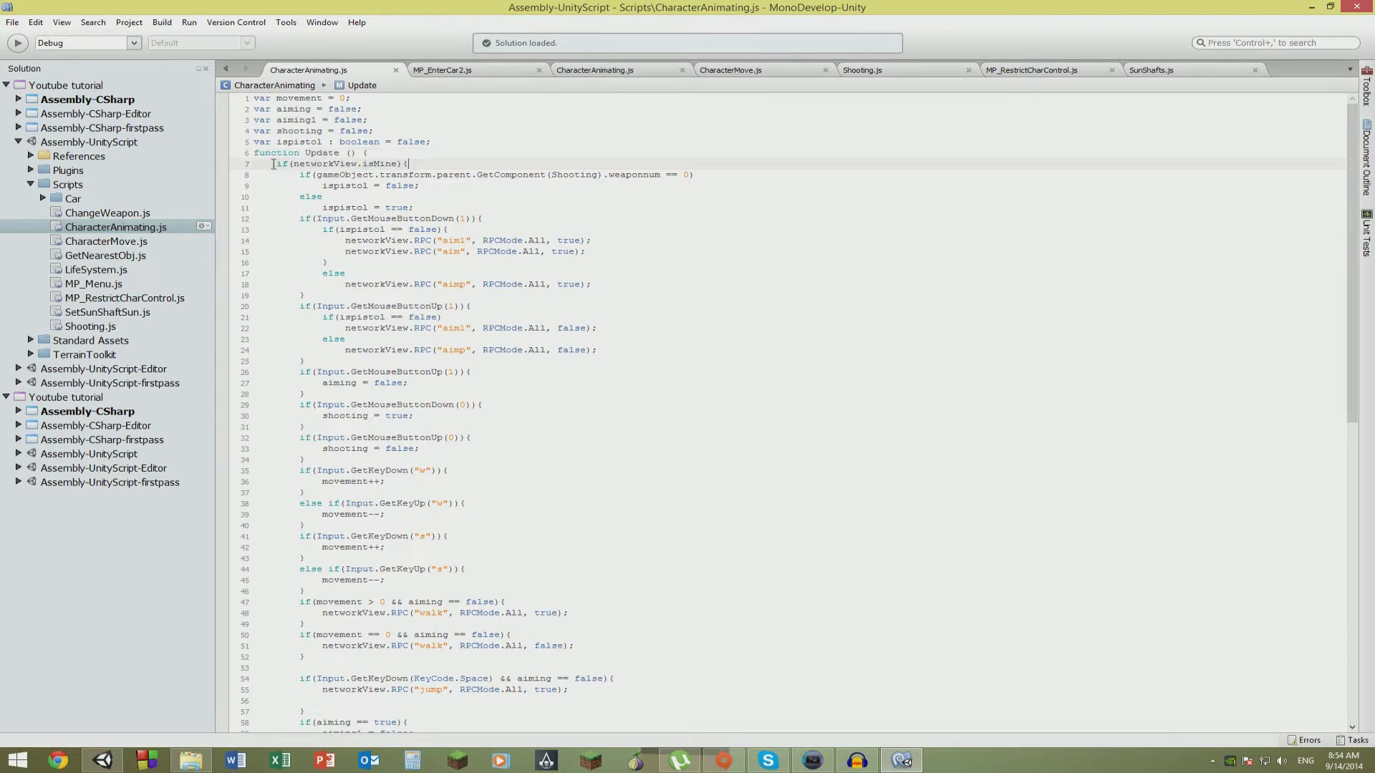
pyautogui.moveTo(273, 164); pyautogui.dragTo(421, 160)
pyautogui.scroll(-15, 319, 186)
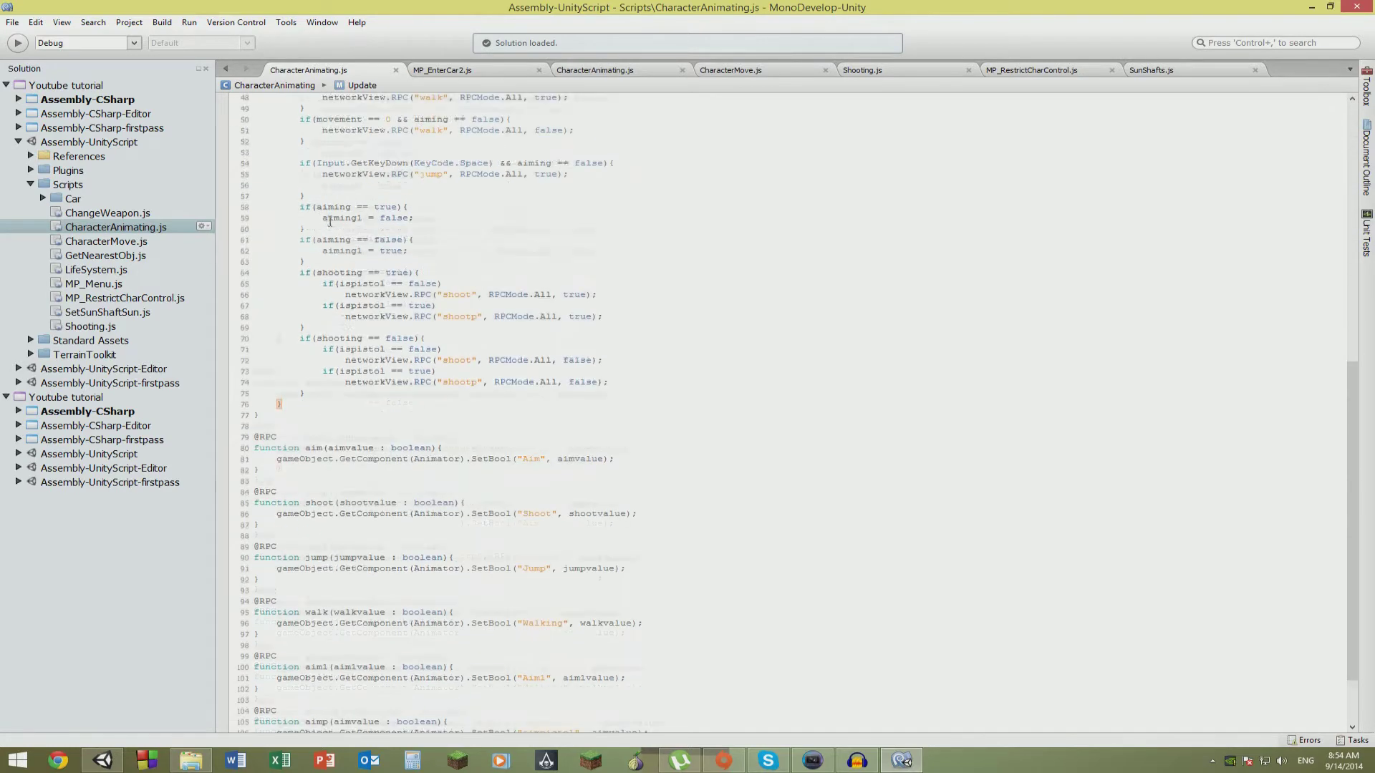
pyautogui.scroll(-3, 344, 322)
pyautogui.scroll(18, 376, 294)
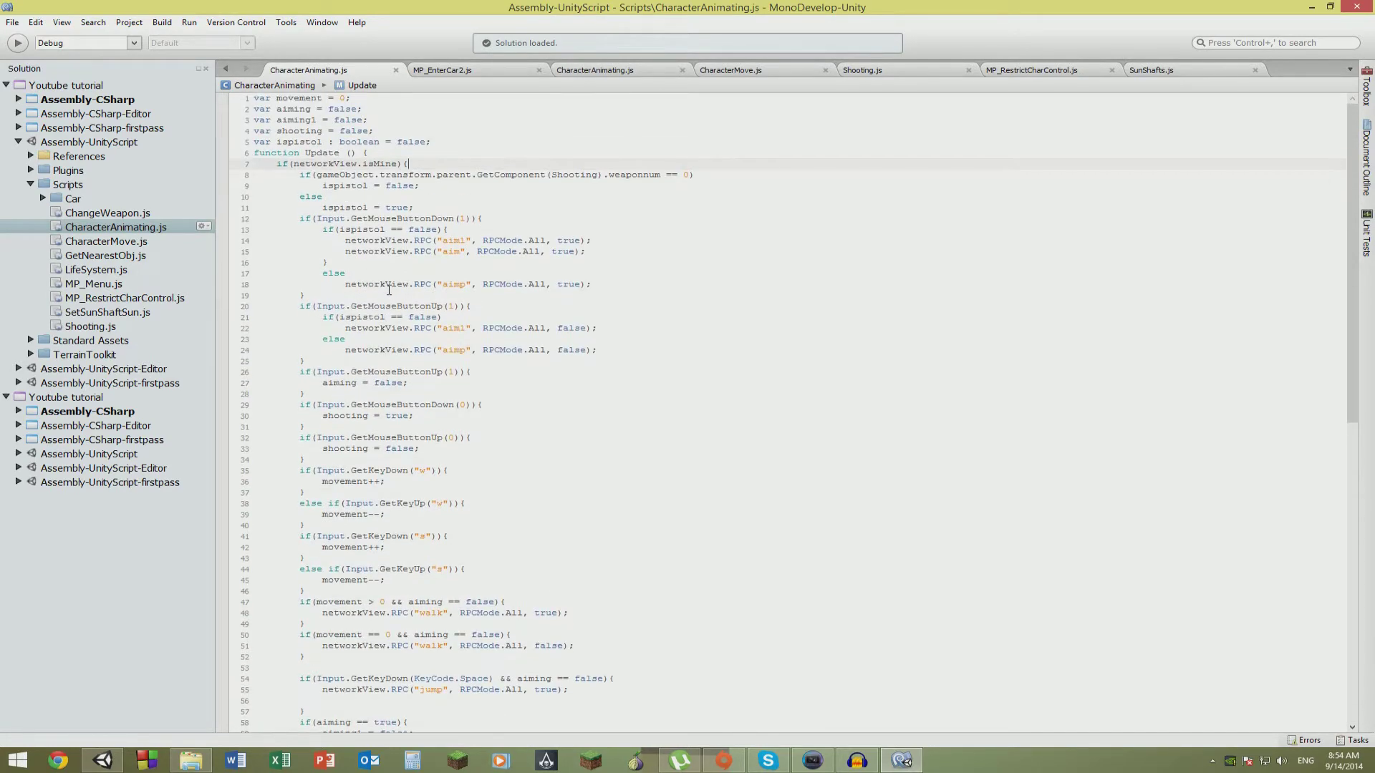
# Examine the aim RPC function and its Animator SetBool line for the "Aim" parameter.
pyautogui.scroll(-18, 336, 200)
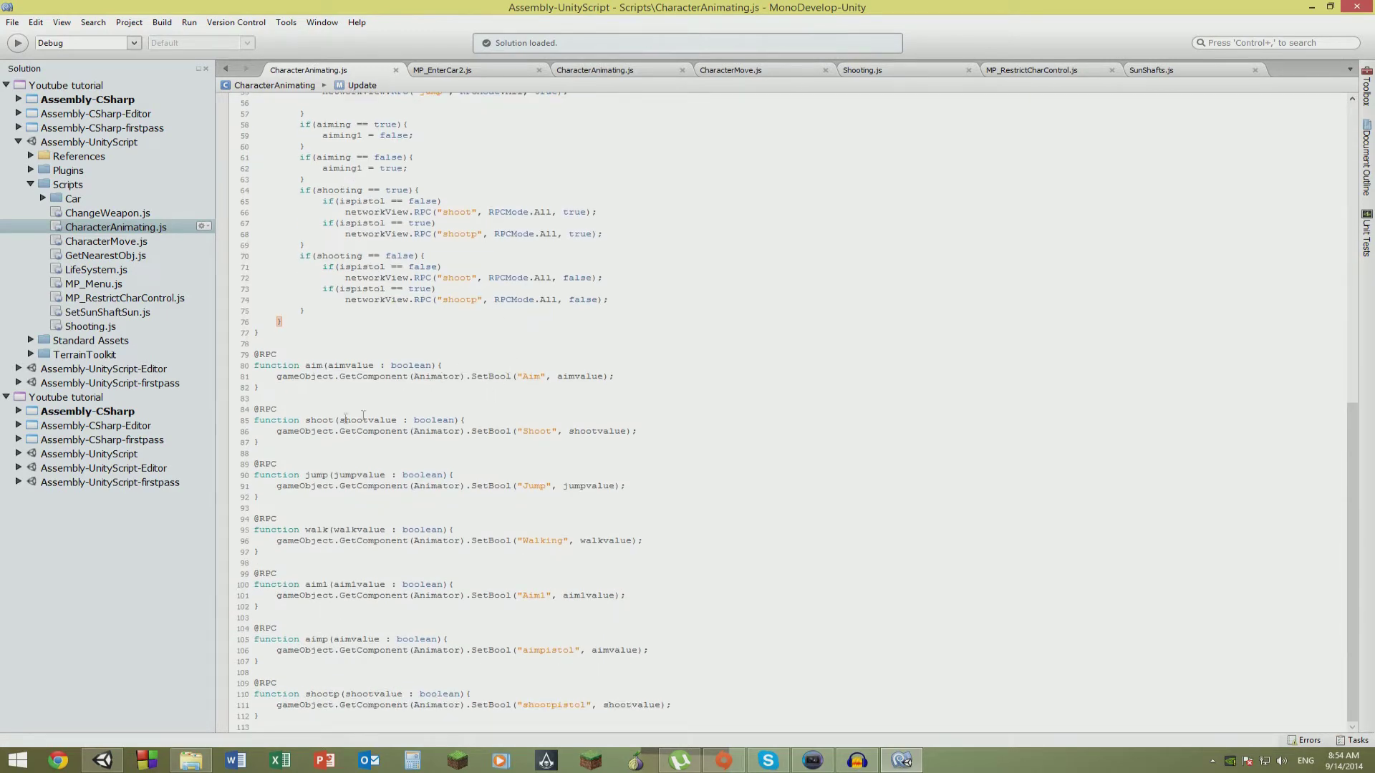
pyautogui.click(283, 377)
pyautogui.moveTo(282, 377)
pyautogui.mouseDown()
pyautogui.moveTo(628, 376)
pyautogui.moveTo(284, 377)
pyautogui.mouseUp()
pyautogui.click(628, 375)
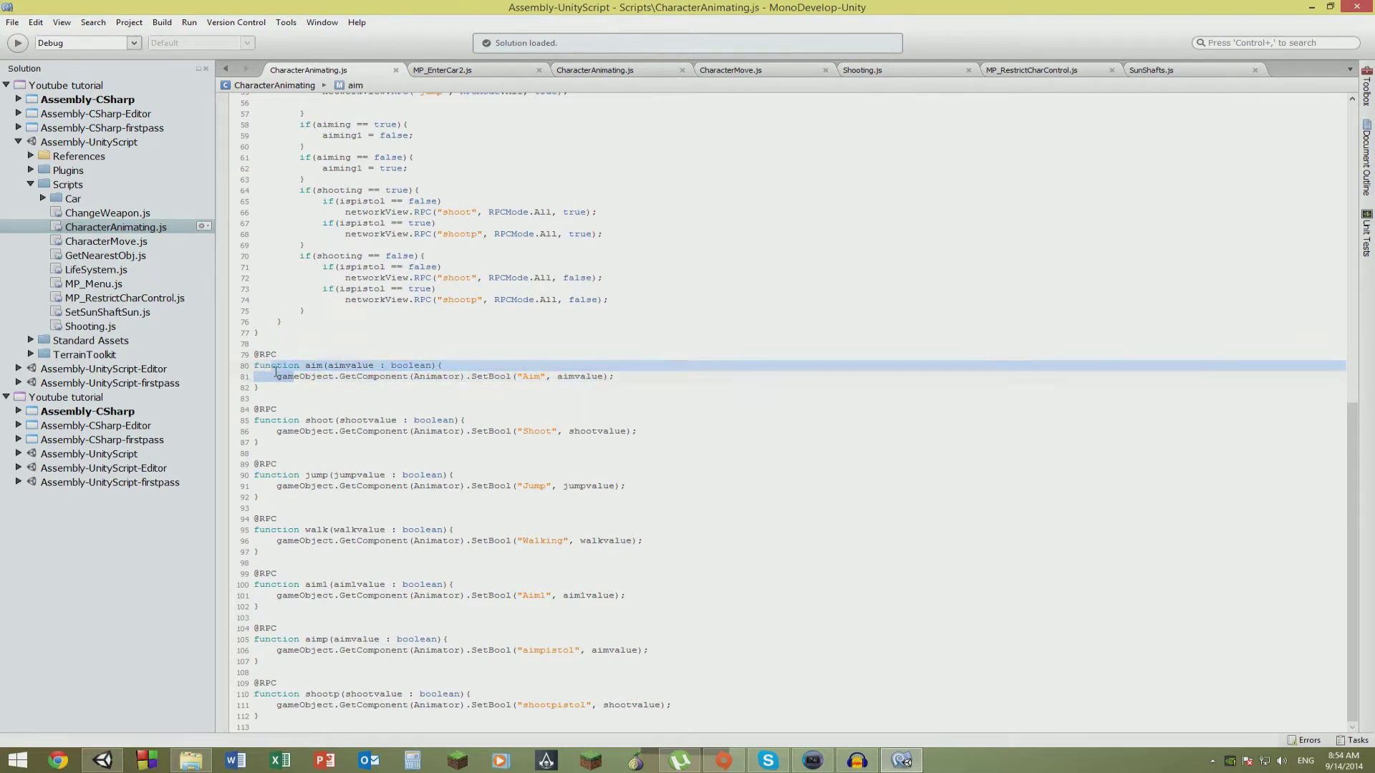
pyautogui.click(284, 377)
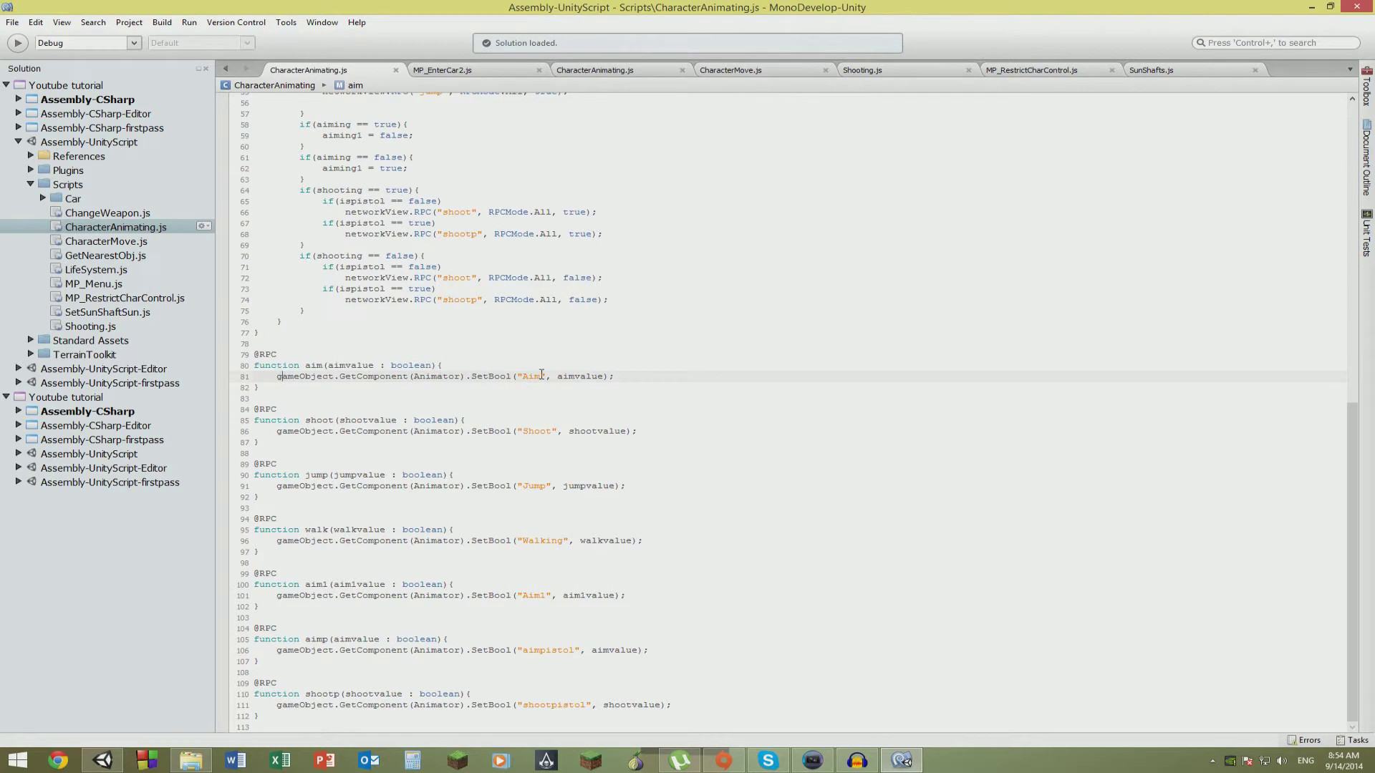
# Examine the Update condition that reads weaponnum from the parent's Shooting component, keeping MonoDevelop maximized.
pyautogui.scroll(15, 542, 375)
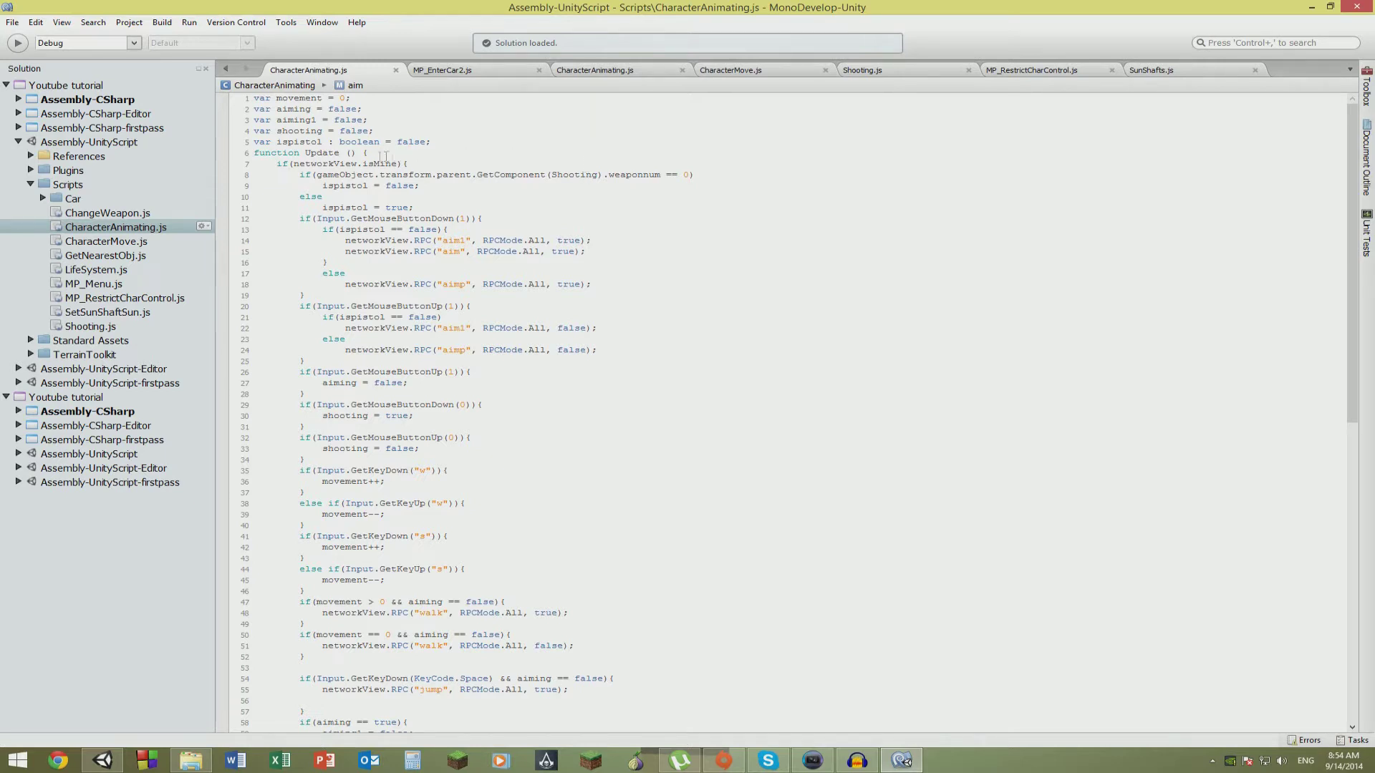
pyautogui.click(334, 176)
pyautogui.moveTo(334, 177); pyautogui.dragTo(638, 177)
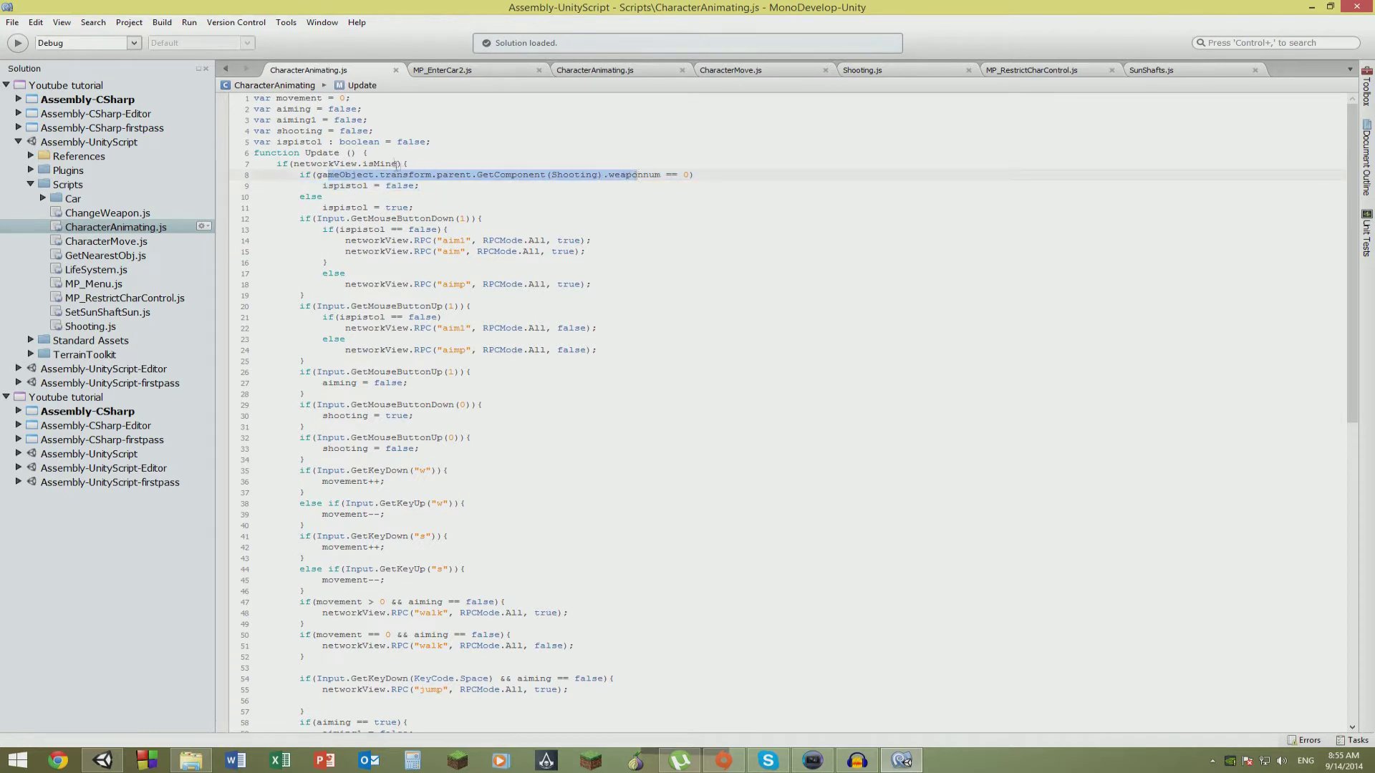
pyautogui.click(570, 174)
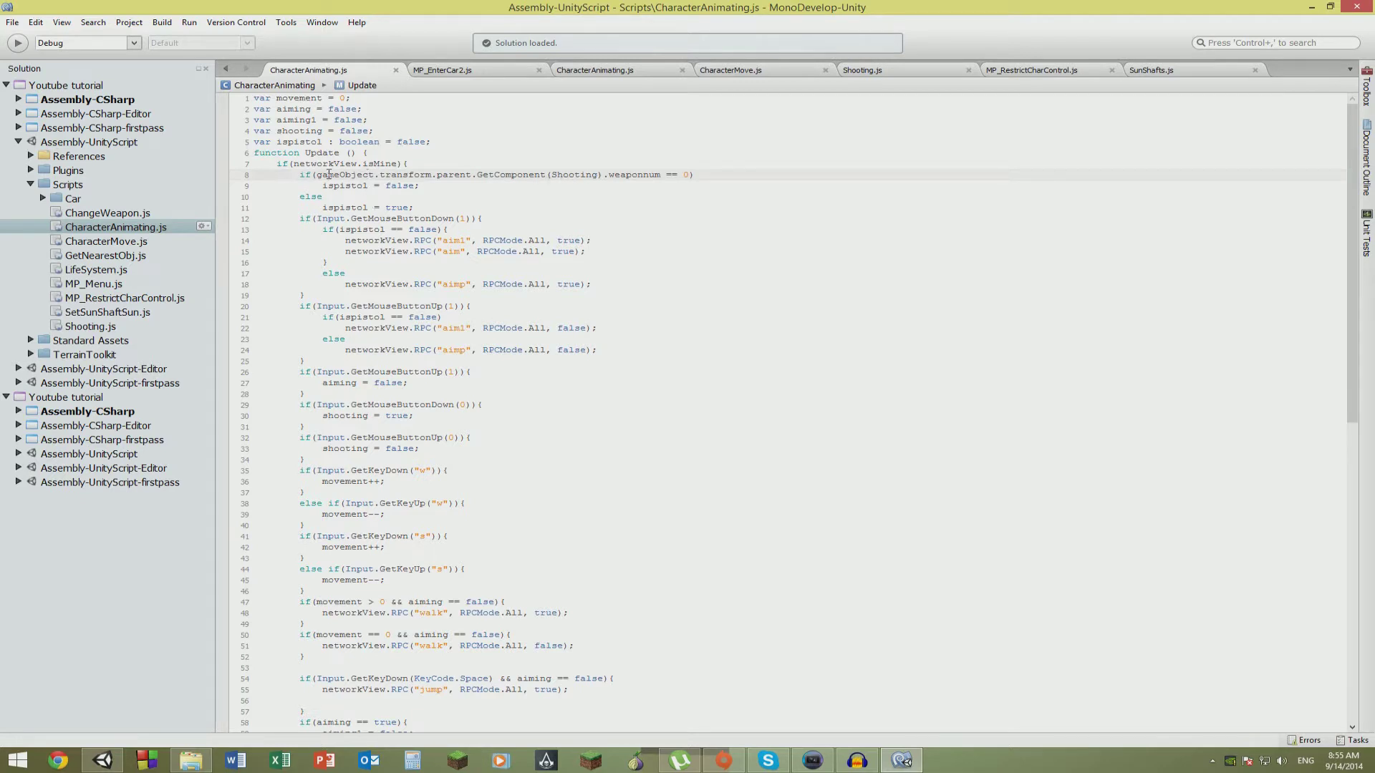
pyautogui.moveTo(321, 178); pyautogui.dragTo(364, 178)
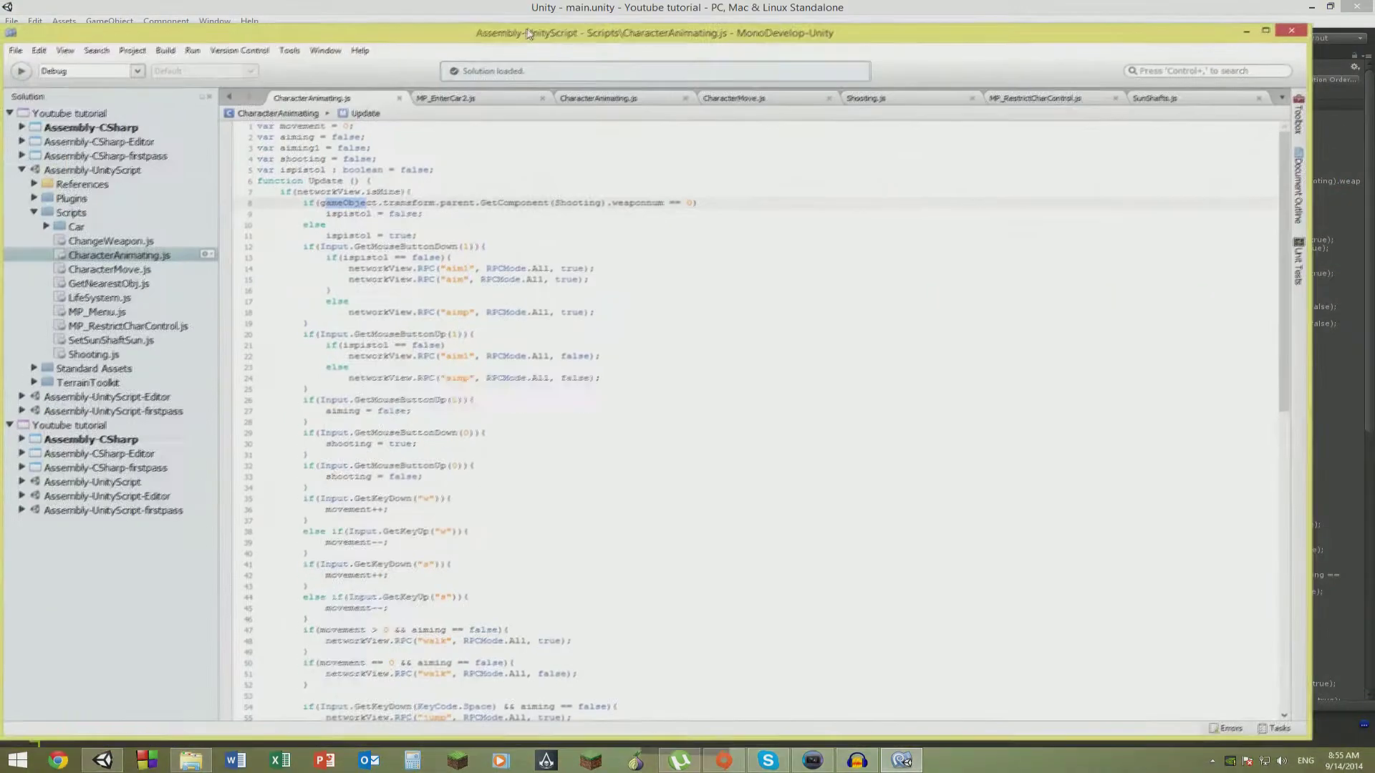
pyautogui.moveTo(529, 34); pyautogui.dragTo(546, 4)
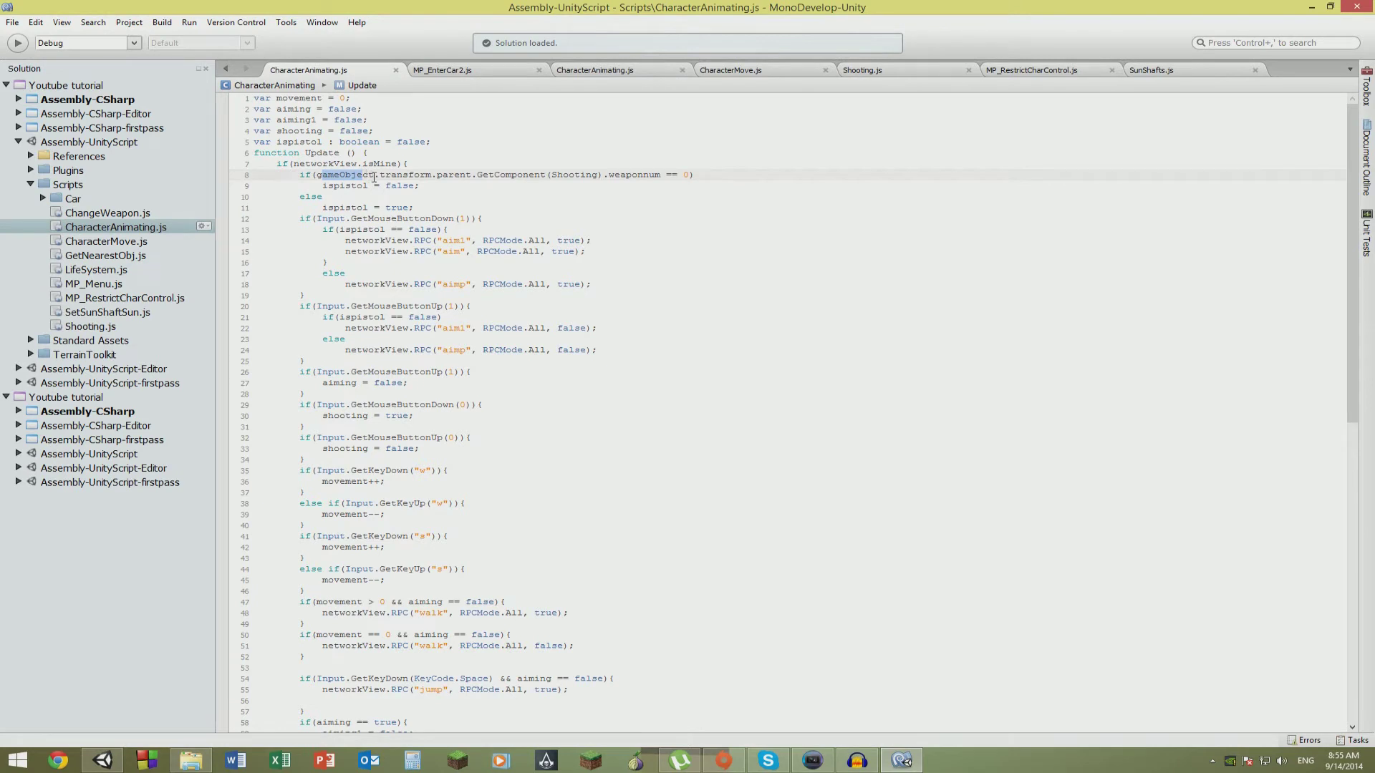
pyautogui.click(333, 174)
pyautogui.click(516, 184)
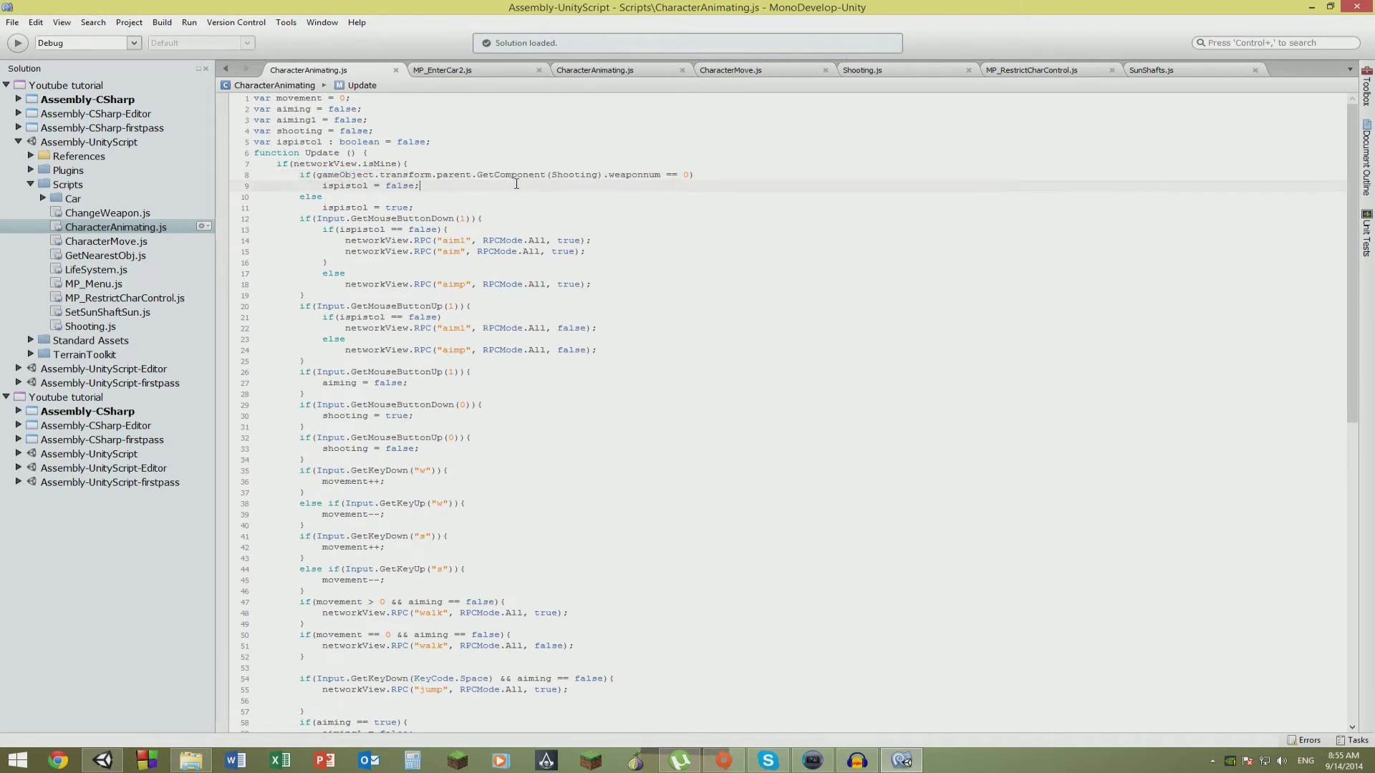
pyautogui.click(558, 175)
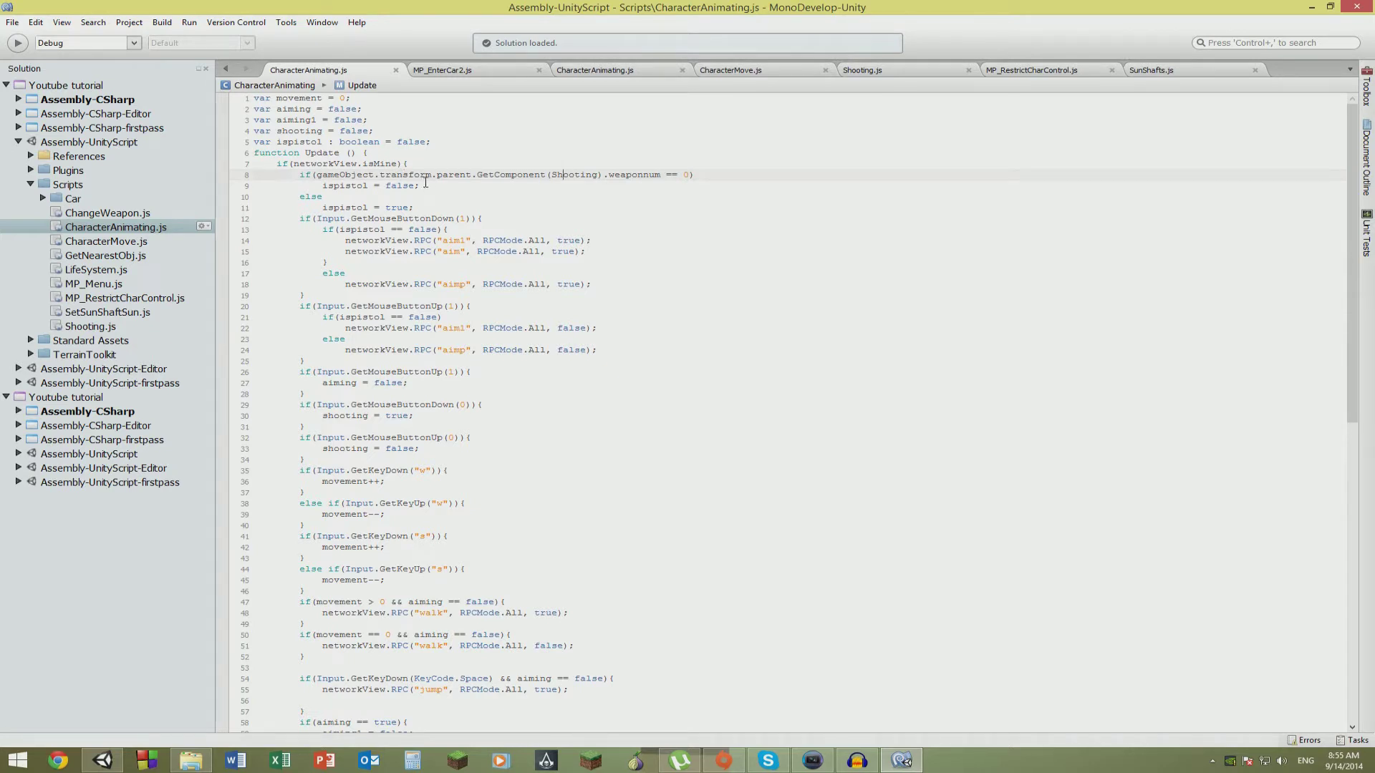
# Examine the ispistol assignments and the GetMouseButtonDown(1) block with its "aim1" RPC call.
pyautogui.moveTo(424, 187); pyautogui.dragTo(356, 187)
pyautogui.click(386, 201)
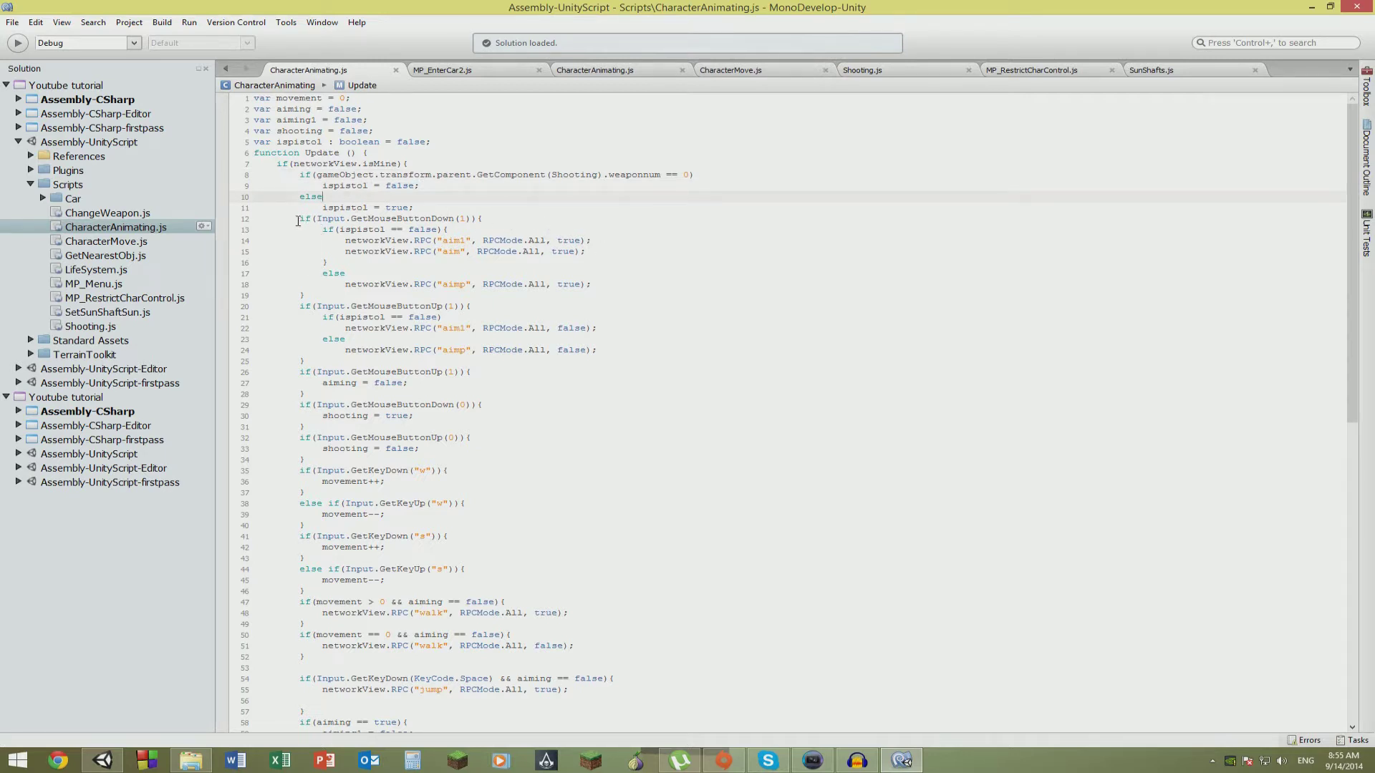
pyautogui.moveTo(299, 219); pyautogui.dragTo(493, 219)
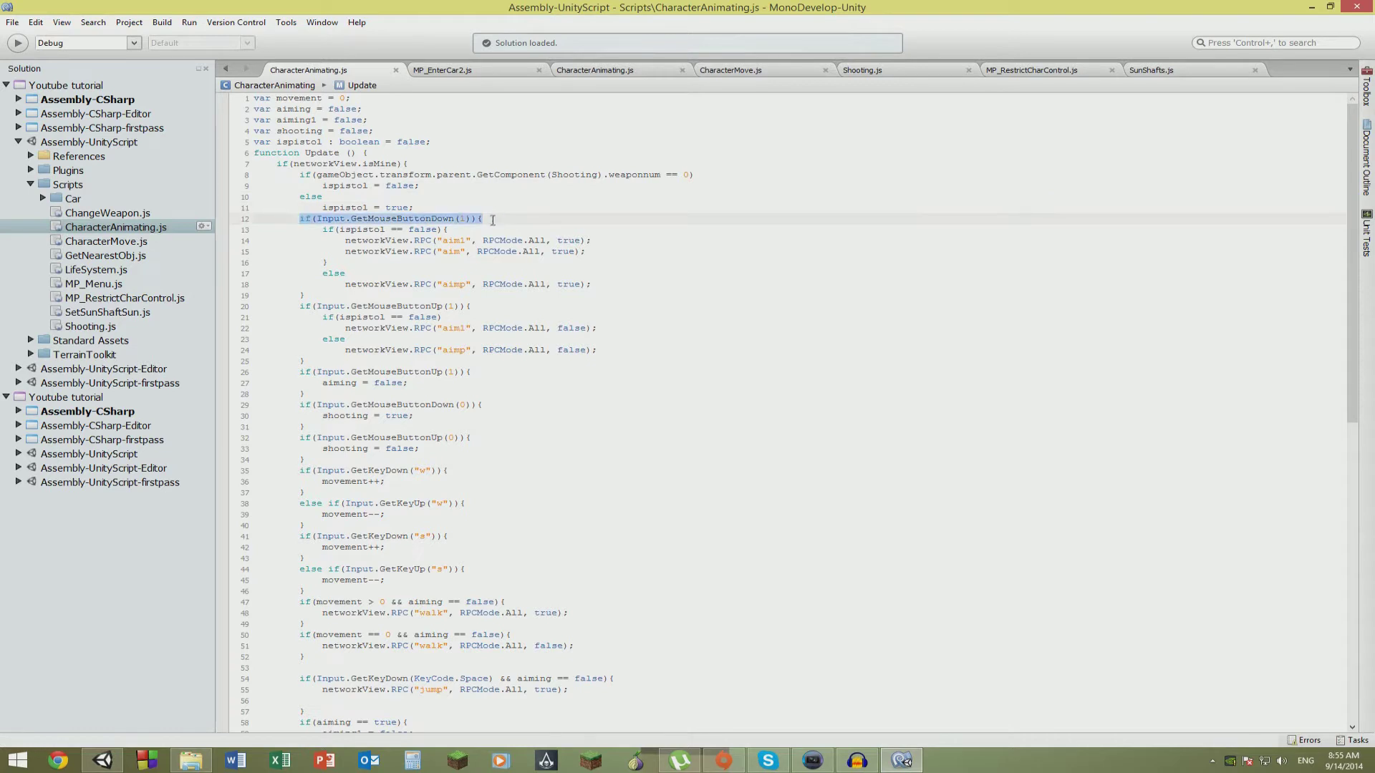
pyautogui.click(363, 229)
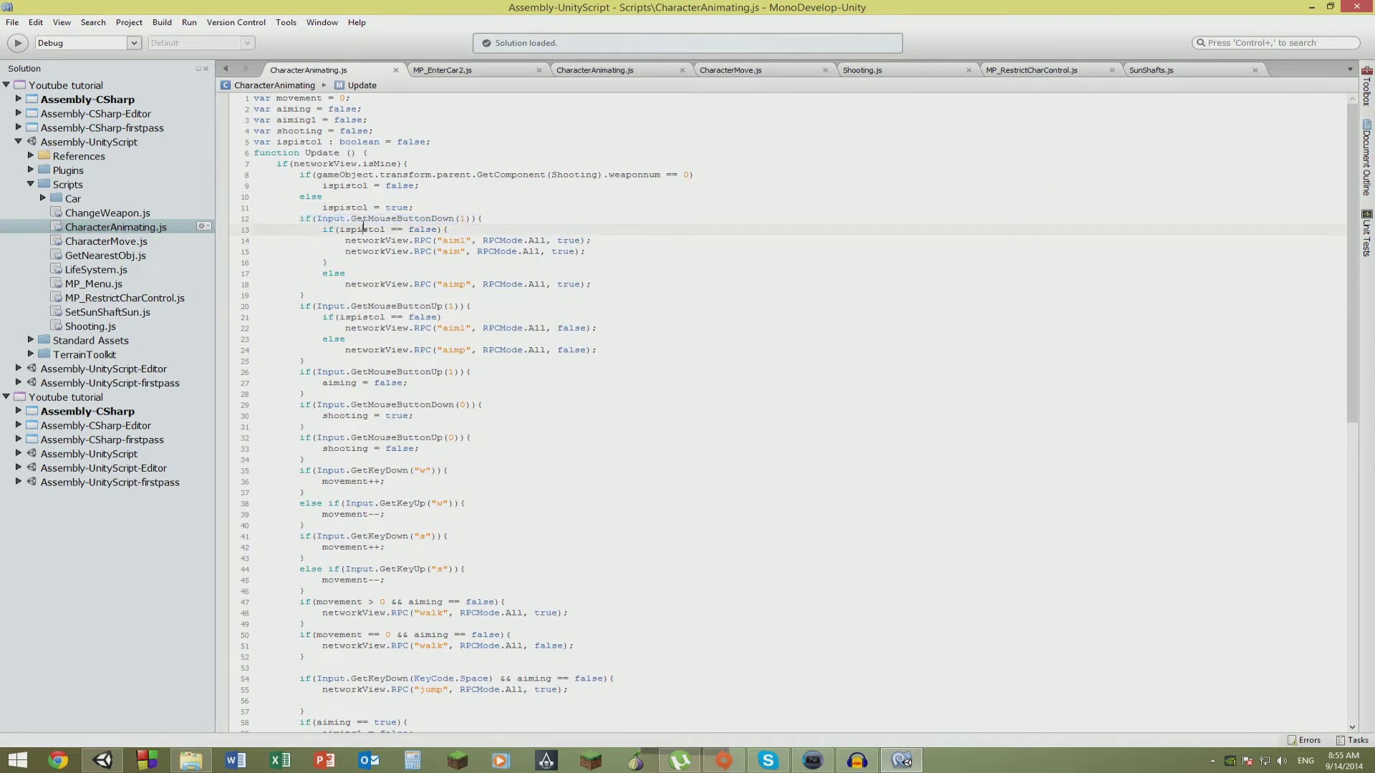
pyautogui.moveTo(347, 240); pyautogui.dragTo(582, 241)
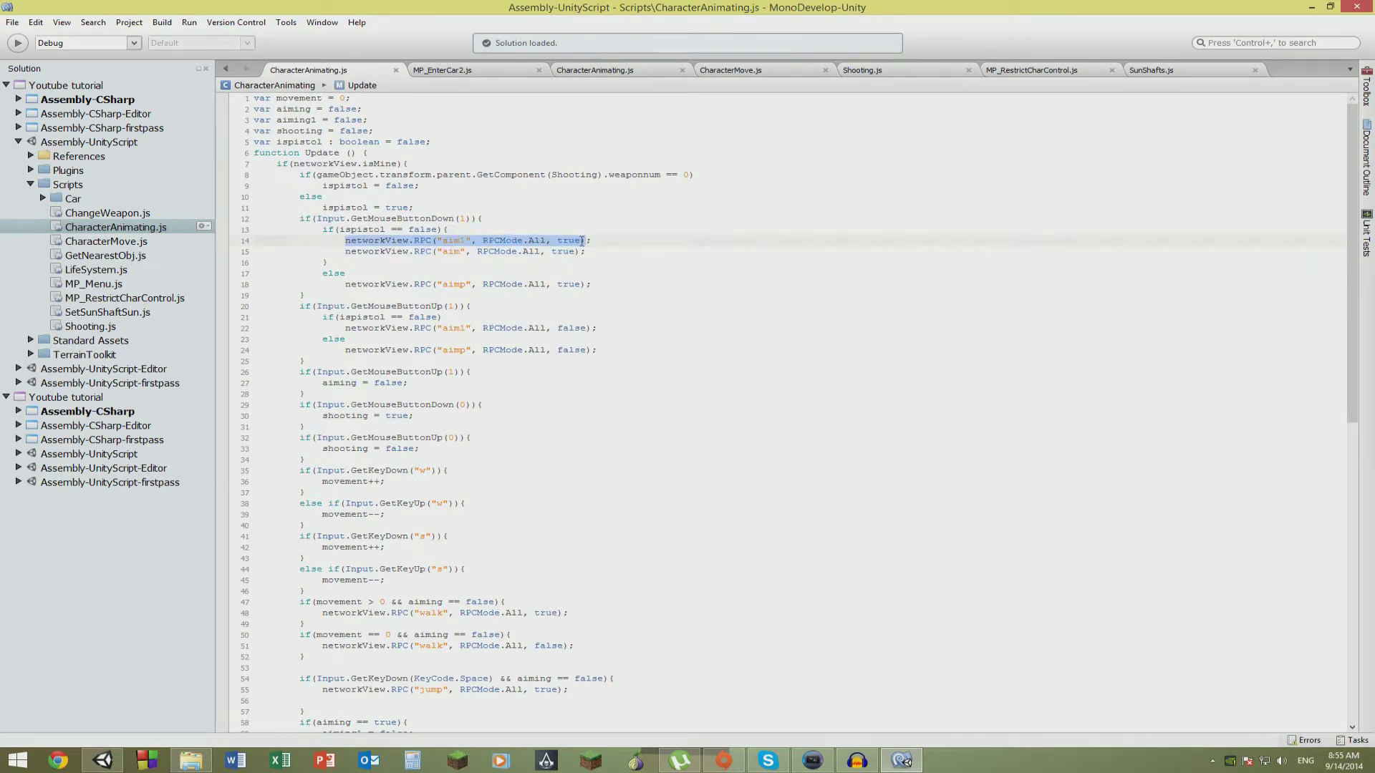
# Examine the "aim" RPC call and the else branch's "aimp" RPC call in the GetMouseButtonDown(1) block.
pyautogui.click(573, 251)
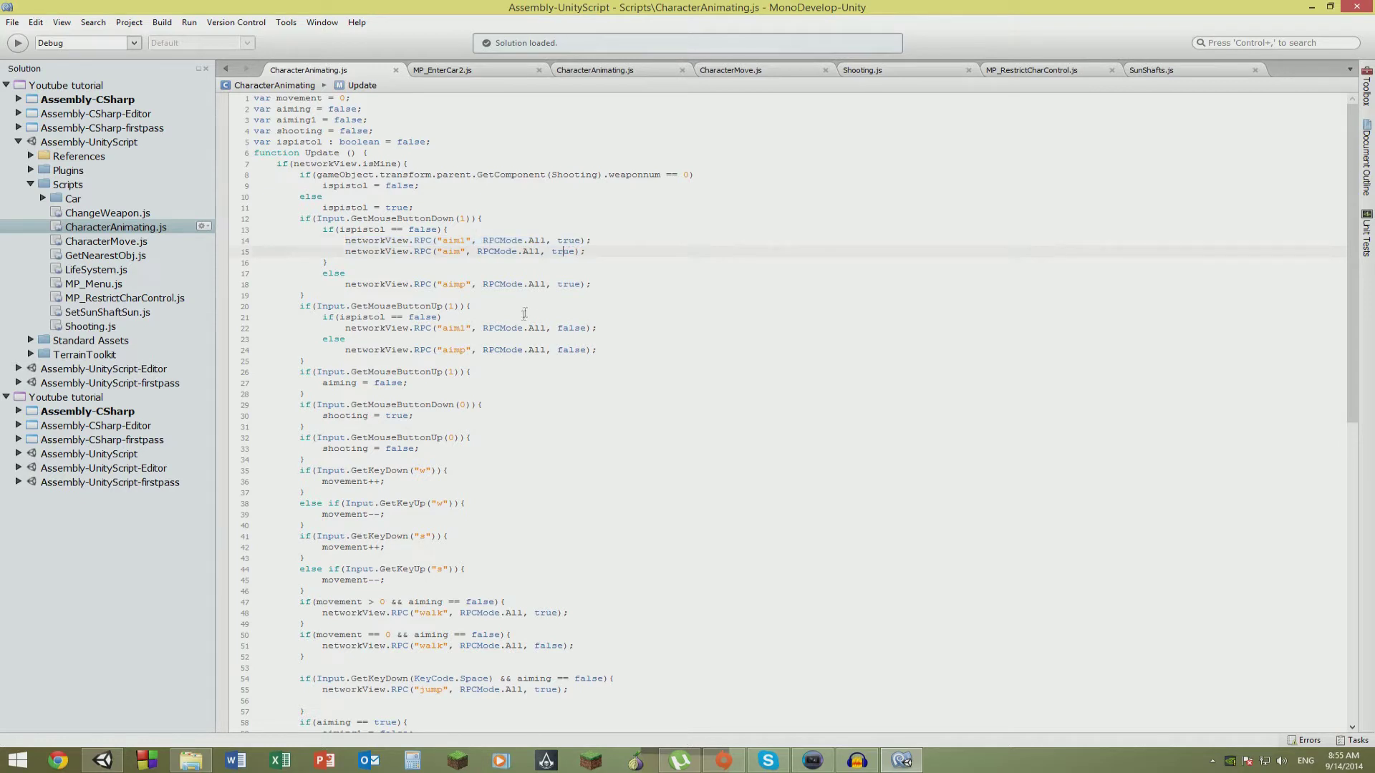
pyautogui.moveTo(350, 284); pyautogui.dragTo(569, 285)
pyautogui.click(541, 284)
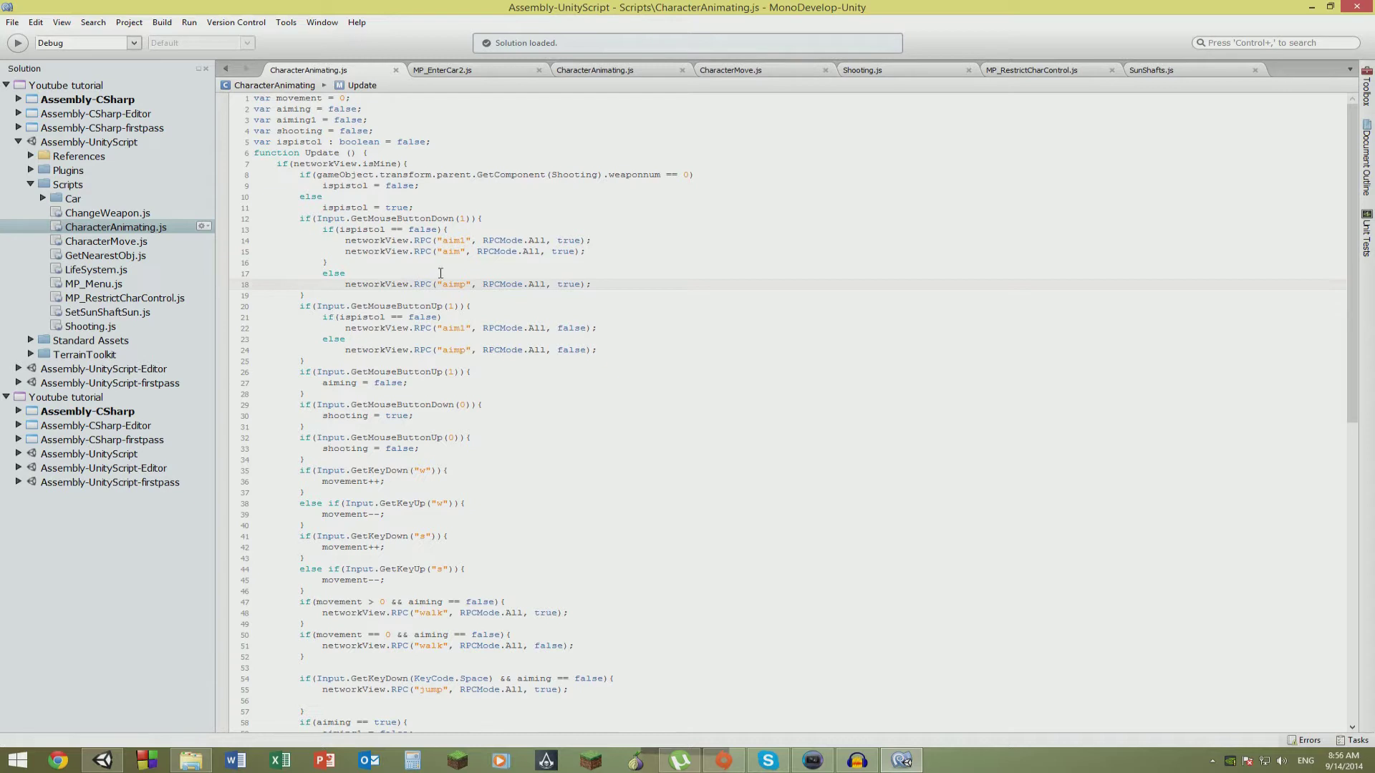
# Examine the GetMouseButtonUp(1) block that sets aiming to false.
pyautogui.scroll(-4, 440, 273)
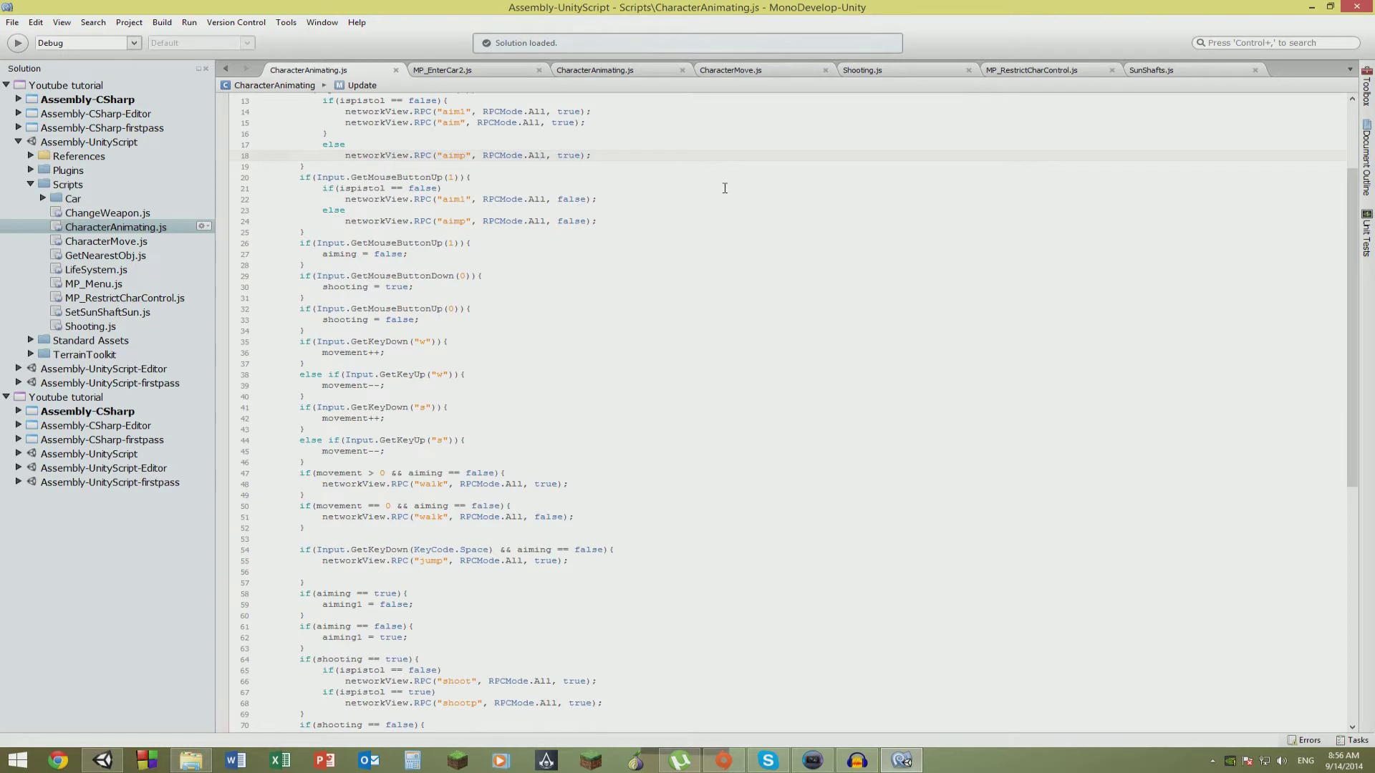
pyautogui.moveTo(300, 243)
pyautogui.mouseDown()
pyautogui.moveTo(466, 238)
pyautogui.moveTo(329, 230)
pyautogui.moveTo(312, 243)
pyautogui.mouseUp()
pyautogui.hotkey('shift', 'Down')
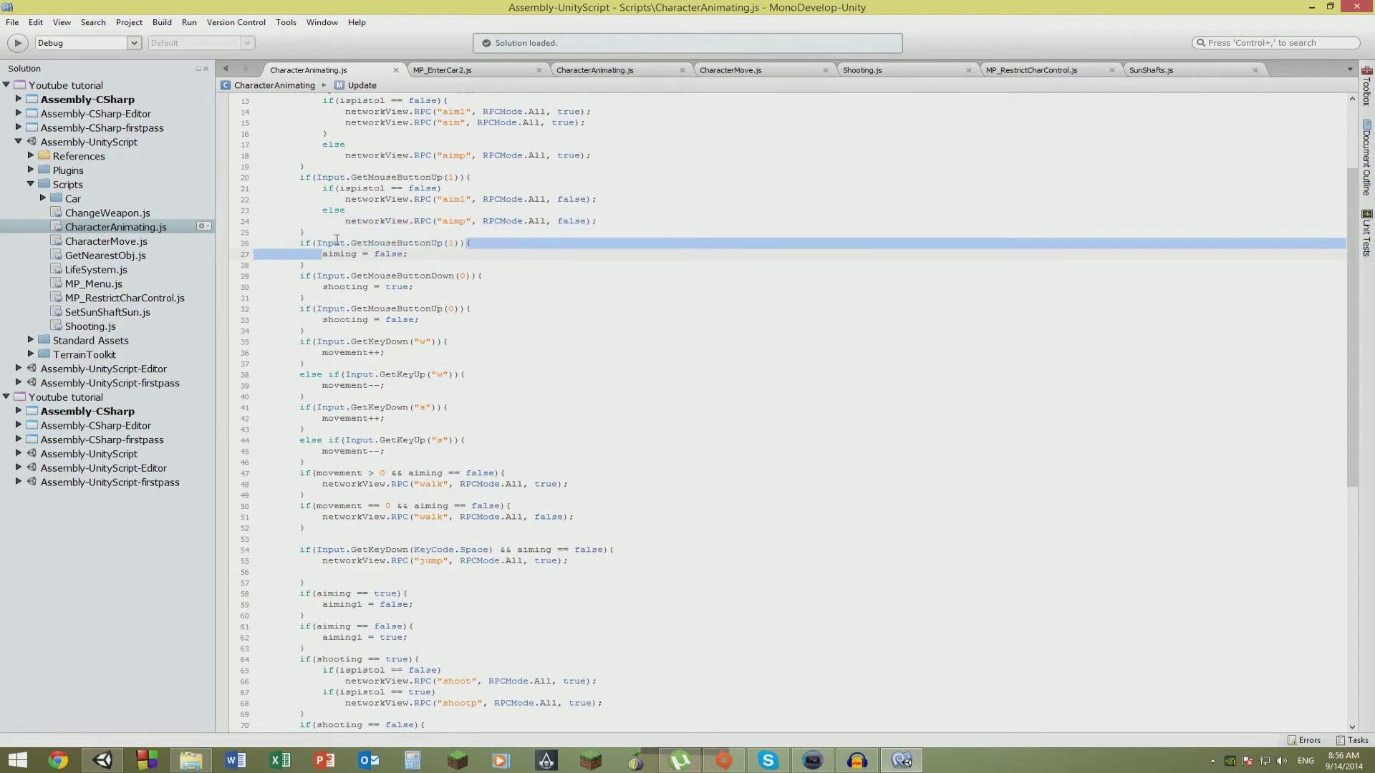
pyautogui.click(328, 242)
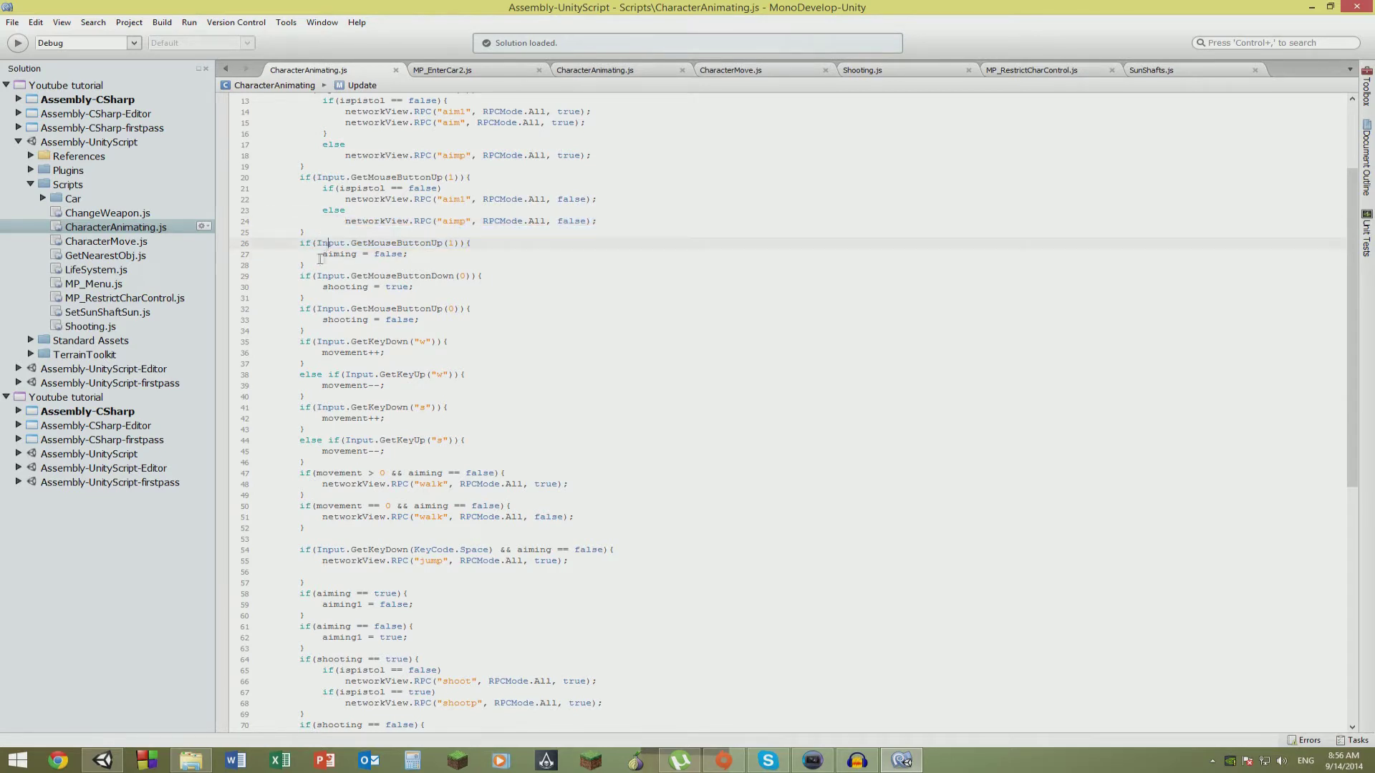
pyautogui.moveTo(322, 256); pyautogui.dragTo(353, 257)
pyautogui.click(386, 243)
pyautogui.scroll(4, 376, 516)
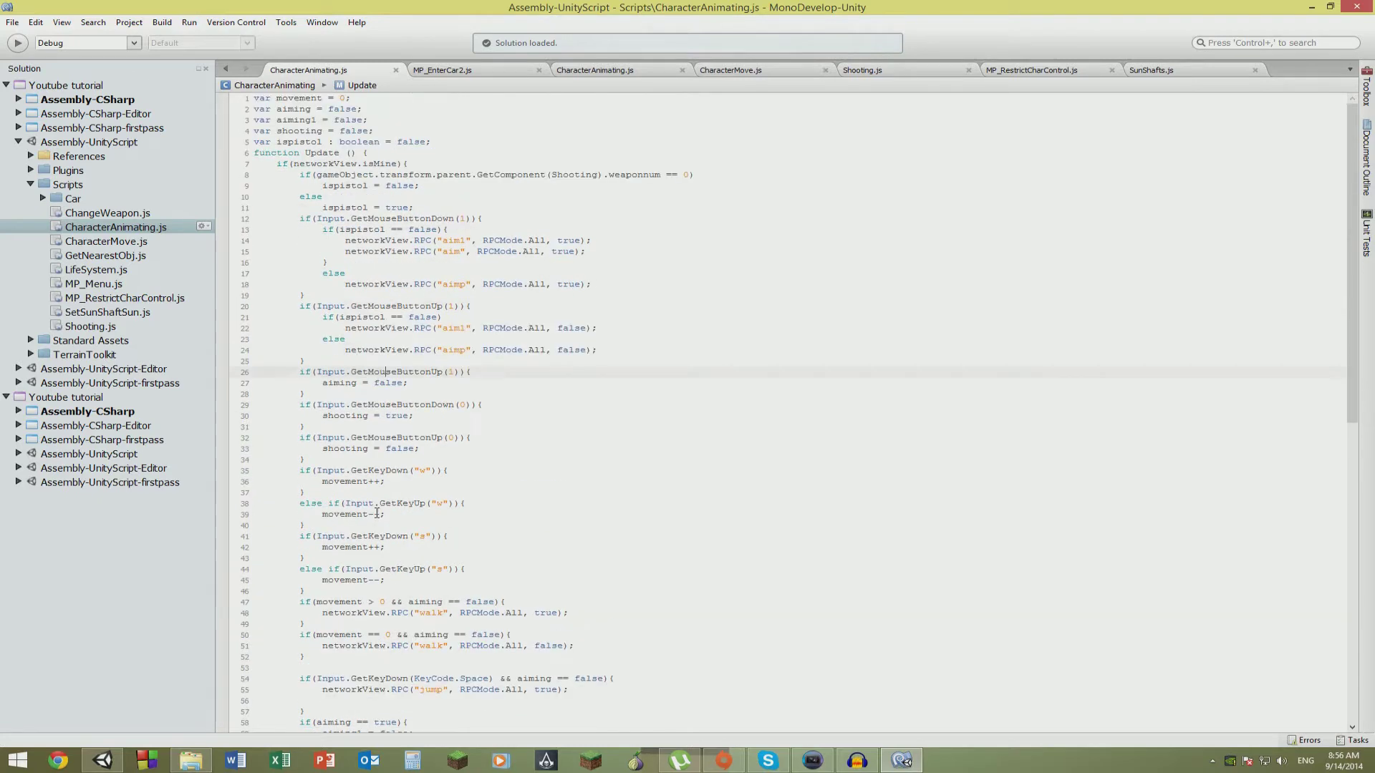
# Review the movement, walk and jump conditions and the "shoot" RPC call in the shooting == true block.
pyautogui.scroll(-4, 481, 236)
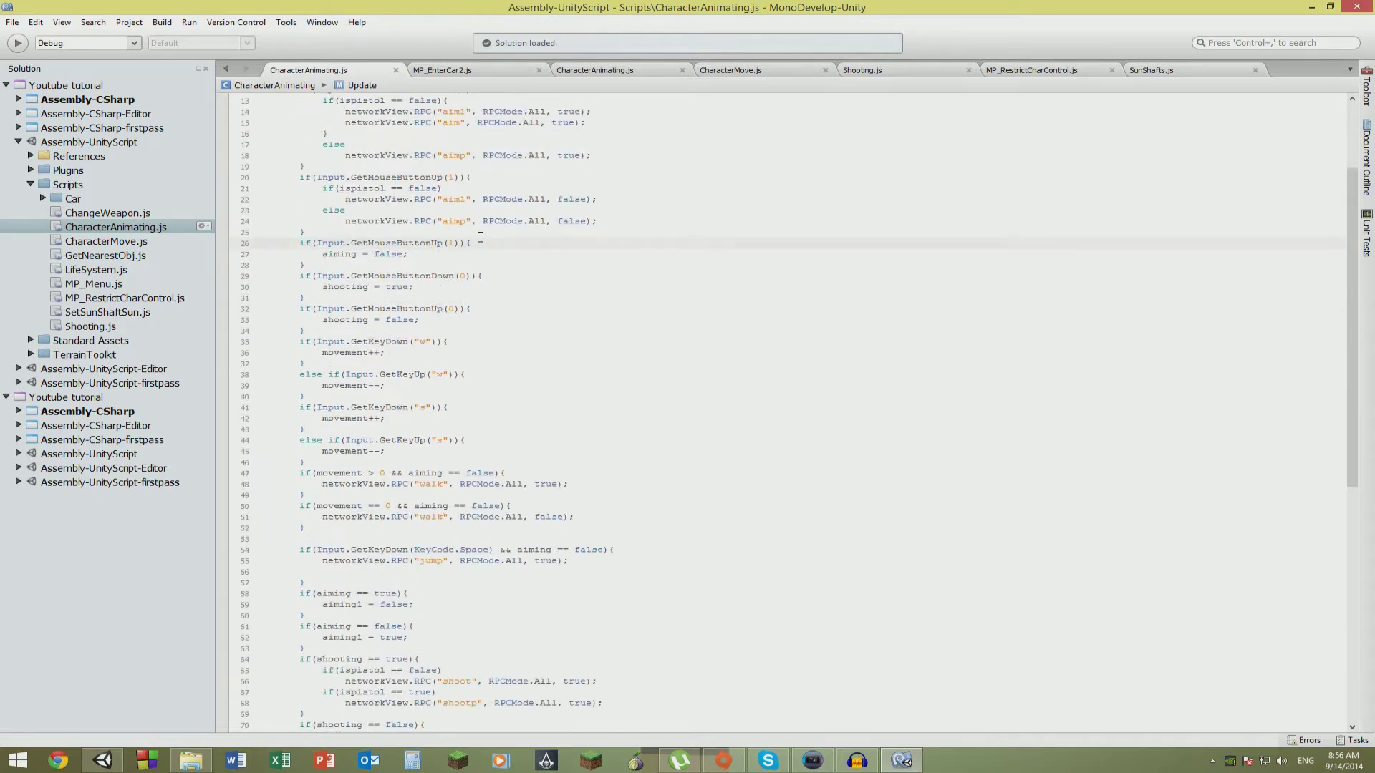
pyautogui.scroll(-2, 480, 237)
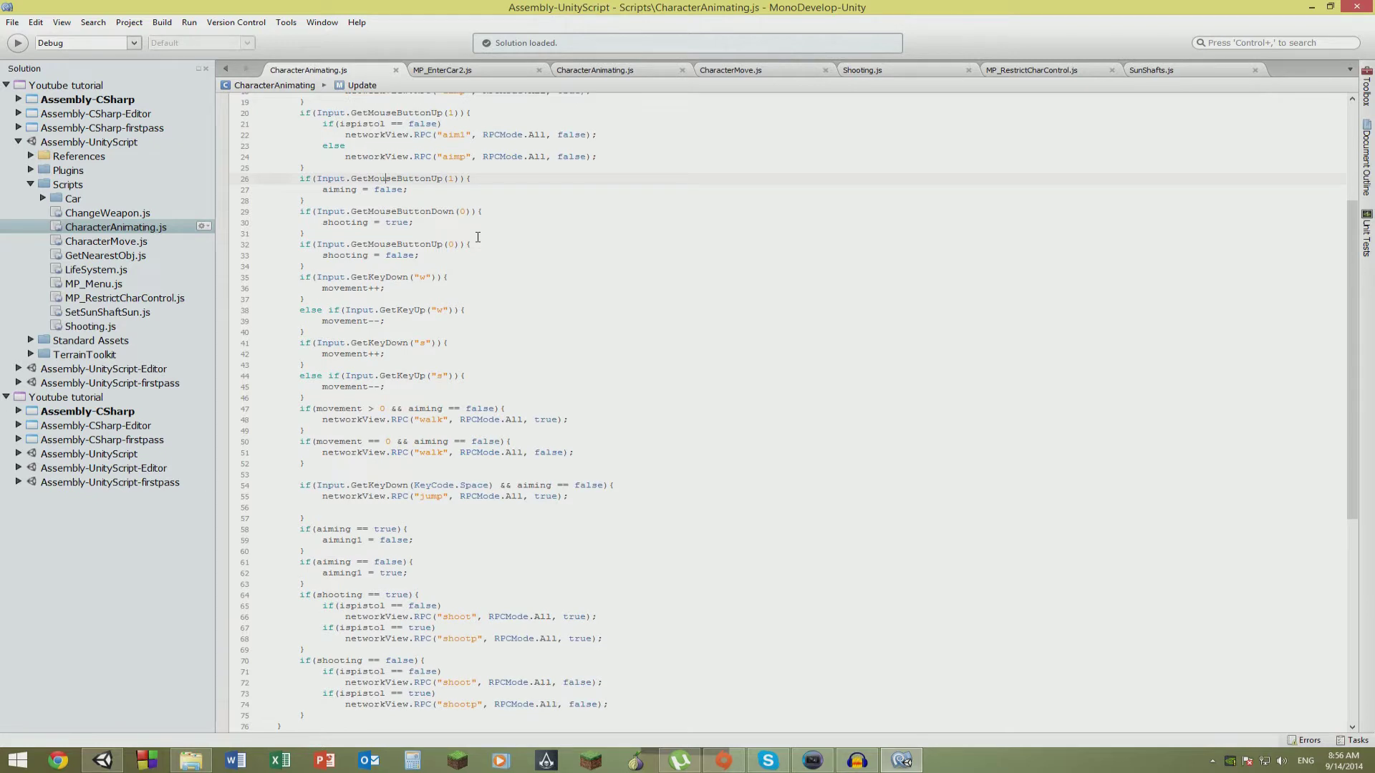
pyautogui.scroll(-2, 477, 237)
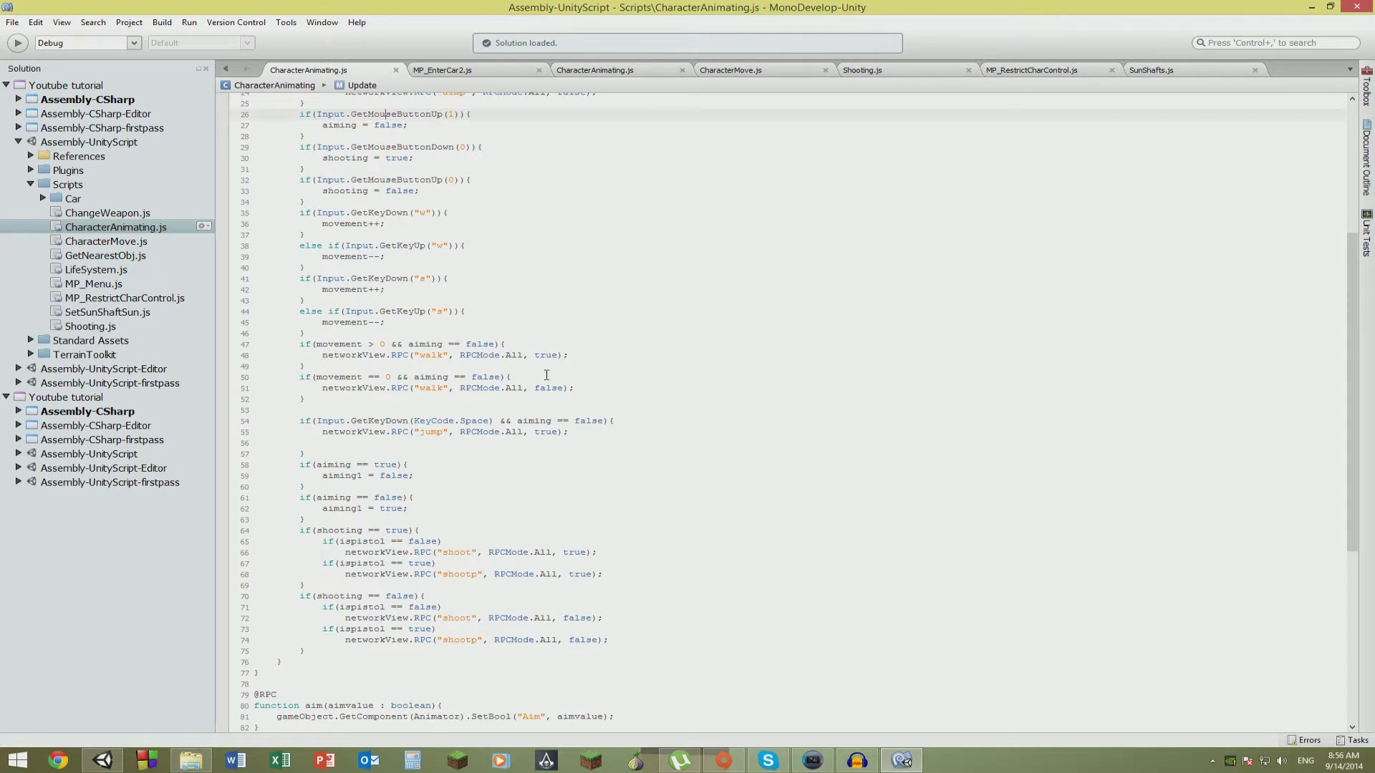
pyautogui.scroll(-8, 546, 374)
pyautogui.click(340, 294)
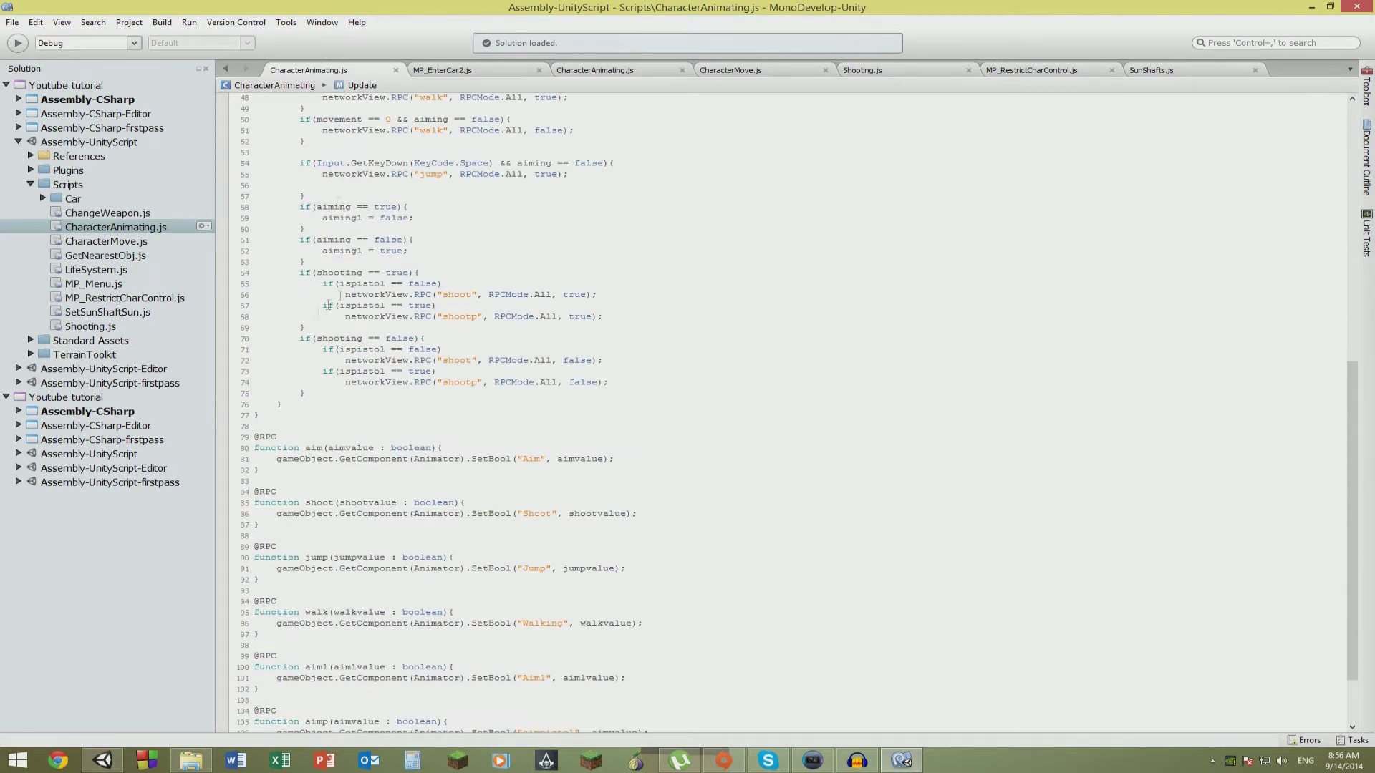
pyautogui.moveTo(350, 294); pyautogui.dragTo(585, 290)
pyautogui.click(564, 294)
pyautogui.click(570, 287)
pyautogui.scroll(-3, 500, 300)
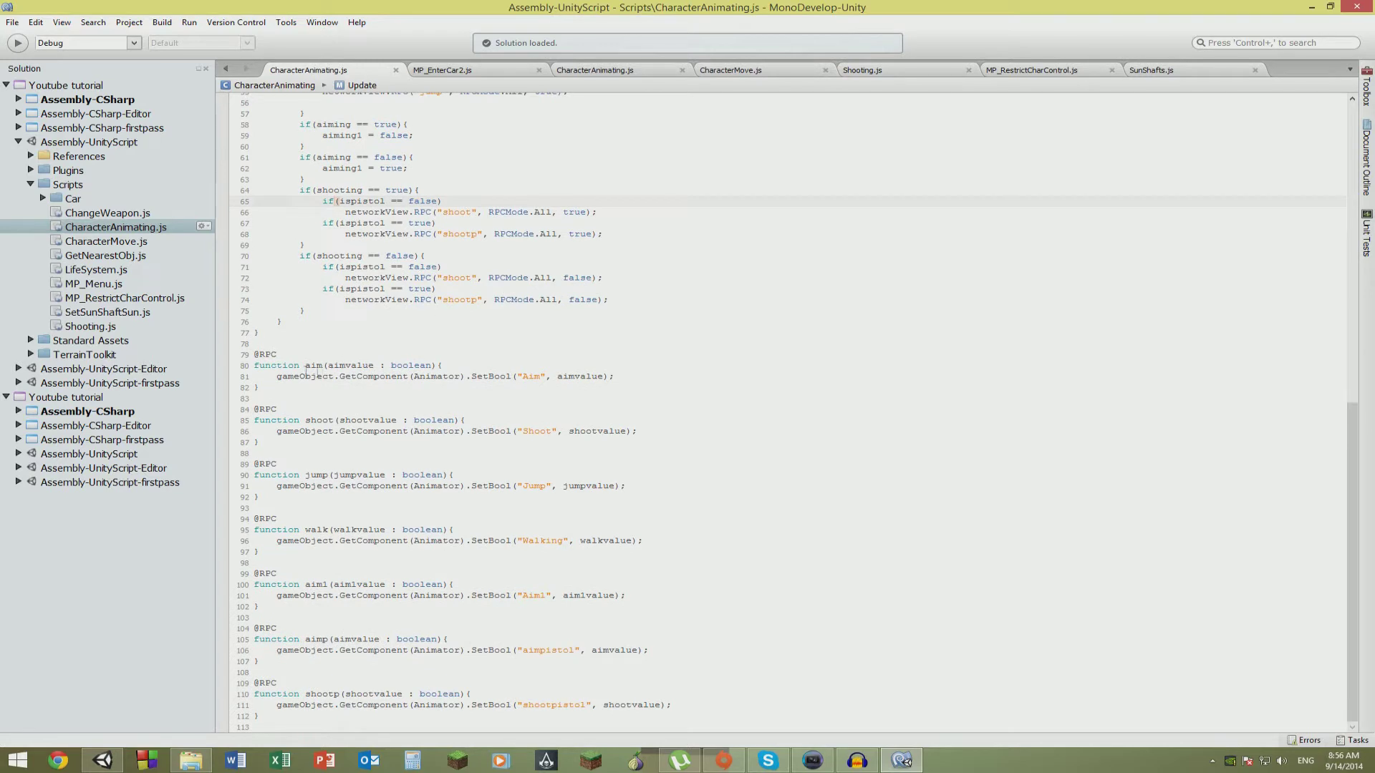
pyautogui.moveTo(262, 355); pyautogui.dragTo(290, 373)
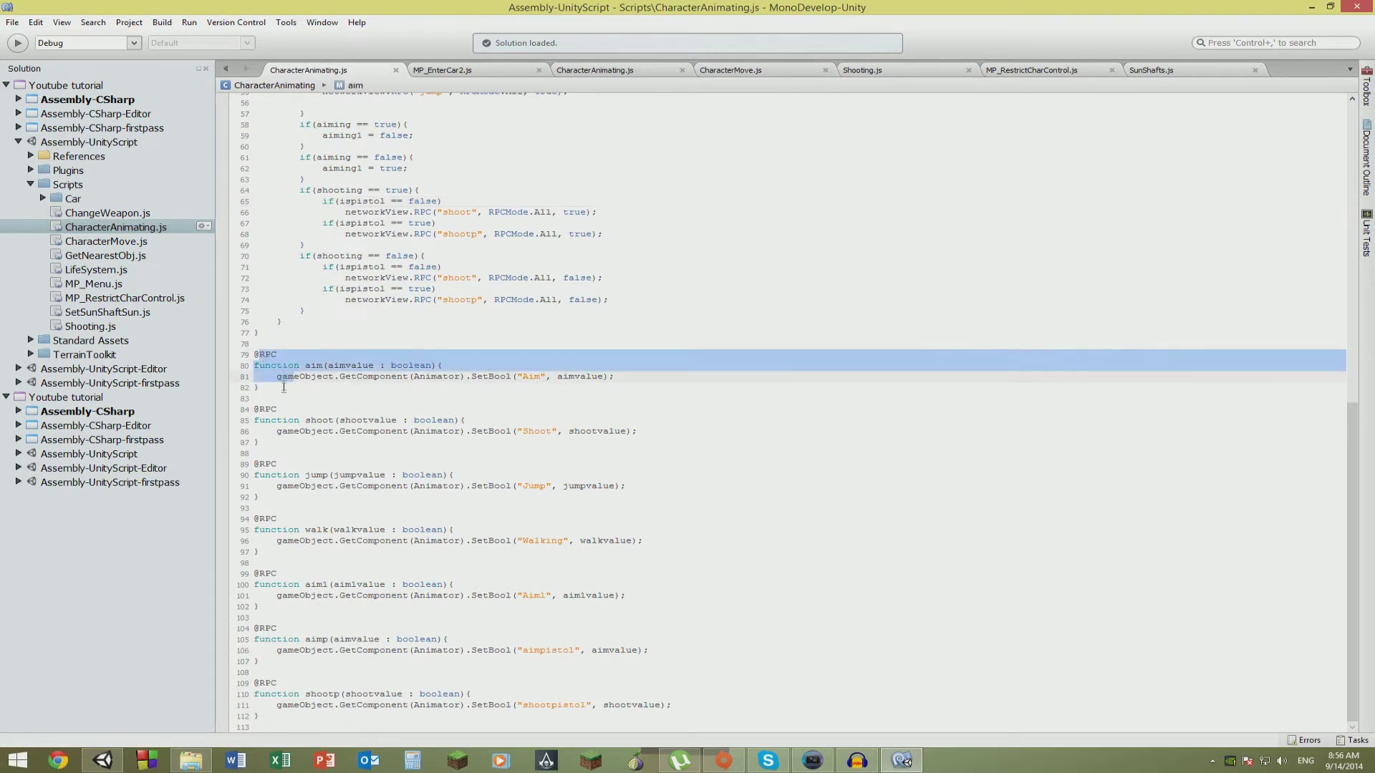
pyautogui.click(283, 387)
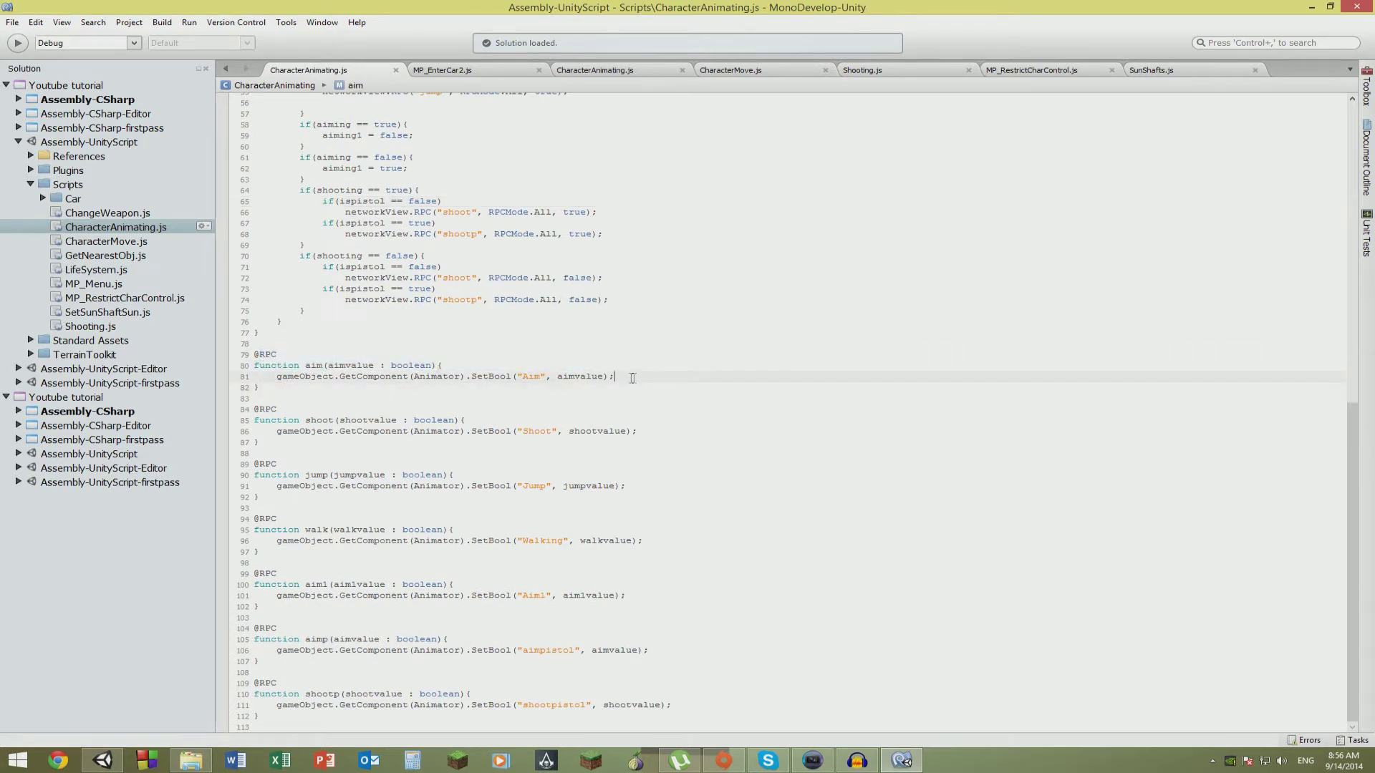
pyautogui.moveTo(614, 377); pyautogui.dragTo(349, 381)
pyautogui.click(275, 377)
# Examine the GetComponent(Animator).SetBool call in the aim function, including its "Aim" parameter and aimvalue argument.
pyautogui.click(553, 375)
pyautogui.moveTo(394, 380); pyautogui.dragTo(482, 378)
pyautogui.click(481, 377)
pyautogui.doubleClick(470, 376)
pyautogui.moveTo(471, 375); pyautogui.dragTo(503, 369)
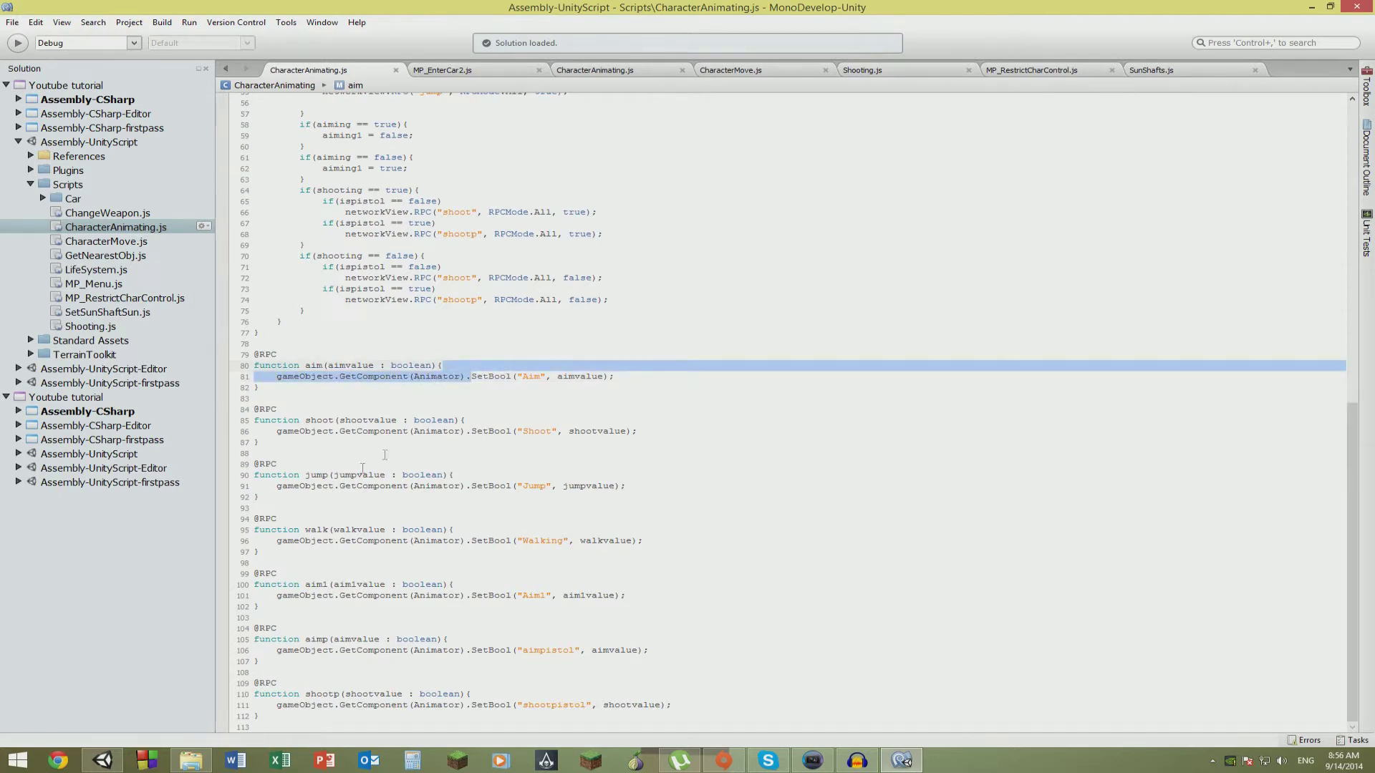
pyautogui.click(531, 376)
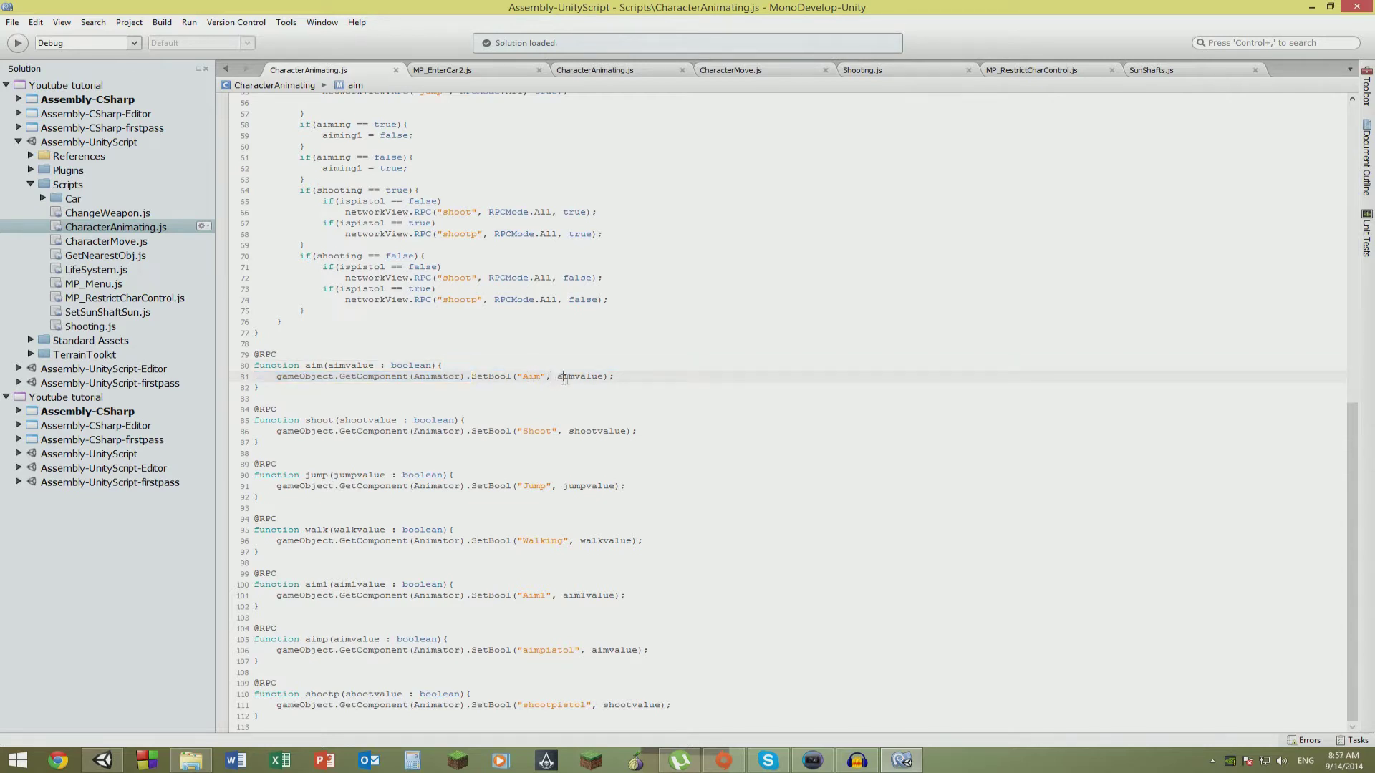
pyautogui.moveTo(564, 380); pyautogui.dragTo(592, 380)
pyautogui.click(592, 379)
# Switch to Unity and enlarge the Animator view so the hands layer's state graph and parameters are in view.
pyautogui.click(103, 761)
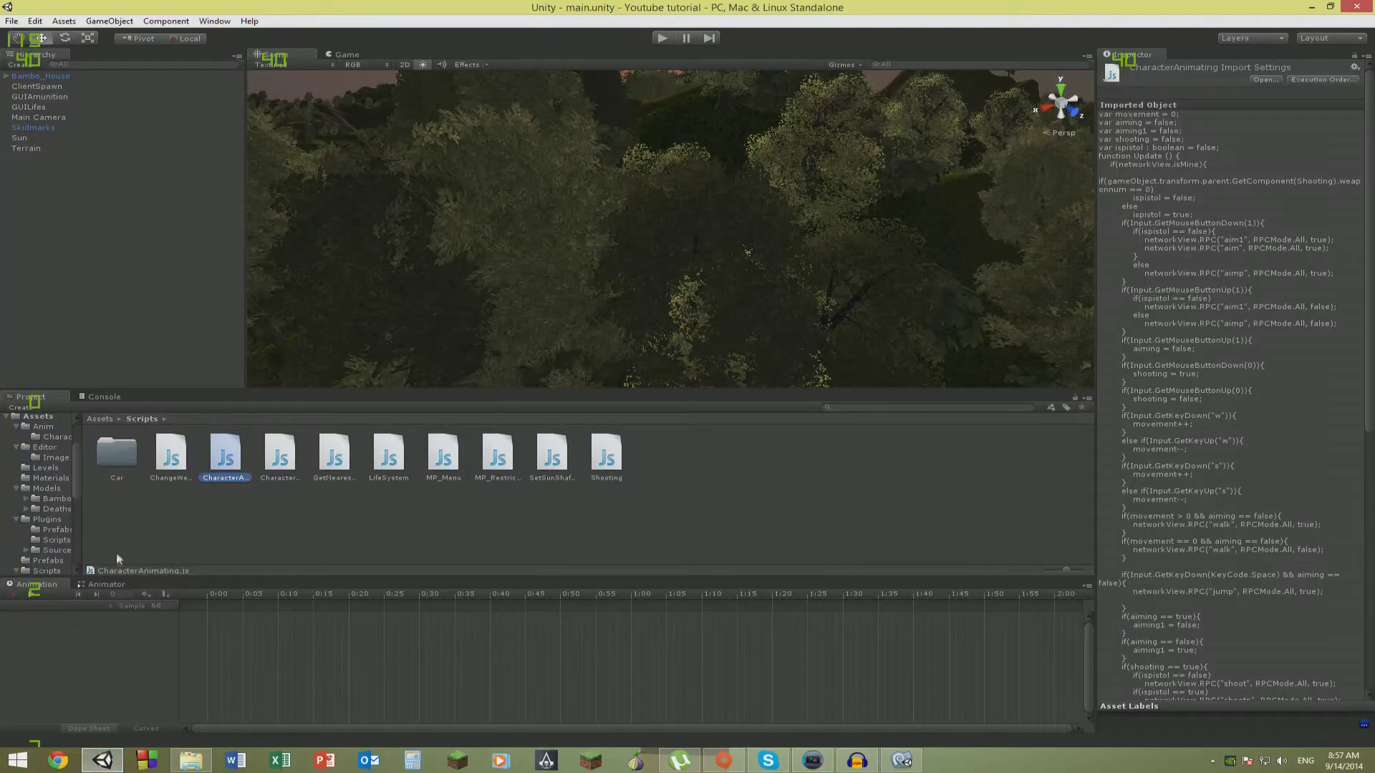
pyautogui.click(103, 584)
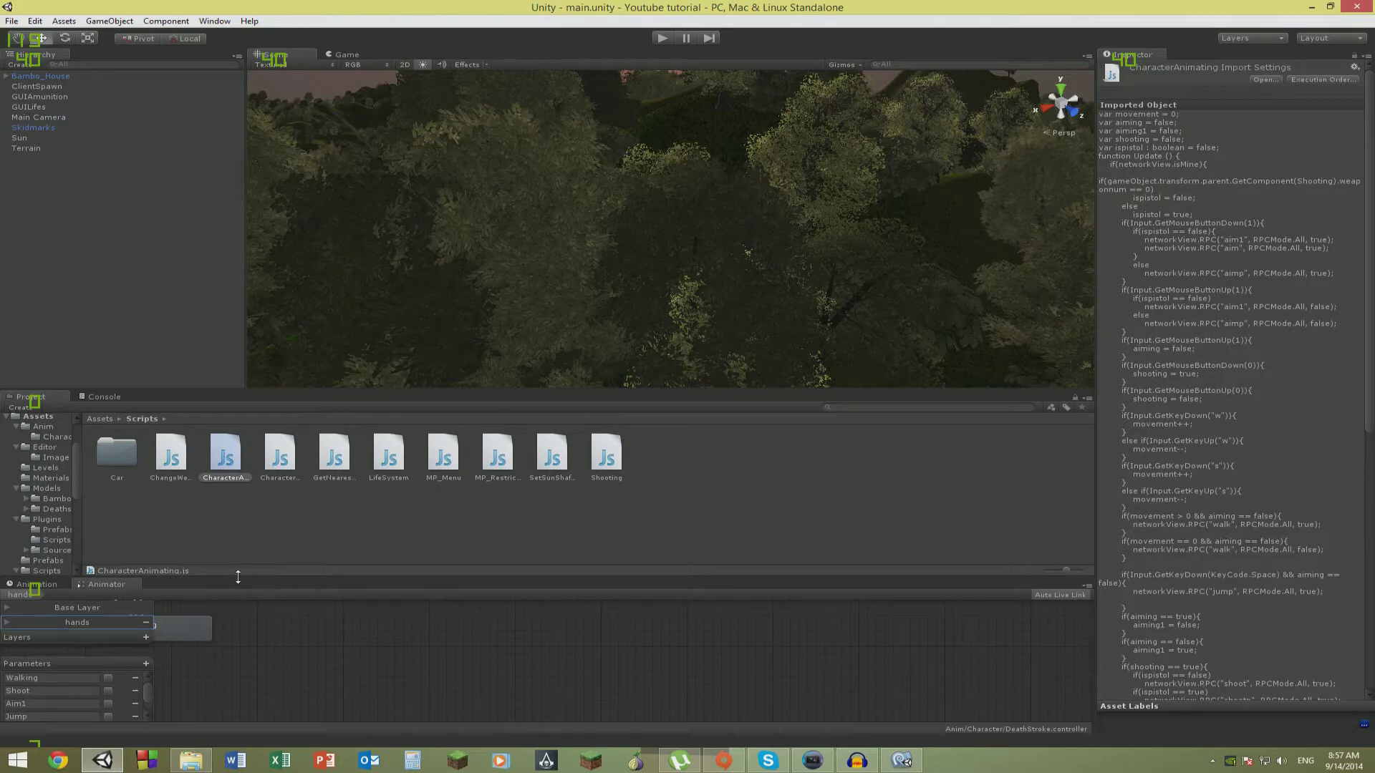
pyautogui.moveTo(253, 397); pyautogui.dragTo(253, 214)
pyautogui.scroll(3, 368, 506)
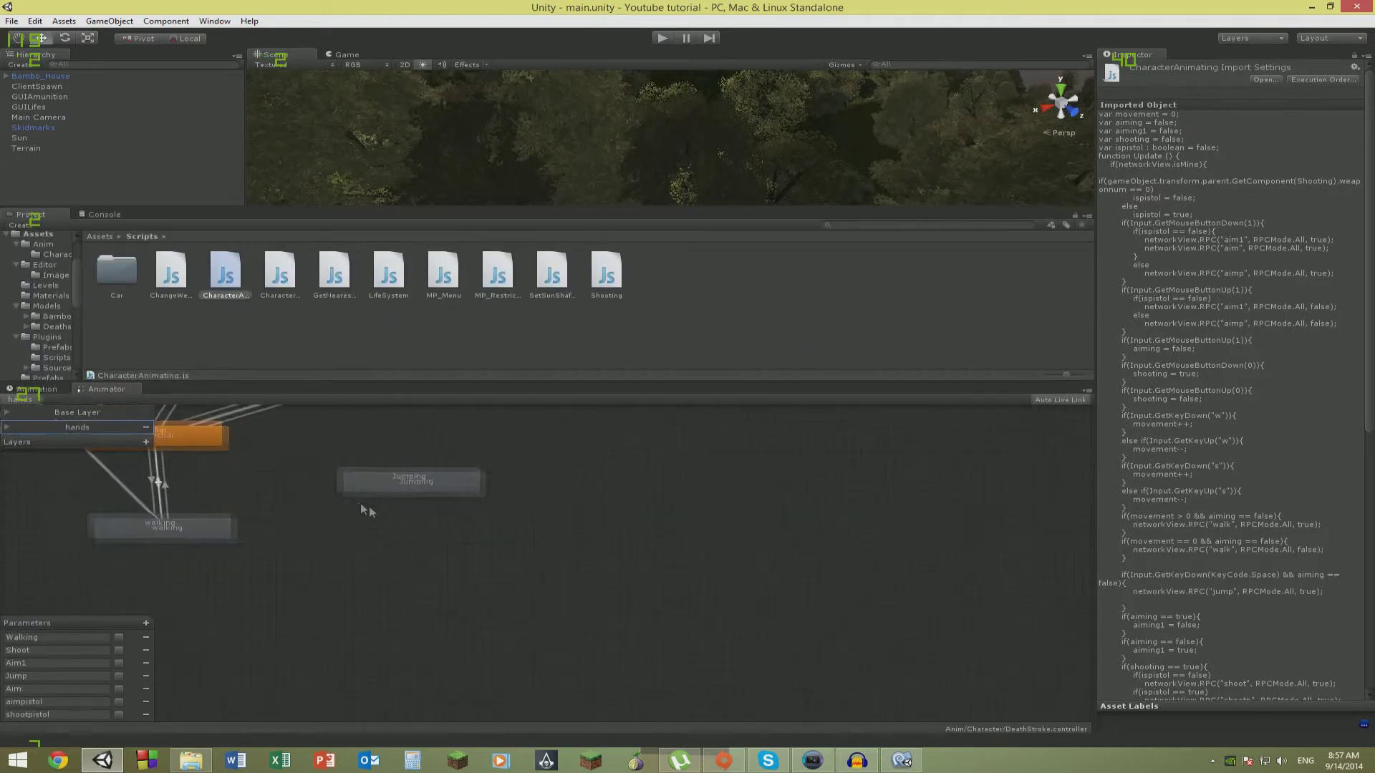
pyautogui.moveTo(559, 610); pyautogui.dragTo(800, 626, button='middle')
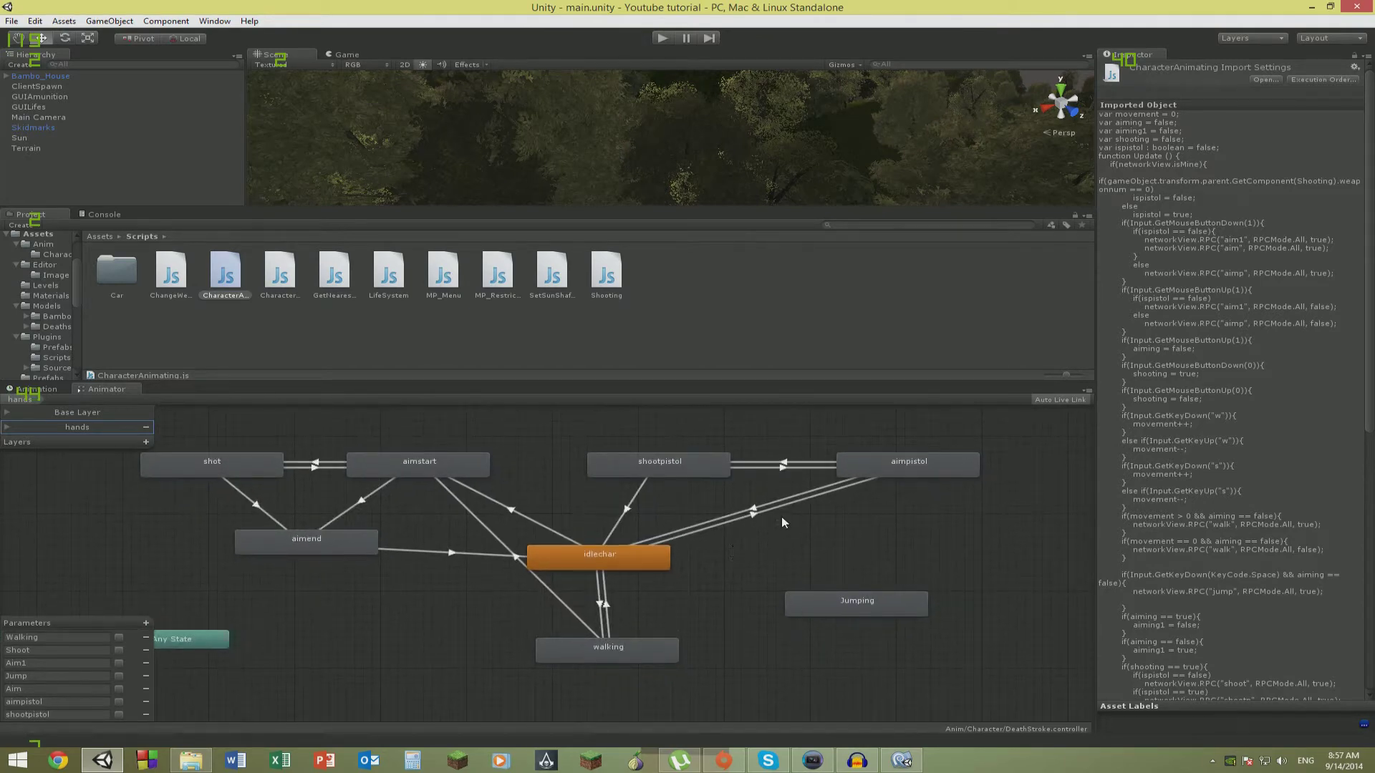
pyautogui.moveTo(784, 523)
pyautogui.mouseDown(button='middle')
pyautogui.moveTo(757, 539)
pyautogui.moveTo(745, 598)
pyautogui.moveTo(782, 539)
pyautogui.moveTo(771, 537)
pyautogui.mouseUp(button='middle')
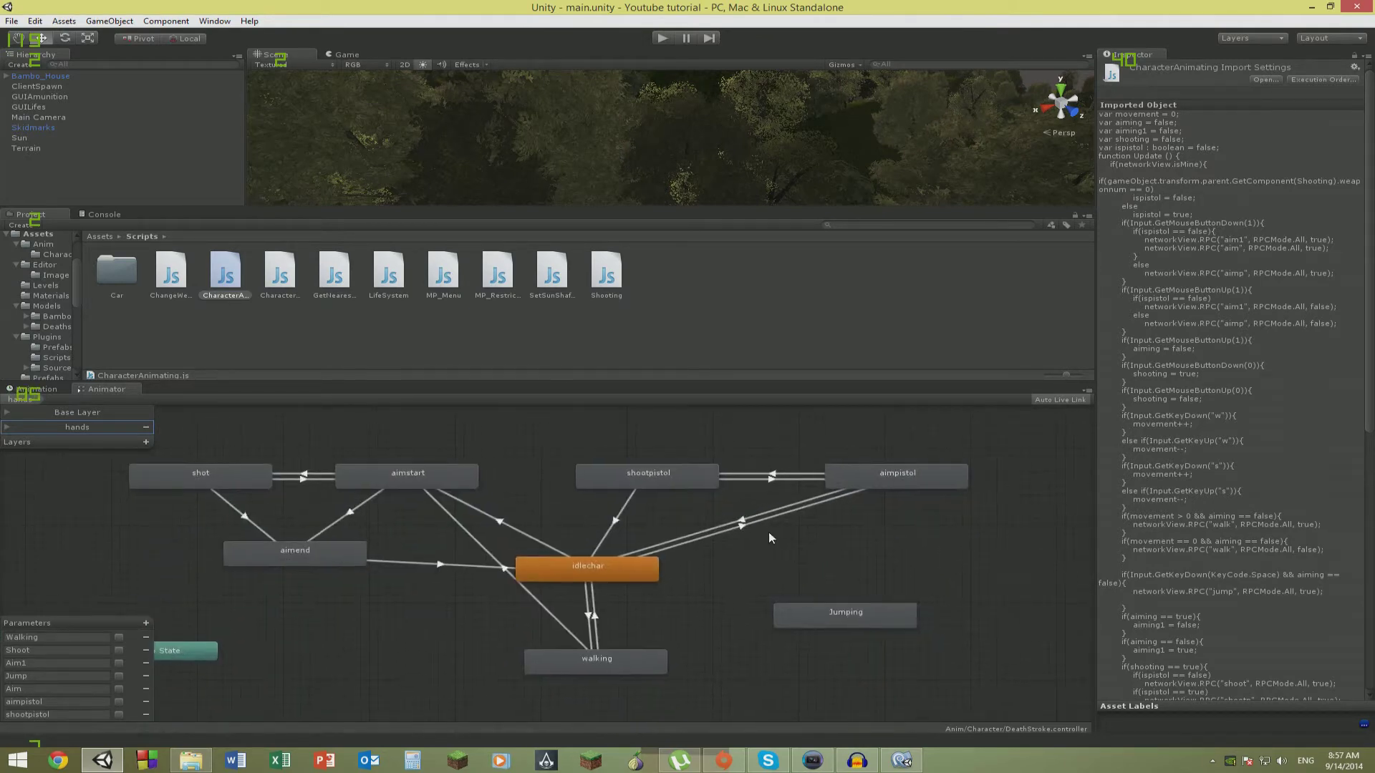
# Make a transition from the walking state to the Jumping state in the hands layer.
pyautogui.click(658, 666)
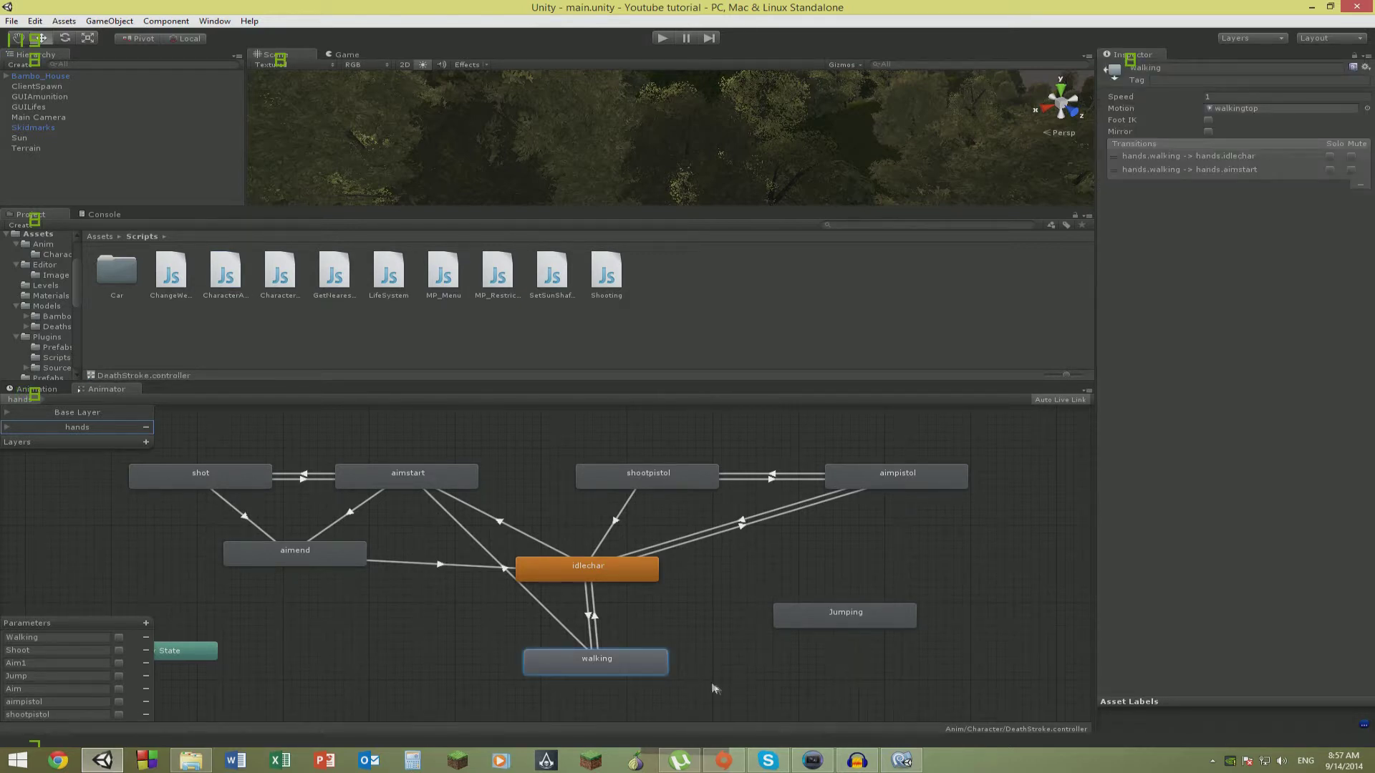
pyautogui.rightClick(651, 657)
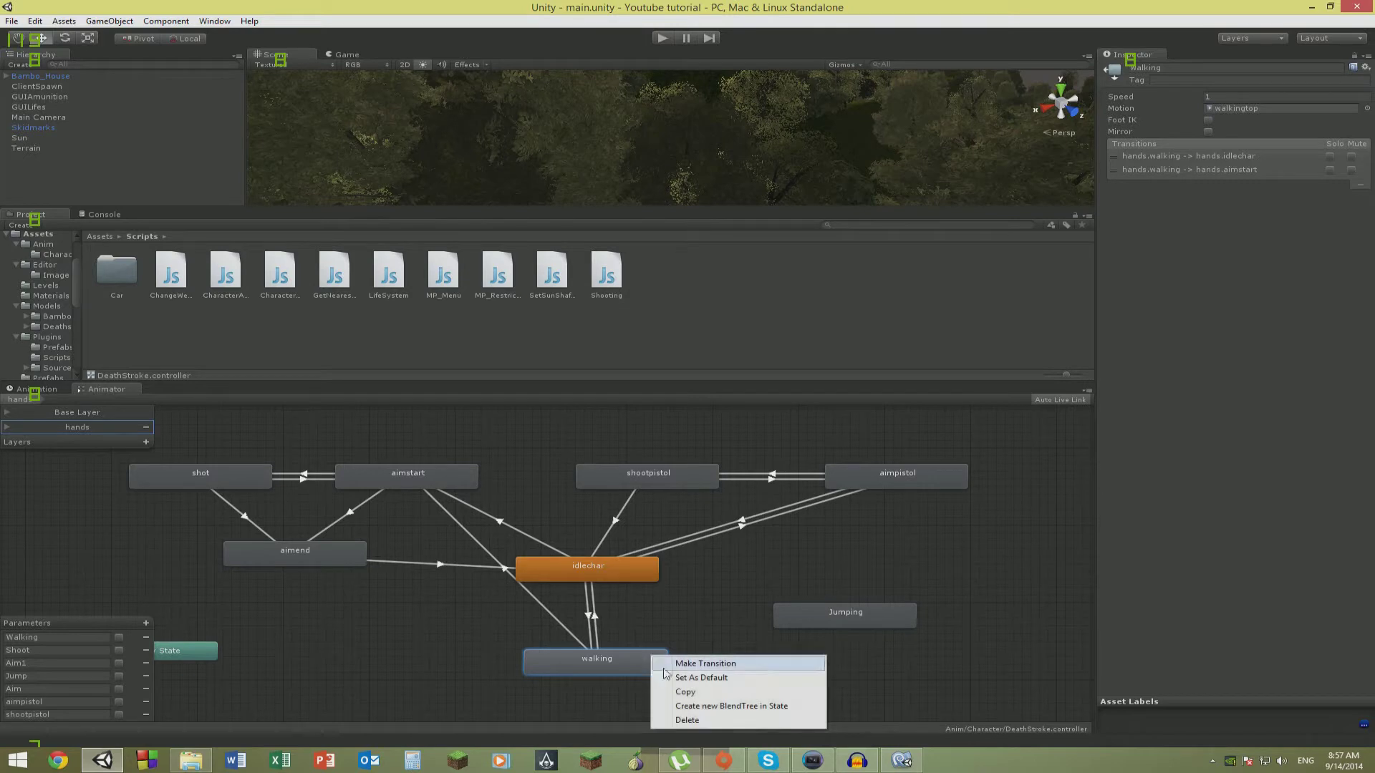
pyautogui.click(683, 664)
pyautogui.click(825, 620)
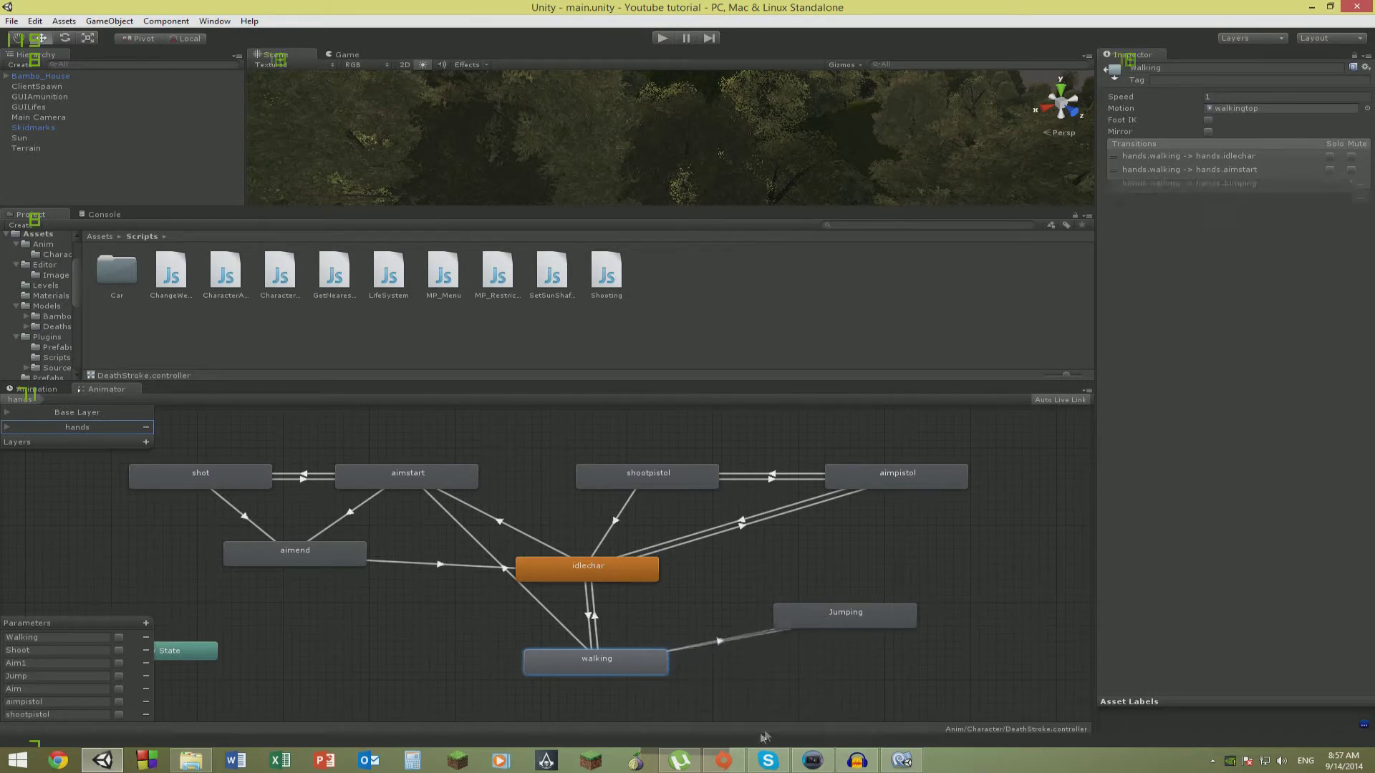
pyautogui.click(783, 614)
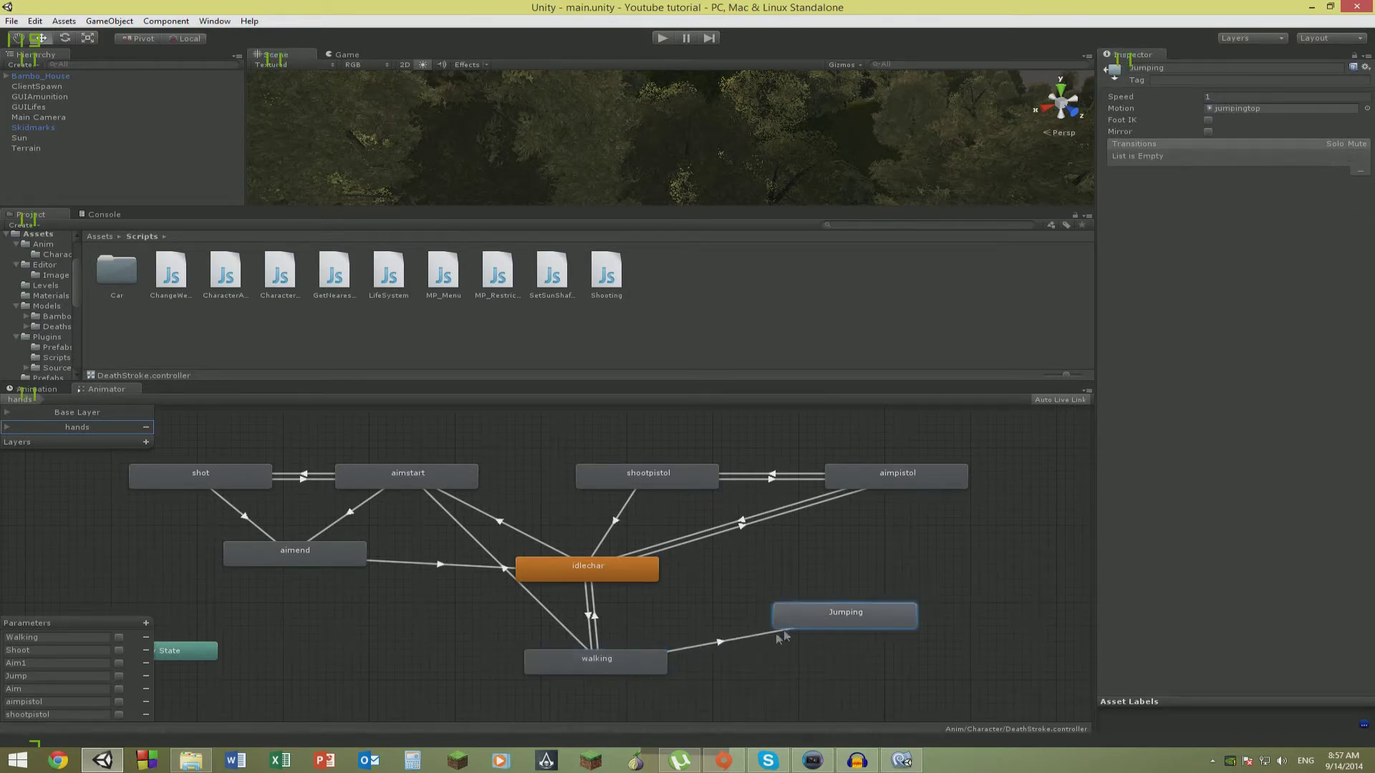
pyautogui.click(586, 660)
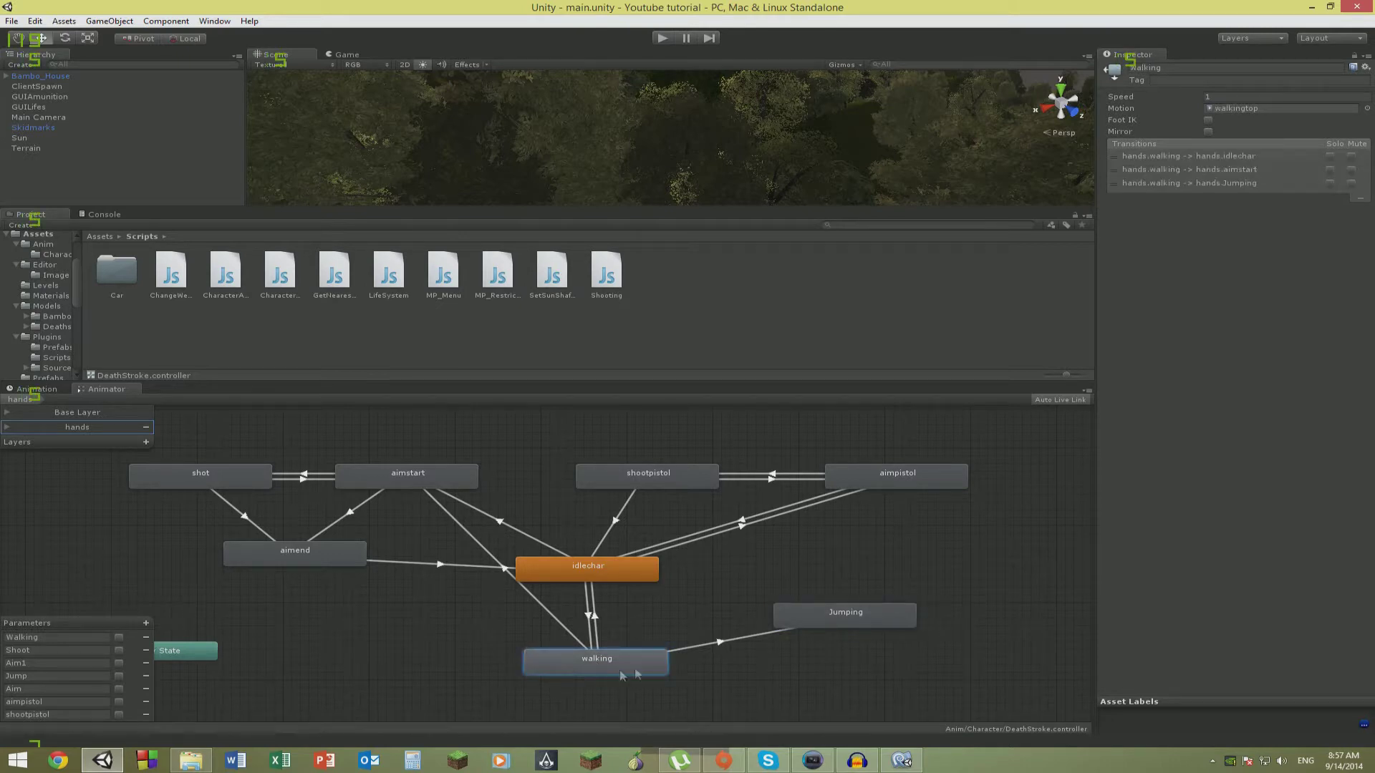
# Delete the transition from walking to Jumping in the hands layer.
pyautogui.click(720, 642)
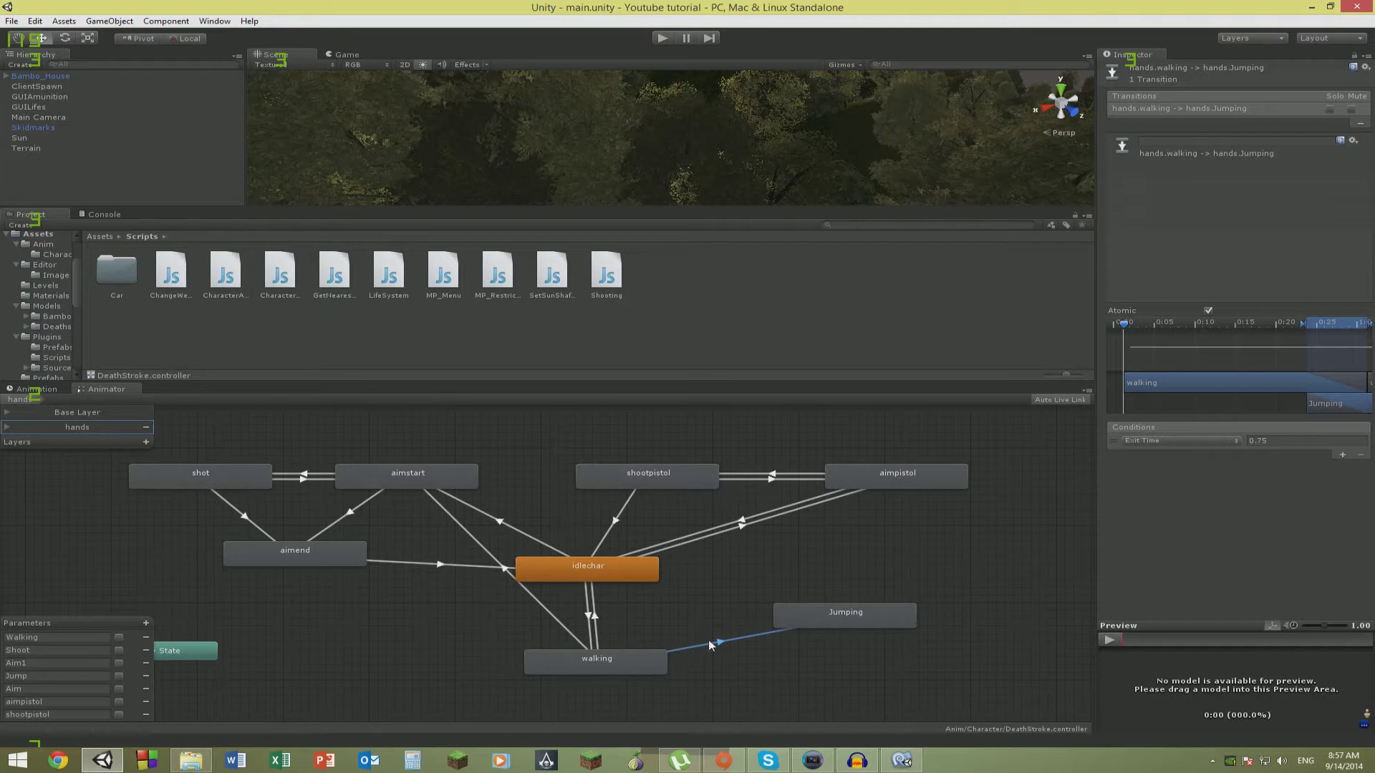
pyautogui.press('Delete')
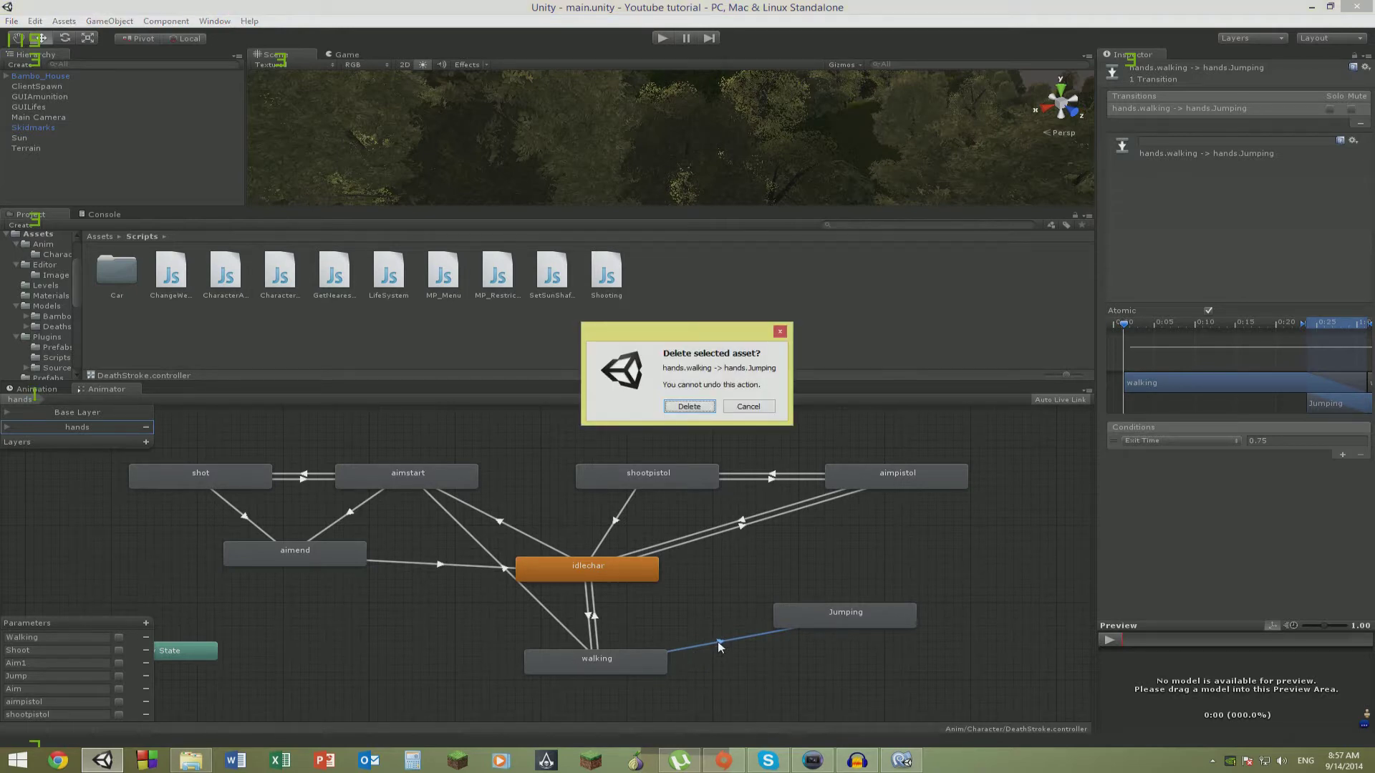
pyautogui.press('Escape')
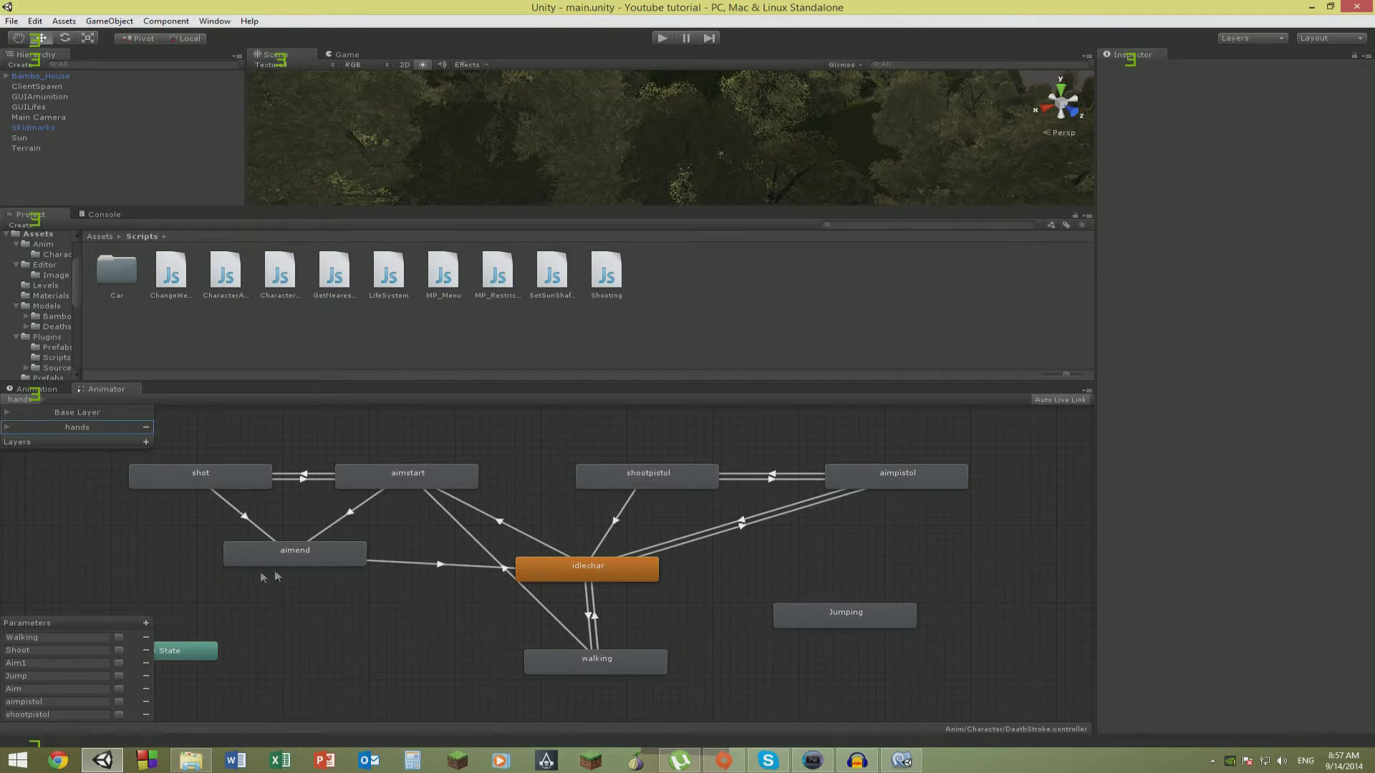
# Compare the state graph of the Base Layer with that of the hands layer.
pyautogui.click(90, 414)
pyautogui.moveTo(499, 557); pyautogui.dragTo(527, 555, button='middle')
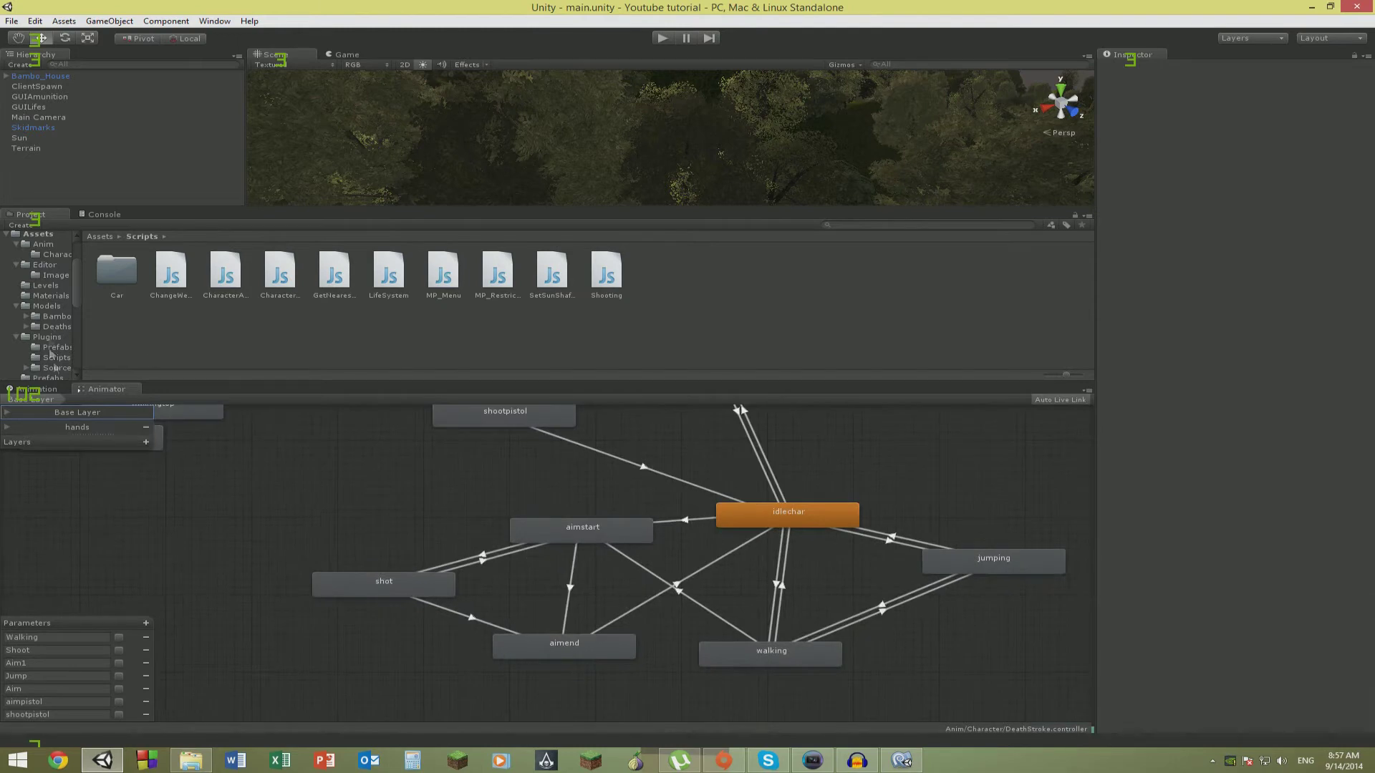
pyautogui.click(79, 427)
pyautogui.moveTo(563, 606)
pyautogui.mouseDown(button='middle')
pyautogui.moveTo(569, 628)
pyautogui.moveTo(565, 589)
pyautogui.mouseUp(button='middle')
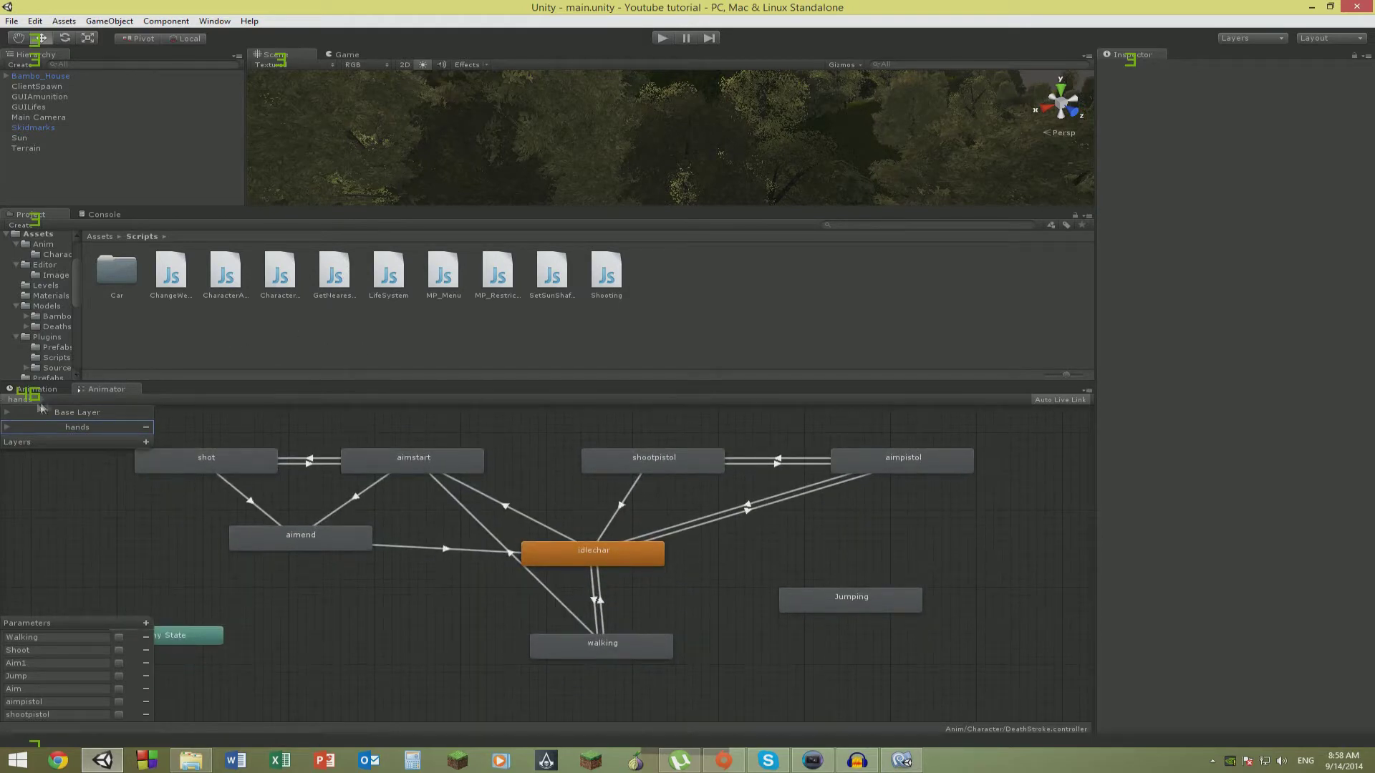
# Examine the Base Layer's state graph, from the aimpistol and idlechartop states down to walking and jumping.
pyautogui.click(72, 417)
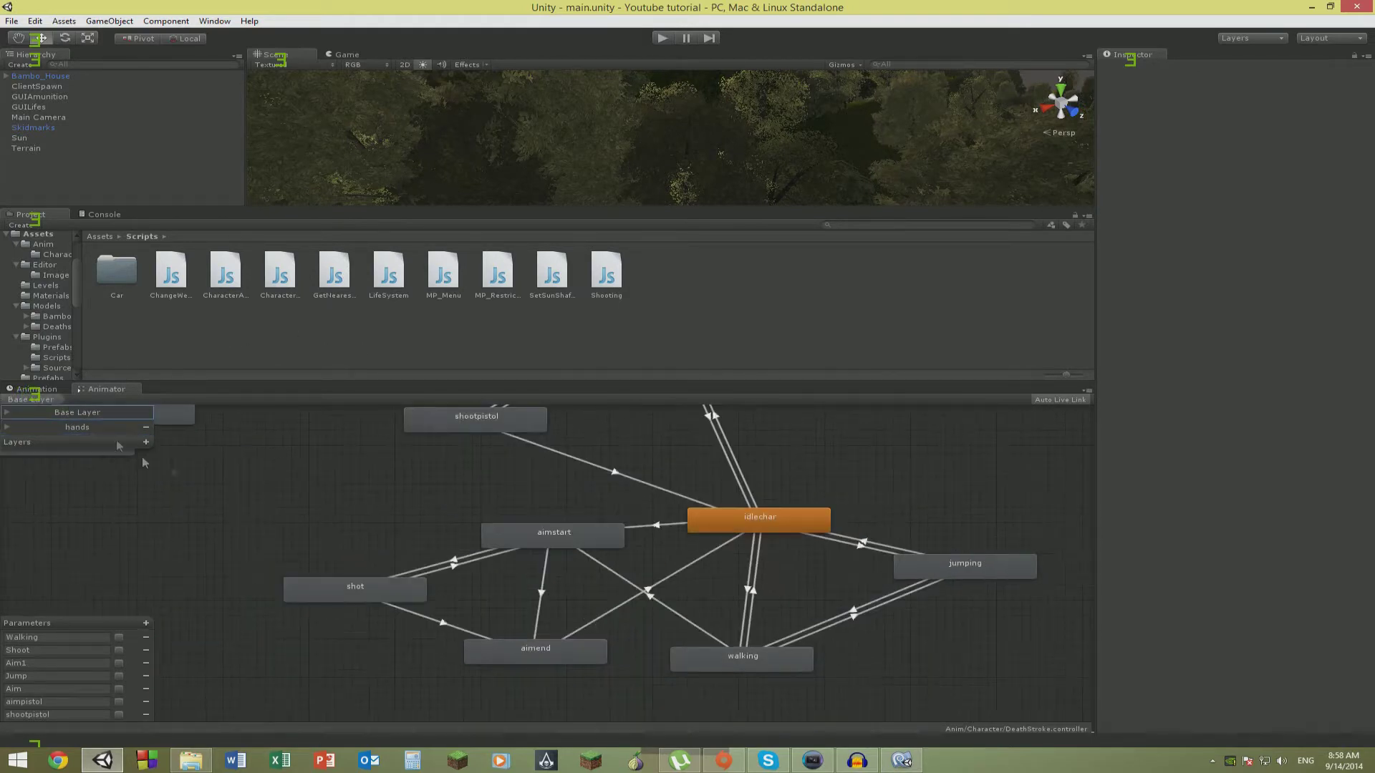
pyautogui.moveTo(607, 574); pyautogui.dragTo(610, 517, button='middle')
pyautogui.scroll(7, 614, 514)
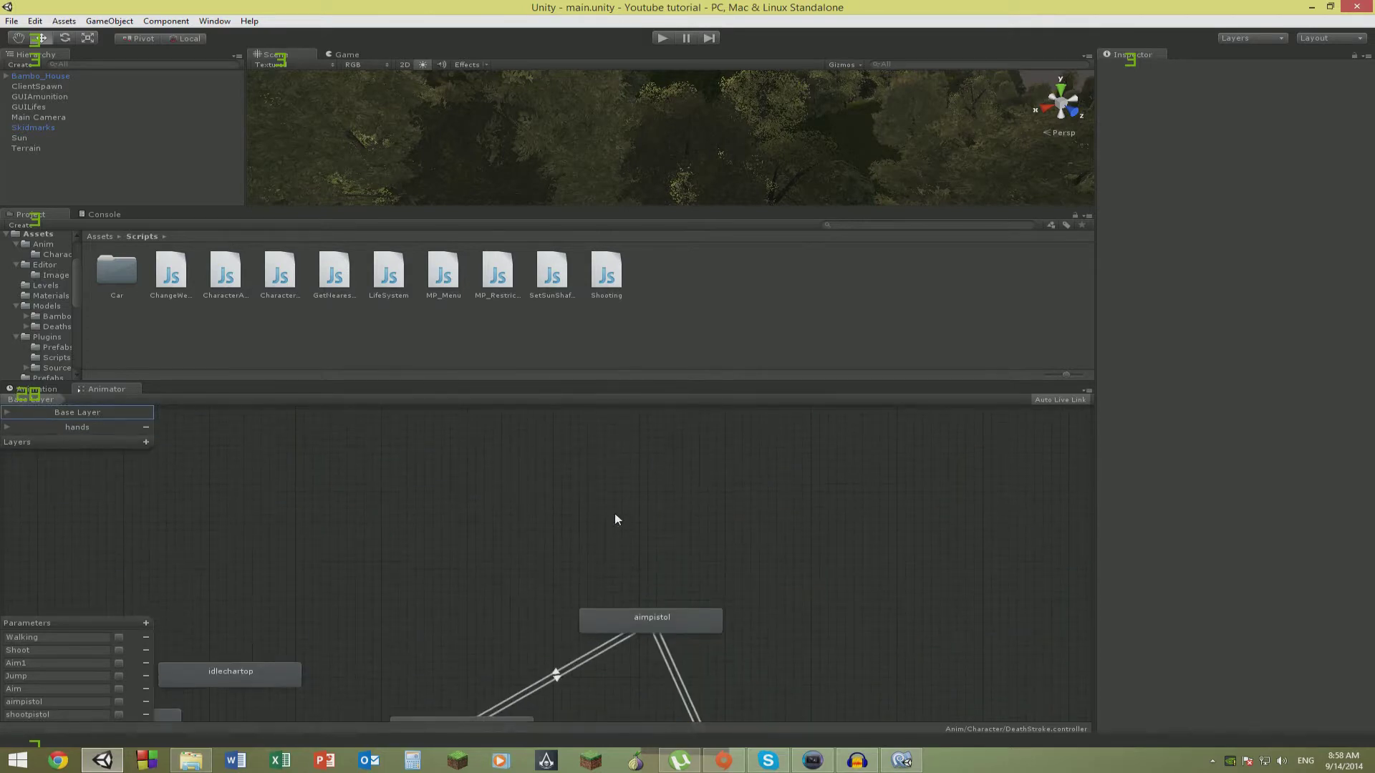
pyautogui.scroll(-6, 614, 514)
pyautogui.scroll(2, 616, 511)
pyautogui.moveTo(634, 471); pyautogui.dragTo(487, 478)
pyautogui.moveTo(650, 481); pyautogui.dragTo(690, 484)
pyautogui.click(285, 604)
pyautogui.scroll(-4, 289, 602)
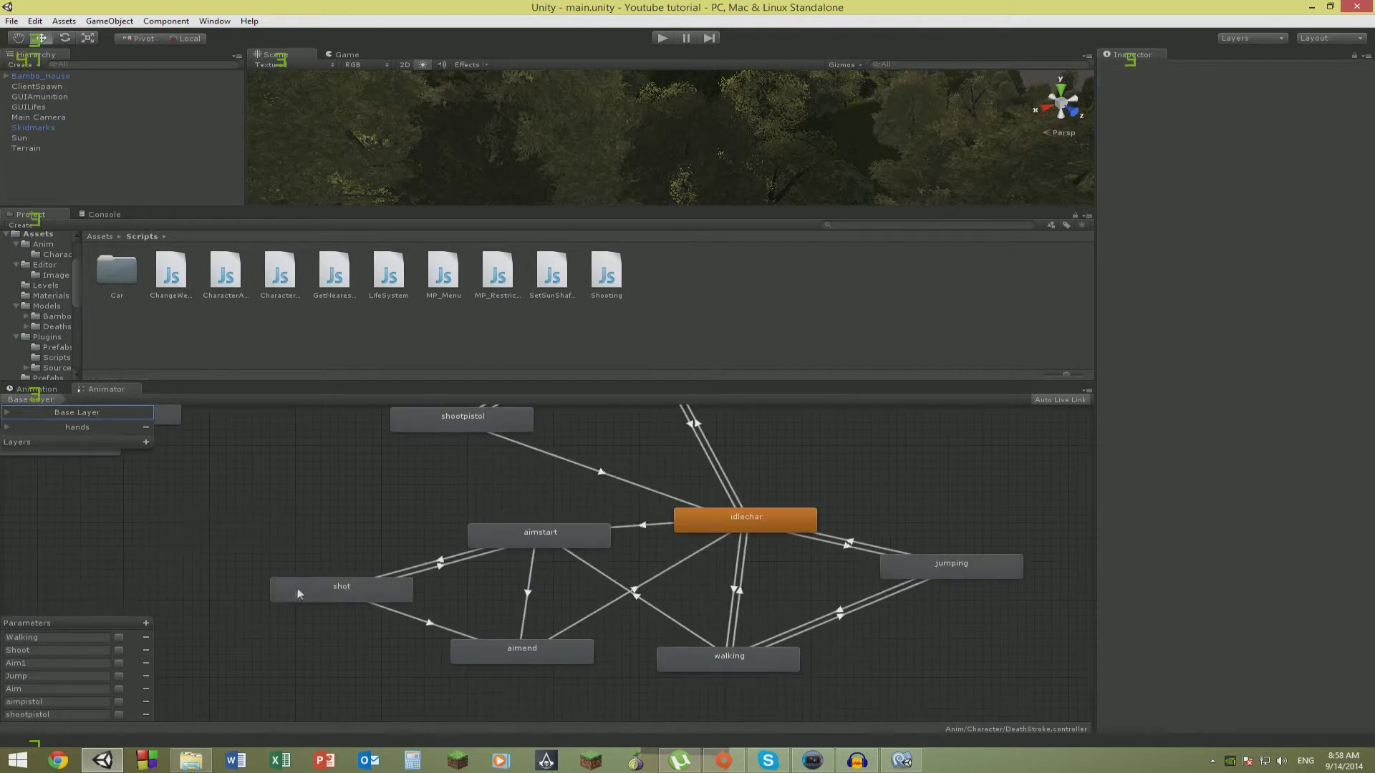
# Inspect the motion and transitions of the aimstart, aimend and shot states in the Base Layer.
pyautogui.click(508, 542)
pyautogui.click(491, 655)
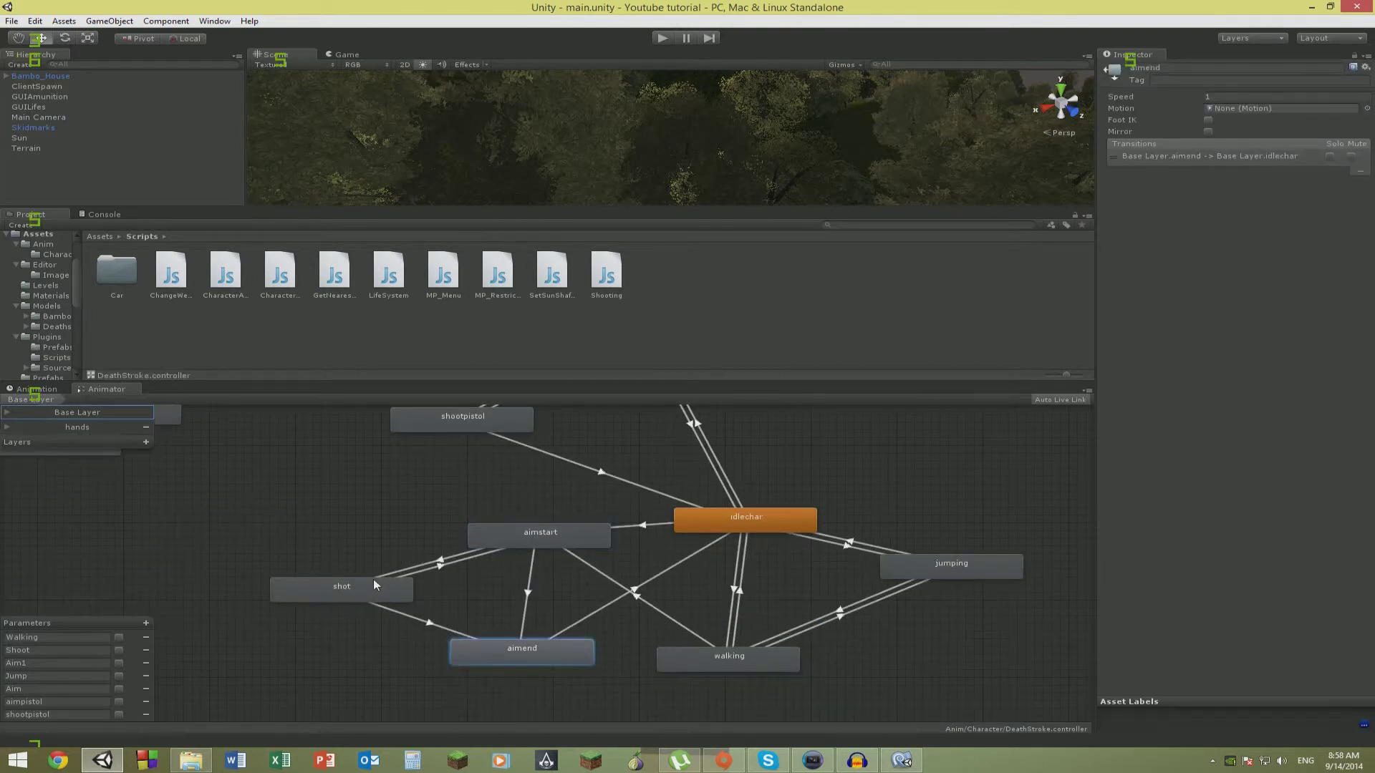
pyautogui.click(368, 579)
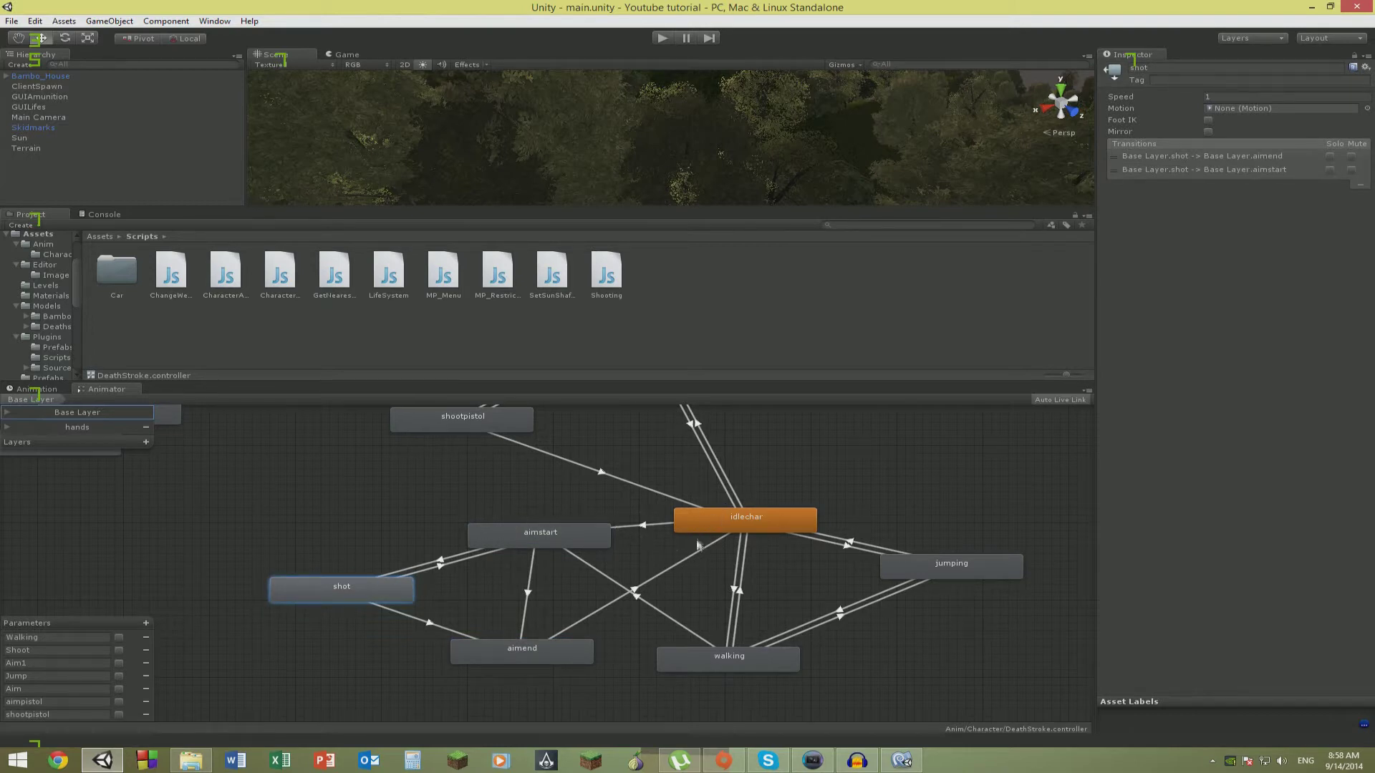
# Inspect the motion and transitions of the walking and jumping states in the Base Layer.
pyautogui.click(749, 659)
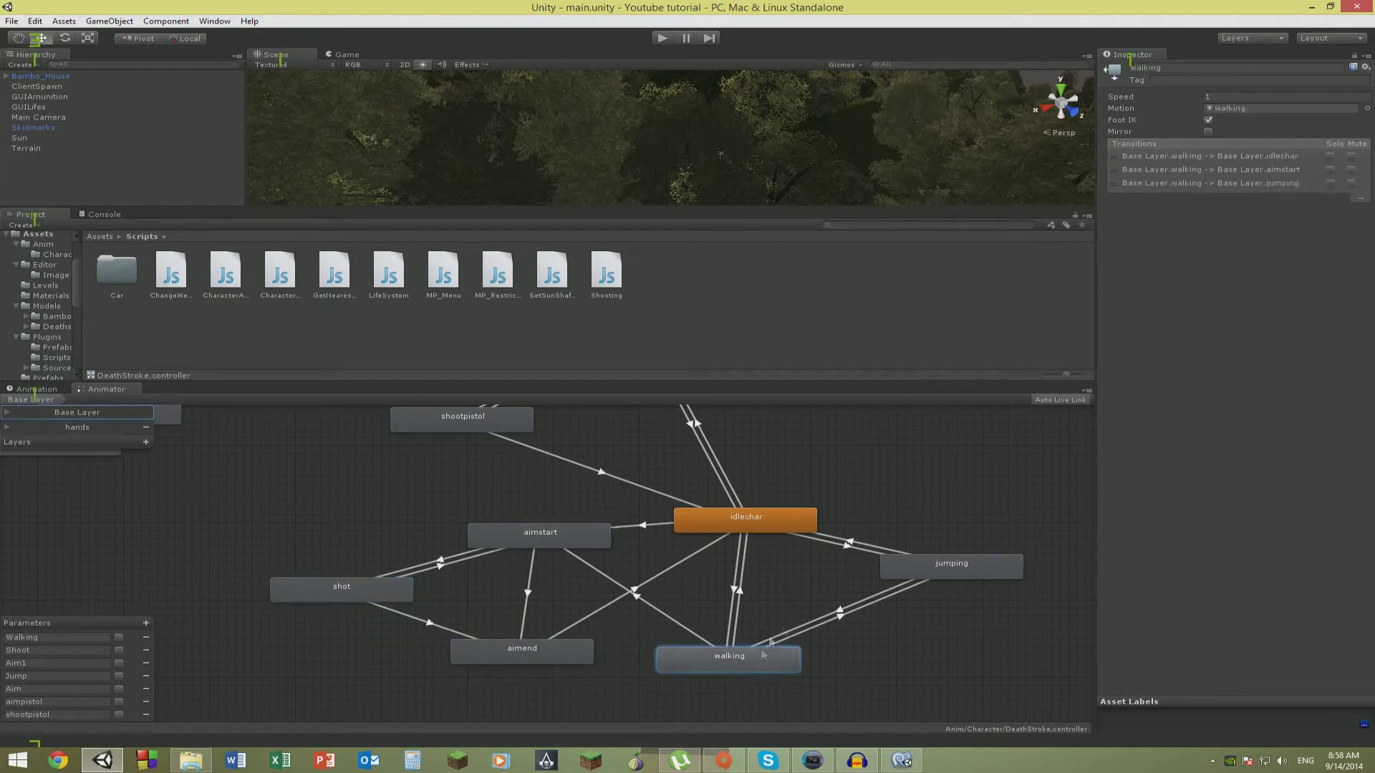
pyautogui.click(939, 565)
pyautogui.scroll(3, 968, 541)
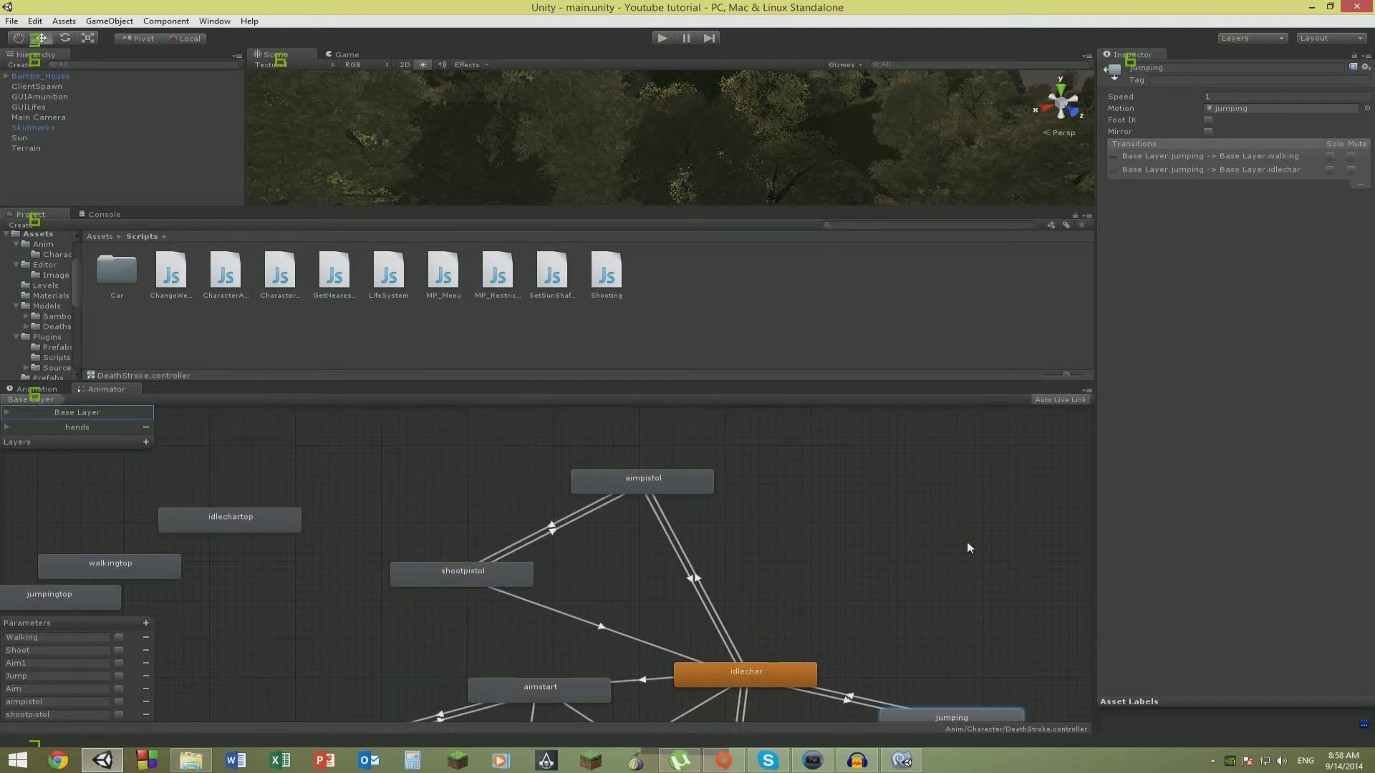
# Inspect the idlechar state and its transition to aimpistol in the Base Layer.
pyautogui.click(799, 553)
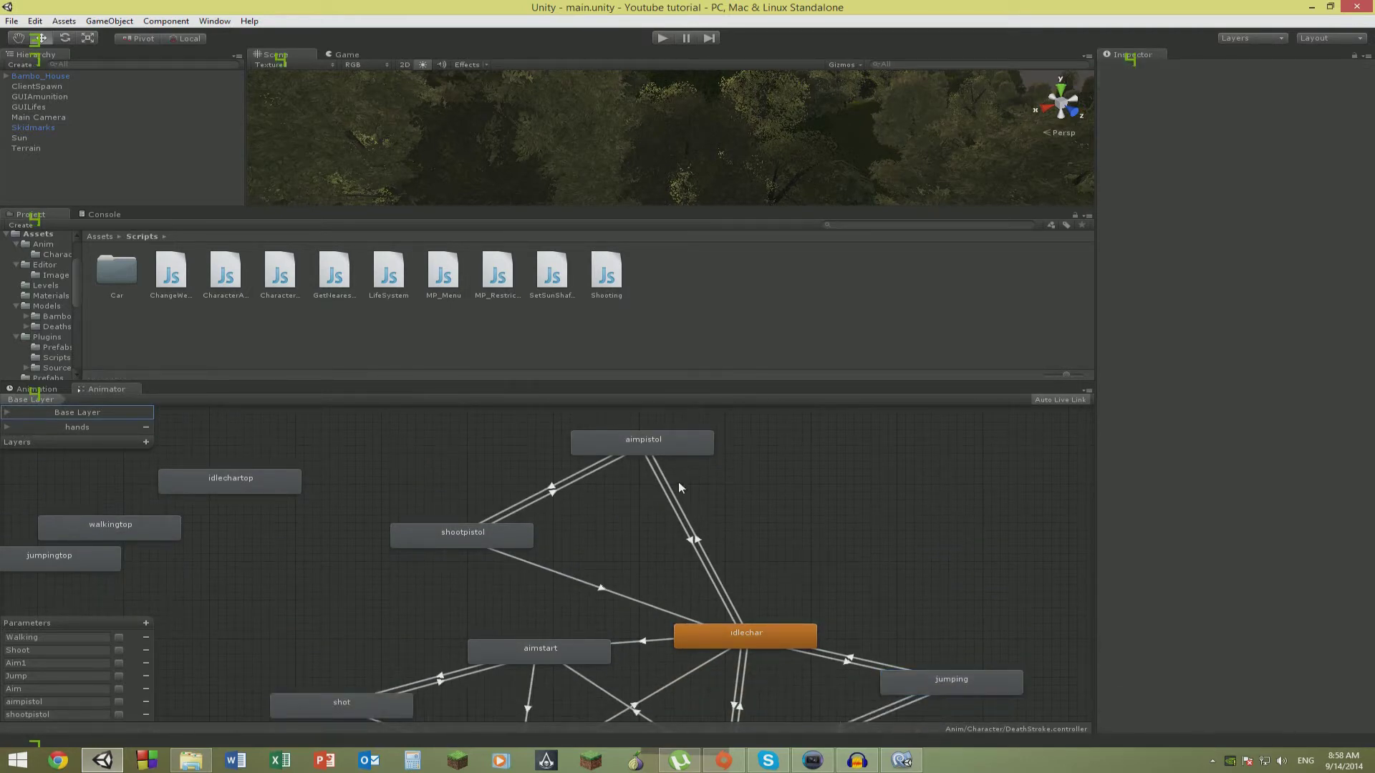
pyautogui.click(696, 536)
pyautogui.click(732, 629)
pyautogui.scroll(-1, 786, 591)
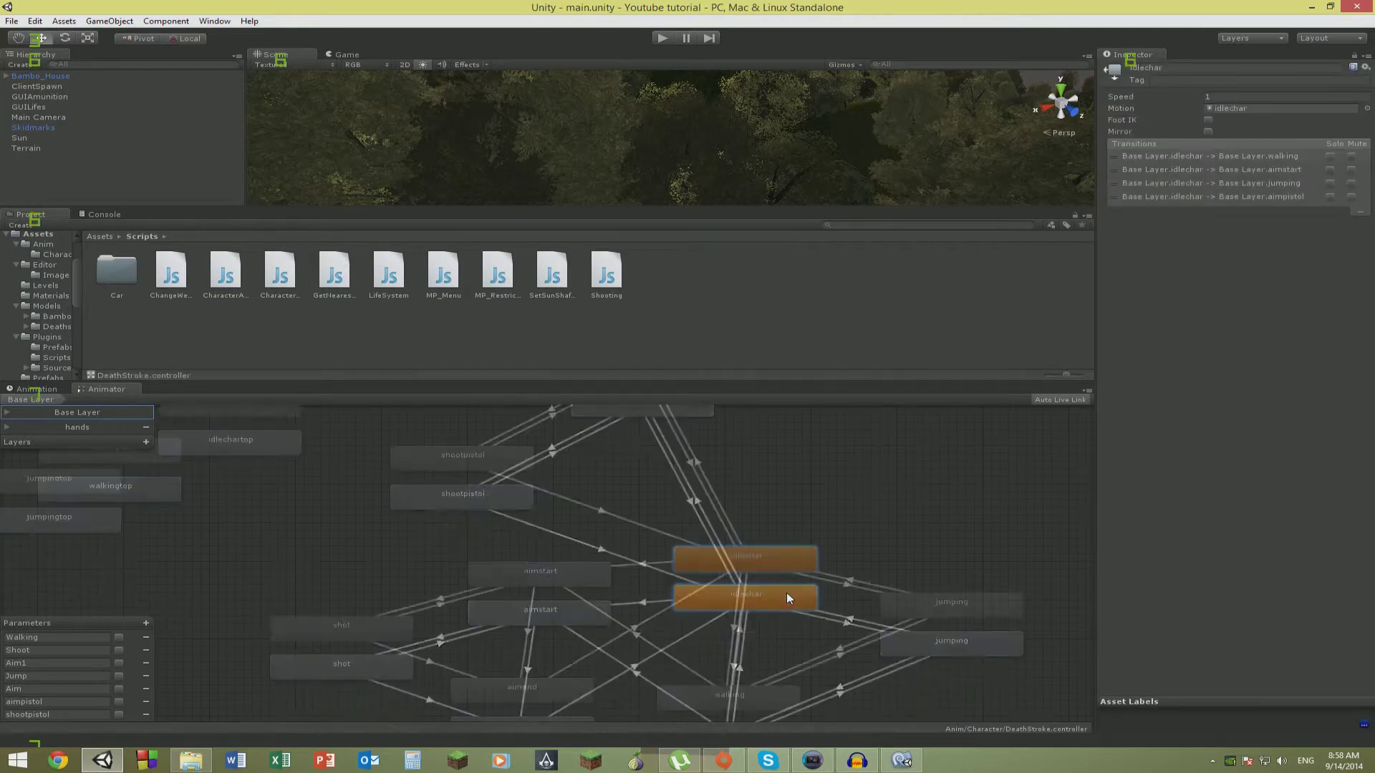
pyautogui.scroll(1, 792, 588)
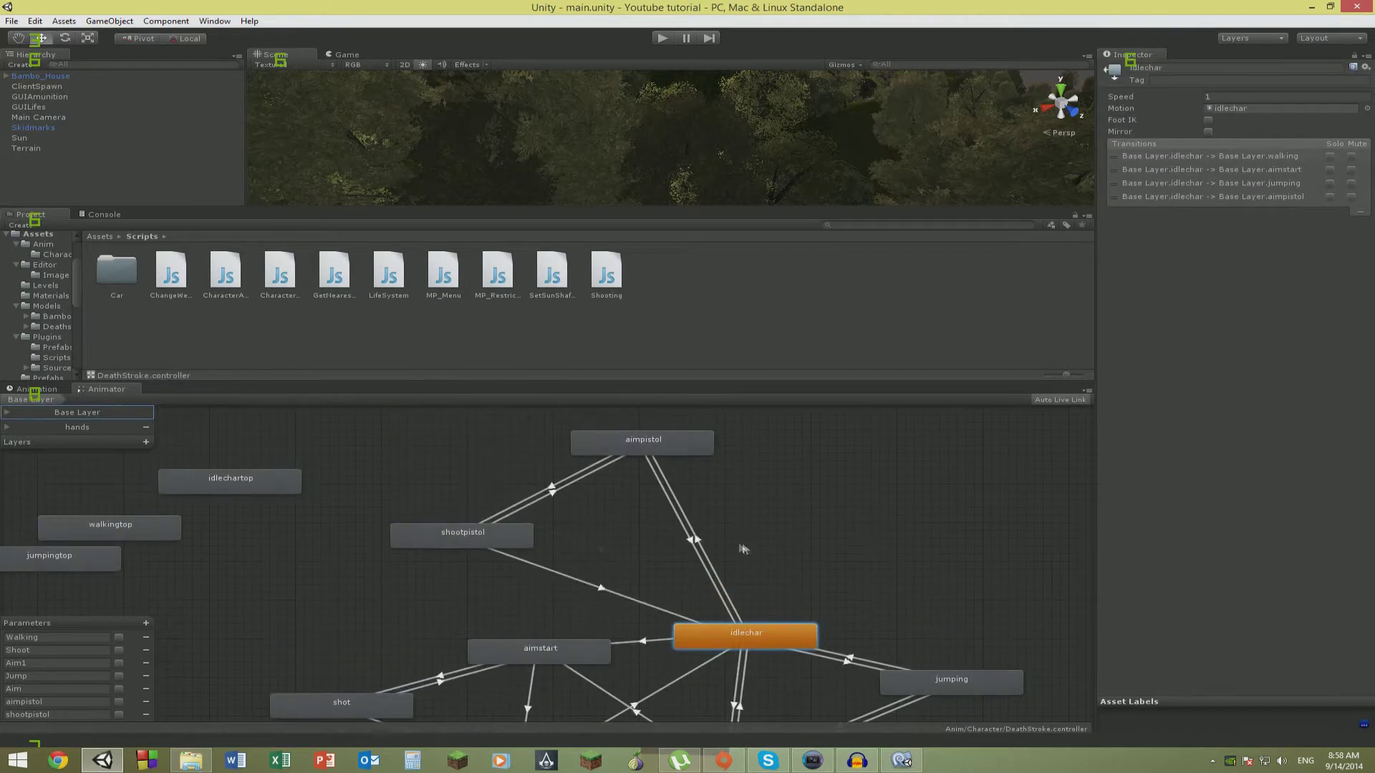
pyautogui.click(700, 541)
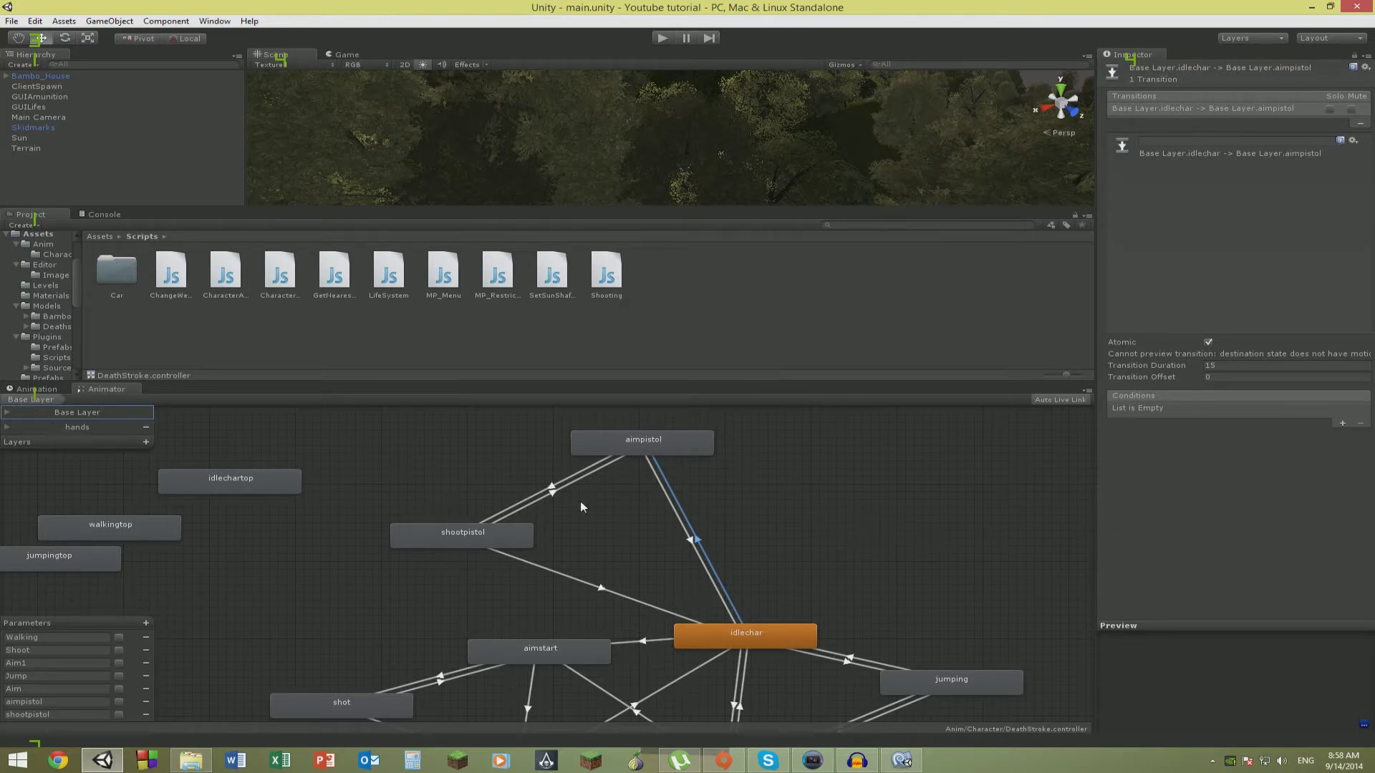
# Compare the transitions between idlechar and aimpistol in the Base Layer with the idlechar to aimpistol transition in the hands layer.
pyautogui.click(71, 432)
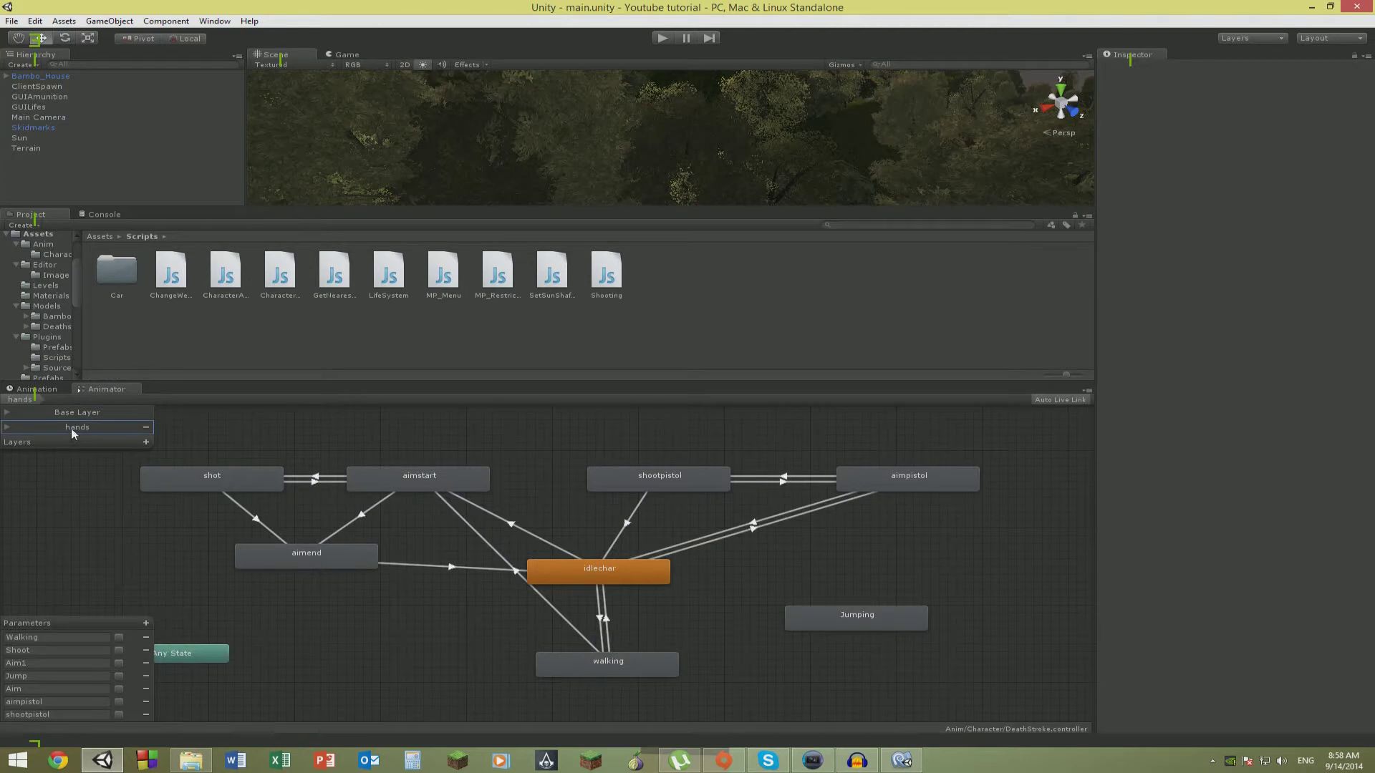
pyautogui.click(113, 416)
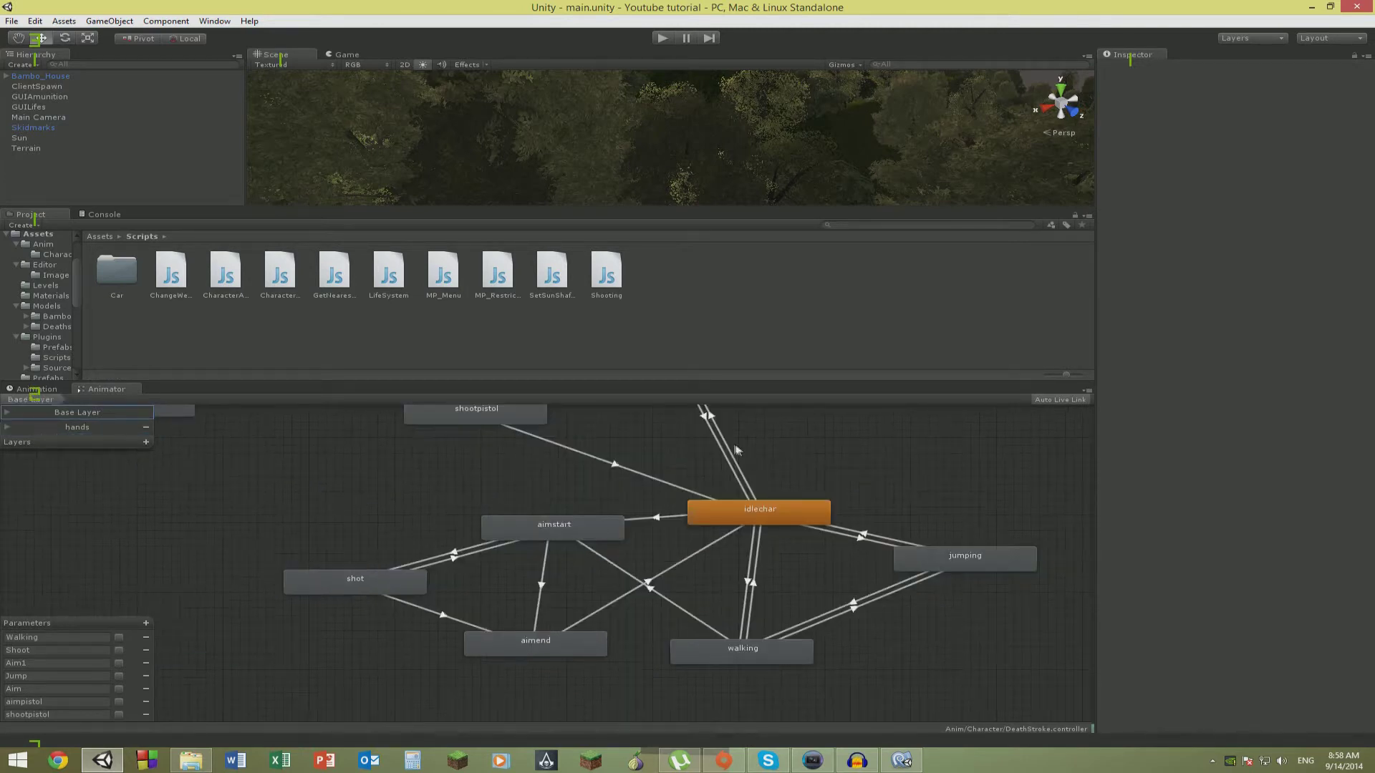
pyautogui.click(718, 448)
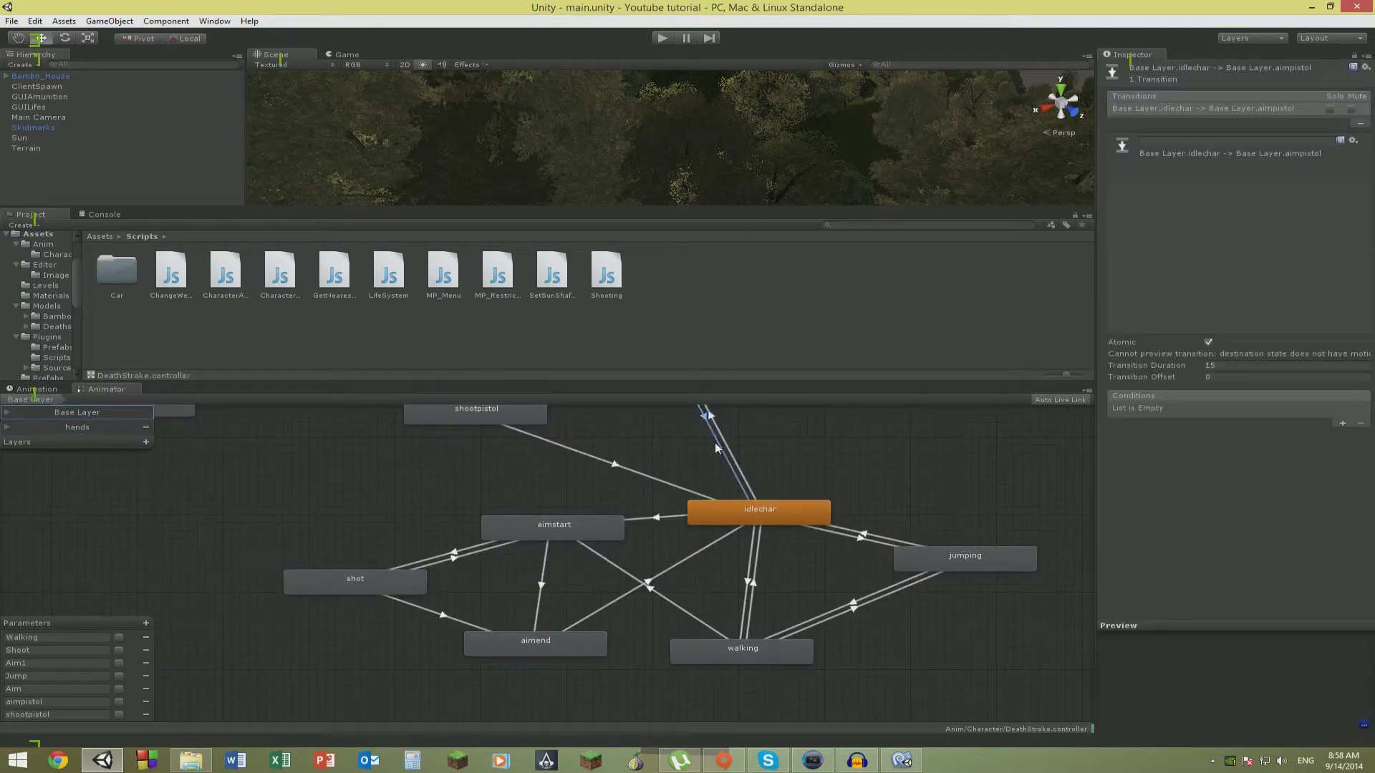
pyautogui.click(714, 448)
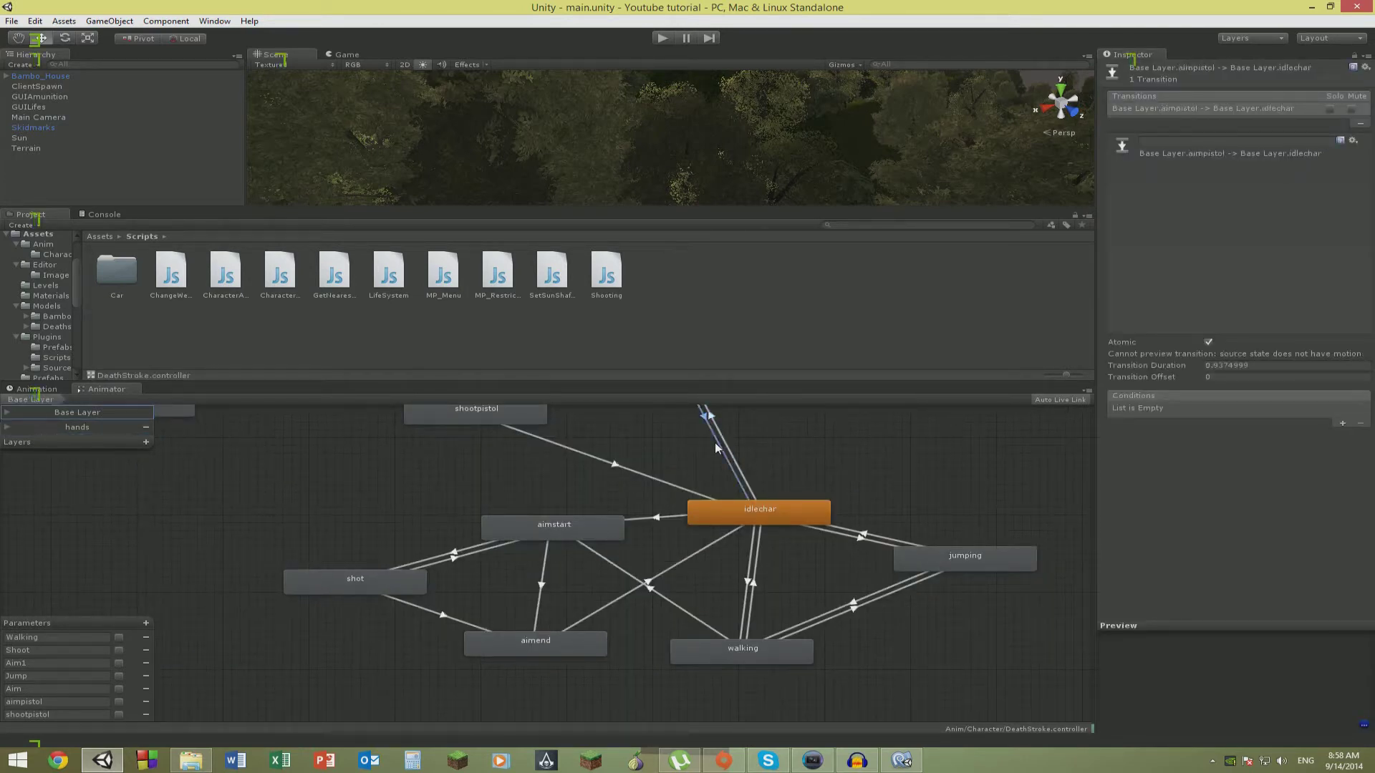
pyautogui.click(86, 428)
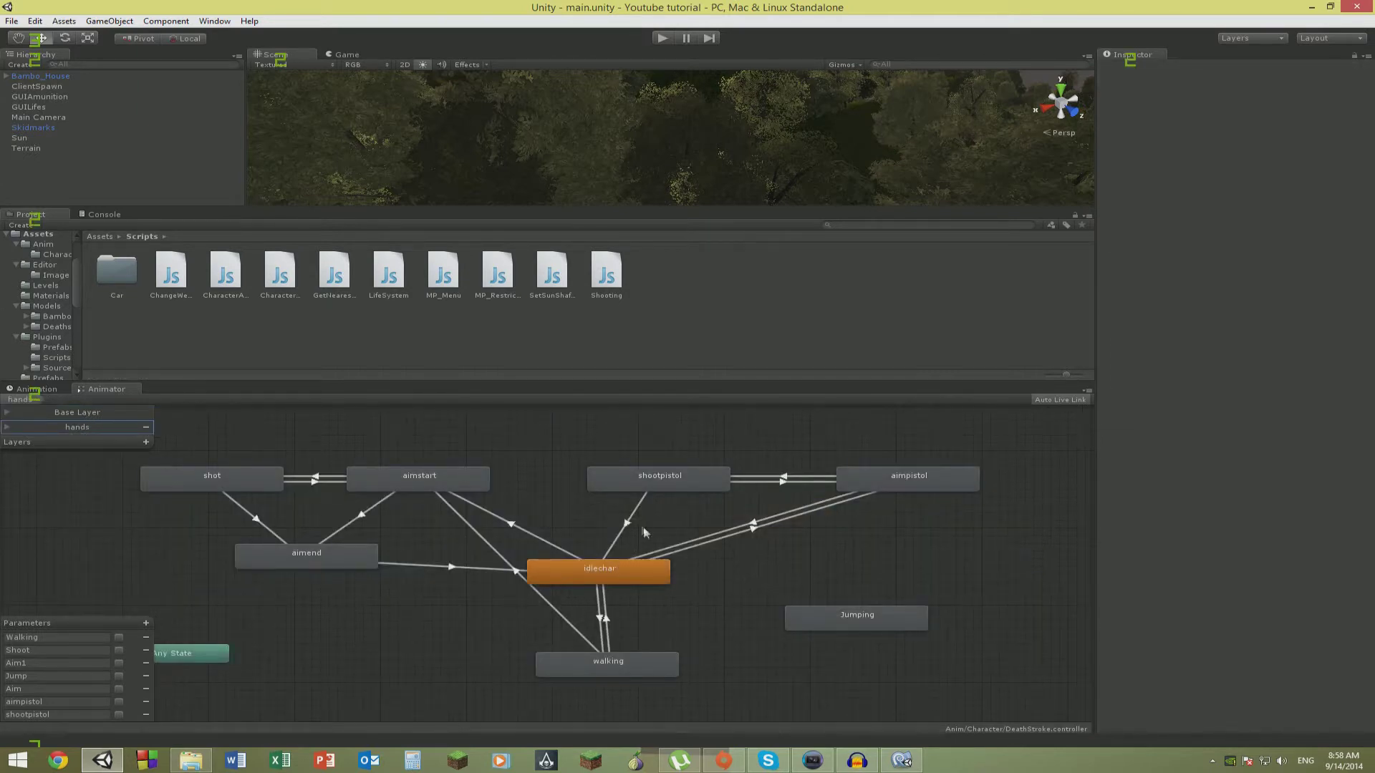
pyautogui.click(737, 531)
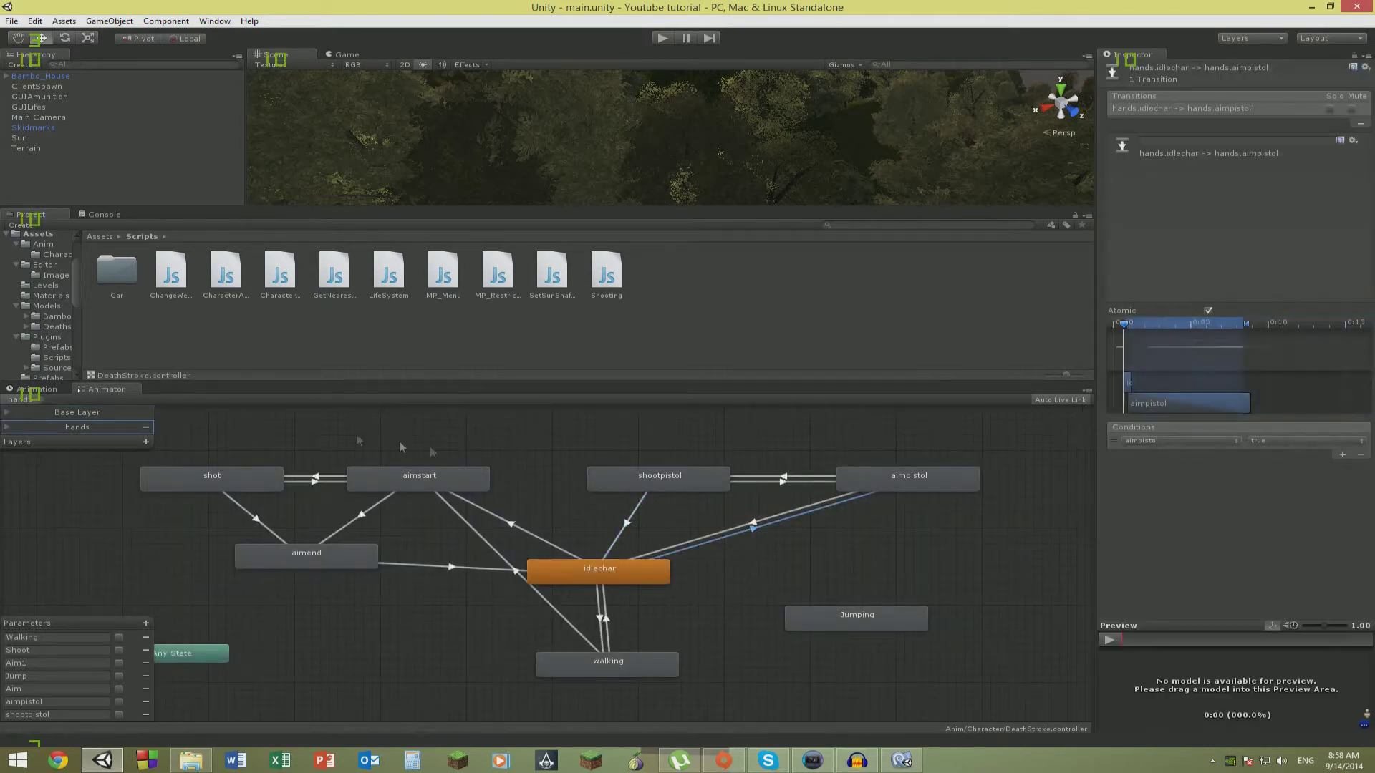
# Return to the Base Layer and inspect the aimpistol state and the idlechar to aimpistol and shootpistol to idlechar transitions.
pyautogui.click(92, 413)
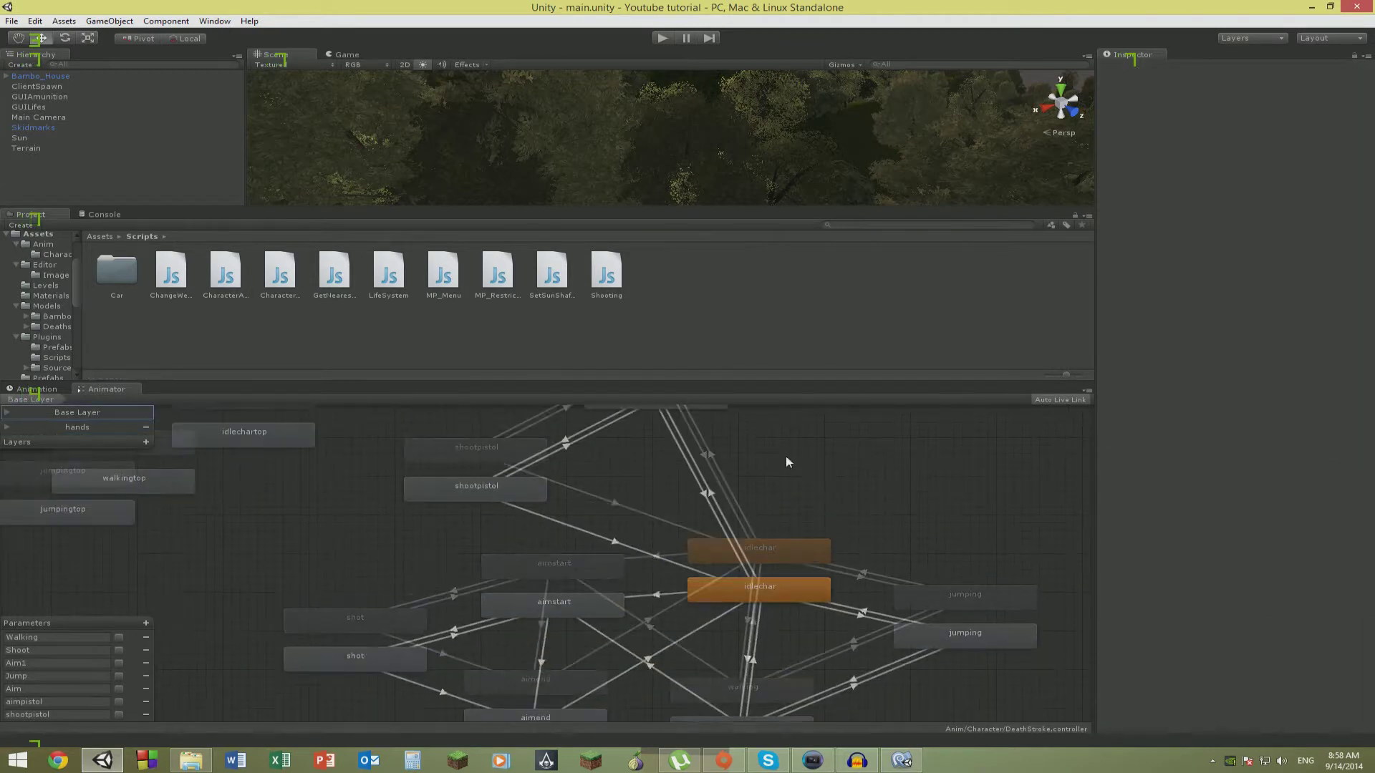
pyautogui.scroll(-2, 786, 464)
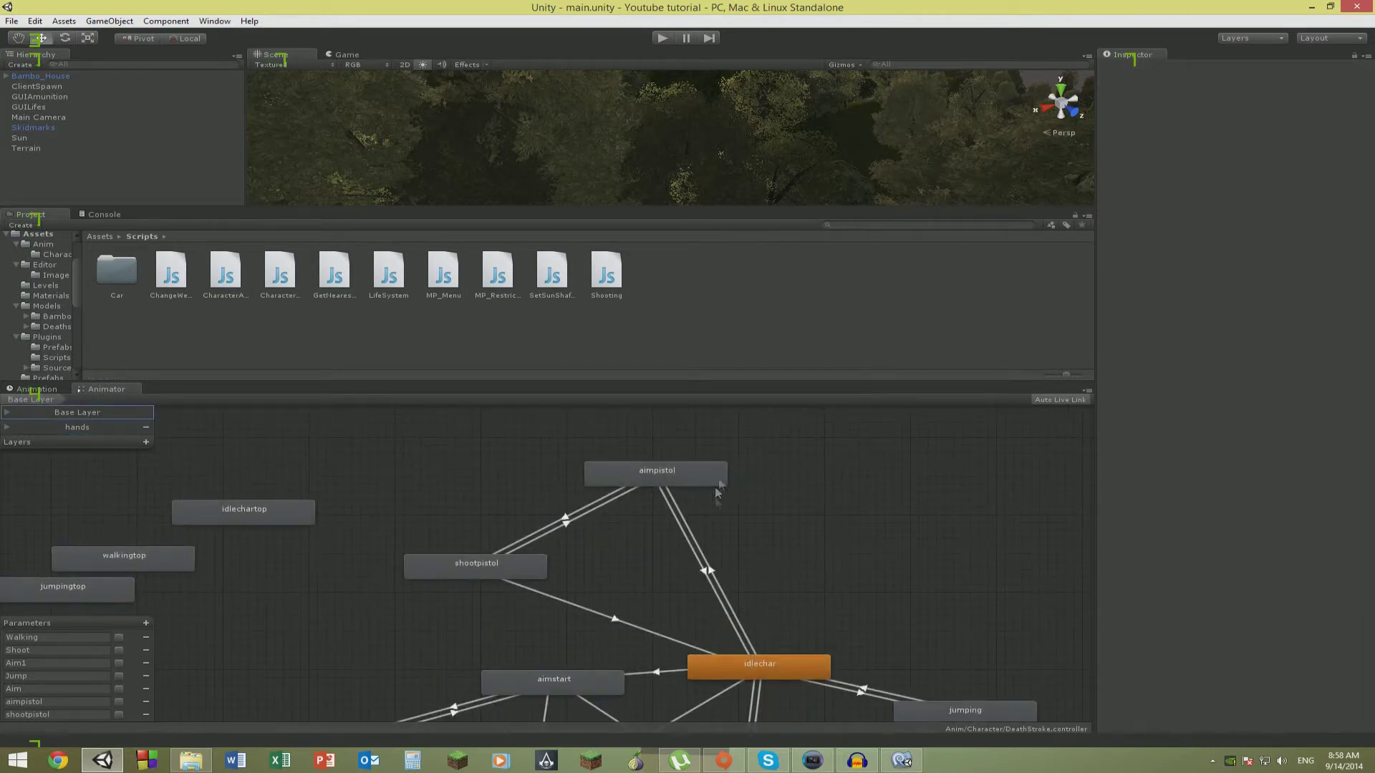
pyautogui.click(701, 571)
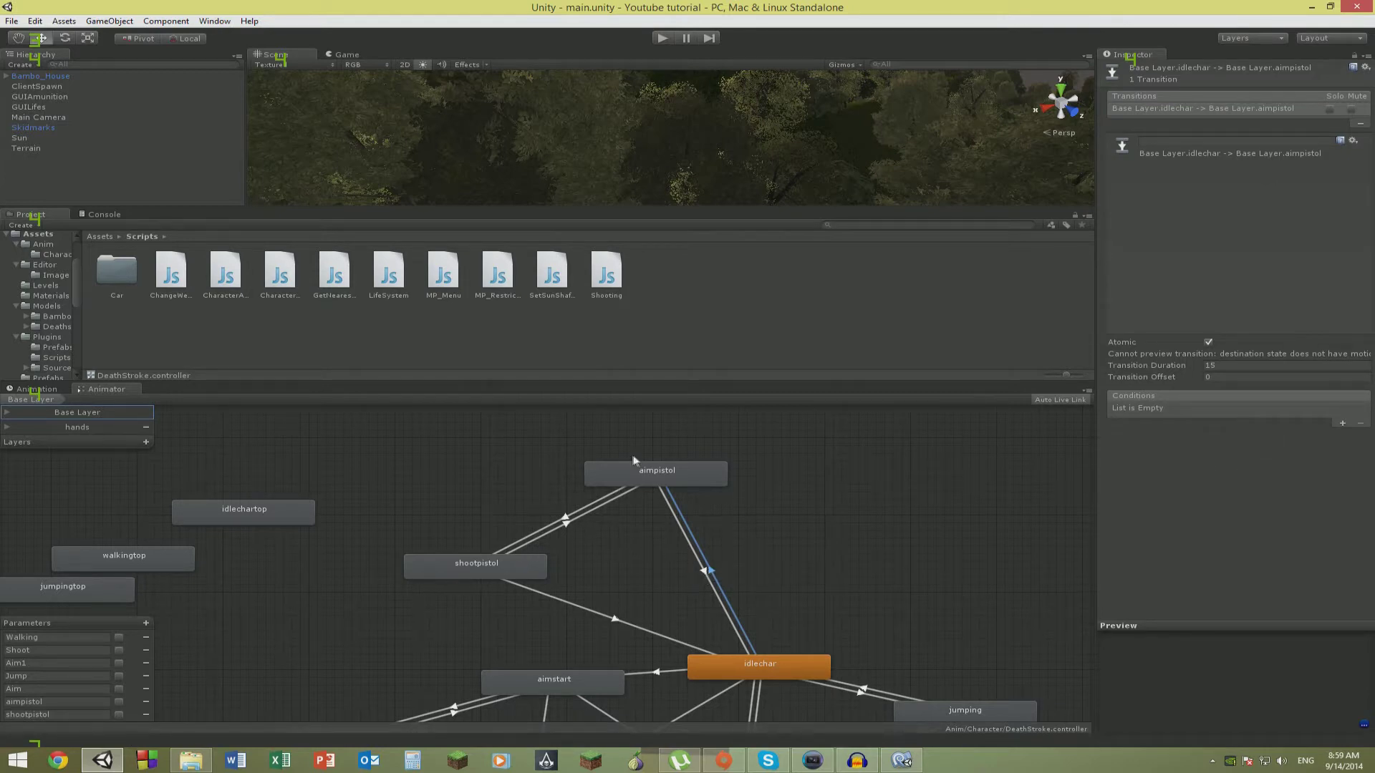
pyautogui.click(623, 483)
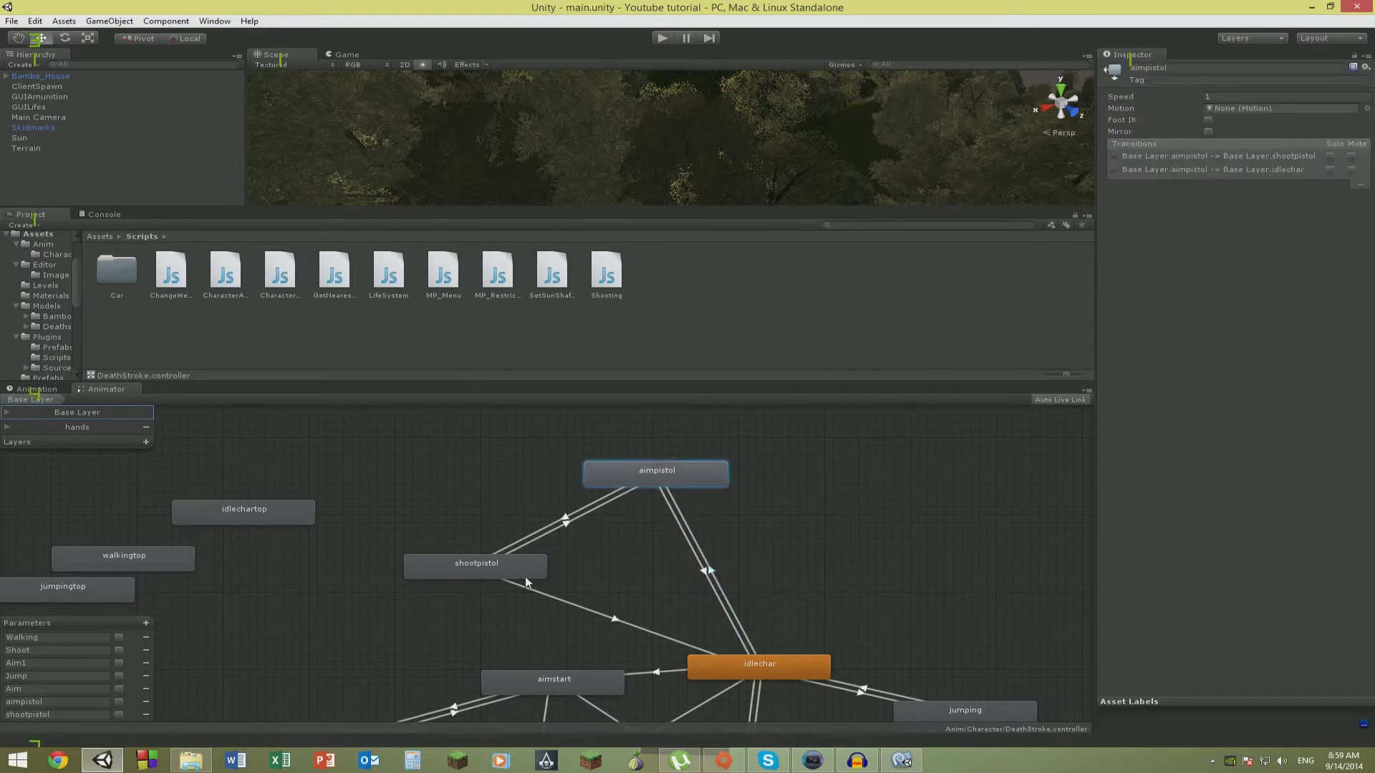
pyautogui.click(613, 620)
# Inspect the aimstart state and the transition from idlechar to aimstart in the Base Layer.
pyautogui.scroll(-8, 570, 629)
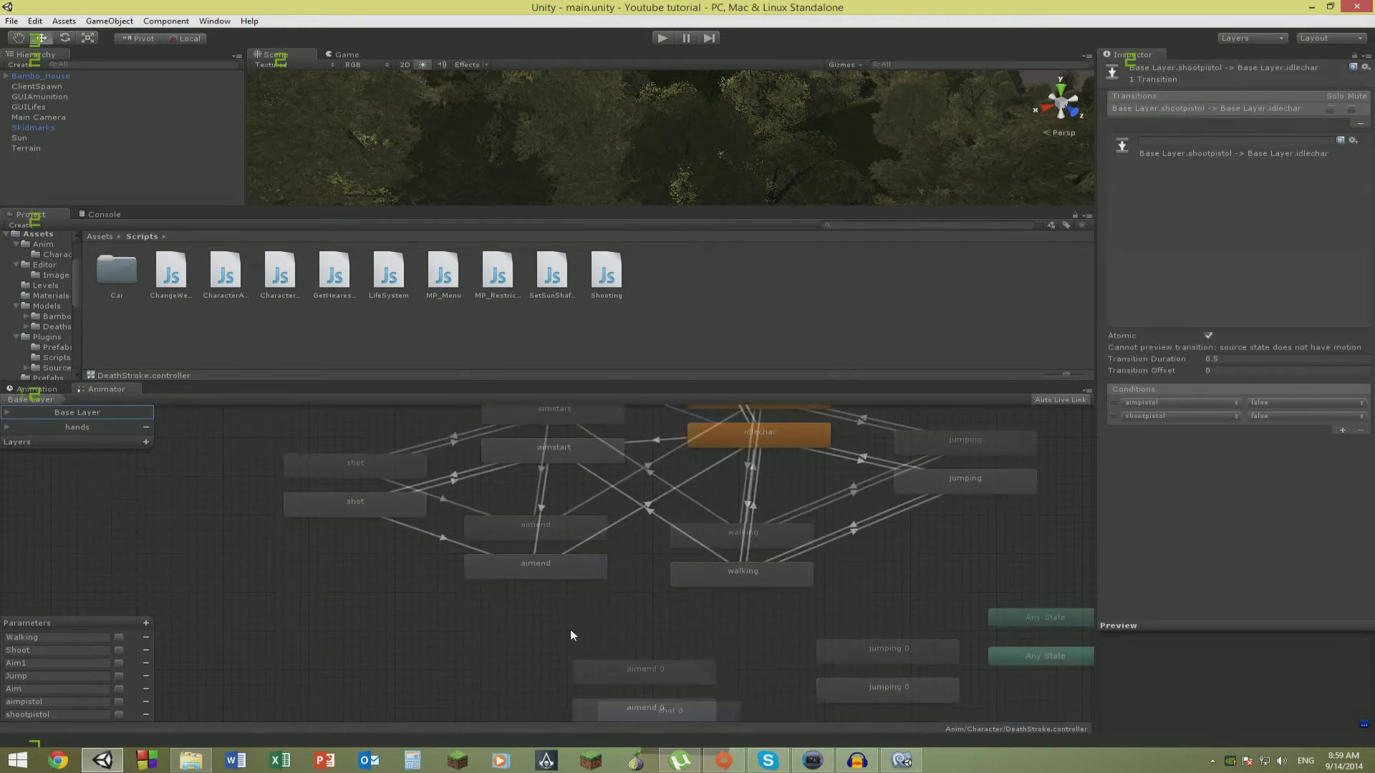
pyautogui.scroll(5, 566, 548)
pyautogui.click(653, 517)
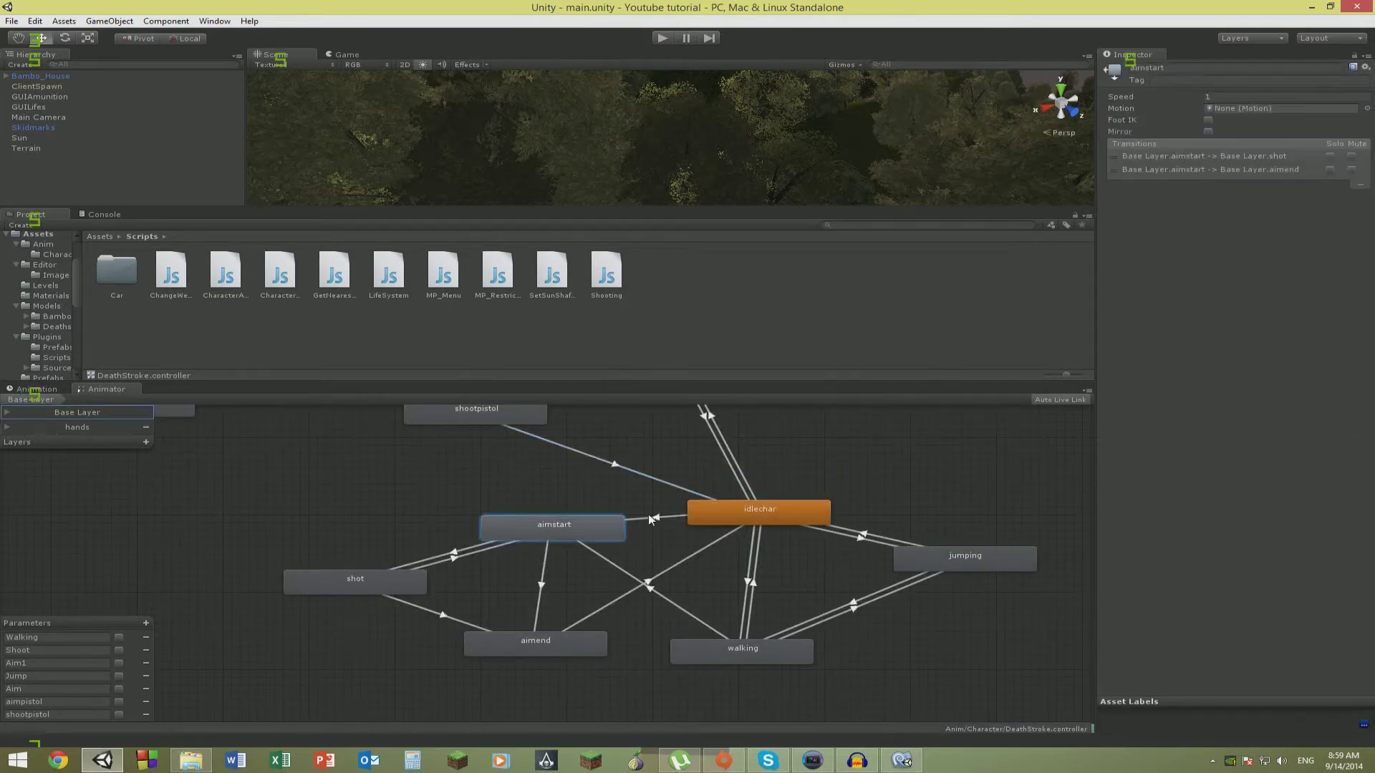
pyautogui.scroll(-1, 711, 609)
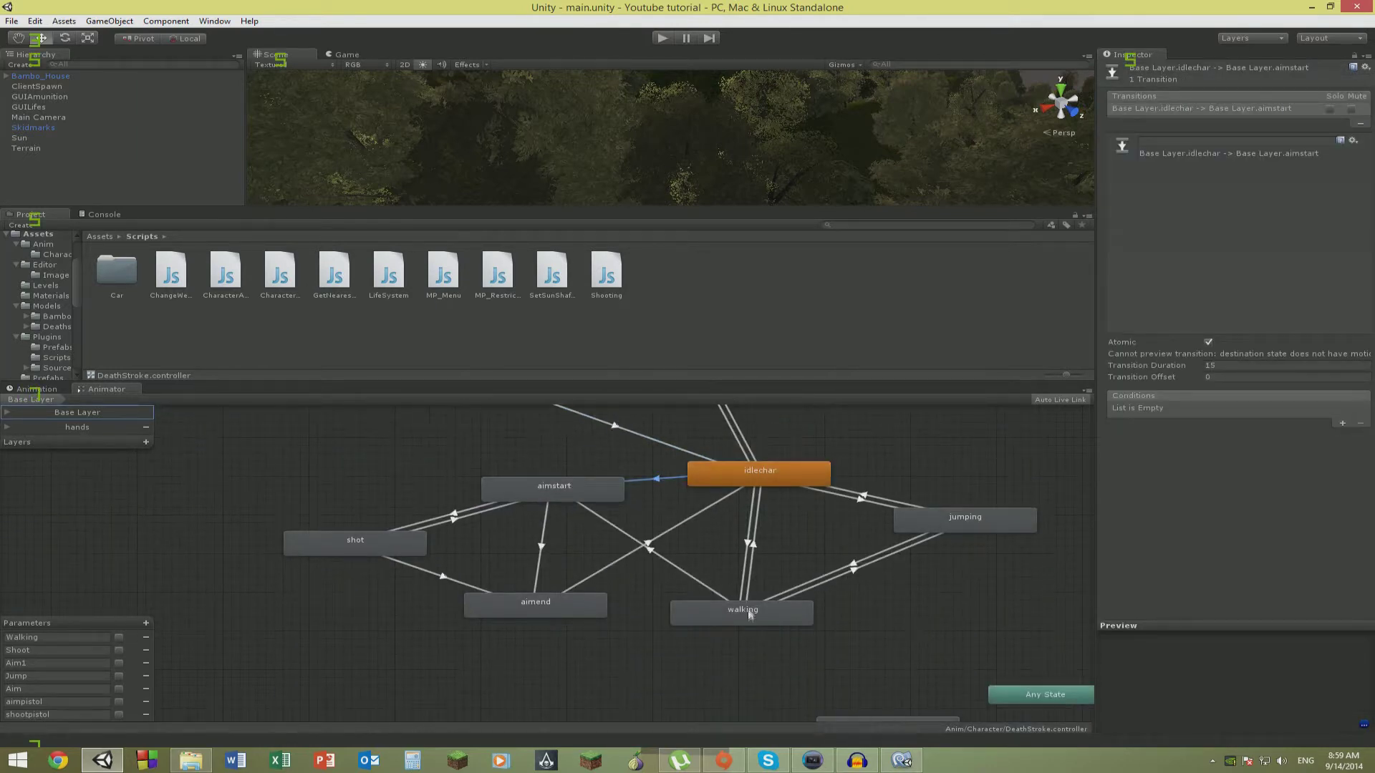
# Move the walking state directly below idlechar in the Base Layer and check the conditions of the two transitions between them.
pyautogui.moveTo(752, 615); pyautogui.dragTo(767, 617)
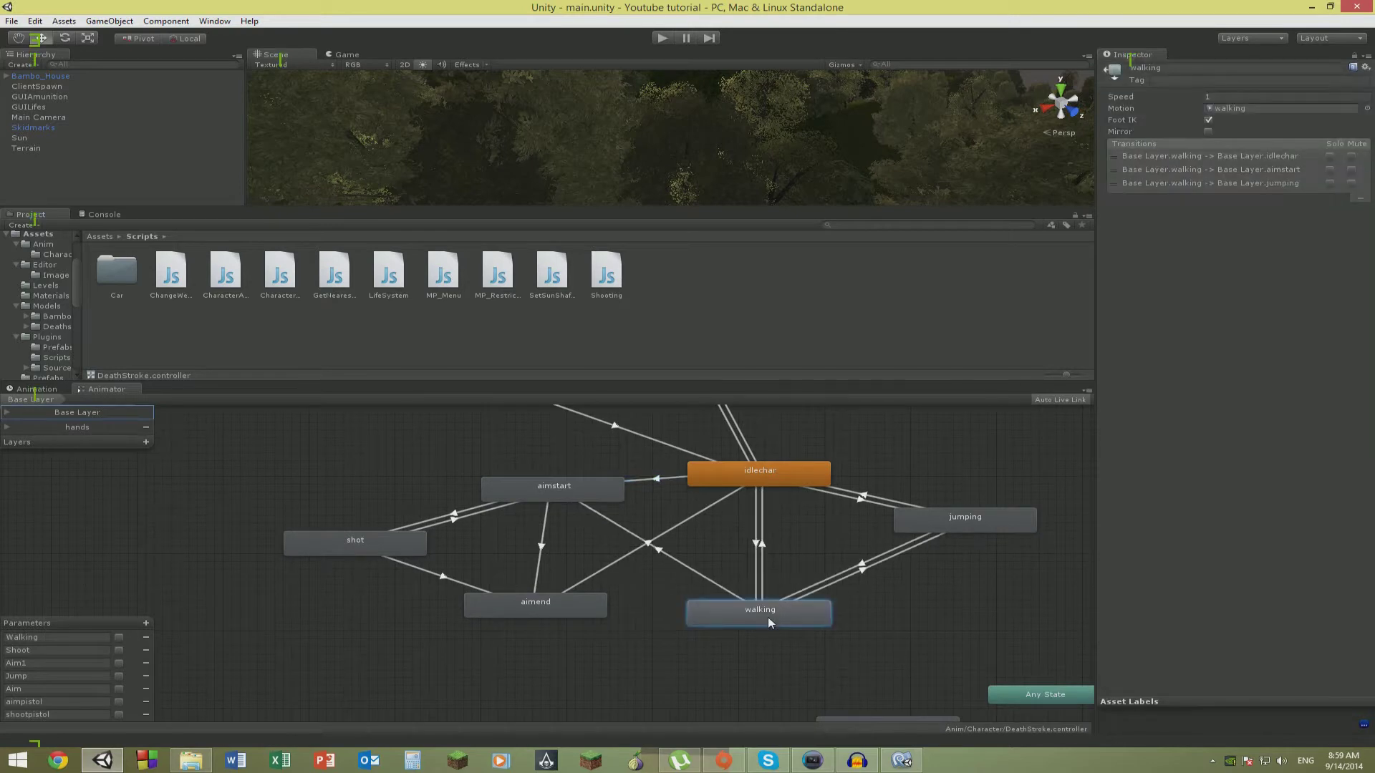
pyautogui.click(763, 556)
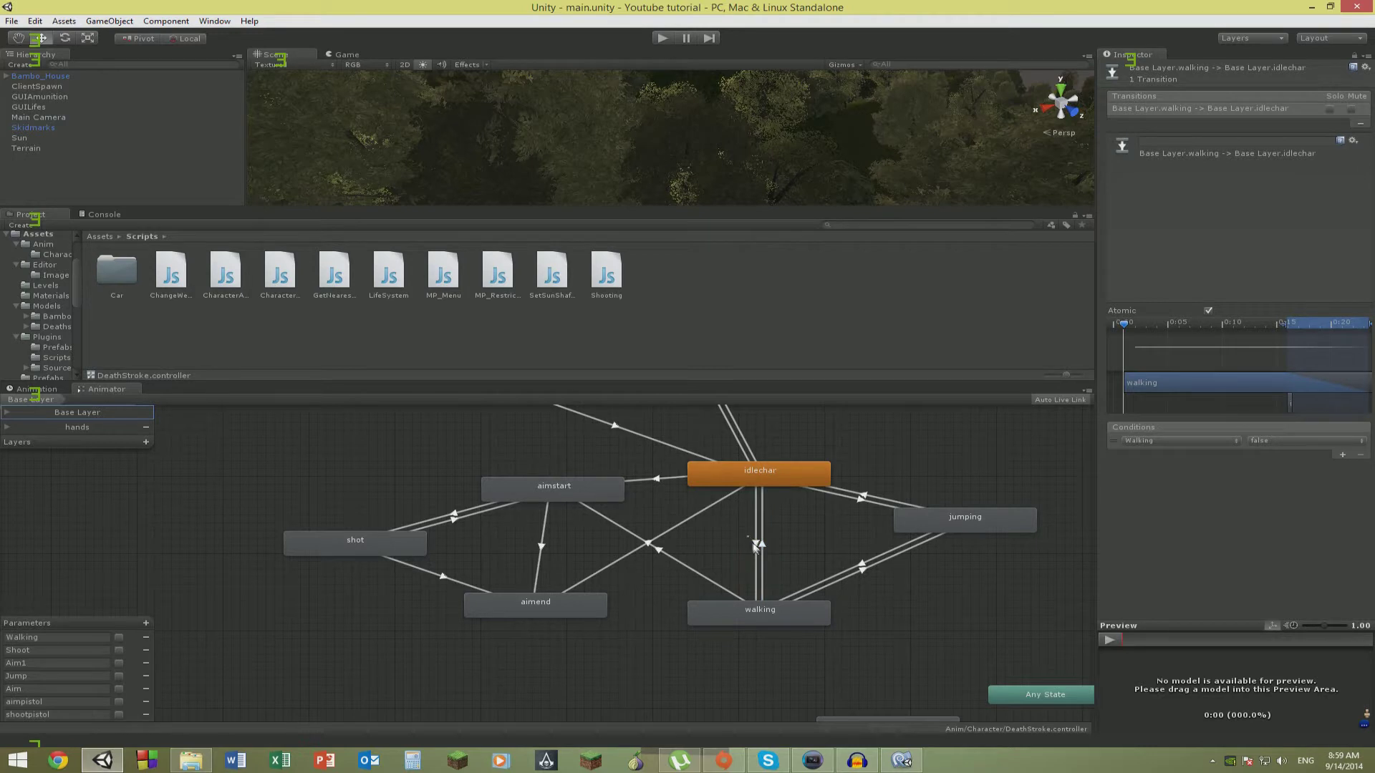
pyautogui.click(755, 546)
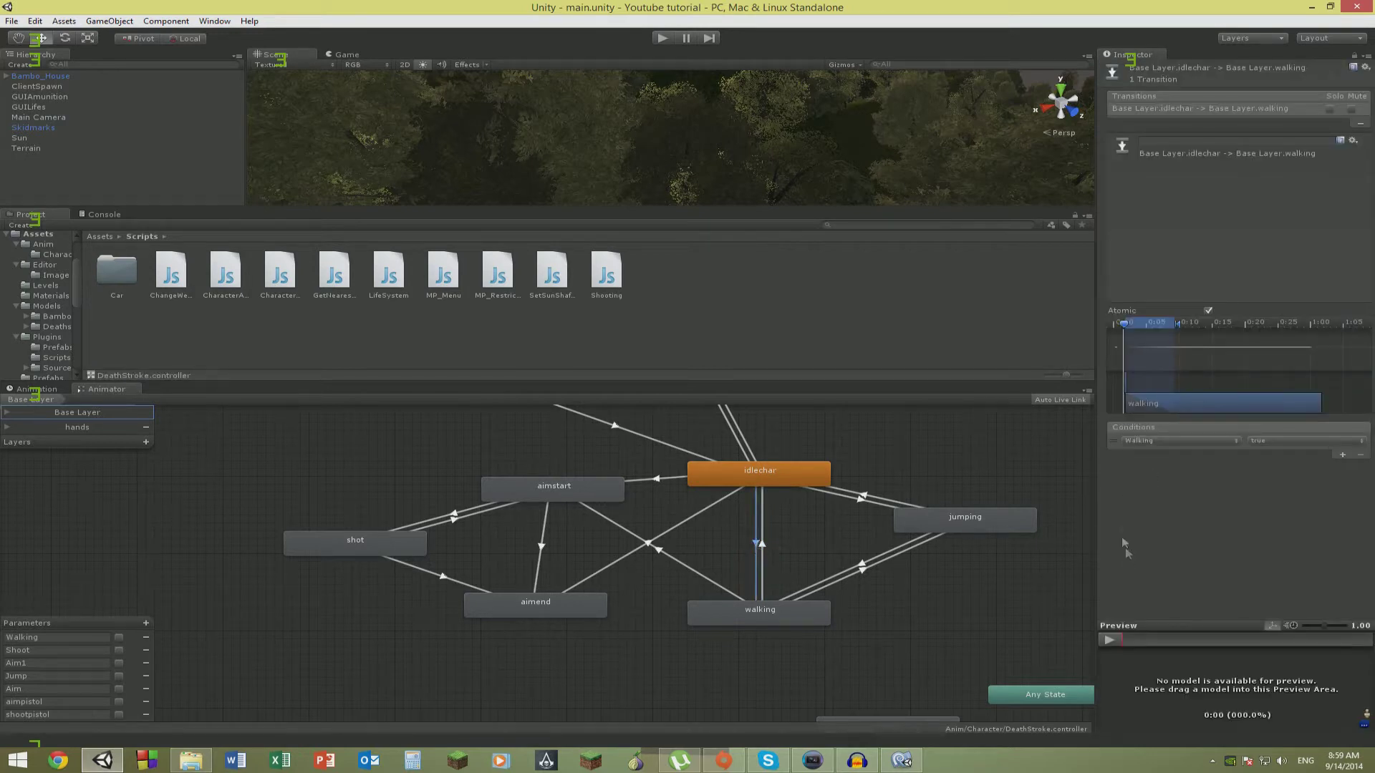
pyautogui.click(763, 548)
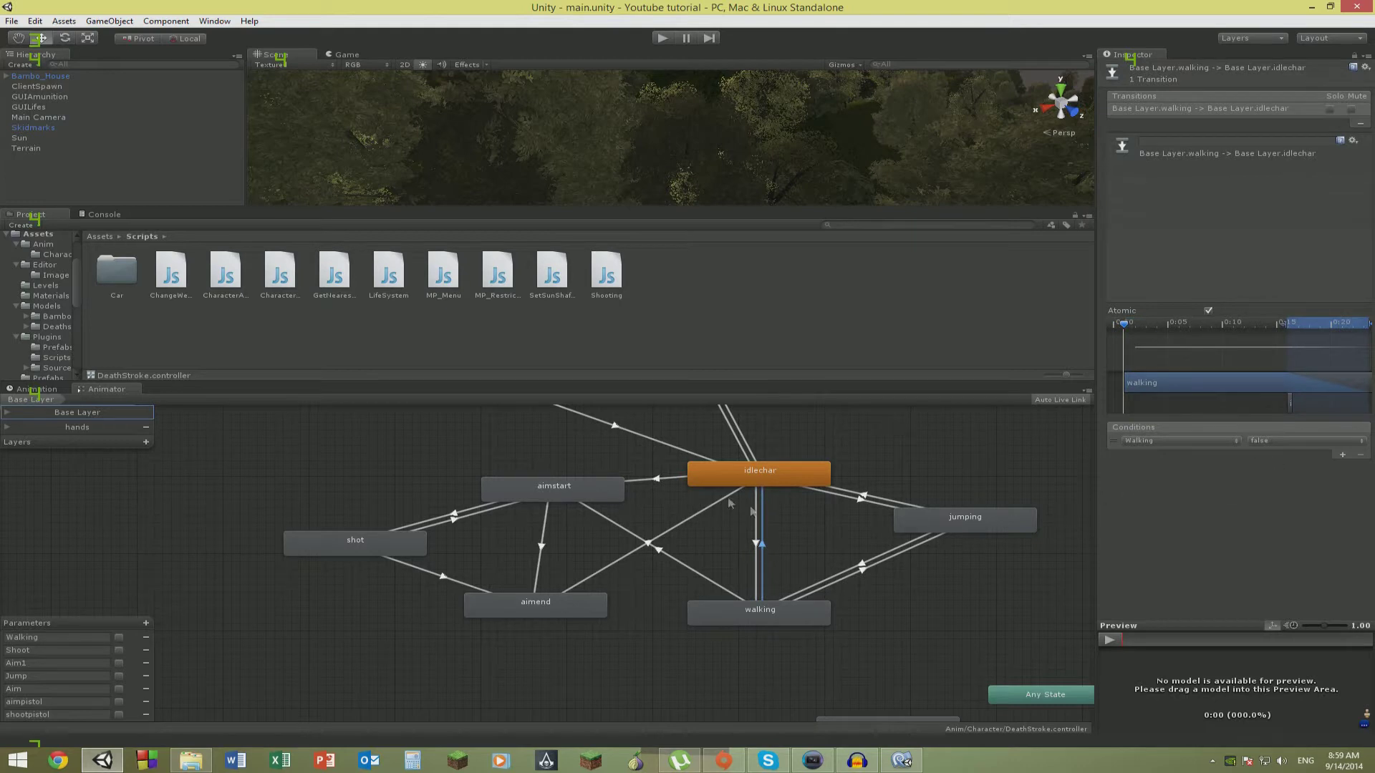
# Examine the Base Layer's idlechar to jumping transition condition and find the Jump parameter it uses.
pyautogui.moveTo(846, 499); pyautogui.dragTo(839, 535, button='middle')
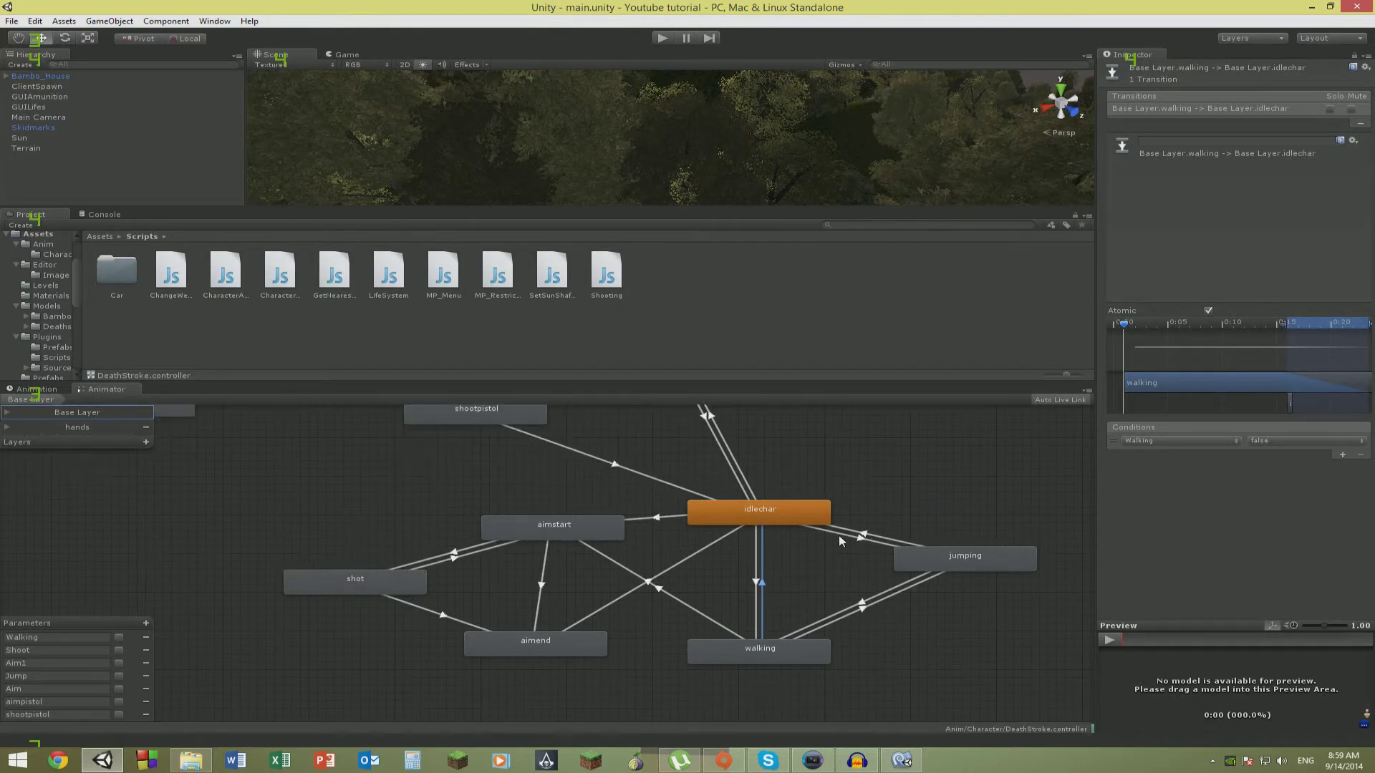
pyautogui.click(839, 535)
pyautogui.click(839, 534)
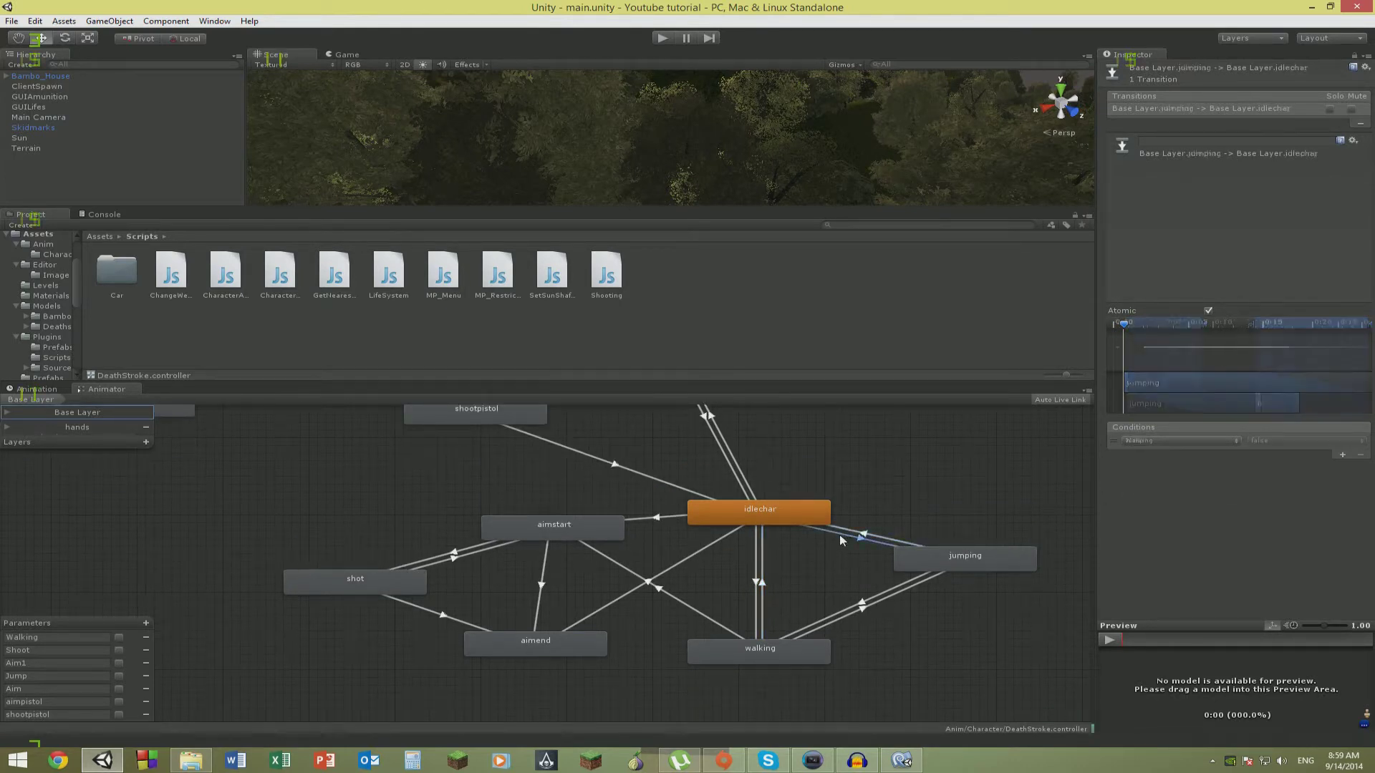
pyautogui.click(1281, 441)
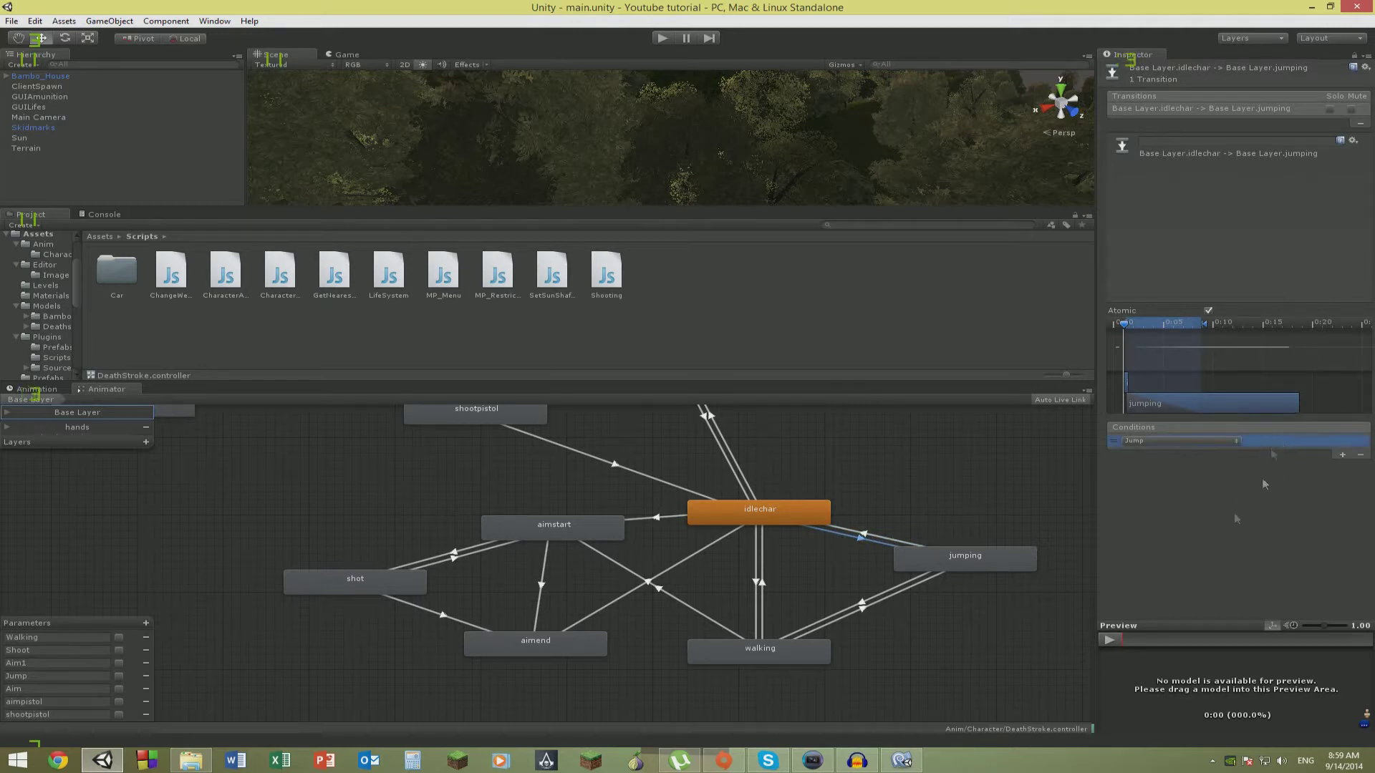
pyautogui.doubleClick(39, 676)
pyautogui.click(643, 517)
# Compare the conditions of the hands layer's idlechar to aimstart transition with those of the Base Layer's idlechar to jumping transition.
pyautogui.click(77, 427)
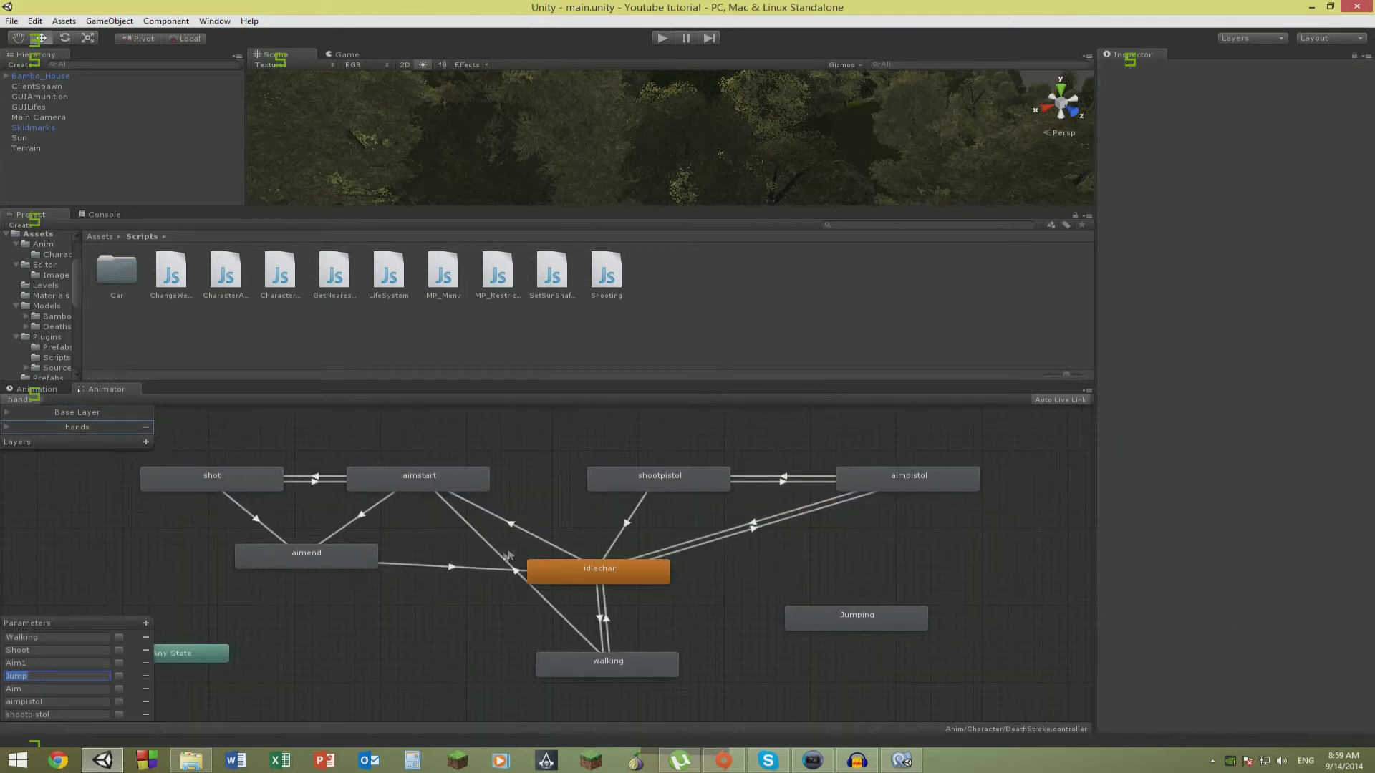
pyautogui.click(518, 530)
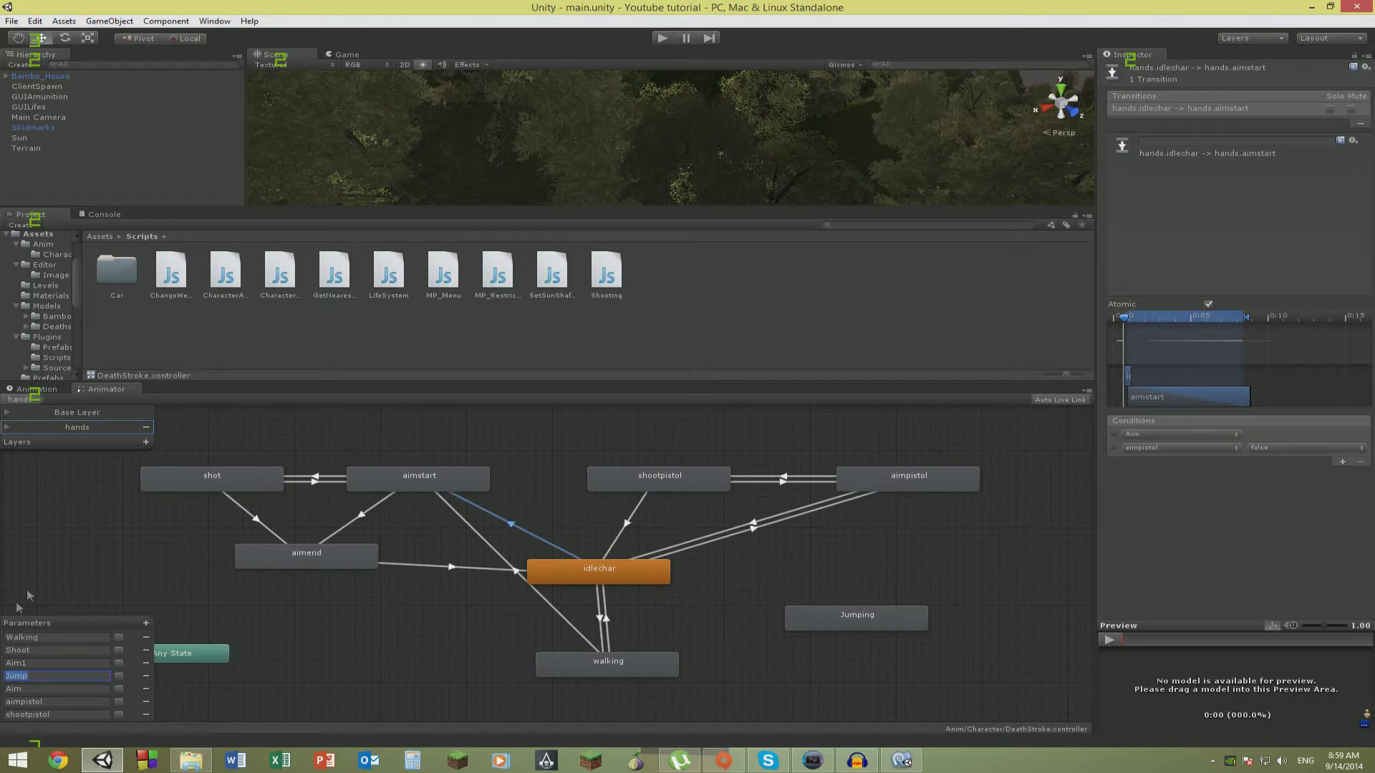
pyautogui.click(88, 417)
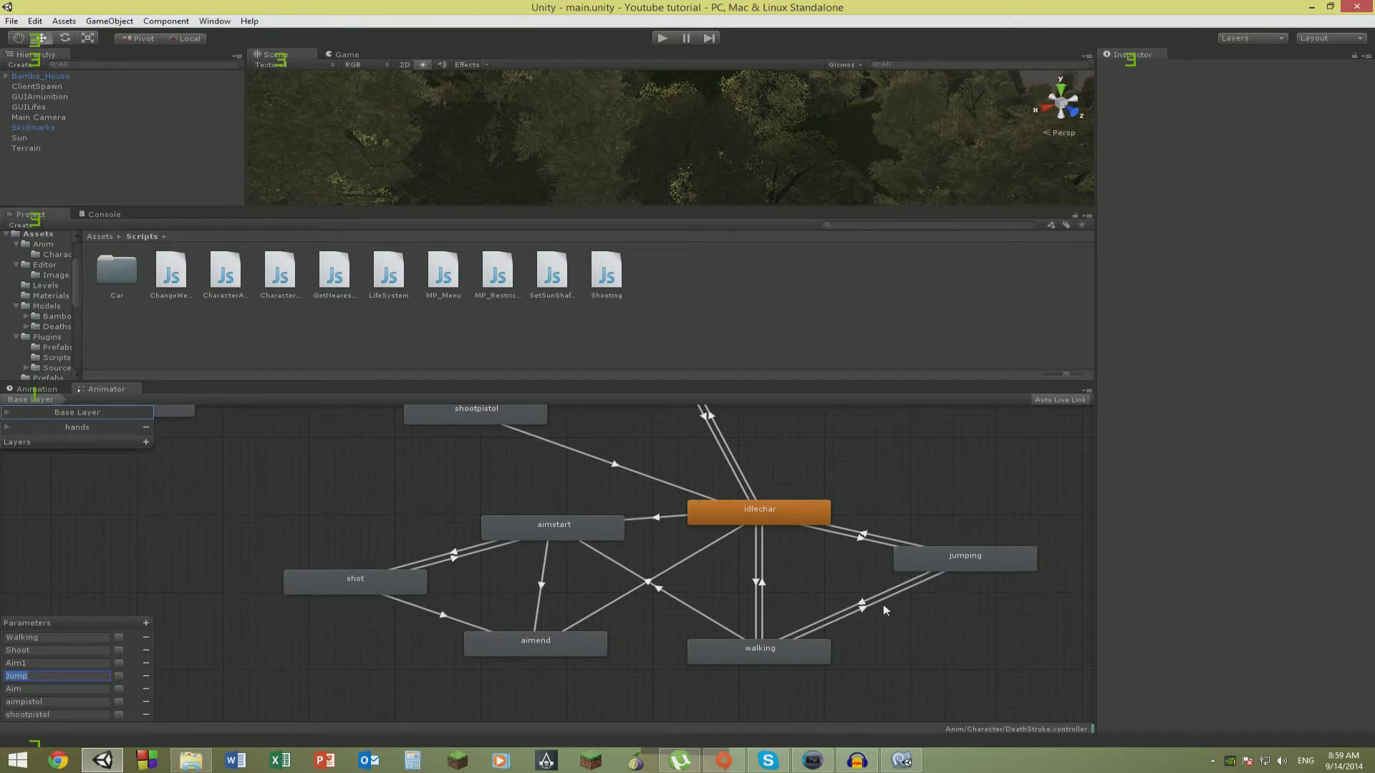
pyautogui.click(860, 539)
pyautogui.click(1270, 441)
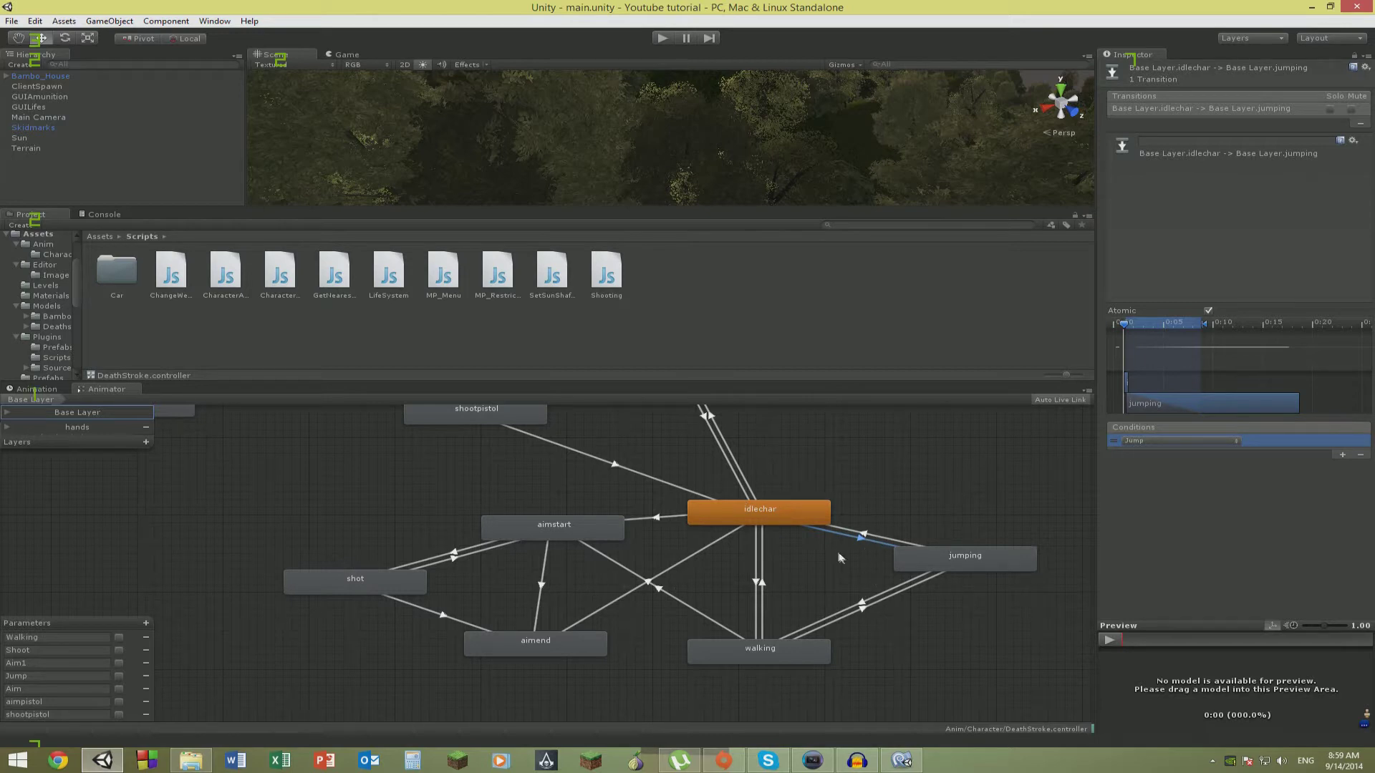
# Check the conditions of the Base Layer transitions in both directions between idlechar and walking and between walking and jumping.
pyautogui.click(758, 577)
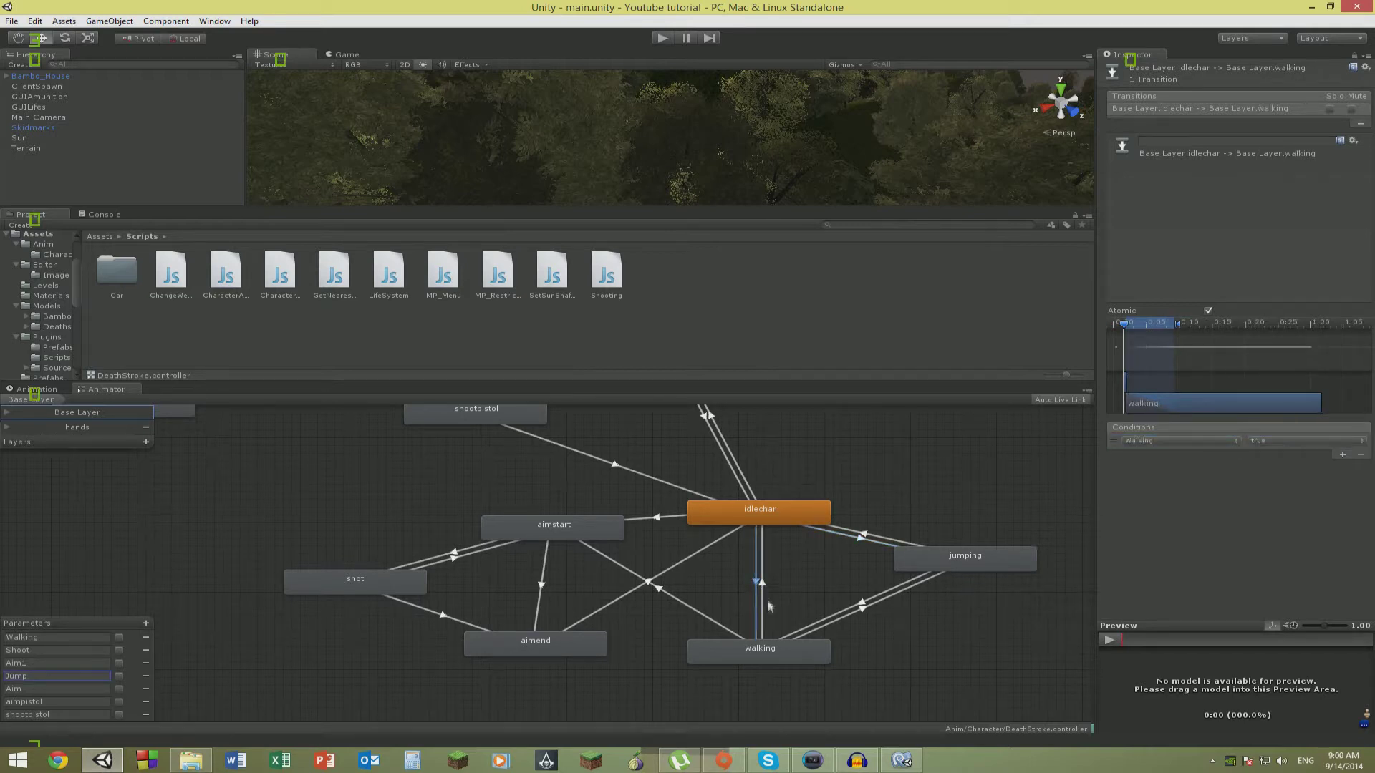
pyautogui.click(762, 584)
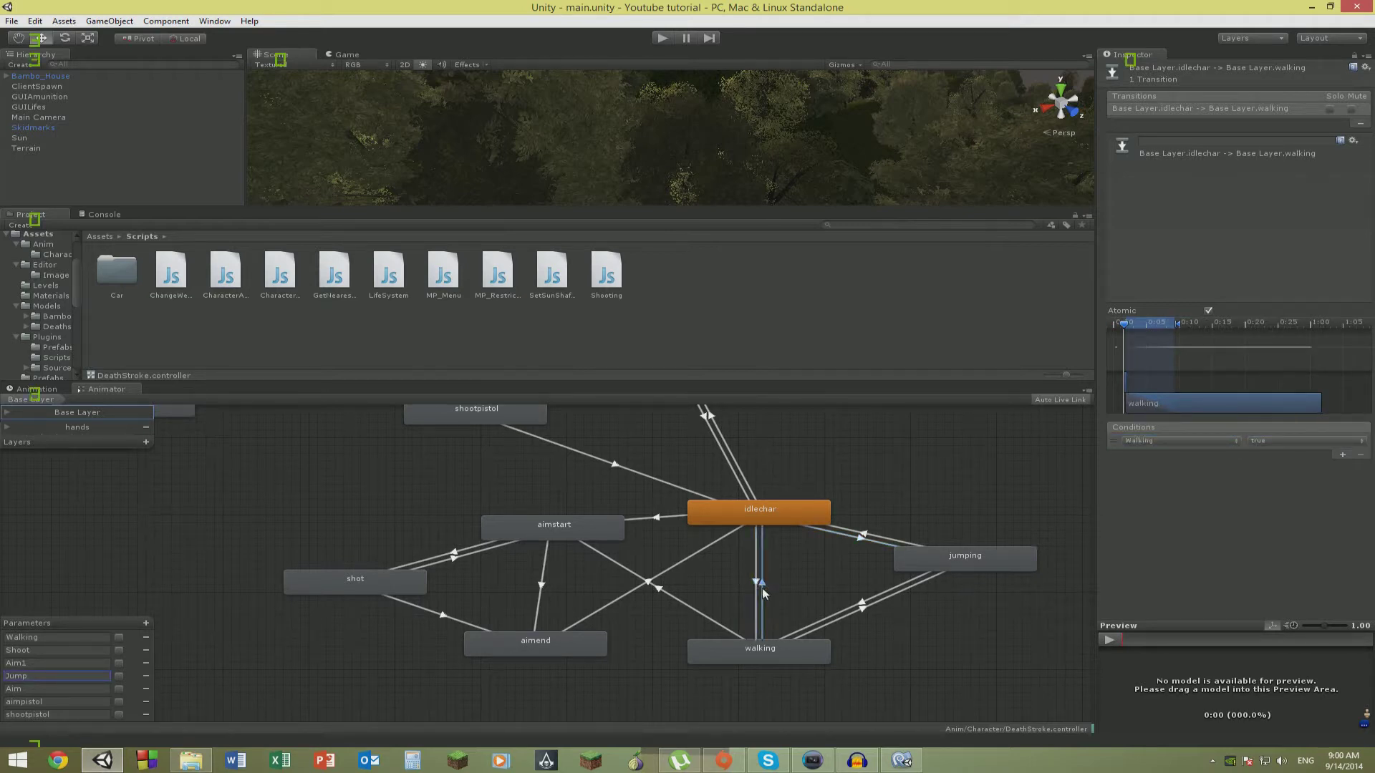
pyautogui.click(855, 609)
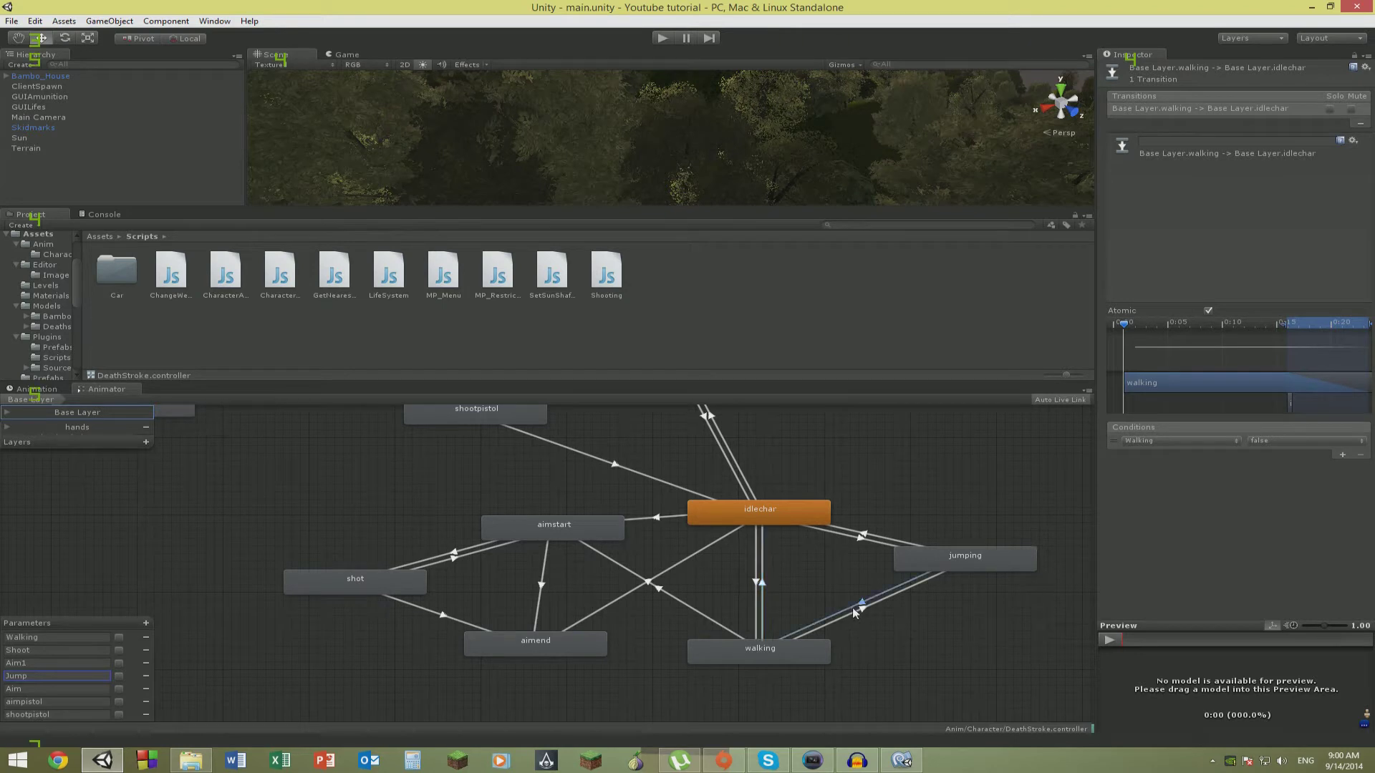
pyautogui.click(856, 611)
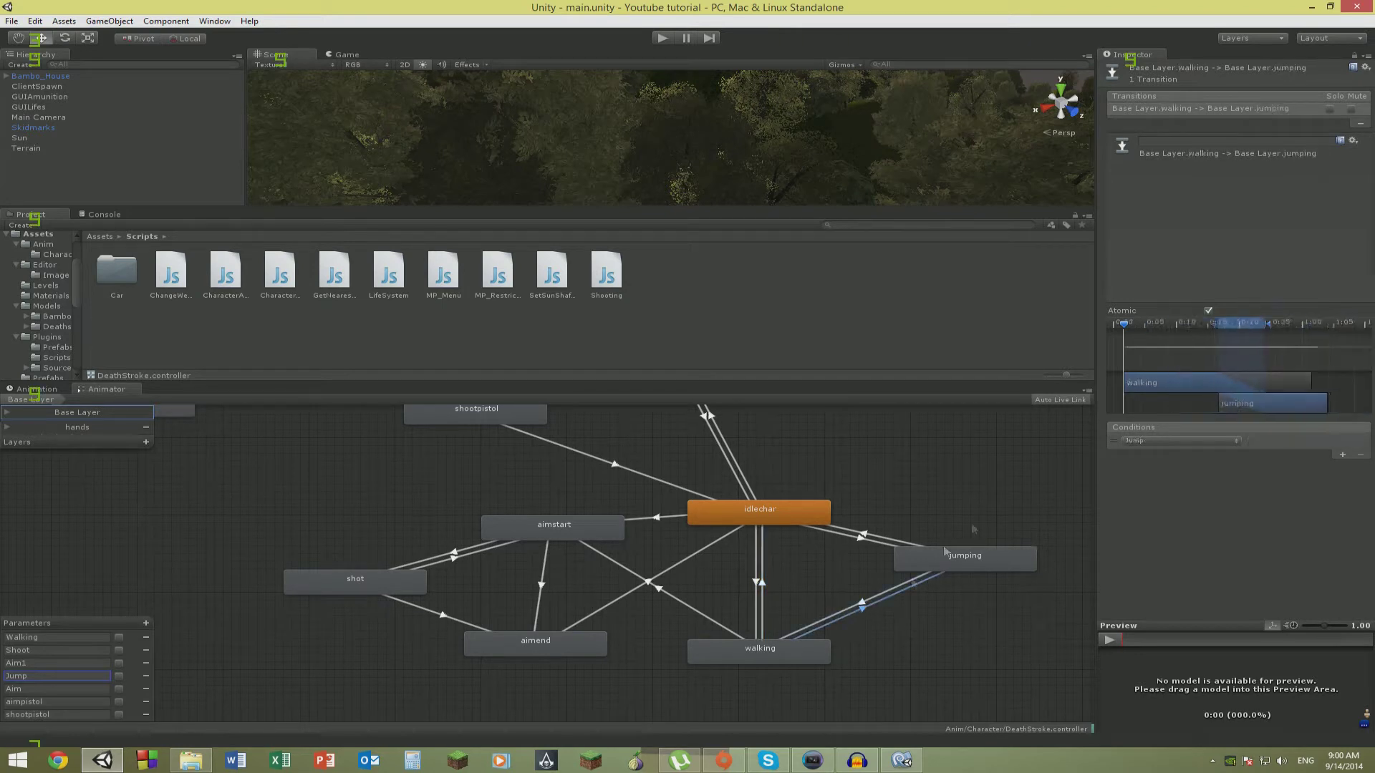
pyautogui.click(865, 596)
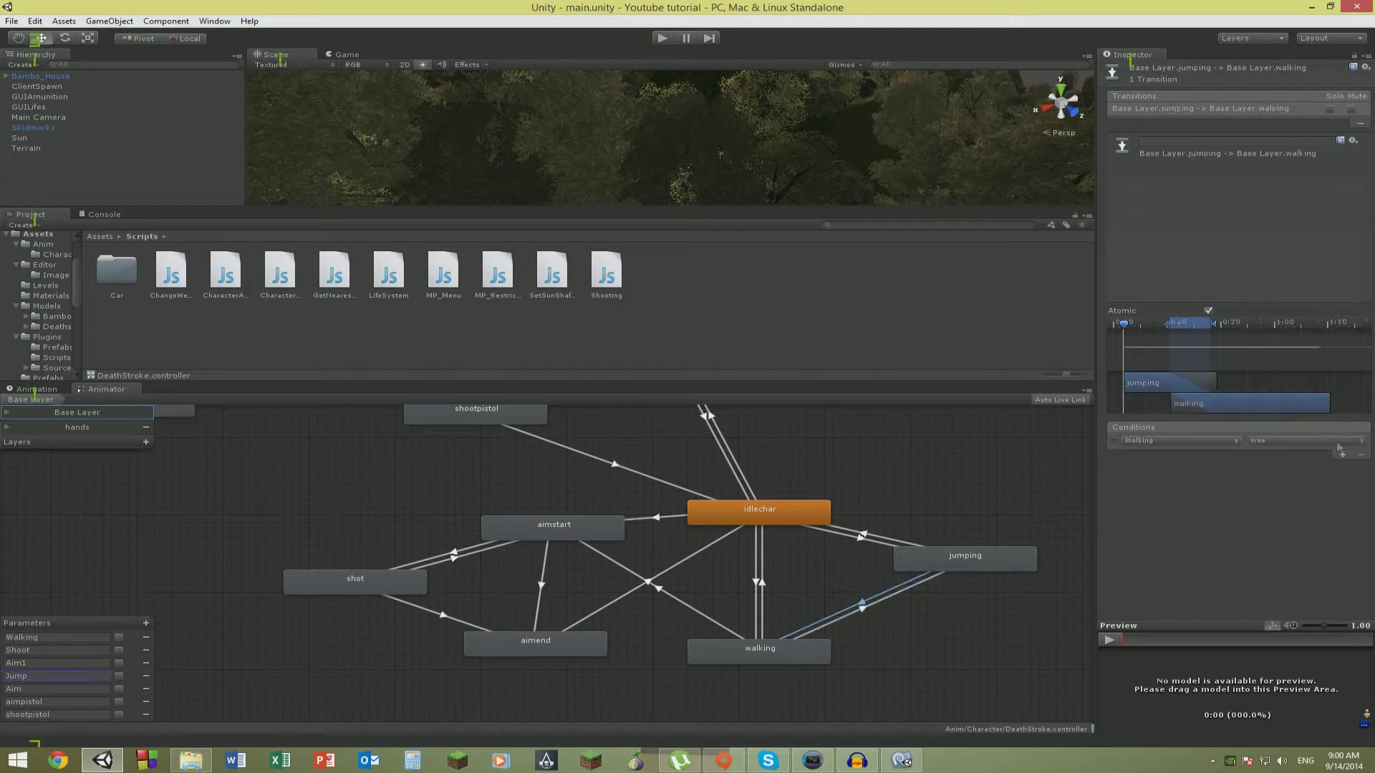
# Check the conditions of the hands layer transitions in both directions between idlechar and walking, and the walking state's motion.
pyautogui.scroll(1, 1045, 484)
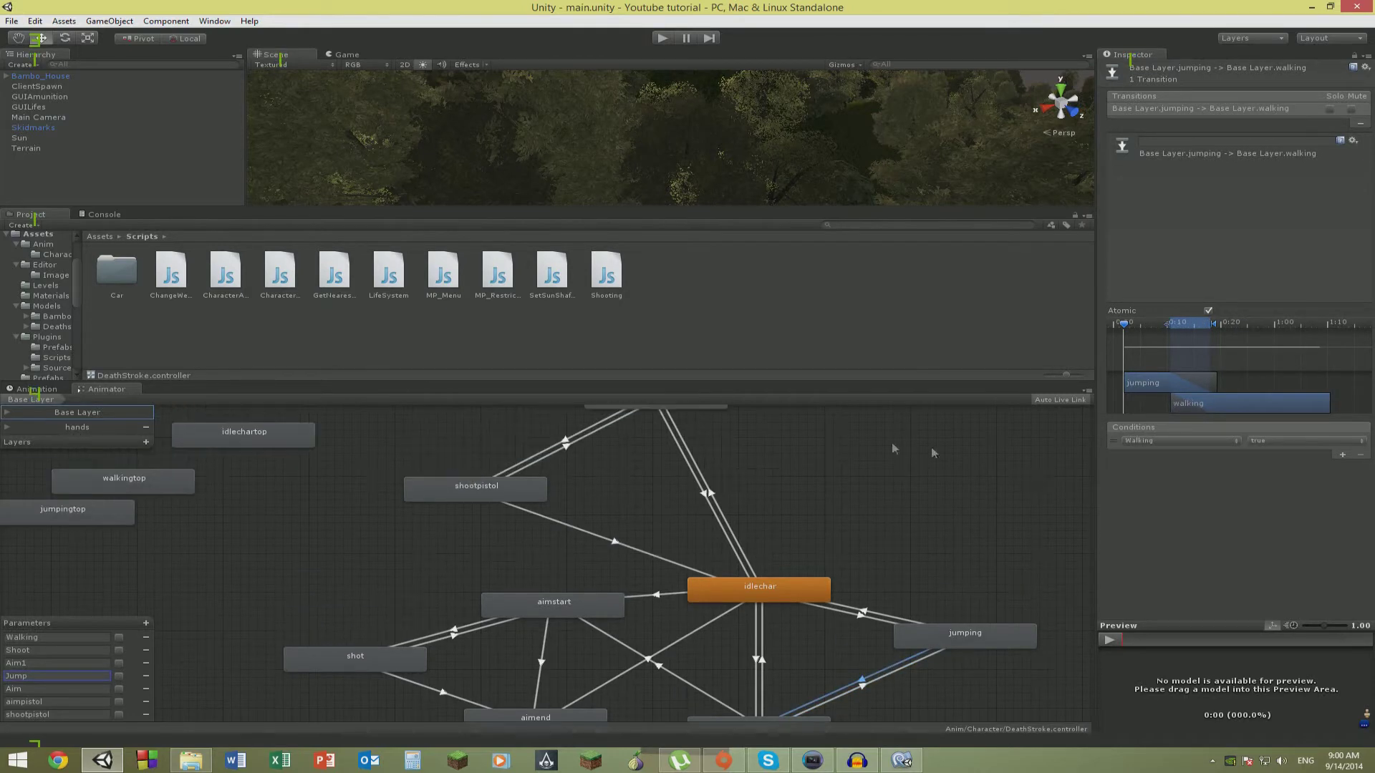
pyautogui.click(87, 427)
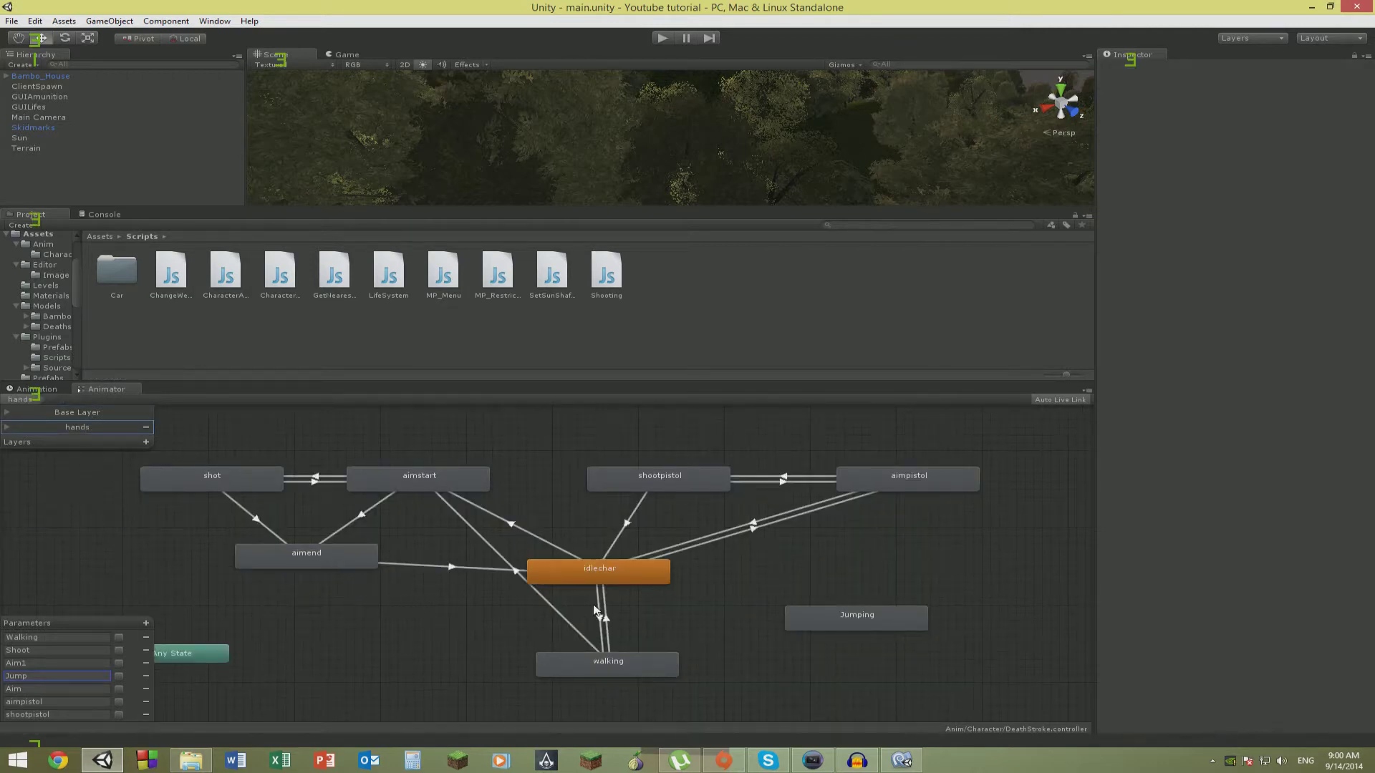
pyautogui.click(595, 612)
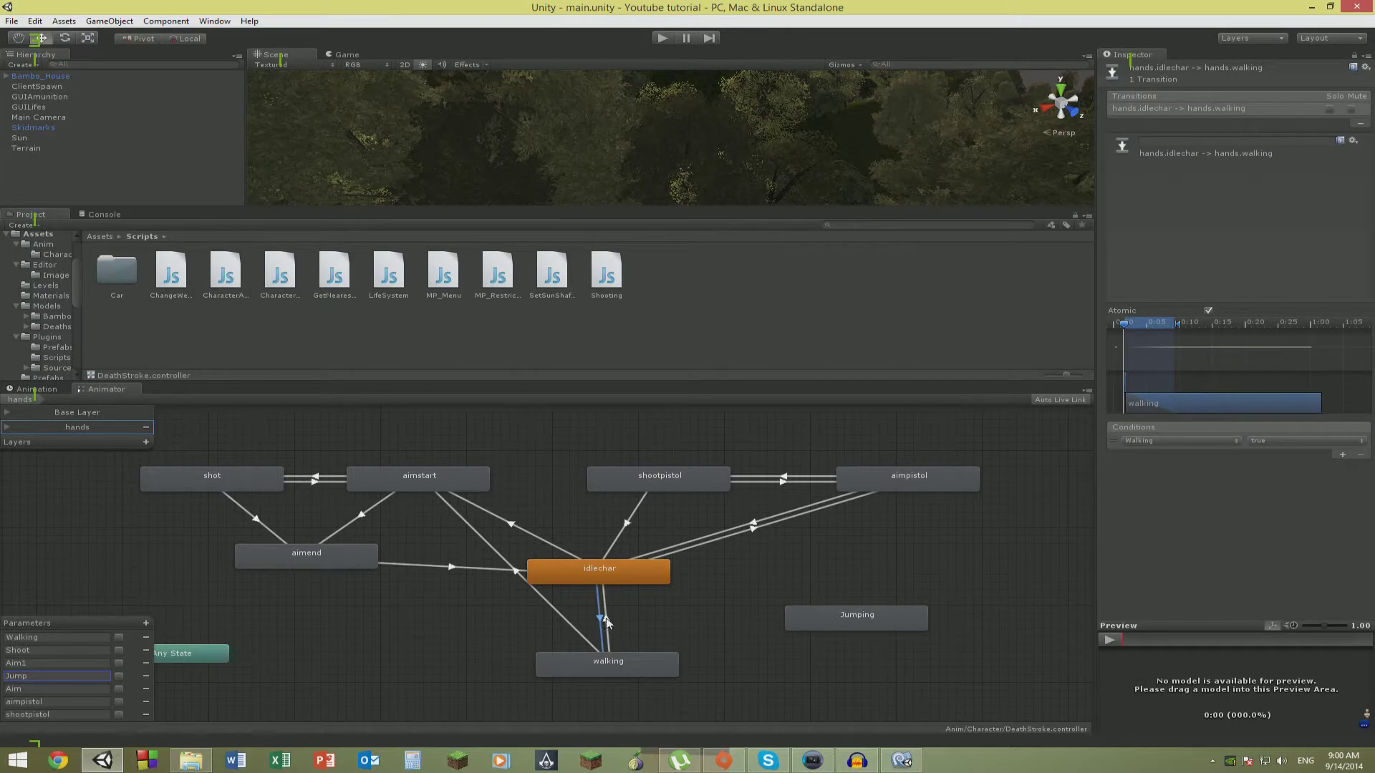
pyautogui.click(585, 660)
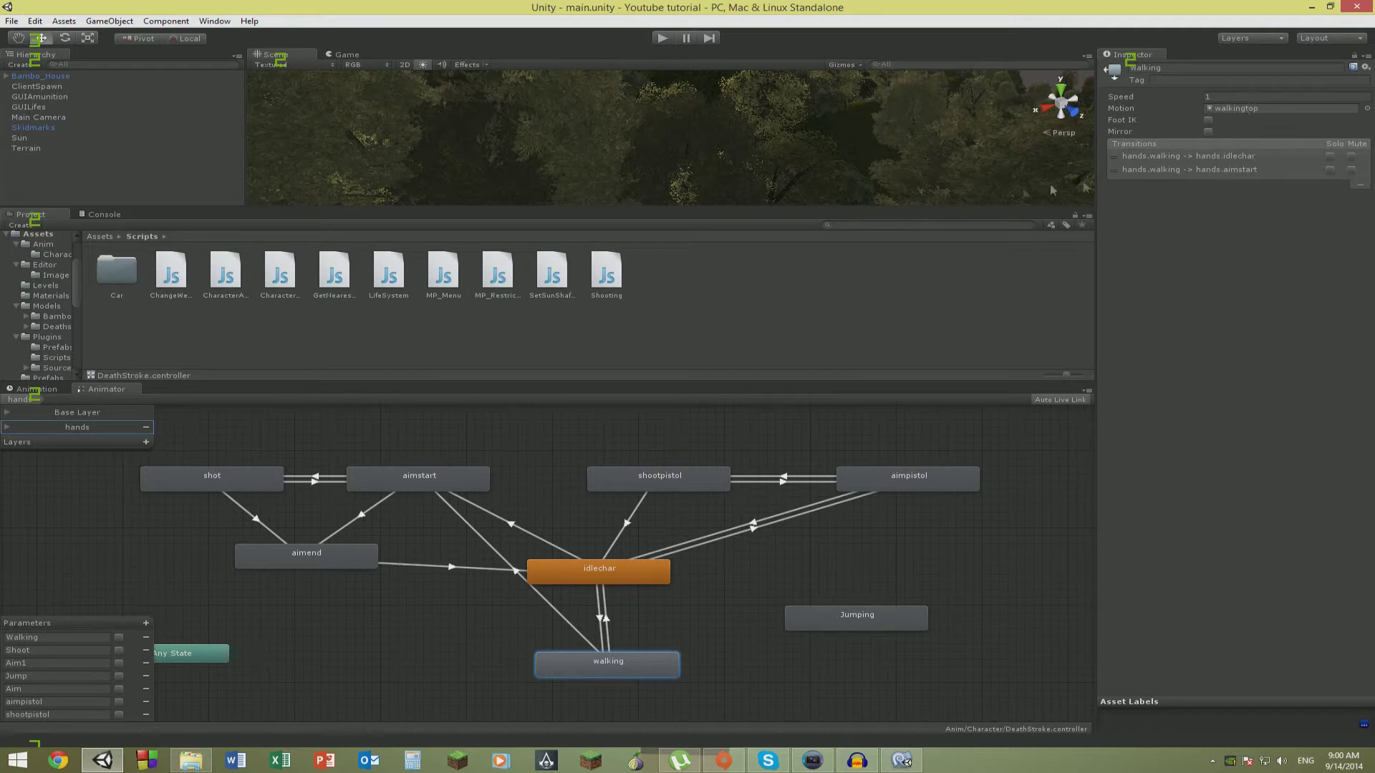
pyautogui.click(599, 622)
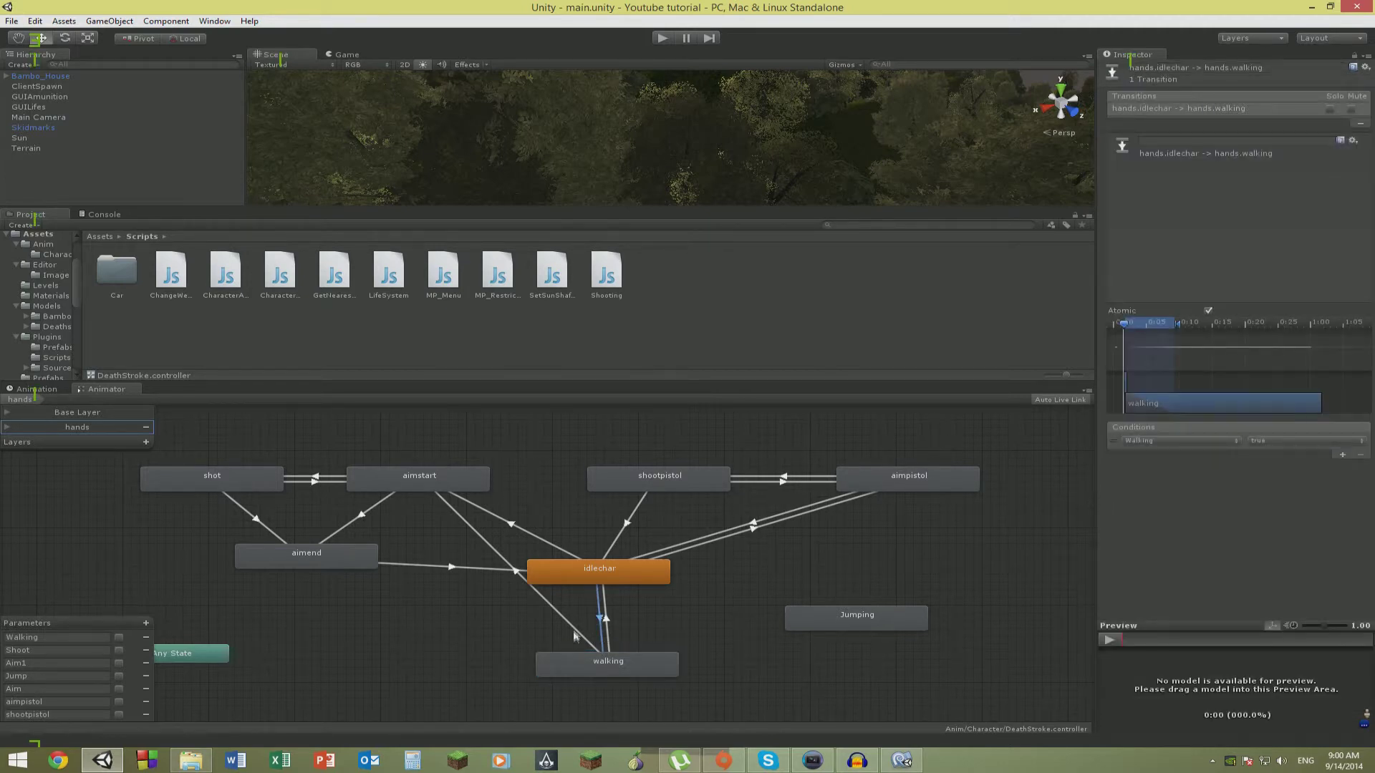
pyautogui.click(608, 623)
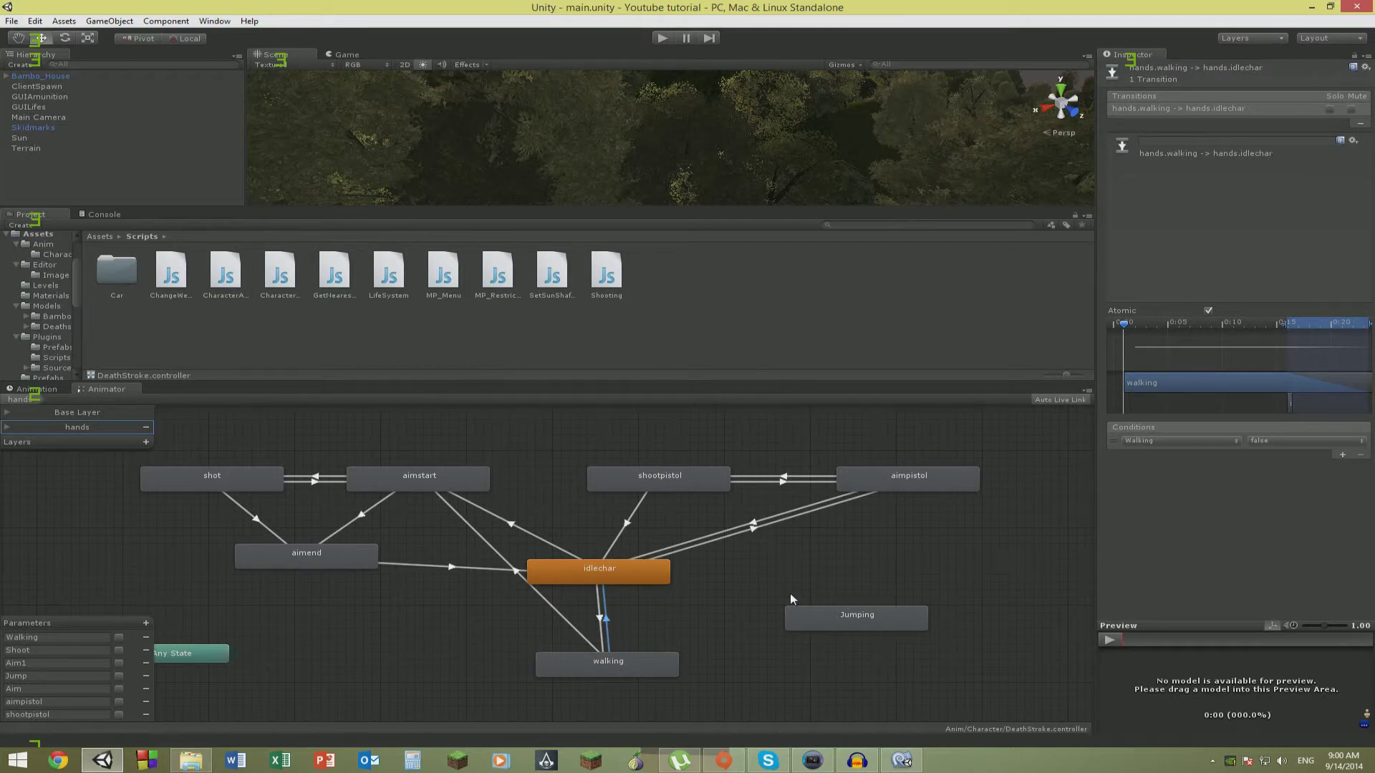
# Examine the conditions of the hands layer transitions into aimstart from idlechar and from walking.
pyautogui.scroll(3, 772, 630)
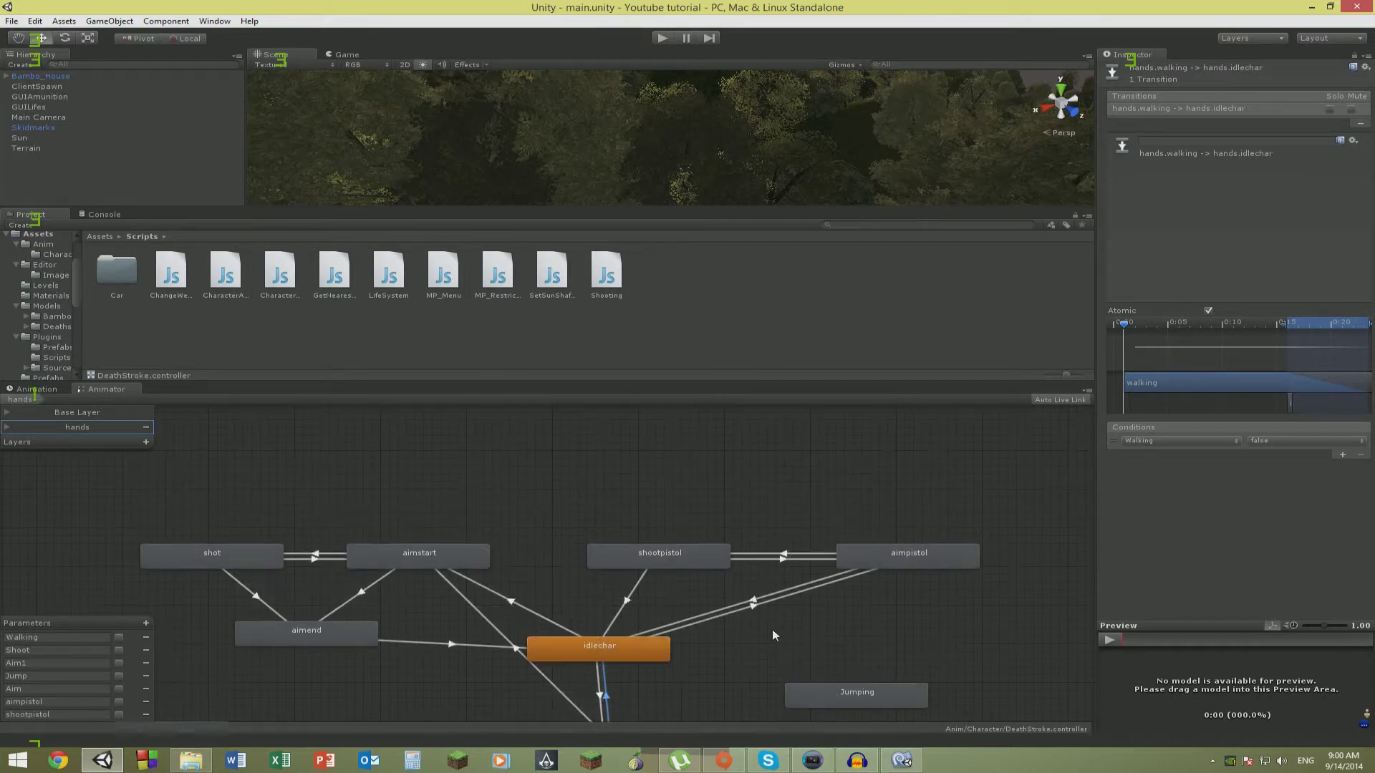
pyautogui.click(504, 602)
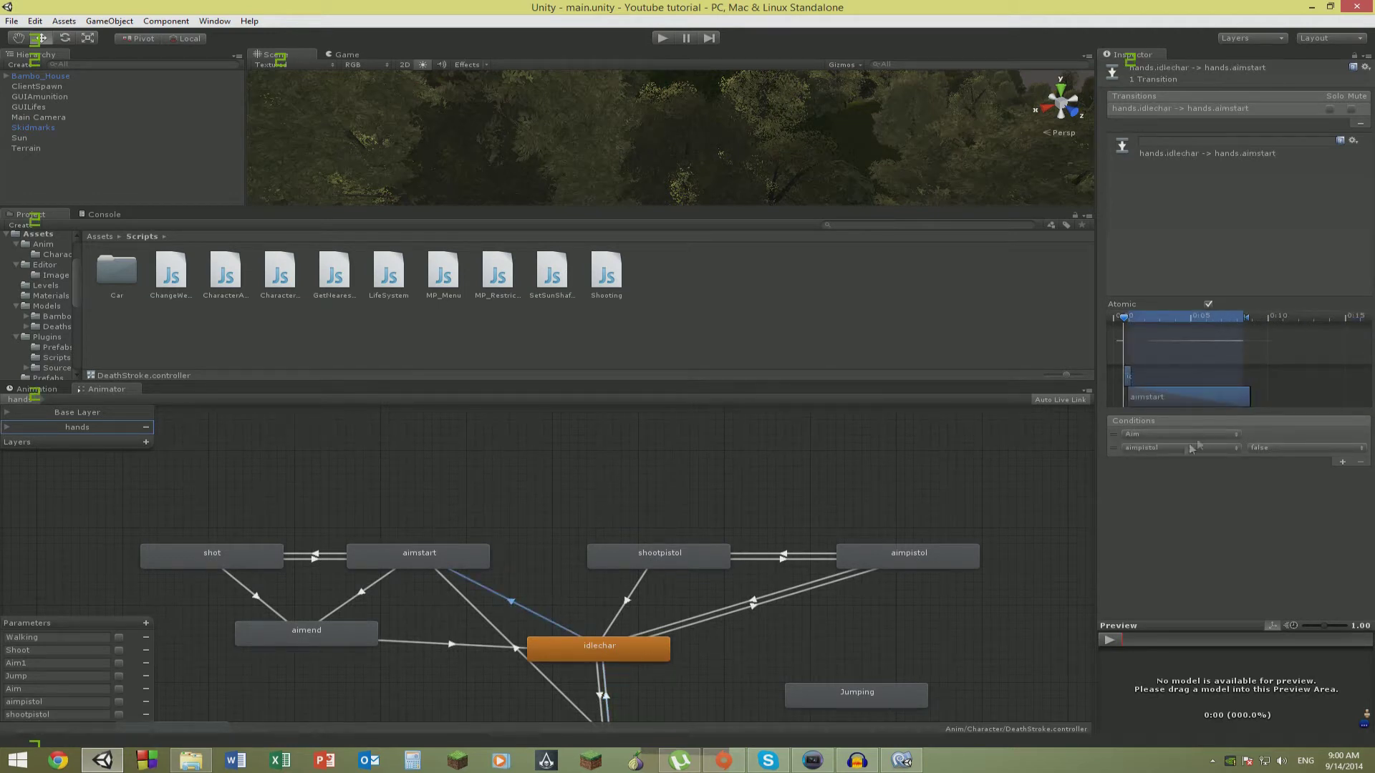
pyautogui.click(1252, 435)
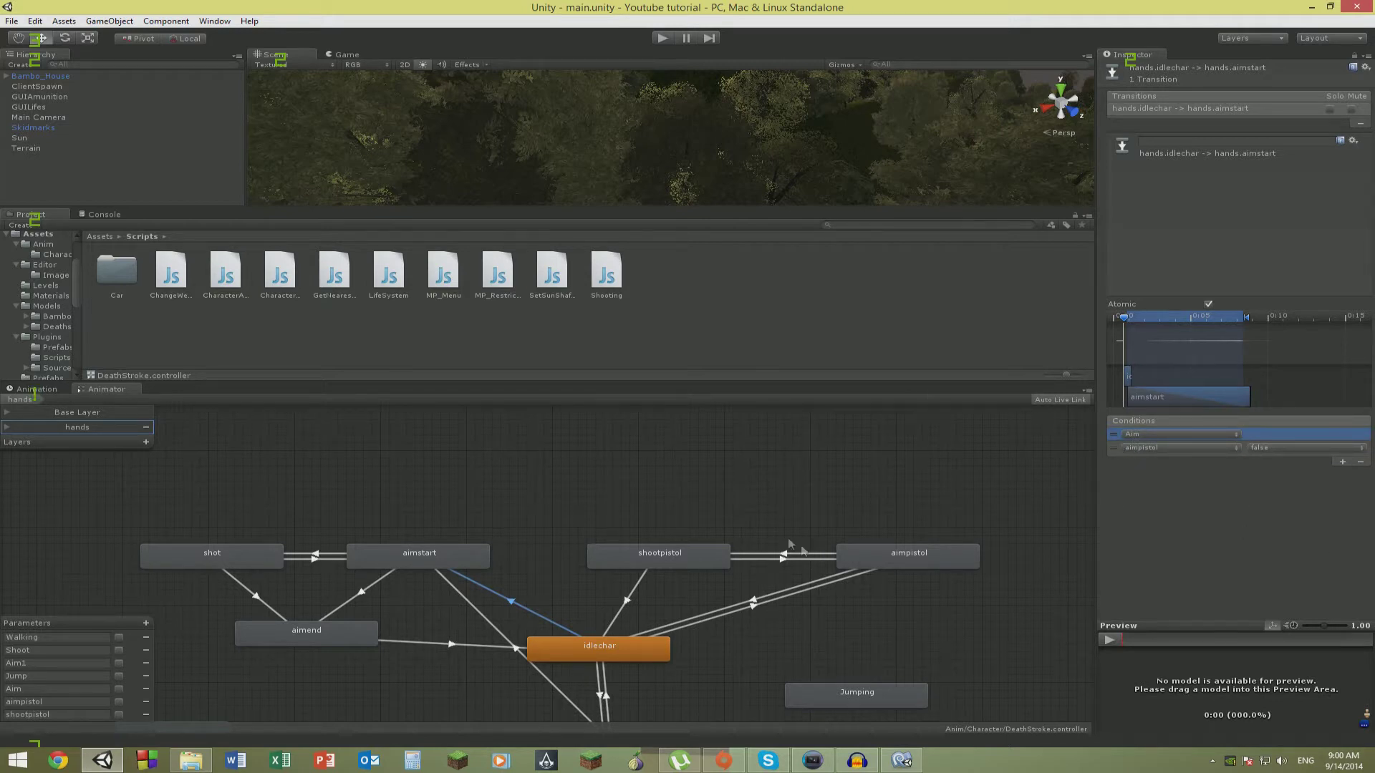
pyautogui.click(1118, 450)
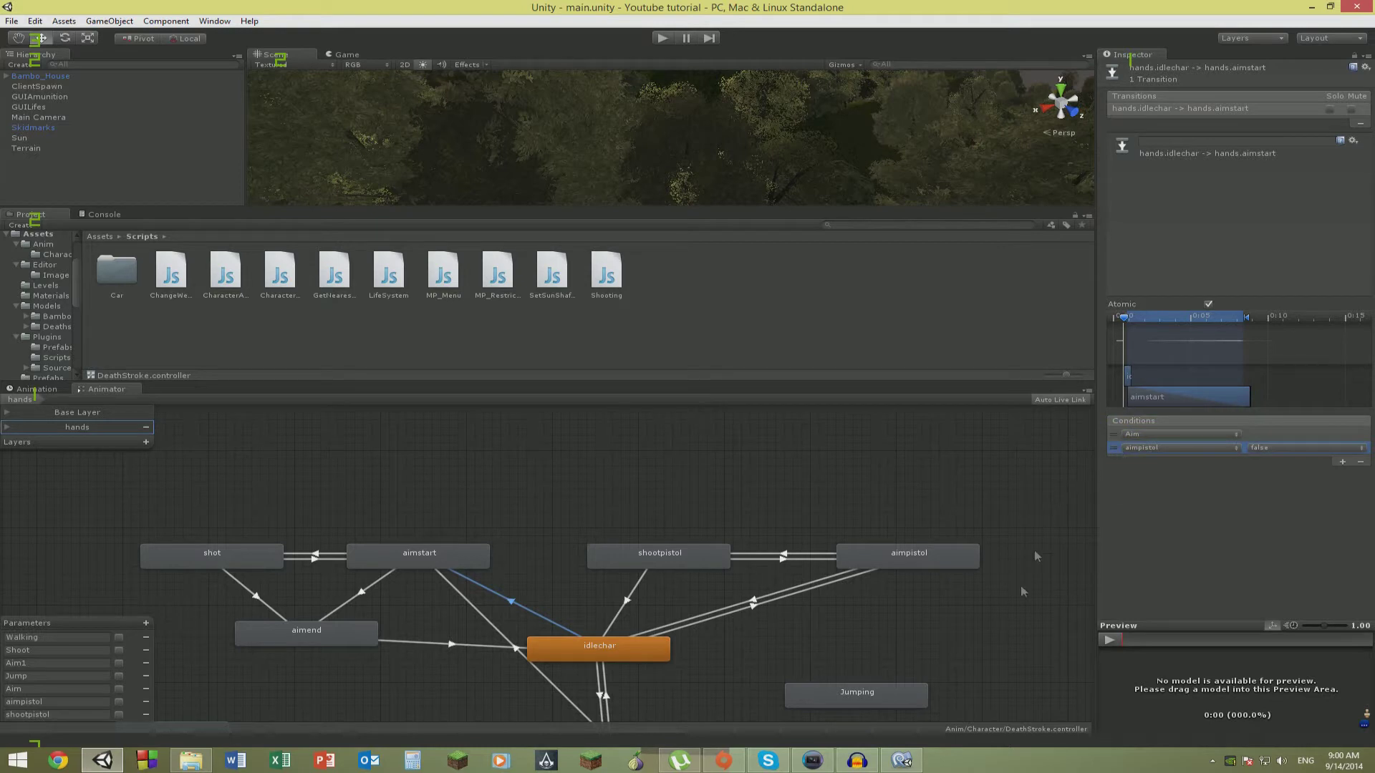
pyautogui.scroll(-2, 623, 573)
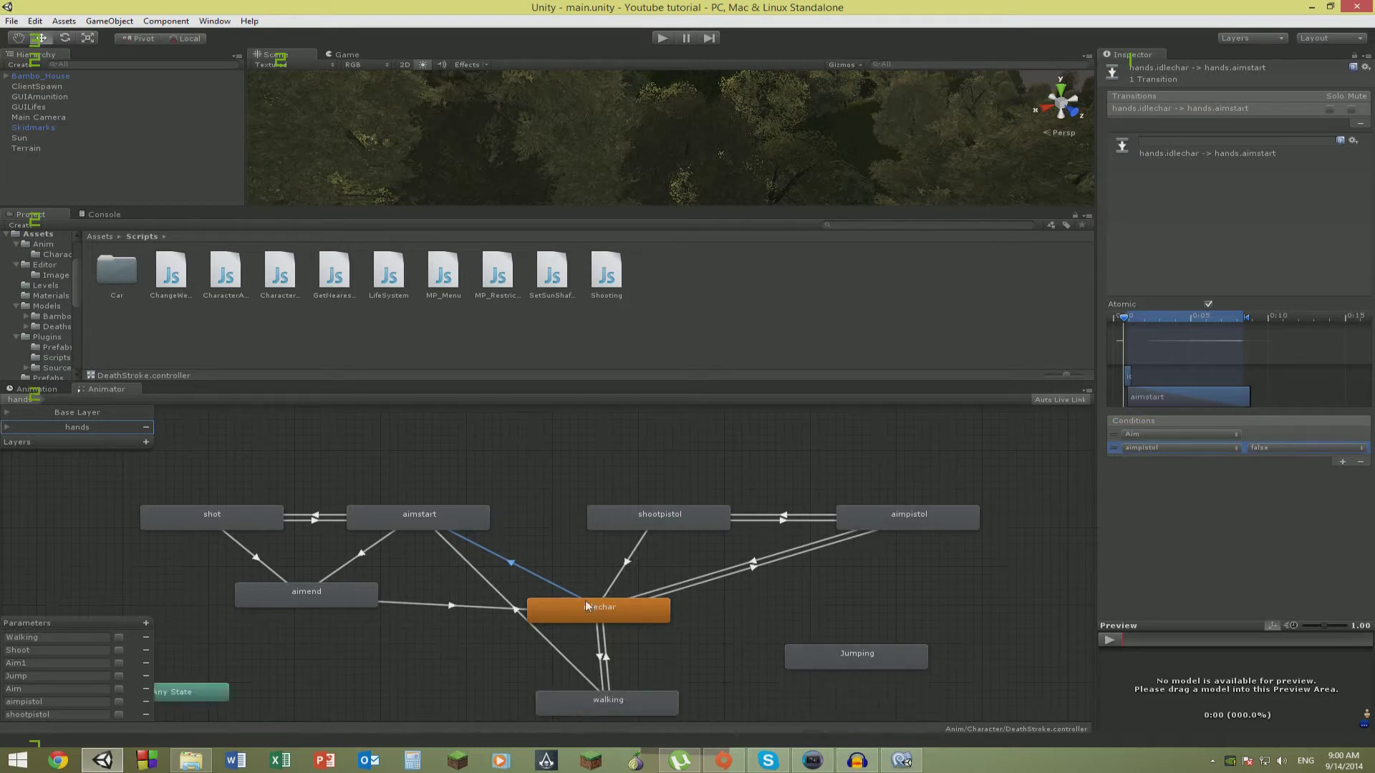
pyautogui.click(563, 654)
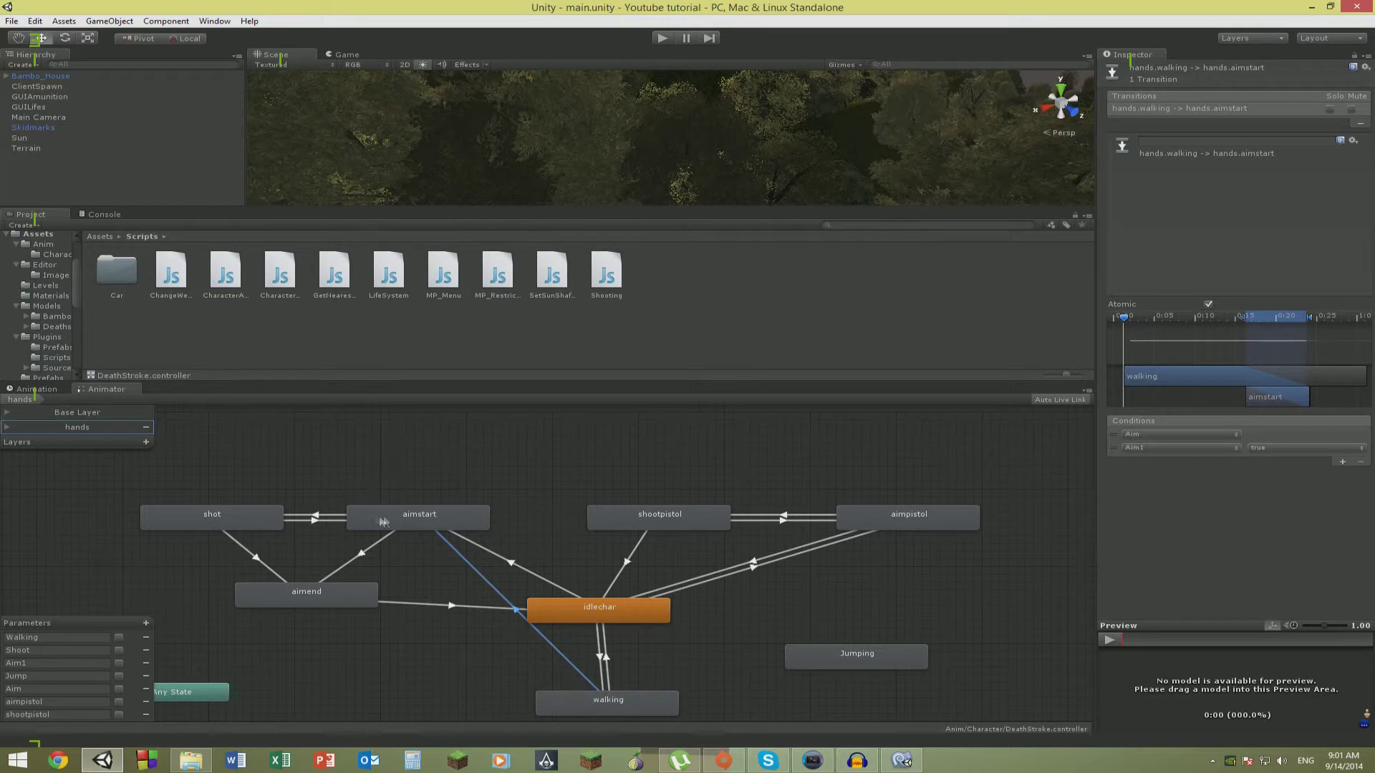
# Check the conditions of the hands layer transitions in both directions between aimstart and shot.
pyautogui.click(320, 513)
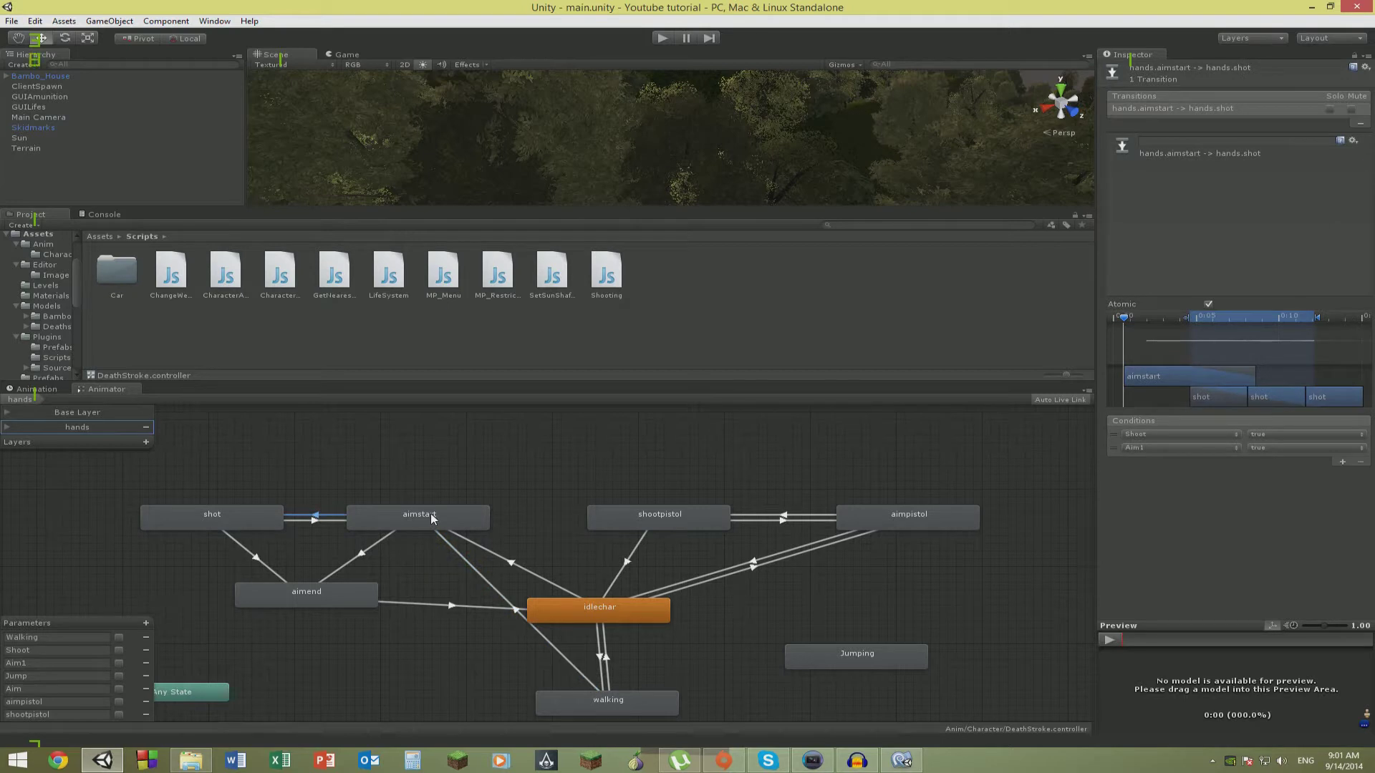
pyautogui.click(432, 517)
pyautogui.click(239, 515)
pyautogui.click(313, 516)
pyautogui.click(312, 522)
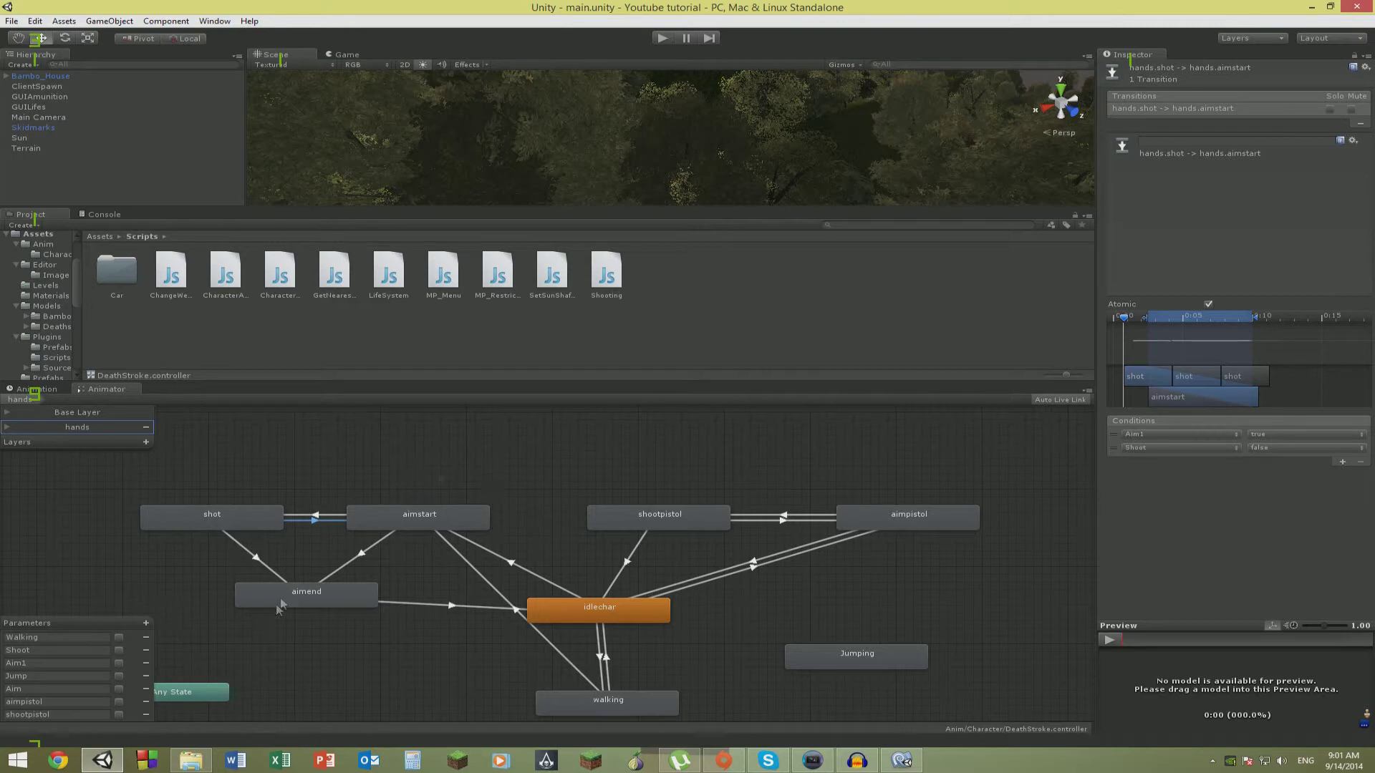
# Check the conditions of the hands layer transitions from shot and aimstart to aimend and from aimend to idlechar.
pyautogui.click(257, 561)
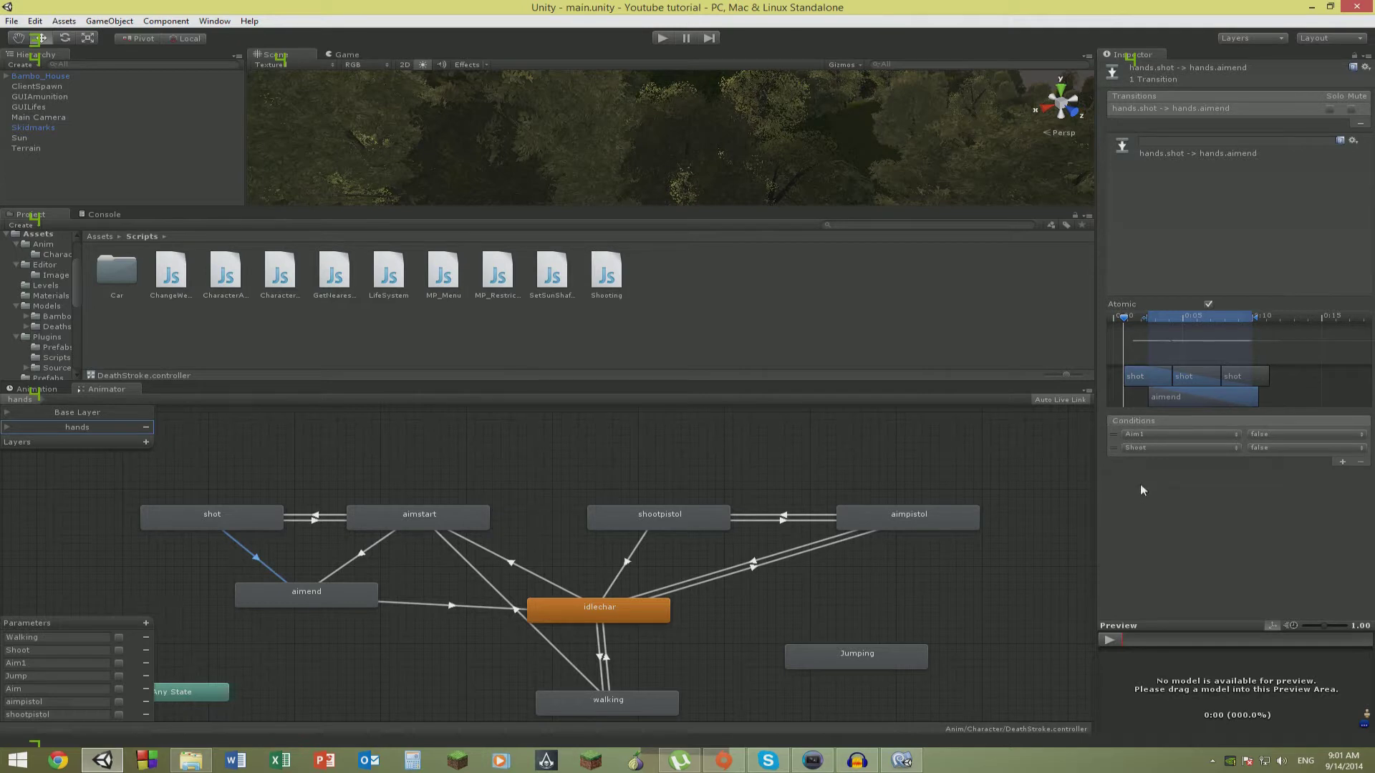
pyautogui.click(364, 552)
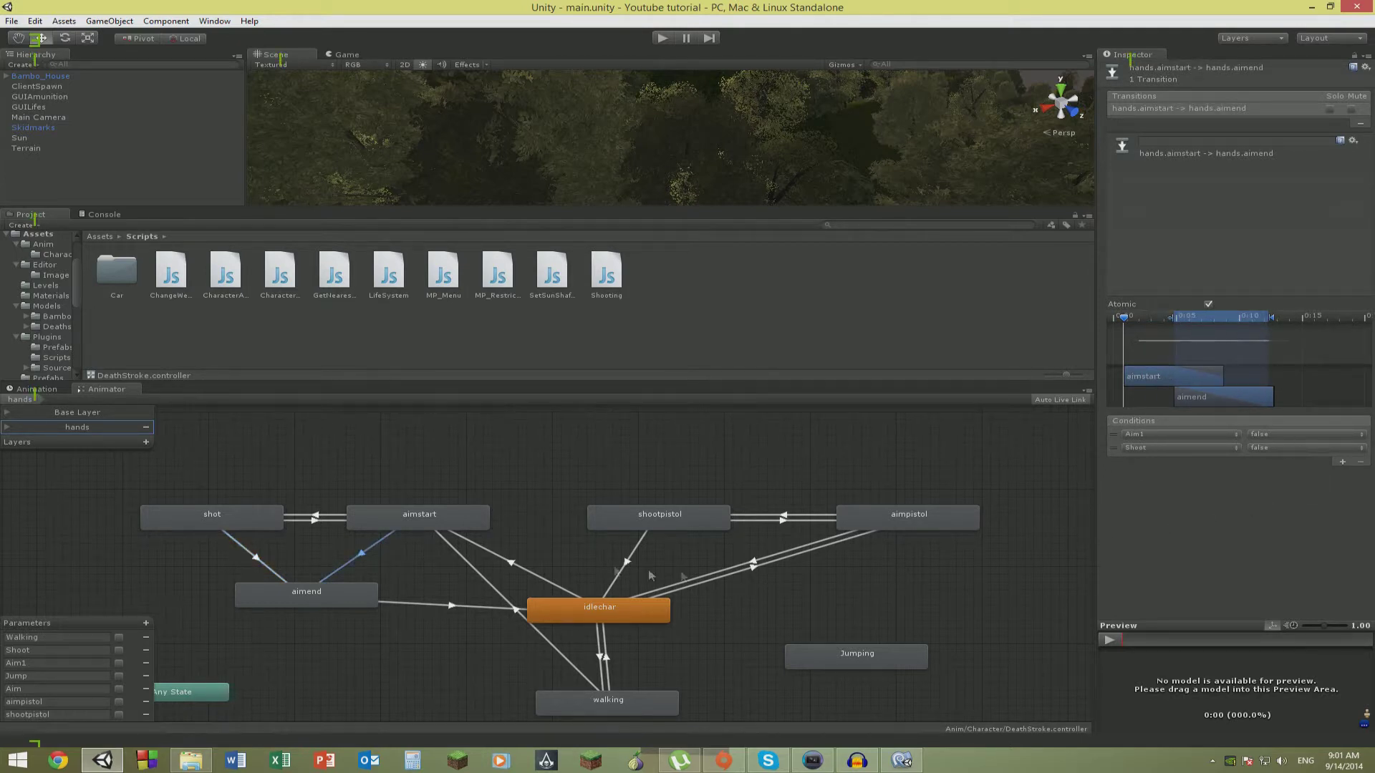
pyautogui.click(452, 608)
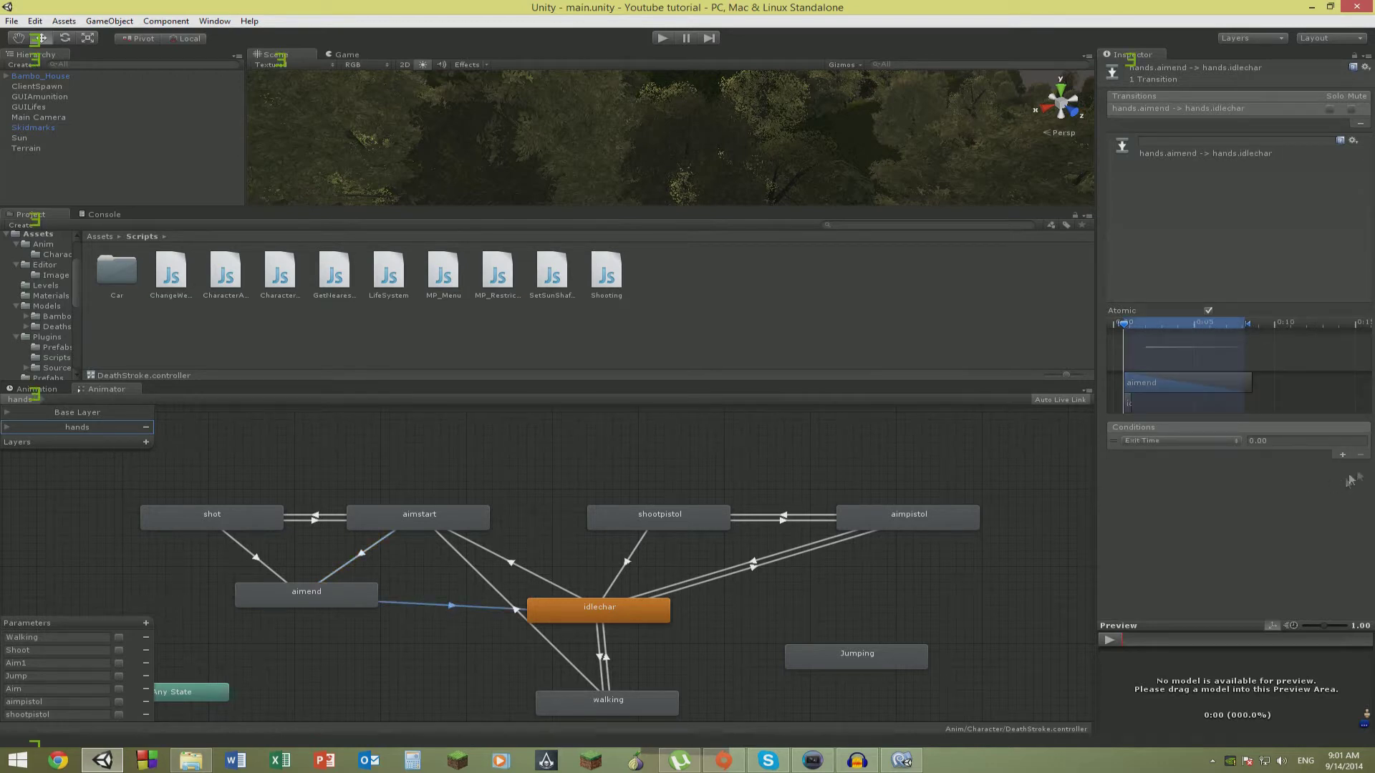
# Check the conditions of the hands layer pistol transitions between idlechar and aimpistol, between aimpistol and shootpistol, and from shootpistol to idlechar.
pyautogui.moveTo(902, 610); pyautogui.dragTo(857, 601, button='middle')
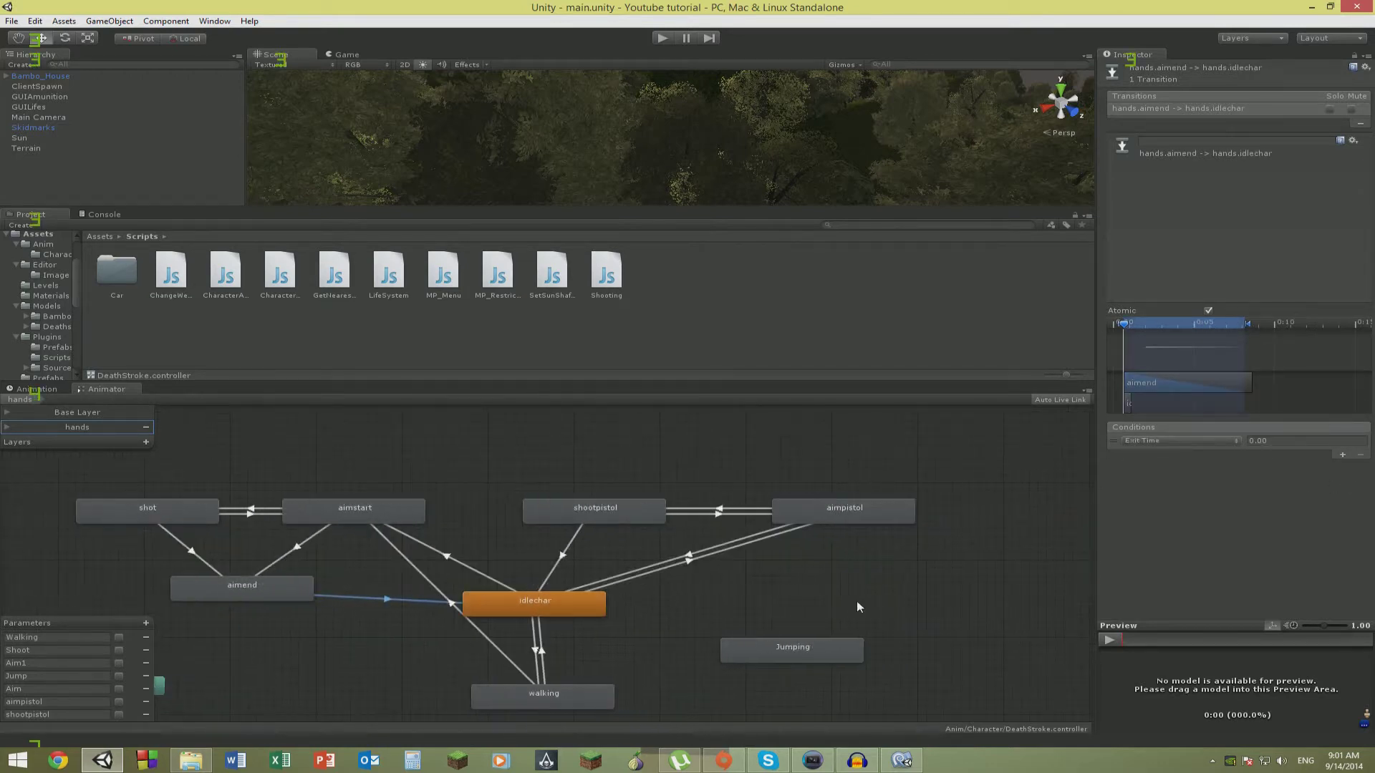
pyautogui.click(689, 559)
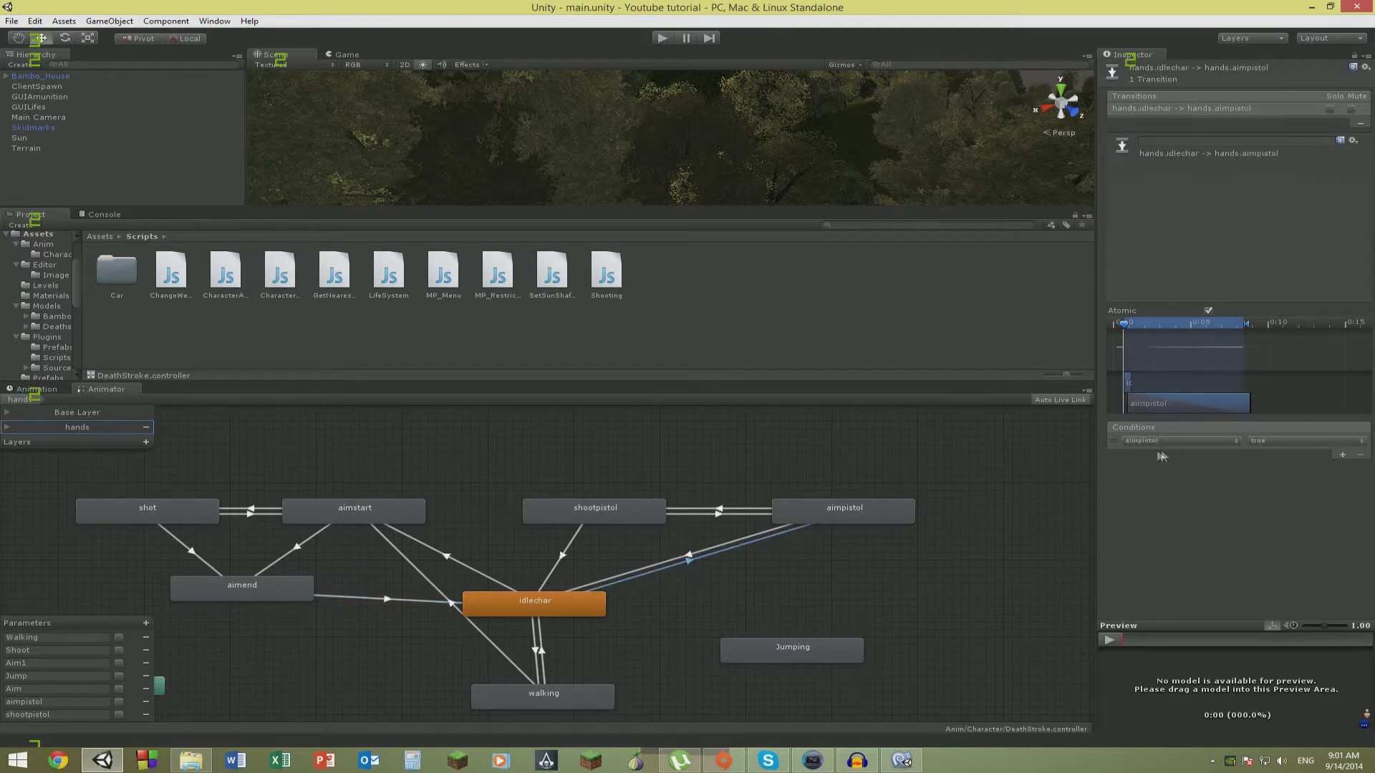
pyautogui.click(664, 562)
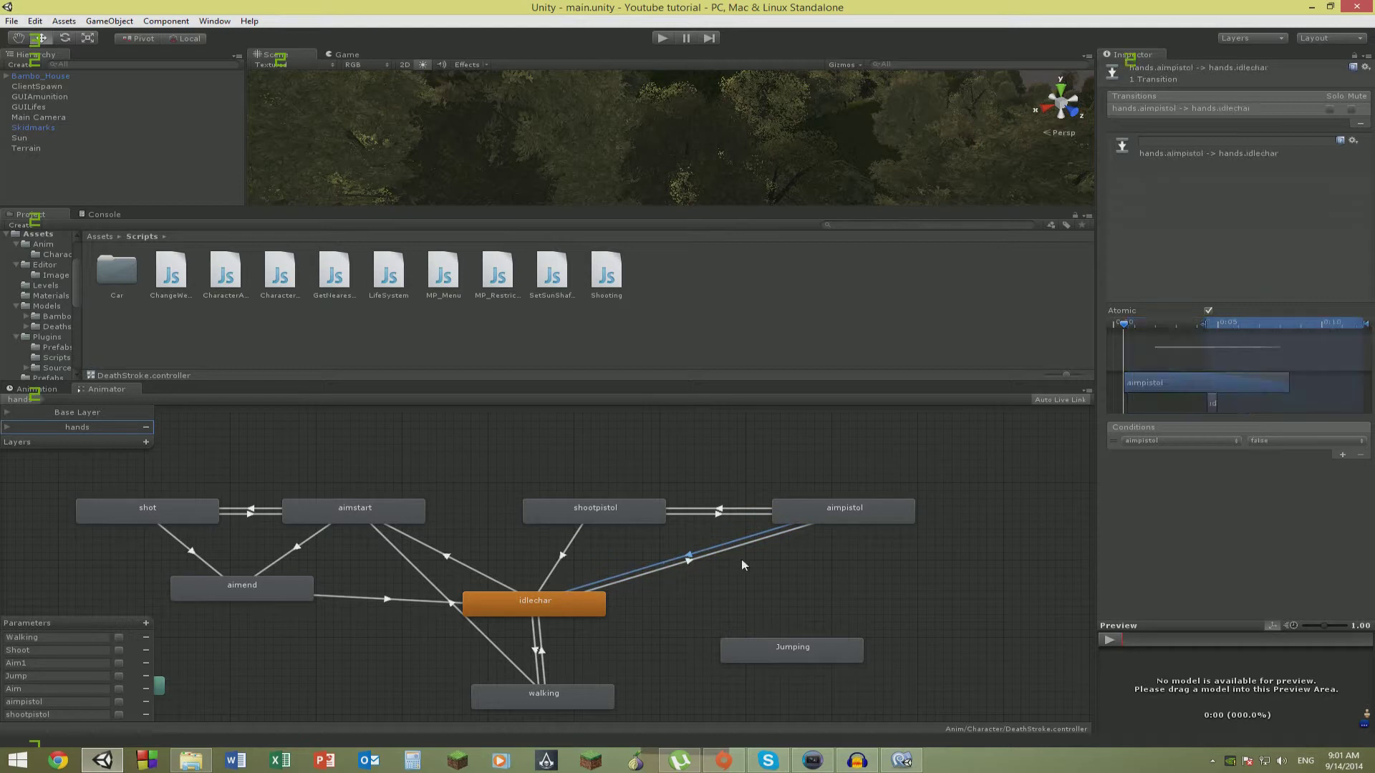
pyautogui.click(758, 509)
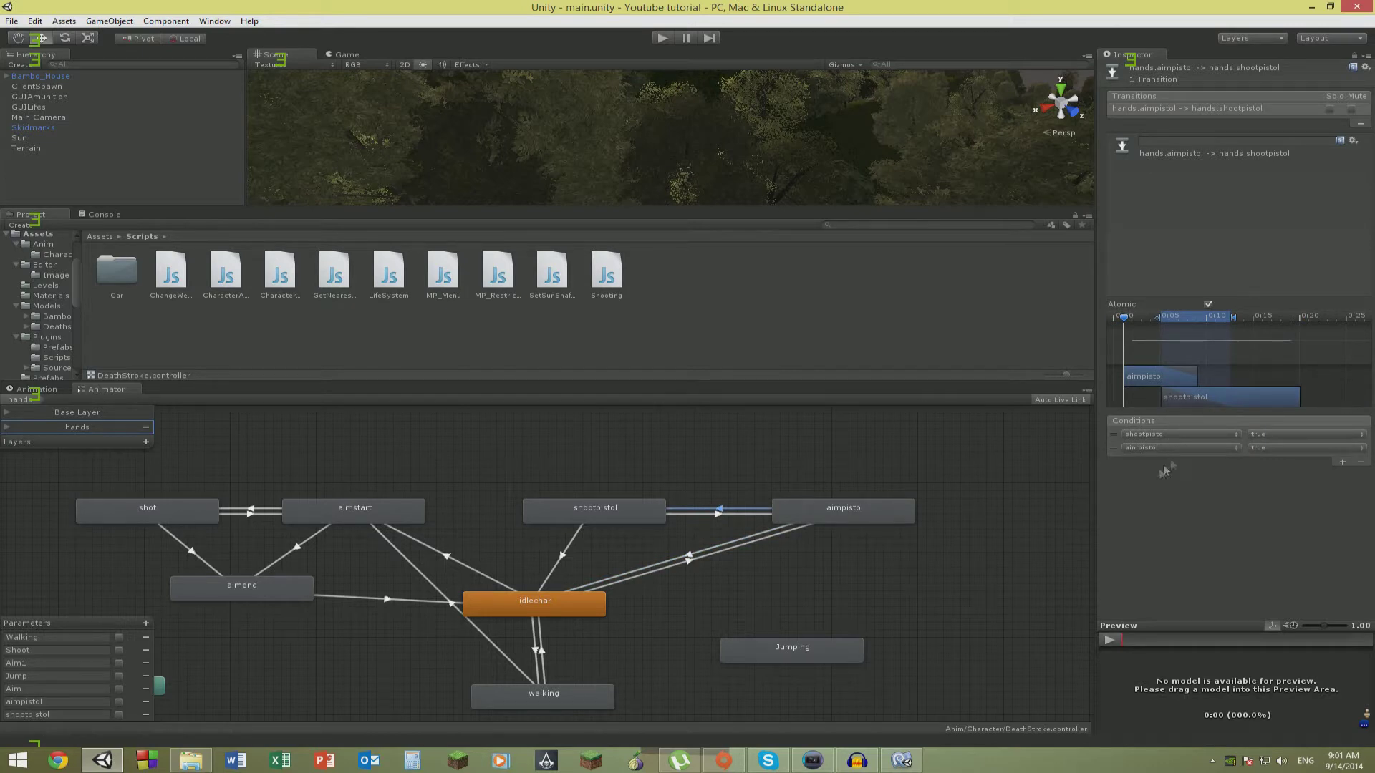
pyautogui.click(720, 513)
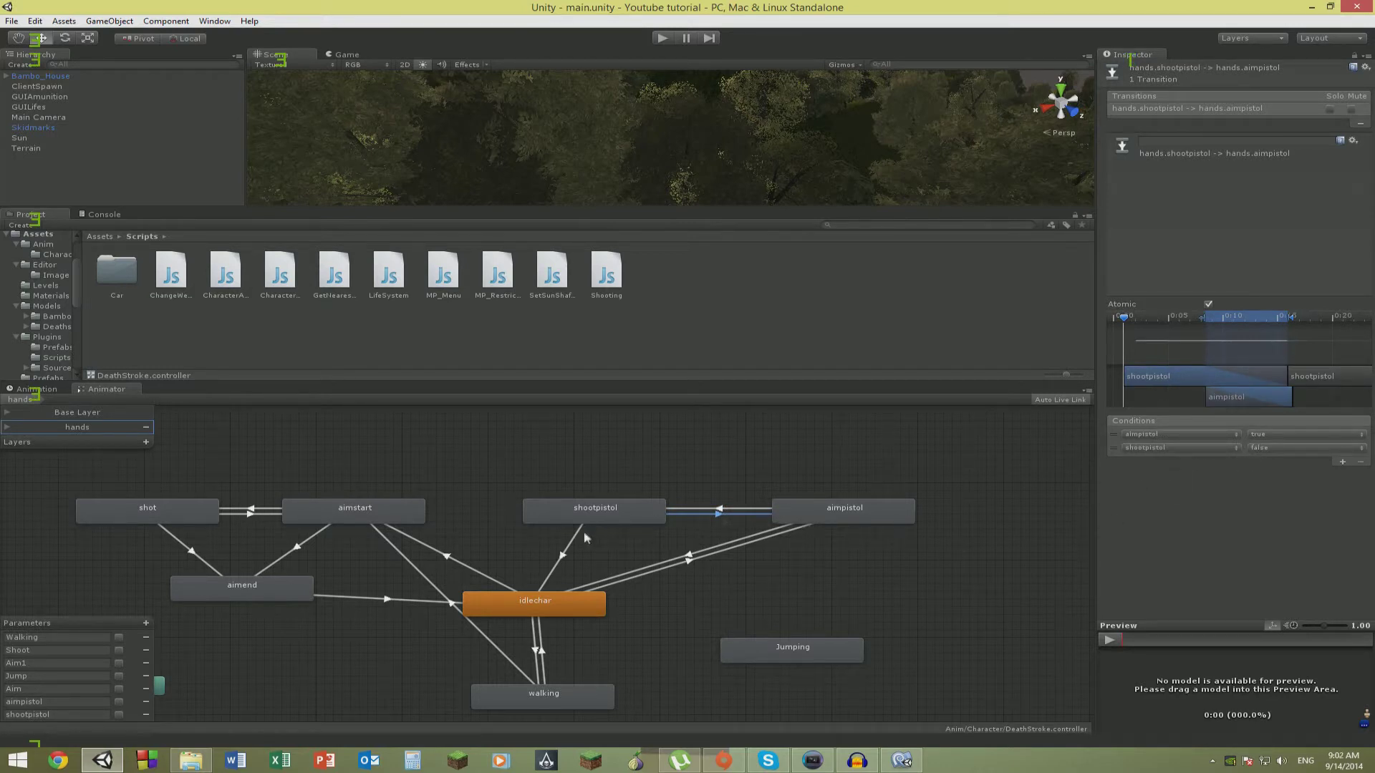
pyautogui.click(572, 550)
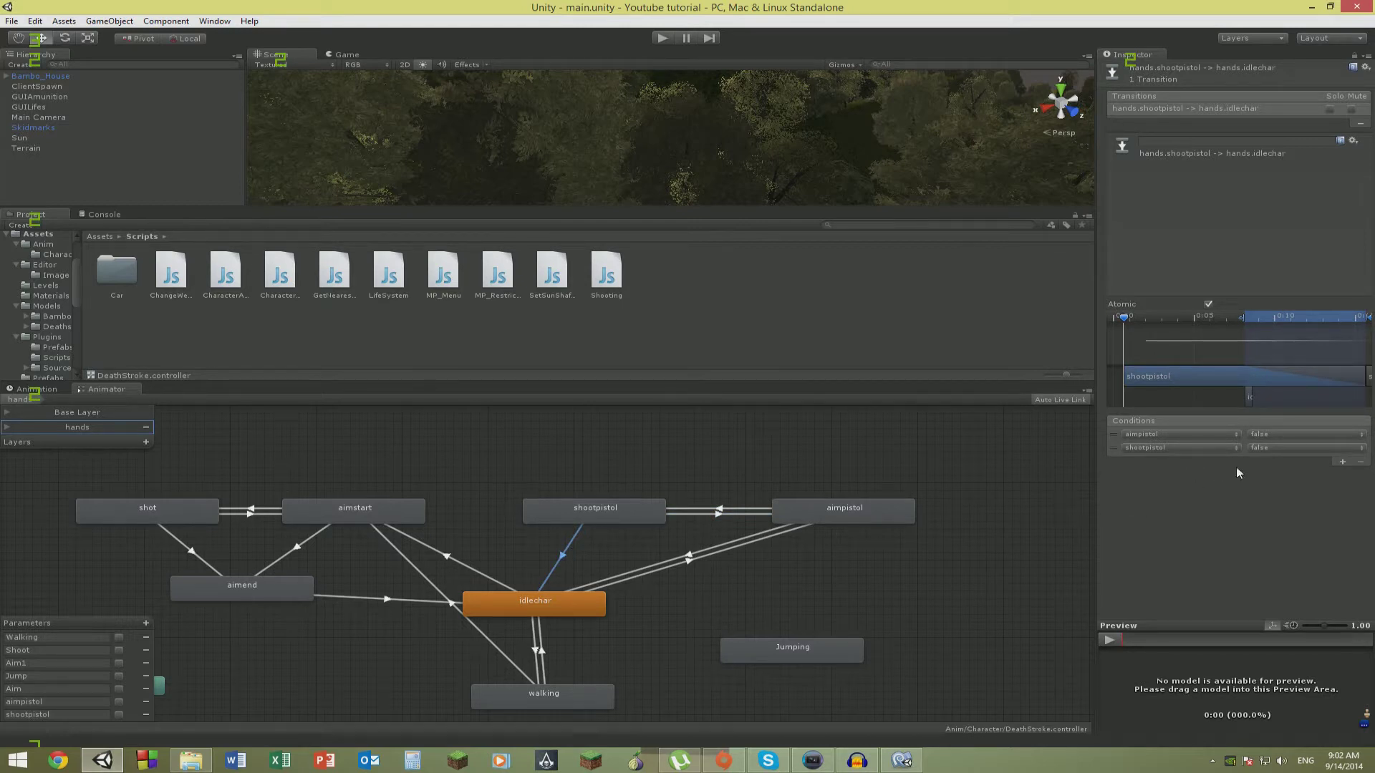
pyautogui.scroll(-5, 1021, 507)
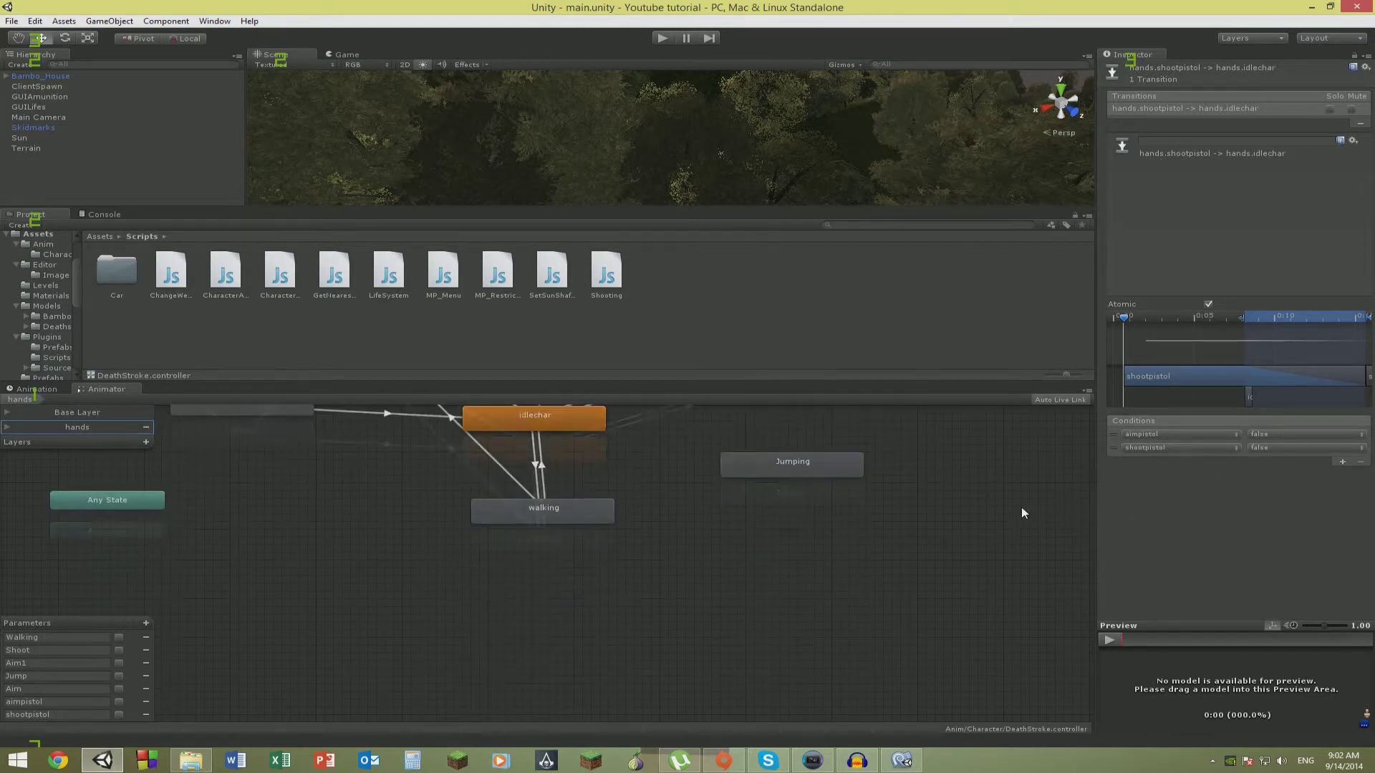
pyautogui.scroll(6, 1028, 513)
pyautogui.scroll(-3, 1028, 513)
pyautogui.scroll(-2, 1029, 514)
pyautogui.scroll(6, 1034, 521)
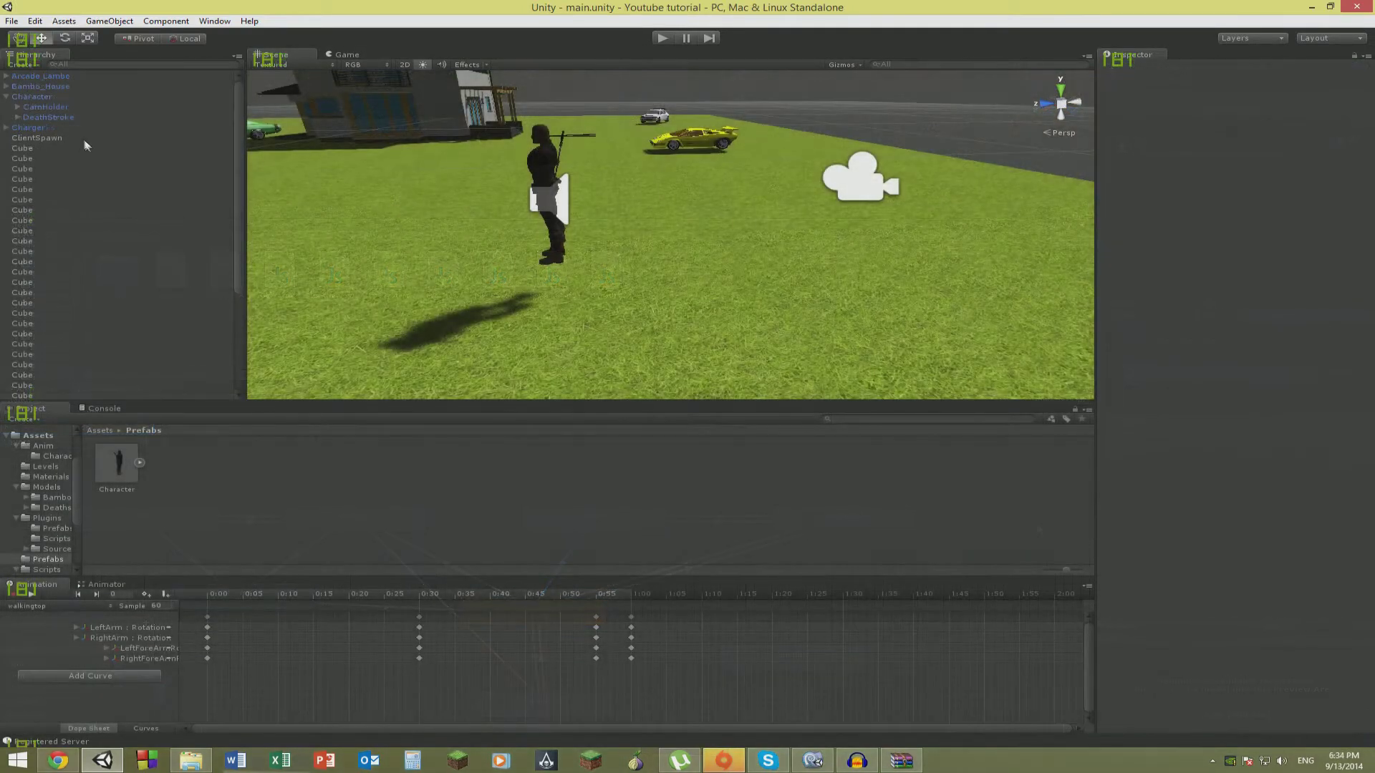
# Delete the Character object and the grass Ground plane from the scene.
pyautogui.click(37, 97)
pyautogui.press('Delete')
pyautogui.keyDown('alt'); pyautogui.moveTo(684, 220); pyautogui.dragTo(668, 297); pyautogui.keyUp('alt')
pyautogui.keyDown('alt'); pyautogui.moveTo(798, 291); pyautogui.dragTo(918, 338); pyautogui.keyUp('alt')
pyautogui.scroll(3, 917, 338)
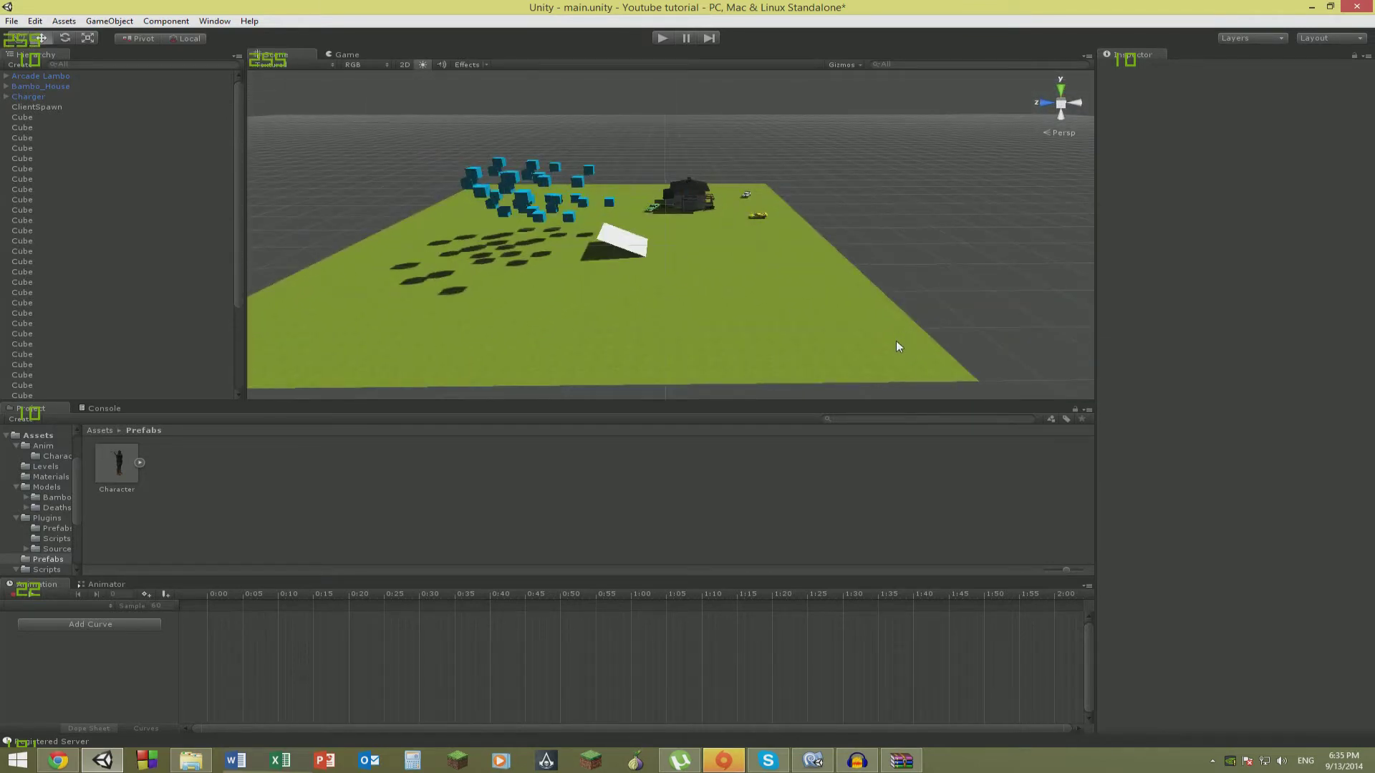
pyautogui.click(771, 322)
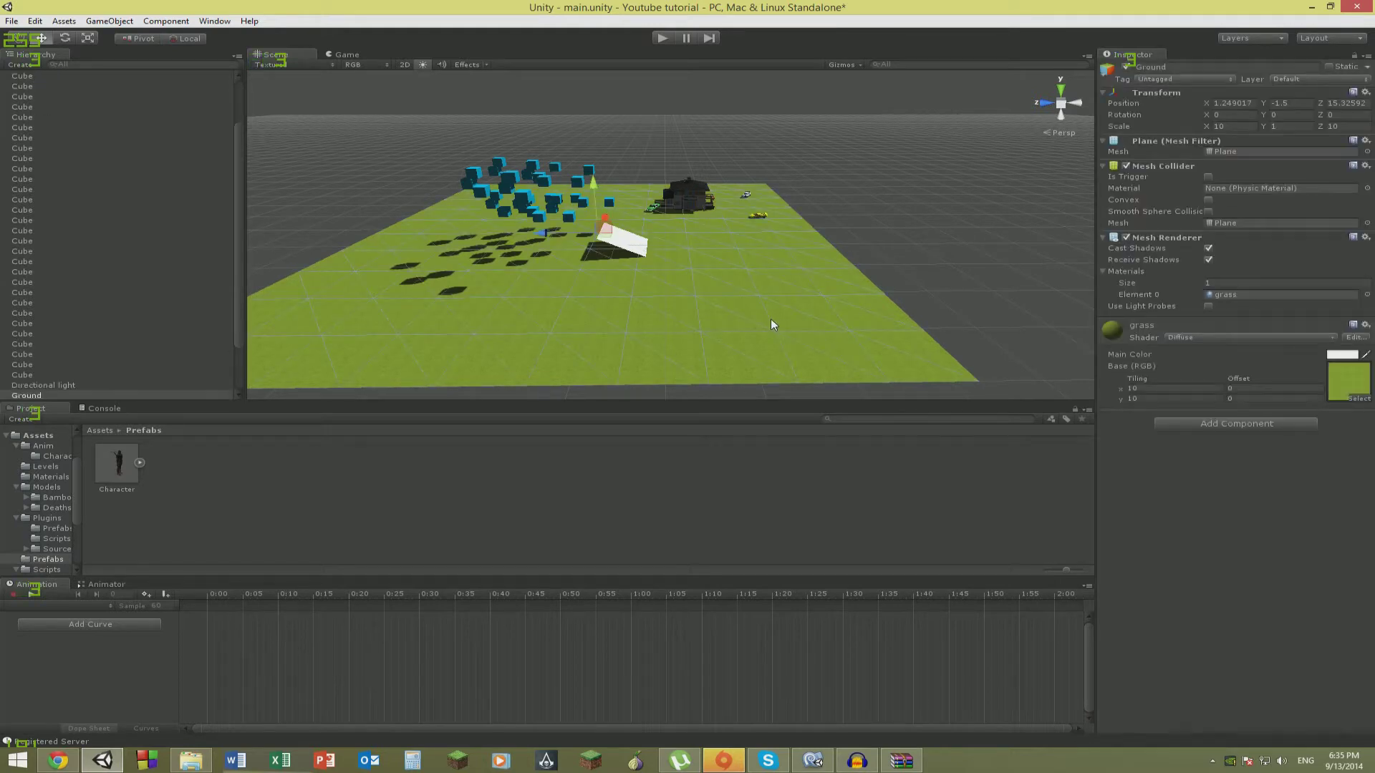
pyautogui.press('Delete')
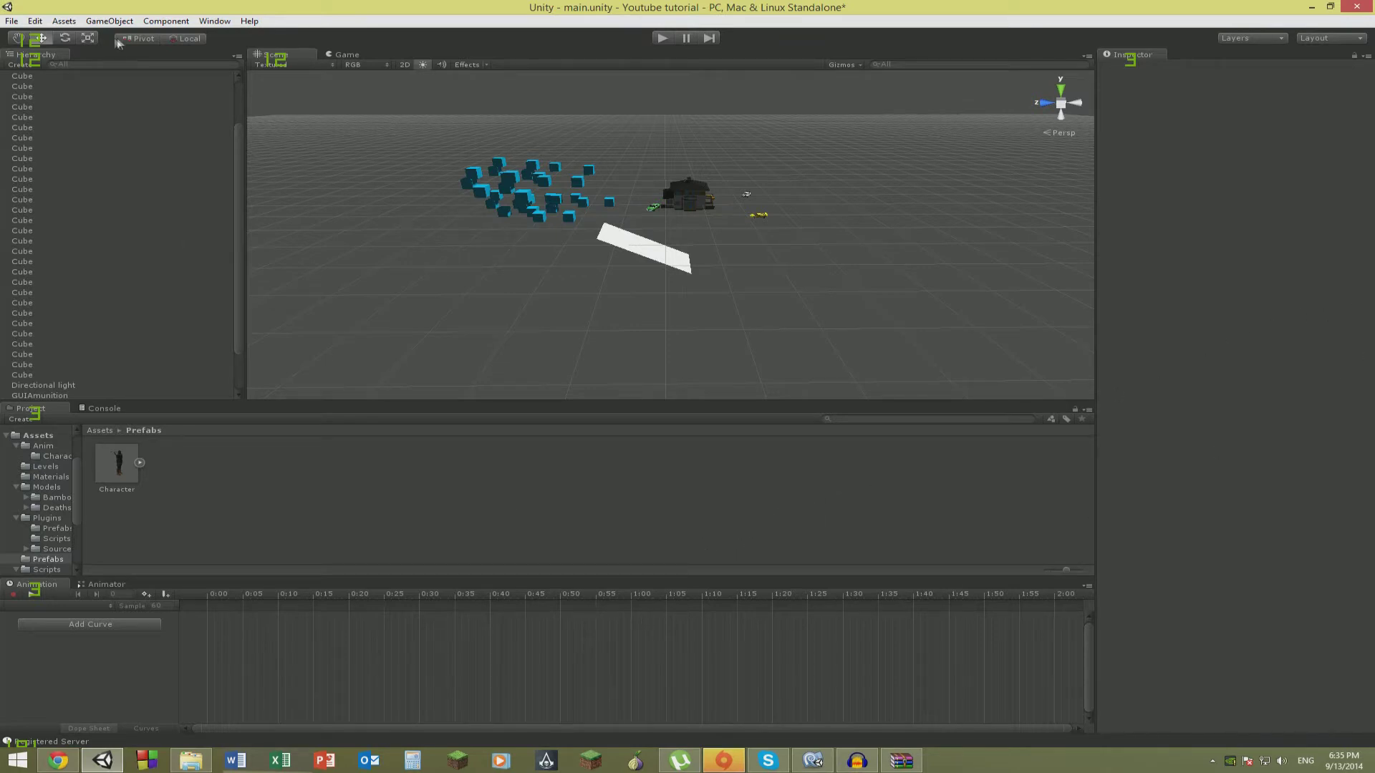
# Create a new Terrain object in the scene.
pyautogui.click(164, 21)
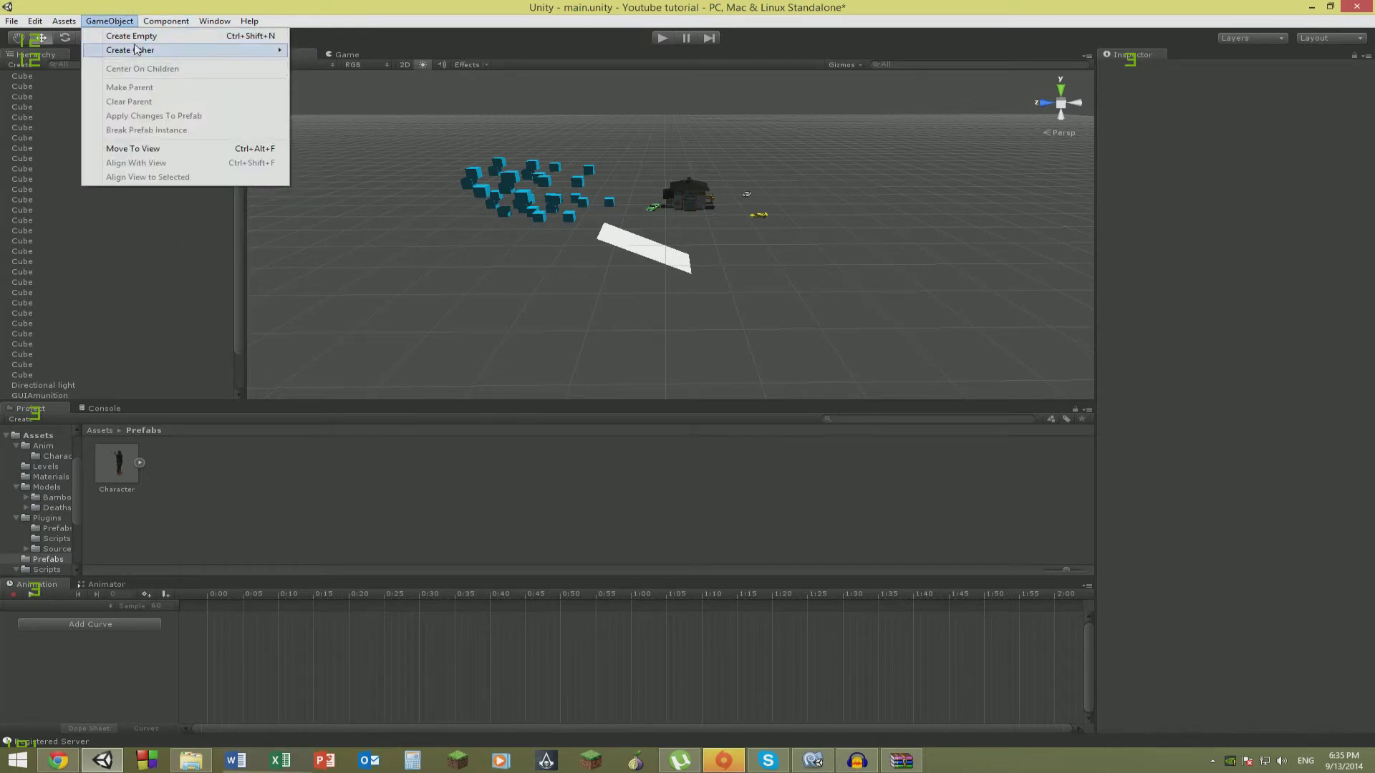
pyautogui.moveTo(143, 51)
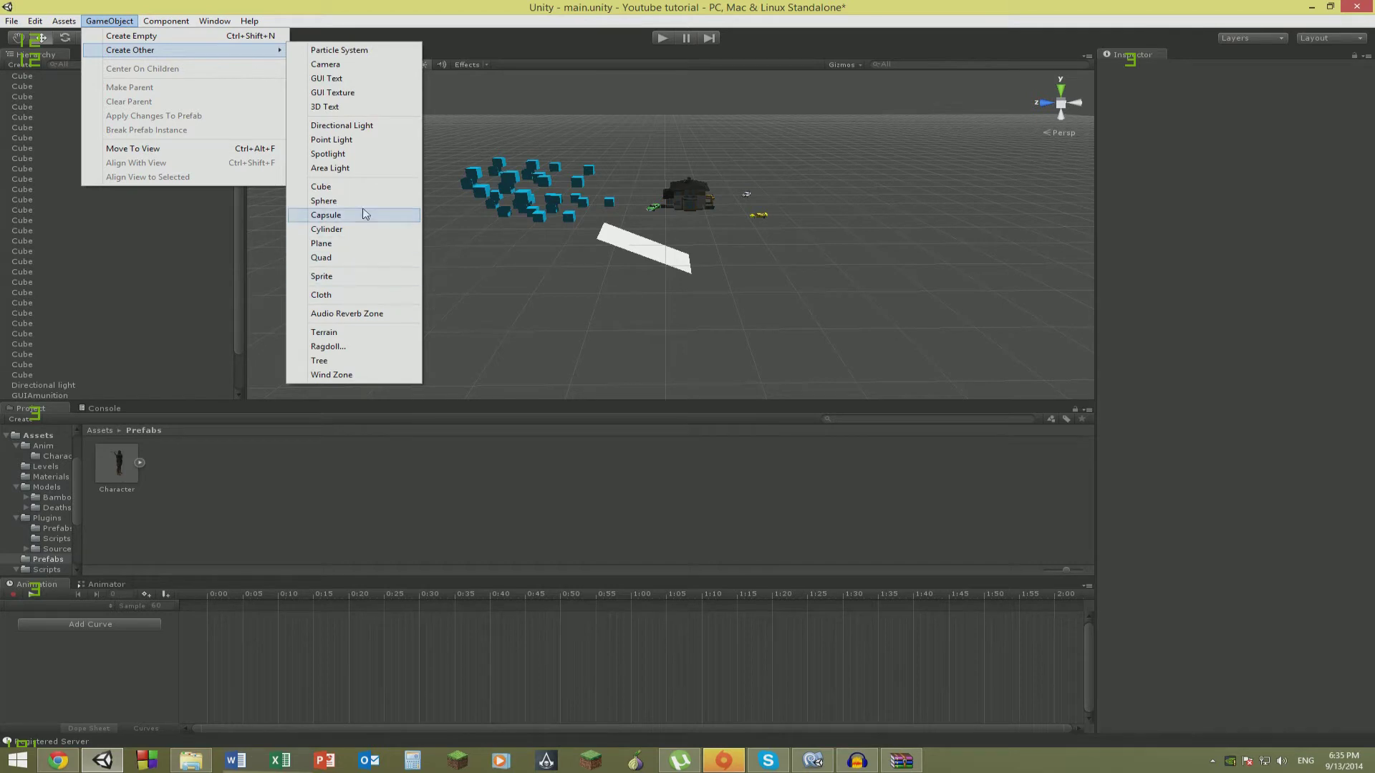
pyautogui.click(323, 333)
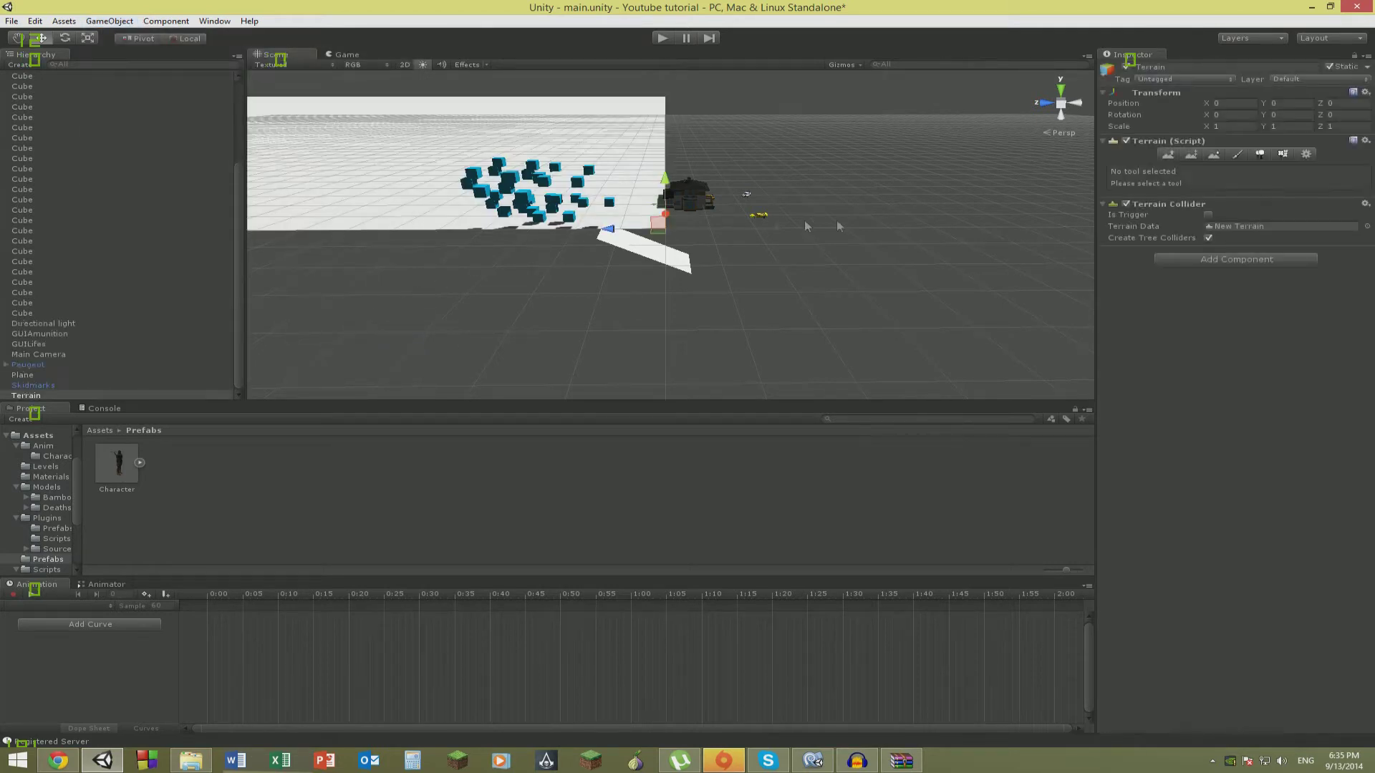
# Set the Terrain's X position to -1000.
pyautogui.moveTo(734, 218); pyautogui.dragTo(766, 224, button='right')
pyautogui.click(1236, 106)
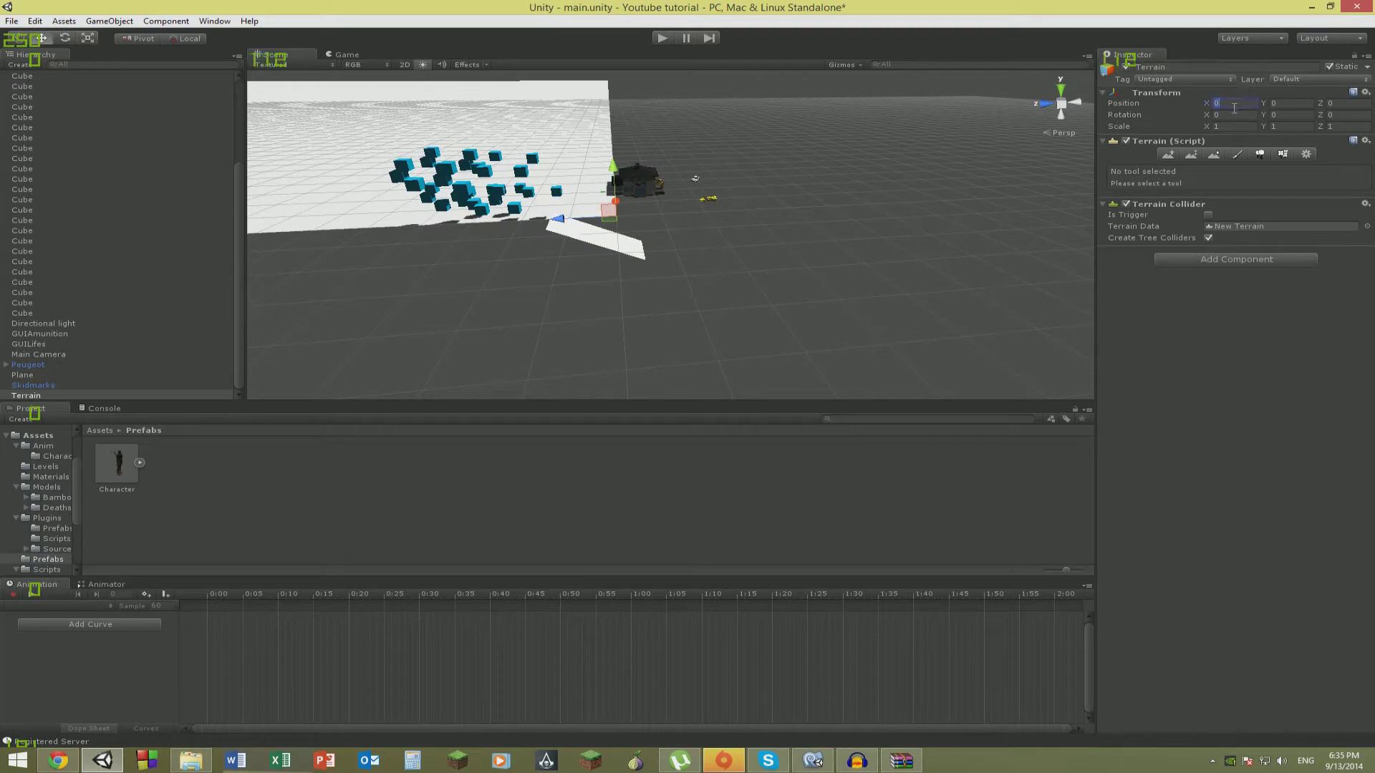
pyautogui.press('BackSpace')
pyautogui.write('-500')
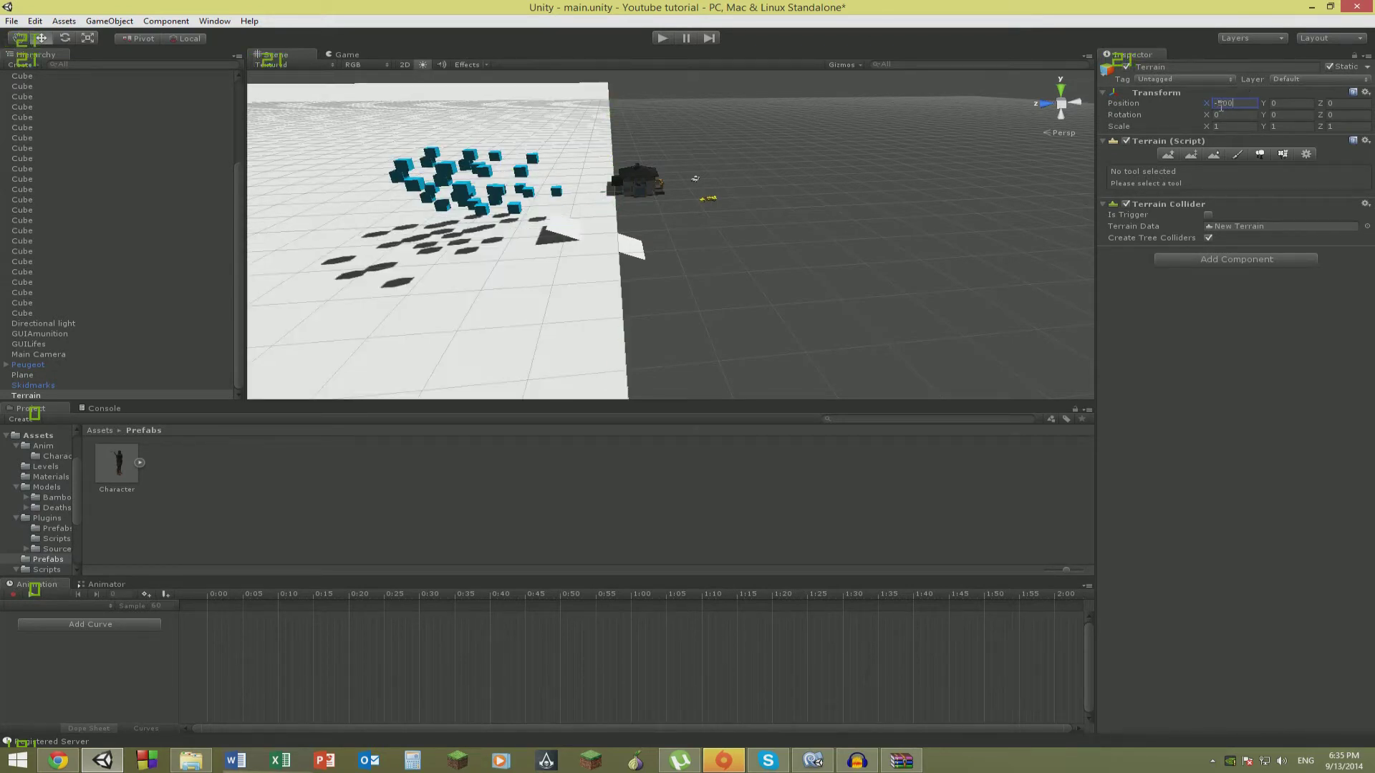
pyautogui.press('BackSpace')
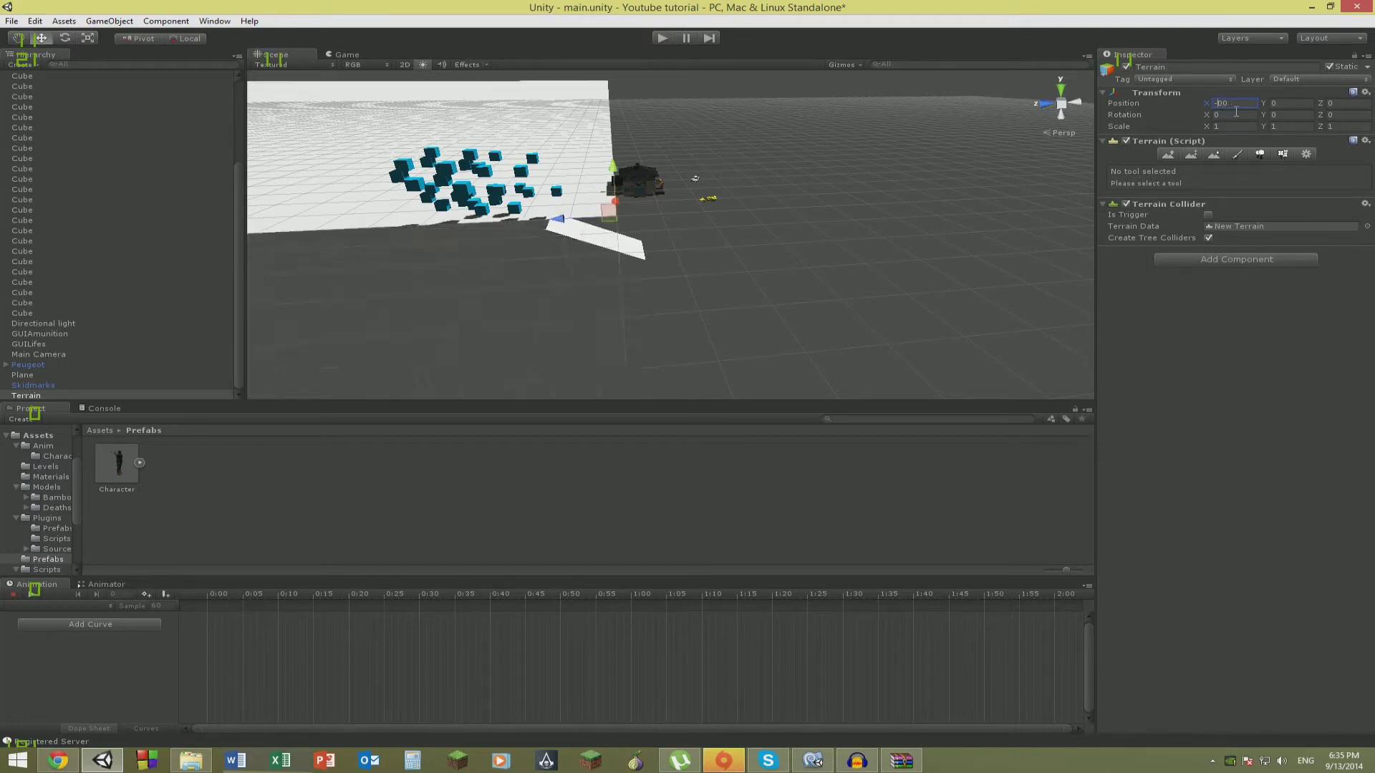
pyautogui.write('100')
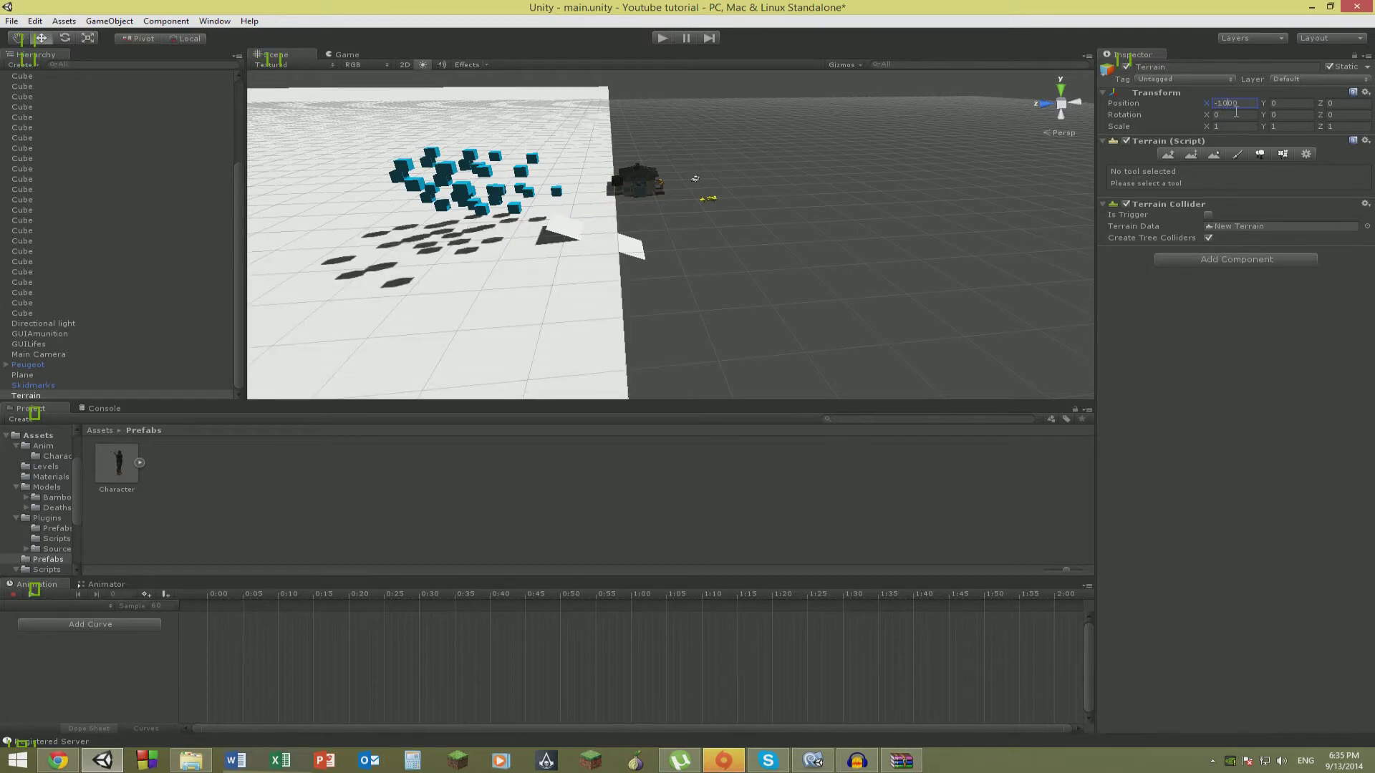
# Set the Terrain's Z position to -1000.
pyautogui.click(1351, 103)
pyautogui.write('-')
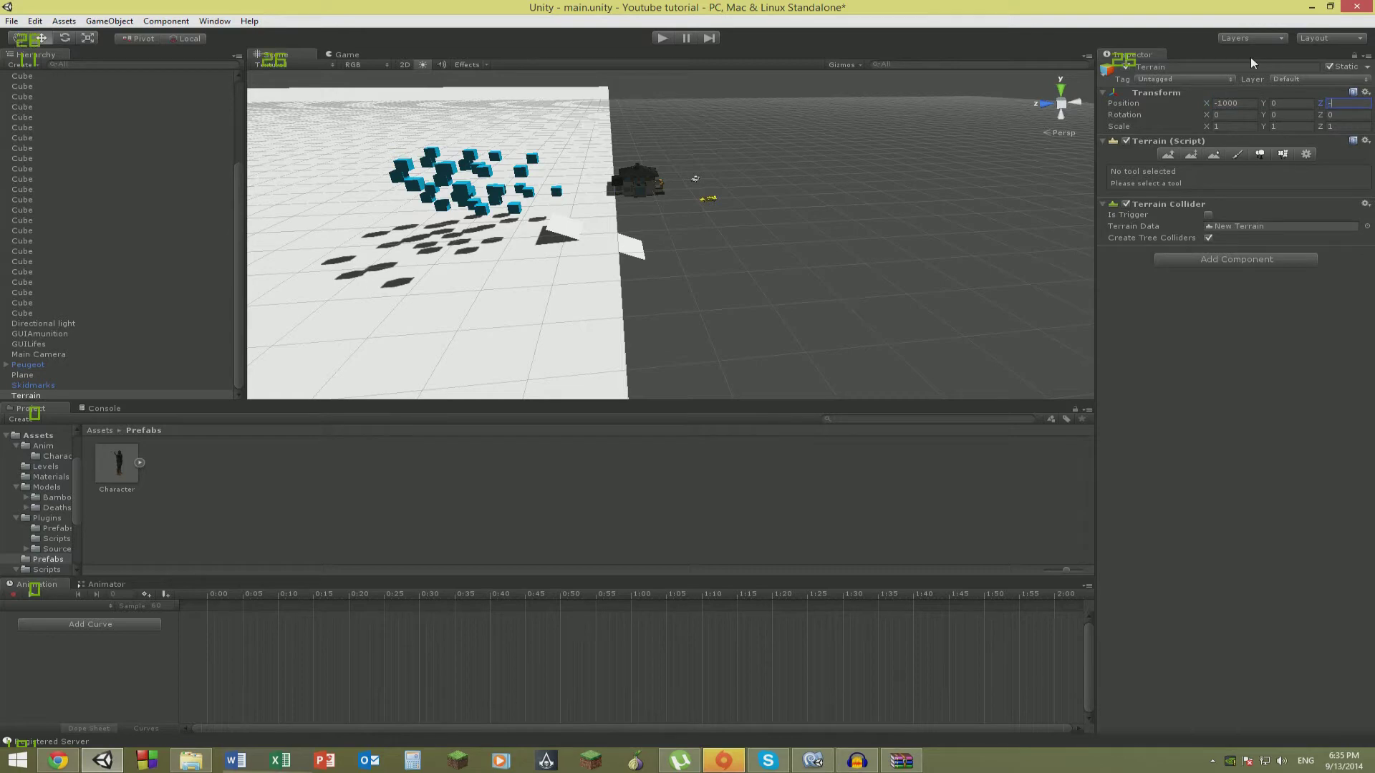
pyautogui.write('1000')
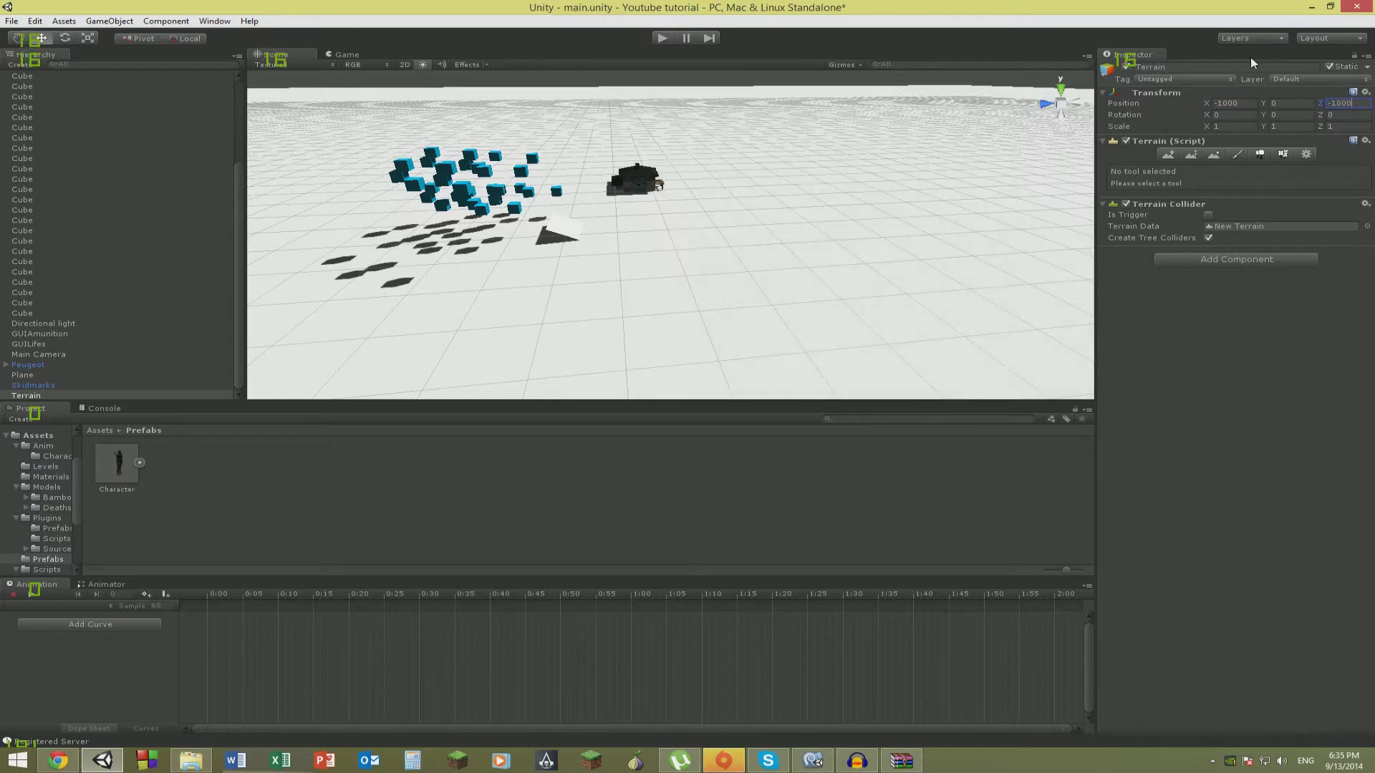
# Set the Y position of the Bambo_House object to 0.
pyautogui.moveTo(836, 272); pyautogui.dragTo(845, 182, button='right')
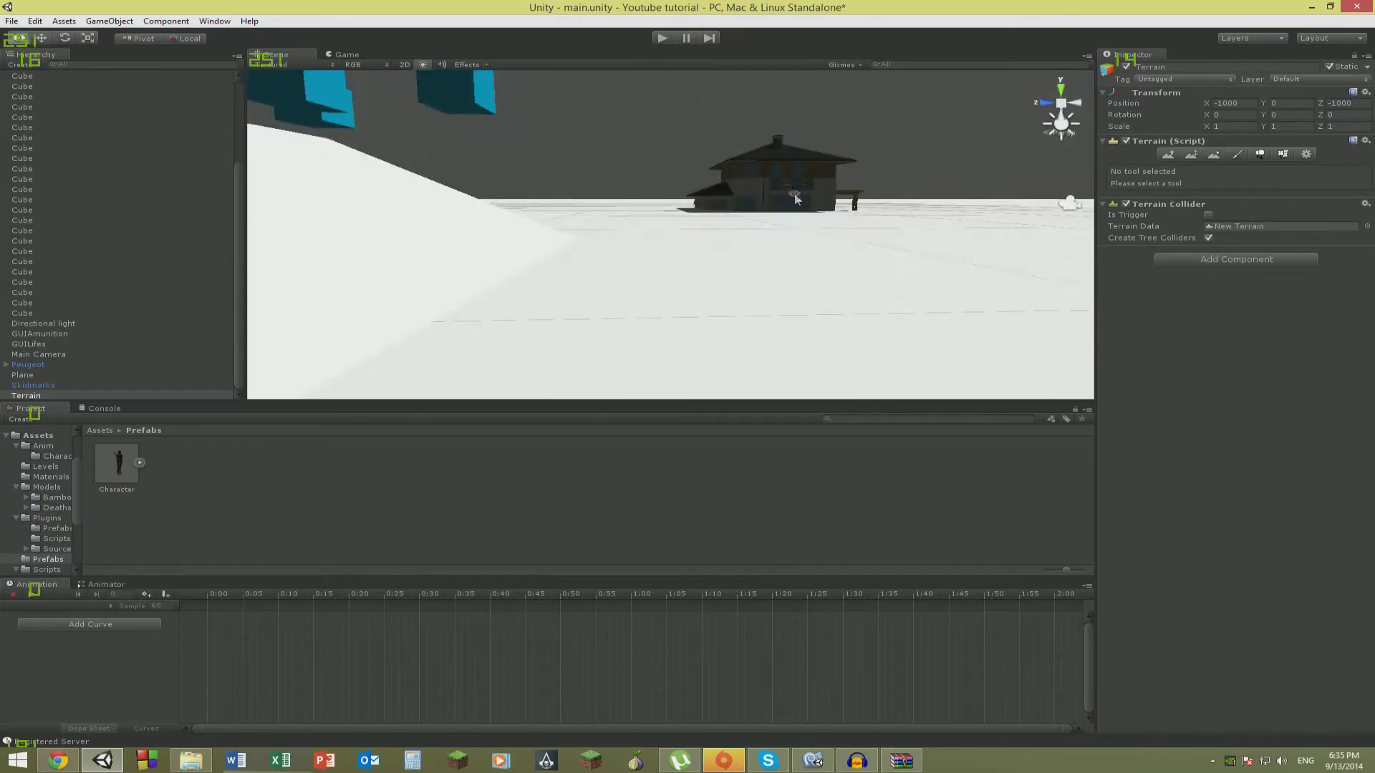
pyautogui.click(863, 175)
pyautogui.click(1309, 116)
pyautogui.write('0')
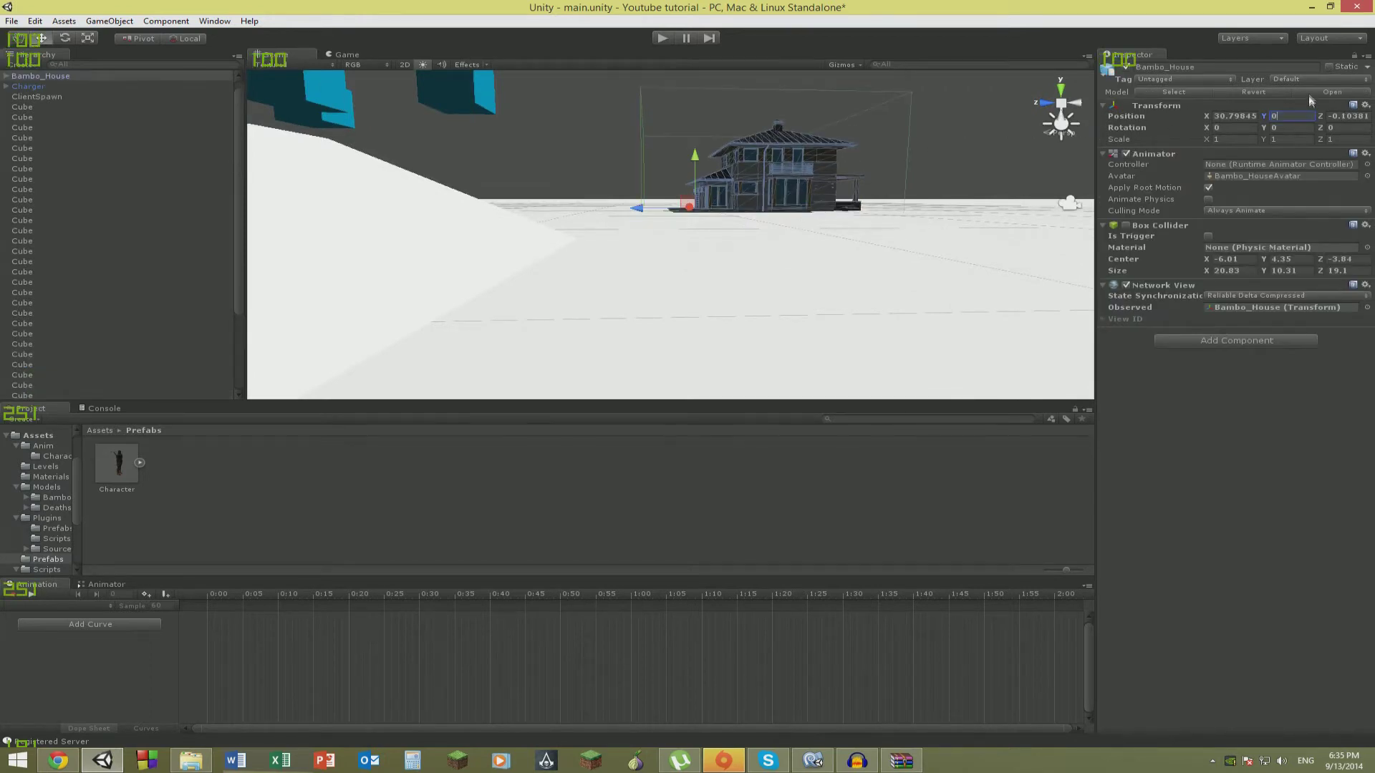
# Select the Charger and Arcade Lambo cars together and set their Y position to 0.5.
pyautogui.press('w')
pyautogui.moveTo(756, 217); pyautogui.dragTo(445, 212, button='right')
pyautogui.click(587, 203)
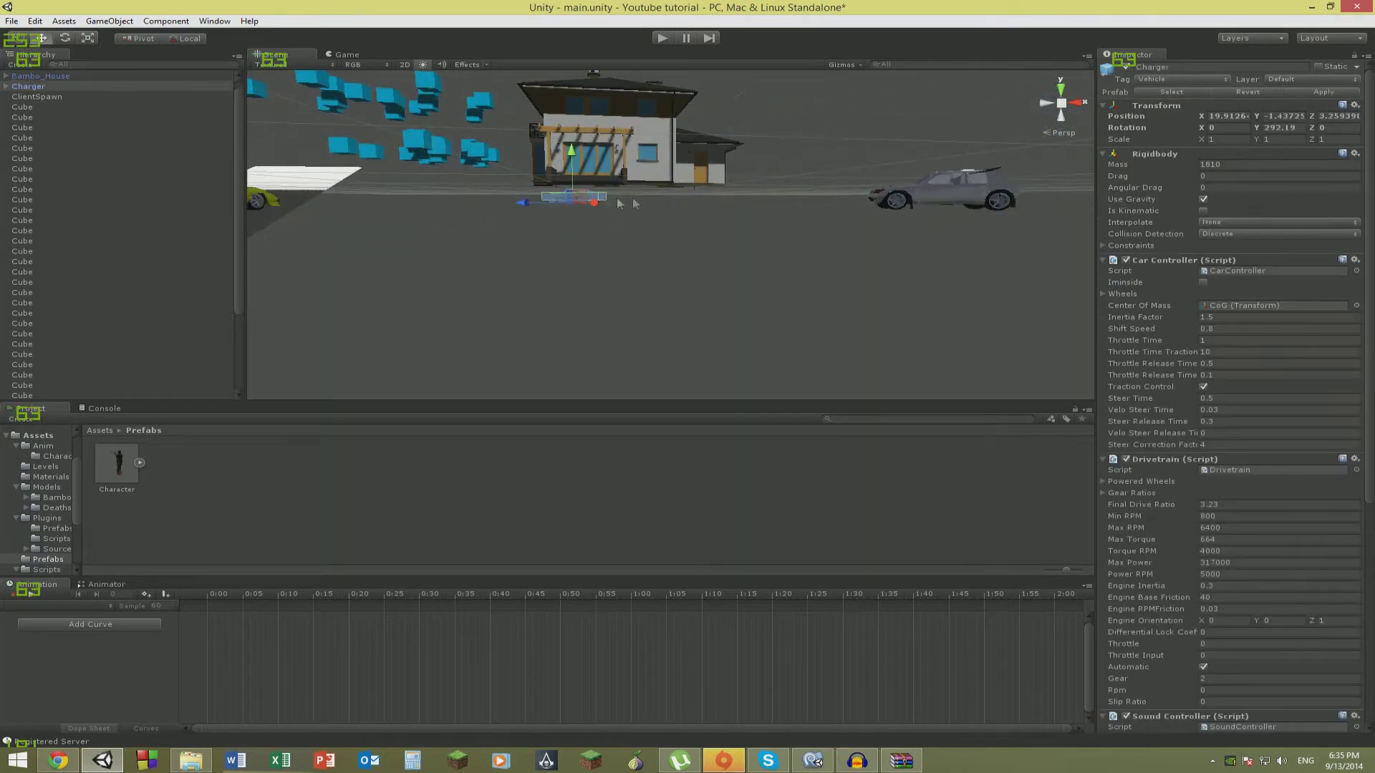
pyautogui.keyDown('ctrl'); pyautogui.click(960, 189); pyautogui.keyUp('ctrl')
pyautogui.moveTo(960, 188); pyautogui.dragTo(1145, 215, button='right')
pyautogui.click(1274, 116)
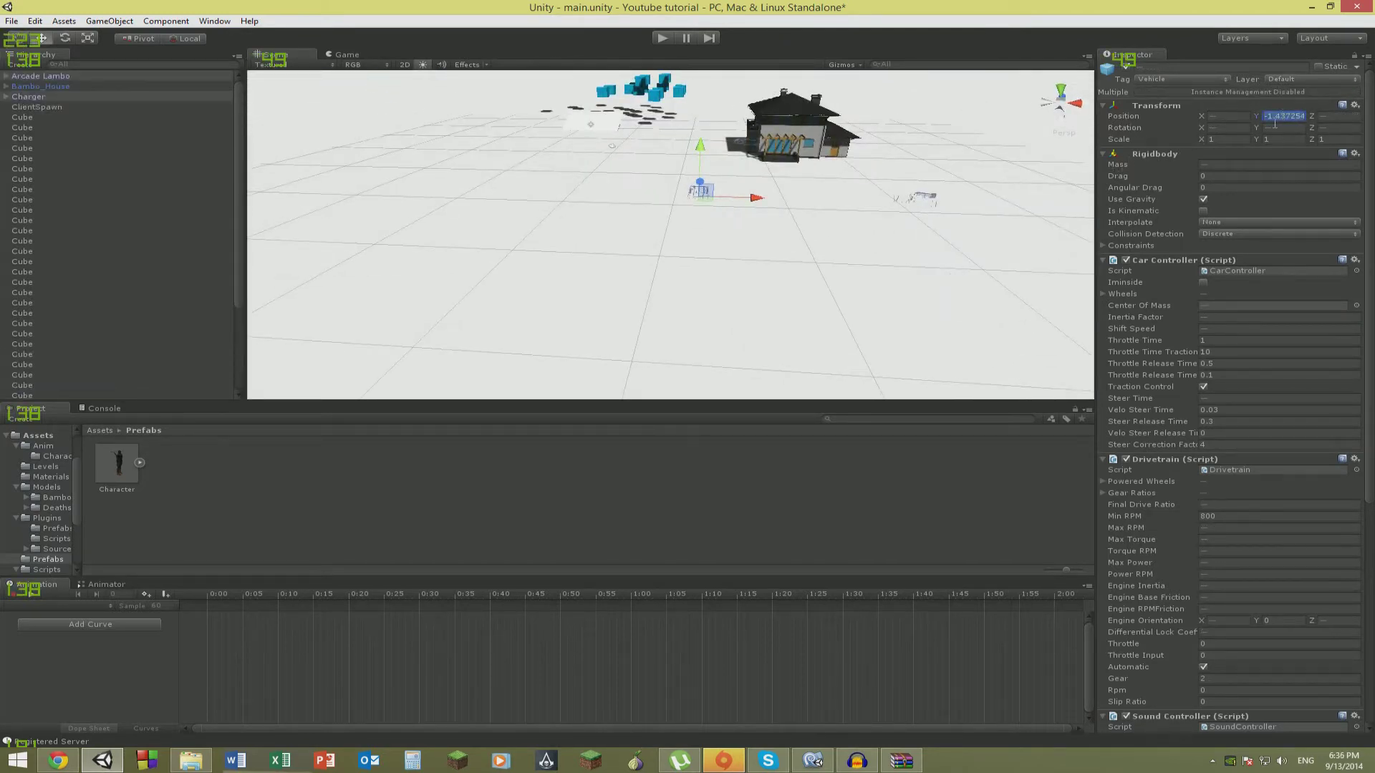
pyautogui.write('.5')
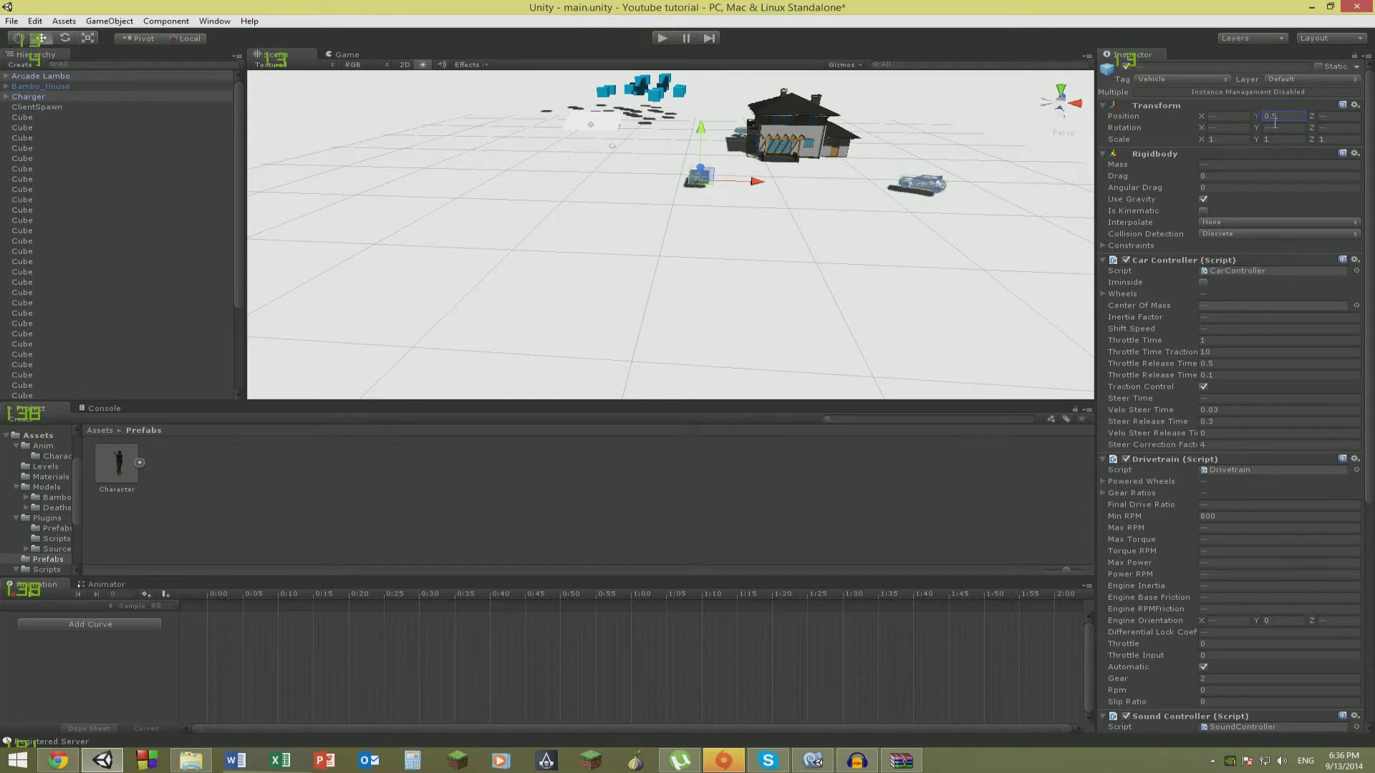
# Import the TerrainToolkit package with all of its items into the project.
pyautogui.moveTo(811, 174); pyautogui.dragTo(784, 260, button='right')
pyautogui.hotkey('ctrl', 's')
pyautogui.moveTo(918, 281); pyautogui.dragTo(876, 312, button='right')
pyautogui.click(902, 765)
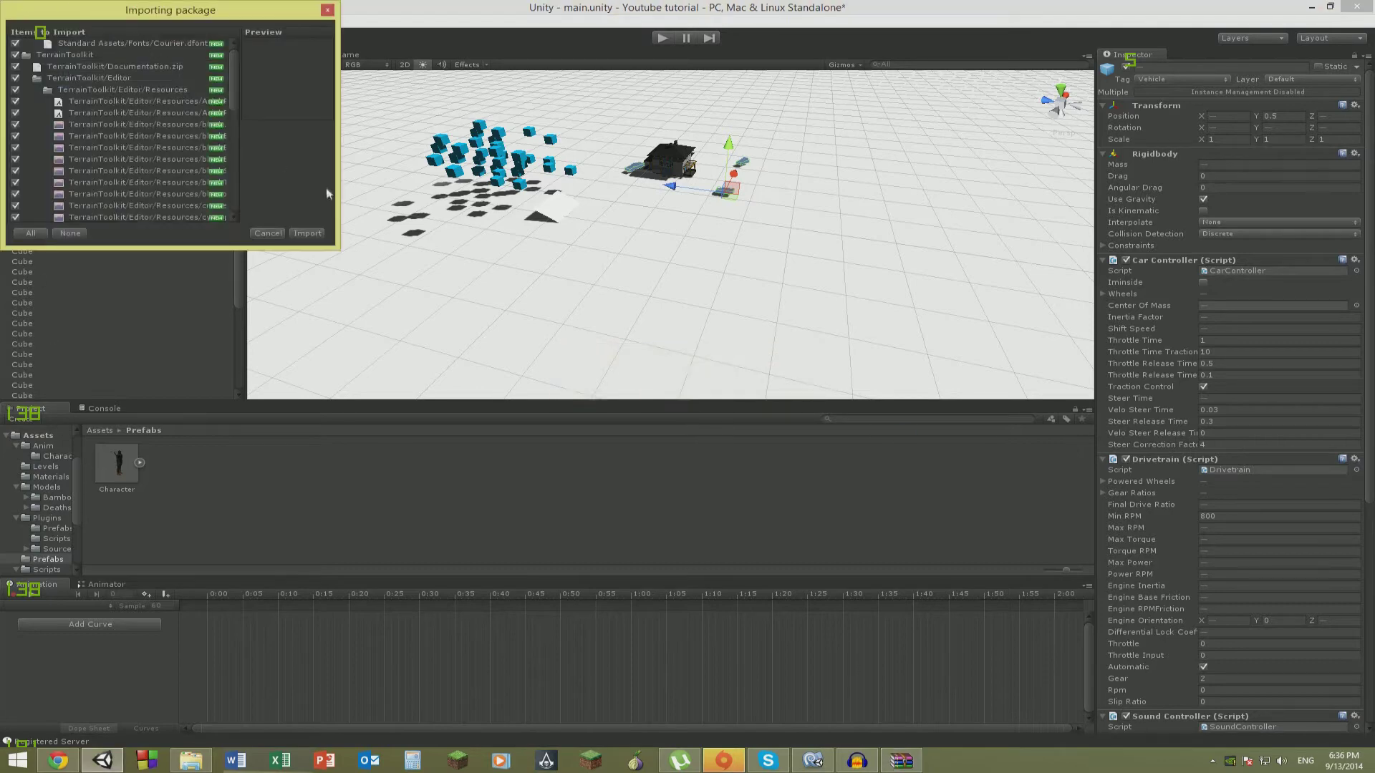
pyautogui.click(315, 233)
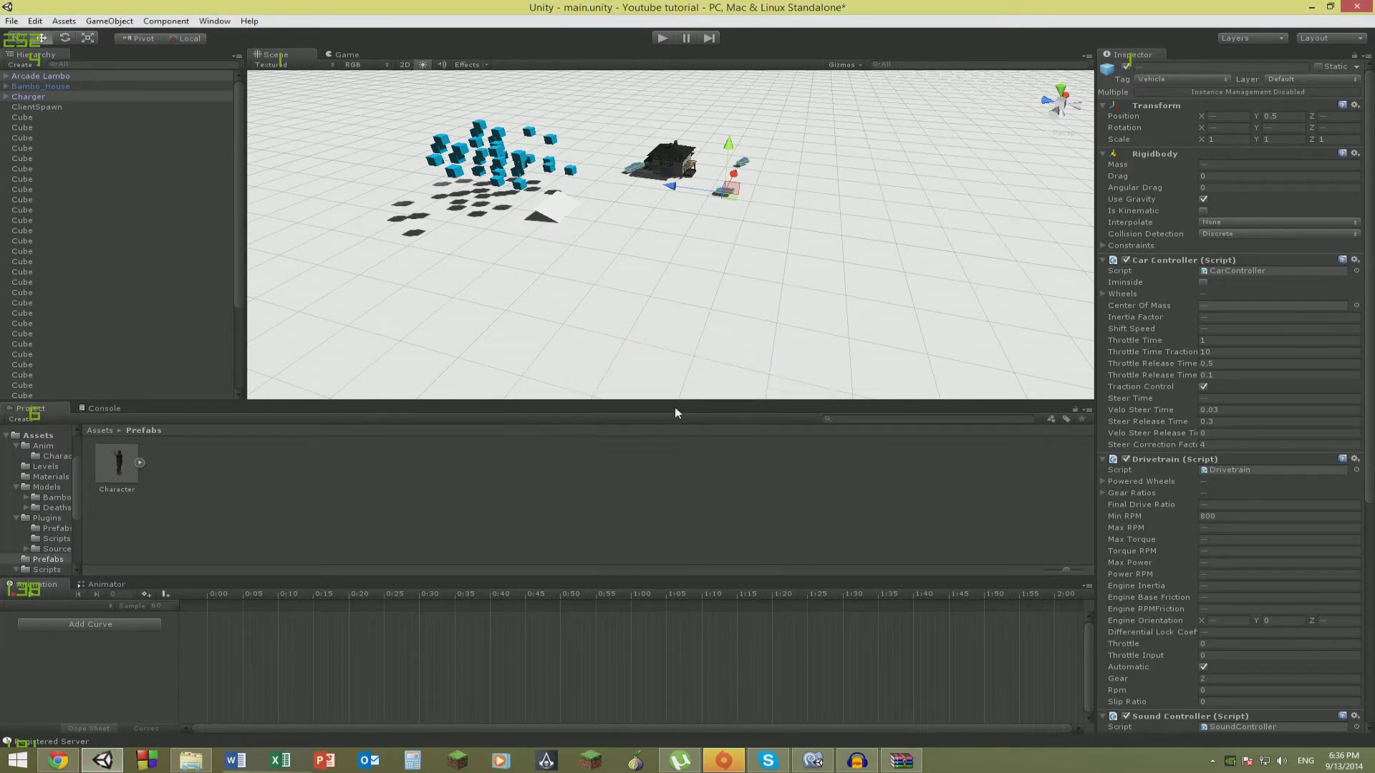
# Add the Terrain Toolkit script as a component to the Terrain object.
pyautogui.moveTo(625, 341)
pyautogui.mouseDown(button='right')
pyautogui.moveTo(549, 268)
pyautogui.moveTo(555, 312)
pyautogui.moveTo(603, 330)
pyautogui.mouseUp(button='right')
pyautogui.press('w')
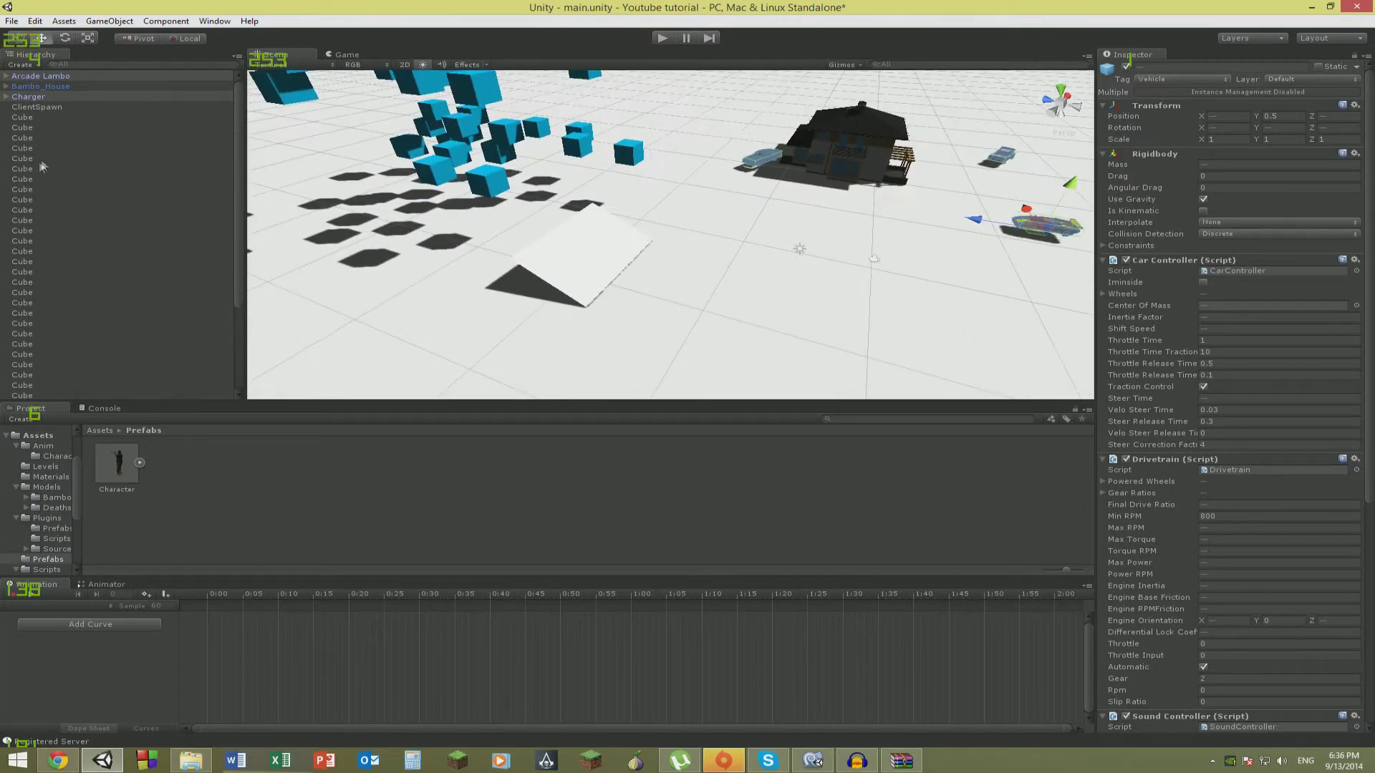
pyautogui.moveTo(623, 265)
pyautogui.mouseDown(button='right')
pyautogui.moveTo(716, 255)
pyautogui.moveTo(746, 212)
pyautogui.moveTo(823, 178)
pyautogui.moveTo(711, 166)
pyautogui.moveTo(773, 172)
pyautogui.mouseUp(button='right')
pyautogui.click(744, 252)
pyautogui.click(1168, 154)
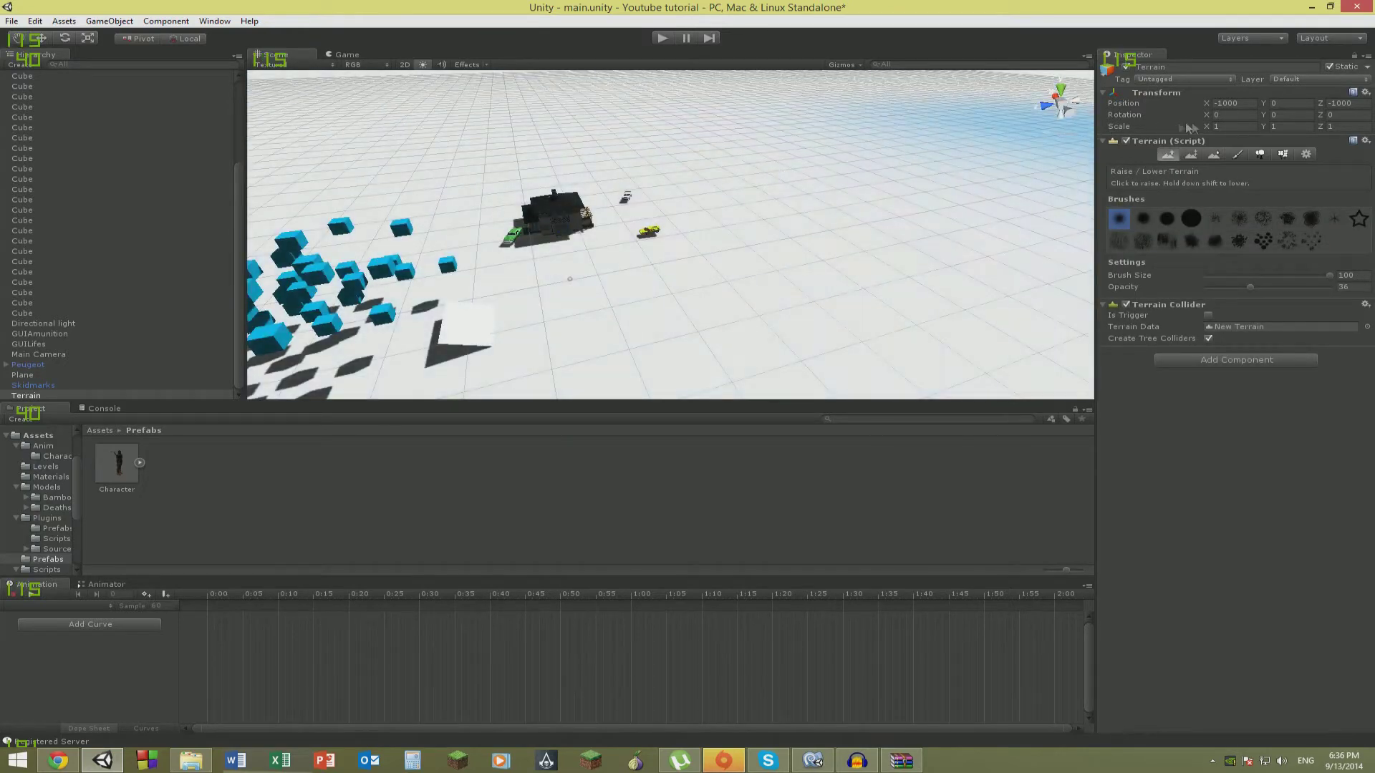
pyautogui.click(1306, 155)
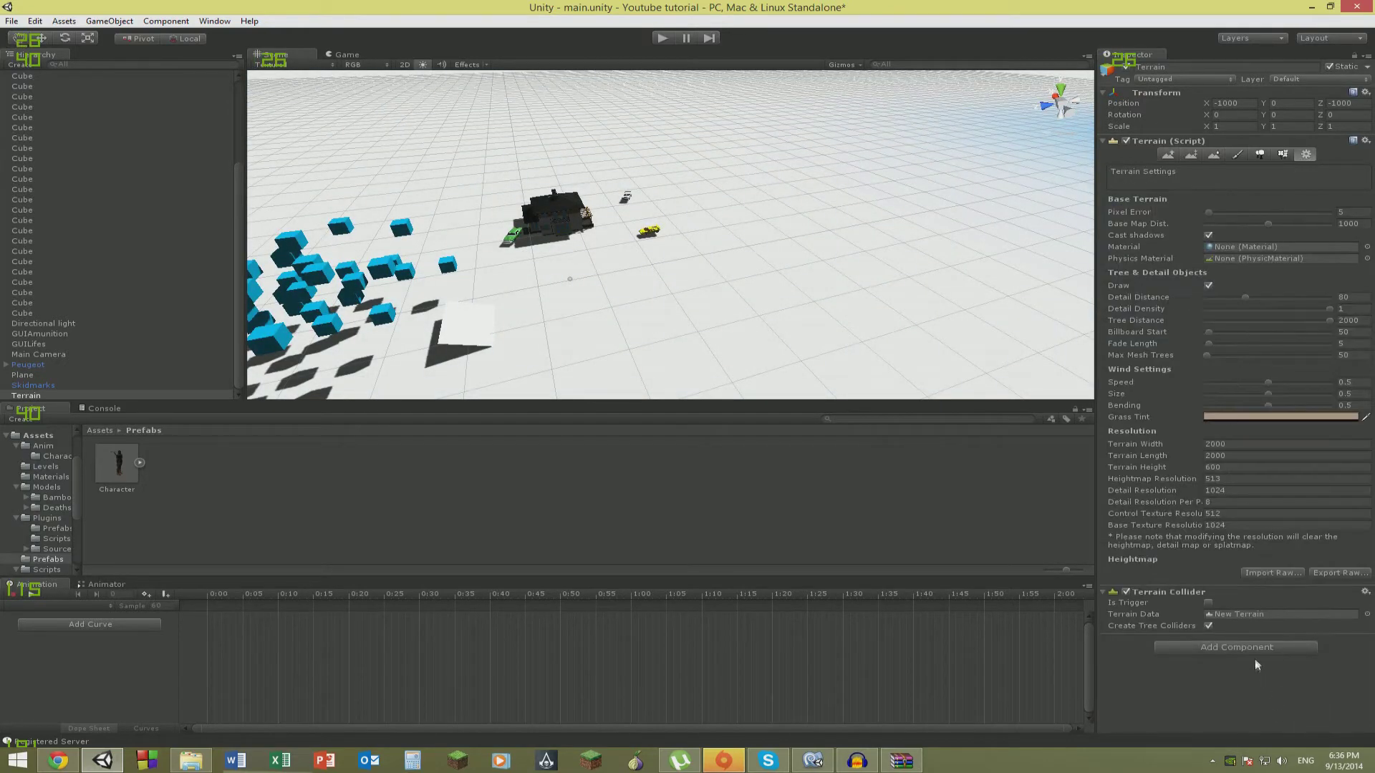
pyautogui.click(1240, 647)
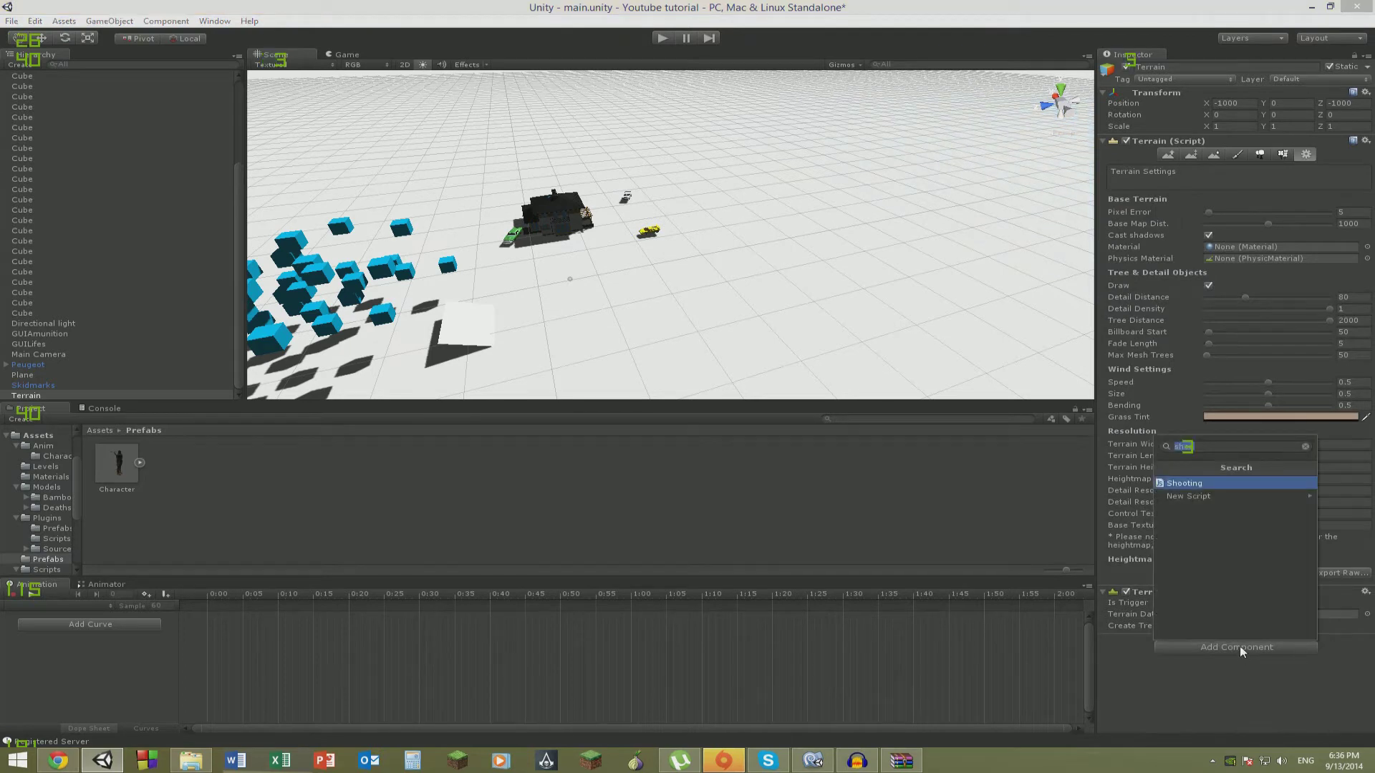
pyautogui.write('ter')
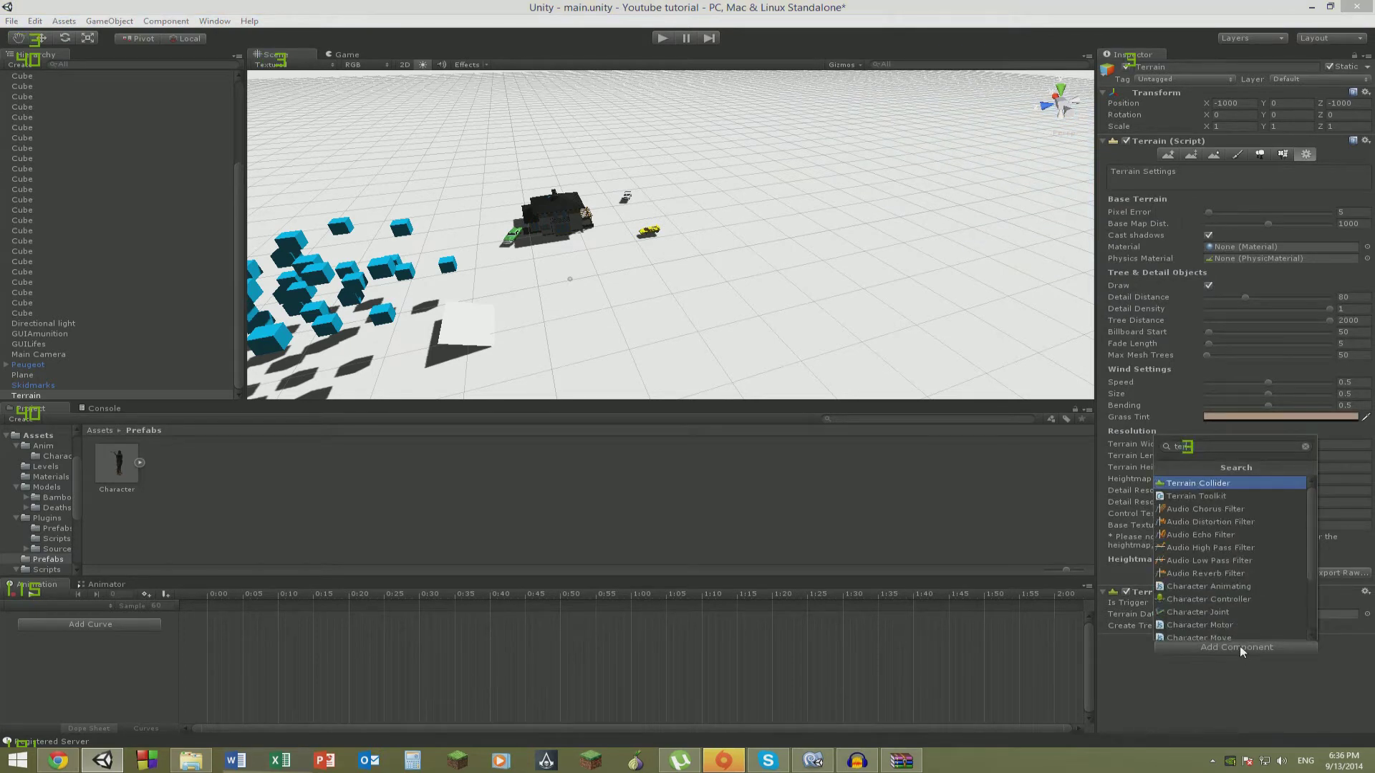
pyautogui.press('Return')
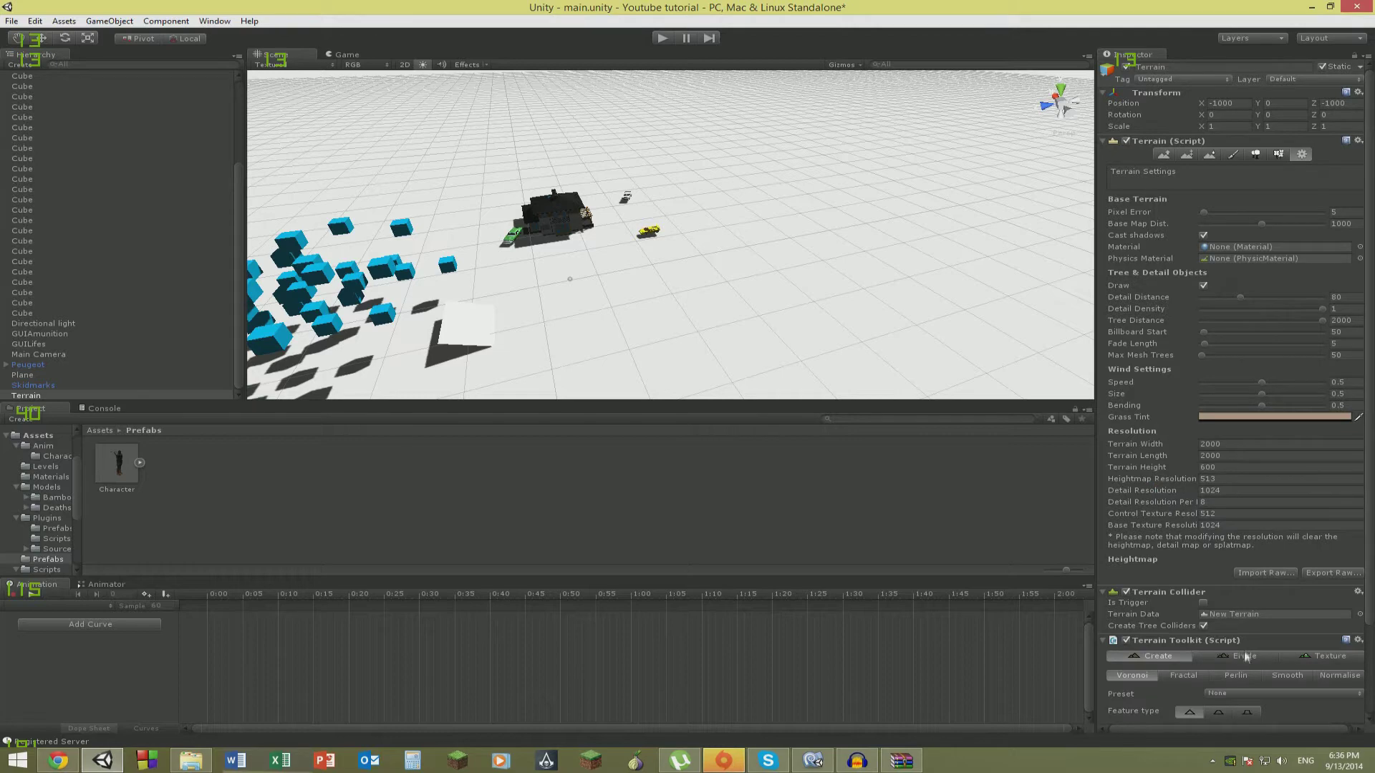
# Check which presets the Terrain Toolkit offers for its Fractal and Perlin generators.
pyautogui.keyDown('alt'); pyautogui.moveTo(914, 323); pyautogui.dragTo(716, 308); pyautogui.keyUp('alt')
pyautogui.click(1185, 567)
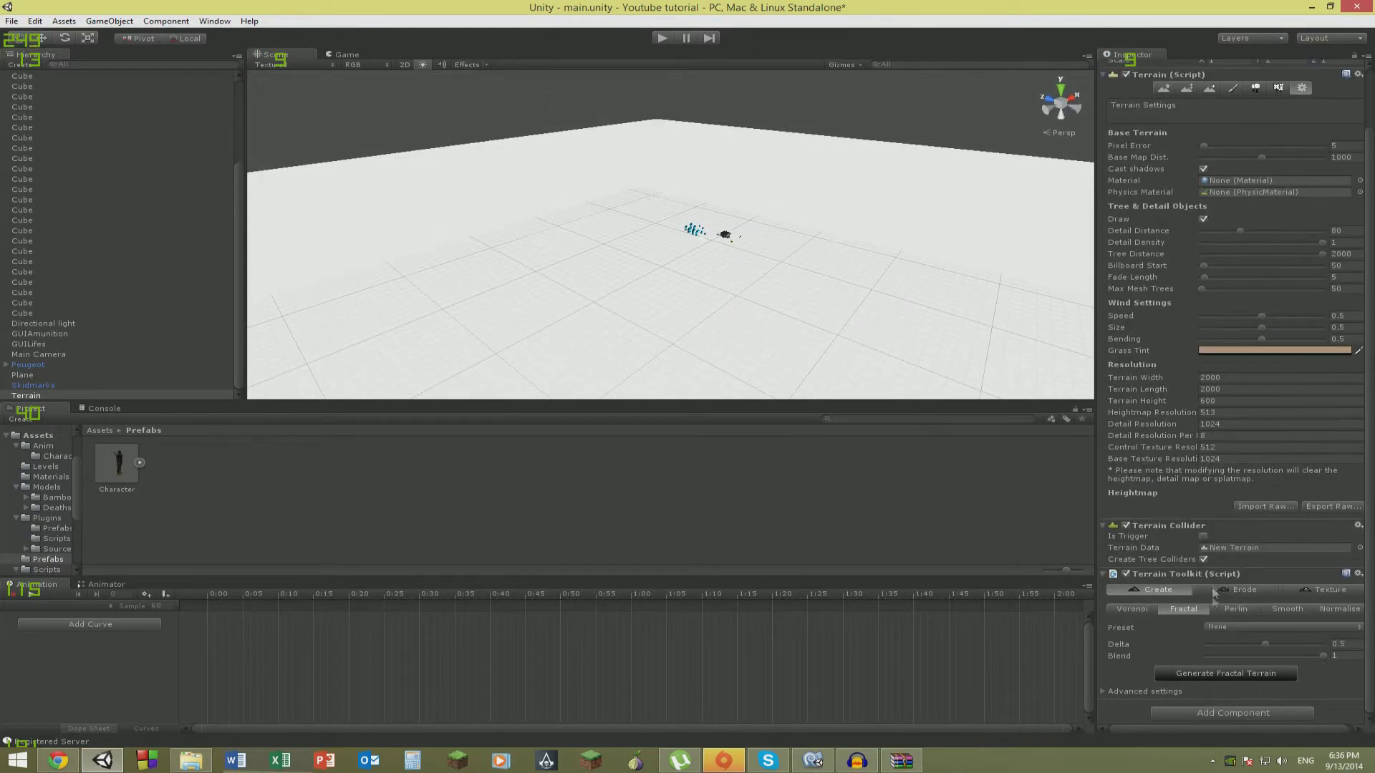
pyautogui.click(1215, 627)
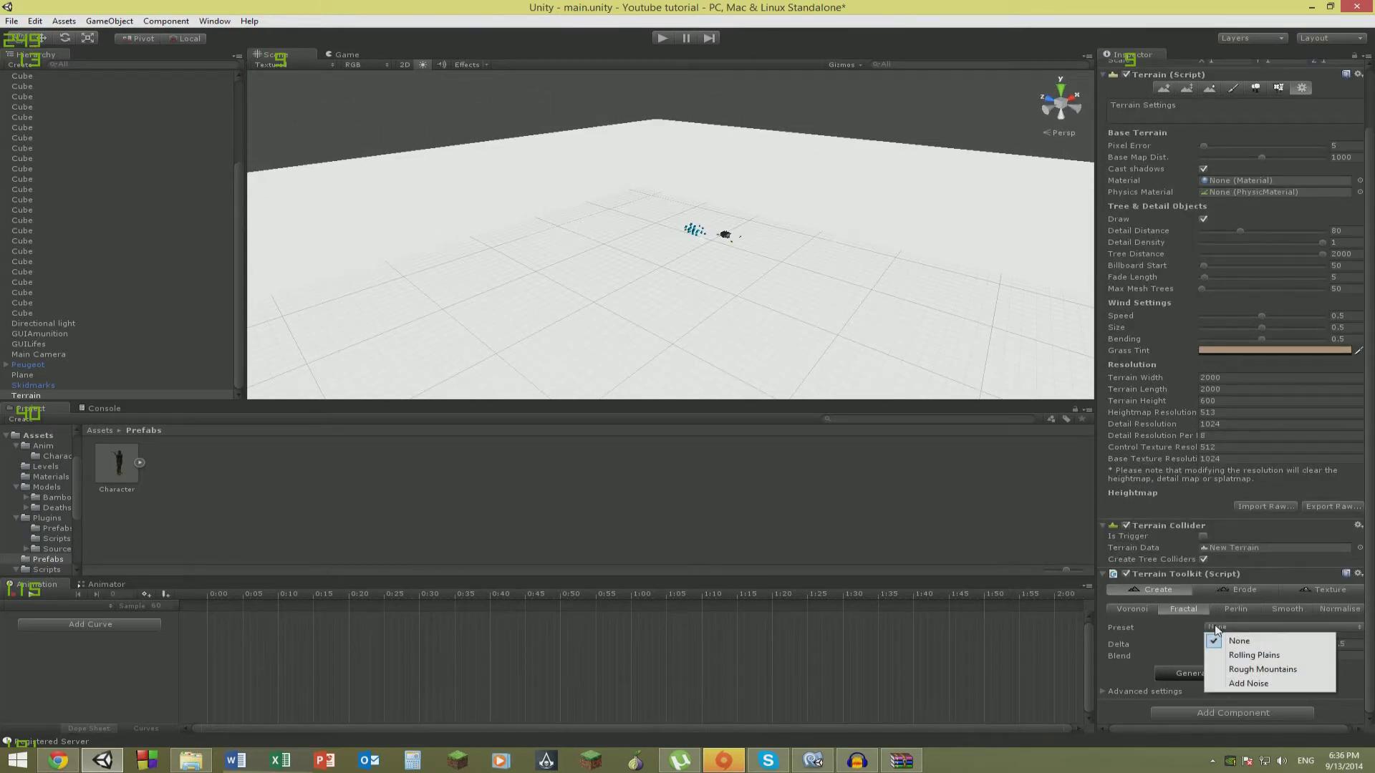
pyautogui.click(1221, 609)
pyautogui.click(1226, 629)
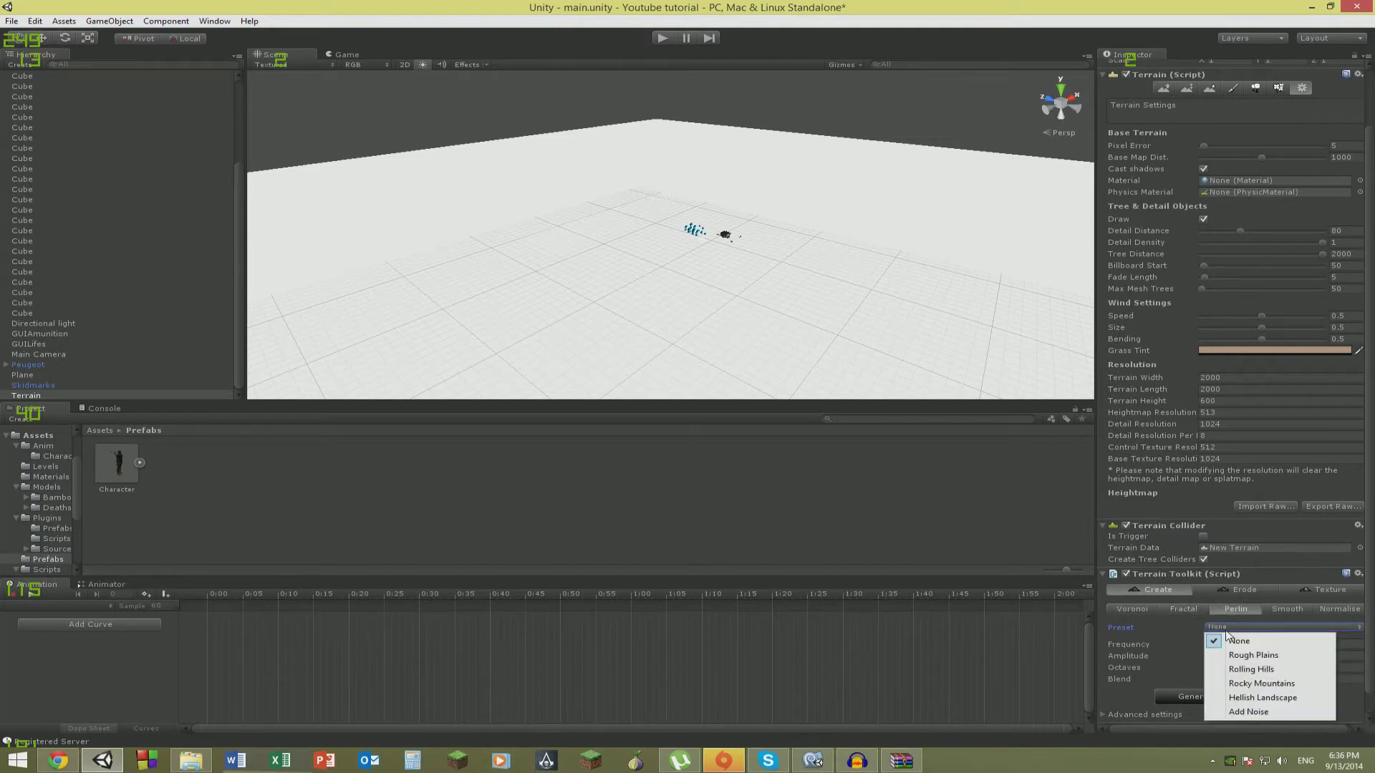
pyautogui.click(1183, 624)
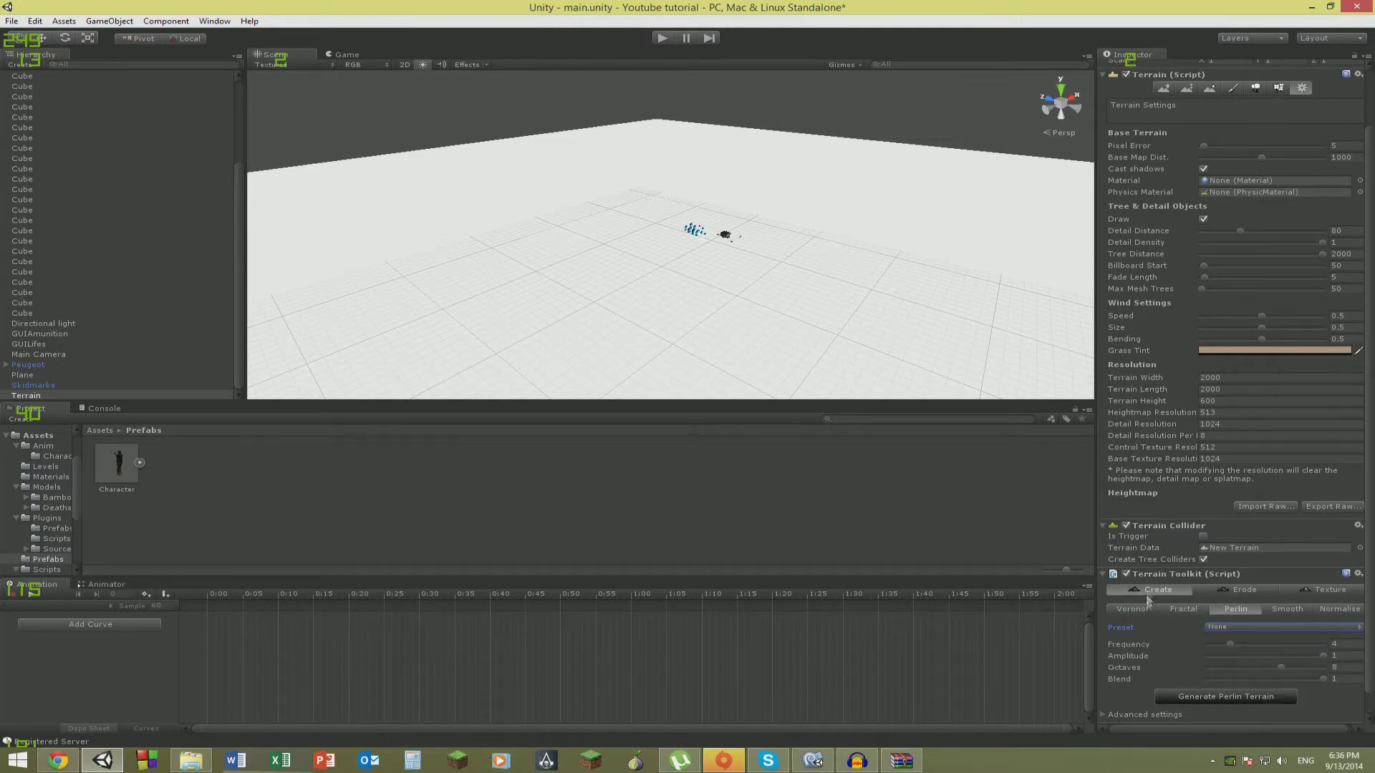
# Look through the Terrain Toolkit's Create, Erode and Texture sections and return to the Perlin generator settings.
pyautogui.click(1153, 572)
pyautogui.click(1168, 643)
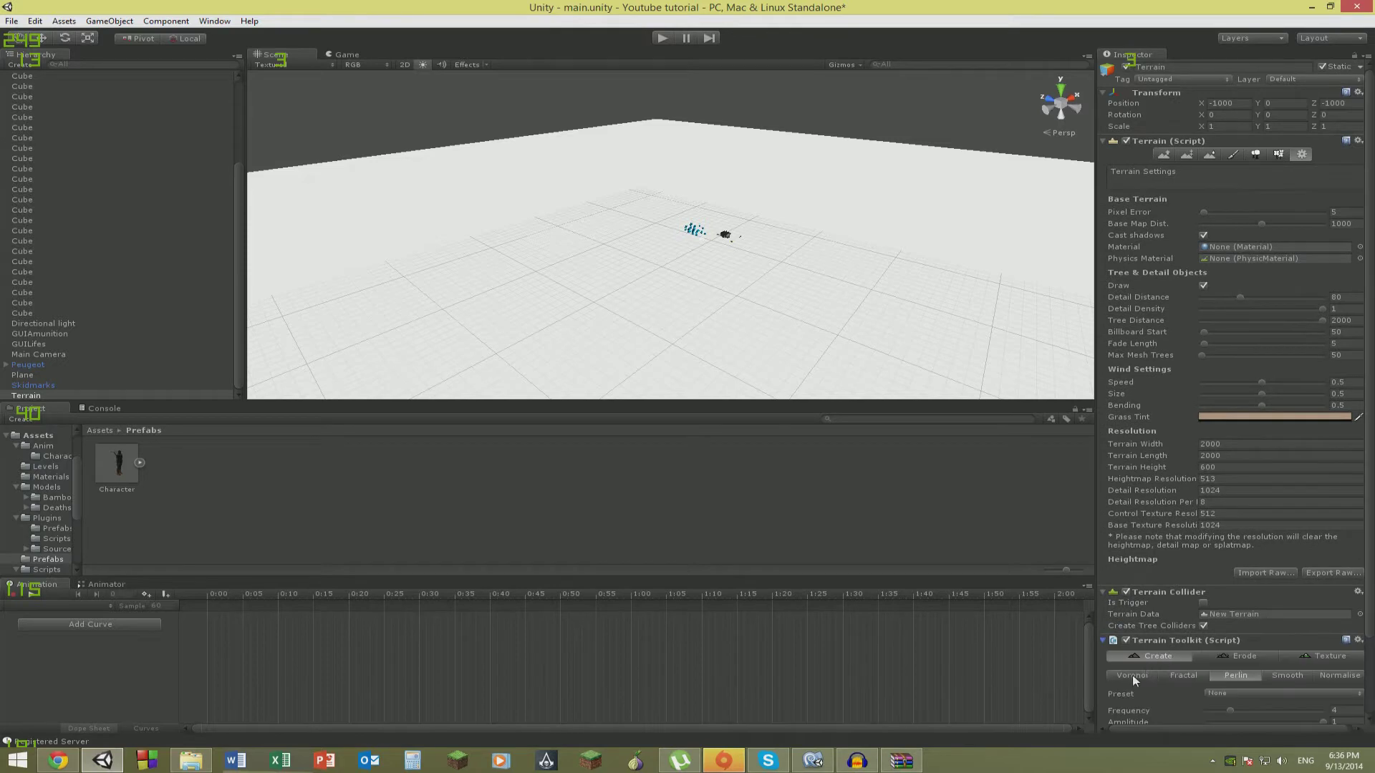
pyautogui.click(1239, 656)
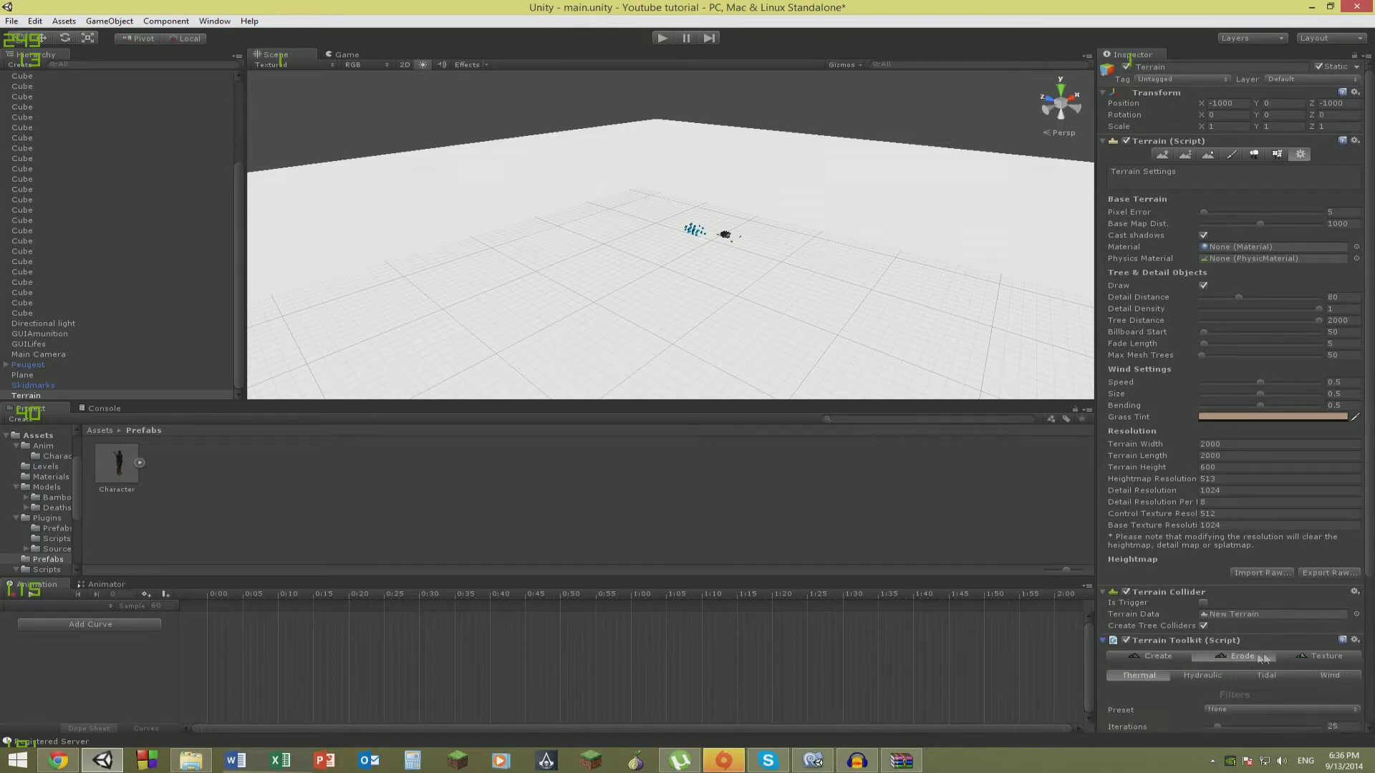
pyautogui.click(1308, 658)
pyautogui.click(1162, 658)
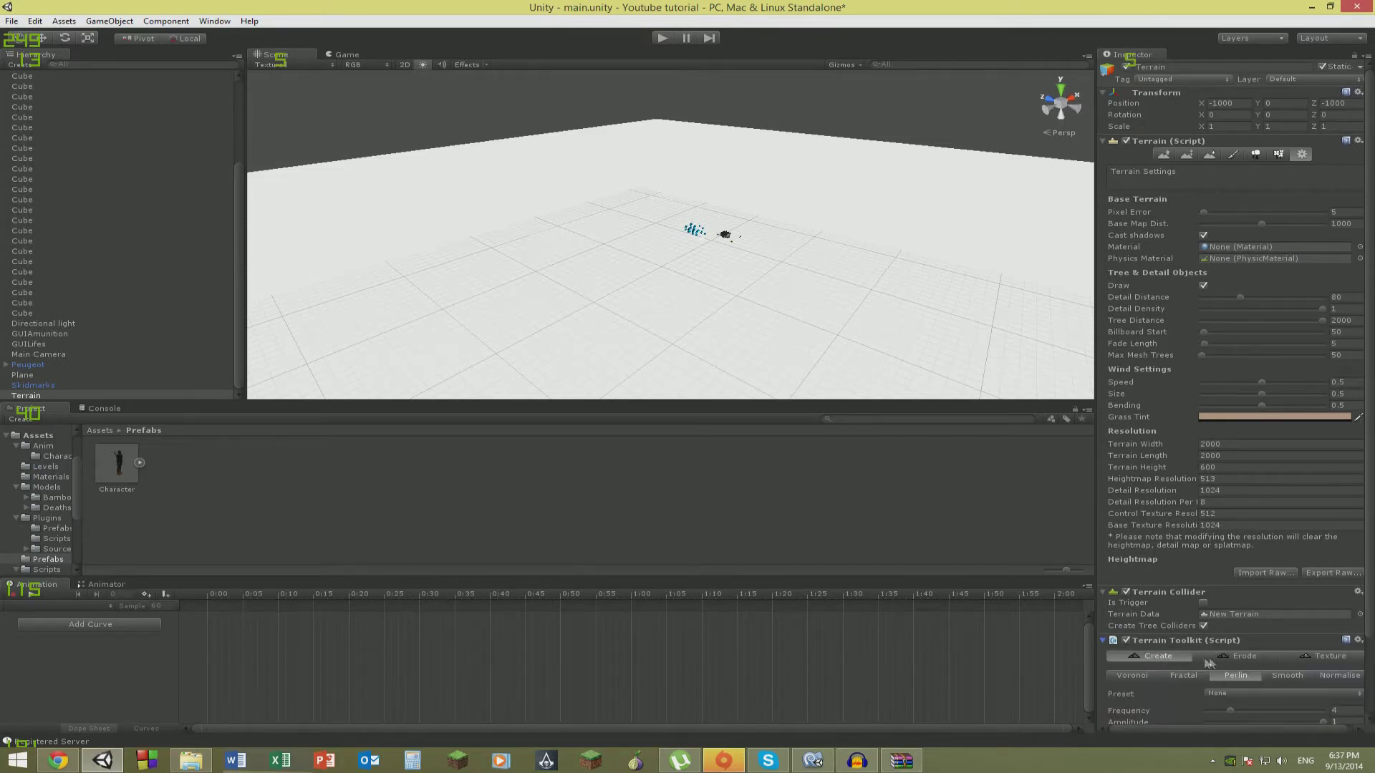
pyautogui.click(1224, 657)
pyautogui.click(1314, 660)
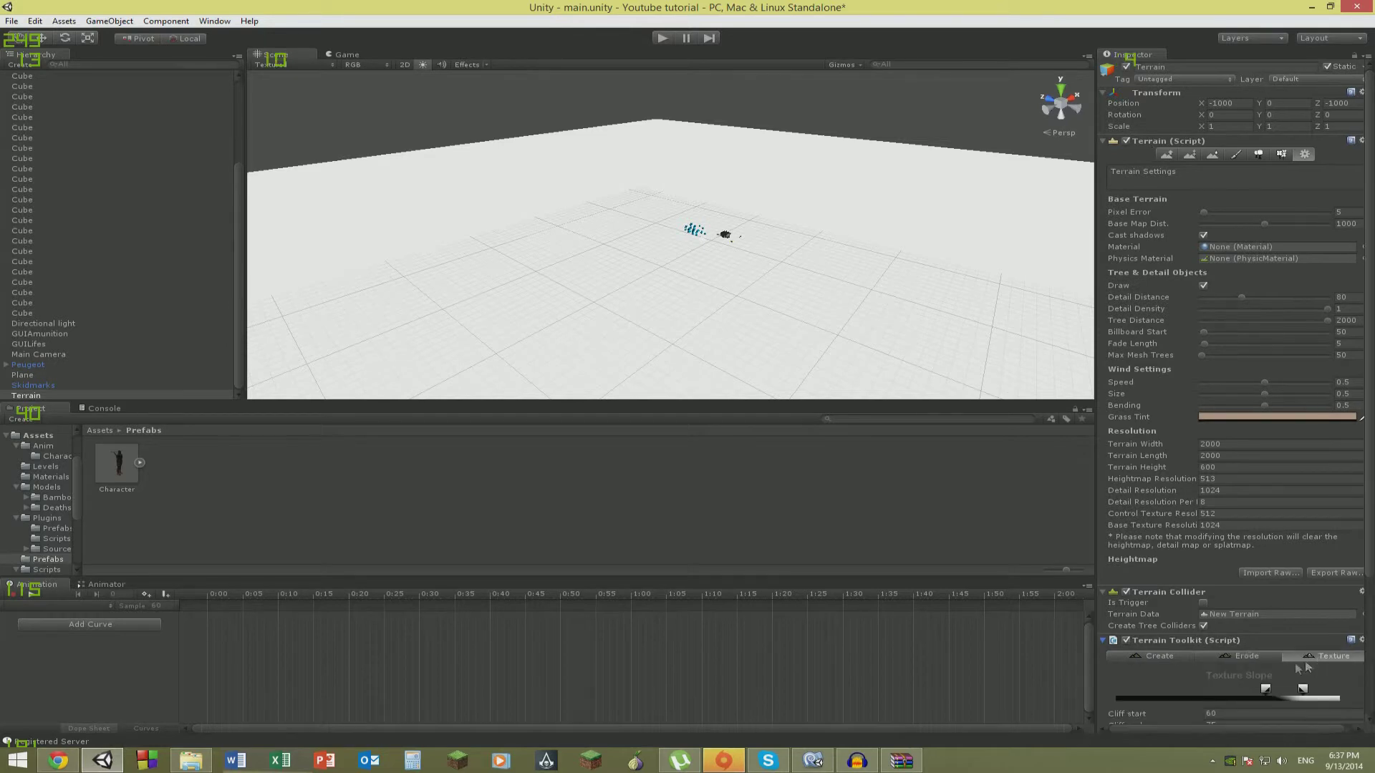
pyautogui.click(1158, 663)
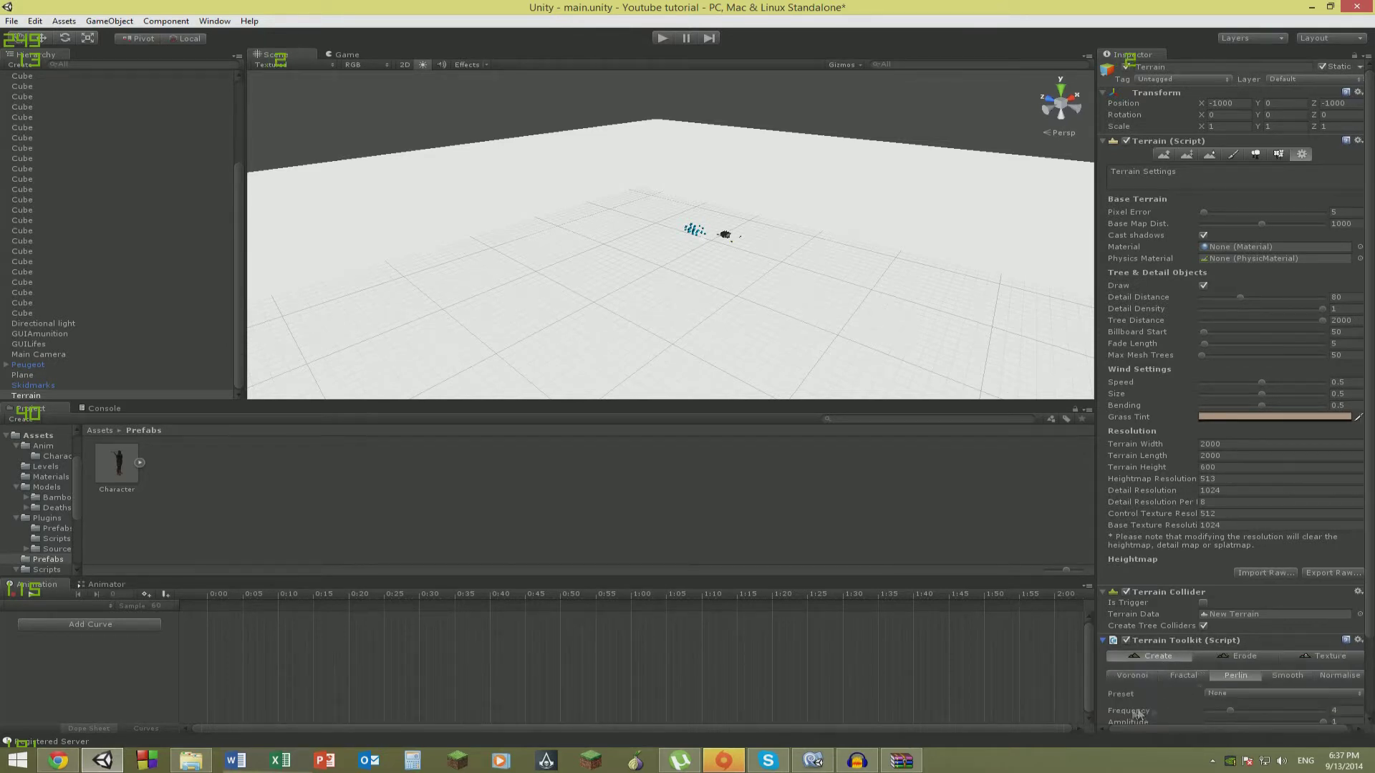
pyautogui.scroll(-3, 1149, 676)
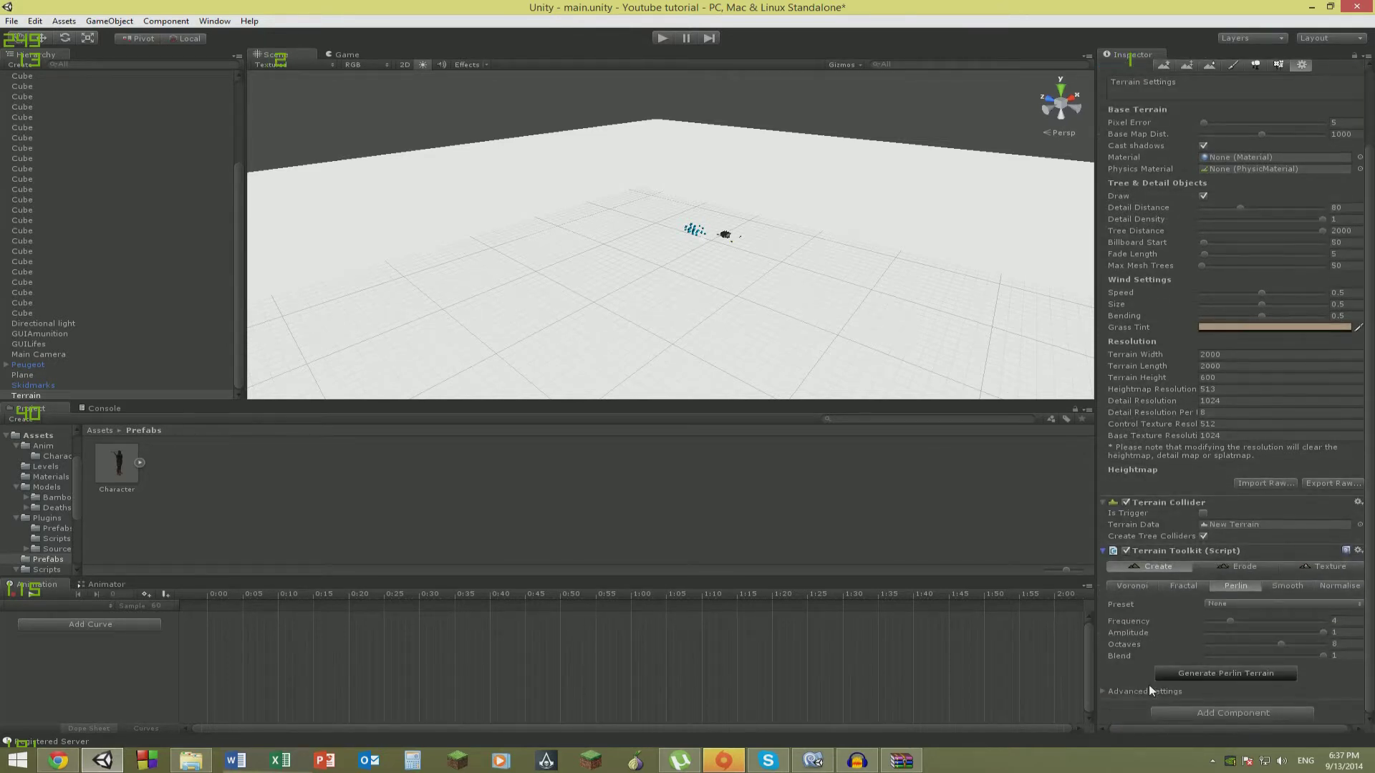
# Review the Voronoi, Fractal, Smooth and Normalise options for creating terrain in the Terrain Toolkit.
pyautogui.click(1130, 589)
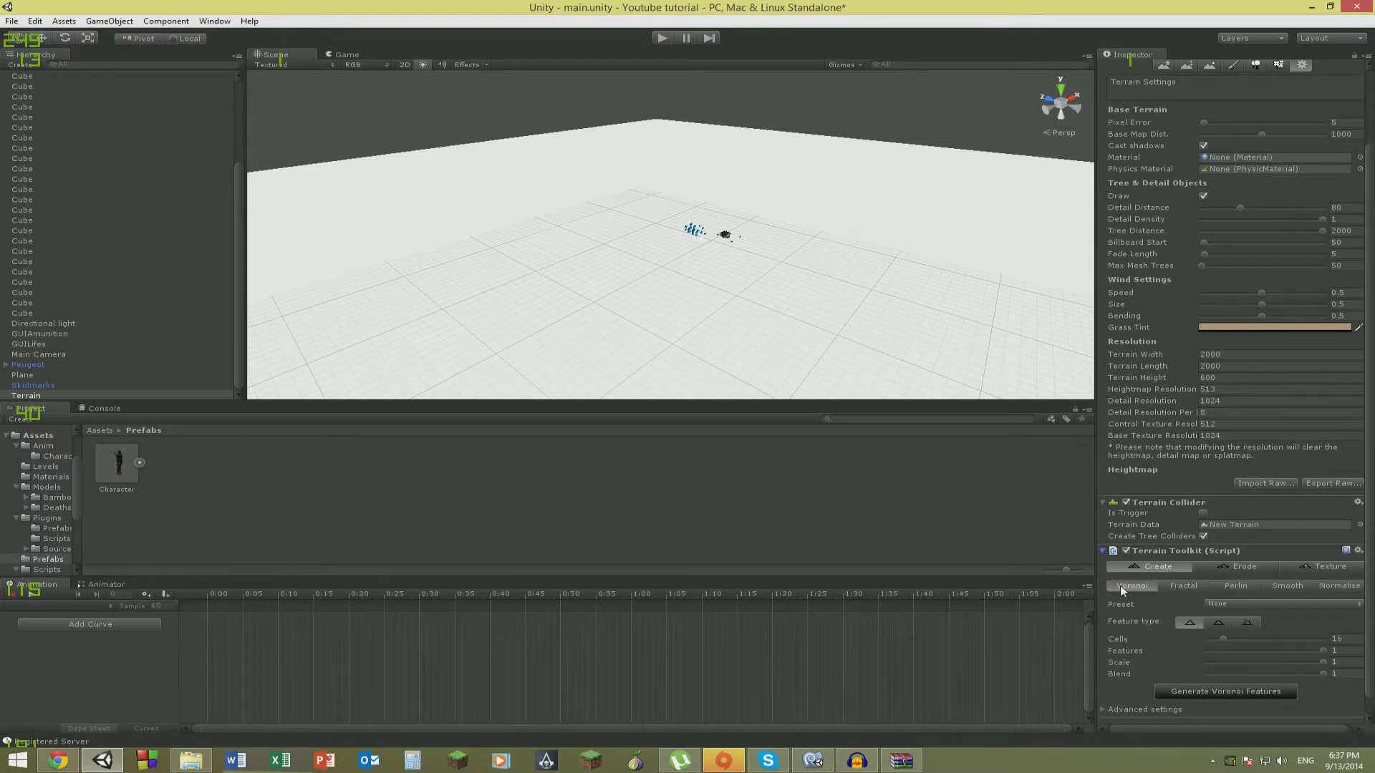
pyautogui.click(1179, 586)
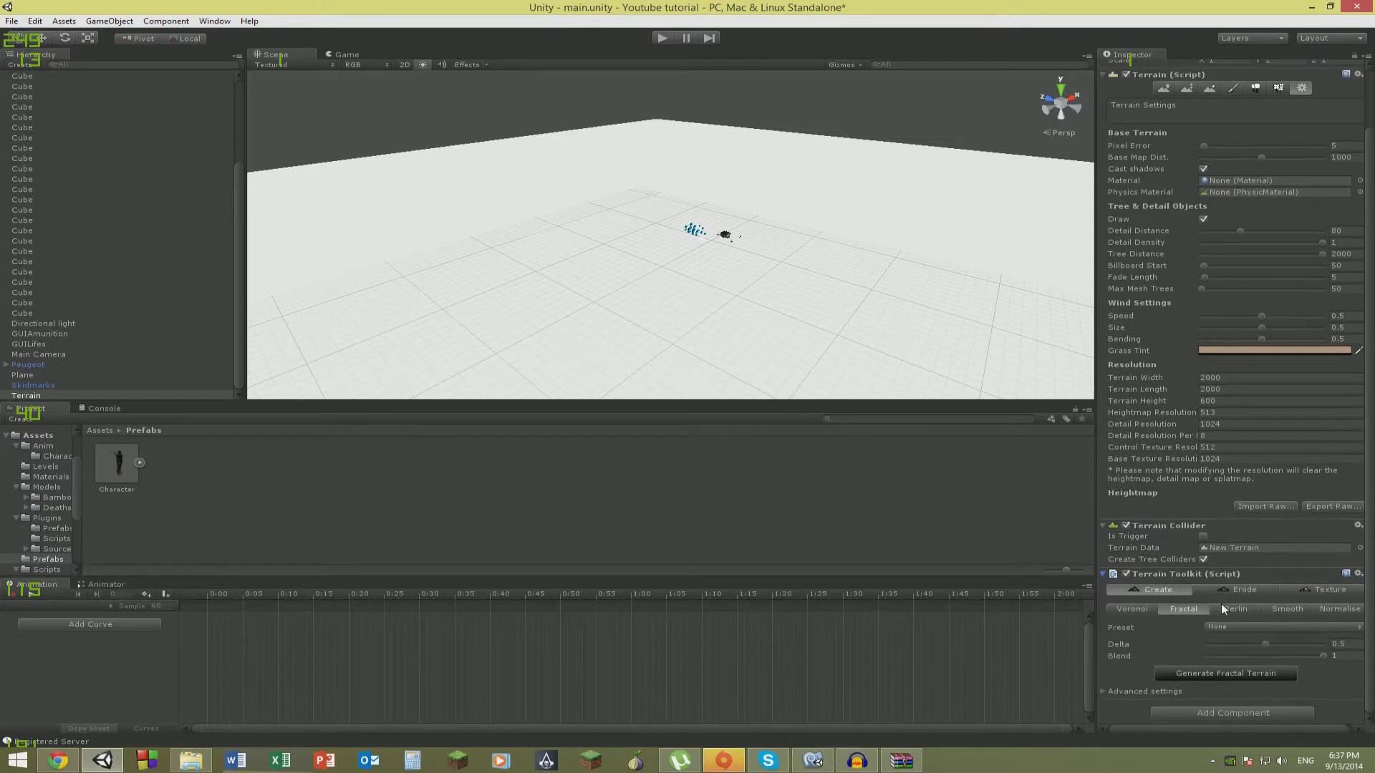
pyautogui.click(1289, 609)
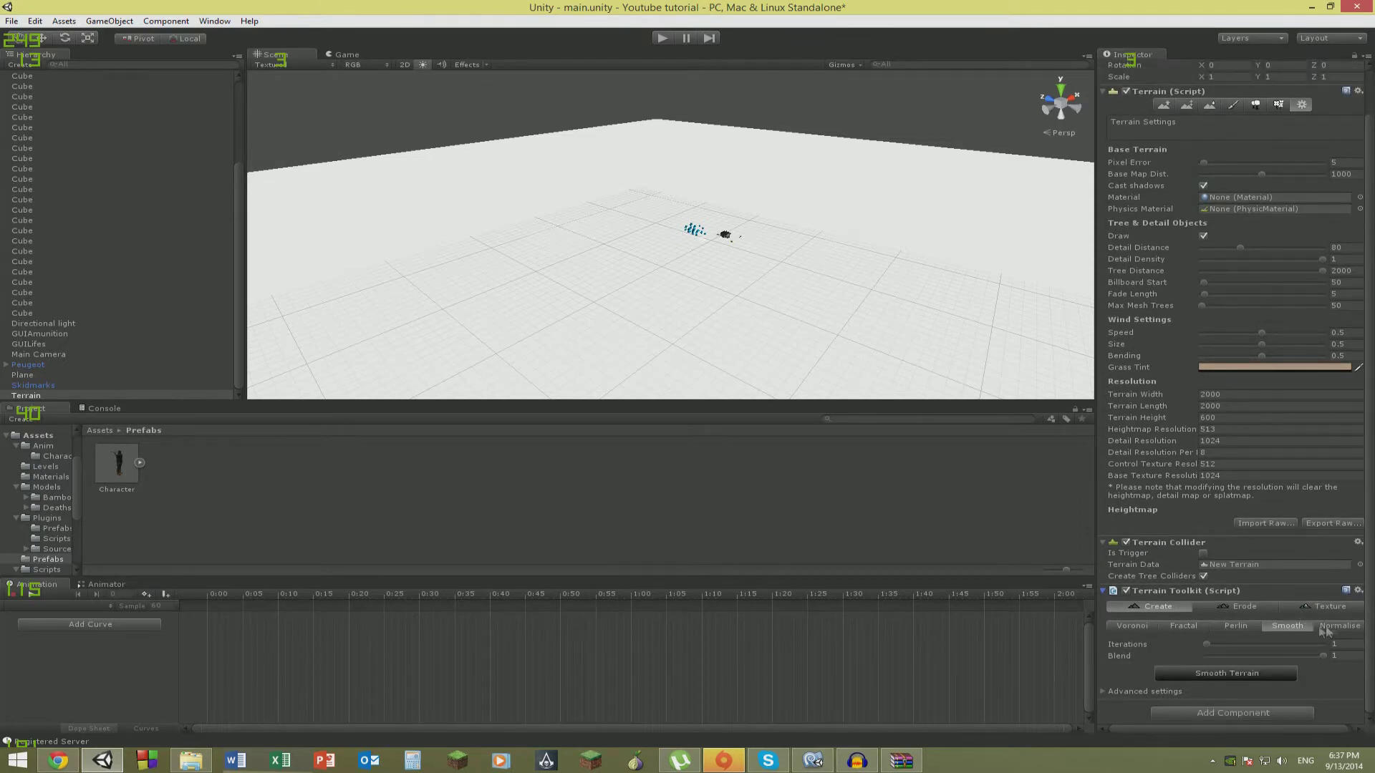
pyautogui.click(1317, 627)
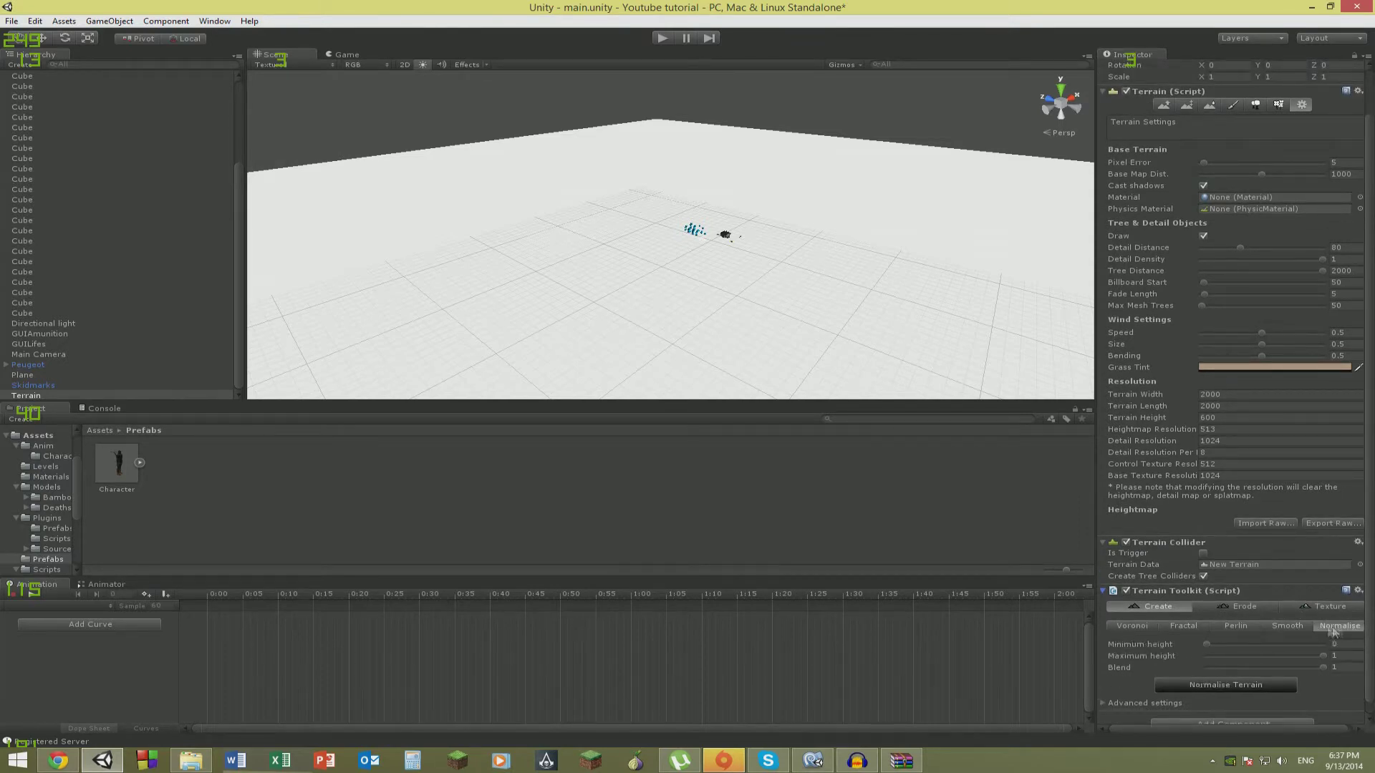
pyautogui.click(1311, 621)
pyautogui.click(1333, 624)
pyautogui.click(1307, 625)
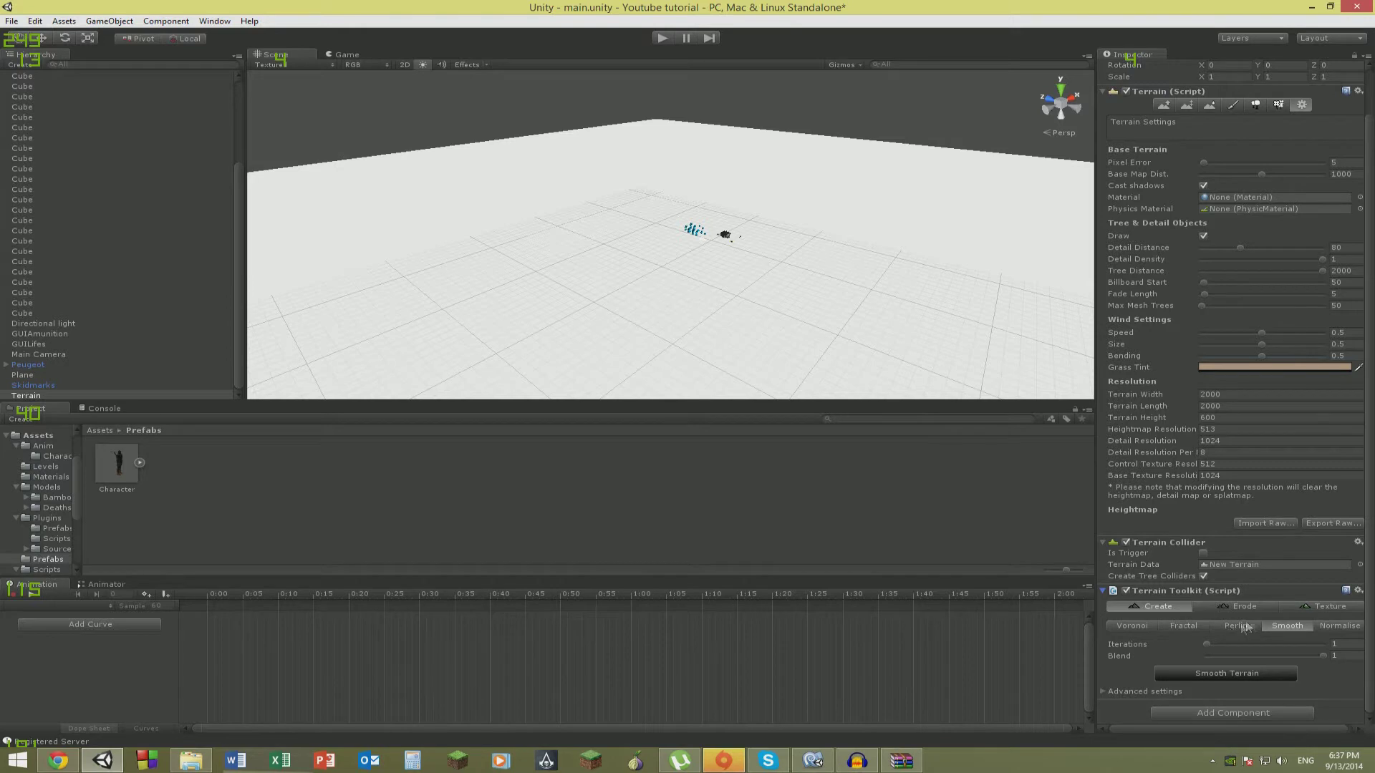
pyautogui.click(1336, 627)
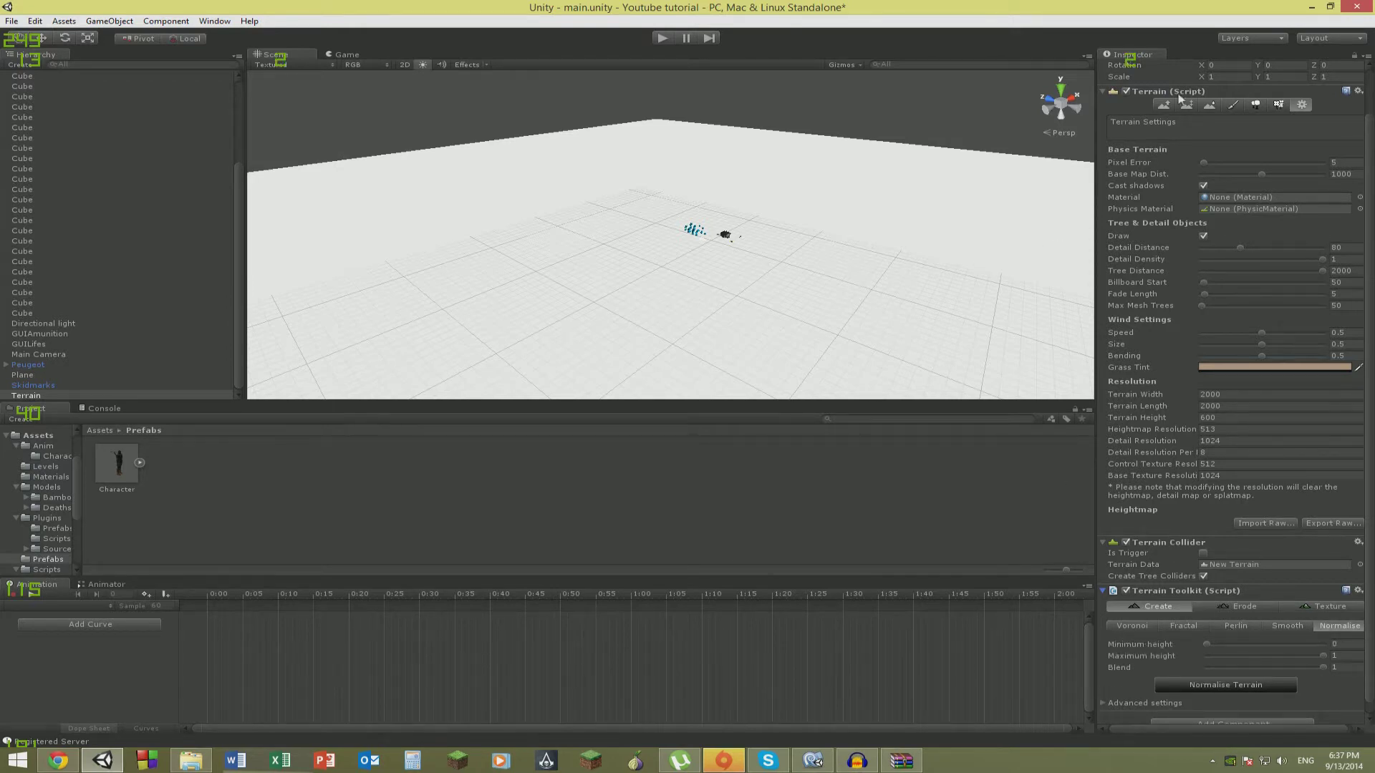
# Switch the Terrain component from its settings to the Raise / Lower Terrain tool.
pyautogui.click(1202, 93)
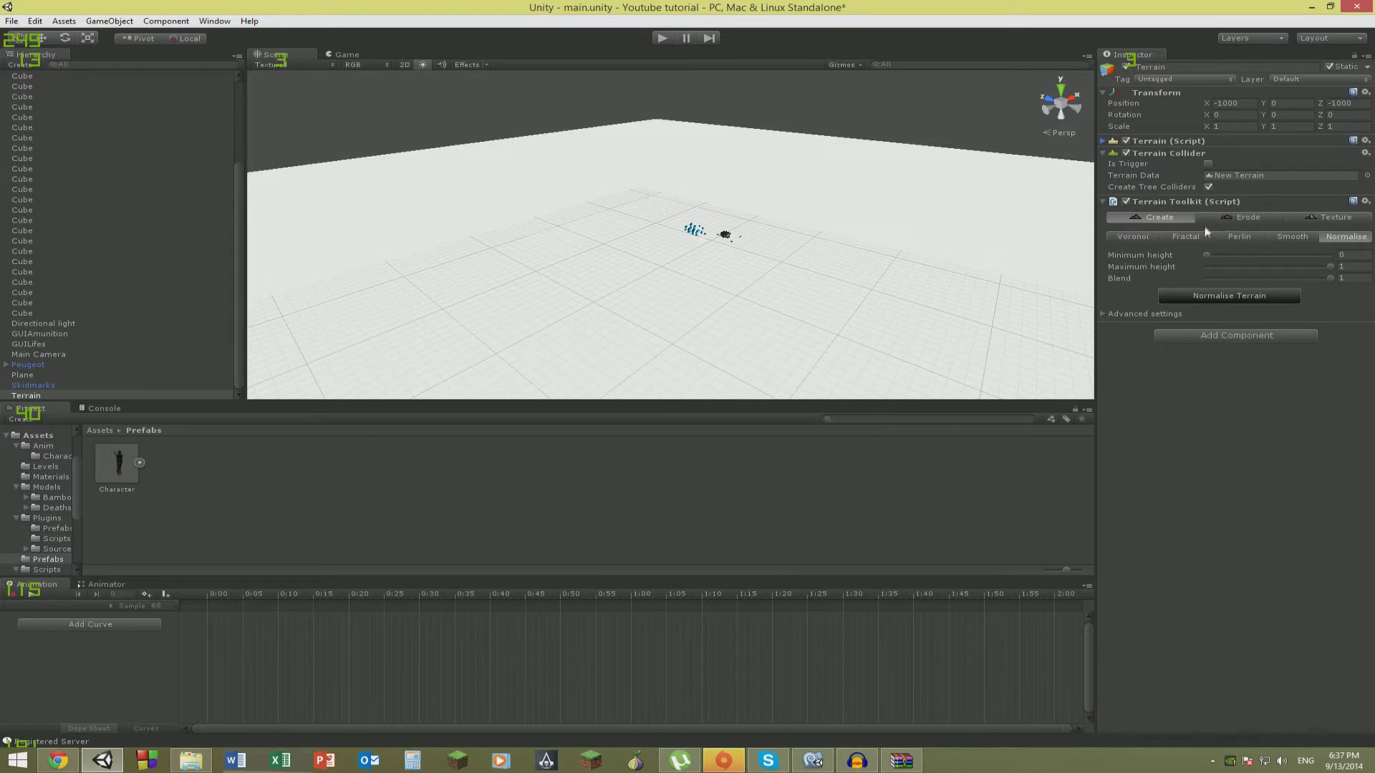
pyautogui.click(1186, 141)
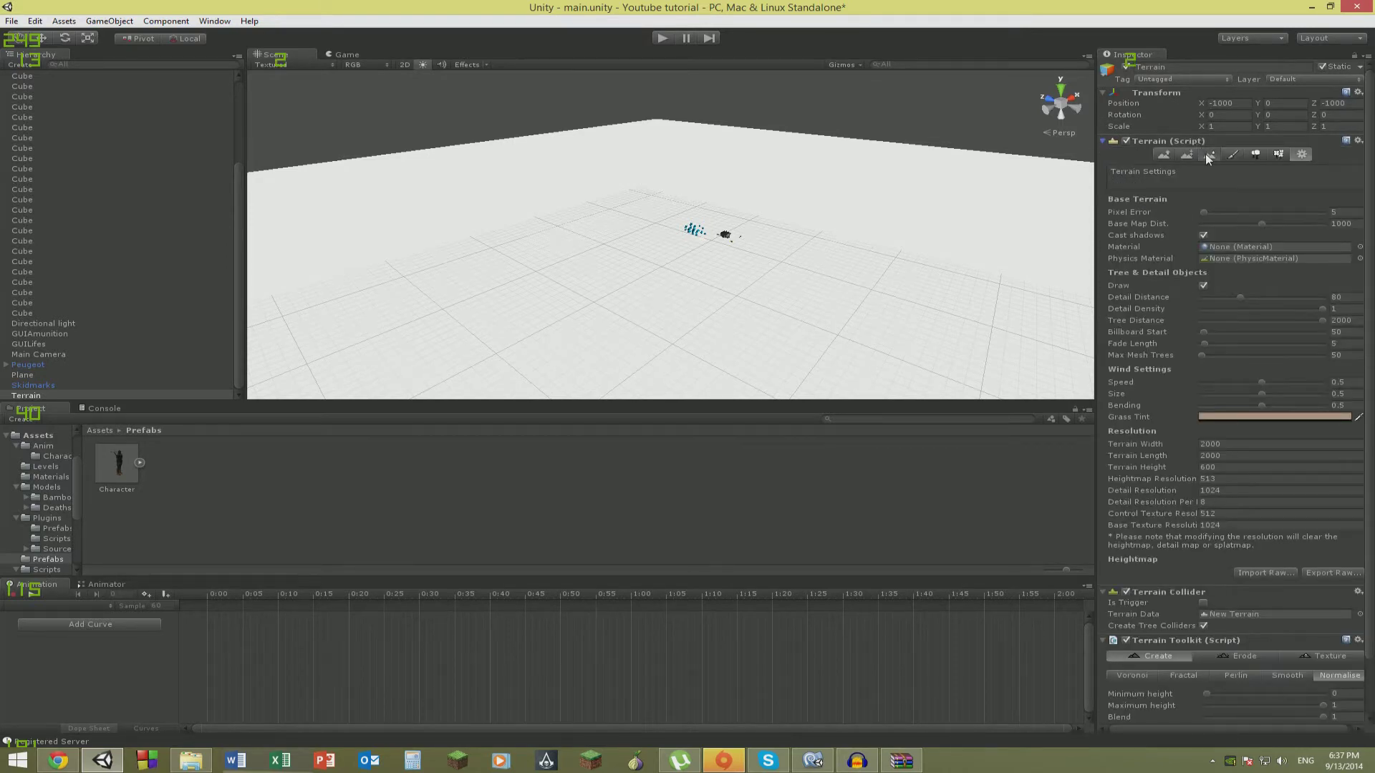
pyautogui.click(1208, 155)
pyautogui.click(1238, 155)
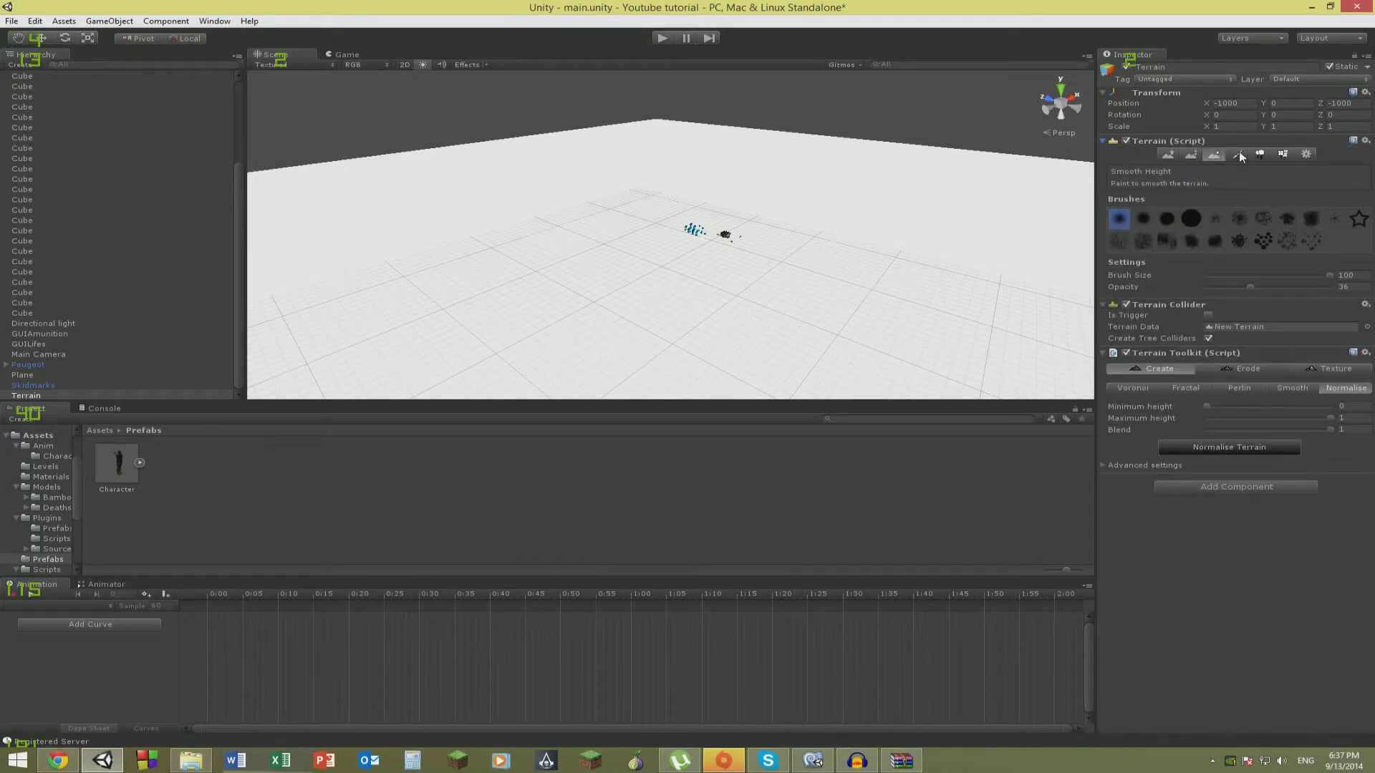
pyautogui.click(1168, 155)
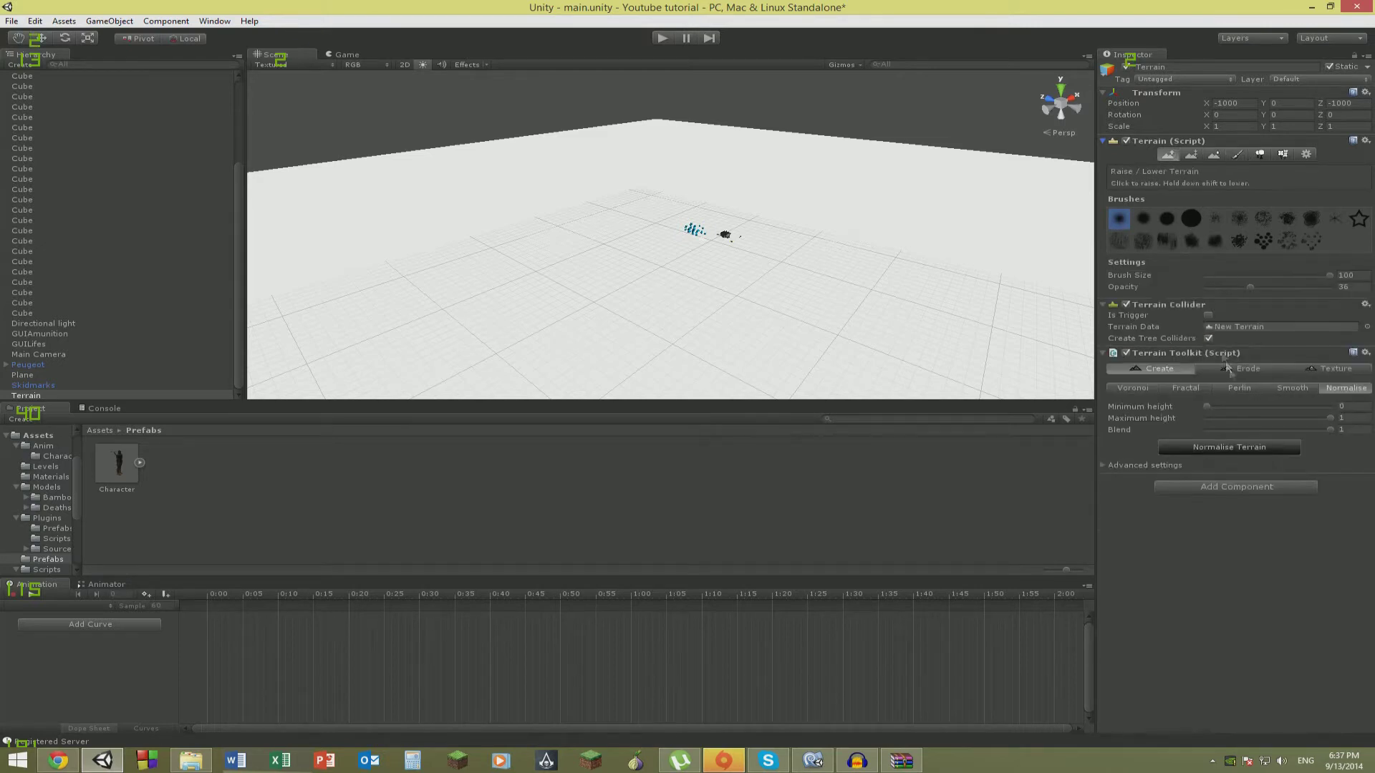
# Check the Fractal generator's presets and raise its Delta to about 0.83.
pyautogui.click(1187, 387)
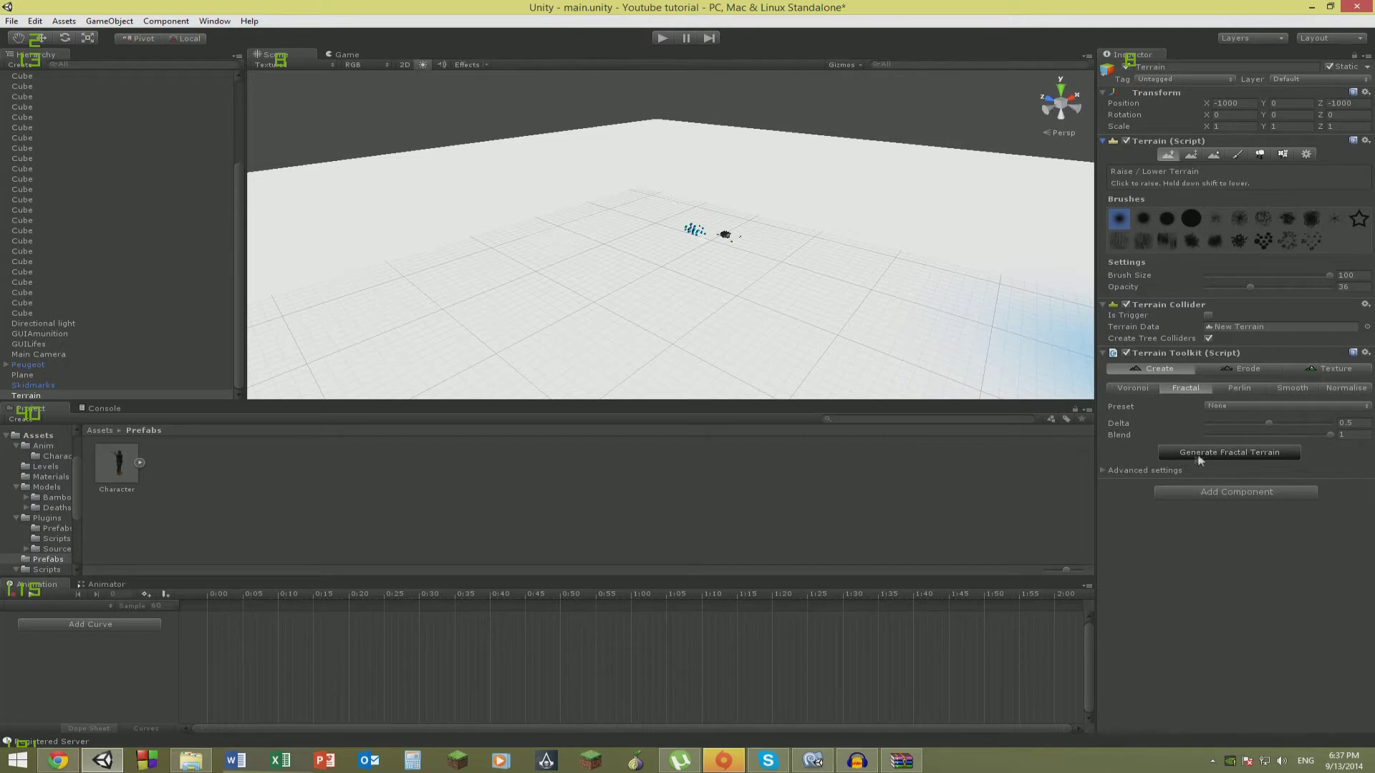
pyautogui.click(1218, 407)
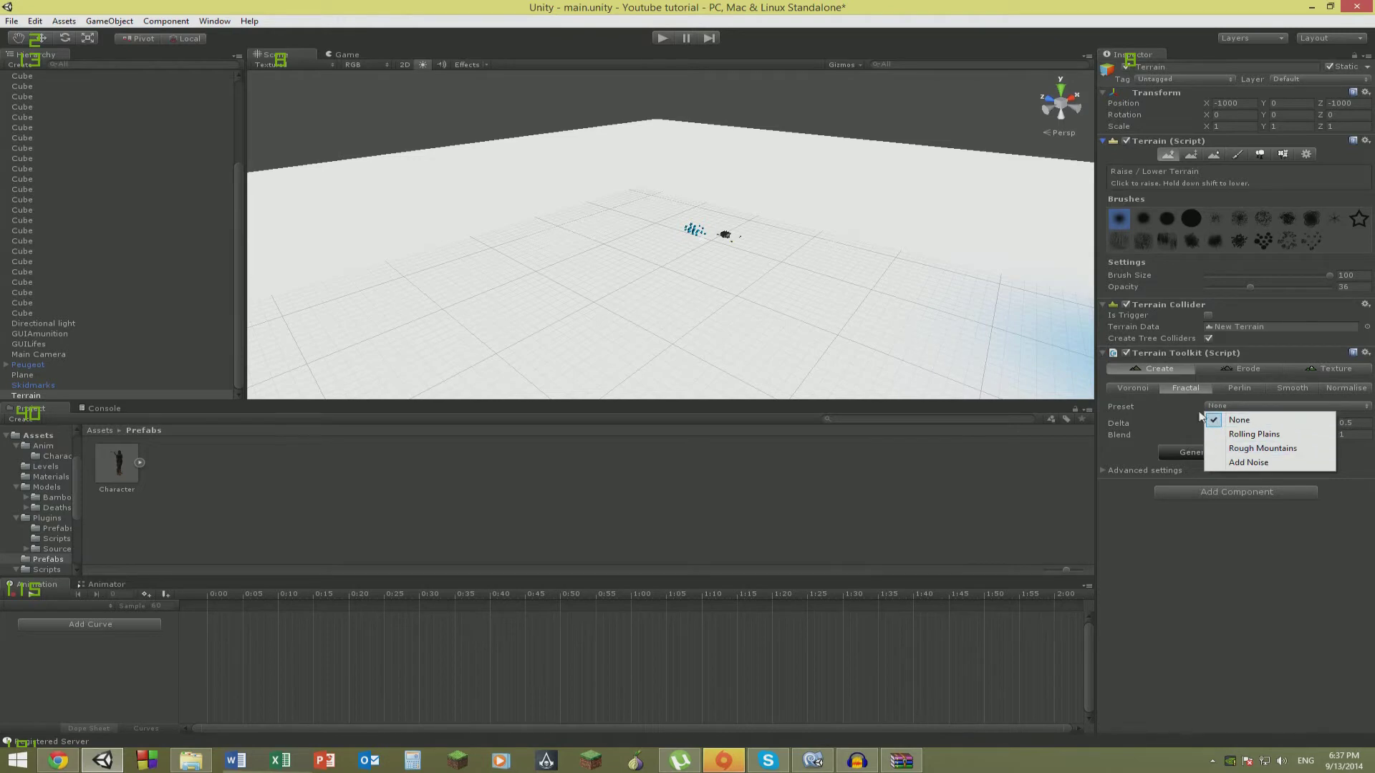
pyautogui.click(1162, 424)
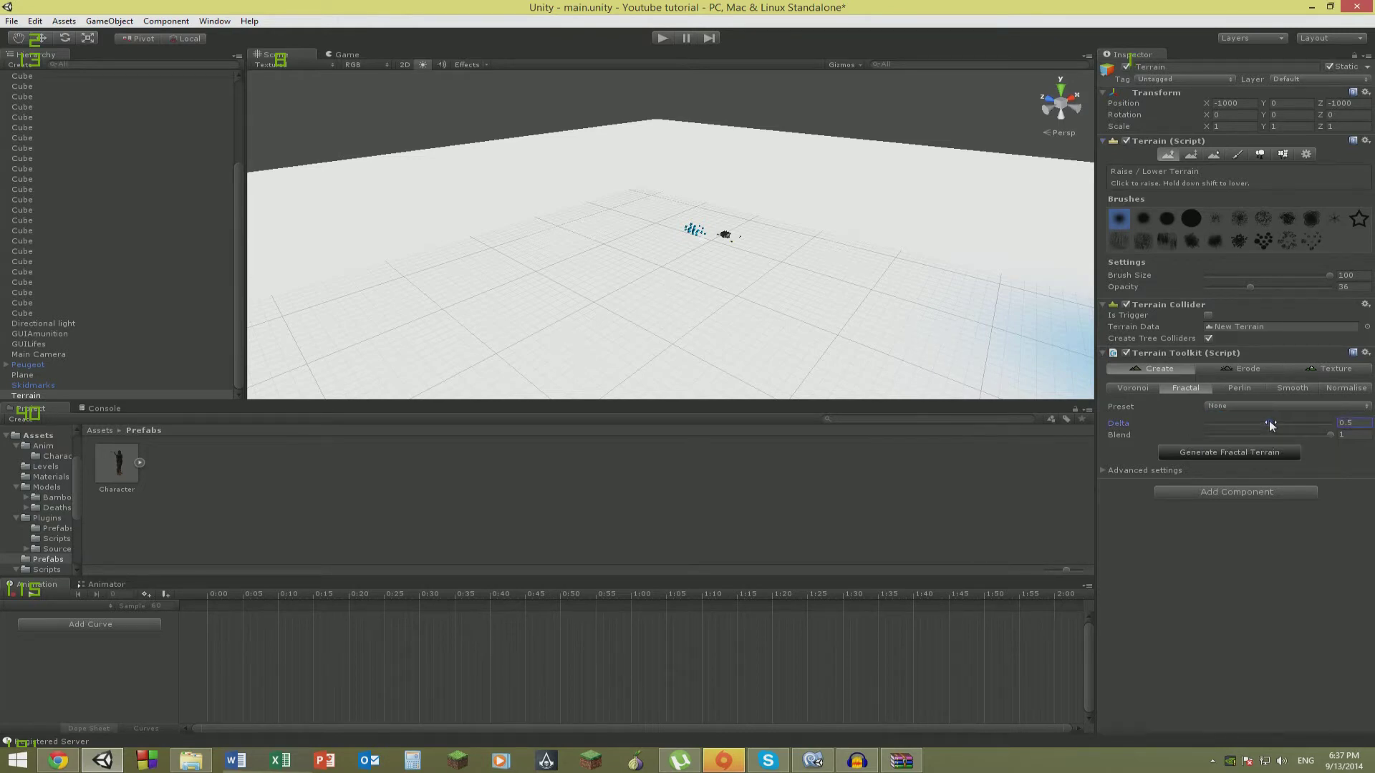
pyautogui.moveTo(1269, 422); pyautogui.dragTo(1312, 420)
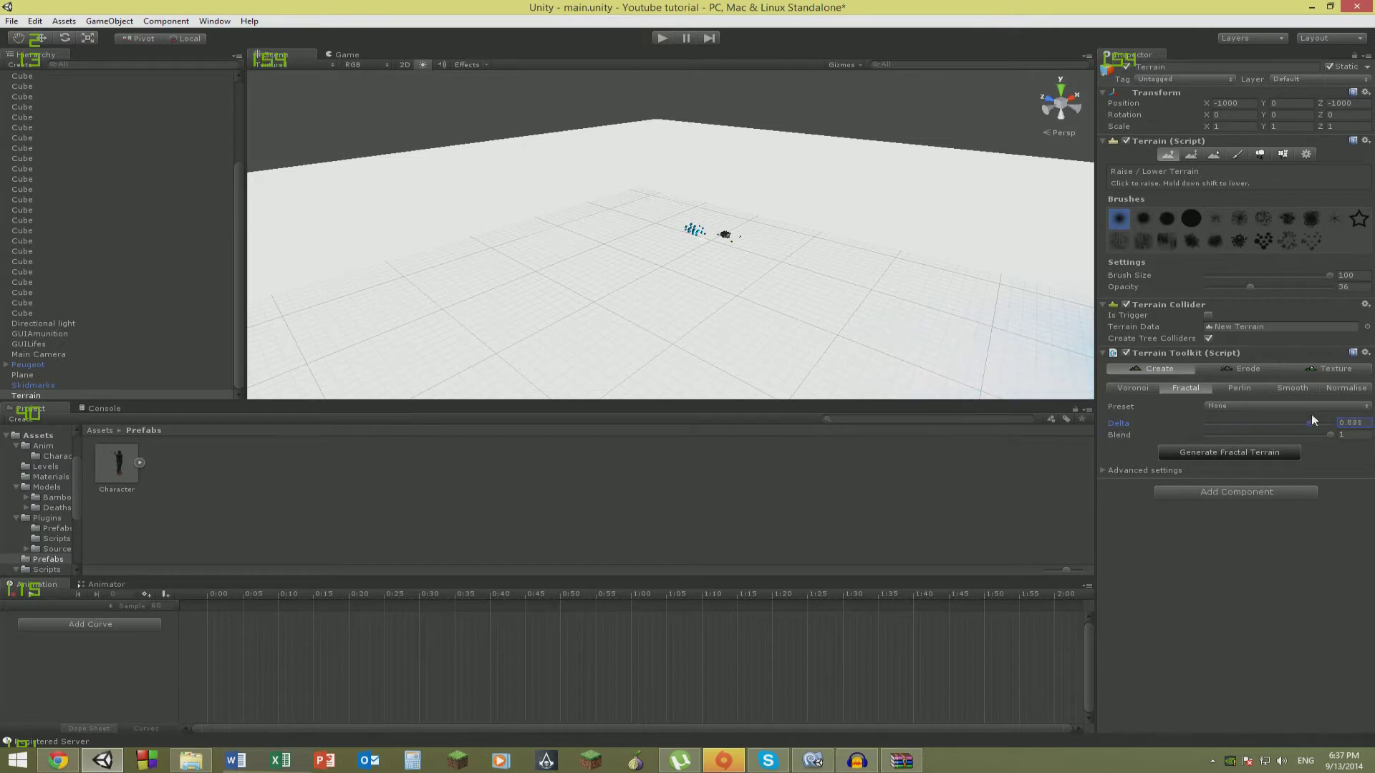
# Generate Voronoi features on the terrain with 92 cells and look over the resulting peaks.
pyautogui.click(1150, 385)
pyautogui.moveTo(1218, 441); pyautogui.dragTo(1320, 441)
pyautogui.click(1269, 493)
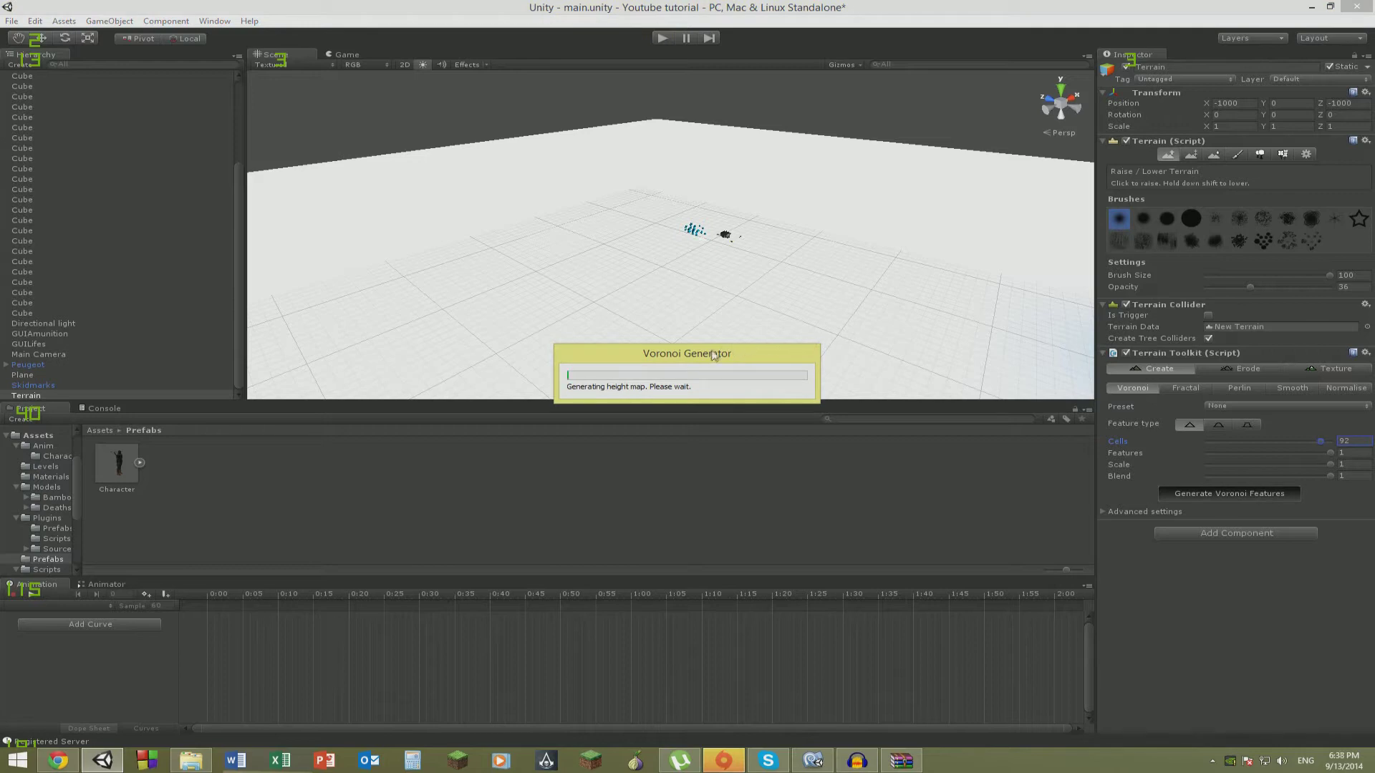
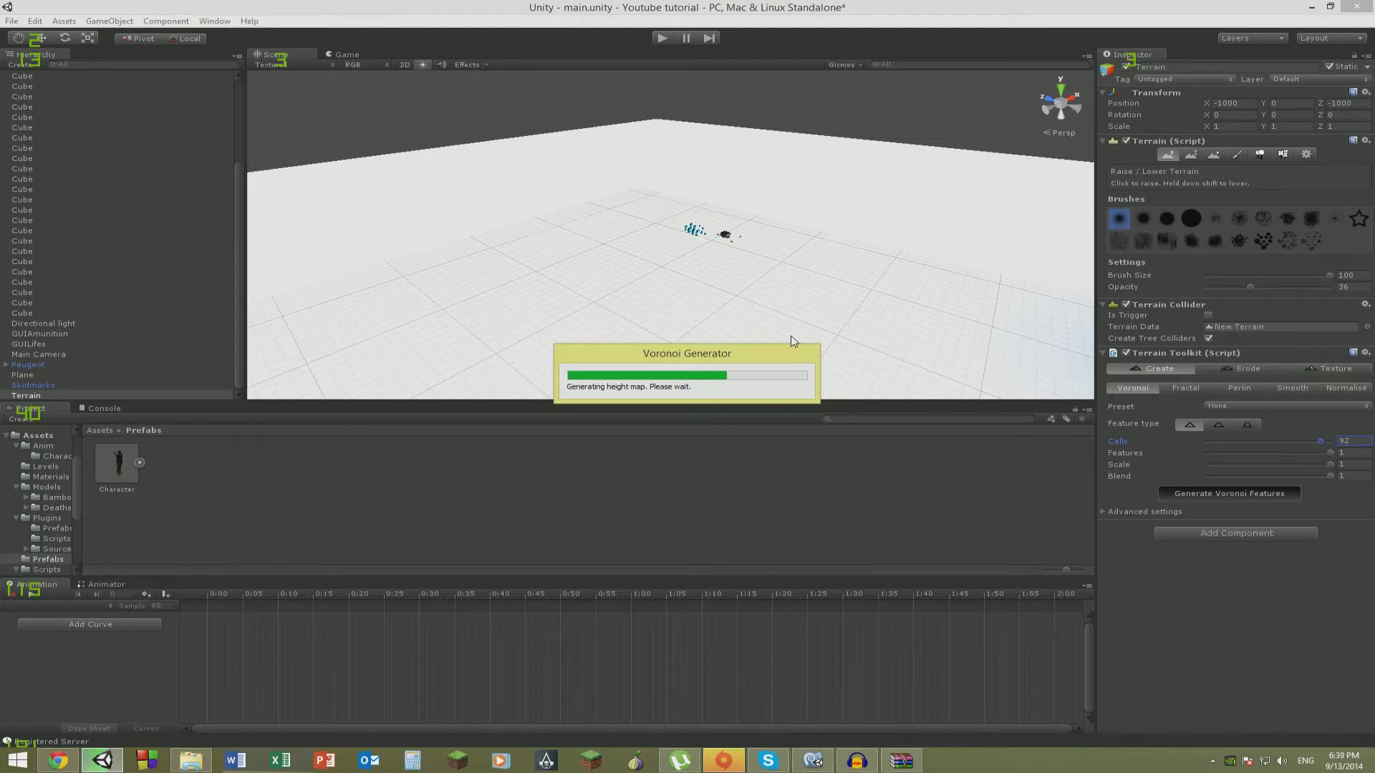
pyautogui.click(768, 760)
pyautogui.click(769, 760)
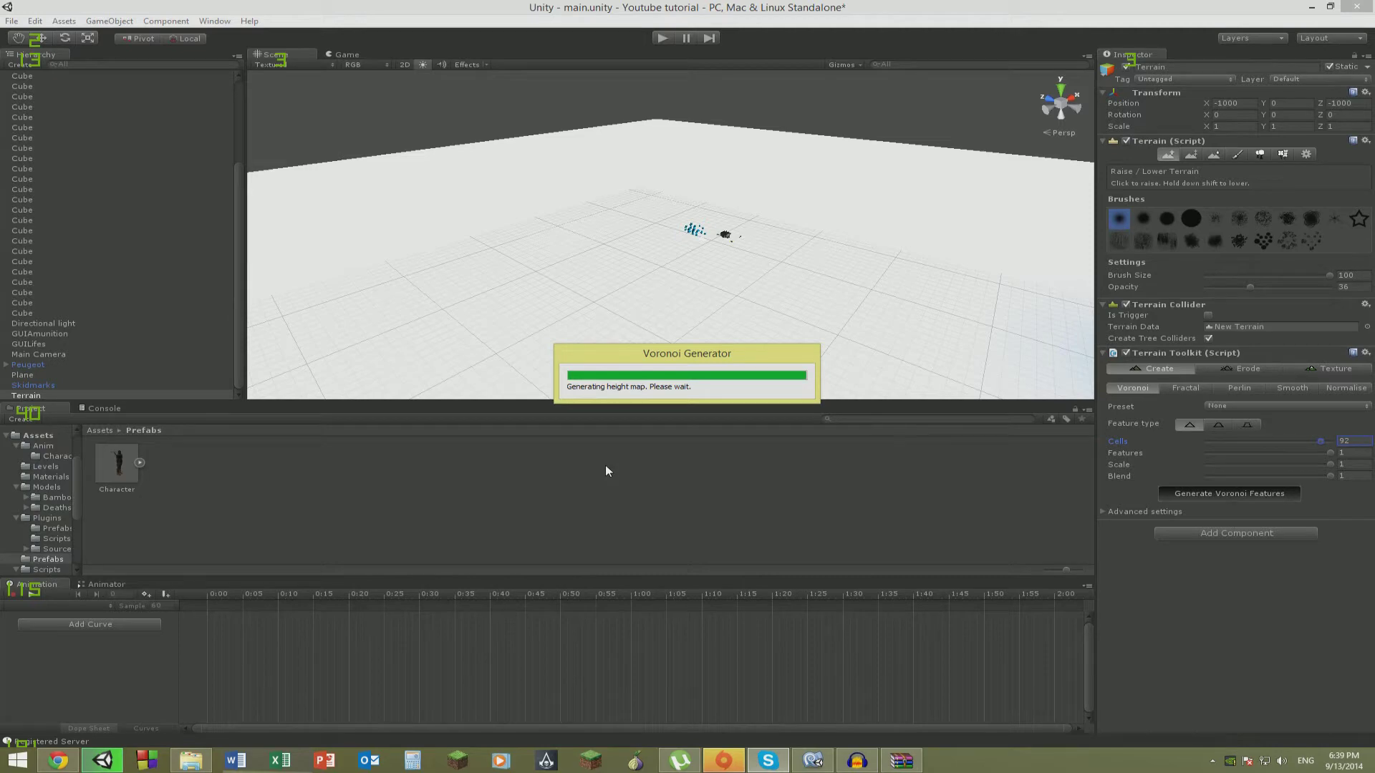
pyautogui.moveTo(700, 312); pyautogui.dragTo(957, 347, button='right')
# Generate Perlin terrain using the Rocky Mountains preset and view the mountains from a distance.
pyautogui.click(1226, 391)
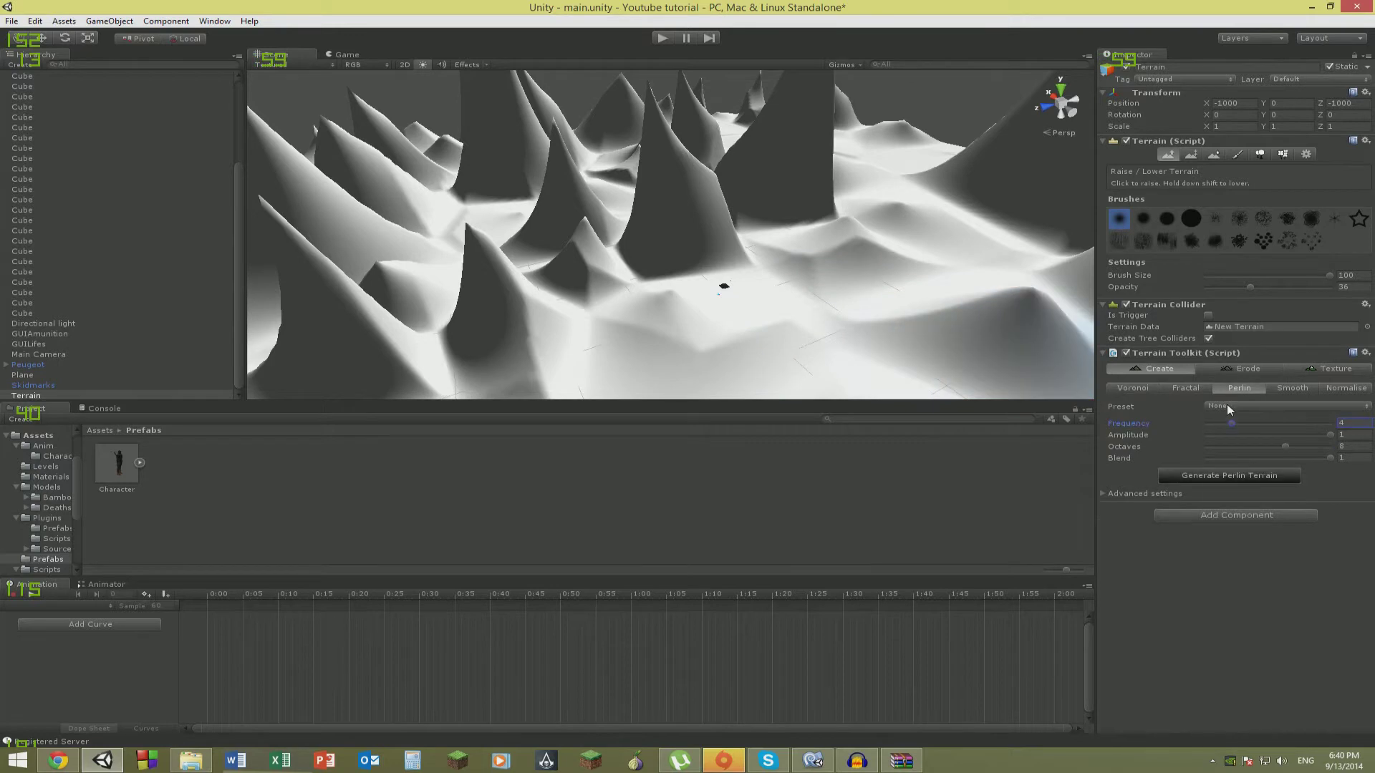
pyautogui.click(1226, 406)
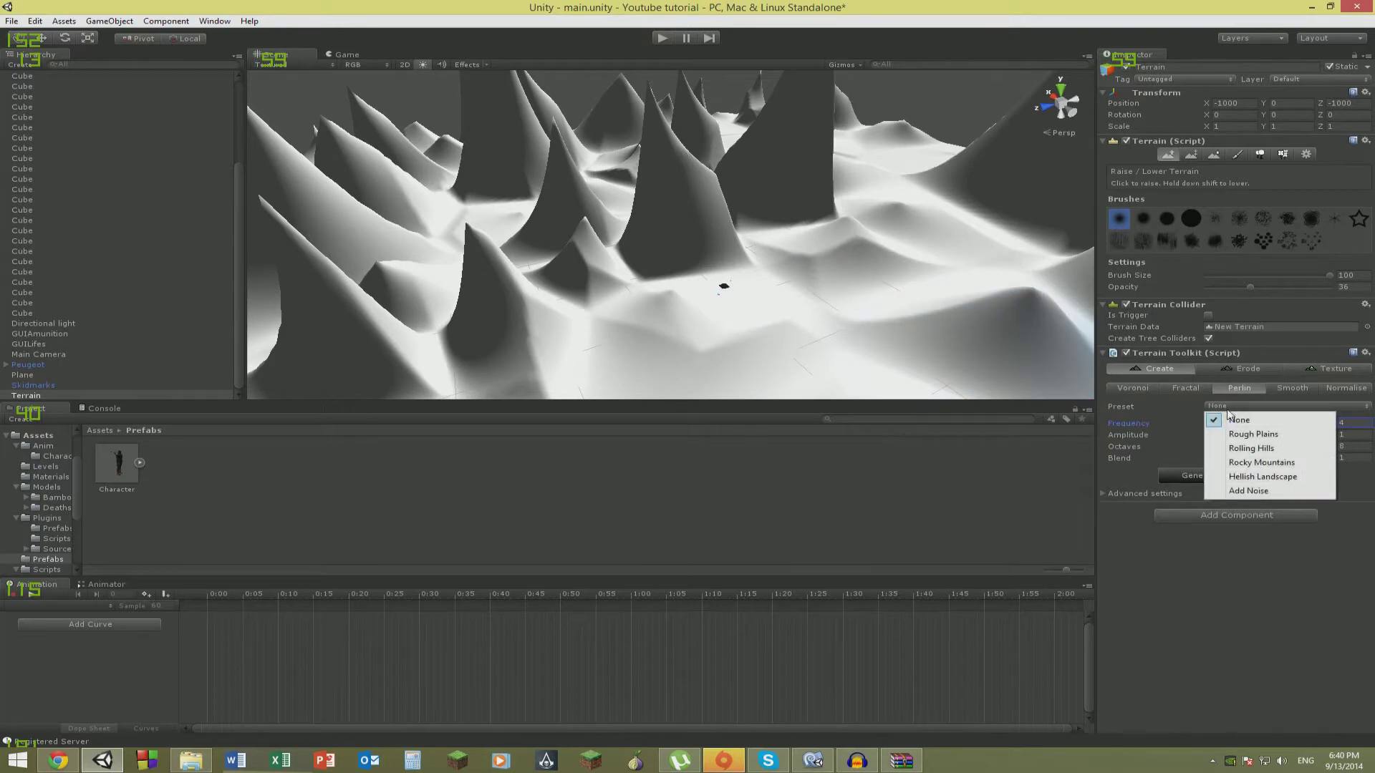
pyautogui.click(1239, 462)
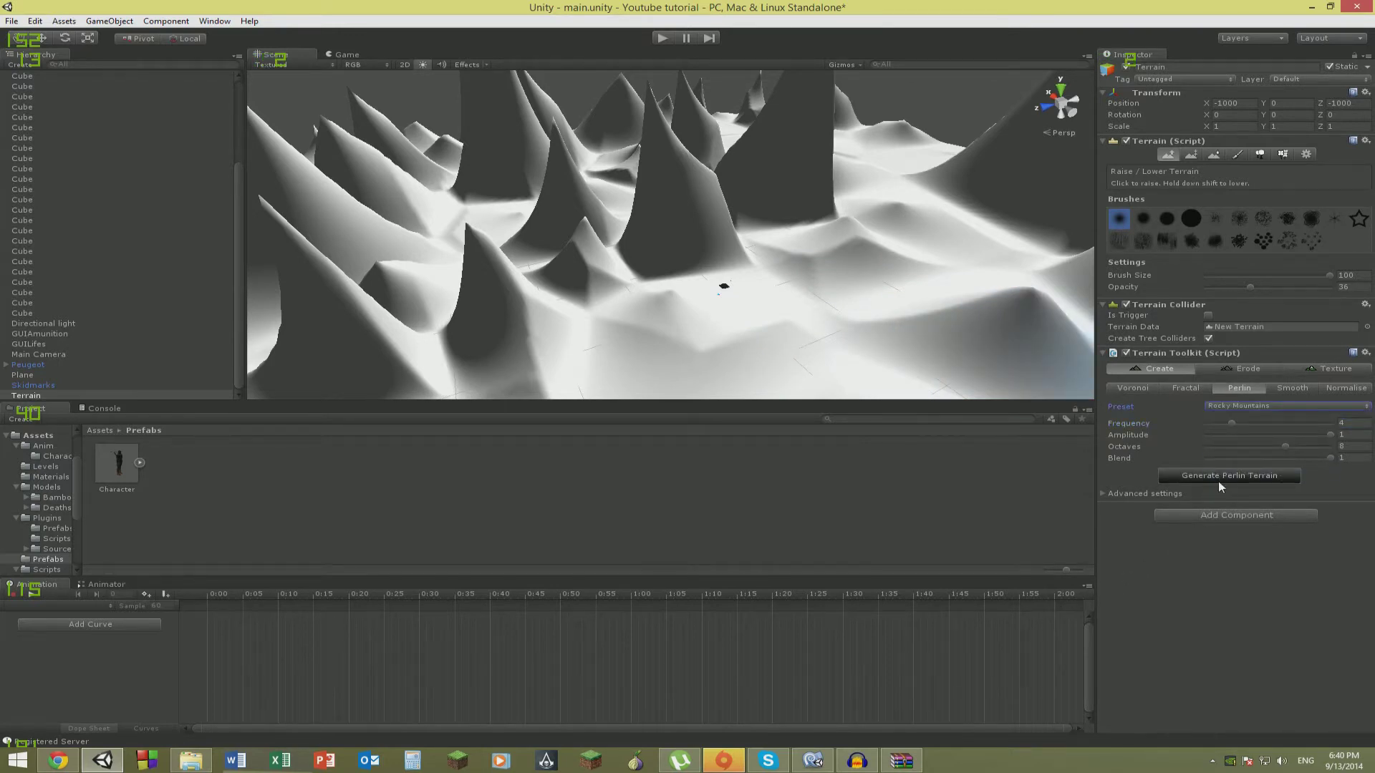
pyautogui.click(1102, 495)
pyautogui.click(1102, 492)
pyautogui.click(1183, 478)
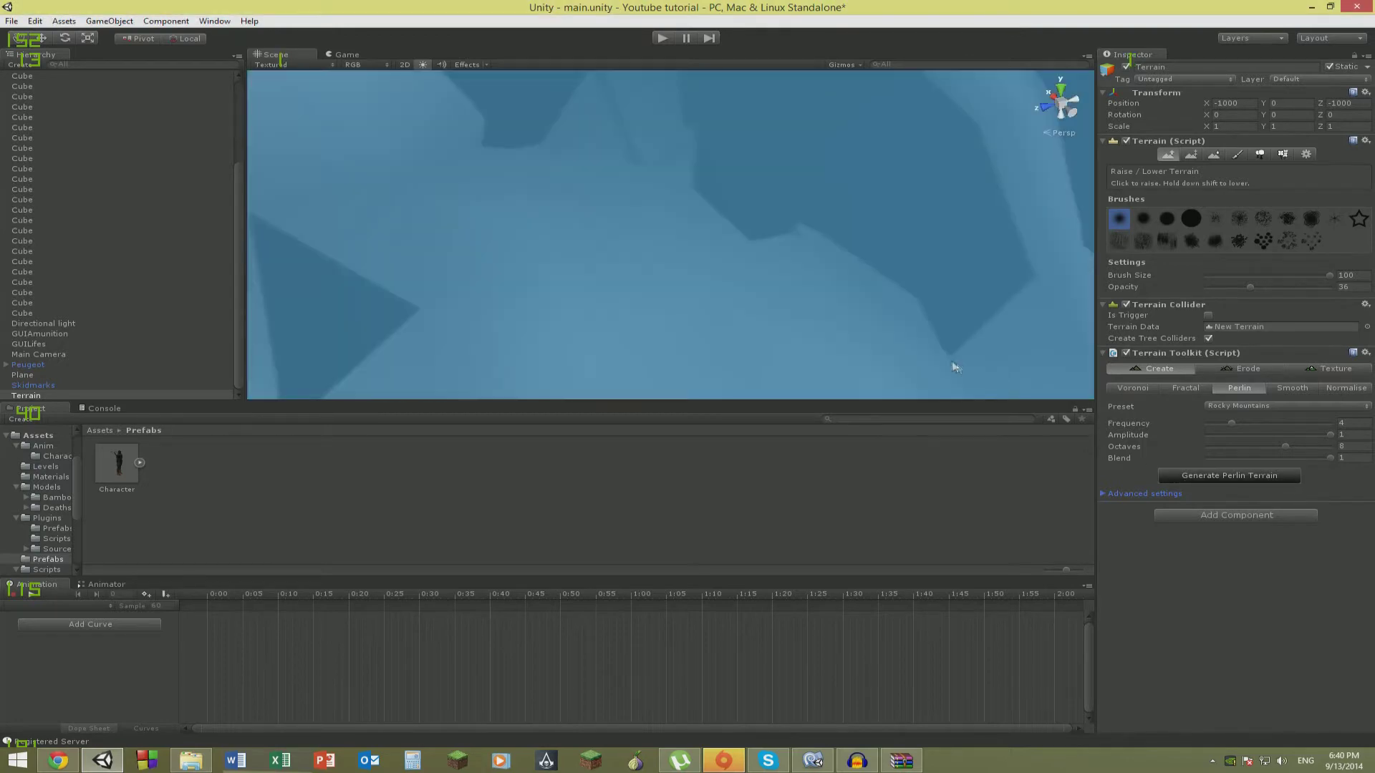
pyautogui.keyDown('alt'); pyautogui.moveTo(953, 368); pyautogui.dragTo(1008, 244); pyautogui.keyUp('alt')
pyautogui.moveTo(1008, 244); pyautogui.dragTo(1043, 368, button='right')
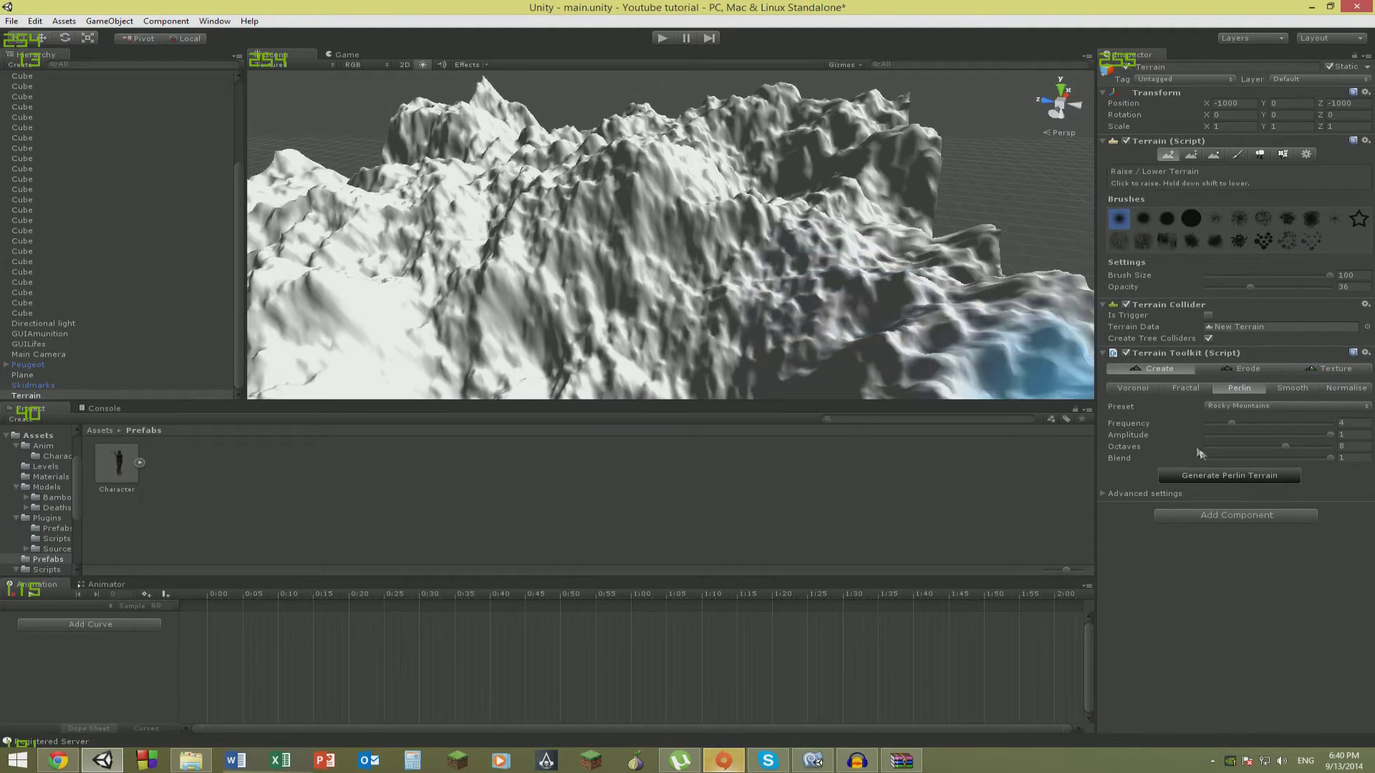
# Regenerate the Rocky Mountains Perlin terrain twice for a different landscape, inspecting each version.
pyautogui.click(1208, 477)
pyautogui.moveTo(859, 343); pyautogui.dragTo(1060, 365, button='right')
pyautogui.click(1174, 473)
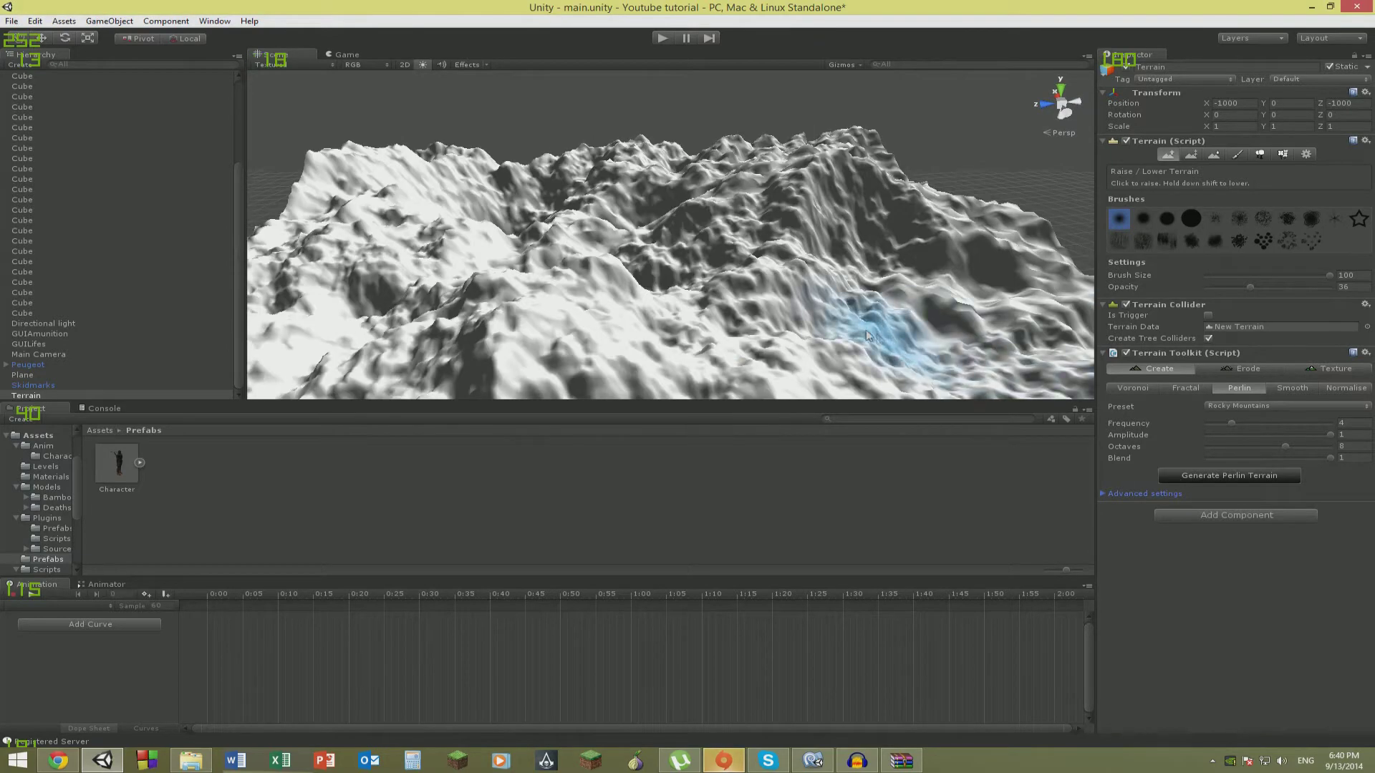
pyautogui.moveTo(881, 333)
pyautogui.mouseDown(button='right')
pyautogui.moveTo(771, 310)
pyautogui.moveTo(834, 329)
pyautogui.moveTo(734, 319)
pyautogui.moveTo(644, 358)
pyautogui.moveTo(1059, 329)
pyautogui.mouseUp(button='right')
# Smooth the generated mountains with 1 iteration and a blend of 1.
pyautogui.click(1292, 387)
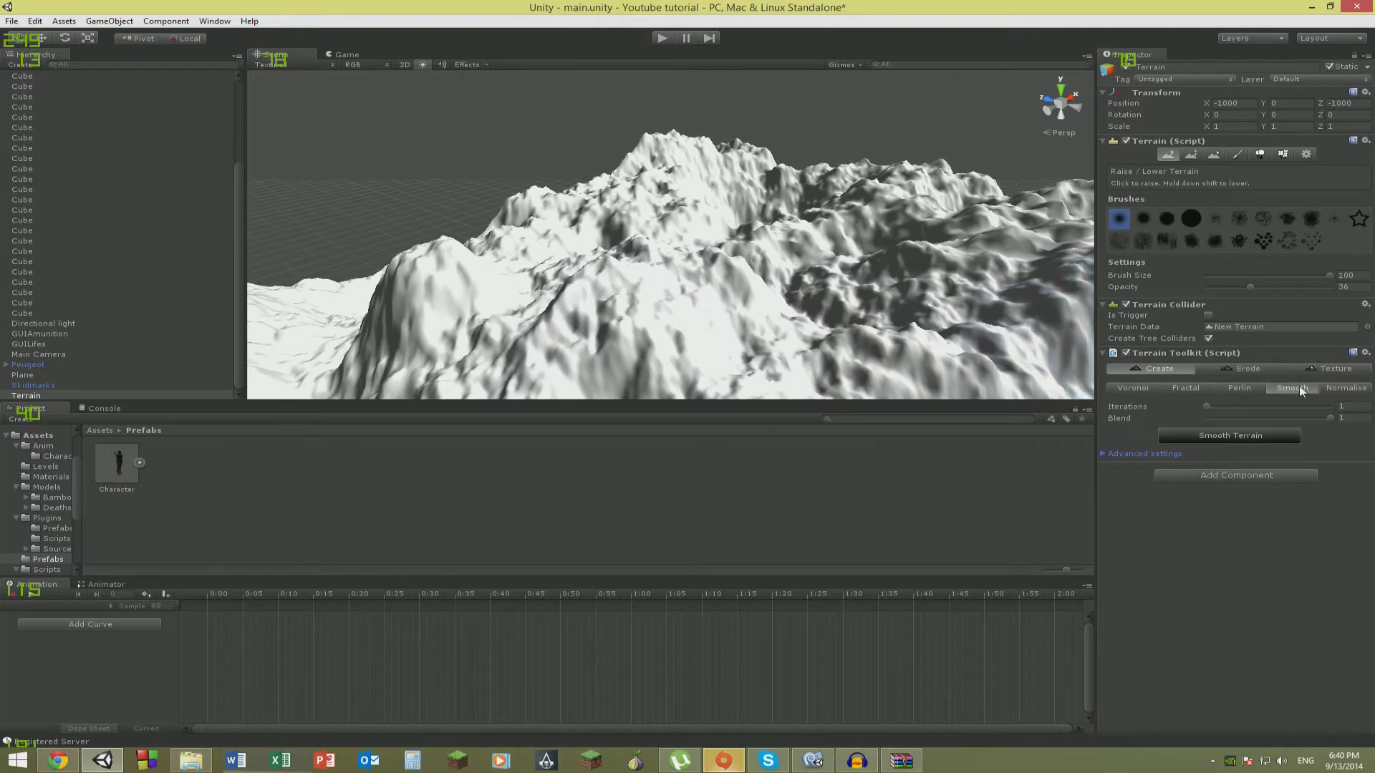
pyautogui.moveTo(1006, 365); pyautogui.dragTo(1179, 444, button='right')
pyautogui.click(1215, 444)
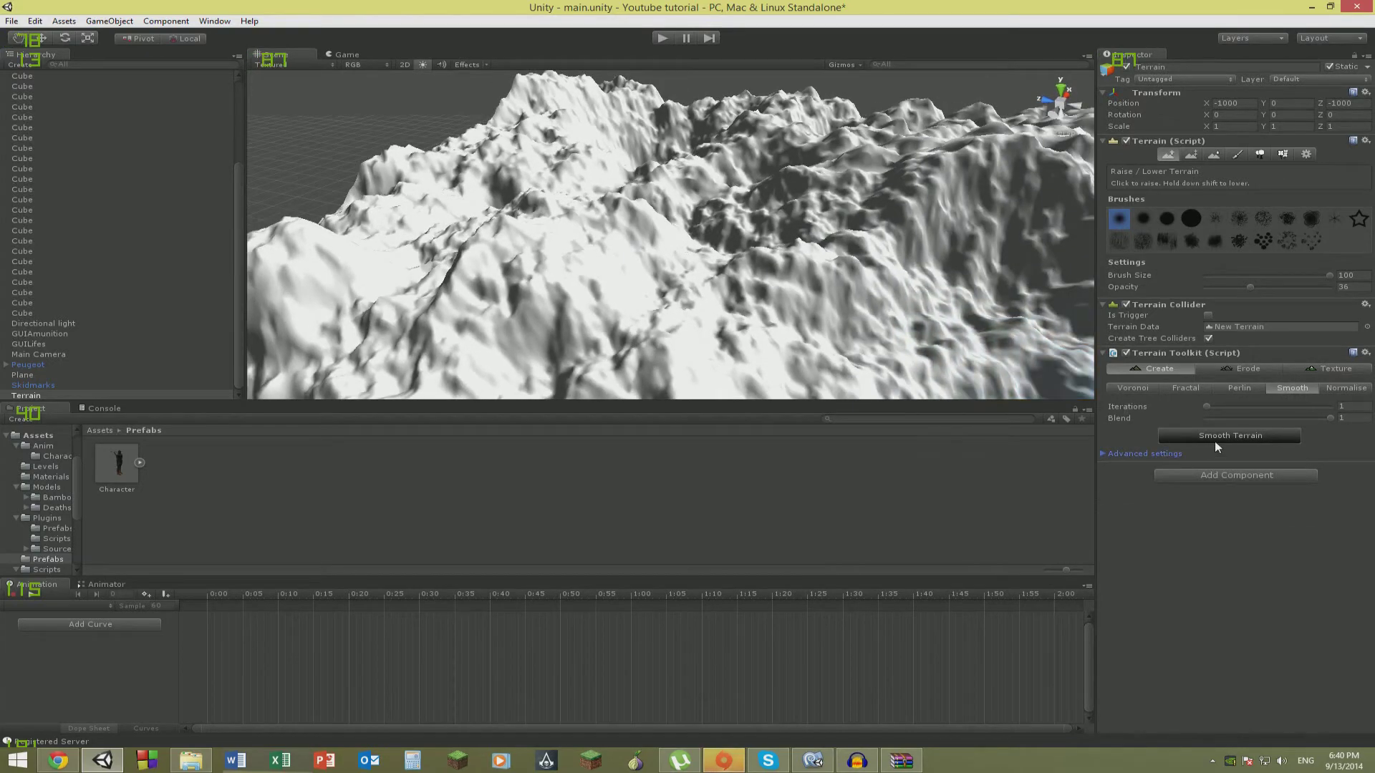
pyautogui.click(1222, 437)
pyautogui.click(1222, 437)
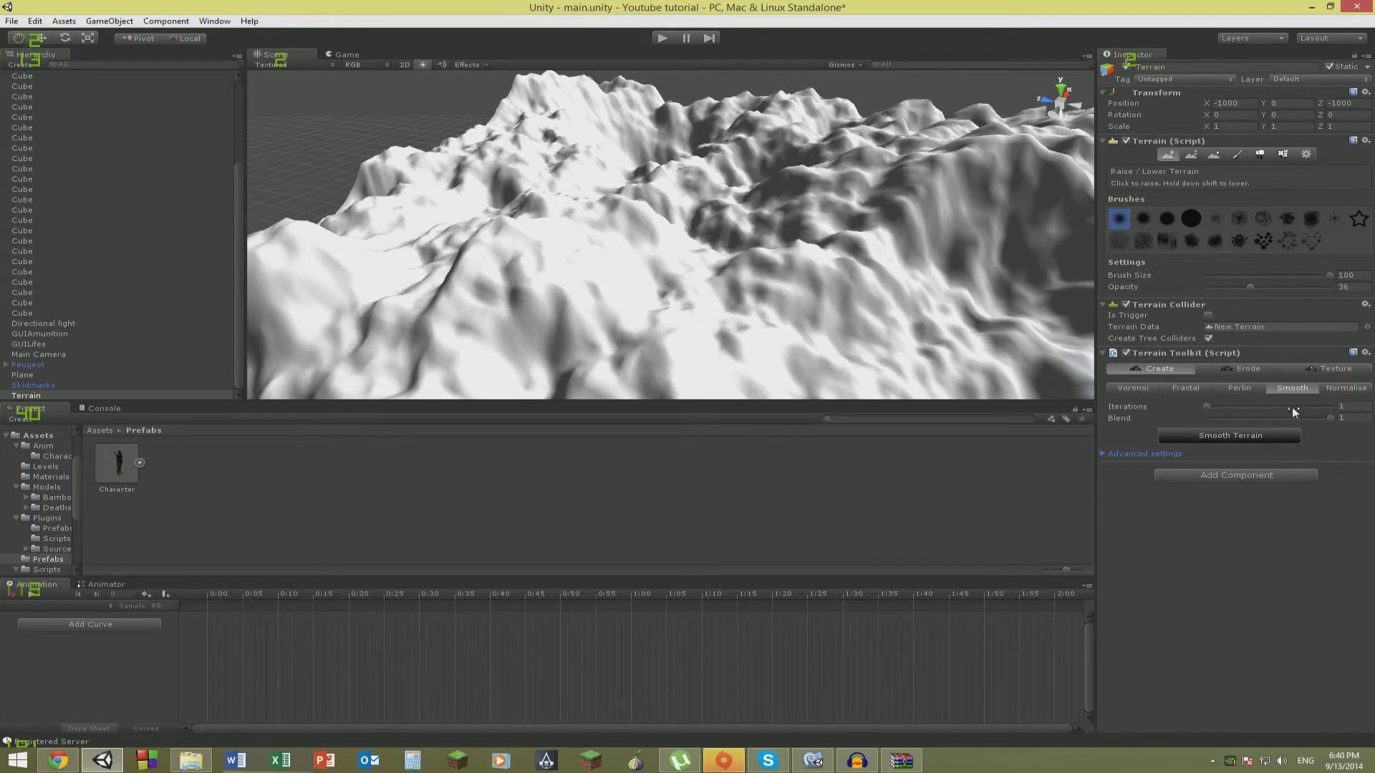
# Normalise the terrain's heights, lowering the maximum height to about 0.896 for the second pass.
pyautogui.click(1320, 387)
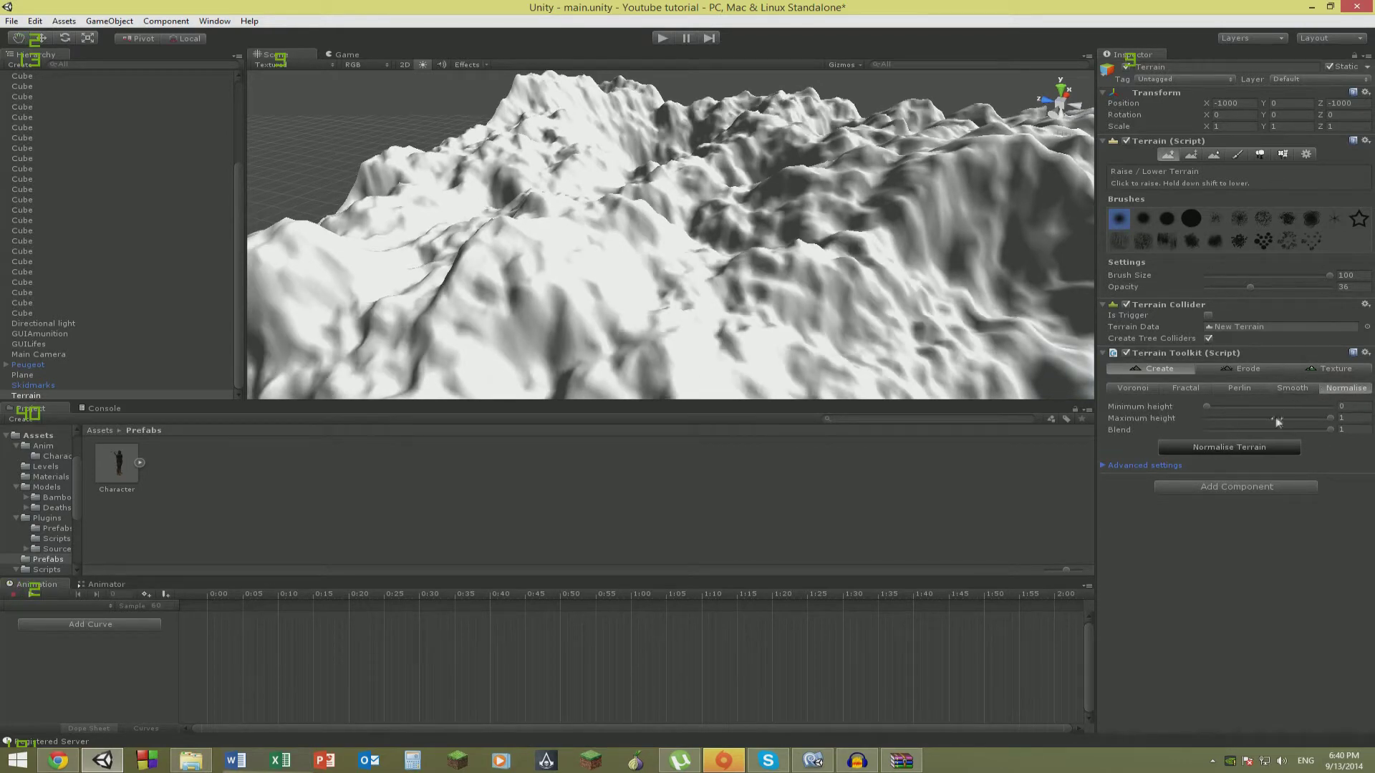
pyautogui.click(1245, 446)
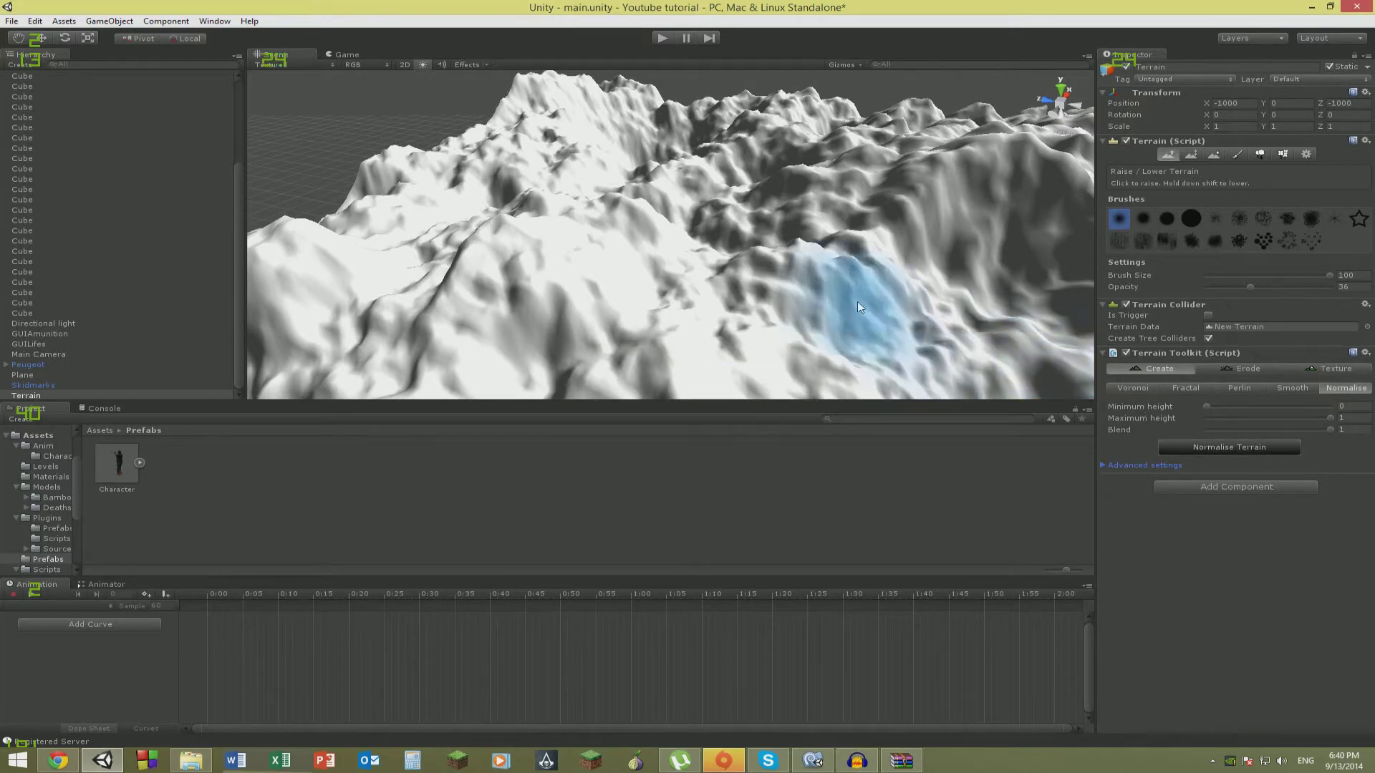
pyautogui.keyDown('alt'); pyautogui.moveTo(857, 302); pyautogui.dragTo(934, 303); pyautogui.keyUp('alt')
pyautogui.moveTo(933, 303); pyautogui.dragTo(957, 307, button='right')
pyautogui.hotkey('shift', 'w')
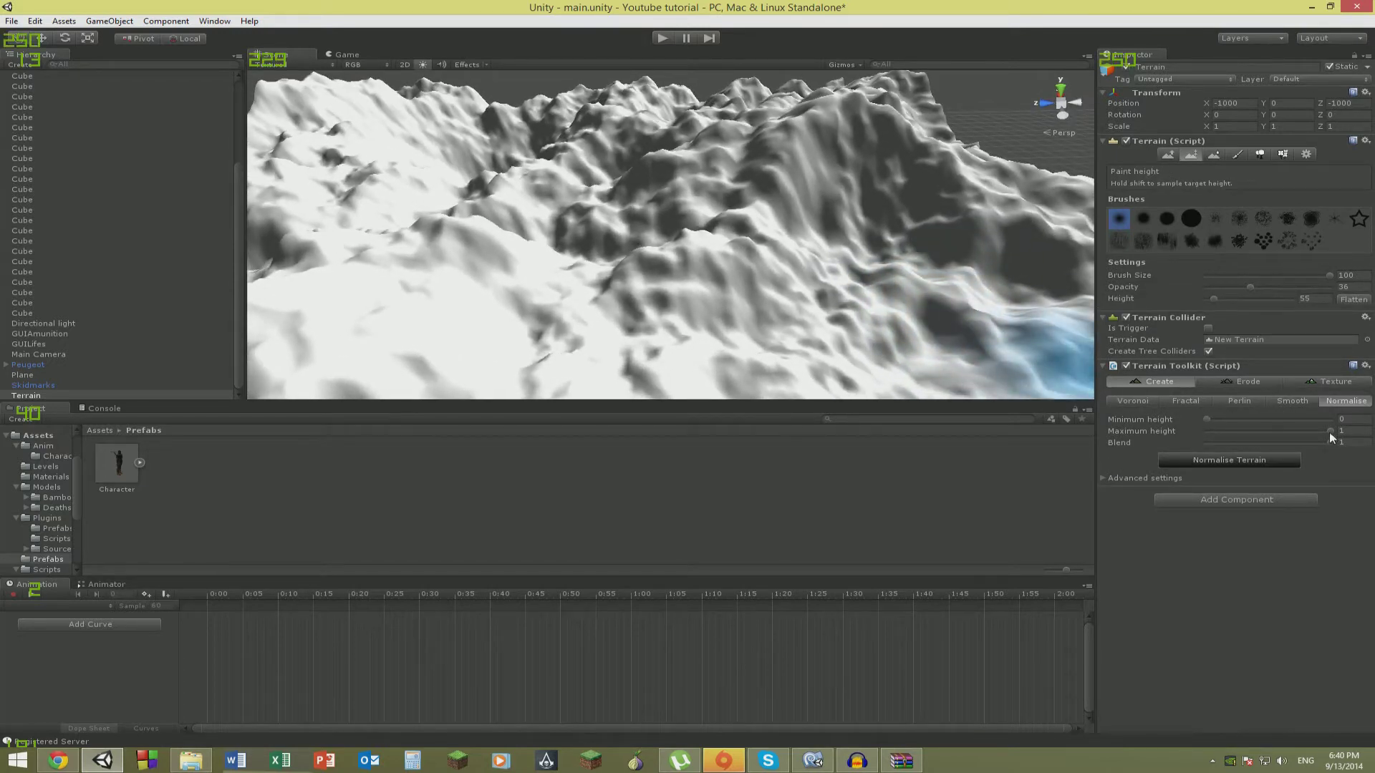
pyautogui.moveTo(1329, 432); pyautogui.dragTo(1318, 432)
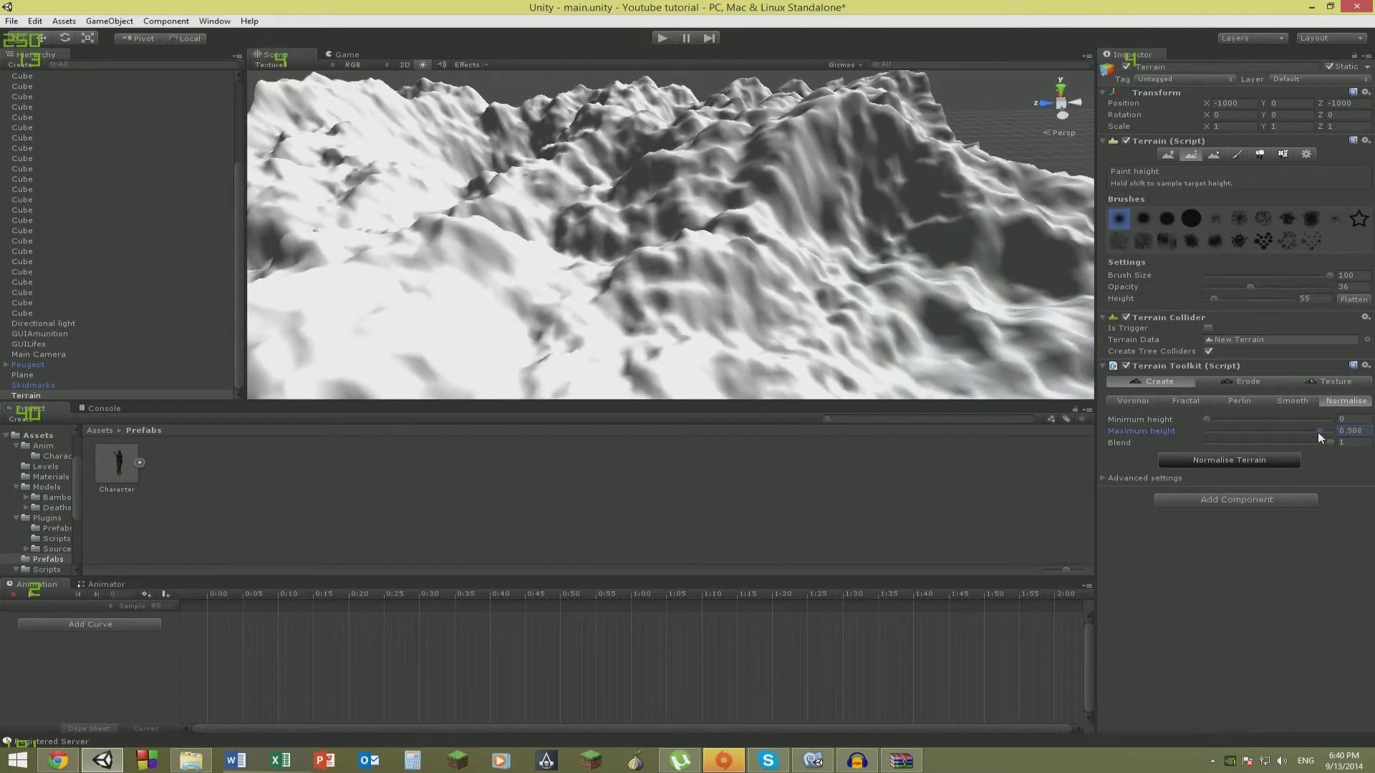
pyautogui.click(1222, 462)
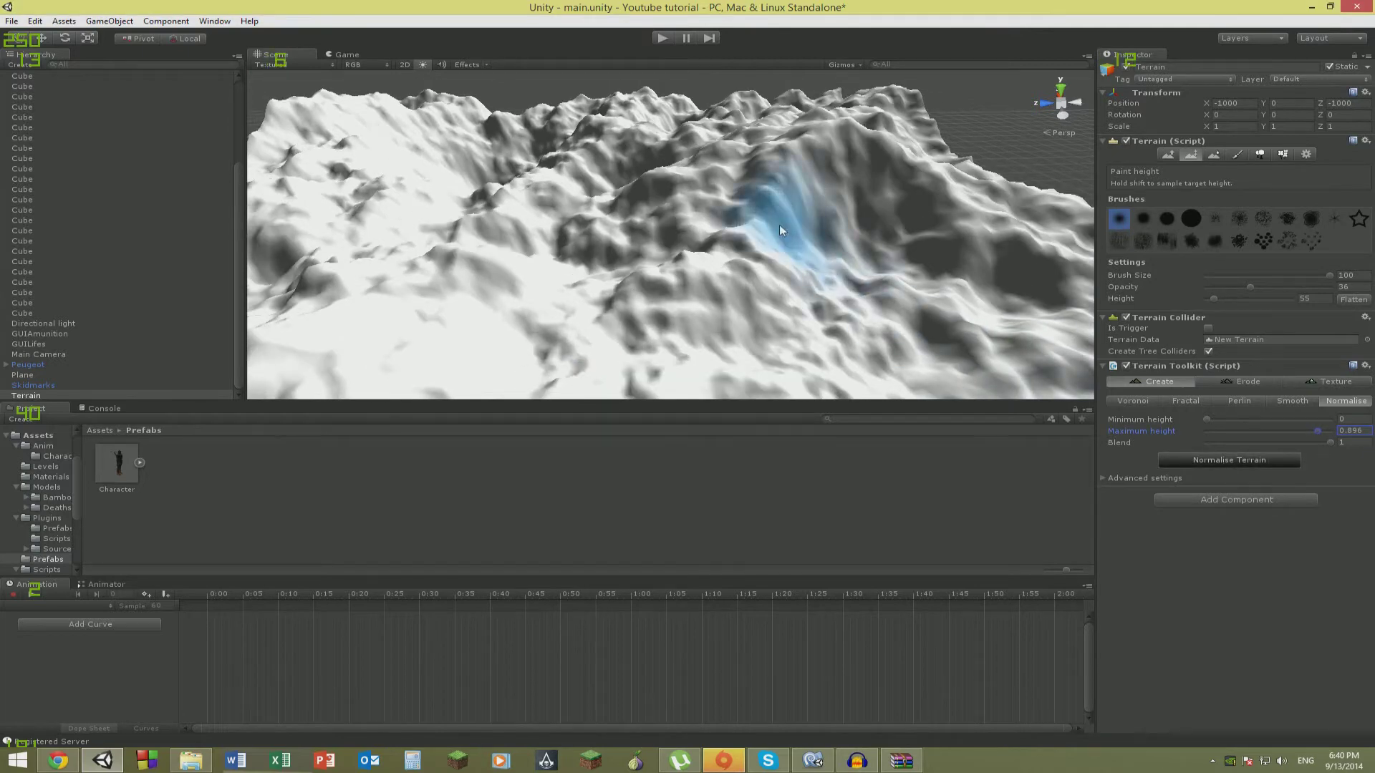
pyautogui.moveTo(779, 225); pyautogui.dragTo(672, 223, button='right')
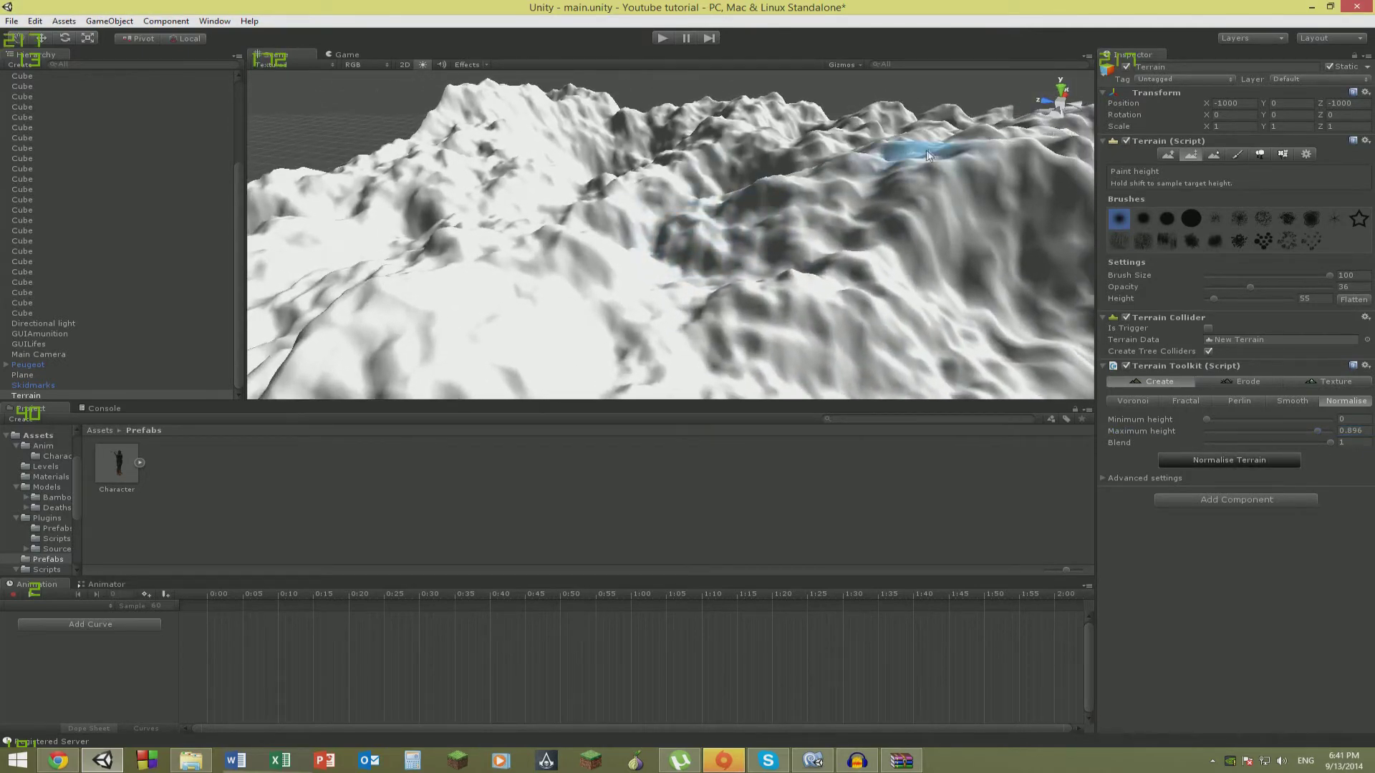
# Look through the Hydraulic, Tidal and Wind erosion options, trying the Northerly, Southerly and Easterly wind presets.
pyautogui.click(1249, 381)
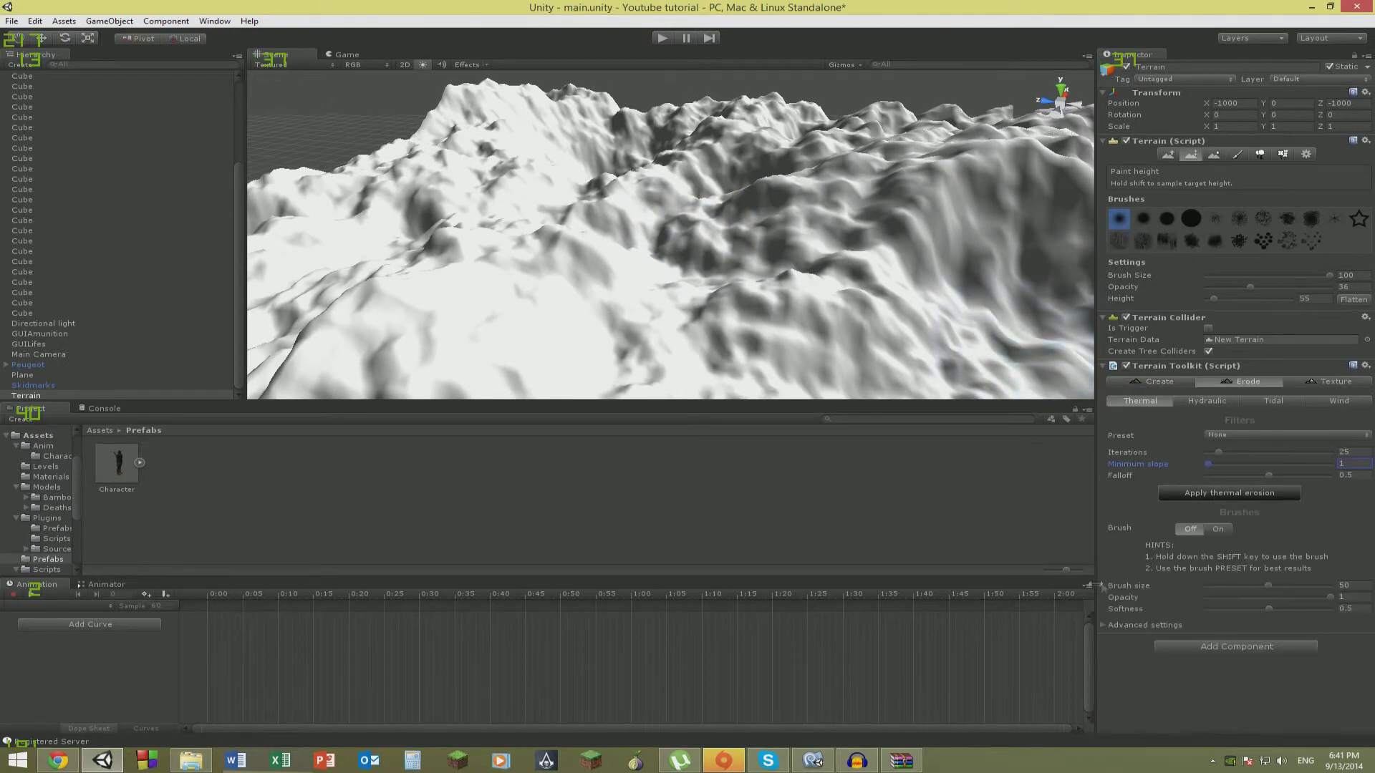
pyautogui.click(1215, 400)
pyautogui.click(1273, 401)
pyautogui.click(1336, 401)
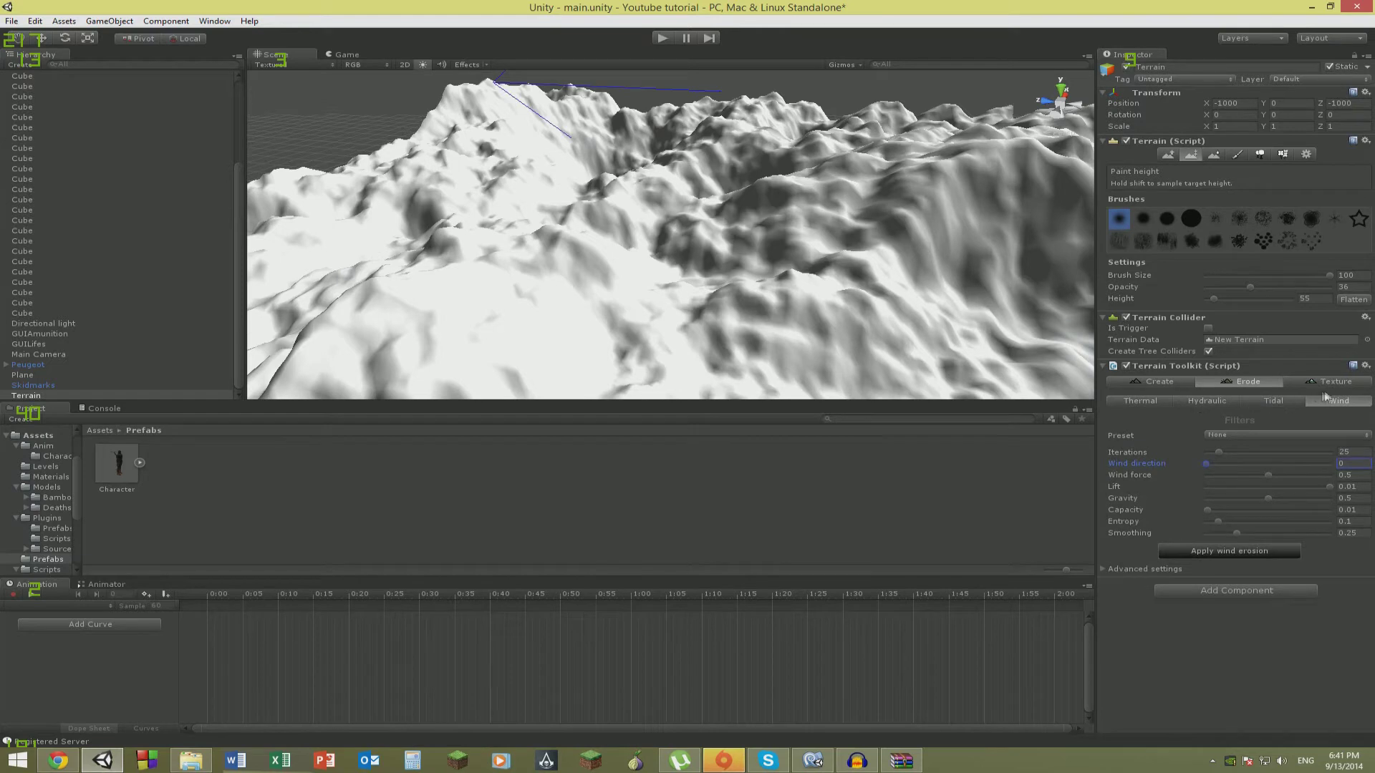
pyautogui.click(1251, 436)
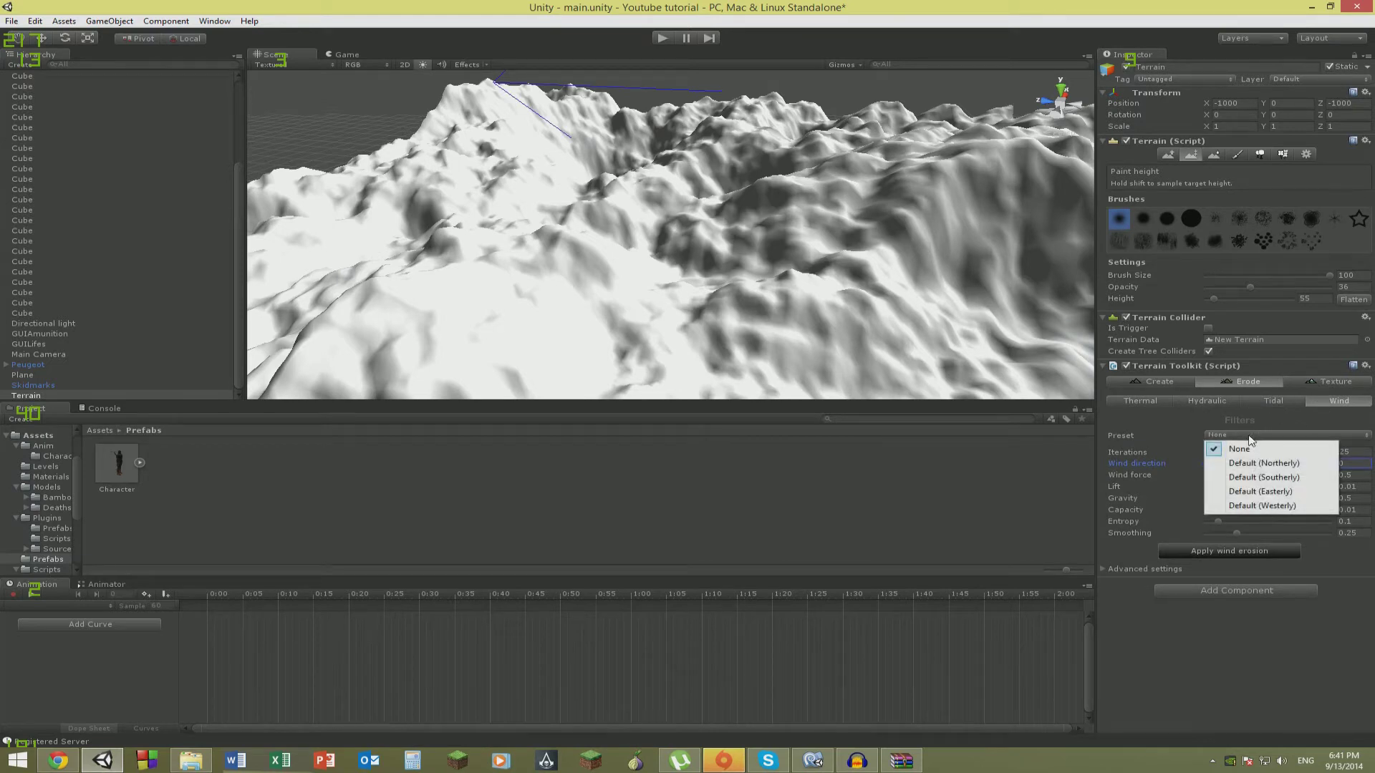
pyautogui.click(1257, 463)
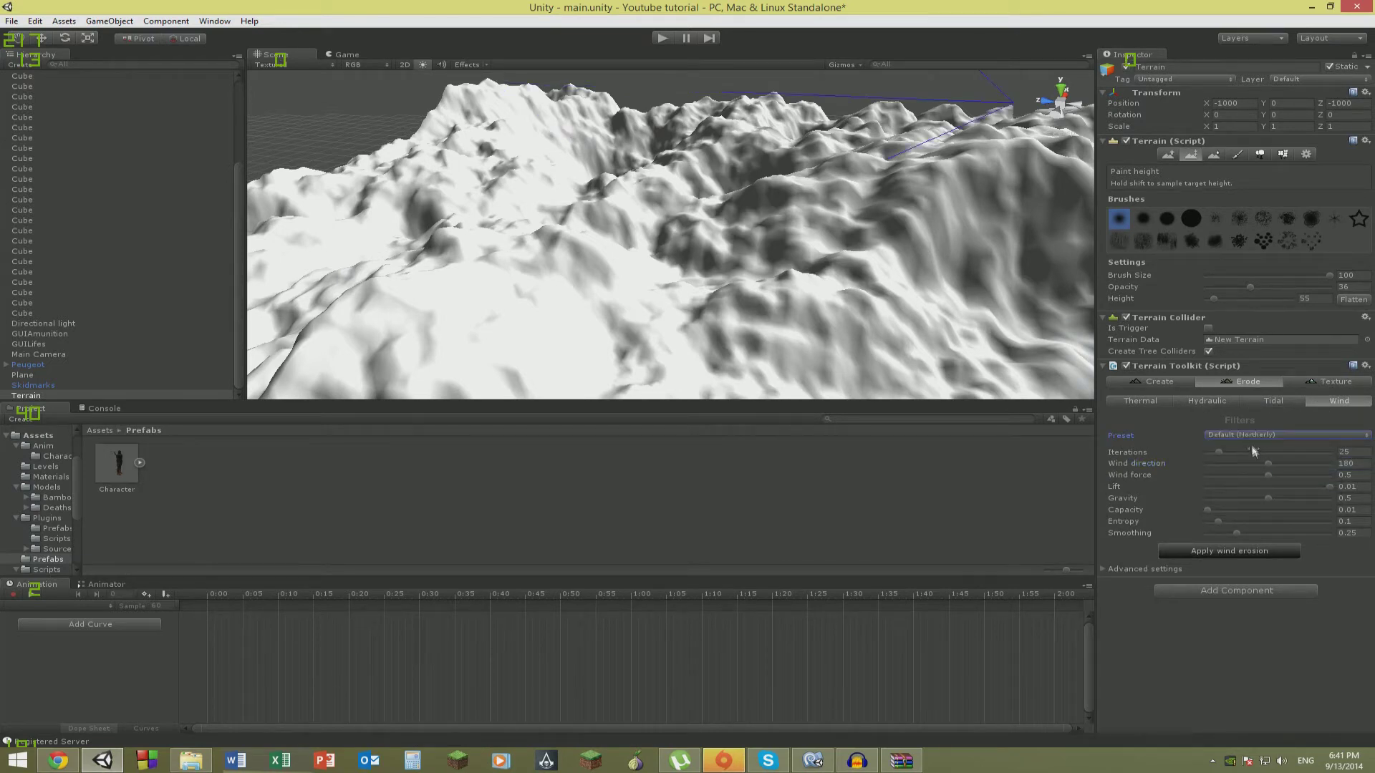
pyautogui.click(1243, 435)
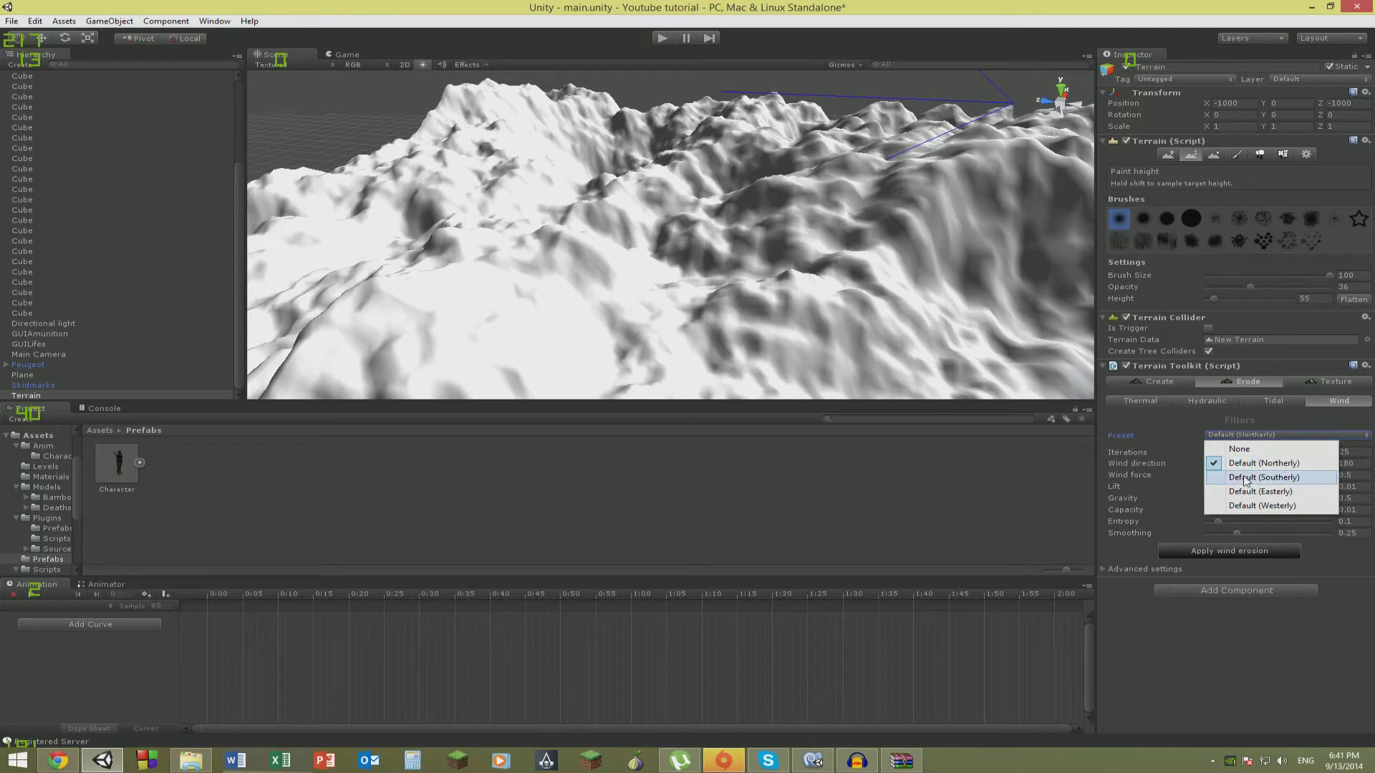
pyautogui.click(1253, 477)
pyautogui.click(1231, 437)
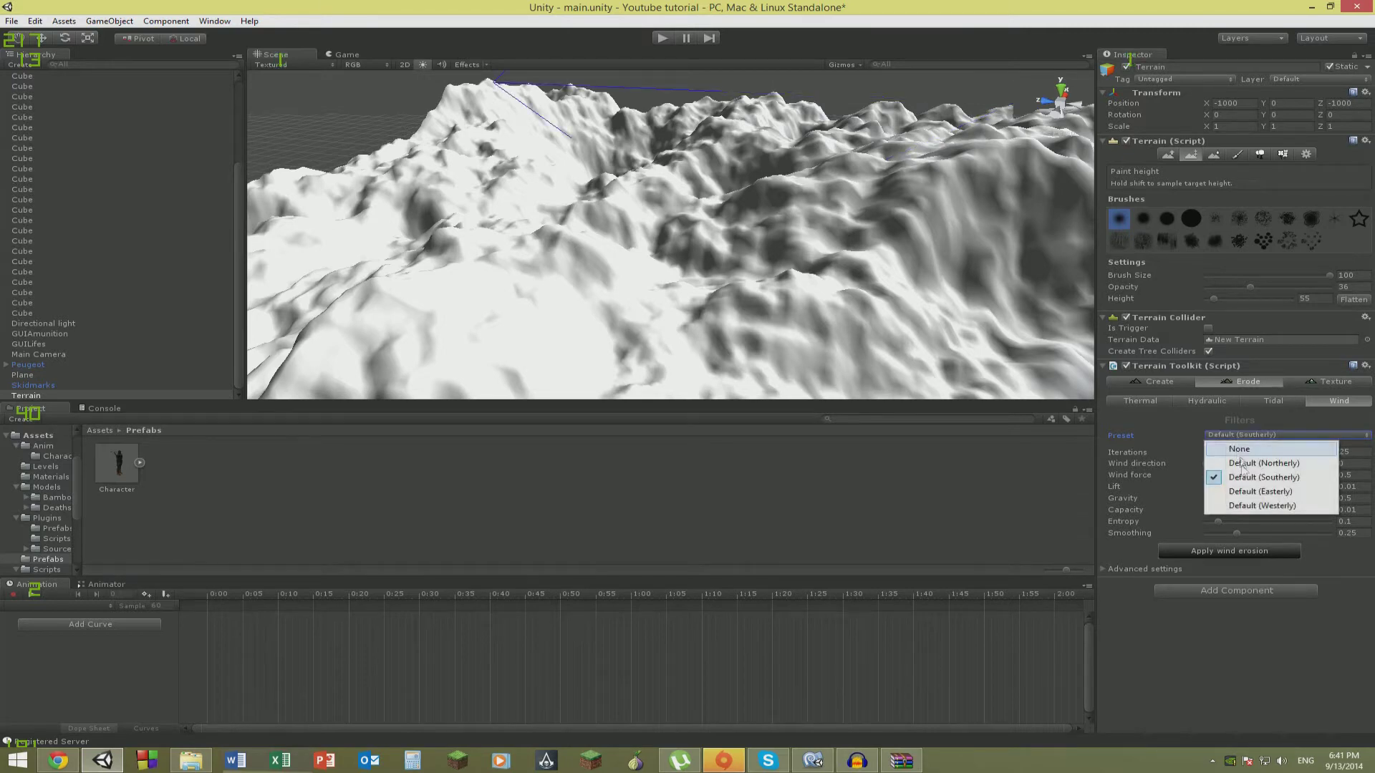
pyautogui.click(1253, 491)
# Apply wind erosion to the terrain with the Default (Westerly) preset and inspect the eroded mountains.
pyautogui.click(1242, 437)
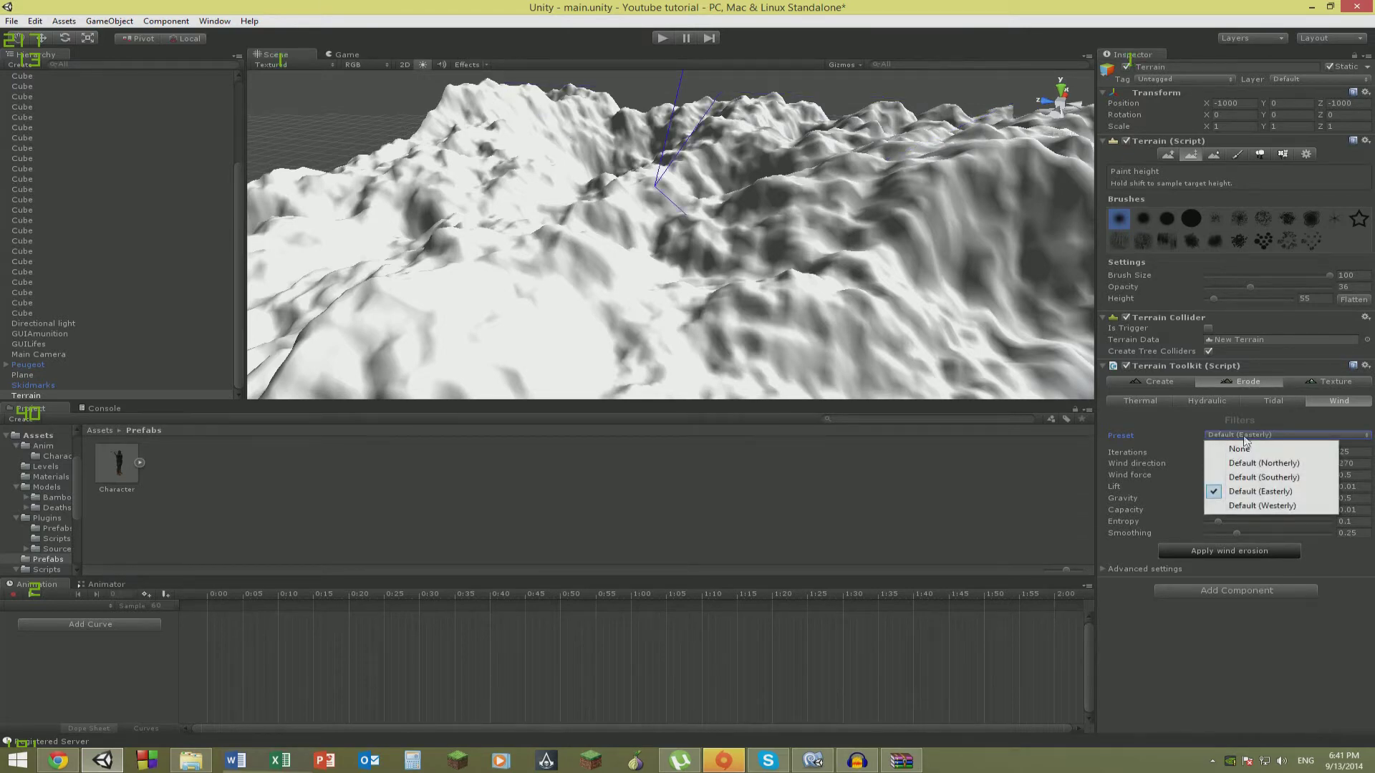
pyautogui.click(1253, 507)
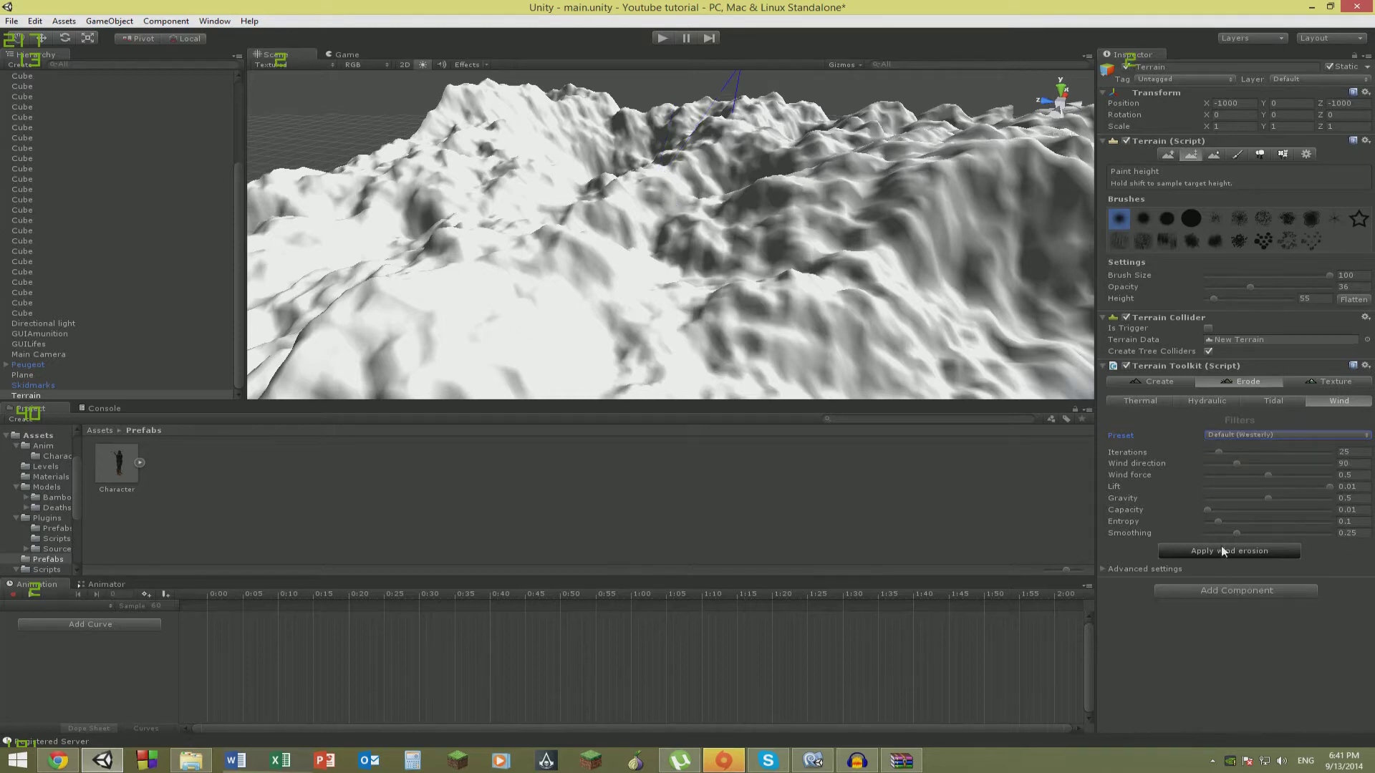
pyautogui.click(1221, 547)
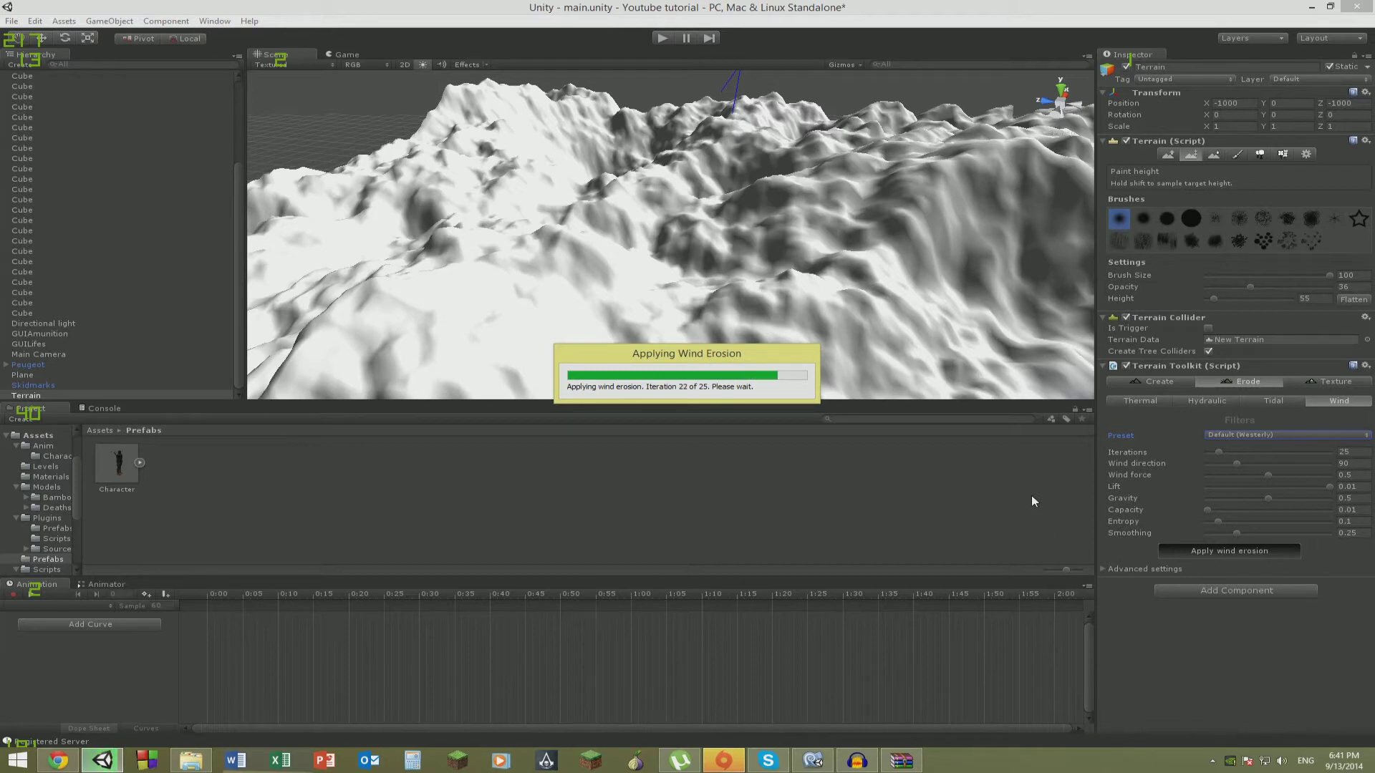
pyautogui.moveTo(1026, 252); pyautogui.dragTo(1349, 252, button='right')
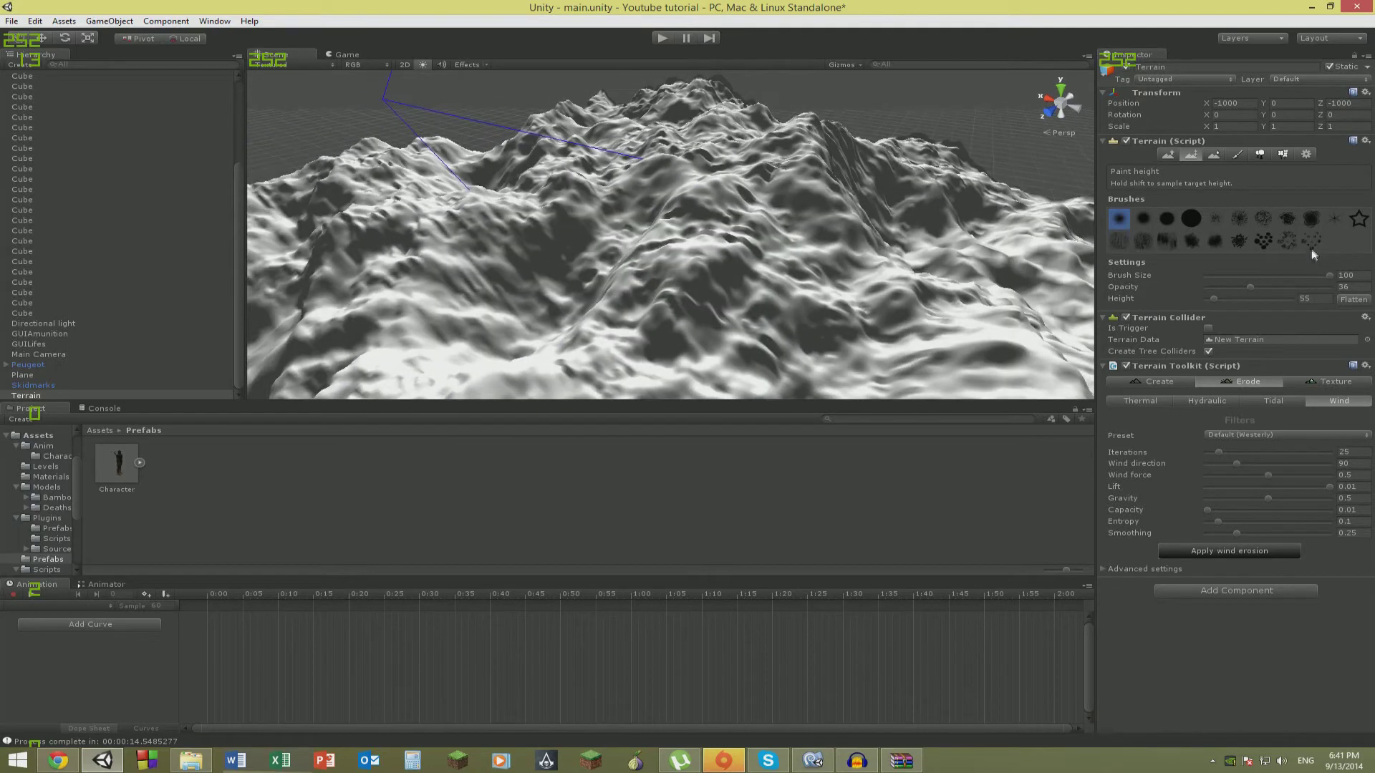
# Show the Terrain Toolkit's texture settings, and search the Asset Store for "terrain" starting from the Assets root folder.
pyautogui.click(1306, 384)
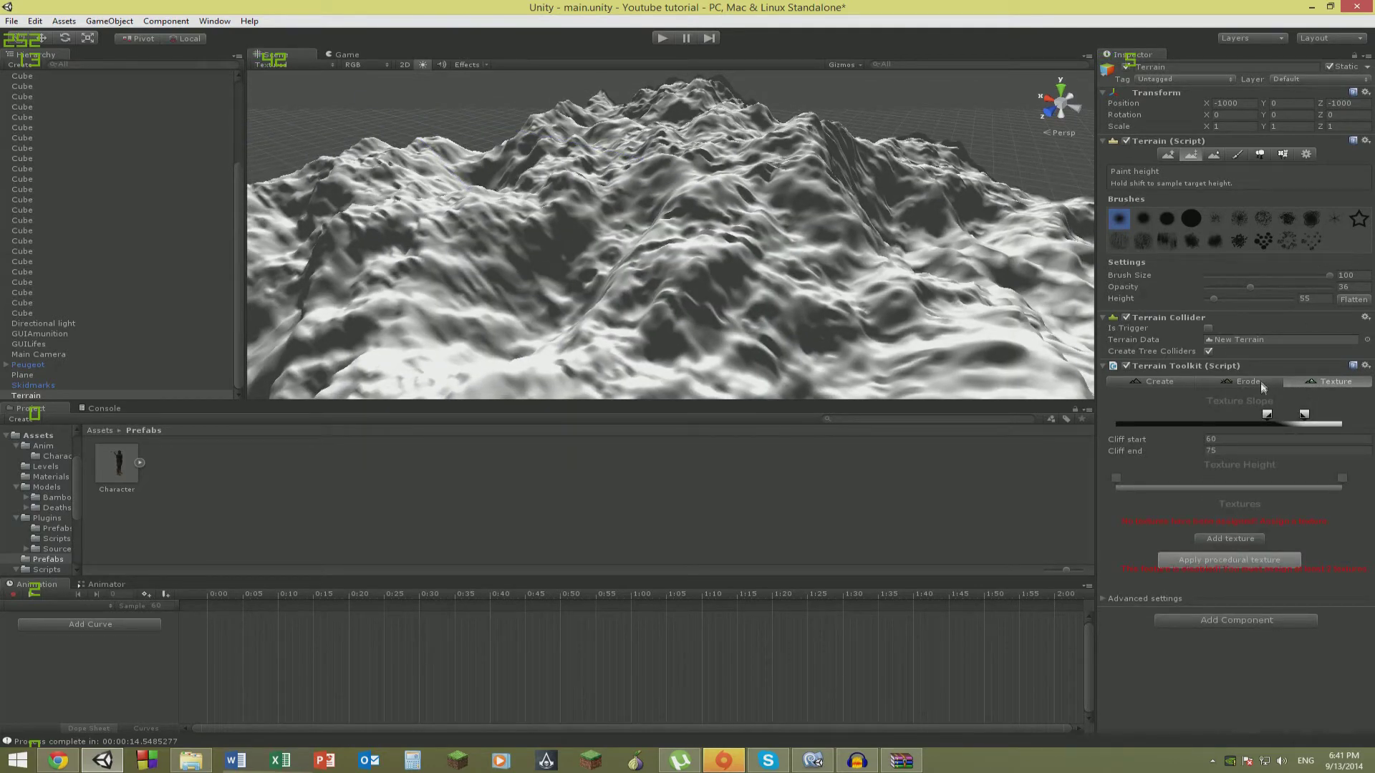
pyautogui.rightClick(527, 466)
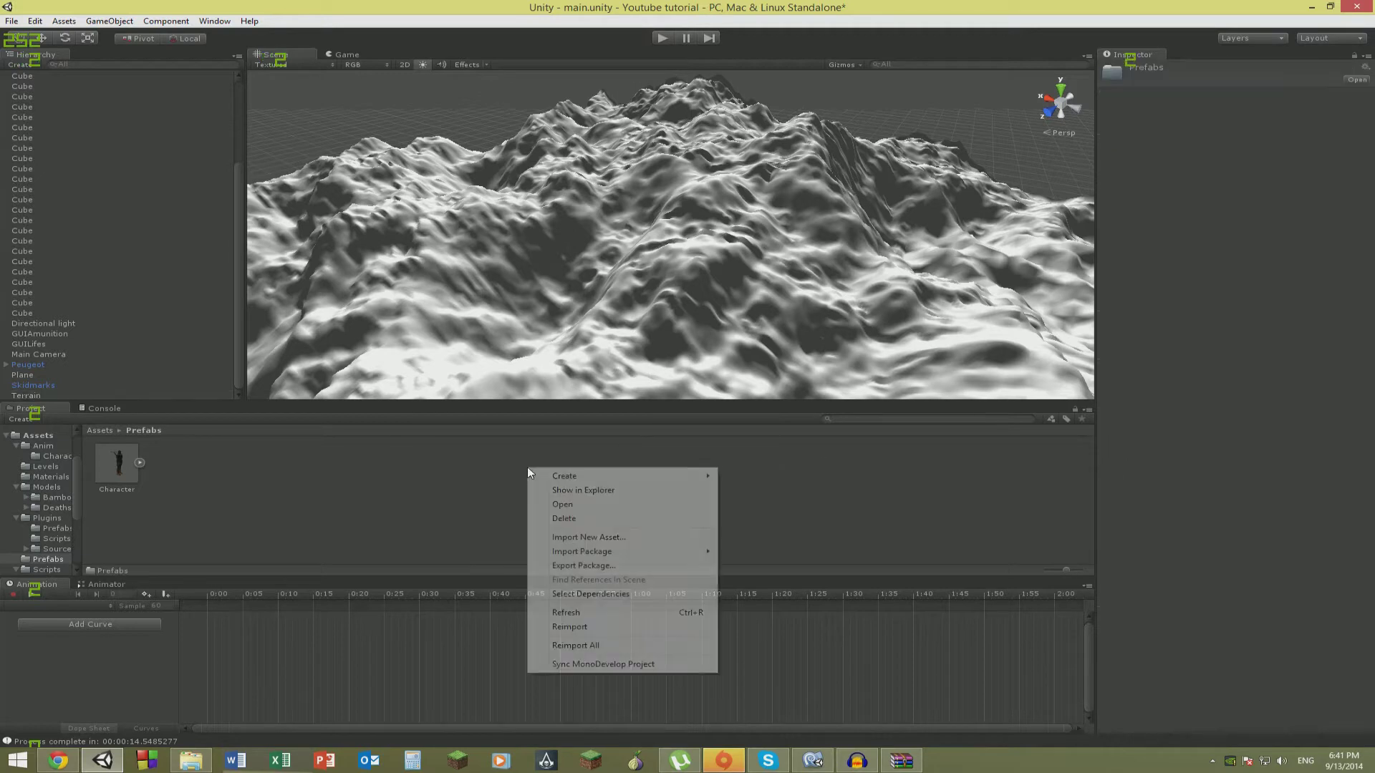
pyautogui.click(453, 485)
pyautogui.click(99, 431)
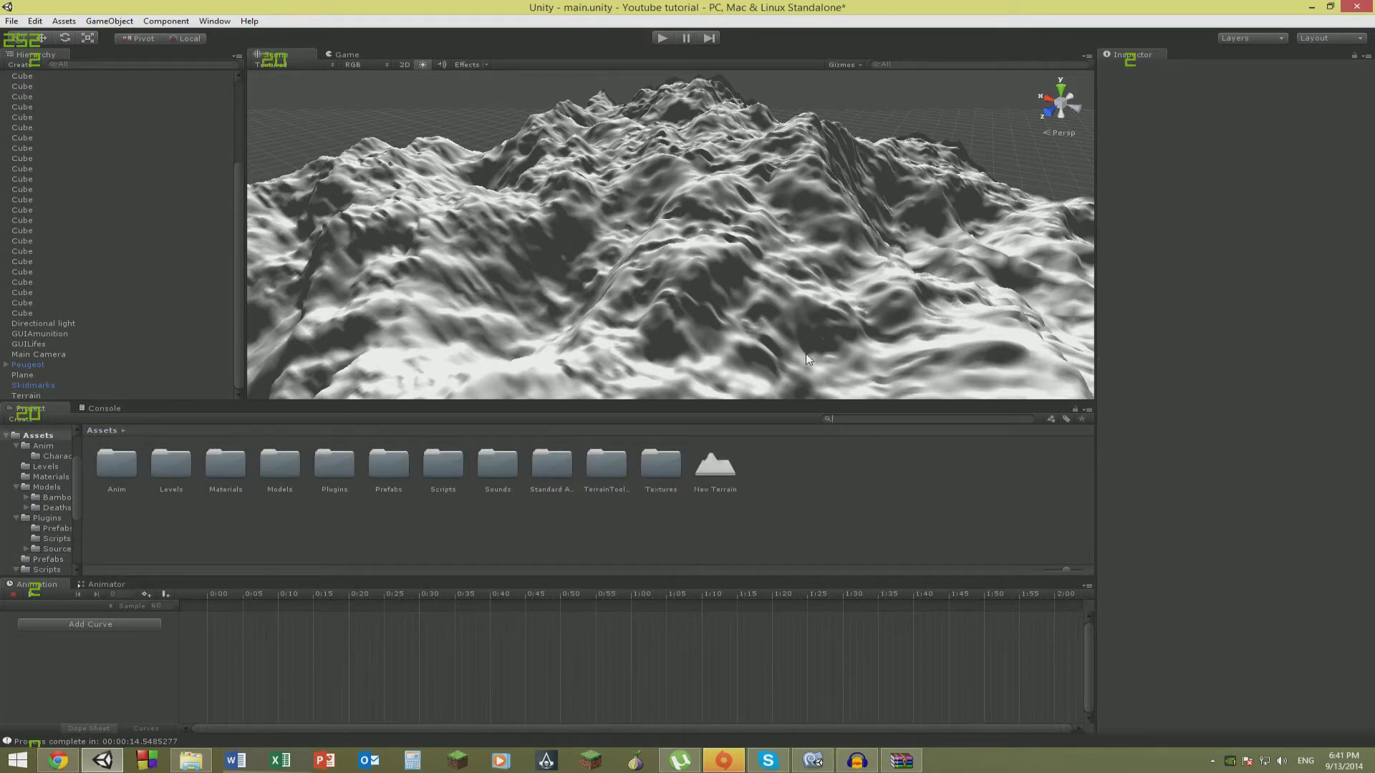
pyautogui.write('terr')
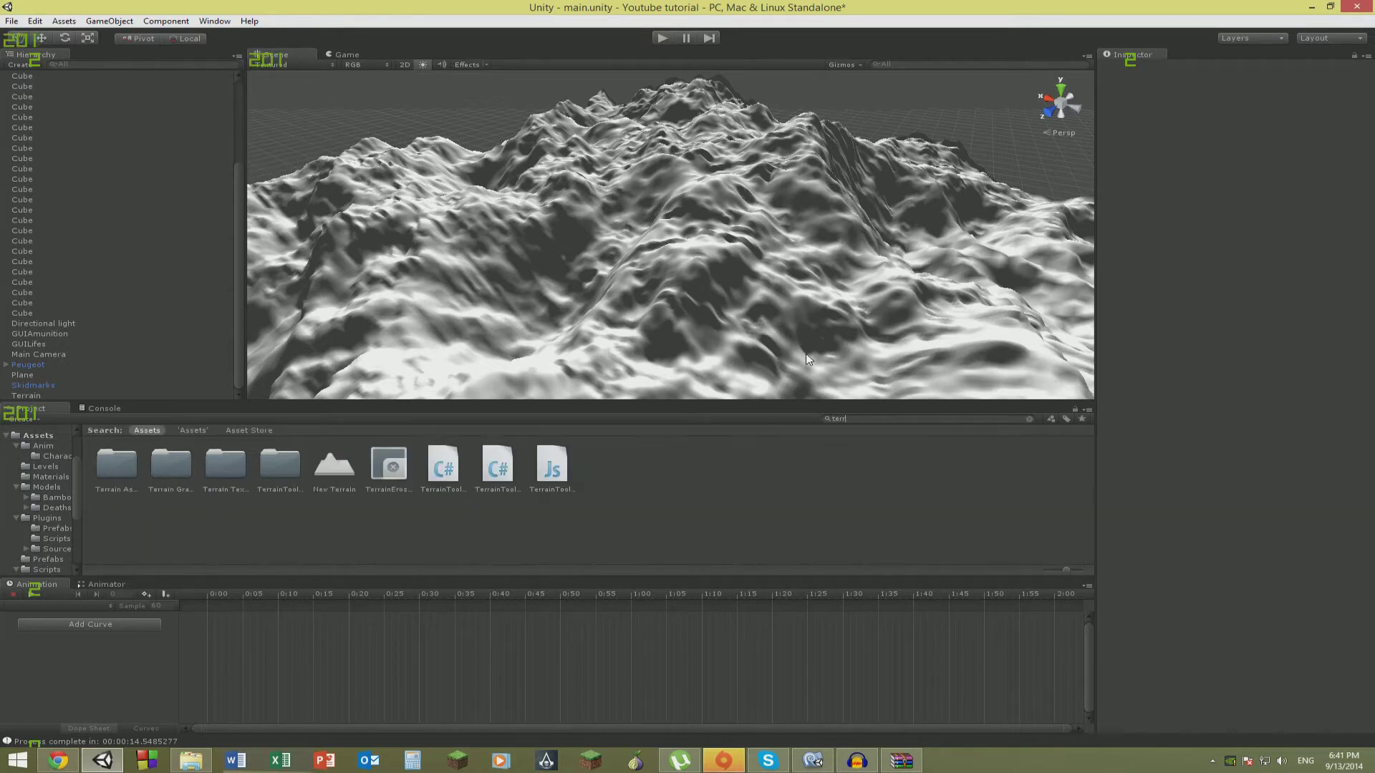
pyautogui.write('ain')
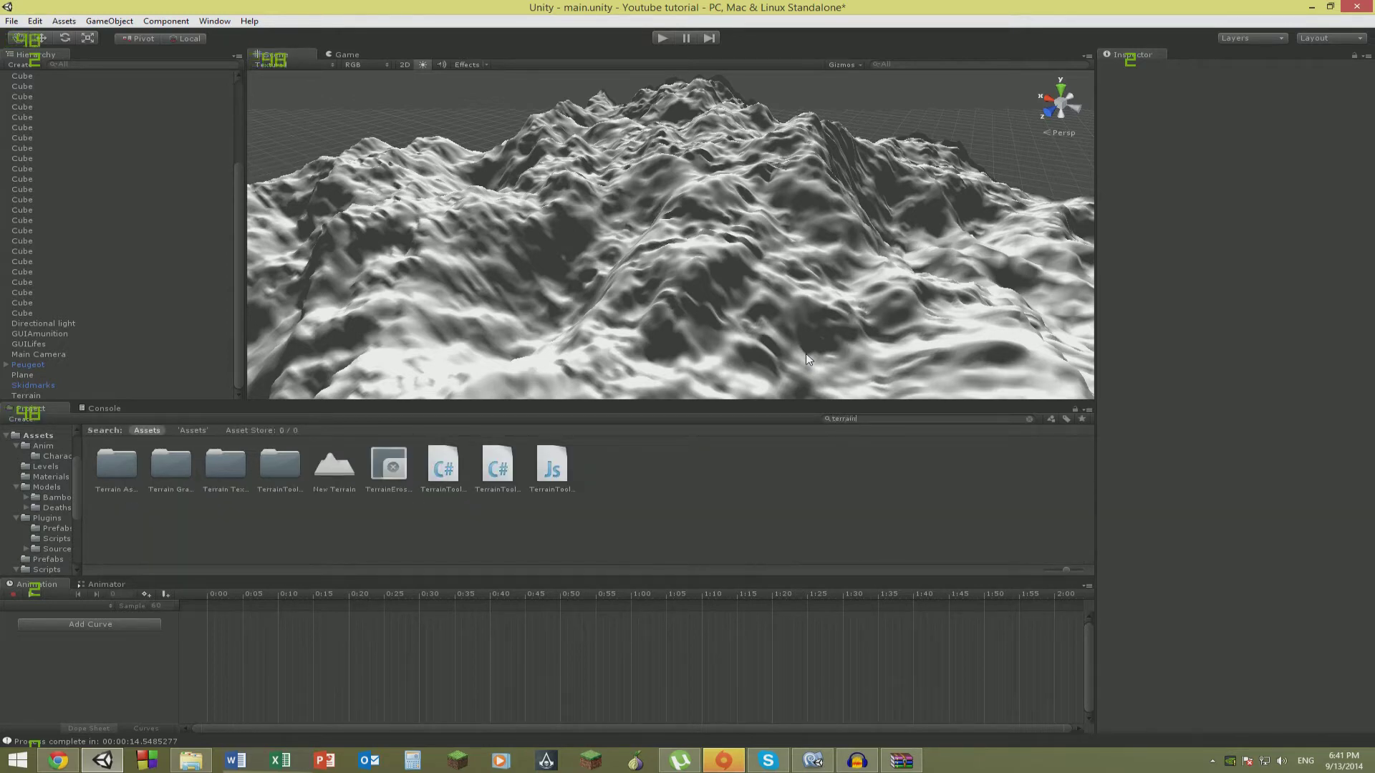
pyautogui.click(283, 429)
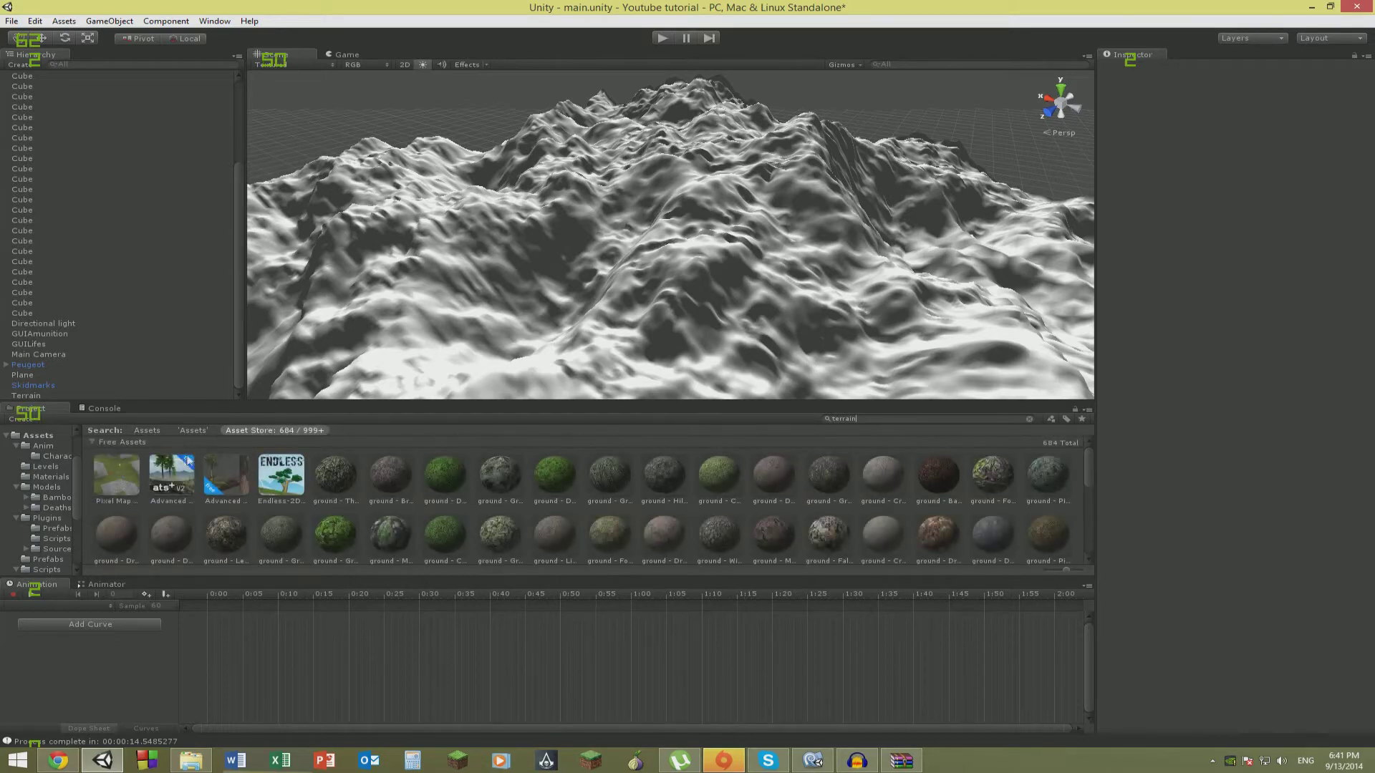
# Look through the free and paid terrain assets found and view the details of the Pixel Map Terrain package.
pyautogui.click(170, 487)
pyautogui.scroll(-2, 265, 493)
pyautogui.scroll(-5, 267, 491)
pyautogui.scroll(5, 297, 487)
pyautogui.scroll(-5, 497, 468)
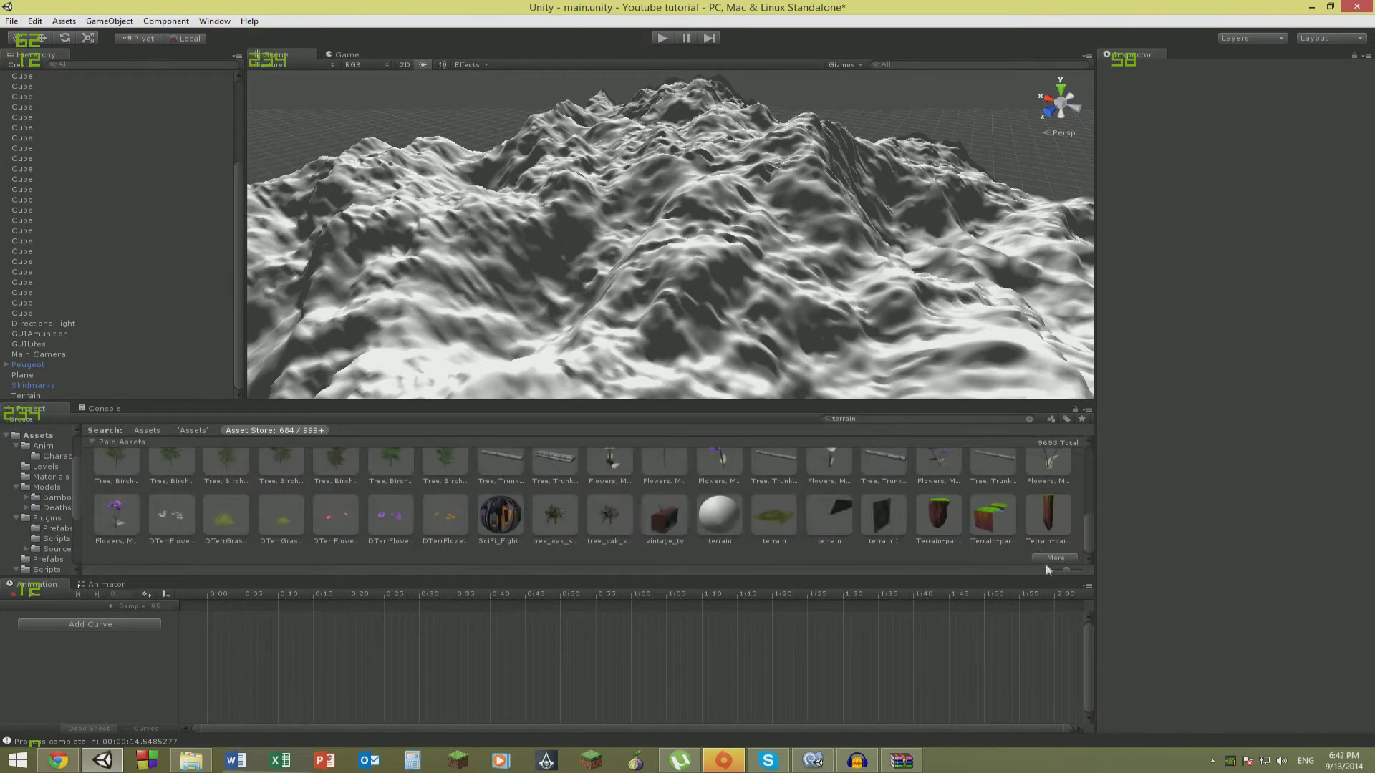
pyautogui.scroll(5, 1045, 560)
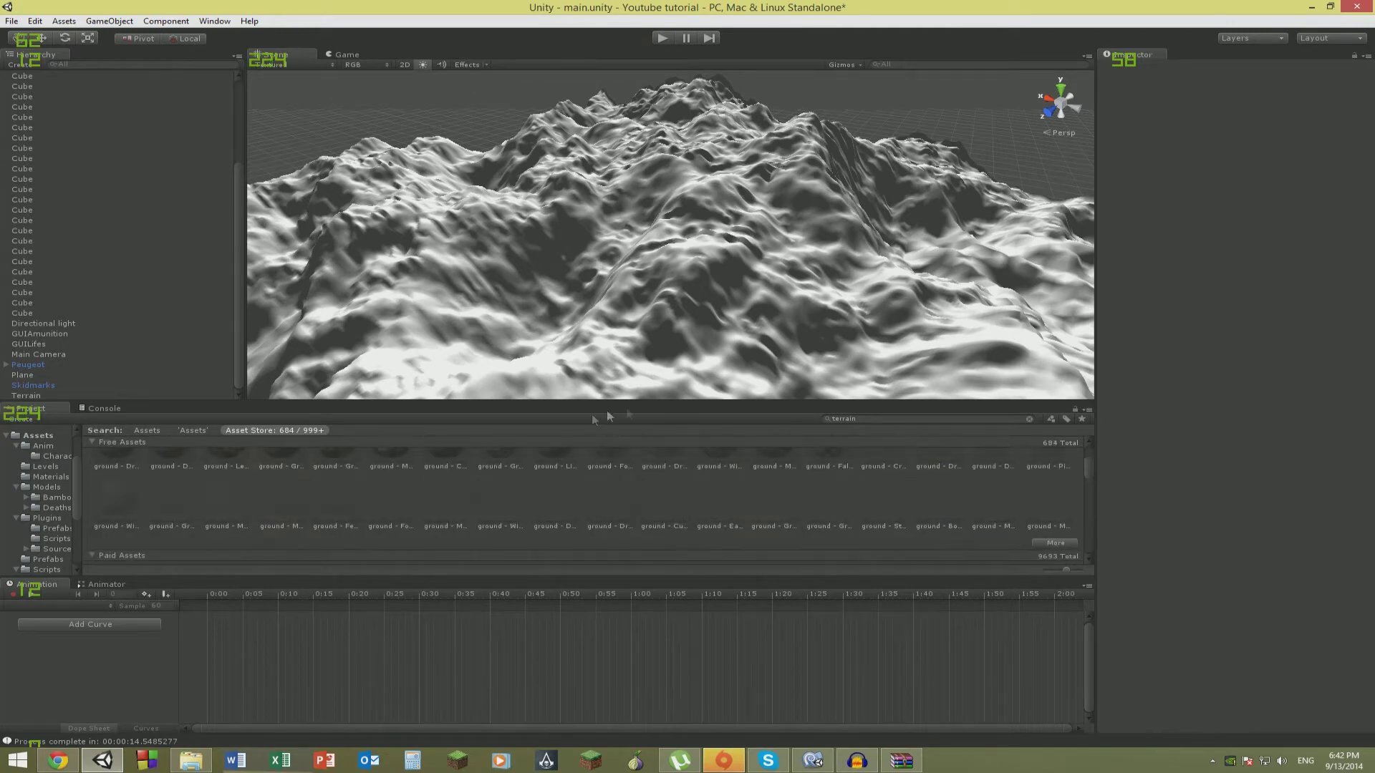
pyautogui.click(104, 474)
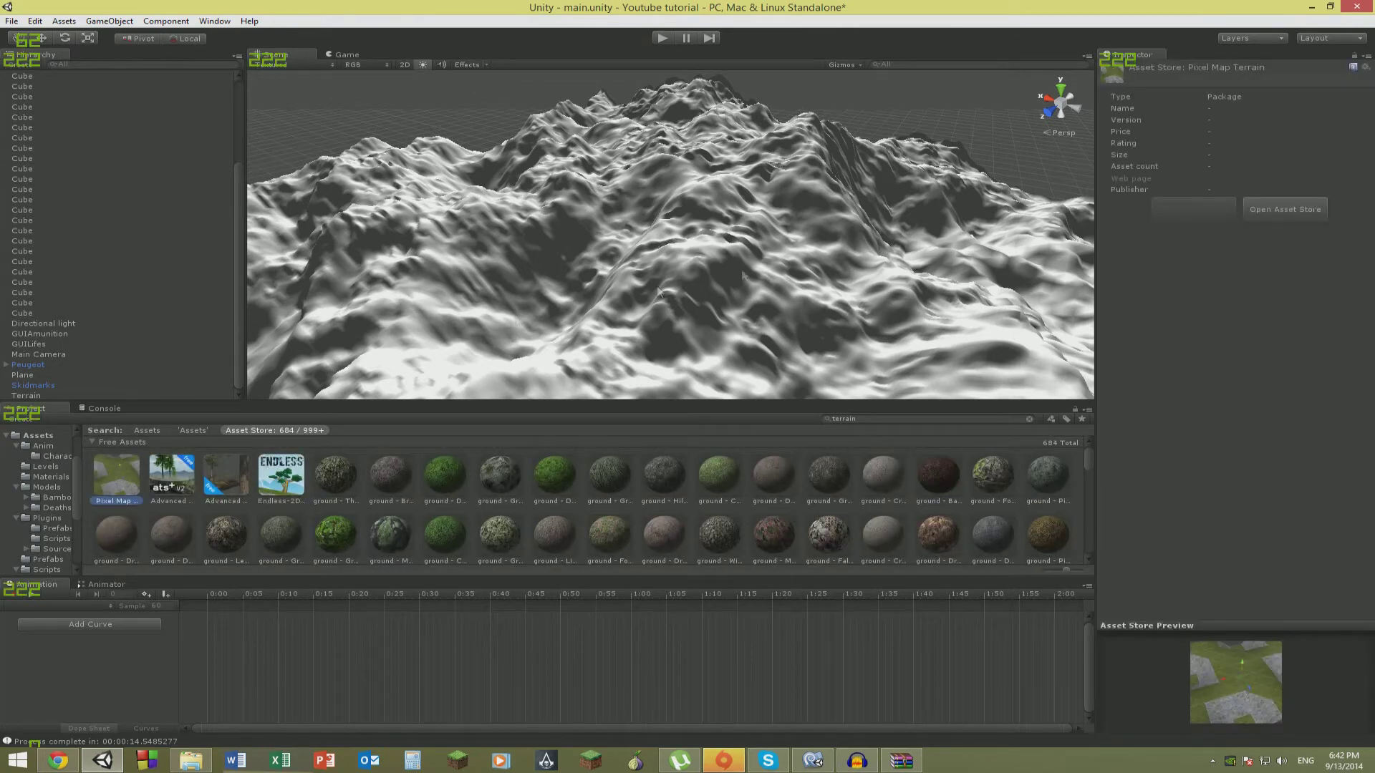
# Find the free Terrain Assets package on the Asset Store's home page and import all of its items.
pyautogui.click(1324, 205)
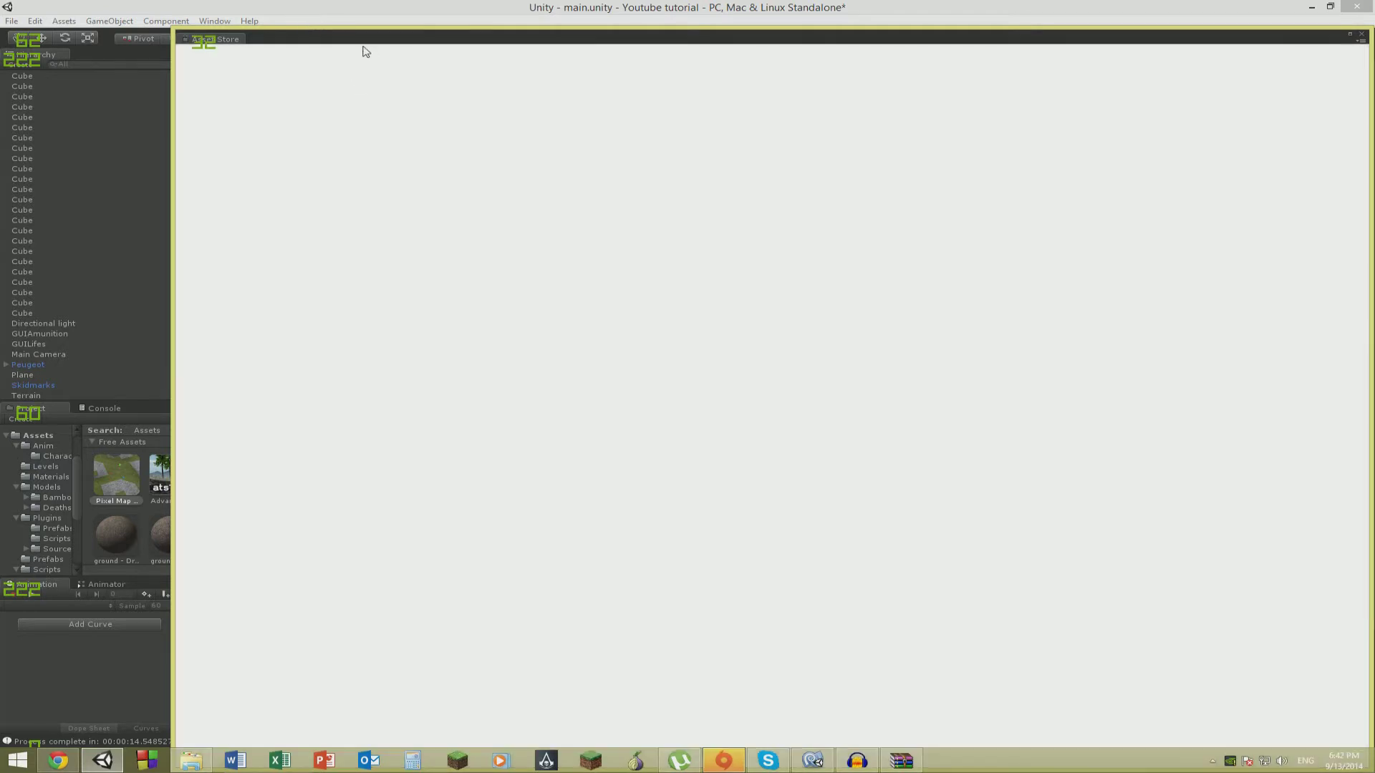
pyautogui.moveTo(347, 36); pyautogui.dragTo(230, 94)
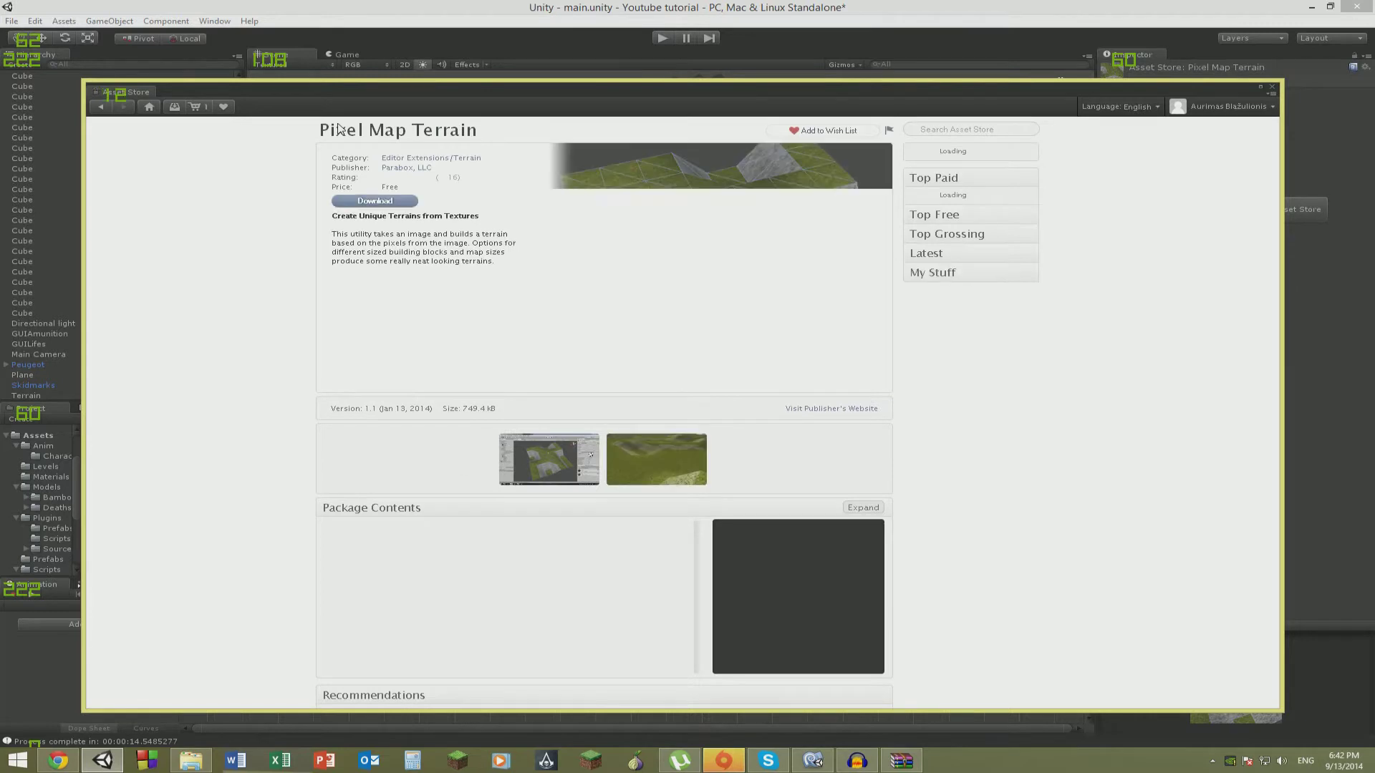
pyautogui.click(148, 107)
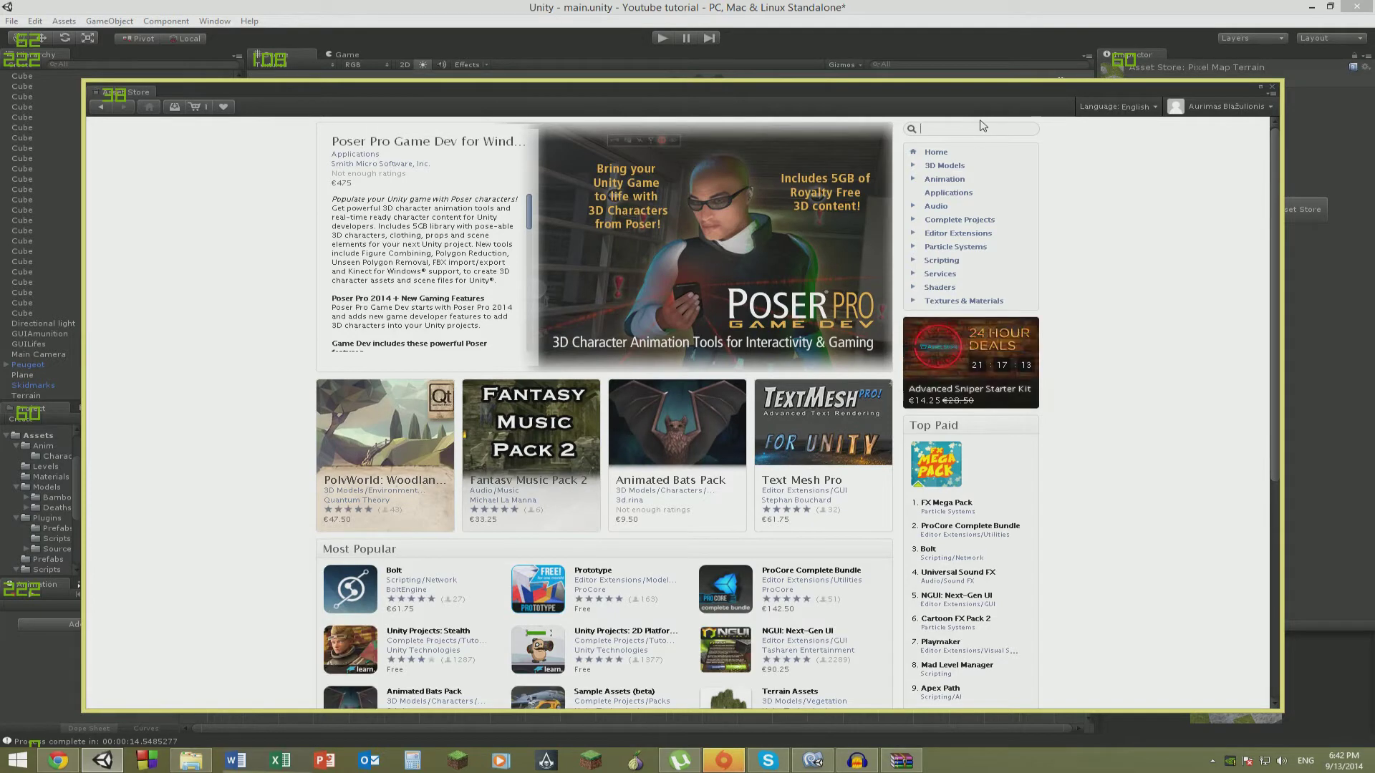
pyautogui.scroll(-3, 805, 336)
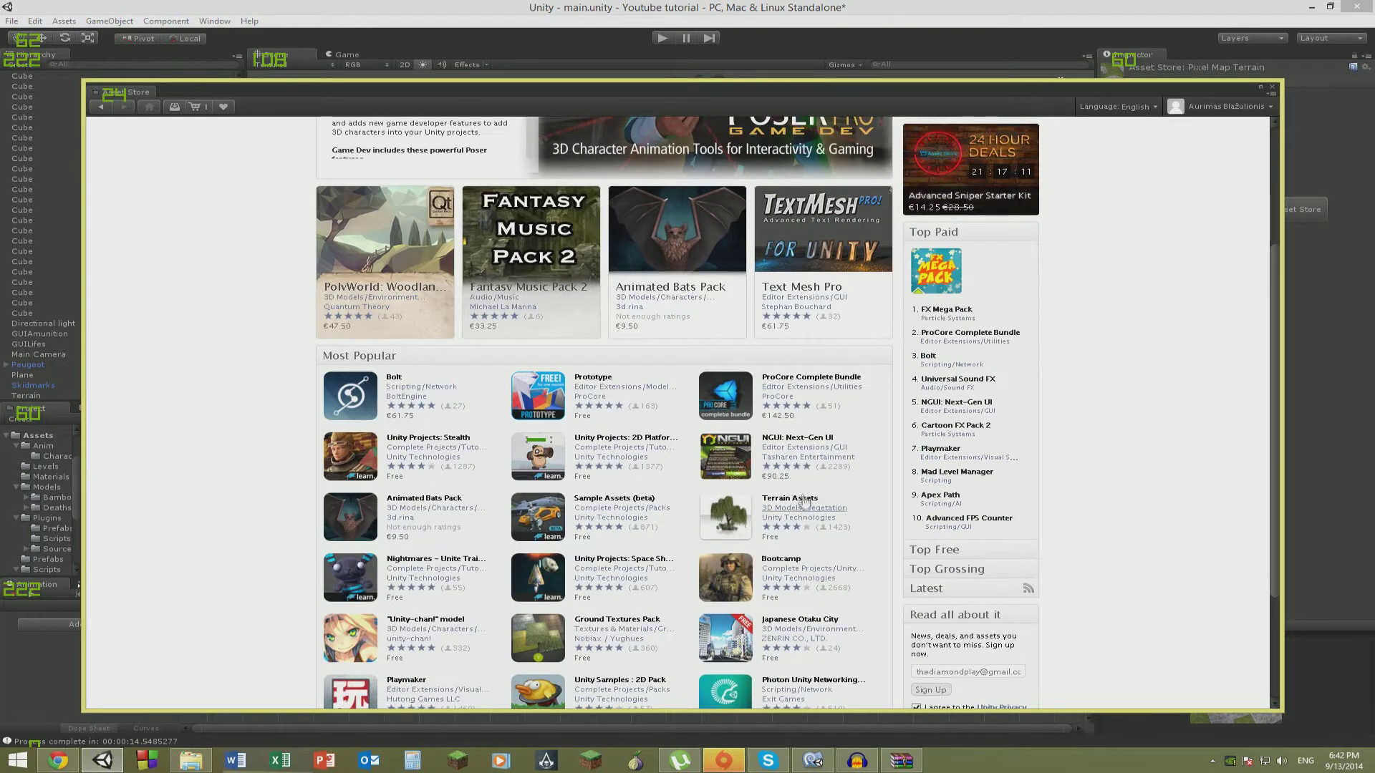
pyautogui.click(793, 498)
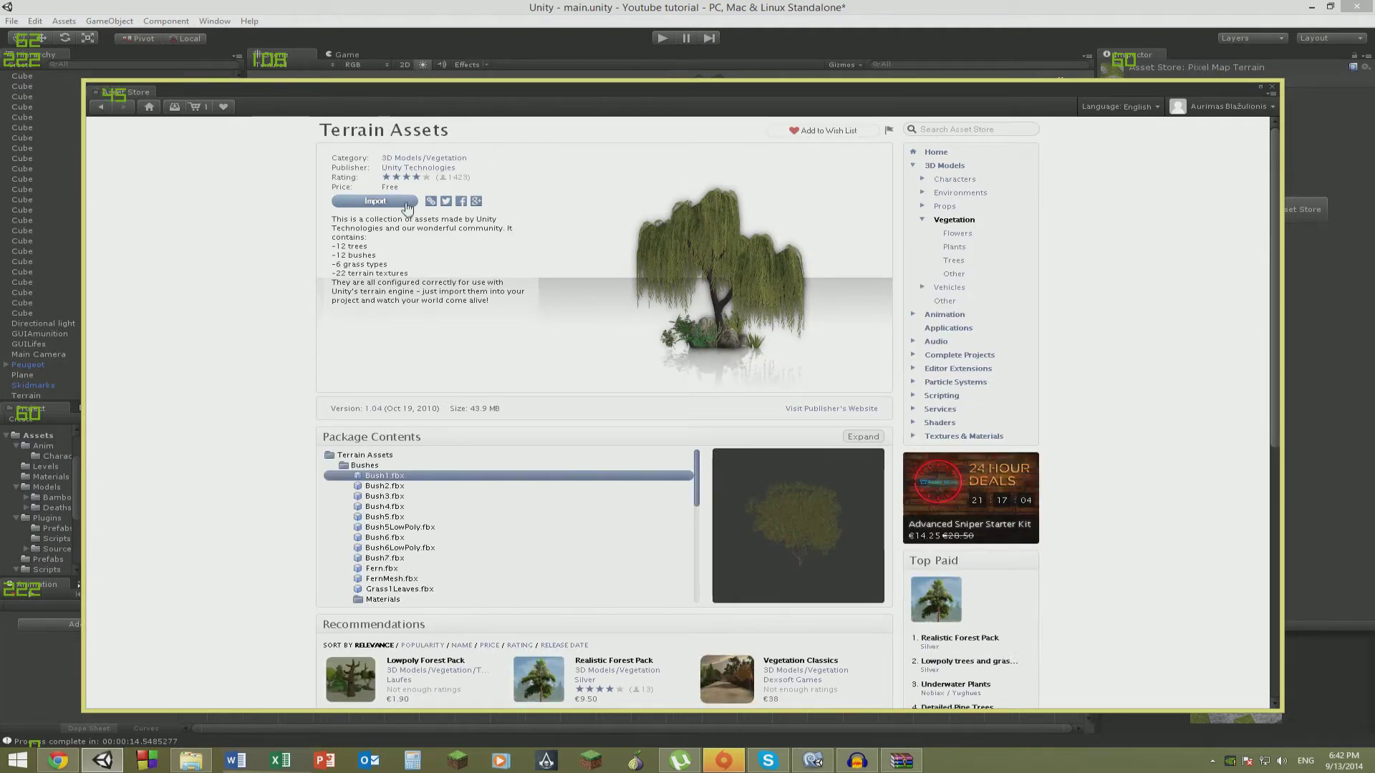
pyautogui.click(375, 202)
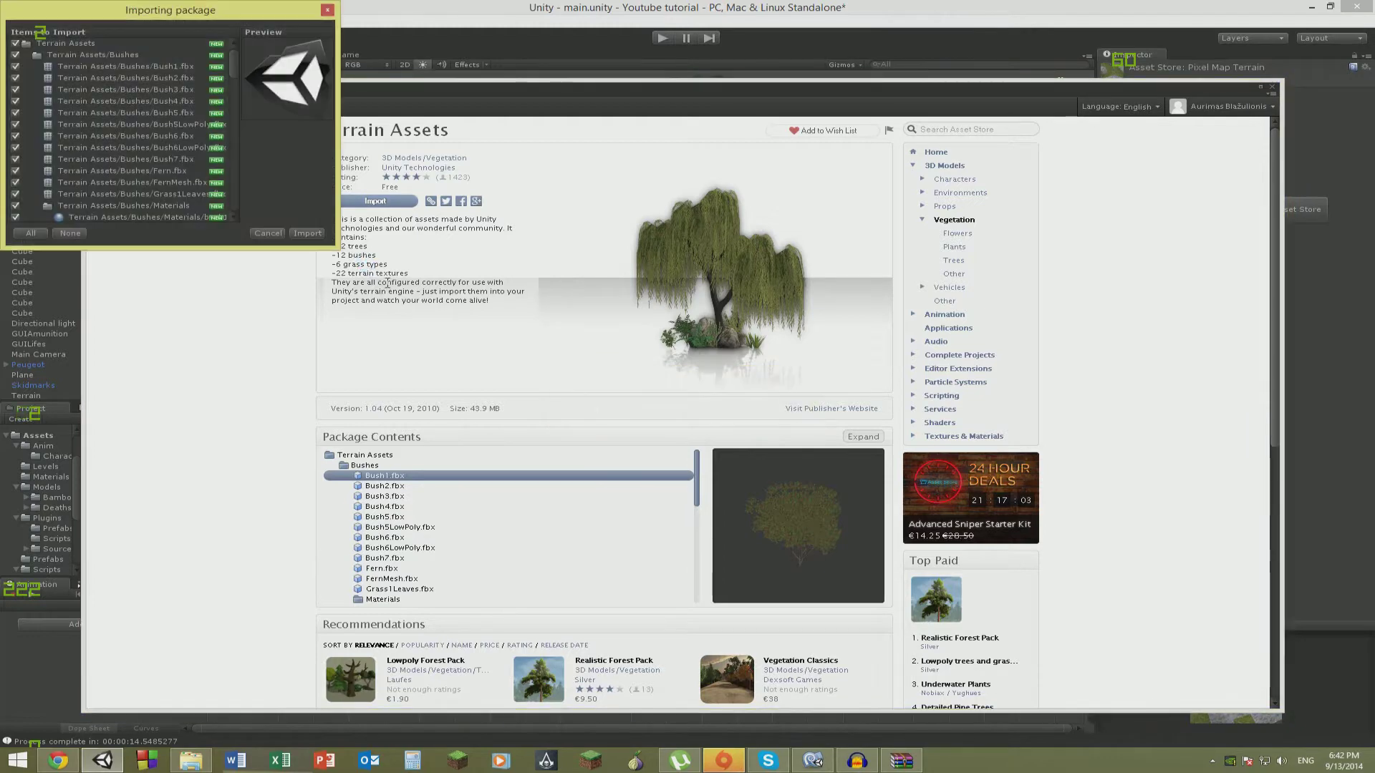
pyautogui.click(308, 234)
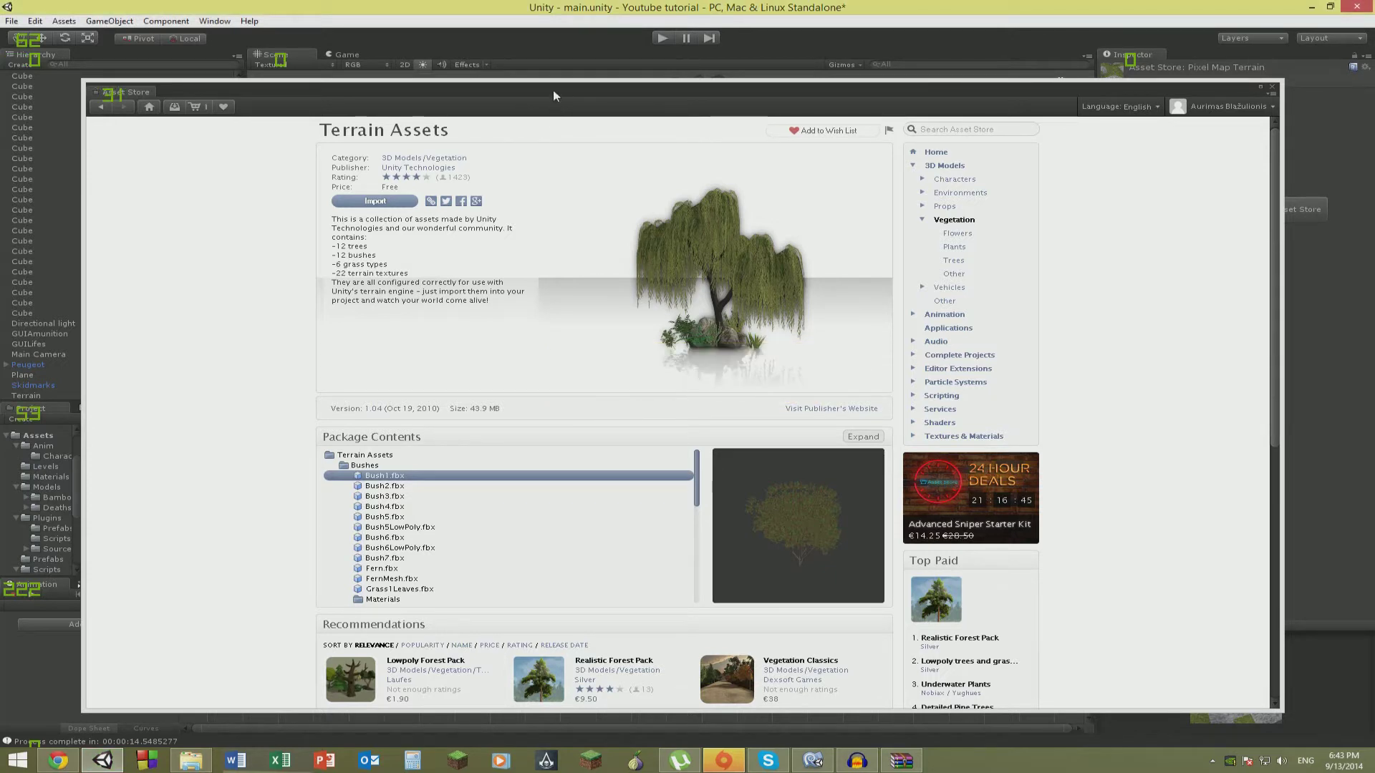
# Bring up the import selection for the Terrain Assets package again and close the Asset Store window.
pyautogui.moveTo(553, 92)
pyautogui.mouseDown()
pyautogui.moveTo(711, 299)
pyautogui.moveTo(538, 99)
pyautogui.moveTo(534, 20)
pyautogui.moveTo(530, 82)
pyautogui.mouseUp()
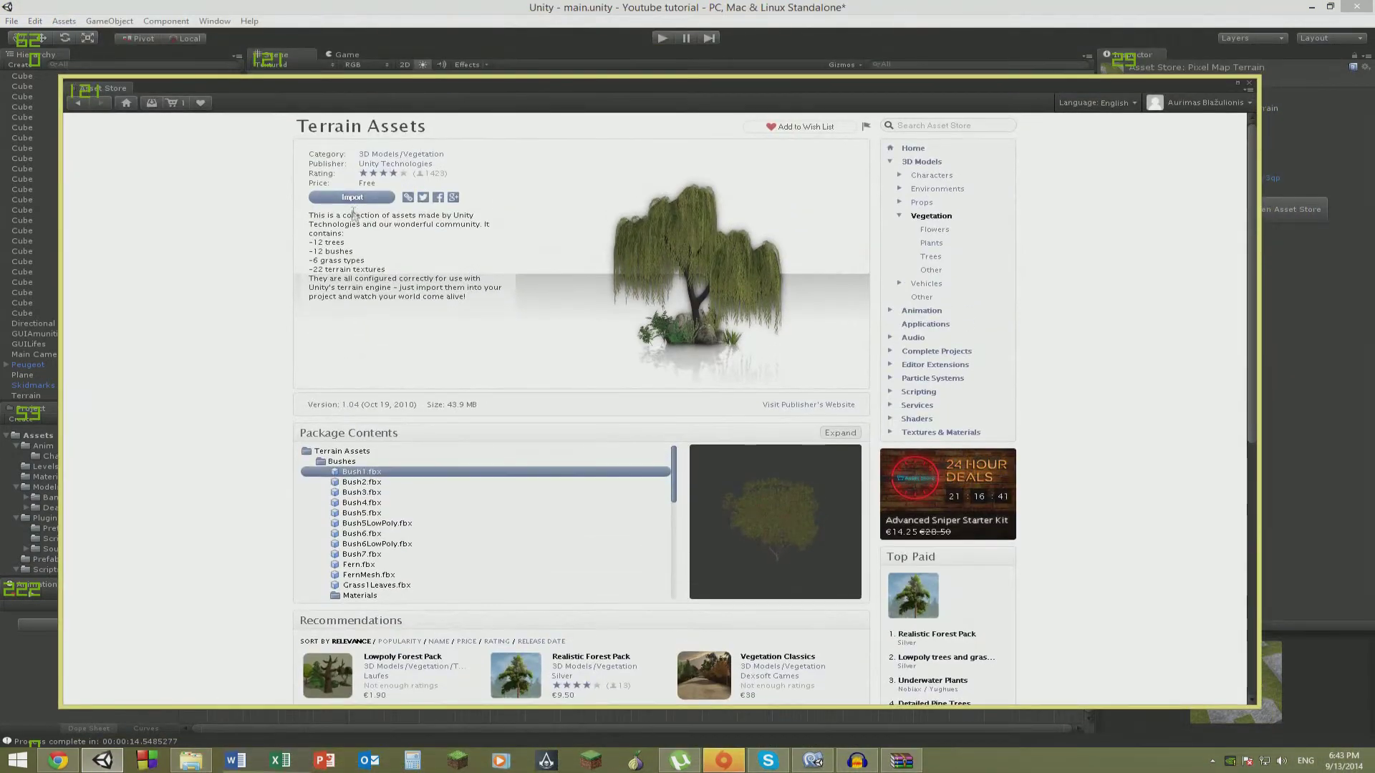
pyautogui.click(352, 196)
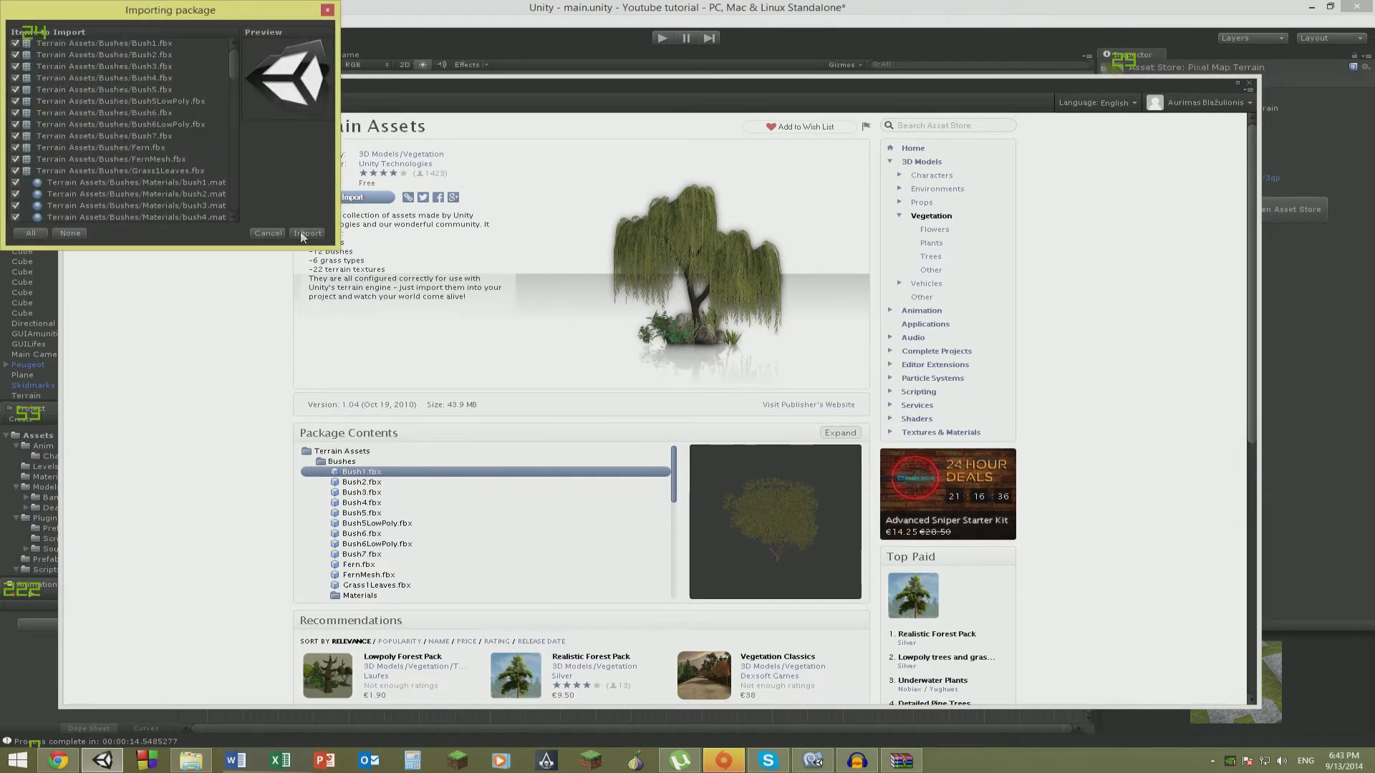
pyautogui.click(702, 94)
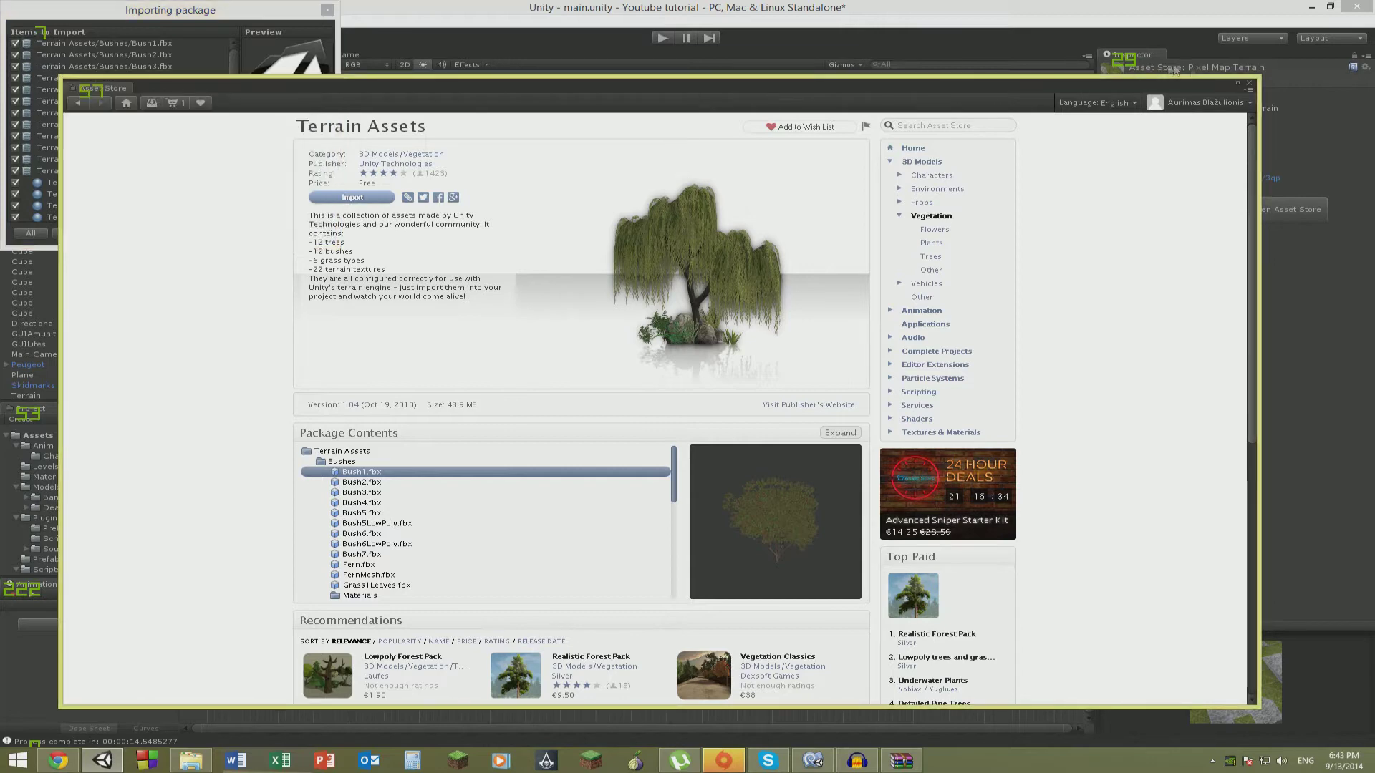
pyautogui.click(1247, 83)
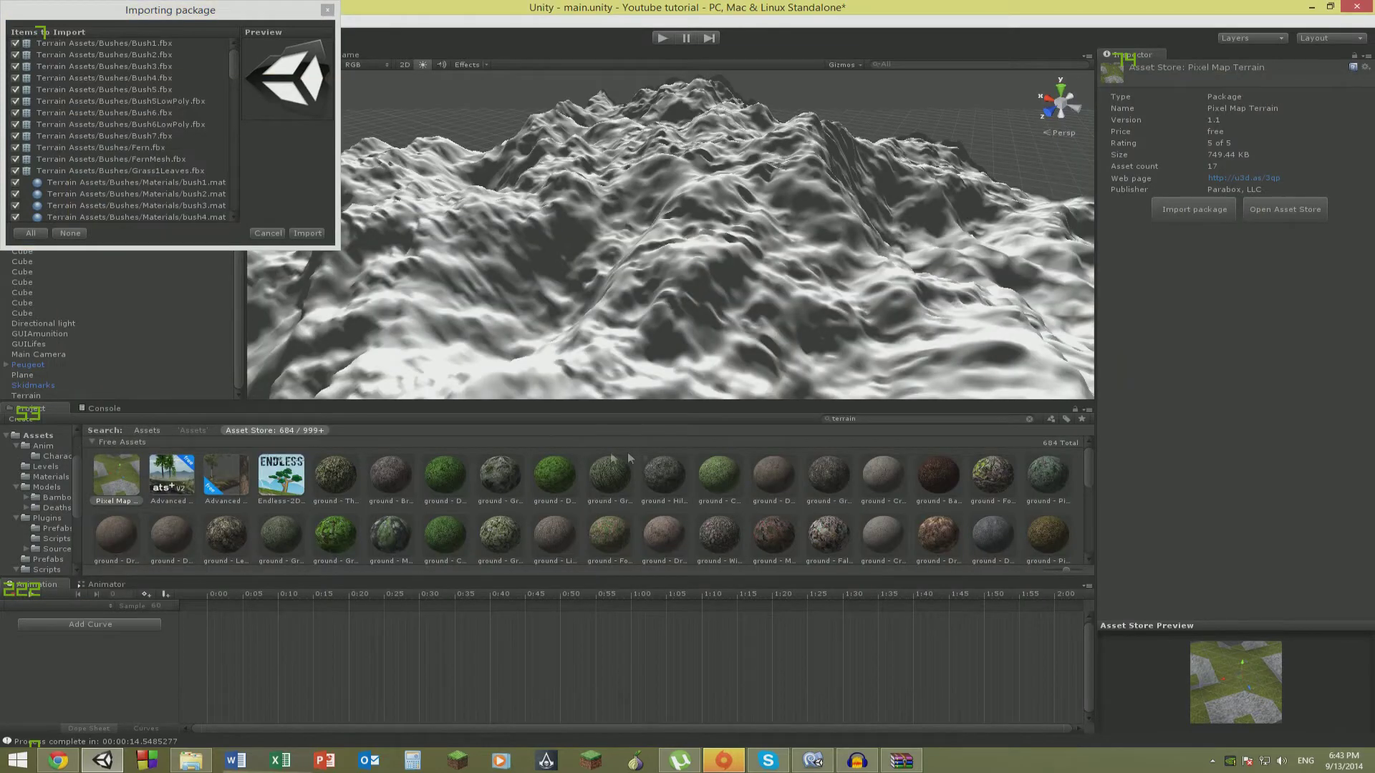
# Clear the project search, locate the Terrain Assets folder inside Standard Assets, and dismiss the package import window.
pyautogui.click(1028, 419)
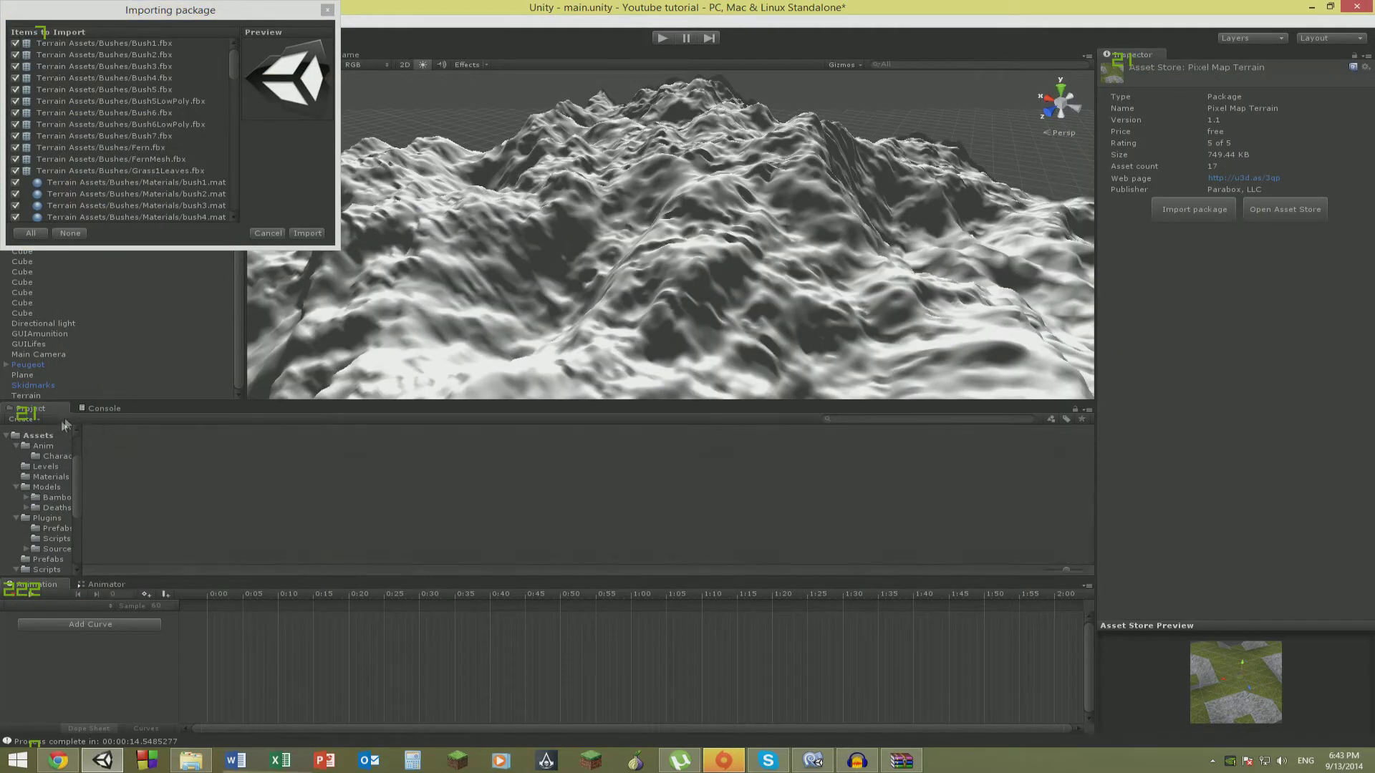
pyautogui.click(33, 437)
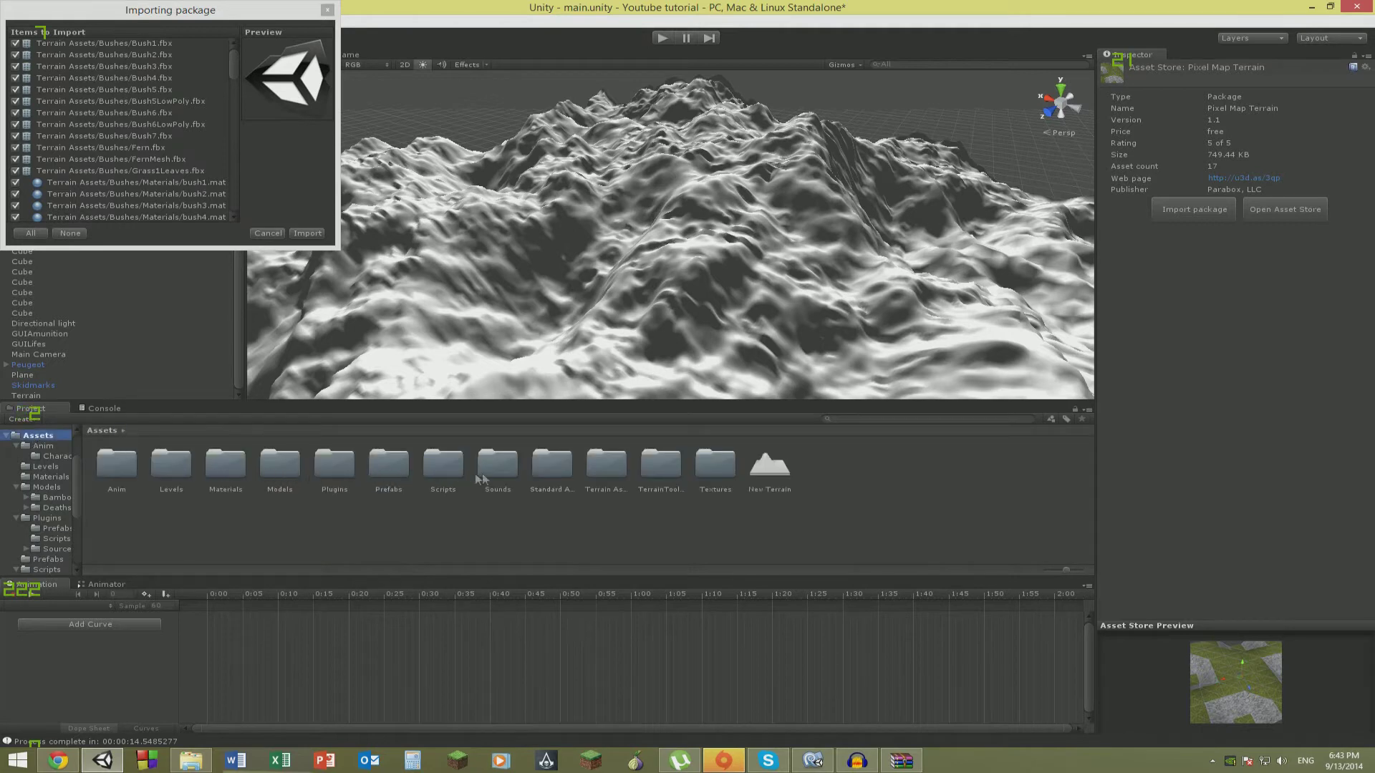
pyautogui.doubleClick(550, 472)
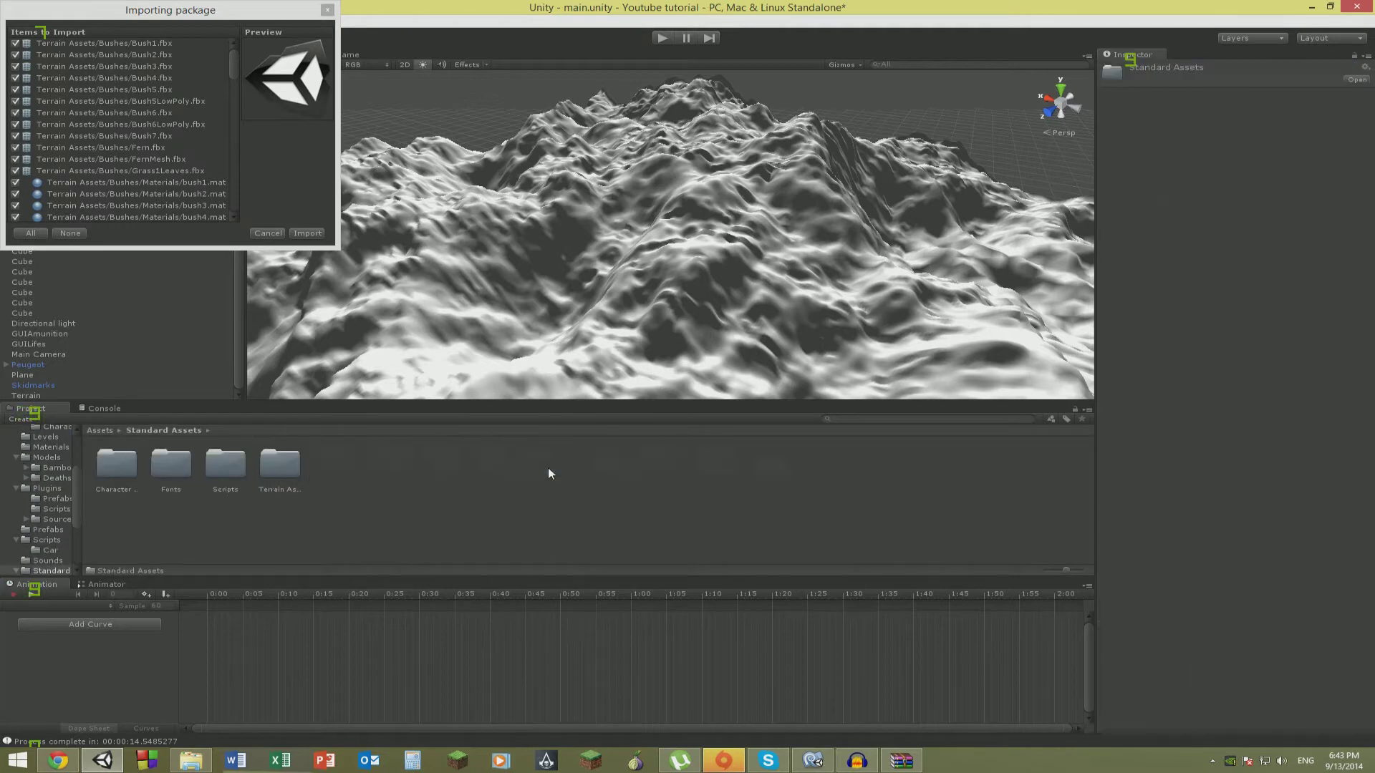
pyautogui.click(278, 471)
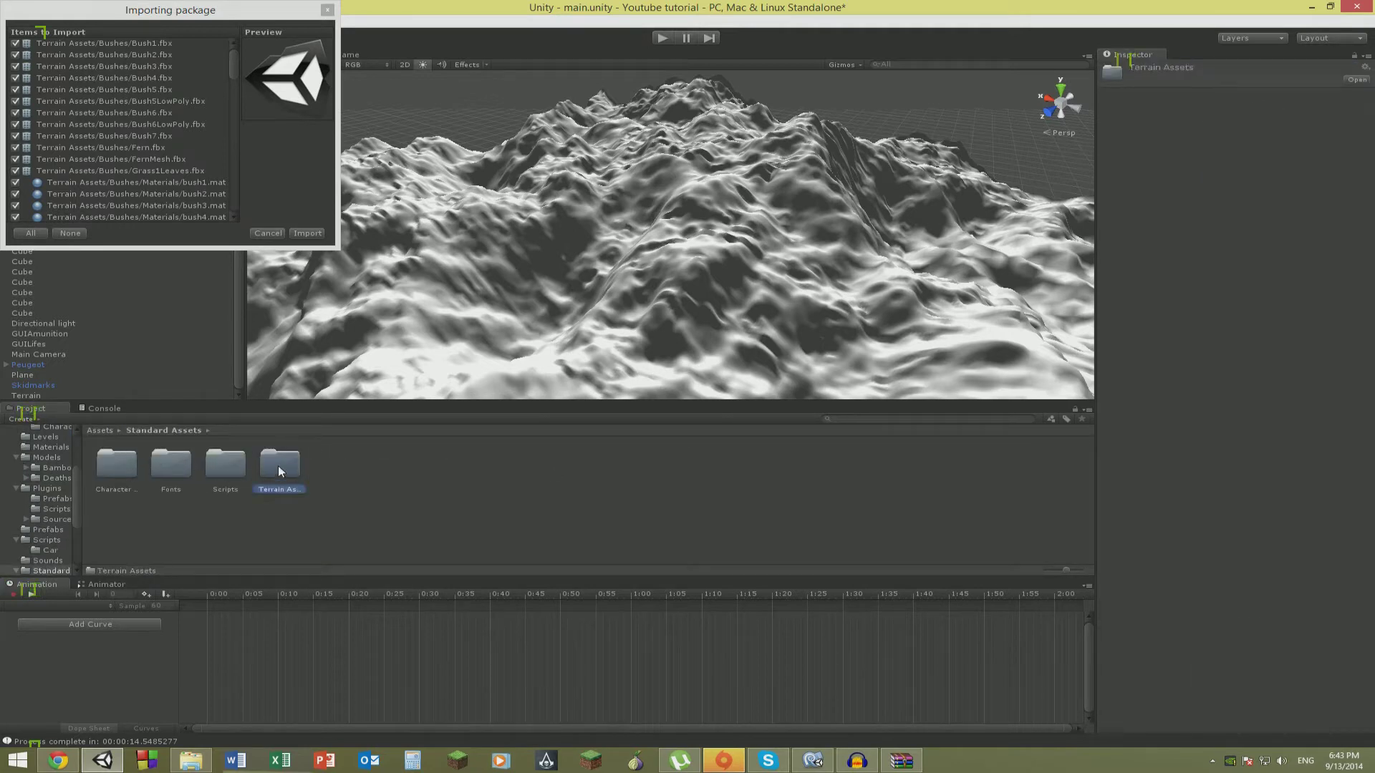
pyautogui.click(330, 9)
# Add four texture slots to the terrain in the Terrain Toolkit: a cliff texture and Textures 1 to 3.
pyautogui.click(557, 247)
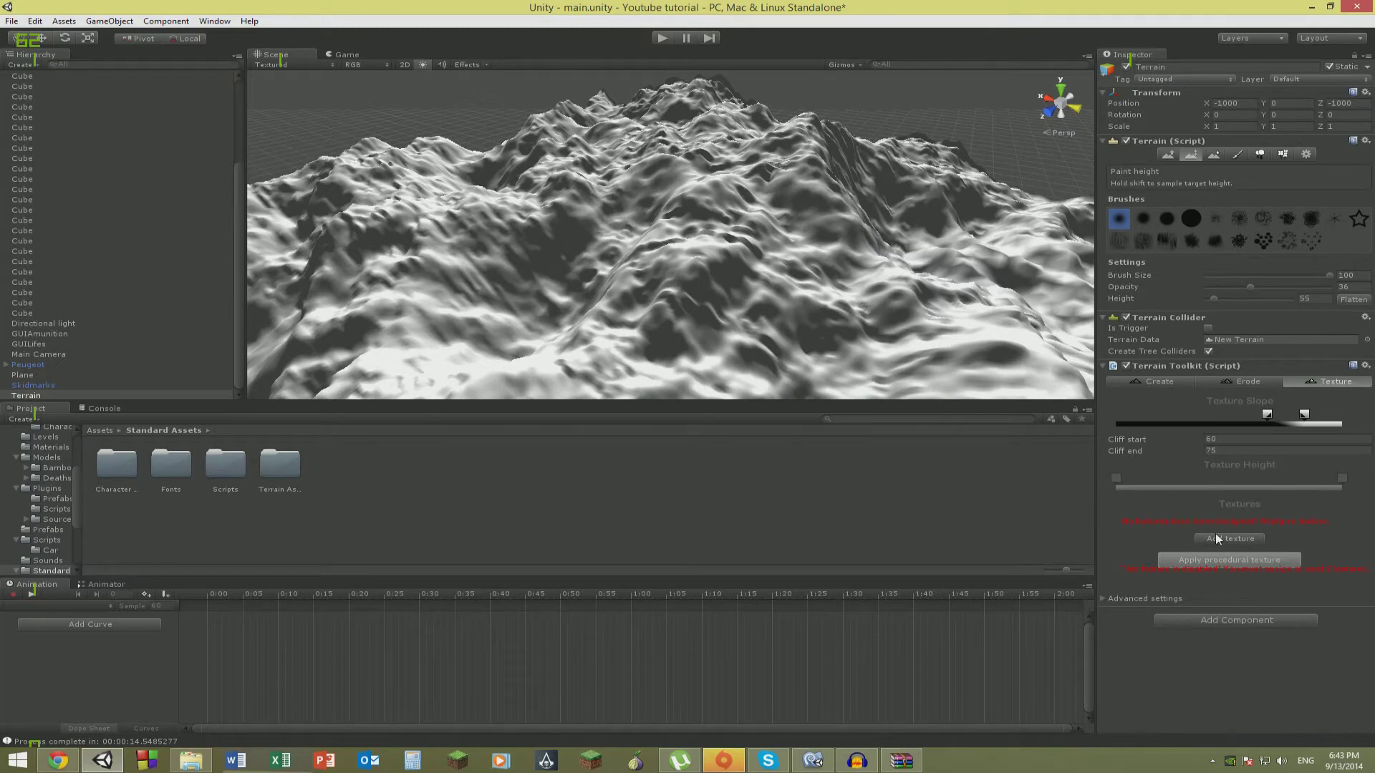
pyautogui.click(1214, 539)
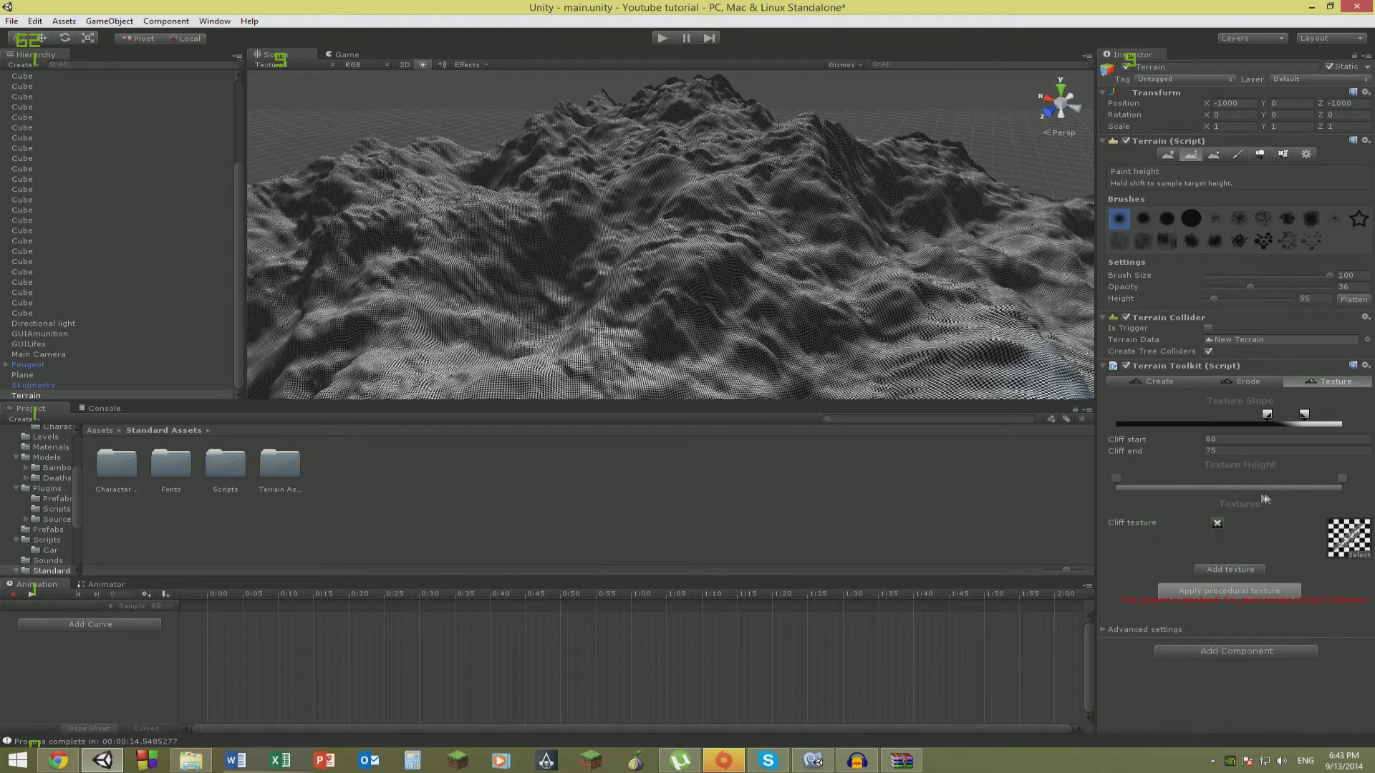
pyautogui.click(1204, 570)
pyautogui.click(1213, 573)
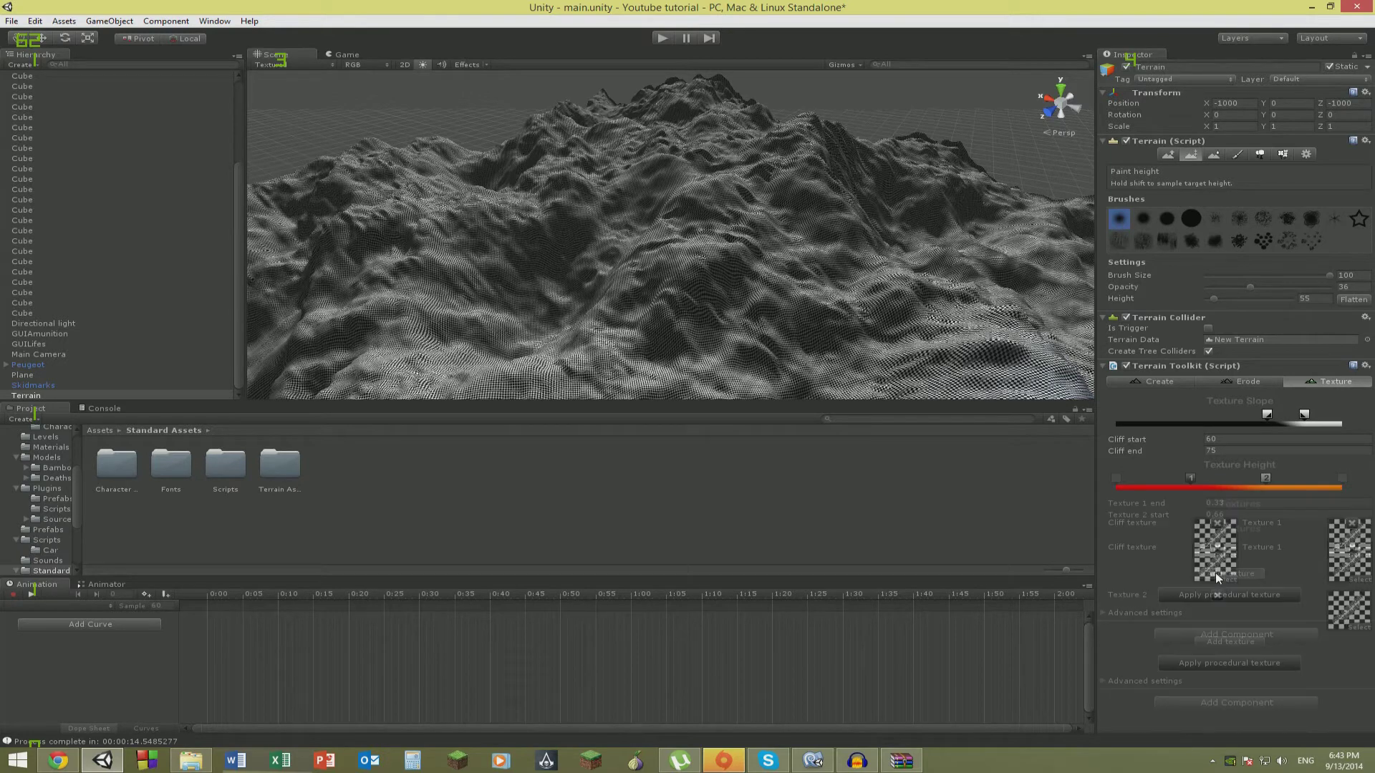
pyautogui.click(1215, 648)
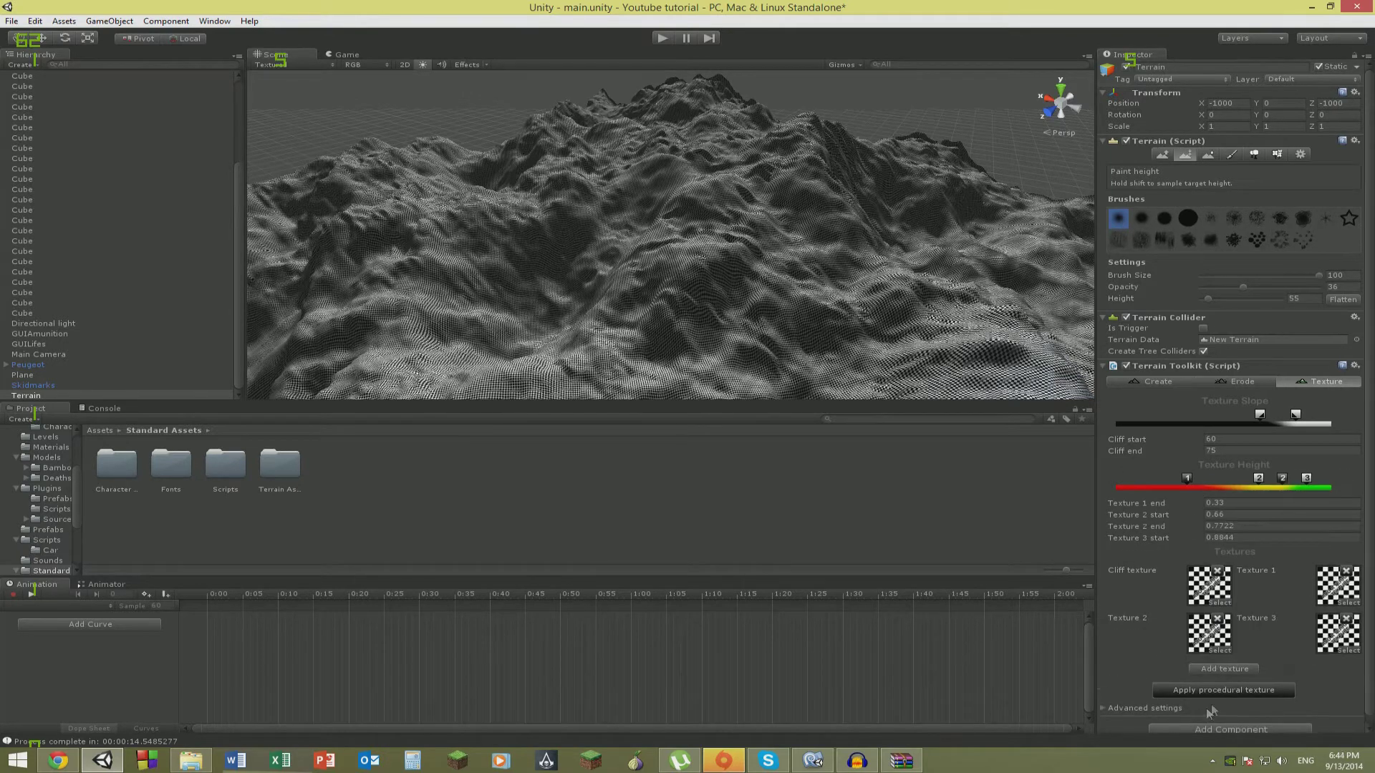
# Search the project for "cli" and assign the grey Cliff (Layered) rock image as the terrain's cliff texture.
pyautogui.click(1199, 594)
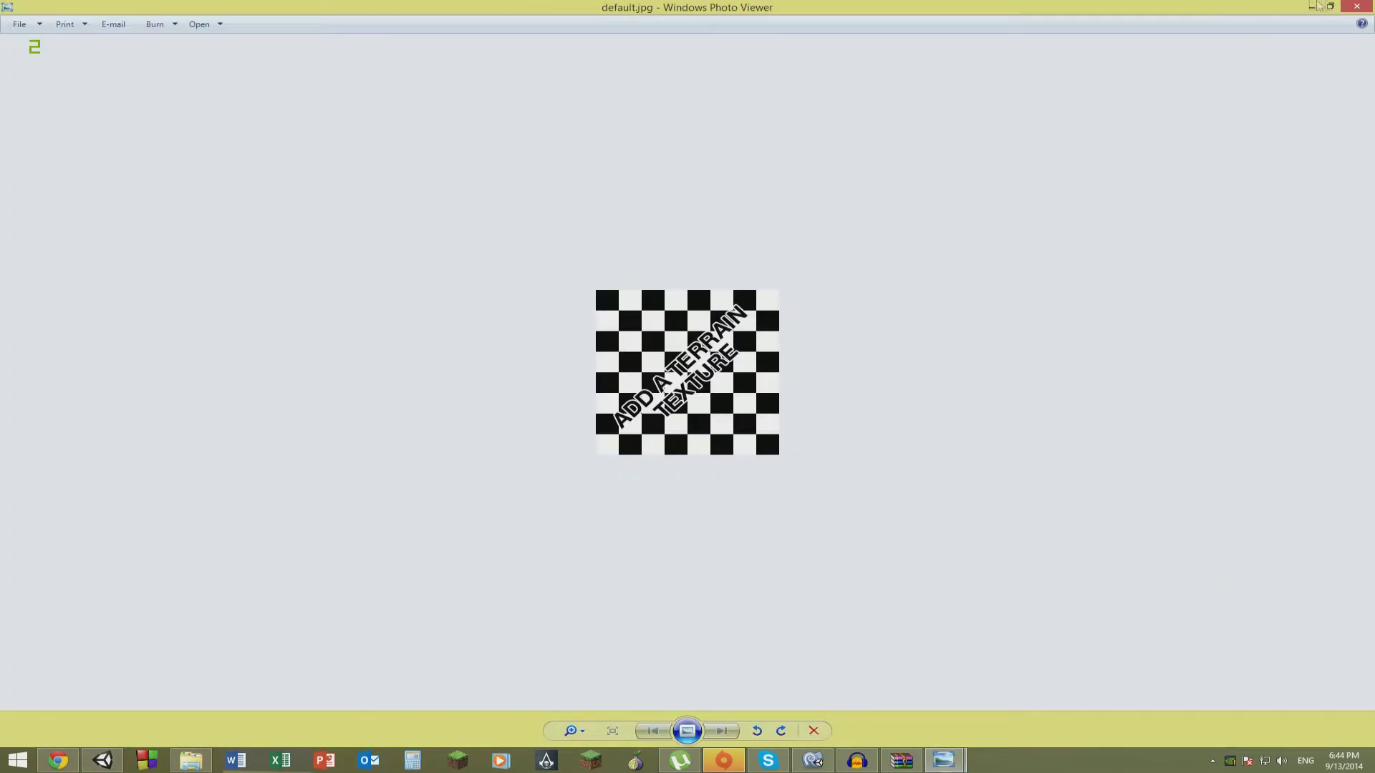
pyautogui.click(1316, 7)
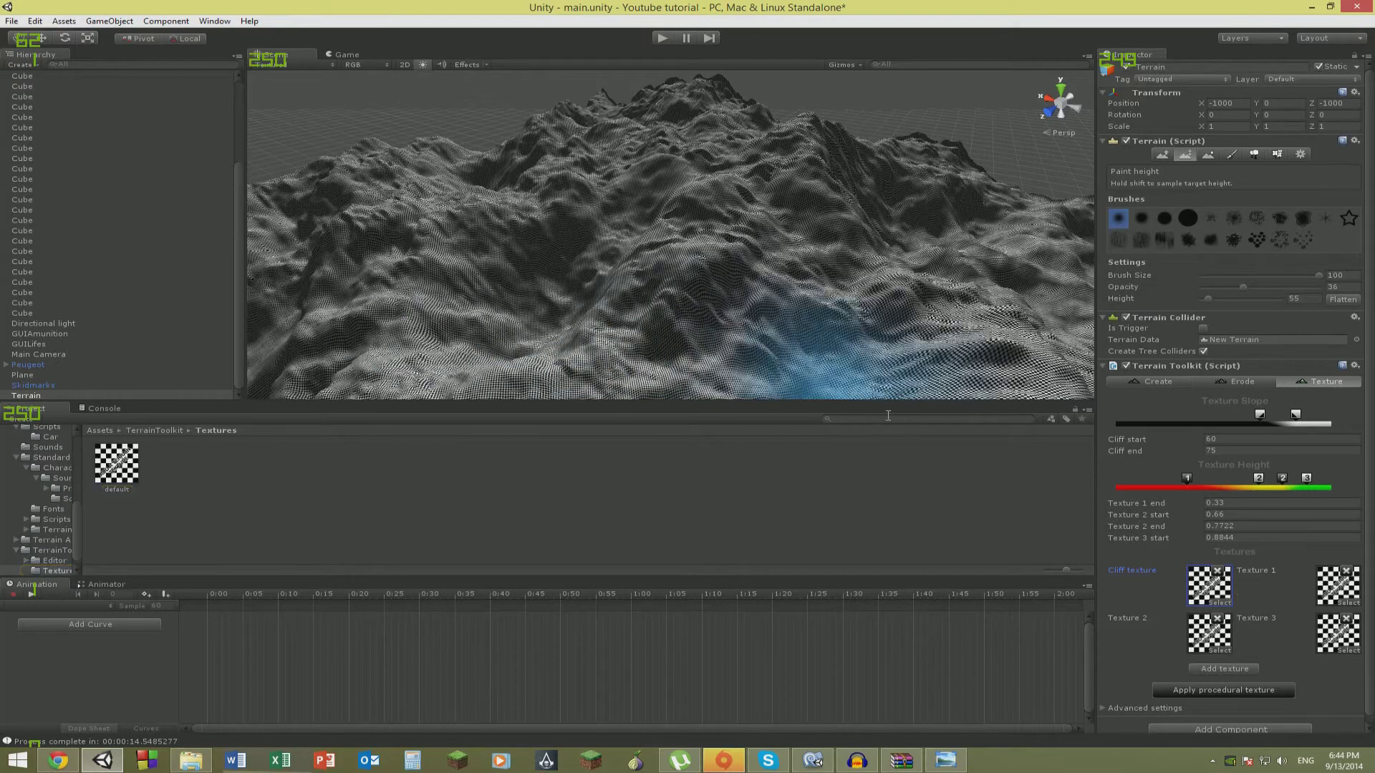
pyautogui.write('cli')
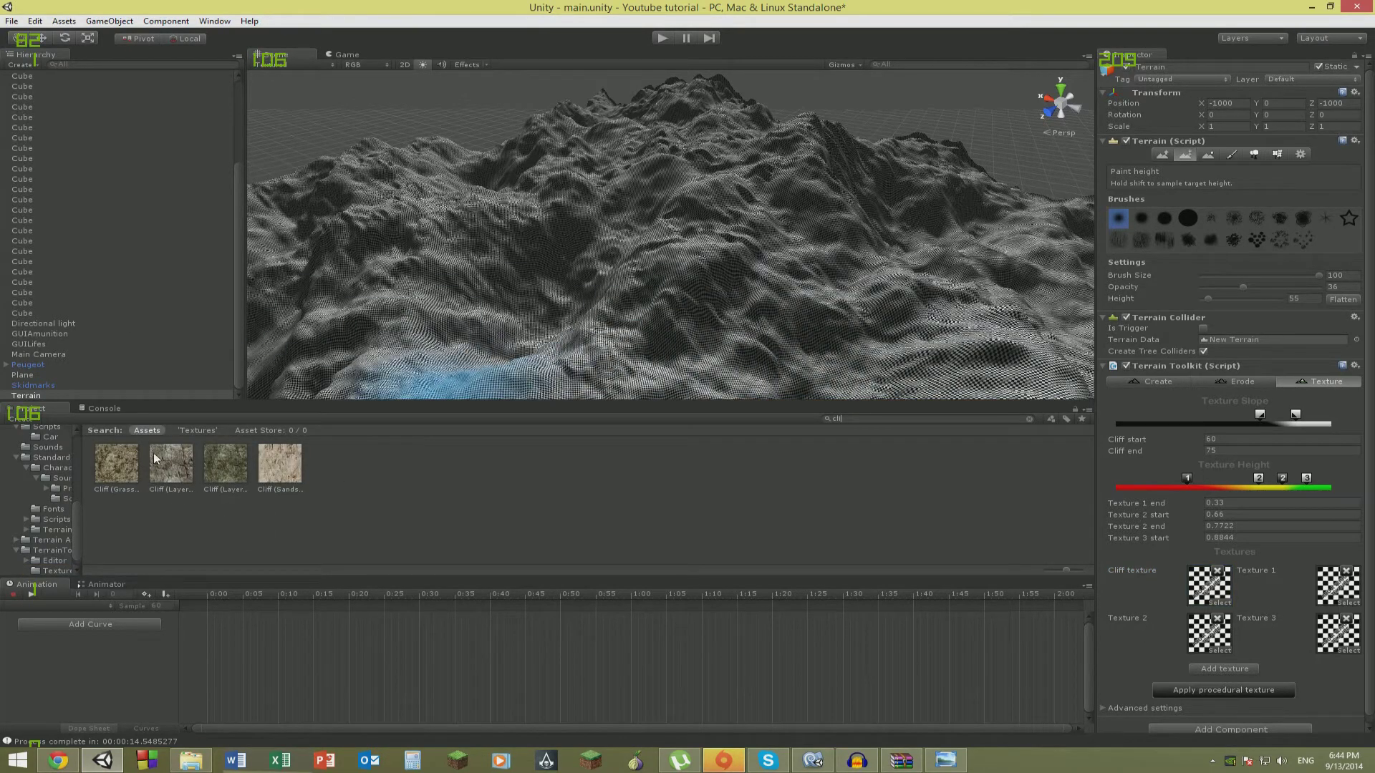
pyautogui.moveTo(161, 466); pyautogui.dragTo(1206, 584)
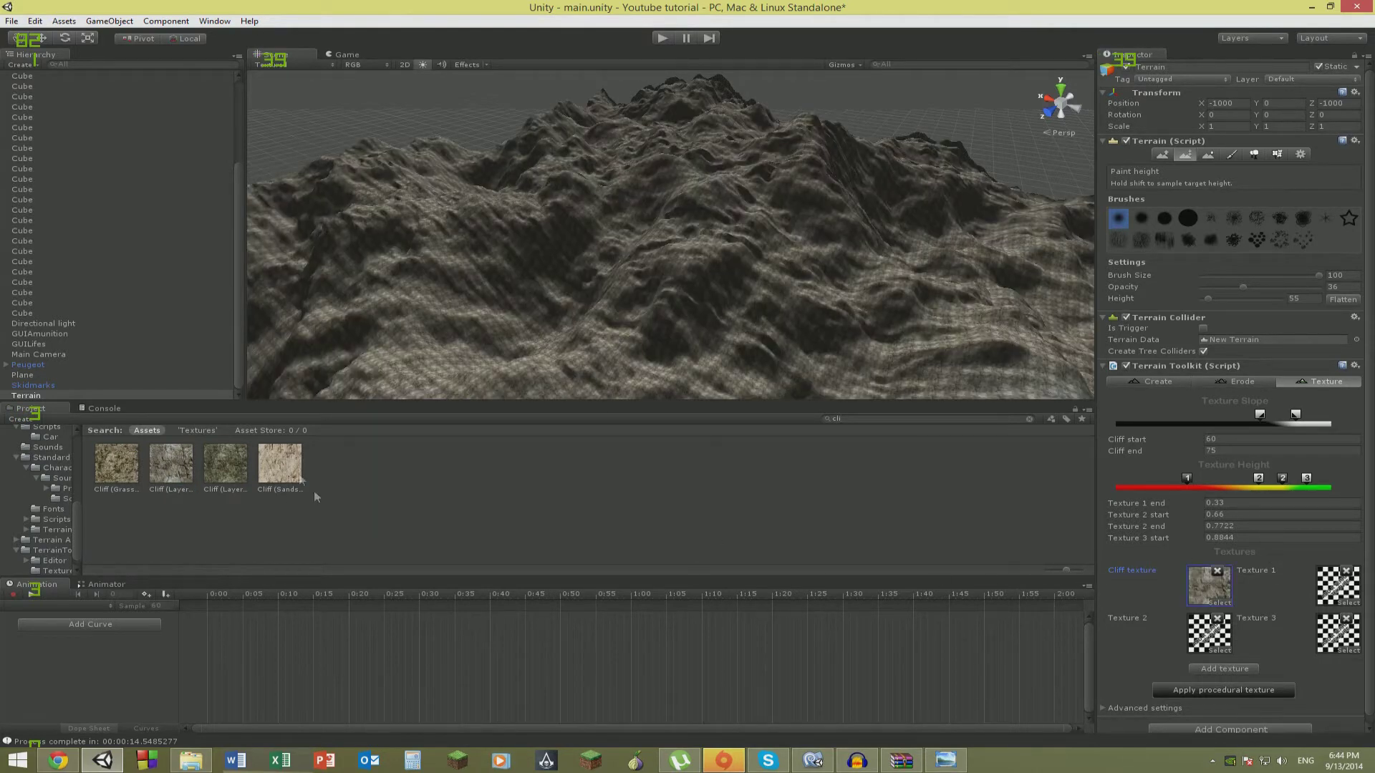
# Search the project for "grass" and assign a green Grass (Hill) image as Texture 1 of the terrain.
pyautogui.click(1029, 420)
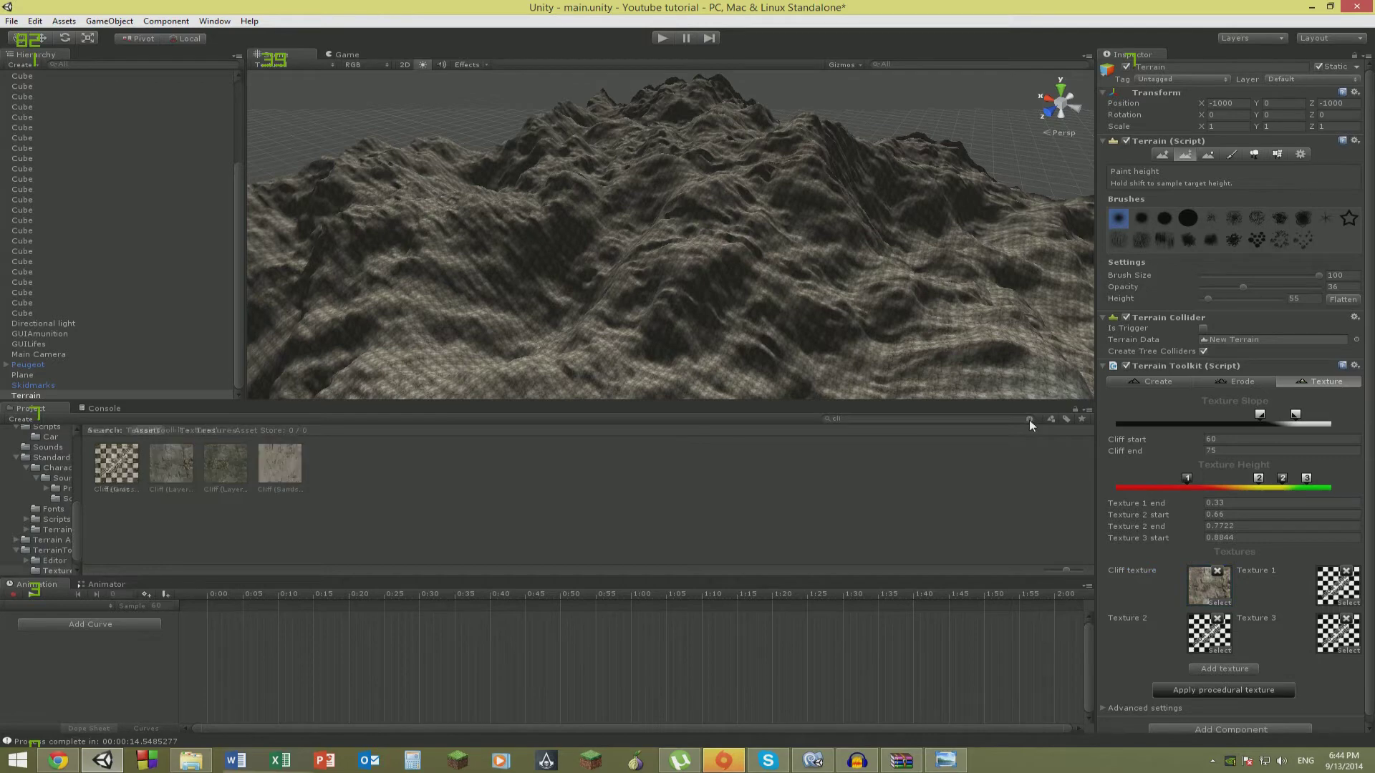
pyautogui.write('grass')
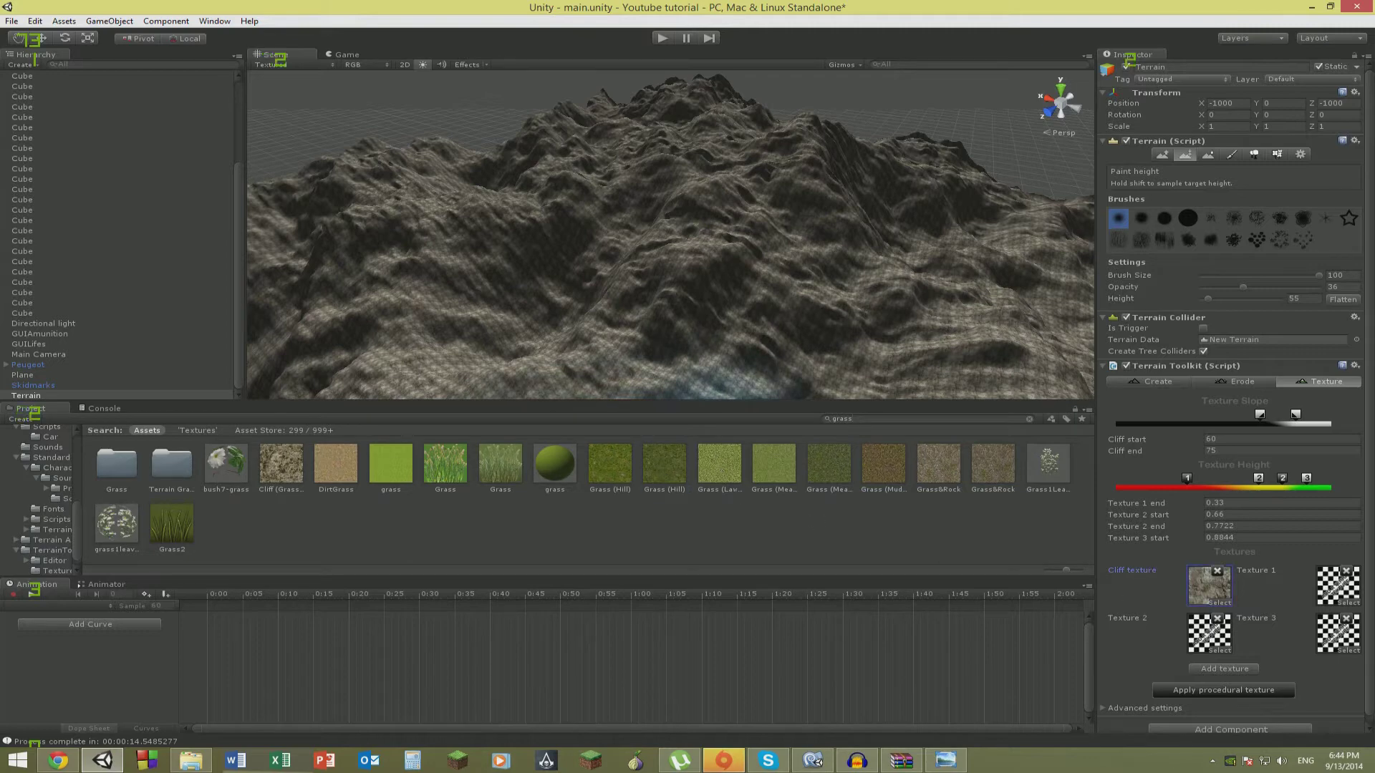
pyautogui.moveTo(1261, 585); pyautogui.dragTo(1322, 589)
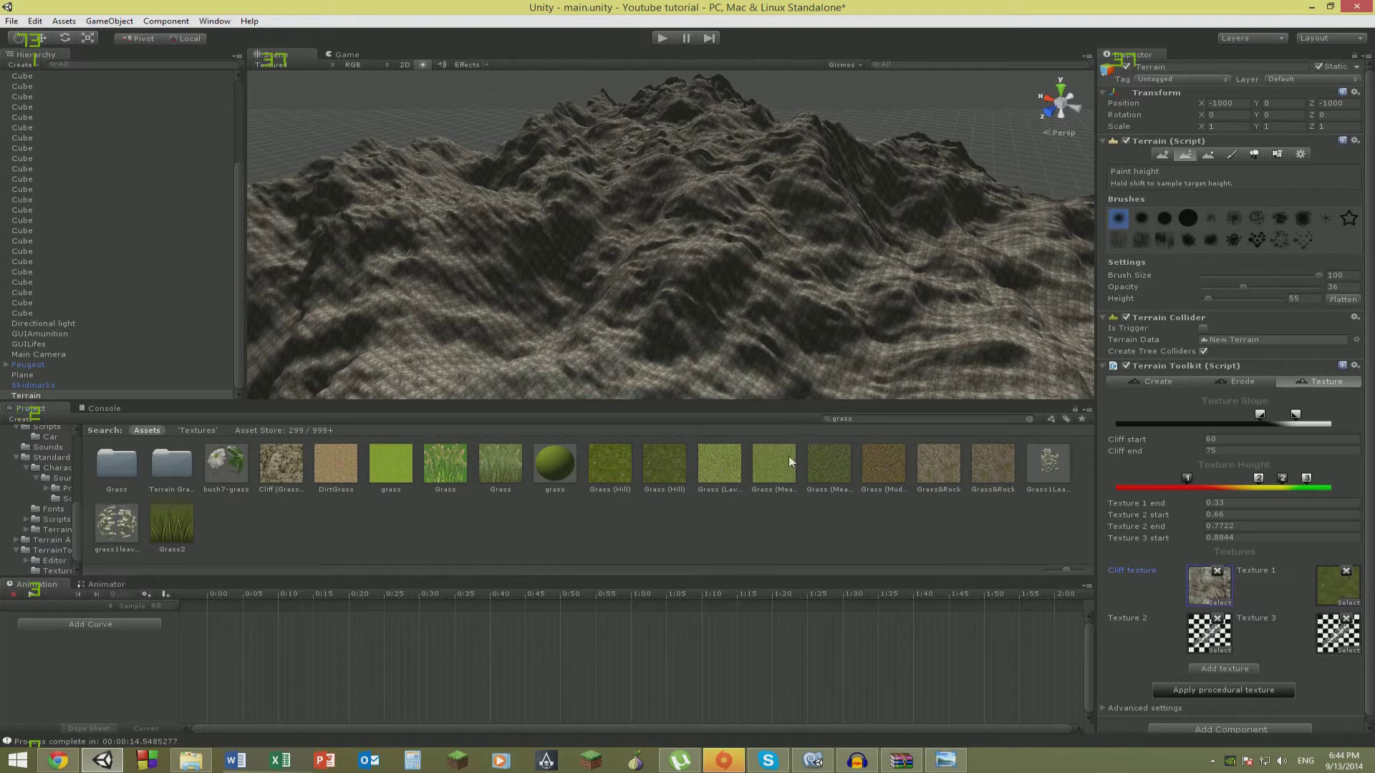
# Assign a light Grass (Mea...) image as Texture 2 and a darker one as Texture 3, and apply the procedural texture.
pyautogui.moveTo(779, 475); pyautogui.dragTo(1207, 624)
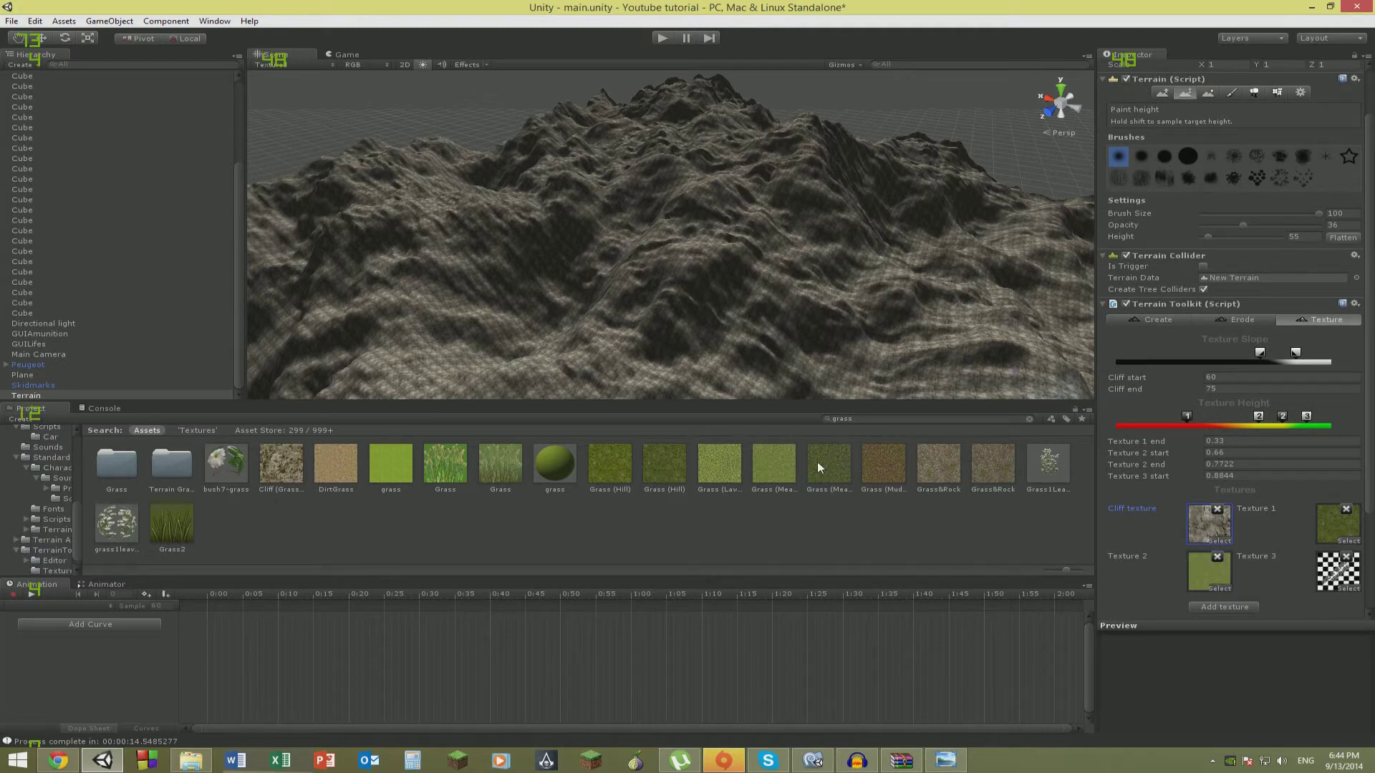
pyautogui.moveTo(819, 466); pyautogui.dragTo(1336, 571)
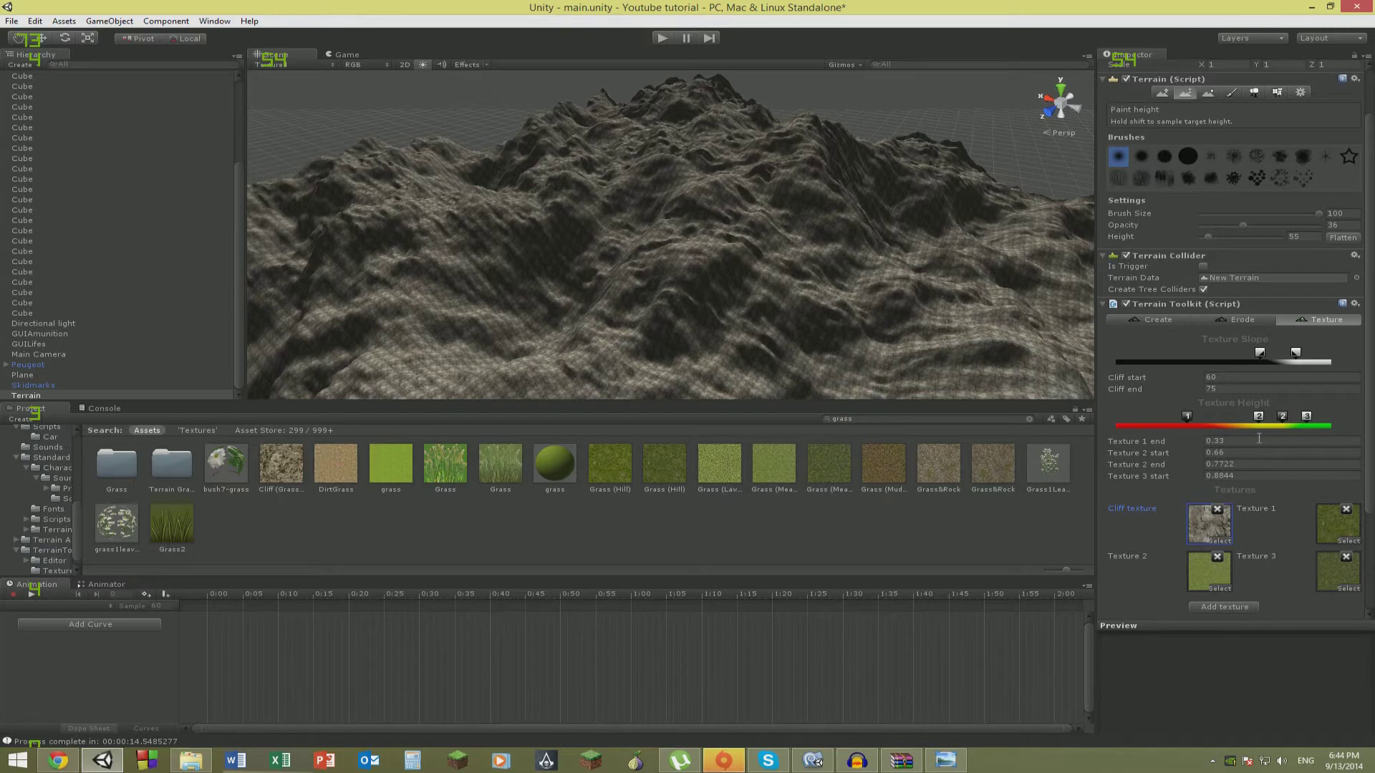
pyautogui.scroll(-4, 1187, 448)
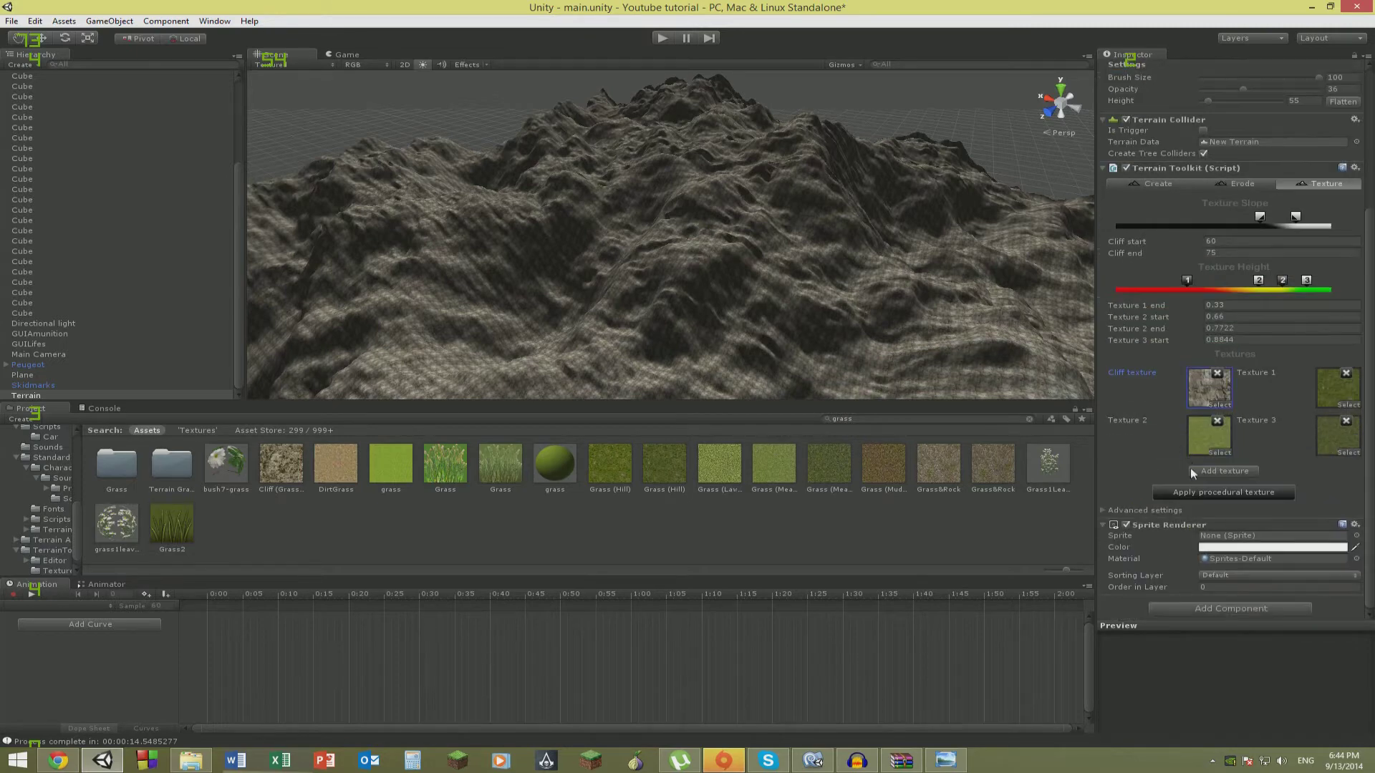
pyautogui.click(1198, 491)
# Lower the cliff start slope to about 18.8, reapply the procedural texture and inspect the cliffs up close.
pyautogui.scroll(3, 1192, 296)
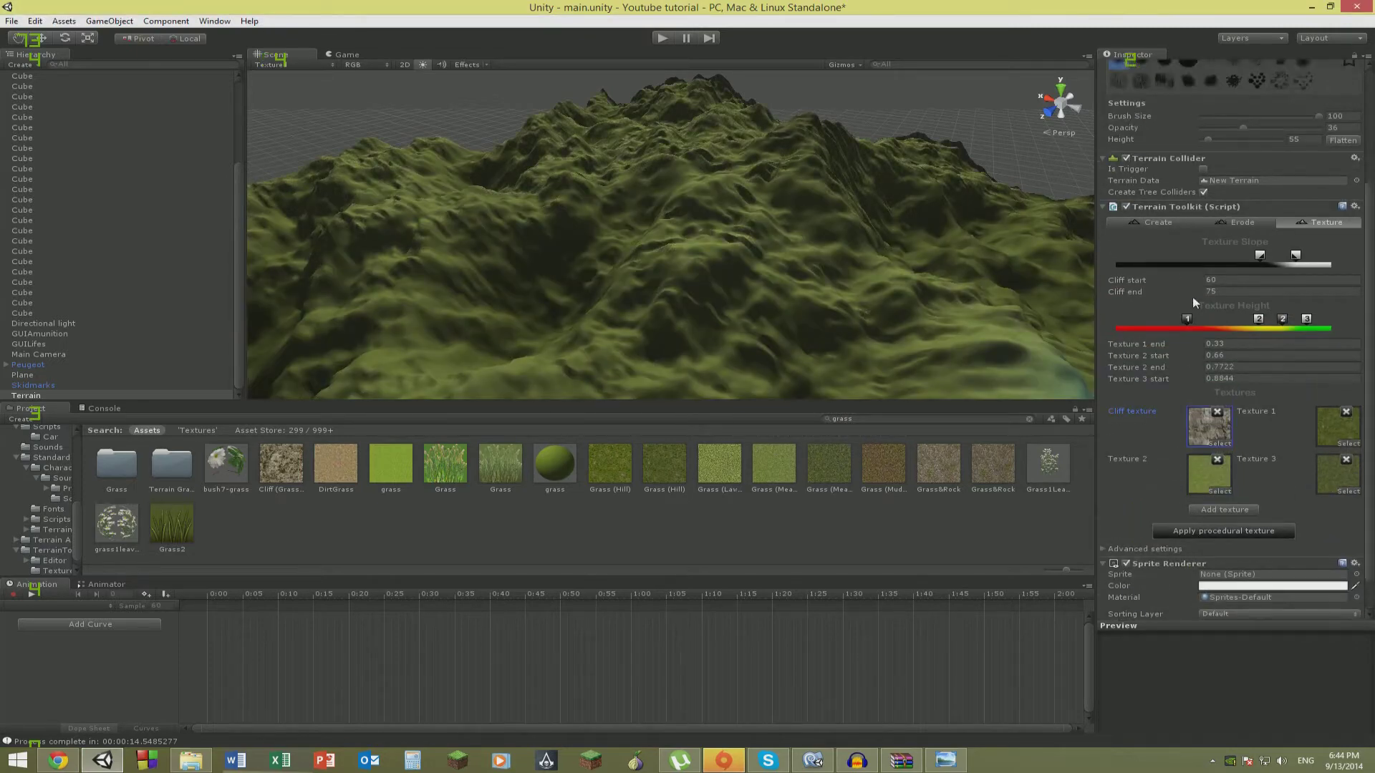
pyautogui.moveTo(1259, 294); pyautogui.dragTo(1162, 298)
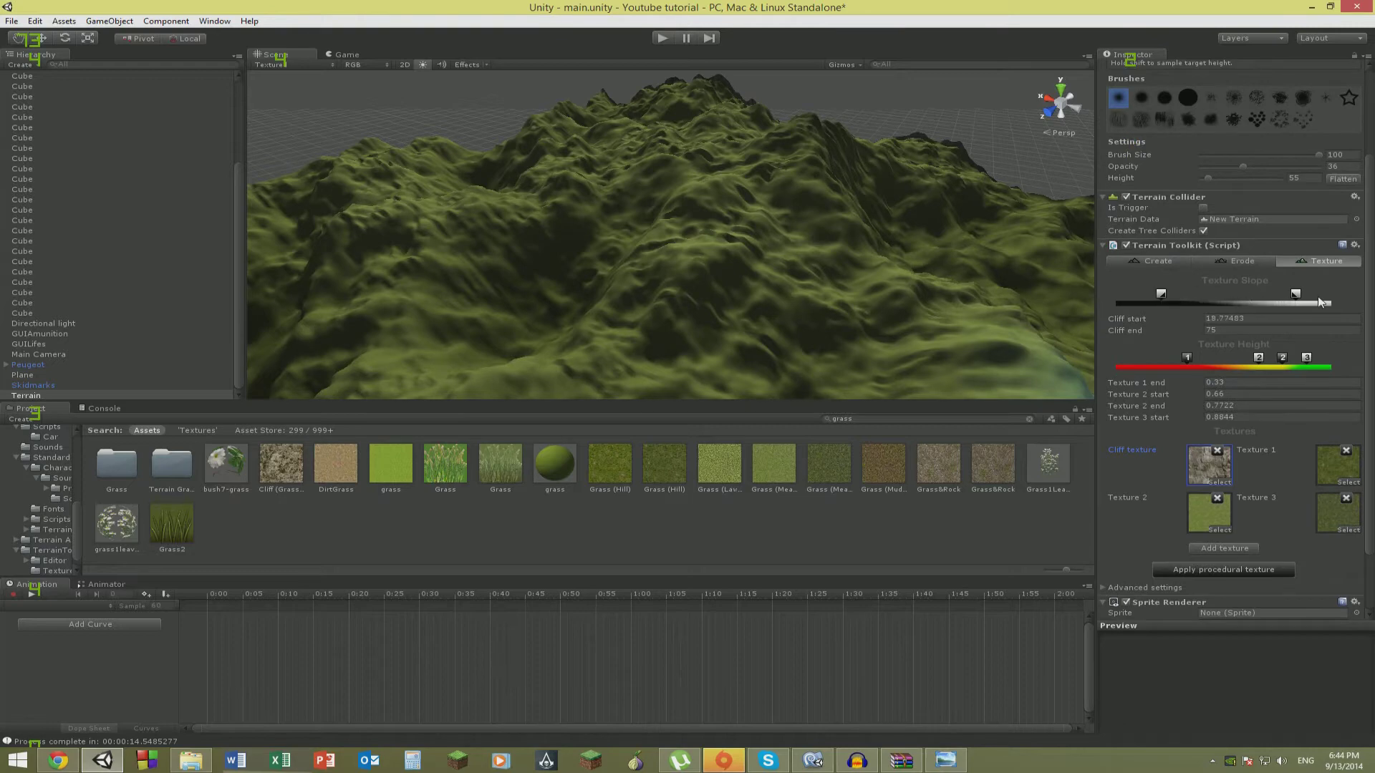
pyautogui.click(1203, 569)
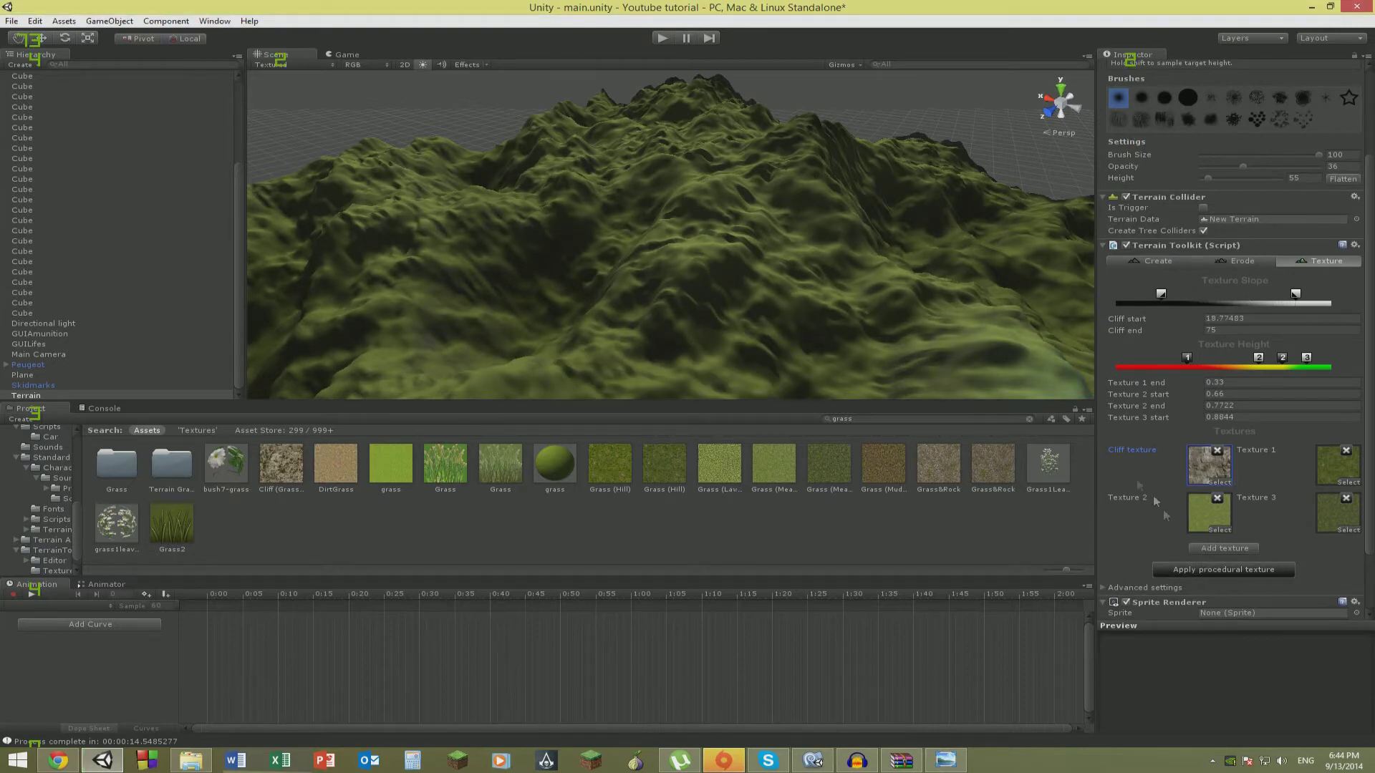
pyautogui.scroll(-3, 792, 287)
pyautogui.press('w')
pyautogui.moveTo(791, 289)
pyautogui.mouseDown(button='right')
pyautogui.moveTo(559, 313)
pyautogui.moveTo(537, 287)
pyautogui.moveTo(257, 210)
pyautogui.moveTo(214, 267)
pyautogui.moveTo(99, 249)
pyautogui.mouseUp(button='right')
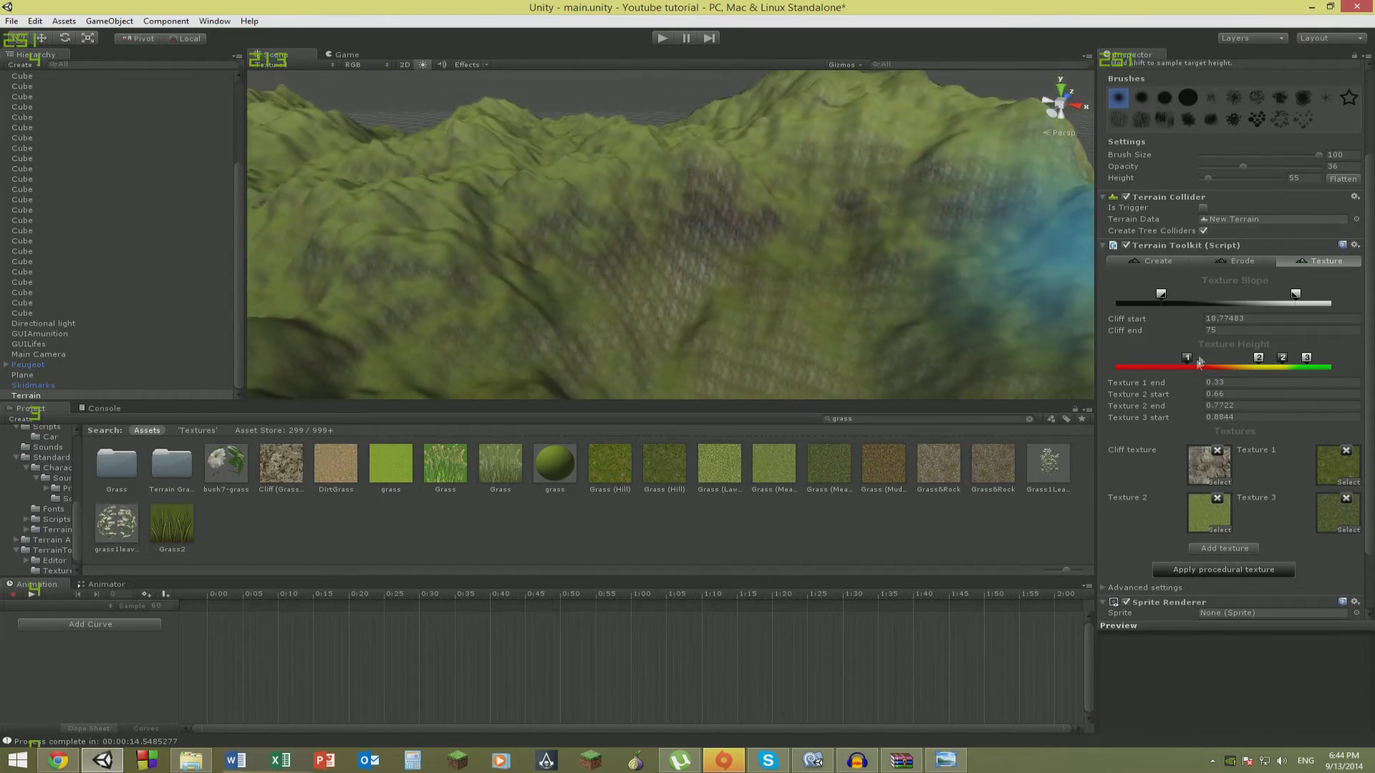
# Set Texture 1 end to about 0.18, Texture 2 start to about 0.44 and Texture 2 end to about 0.70, and reapply the texture.
pyautogui.moveTo(1191, 366); pyautogui.dragTo(1157, 365)
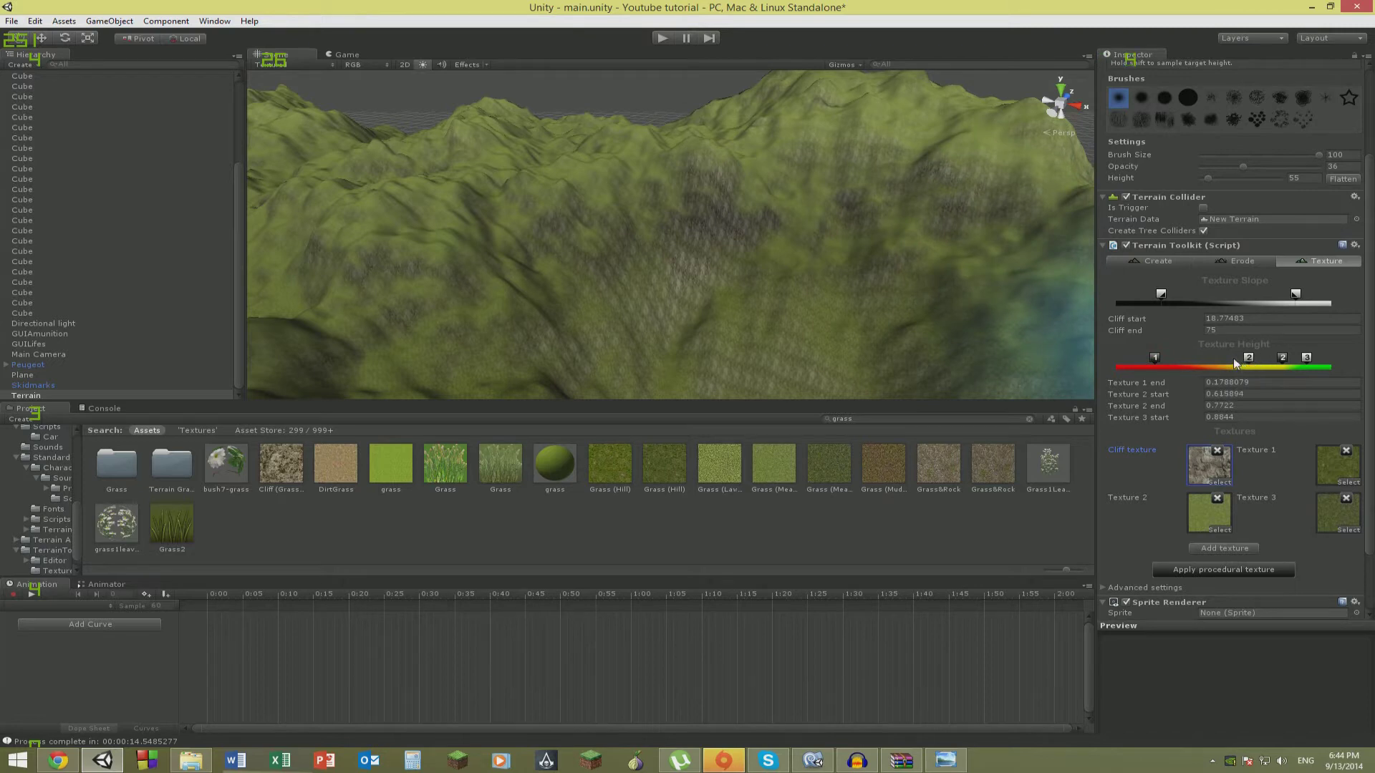
pyautogui.moveTo(1270, 357); pyautogui.dragTo(1266, 358)
pyautogui.click(1232, 570)
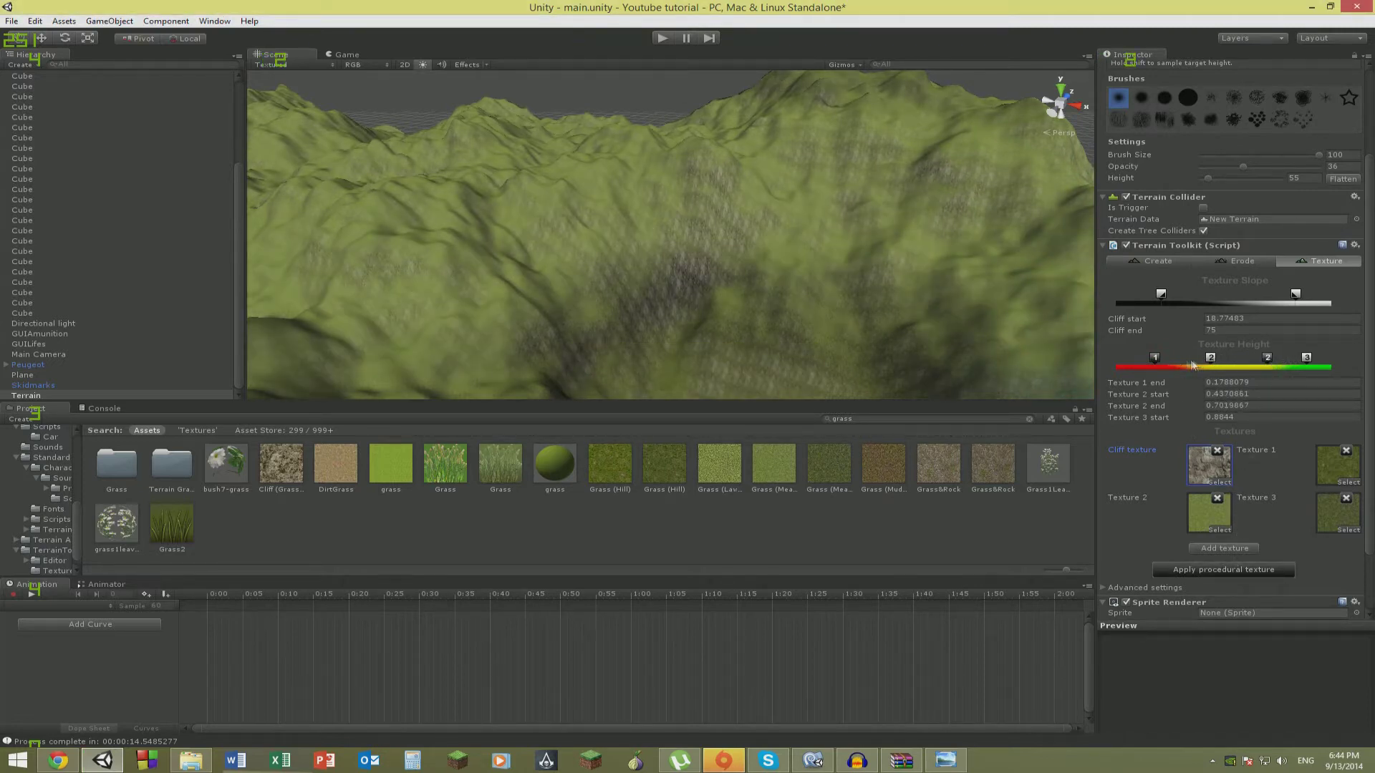
# Set Texture 1 end to about 0.41, Texture 2 start to about 0.59 and Texture 2 end to about 0.78, and reapply the texture.
pyautogui.moveTo(1207, 360); pyautogui.dragTo(1283, 360)
pyautogui.moveTo(1164, 365); pyautogui.dragTo(1207, 363)
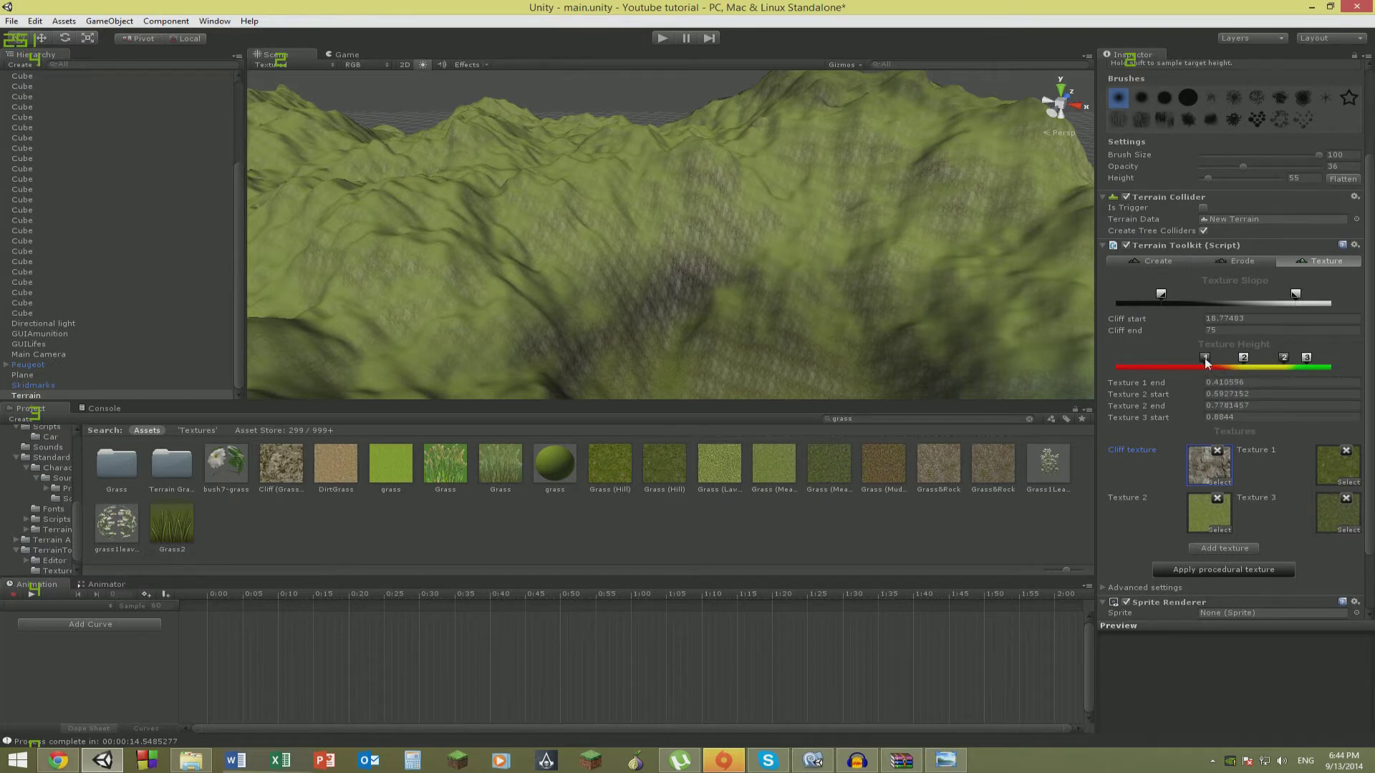
pyautogui.click(1224, 570)
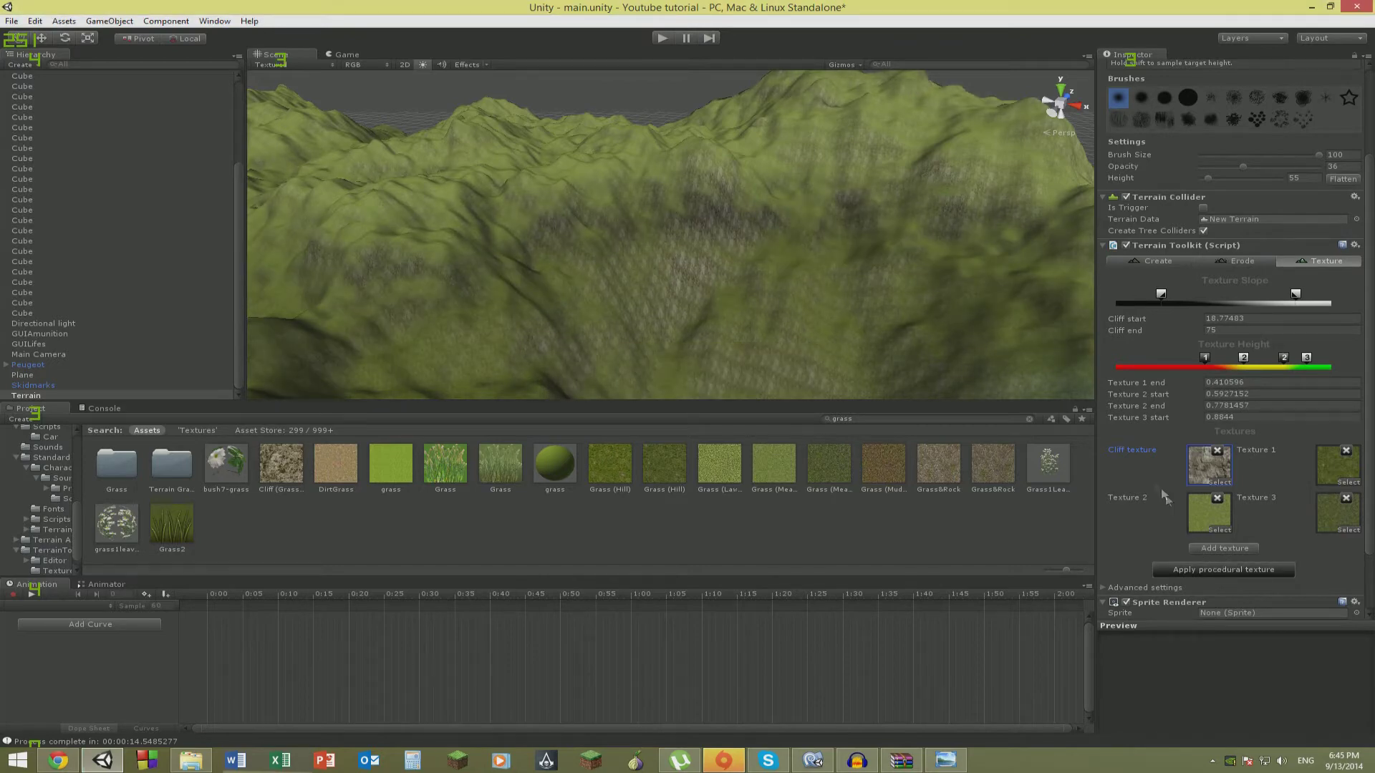
pyautogui.moveTo(980, 315); pyautogui.dragTo(1081, 324, button='right')
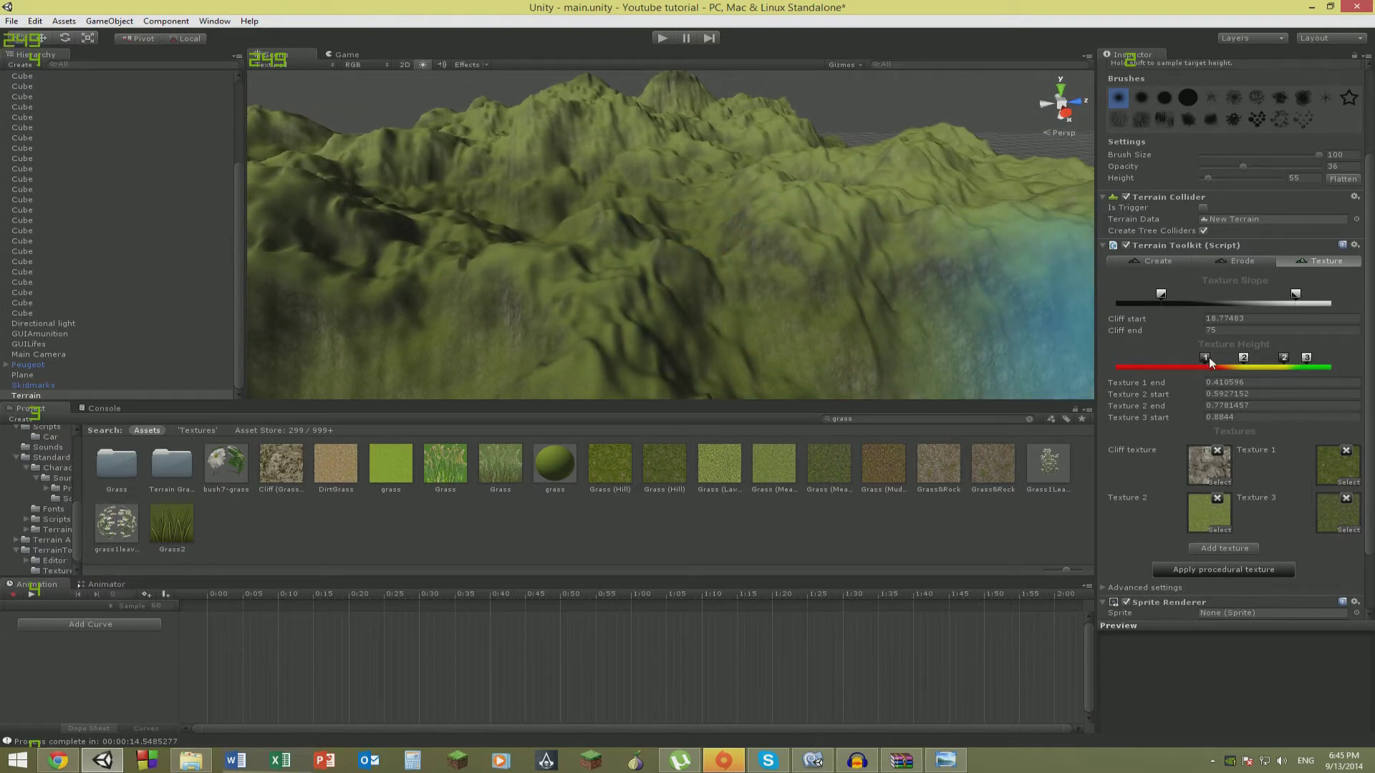
# Set Texture 1 end to about 0.06, Texture 2 to about 0.25–0.89 and Texture 3 start to about 0.99, and reapply the texture.
pyautogui.moveTo(1205, 358); pyautogui.dragTo(1128, 358)
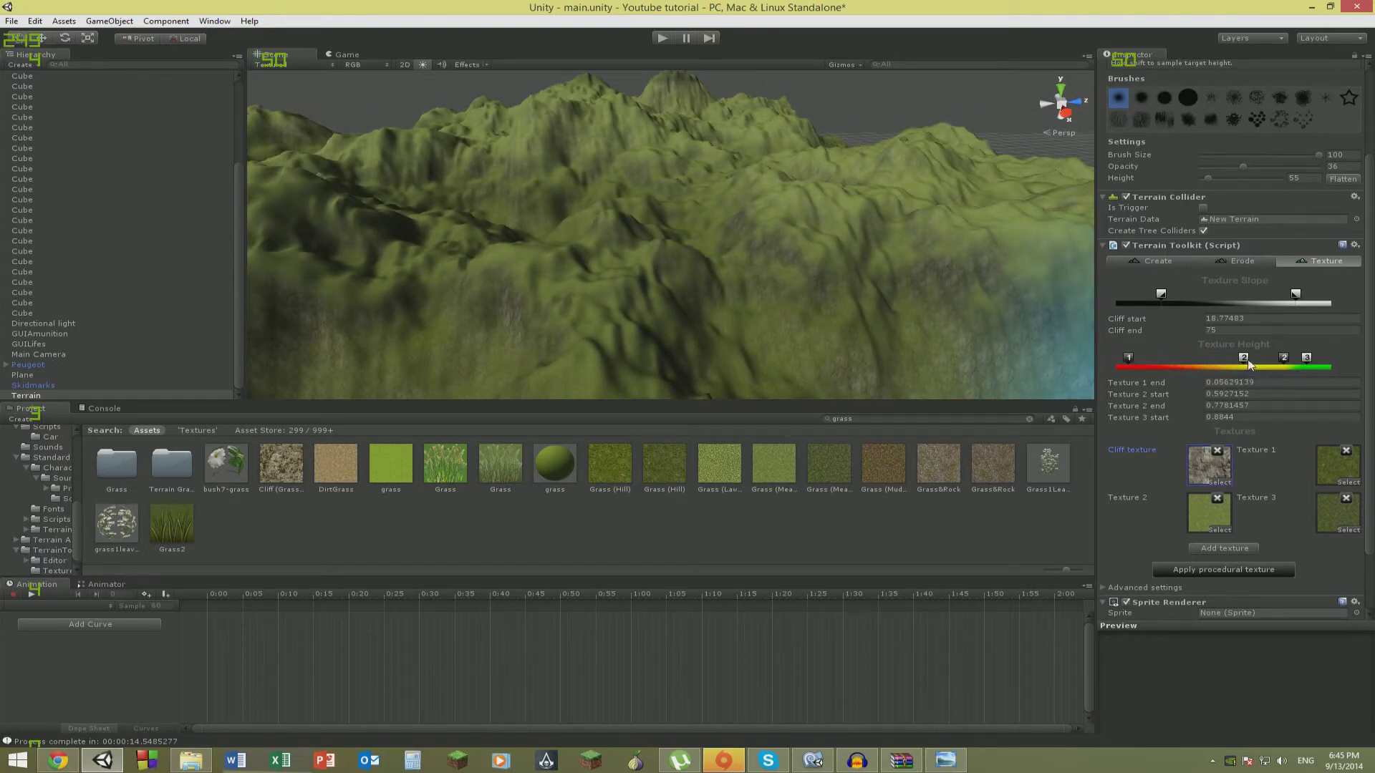
pyautogui.moveTo(1246, 360); pyautogui.dragTo(1171, 360)
pyautogui.moveTo(1281, 360); pyautogui.dragTo(1185, 357)
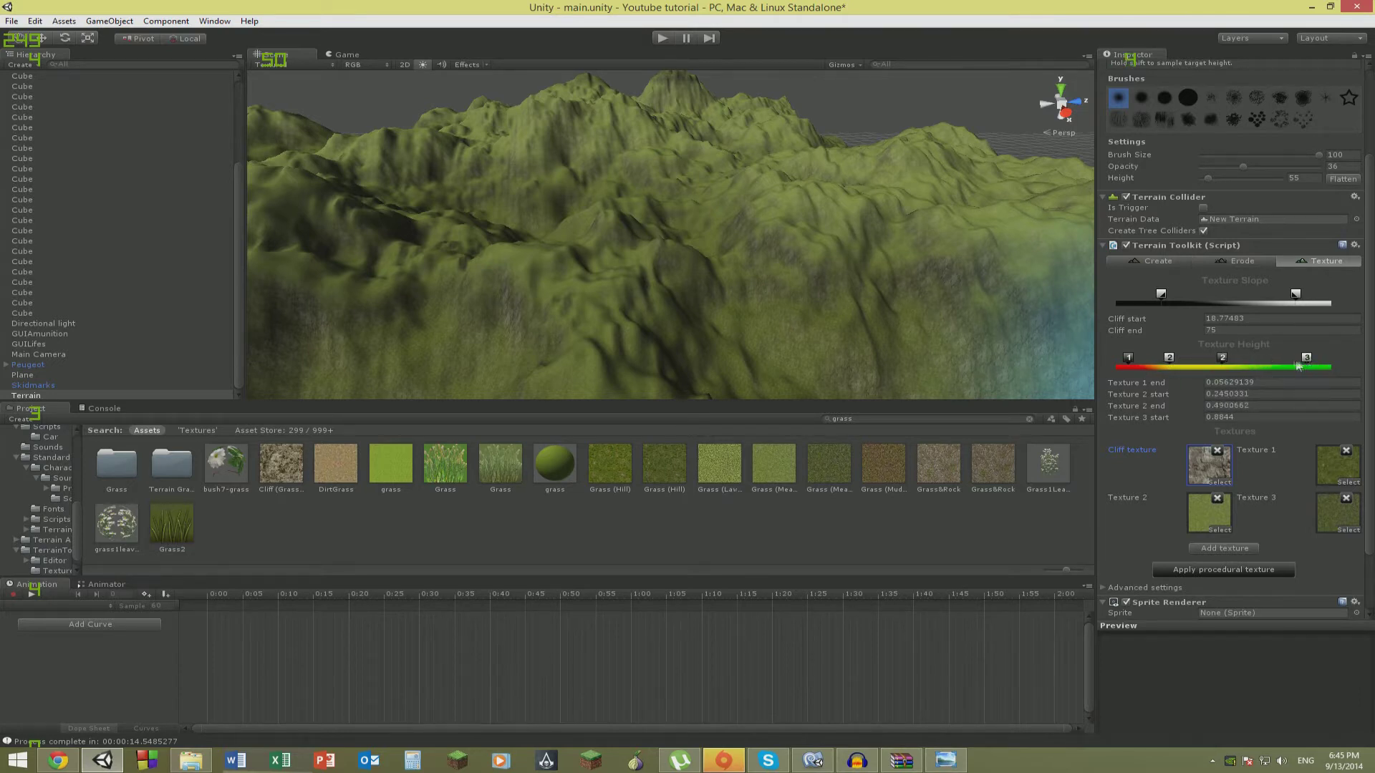
pyautogui.click(1247, 565)
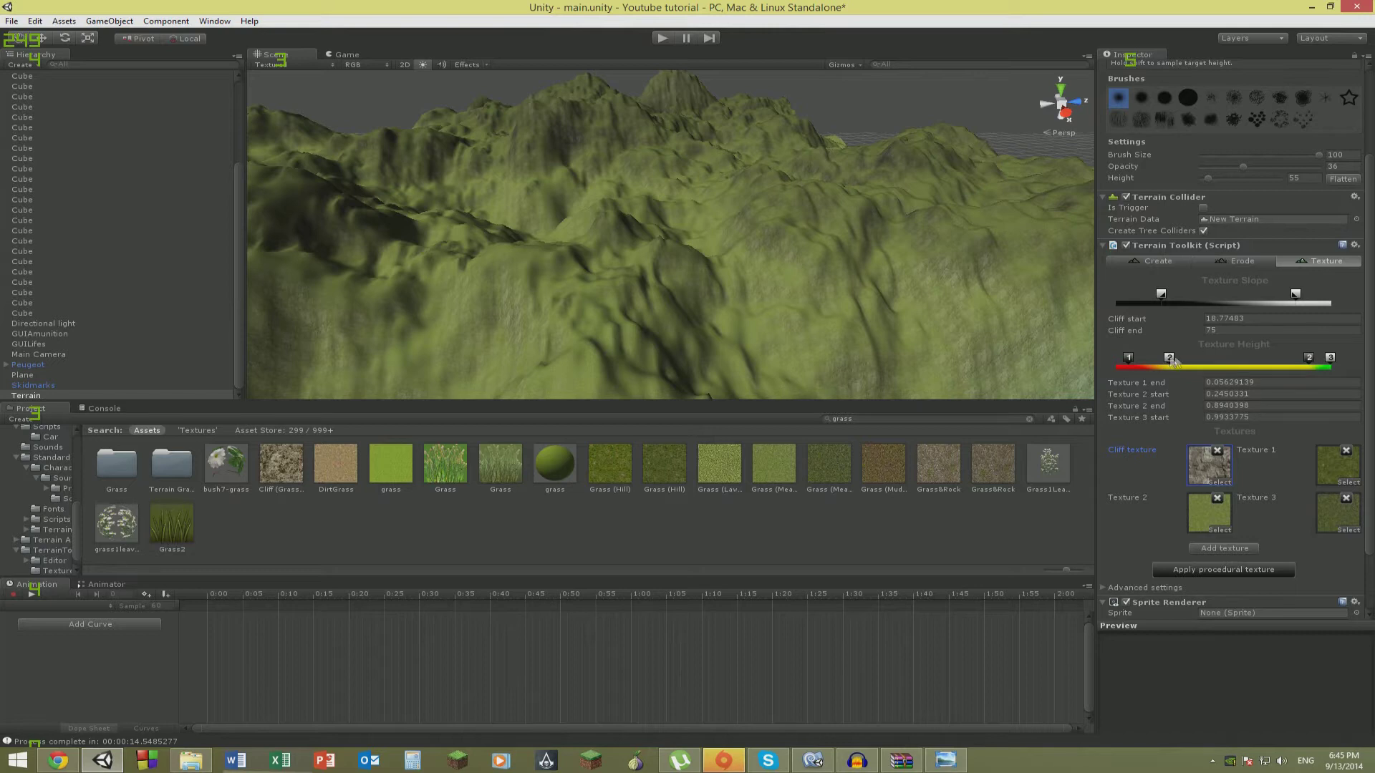
# Set Texture 2 start to about 0.55, Texture 1 end to about 0.39 and cliff end to about 56.9, reapplying the procedural texture.
pyautogui.moveTo(1169, 357); pyautogui.dragTo(1233, 360)
pyautogui.click(1215, 566)
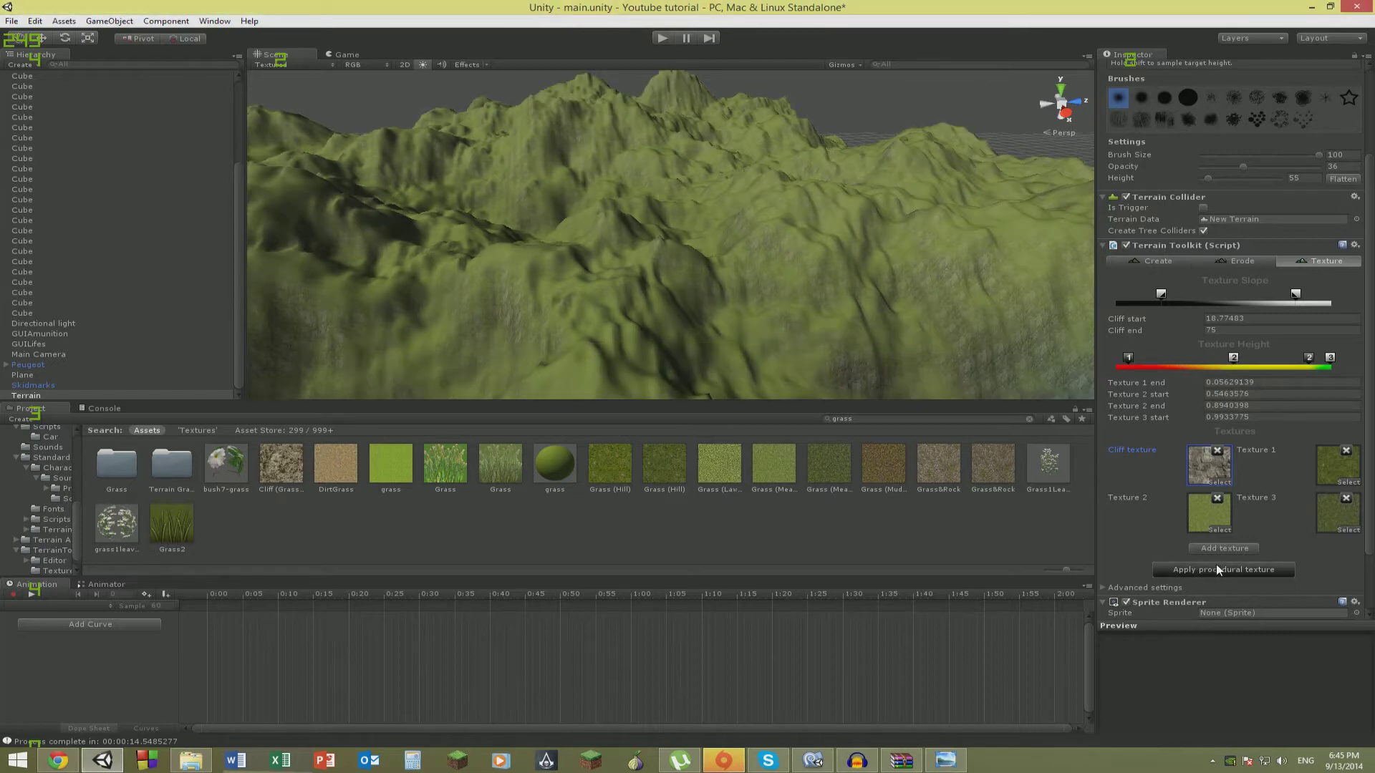
pyautogui.moveTo(1130, 358); pyautogui.dragTo(1199, 365)
pyautogui.moveTo(1294, 297); pyautogui.dragTo(1253, 297)
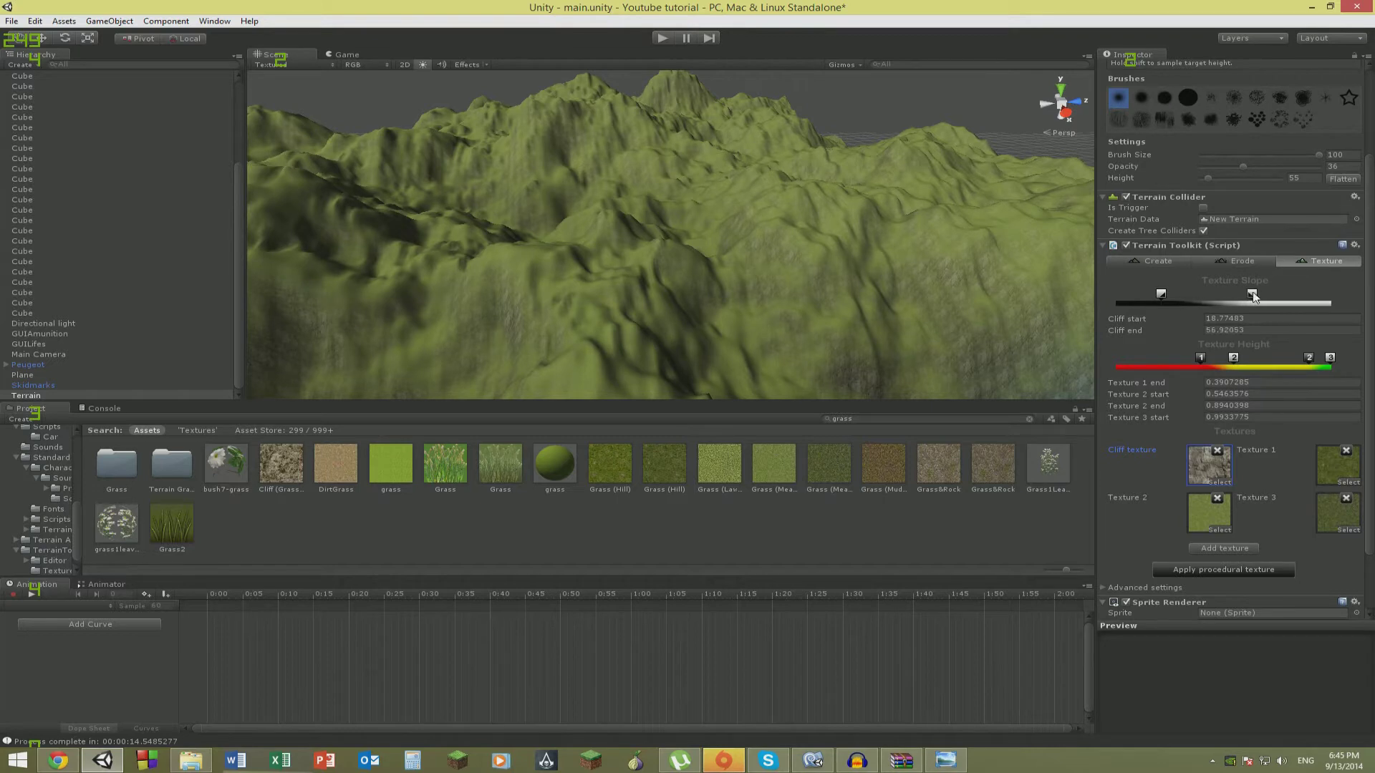
pyautogui.click(1217, 570)
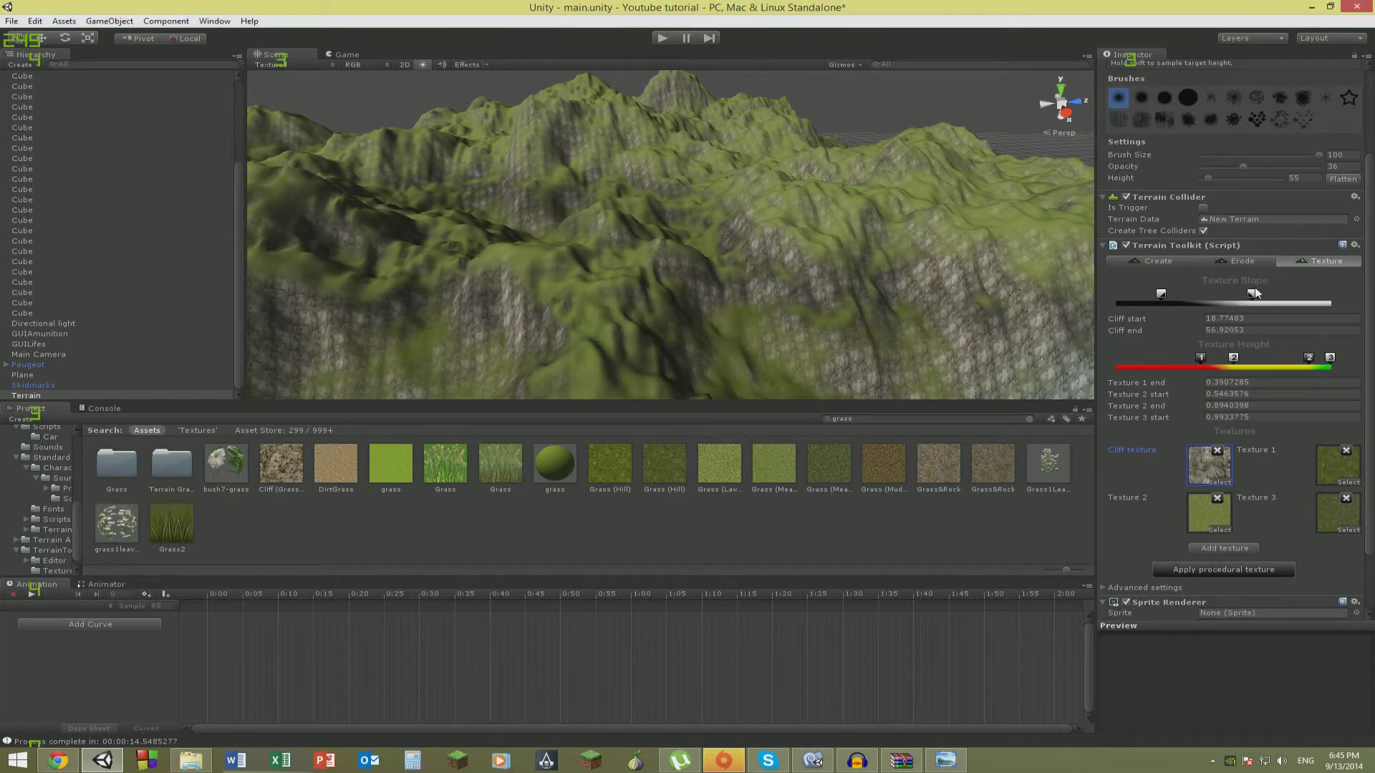
# Set the cliff end to about 62.9 and the cliff start to about 28.6, reapplying the procedural texture and checking the terrain.
pyautogui.moveTo(1255, 298); pyautogui.dragTo(1268, 299)
pyautogui.click(1204, 568)
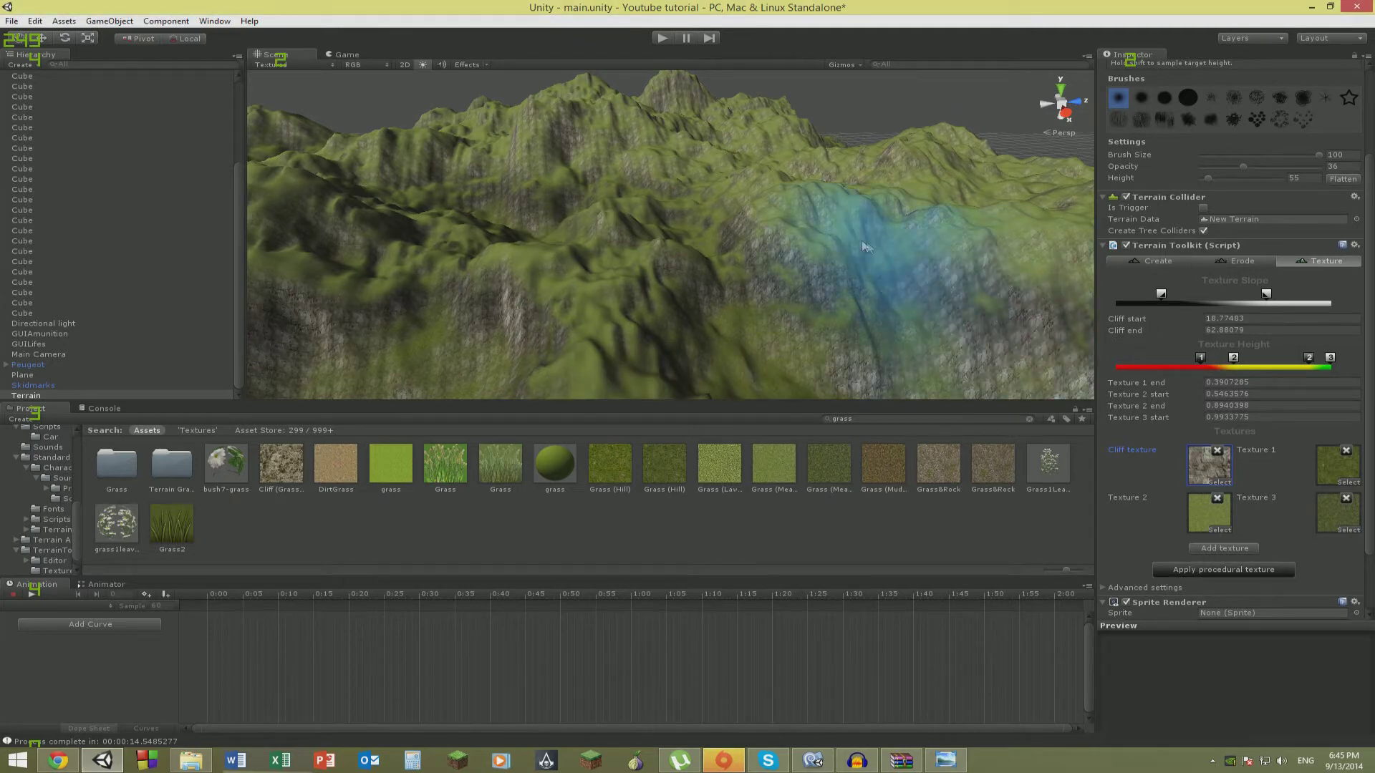
pyautogui.moveTo(885, 269)
pyautogui.mouseDown(button='right')
pyautogui.moveTo(1109, 329)
pyautogui.moveTo(1122, 276)
pyautogui.moveTo(1328, 360)
pyautogui.moveTo(1317, 333)
pyautogui.moveTo(1024, 207)
pyautogui.mouseUp(button='right')
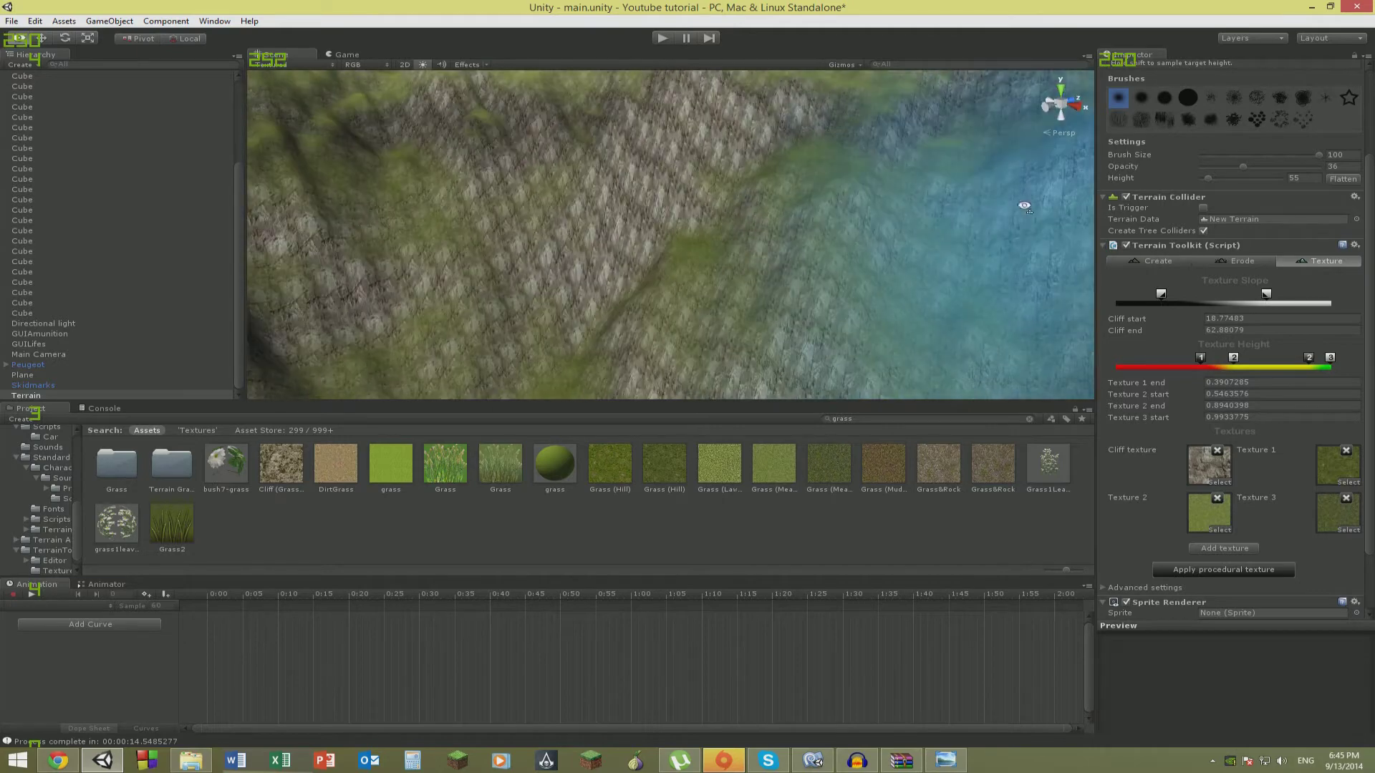
pyautogui.moveTo(1161, 295); pyautogui.dragTo(1184, 295)
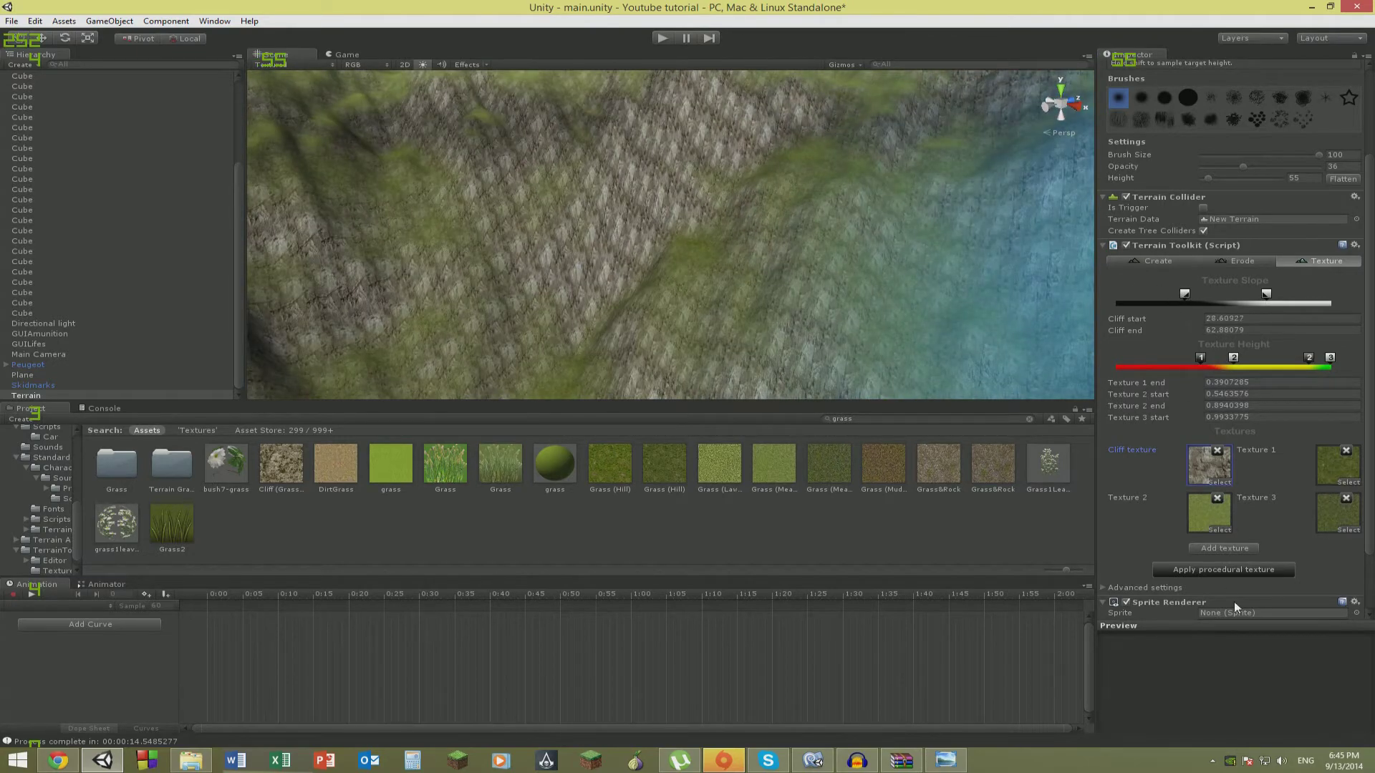
pyautogui.click(1227, 569)
pyautogui.moveTo(1002, 323); pyautogui.dragTo(122, 318, button='right')
# Select all scene objects from Arcade Lambo through Plane and move them together to a new spot over the terrain.
pyautogui.scroll(3, 64, 315)
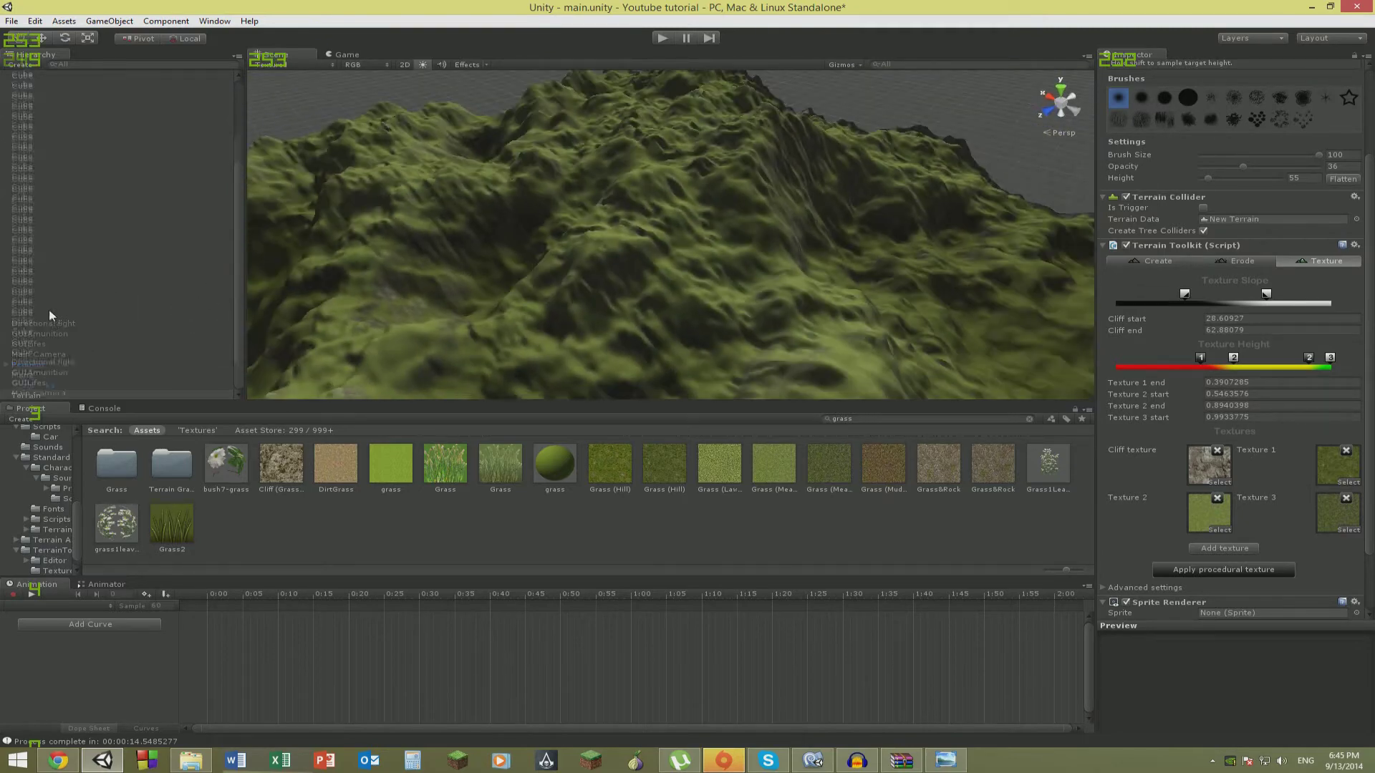
pyautogui.click(49, 77)
pyautogui.scroll(-3, 49, 184)
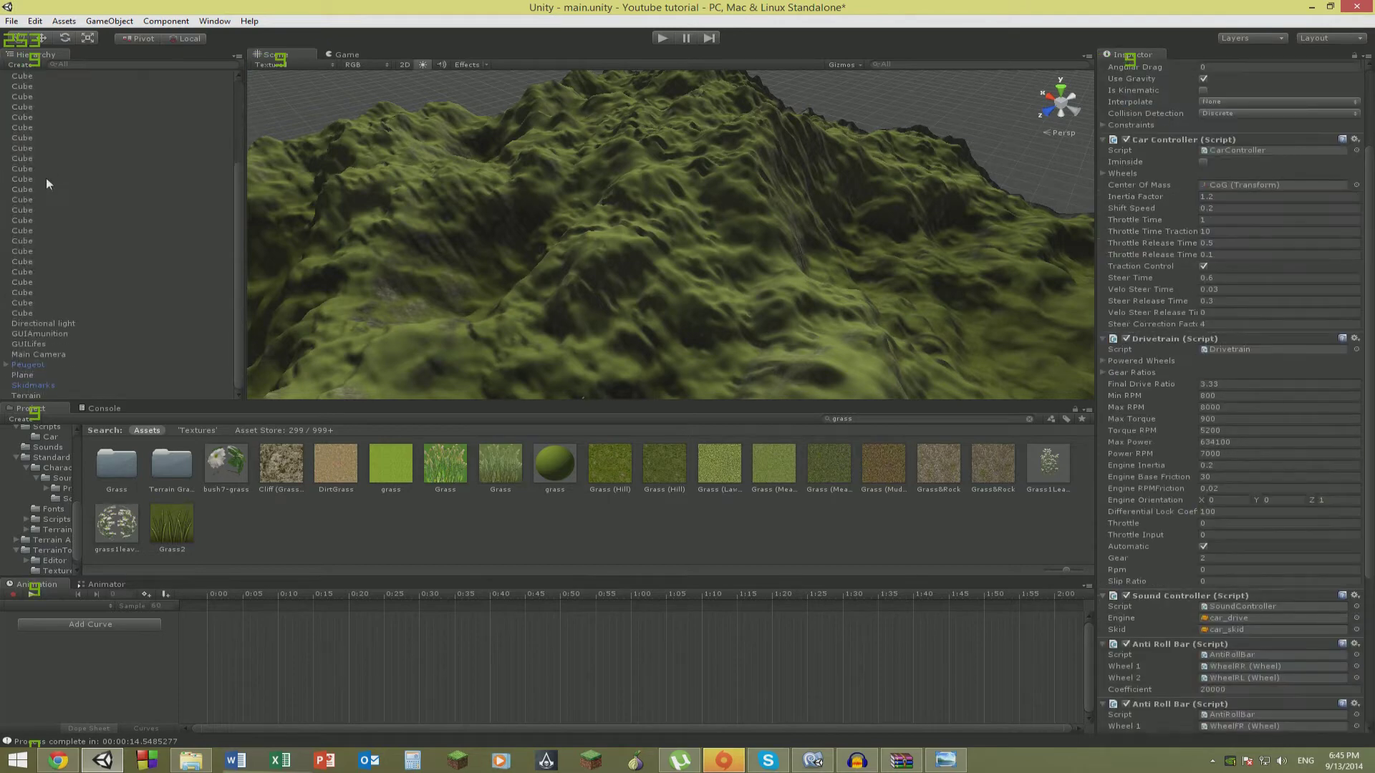
pyautogui.keyDown('shift'); pyautogui.click(28, 377); pyautogui.keyUp('shift')
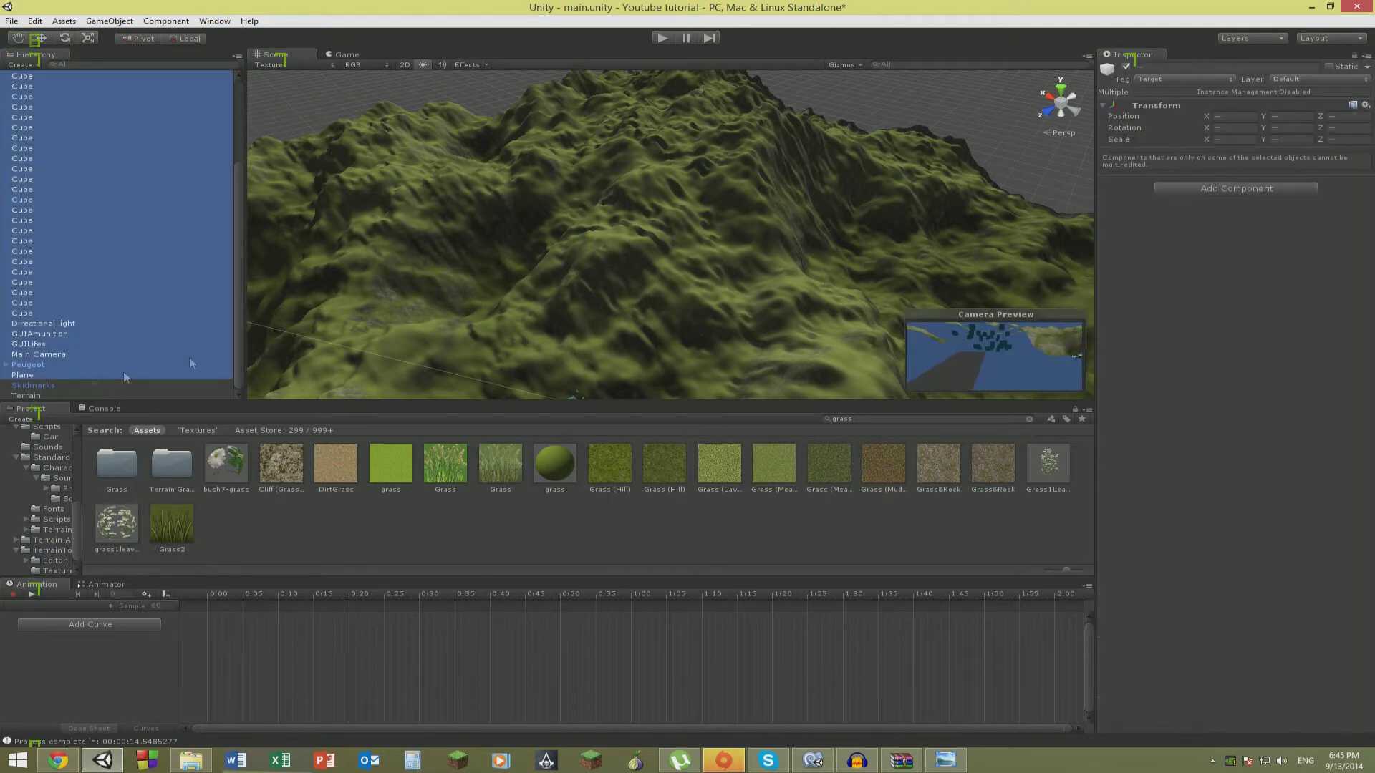
pyautogui.moveTo(673, 299); pyautogui.dragTo(556, 267, button='right')
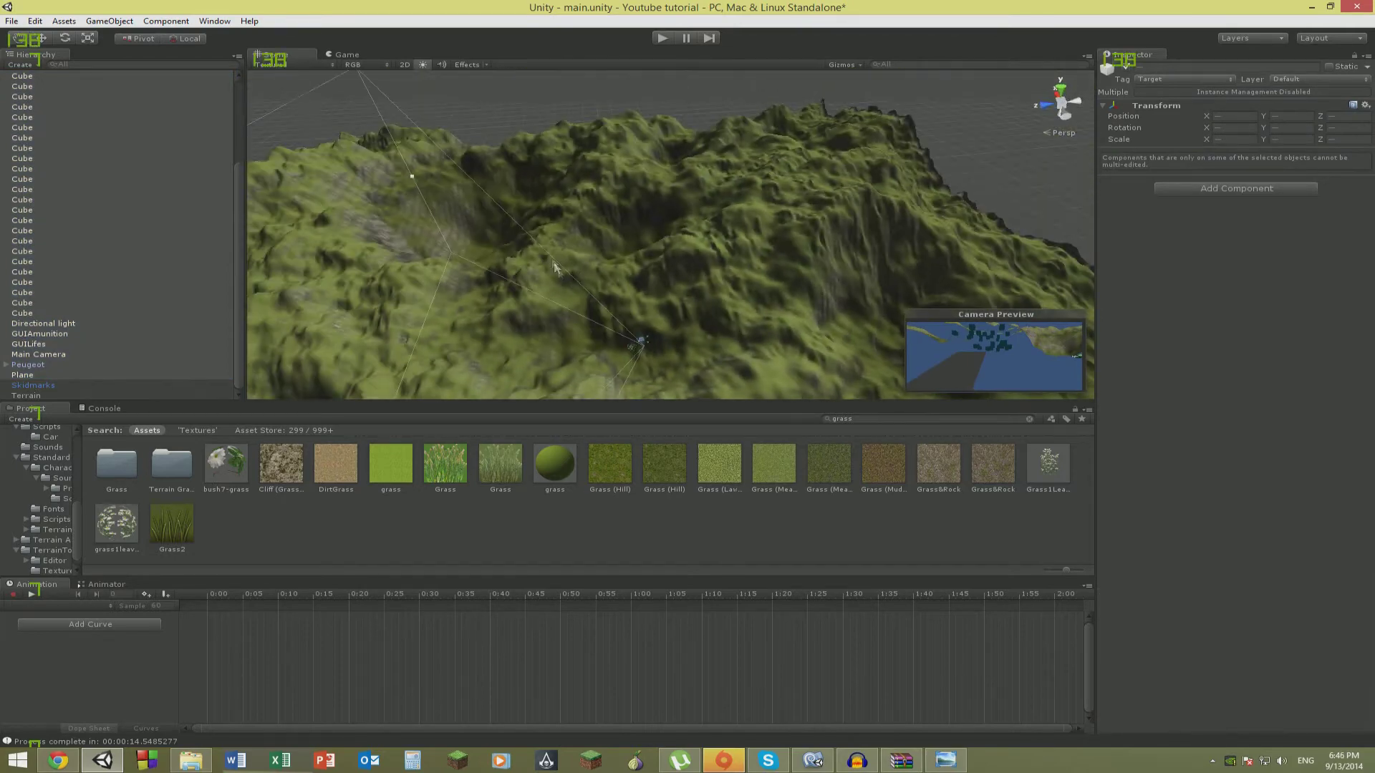
pyautogui.click(39, 39)
pyautogui.moveTo(644, 313); pyautogui.dragTo(1068, 353)
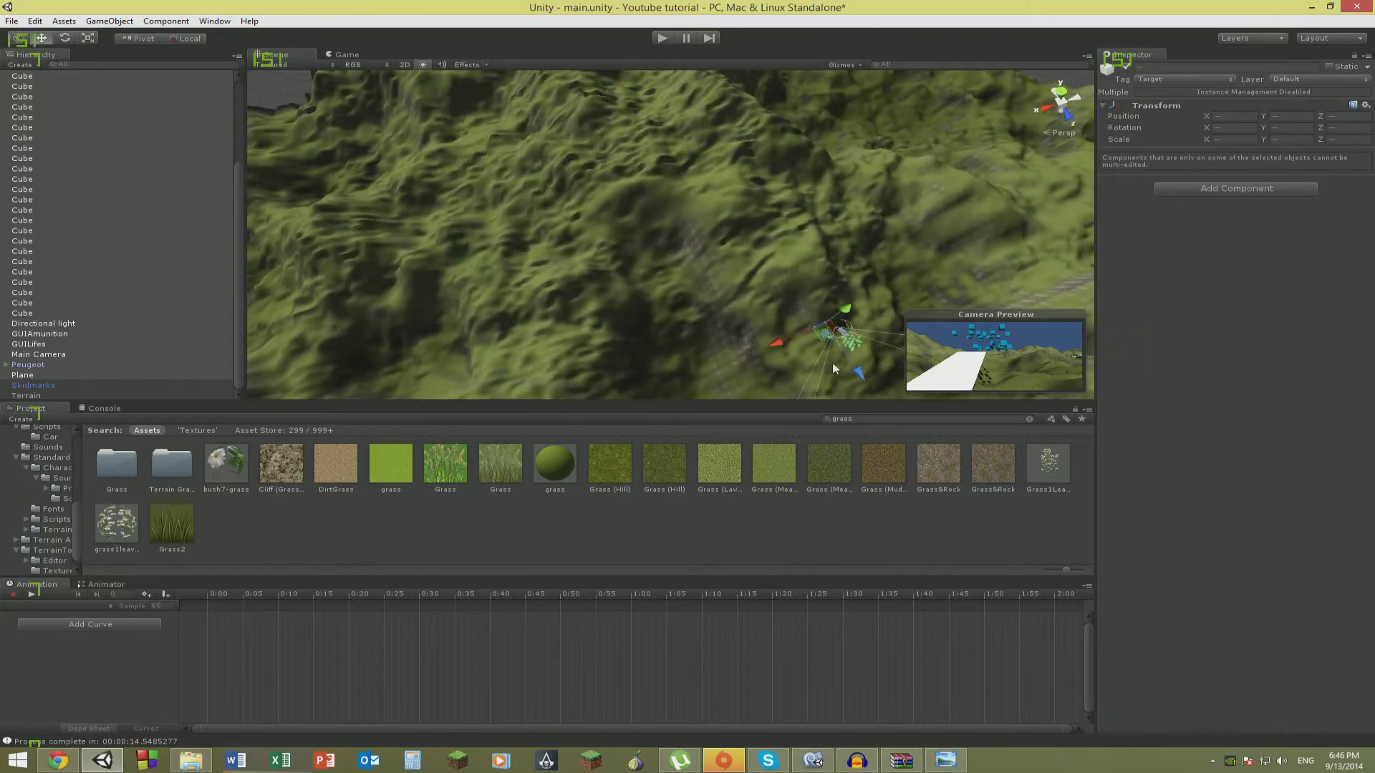
pyautogui.moveTo(823, 338); pyautogui.dragTo(431, 162)
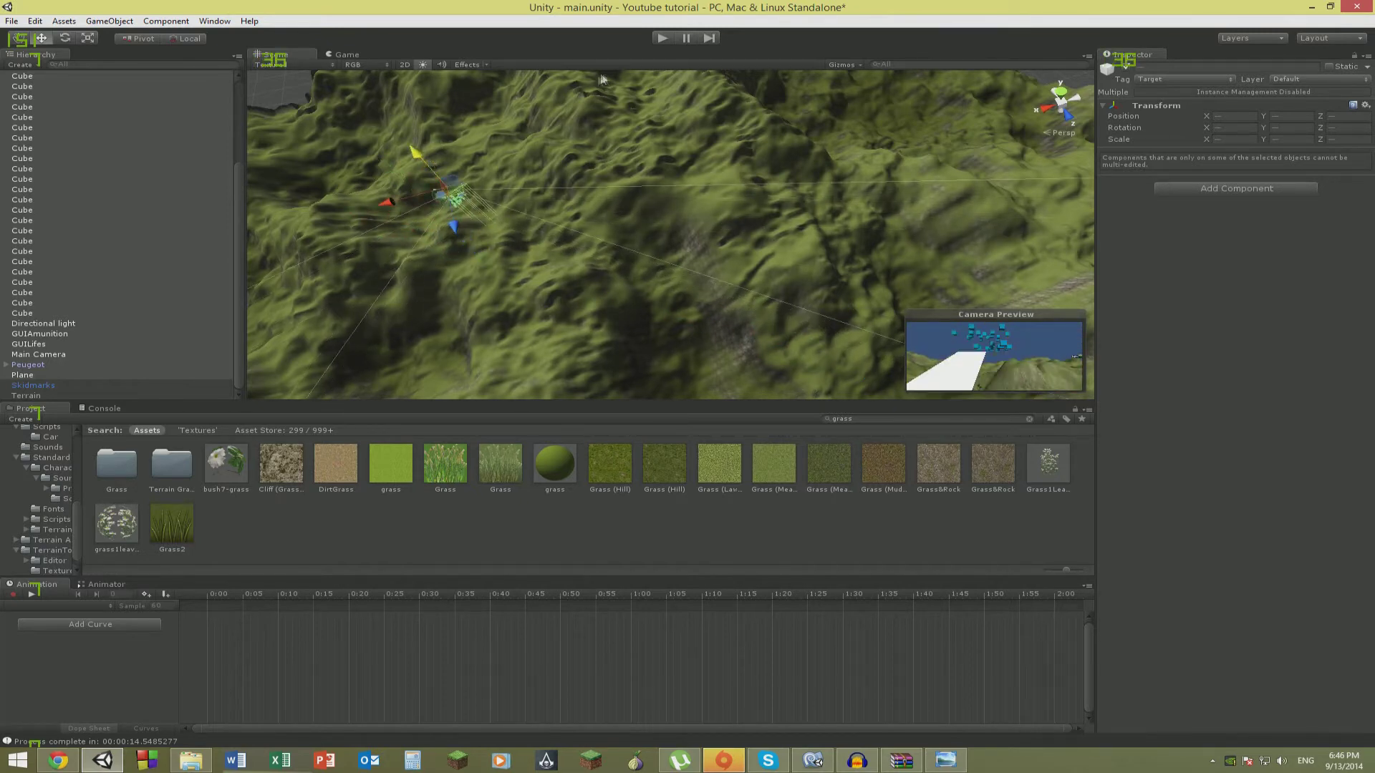
# Save the scene and run the game, starting a session named Game1.
pyautogui.hotkey('ctrl', 's')
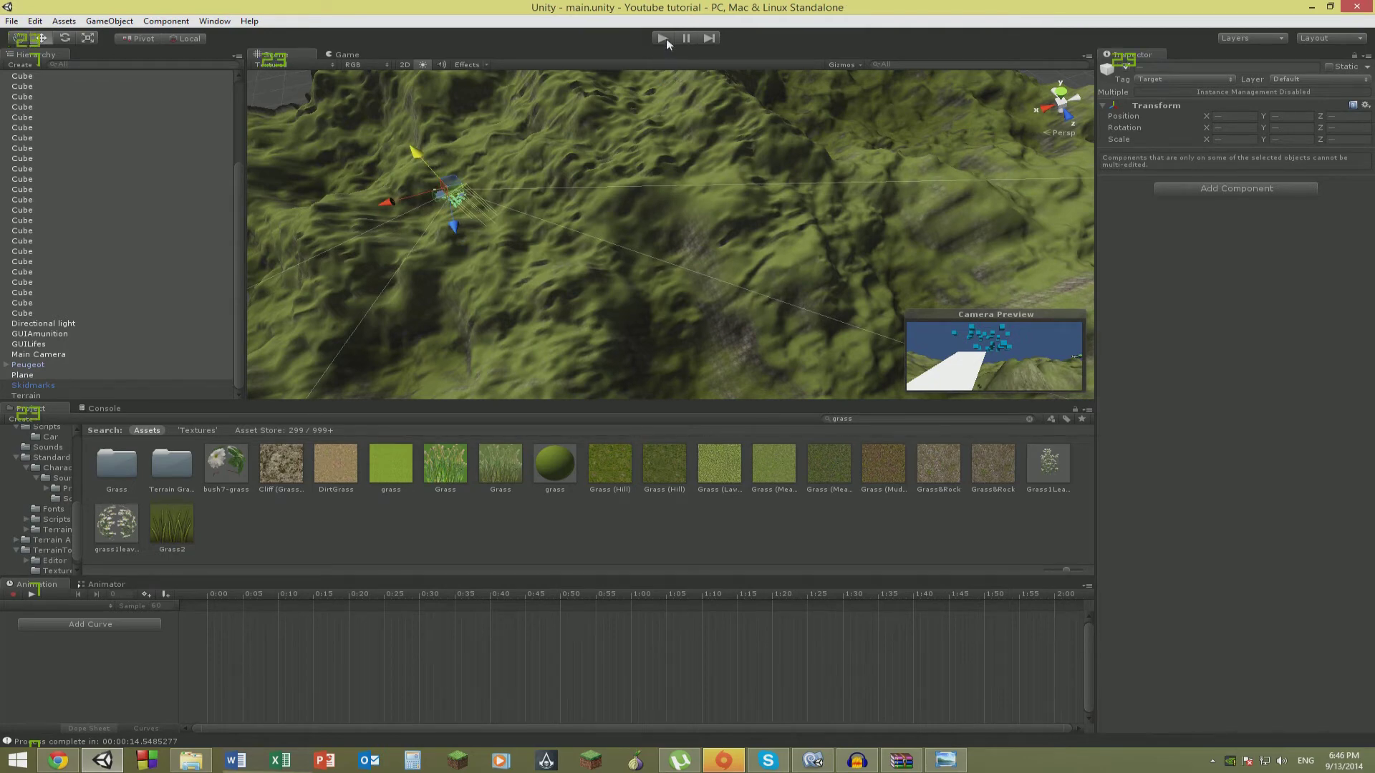
pyautogui.click(664, 38)
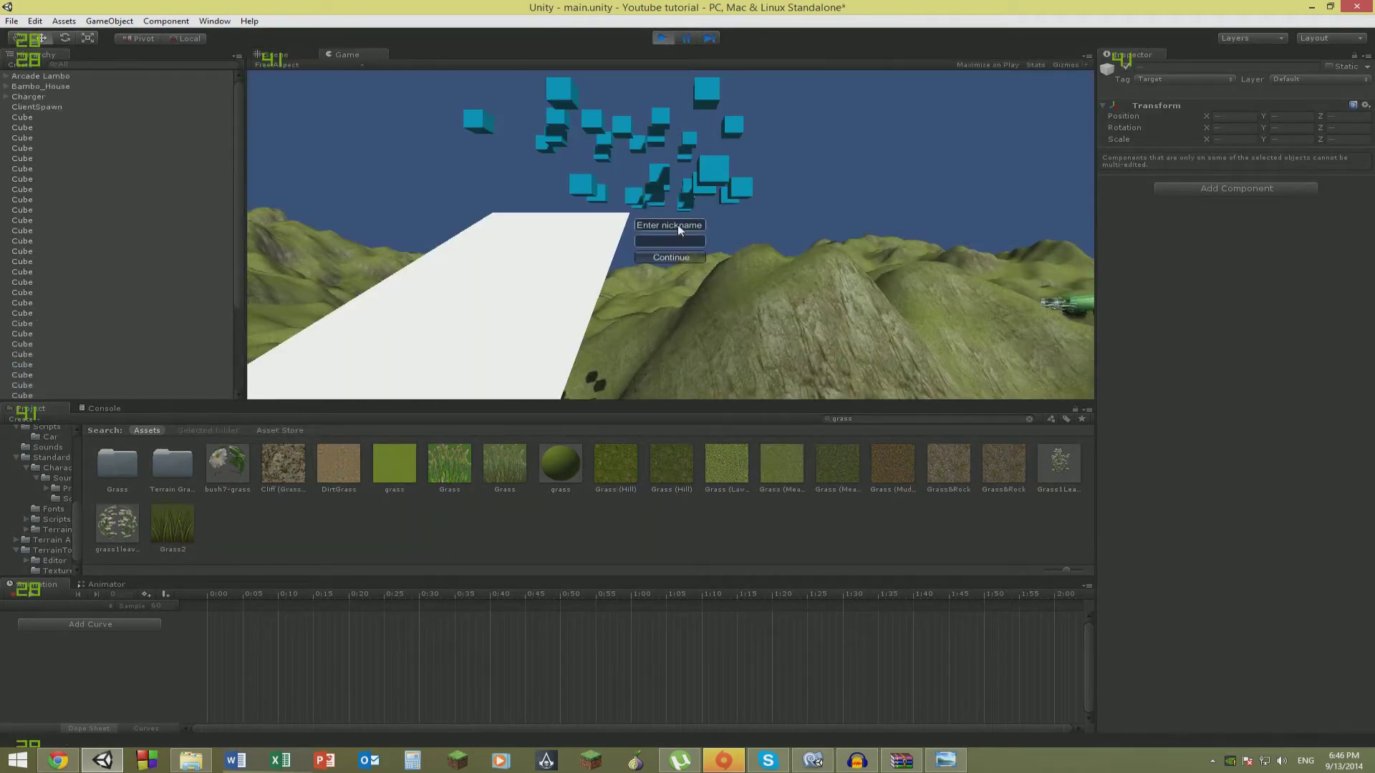
pyautogui.click(670, 257)
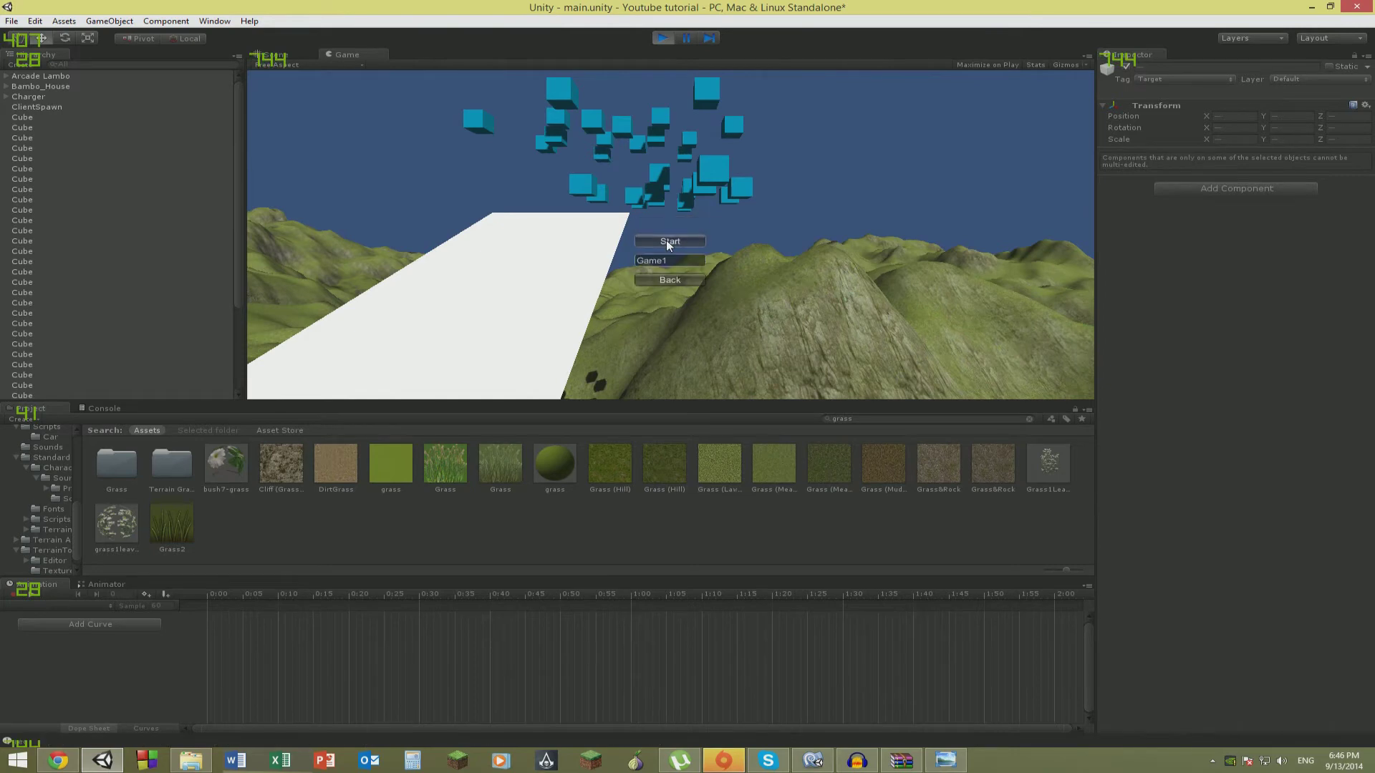
pyautogui.click(667, 242)
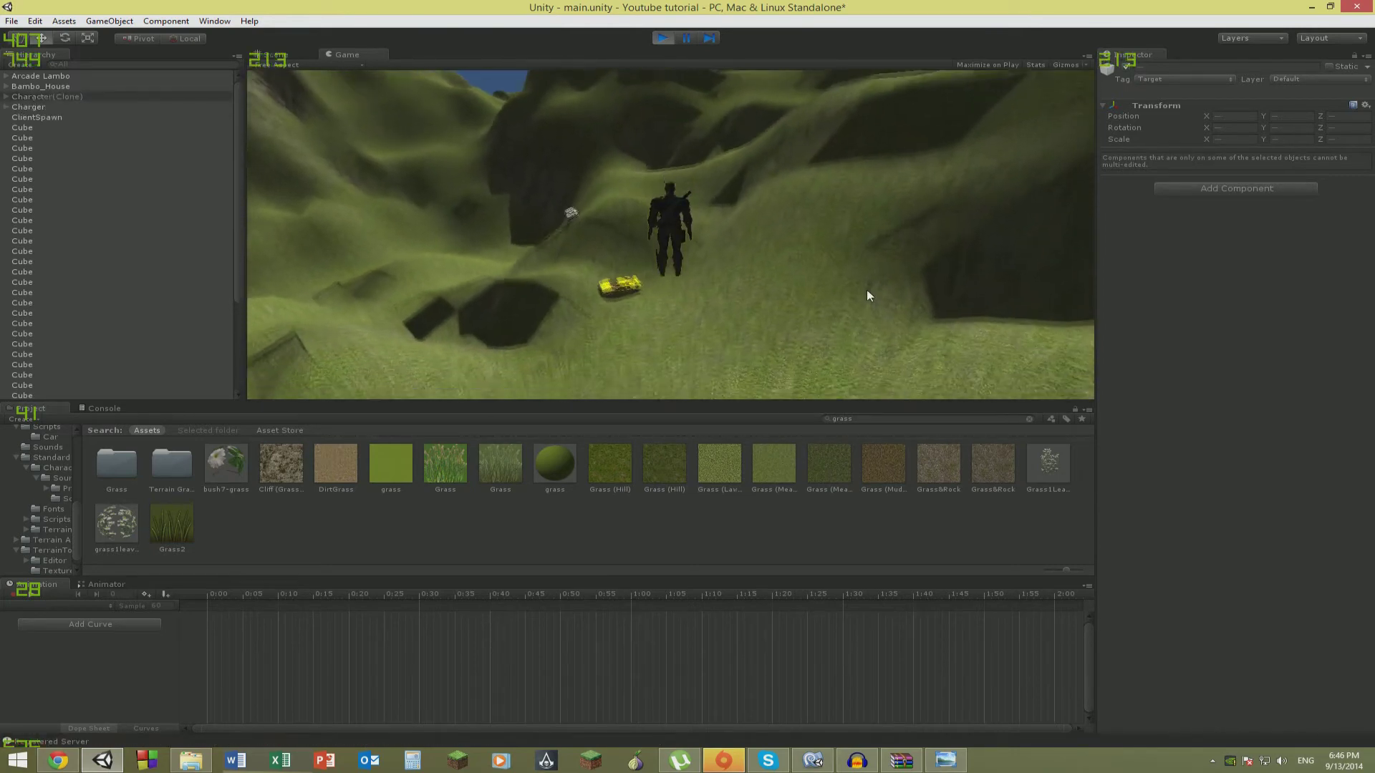
# Walk the character across the textured terrain to the yellow car, get in and start driving.
pyautogui.press('w')
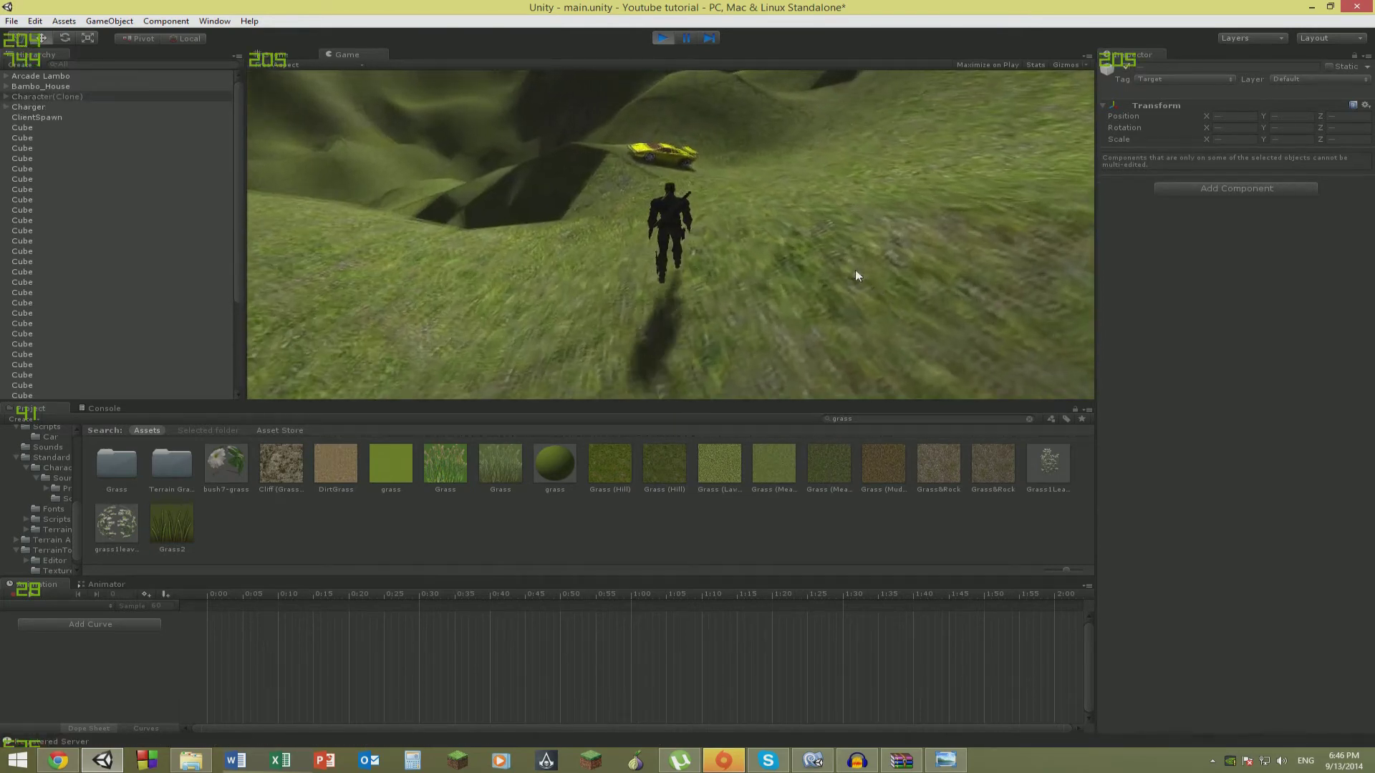
pyautogui.press('w')
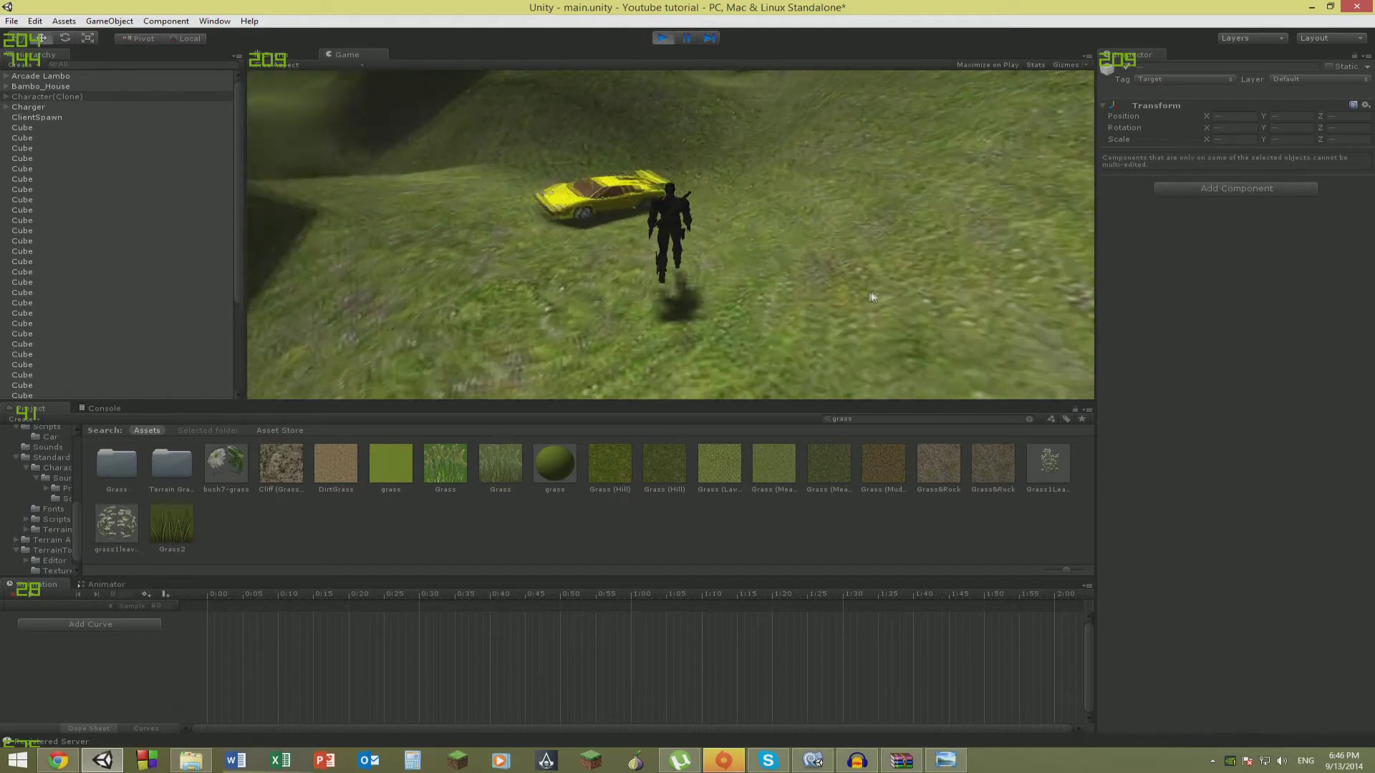
pyautogui.press('w')
pyautogui.press('e')
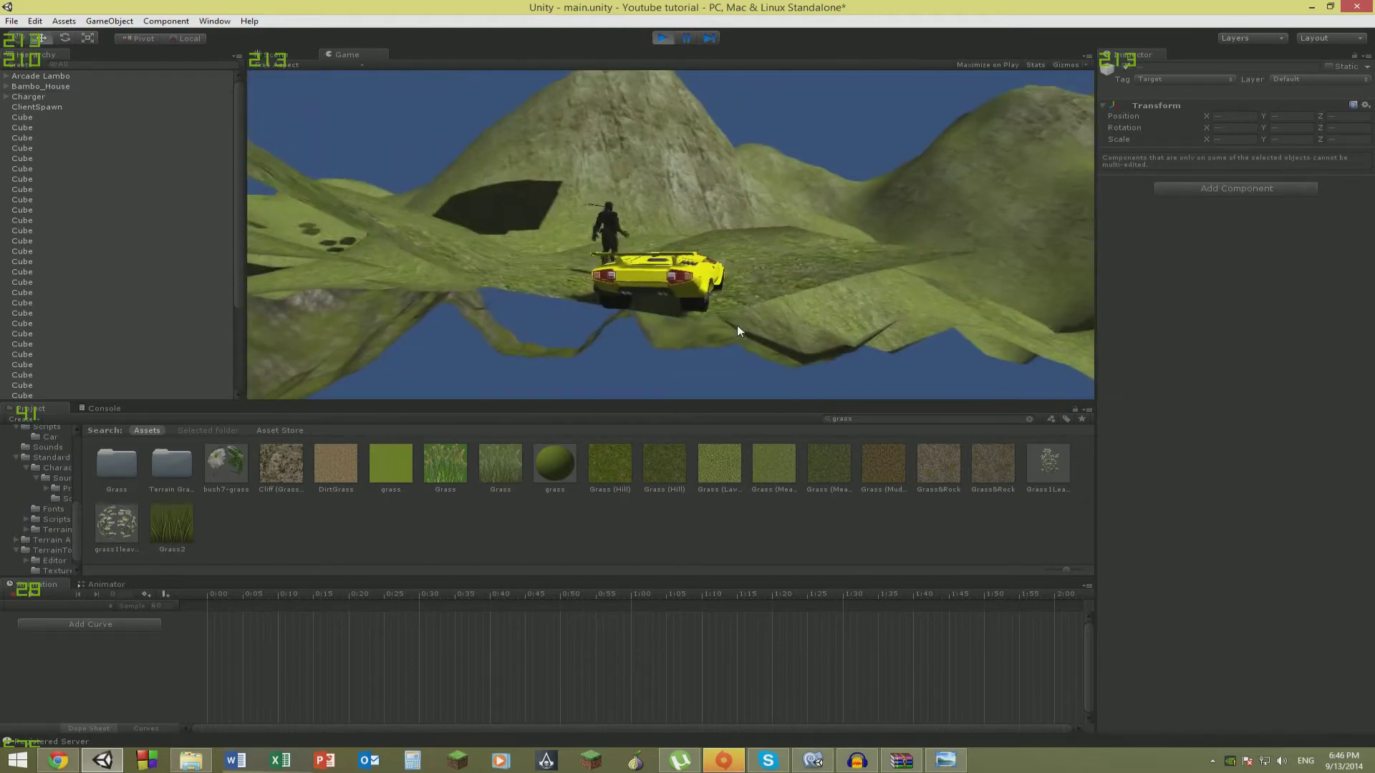
pyautogui.press('w')
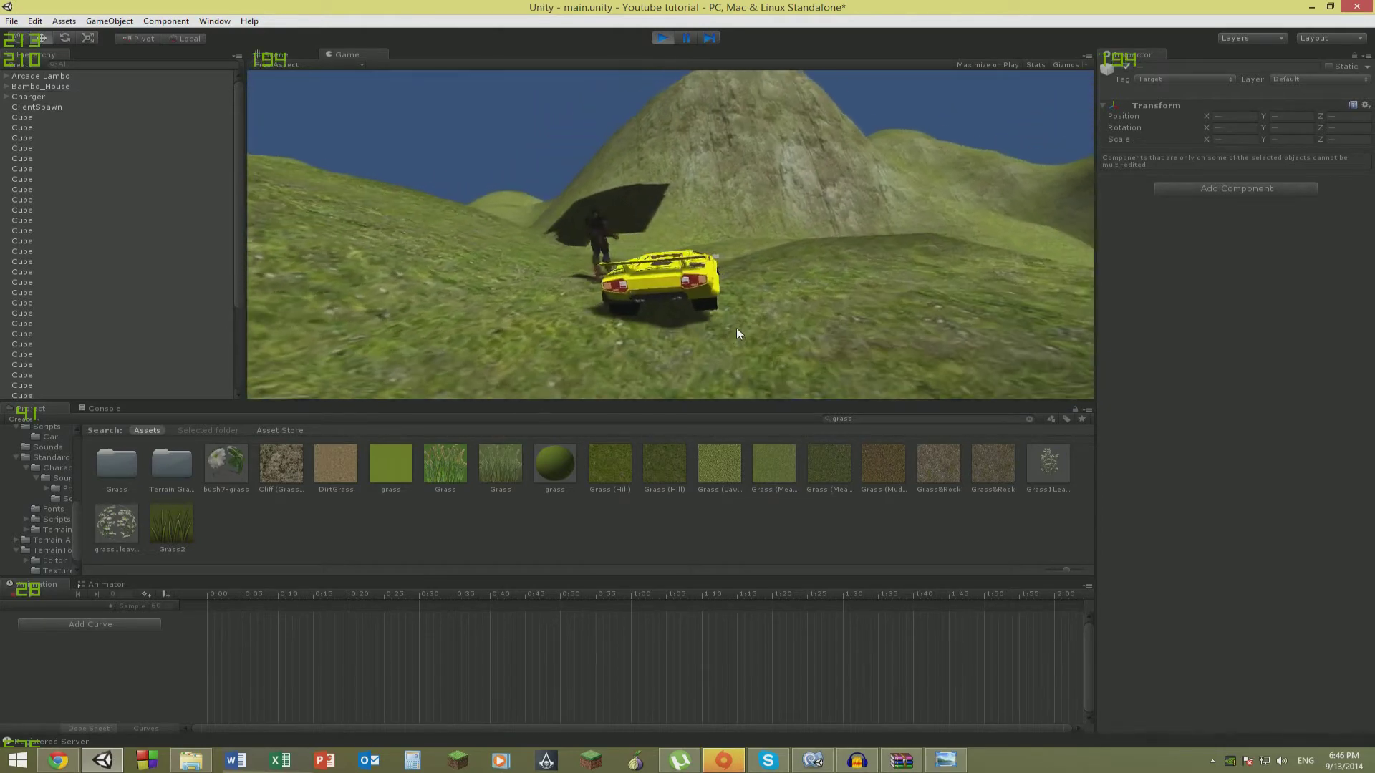
# Drive the yellow car over the grassy hills of the textured terrain and stop the playtest.
pyautogui.press('w')
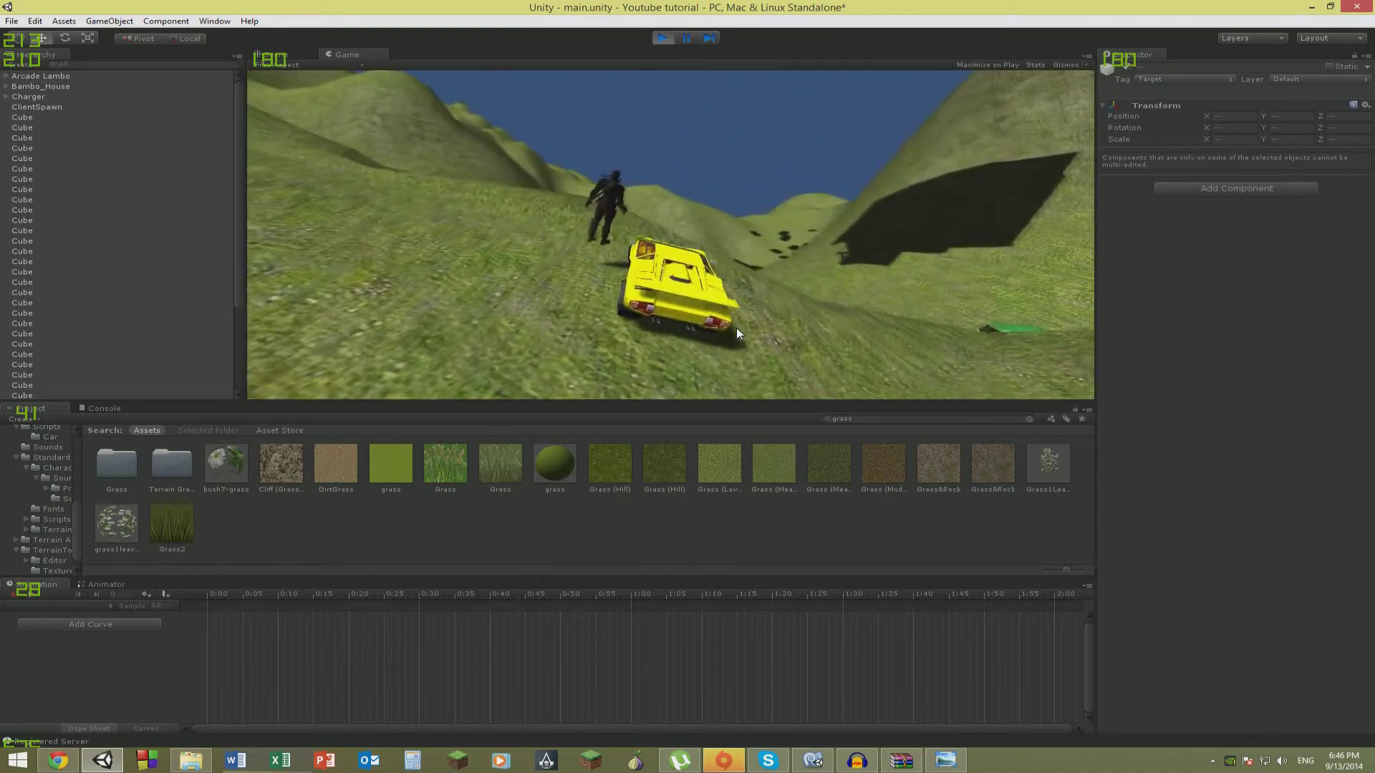
pyautogui.press('w')
pyautogui.press('a')
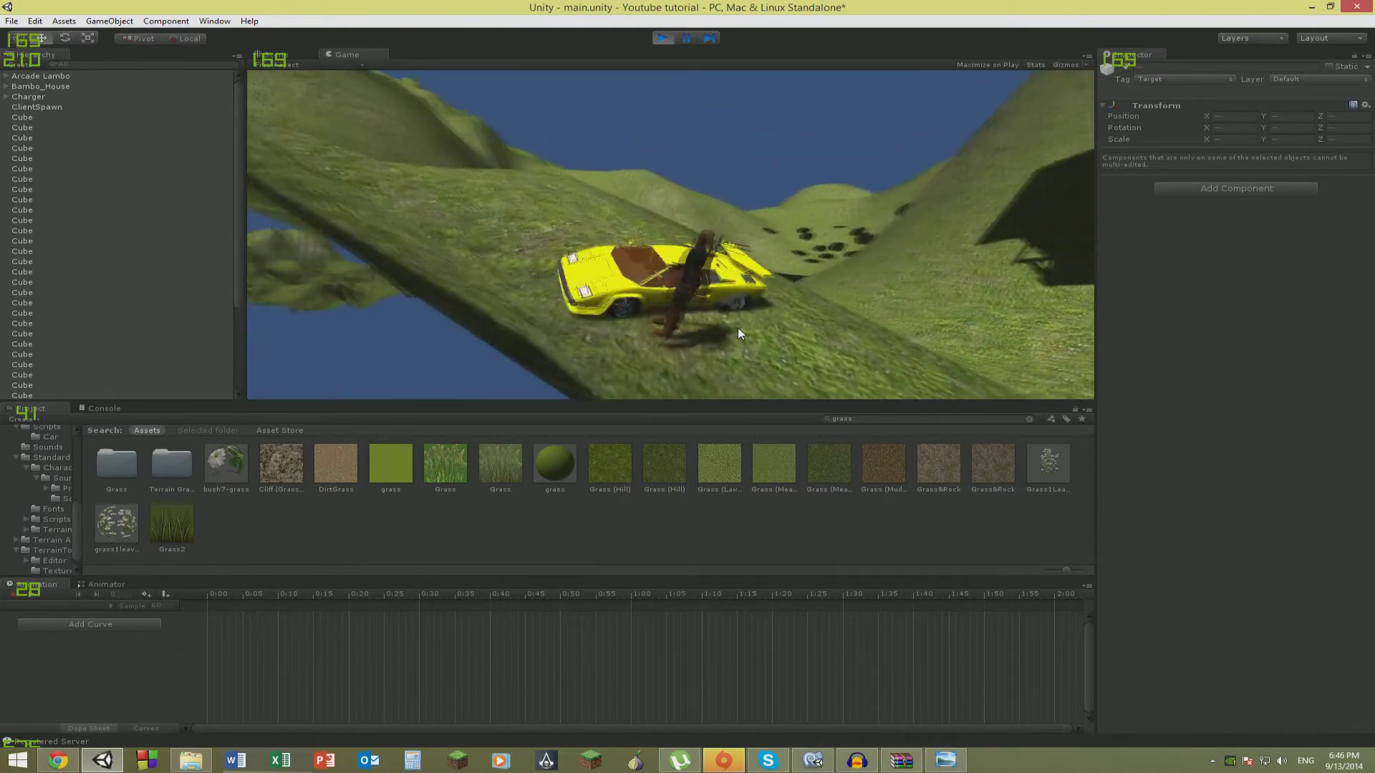
pyautogui.press('w')
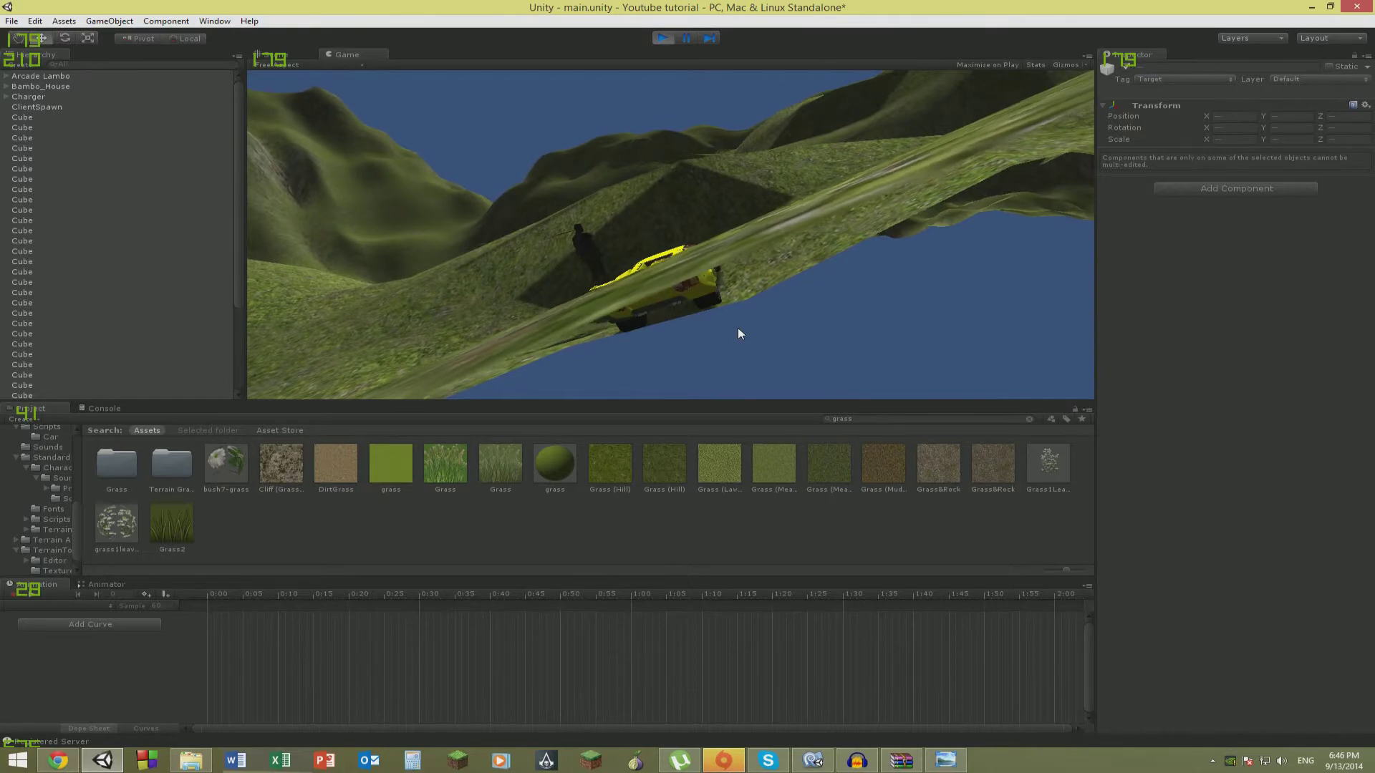
pyautogui.press('w')
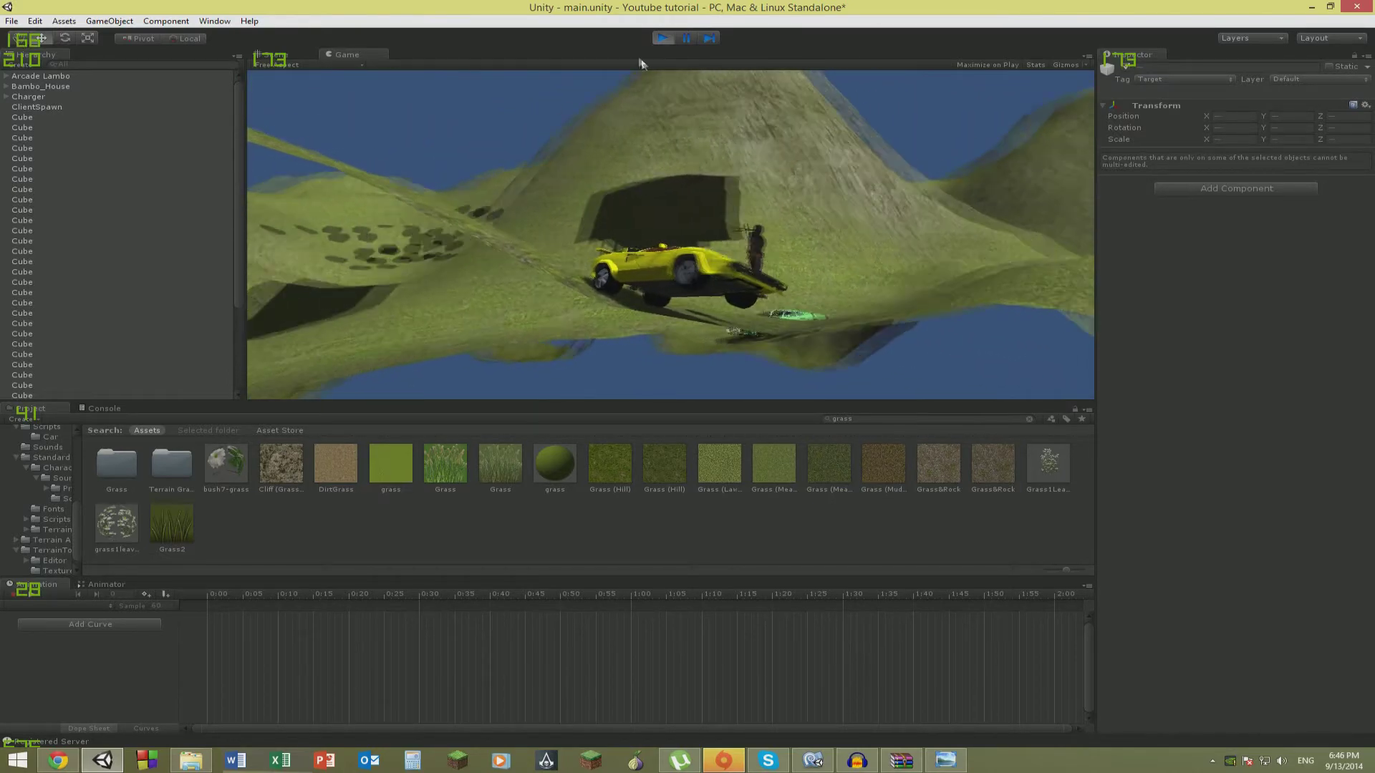
pyautogui.click(662, 37)
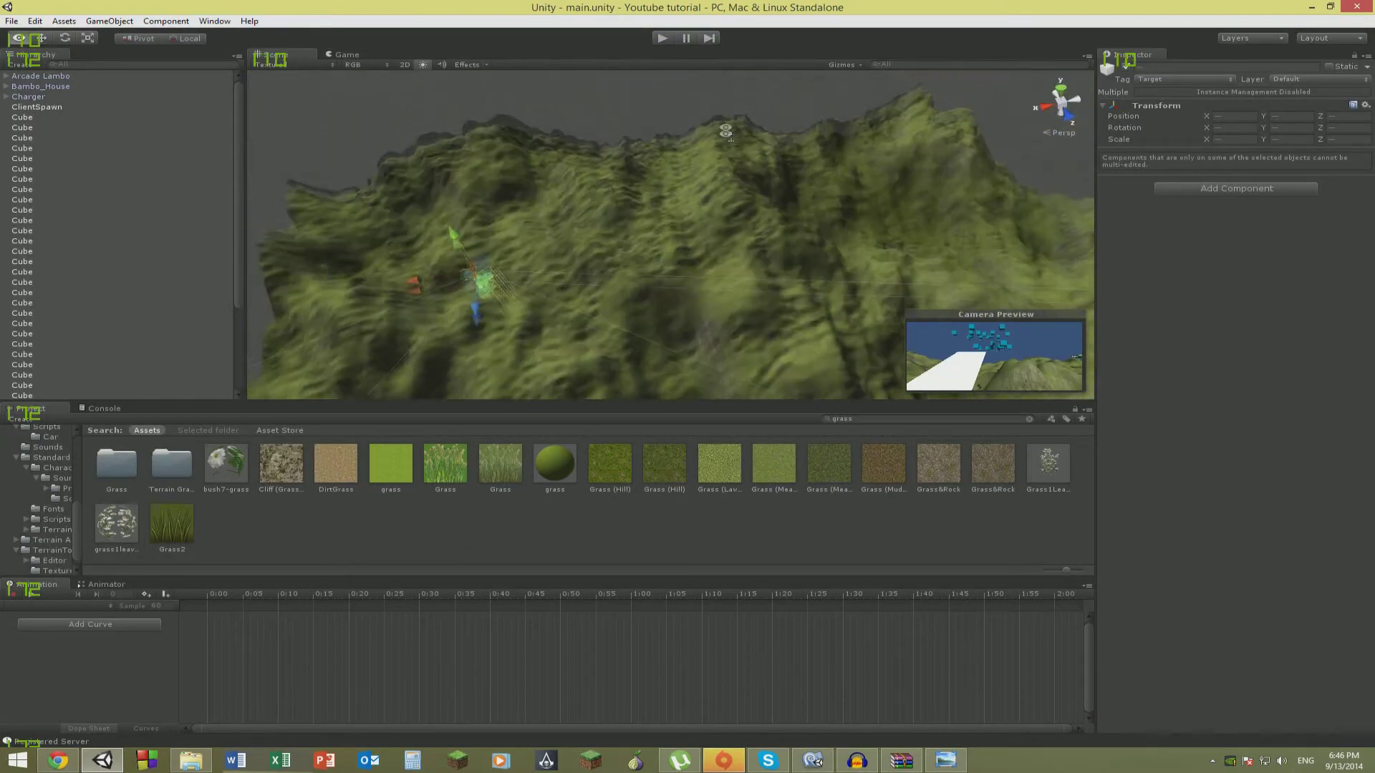
# Select the terrain and add the Alder model as a tree type for placing trees.
pyautogui.moveTo(725, 131); pyautogui.dragTo(496, 212, button='right')
pyautogui.click(495, 212)
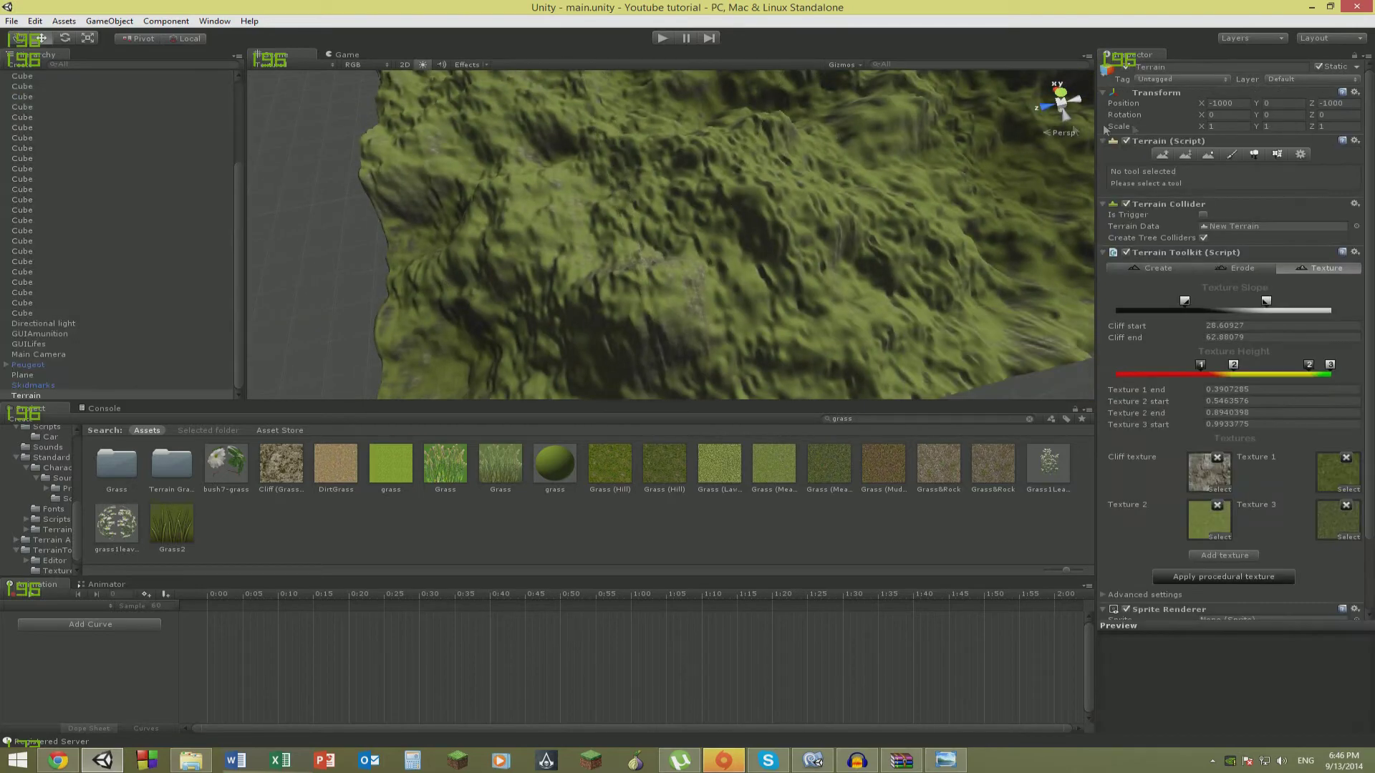
pyautogui.click(1261, 154)
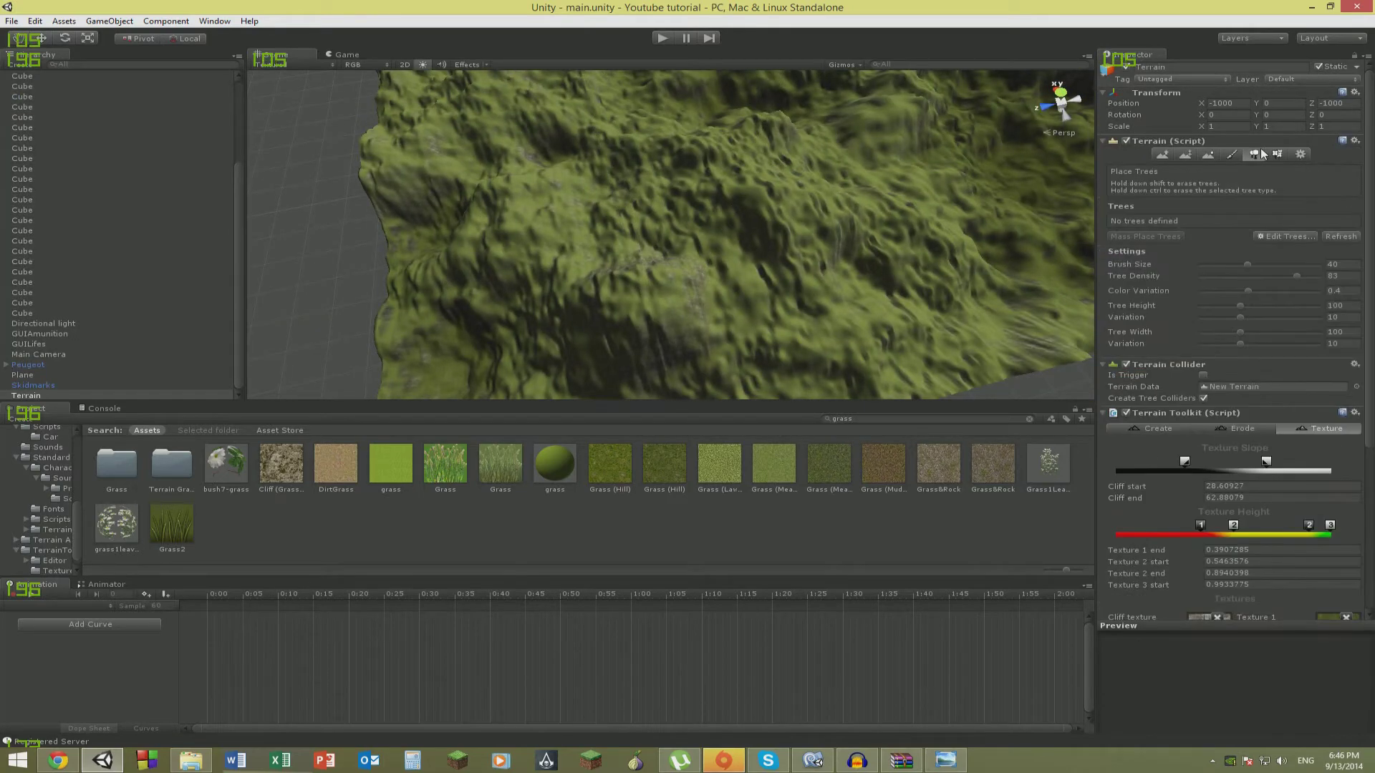
pyautogui.click(1274, 235)
pyautogui.click(1275, 245)
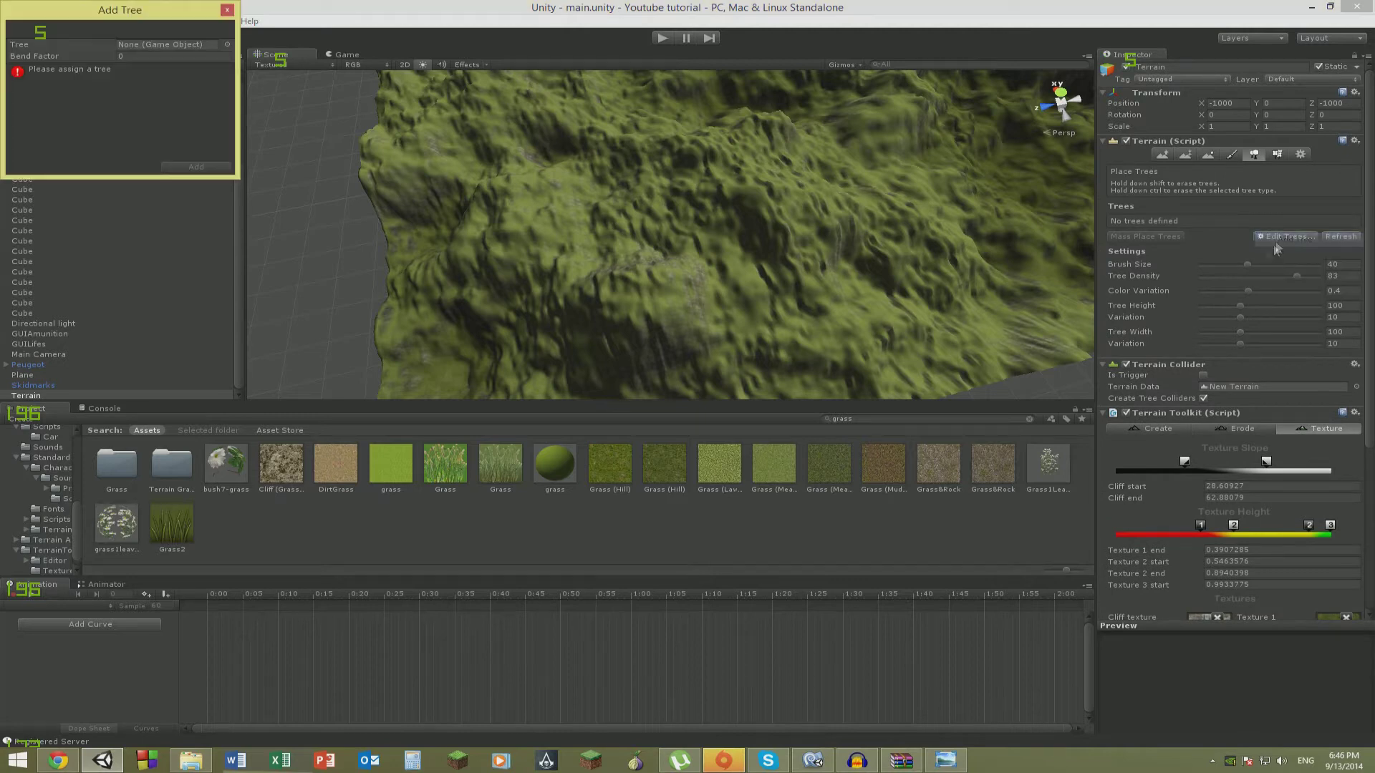
pyautogui.click(228, 45)
pyautogui.doubleClick(766, 392)
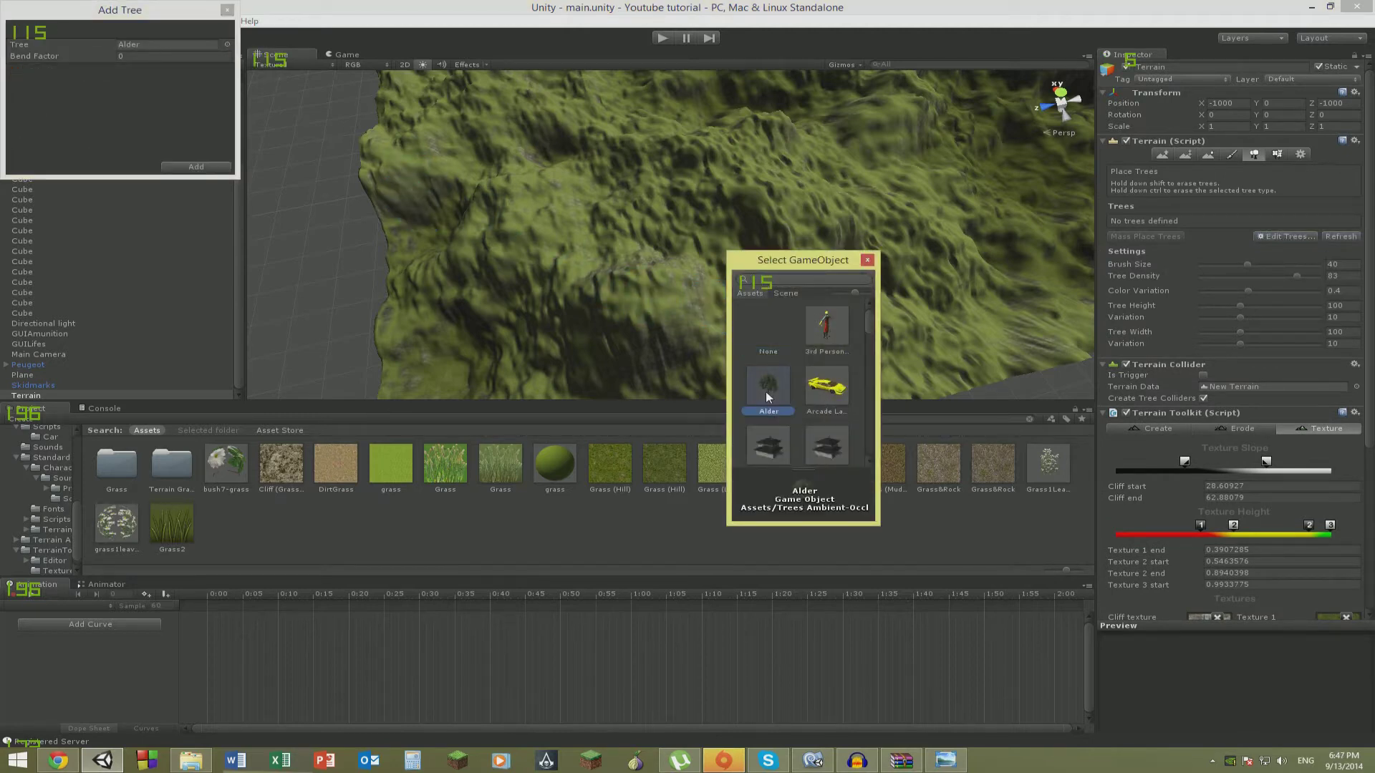
pyautogui.click(212, 169)
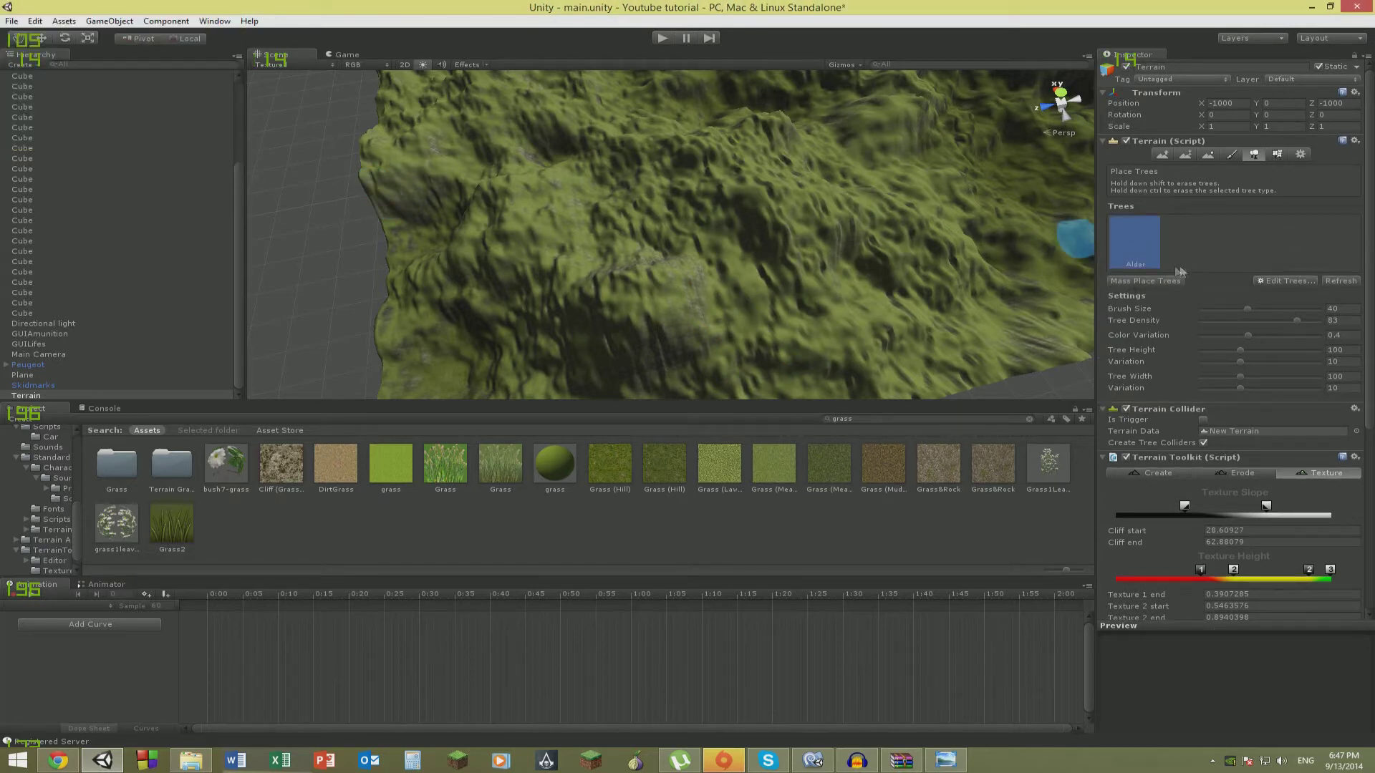
# Mass-place 1000 Alder trees over the terrain and inspect their distribution up close.
pyautogui.click(1150, 280)
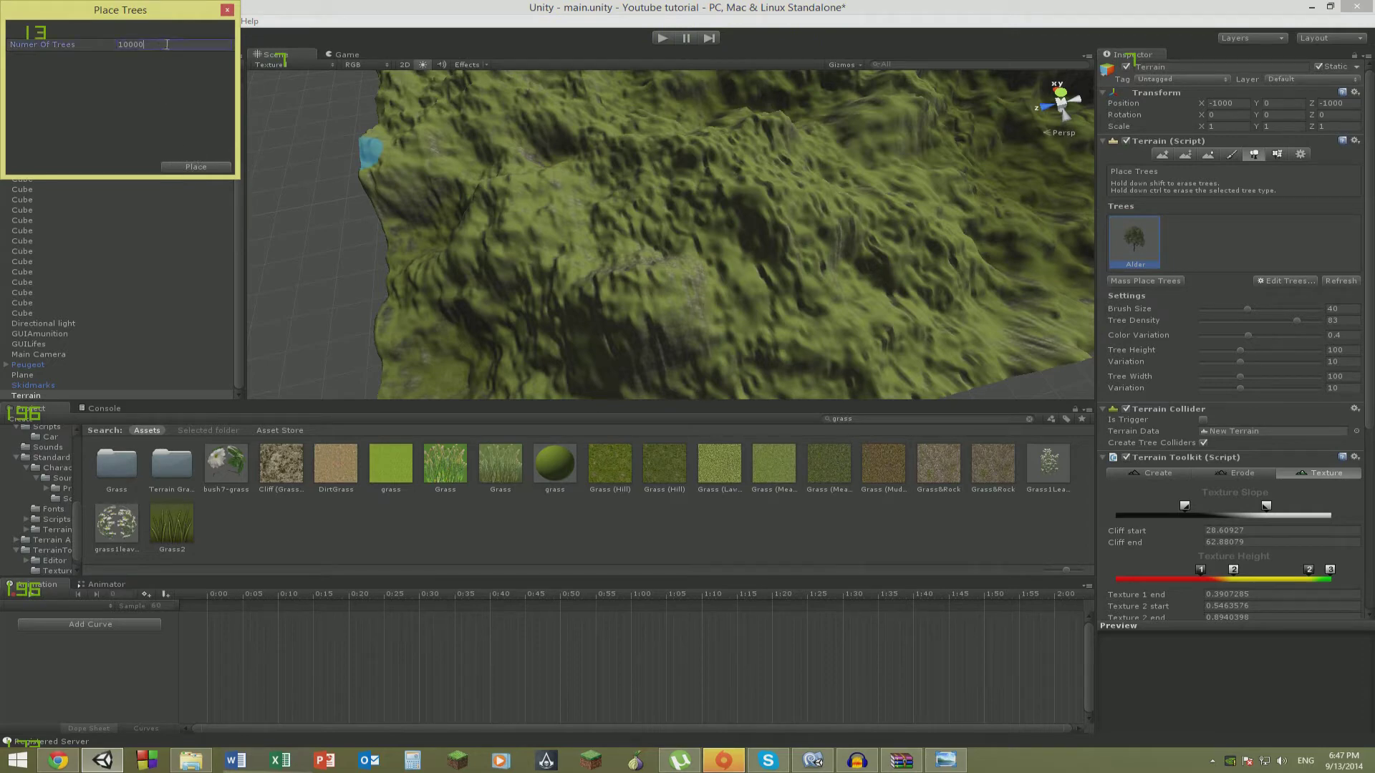
pyautogui.press('BackSpace')
pyautogui.click(185, 168)
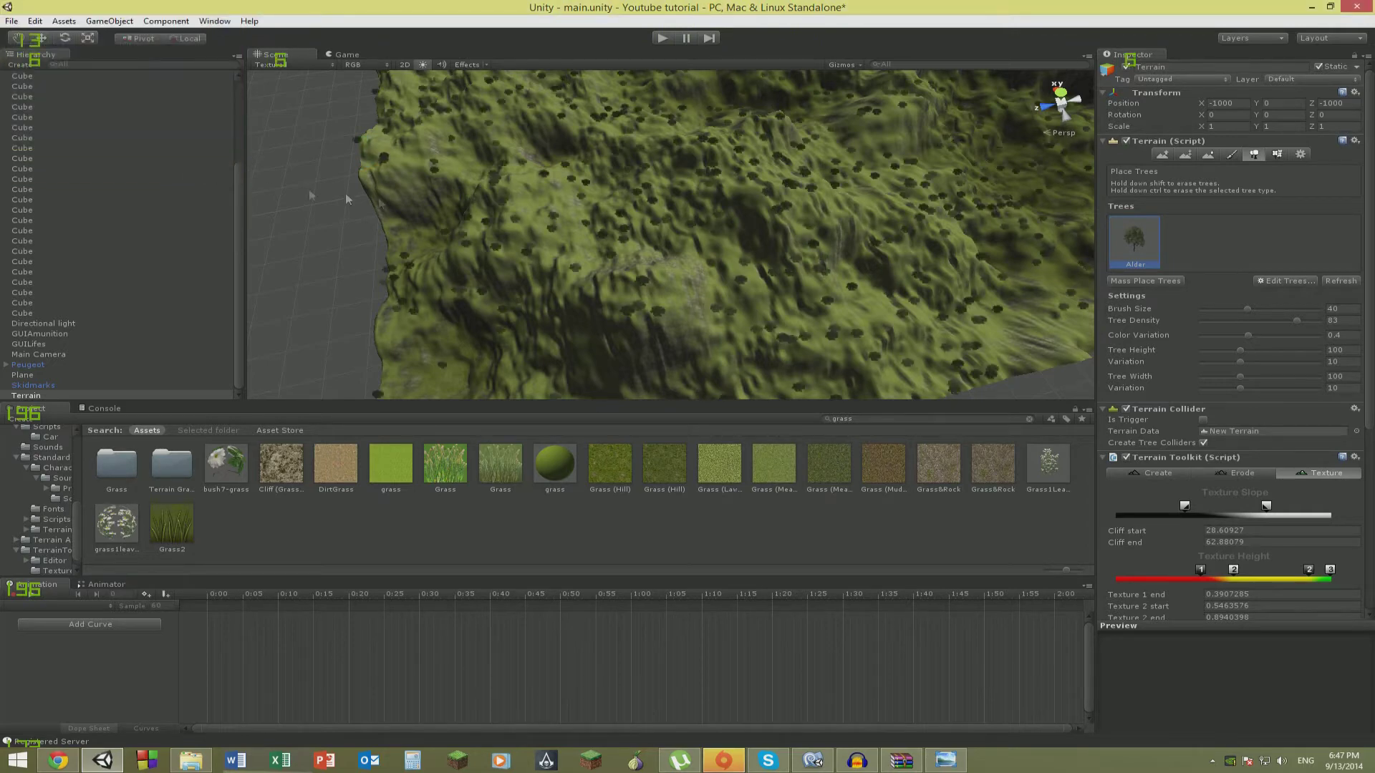
pyautogui.keyDown('alt'); pyautogui.moveTo(780, 243); pyautogui.dragTo(1040, 67); pyautogui.keyUp('alt')
pyautogui.moveTo(1037, 74); pyautogui.dragTo(1029, 155, button='right')
# Add the plain Sycamore model without a collider as a second tree type on the terrain.
pyautogui.click(1259, 280)
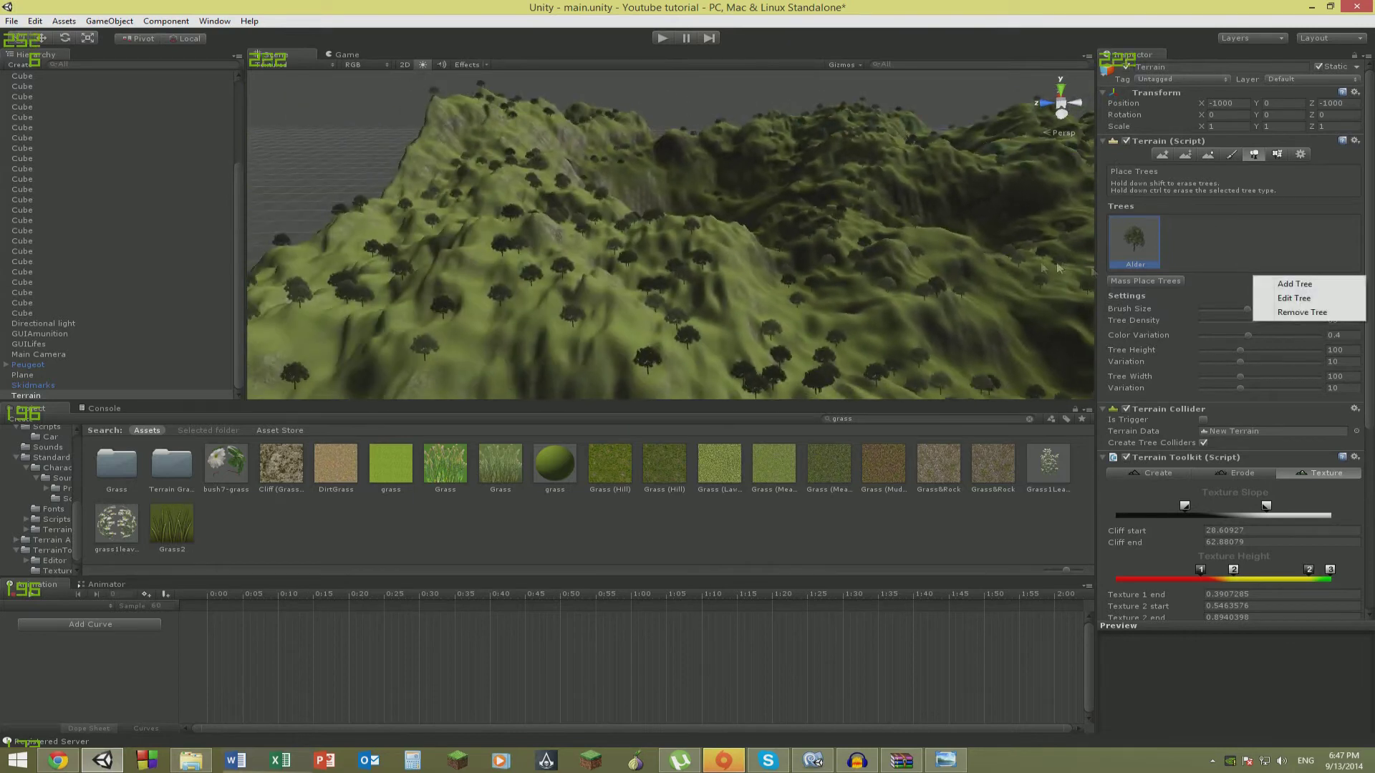
pyautogui.click(1320, 286)
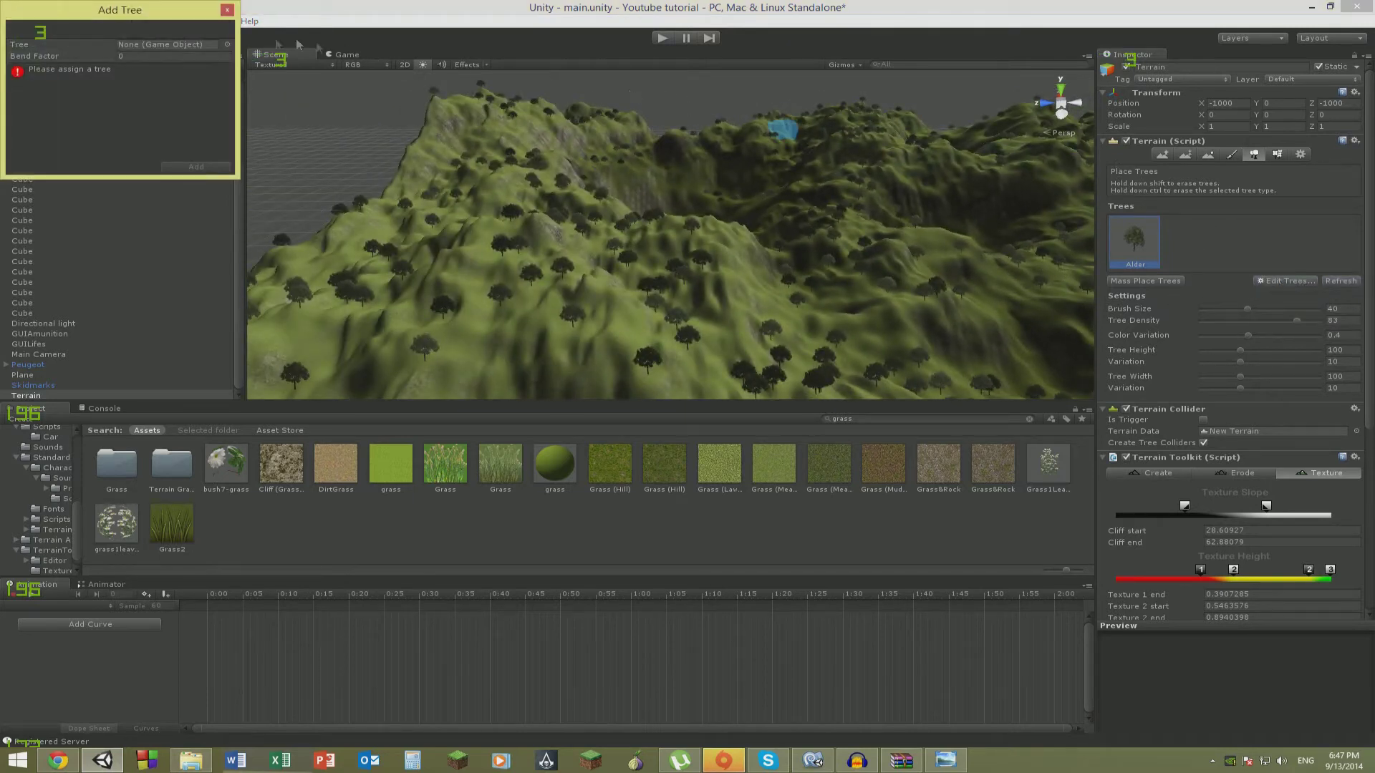
pyautogui.click(227, 44)
pyautogui.scroll(-1, 773, 361)
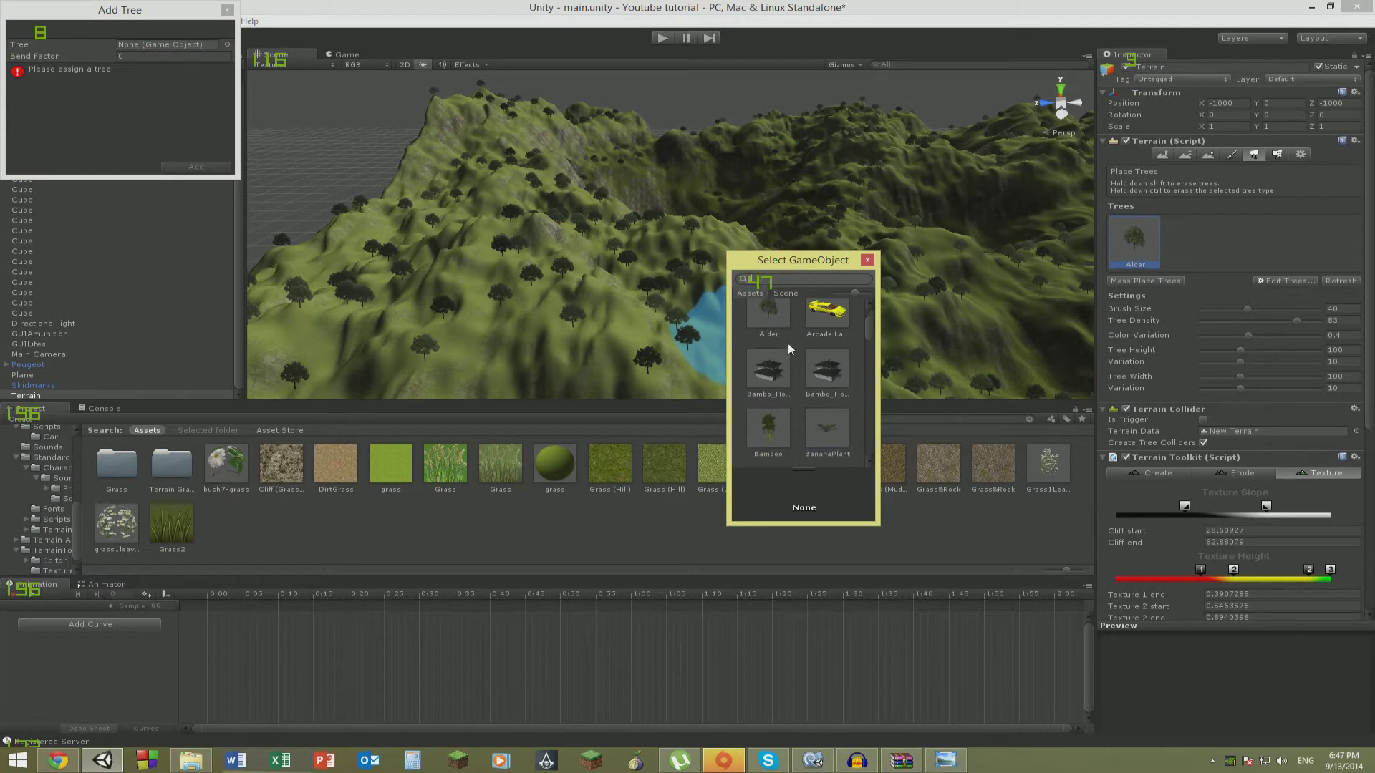
pyautogui.scroll(-2, 827, 371)
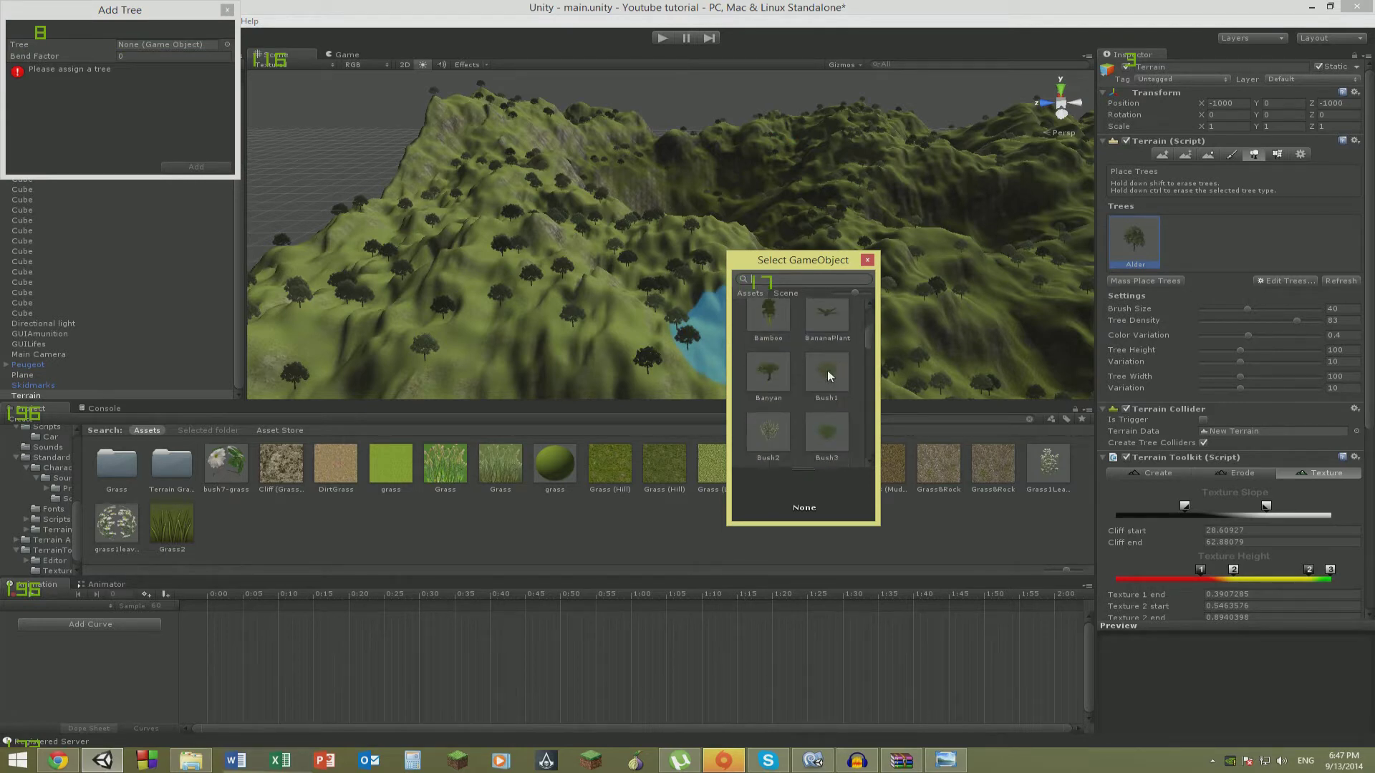
pyautogui.scroll(-1, 831, 362)
pyautogui.scroll(-5, 845, 324)
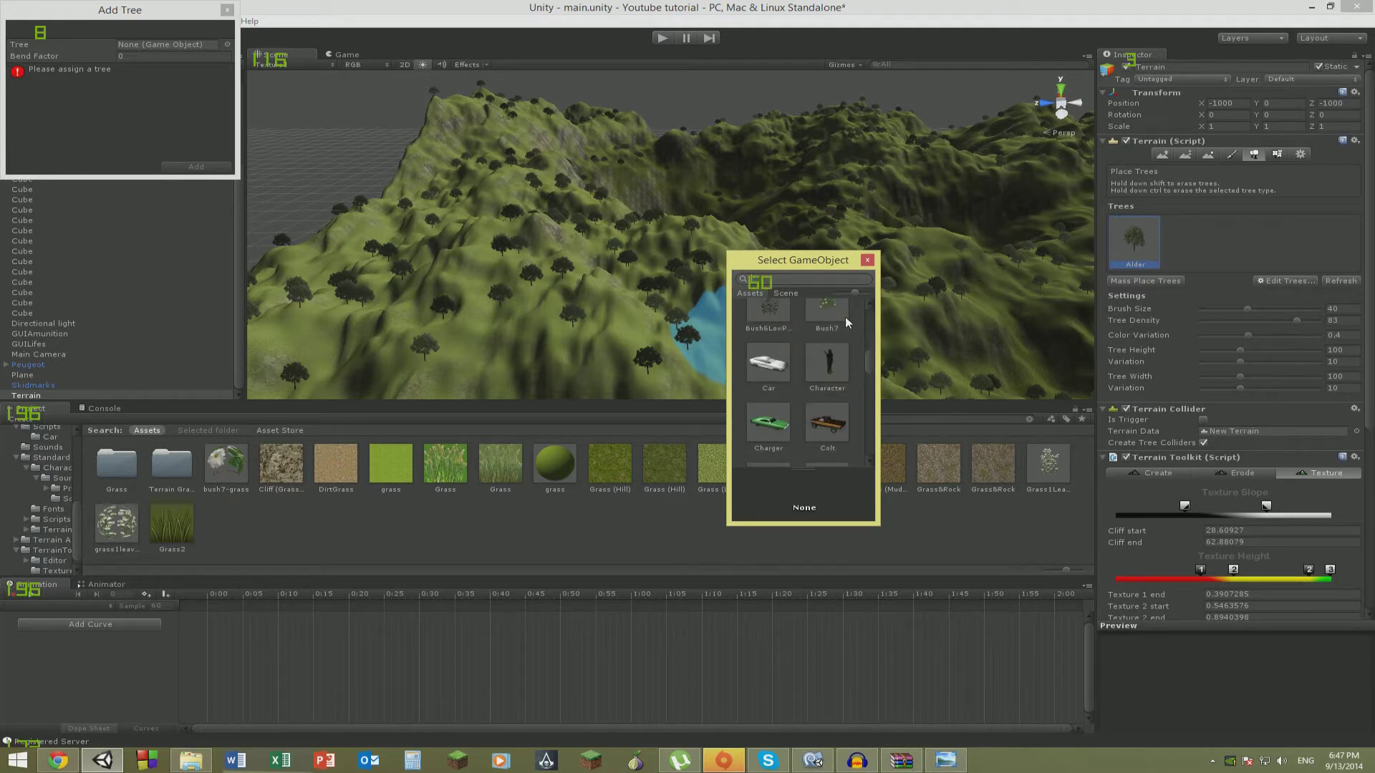
pyautogui.scroll(-6, 845, 318)
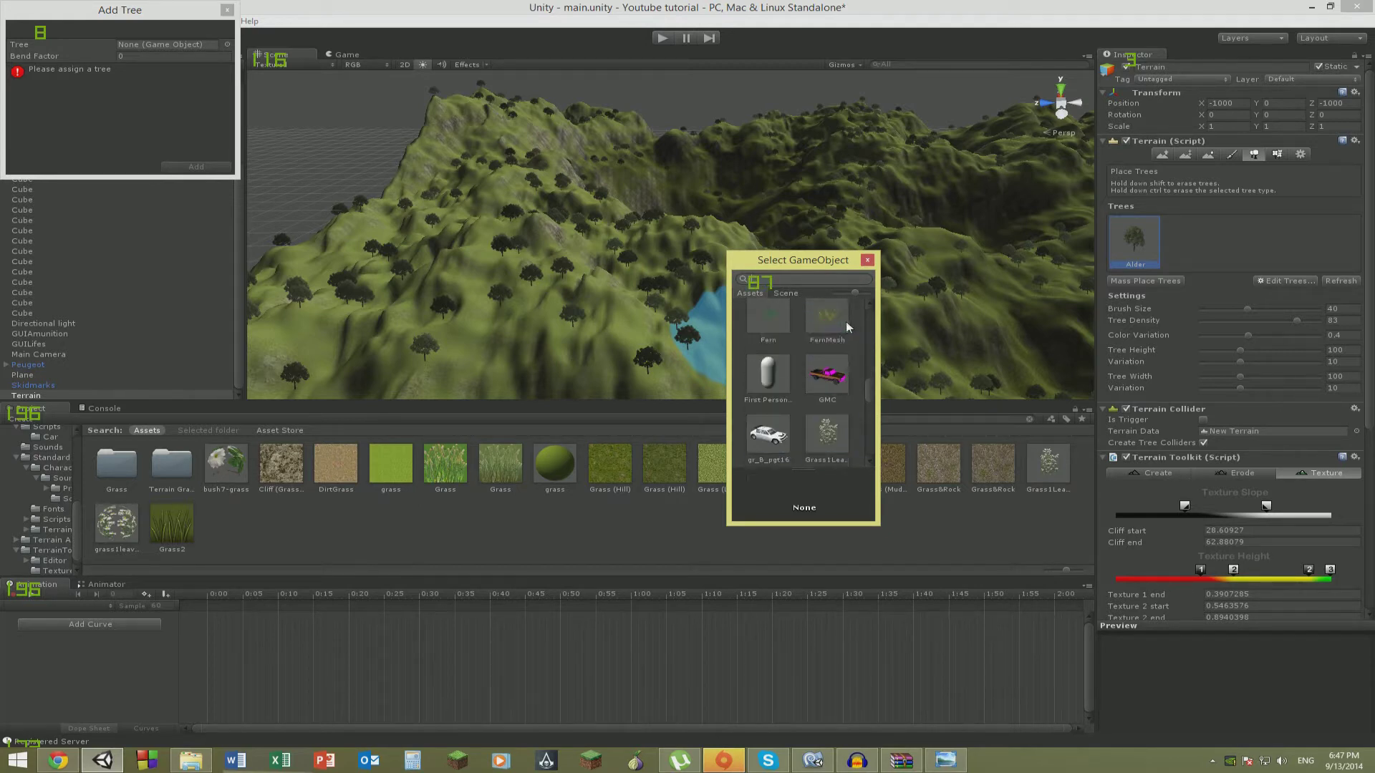
pyautogui.scroll(-3, 823, 358)
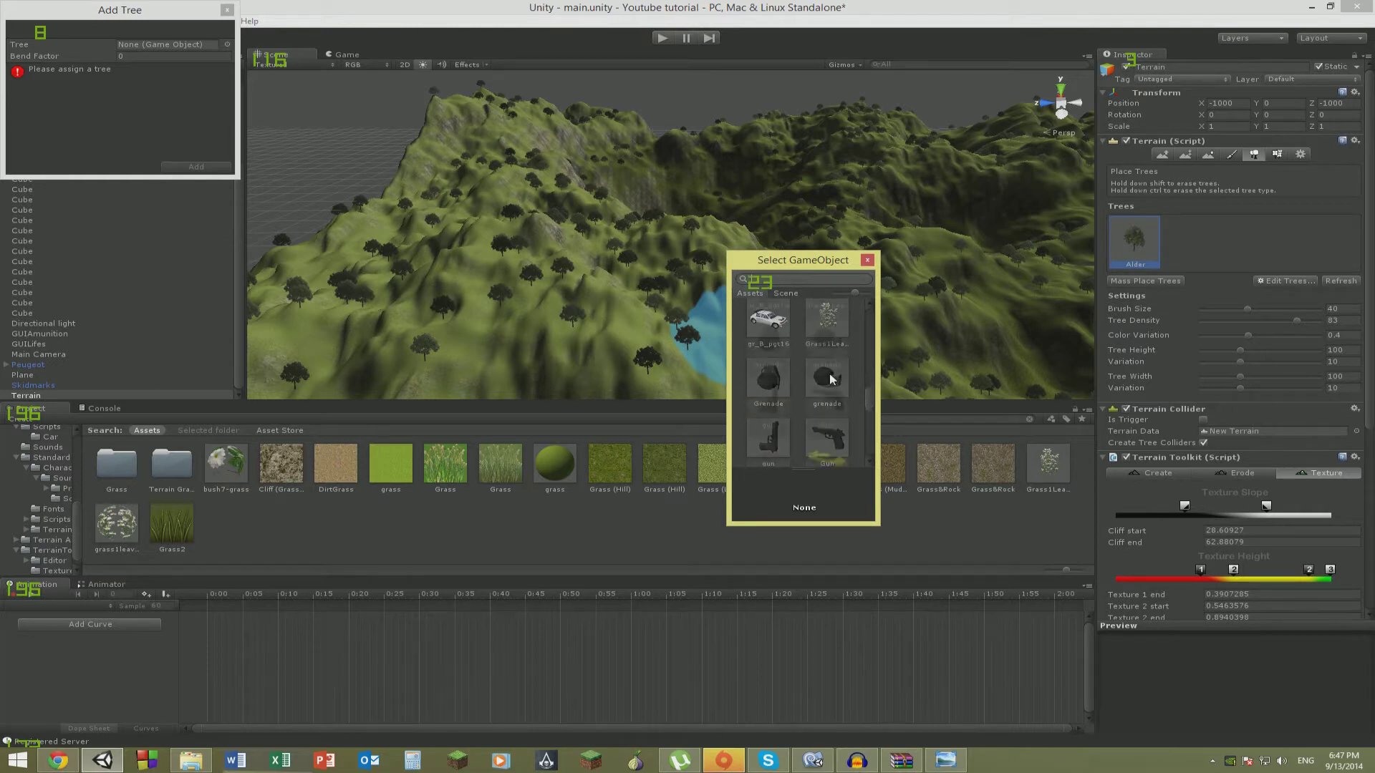
pyautogui.scroll(-4, 830, 378)
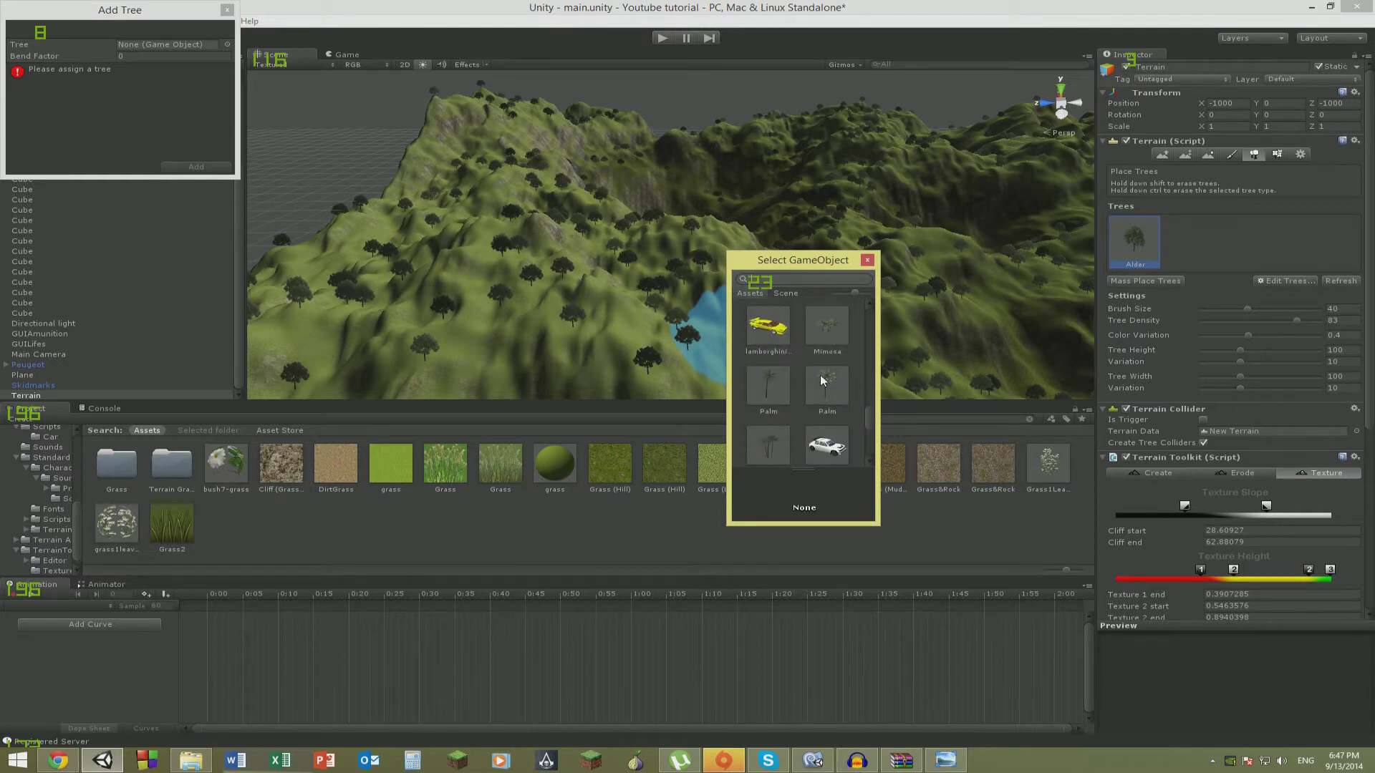
pyautogui.scroll(-2, 818, 375)
pyautogui.scroll(-3, 823, 372)
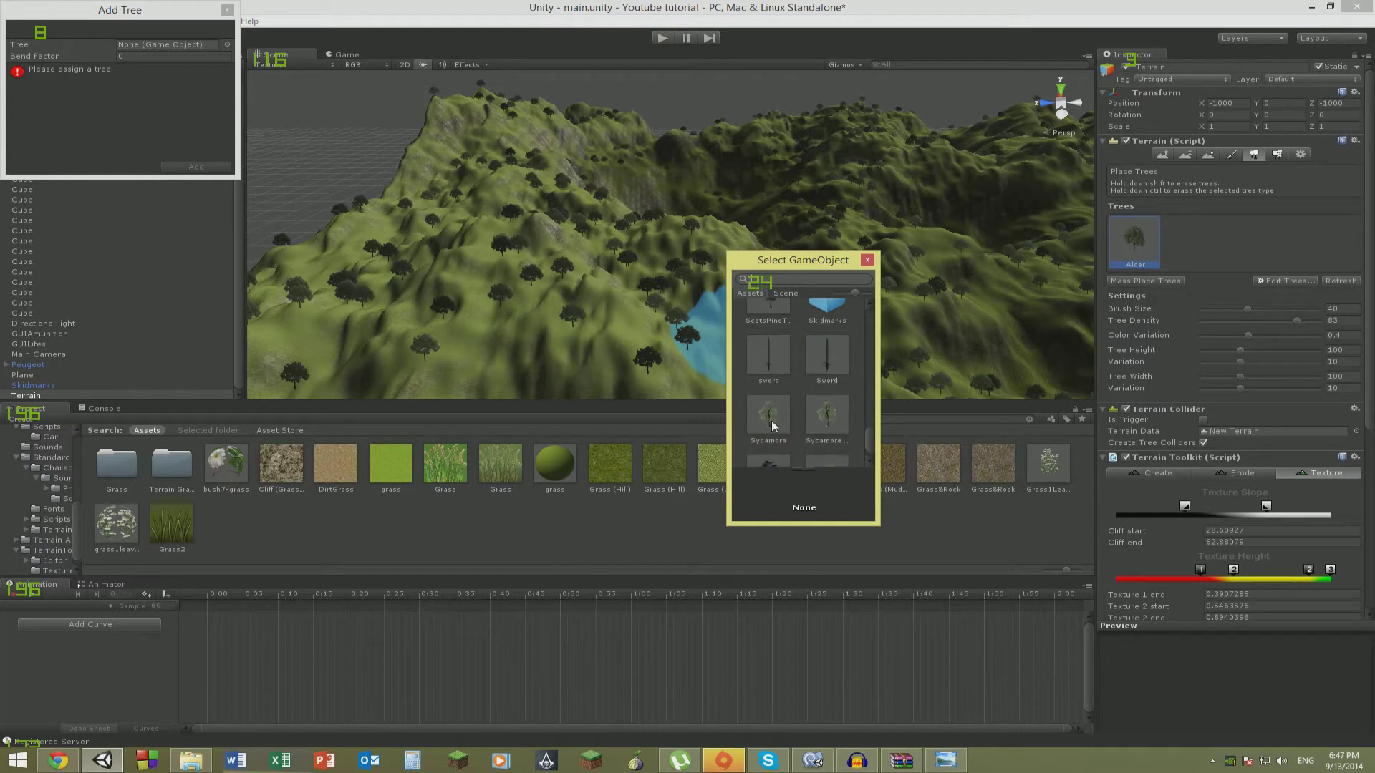
pyautogui.doubleClick(771, 420)
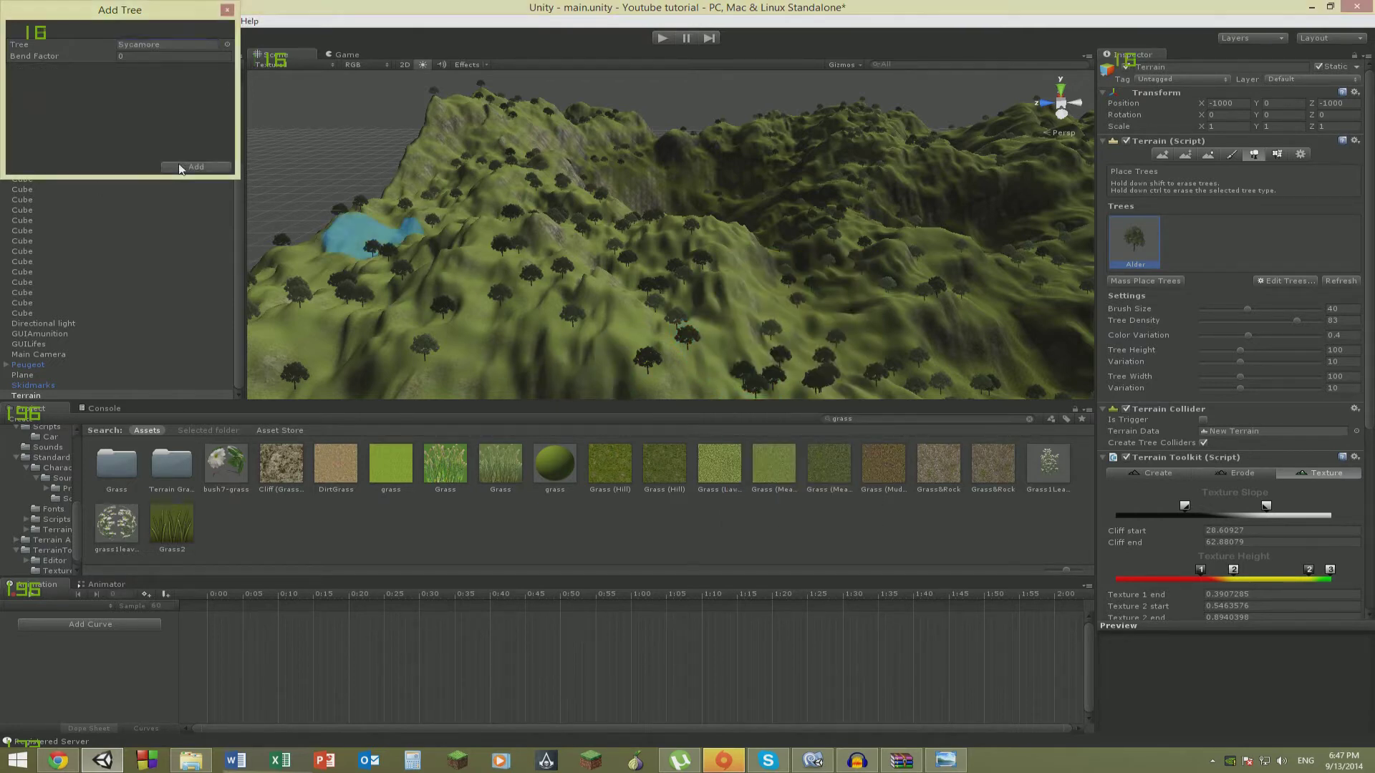
pyautogui.click(196, 166)
# Add Sycamore (With Collider) as a terrain tree type and remove the plain Sycamore from the tree list.
pyautogui.click(1285, 281)
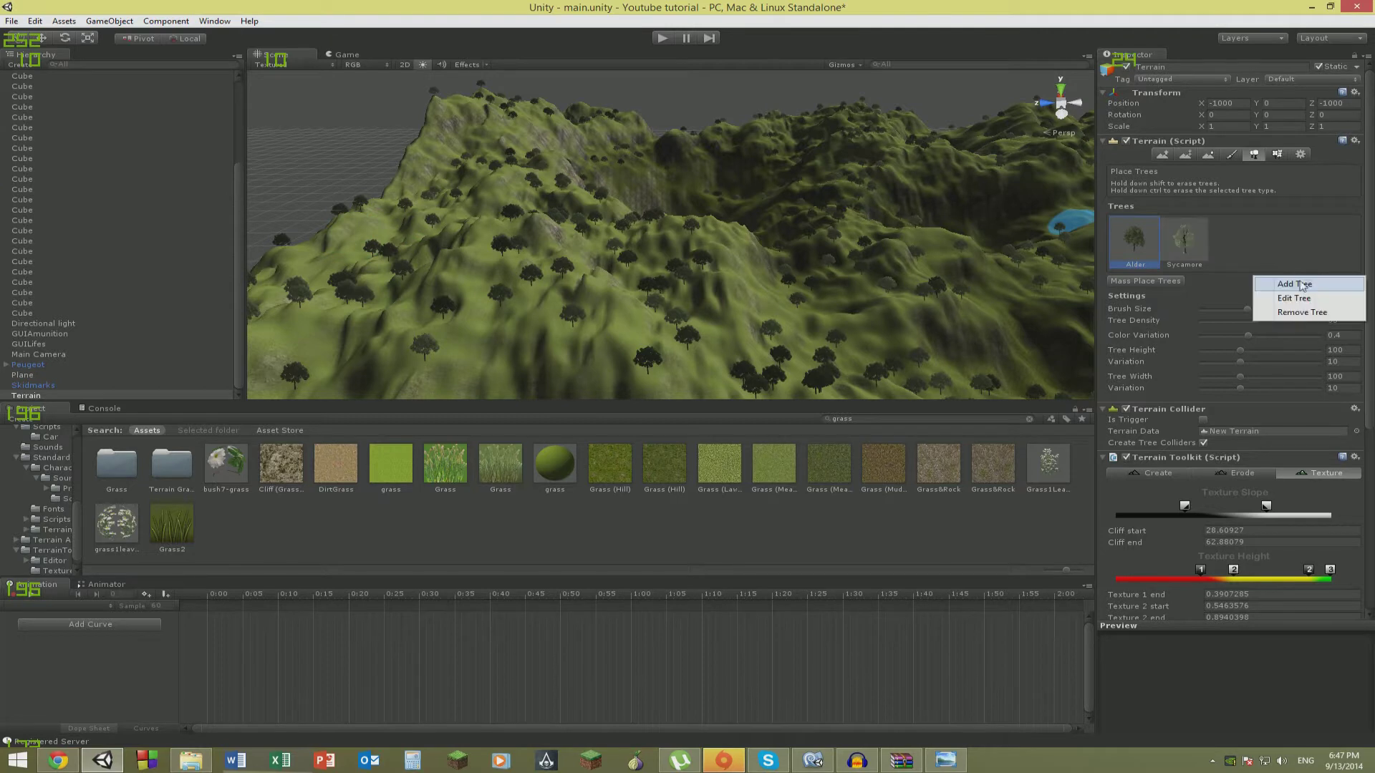
pyautogui.click(1286, 283)
pyautogui.click(227, 45)
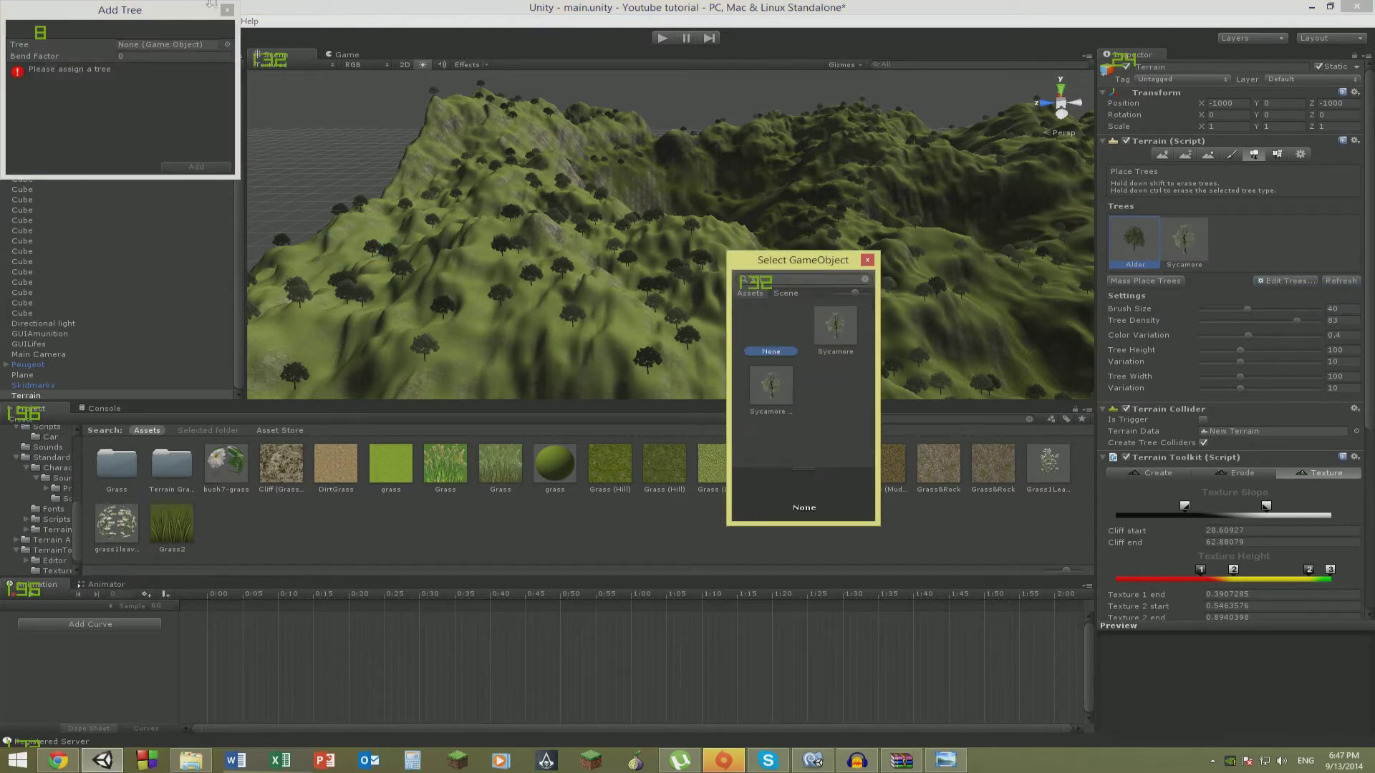
pyautogui.click(791, 397)
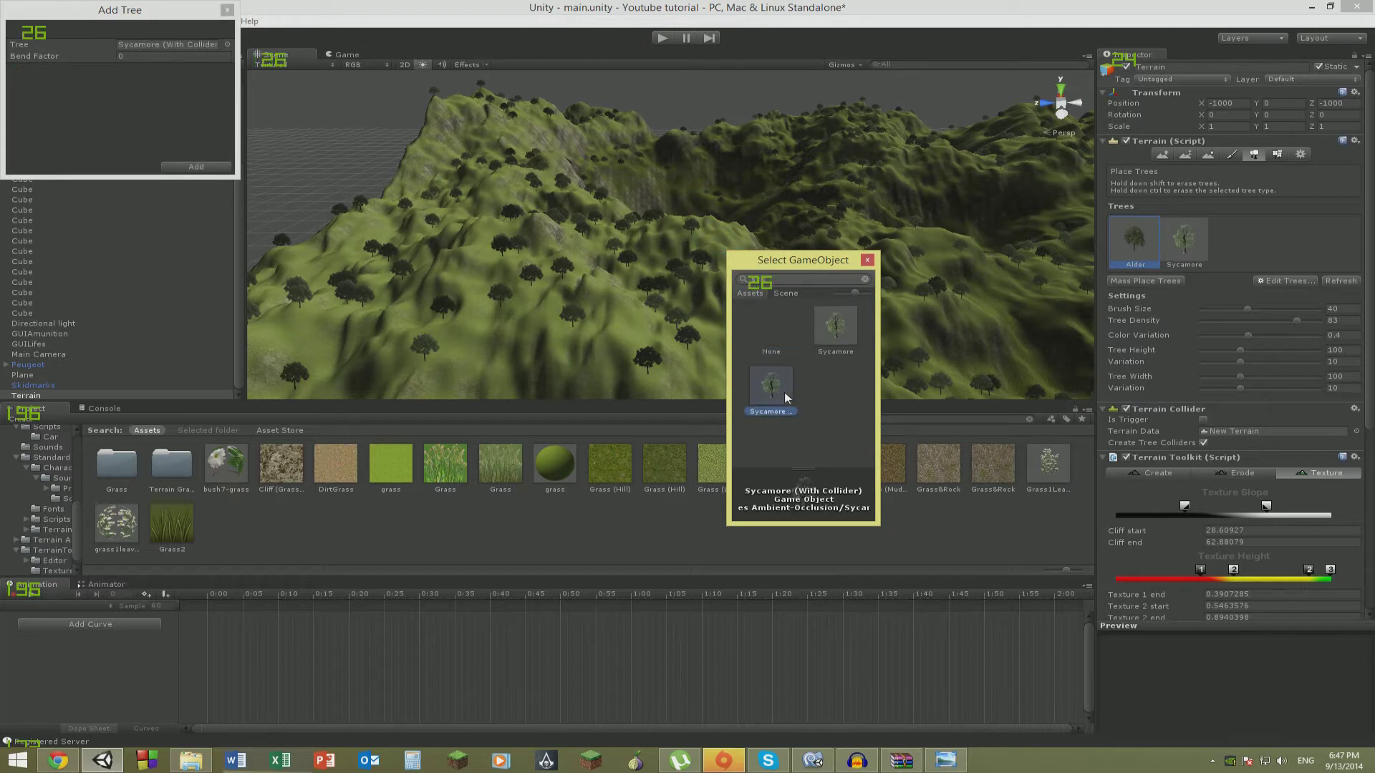
pyautogui.write('sy')
pyautogui.doubleClick(780, 393)
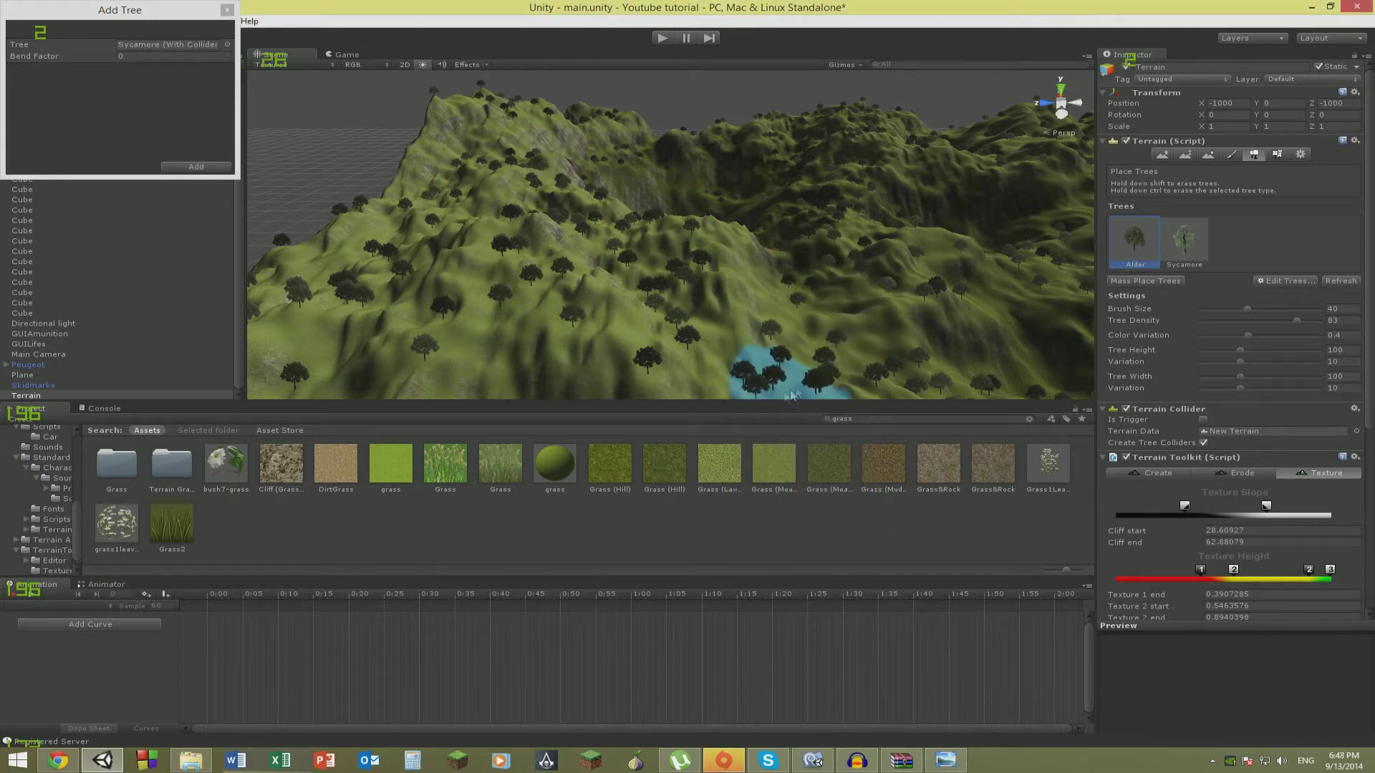
pyautogui.click(193, 167)
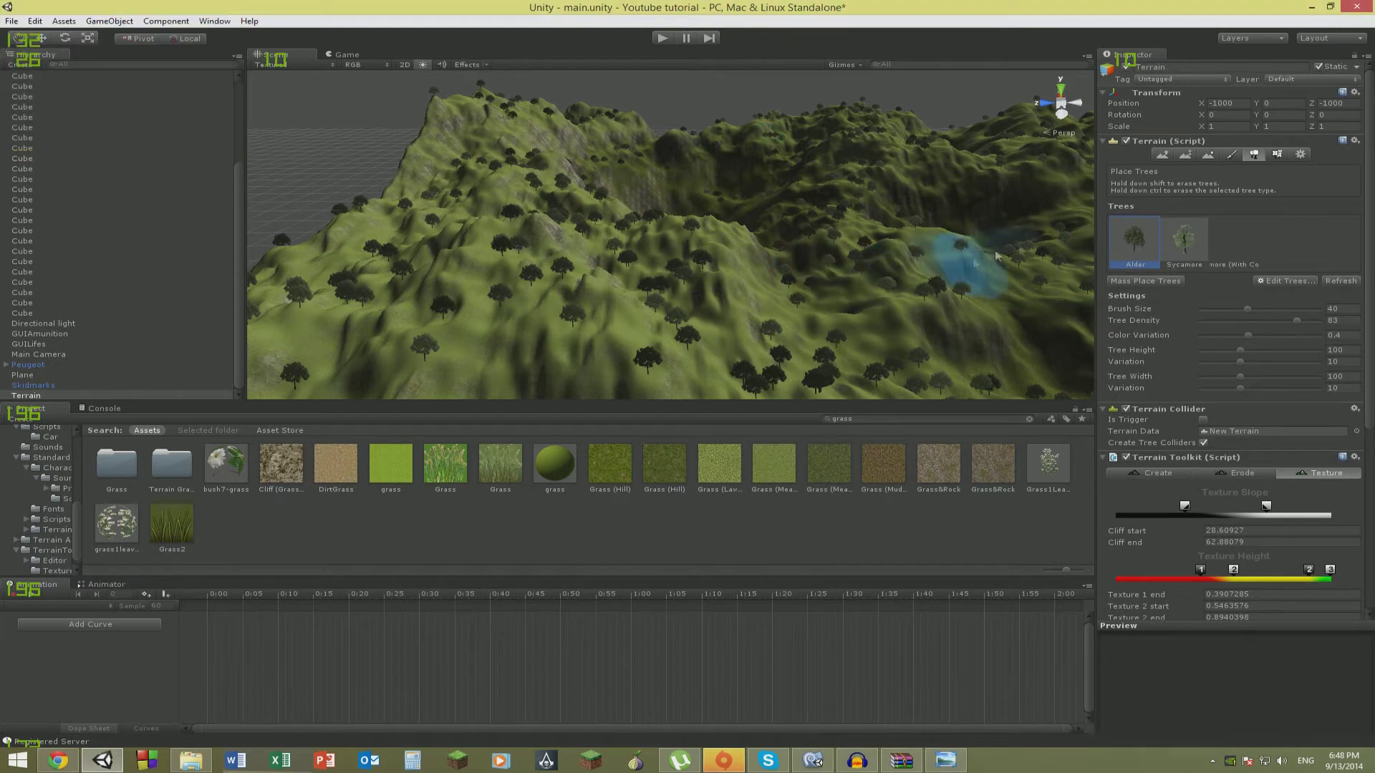
pyautogui.click(1269, 280)
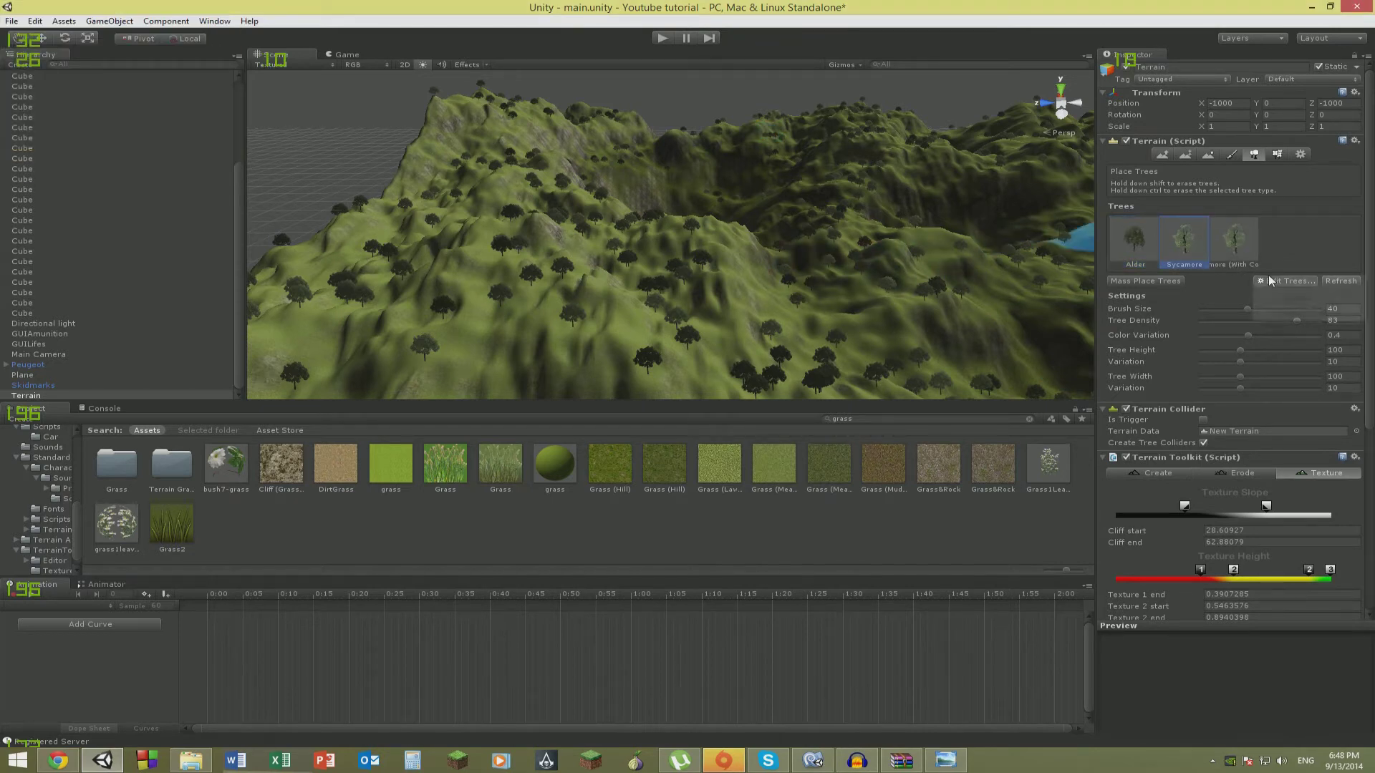
pyautogui.click(1280, 315)
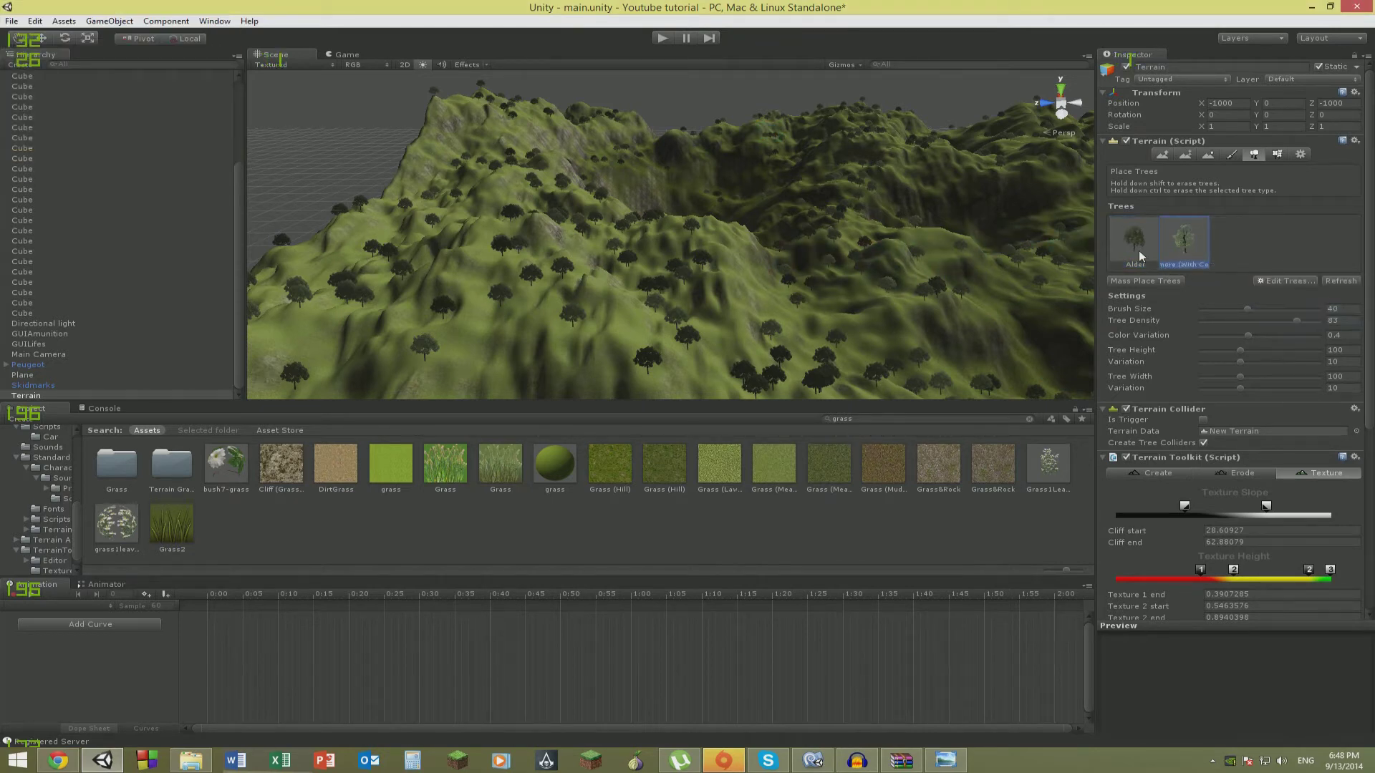
# Add the Mimosa model as a third tree type on the terrain.
pyautogui.click(1272, 281)
pyautogui.click(1292, 284)
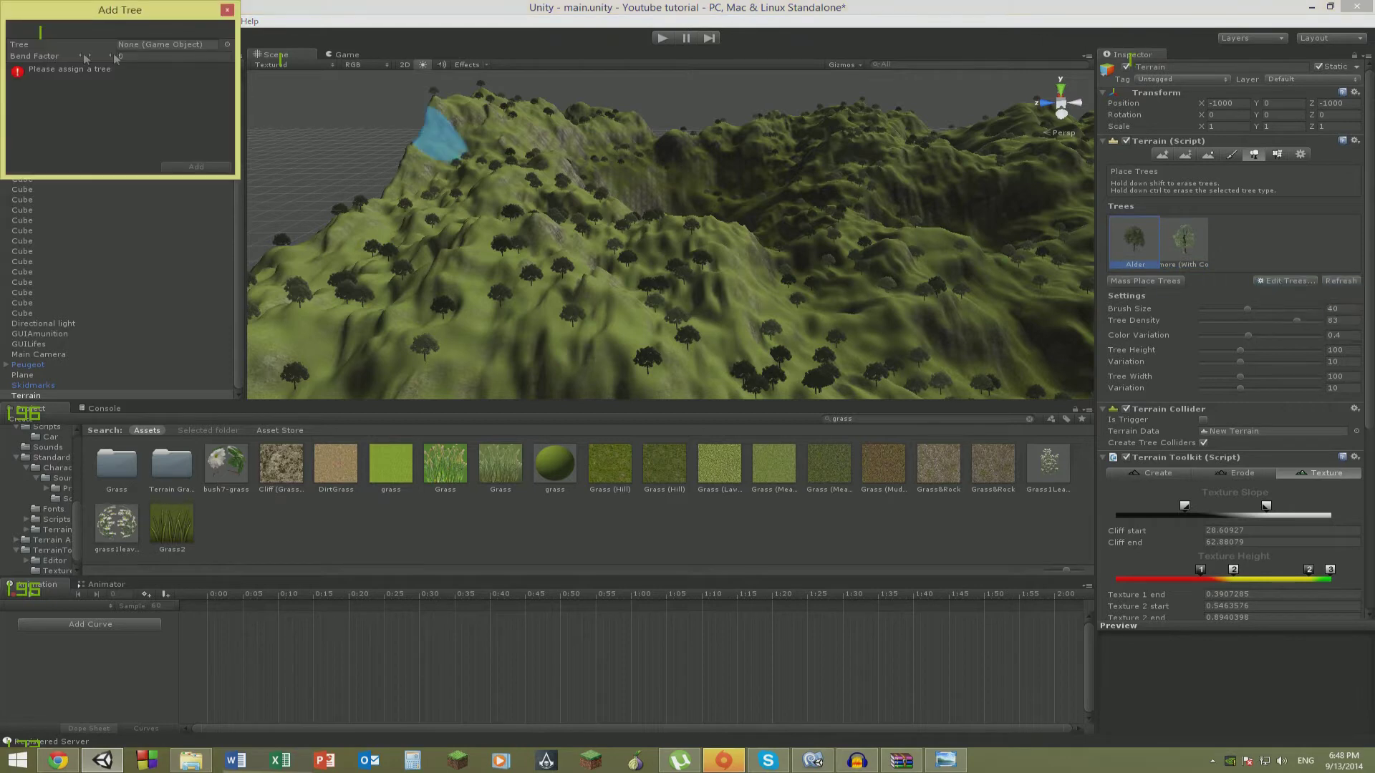
pyautogui.click(228, 45)
pyautogui.write('a')
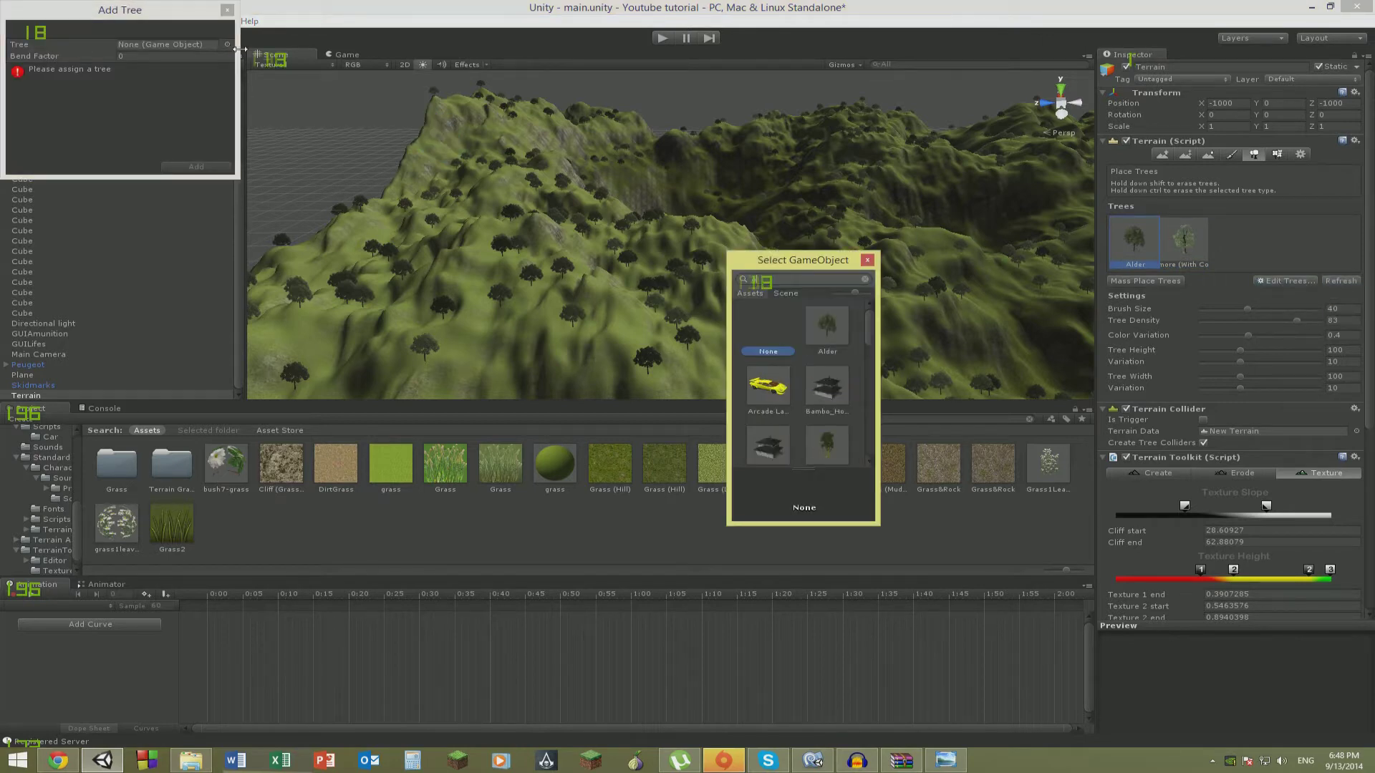
pyautogui.write('l')
pyautogui.scroll(-1, 820, 387)
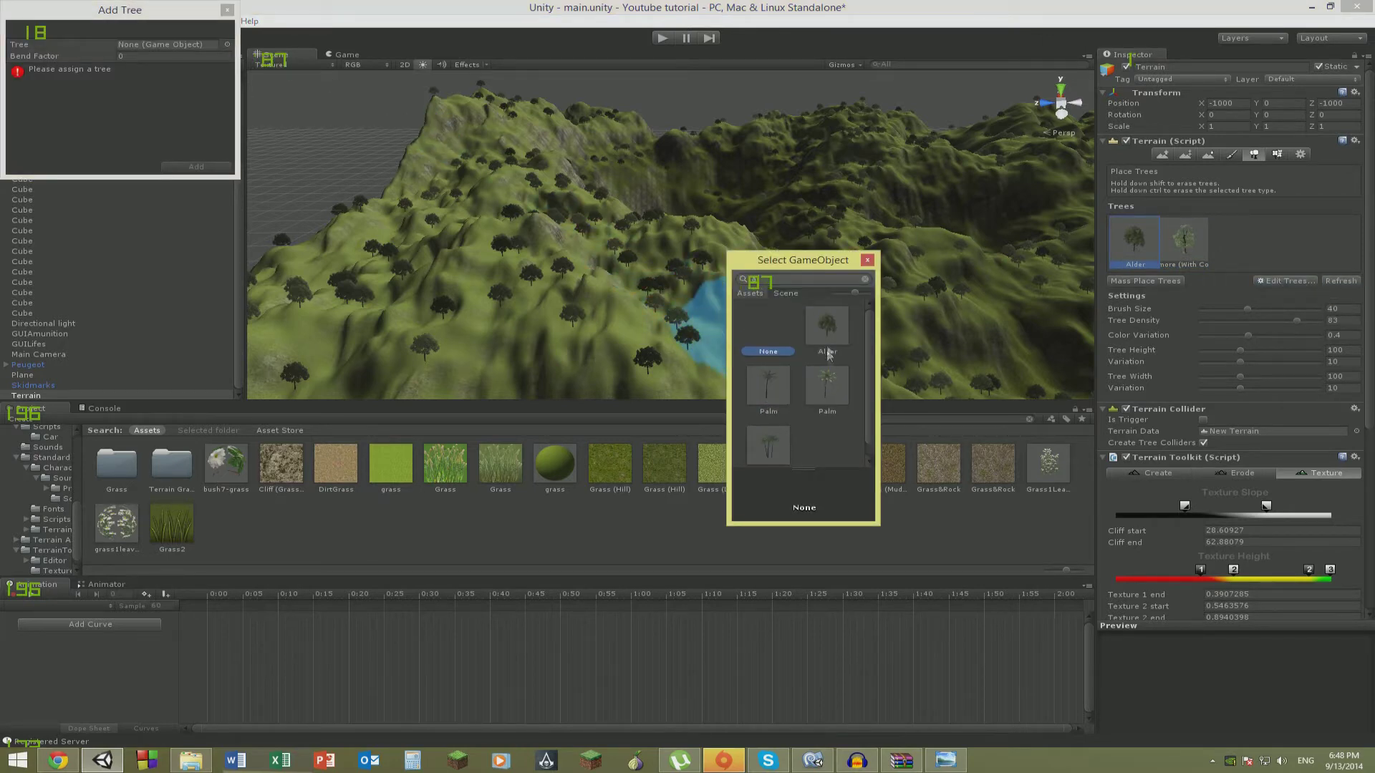
pyautogui.press('BackSpace')
pyautogui.scroll(-3, 828, 339)
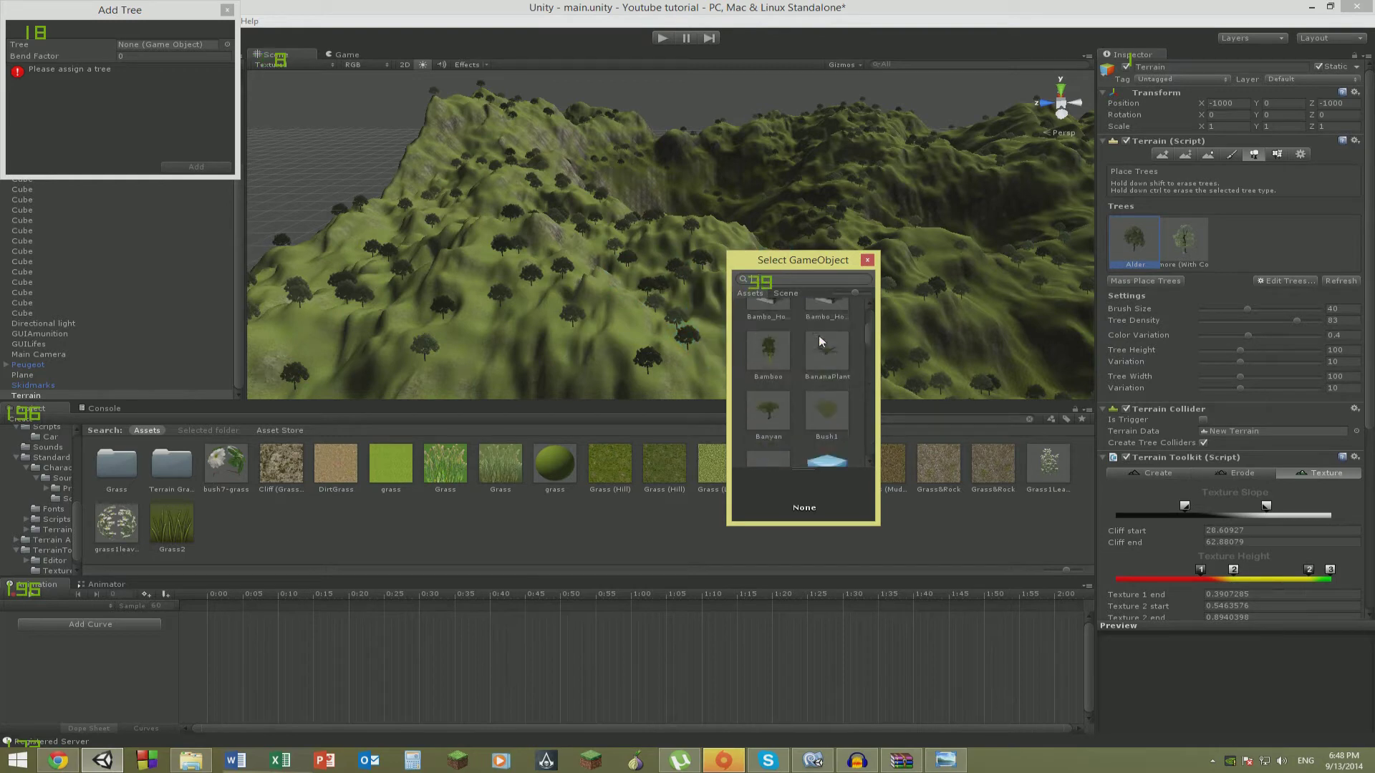
pyautogui.scroll(-3, 827, 338)
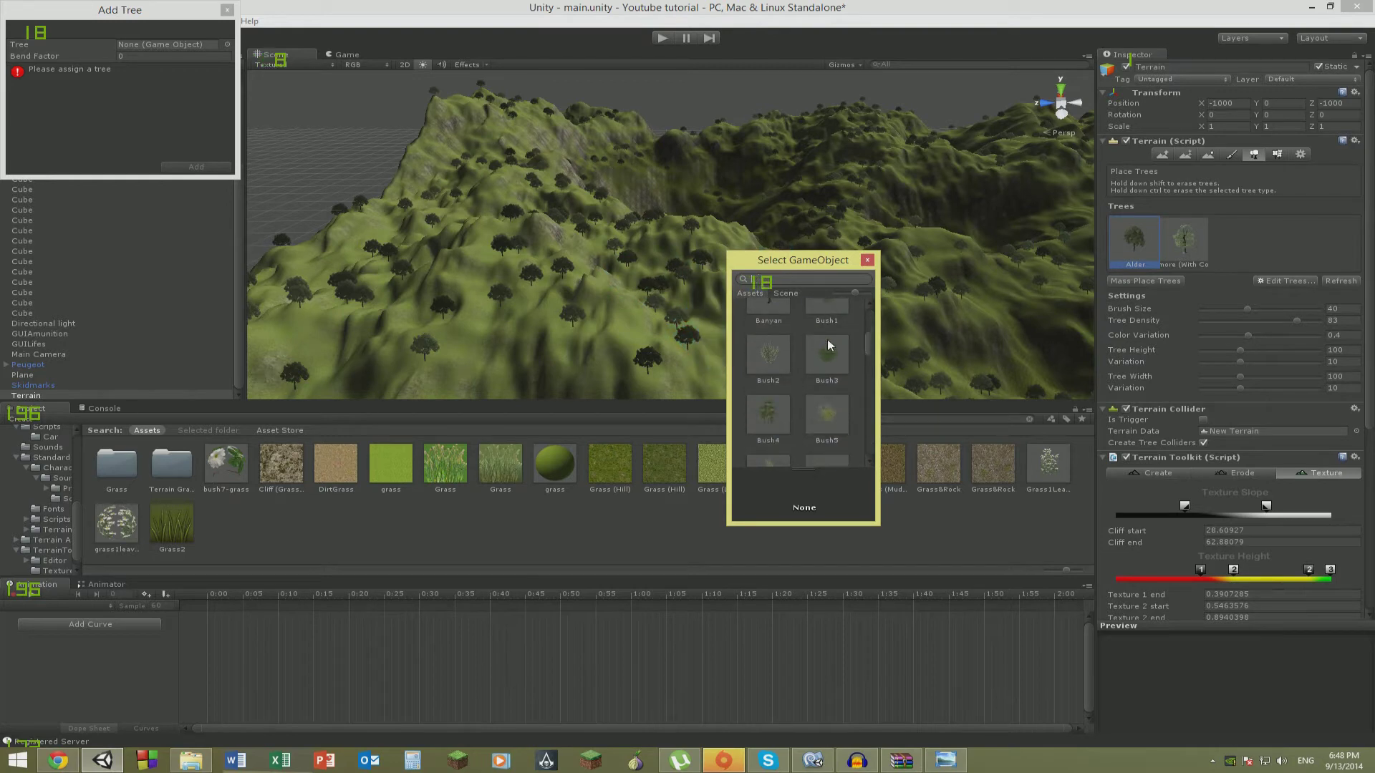
pyautogui.scroll(-1, 828, 345)
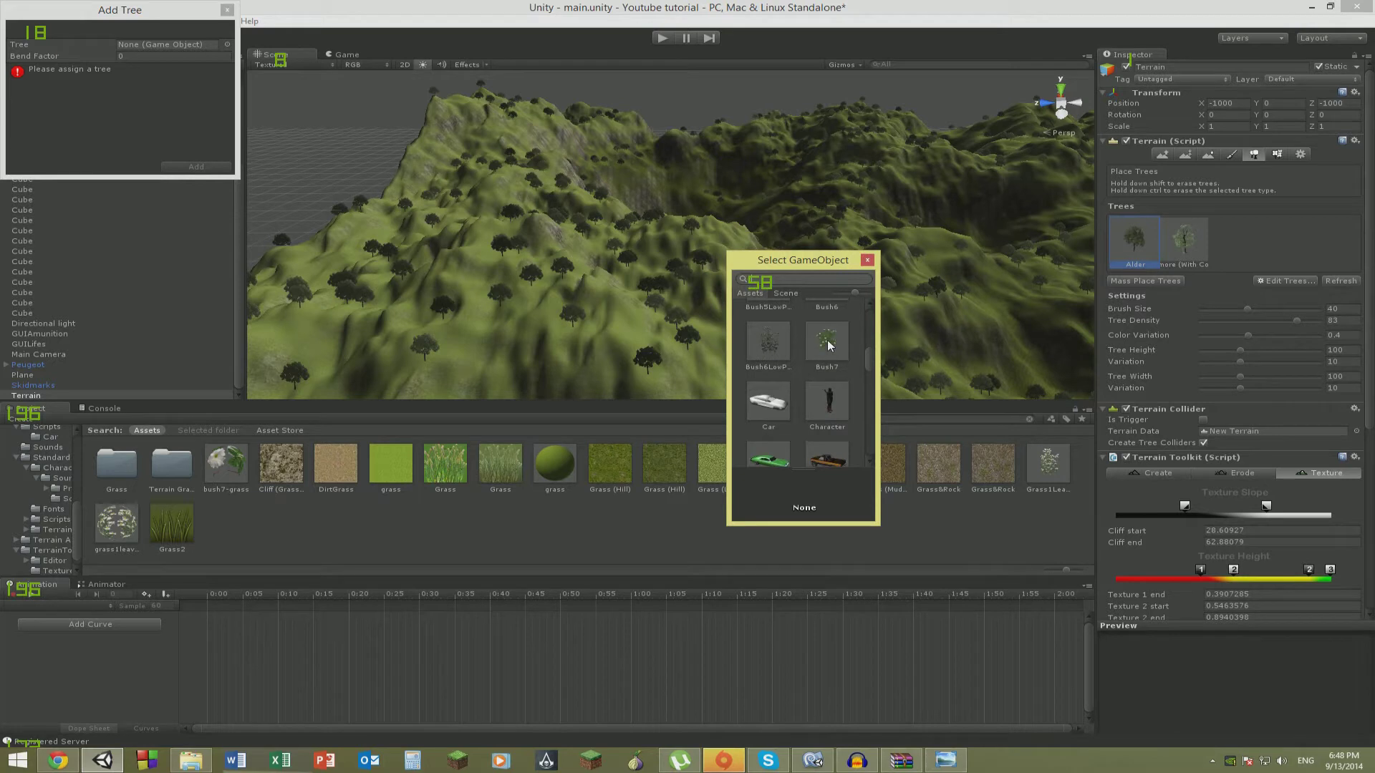
pyautogui.scroll(-5, 828, 343)
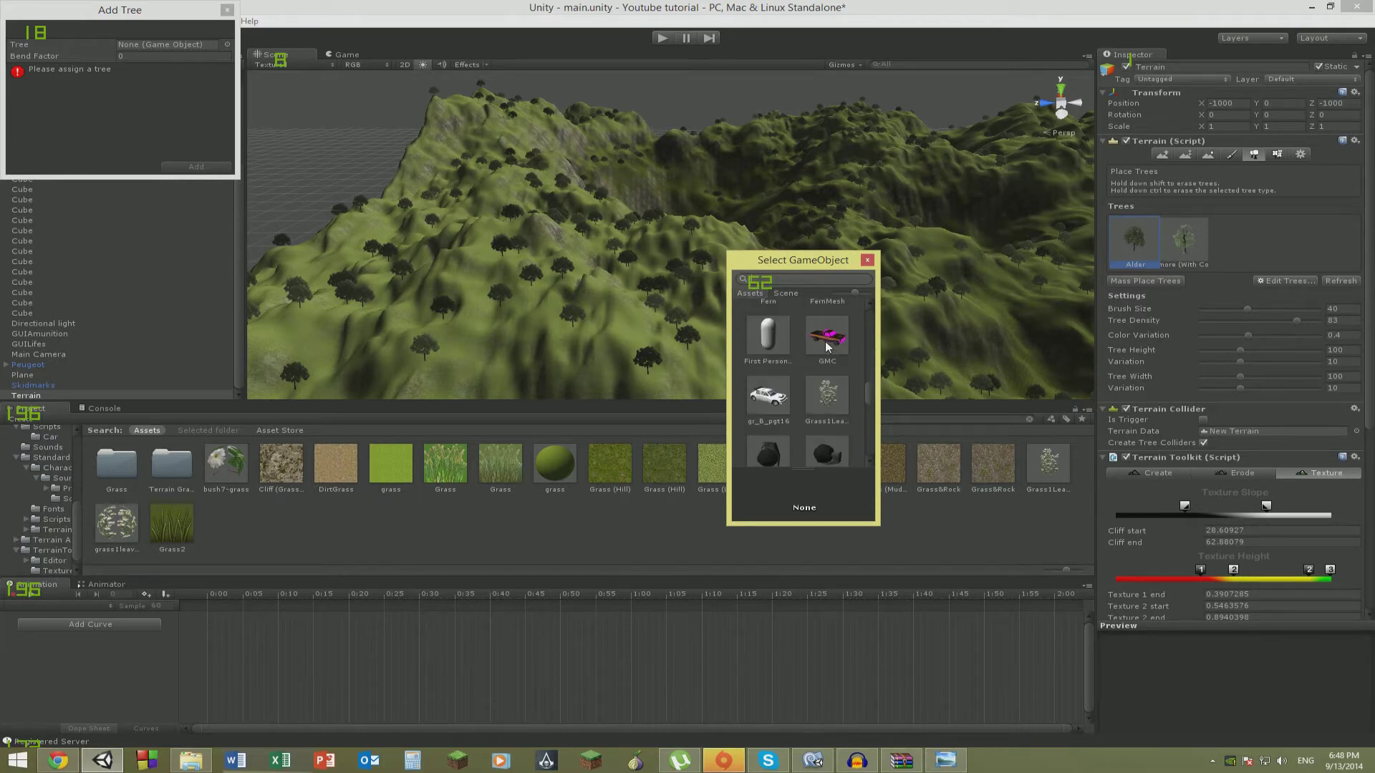
pyautogui.scroll(-5, 827, 347)
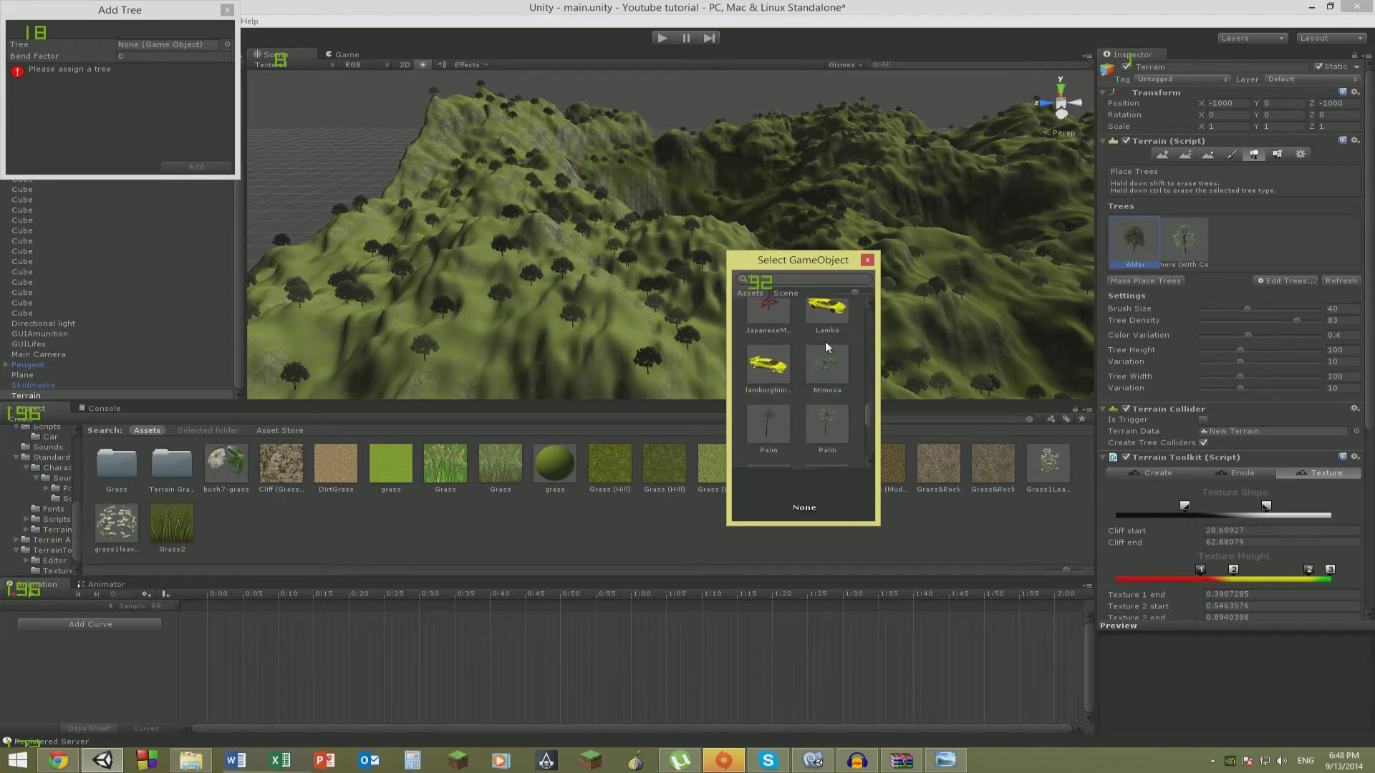
pyautogui.click(839, 382)
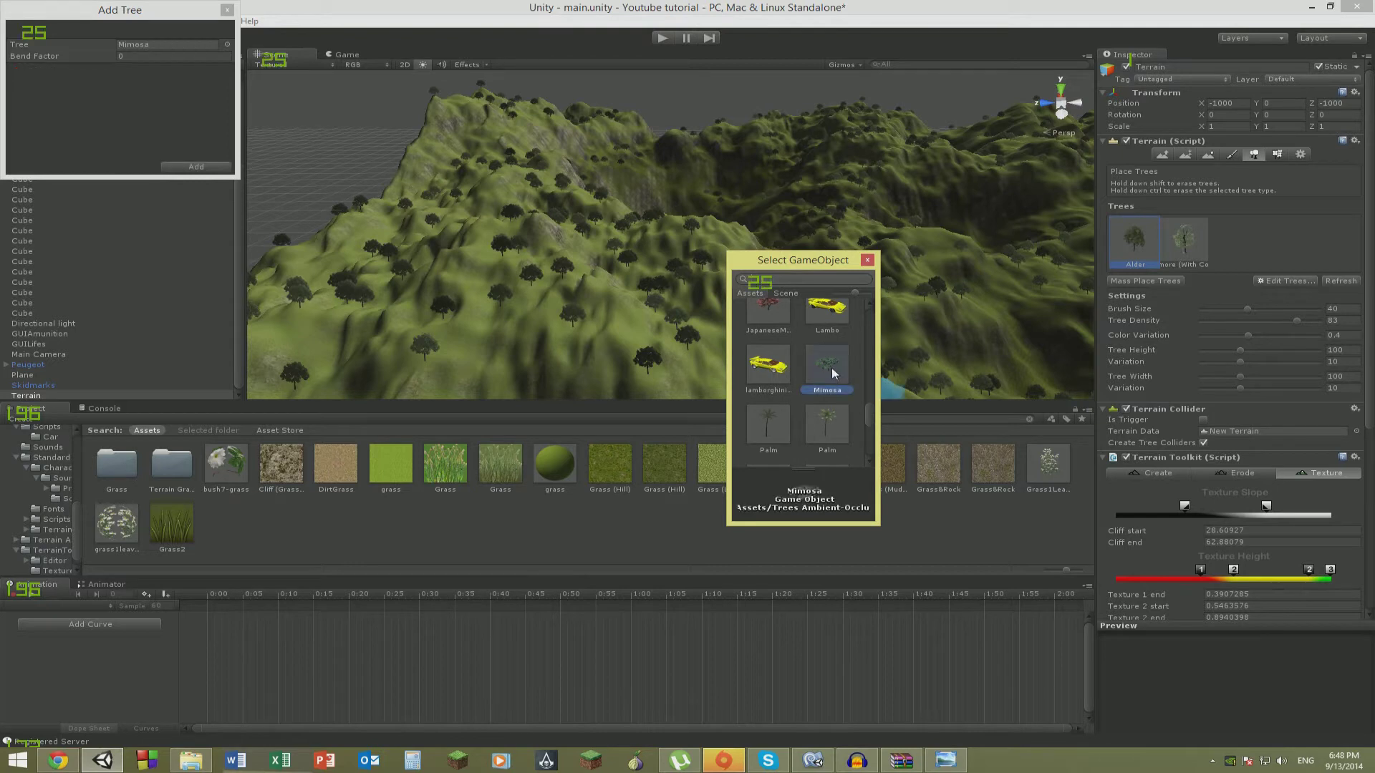
pyautogui.doubleClick(828, 365)
pyautogui.click(196, 166)
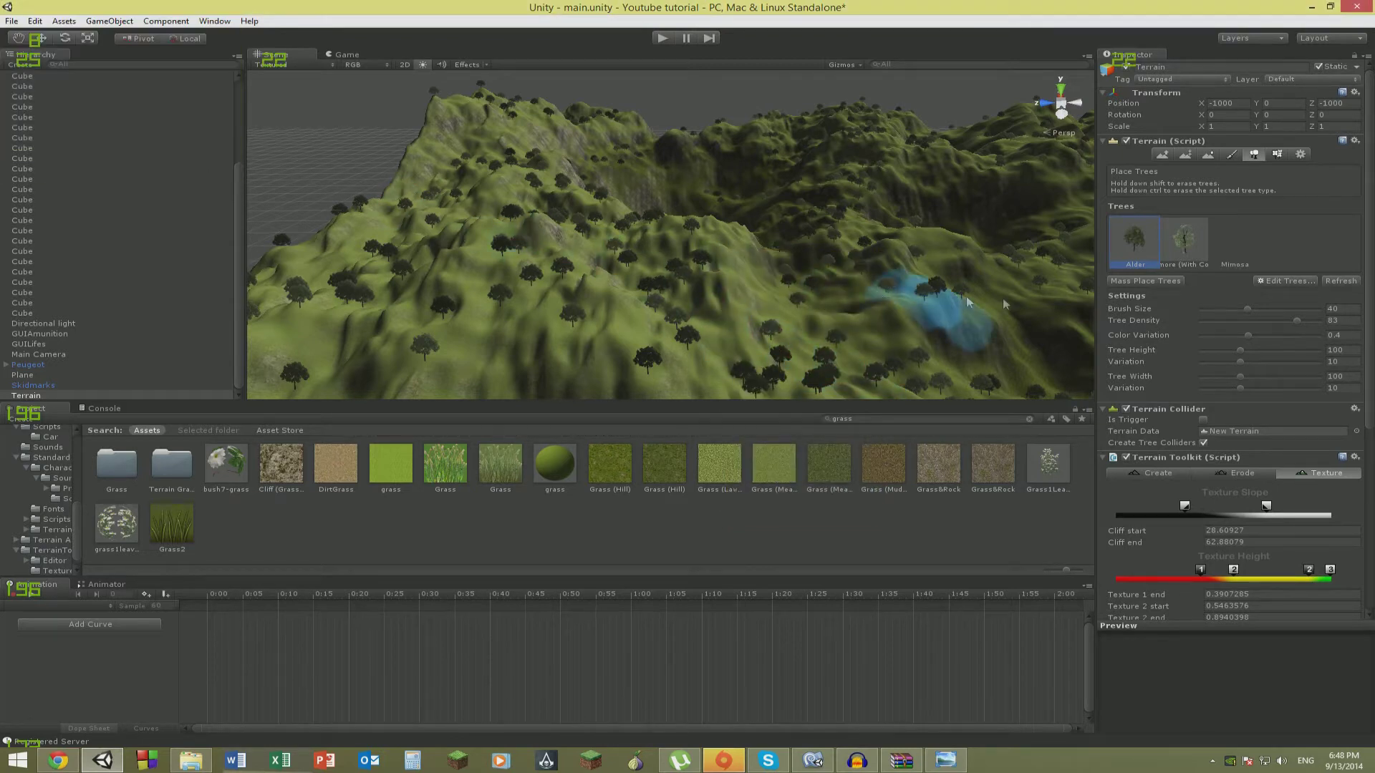
# Mass-place 10000 trees of the listed types over the terrain and look over their distribution.
pyautogui.click(1167, 279)
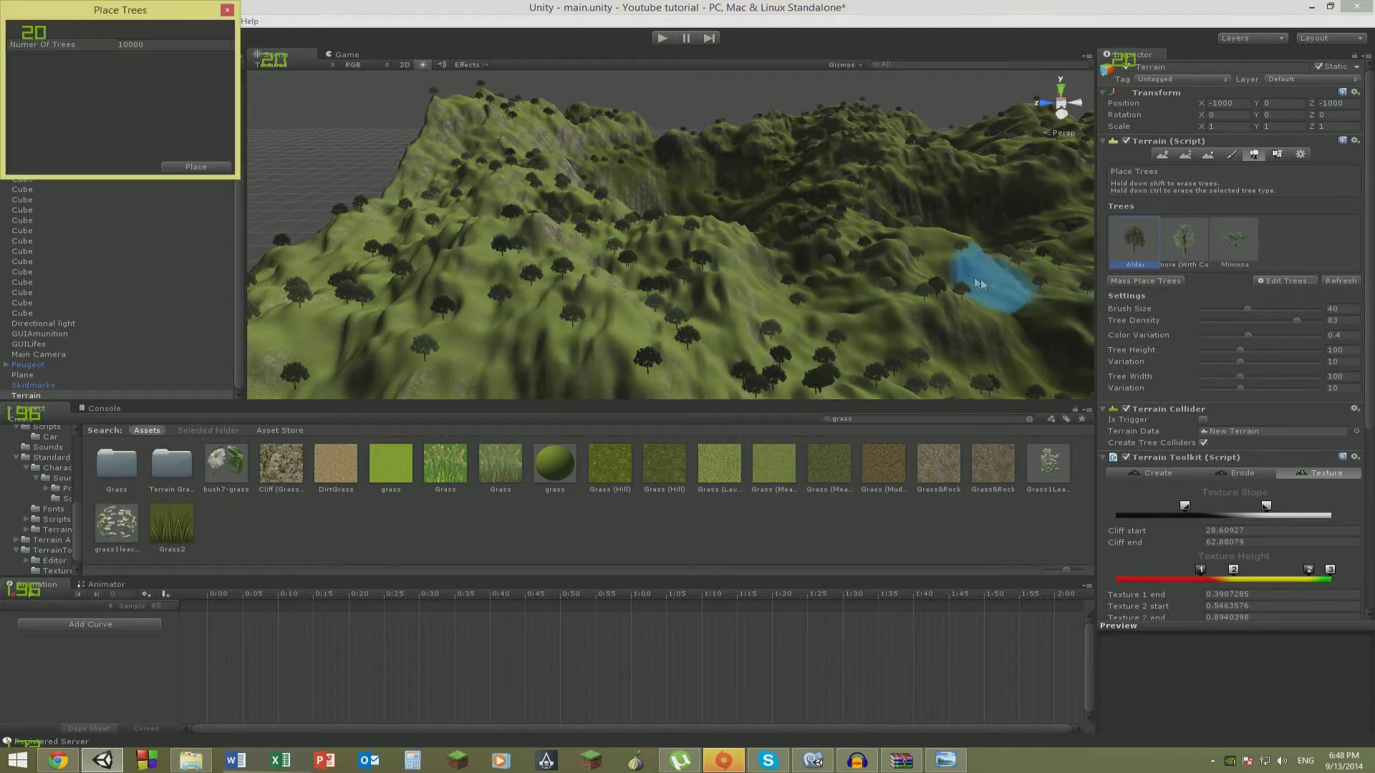
pyautogui.click(187, 166)
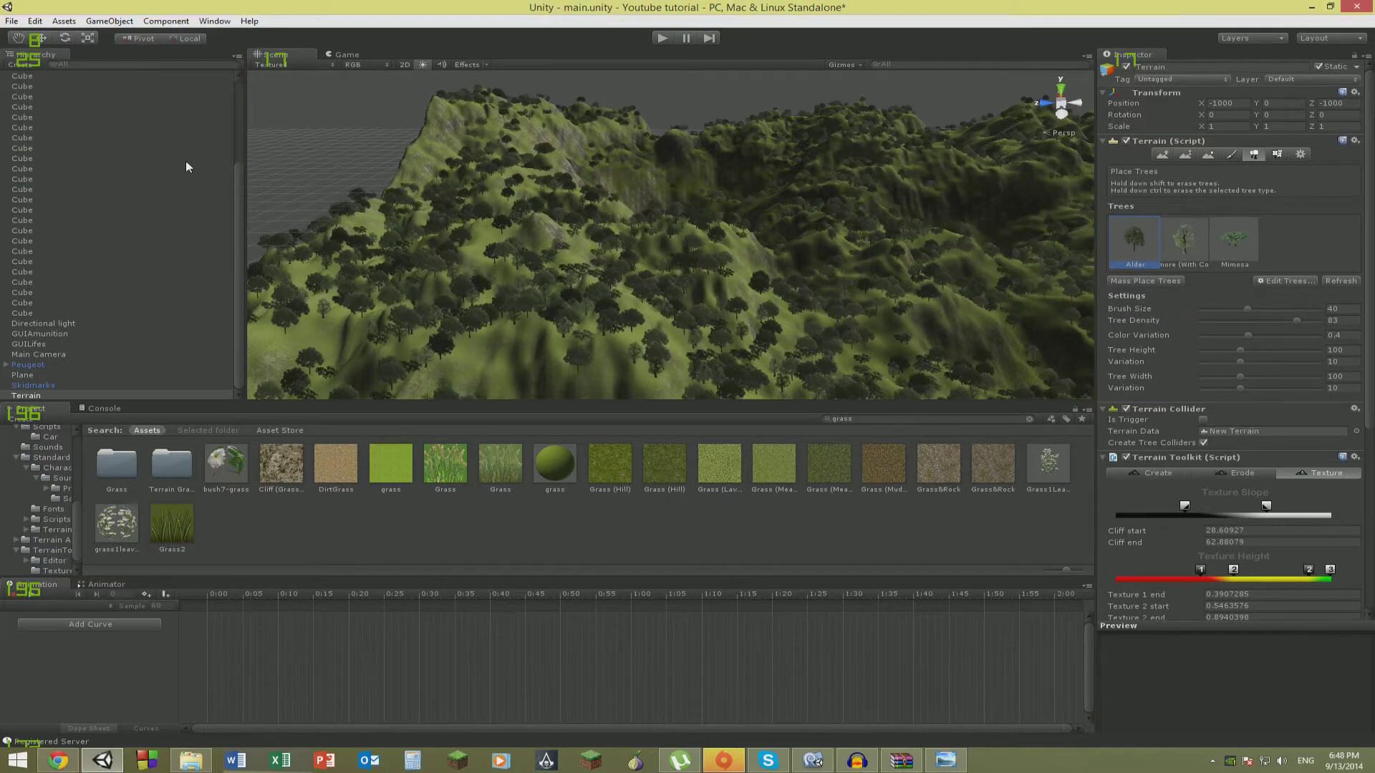
pyautogui.moveTo(598, 219); pyautogui.dragTo(587, 14, button='right')
# Playtest the forested terrain by entering a nickname and exploring with the character, and stop the game.
pyautogui.click(662, 38)
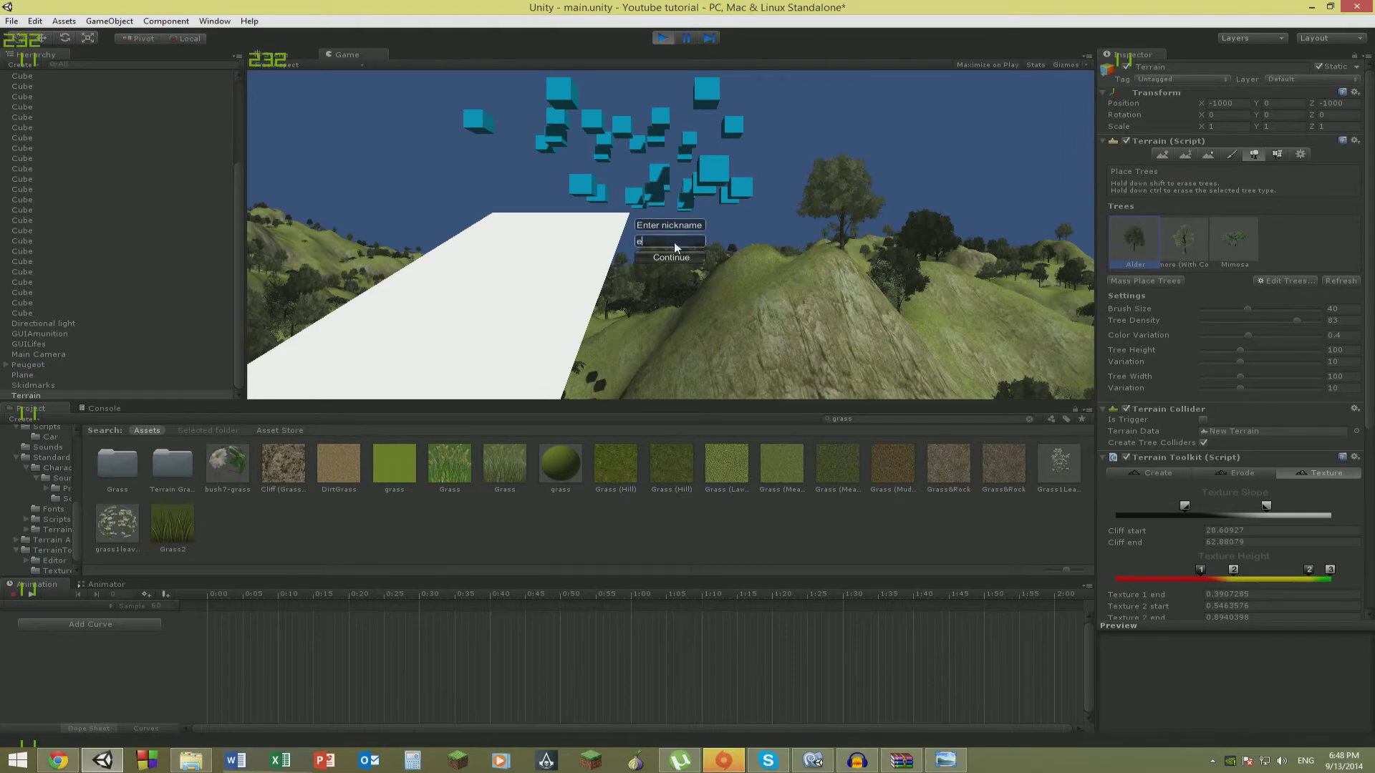
pyautogui.press('Return')
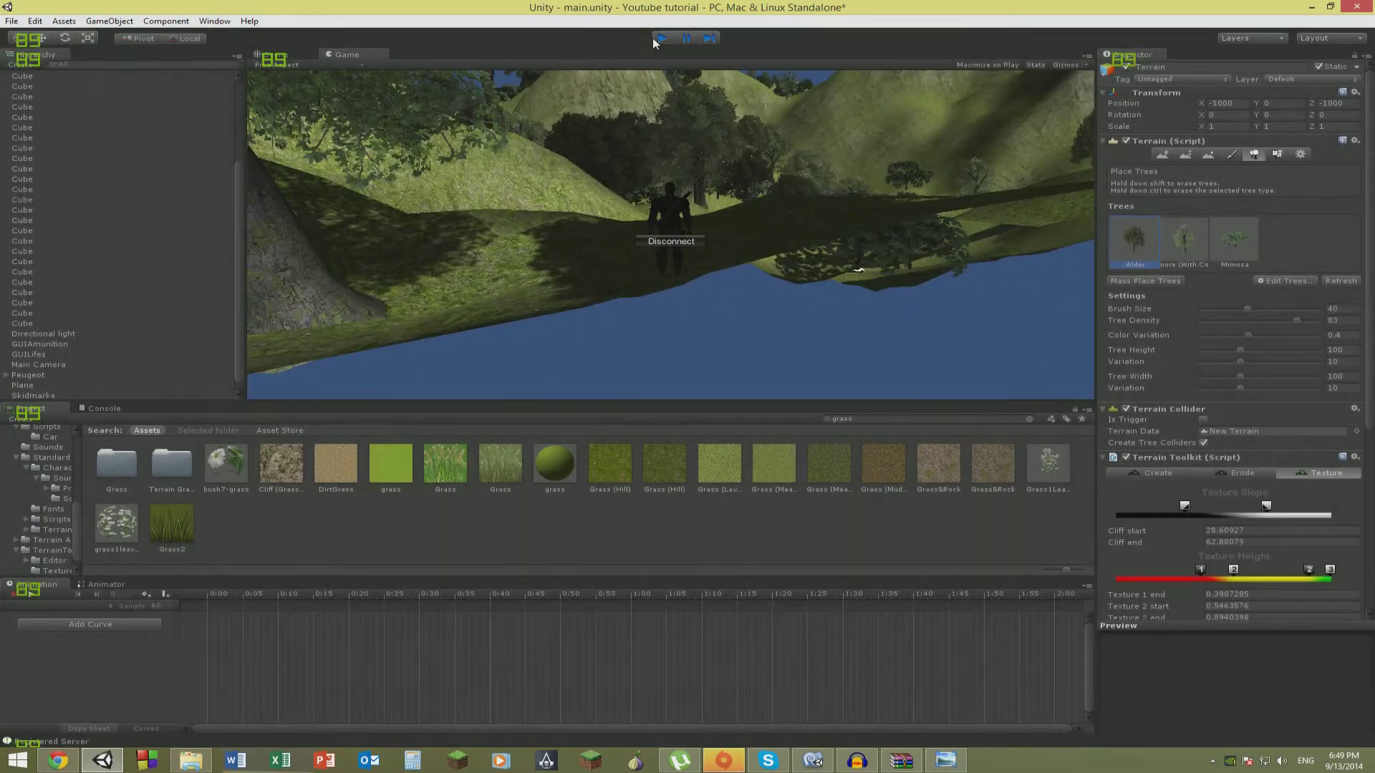
pyautogui.click(657, 39)
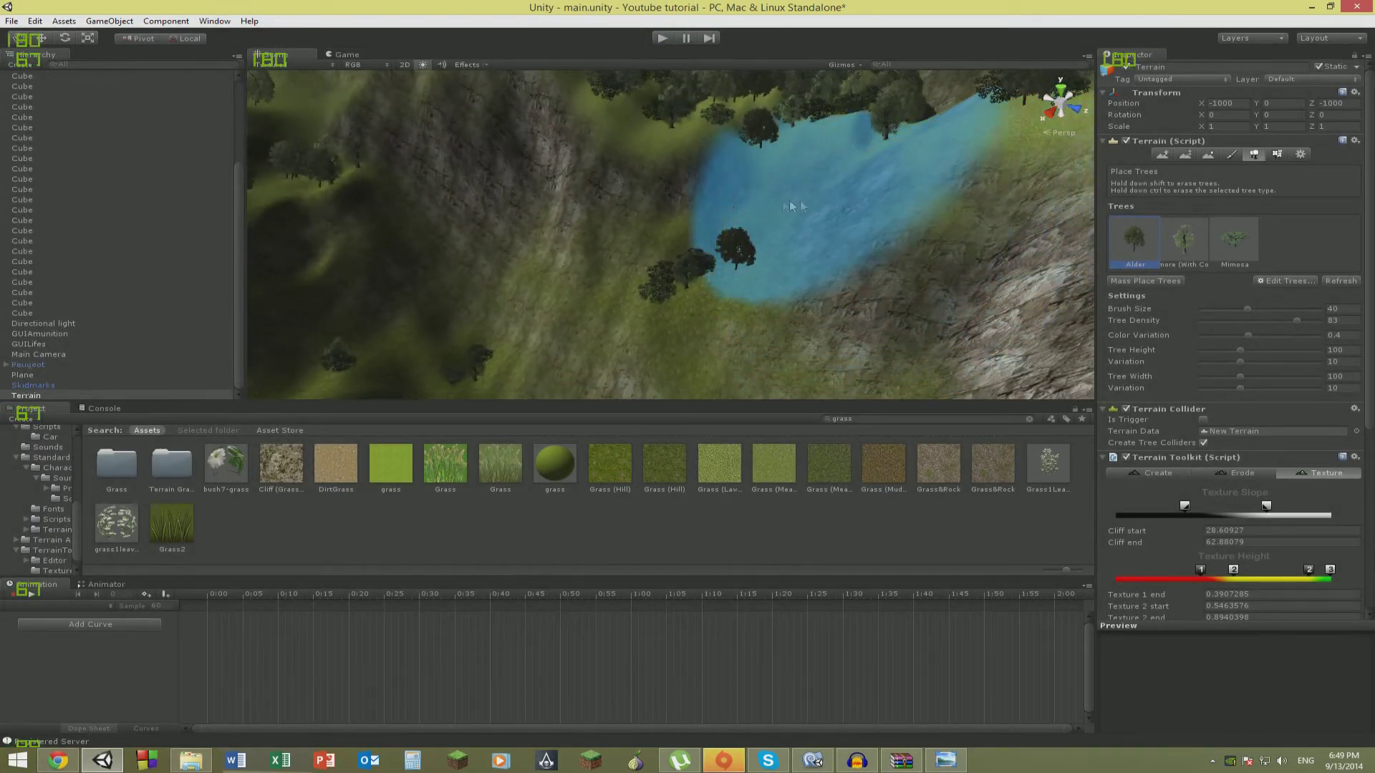
# Mass-place 10000 trees over the terrain again and inspect the forest up close and from above.
pyautogui.keyDown('alt'); pyautogui.moveTo(789, 199); pyautogui.dragTo(612, 167); pyautogui.keyUp('alt')
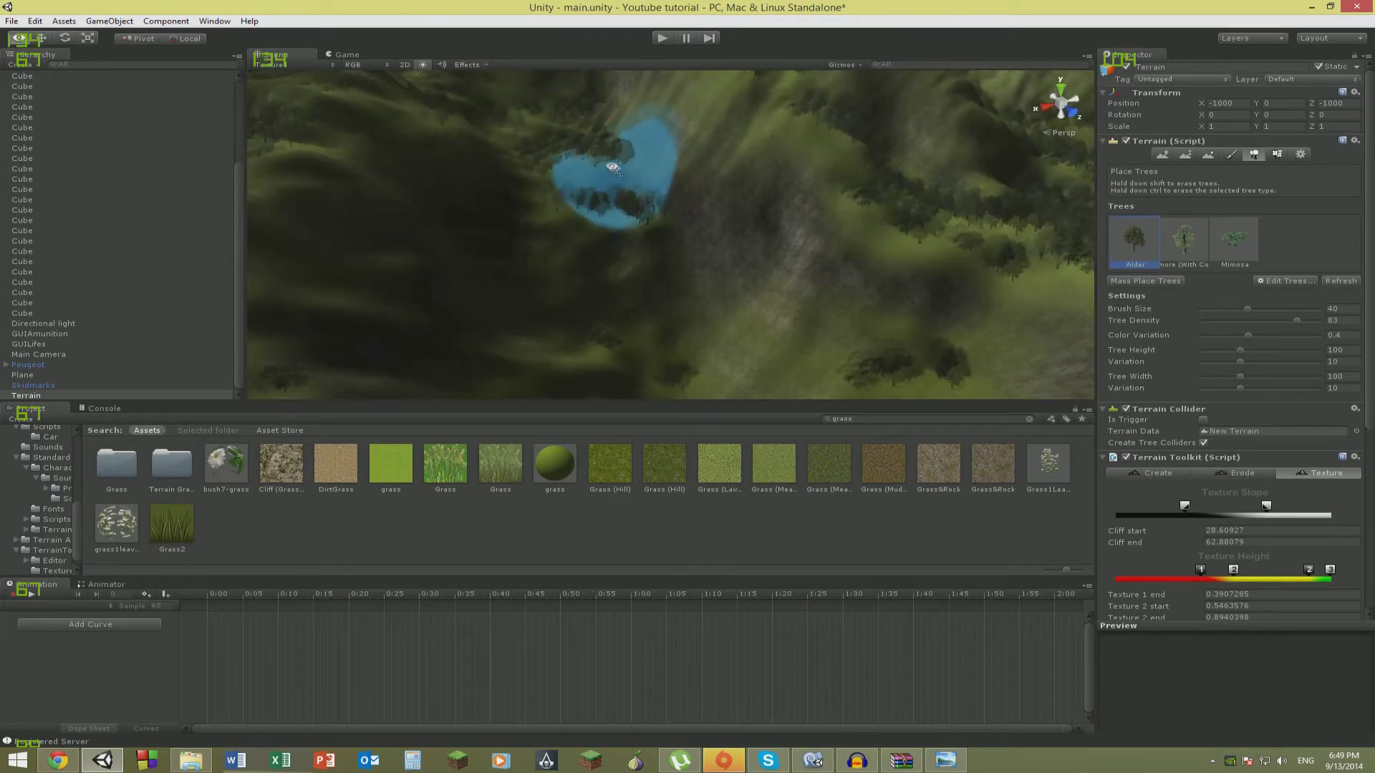
pyautogui.moveTo(612, 167); pyautogui.dragTo(401, 125, button='right')
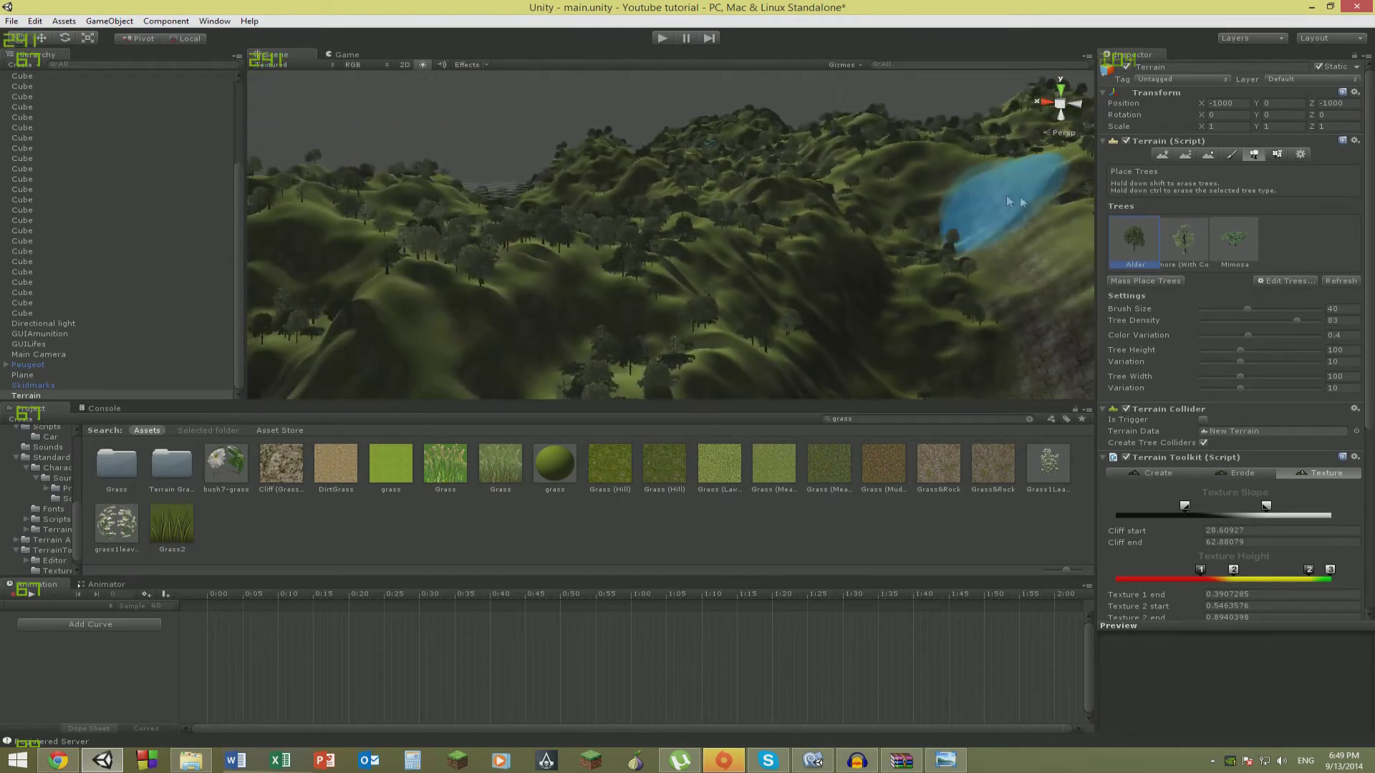
pyautogui.click(1149, 281)
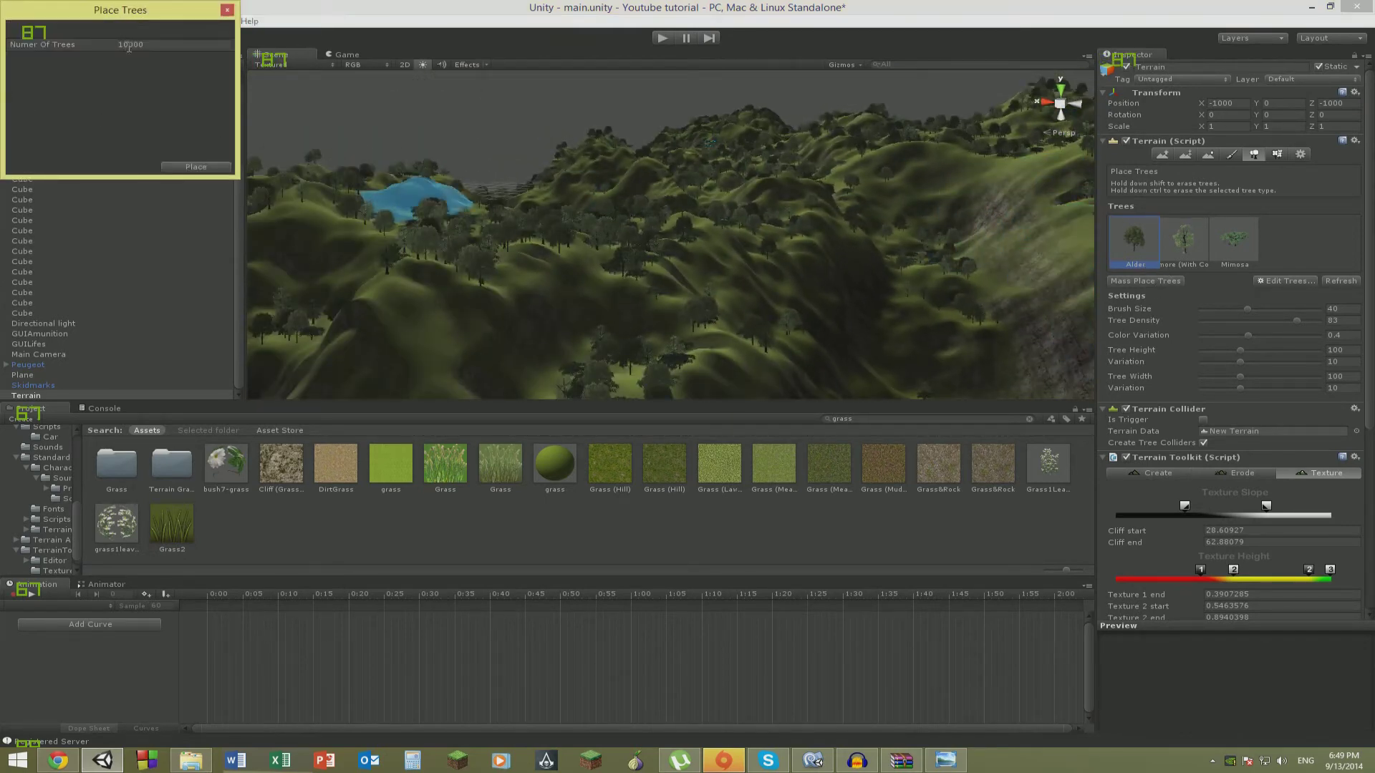
pyautogui.click(200, 172)
pyautogui.moveTo(632, 236); pyautogui.dragTo(1003, 236, button='right')
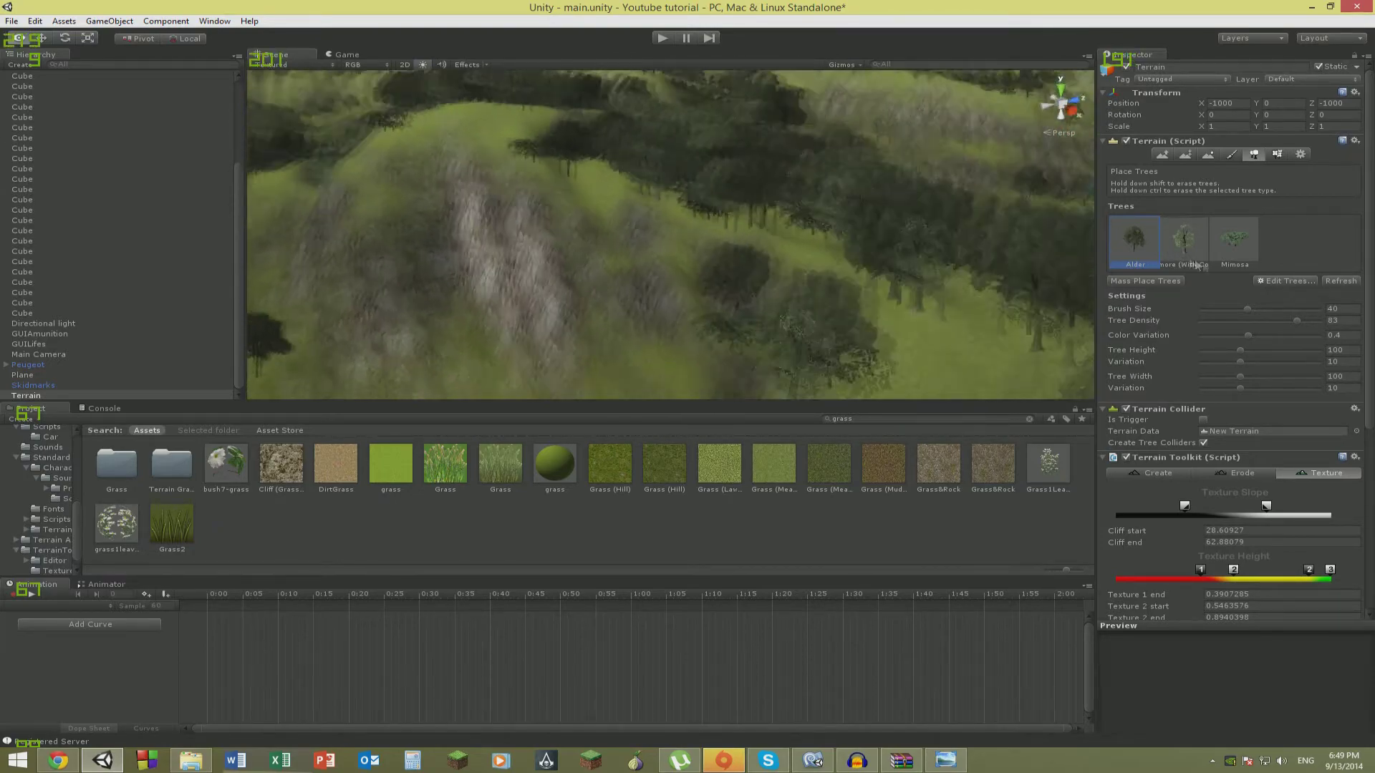
pyautogui.moveTo(1195, 265); pyautogui.dragTo(852, 371, button='right')
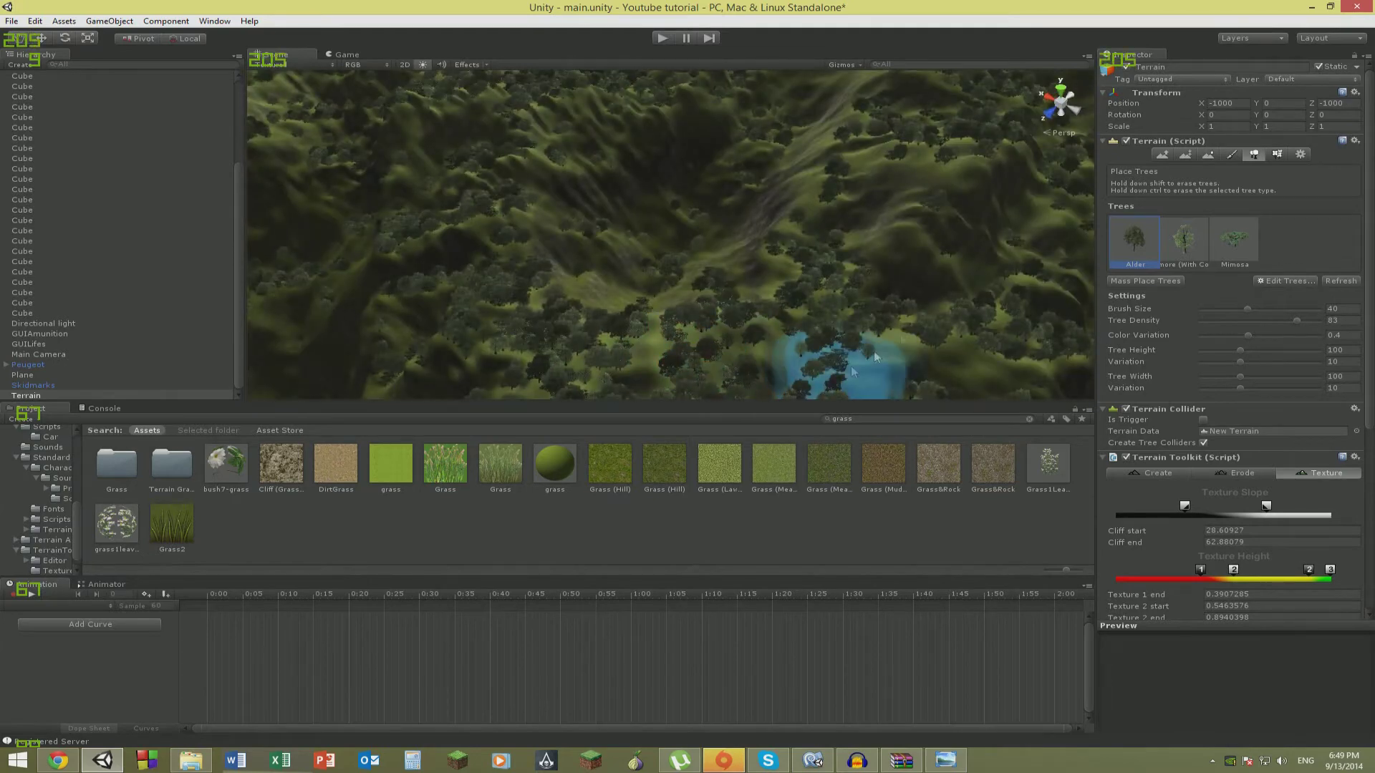
# Set the terrain's tree distance to 0 and raise its detail distance.
pyautogui.click(1300, 156)
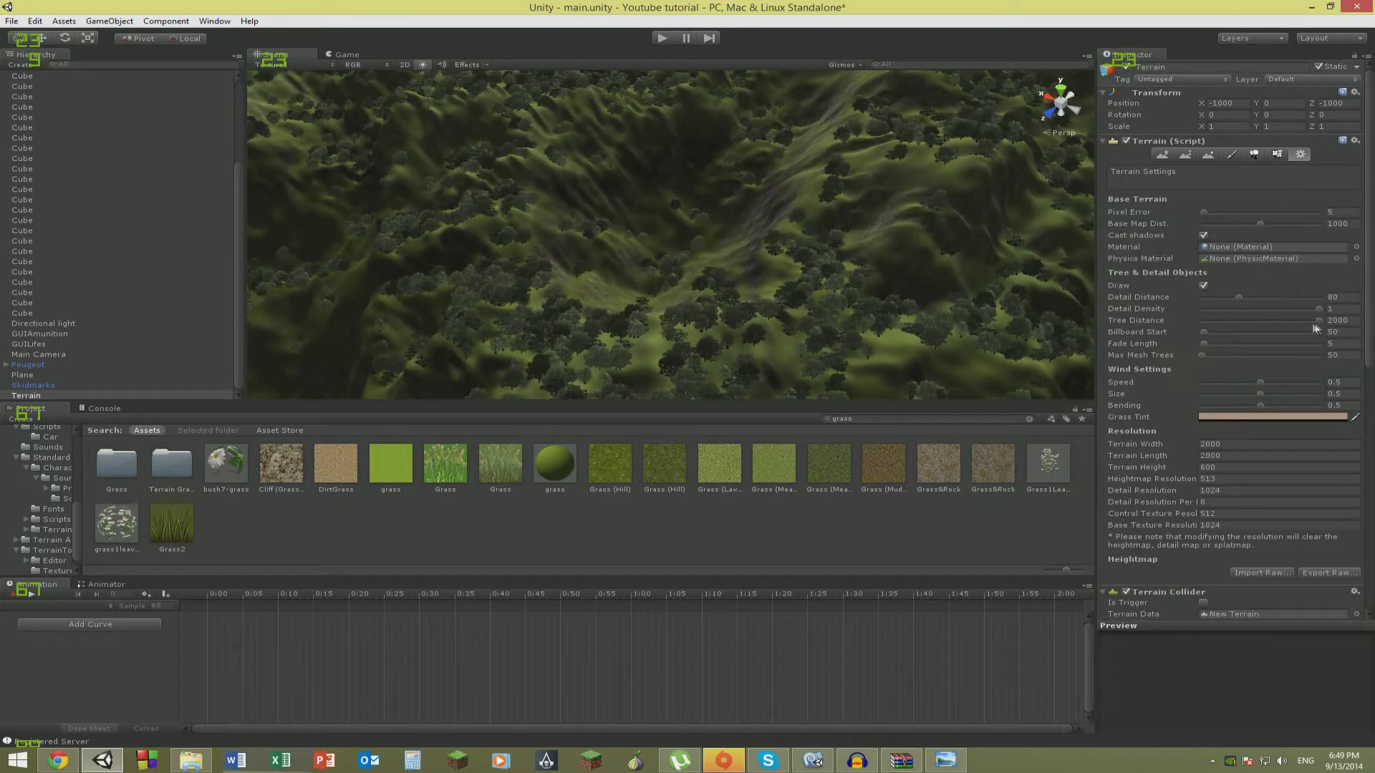
pyautogui.moveTo(1243, 320); pyautogui.dragTo(1136, 312)
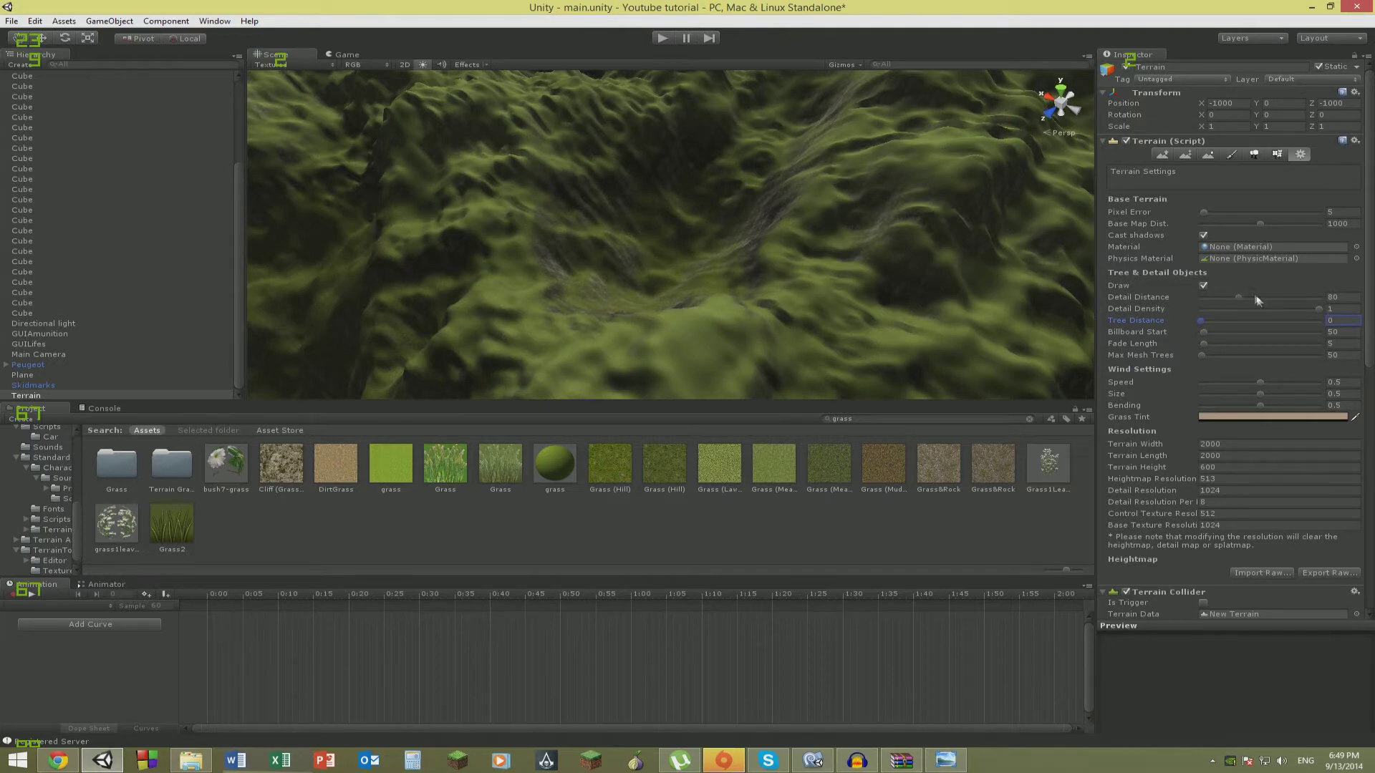
pyautogui.moveTo(1286, 298); pyautogui.dragTo(1324, 298)
# Add the green Grass texture as a paintable grass detail on the terrain, keeping the default sizes and colors.
pyautogui.moveTo(930, 312)
pyautogui.mouseDown(button='right')
pyautogui.moveTo(1052, 253)
pyautogui.moveTo(1056, 194)
pyautogui.mouseUp(button='right')
pyautogui.press('w')
pyautogui.hotkey('shift', 'w')
pyautogui.click(1255, 154)
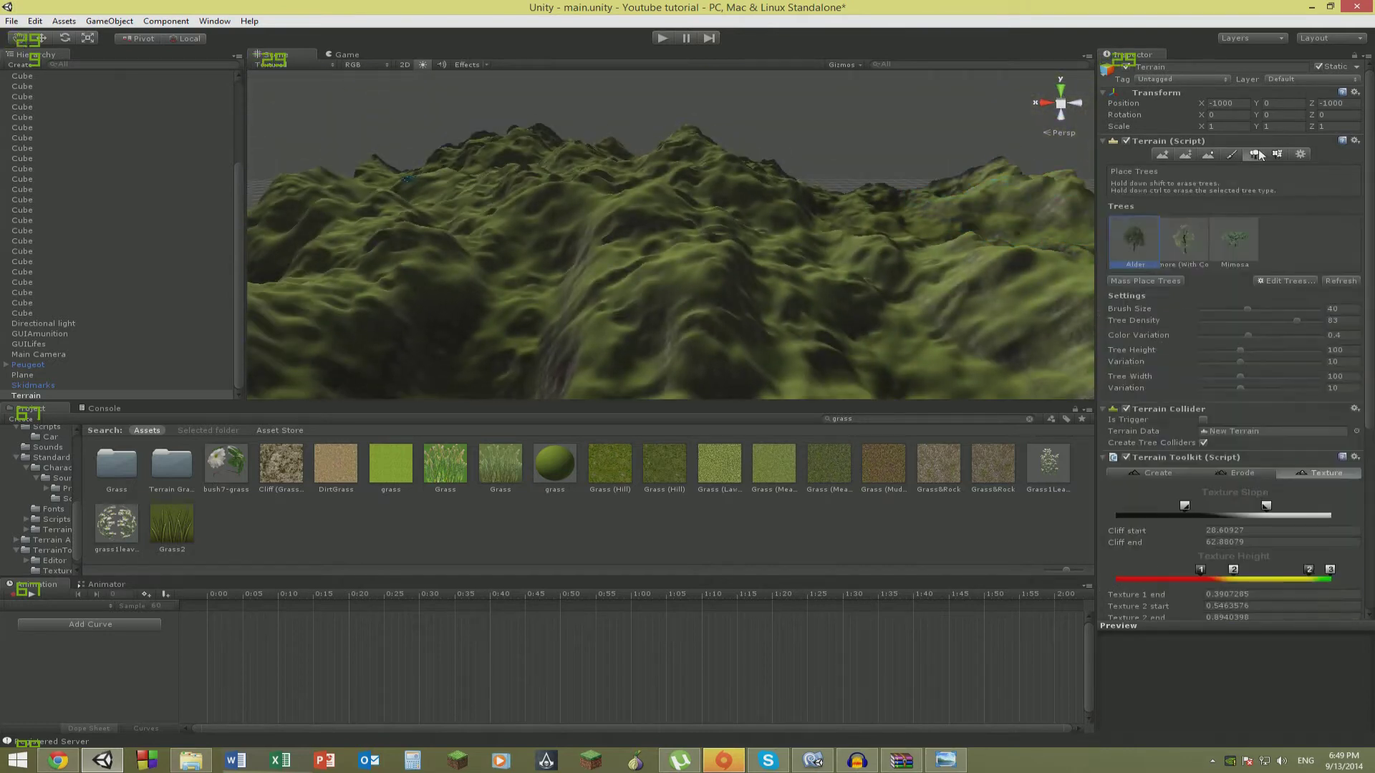
pyautogui.click(1278, 155)
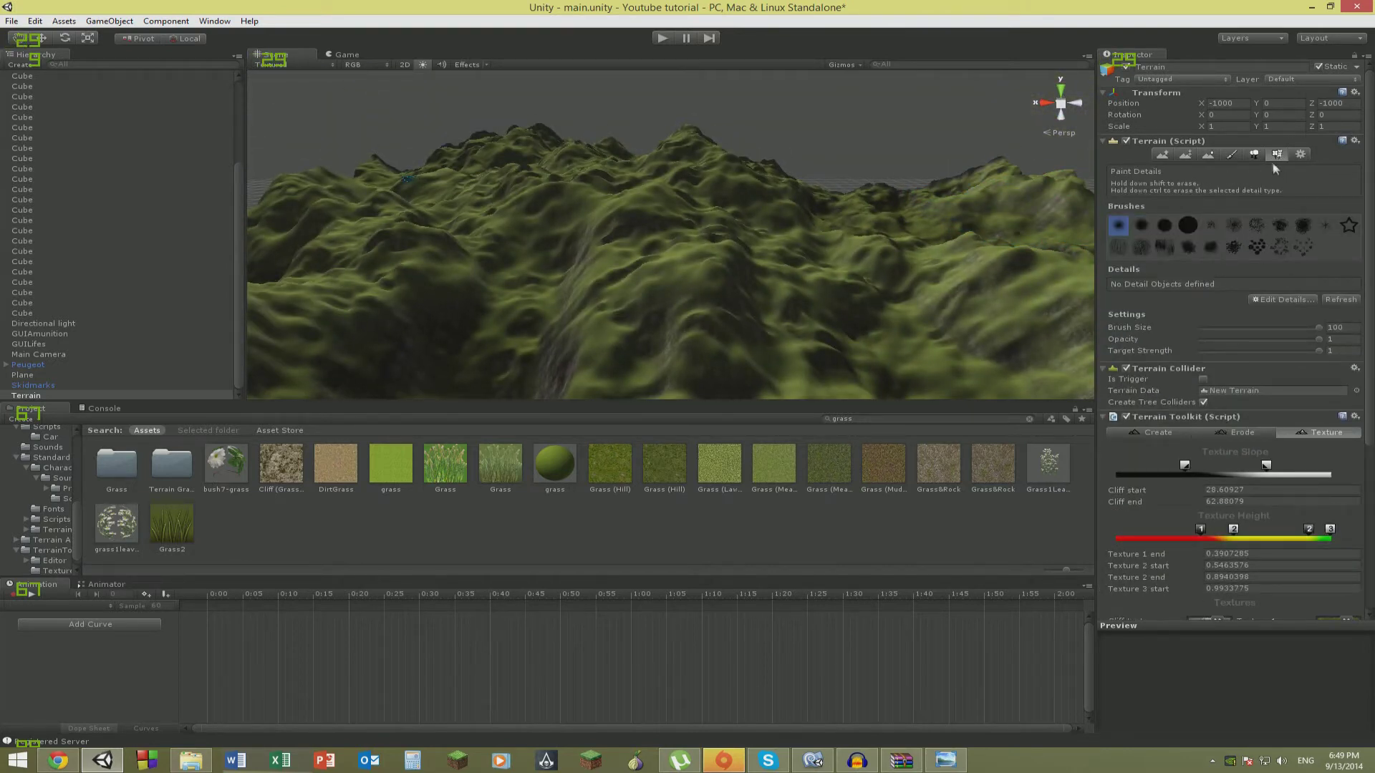
pyautogui.click(1281, 300)
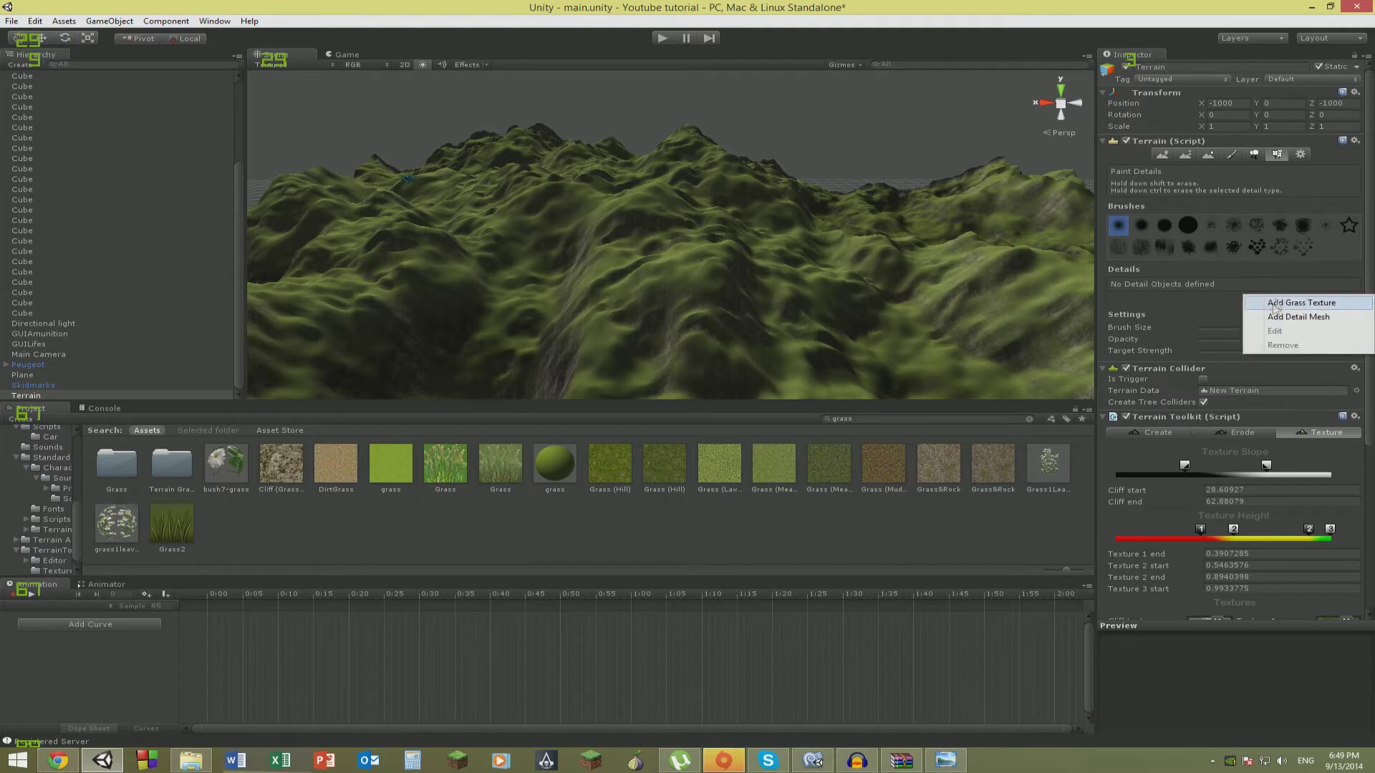
pyautogui.click(1271, 307)
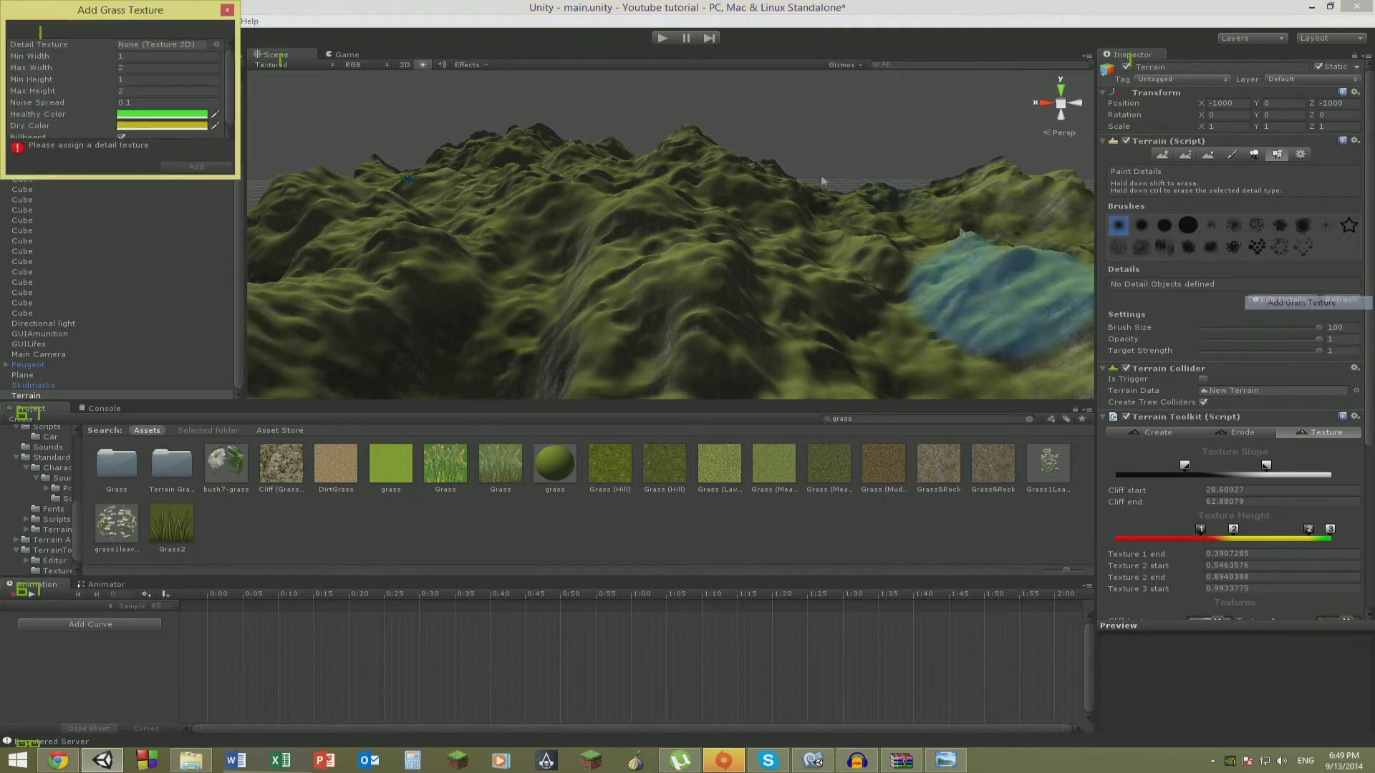
pyautogui.click(217, 45)
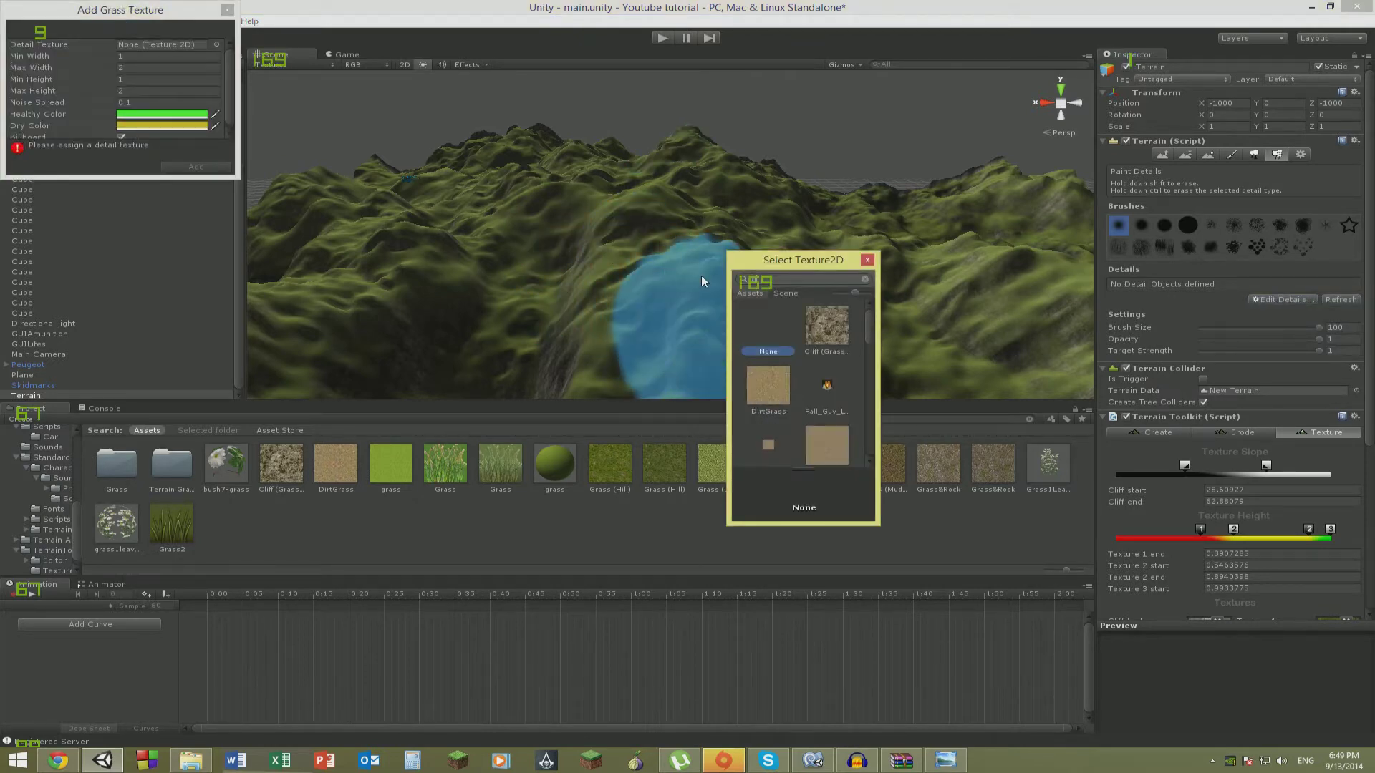
pyautogui.write('grass')
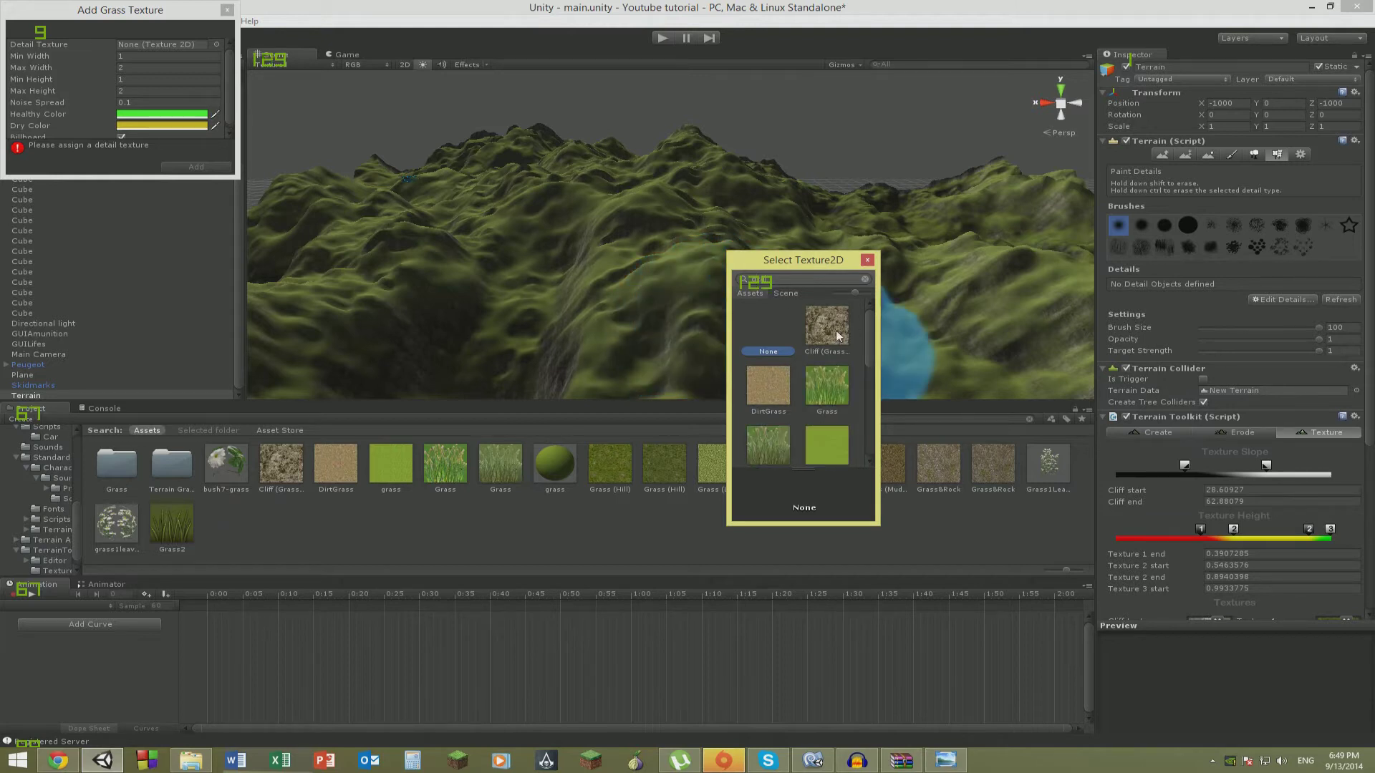
pyautogui.scroll(-2, 827, 347)
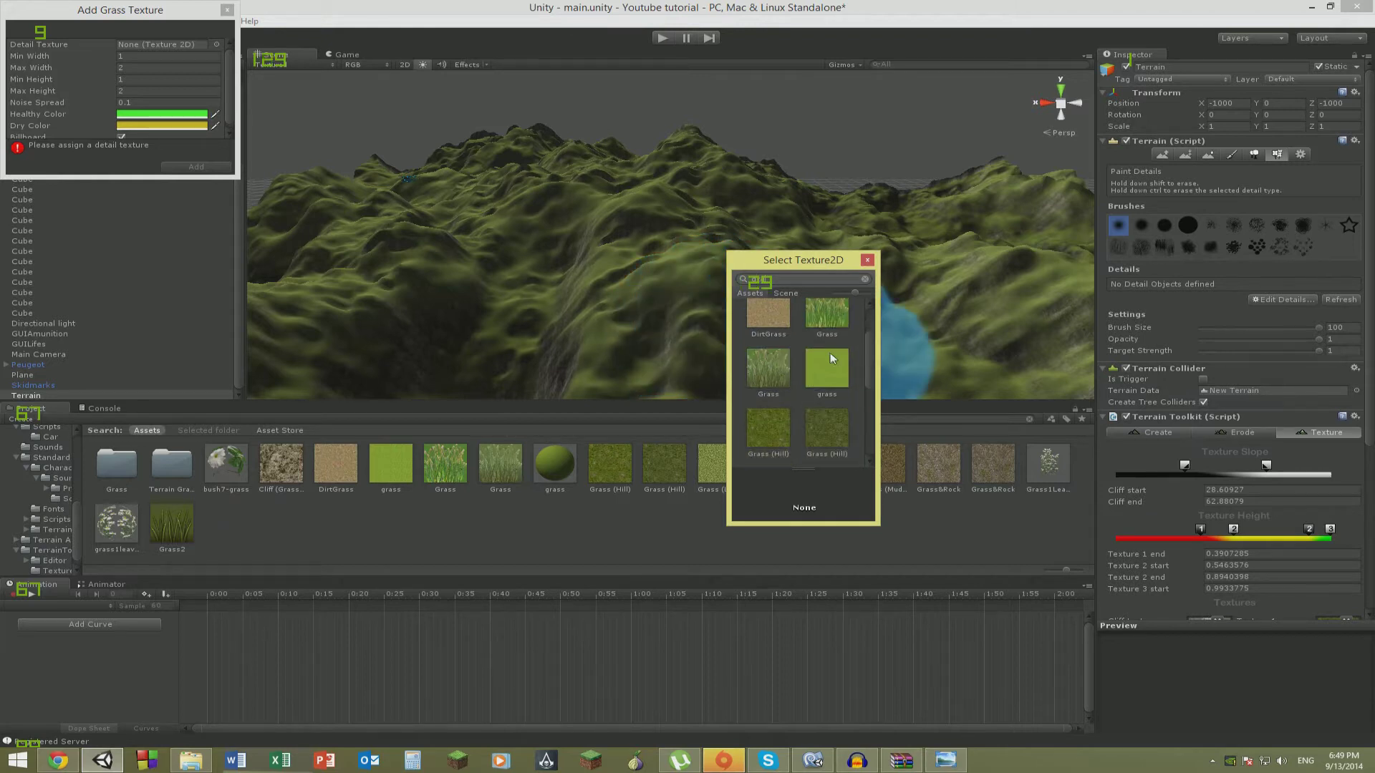
pyautogui.doubleClick(825, 313)
pyautogui.click(208, 168)
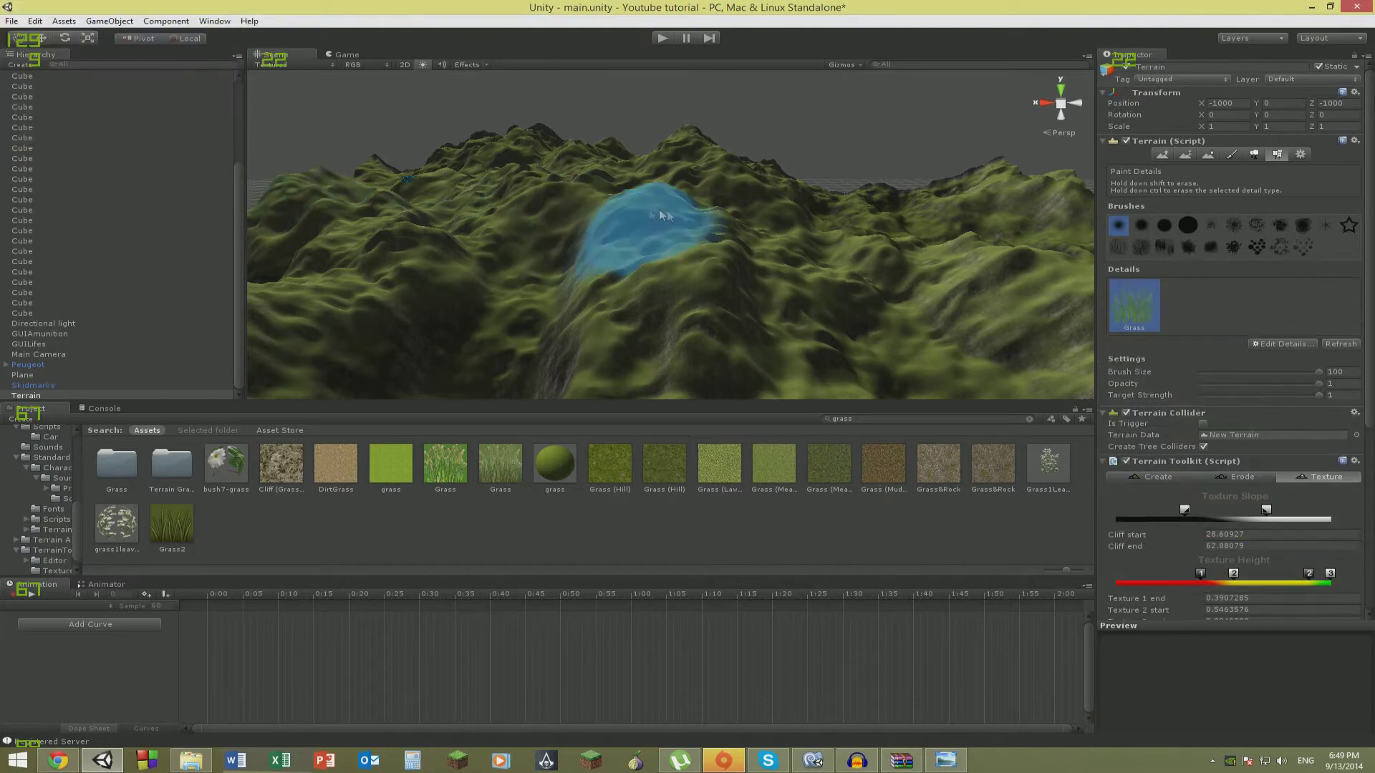
# Try painting the grass detail on the terrain up close, and undo it.
pyautogui.moveTo(659, 214); pyautogui.dragTo(720, 182, button='right')
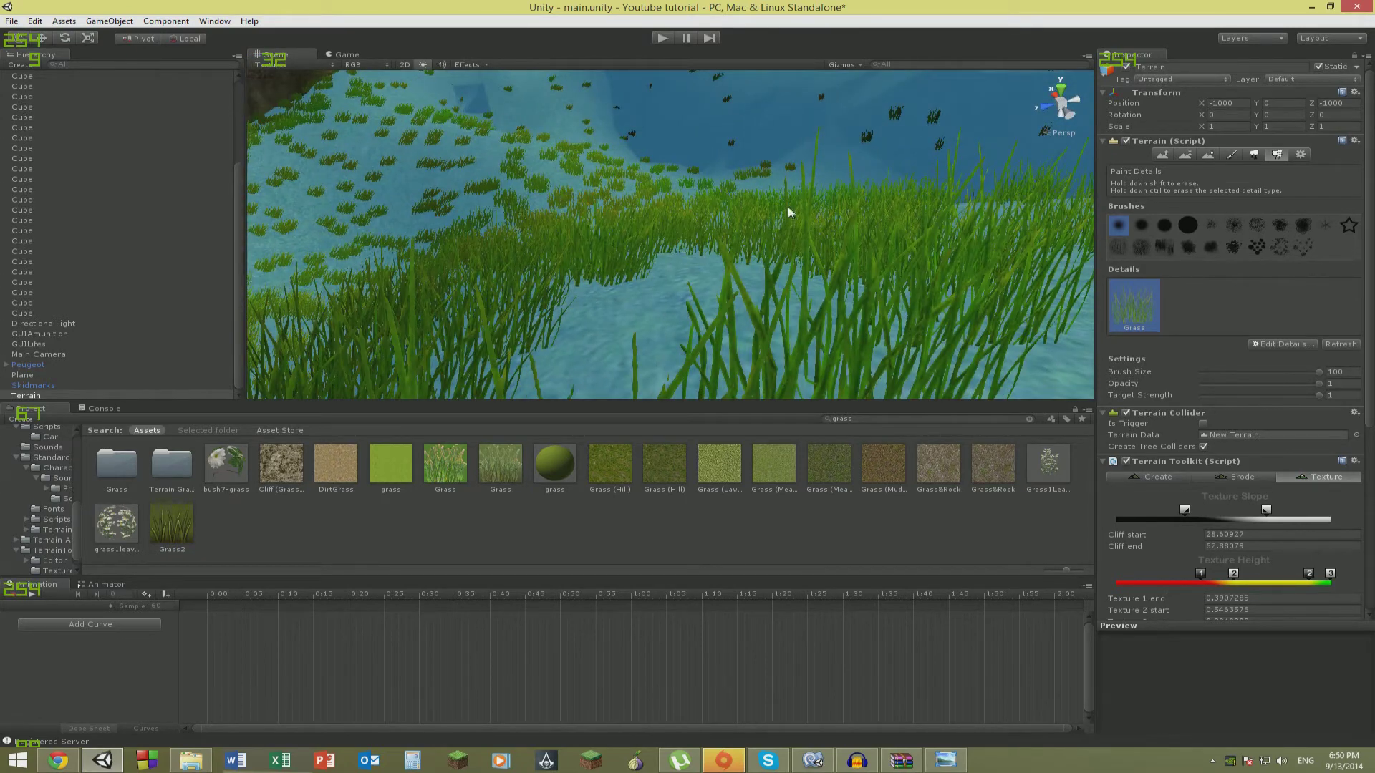
pyautogui.hotkey('ctrl', 'z')
# Turn off Billboard for the Grass detail texture and apply the change.
pyautogui.click(1277, 344)
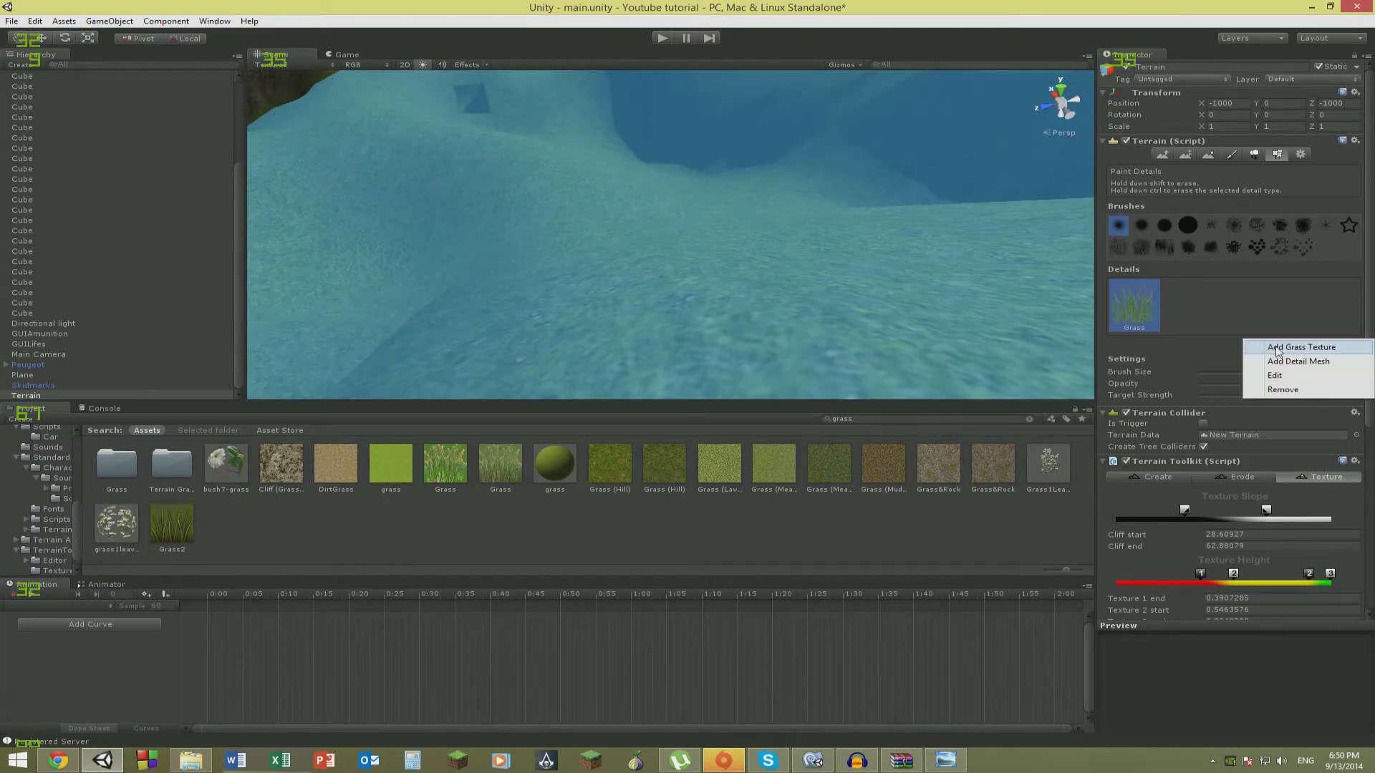
pyautogui.click(1277, 375)
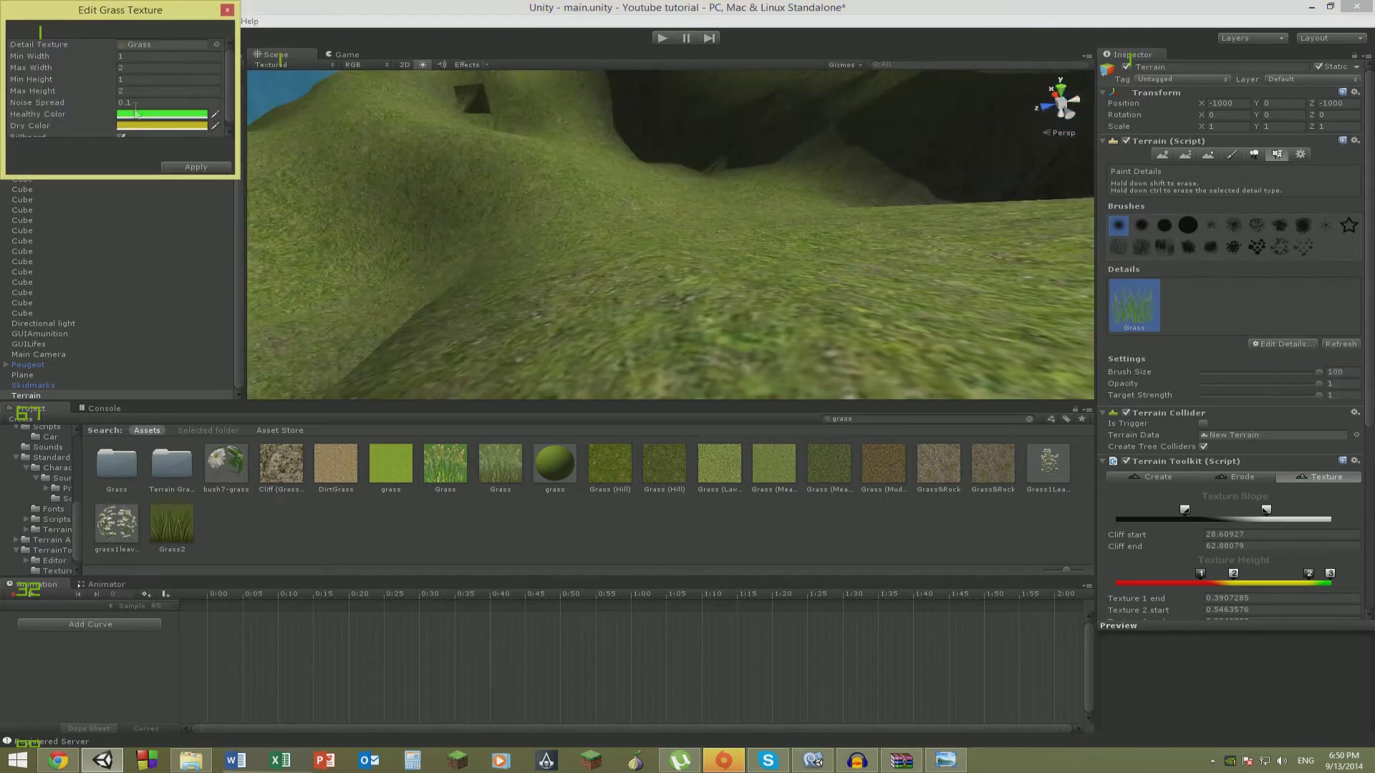
pyautogui.scroll(-1, 136, 107)
pyautogui.click(123, 132)
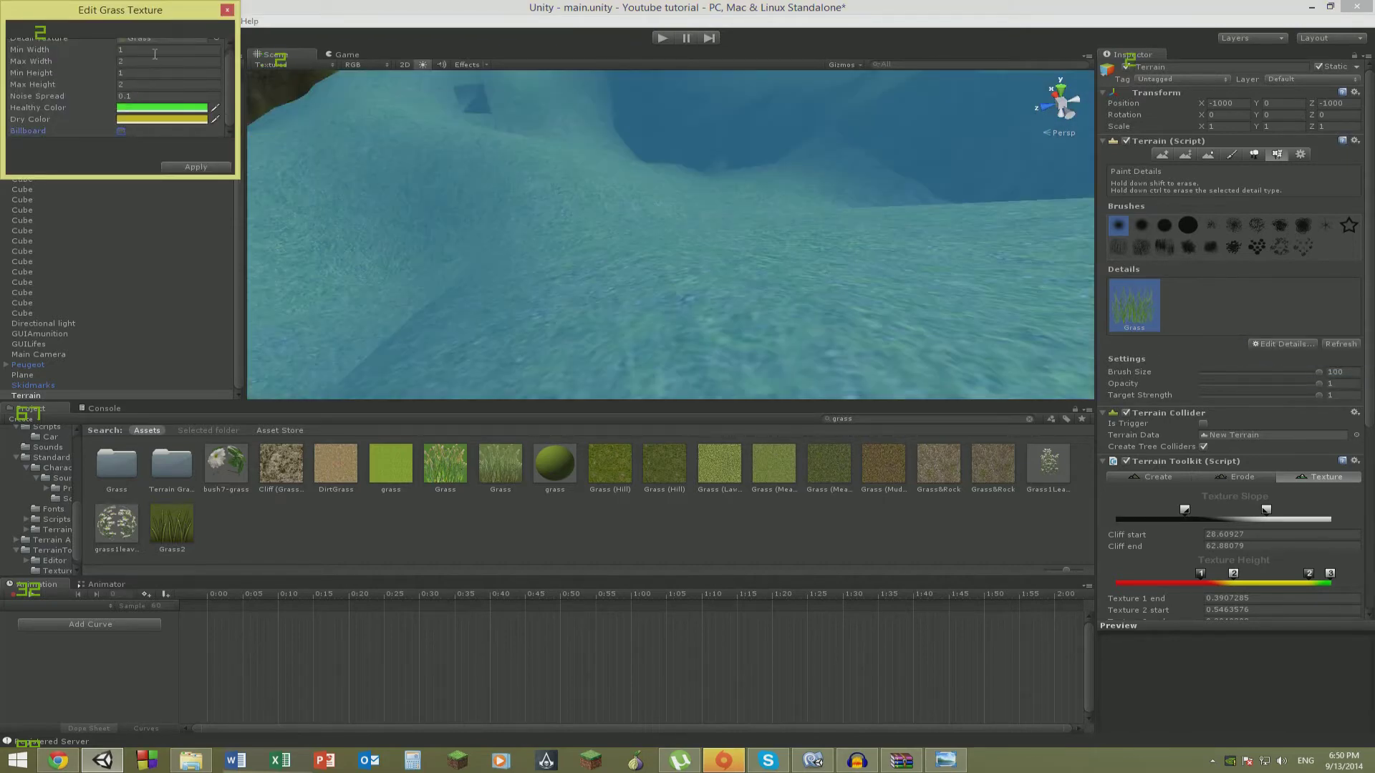
pyautogui.click(188, 167)
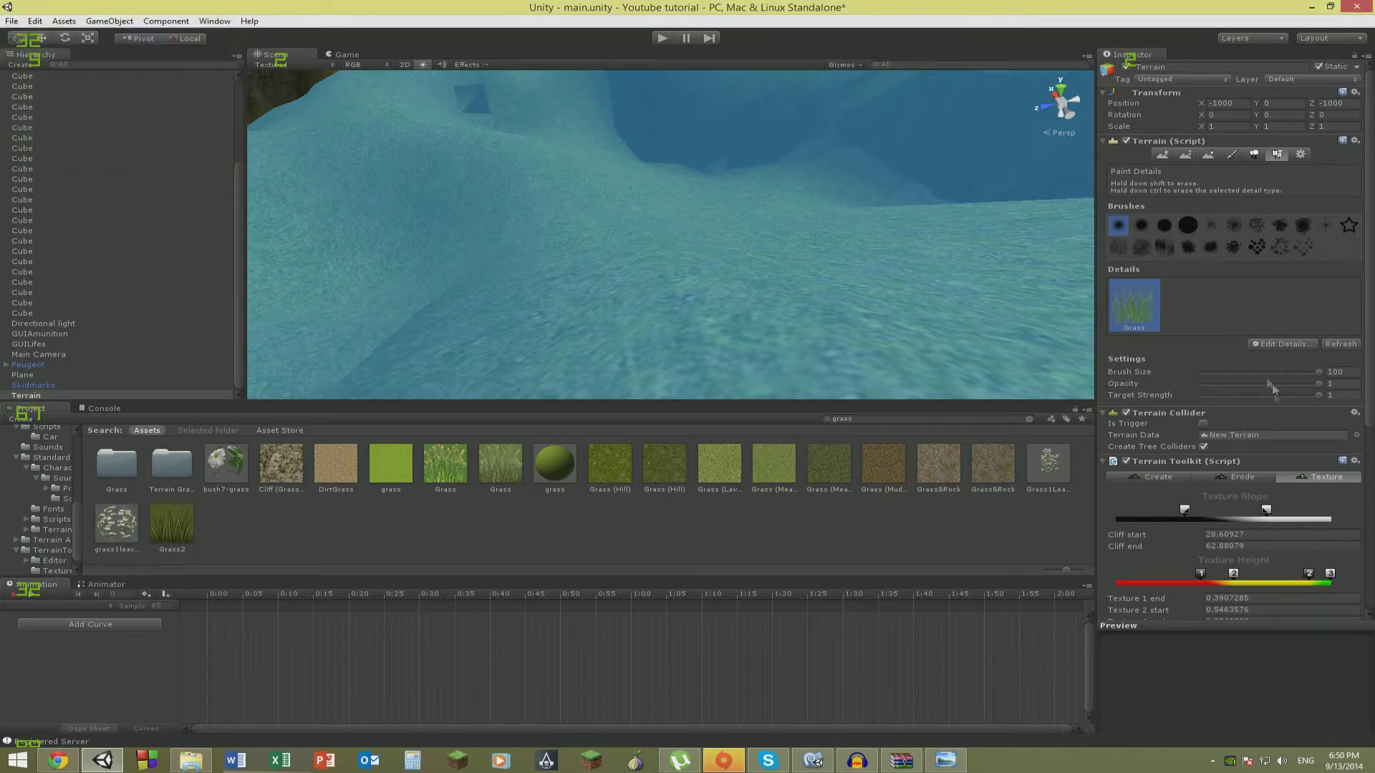
# Try painting a small patch of the Grass detail with brush size 1, and erase it.
pyautogui.moveTo(1258, 372); pyautogui.dragTo(1170, 368)
pyautogui.click(743, 301)
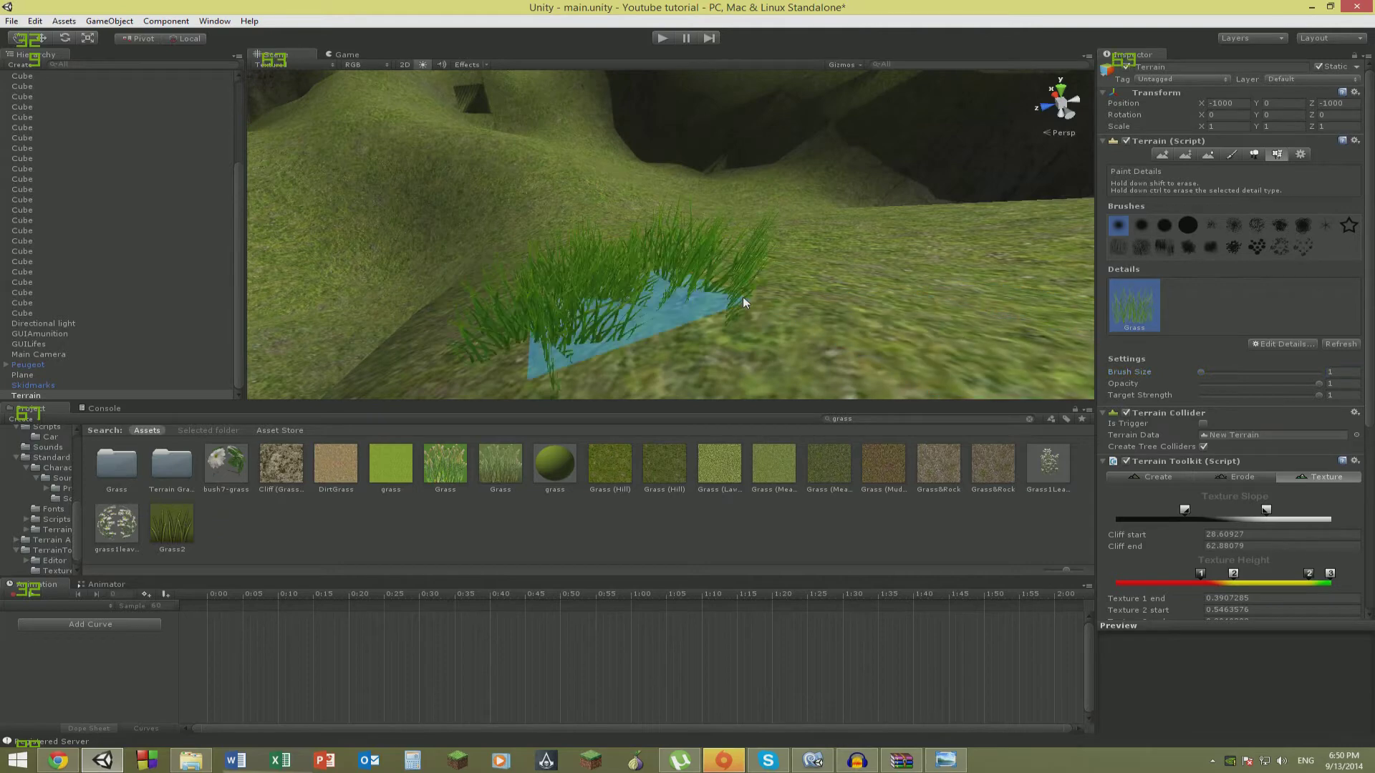
pyautogui.moveTo(716, 304)
pyautogui.keyDown('alt'); pyautogui.mouseDown()
pyautogui.moveTo(685, 325)
pyautogui.moveTo(960, 301)
pyautogui.moveTo(1274, 246)
pyautogui.moveTo(1204, 269)
pyautogui.mouseUp(); pyautogui.keyUp('alt')
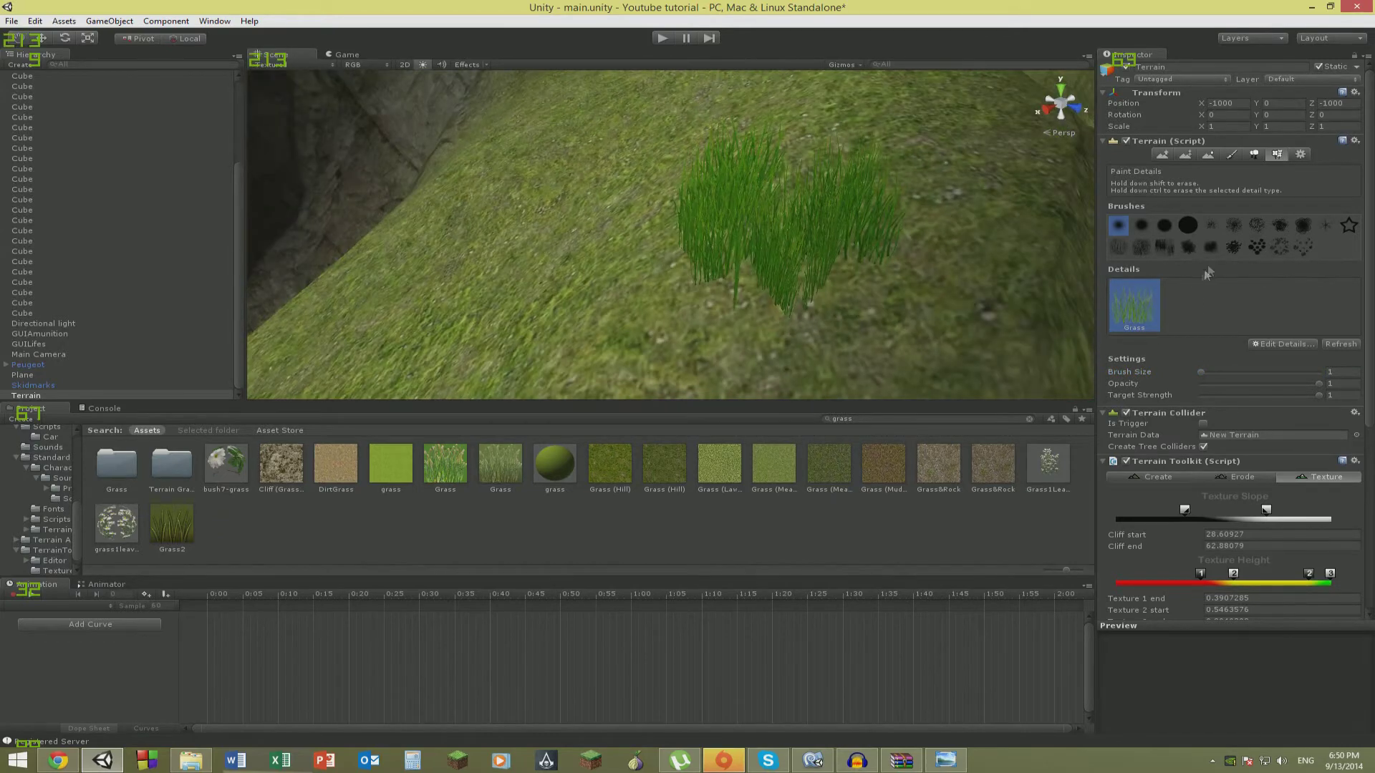
pyautogui.keyDown('shift'); pyautogui.click(829, 213); pyautogui.keyUp('shift')
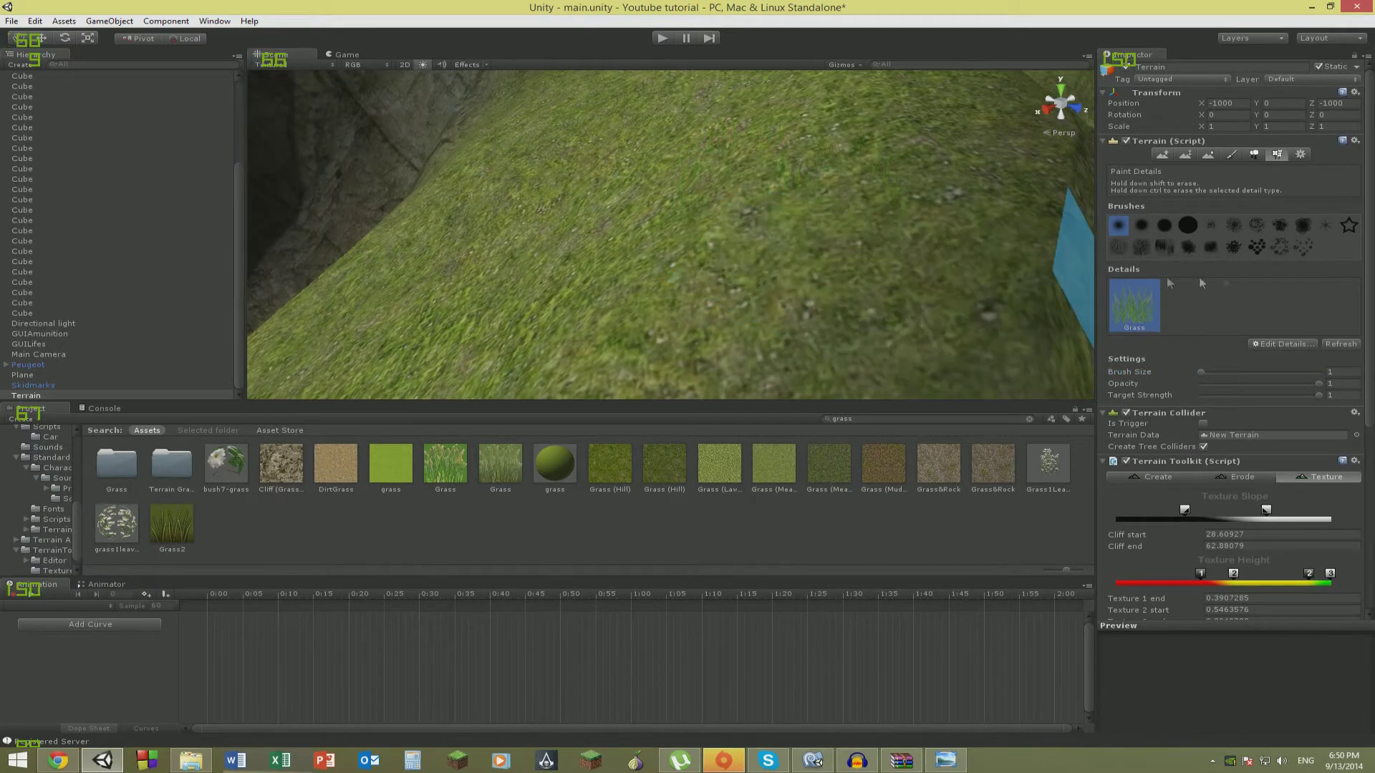
# Set the brush size to 7 and paint a larger patch of the Grass detail over the hilltop.
pyautogui.click(1200, 373)
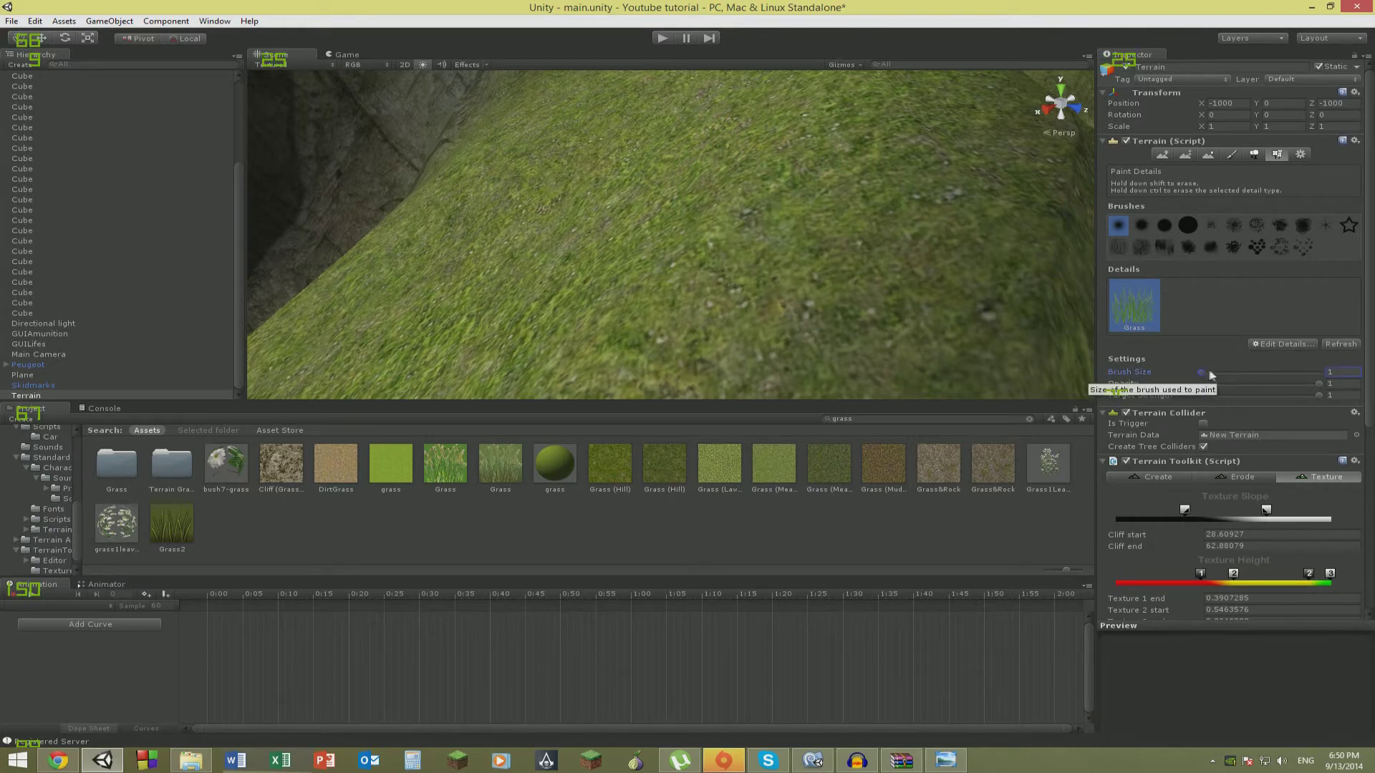
pyautogui.moveTo(1206, 372); pyautogui.dragTo(1210, 372)
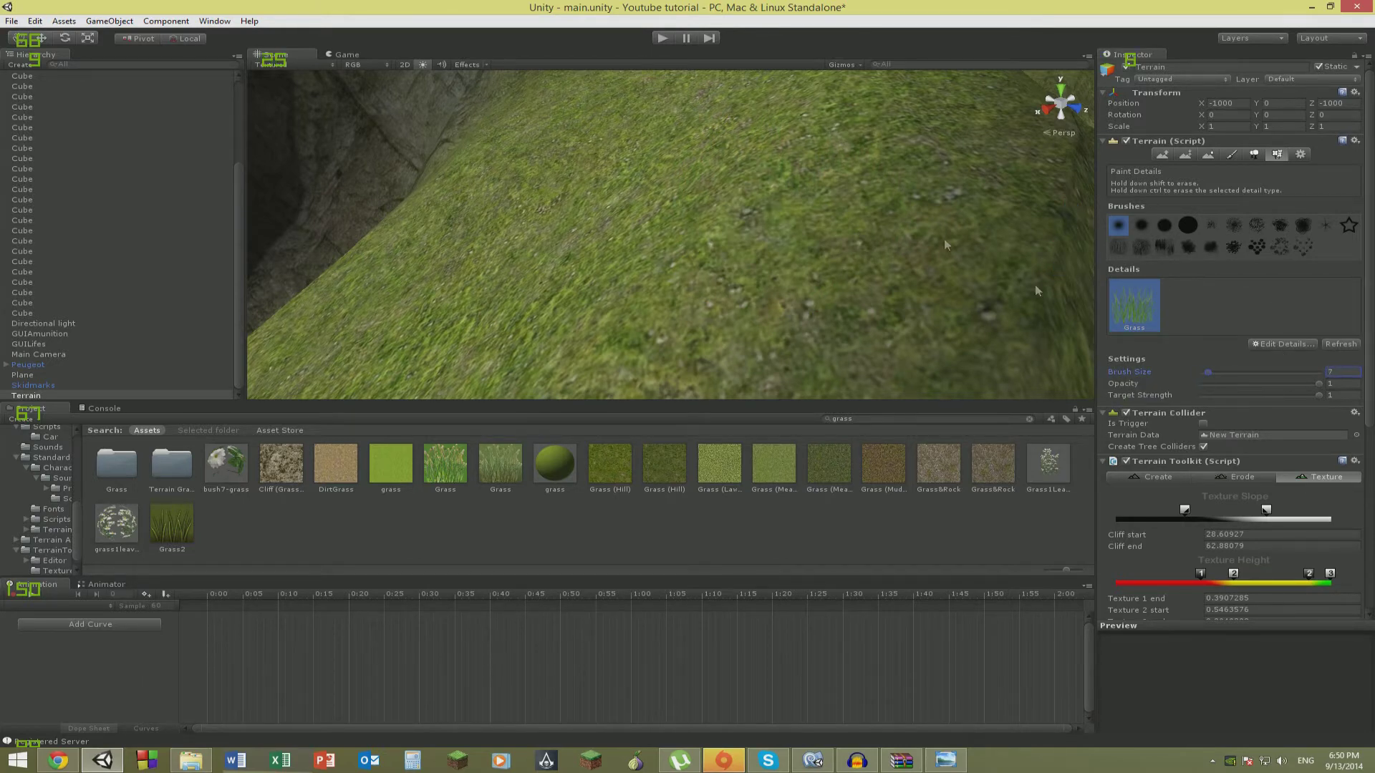
pyautogui.moveTo(812, 215); pyautogui.dragTo(658, 166)
pyautogui.moveTo(893, 172); pyautogui.dragTo(1030, 172, button='right')
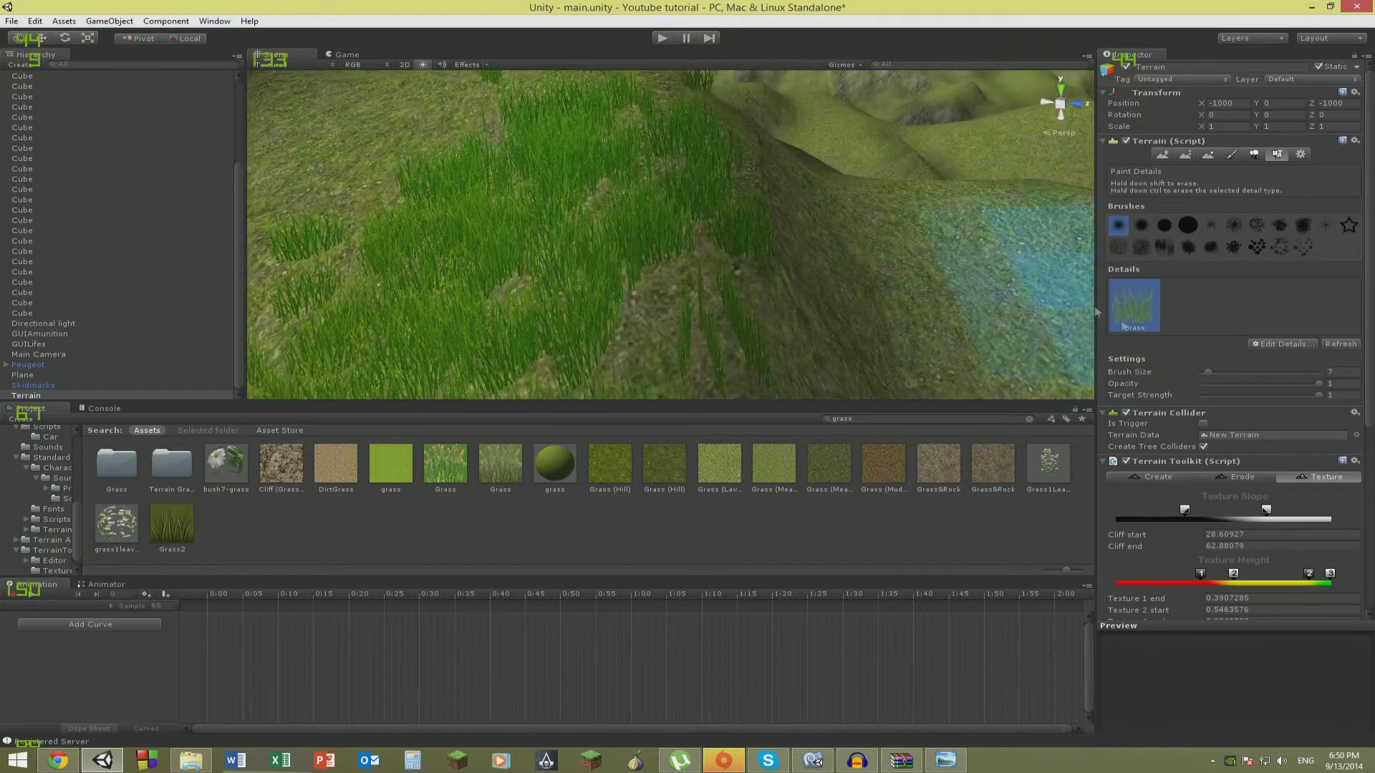
# Add another Grass texture as a second paintable grass detail with the default sizes and colors.
pyautogui.click(1298, 343)
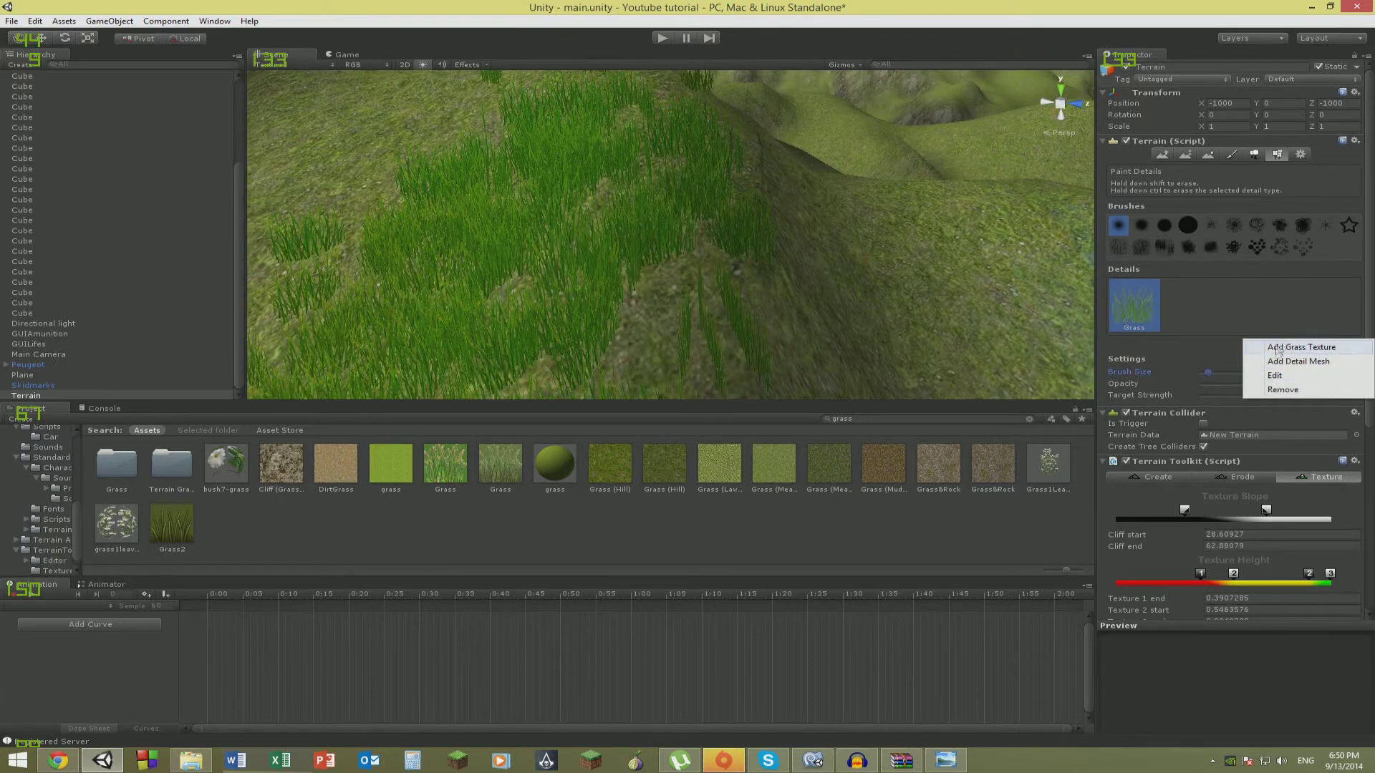
pyautogui.click(1278, 348)
pyautogui.click(216, 44)
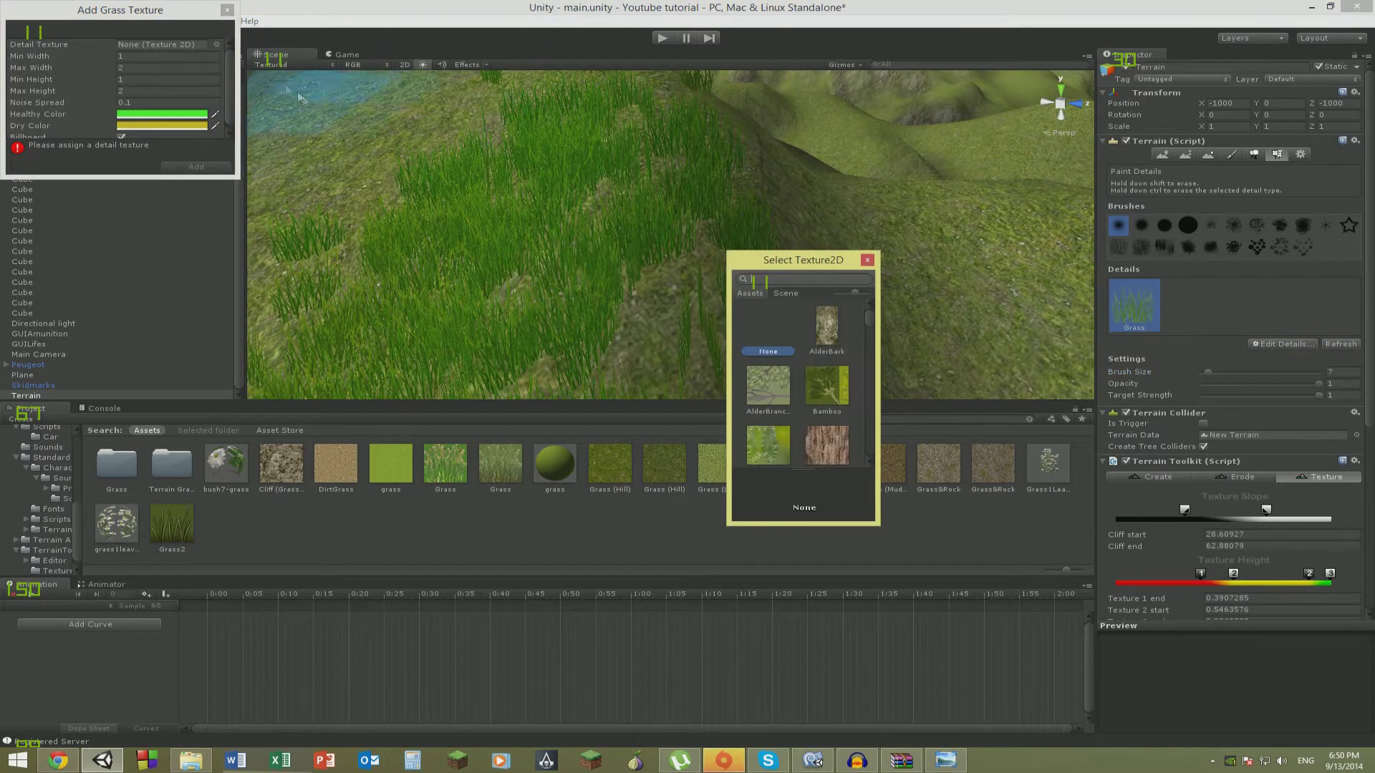
pyautogui.write('grass')
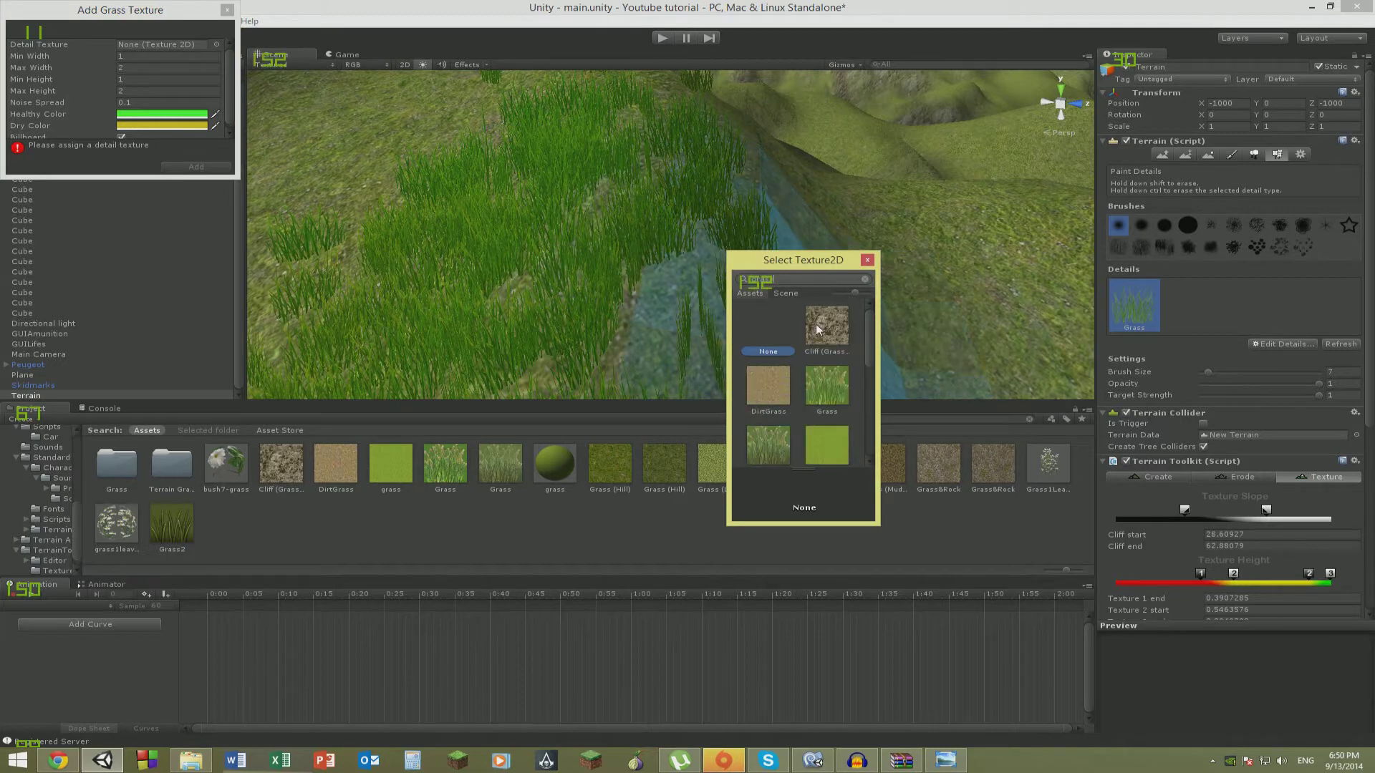
pyautogui.doubleClick(835, 398)
pyautogui.click(196, 167)
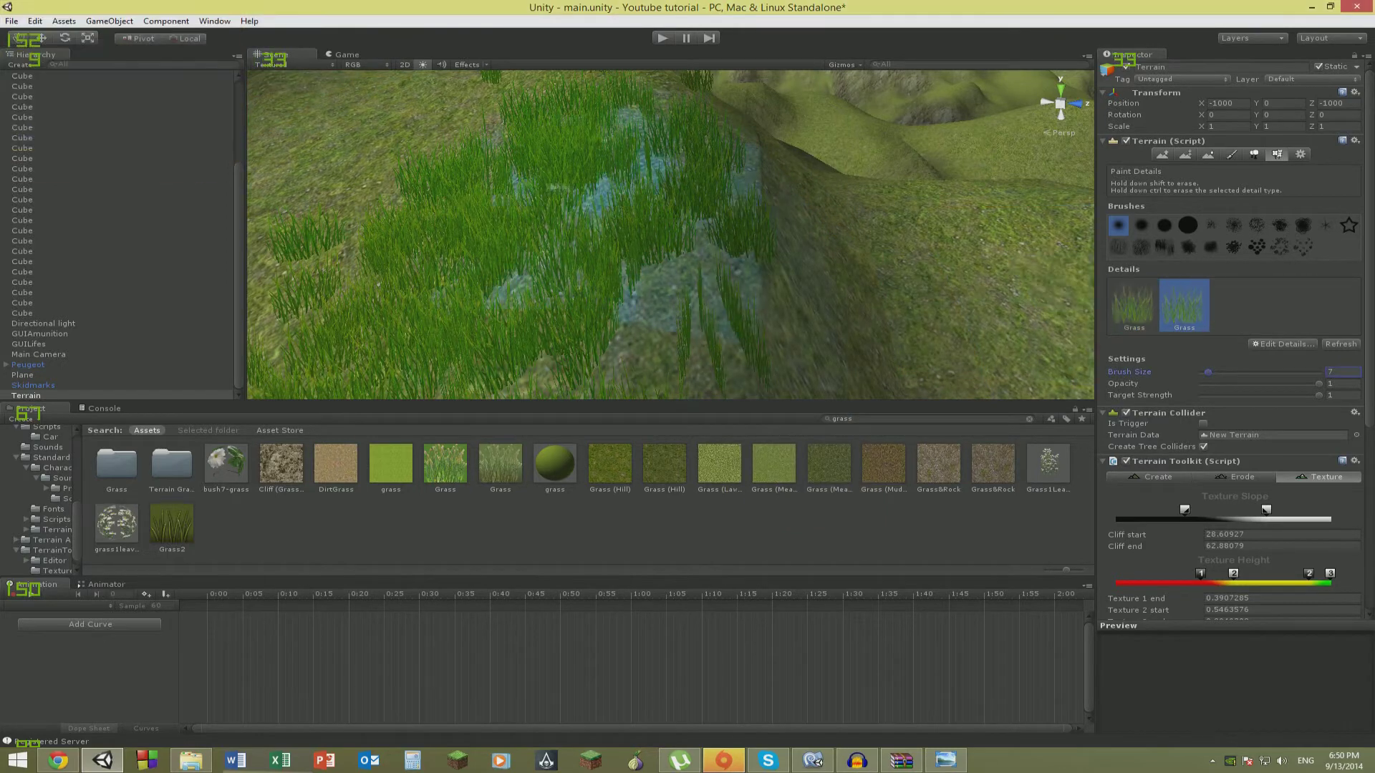
pyautogui.moveTo(587, 215); pyautogui.dragTo(544, 122, button='right')
pyautogui.click(1282, 344)
pyautogui.click(1274, 379)
pyautogui.click(217, 45)
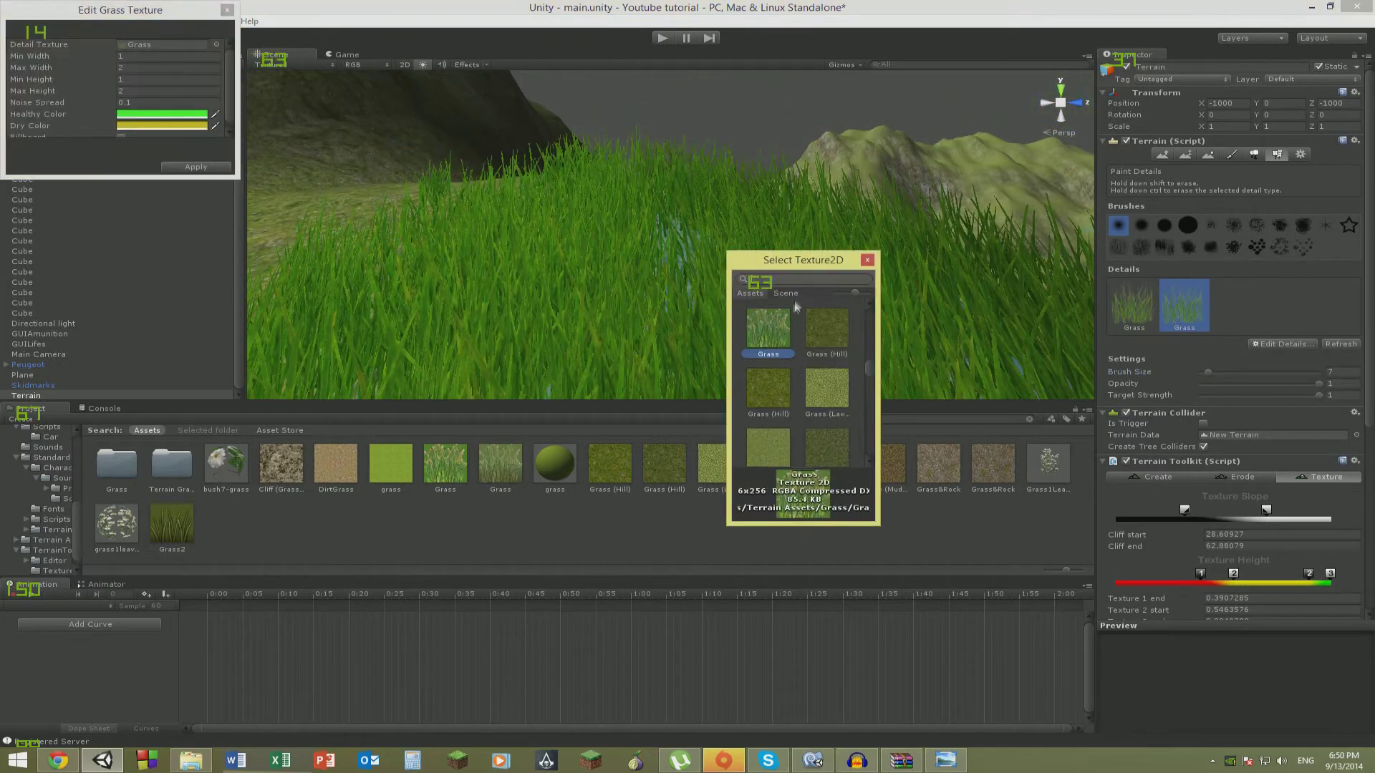
pyautogui.click(867, 260)
pyautogui.click(227, 10)
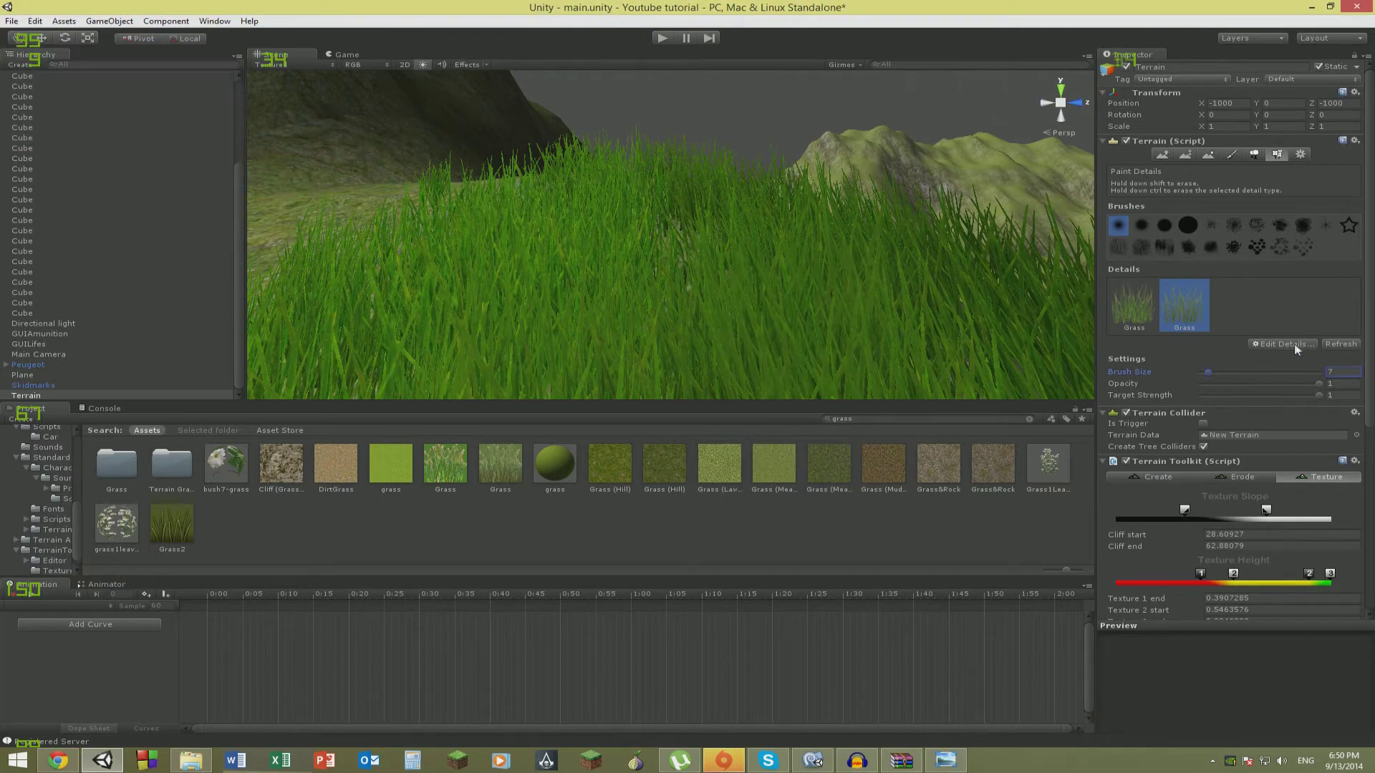
# Add the Grass2 texture as a third paintable grass detail on the terrain.
pyautogui.click(1283, 344)
pyautogui.click(1274, 356)
pyautogui.click(216, 44)
pyautogui.scroll(-5, 798, 394)
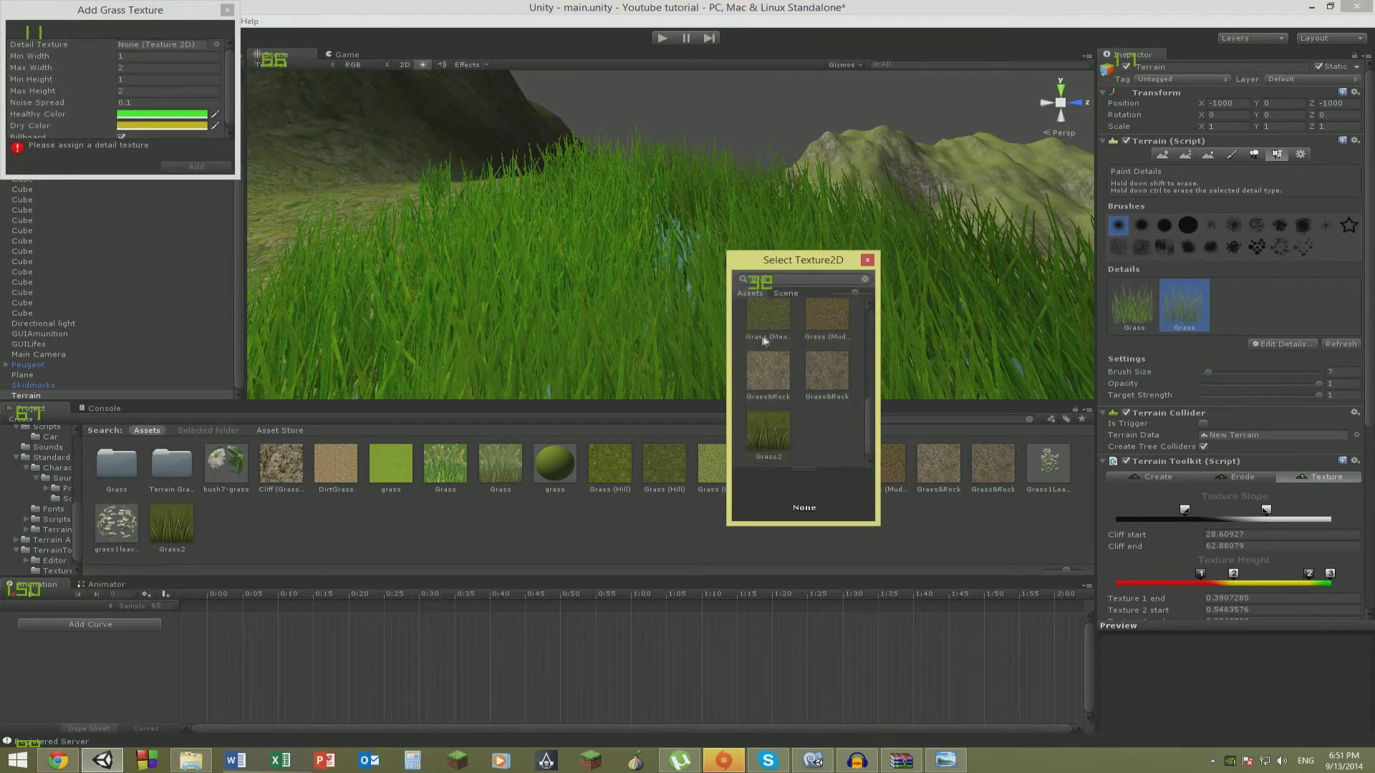
pyautogui.doubleClick(827, 437)
pyautogui.click(196, 166)
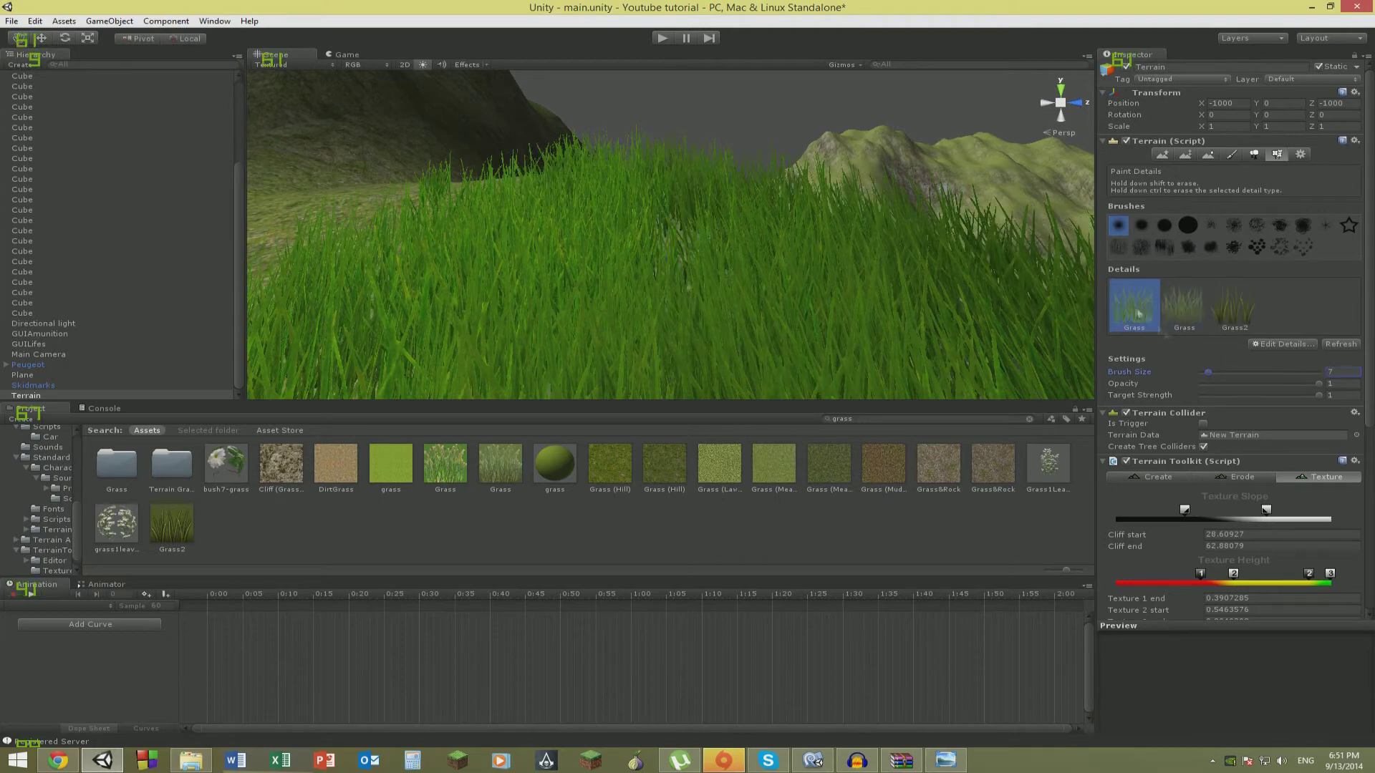
# Set the target strength to 0.5 and erase the painted grass from the hill.
pyautogui.moveTo(1317, 396); pyautogui.dragTo(1260, 395)
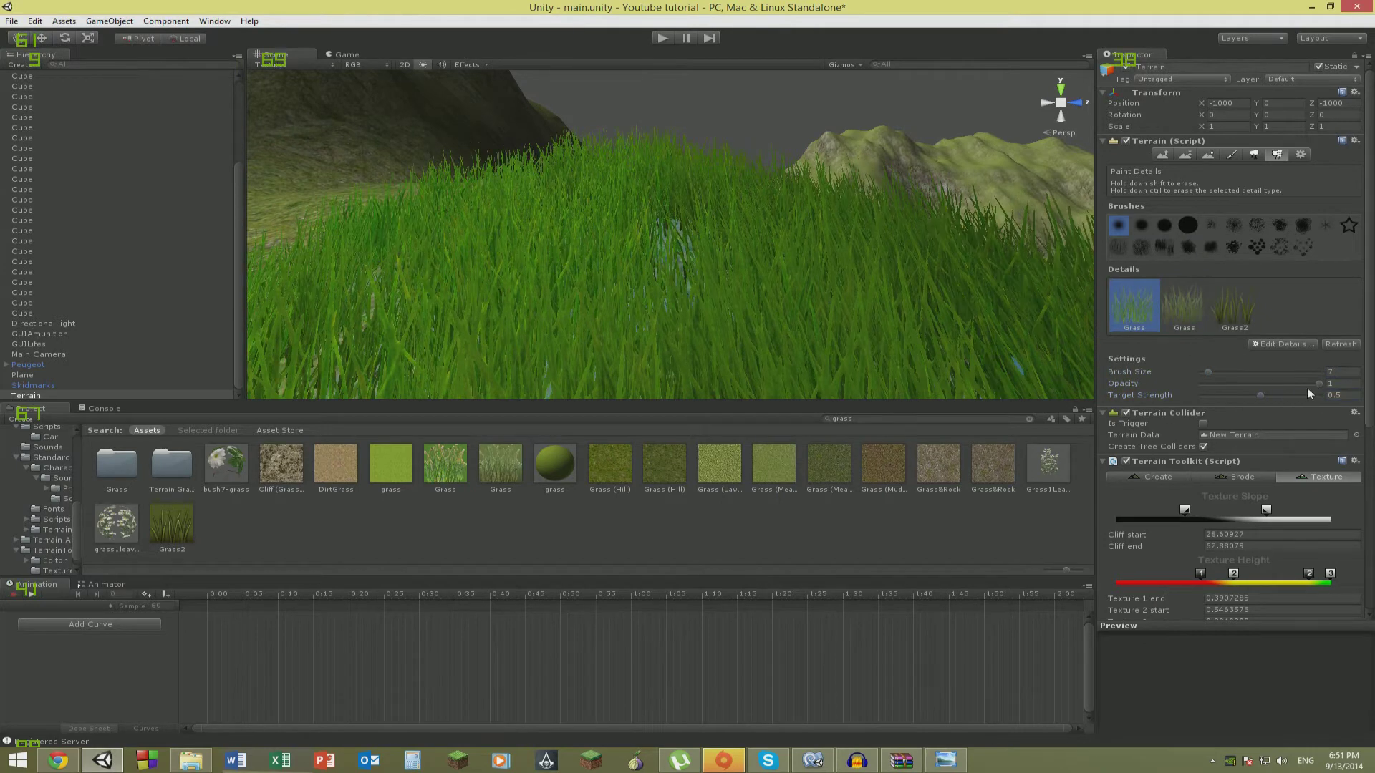
pyautogui.moveTo(1059, 272)
pyautogui.mouseDown(button='right')
pyautogui.moveTo(1017, 340)
pyautogui.moveTo(938, 295)
pyautogui.mouseUp(button='right')
pyautogui.click(1184, 307)
pyautogui.moveTo(931, 214)
pyautogui.mouseDown(button='right')
pyautogui.moveTo(850, 188)
pyautogui.moveTo(712, 299)
pyautogui.mouseUp(button='right')
pyautogui.moveTo(713, 299)
pyautogui.keyDown('shift'); pyautogui.mouseDown()
pyautogui.moveTo(705, 222)
pyautogui.moveTo(609, 222)
pyautogui.mouseUp(); pyautogui.keyUp('shift')
# Try painting Grass2 and both Grass details sparsely over the hilltop with opacity 0.18 and target strength 1.
pyautogui.click(1234, 306)
pyautogui.moveTo(791, 174); pyautogui.dragTo(716, 250, button='right')
pyautogui.moveTo(716, 251); pyautogui.dragTo(823, 301)
pyautogui.click(1185, 306)
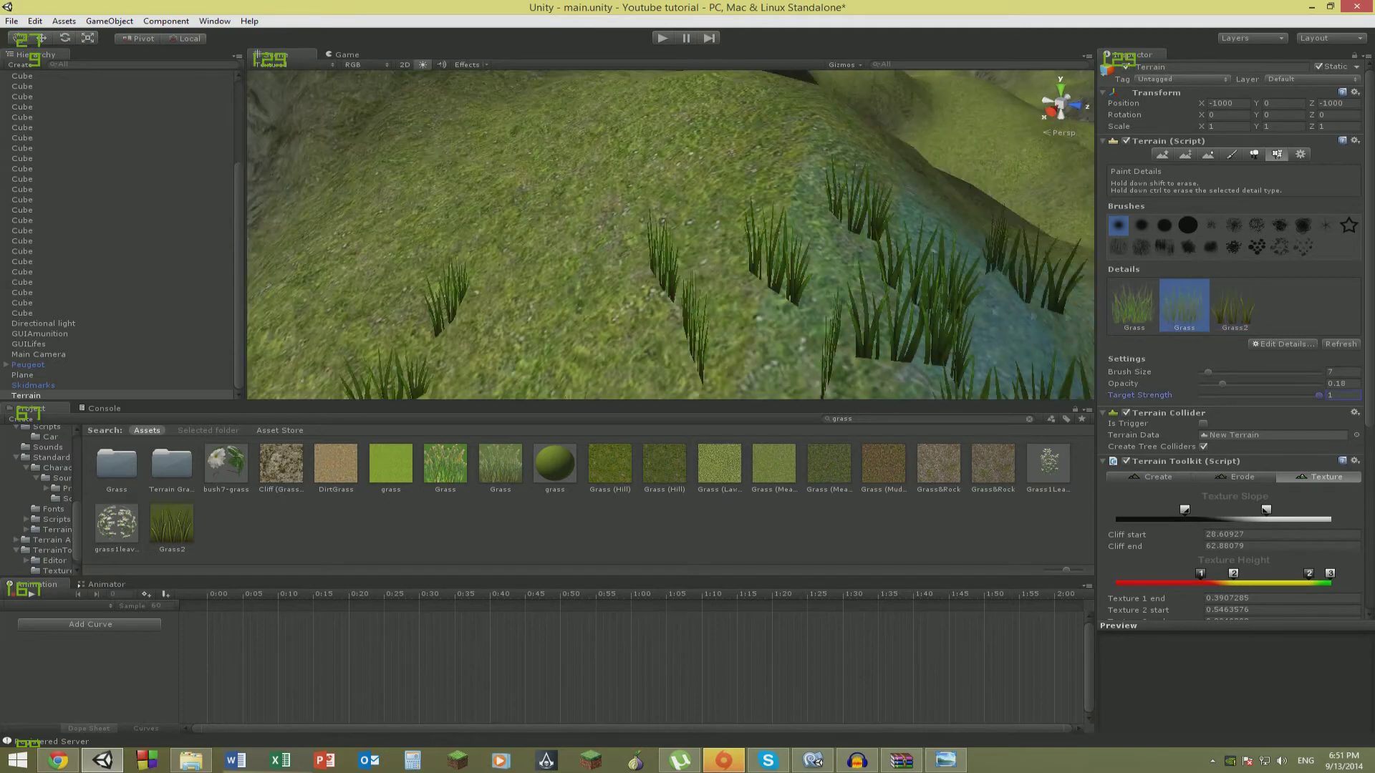
pyautogui.moveTo(930, 286); pyautogui.dragTo(751, 272)
pyautogui.moveTo(752, 272); pyautogui.dragTo(787, 287, button='right')
pyautogui.click(1113, 313)
pyautogui.moveTo(702, 351)
pyautogui.mouseDown(button='right')
pyautogui.moveTo(620, 304)
pyautogui.moveTo(583, 239)
pyautogui.moveTo(688, 358)
pyautogui.mouseUp(button='right')
pyautogui.moveTo(687, 358); pyautogui.dragTo(810, 304)
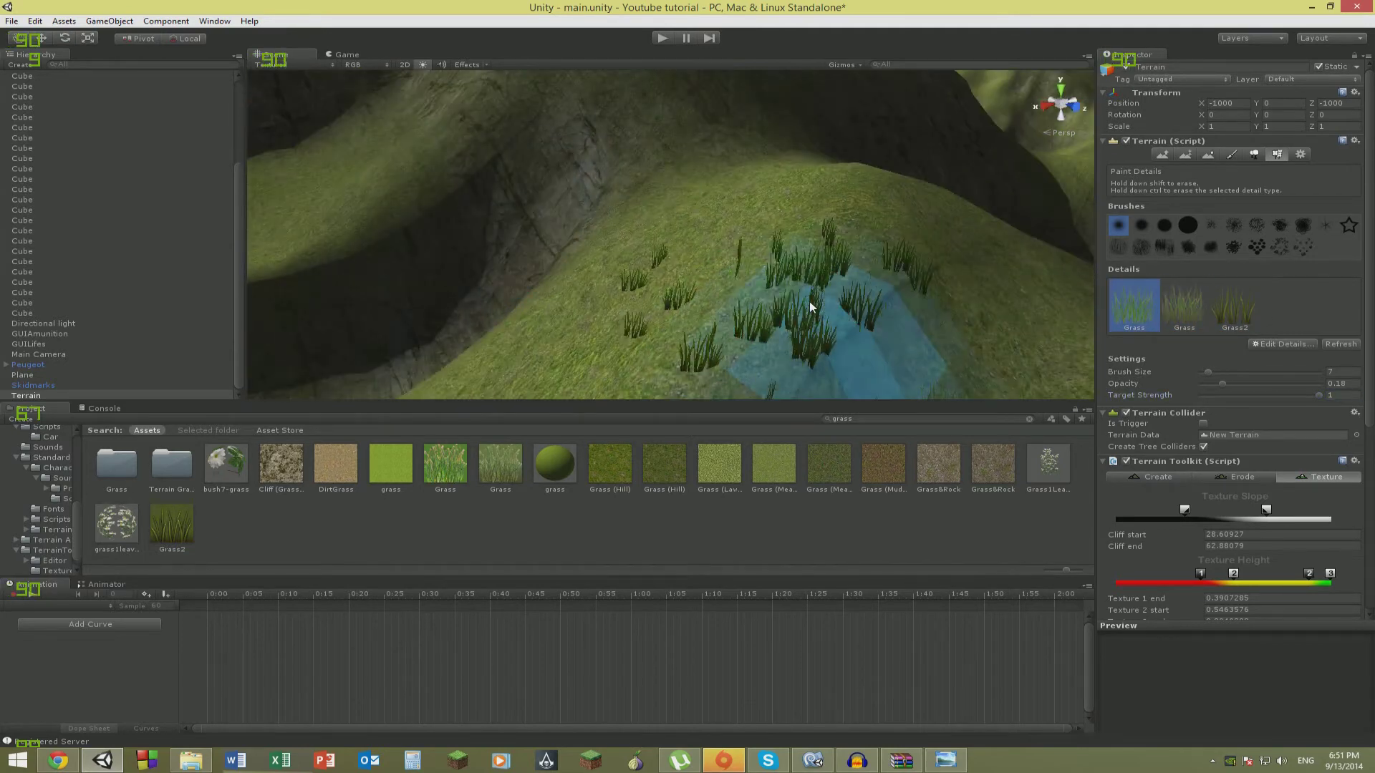
pyautogui.moveTo(810, 303)
pyautogui.mouseDown(button='right')
pyautogui.moveTo(857, 359)
pyautogui.moveTo(888, 344)
pyautogui.mouseUp(button='right')
# Try painting the first Grass detail with a higher opacity, and erase the painted grass.
pyautogui.moveTo(1222, 384); pyautogui.dragTo(1248, 389)
pyautogui.moveTo(831, 229)
pyautogui.mouseDown(button='right')
pyautogui.moveTo(788, 196)
pyautogui.moveTo(773, 208)
pyautogui.mouseUp(button='right')
pyautogui.moveTo(773, 207)
pyautogui.mouseDown()
pyautogui.moveTo(716, 222)
pyautogui.moveTo(716, 186)
pyautogui.mouseUp()
pyautogui.moveTo(716, 186); pyautogui.dragTo(759, 221, button='right')
pyautogui.keyDown('shift'); pyautogui.moveTo(759, 222); pyautogui.dragTo(816, 240); pyautogui.keyUp('shift')
pyautogui.moveTo(816, 240); pyautogui.dragTo(794, 207, button='right')
# Paint strokes of the first Grass detail with opacity 1, first at target strength 0.125 and again at 0.5625.
pyautogui.moveTo(1318, 395); pyautogui.dragTo(1277, 396)
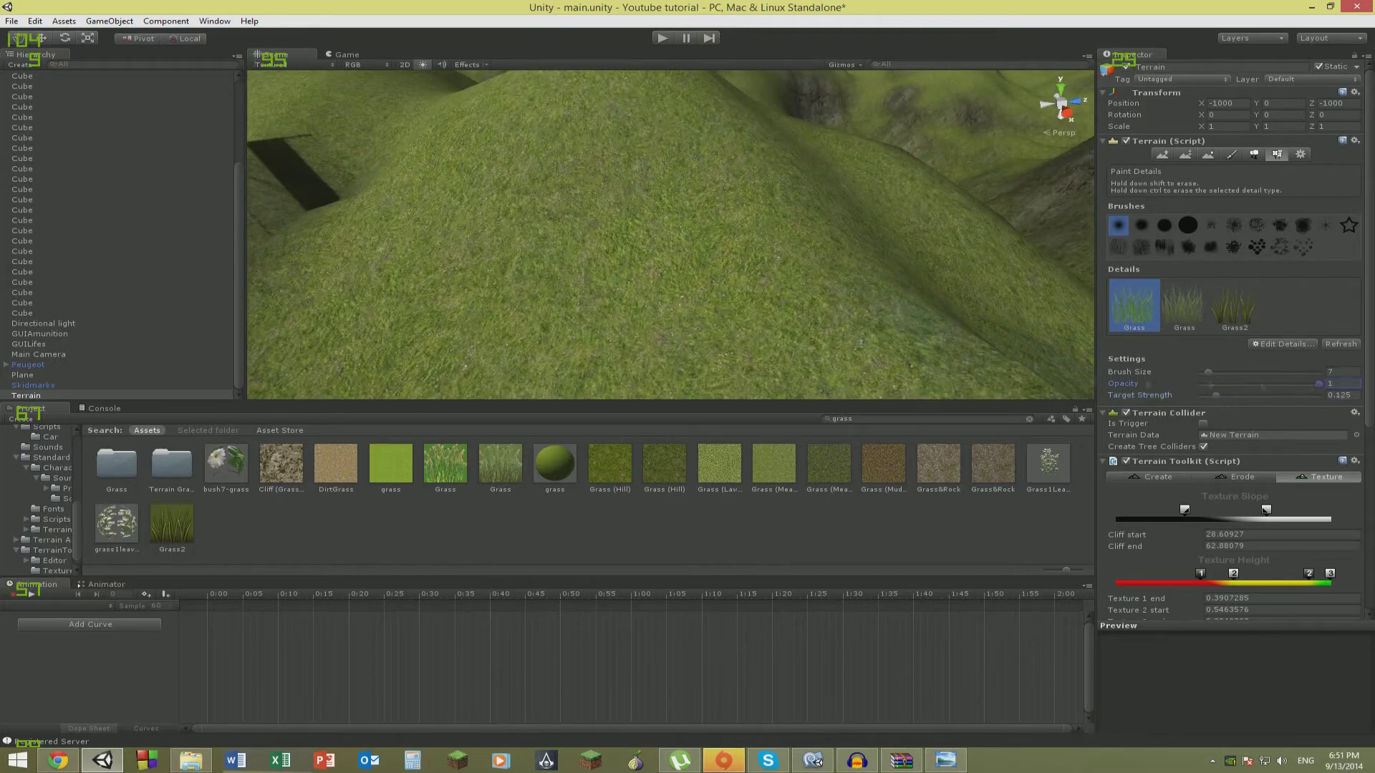
pyautogui.moveTo(724, 236)
pyautogui.mouseDown()
pyautogui.moveTo(727, 270)
pyautogui.moveTo(773, 279)
pyautogui.mouseUp()
pyautogui.moveTo(1216, 396); pyautogui.dragTo(1268, 396)
pyautogui.moveTo(680, 200); pyautogui.dragTo(770, 219)
pyautogui.moveTo(770, 218); pyautogui.dragTo(864, 205, button='right')
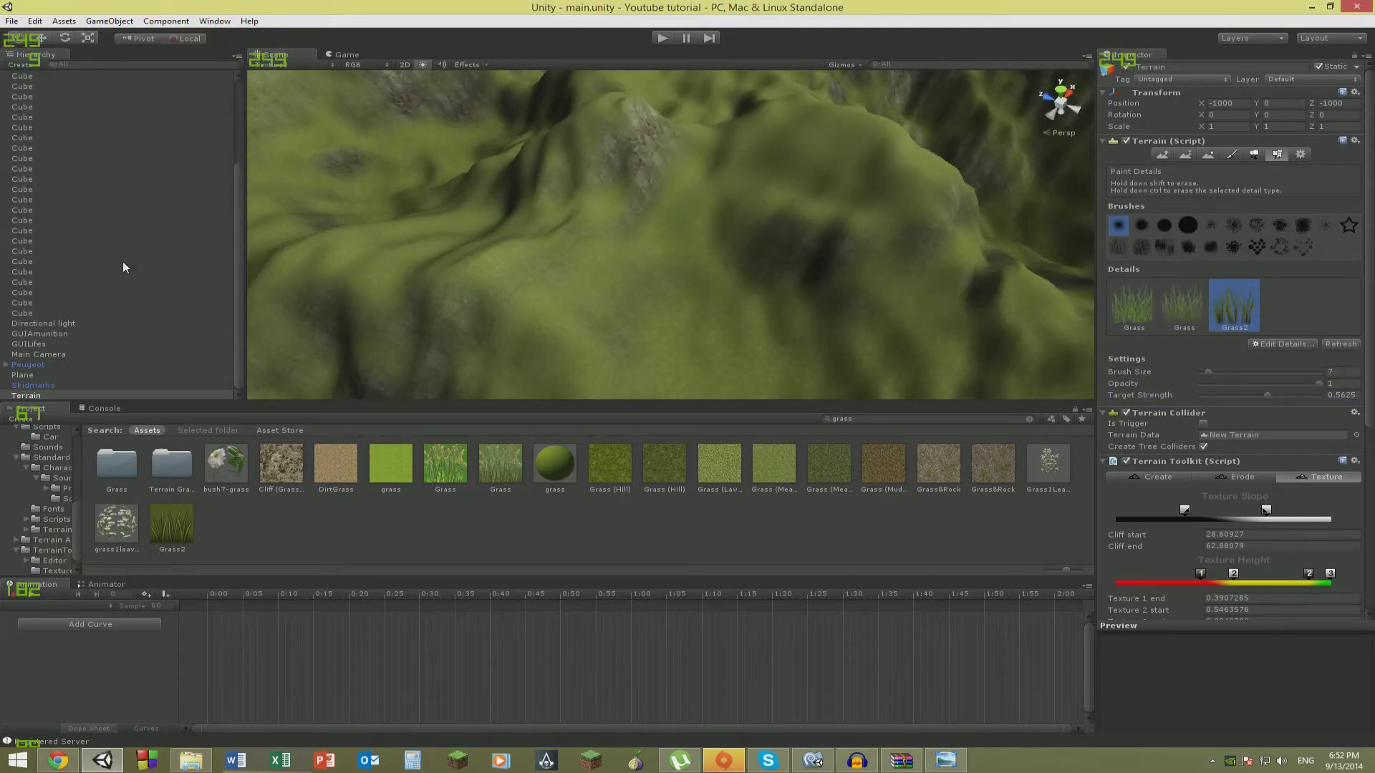
# Set the brush size to 30 and add Bush1 as a detail mesh, choosing its render mode.
pyautogui.moveTo(1217, 376); pyautogui.dragTo(1235, 372)
pyautogui.moveTo(841, 208)
pyautogui.mouseDown(button='right')
pyautogui.moveTo(1169, 758)
pyautogui.moveTo(1107, 17)
pyautogui.moveTo(838, 111)
pyautogui.moveTo(291, 144)
pyautogui.moveTo(626, 204)
pyautogui.moveTo(657, 150)
pyautogui.moveTo(712, 239)
pyautogui.moveTo(711, 184)
pyautogui.mouseUp(button='right')
pyautogui.click(1282, 344)
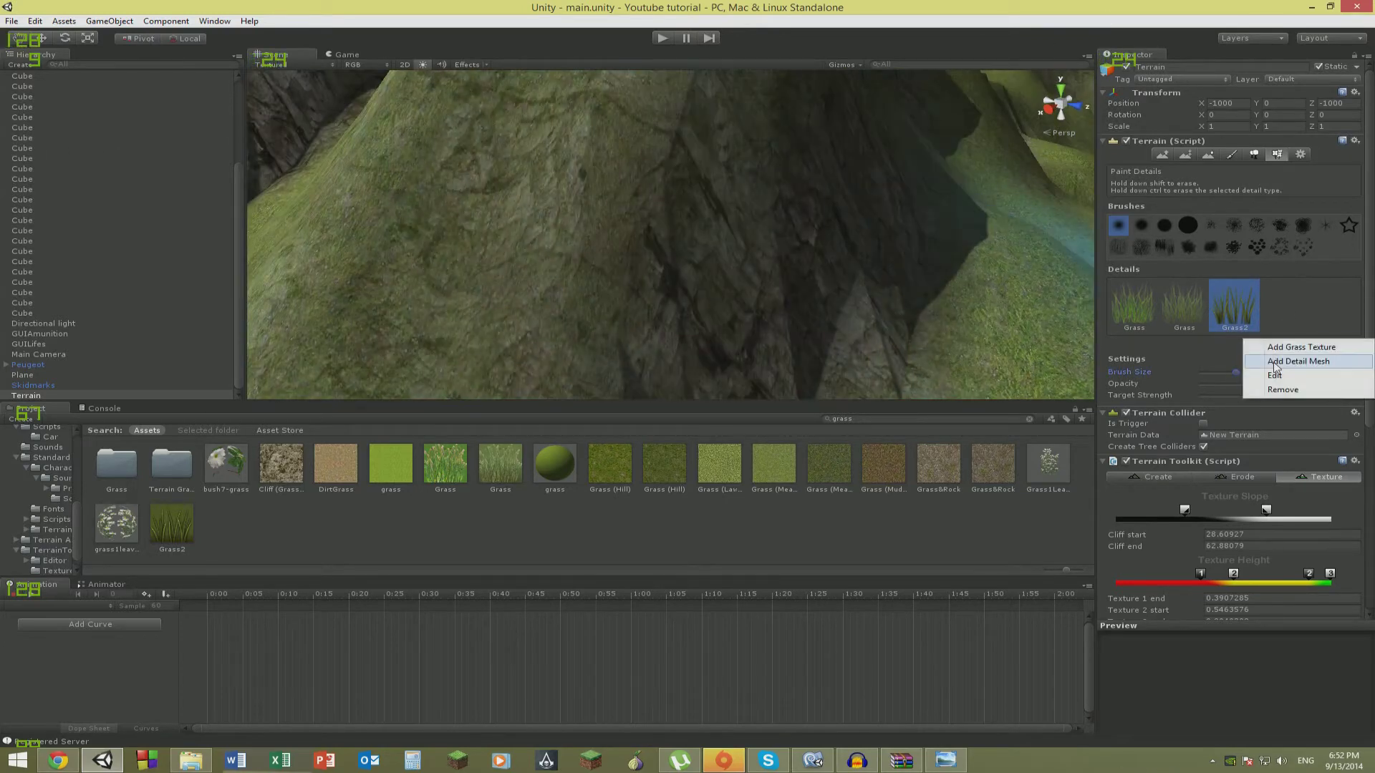
pyautogui.click(1217, 365)
pyautogui.click(227, 44)
pyautogui.click(769, 333)
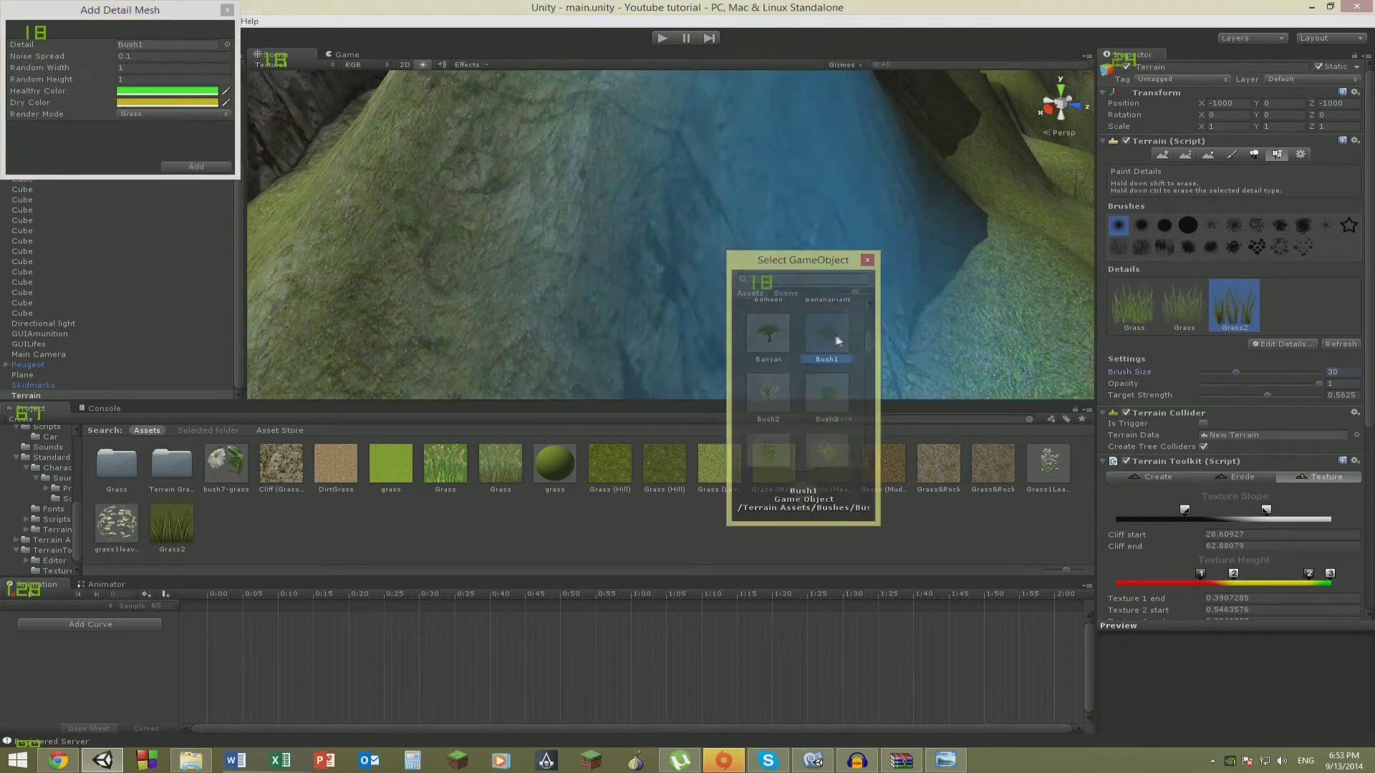
pyautogui.click(152, 113)
pyautogui.click(152, 142)
pyautogui.click(196, 167)
# Paint the Bush1 detail across the grassy hillside.
pyautogui.moveTo(788, 236); pyautogui.dragTo(895, 276, button='right')
pyautogui.click(1283, 305)
pyautogui.moveTo(644, 186); pyautogui.dragTo(589, 279)
pyautogui.moveTo(589, 279)
pyautogui.mouseDown(button='right')
pyautogui.moveTo(509, 236)
pyautogui.moveTo(914, 129)
pyautogui.moveTo(767, 230)
pyautogui.moveTo(795, 280)
pyautogui.mouseUp(button='right')
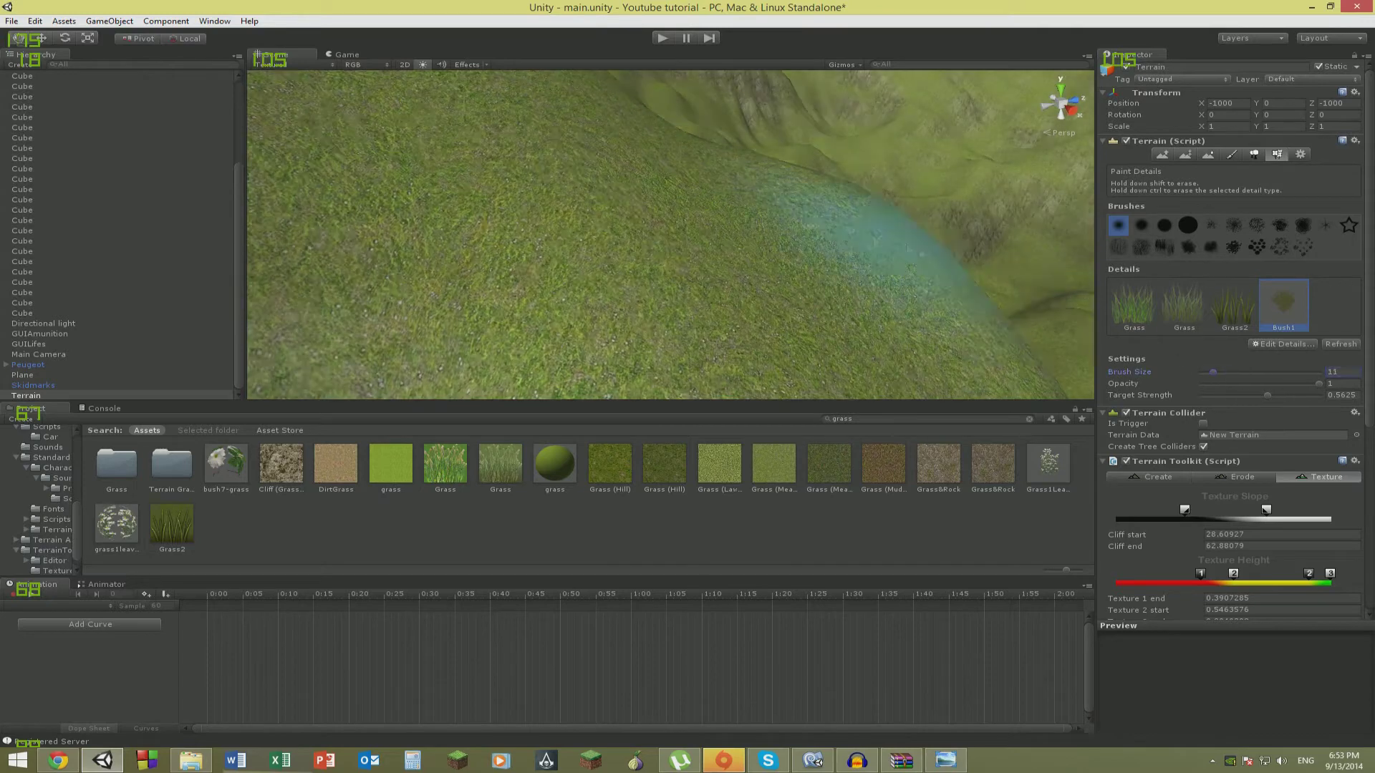
# Set the brush size to 11, and open and apply the Bush1 detail mesh settings.
pyautogui.moveTo(1235, 372); pyautogui.dragTo(1212, 372)
pyautogui.moveTo(874, 229)
pyautogui.mouseDown(button='right')
pyautogui.moveTo(1001, 179)
pyautogui.moveTo(534, 298)
pyautogui.moveTo(684, 239)
pyautogui.moveTo(755, 294)
pyautogui.moveTo(788, 286)
pyautogui.mouseUp(button='right')
pyautogui.doubleClick(1284, 294)
pyautogui.click(196, 167)
# Add Bush3 as a detail mesh with noise spread 0.2, random width 2 and random height 2.
pyautogui.click(1282, 344)
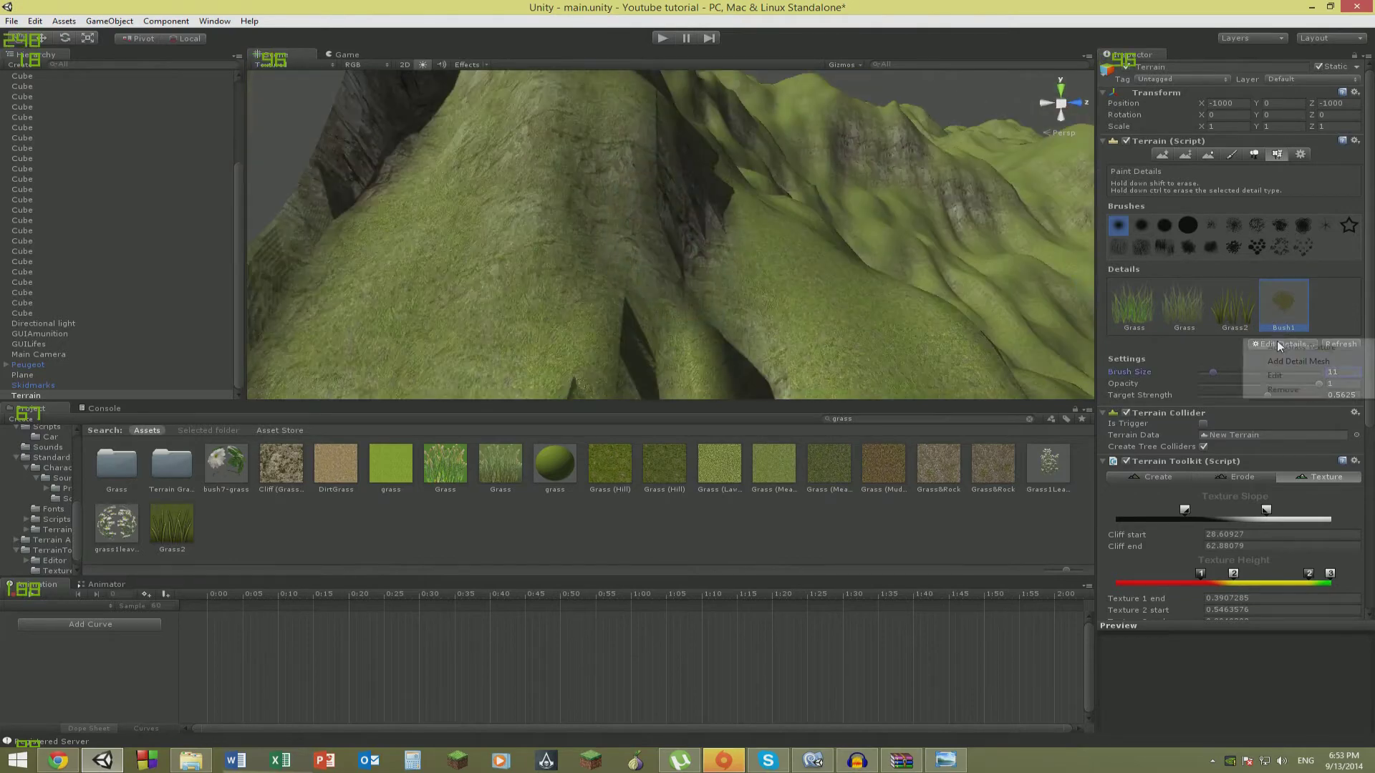
pyautogui.click(1282, 362)
pyautogui.click(227, 44)
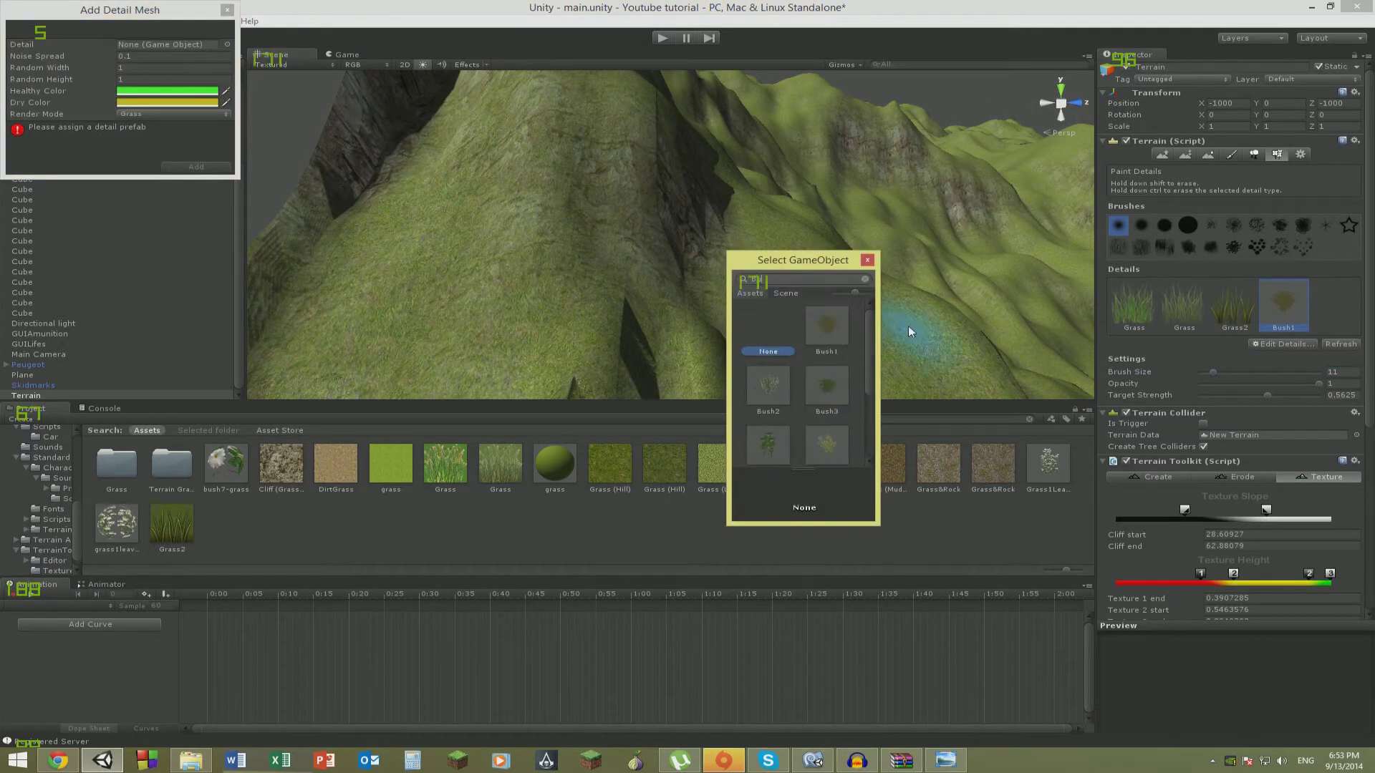
pyautogui.doubleClick(827, 387)
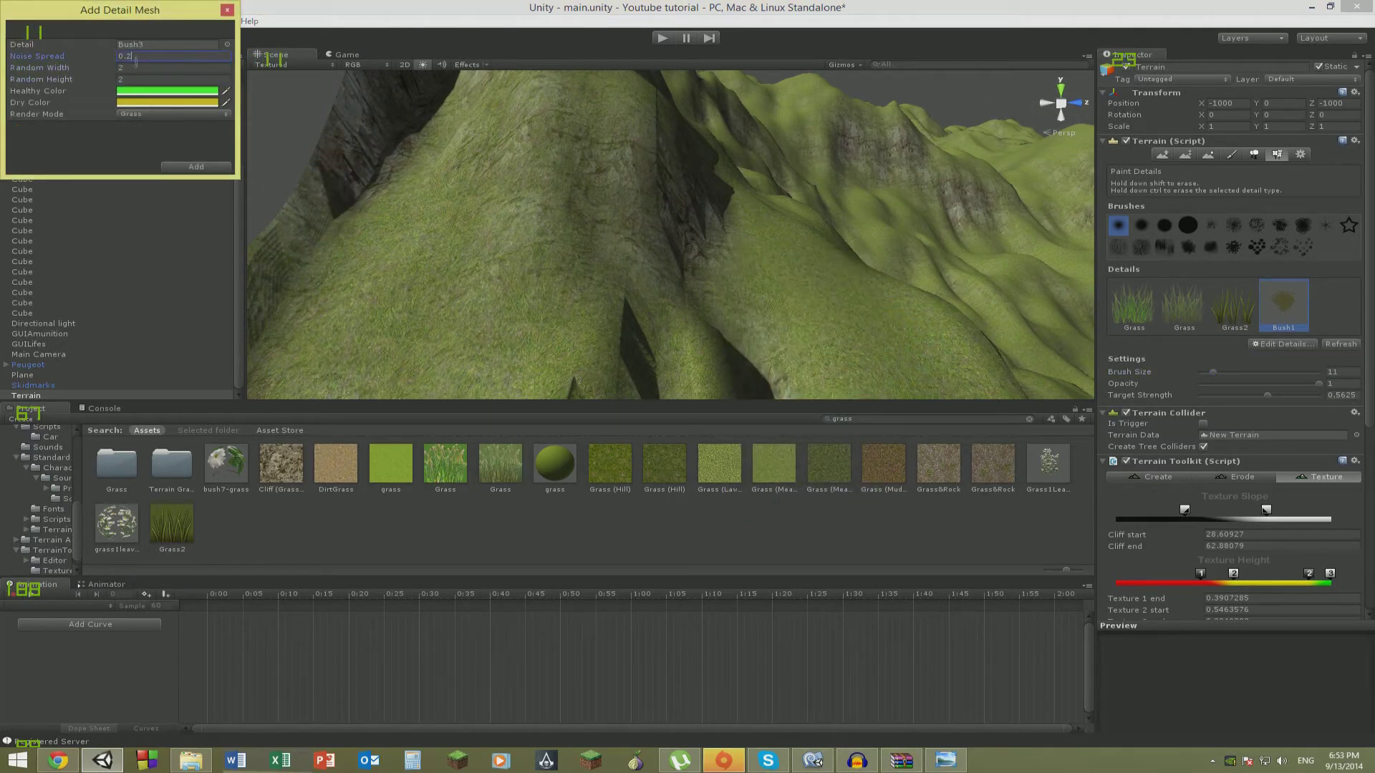
pyautogui.click(229, 166)
# Add Bush7 as another detail mesh on the terrain.
pyautogui.click(1282, 344)
pyautogui.click(1281, 363)
pyautogui.click(1282, 343)
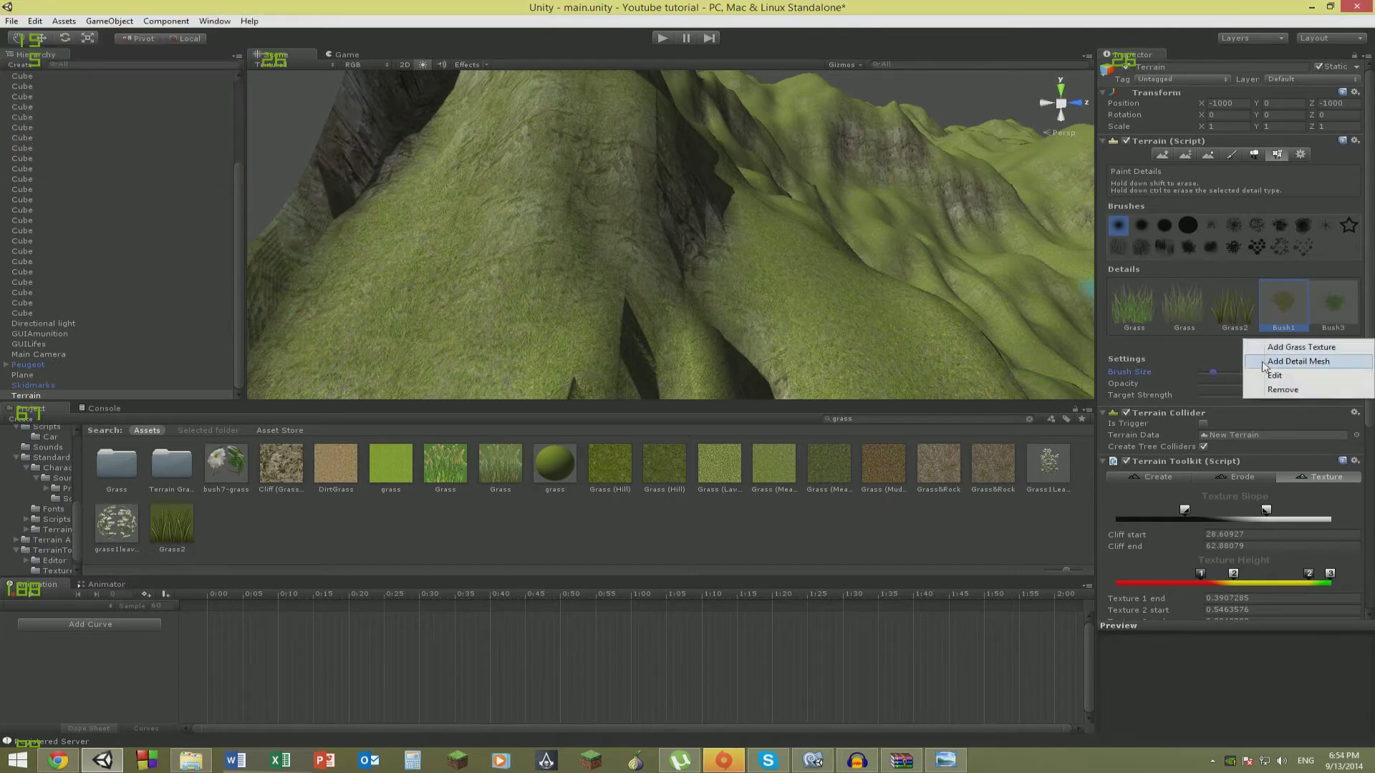
pyautogui.click(1281, 362)
pyautogui.click(228, 44)
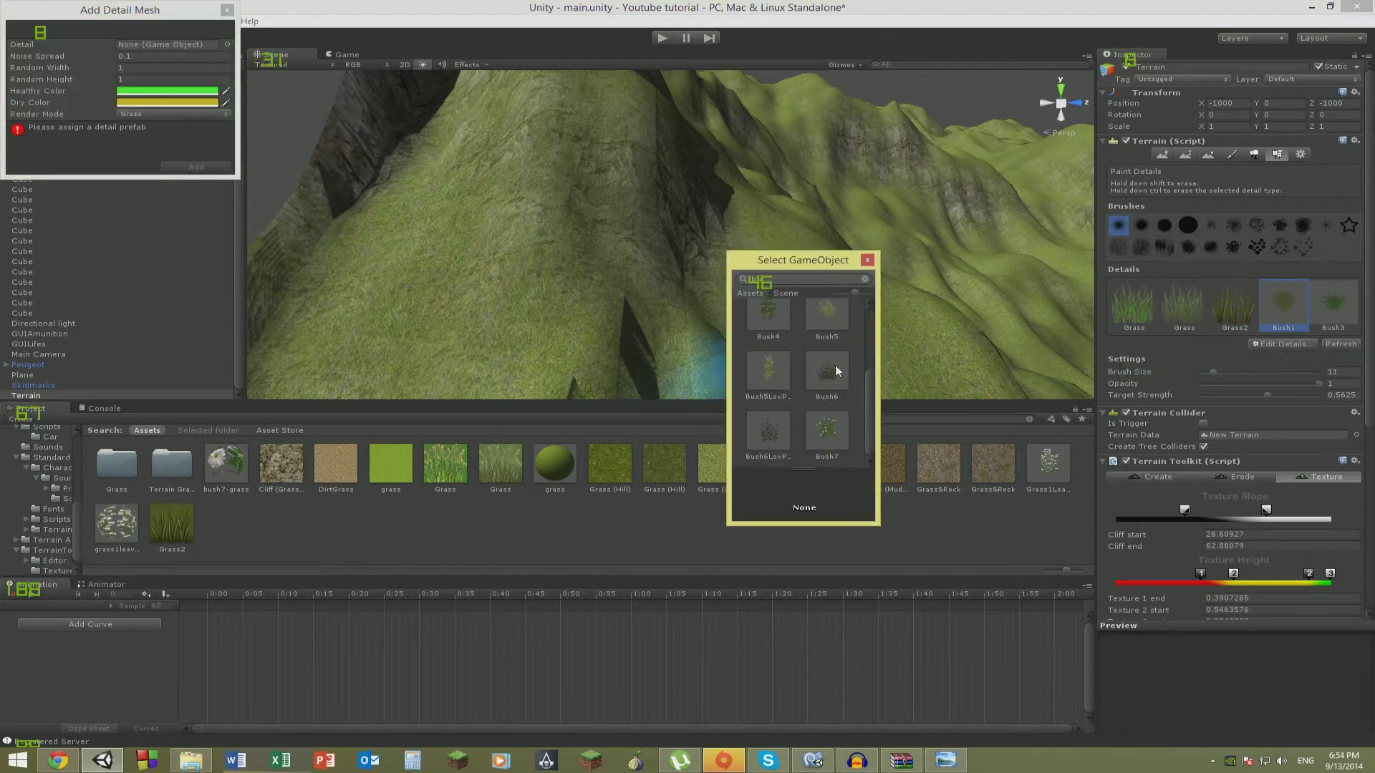
pyautogui.click(827, 429)
pyautogui.click(134, 60)
pyautogui.click(216, 168)
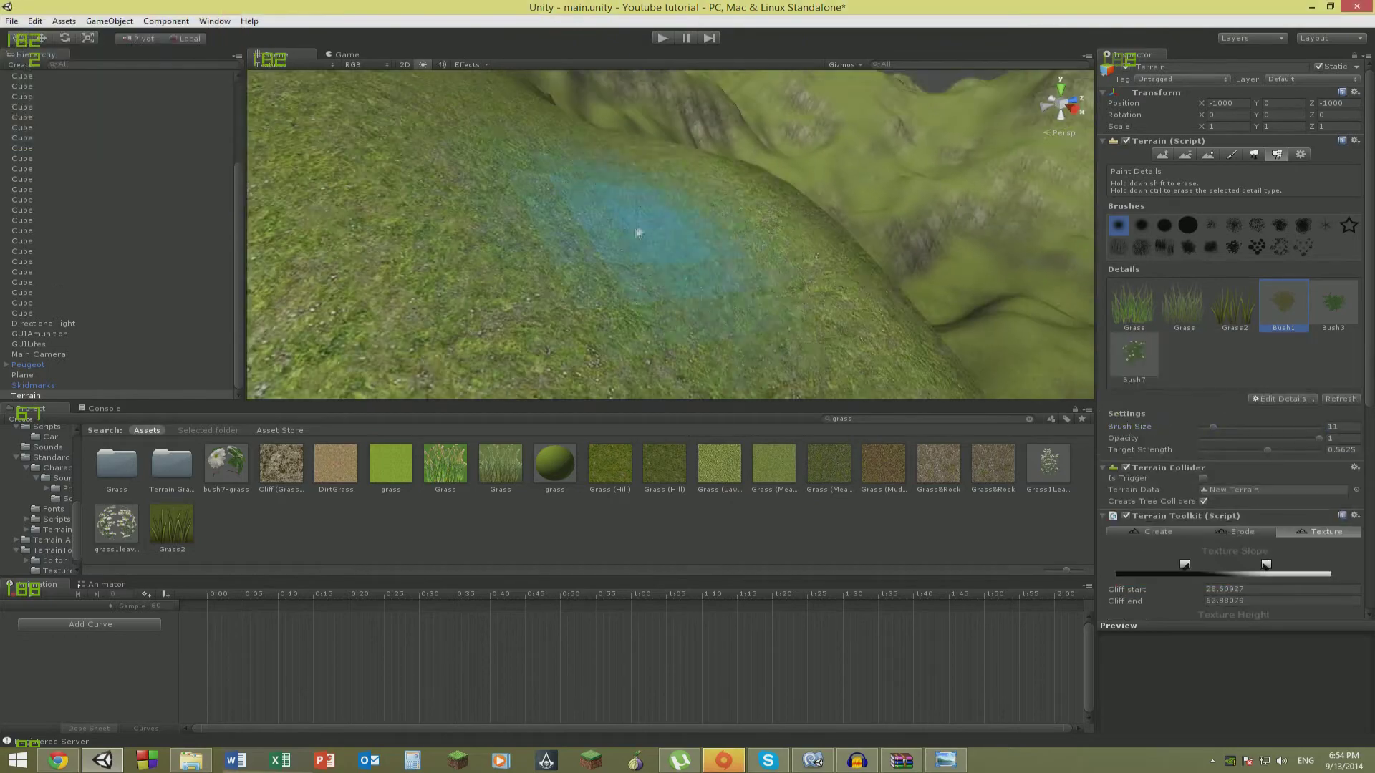
# Check the Bush3 and Bush7 details close to the ground, and remove Bush7 from the terrain details.
pyautogui.moveTo(637, 230); pyautogui.dragTo(644, 201, button='right')
pyautogui.click(1333, 305)
pyautogui.moveTo(544, 233); pyautogui.dragTo(493, 240, button='right')
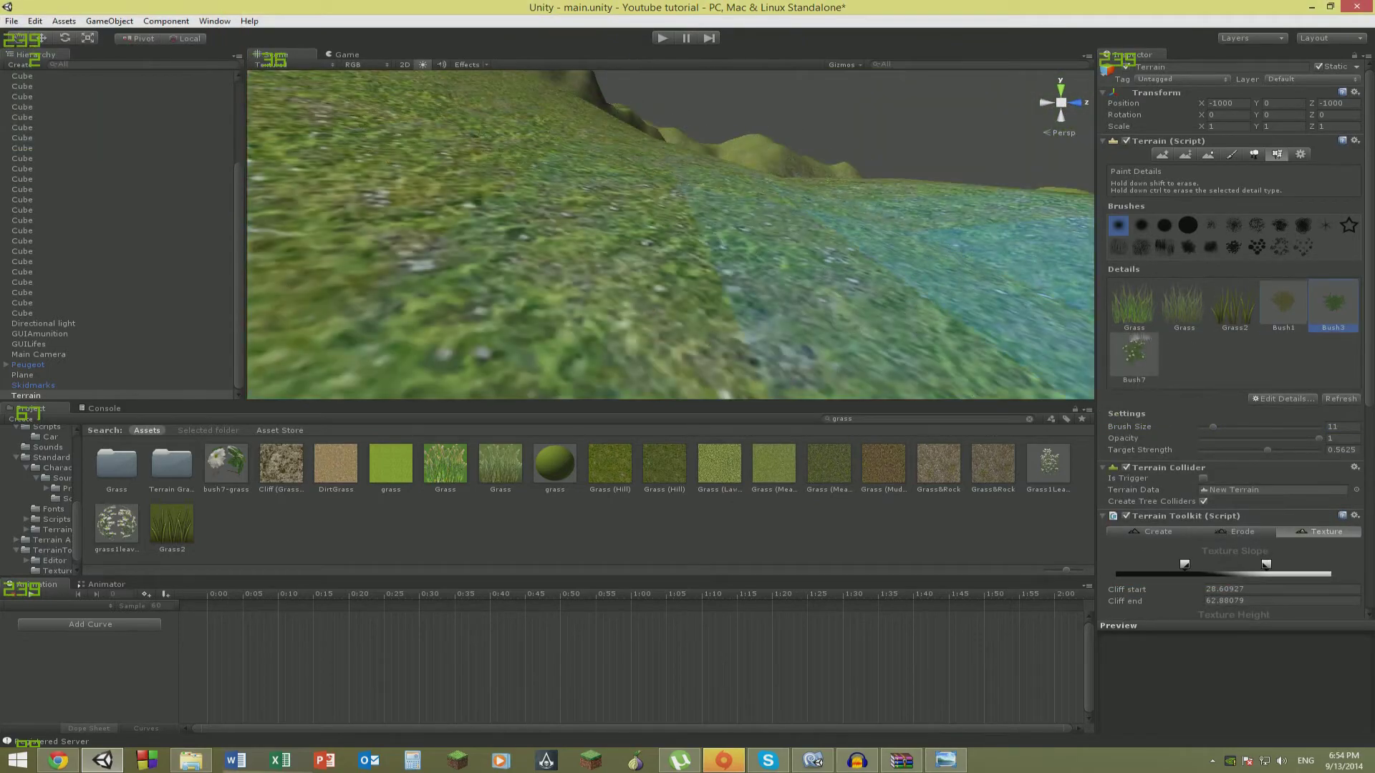
pyautogui.click(1134, 355)
pyautogui.moveTo(665, 272); pyautogui.dragTo(881, 286, button='right')
pyautogui.click(1283, 399)
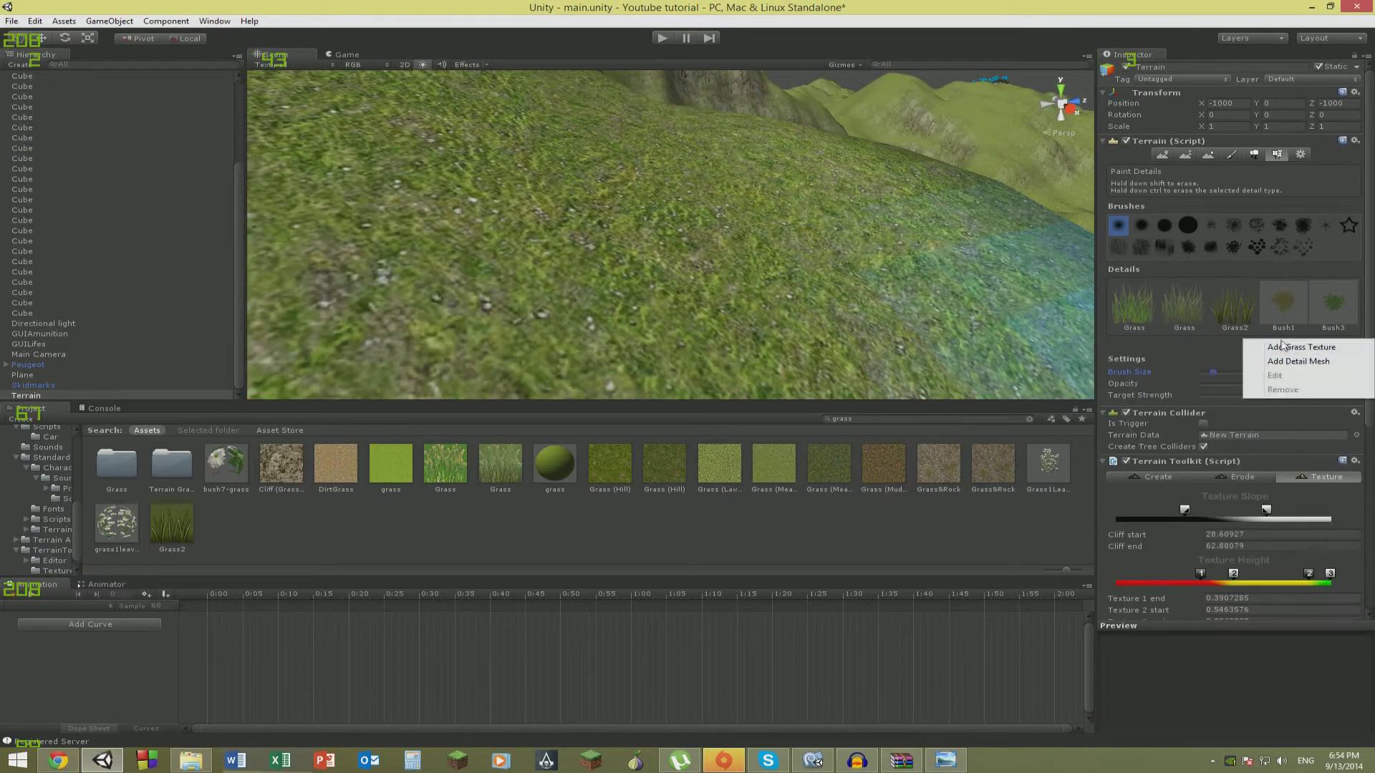
# Add Bush5 as a detail mesh with noise spread 0.2, random width 2 and random height 2.
pyautogui.click(1298, 347)
pyautogui.click(226, 9)
pyautogui.click(1283, 344)
pyautogui.click(1298, 362)
pyautogui.click(228, 44)
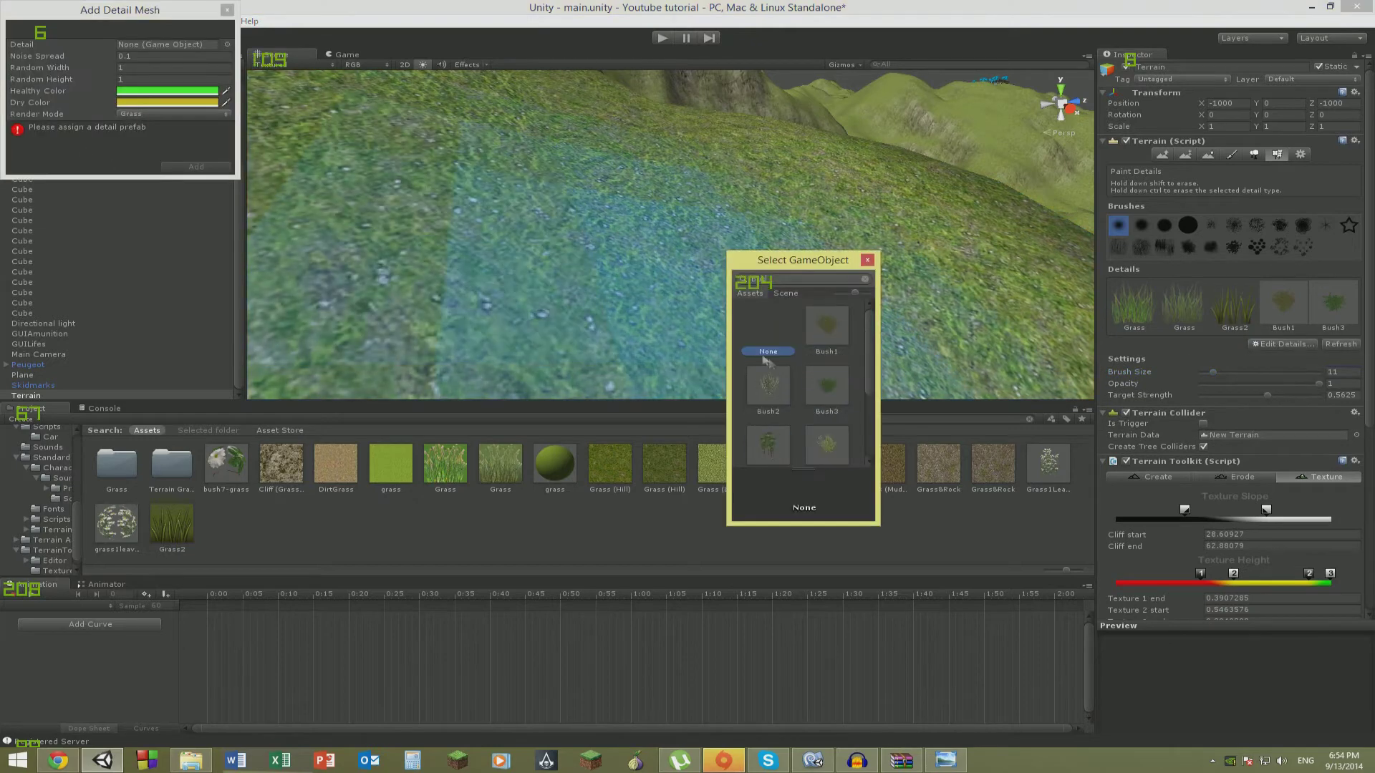
pyautogui.write('bush')
pyautogui.doubleClick(826, 315)
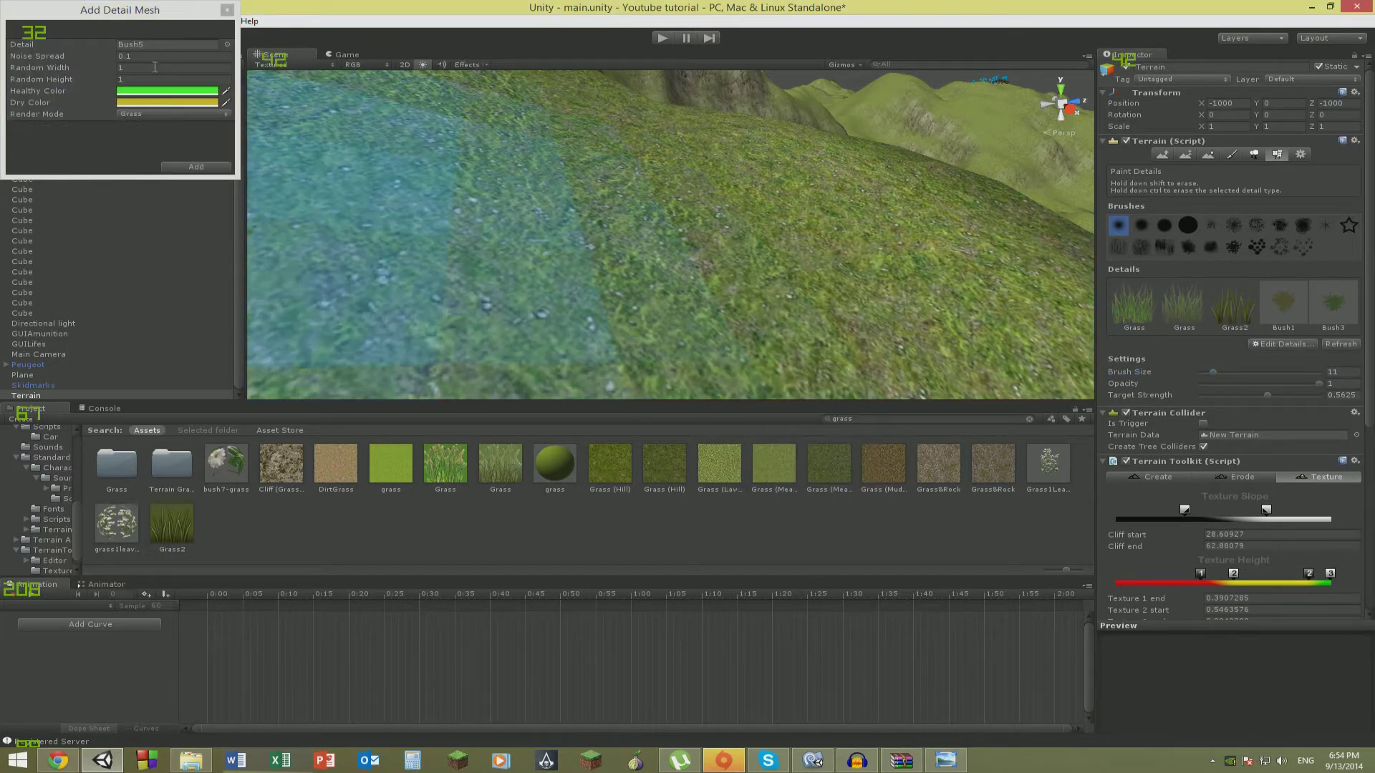
pyautogui.click(133, 57)
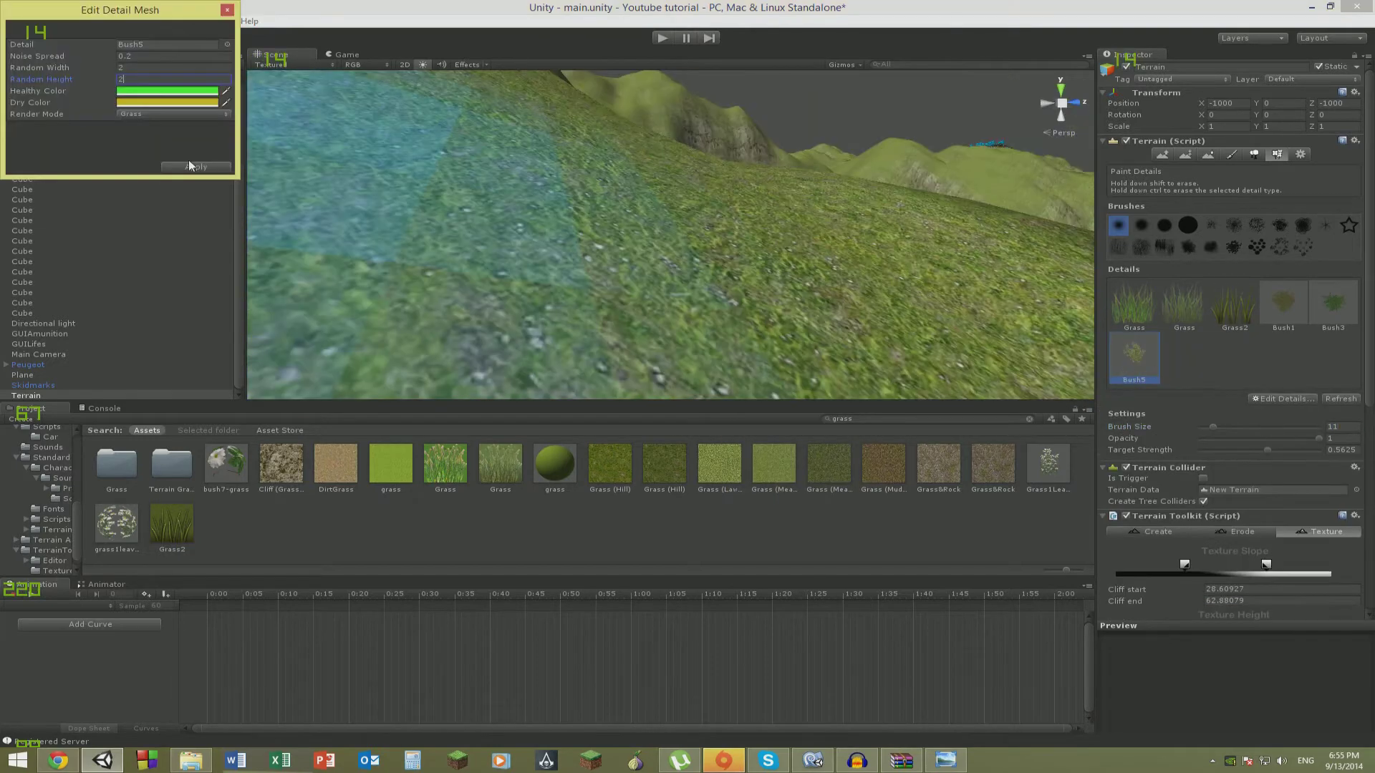
pyautogui.click(189, 163)
pyautogui.moveTo(629, 273)
pyautogui.mouseDown(button='right')
pyautogui.moveTo(629, 208)
pyautogui.moveTo(662, 222)
pyautogui.moveTo(599, 276)
pyautogui.moveTo(1056, 224)
pyautogui.moveTo(880, 239)
pyautogui.moveTo(592, 181)
pyautogui.mouseUp(button='right')
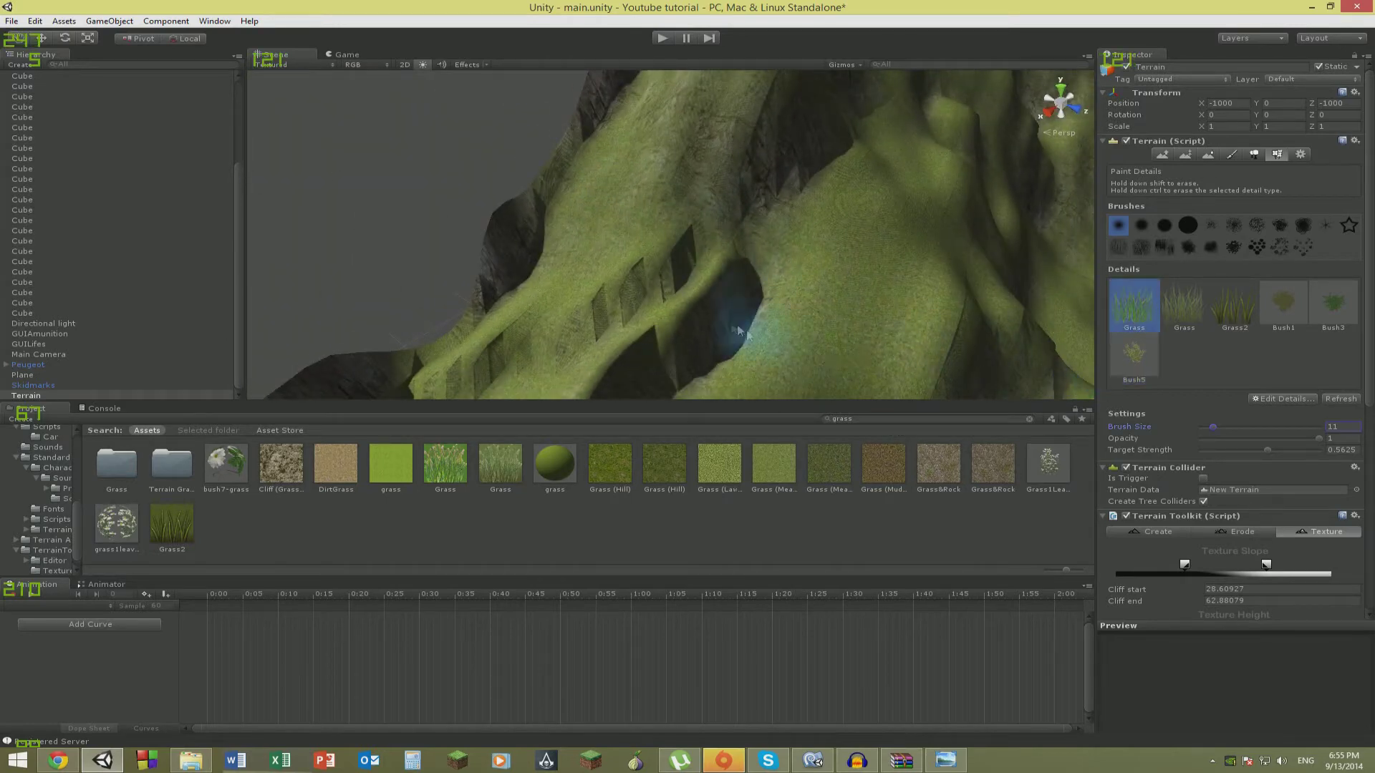
pyautogui.moveTo(740, 331); pyautogui.dragTo(686, 299, button='right')
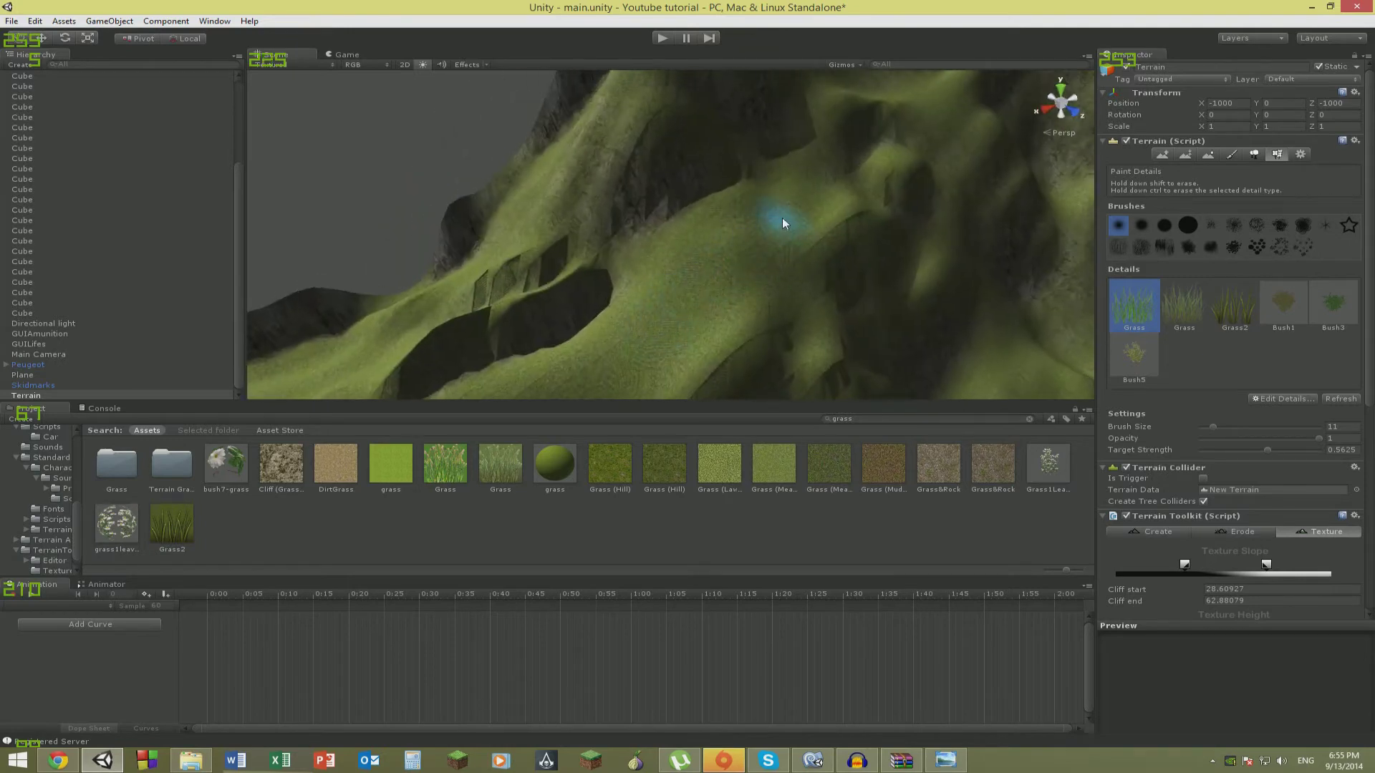
# Paint the first Grass detail over the green slopes out to the terrain's edge with brush size 11 and target strength 0.5625.
pyautogui.moveTo(790, 195); pyautogui.dragTo(738, 224)
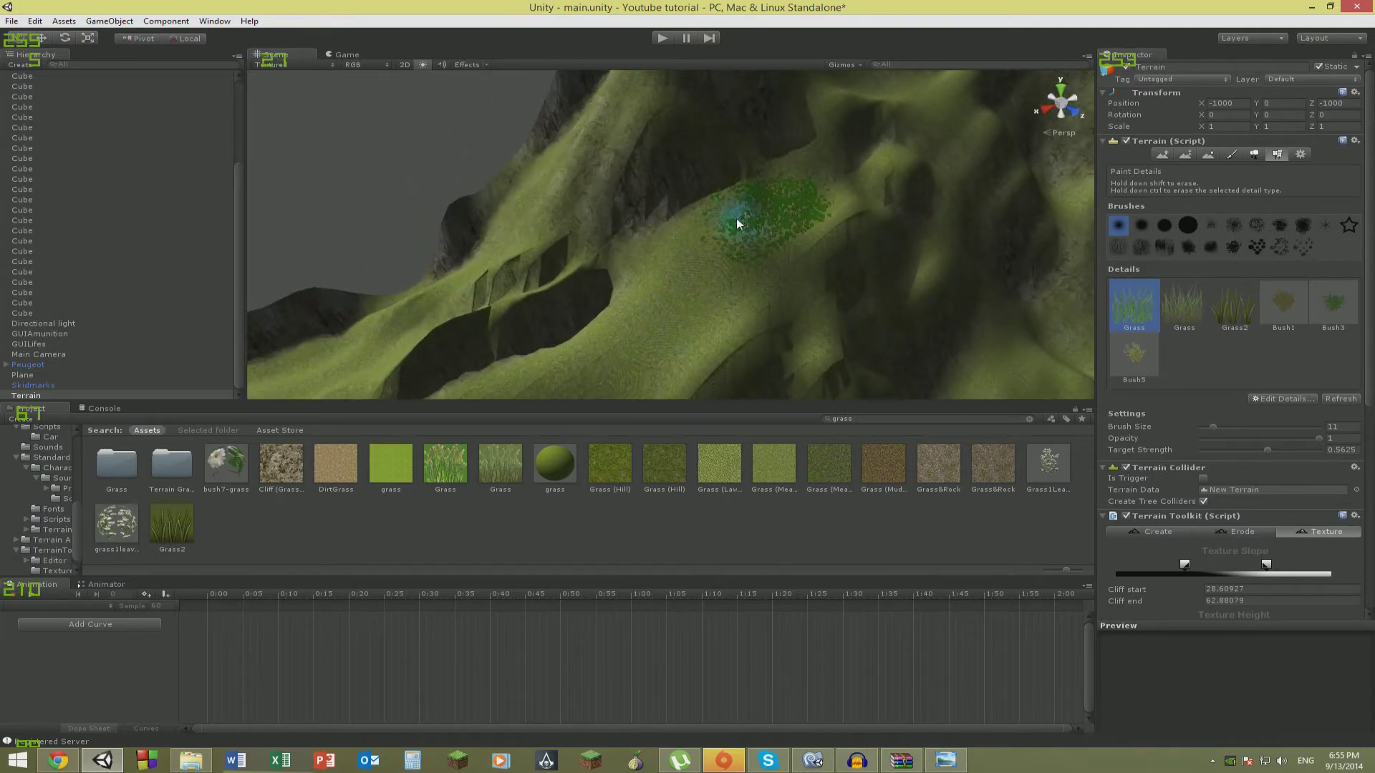
pyautogui.moveTo(699, 297); pyautogui.dragTo(511, 385, button='right')
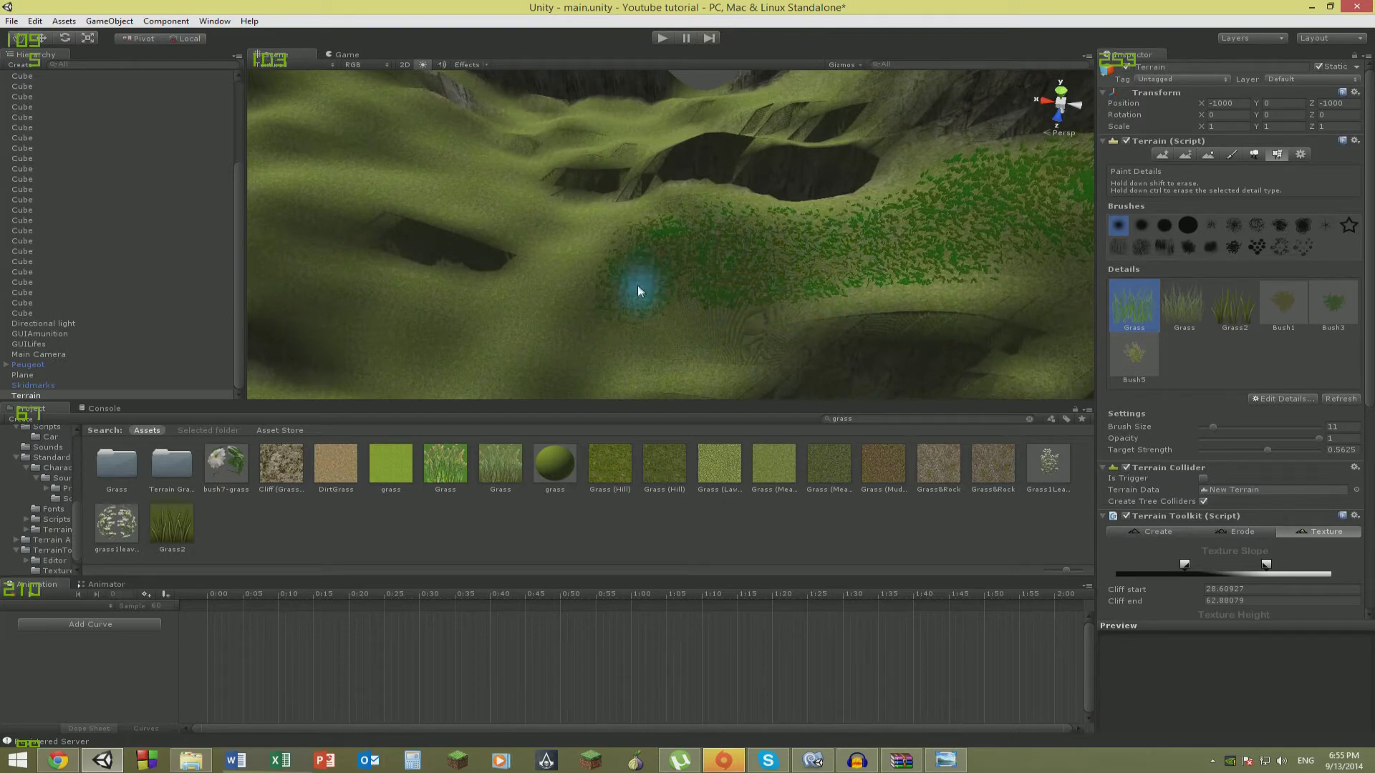
pyautogui.moveTo(644, 342); pyautogui.dragTo(670, 316, button='right')
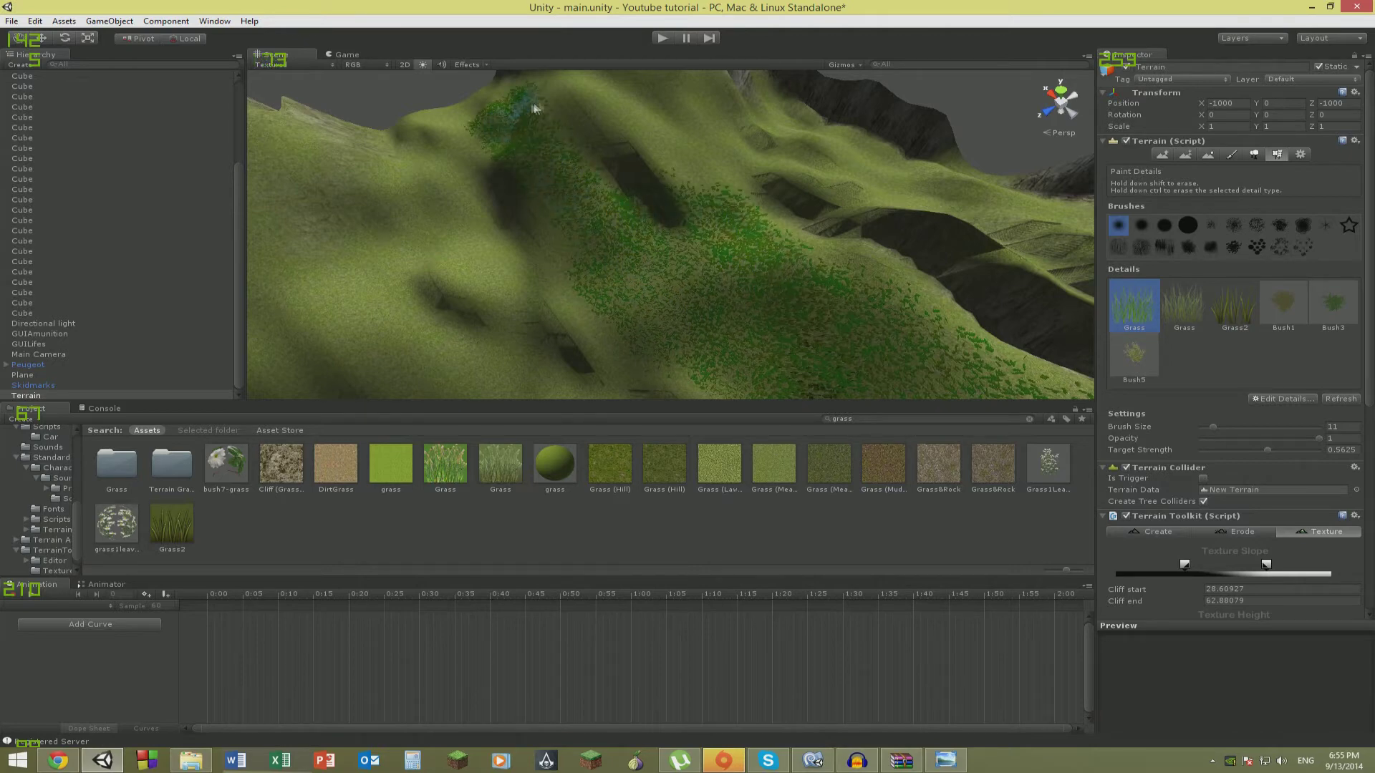
pyautogui.moveTo(648, 117); pyautogui.dragTo(718, 310, button='right')
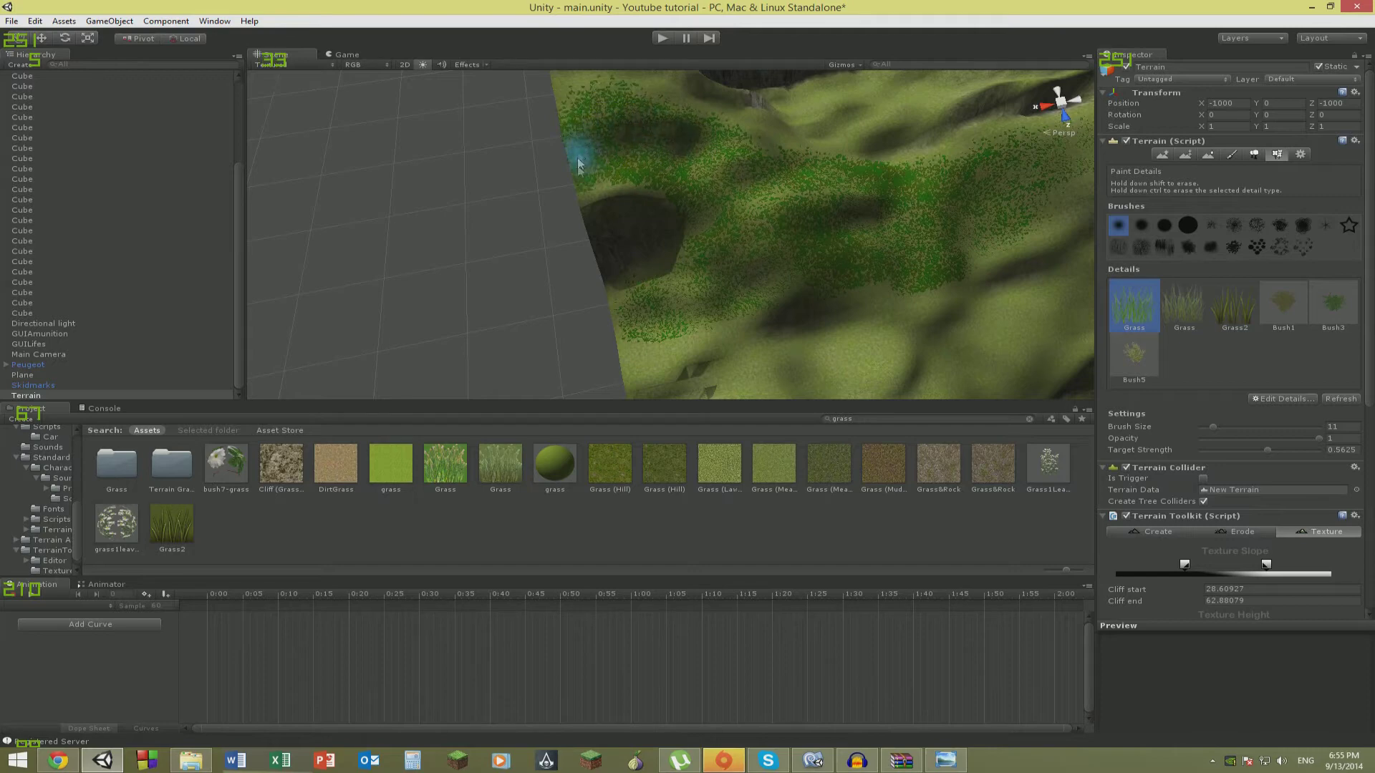
pyautogui.scroll(-5, 578, 165)
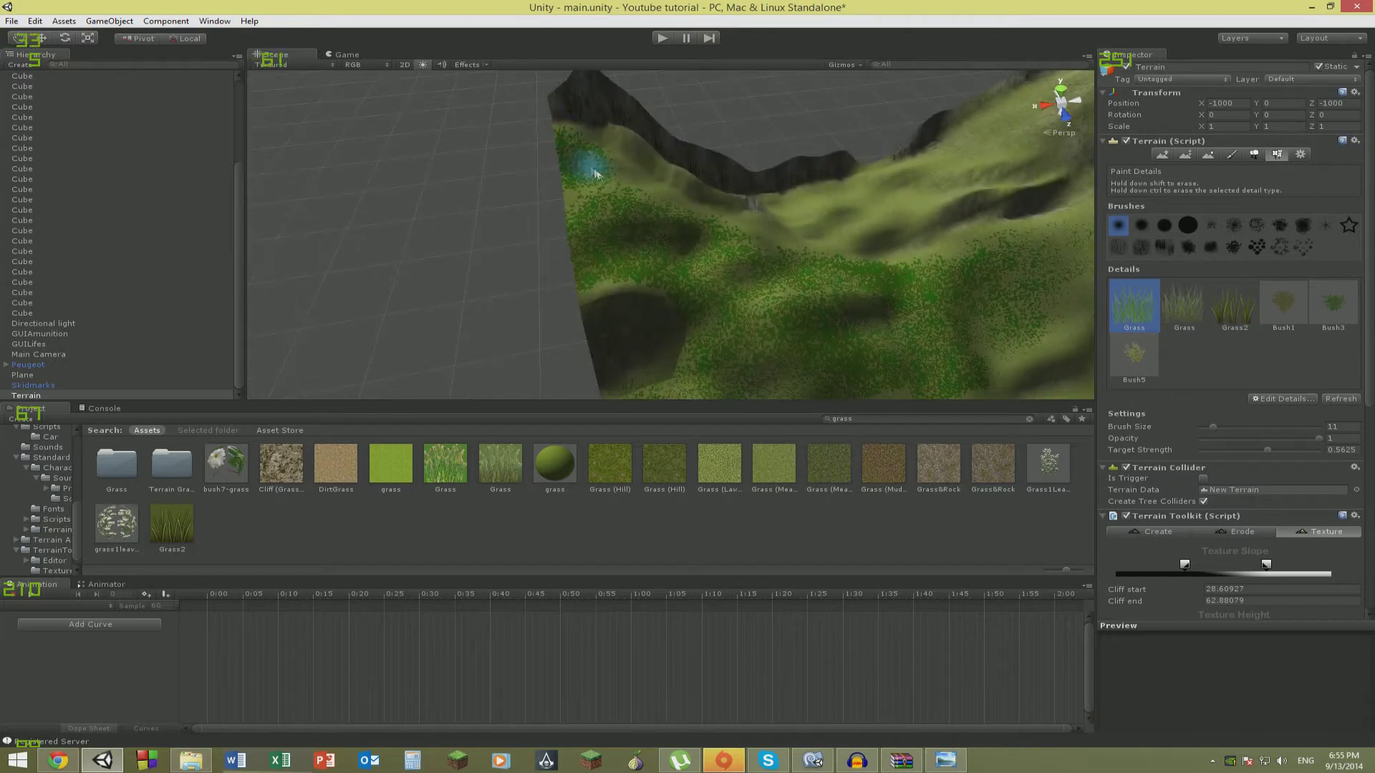
pyautogui.moveTo(666, 203); pyautogui.dragTo(1028, 294, button='right')
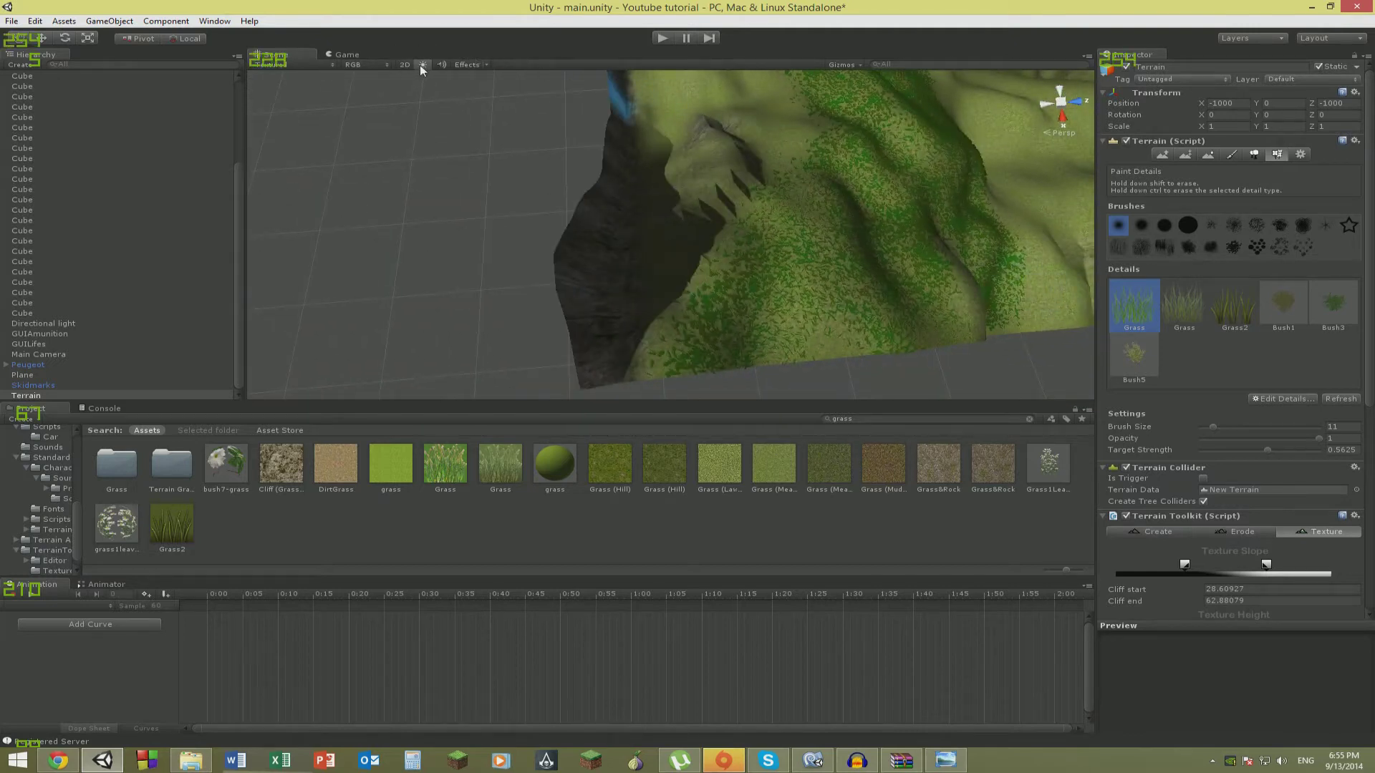
pyautogui.moveTo(430, 86); pyautogui.dragTo(963, 261, button='right')
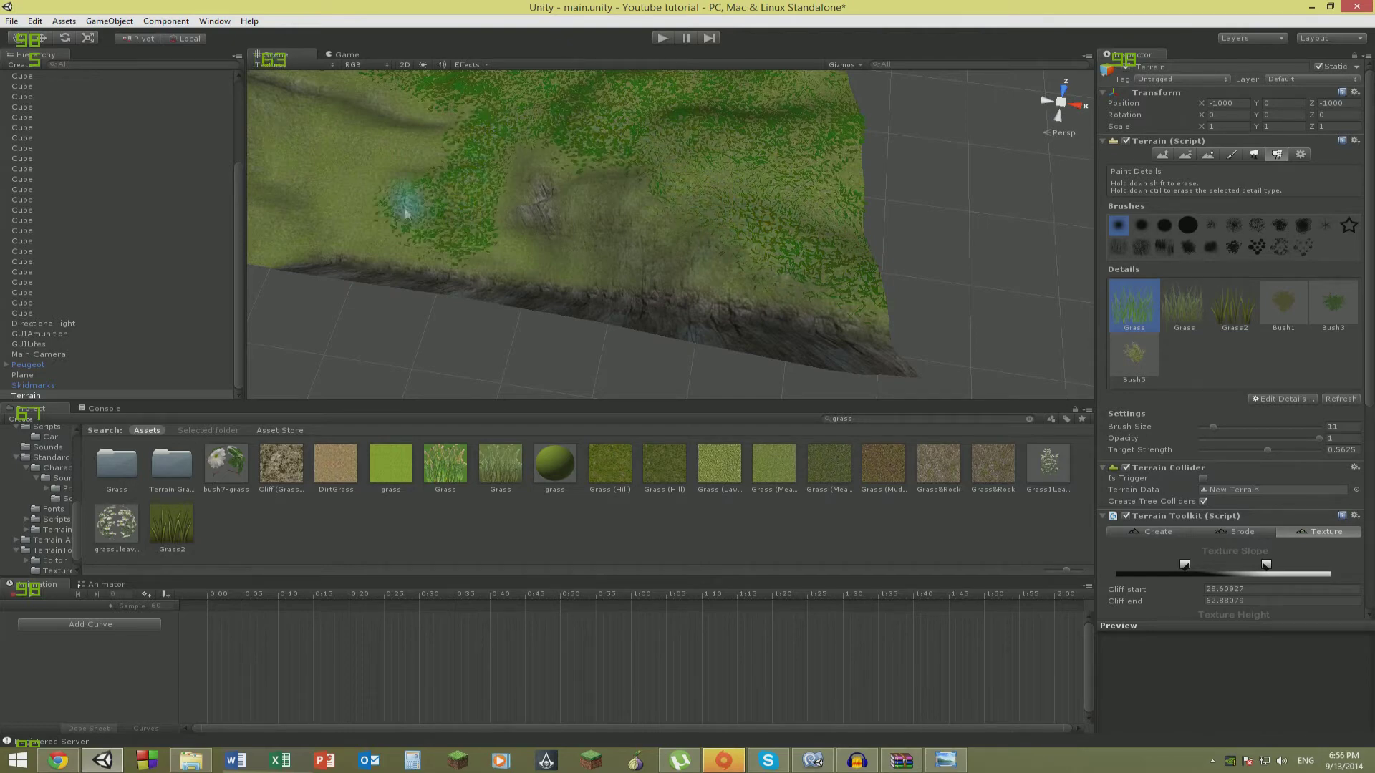
pyautogui.moveTo(406, 213)
pyautogui.mouseDown()
pyautogui.moveTo(353, 162)
pyautogui.moveTo(322, 208)
pyautogui.mouseUp()
pyautogui.moveTo(322, 208)
pyautogui.mouseDown(button='right')
pyautogui.moveTo(423, 163)
pyautogui.moveTo(770, 143)
pyautogui.mouseUp(button='right')
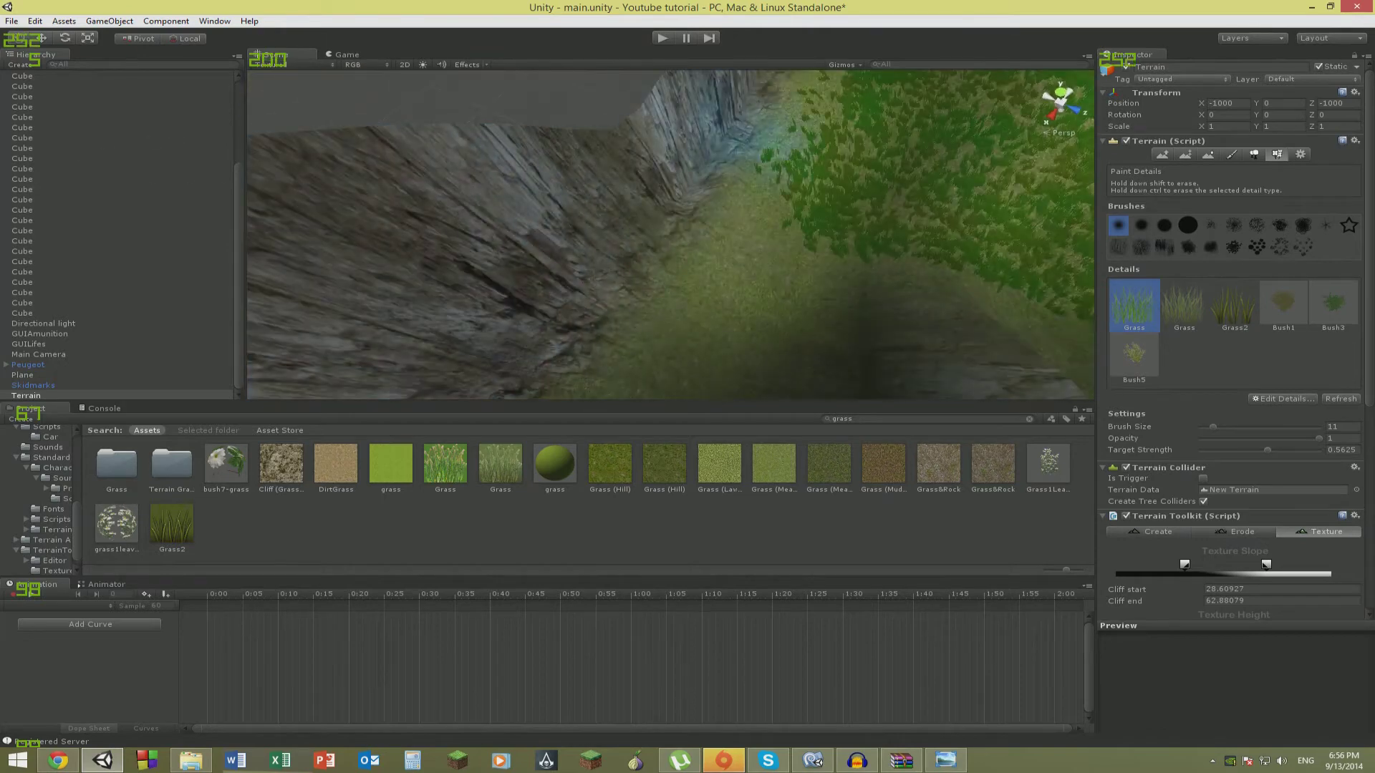
# Reduce the detail brush size to 8 and continue painting the first Grass detail beside the rocky cliff edge.
pyautogui.click(1213, 429)
pyautogui.moveTo(788, 266); pyautogui.dragTo(687, 187, button='right')
pyautogui.click(1231, 309)
pyautogui.click(1134, 309)
pyautogui.moveTo(1205, 428); pyautogui.dragTo(1209, 428)
pyautogui.moveTo(758, 301)
pyautogui.mouseDown(button='right')
pyautogui.moveTo(608, 288)
pyautogui.moveTo(515, 169)
pyautogui.moveTo(641, 229)
pyautogui.mouseUp(button='right')
pyautogui.moveTo(641, 229); pyautogui.dragTo(661, 247)
pyautogui.moveTo(661, 247); pyautogui.dragTo(945, 268, button='right')
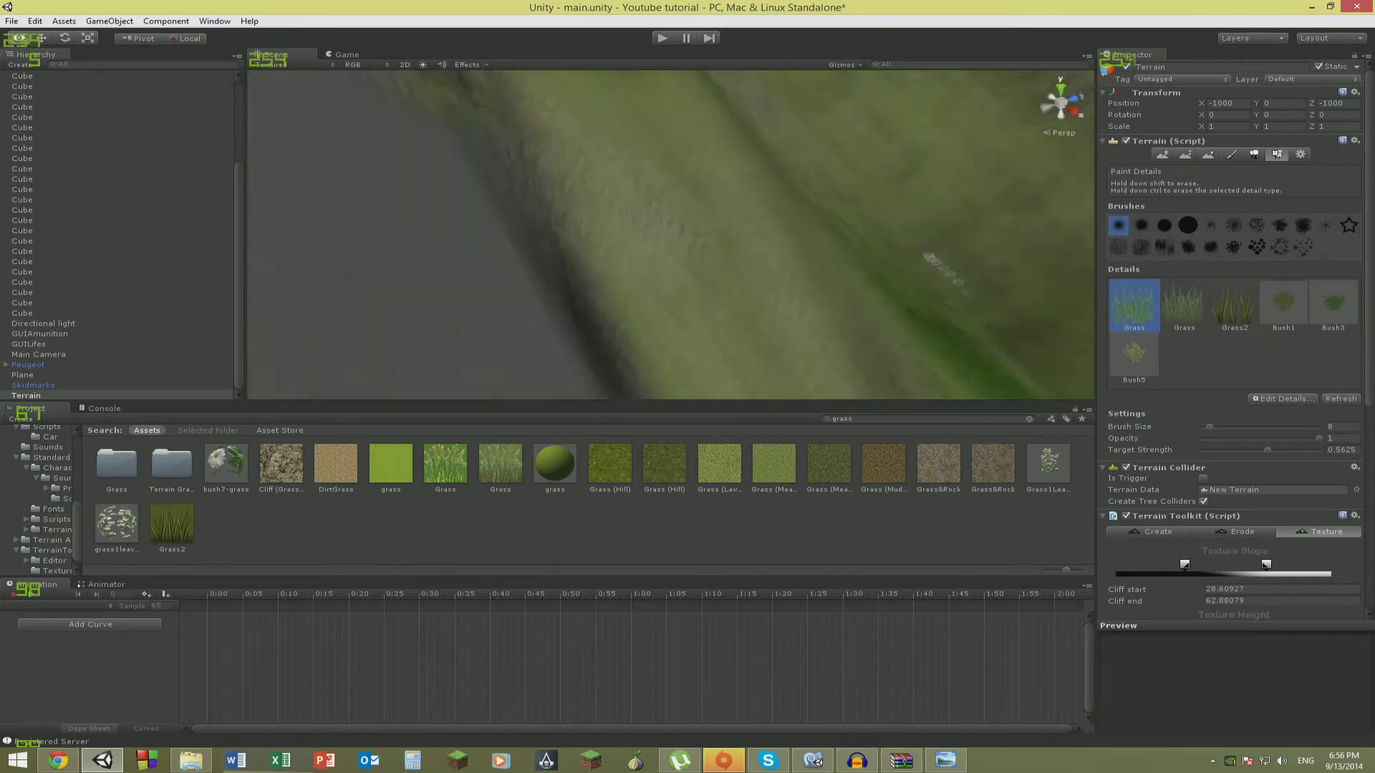
# Cover the remaining hillsides and the plateau along the rocky border with the first Grass detail at brush size 8.
pyautogui.moveTo(679, 320); pyautogui.dragTo(684, 249, button='right')
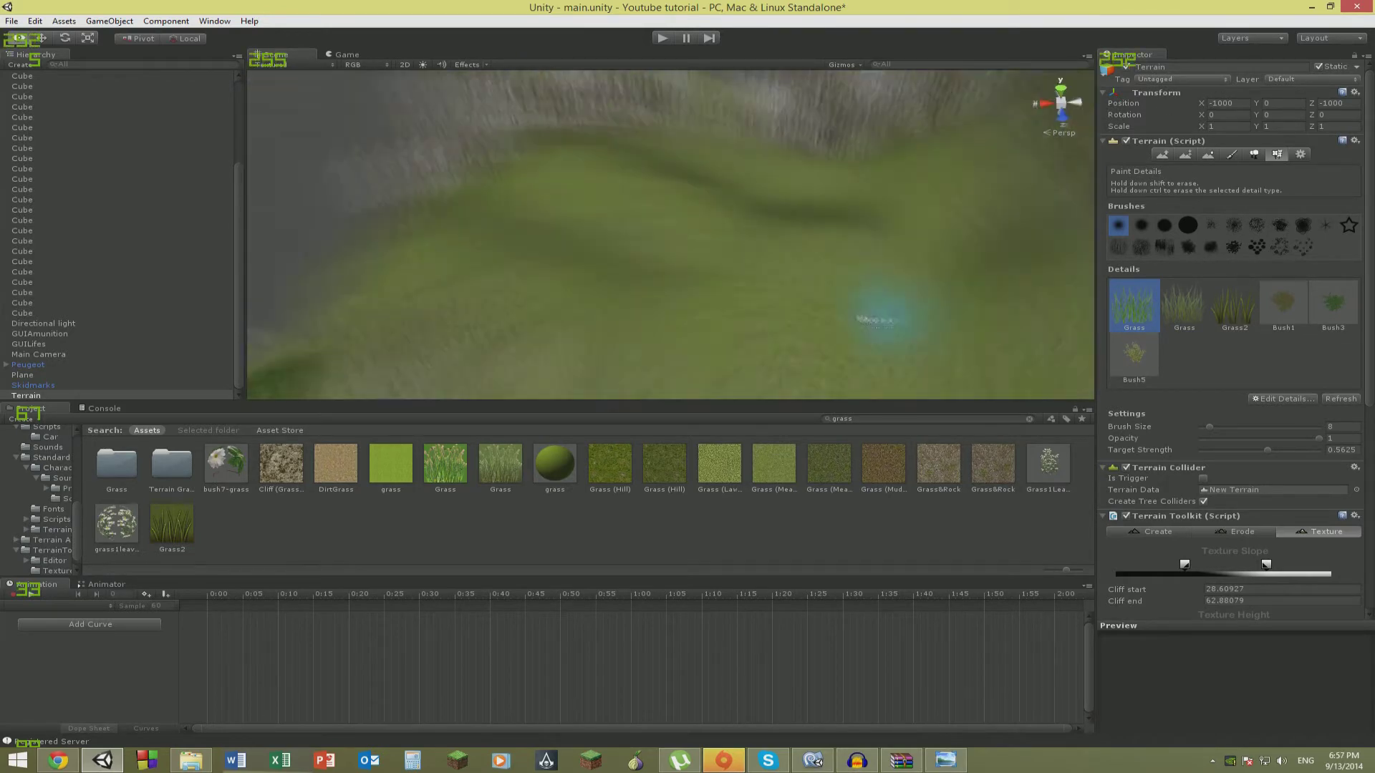
pyautogui.moveTo(734, 299)
pyautogui.mouseDown(button='right')
pyautogui.moveTo(608, 307)
pyautogui.moveTo(573, 380)
pyautogui.moveTo(479, 393)
pyautogui.moveTo(538, 309)
pyautogui.moveTo(386, 282)
pyautogui.moveTo(230, 218)
pyautogui.moveTo(724, 276)
pyautogui.moveTo(583, 282)
pyautogui.moveTo(582, 239)
pyautogui.mouseUp(button='right')
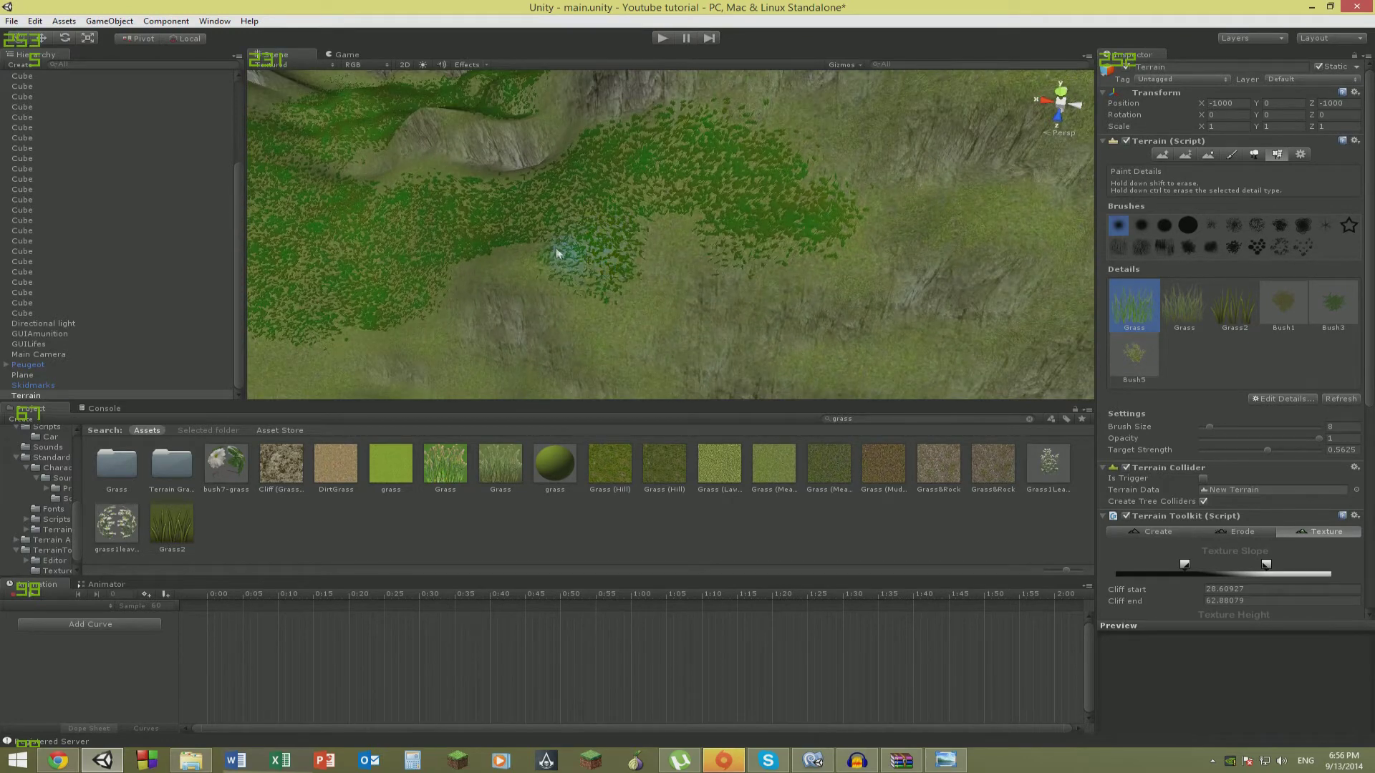
pyautogui.moveTo(614, 315)
pyautogui.mouseDown(button='right')
pyautogui.moveTo(787, 243)
pyautogui.moveTo(755, 233)
pyautogui.moveTo(796, 292)
pyautogui.moveTo(669, 291)
pyautogui.moveTo(620, 272)
pyautogui.moveTo(715, 230)
pyautogui.moveTo(614, 221)
pyautogui.moveTo(601, 177)
pyautogui.mouseUp(button='right')
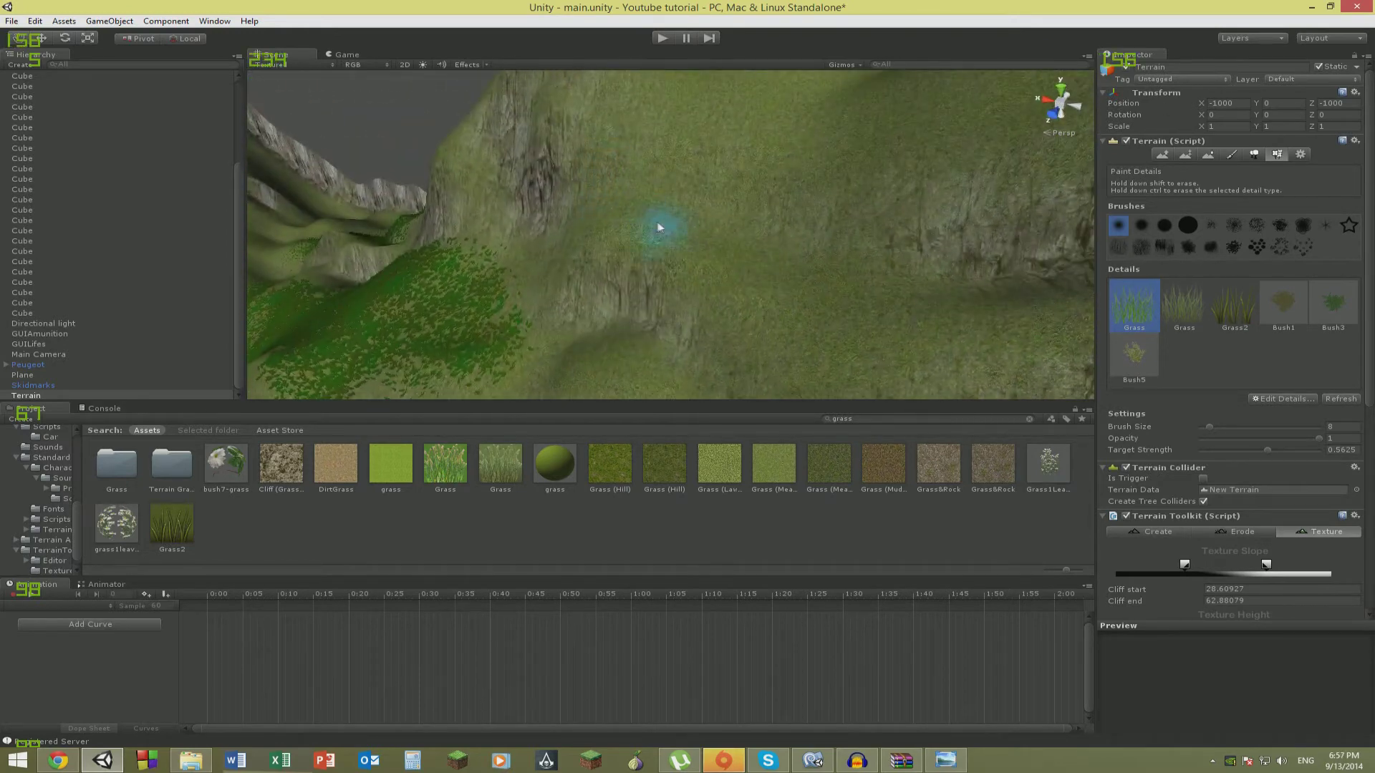
pyautogui.moveTo(662, 208)
pyautogui.mouseDown()
pyautogui.moveTo(806, 285)
pyautogui.moveTo(830, 322)
pyautogui.mouseUp()
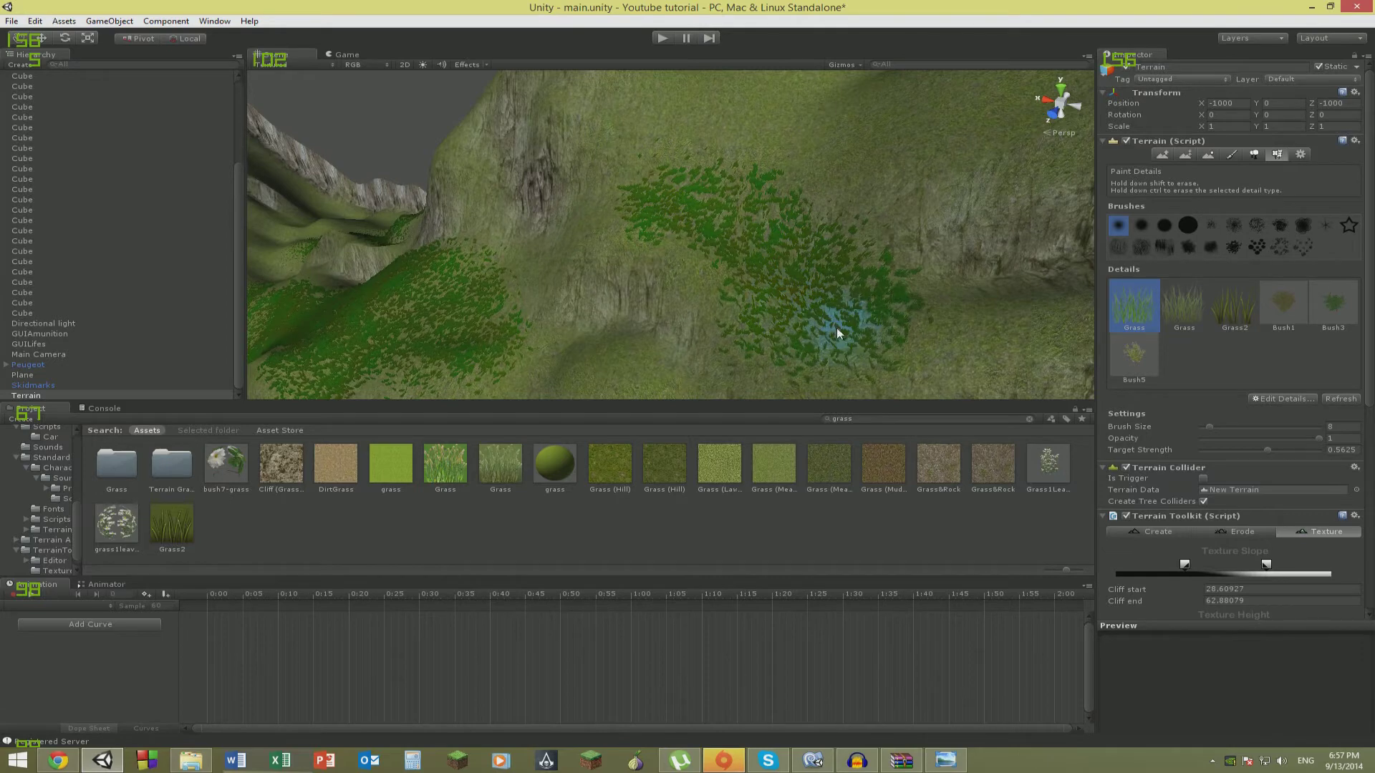
pyautogui.moveTo(832, 320)
pyautogui.mouseDown(button='right')
pyautogui.moveTo(795, 301)
pyautogui.moveTo(804, 132)
pyautogui.moveTo(983, 315)
pyautogui.moveTo(917, 319)
pyautogui.moveTo(878, 344)
pyautogui.moveTo(820, 251)
pyautogui.mouseUp(button='right')
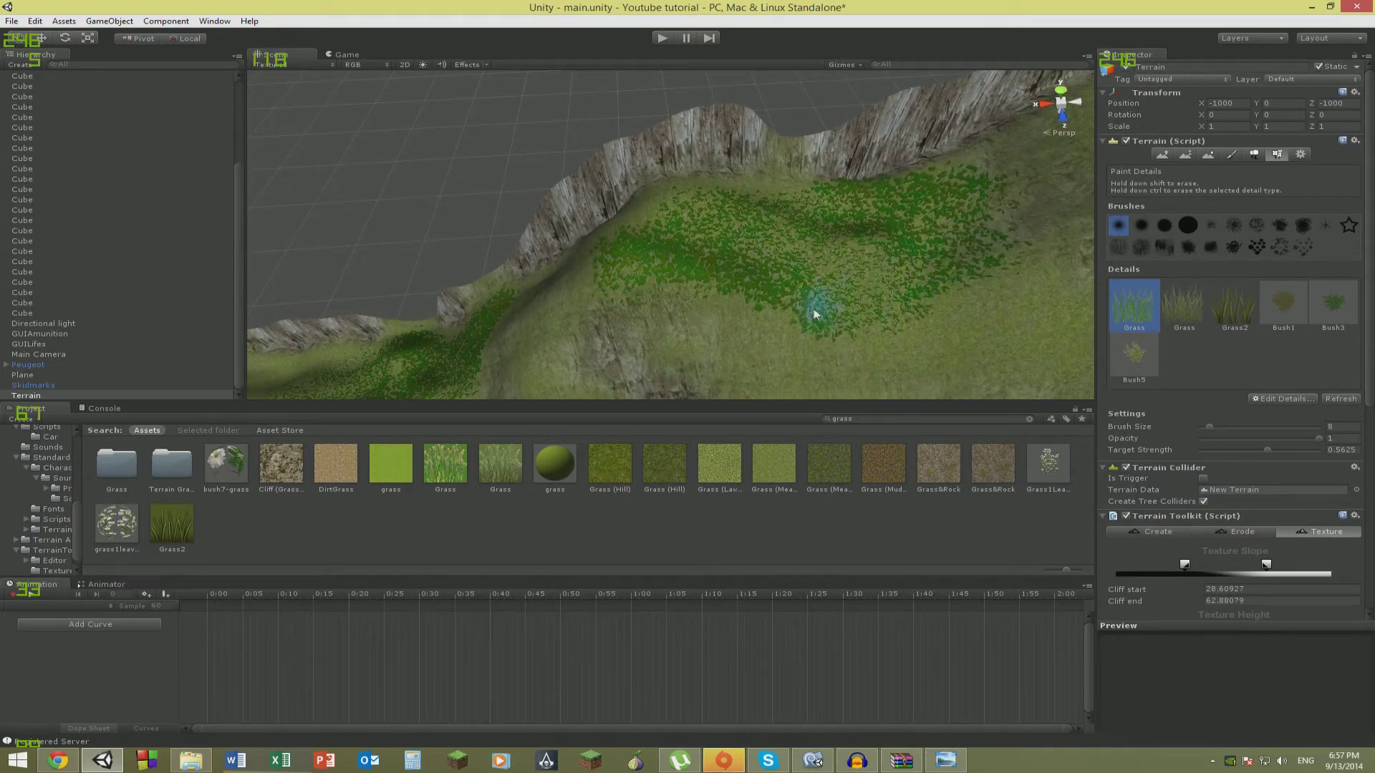
pyautogui.moveTo(930, 312); pyautogui.dragTo(1049, 347, button='right')
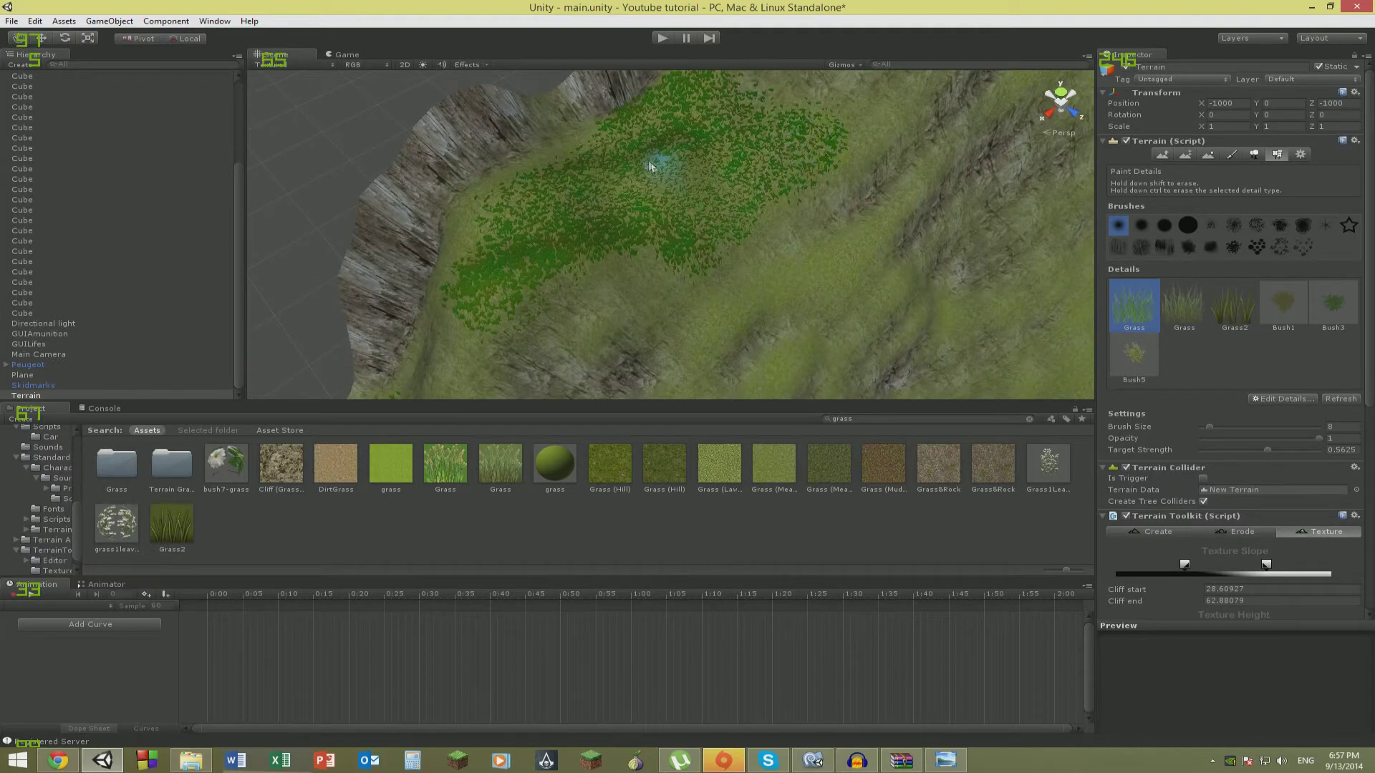
pyautogui.moveTo(652, 167)
pyautogui.mouseDown(button='right')
pyautogui.moveTo(719, 112)
pyautogui.moveTo(955, 107)
pyautogui.moveTo(785, 208)
pyautogui.mouseUp(button='right')
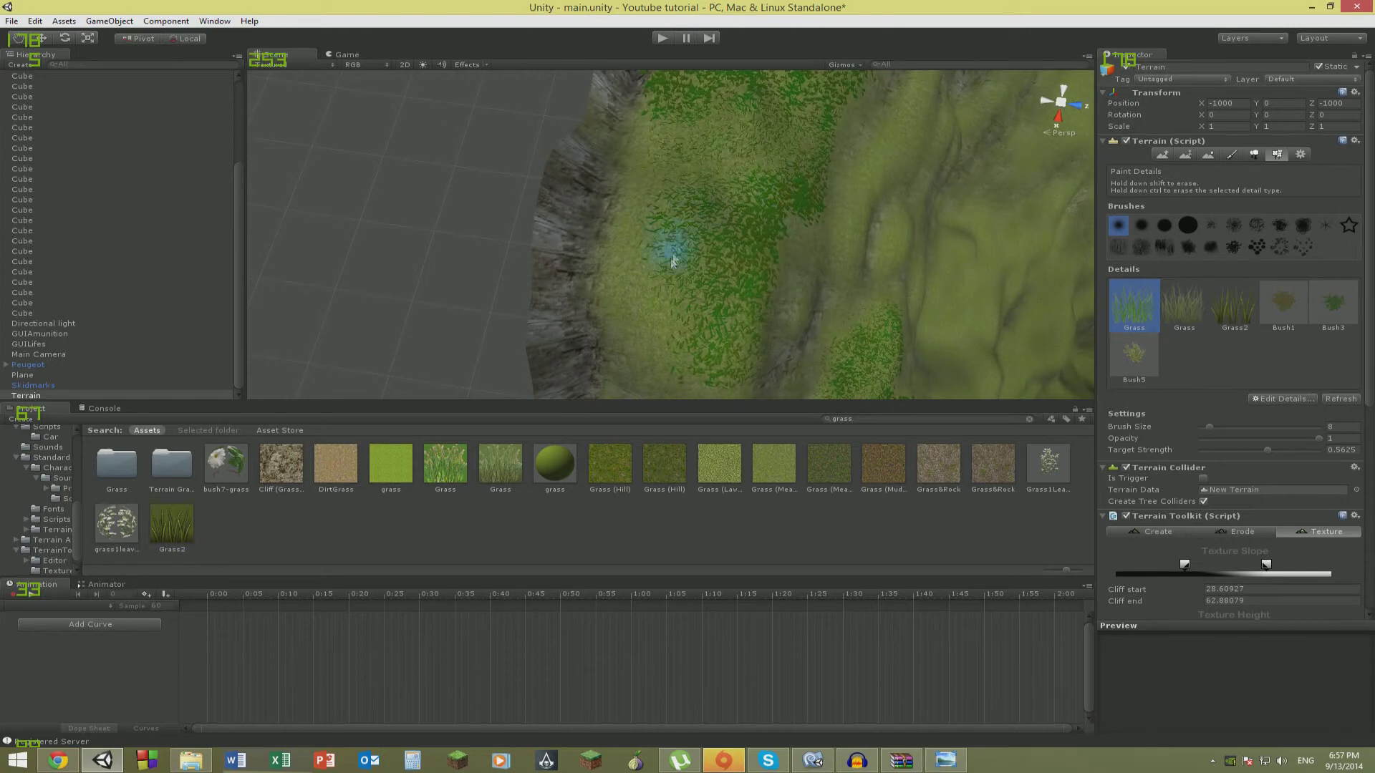
pyautogui.moveTo(741, 136)
pyautogui.mouseDown(button='right')
pyautogui.moveTo(521, 88)
pyautogui.moveTo(637, 403)
pyautogui.mouseUp(button='right')
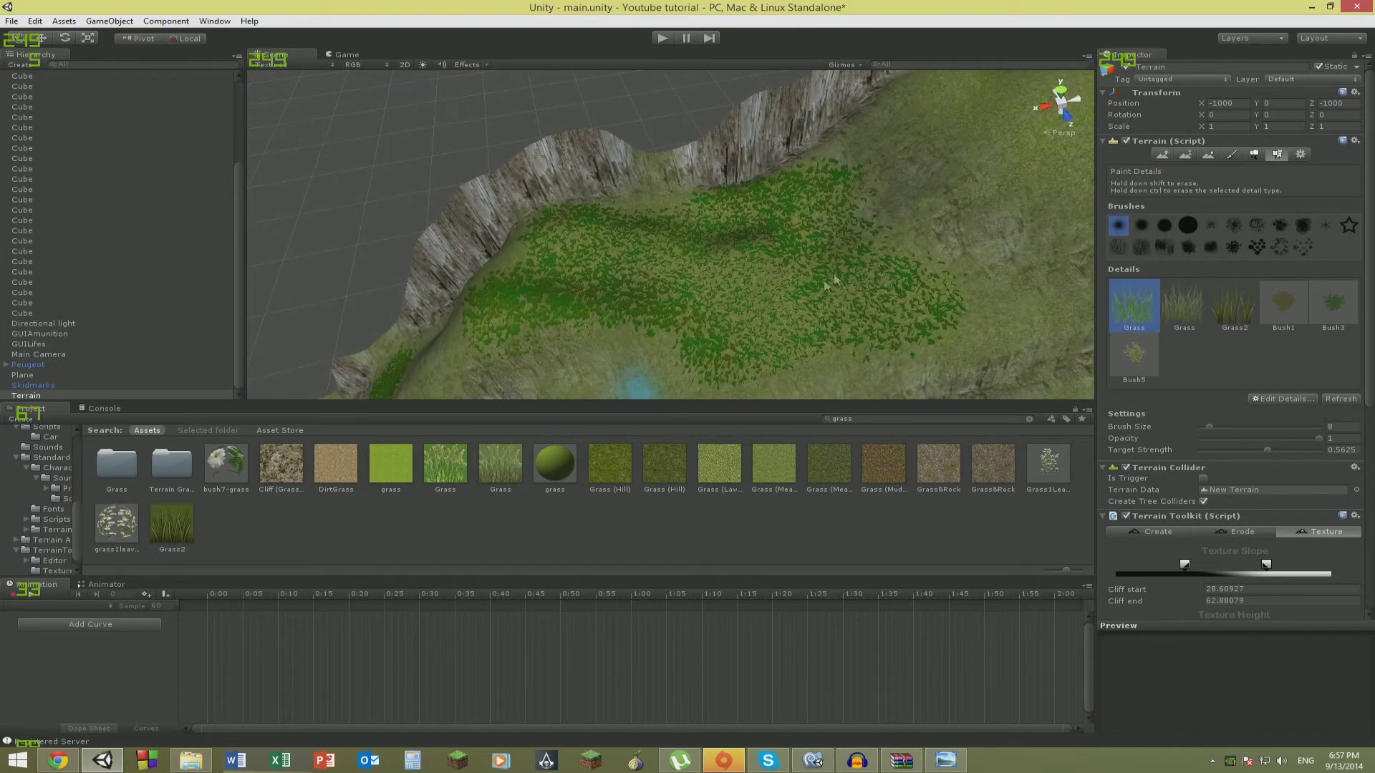
# Switch through the second Grass, Bush5 and Bush1 details and examine the painted plateau close to the ground.
pyautogui.click(1201, 301)
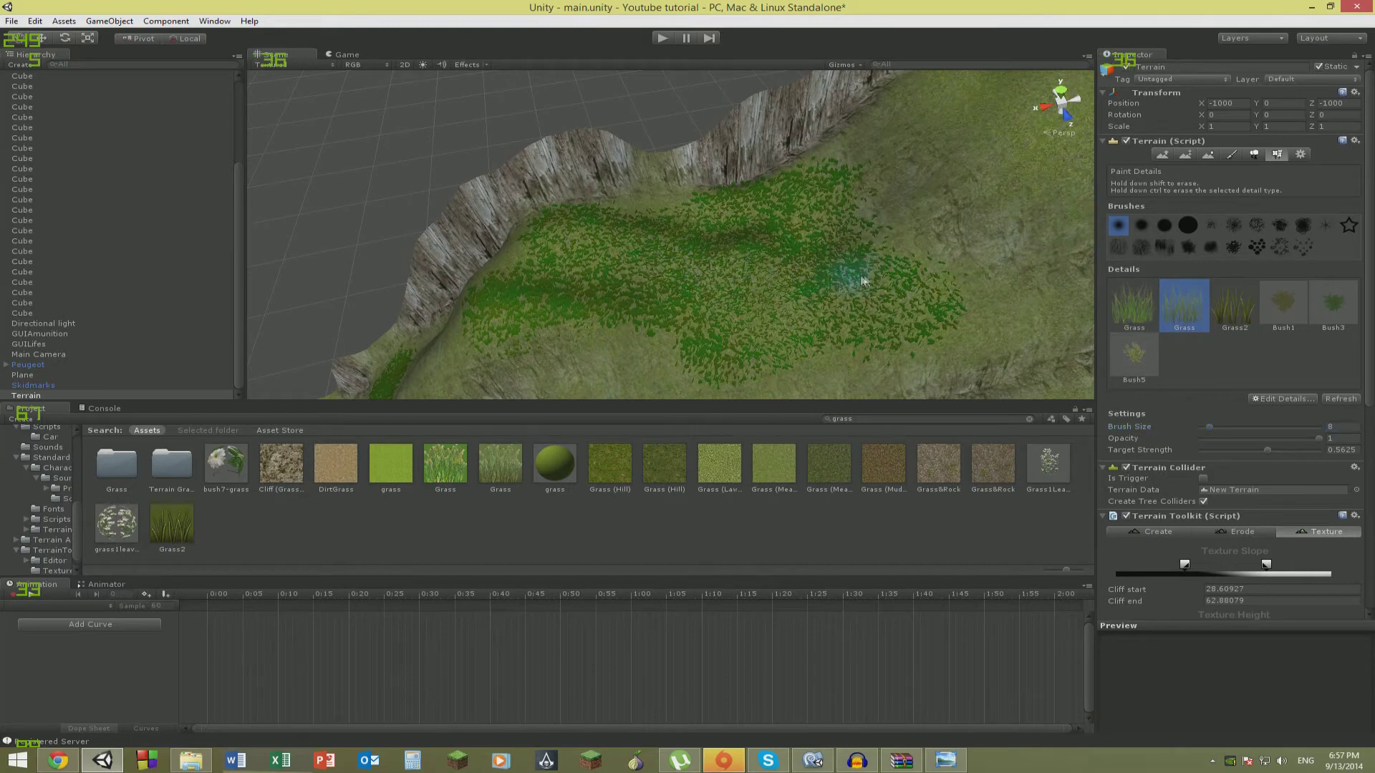
pyautogui.moveTo(863, 282); pyautogui.dragTo(916, 286, button='right')
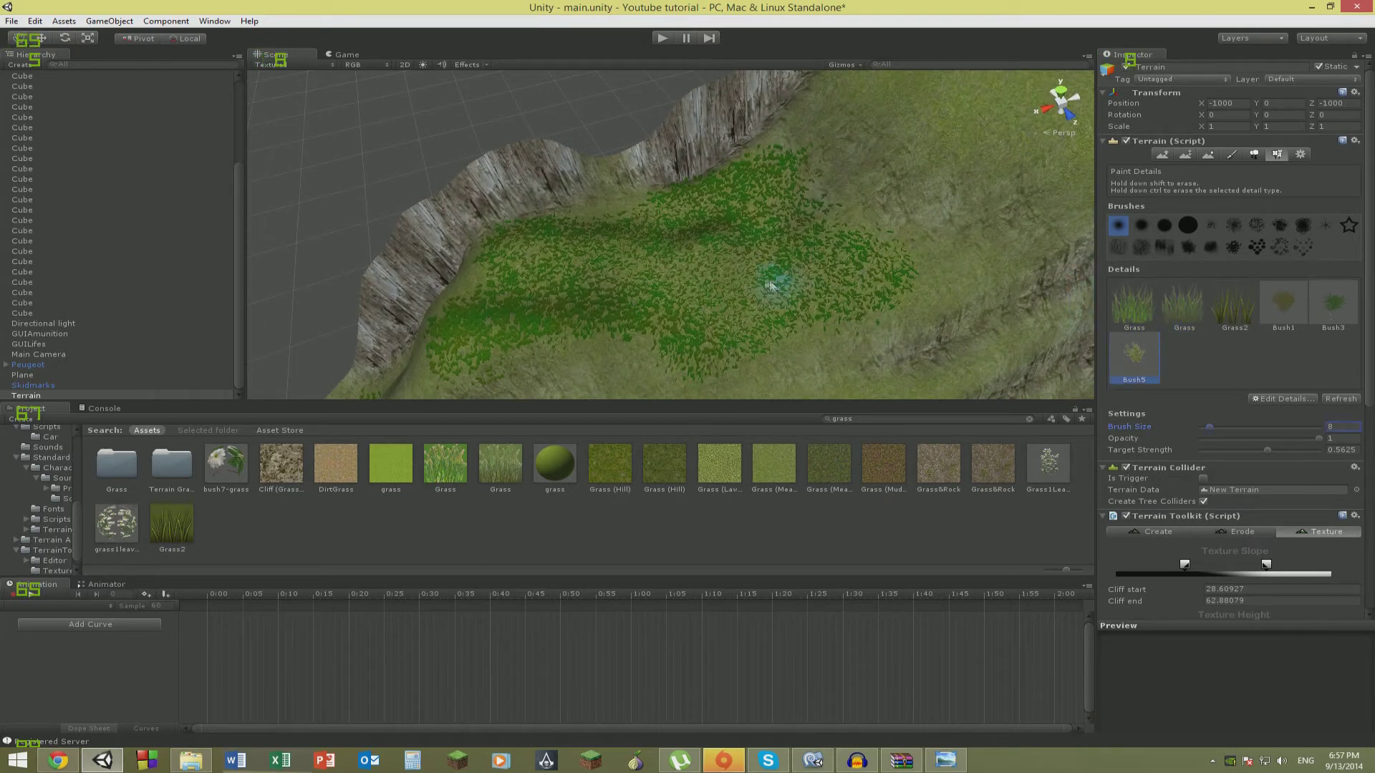
pyautogui.press('w')
pyautogui.moveTo(732, 325); pyautogui.dragTo(673, 173, button='right')
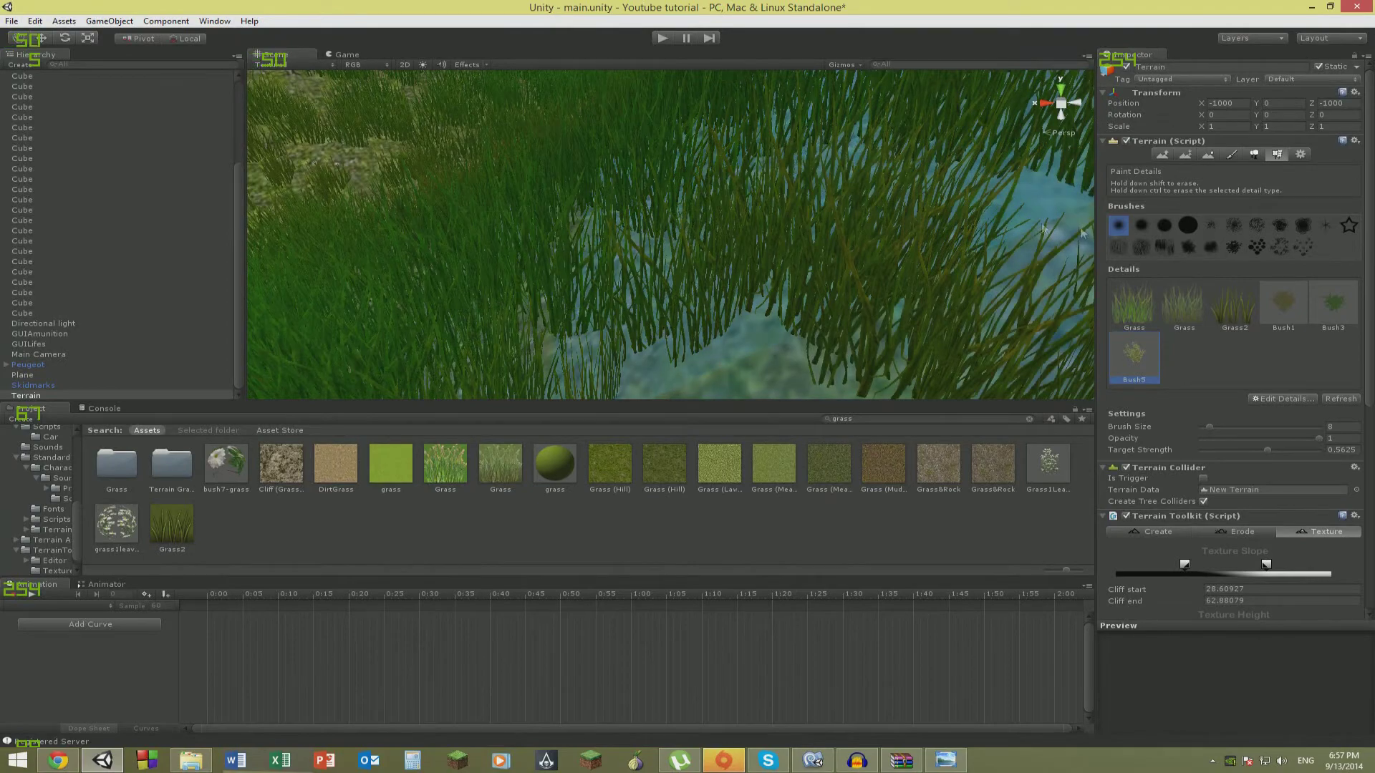
pyautogui.click(1285, 306)
pyautogui.press('s')
pyautogui.moveTo(562, 201); pyautogui.dragTo(916, 198, button='right')
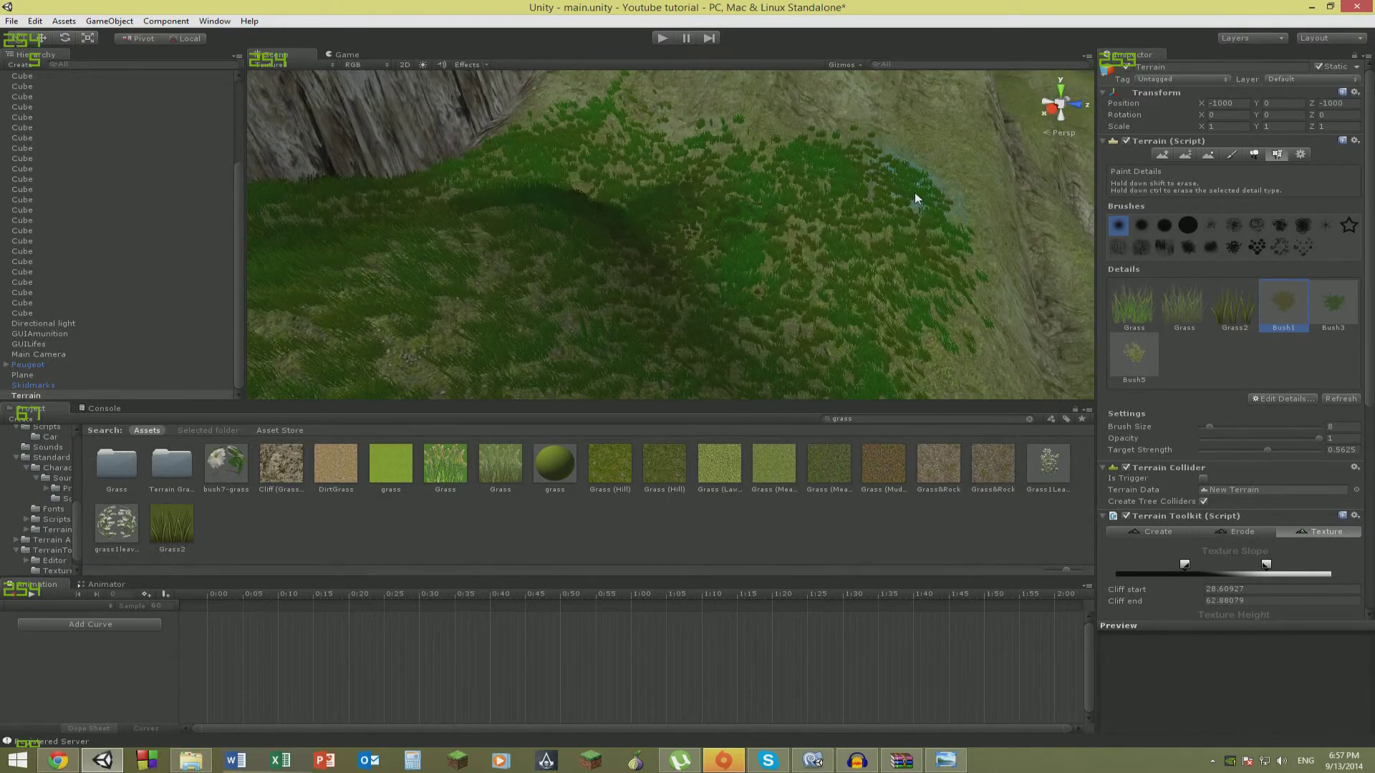
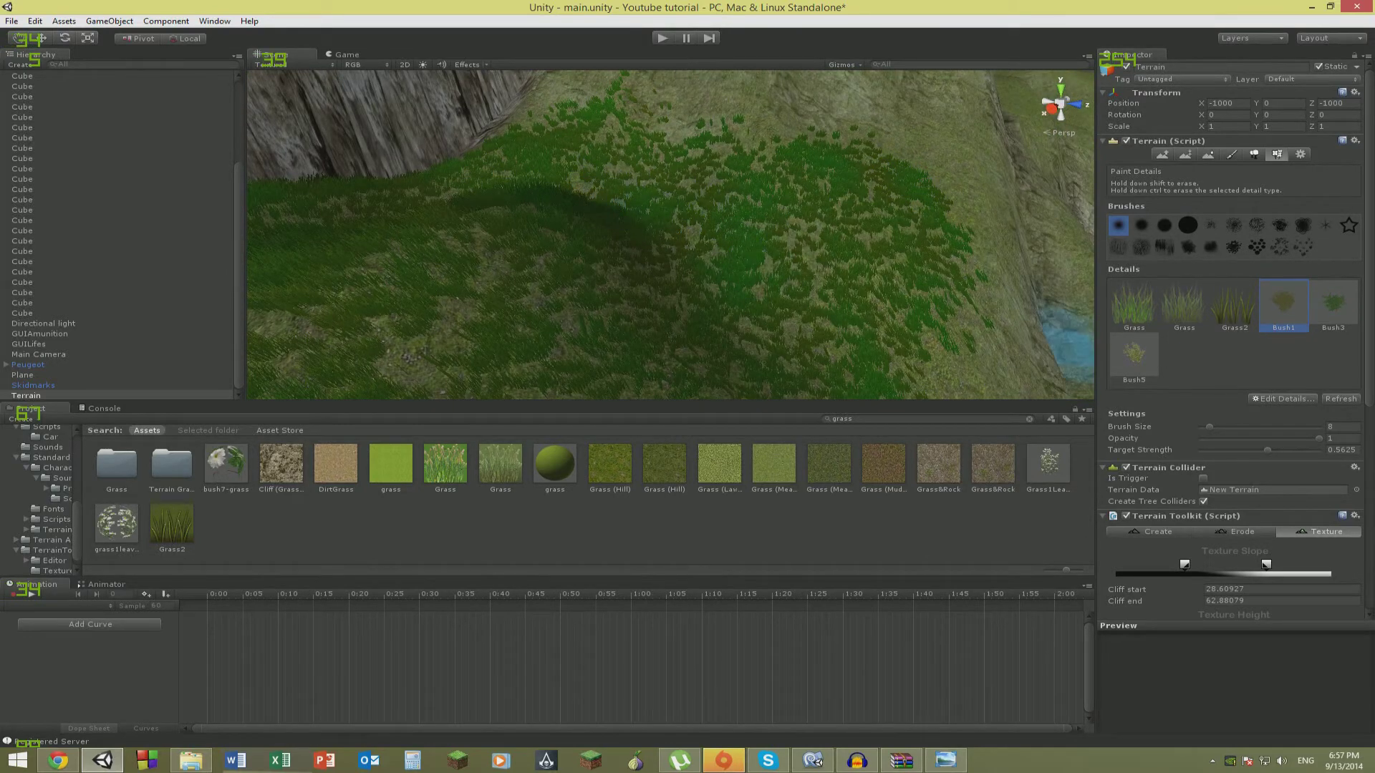
pyautogui.moveTo(756, 295); pyautogui.dragTo(1081, 308, button='right')
pyautogui.moveTo(931, 250); pyautogui.dragTo(915, 306, button='right')
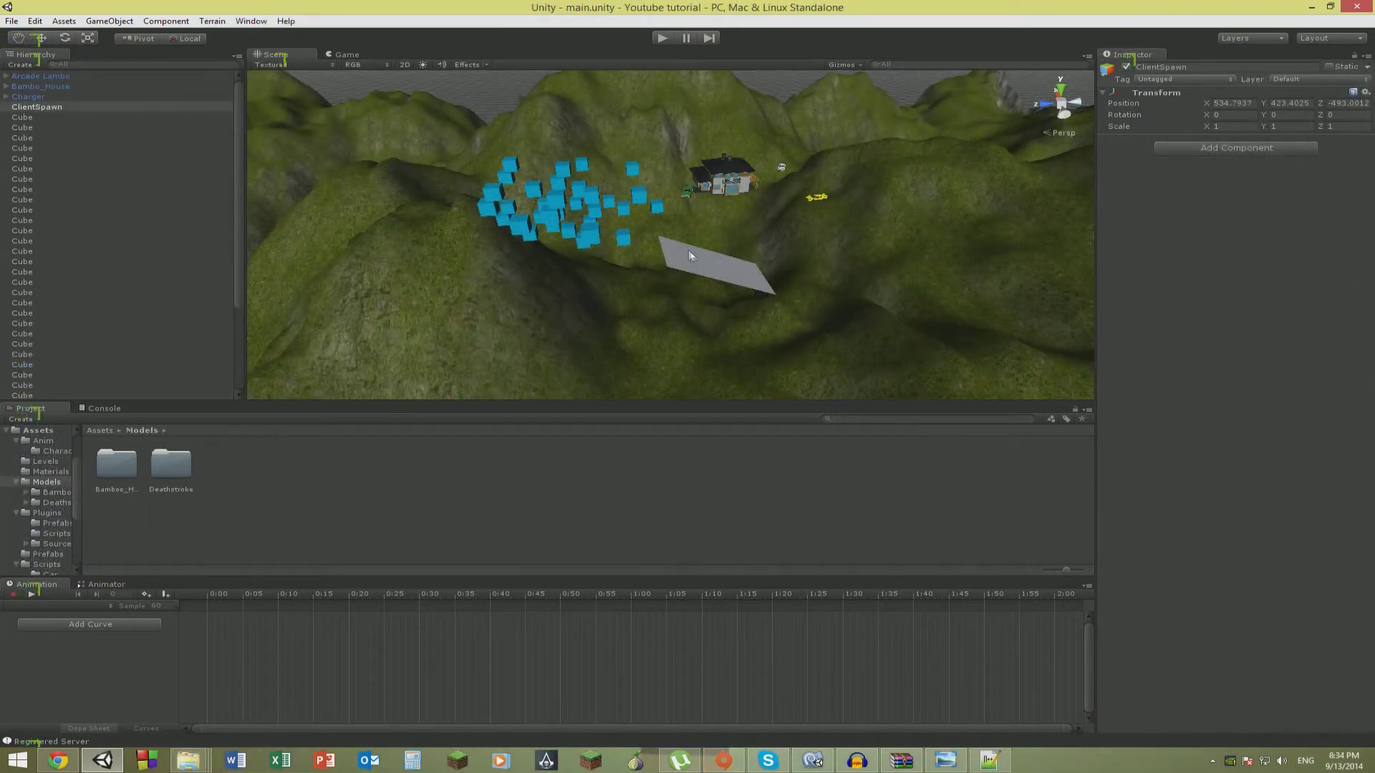
# Select the terrain and raise its tree distance to 2000 in the terrain settings.
pyautogui.moveTo(689, 251); pyautogui.dragTo(699, 241, button='right')
pyautogui.moveTo(579, 249); pyautogui.dragTo(916, 308, button='right')
pyautogui.moveTo(1246, 363); pyautogui.dragTo(1199, 262, button='right')
pyautogui.click(852, 287)
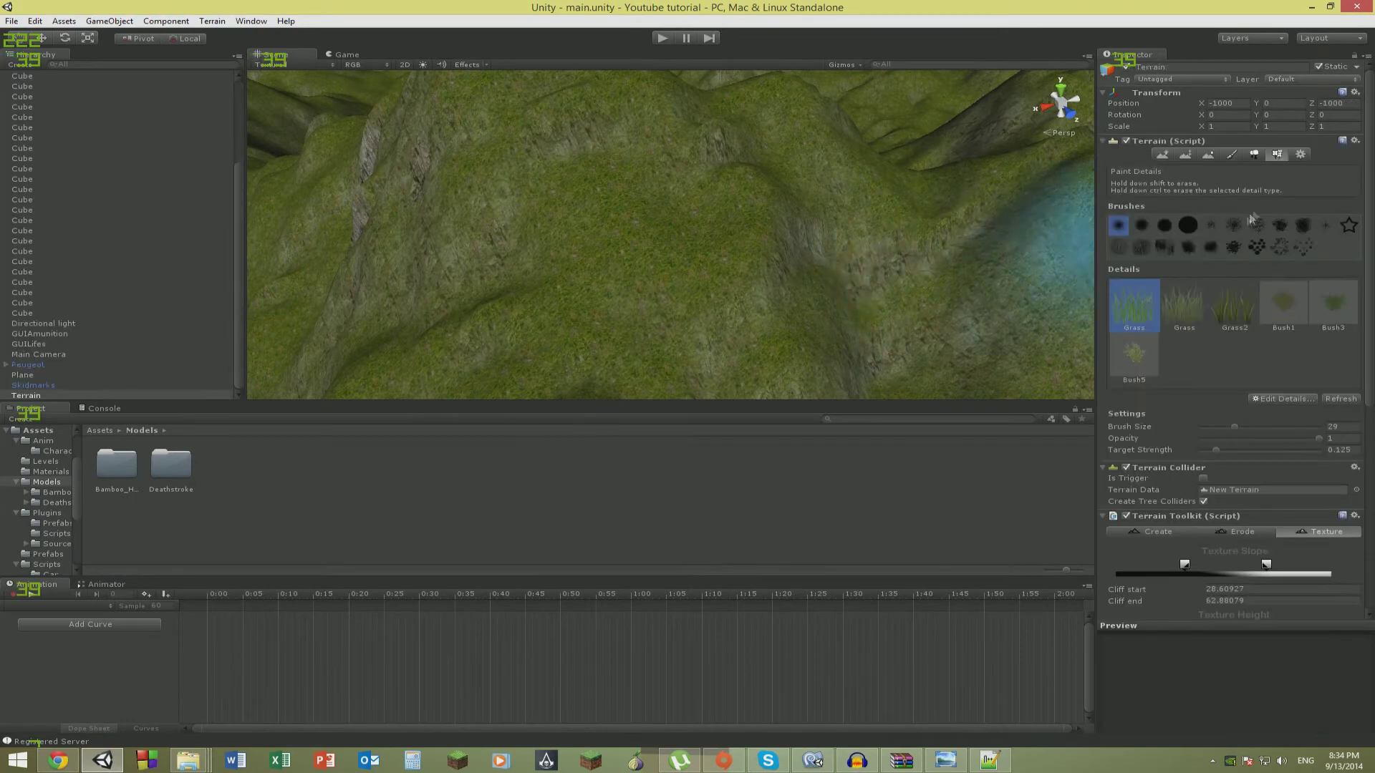
pyautogui.click(1302, 153)
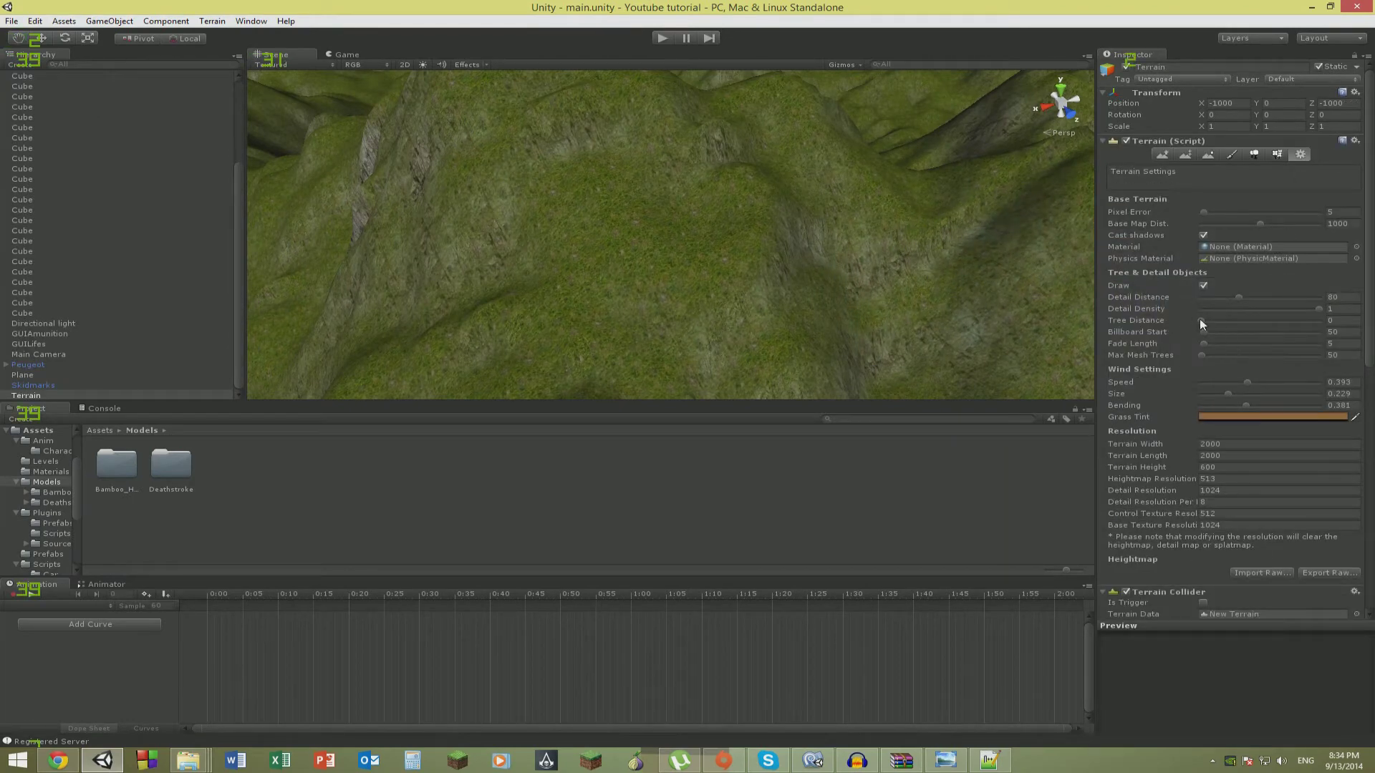
pyautogui.moveTo(1199, 319); pyautogui.dragTo(1322, 321)
pyautogui.keyDown('alt'); pyautogui.moveTo(768, 210); pyautogui.dragTo(775, 120); pyautogui.keyUp('alt')
pyautogui.moveTo(776, 121); pyautogui.dragTo(1244, 162, button='right')
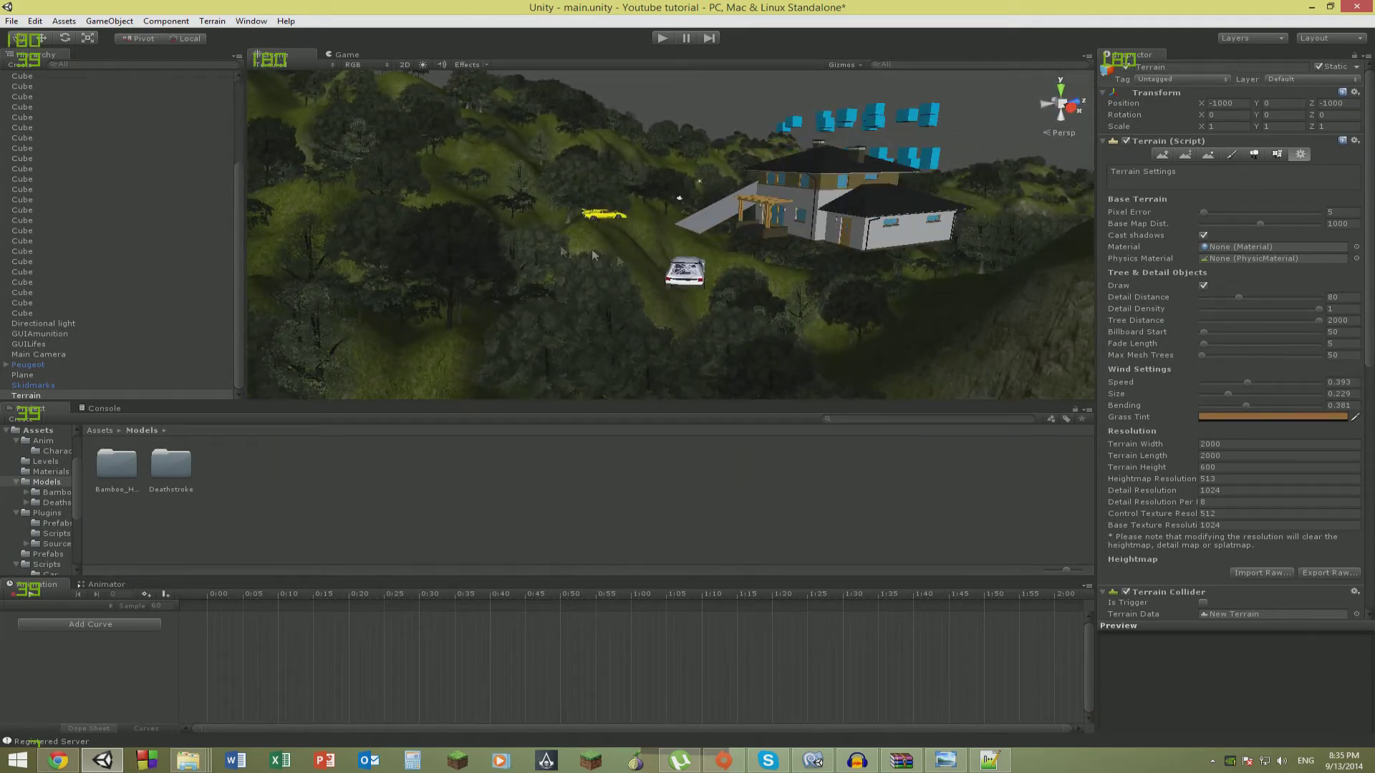
# Set the terrain's maximum mesh trees to 100.
pyautogui.moveTo(593, 255); pyautogui.dragTo(556, 308, button='right')
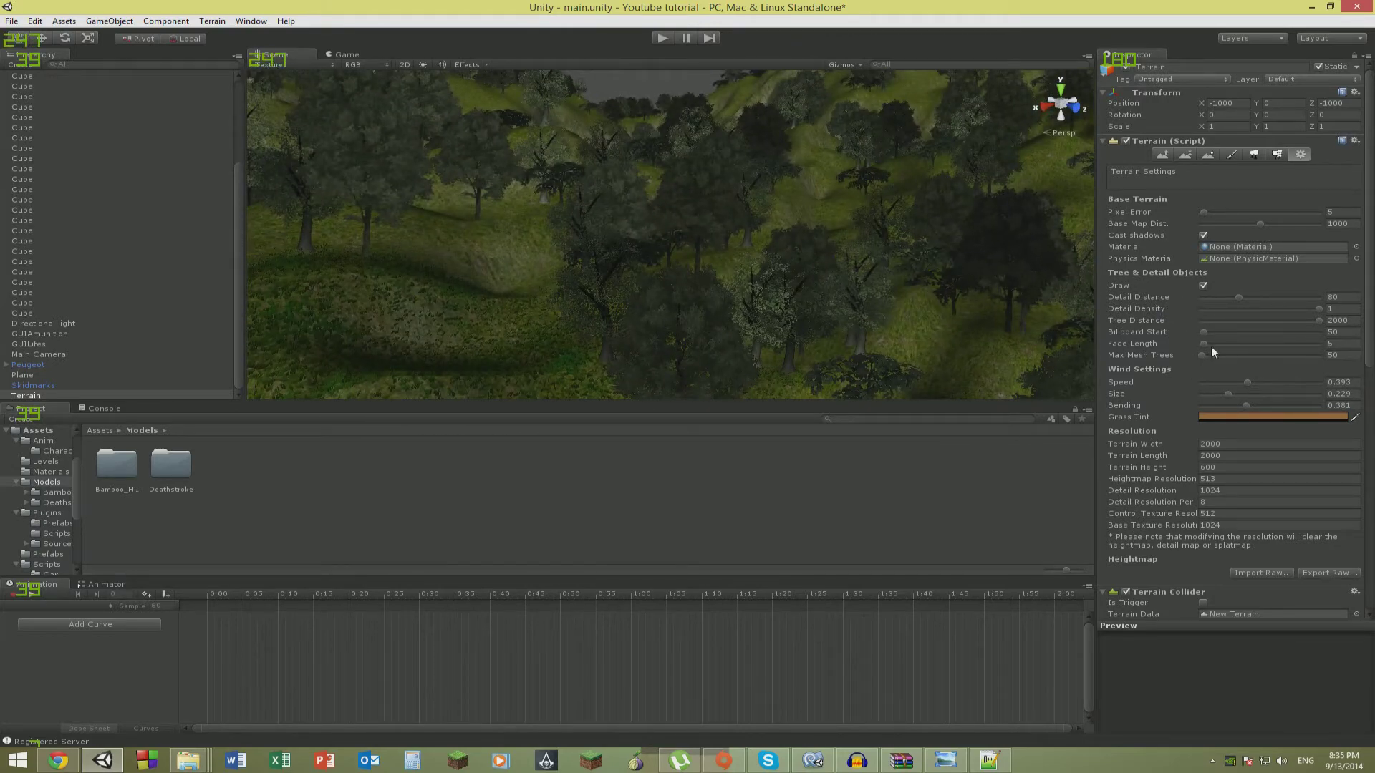
pyautogui.moveTo(1202, 355); pyautogui.dragTo(1287, 358)
pyautogui.moveTo(1319, 356); pyautogui.dragTo(1230, 360)
pyautogui.write('100')
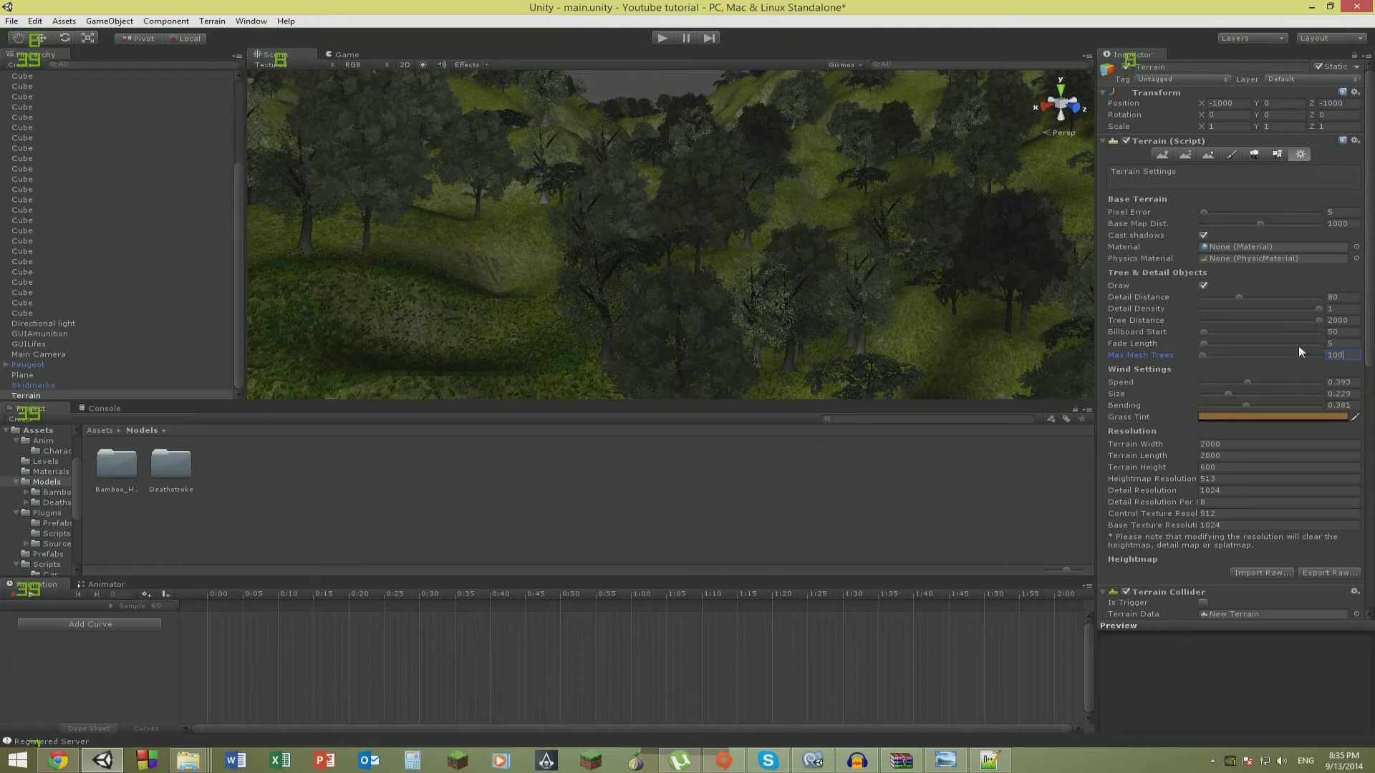
pyautogui.press('Return')
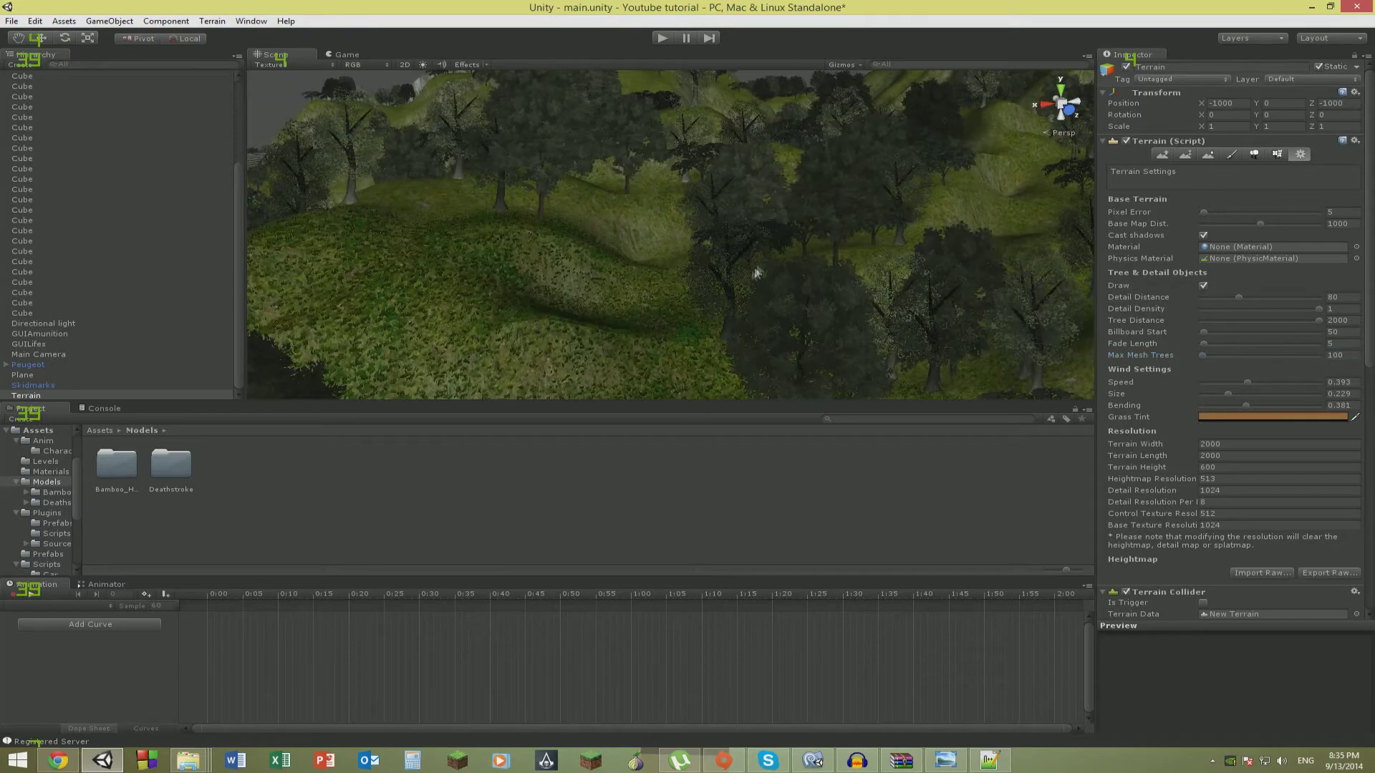
# Examine how the trees and grass are drawn across the forested slopes, from close up and from above.
pyautogui.moveTo(726, 286)
pyautogui.mouseDown(button='right')
pyautogui.moveTo(788, 252)
pyautogui.moveTo(823, 315)
pyautogui.mouseUp(button='right')
pyautogui.hotkey('shift', 'w')
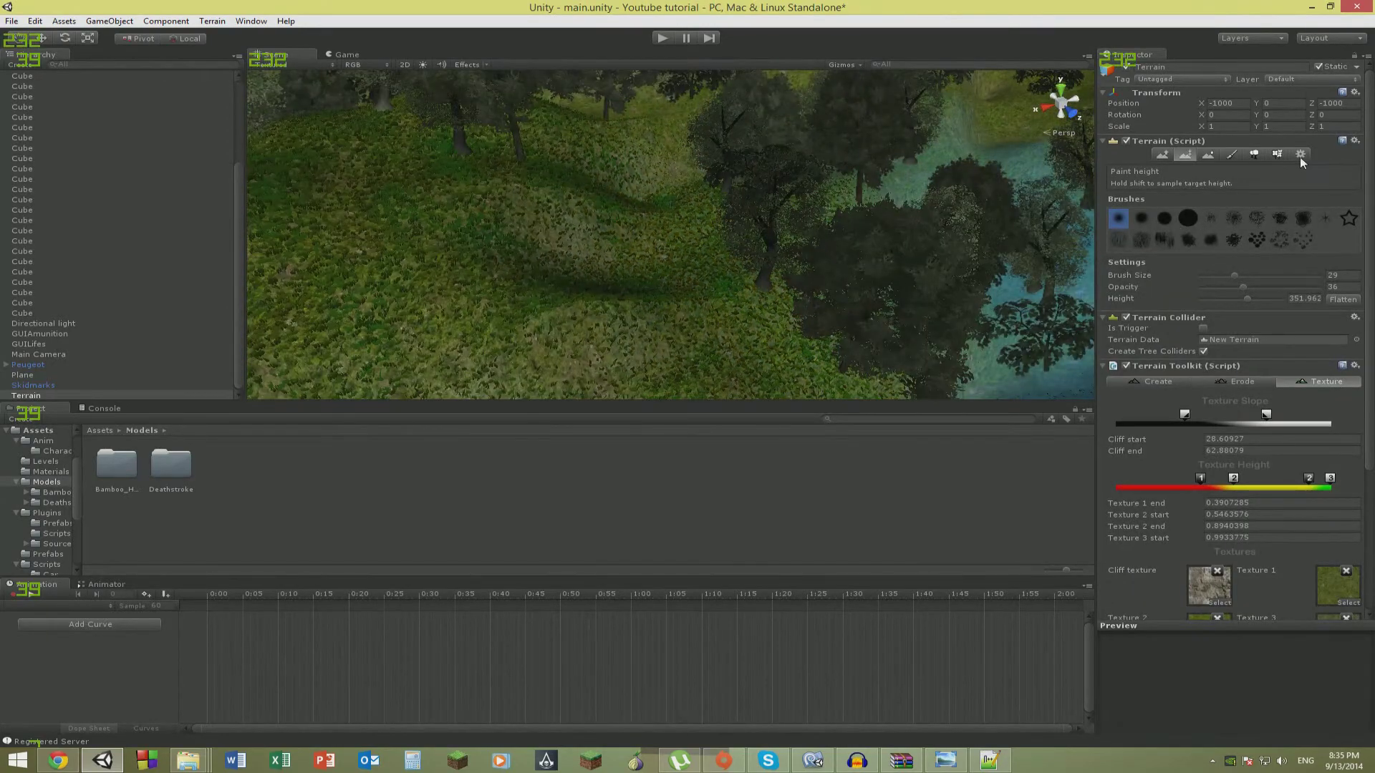
pyautogui.click(1300, 155)
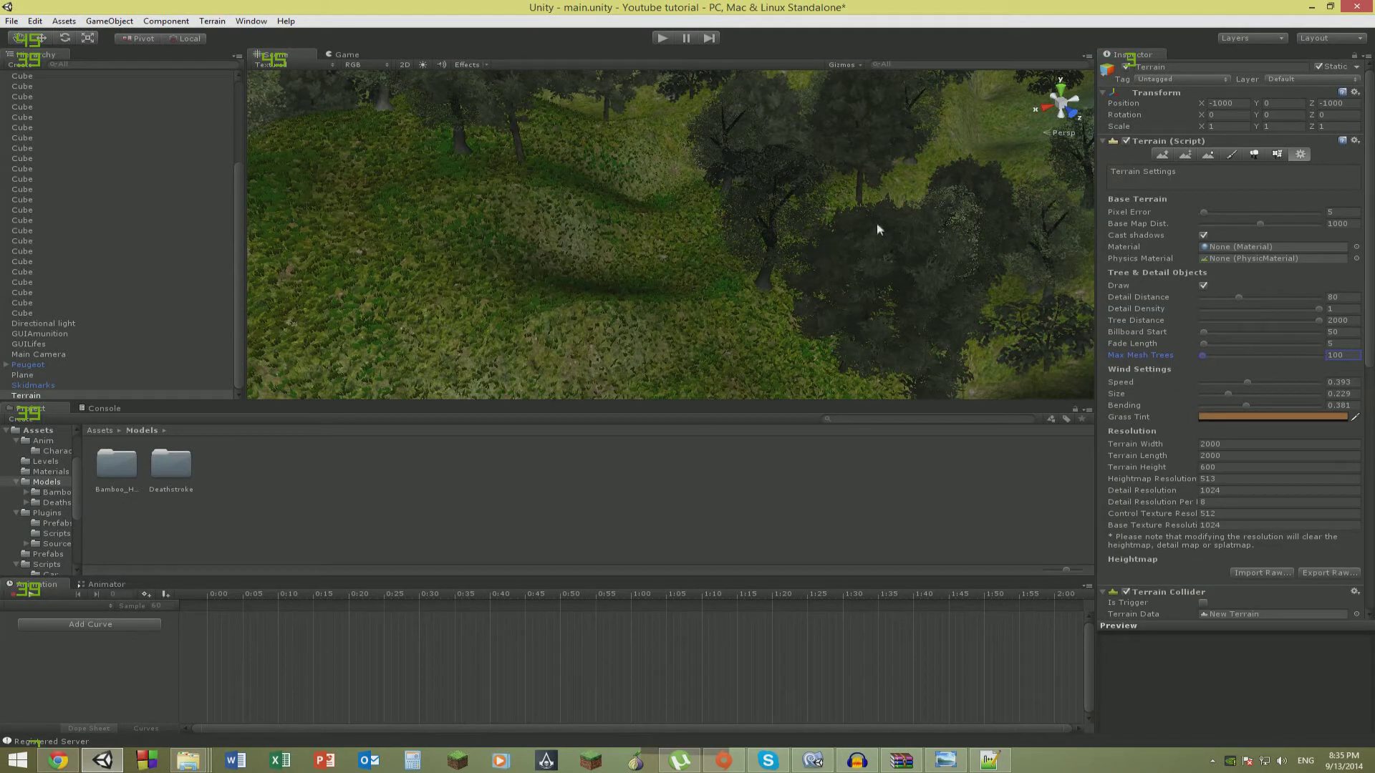
pyautogui.moveTo(877, 226); pyautogui.dragTo(1074, 308, button='right')
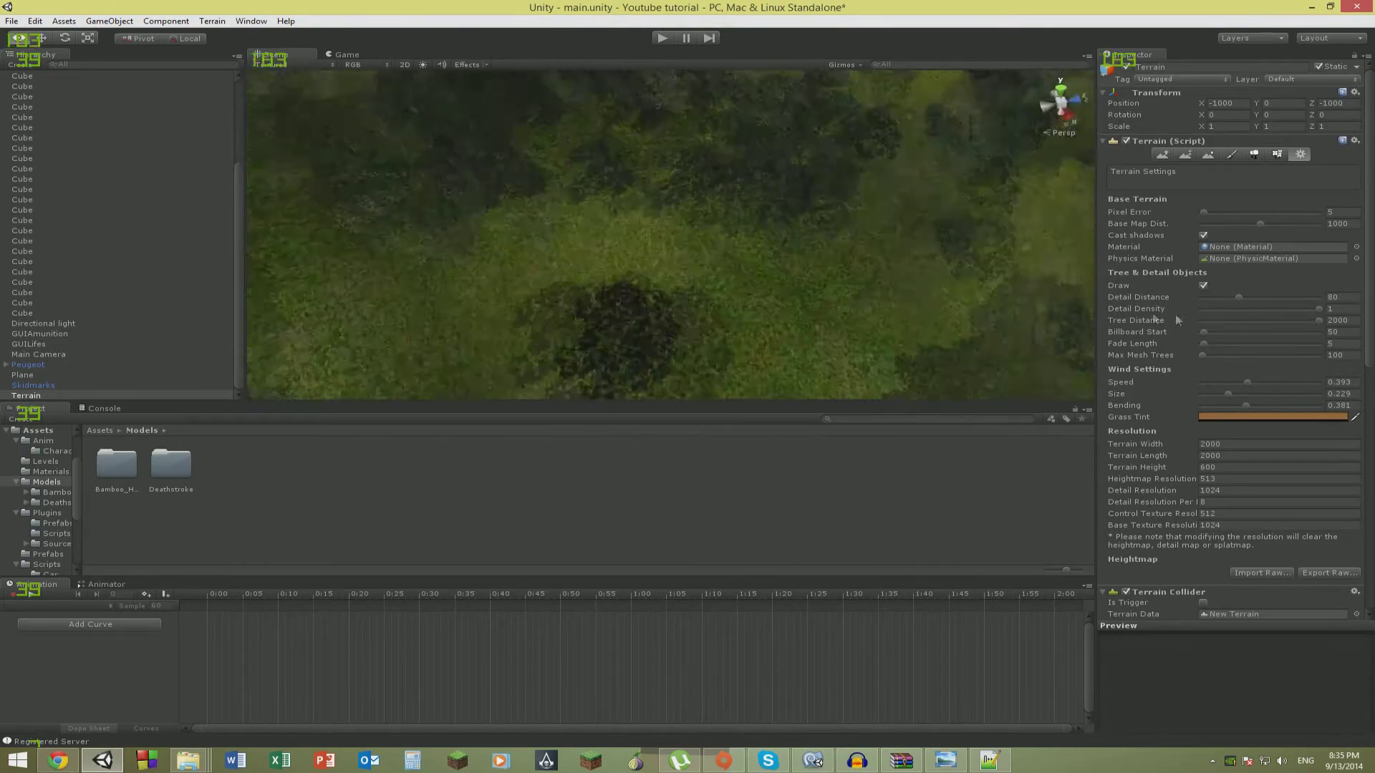
pyautogui.moveTo(1175, 315); pyautogui.dragTo(826, 442, button='right')
pyautogui.press('s')
pyautogui.press('w')
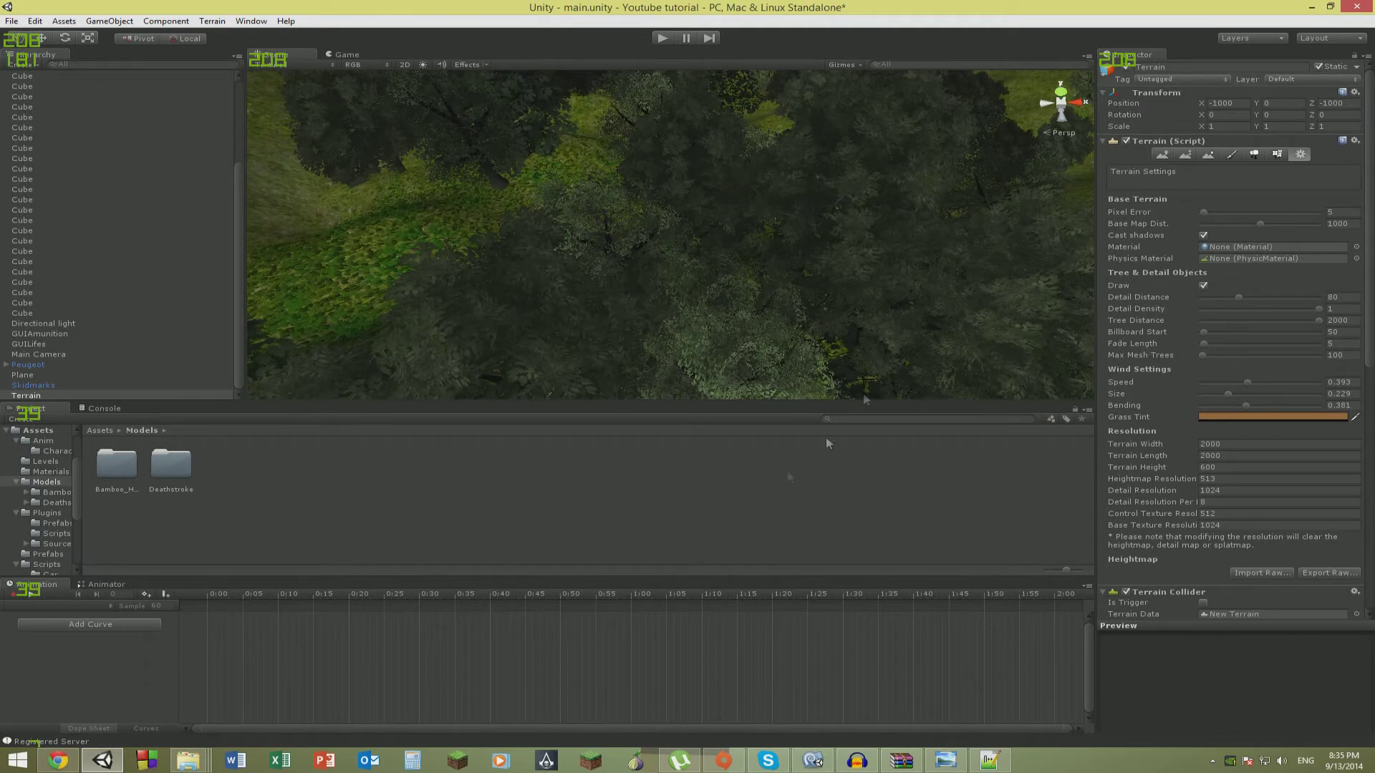
# Open the terrain's Alder tree entry, locate its source asset in the project and view its Model import settings.
pyautogui.click(1252, 154)
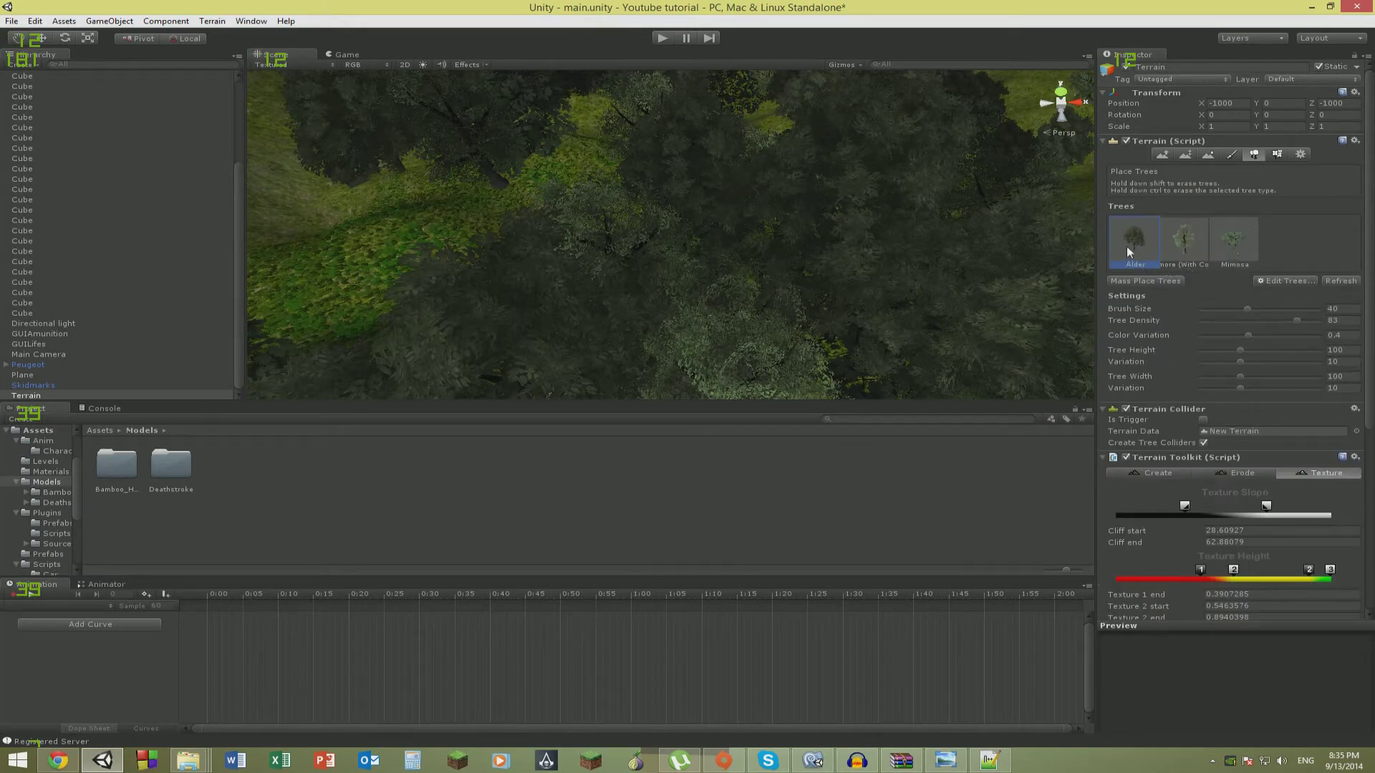
pyautogui.doubleClick(1149, 238)
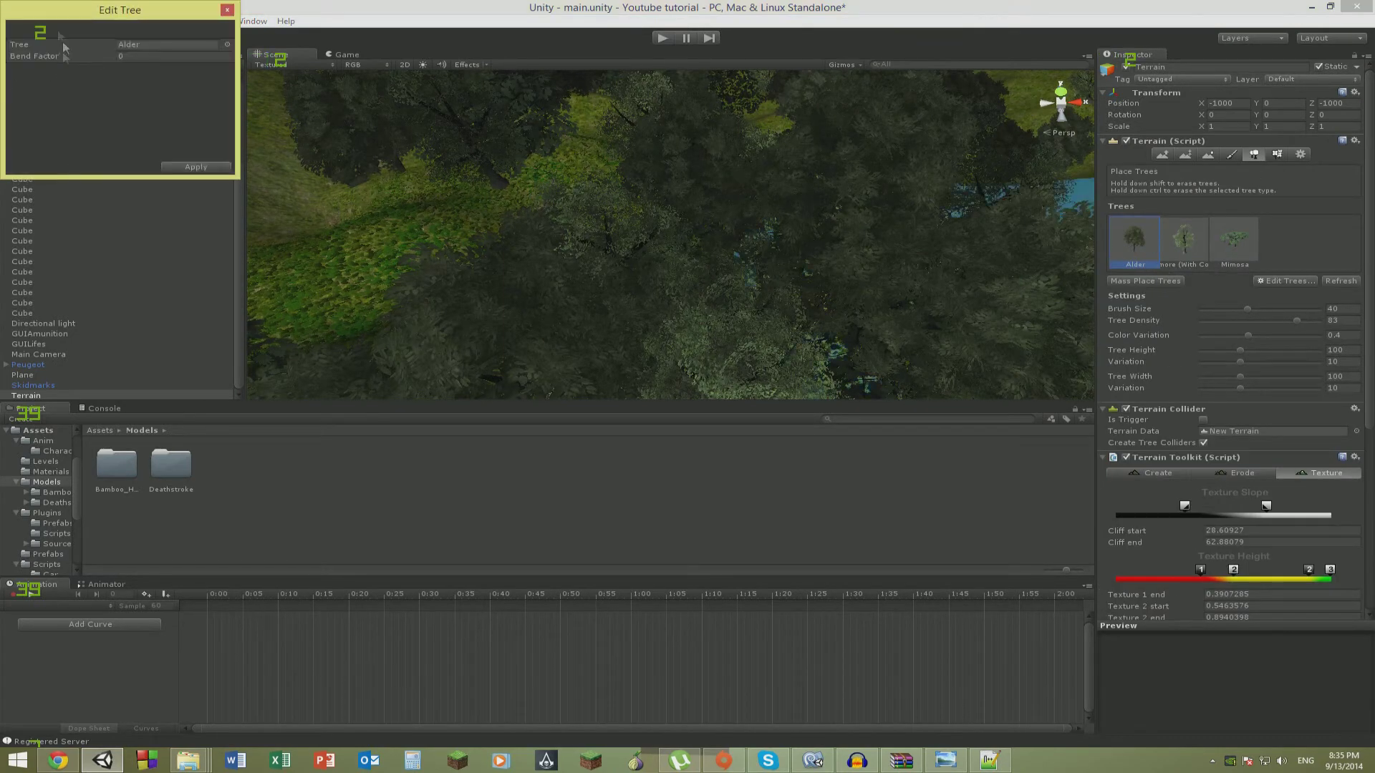
pyautogui.click(128, 44)
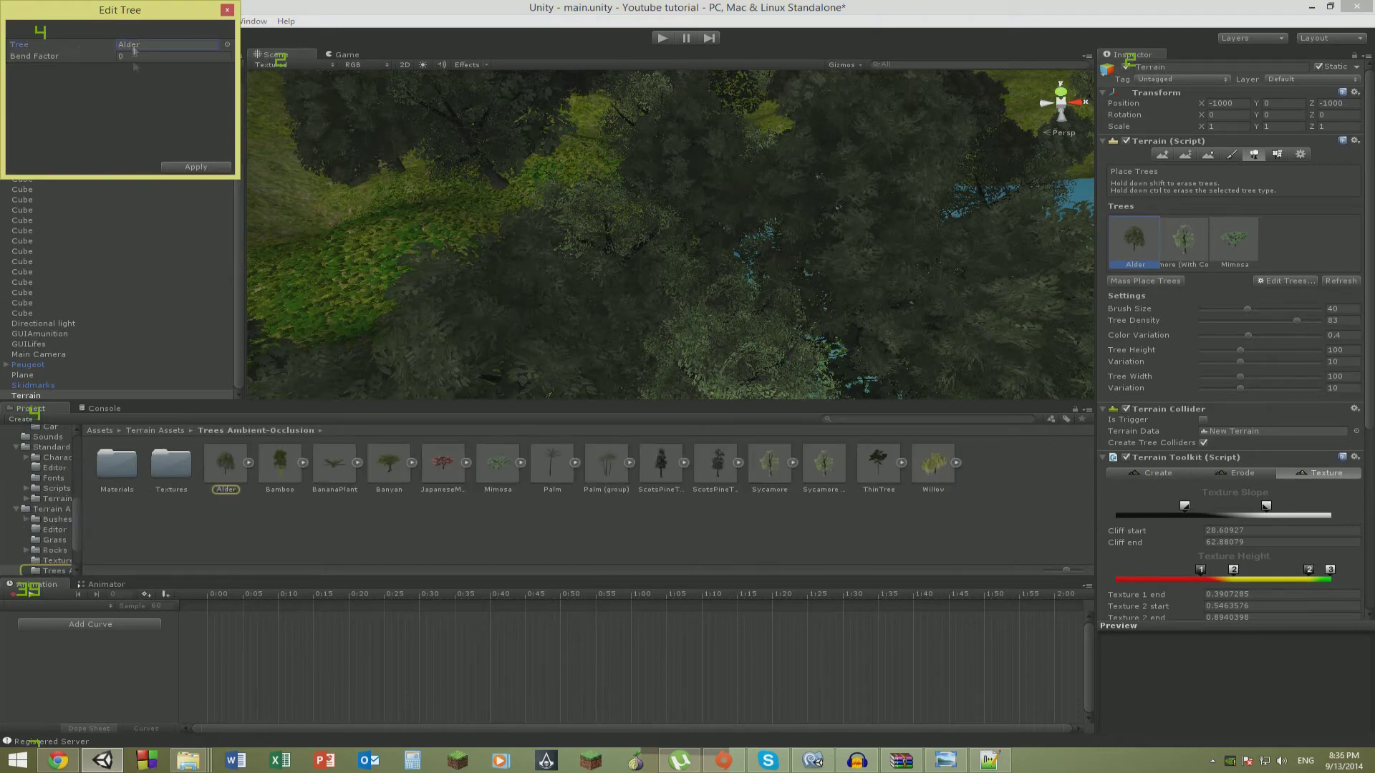
pyautogui.click(223, 478)
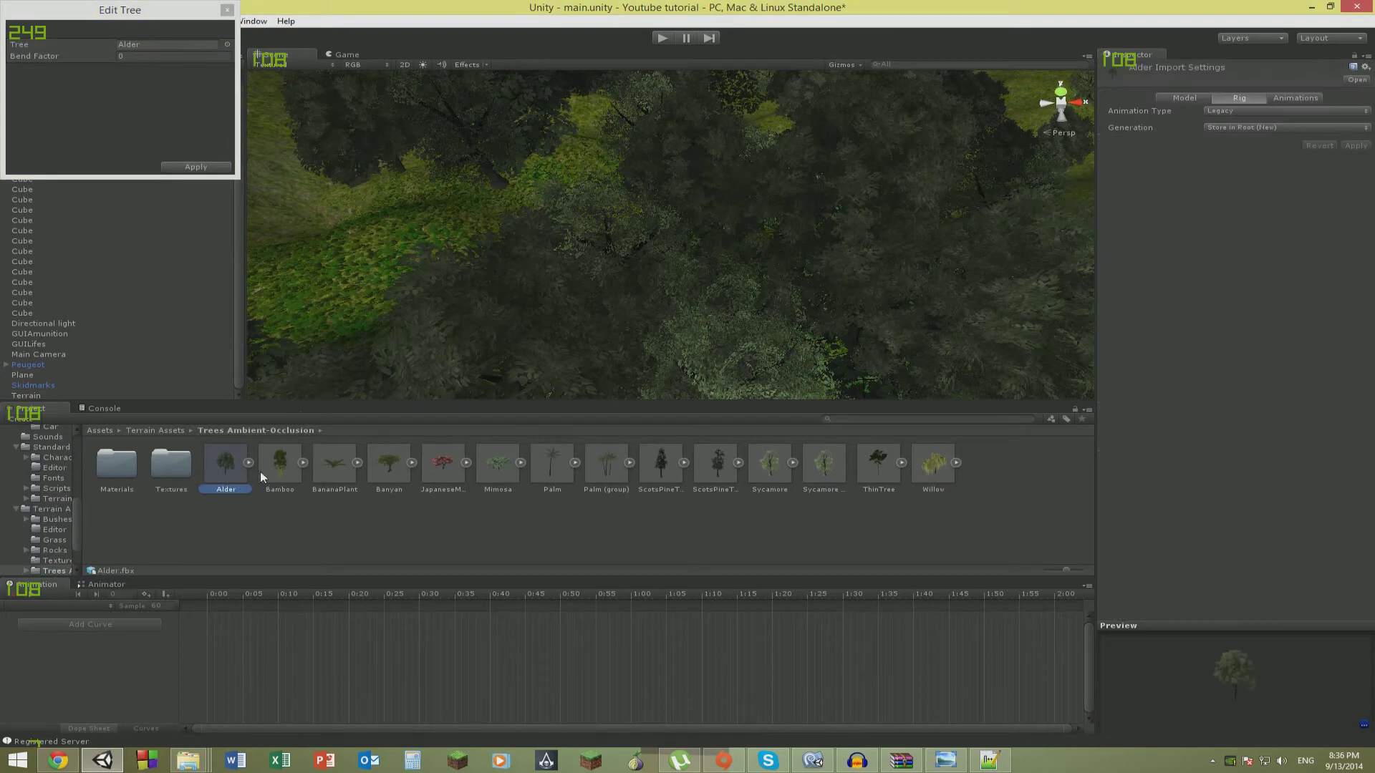
pyautogui.click(1197, 96)
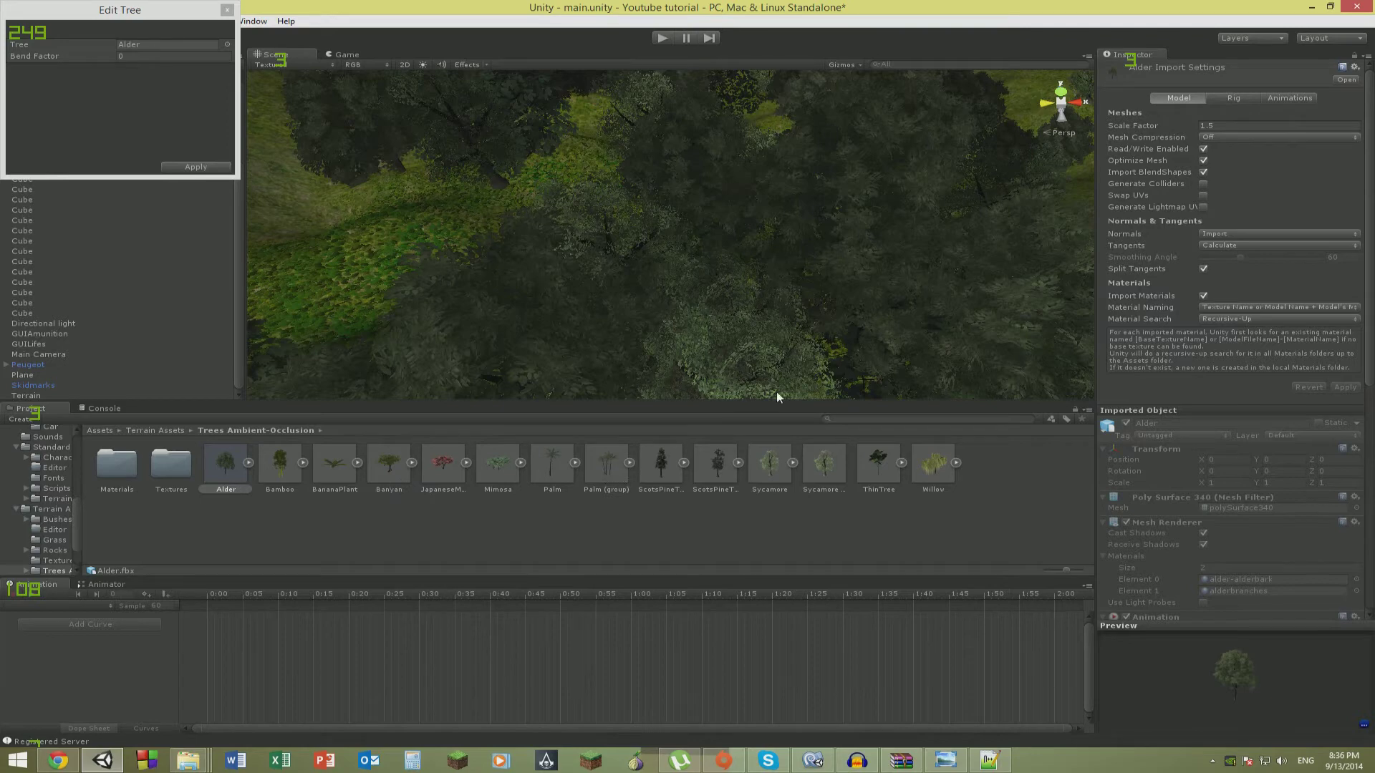
# Inspect the Sycamore (With Collider) prefab's components and close the tree editing dialog.
pyautogui.click(835, 476)
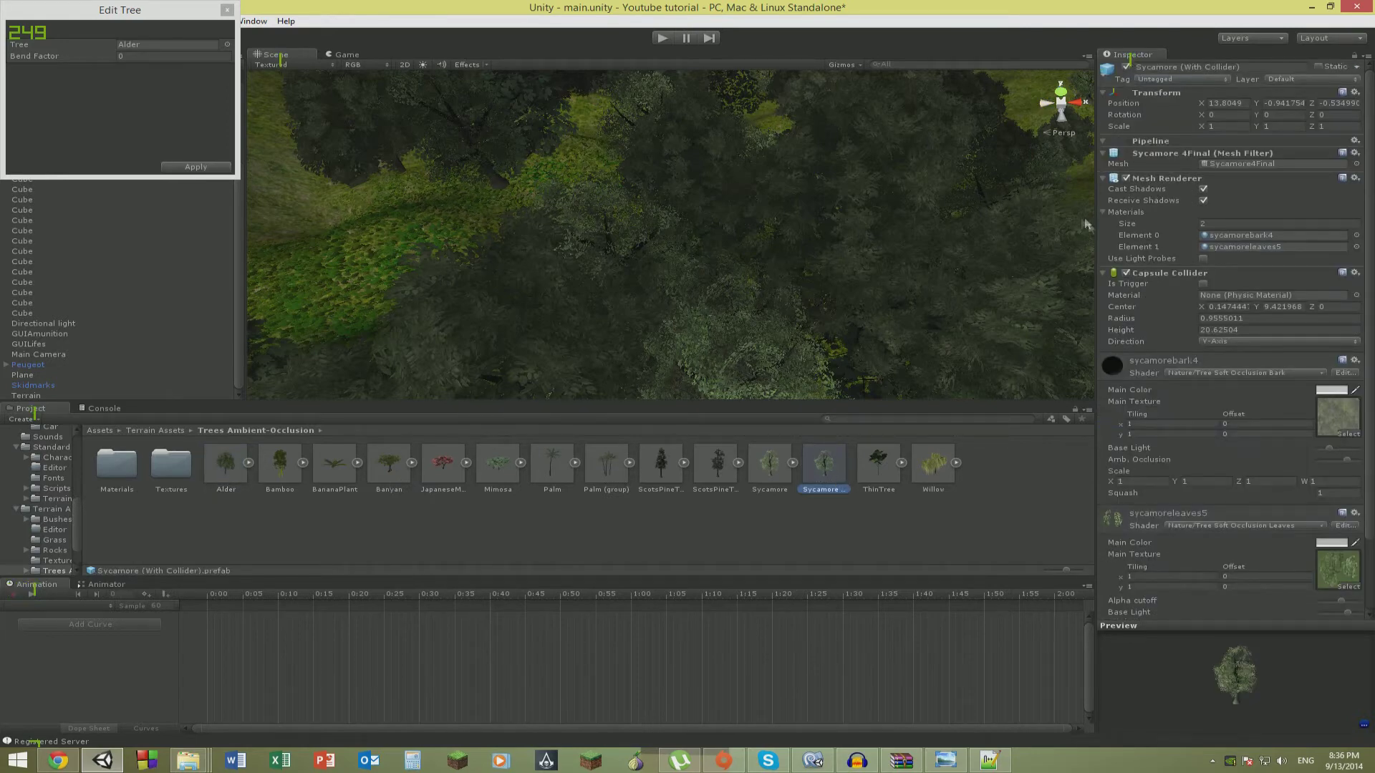
pyautogui.scroll(-3, 1224, 453)
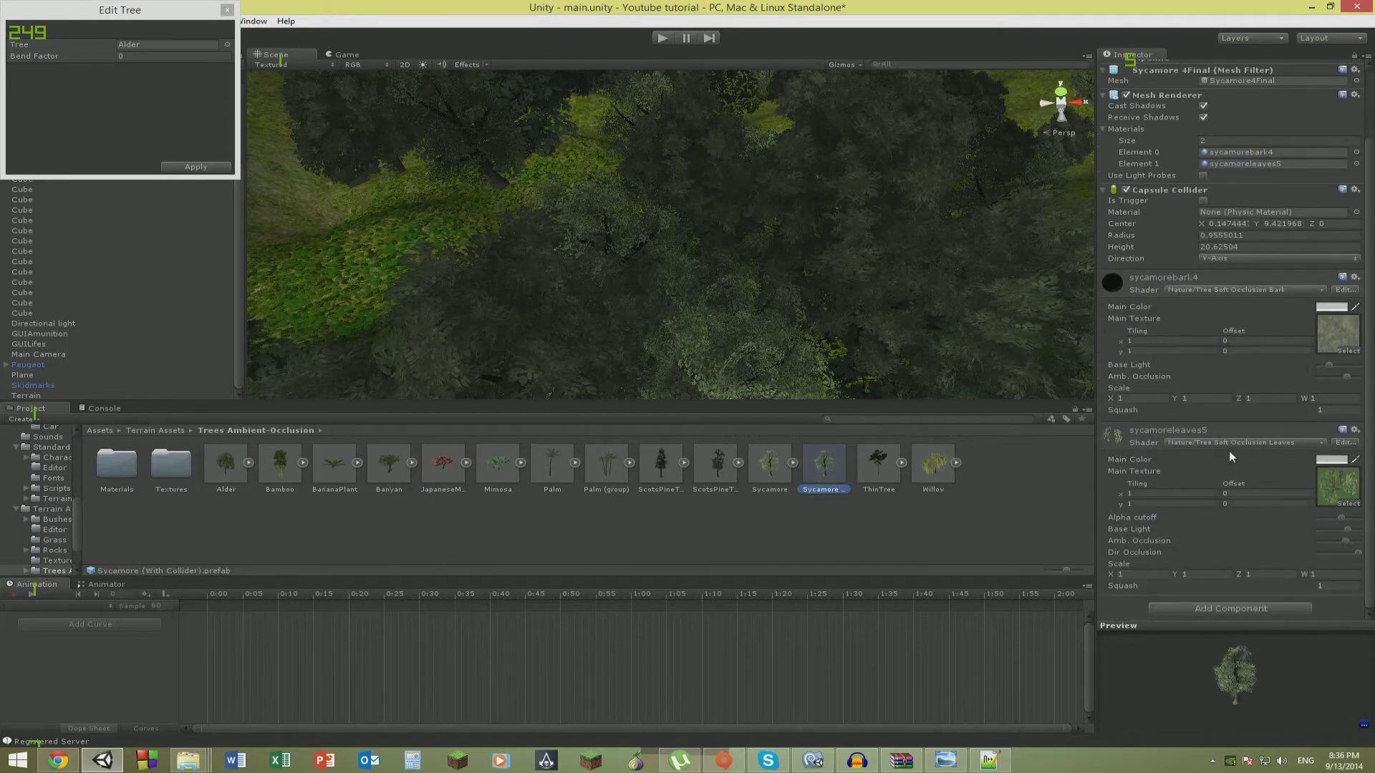
pyautogui.scroll(3, 1230, 457)
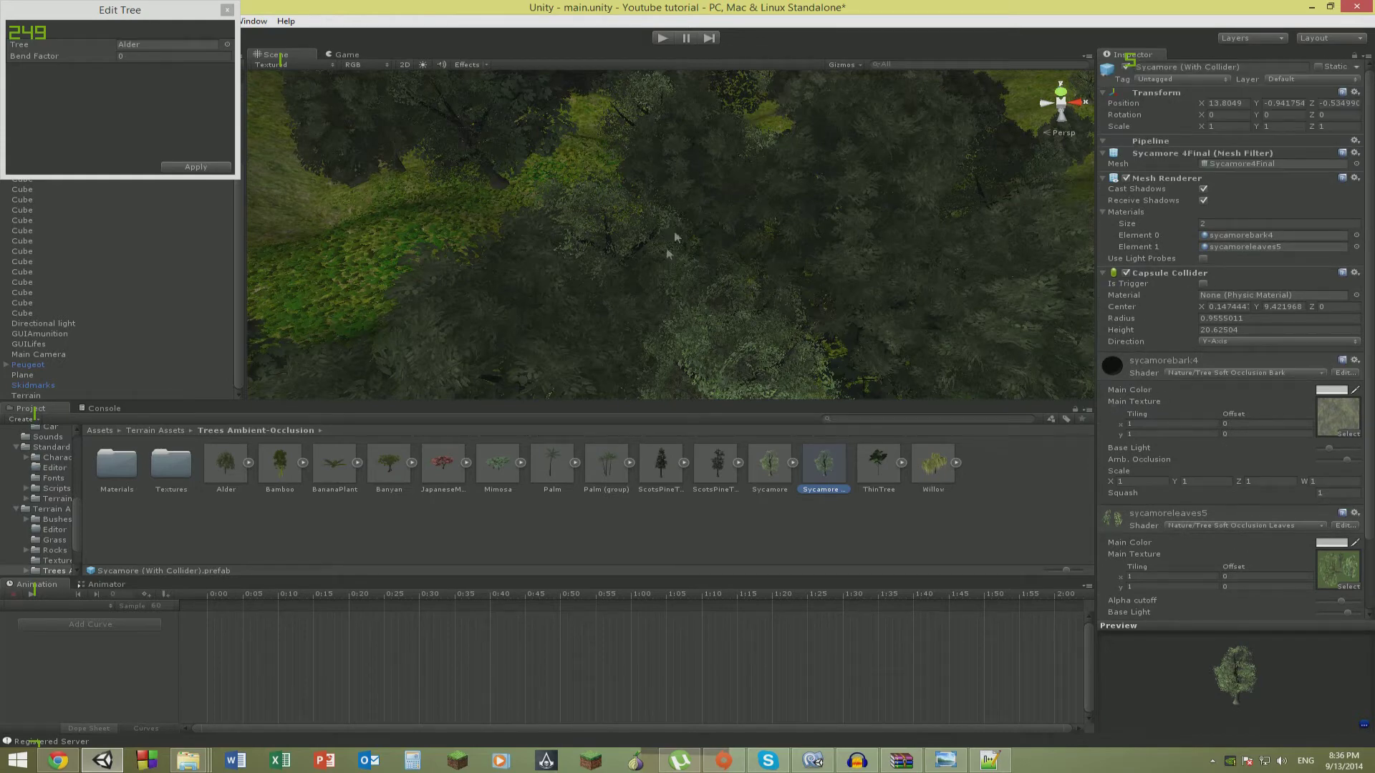
pyautogui.scroll(-3, 570, 157)
pyautogui.click(227, 10)
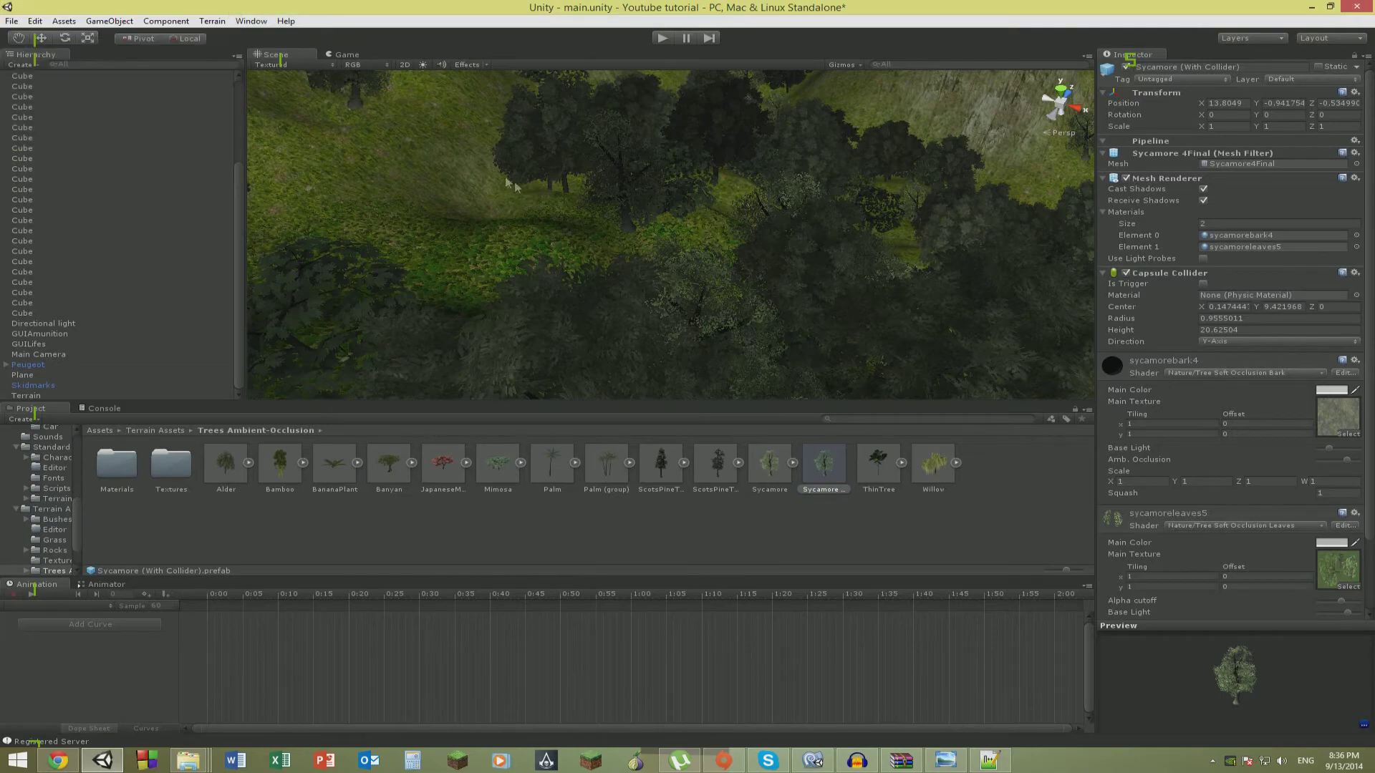
# Place a Sycamore (With Collider) on the grassy slope, view it up close and delete it from the scene.
pyautogui.moveTo(512, 184); pyautogui.dragTo(620, 383, button='right')
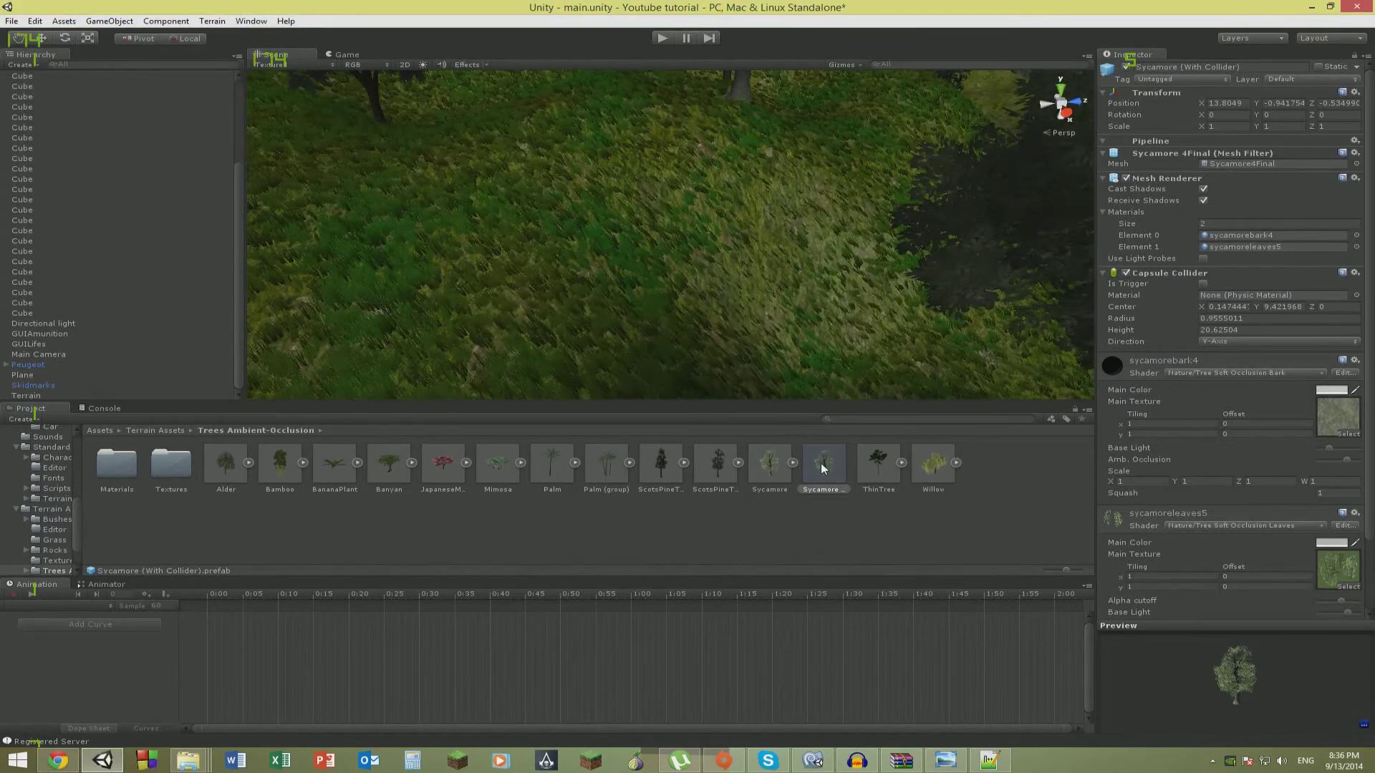
pyautogui.moveTo(753, 291); pyautogui.dragTo(690, 221)
pyautogui.press('w')
pyautogui.moveTo(689, 219); pyautogui.dragTo(630, 207, button='right')
pyautogui.press('Delete')
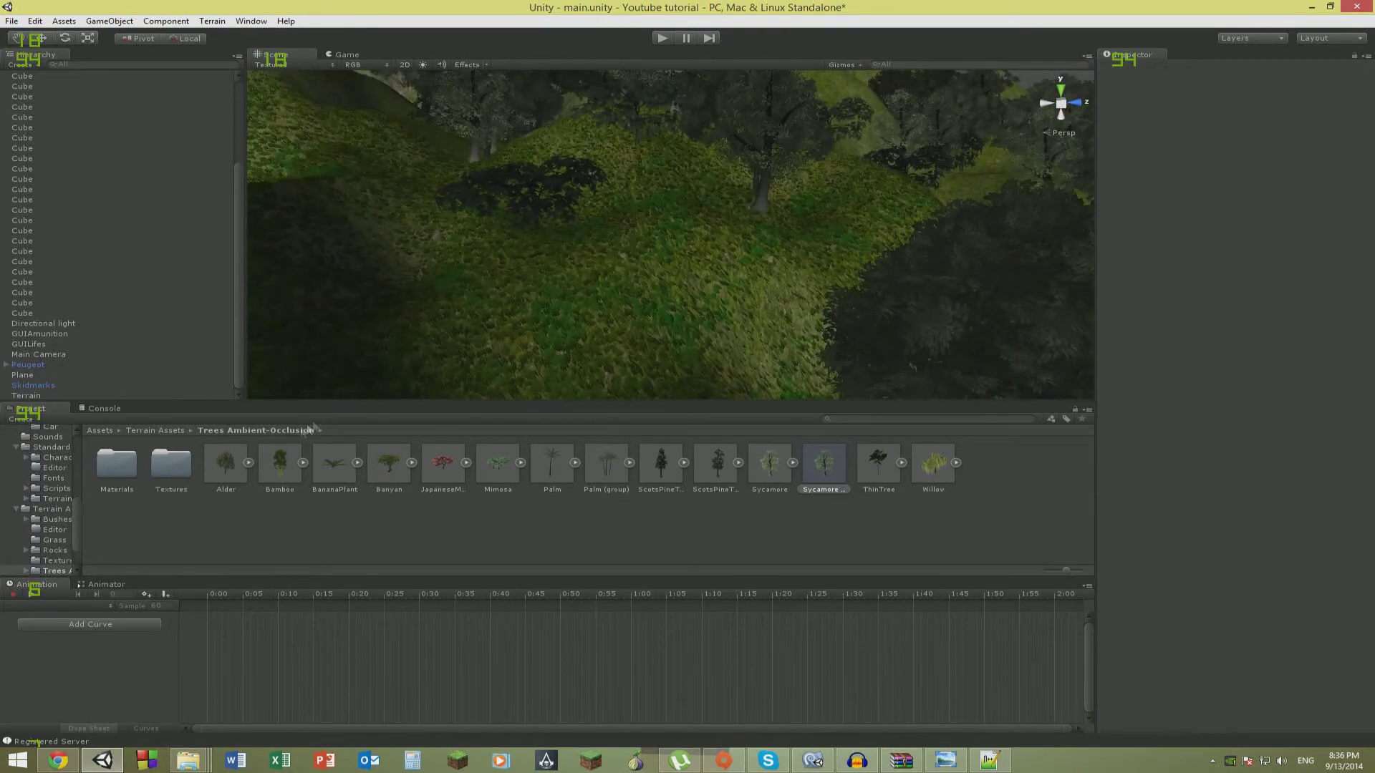
# Place the Alder model on the grassy slope and add a Capsule Collider to it.
pyautogui.moveTo(220, 476); pyautogui.dragTo(658, 289)
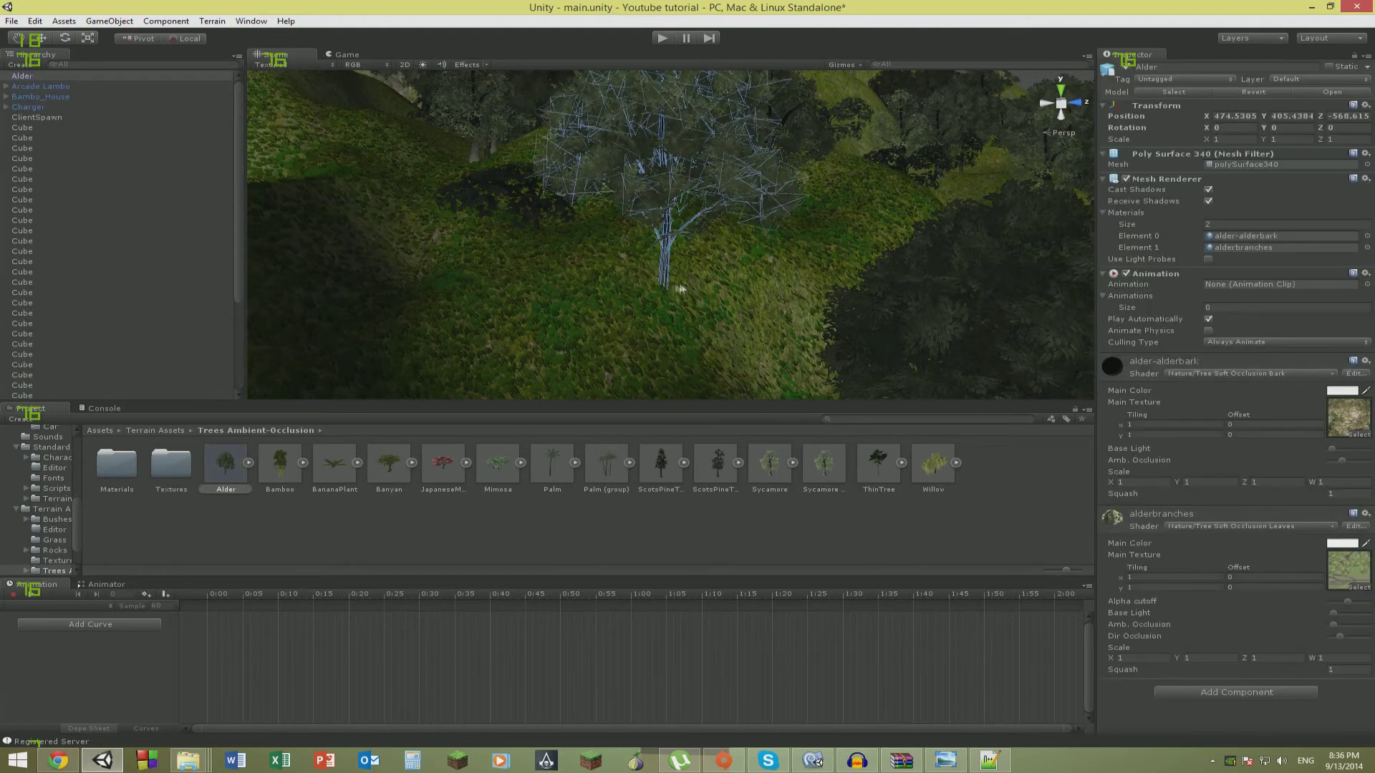
pyautogui.moveTo(657, 289)
pyautogui.mouseDown(button='right')
pyautogui.moveTo(675, 298)
pyautogui.moveTo(666, 287)
pyautogui.mouseUp(button='right')
pyautogui.click(165, 21)
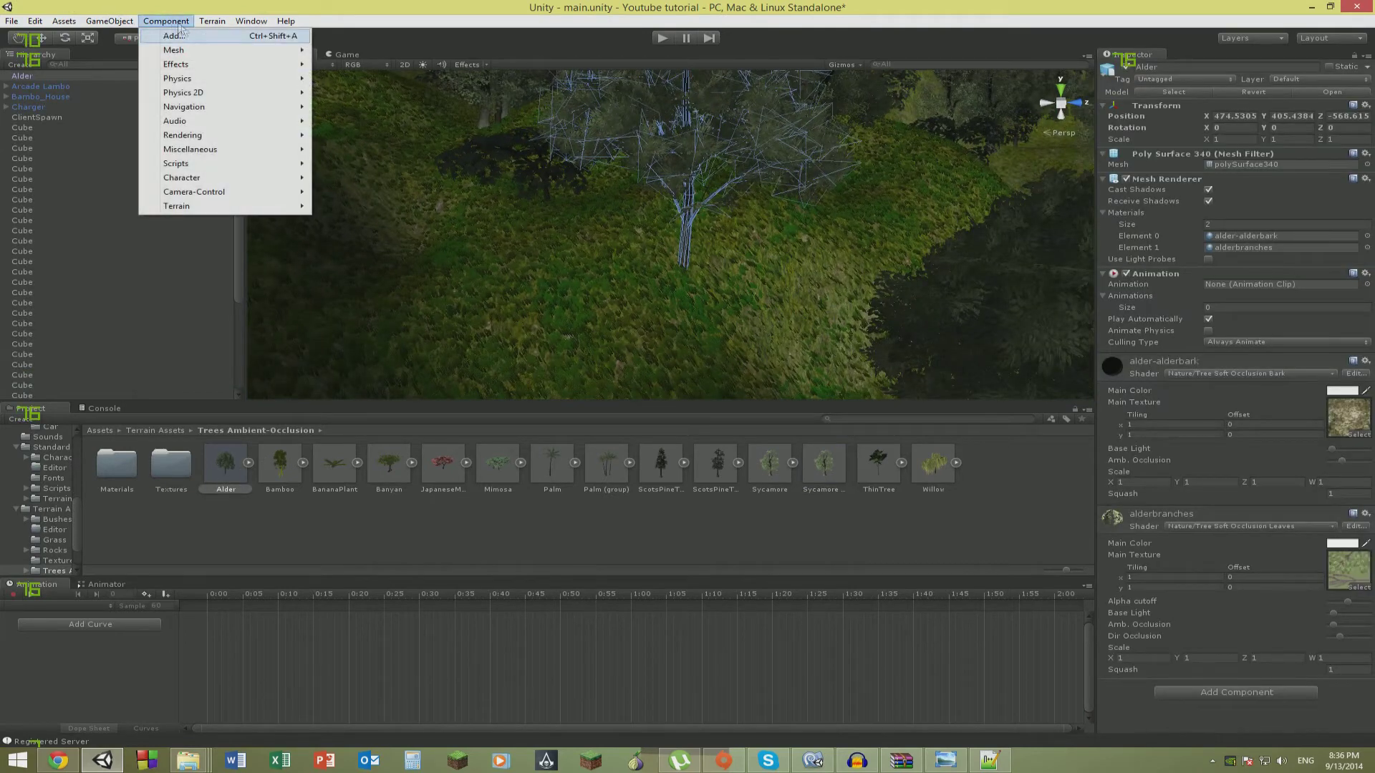
pyautogui.moveTo(200, 79)
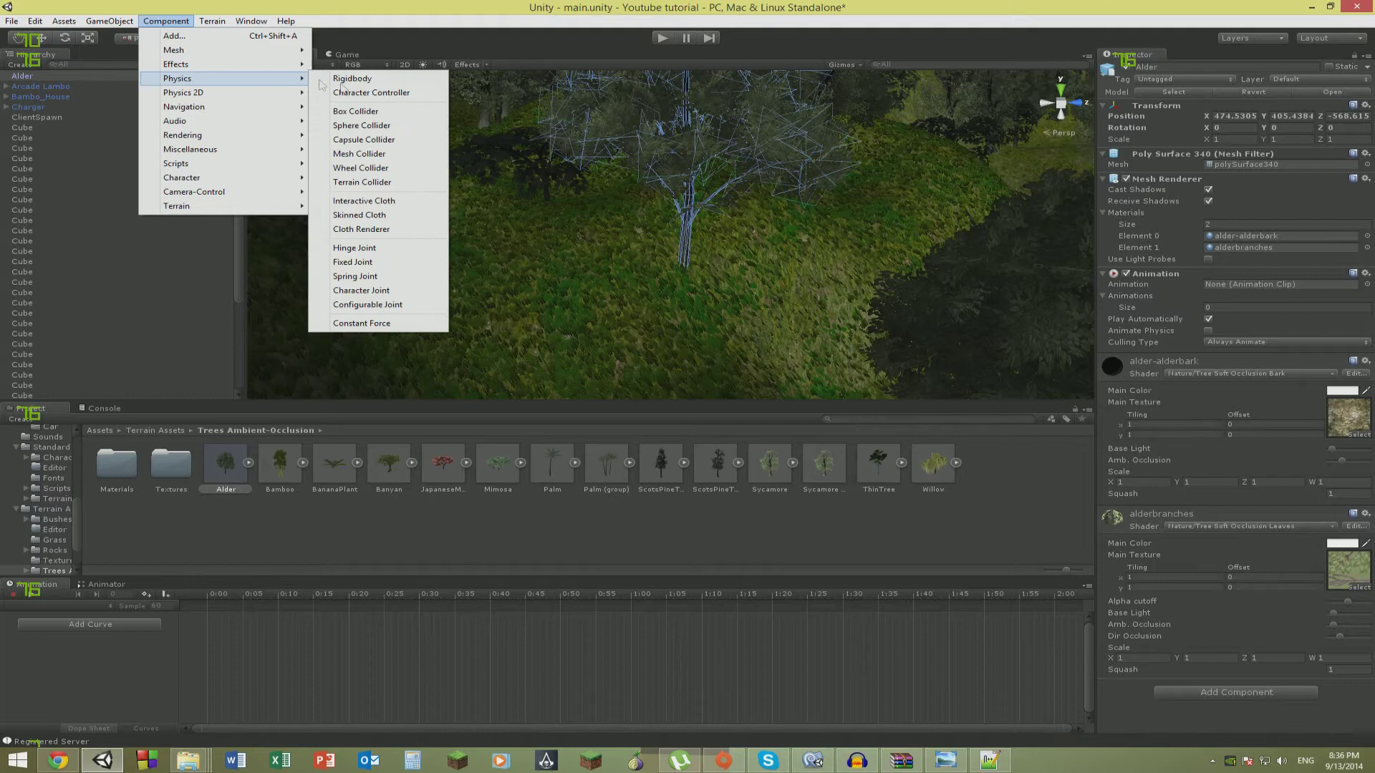
pyautogui.click(364, 140)
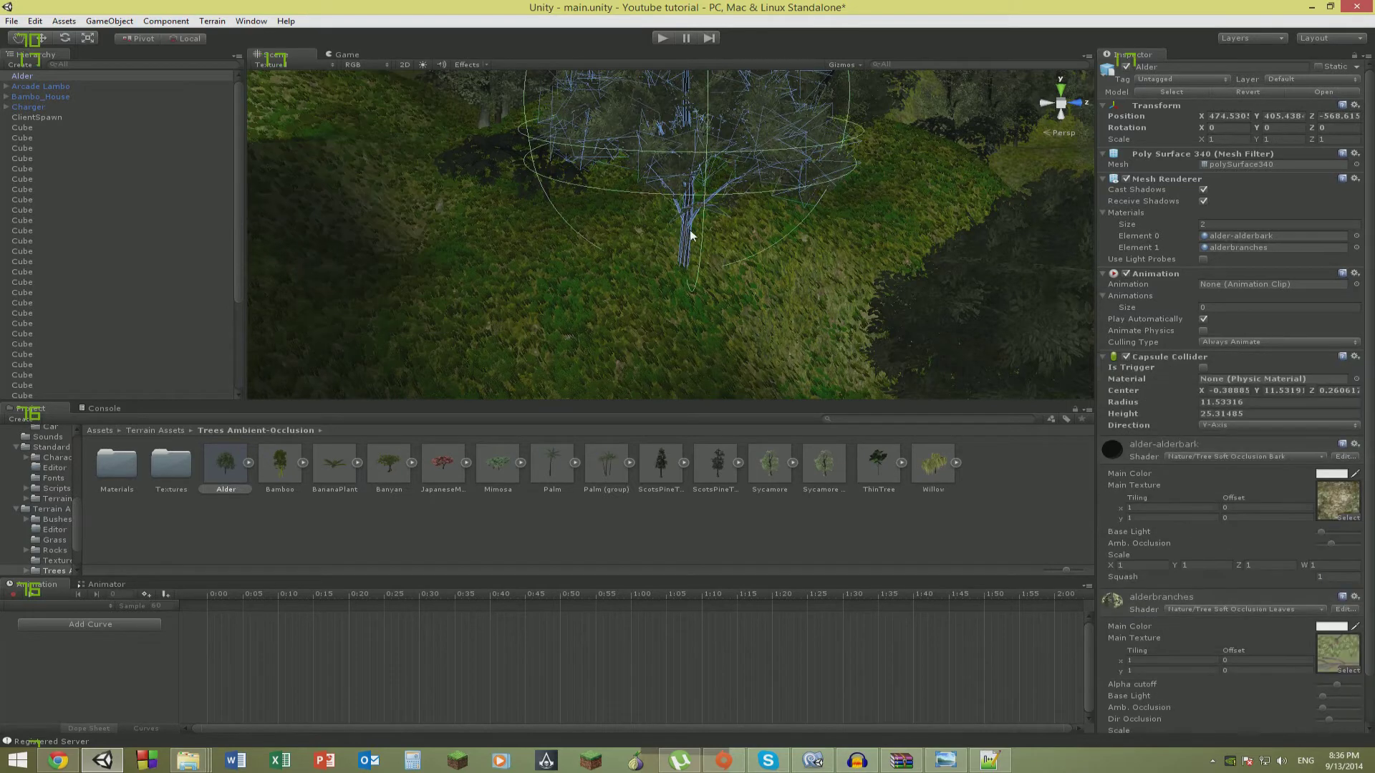
# Set the radius of the Alder's Capsule Collider to 0.7.
pyautogui.moveTo(663, 189); pyautogui.dragTo(839, 287, button='right')
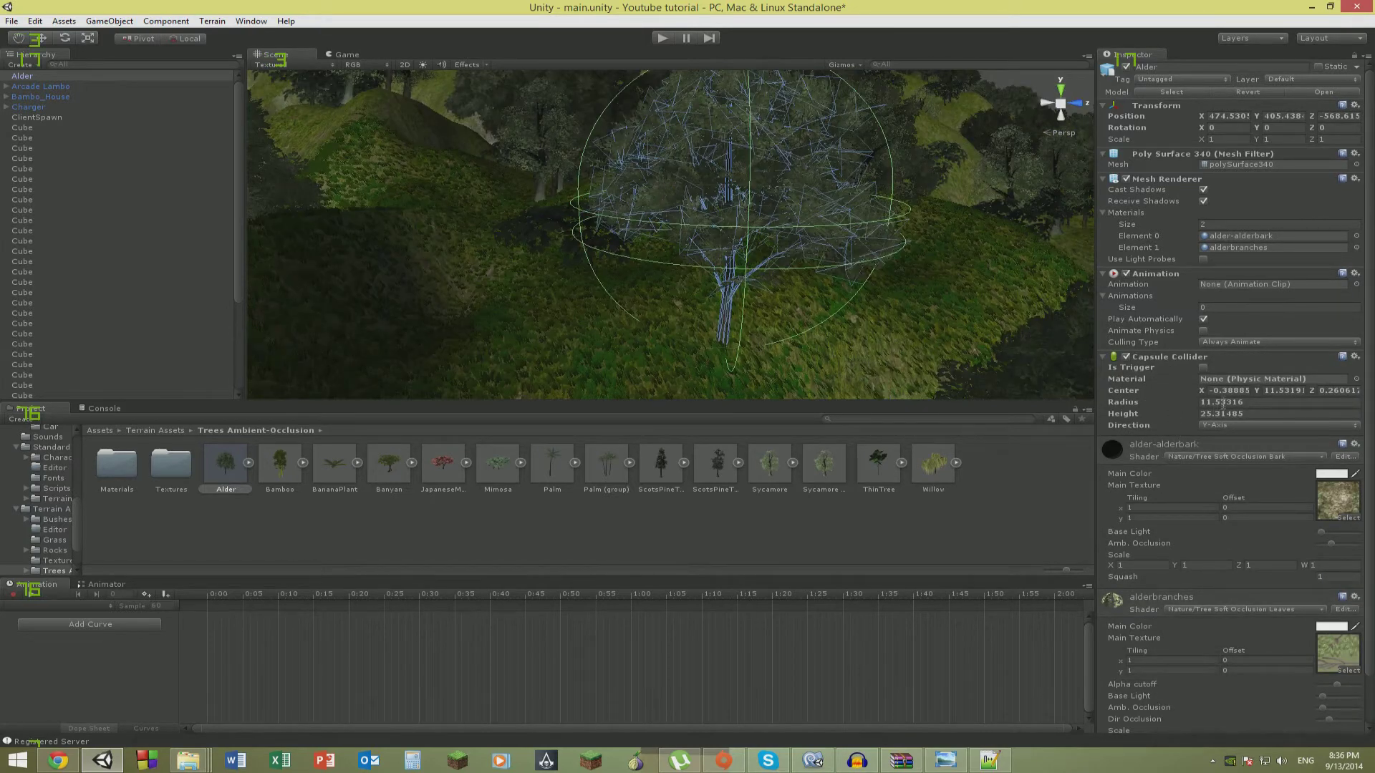
pyautogui.click(1175, 406)
pyautogui.click(1259, 406)
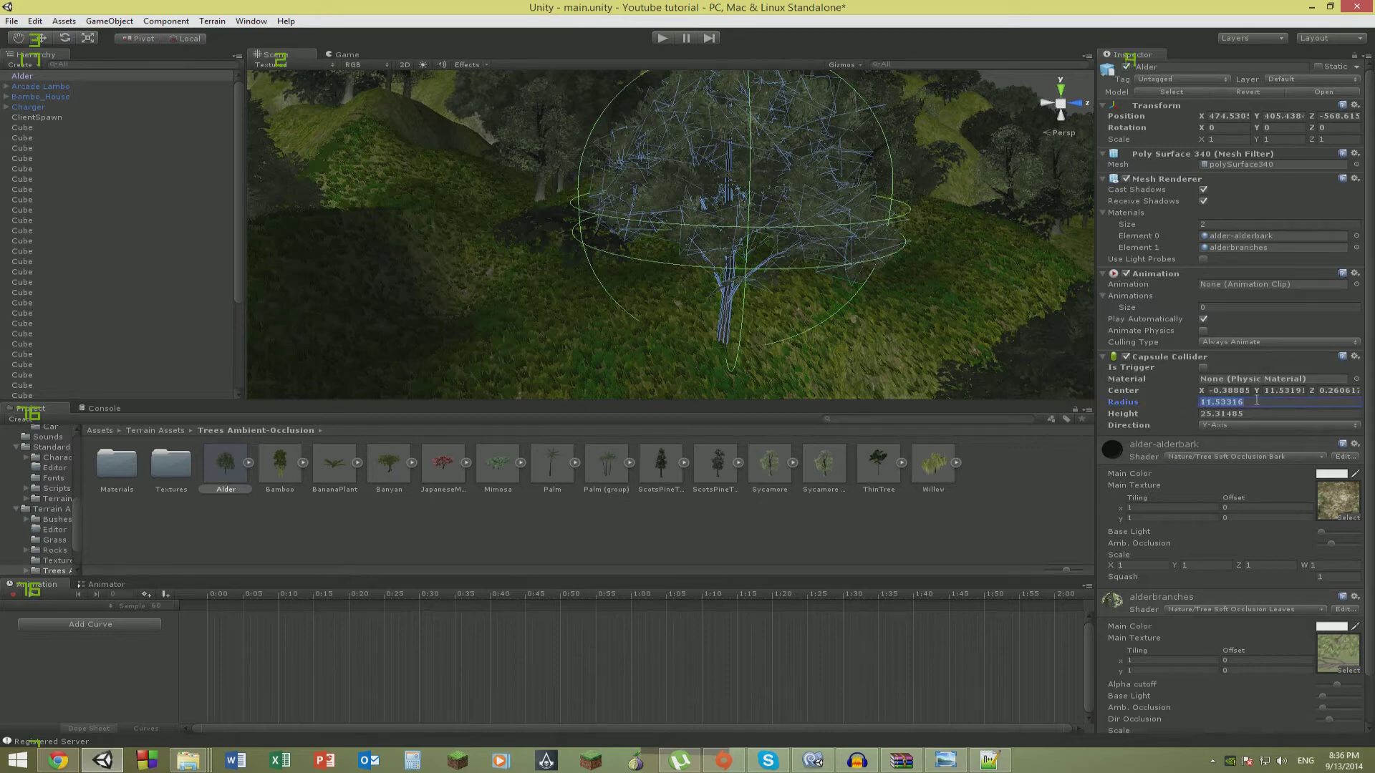
pyautogui.write('1')
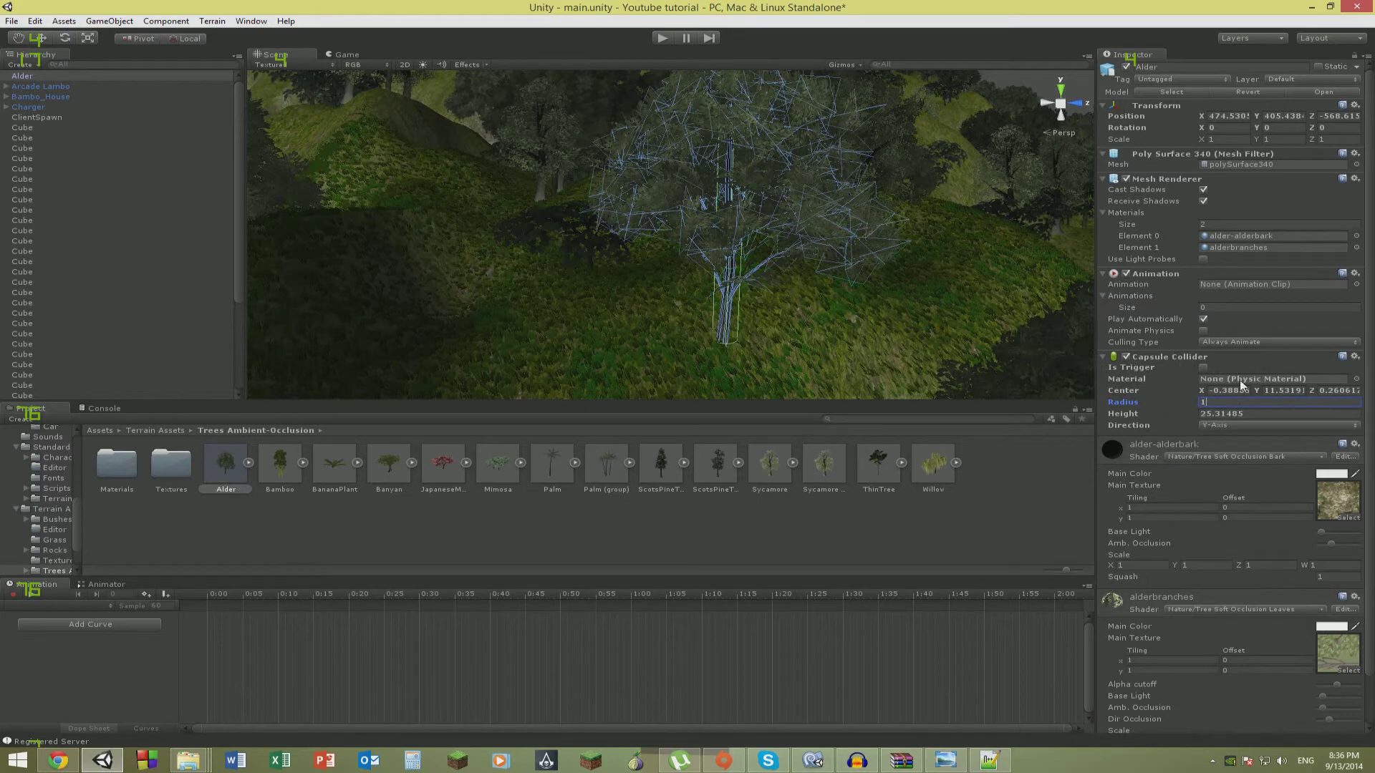
pyautogui.press('BackSpace')
pyautogui.write('0.7')
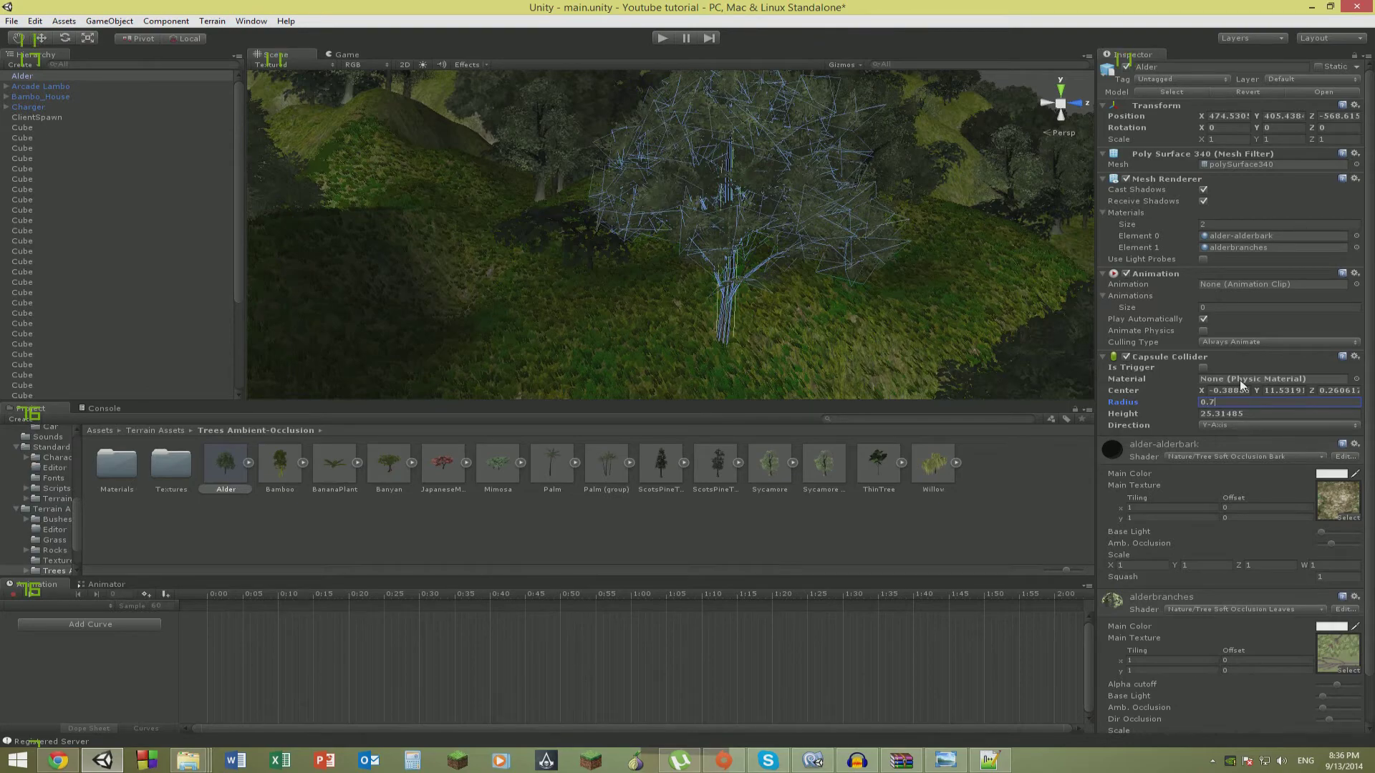
# Set the X center of the Alder's Capsule Collider to -0.3 while checking it against the trunk.
pyautogui.moveTo(803, 326); pyautogui.dragTo(1126, 439, button='right')
pyautogui.press('w')
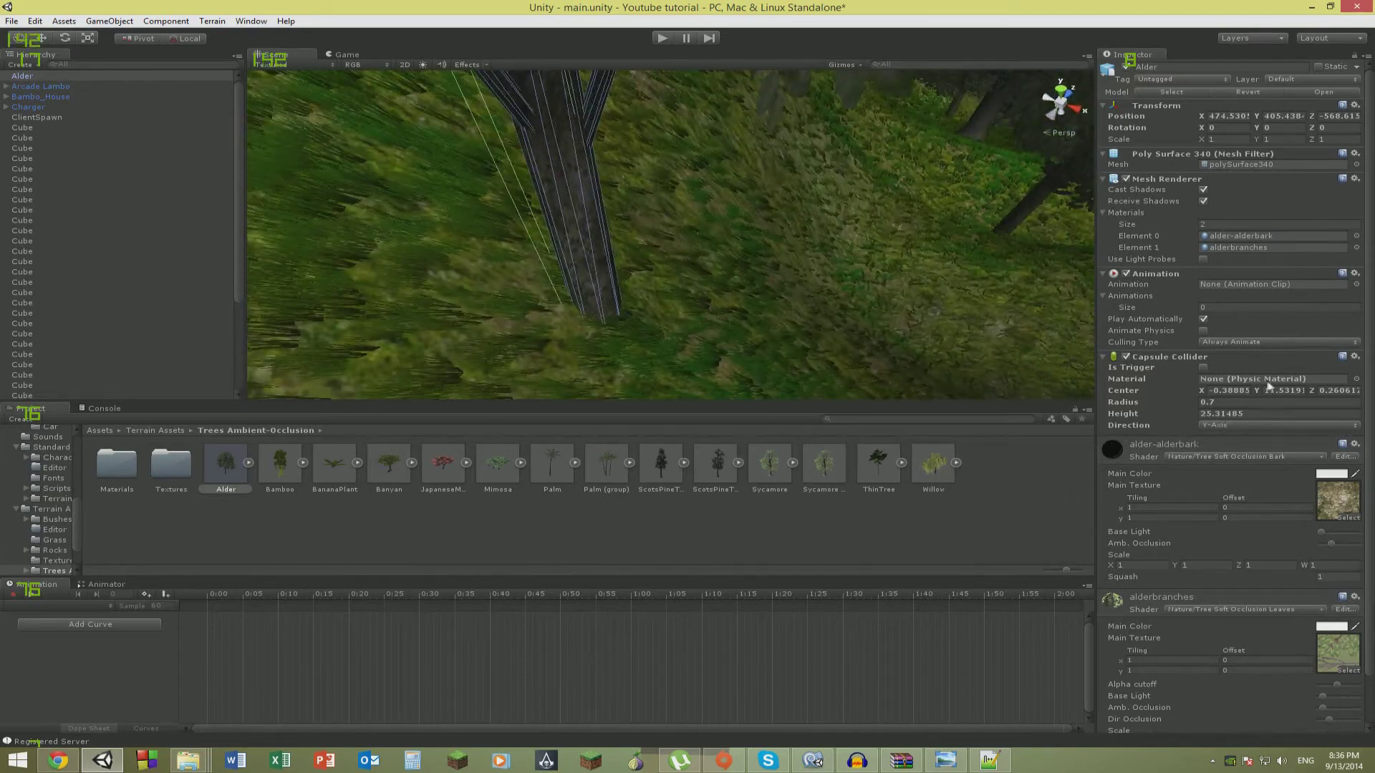
pyautogui.click(1232, 391)
pyautogui.write('4')
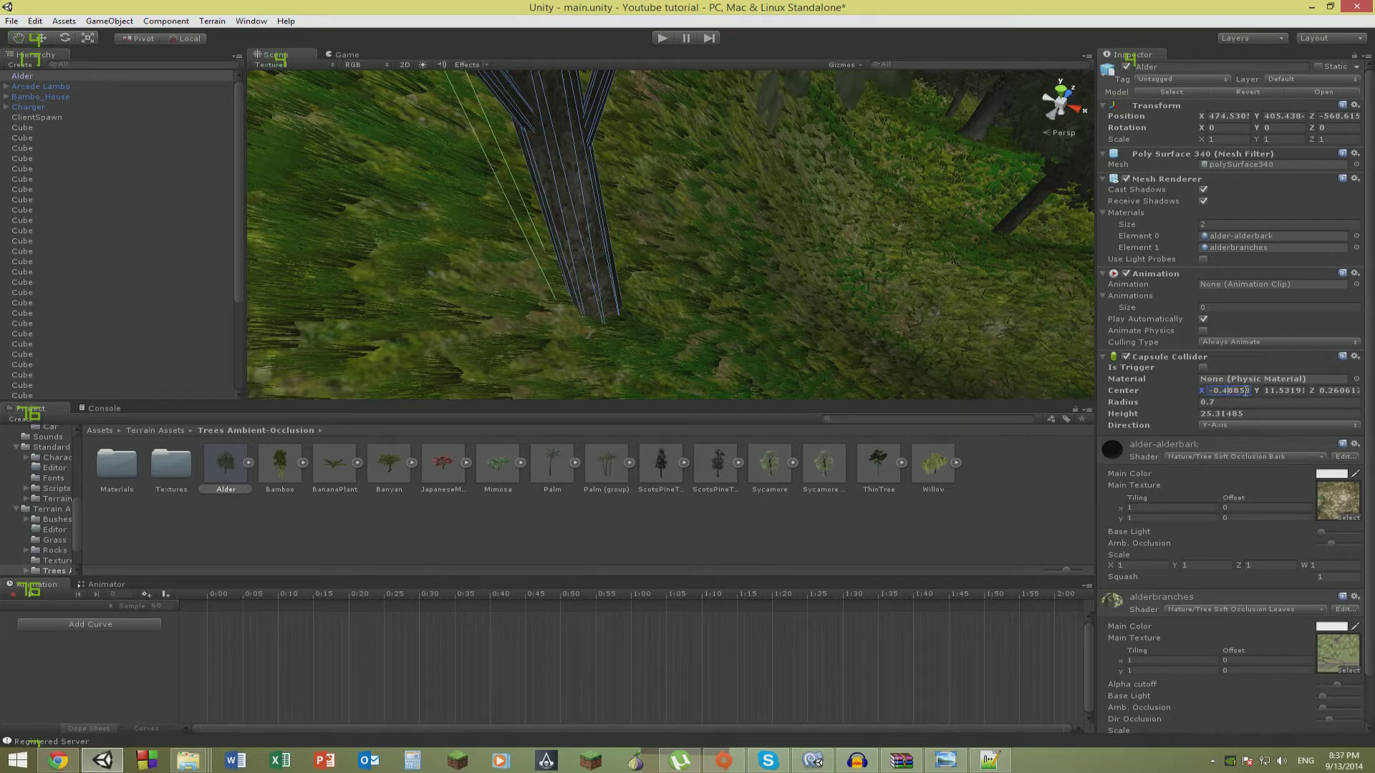
pyautogui.write('3')
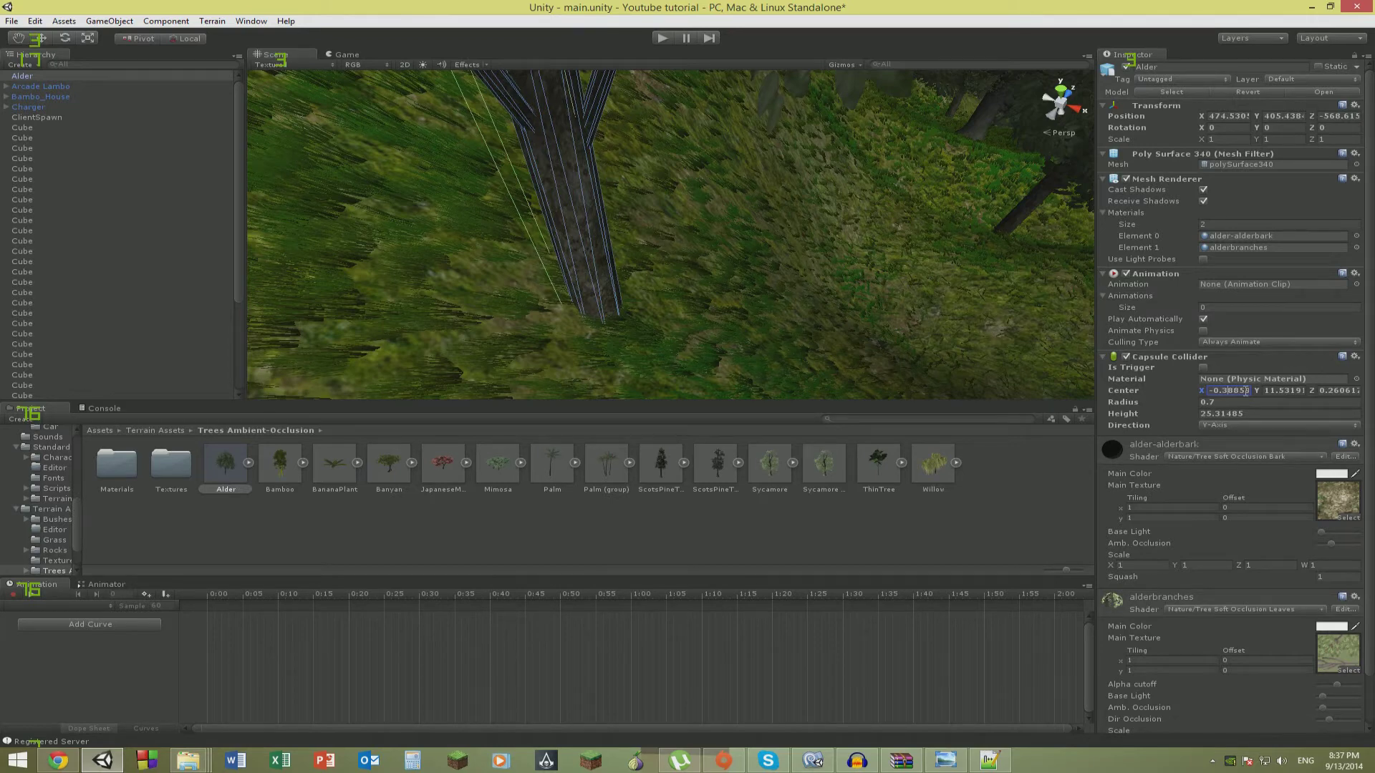
pyautogui.press('BackSpace')
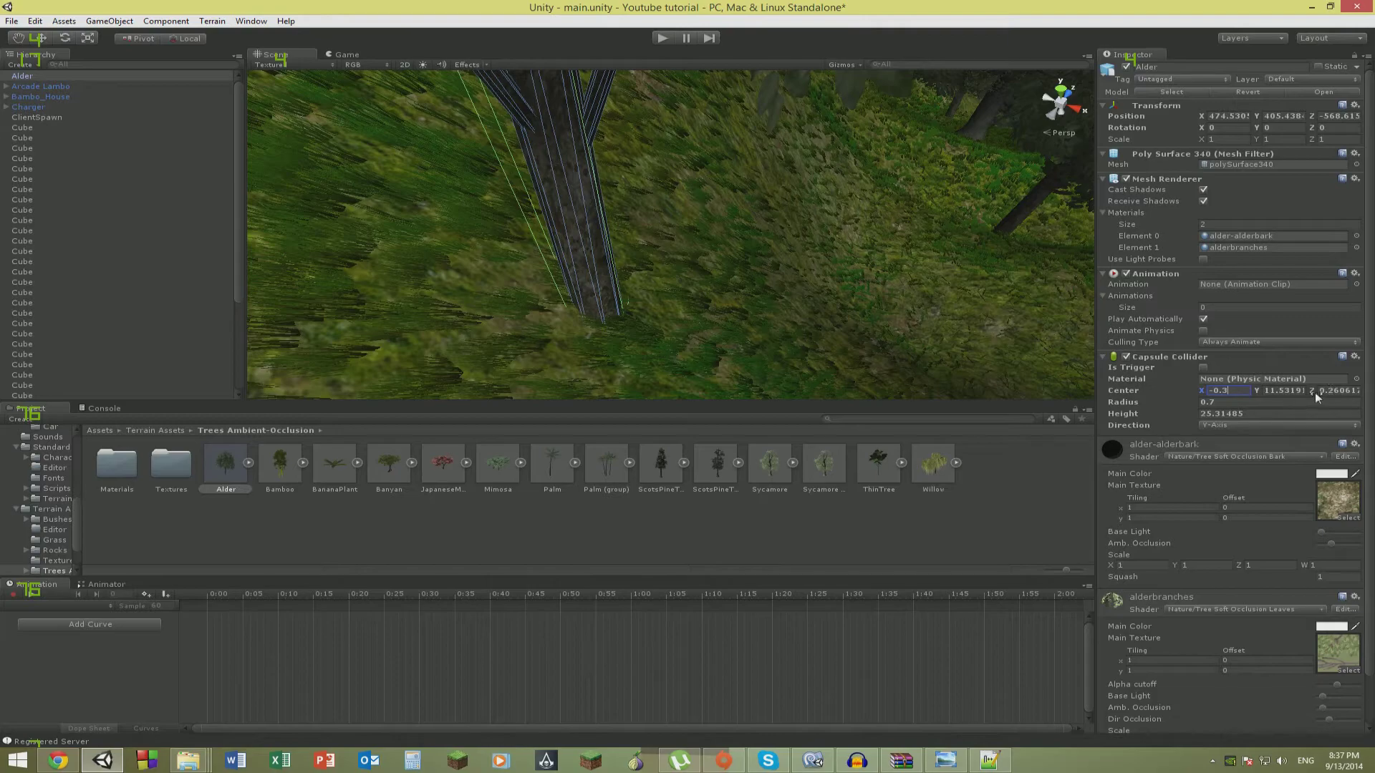
# Save the modified Alder as a prefab in the Trees Ambient-Occlusion folder and name it Alder(Collider).
pyautogui.keyDown('alt'); pyautogui.moveTo(721, 252); pyautogui.dragTo(570, 245); pyautogui.keyUp('alt')
pyautogui.scroll(-5, 567, 246)
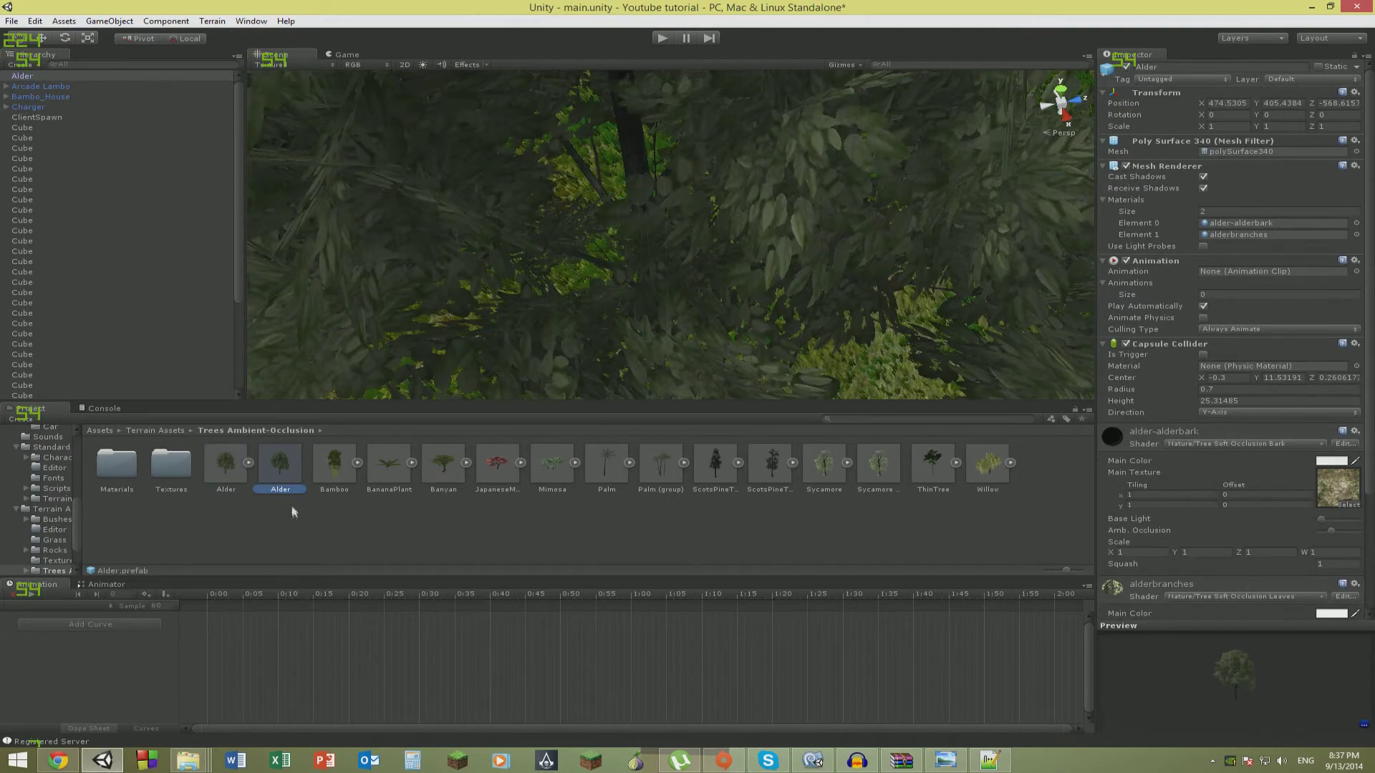
pyautogui.click(298, 491)
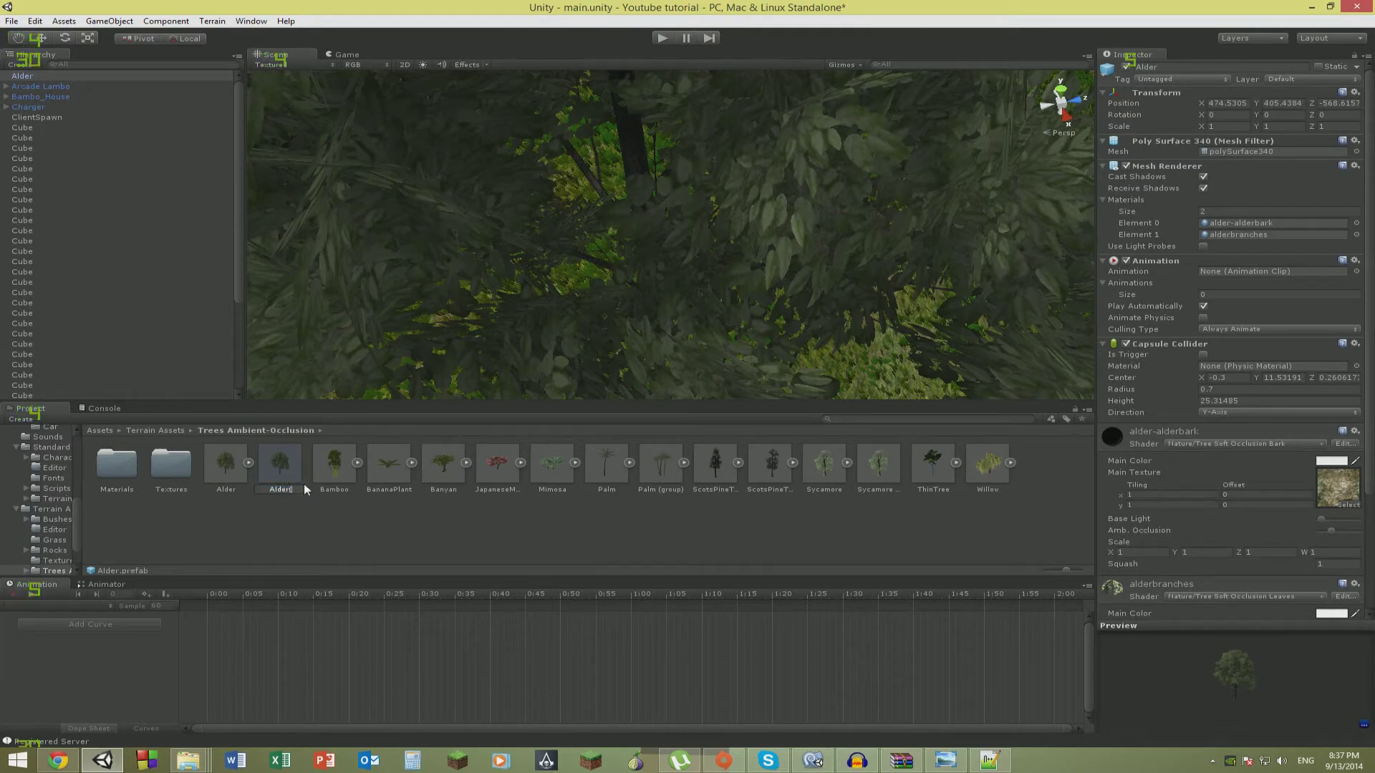
pyautogui.write('llider)')
pyautogui.press('Return')
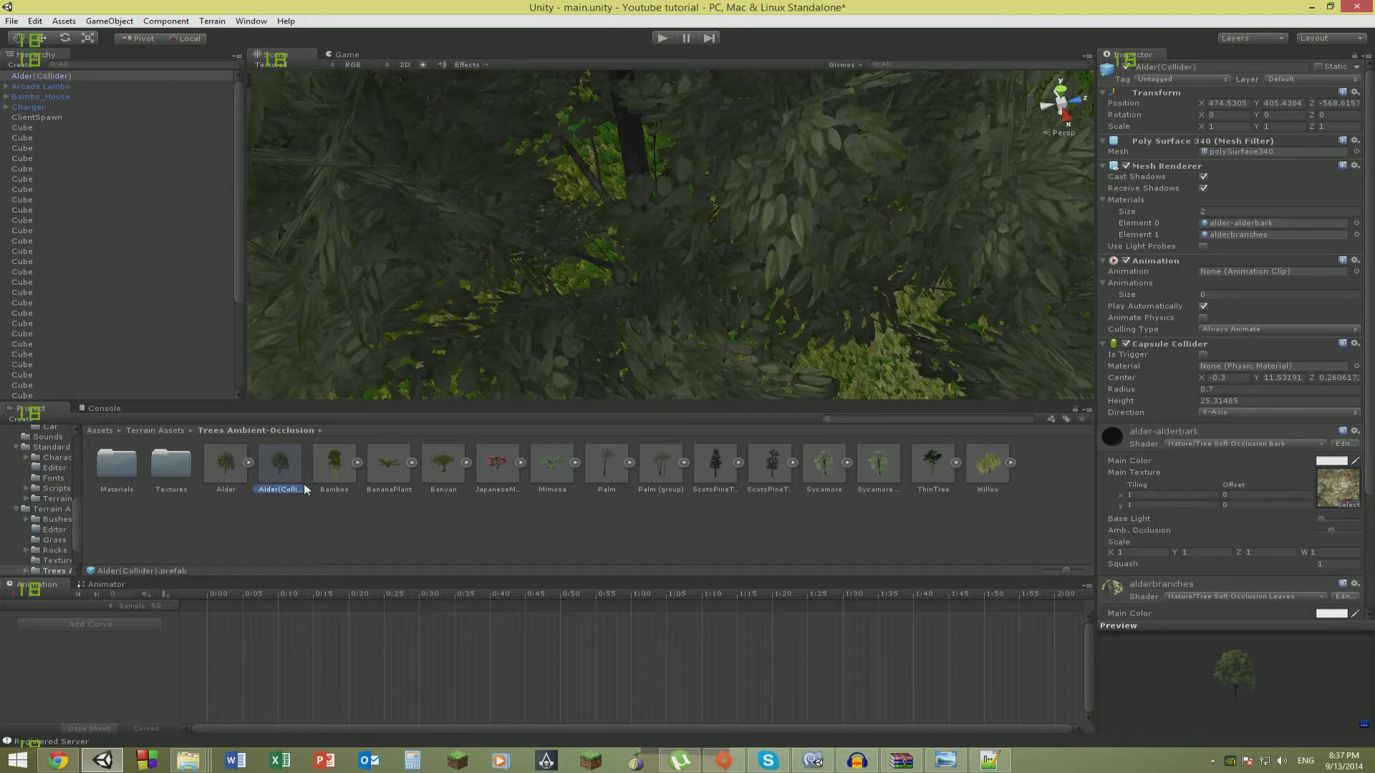
# Delete the Alder(Collider) instance from the scene.
pyautogui.click(93, 77)
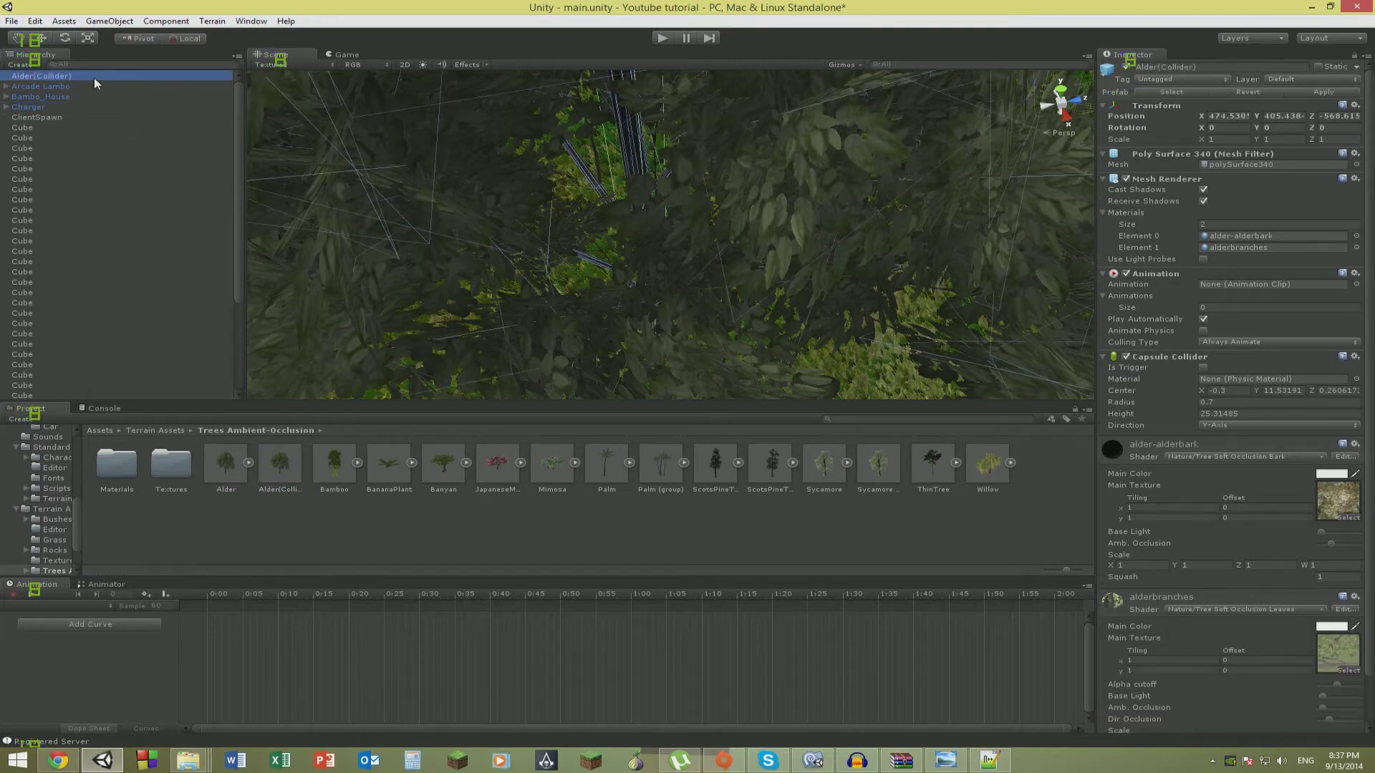
pyautogui.press('Delete')
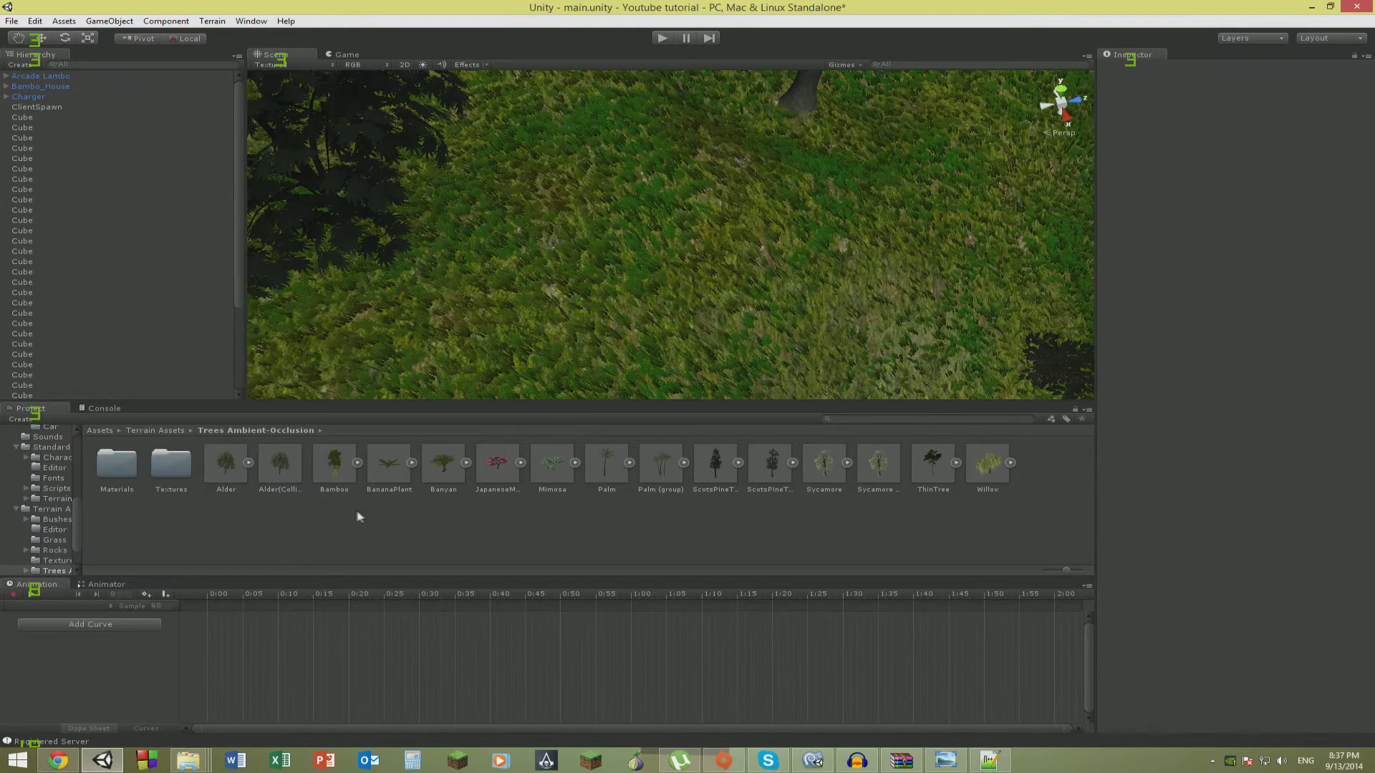
pyautogui.moveTo(693, 280); pyautogui.dragTo(652, 273, button='right')
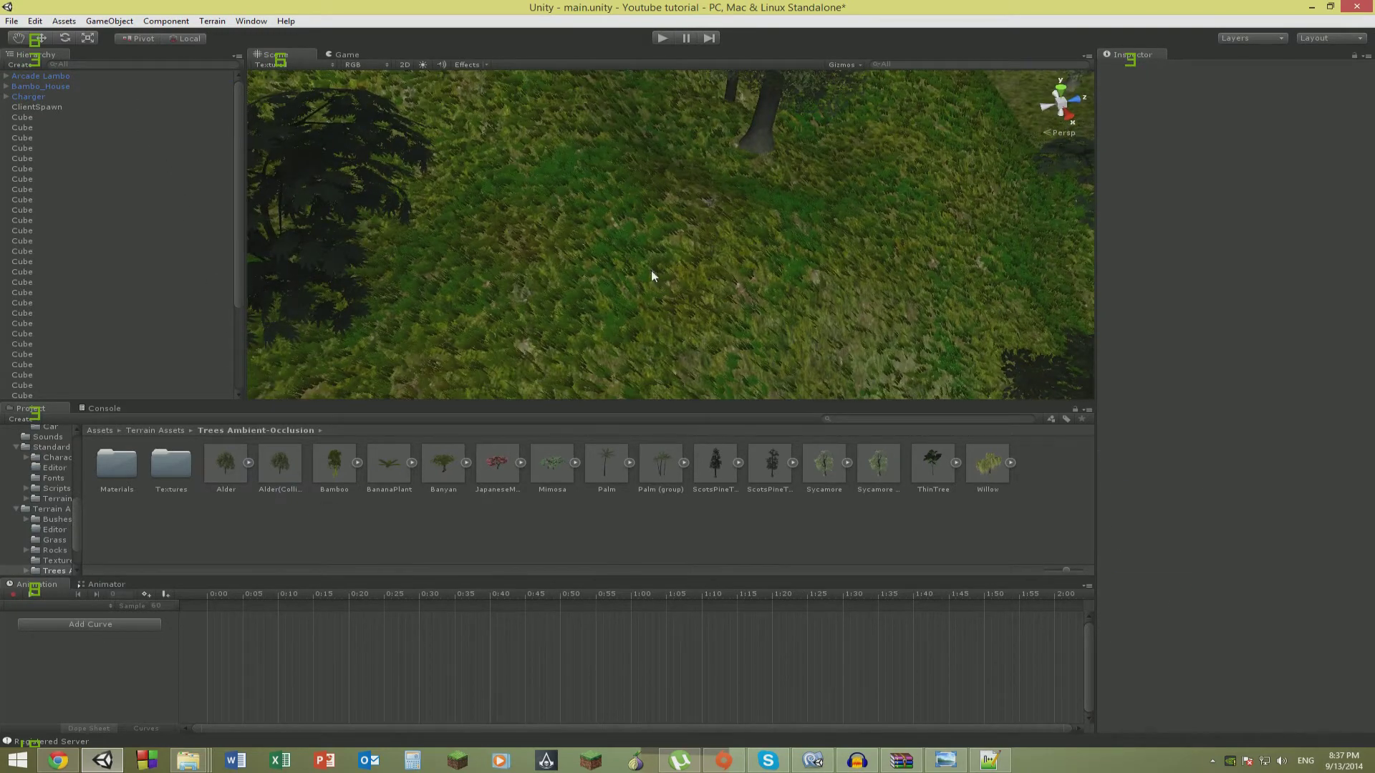
# Locate the source model of the terrain's Mimosa tree entry, place it on the grassy slope and close the tree editing dialog.
pyautogui.click(652, 272)
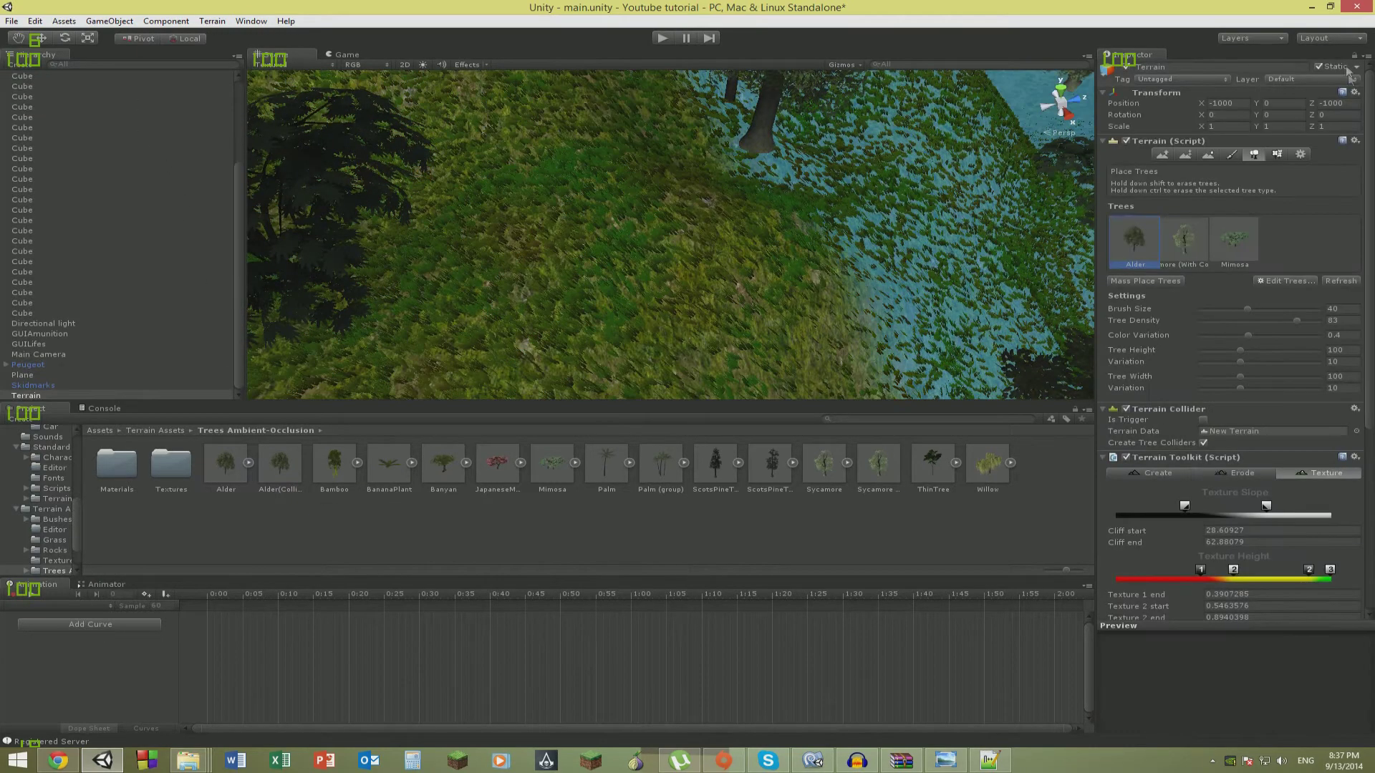
pyautogui.doubleClick(1239, 244)
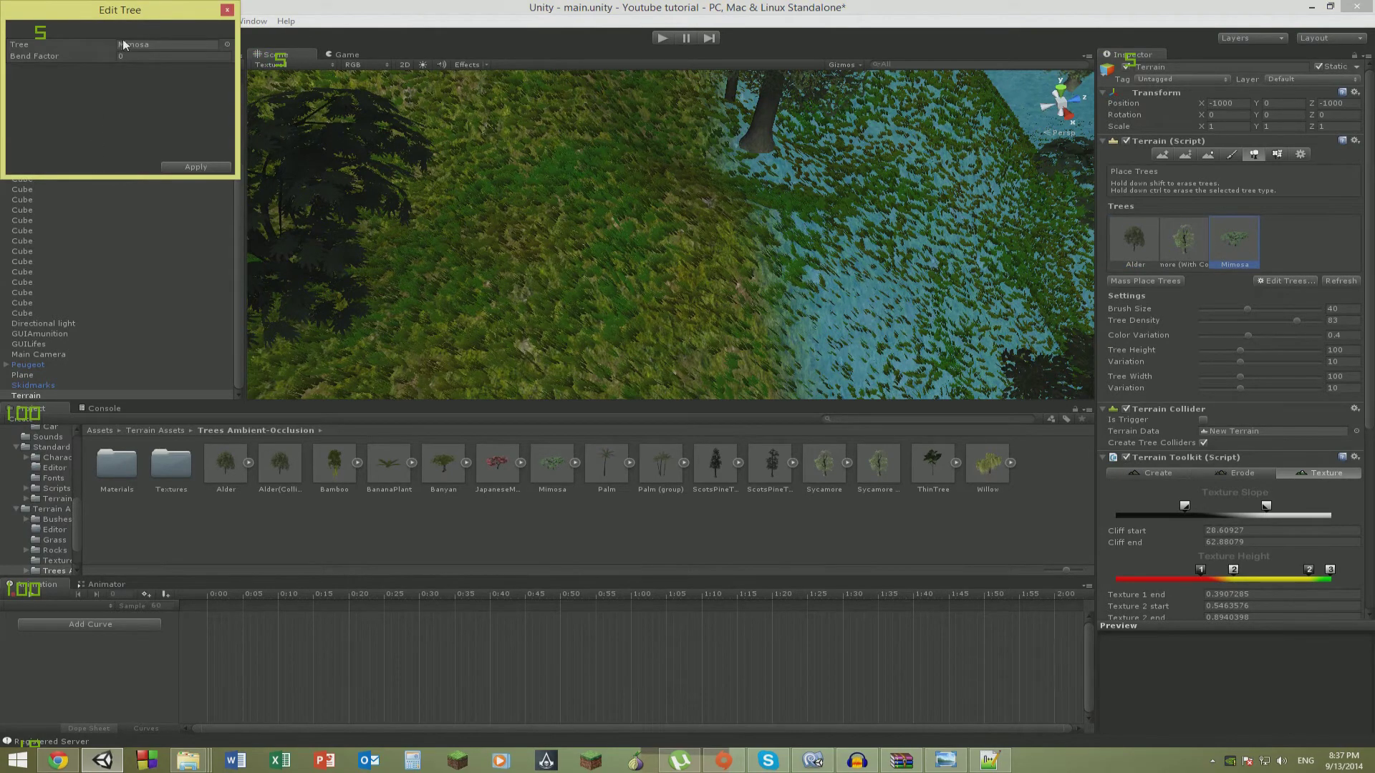
pyautogui.click(124, 45)
pyautogui.moveTo(551, 464); pyautogui.dragTo(639, 223)
pyautogui.press('w')
pyautogui.moveTo(639, 224); pyautogui.dragTo(635, 172, button='right')
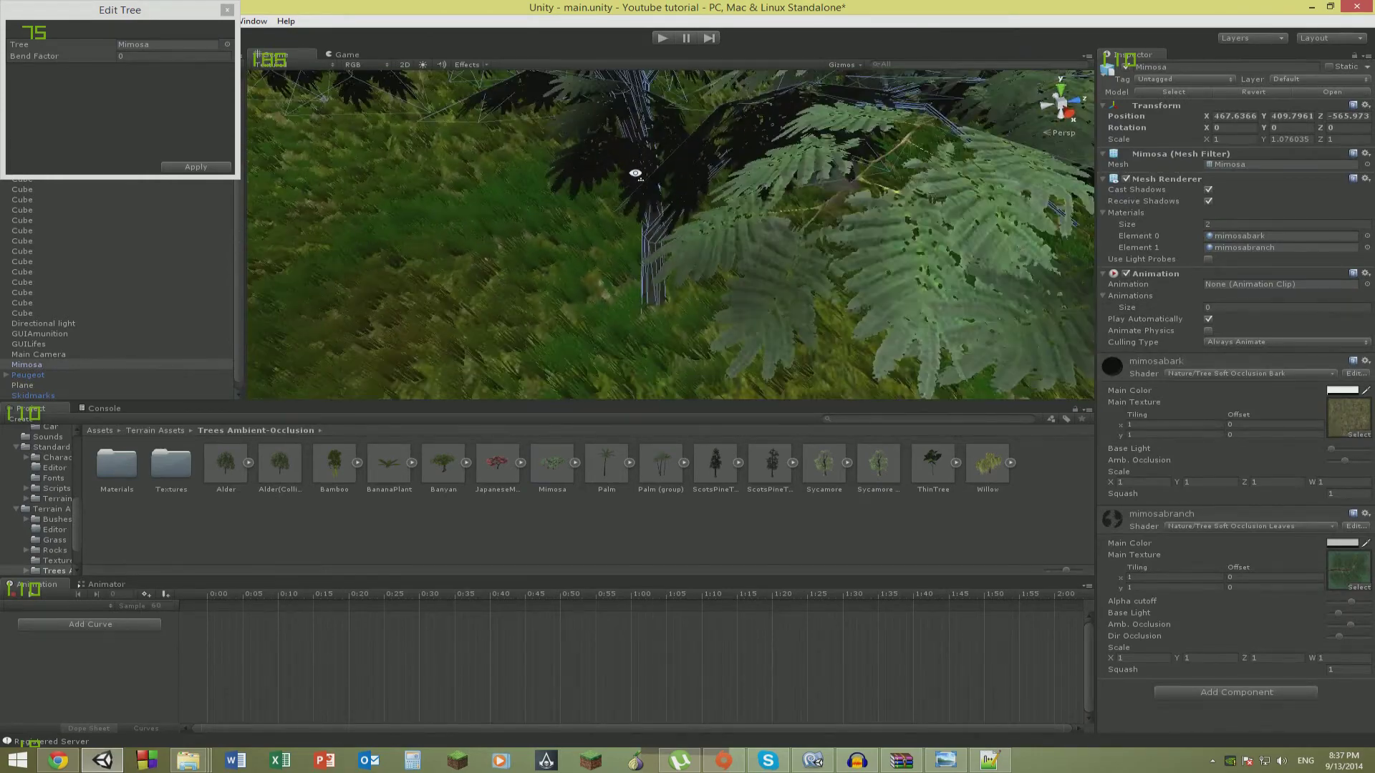
pyautogui.click(227, 10)
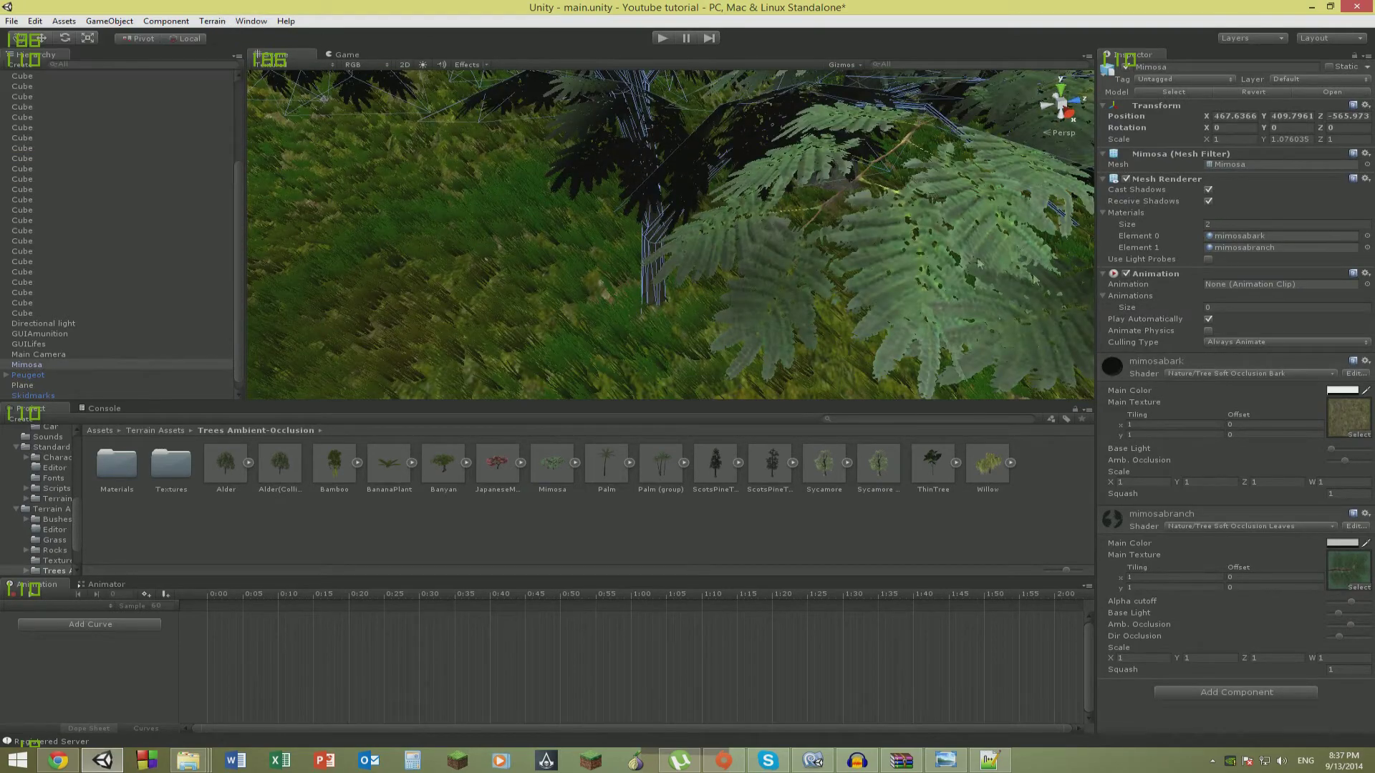
# Add a Capsule Collider to the Mimosa tree in the scene.
pyautogui.click(1232, 688)
pyautogui.write('cap')
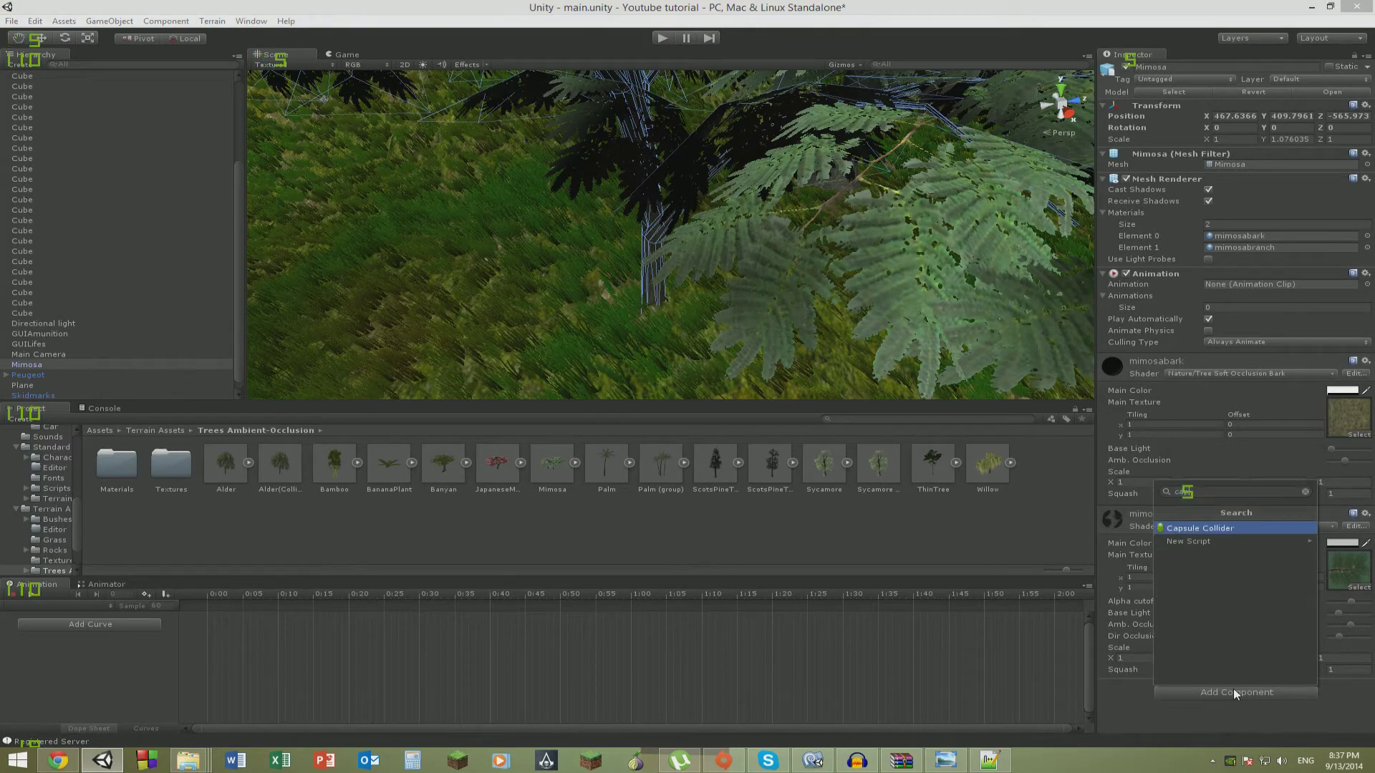
pyautogui.press('Return')
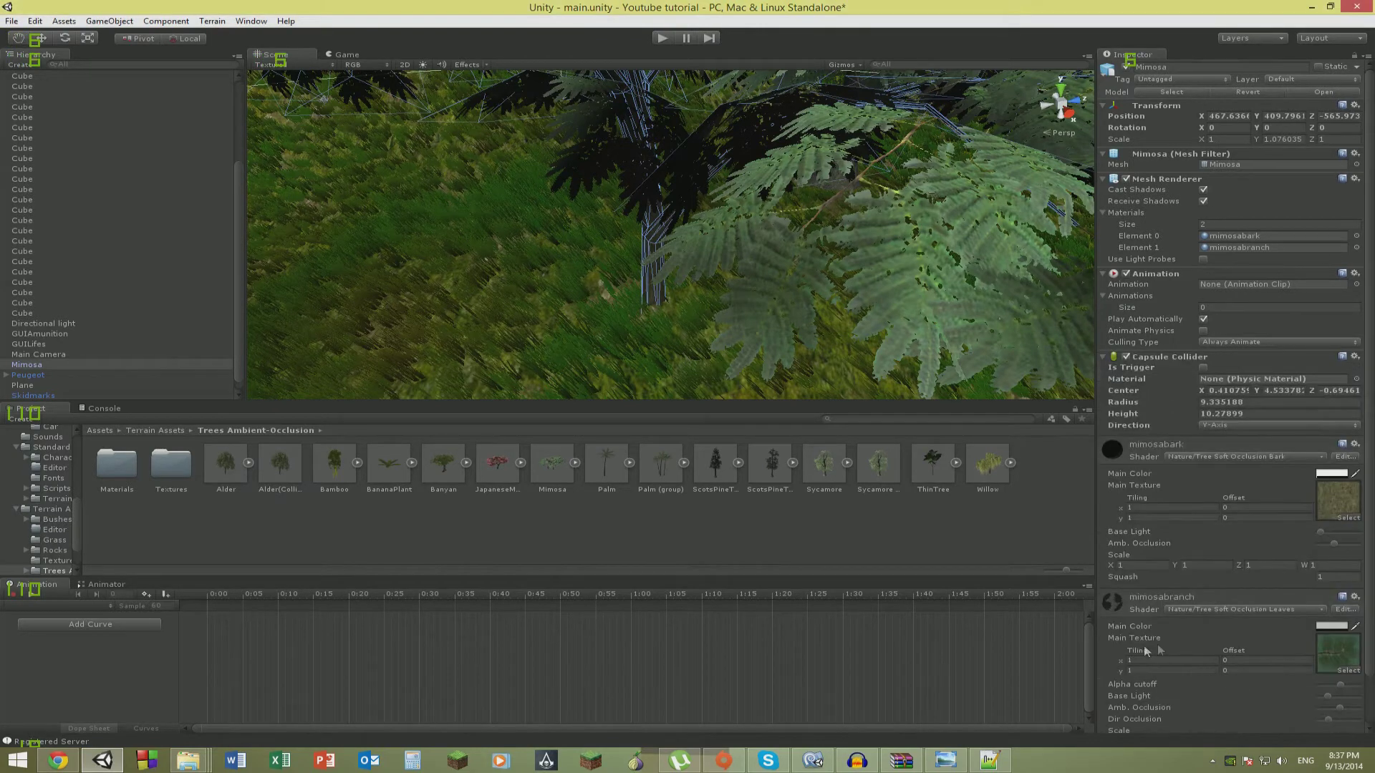
# Set the Mimosa capsule collider's radius to 0.3.
pyautogui.scroll(-2, 1310, 583)
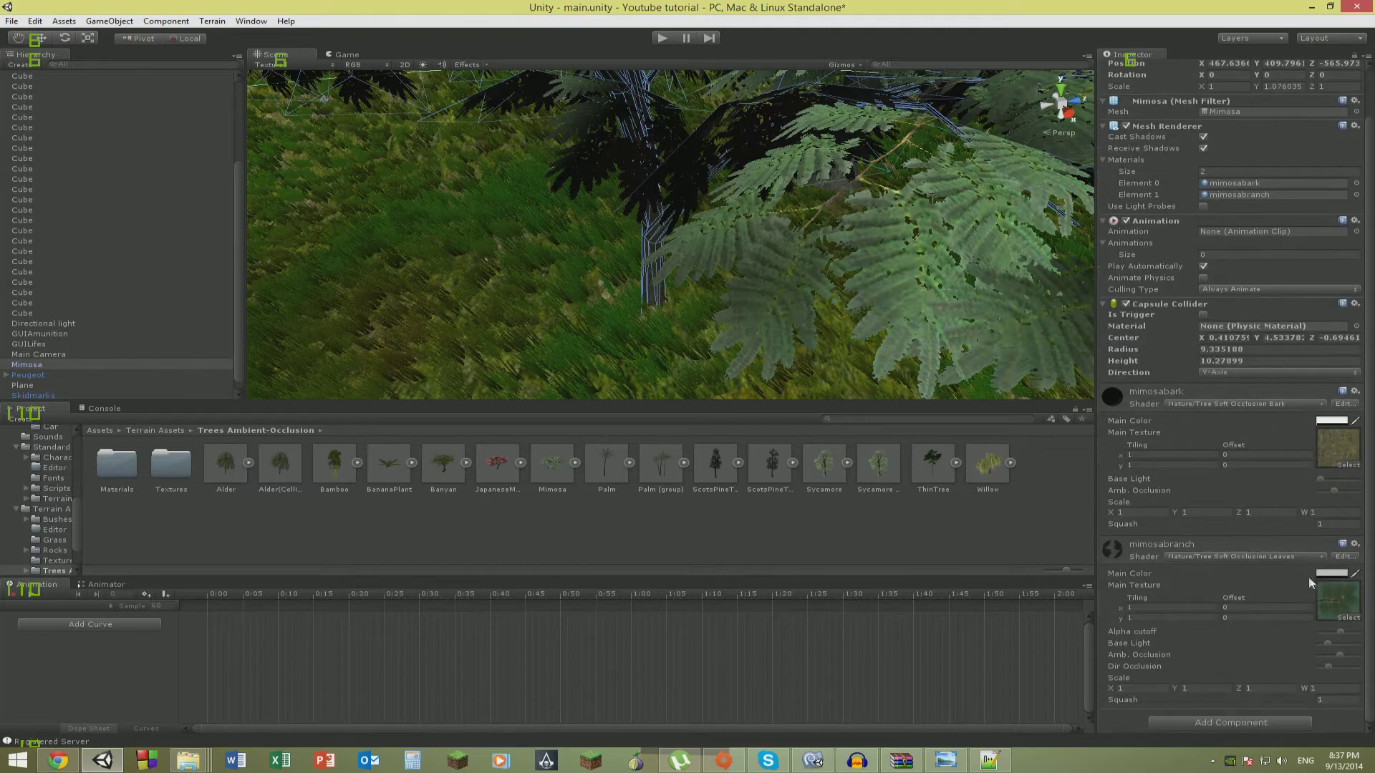
pyautogui.click(1231, 349)
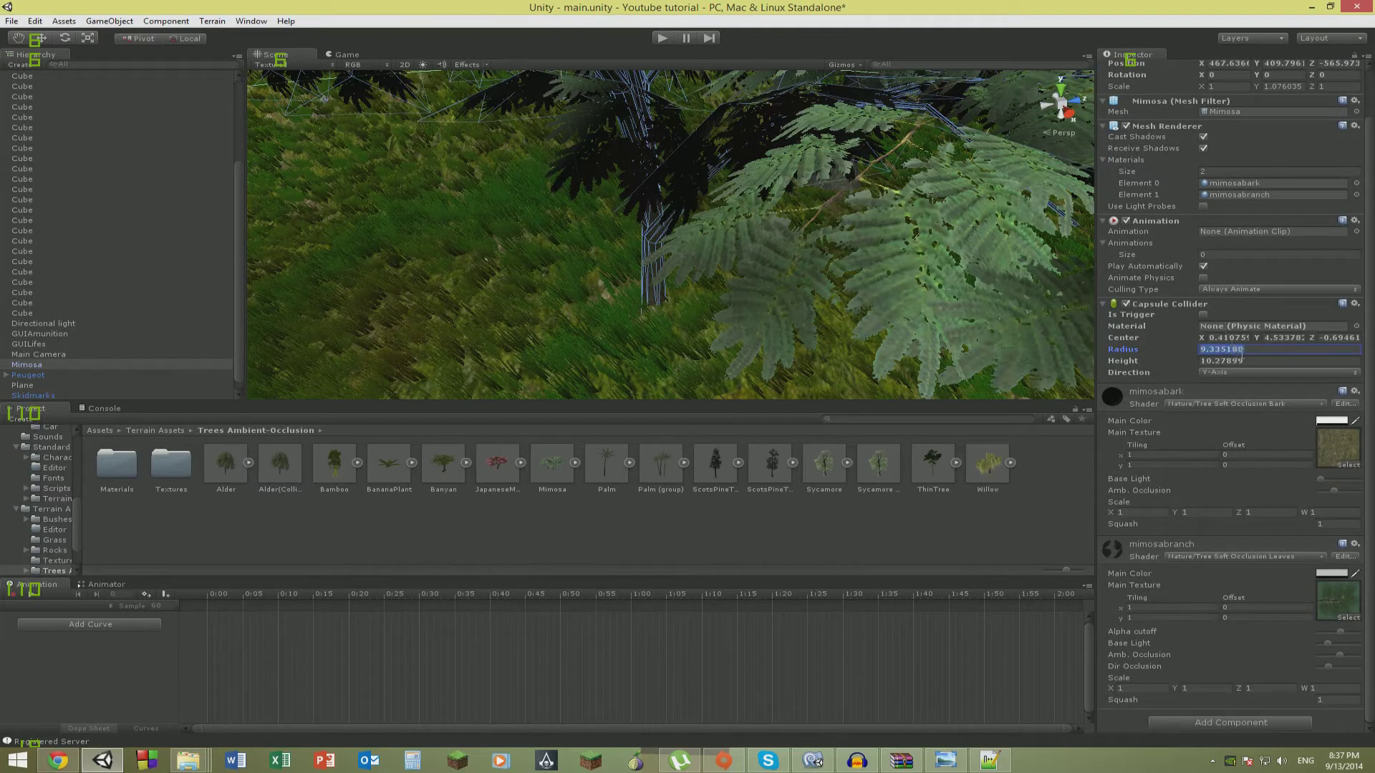
pyautogui.write('a')
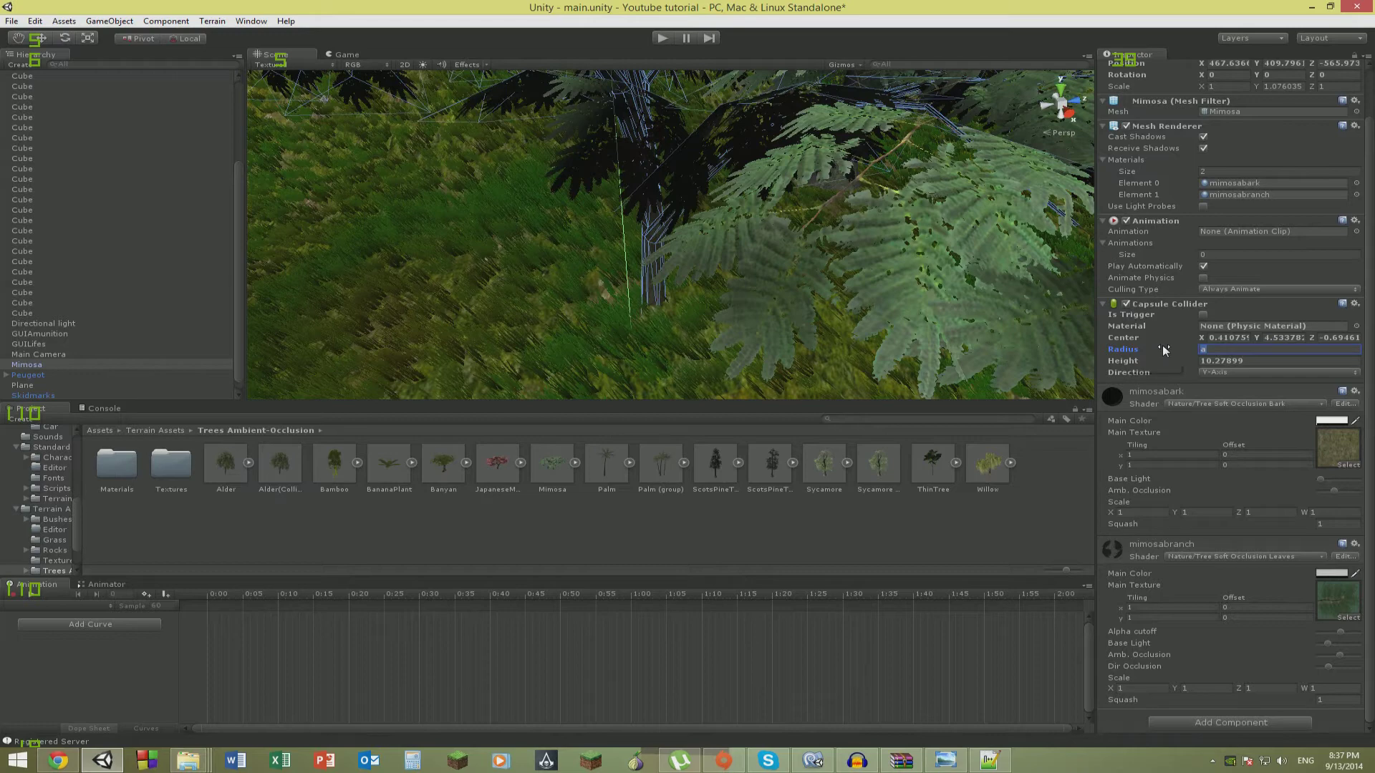
pyautogui.write('1')
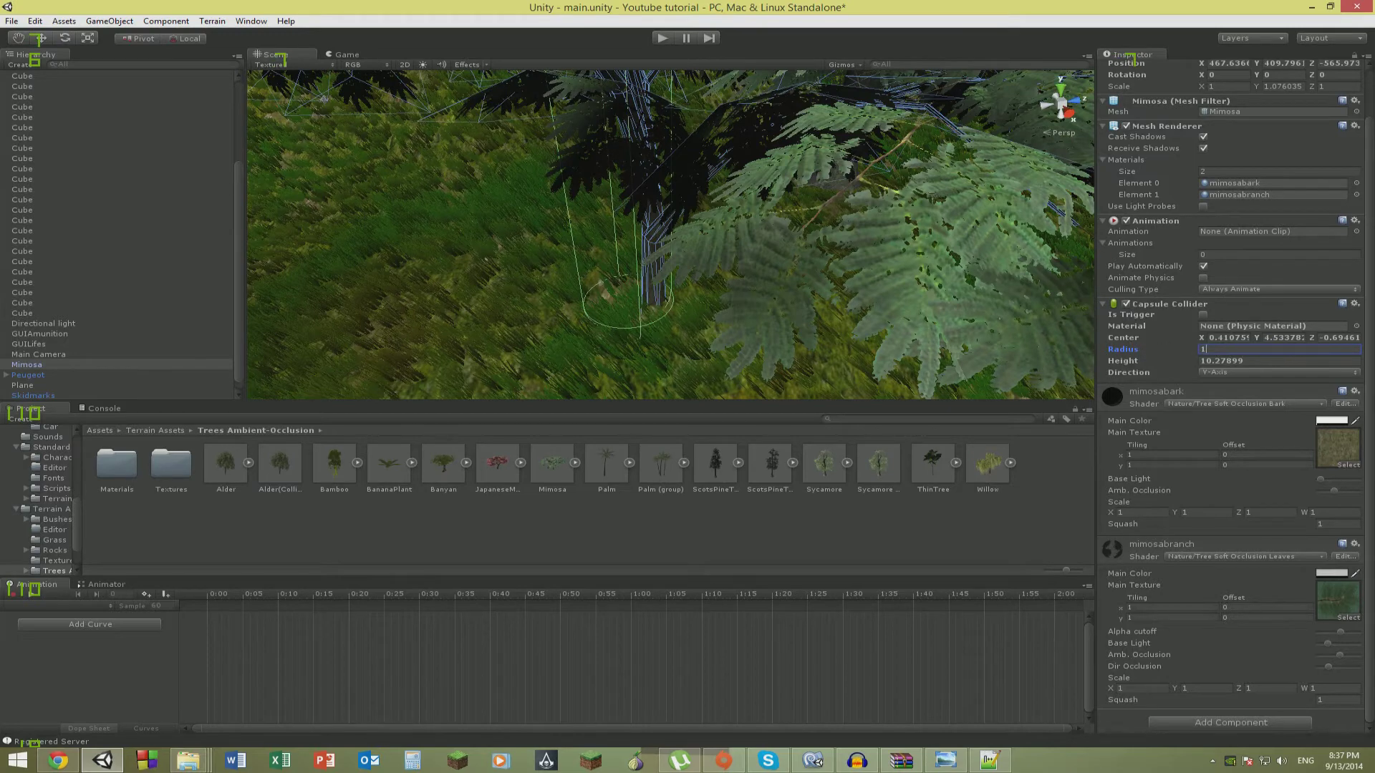
pyautogui.press('BackSpace')
pyautogui.write('.5')
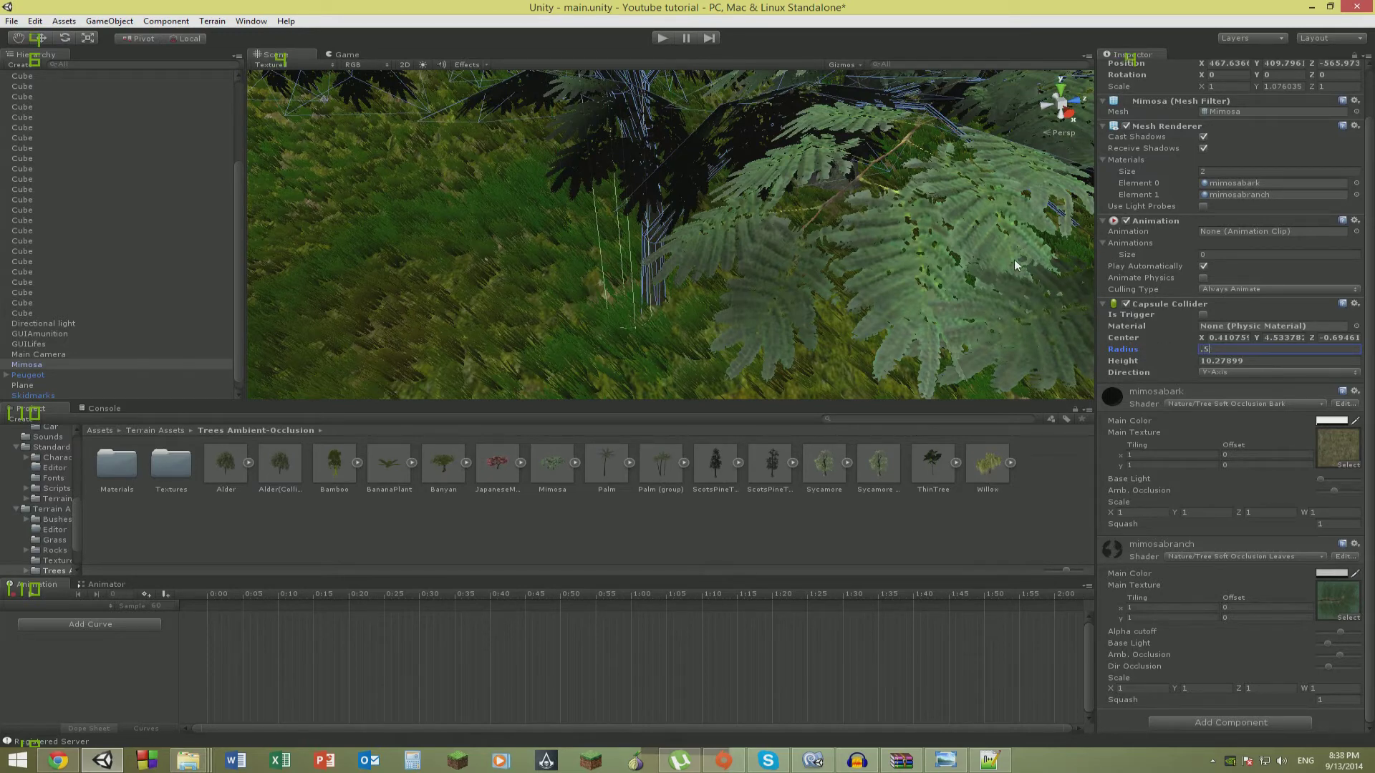
pyautogui.press('BackSpace')
pyautogui.write('3')
pyautogui.press('BackSpace')
pyautogui.write('3')
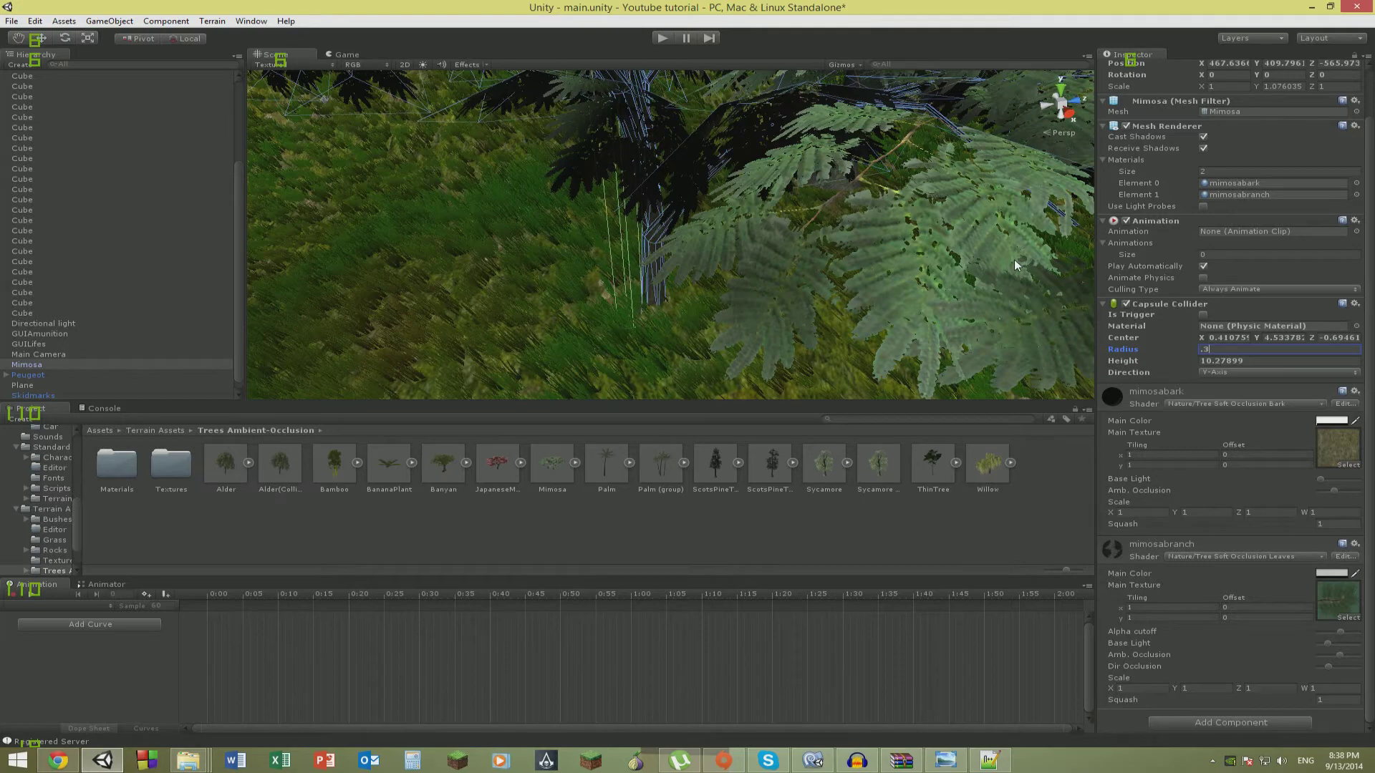
pyautogui.press('Return')
# Centre the Mimosa capsule collider on the trunk by setting its Center X and Z to 0.
pyautogui.click(1226, 340)
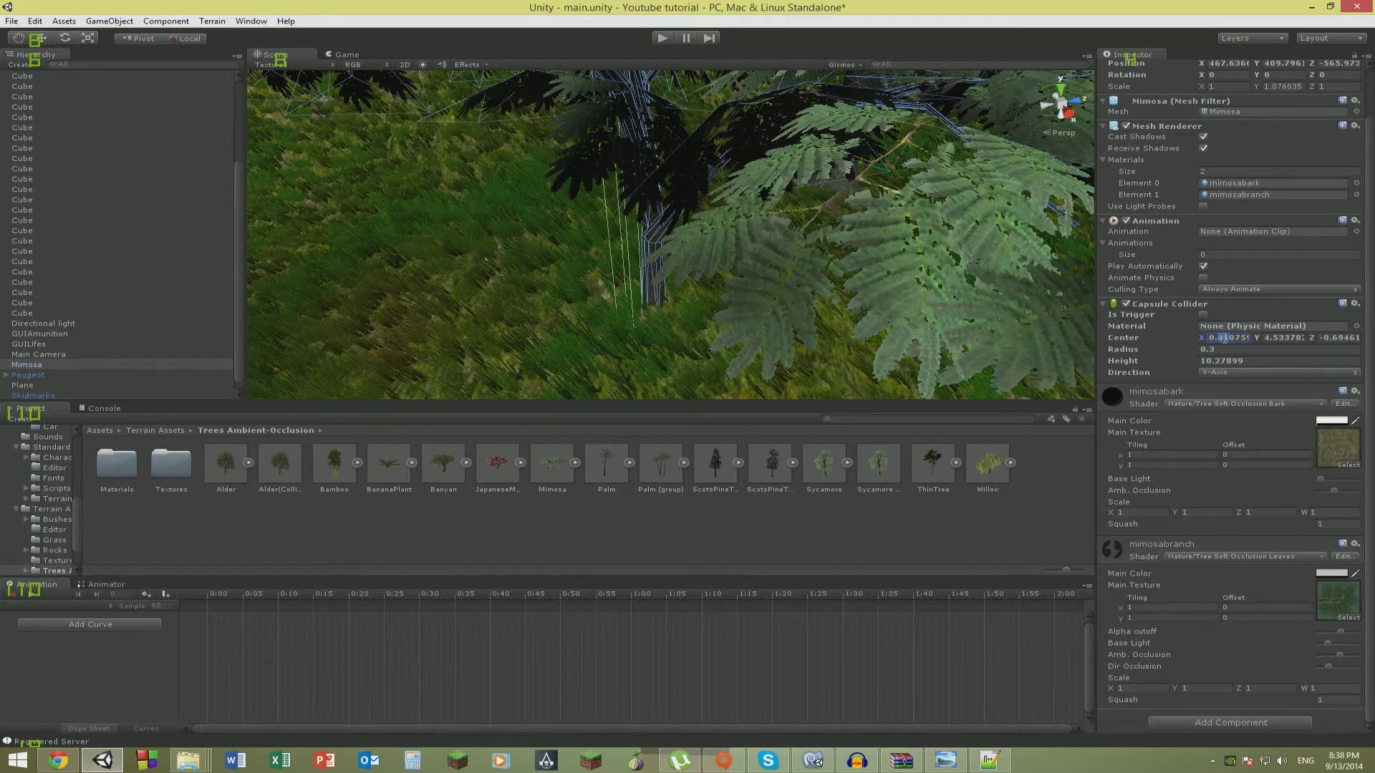
pyautogui.write('3')
pyautogui.moveTo(904, 280); pyautogui.dragTo(904, 416, button='right')
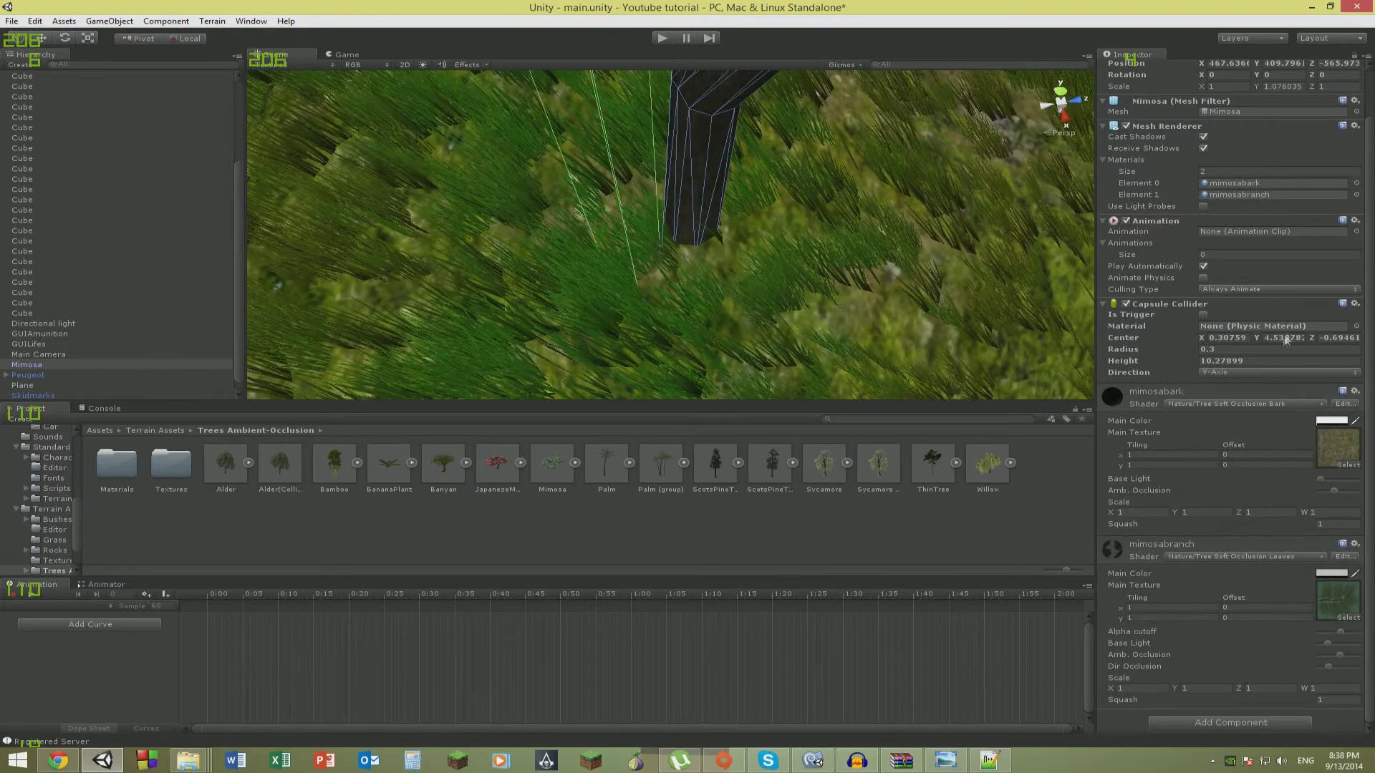
pyautogui.click(1243, 337)
pyautogui.write('0')
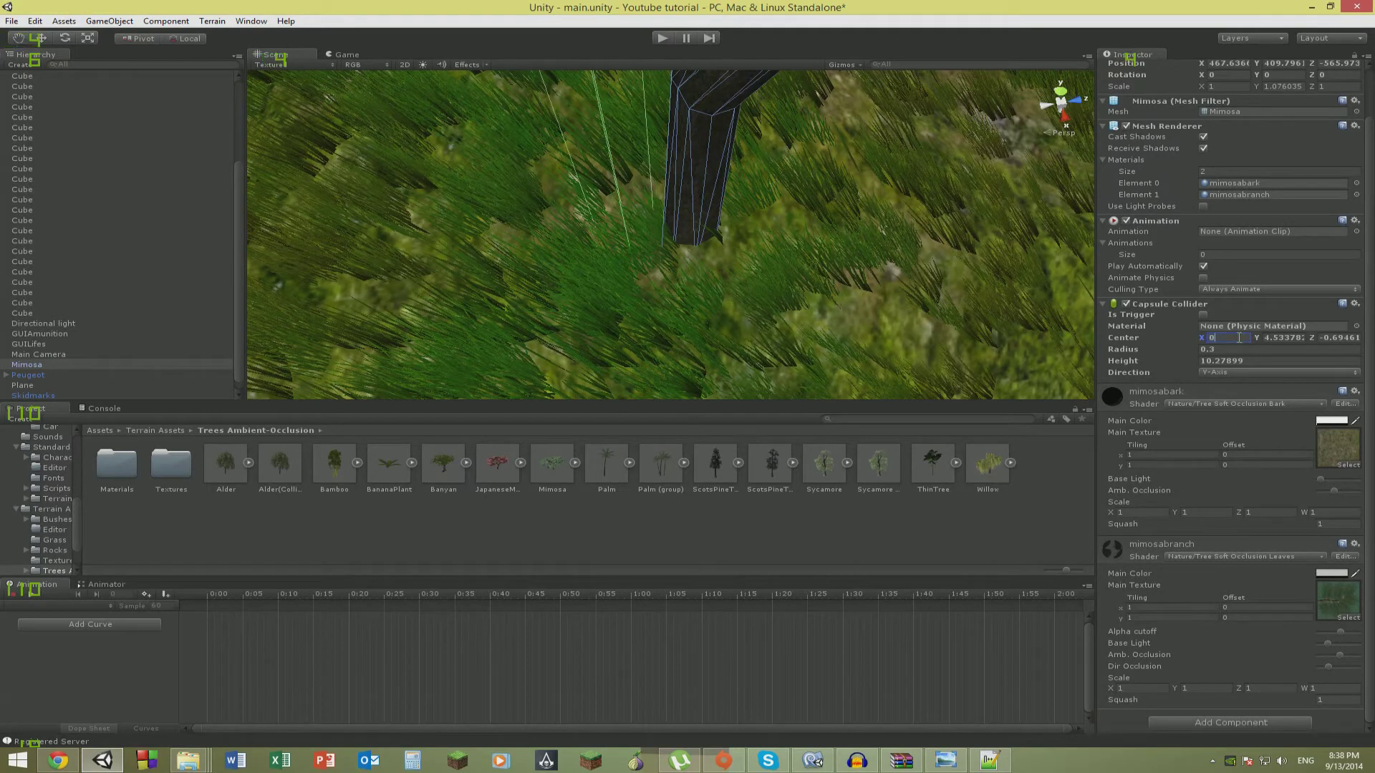
pyautogui.click(1351, 338)
pyautogui.write('0')
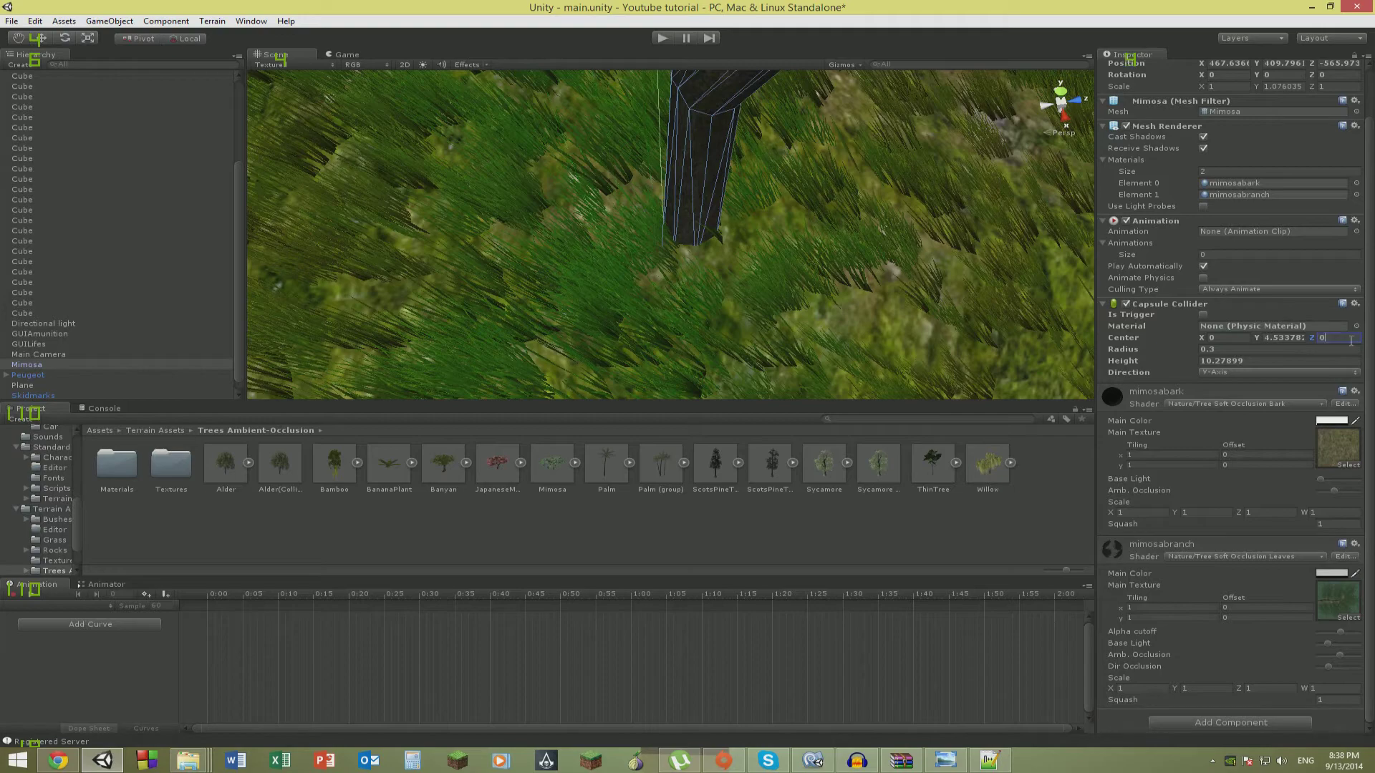
# Set the Mimosa capsule collider's height to 6 and its Center Y to 2.7.
pyautogui.keyDown('alt'); pyautogui.moveTo(958, 262); pyautogui.dragTo(837, 86); pyautogui.keyUp('alt')
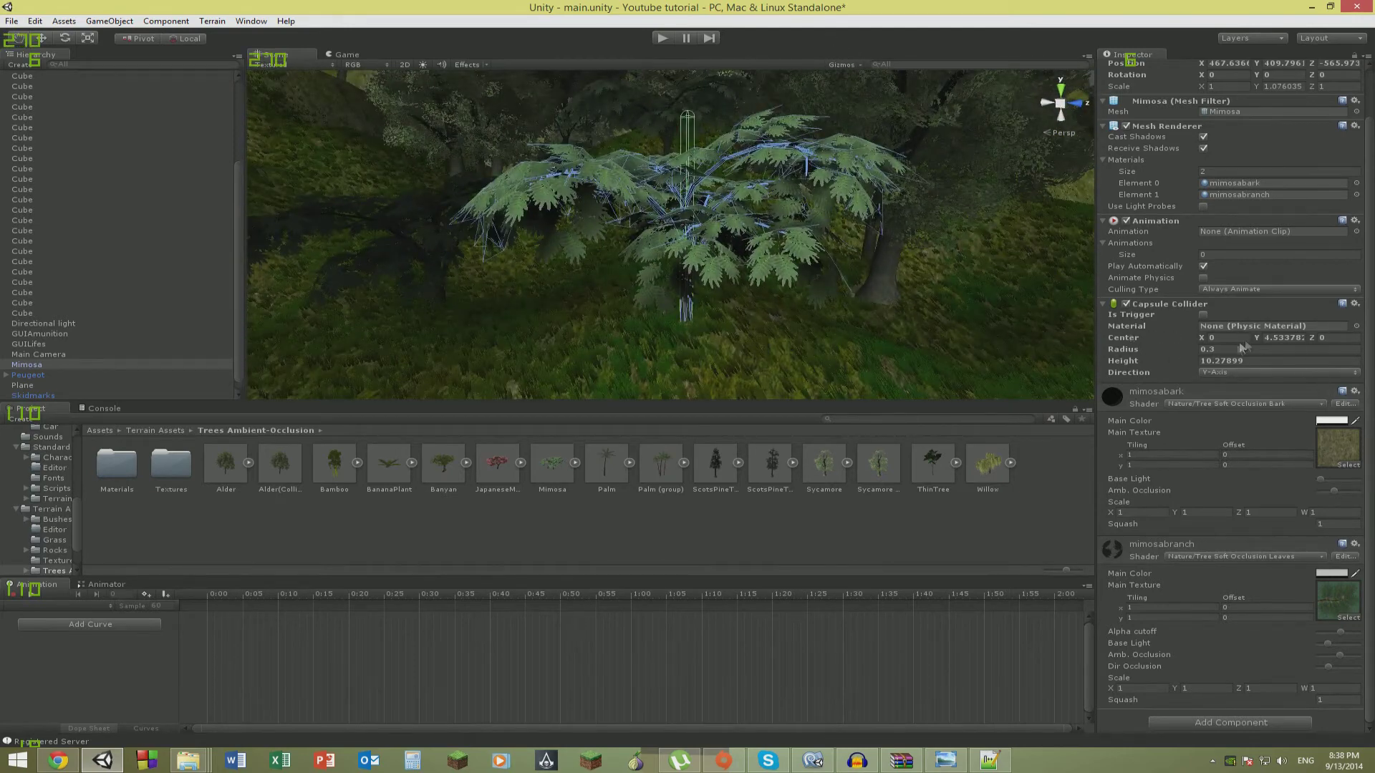
pyautogui.moveTo(1215, 365); pyautogui.dragTo(1147, 350)
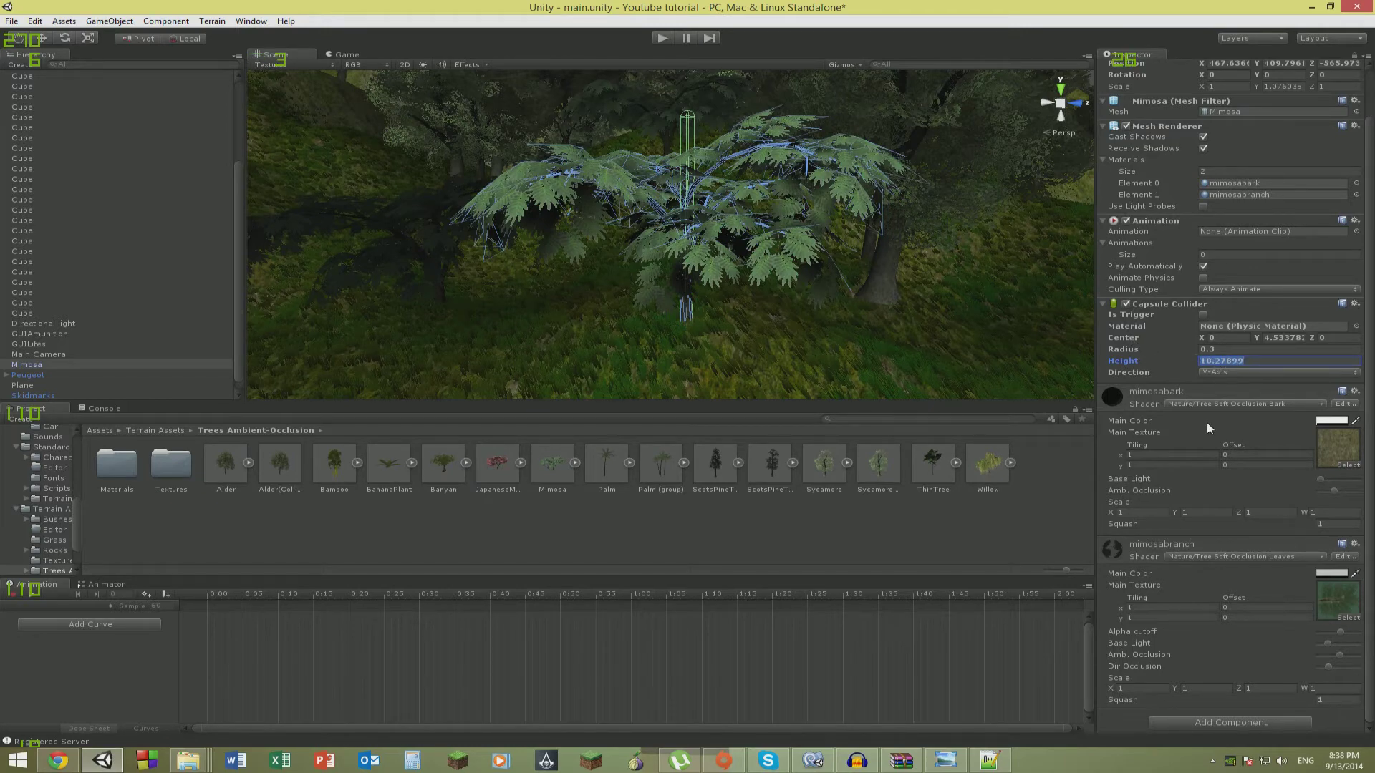
pyautogui.write('6')
pyautogui.keyDown('alt'); pyautogui.moveTo(875, 272); pyautogui.dragTo(997, 261); pyautogui.keyUp('alt')
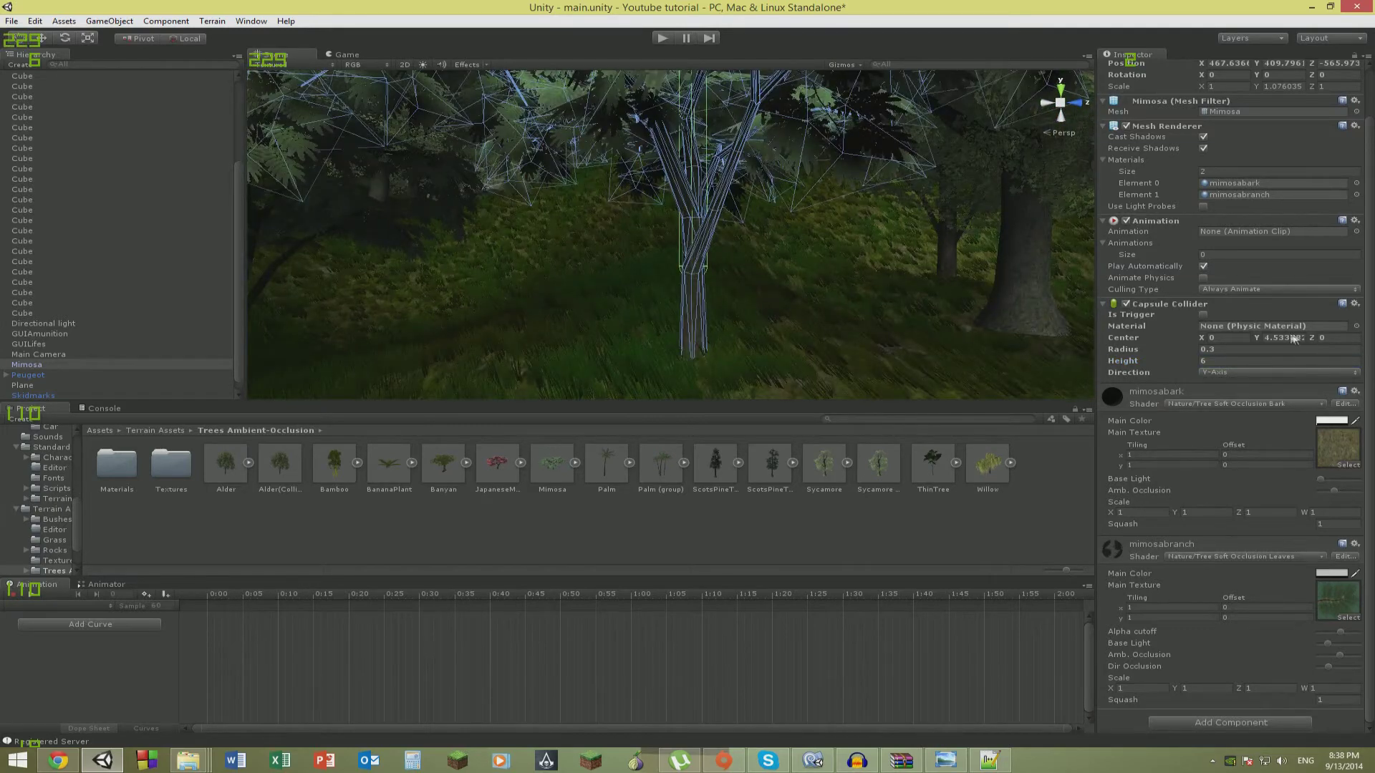
pyautogui.click(1254, 334)
pyautogui.write('2.7')
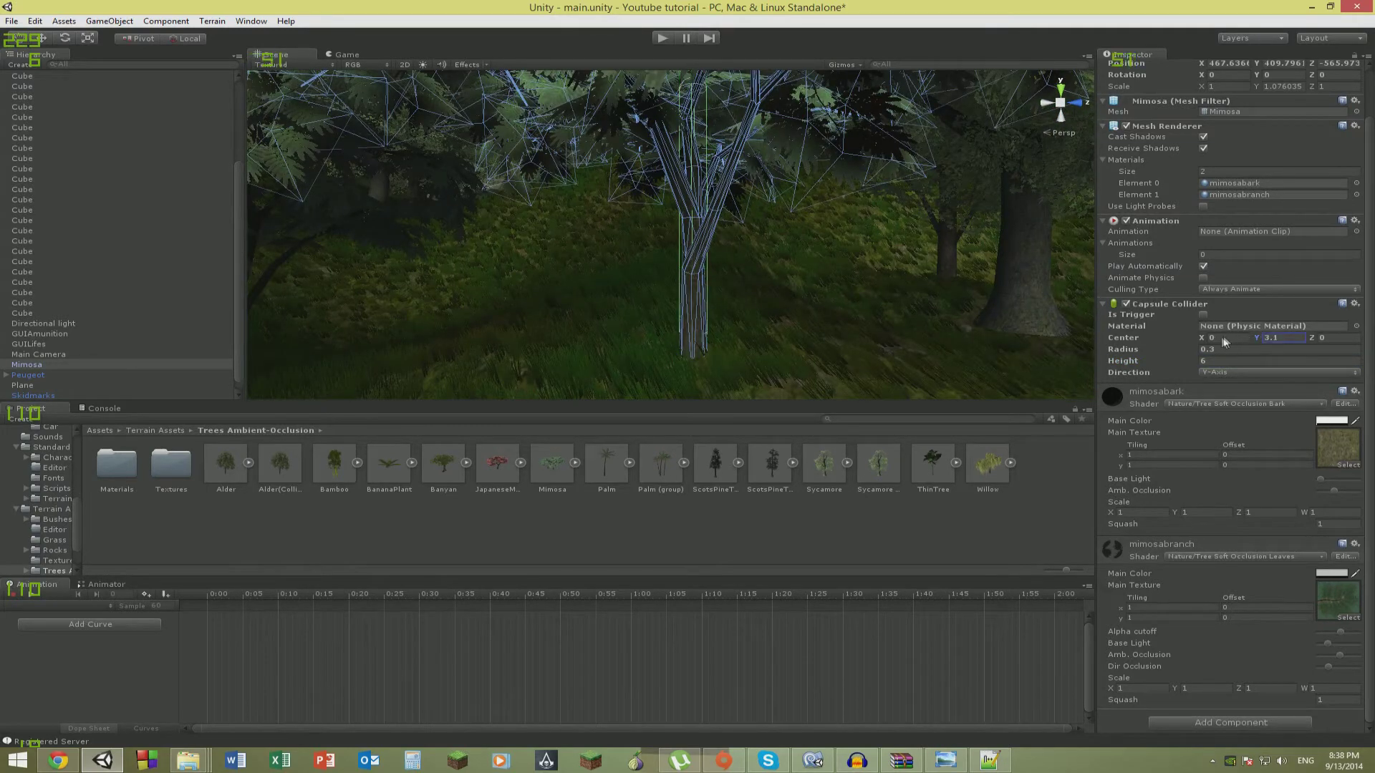
pyautogui.press('s')
pyautogui.moveTo(921, 269); pyautogui.dragTo(932, 275, button='right')
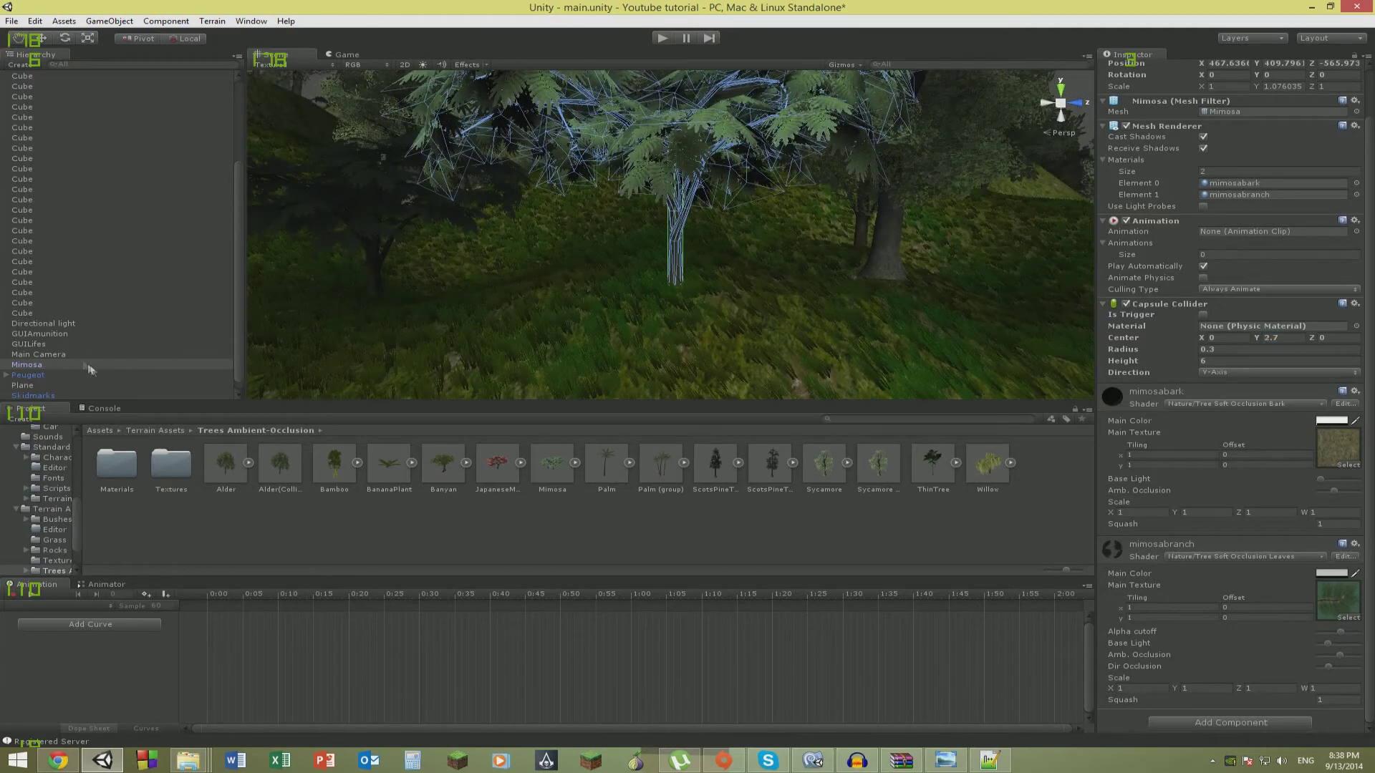
# Save the scene's Mimosa as a prefab named Mimosa(collider) in the Trees Ambient-Occlusion folder, and delete the instance from the scene.
pyautogui.moveTo(54, 363); pyautogui.dragTo(577, 523)
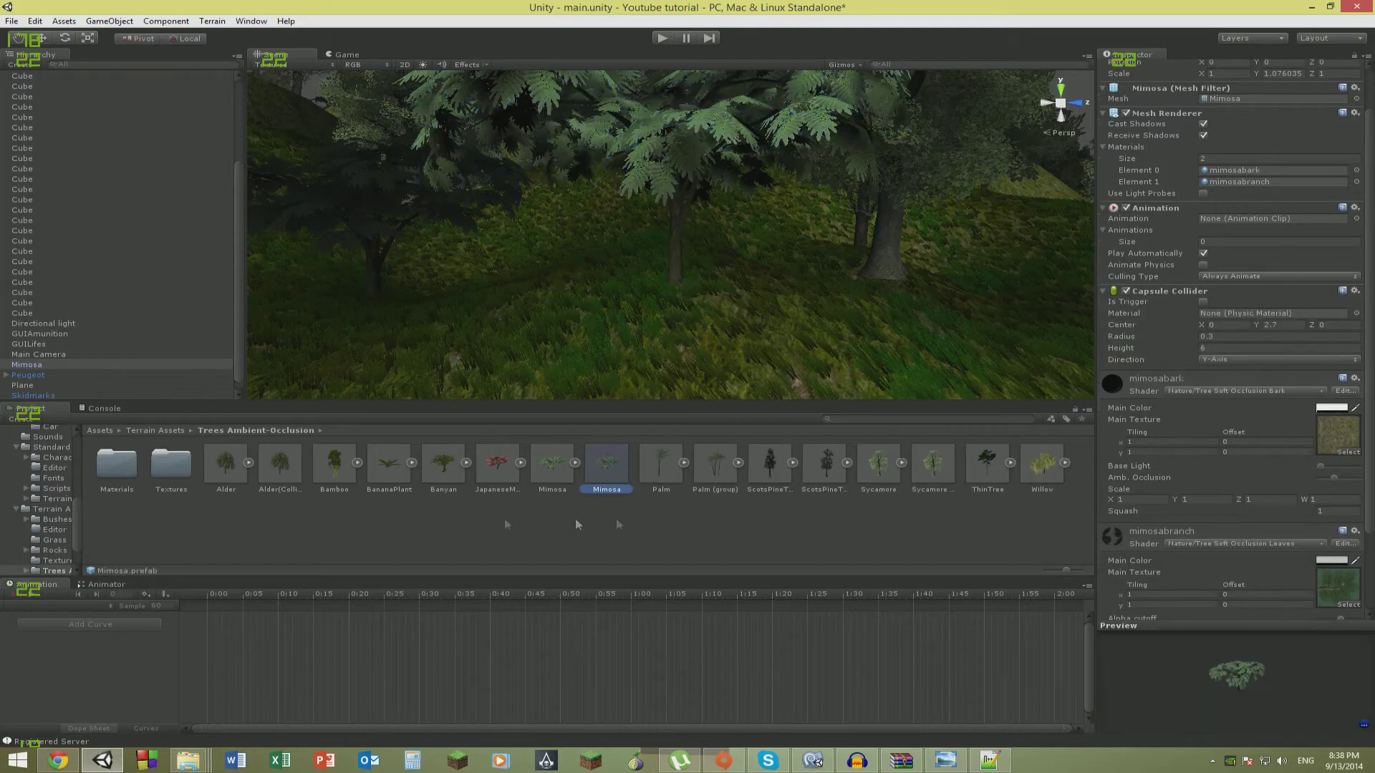
pyautogui.click(620, 492)
pyautogui.write('(')
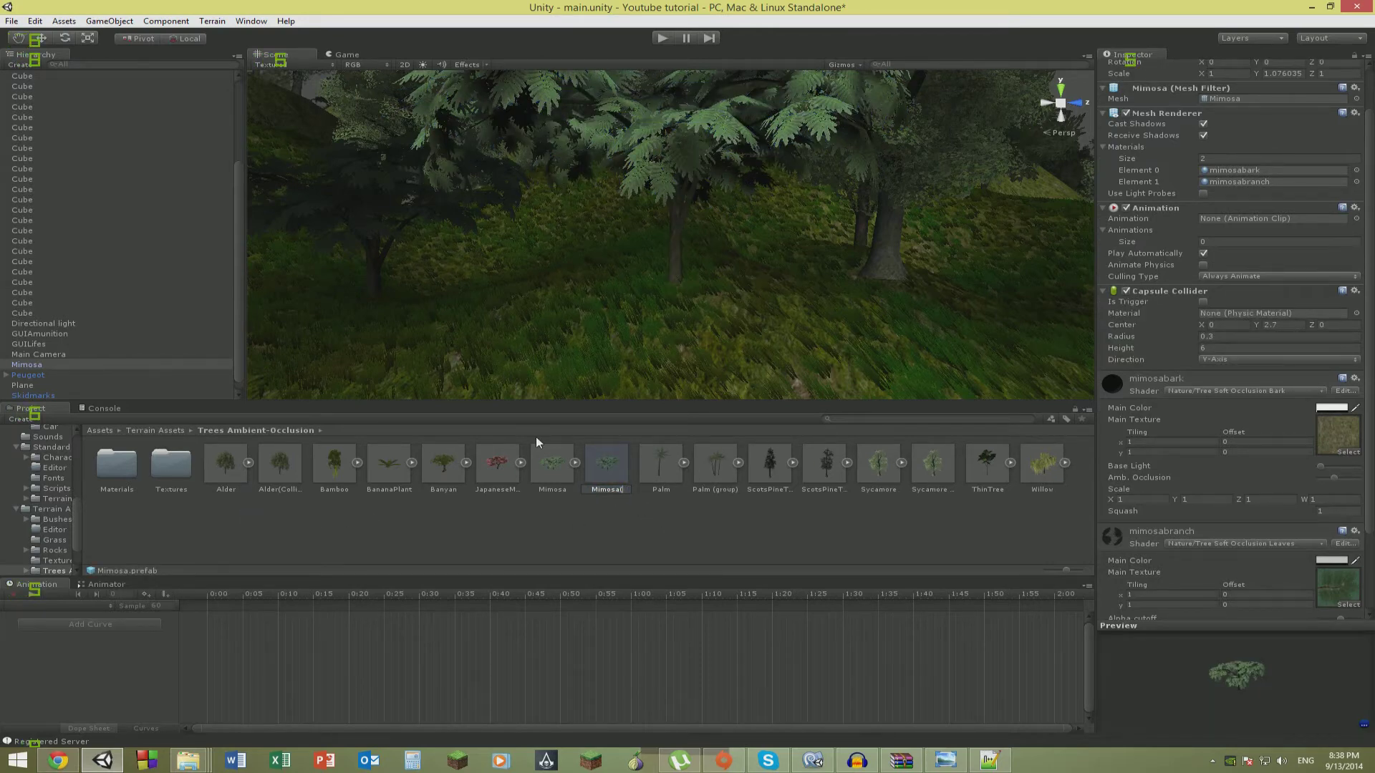
pyautogui.write('collider)')
pyautogui.press('Return')
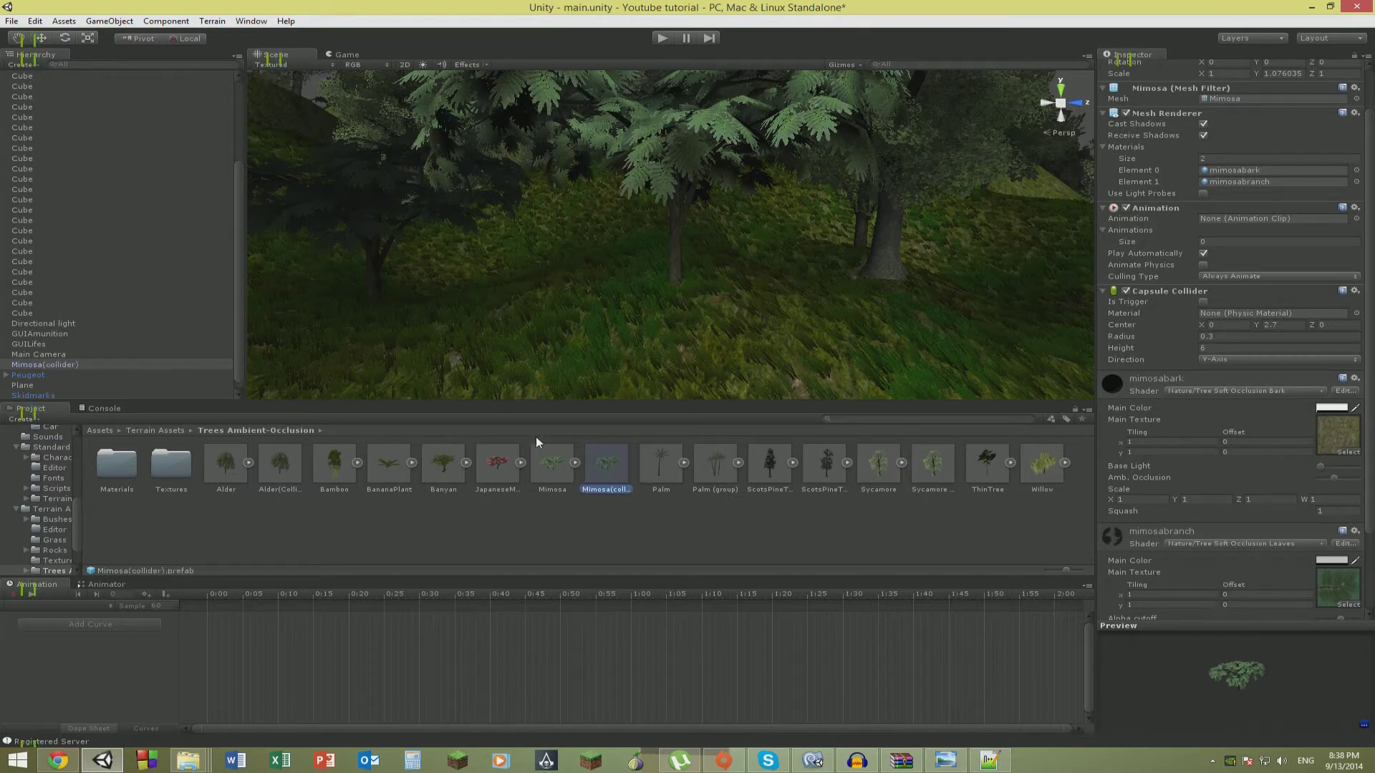
pyautogui.click(61, 366)
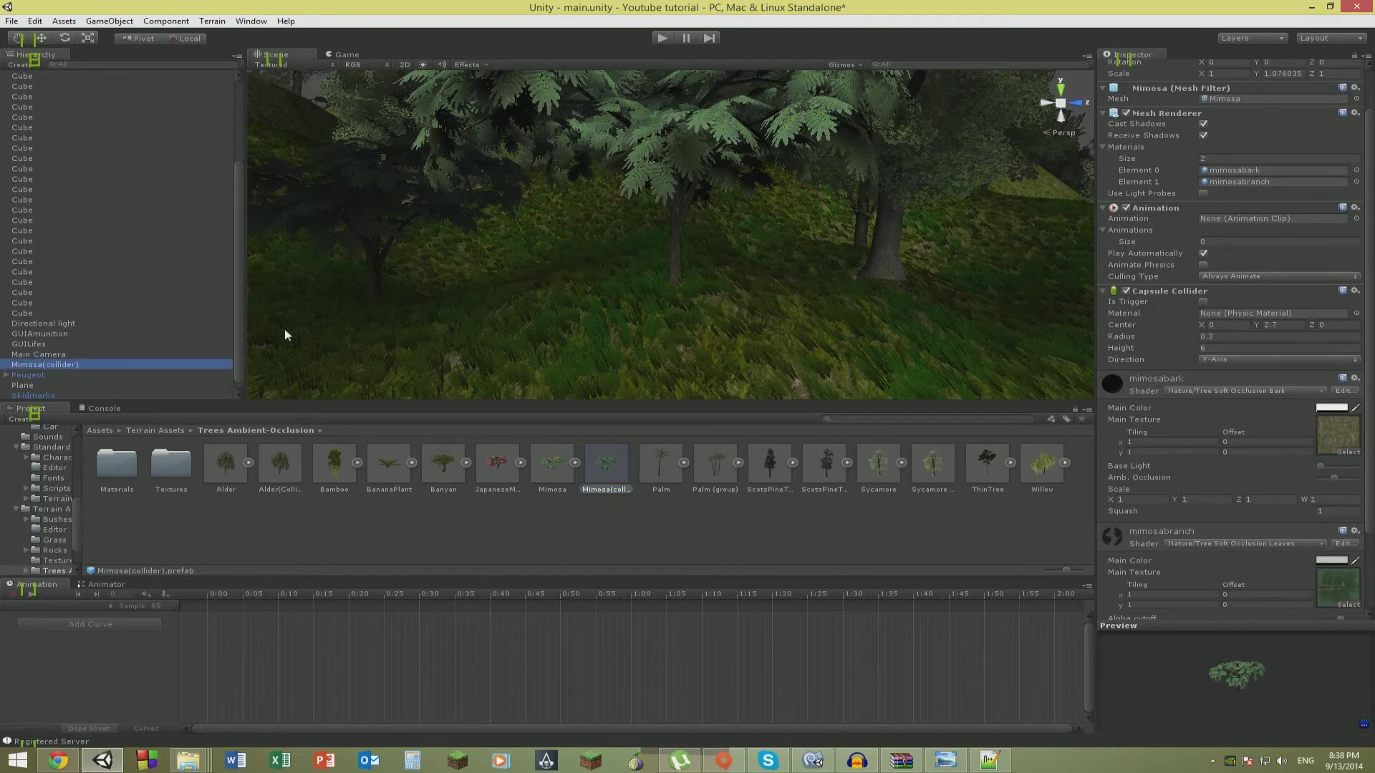
pyautogui.press('Delete')
pyautogui.moveTo(280, 461); pyautogui.dragTo(630, 232)
pyautogui.moveTo(626, 226); pyautogui.dragTo(727, 309, button='right')
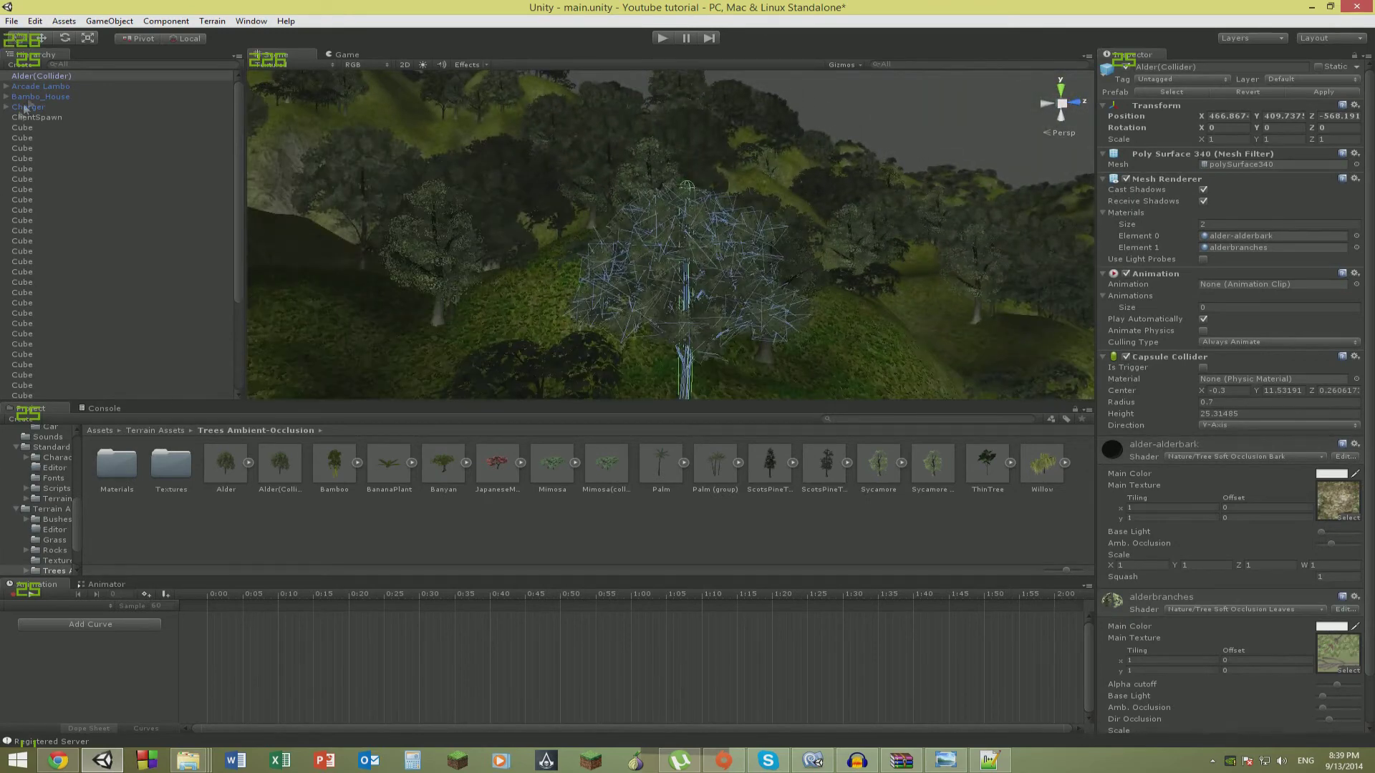
pyautogui.moveTo(45, 83); pyautogui.dragTo(52, 74)
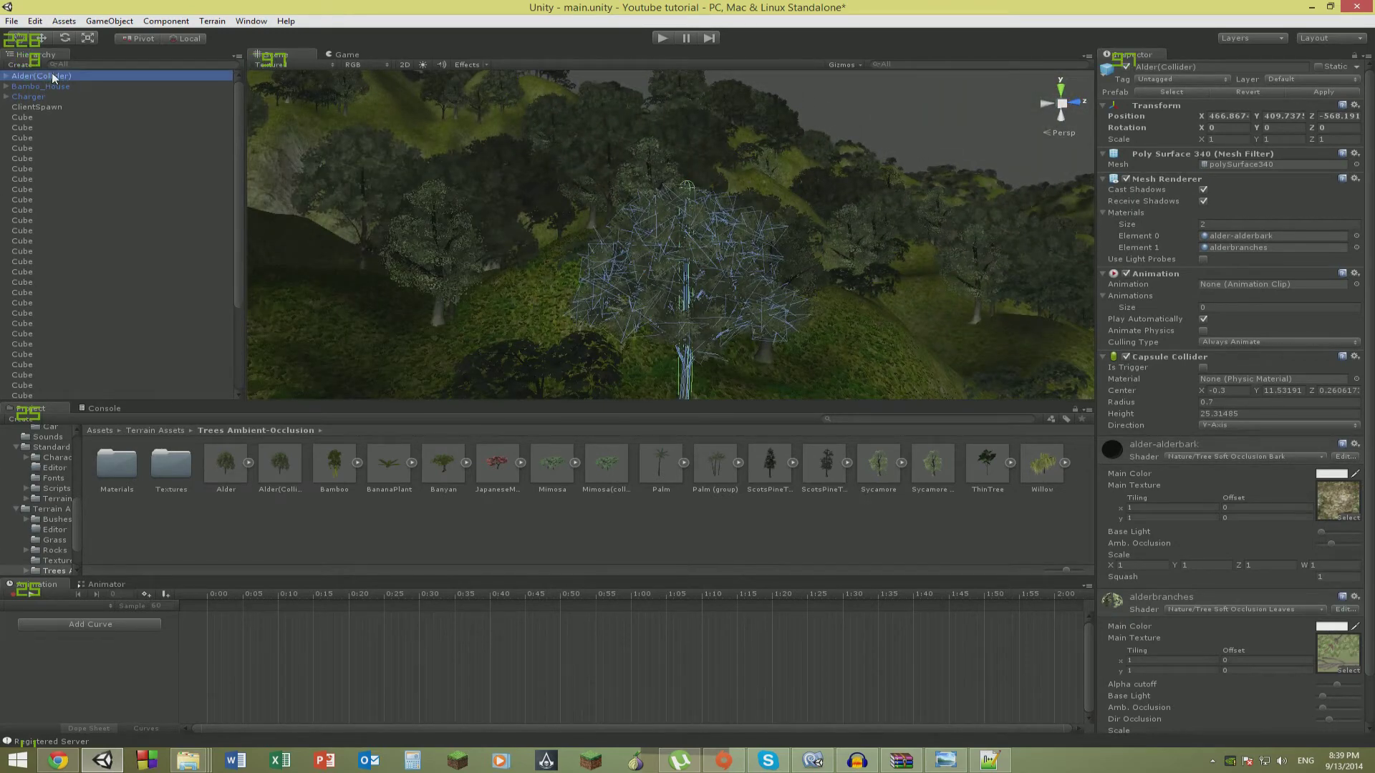
pyautogui.scroll(-1, 51, 75)
pyautogui.press('Delete')
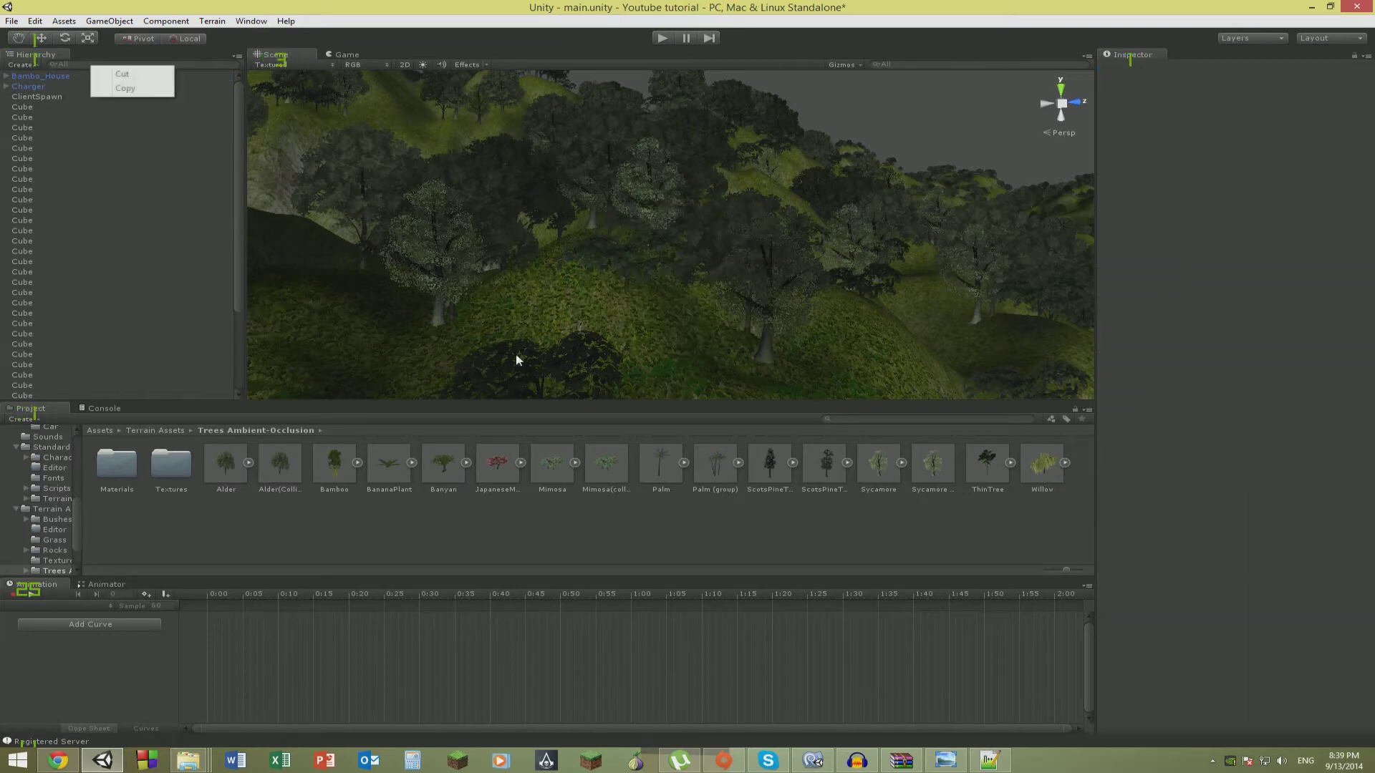
# Select the terrain and save the scene.
pyautogui.click(505, 272)
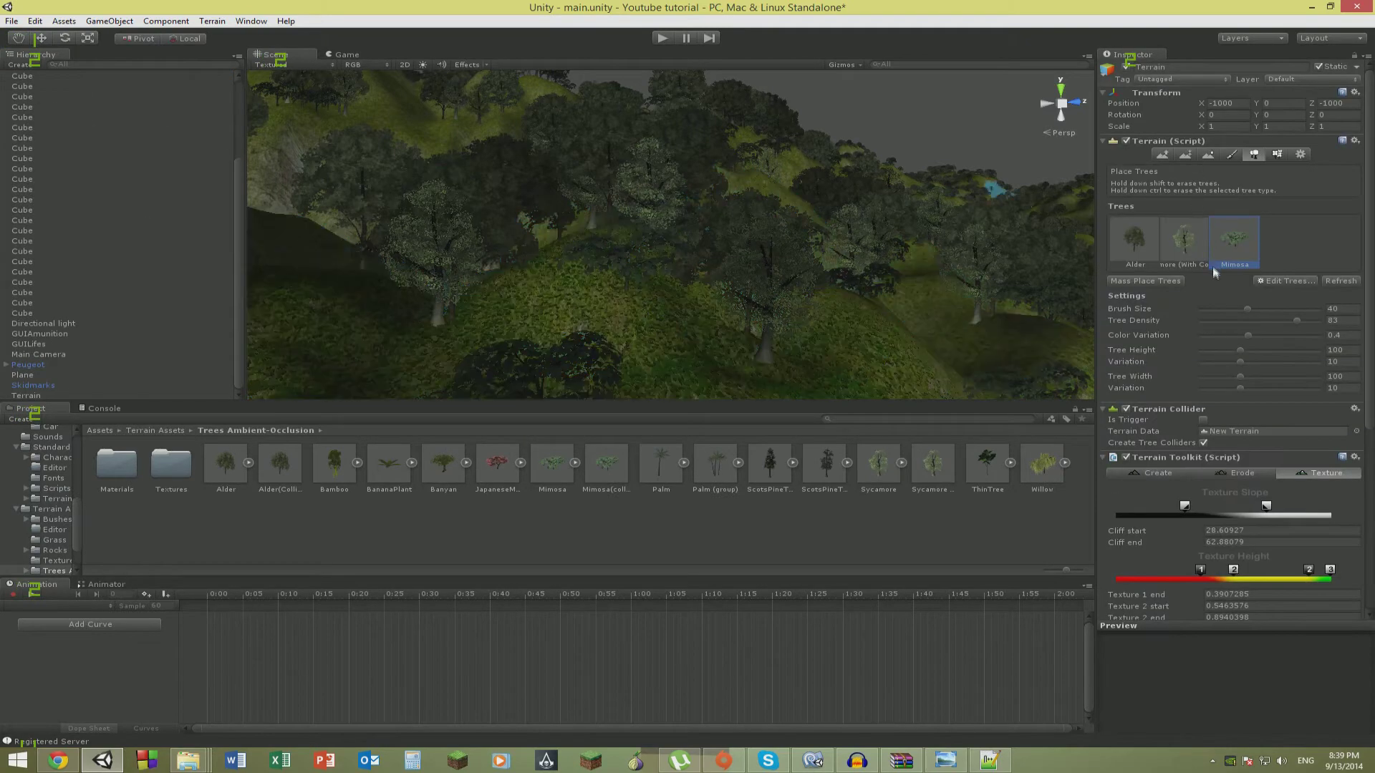
pyautogui.click(465, 331)
pyautogui.hotkey('ctrl', 's')
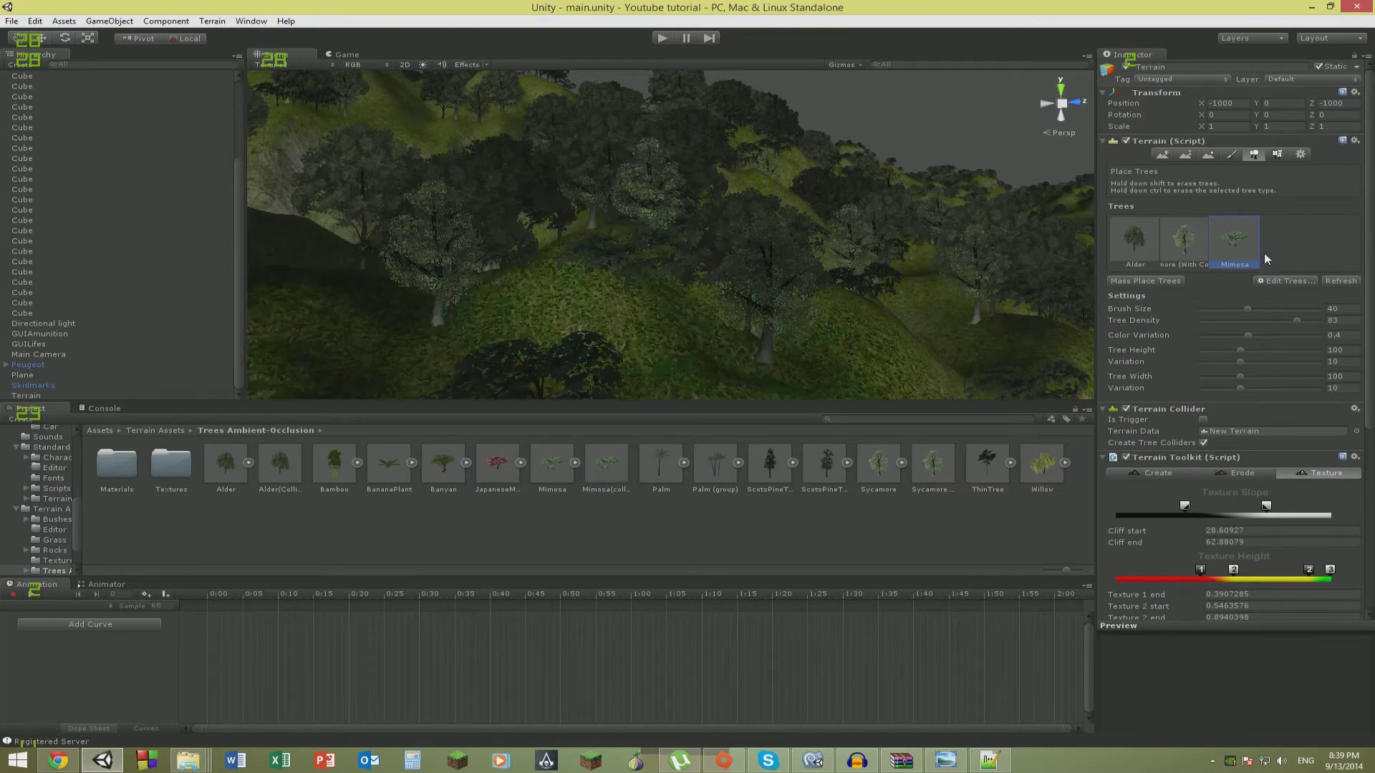
# Replace the model of the terrain's Mimosa tree entry with the Mimosa(collider) prefab and apply the change.
pyautogui.doubleClick(1238, 252)
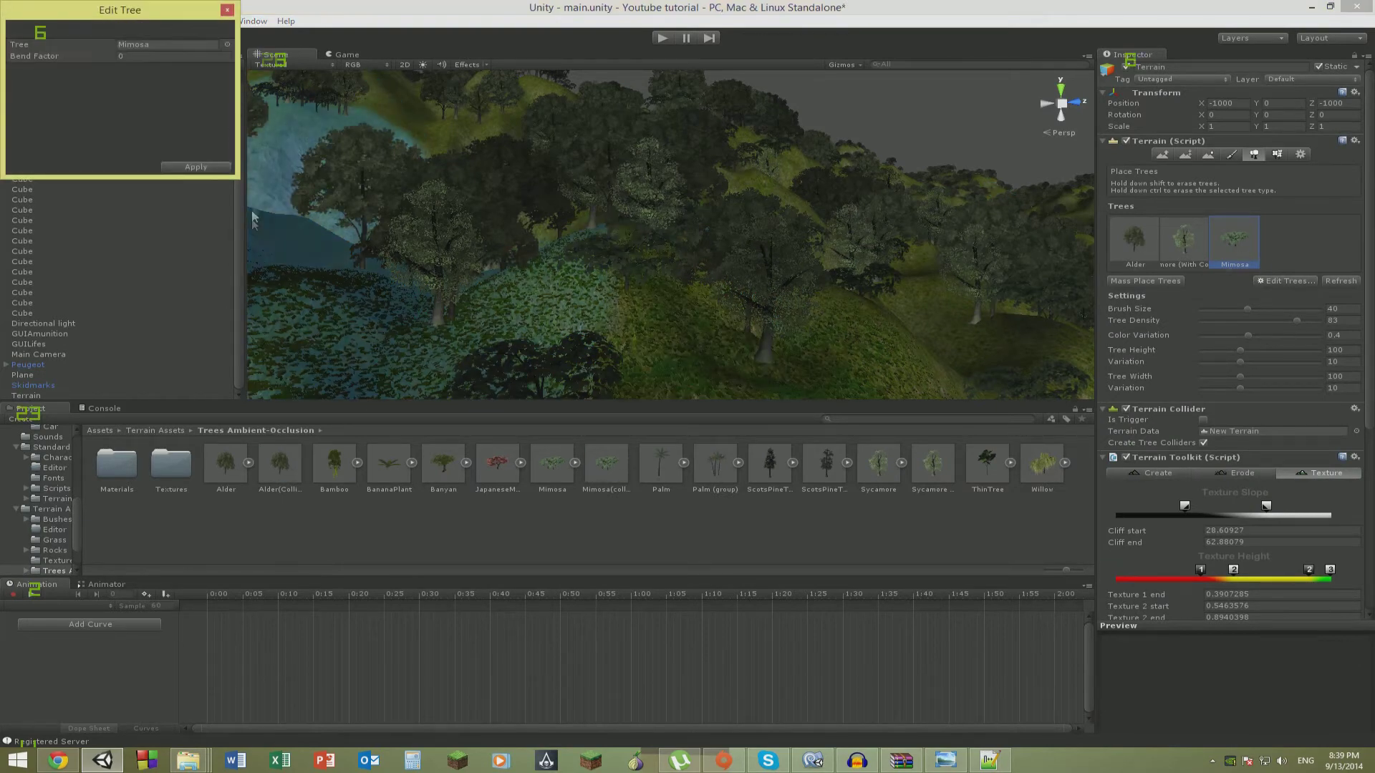
pyautogui.click(169, 45)
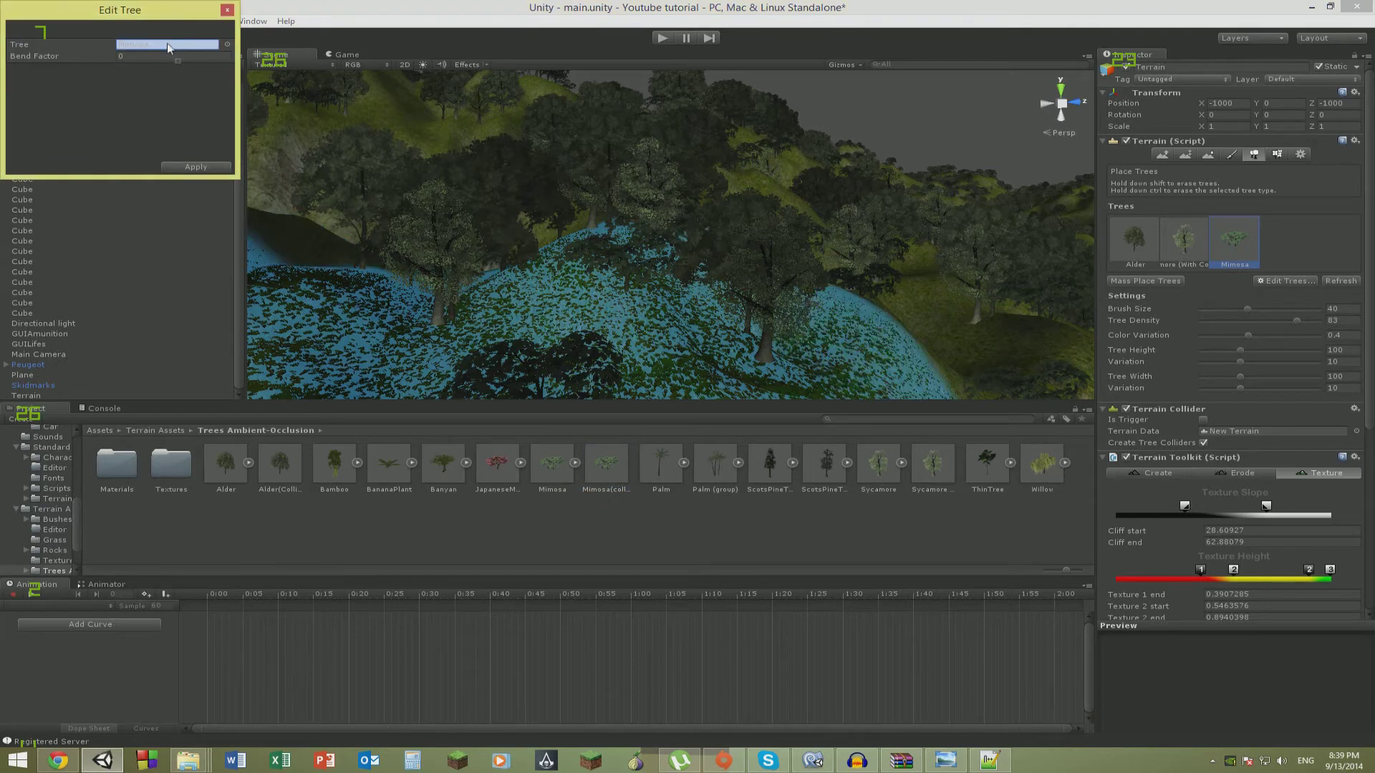
pyautogui.click(196, 167)
# Replace the model of the terrain's Alder tree entry with the Alder(Collider) prefab and apply the change.
pyautogui.click(1141, 243)
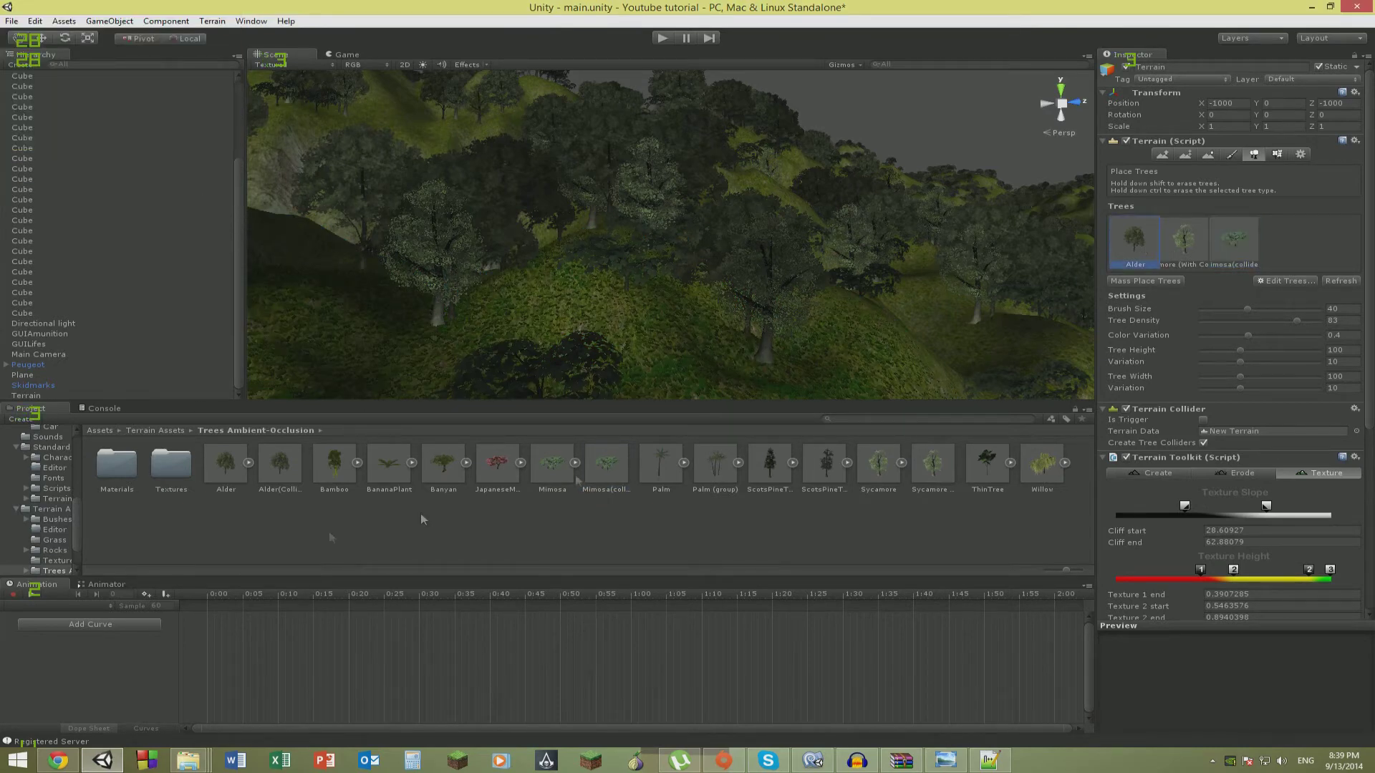
pyautogui.doubleClick(1128, 252)
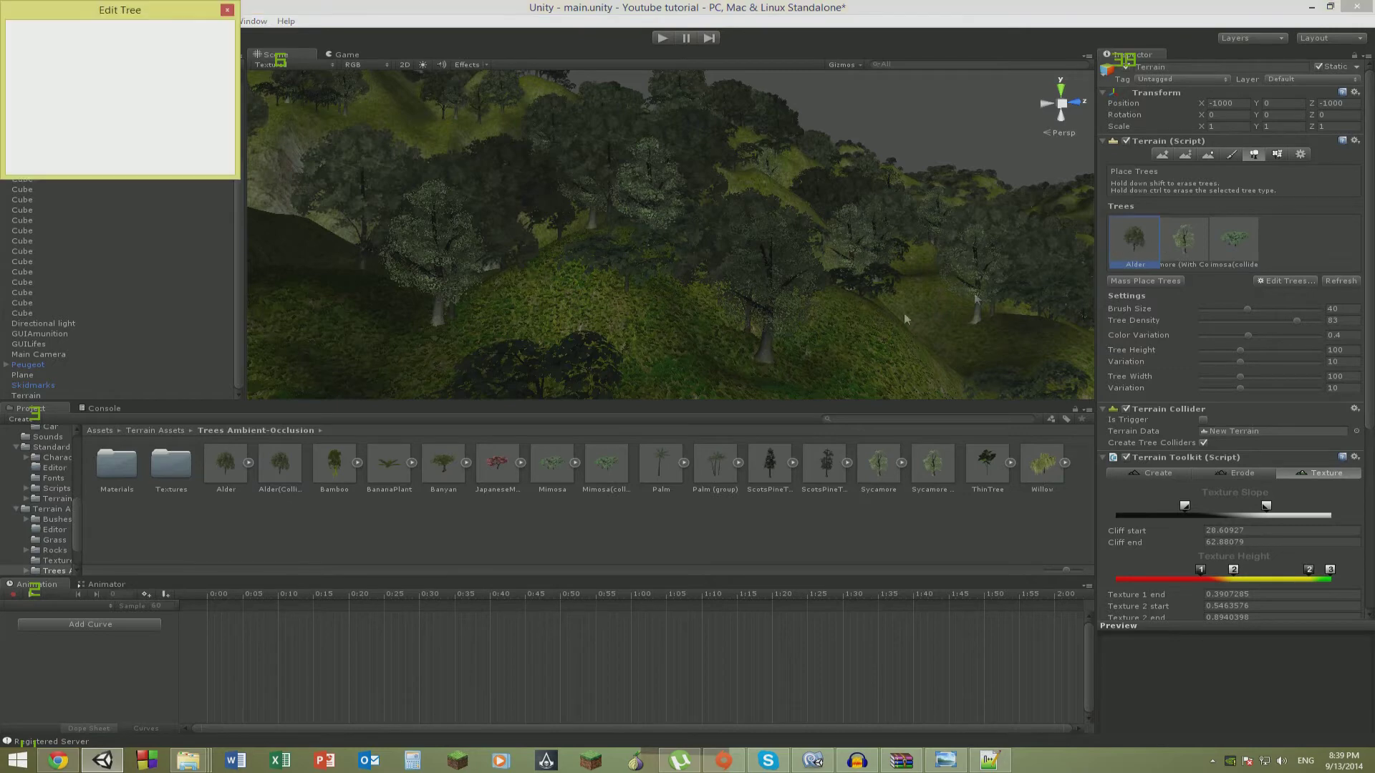
pyautogui.click(266, 454)
pyautogui.click(147, 45)
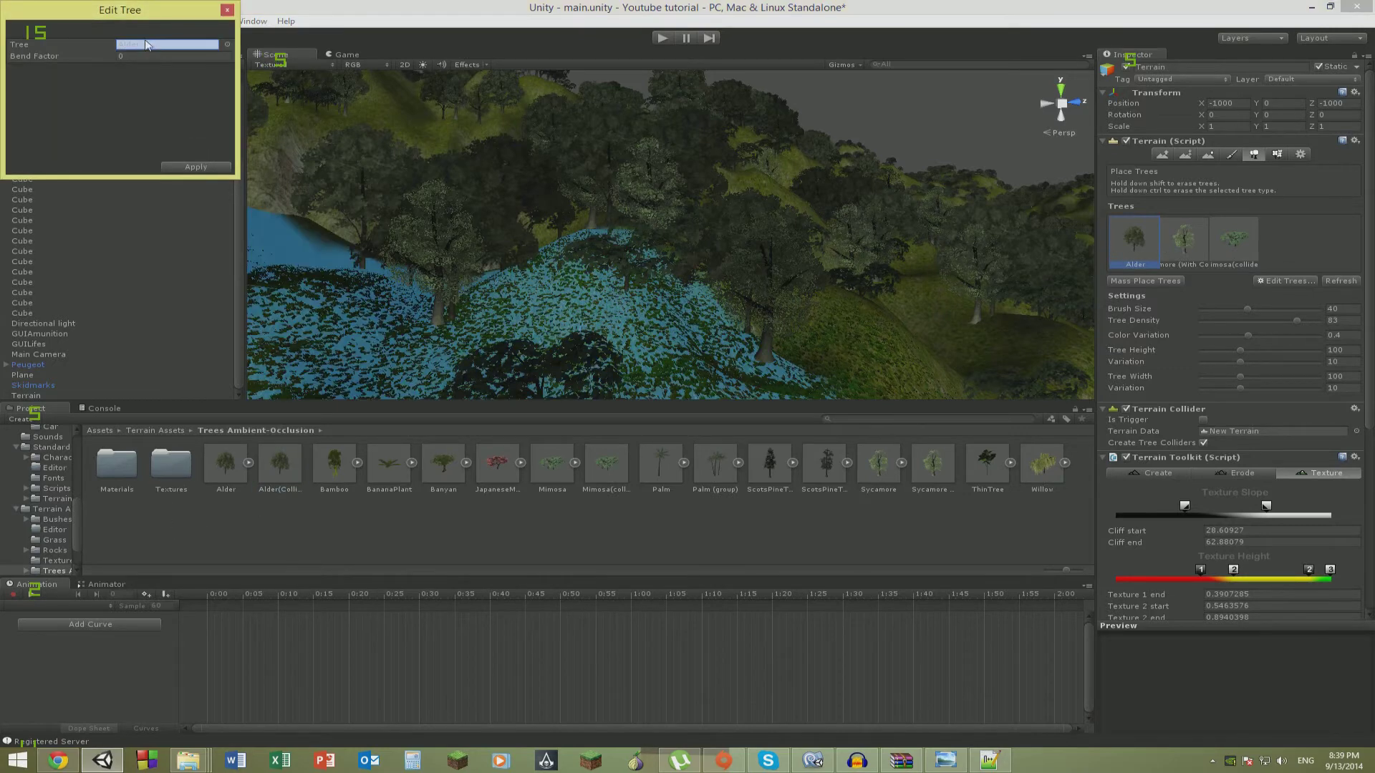
pyautogui.click(196, 166)
# Start play mode and enter the game with the nickname fe.
pyautogui.keyDown('alt'); pyautogui.moveTo(366, 201); pyautogui.dragTo(913, 239); pyautogui.keyUp('alt')
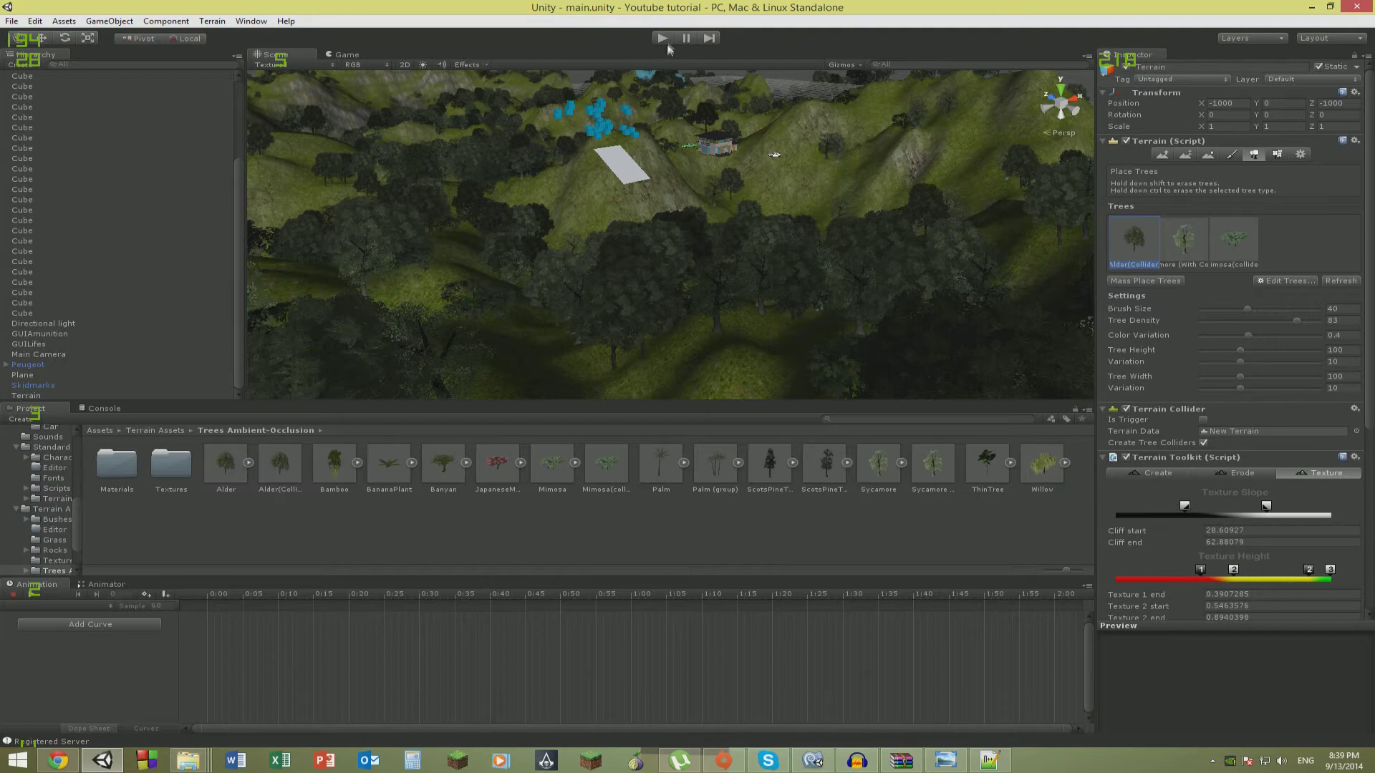
pyautogui.click(663, 38)
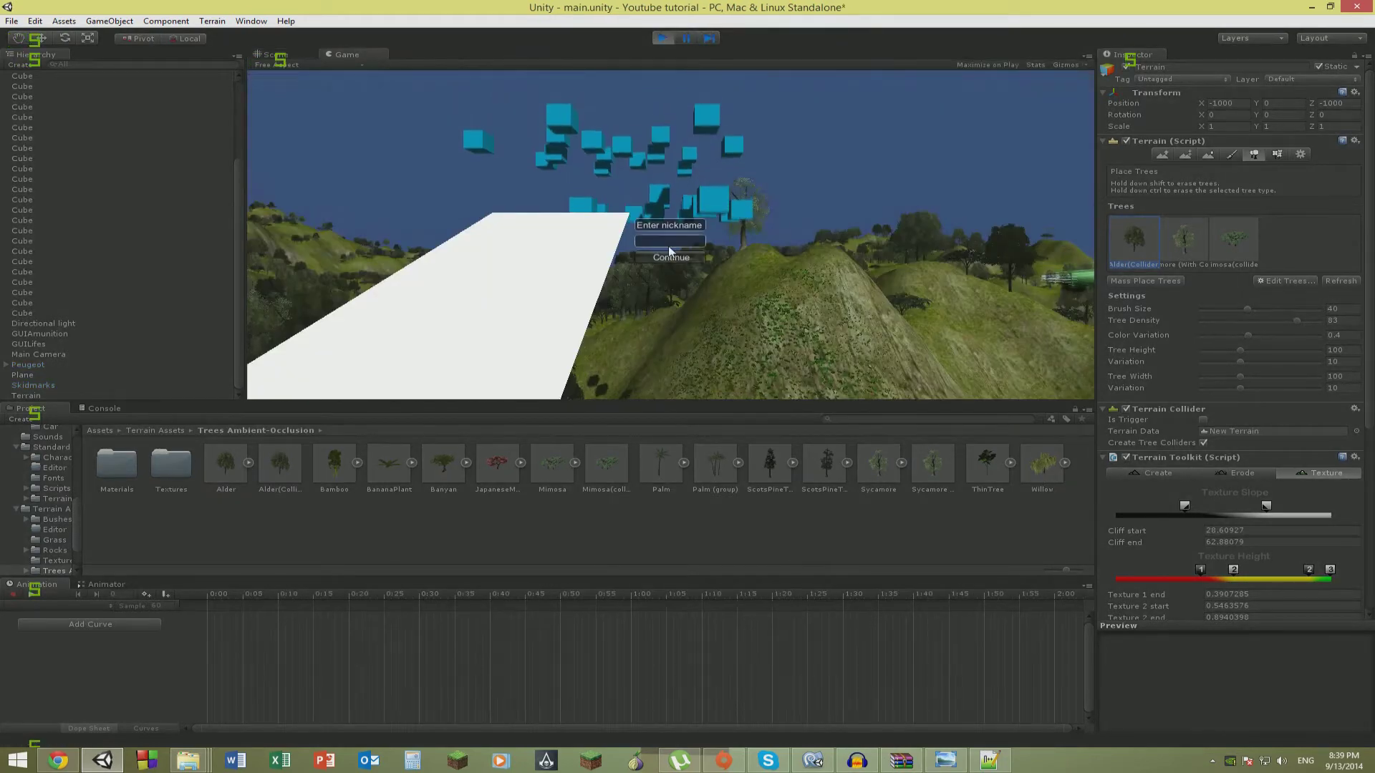
pyautogui.write('fe')
pyautogui.click(669, 258)
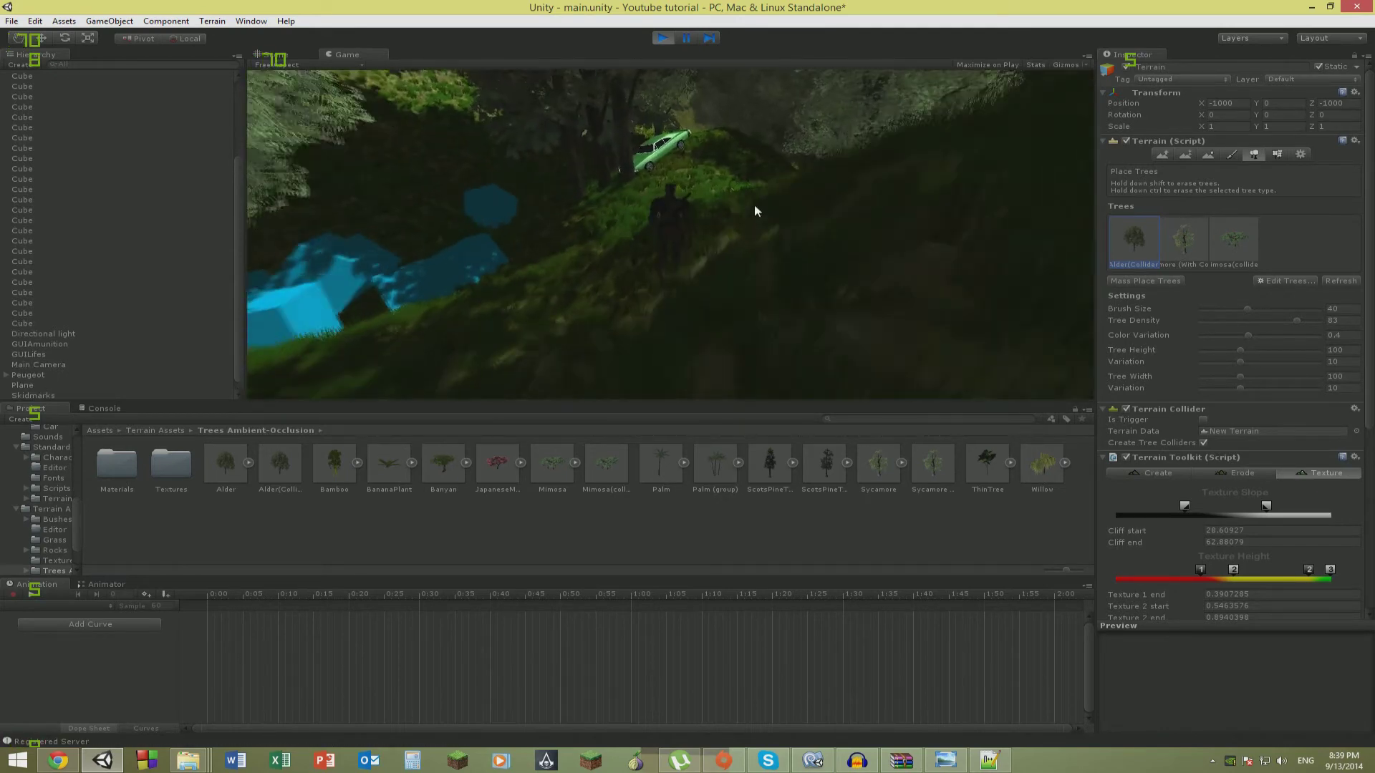
# Walk the character through the forest and into tree trunks to test the tree collisions, and stop play mode.
pyautogui.press('w')
pyautogui.press('w')
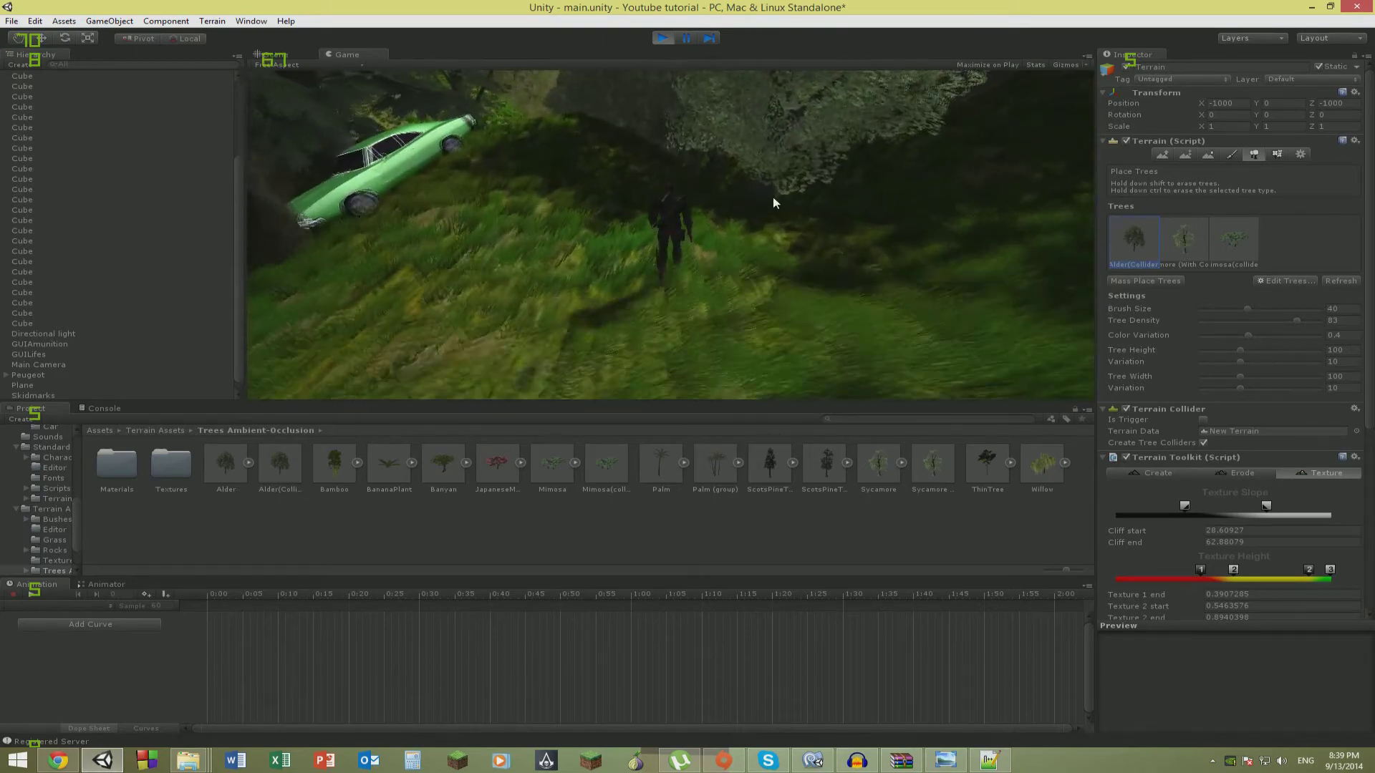
pyautogui.press('w')
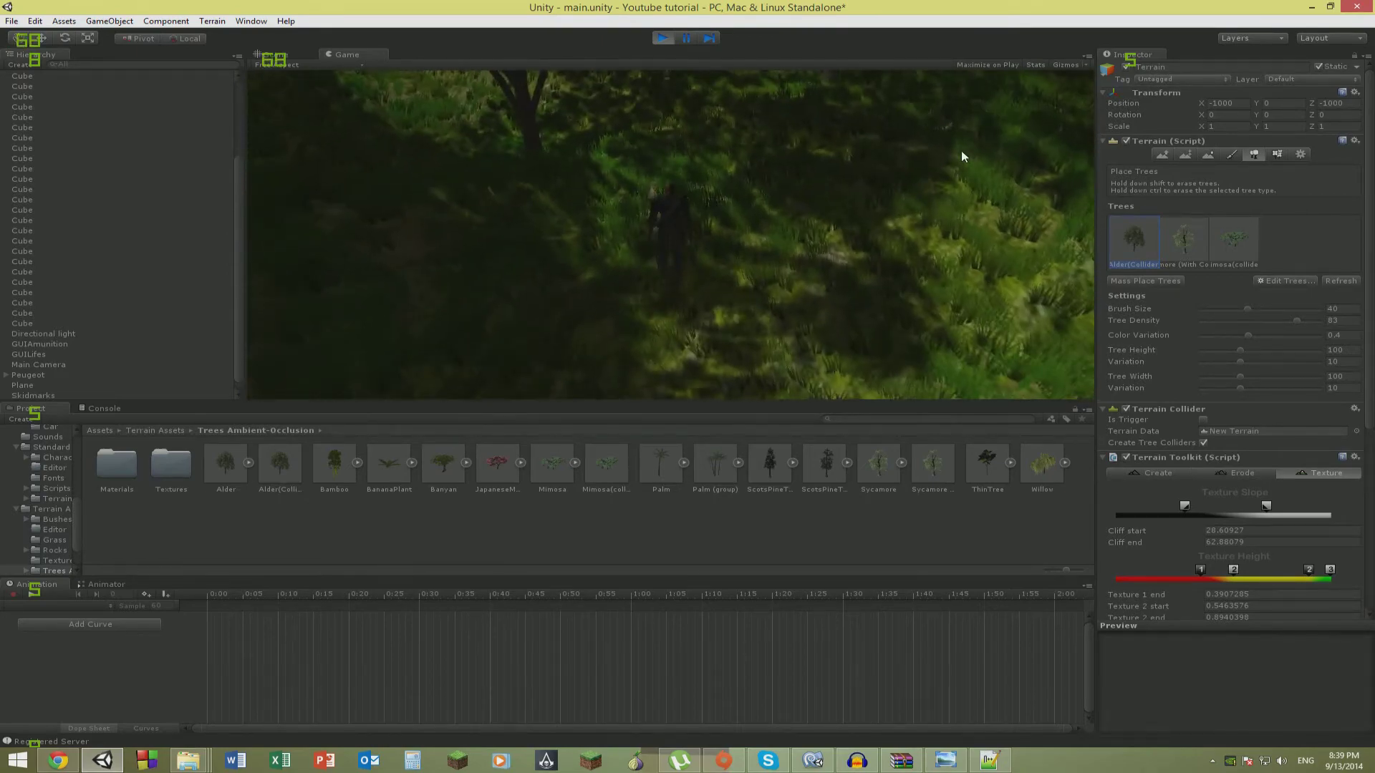
pyautogui.press('w')
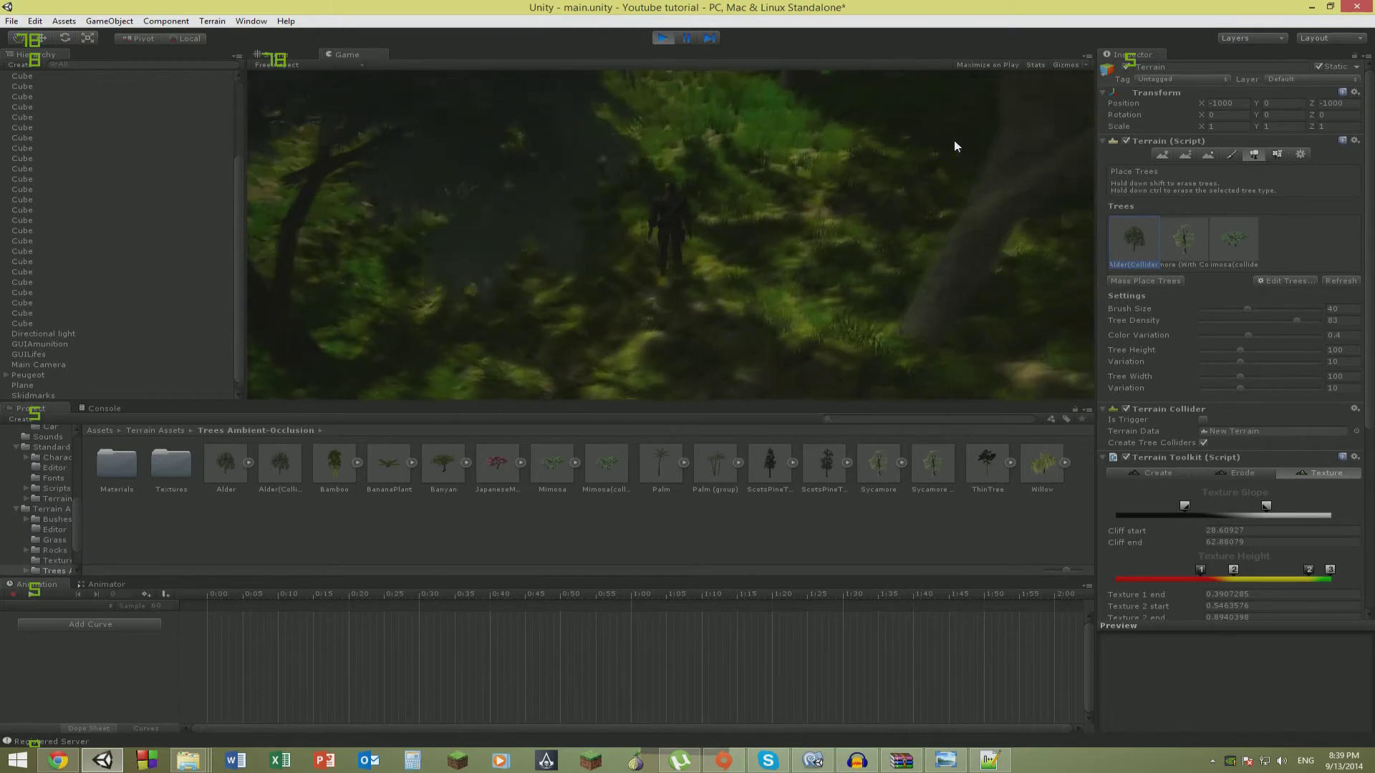
pyautogui.press('w')
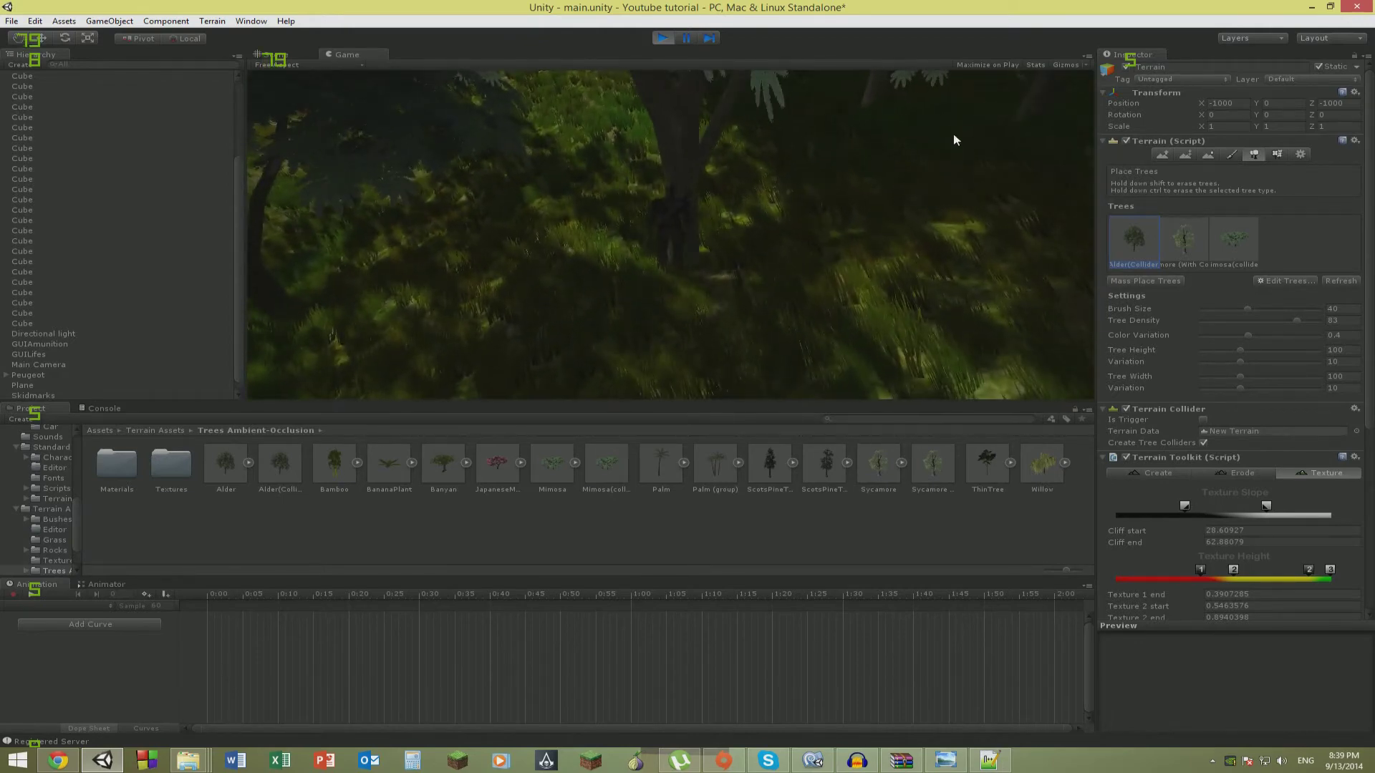
pyautogui.press('space')
pyautogui.press('w')
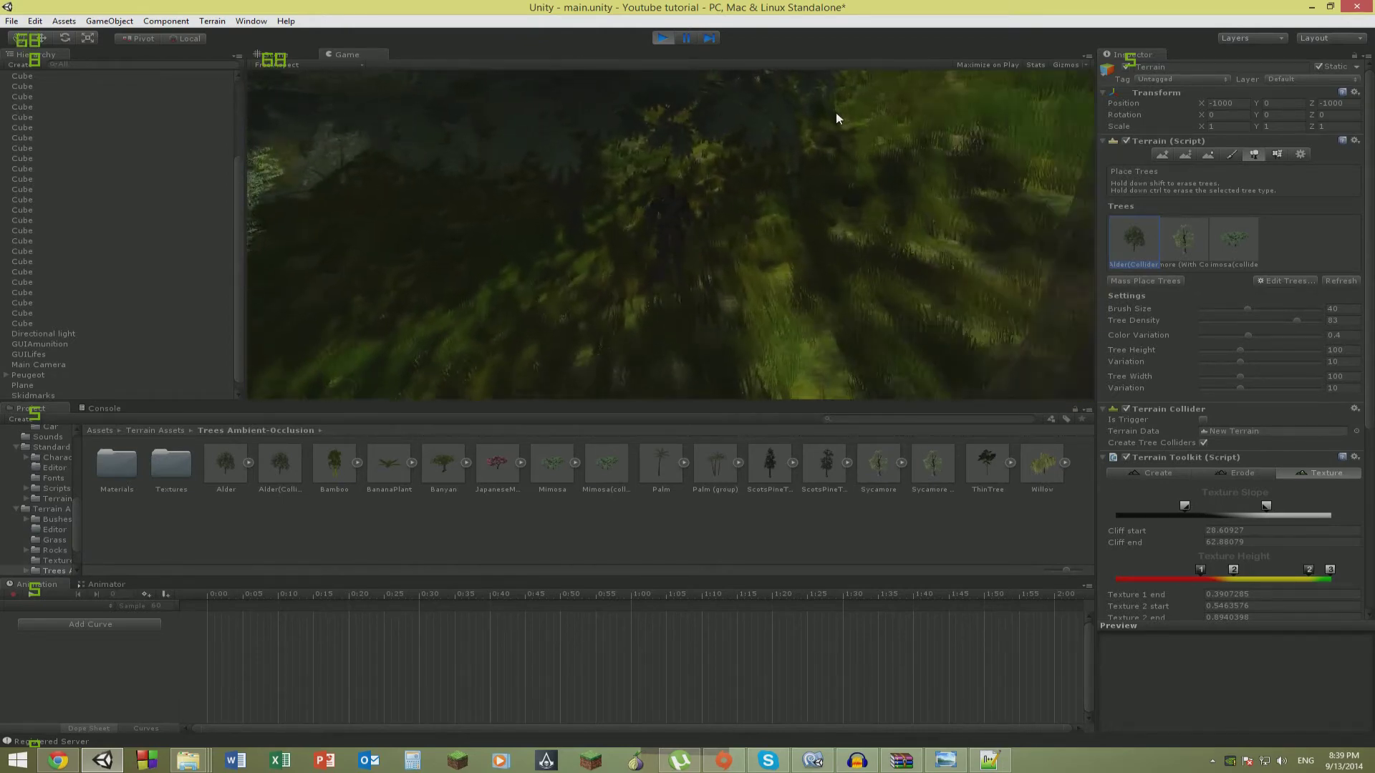
pyautogui.press('w')
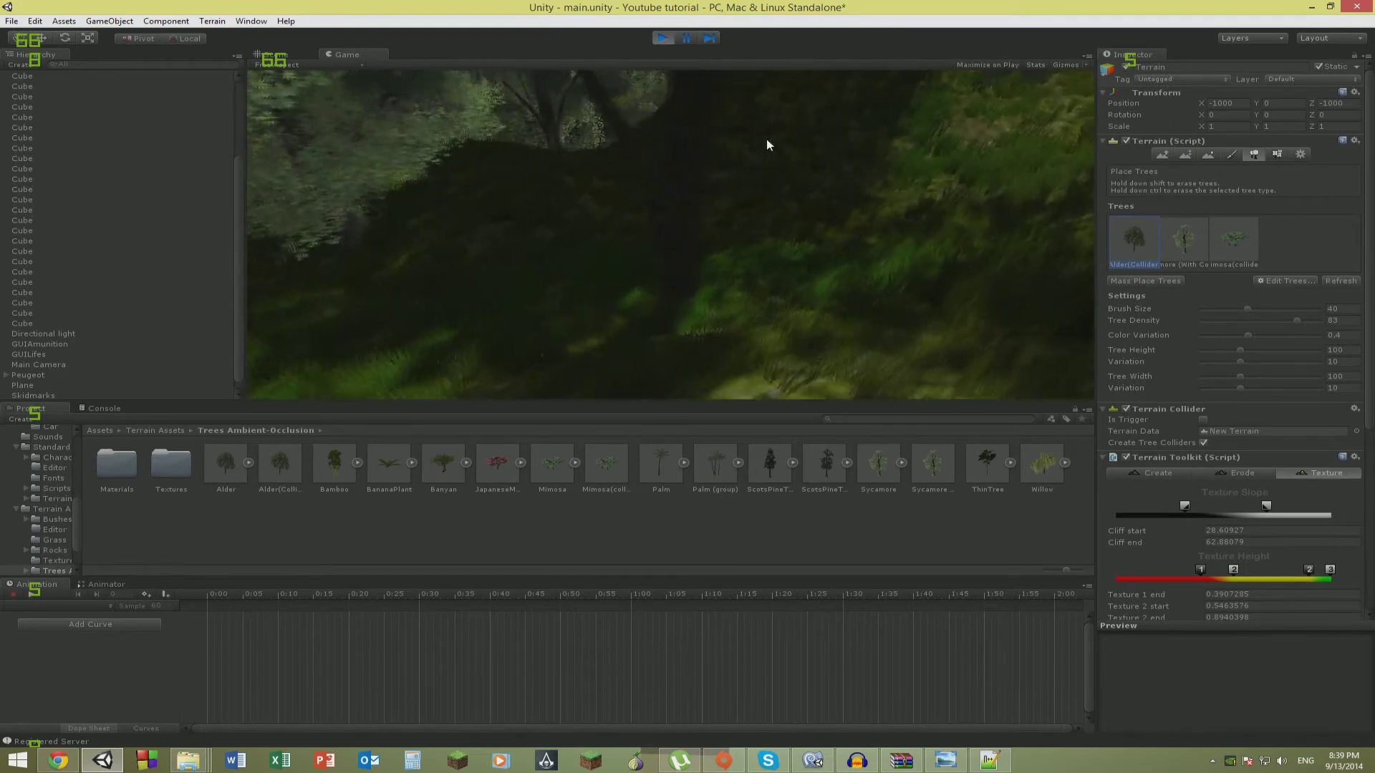
pyautogui.press('w')
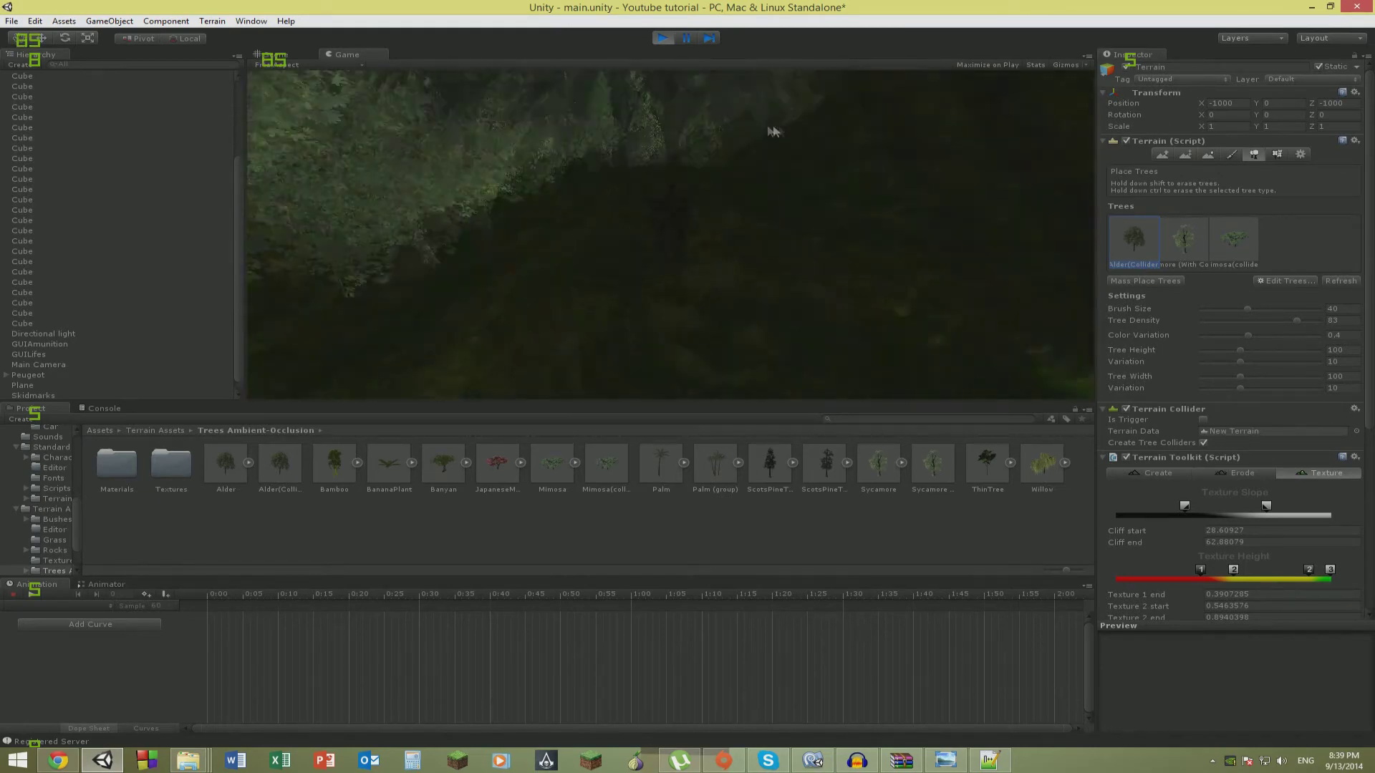
pyautogui.press('w')
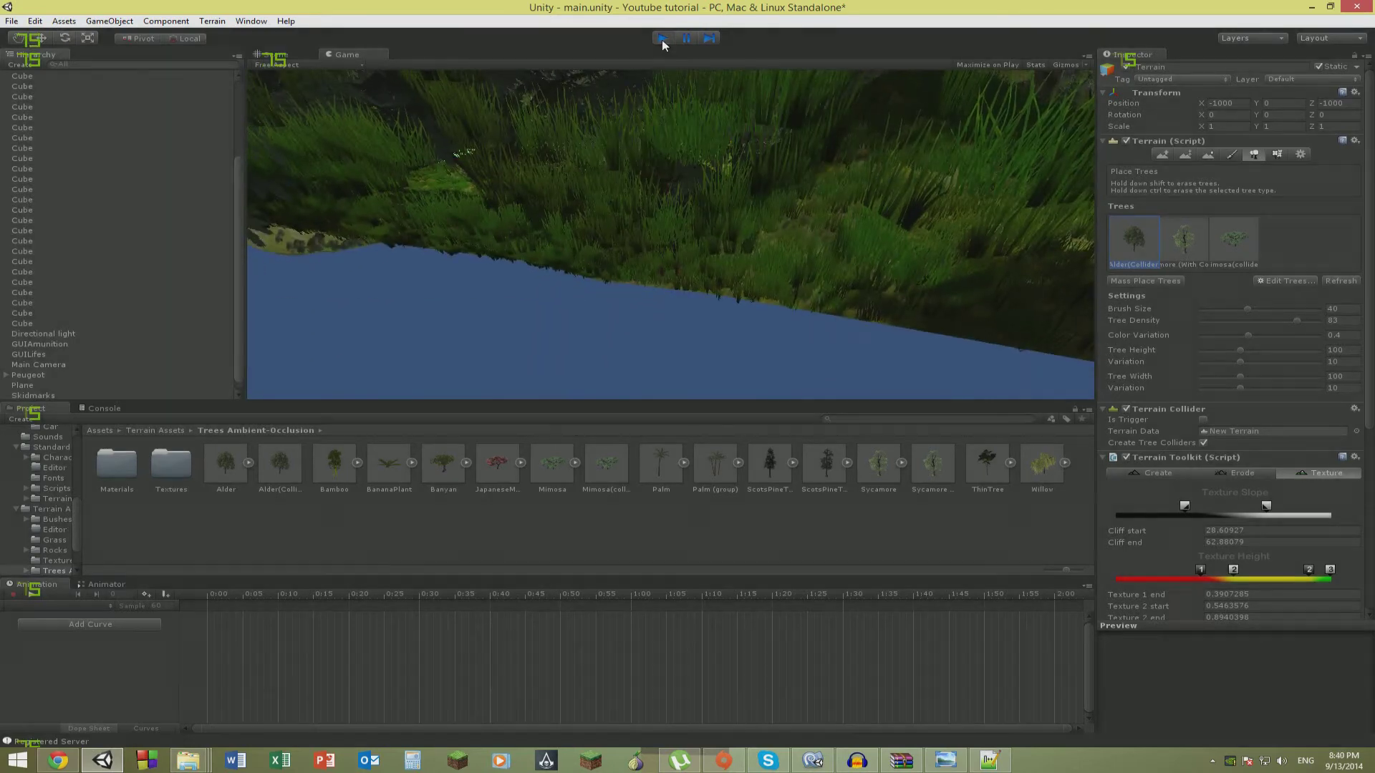
pyautogui.hotkey('ctrl', 'p')
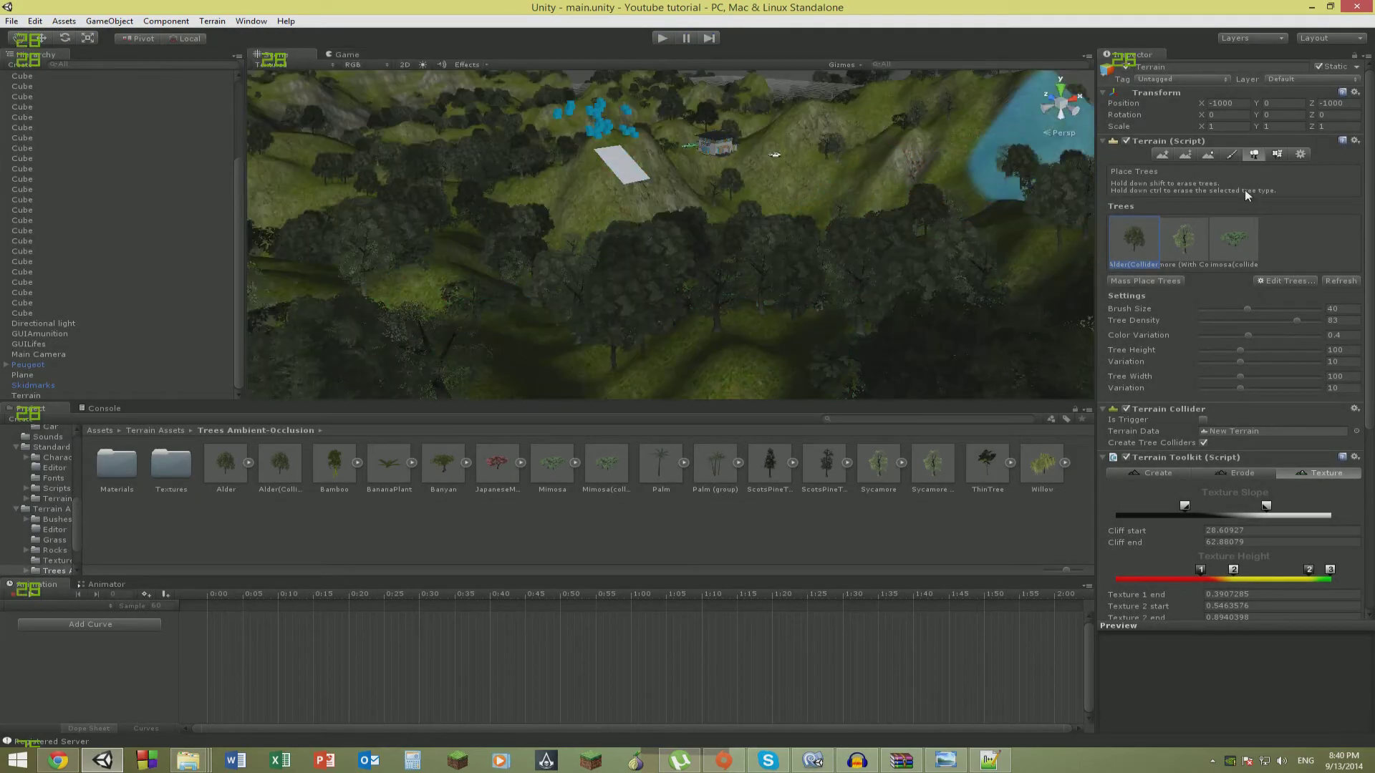
# Set the tile size of the terrain's rock texture to 10 by 10 and apply the change.
pyautogui.click(1236, 153)
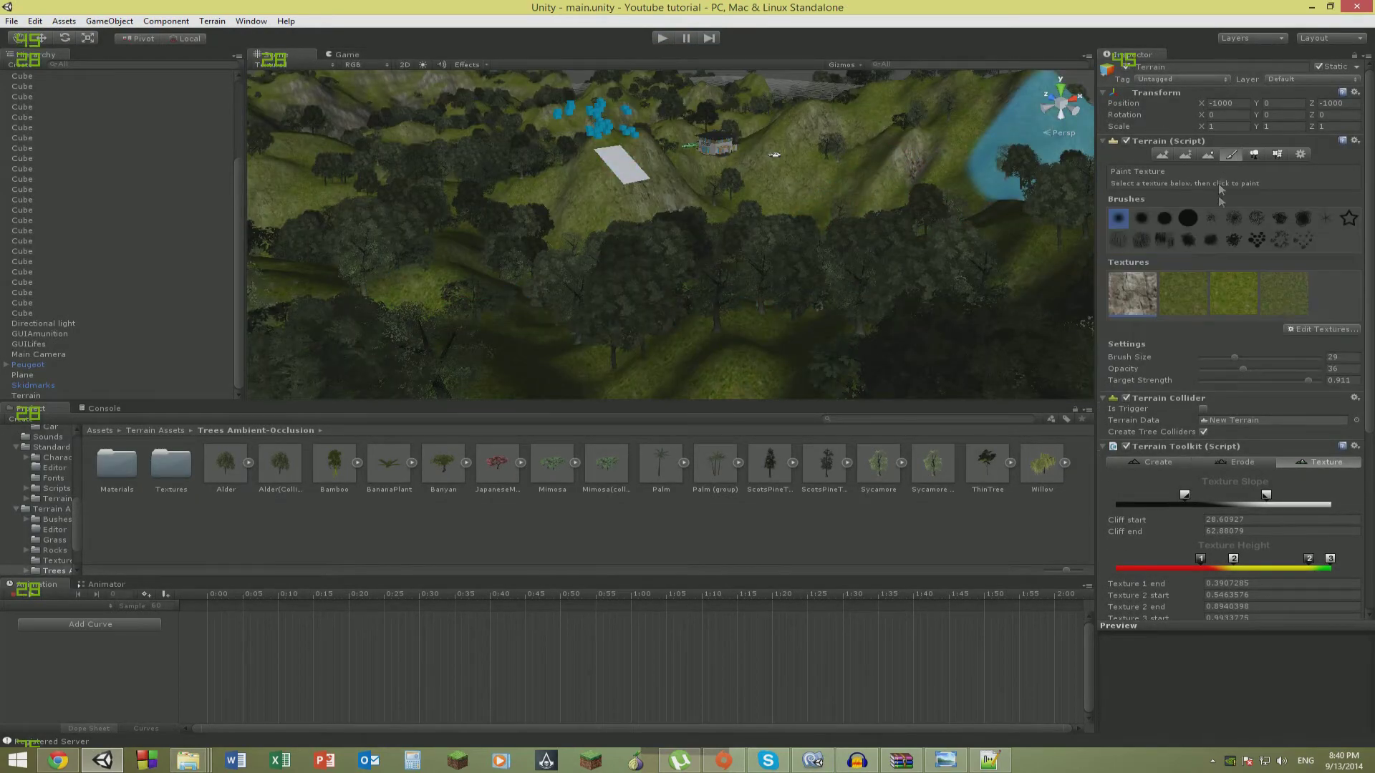
pyautogui.doubleClick(1158, 297)
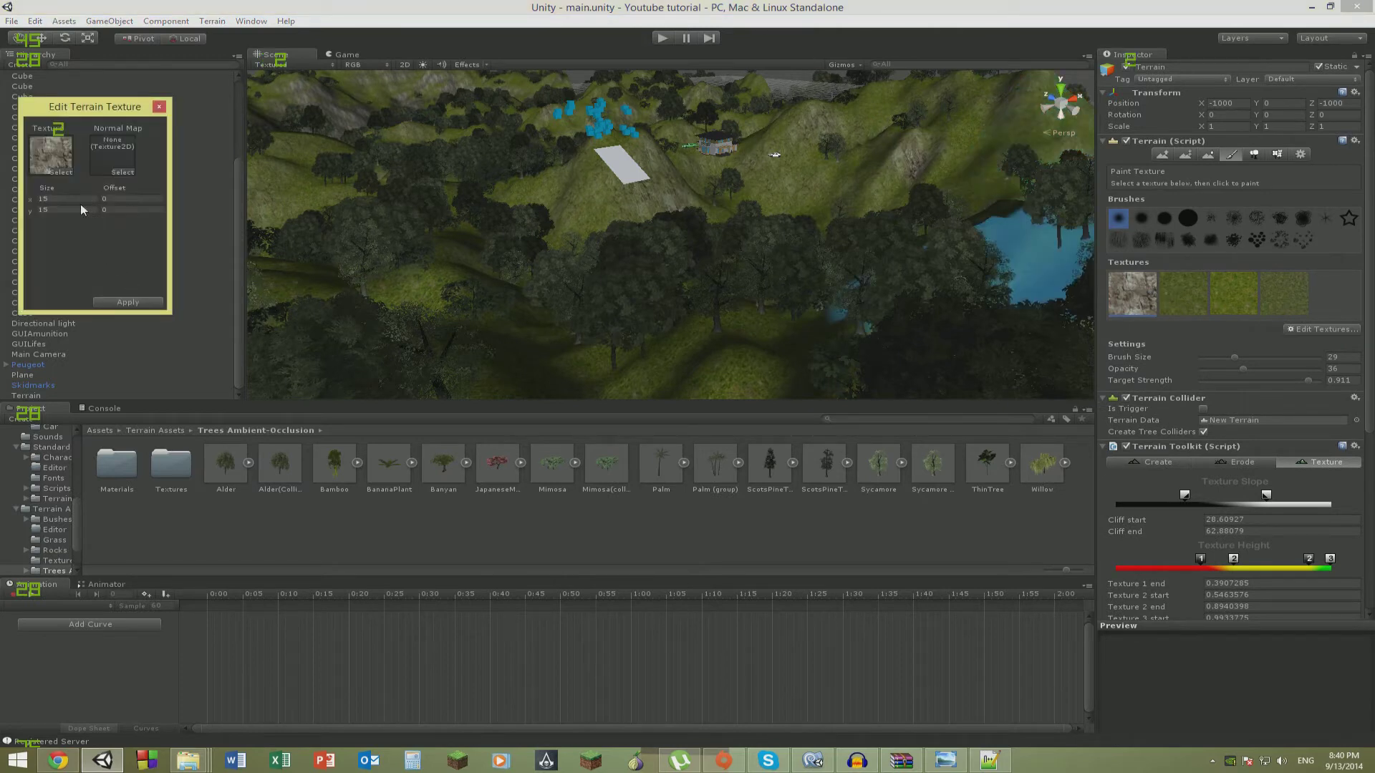
pyautogui.doubleClick(44, 201)
pyautogui.write('10')
pyautogui.click(51, 211)
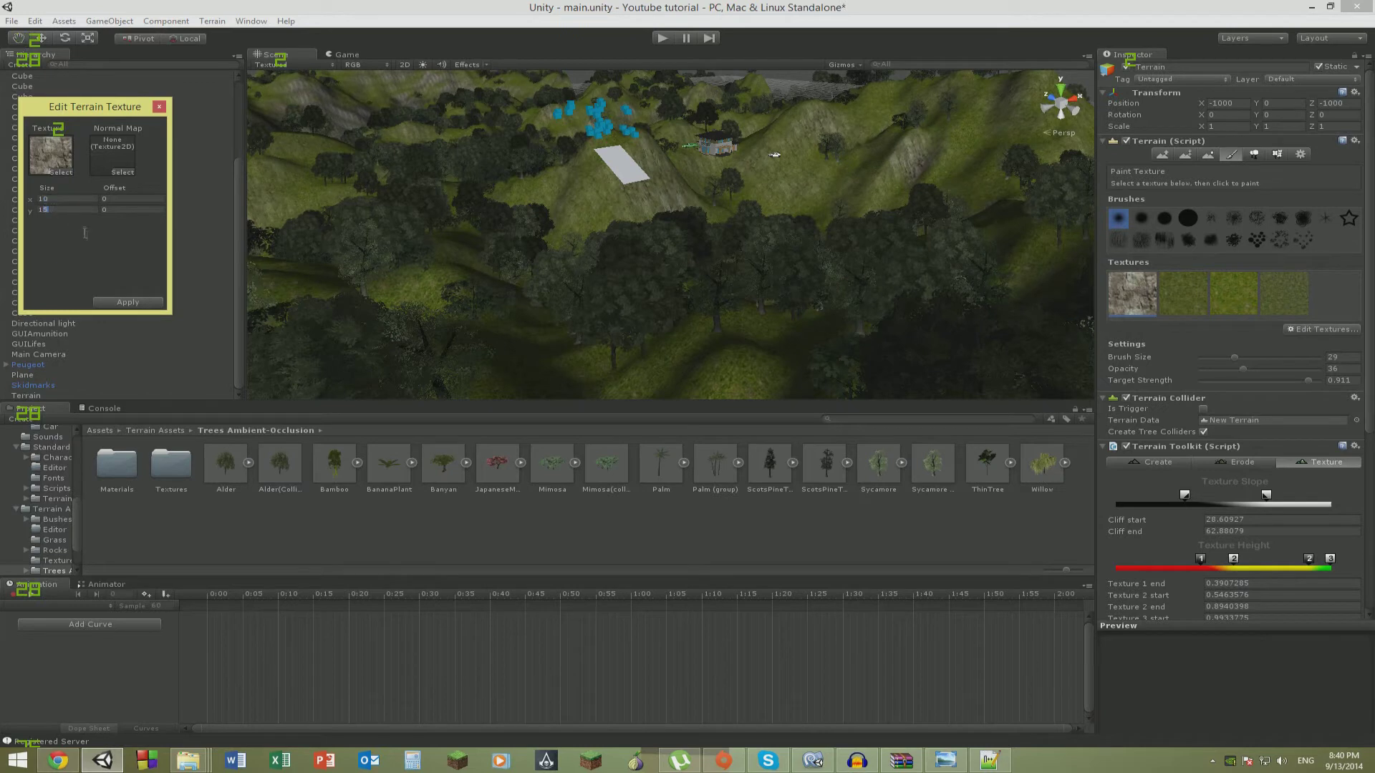
pyautogui.click(127, 302)
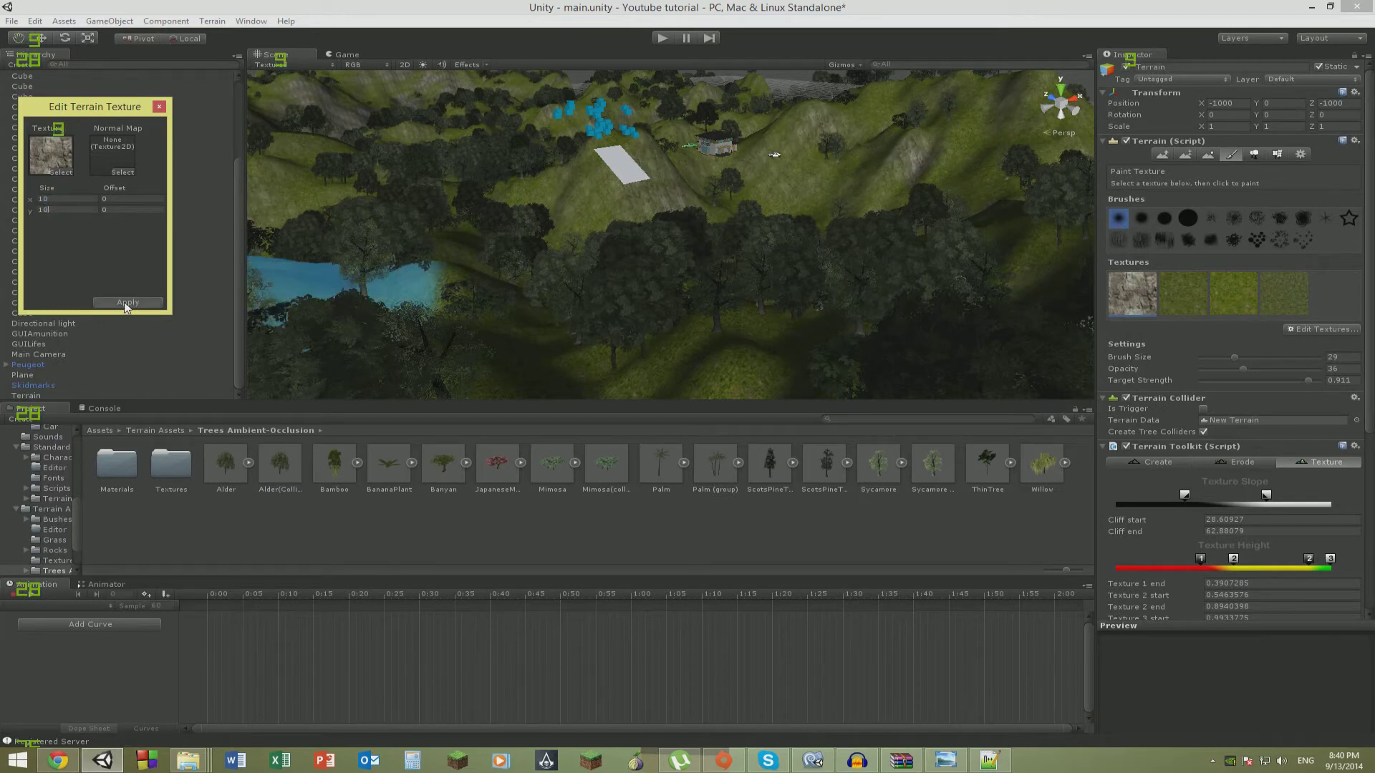
# Set the tile size of the terrain's second texture to 10 and apply the change.
pyautogui.doubleClick(1185, 296)
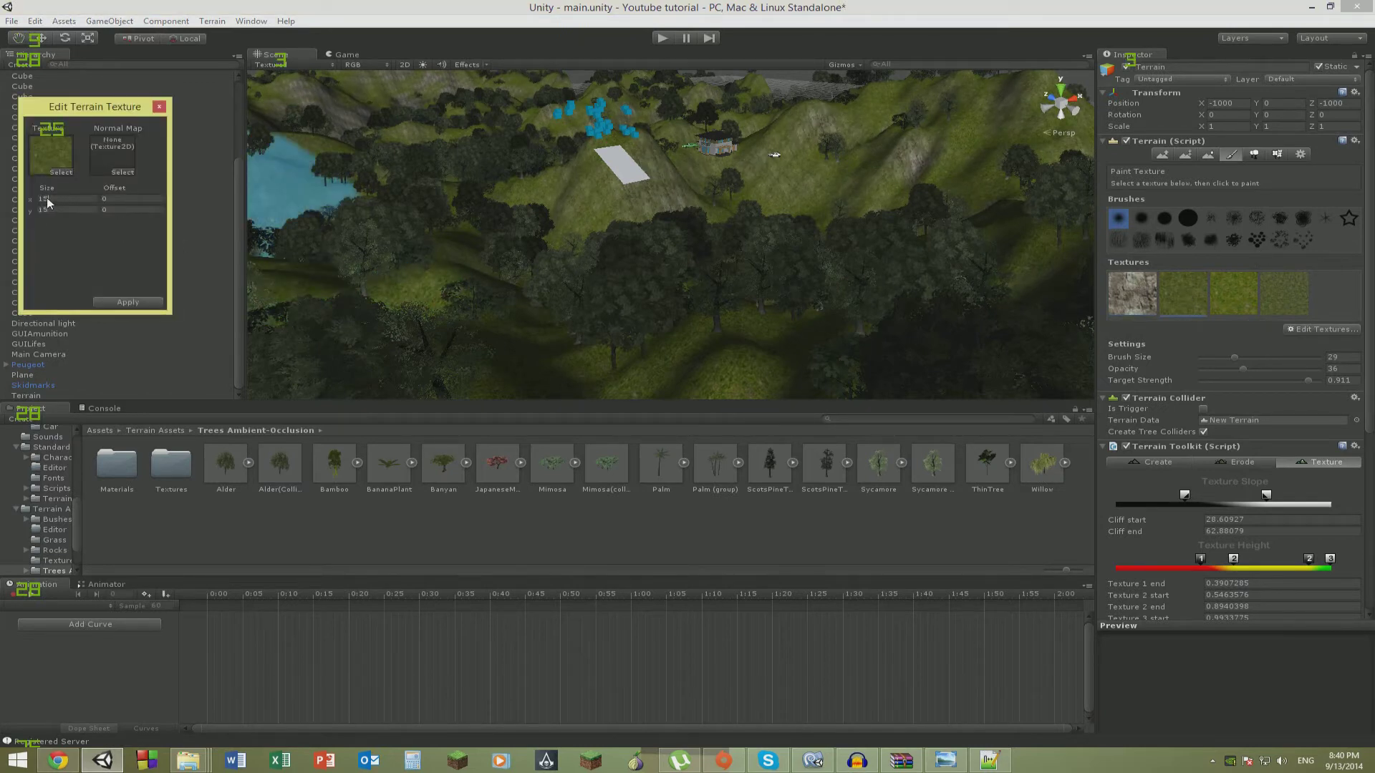
pyautogui.click(46, 199)
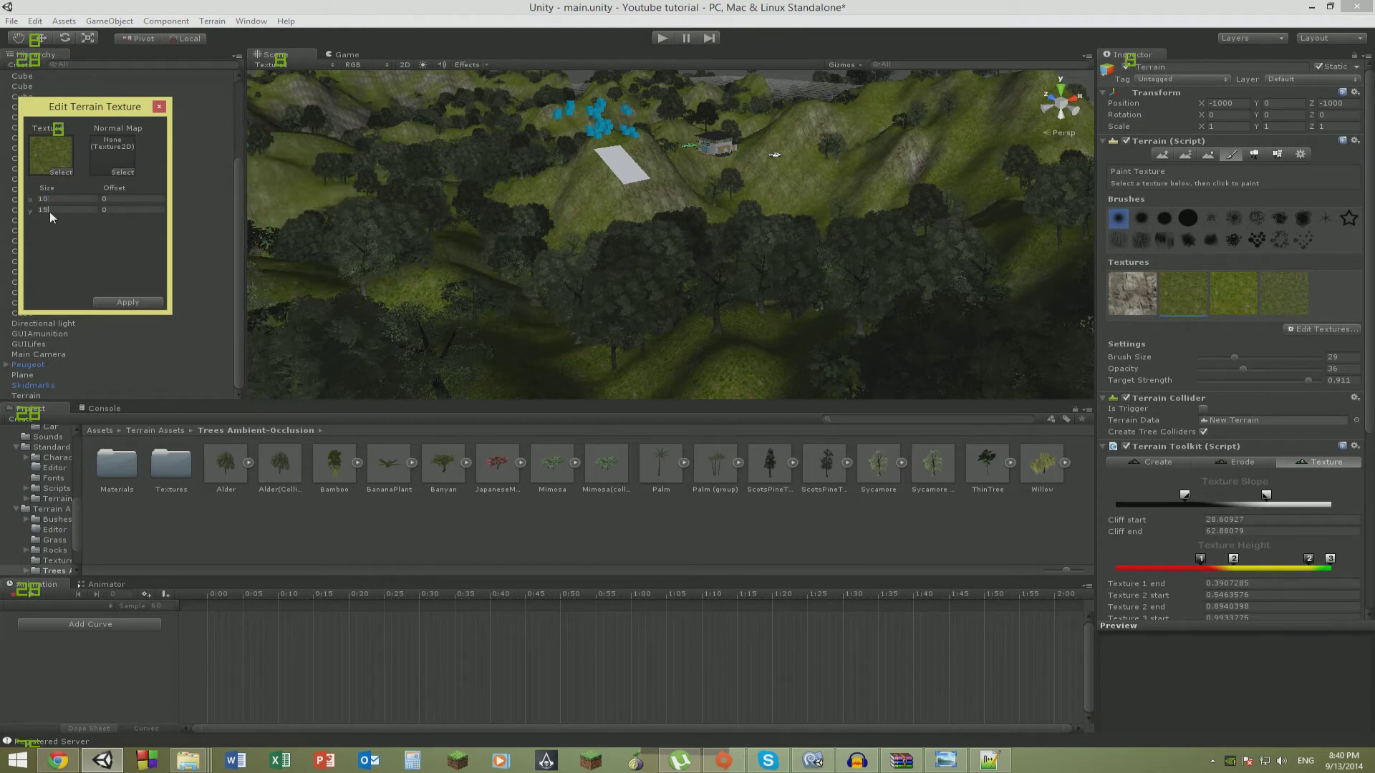
pyautogui.click(127, 302)
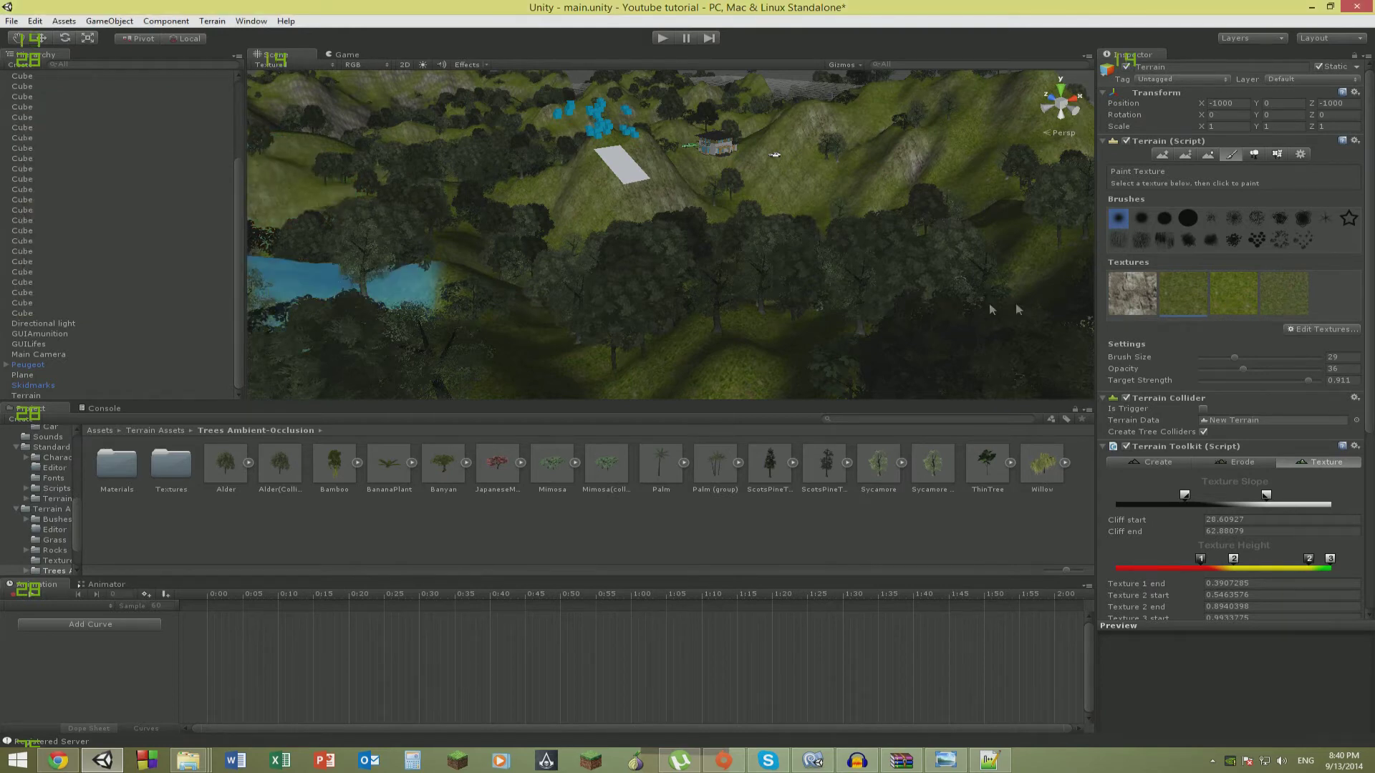
# Set the tile size of the terrain's third texture to 10 by 10 and apply the change.
pyautogui.doubleClick(1249, 297)
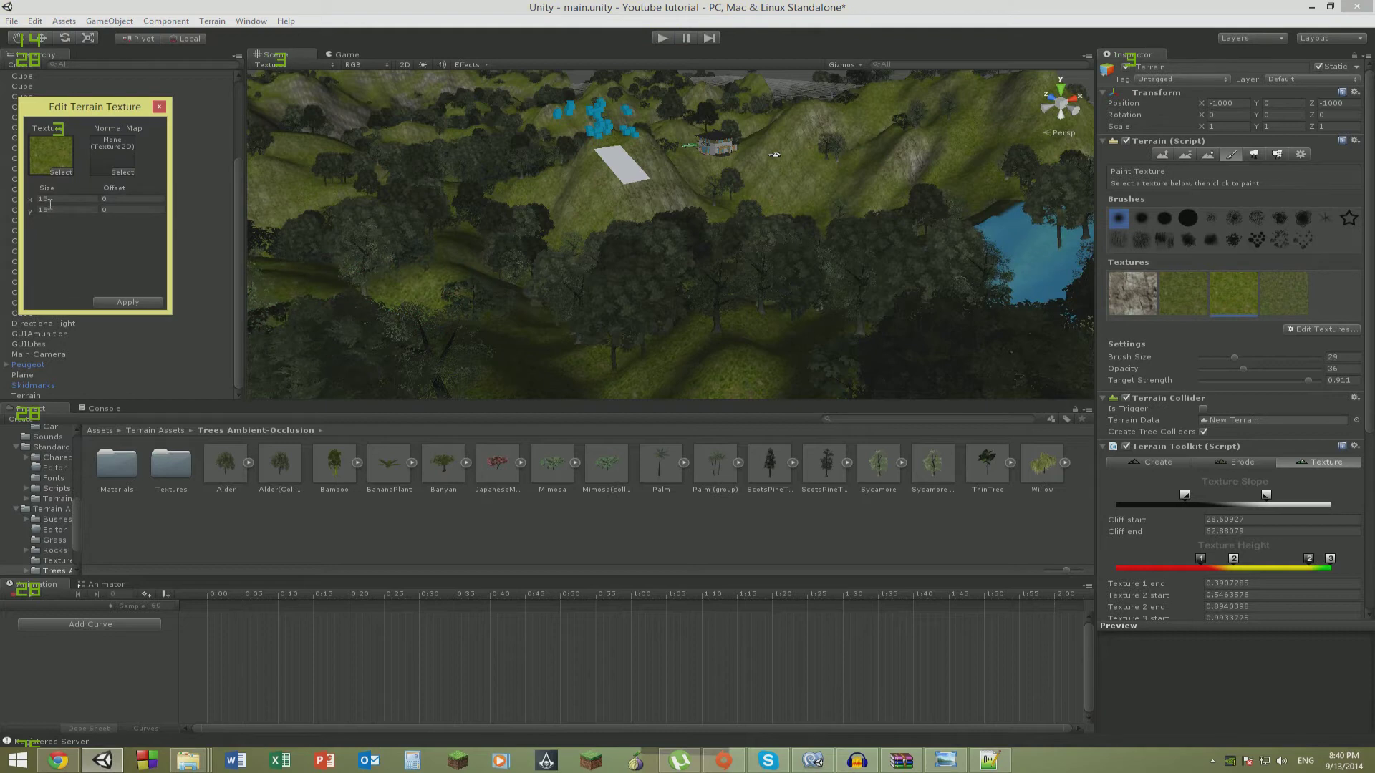
pyautogui.write('10')
pyautogui.press('Tab')
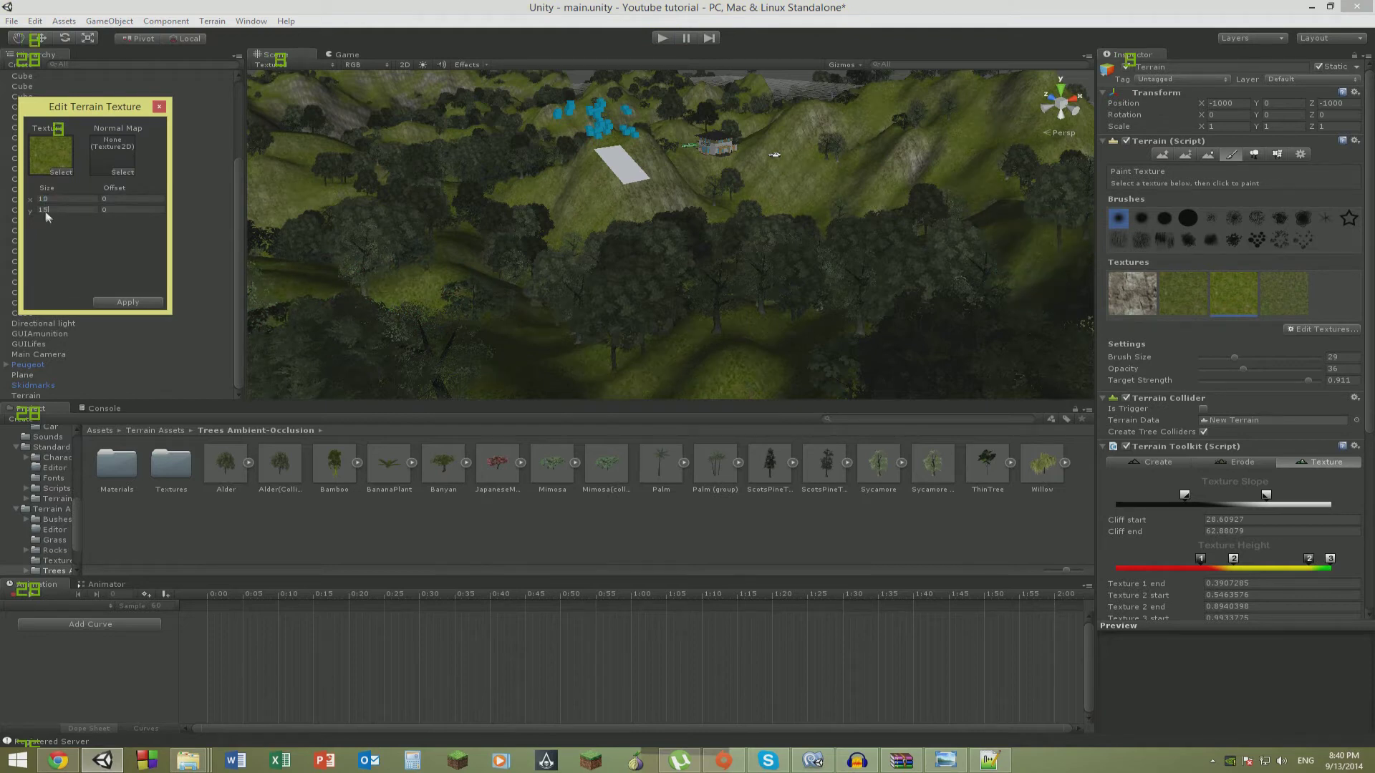
pyautogui.write('10')
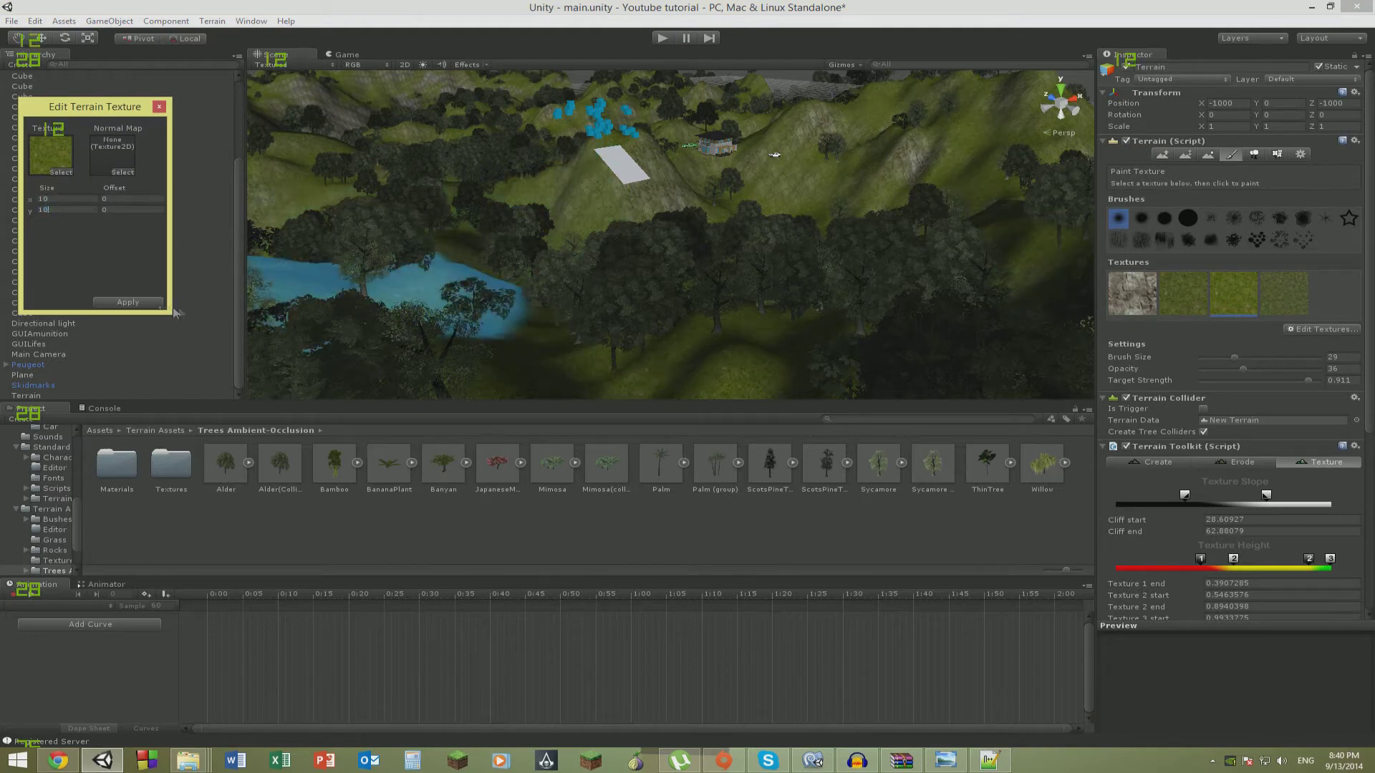
pyautogui.click(127, 303)
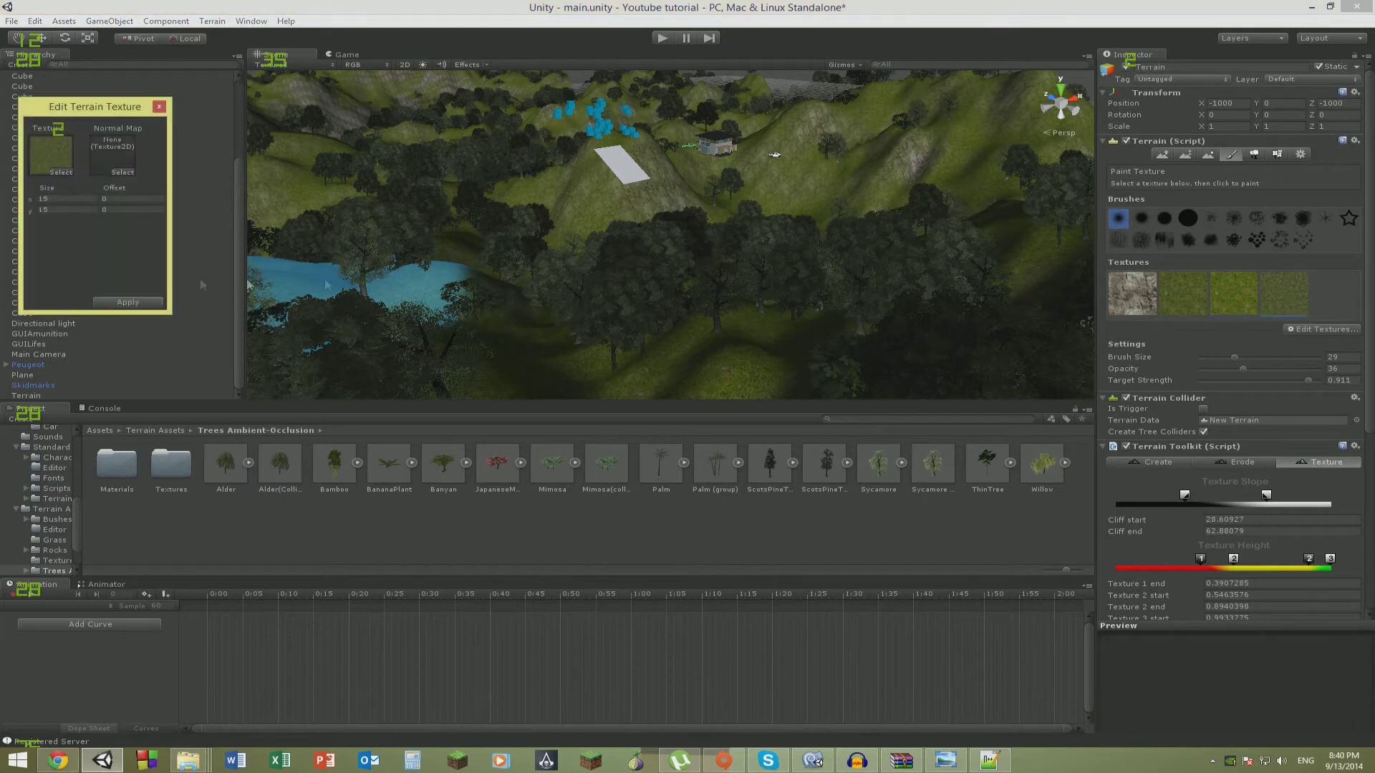
# Set the tile size of the terrain's fourth texture to 10 by 10 and apply the change.
pyautogui.write('10')
pyautogui.click(44, 210)
pyautogui.write('10')
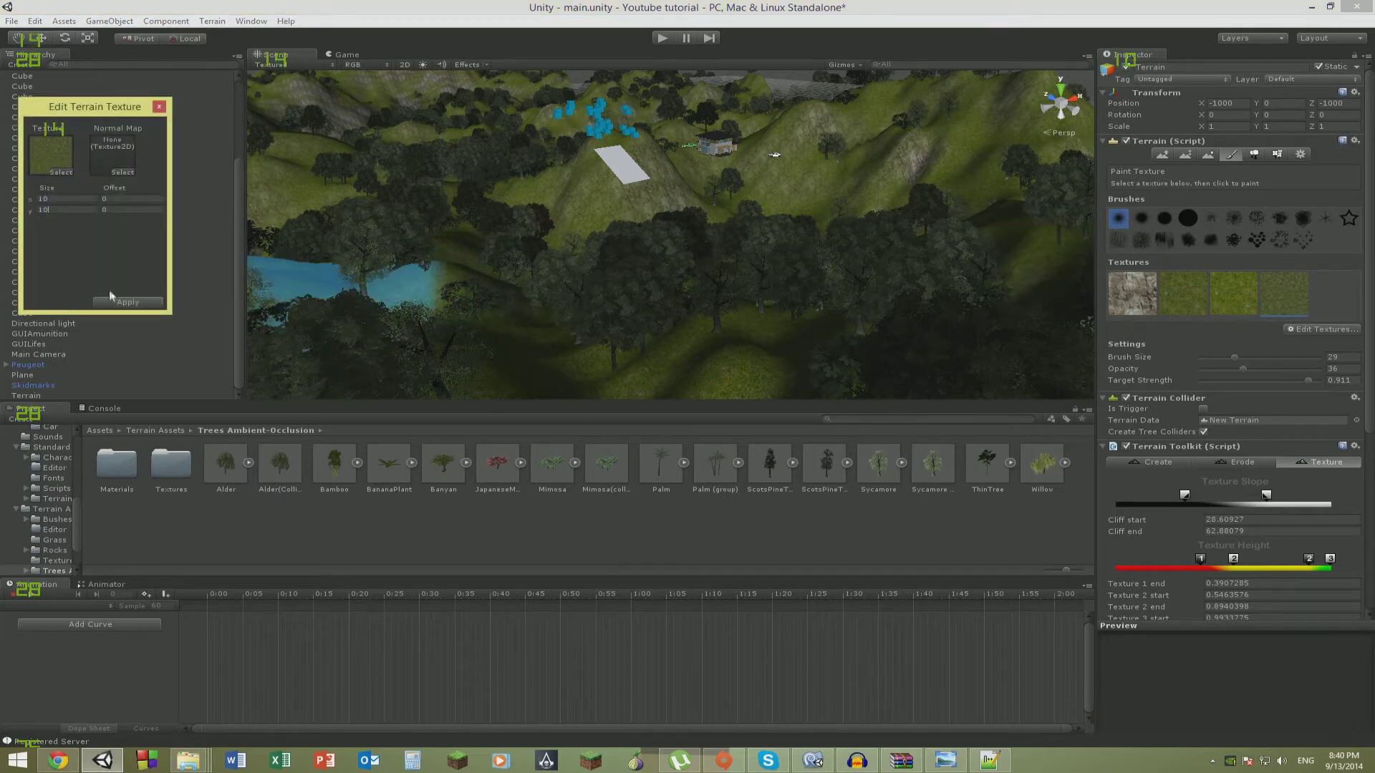
pyautogui.click(113, 305)
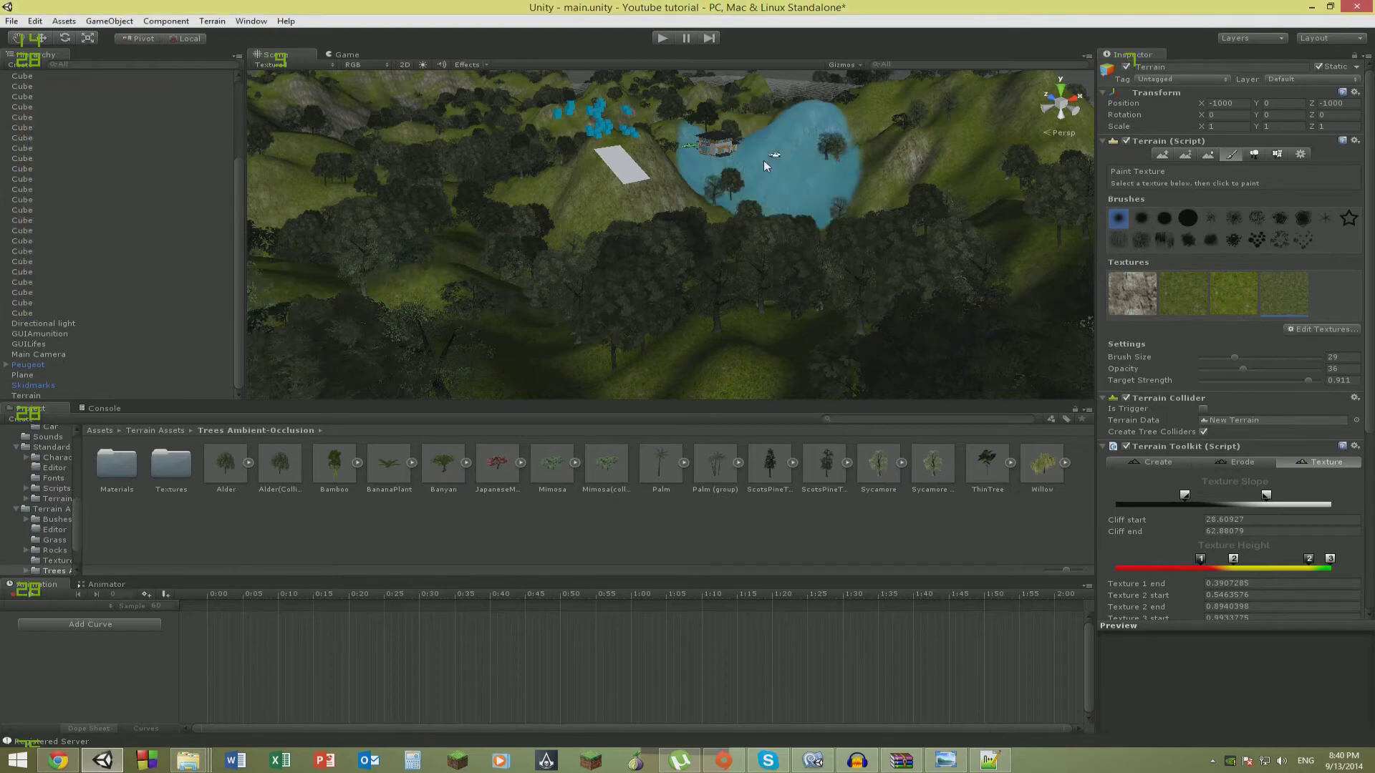
# Focus the scene view on one of the blue cubes and turn it toward the white plane and the house.
pyautogui.press('w')
pyautogui.moveTo(715, 147); pyautogui.dragTo(852, 136, button='right')
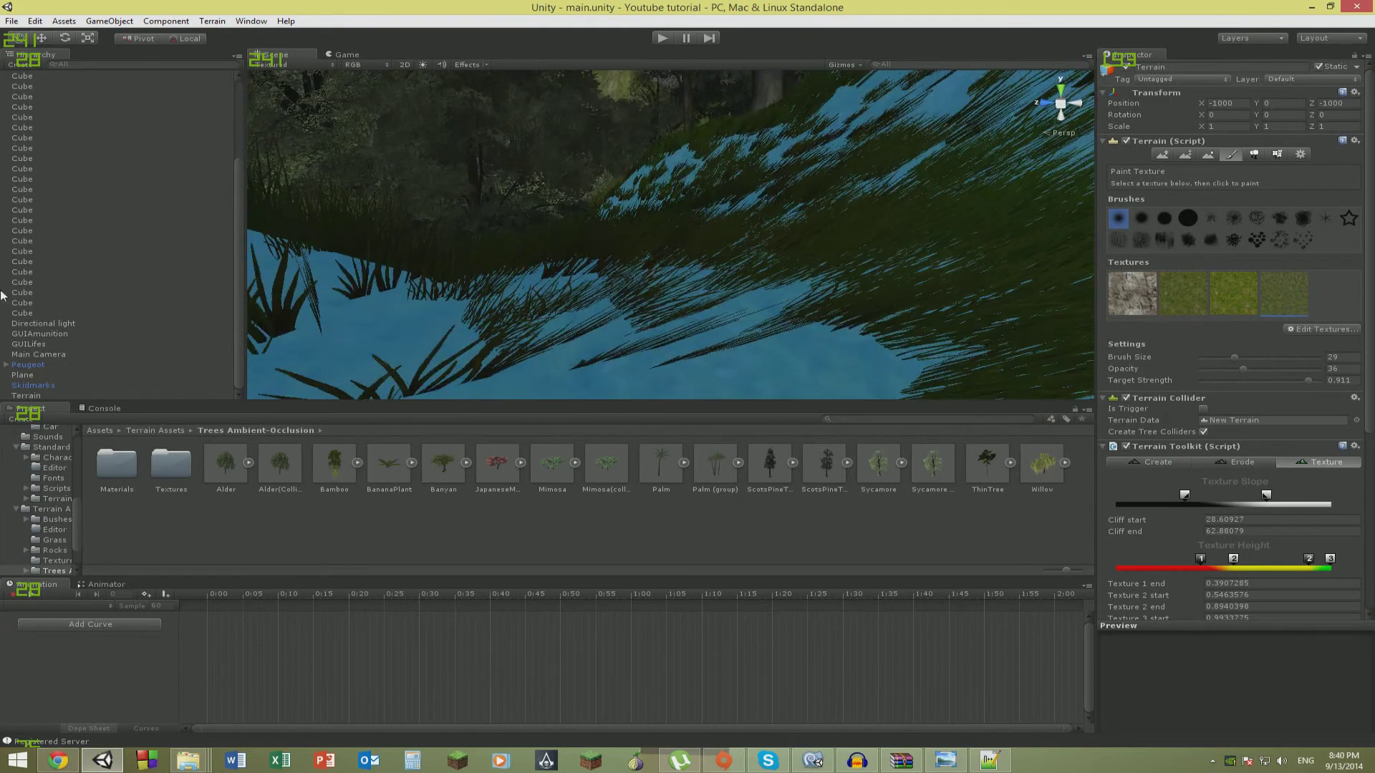
pyautogui.doubleClick(25, 292)
pyautogui.rightClick(765, 209)
pyautogui.moveTo(795, 217); pyautogui.dragTo(611, 263, button='right')
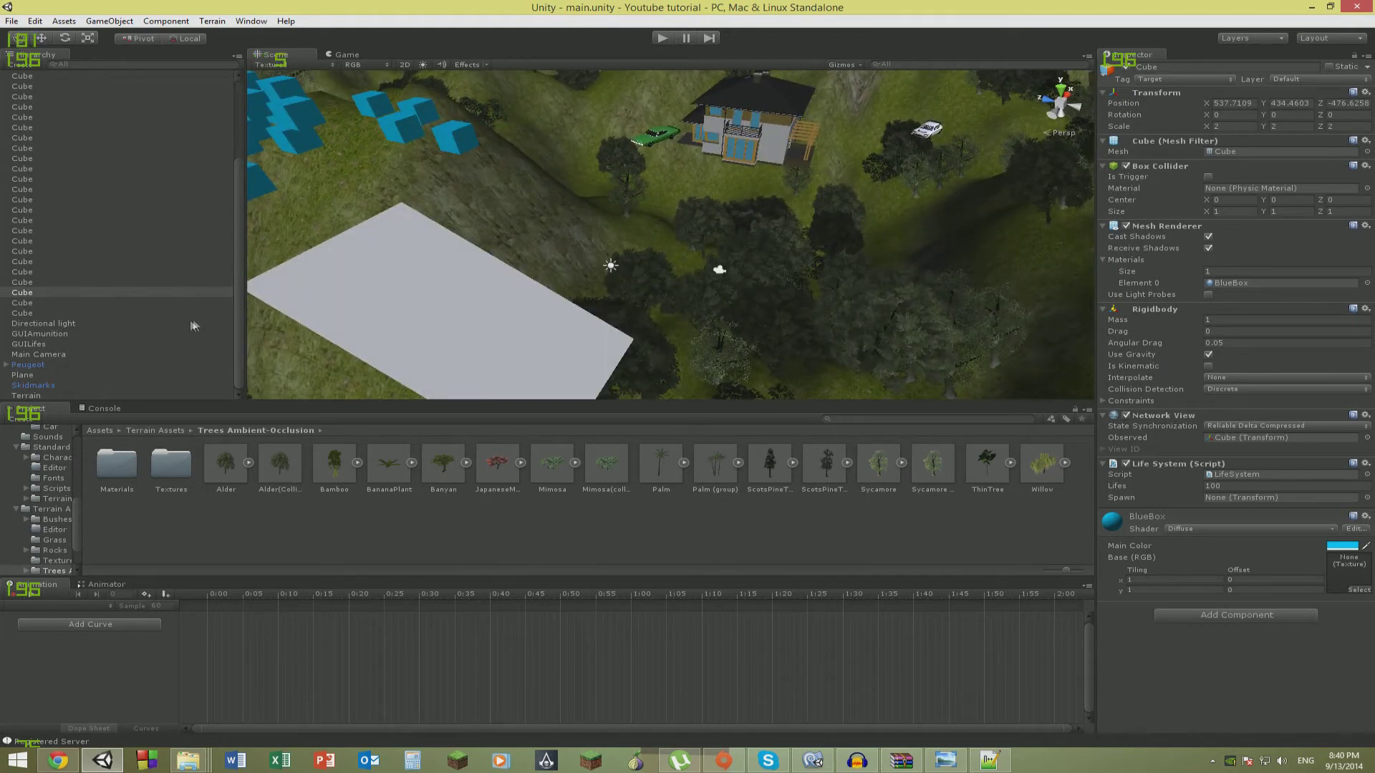
# Import all items of the Image Effects (Pro Only) package into the project's Assets folder.
pyautogui.click(102, 431)
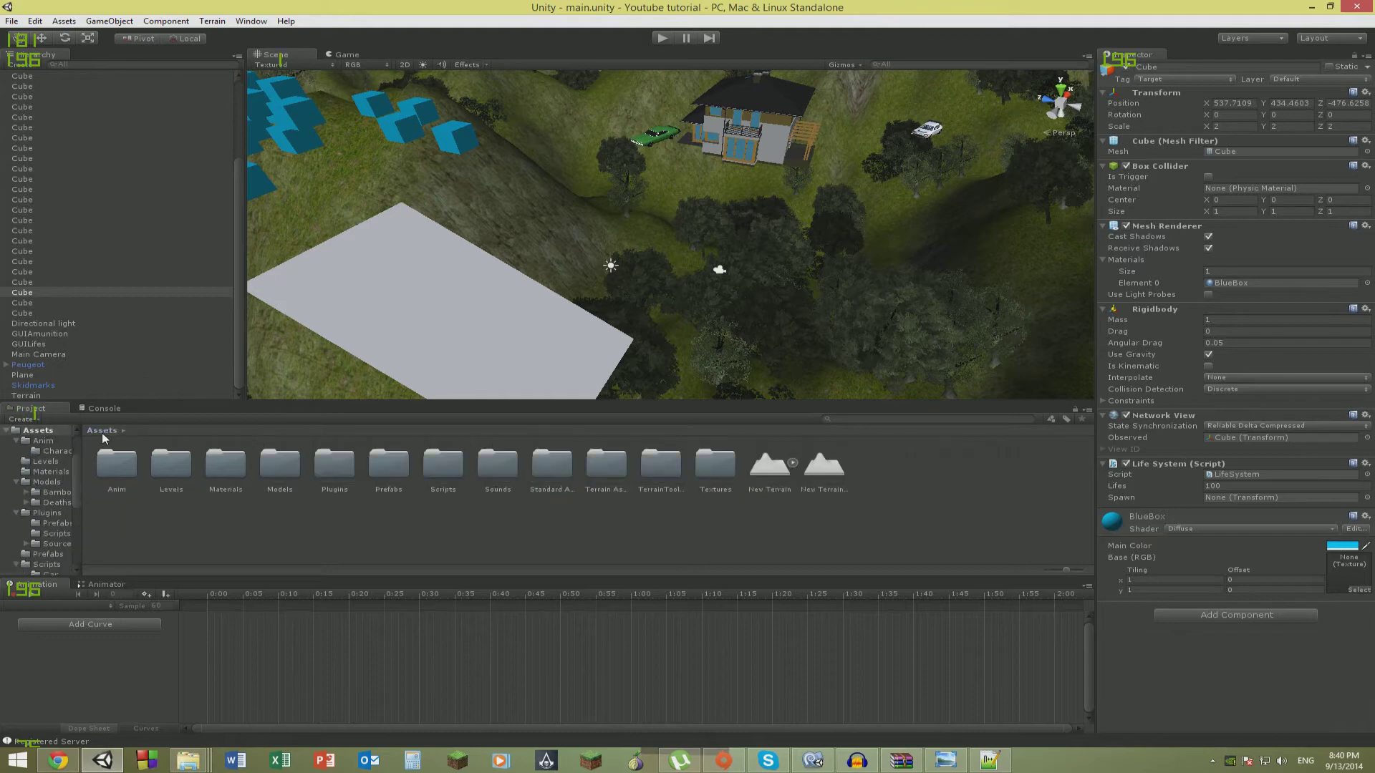
pyautogui.rightClick(319, 555)
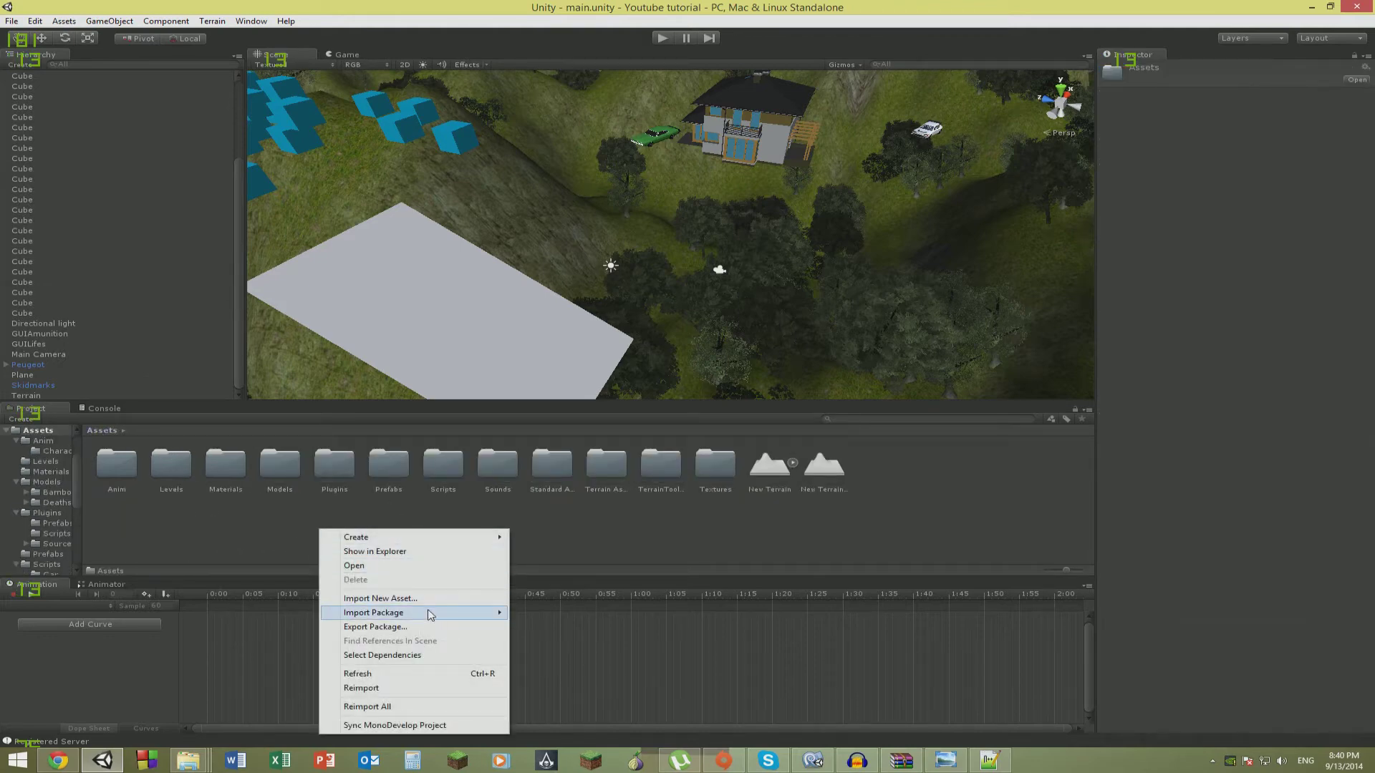
pyautogui.moveTo(444, 614)
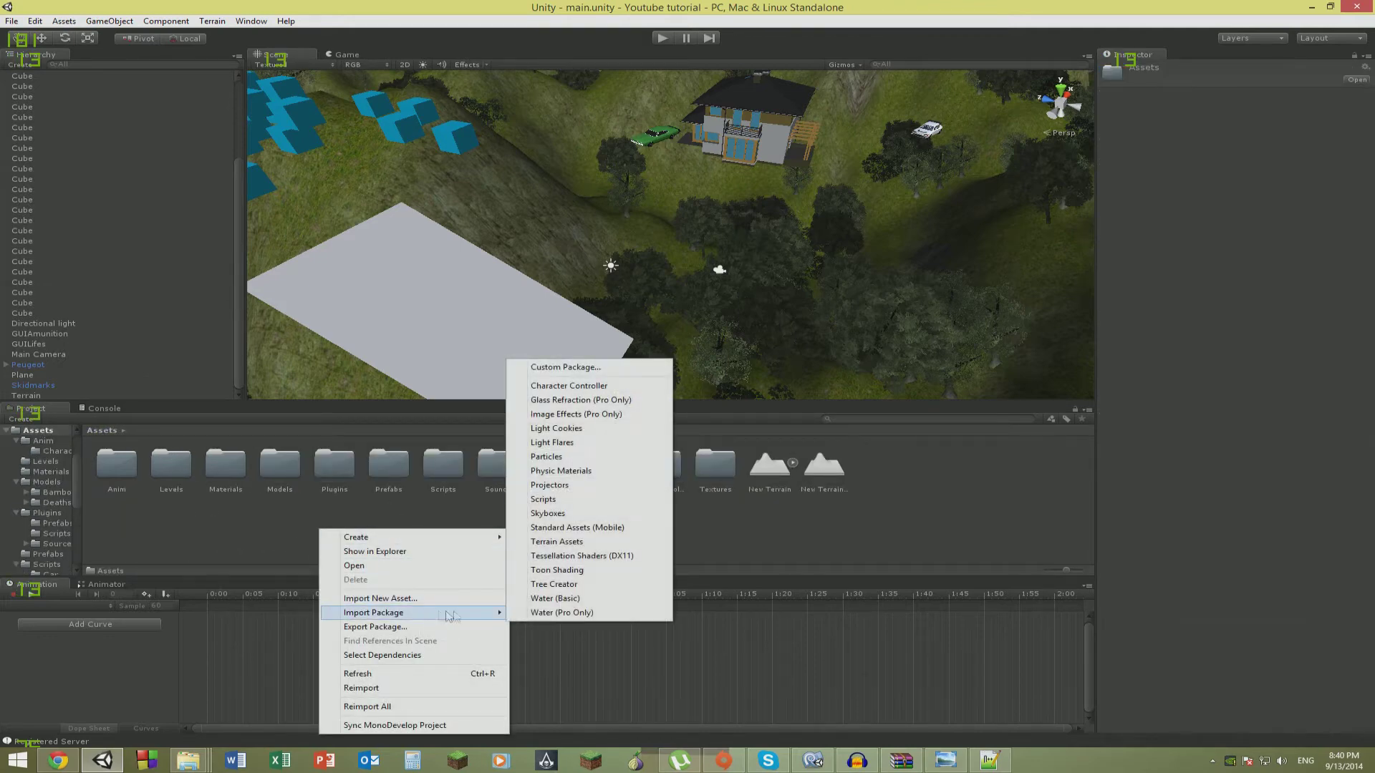
pyautogui.click(581, 415)
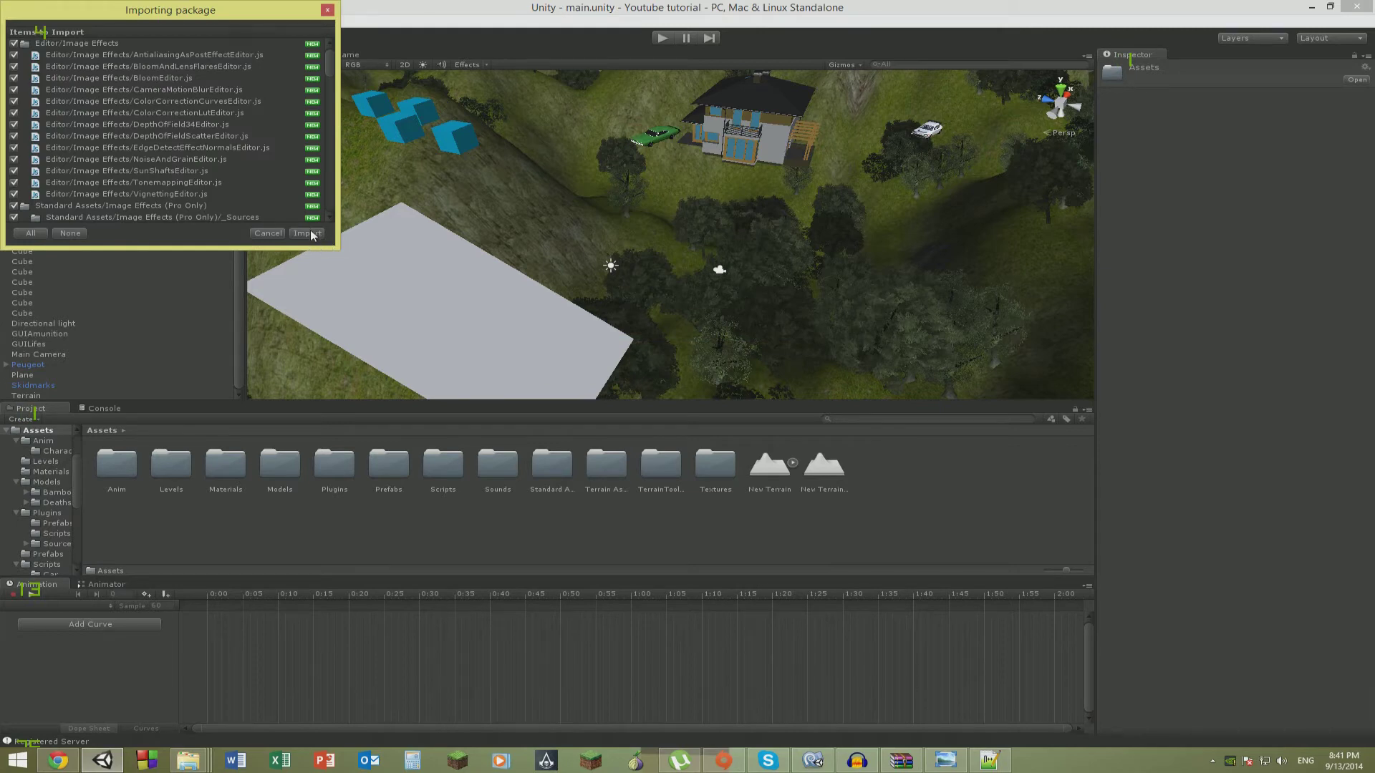
pyautogui.click(308, 233)
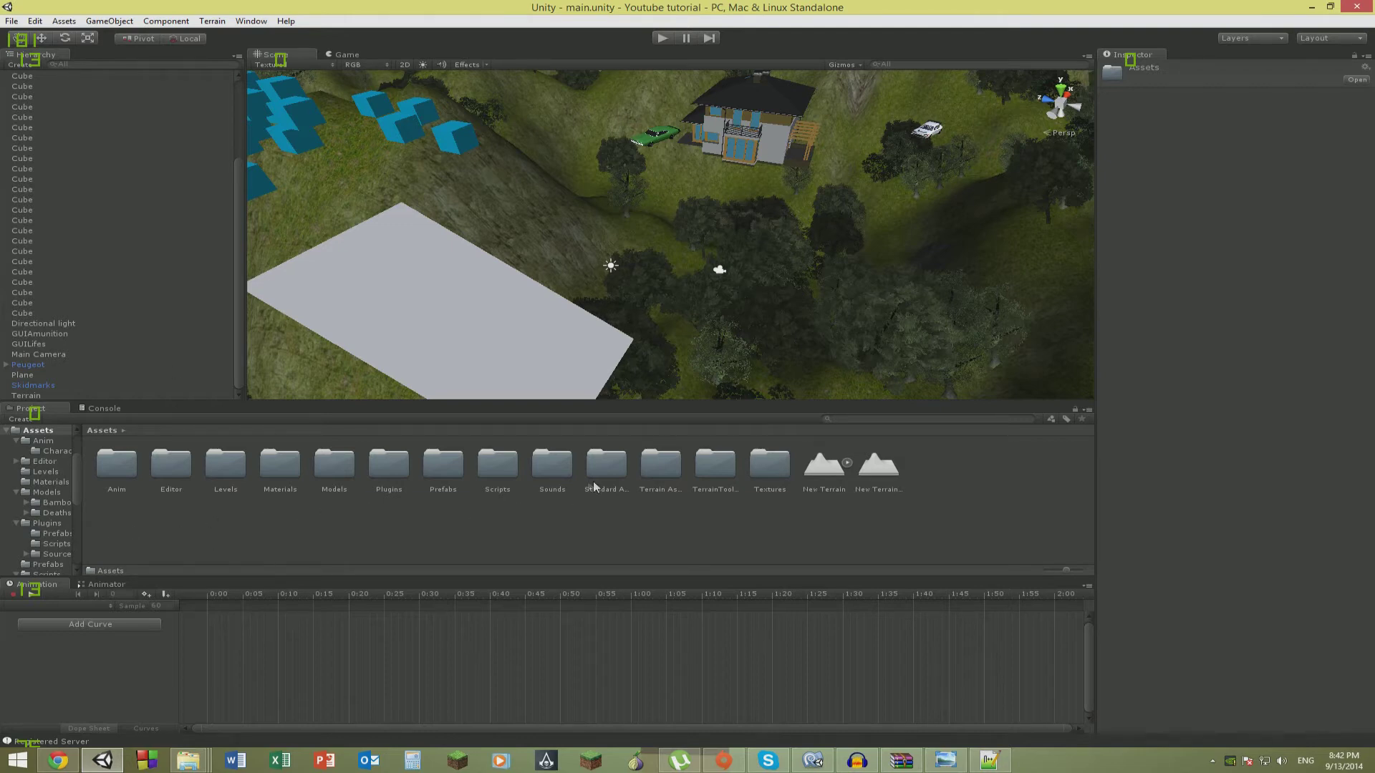
# Place the Character prefab from the Prefabs folder on the white plane and select the Camera inside its camera holder.
pyautogui.doubleClick(445, 468)
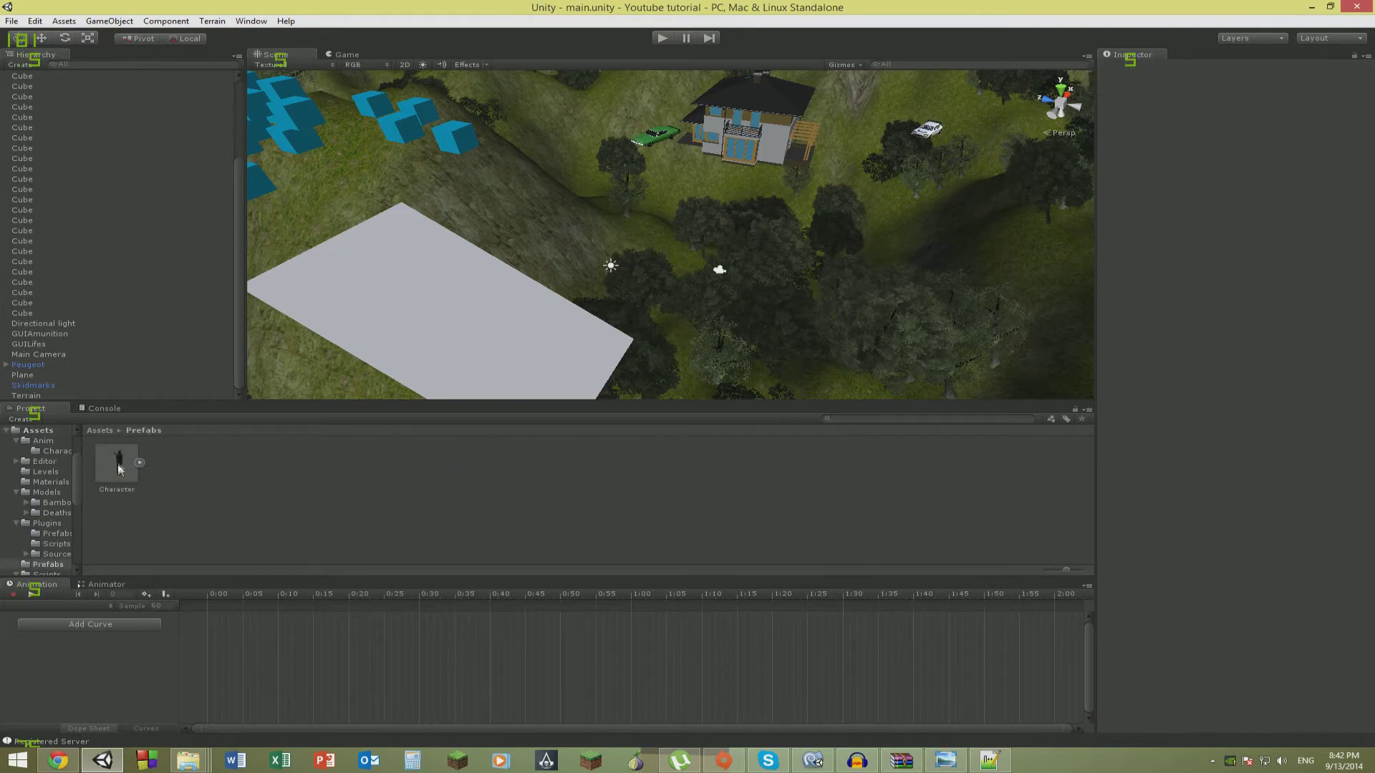
pyautogui.moveTo(118, 469); pyautogui.dragTo(391, 310)
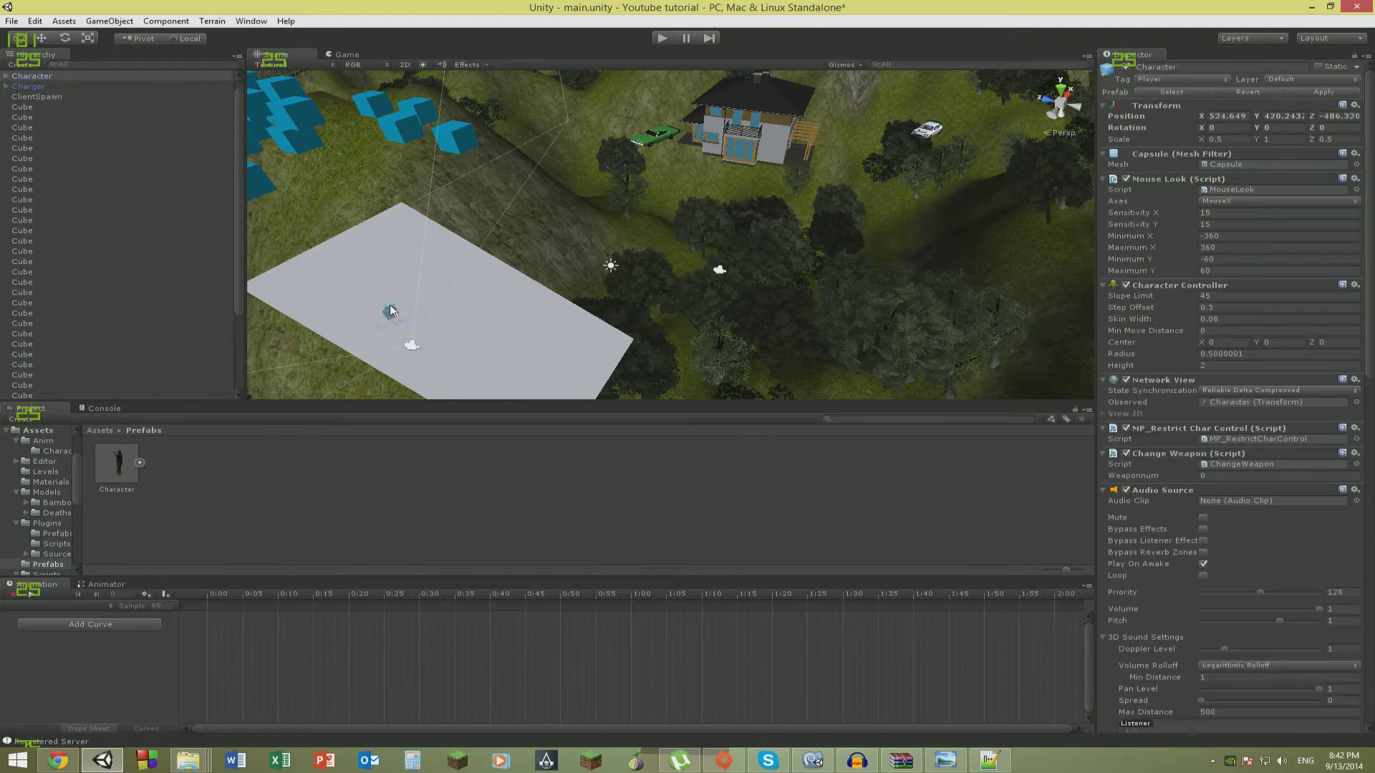
pyautogui.click(415, 348)
pyautogui.click(411, 347)
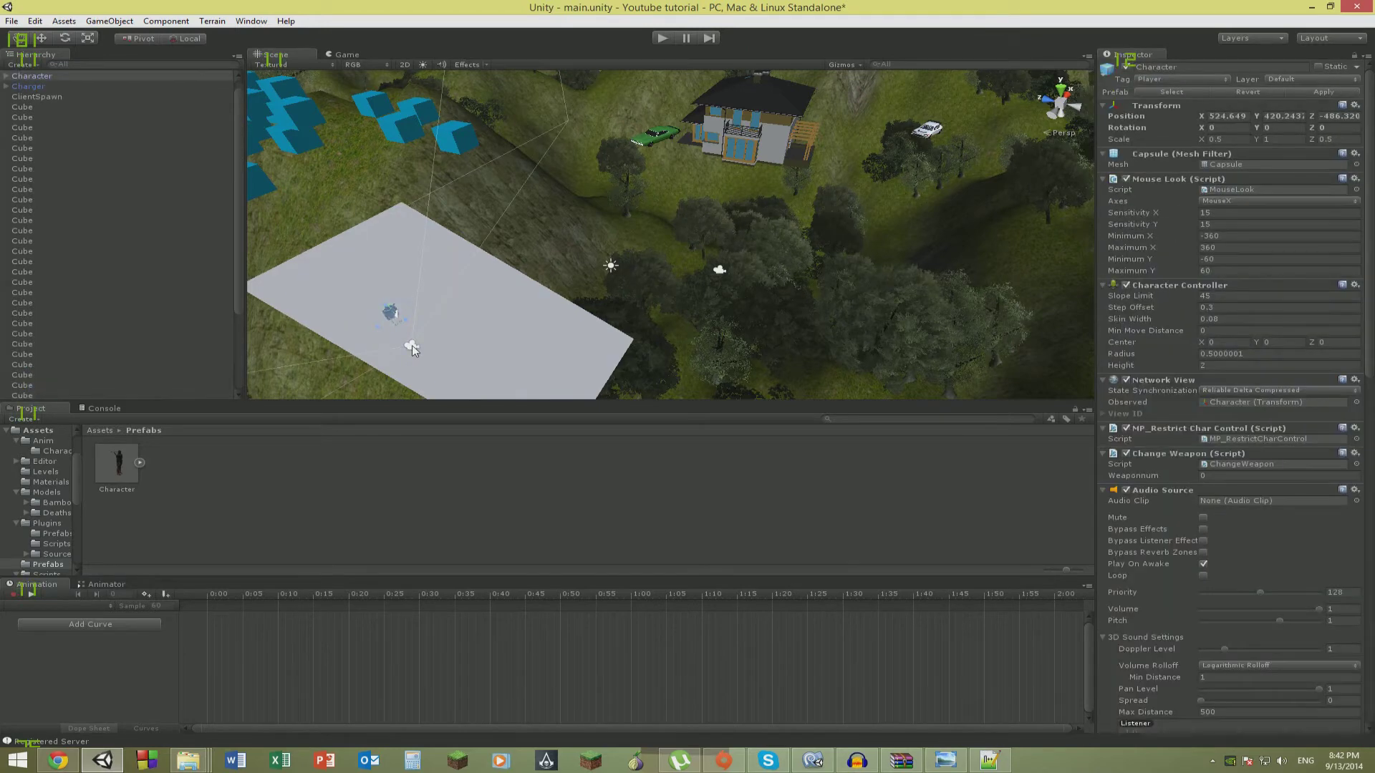
pyautogui.click(411, 345)
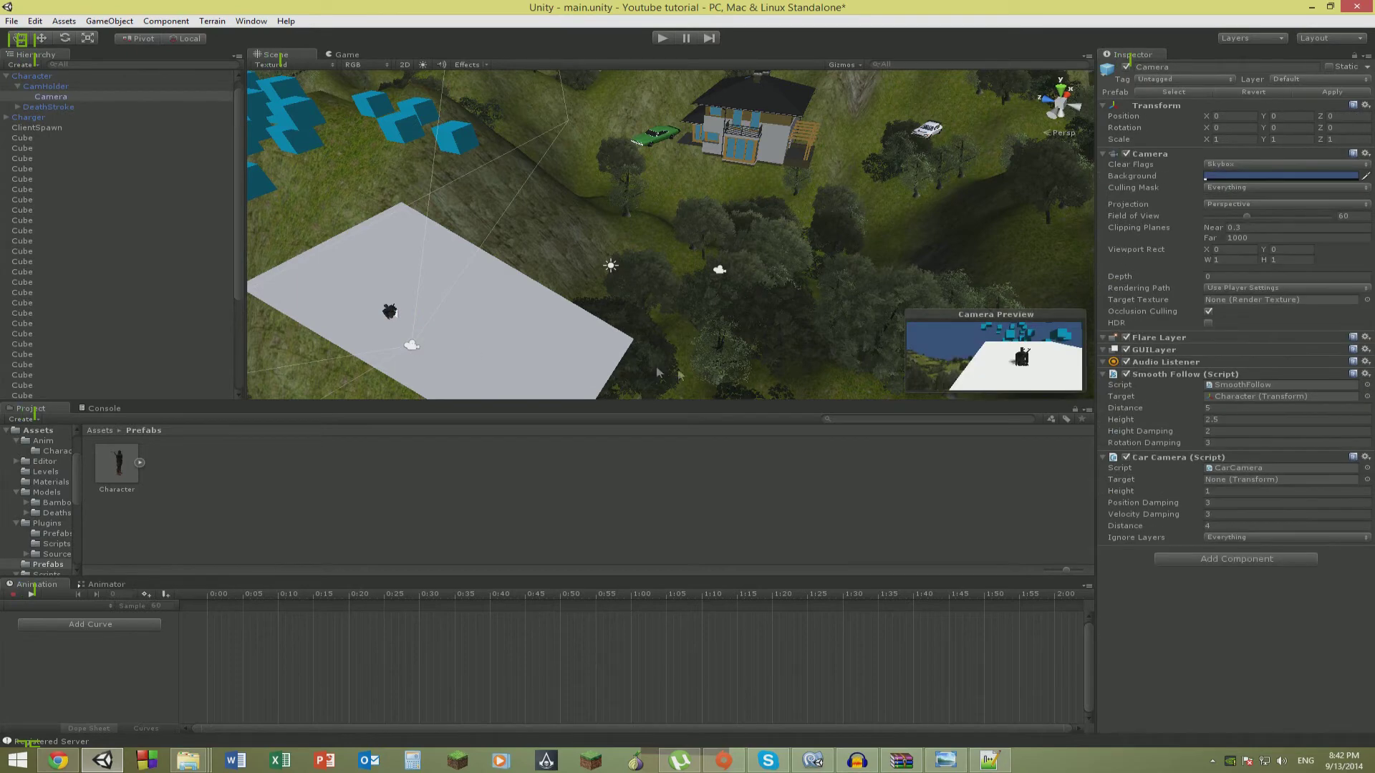
# Add the Bloom (Optimized) effect to the character's camera and raise its intensity to 1.6.
pyautogui.click(1187, 561)
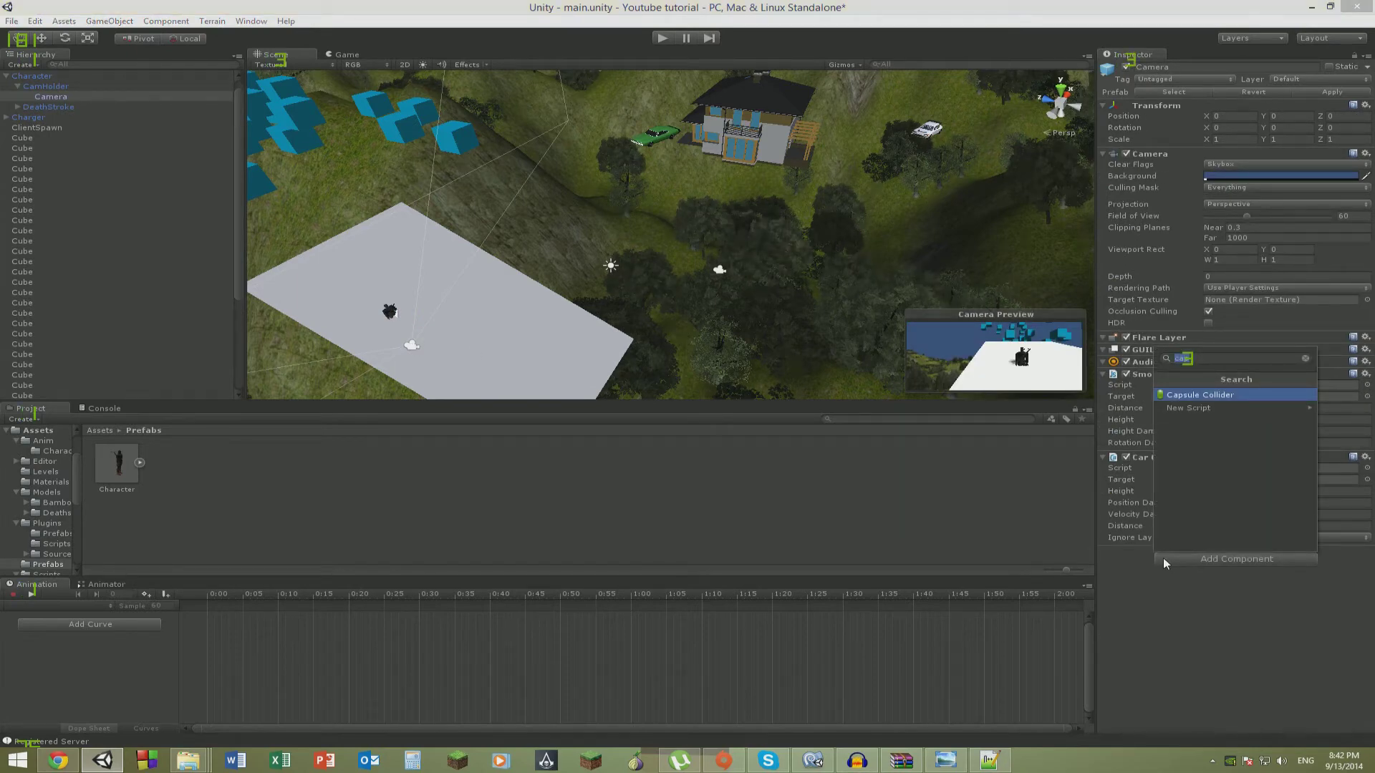
pyautogui.write('bloom')
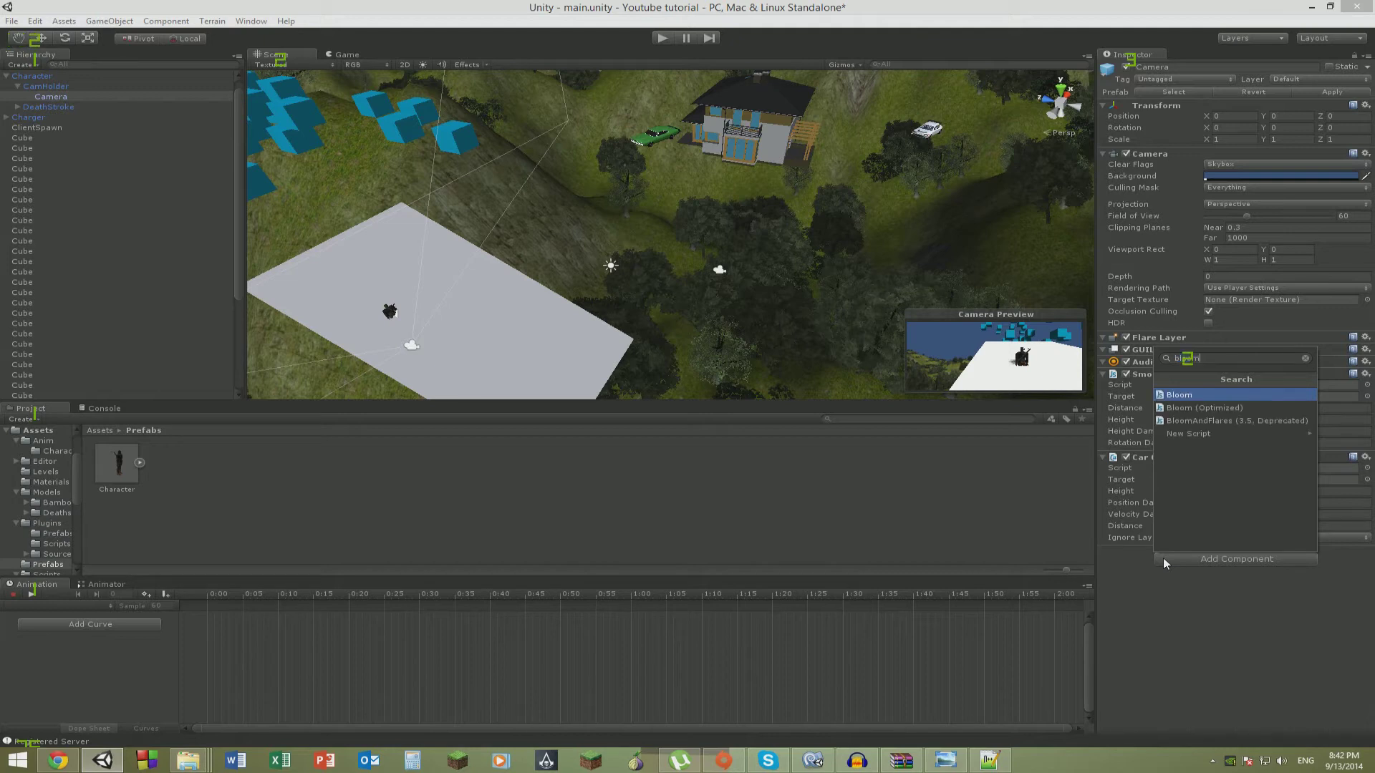
pyautogui.press('Down')
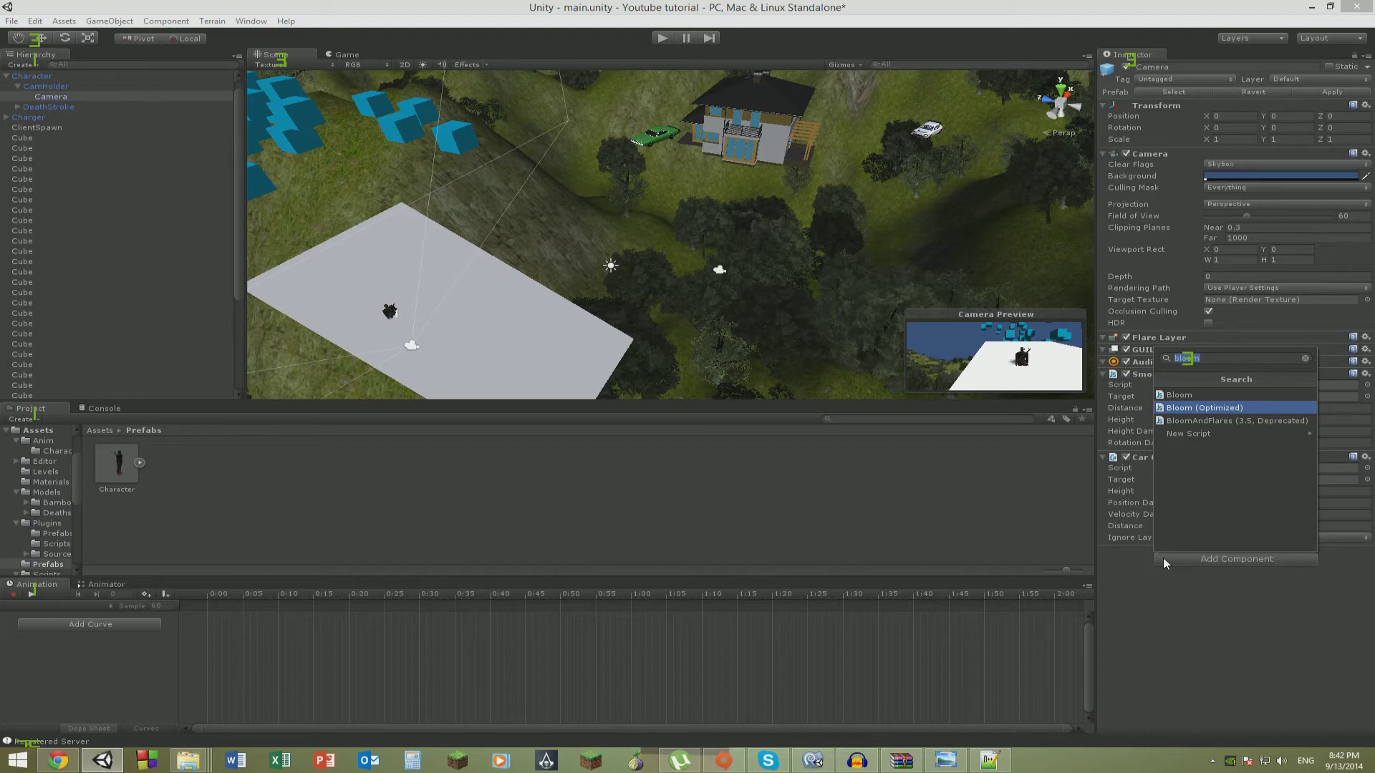
pyautogui.press('Return')
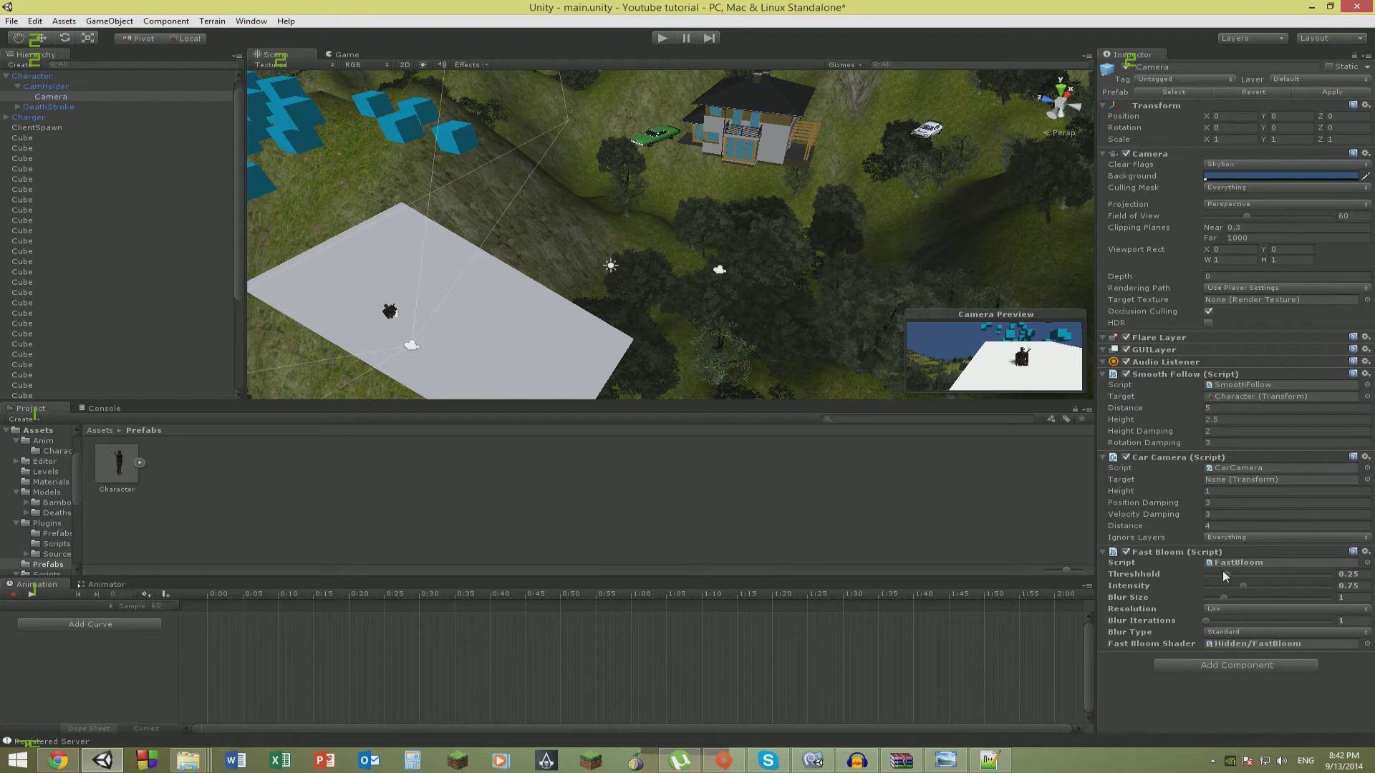
pyautogui.moveTo(1243, 586); pyautogui.dragTo(1285, 585)
# Open the component search for adding another component to the character's camera.
pyautogui.click(1207, 666)
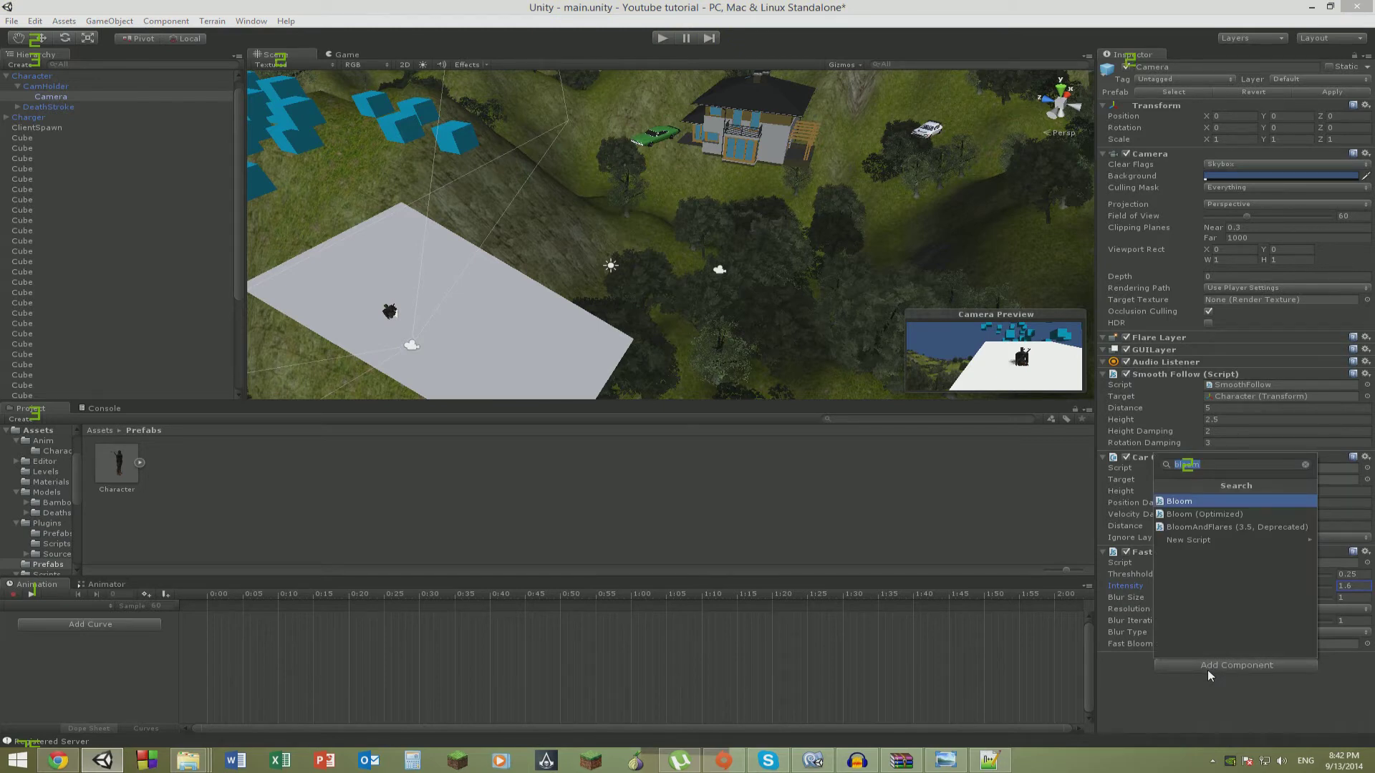
# Add the Sun Shafts effect component to the Camera under the character's CamHolder.
pyautogui.write('sun')
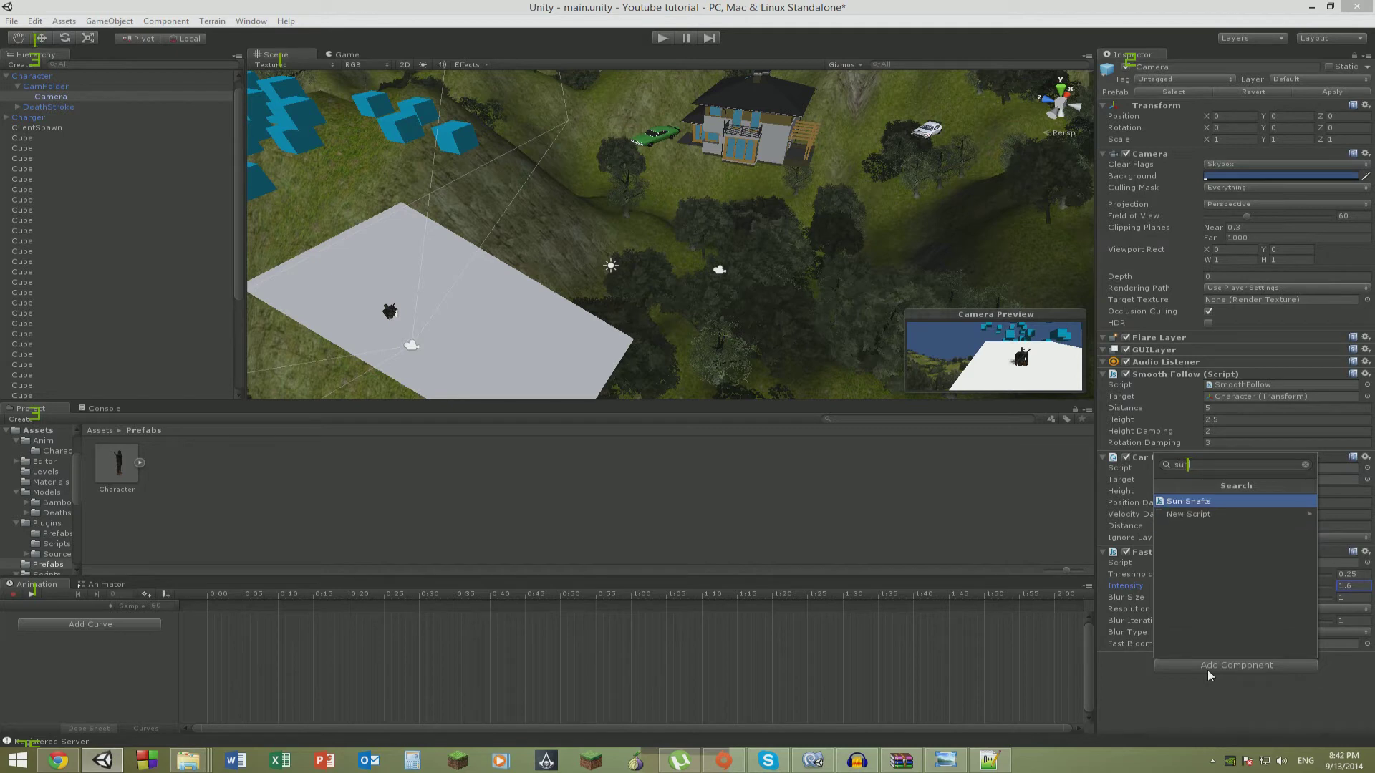
pyautogui.press('Return')
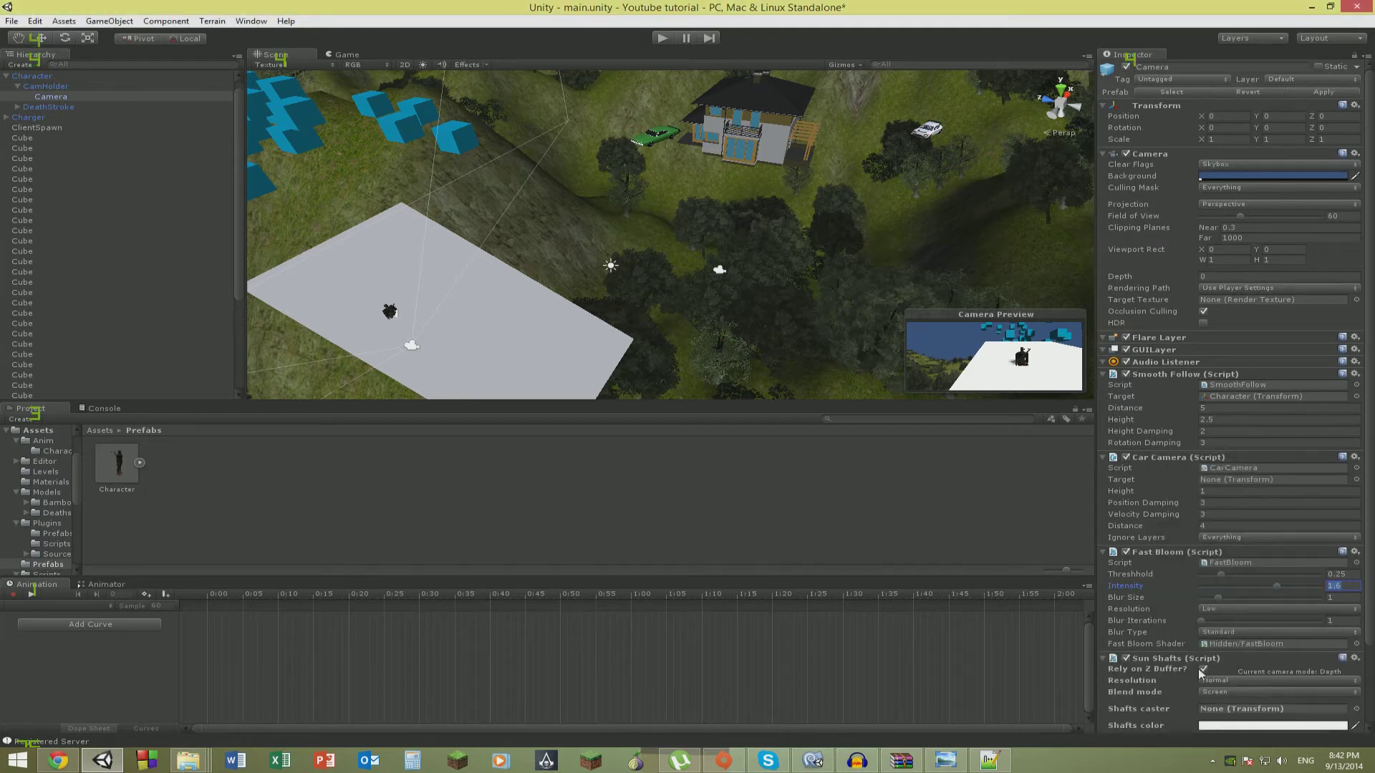
pyautogui.scroll(-1, 1200, 673)
pyautogui.scroll(-1, 1153, 644)
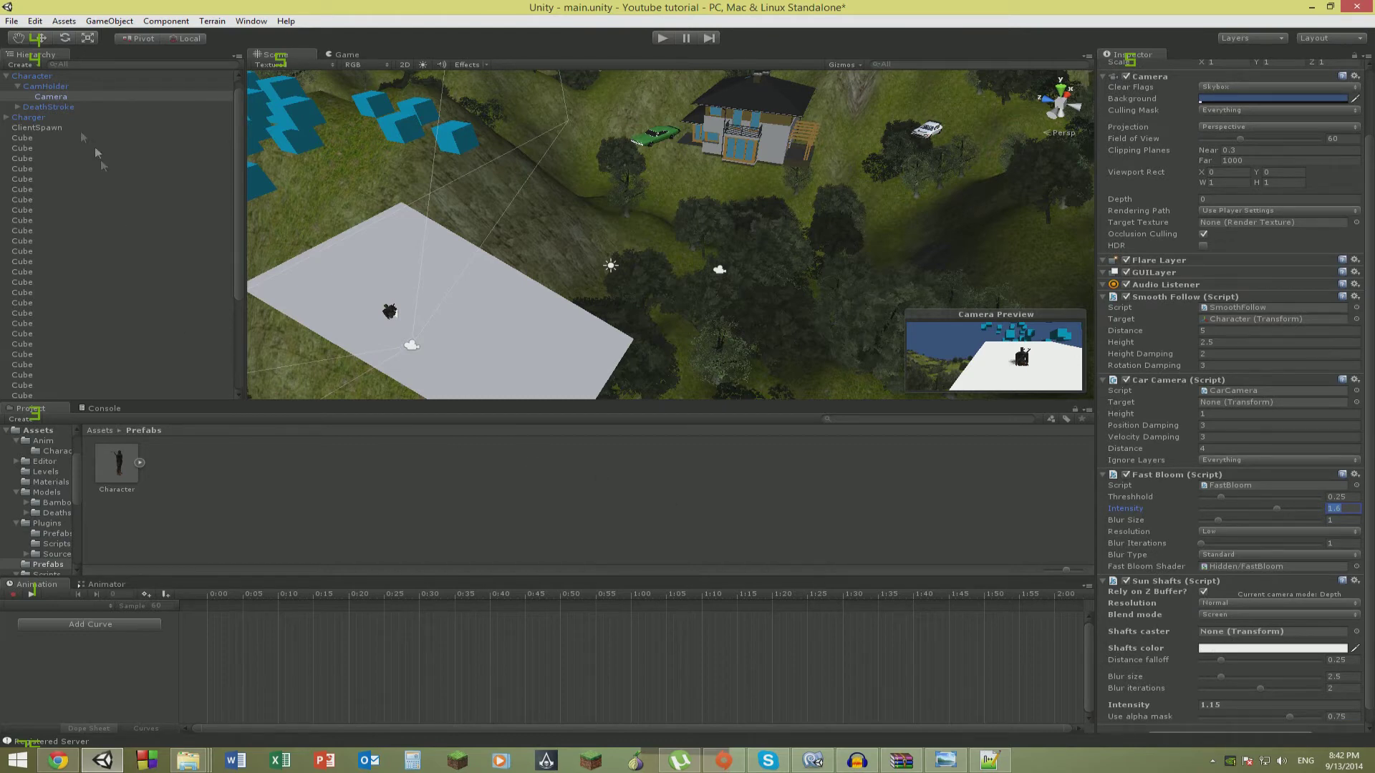
# Turn on scene lighting in the Scene view and select the Directional light.
pyautogui.scroll(-3, 79, 140)
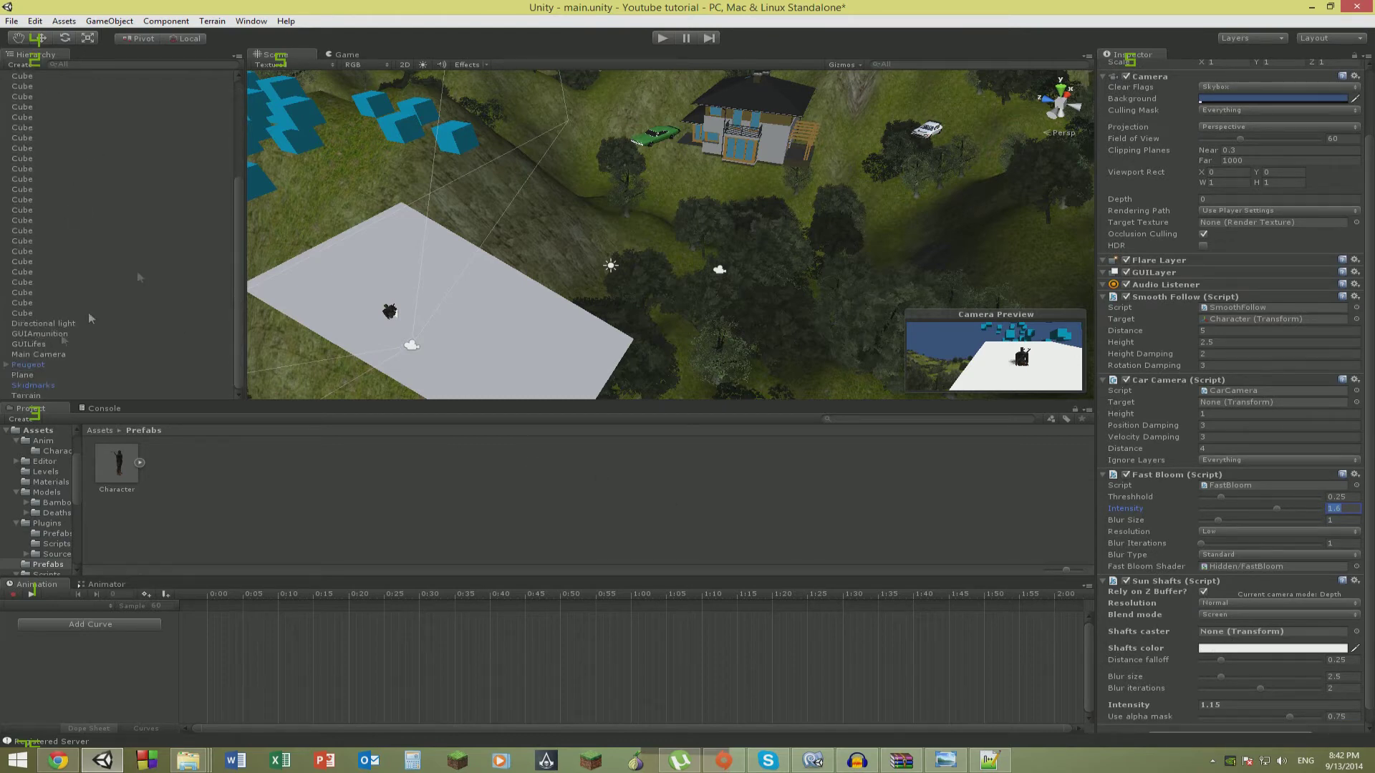
pyautogui.click(423, 64)
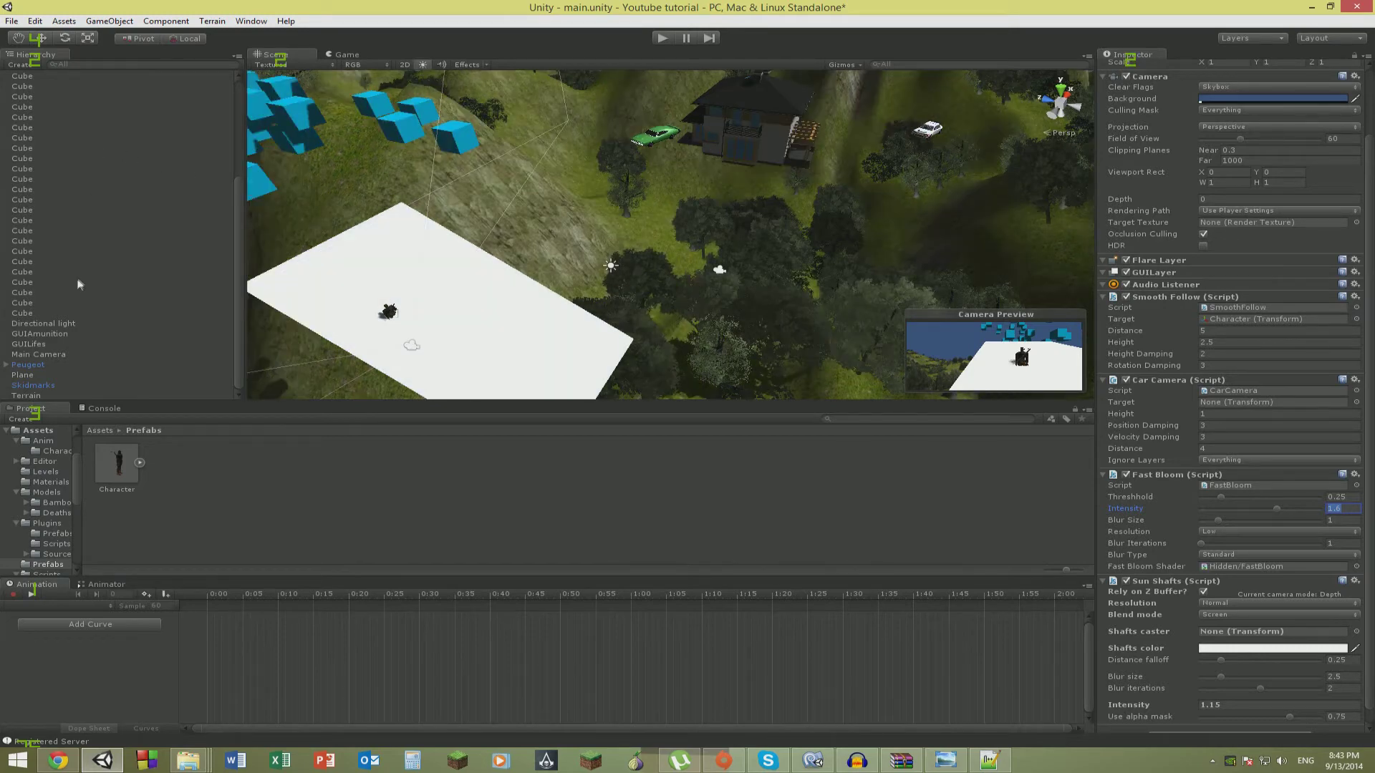
pyautogui.click(49, 323)
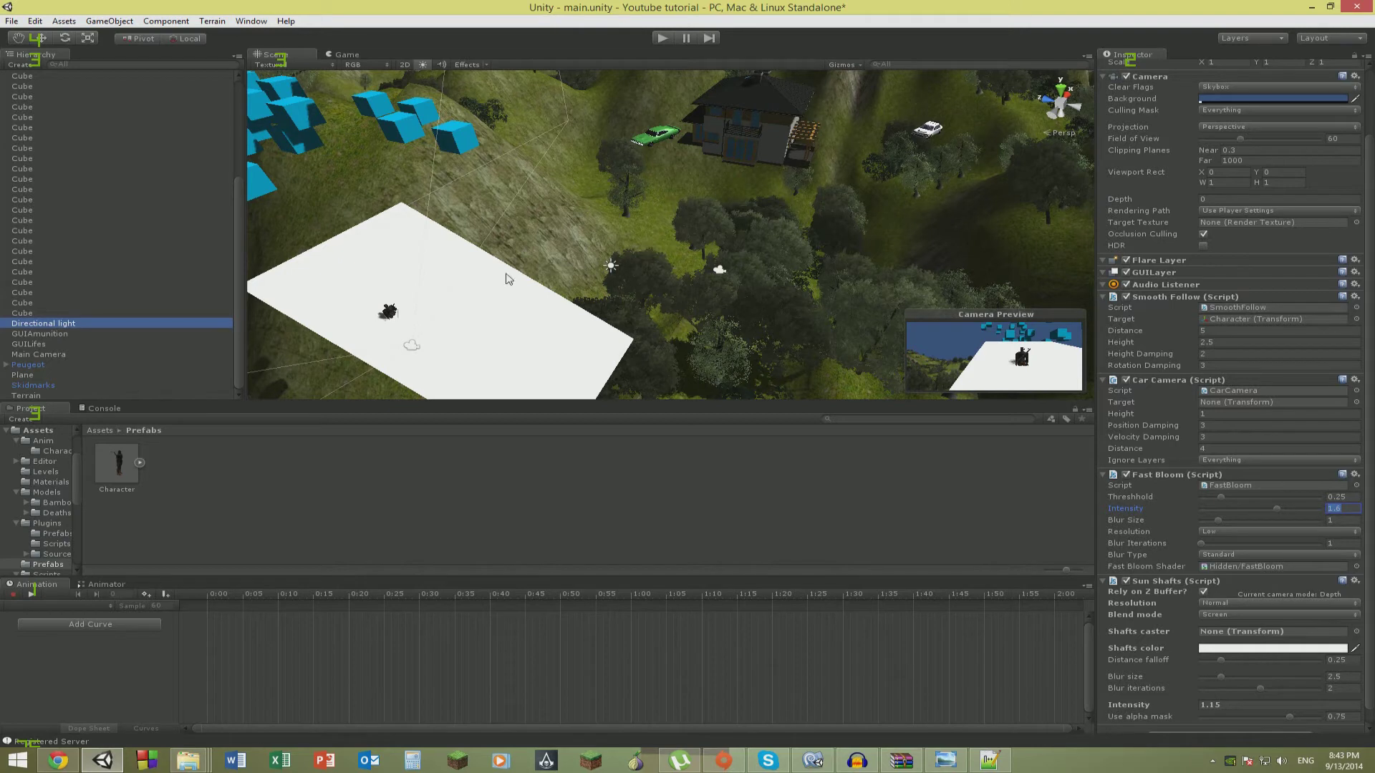
pyautogui.moveTo(507, 274)
pyautogui.mouseDown()
pyautogui.moveTo(463, 296)
pyautogui.moveTo(667, 218)
pyautogui.moveTo(687, 242)
pyautogui.mouseUp()
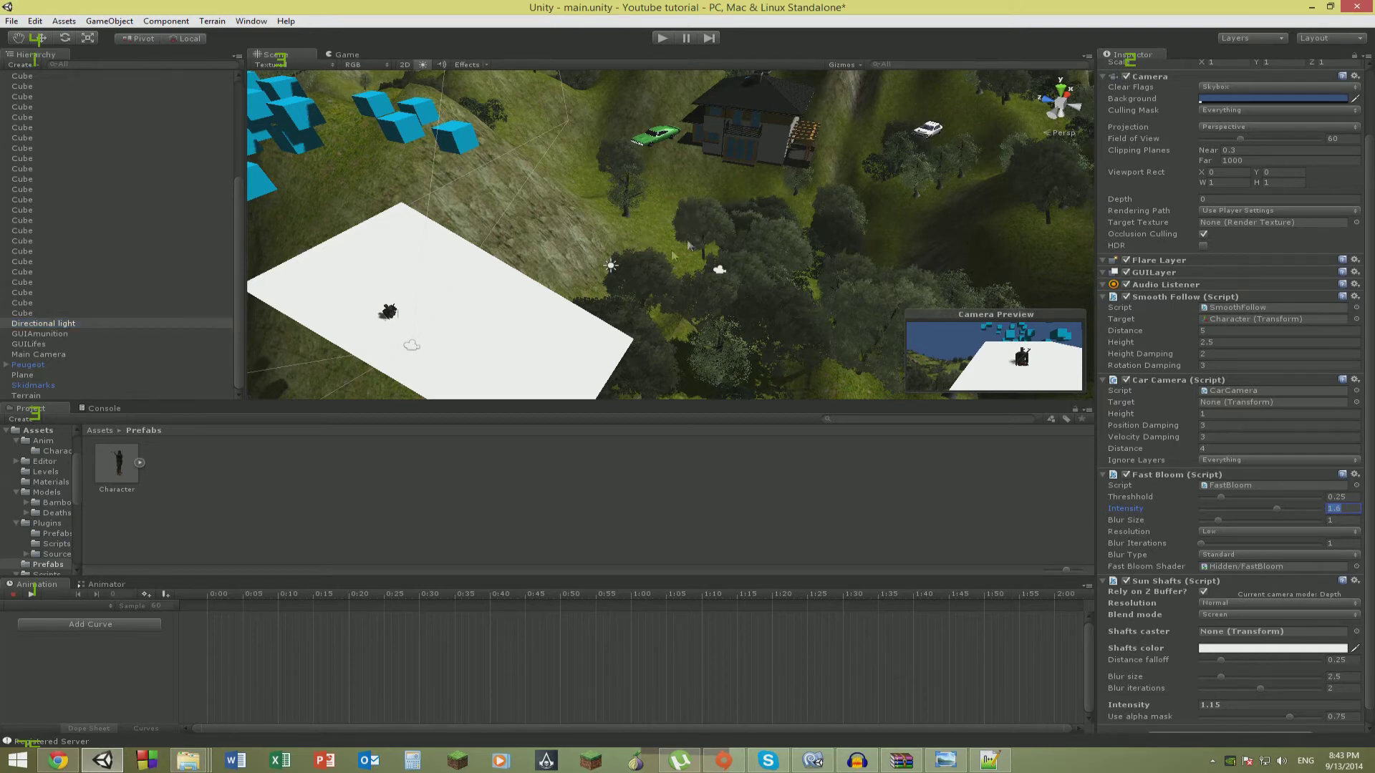
pyautogui.click(95, 326)
pyautogui.moveTo(615, 256); pyautogui.dragTo(706, 259, button='right')
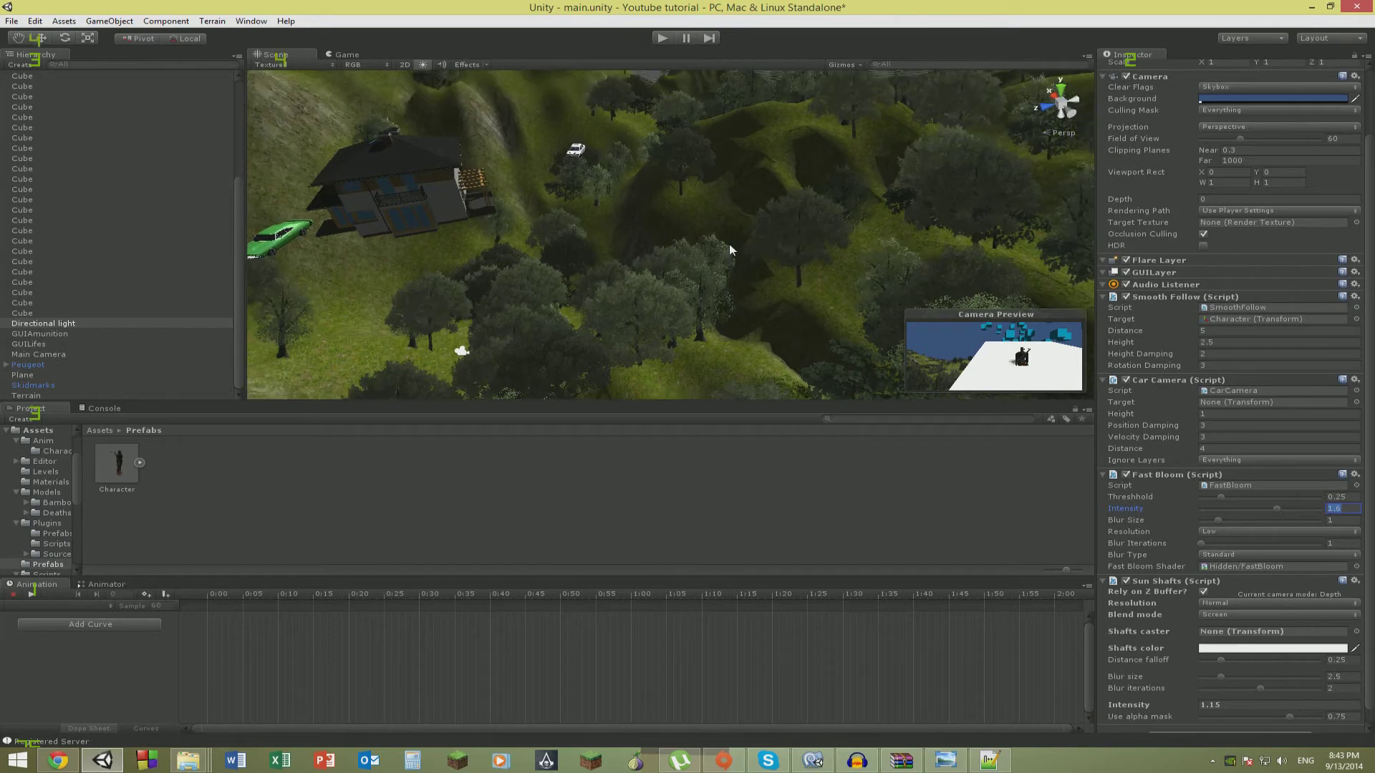
pyautogui.moveTo(521, 212); pyautogui.dragTo(304, 244, button='right')
pyautogui.press('s')
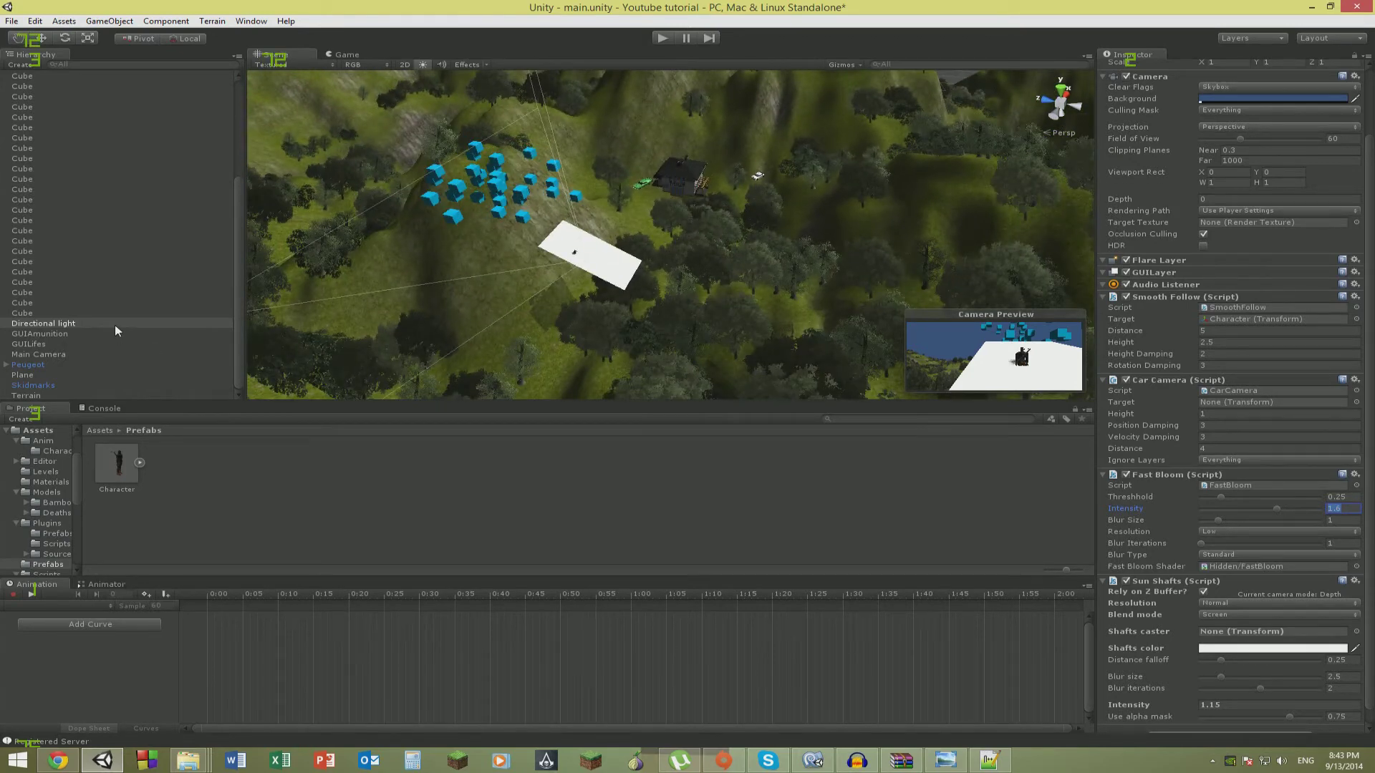
pyautogui.click(129, 303)
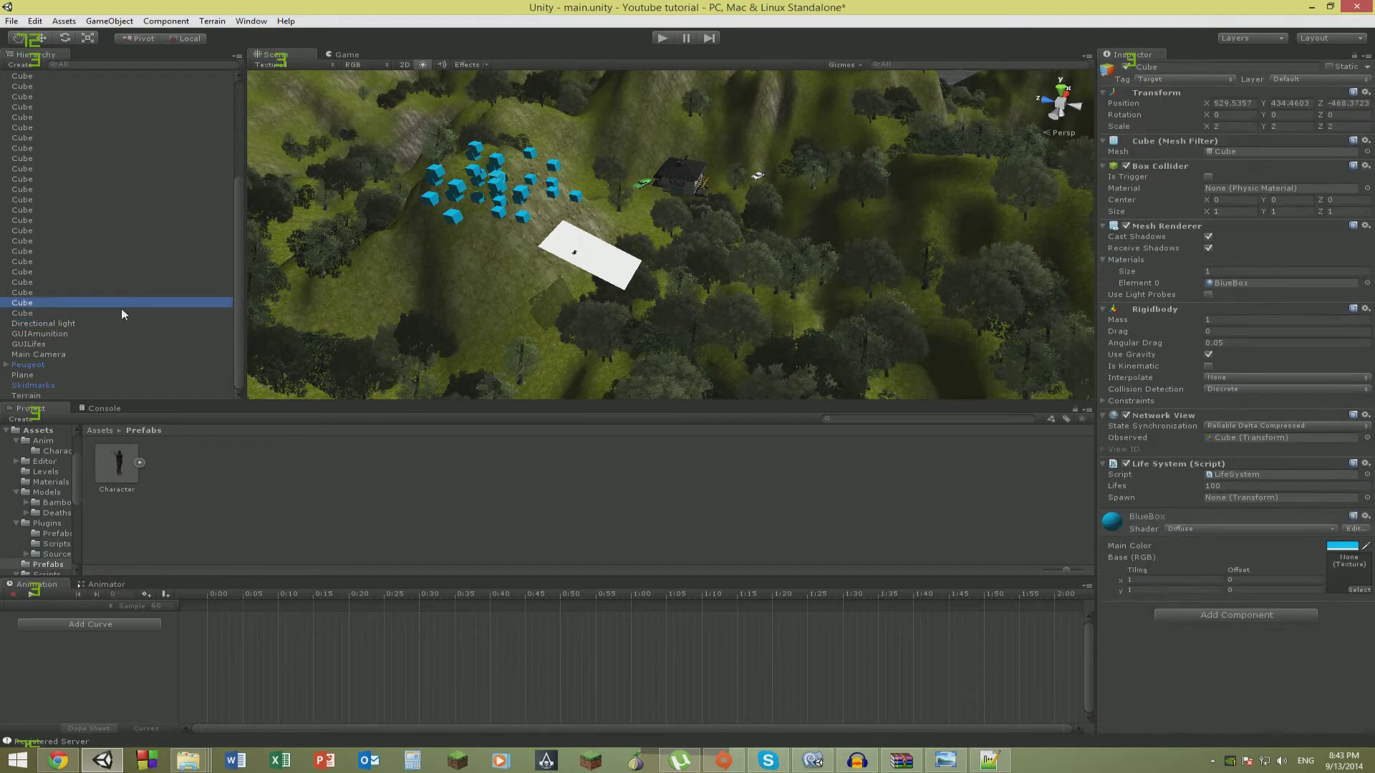
pyautogui.click(88, 323)
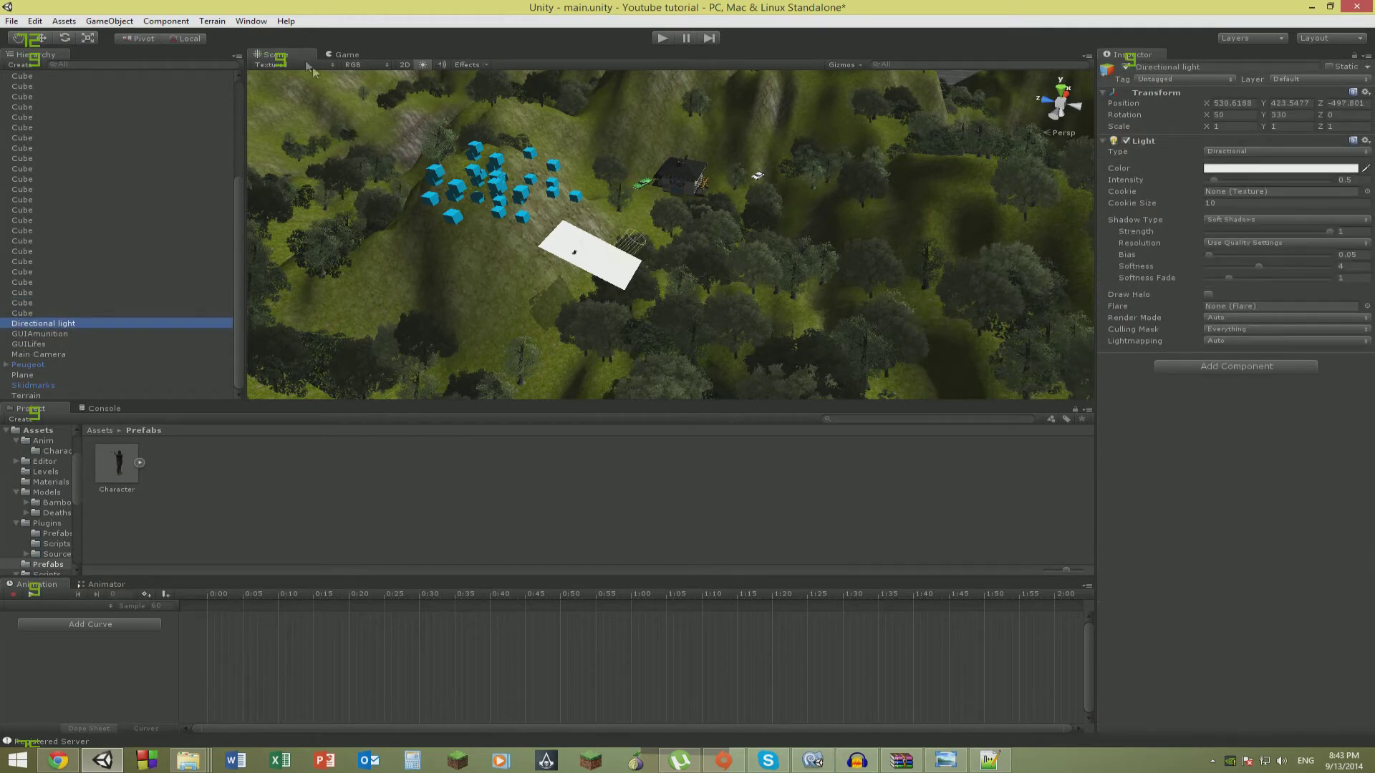
# Rotate the Directional light with the Rotate tool to about 12.8° on X.
pyautogui.click(34, 21)
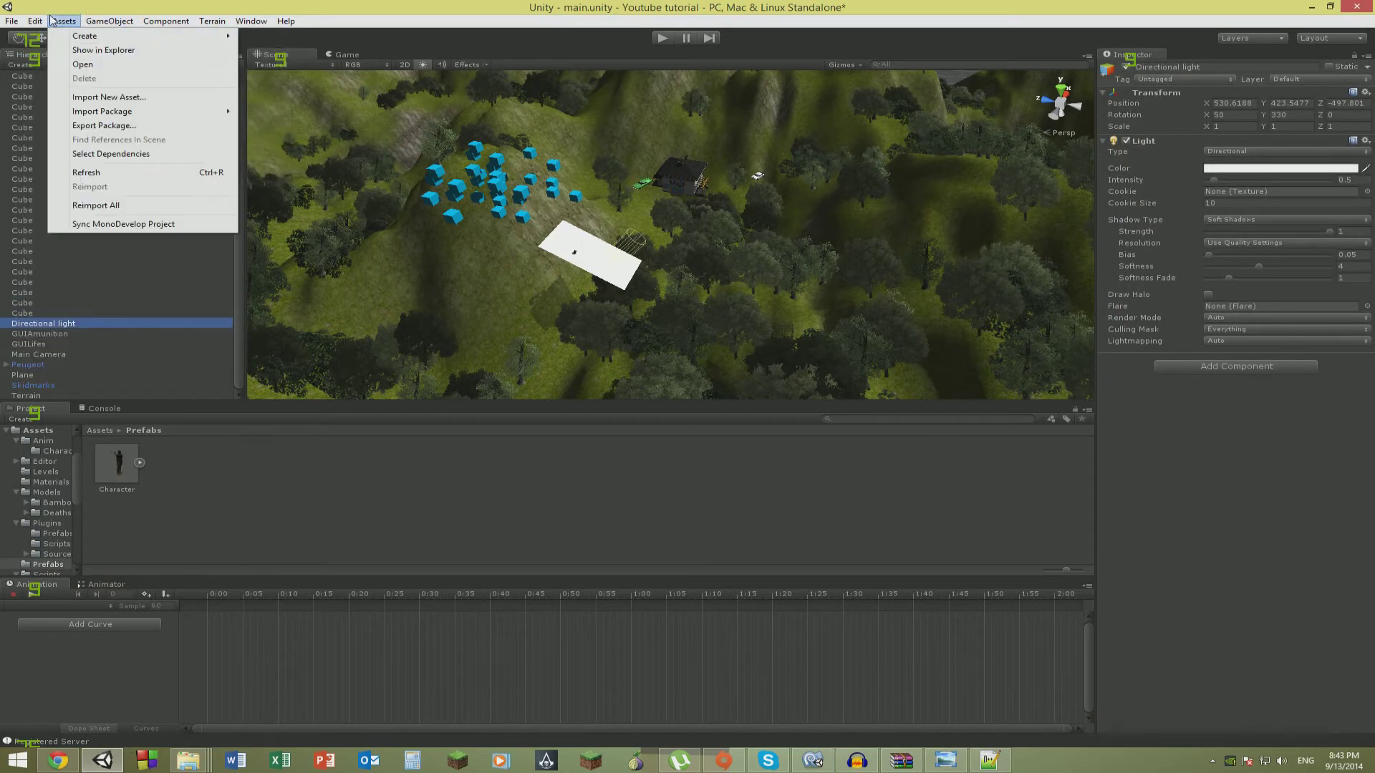
pyautogui.click(51, 20)
pyautogui.click(65, 38)
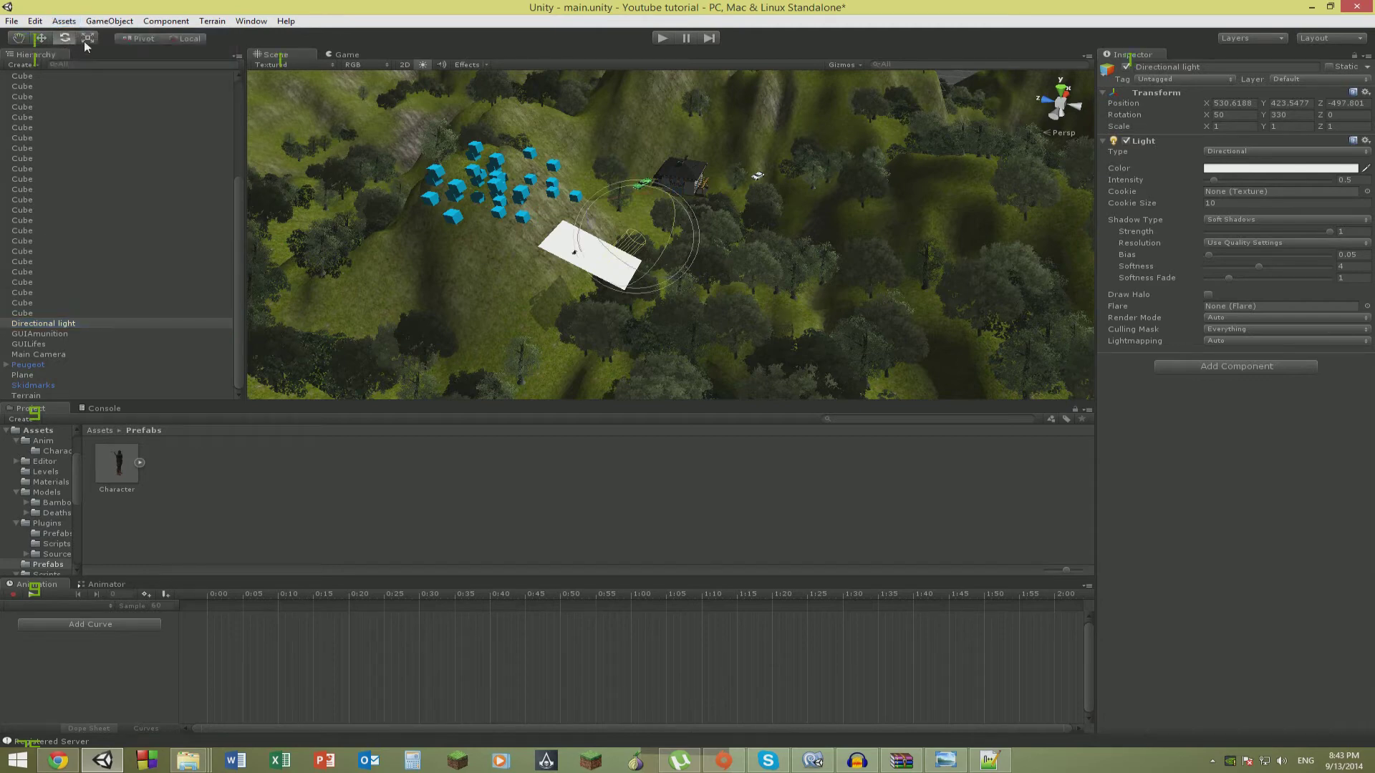
pyautogui.moveTo(688, 186); pyautogui.dragTo(447, 177, button='right')
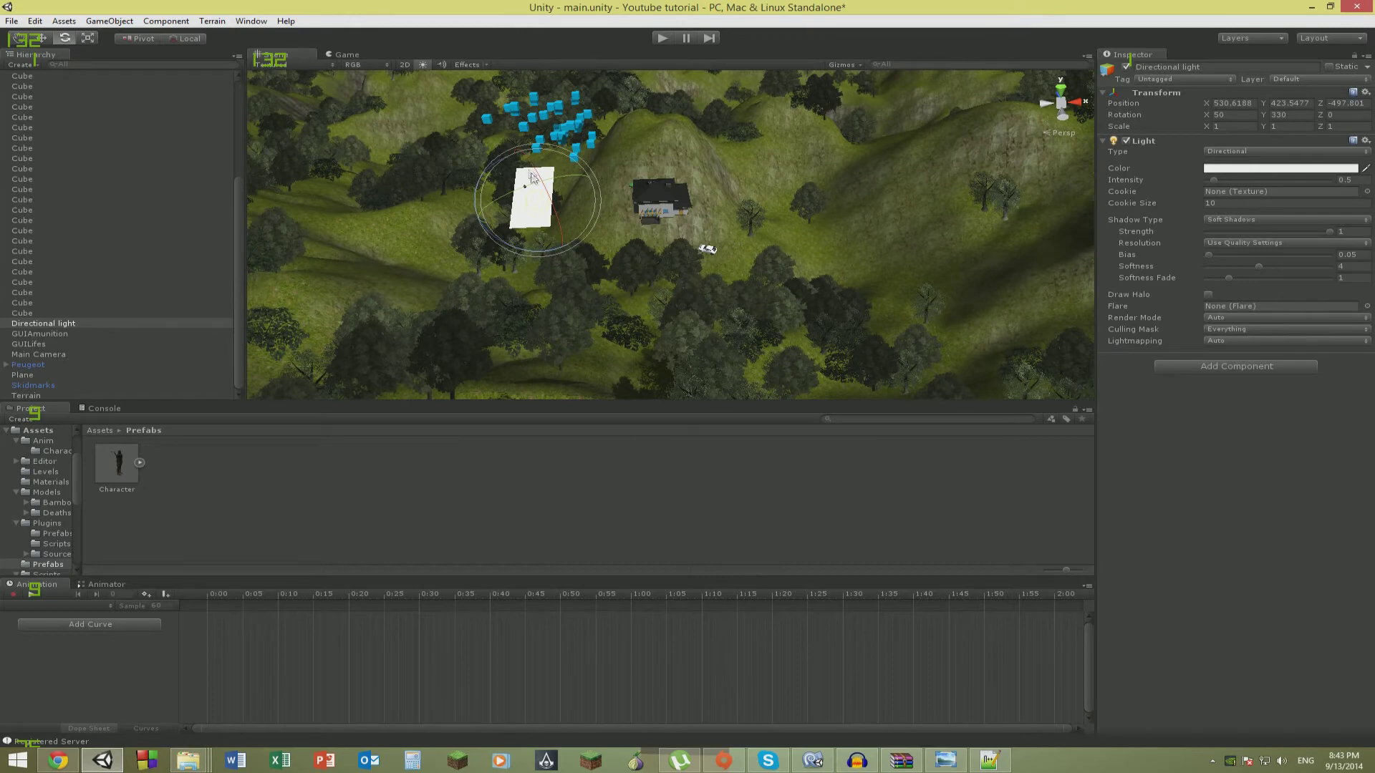
pyautogui.moveTo(542, 192); pyautogui.dragTo(545, 236)
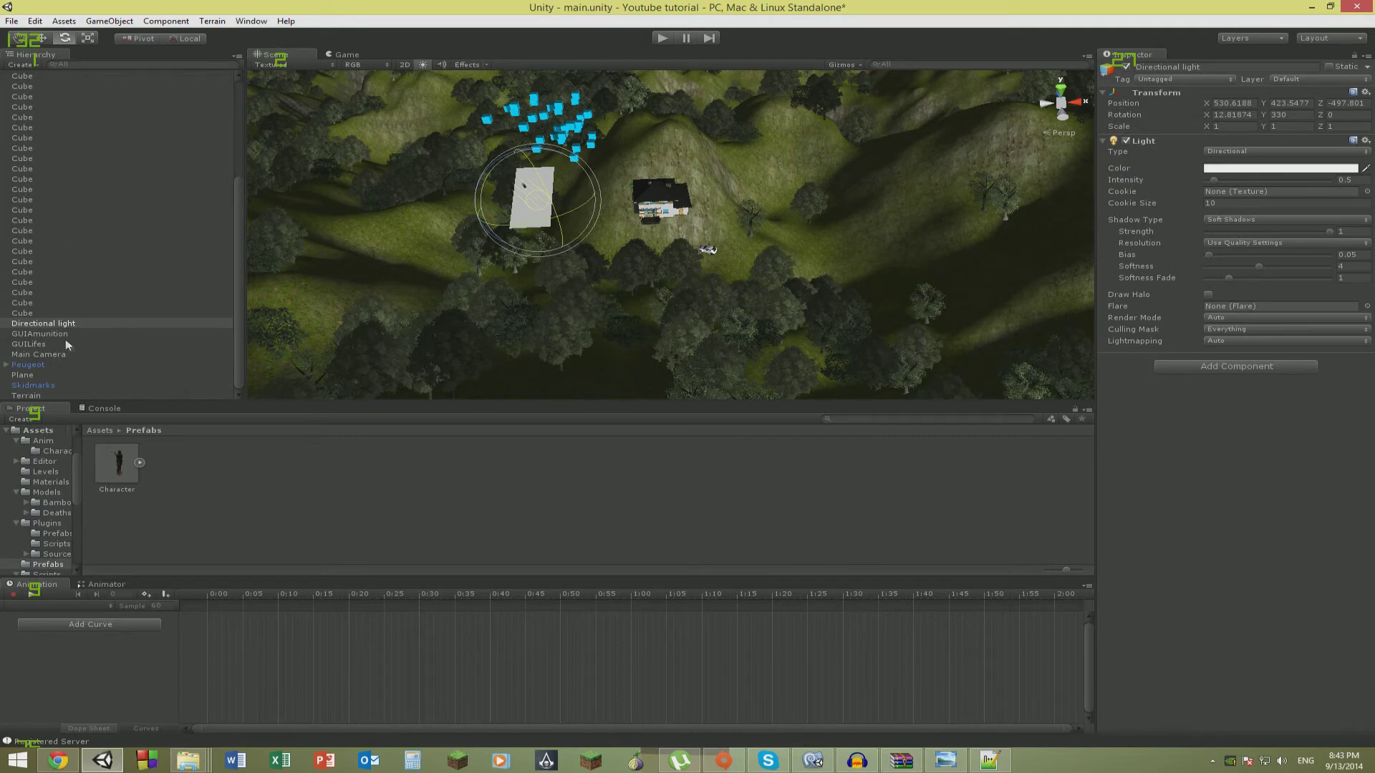
# Import the standard Skyboxes package into the project with all its items.
pyautogui.click(34, 21)
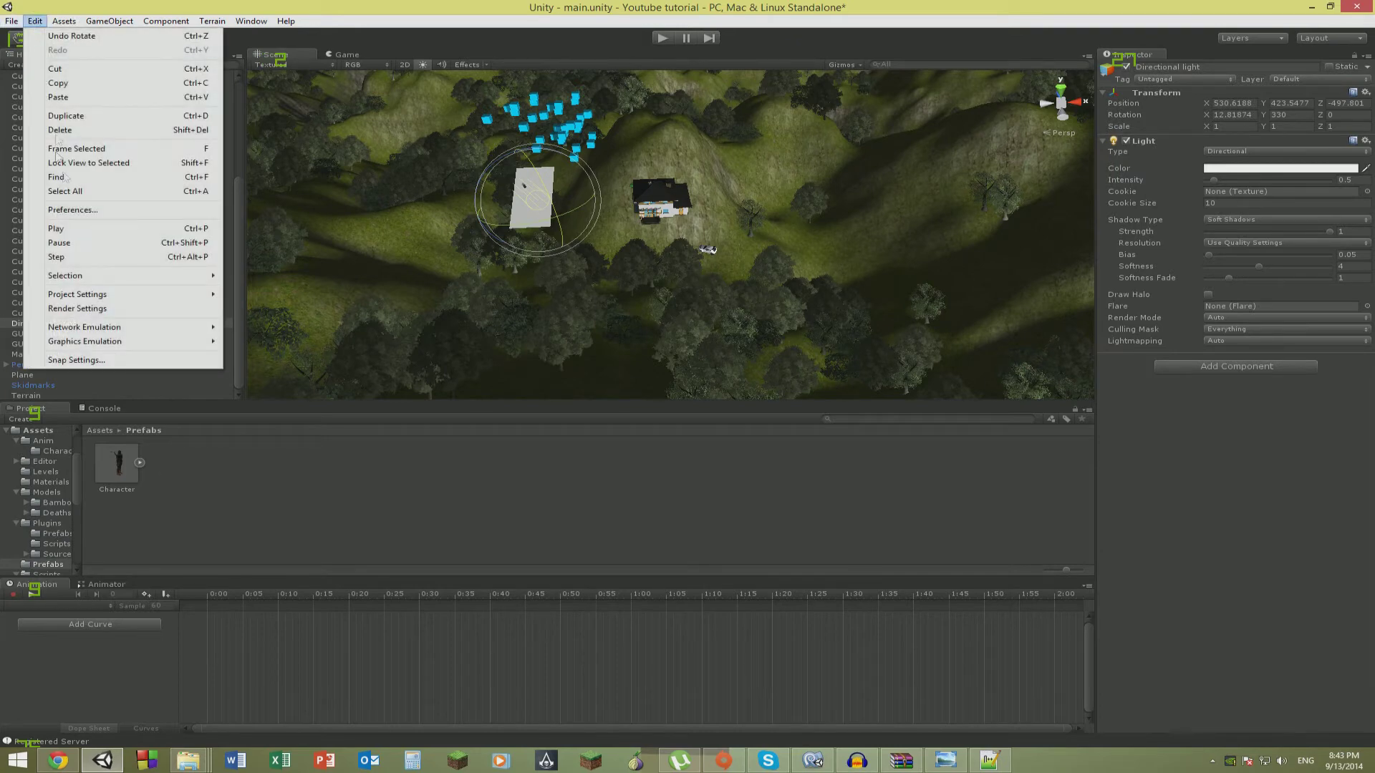
pyautogui.click(195, 465)
pyautogui.rightClick(255, 555)
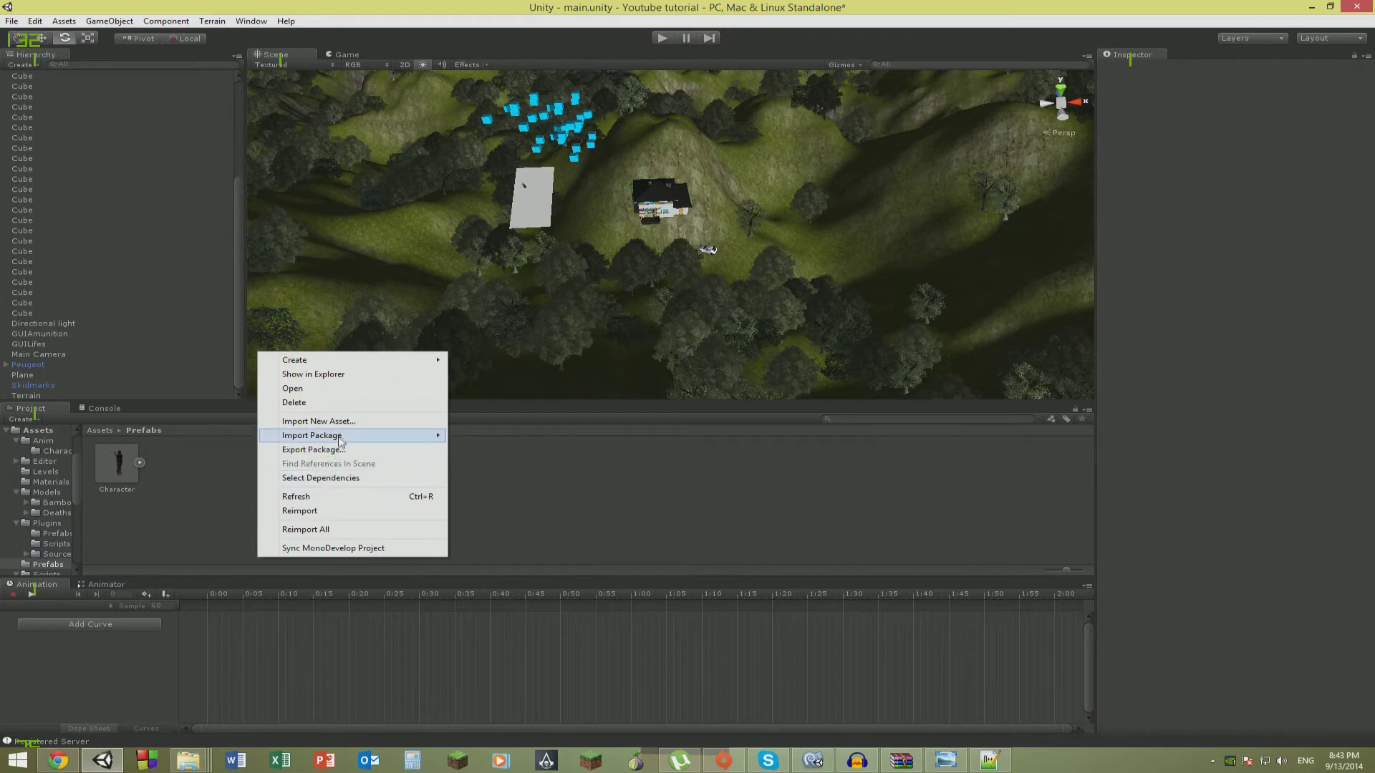
pyautogui.moveTo(341, 438)
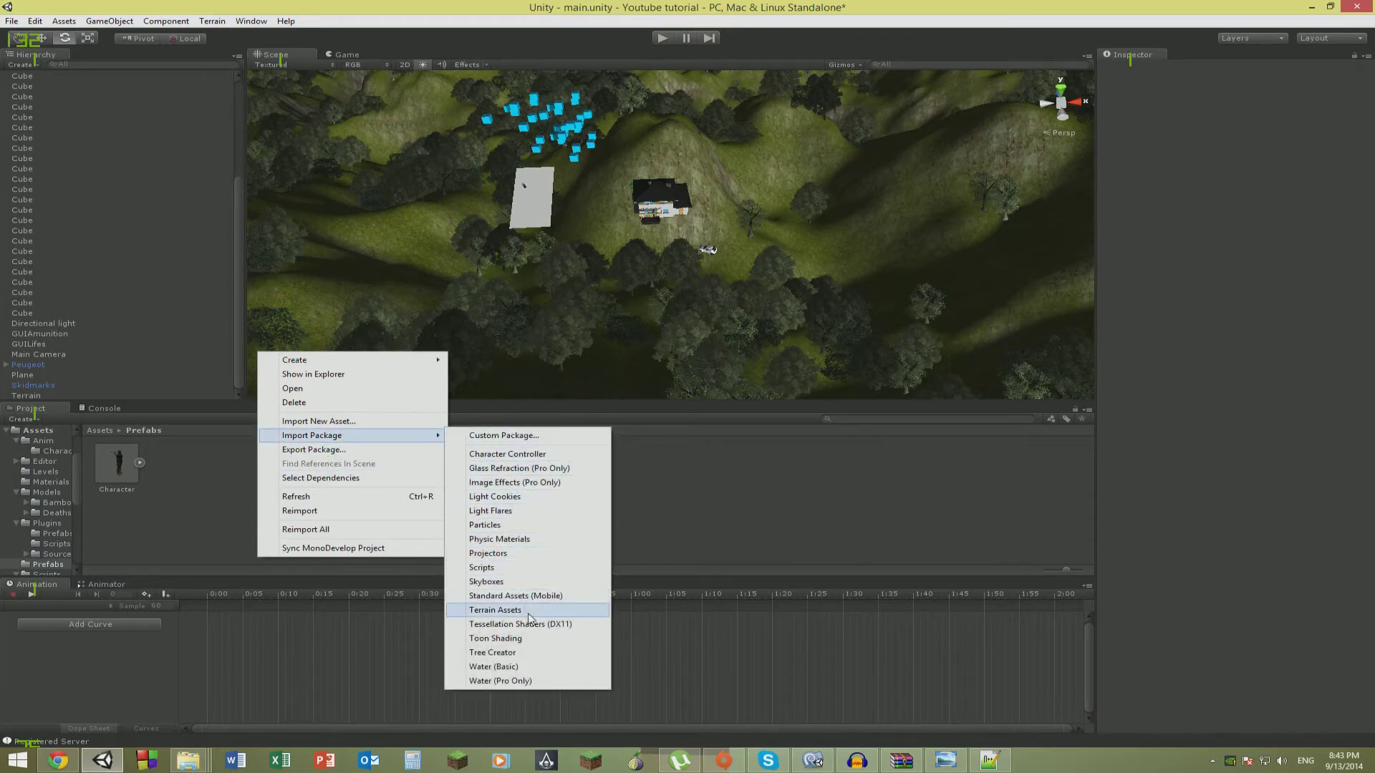
pyautogui.click(526, 583)
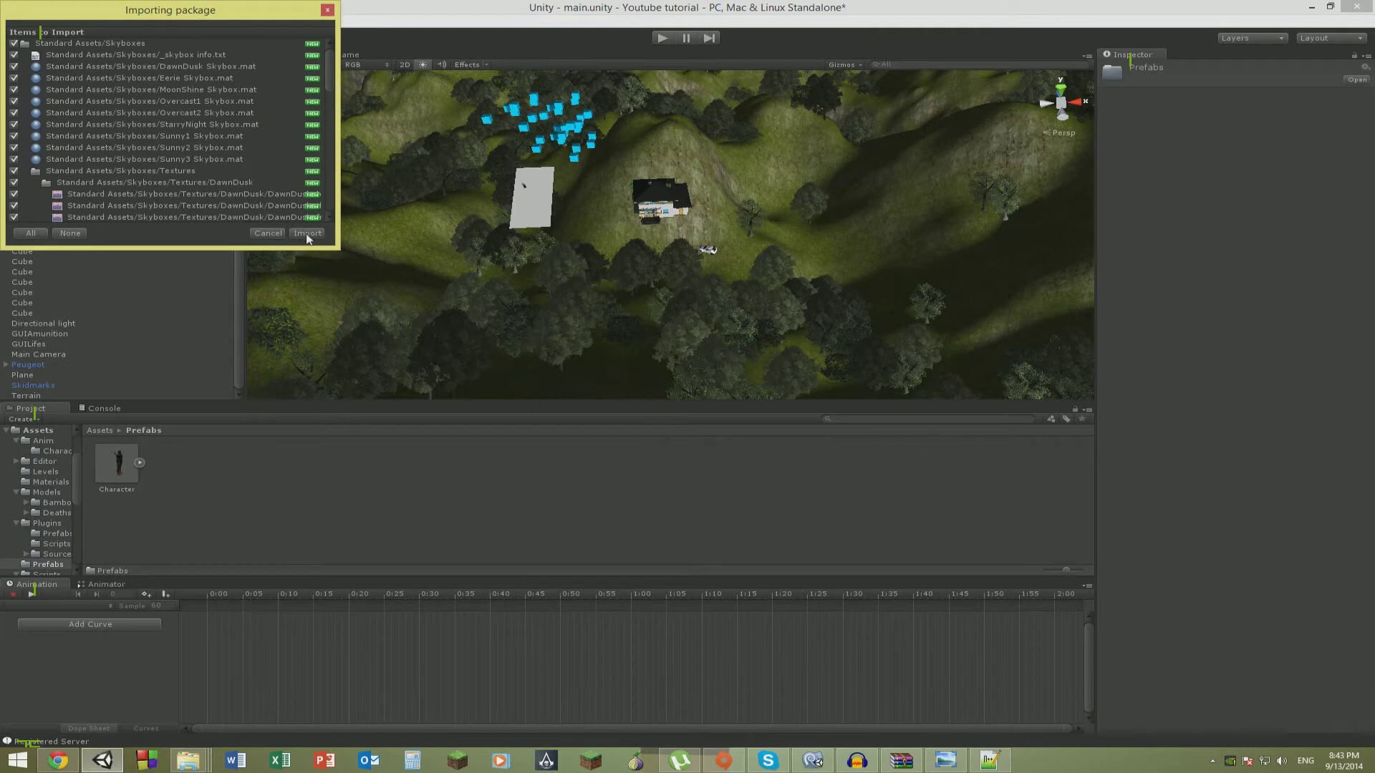
pyautogui.click(308, 233)
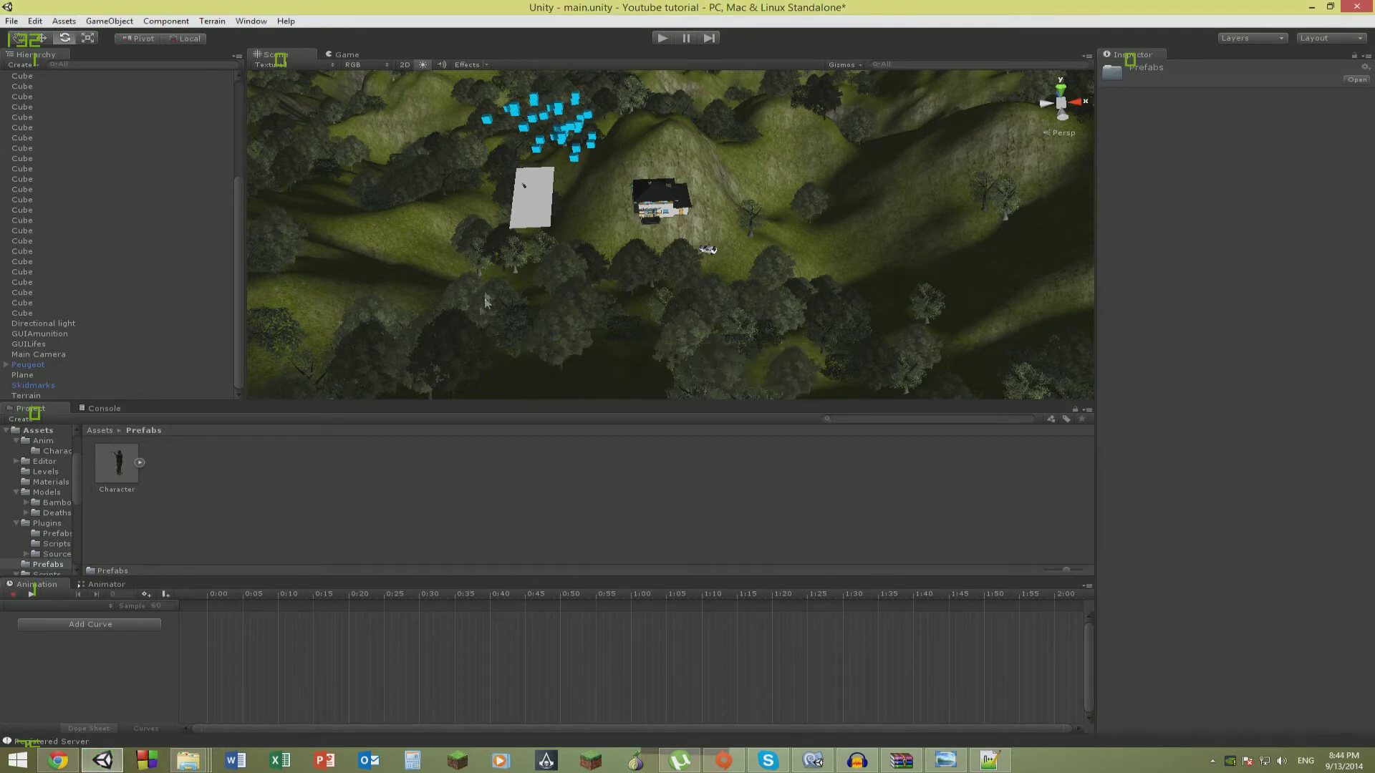
# Set the Skybox Material in the Render Settings to DawnDusk Skybox.
pyautogui.click(35, 21)
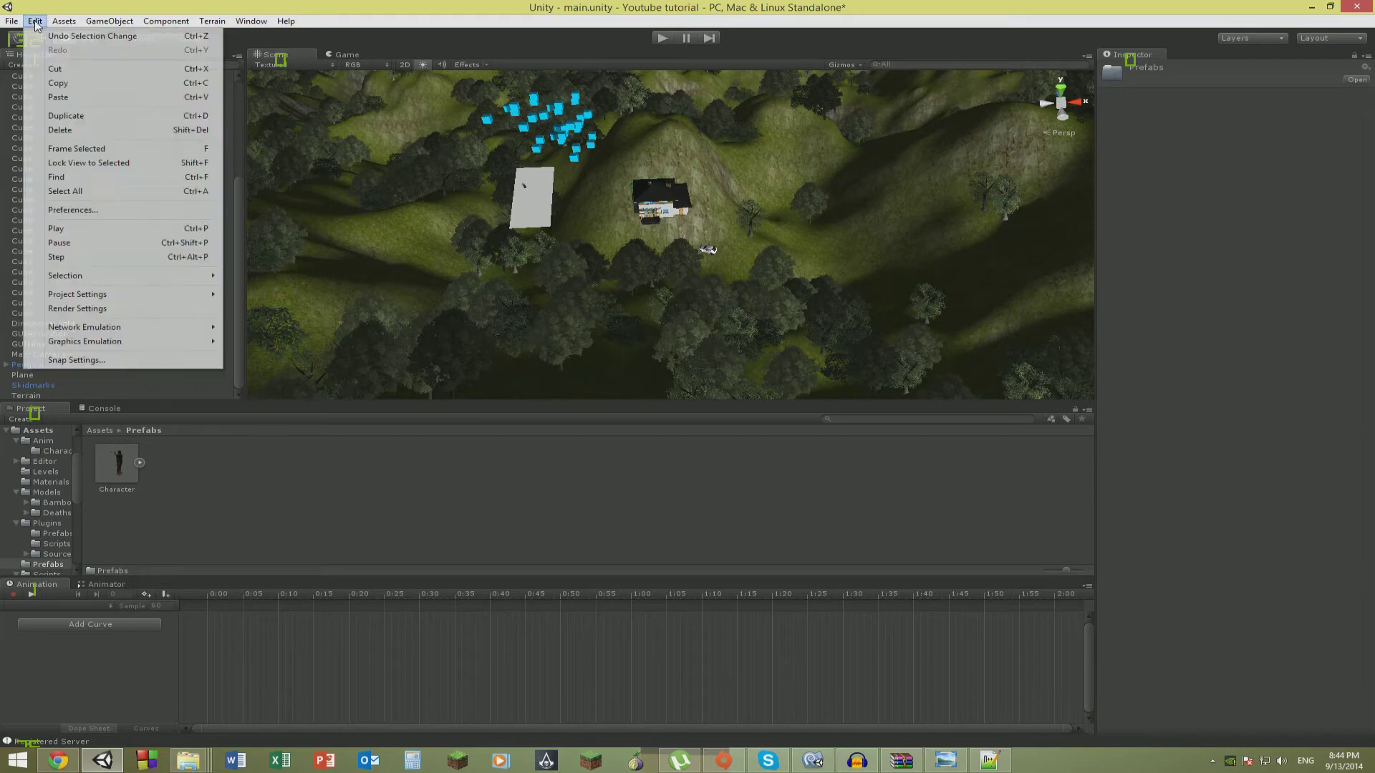
pyautogui.click(77, 308)
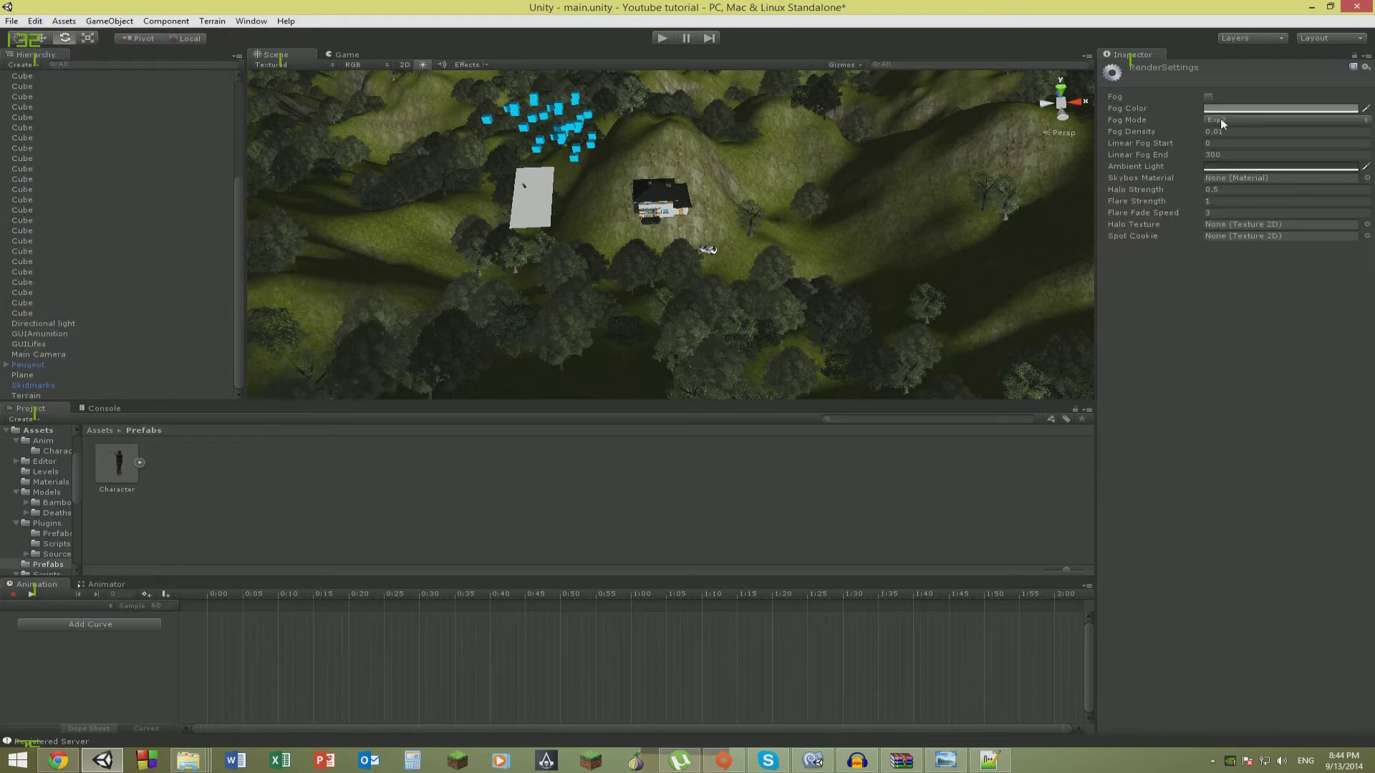
pyautogui.click(1366, 178)
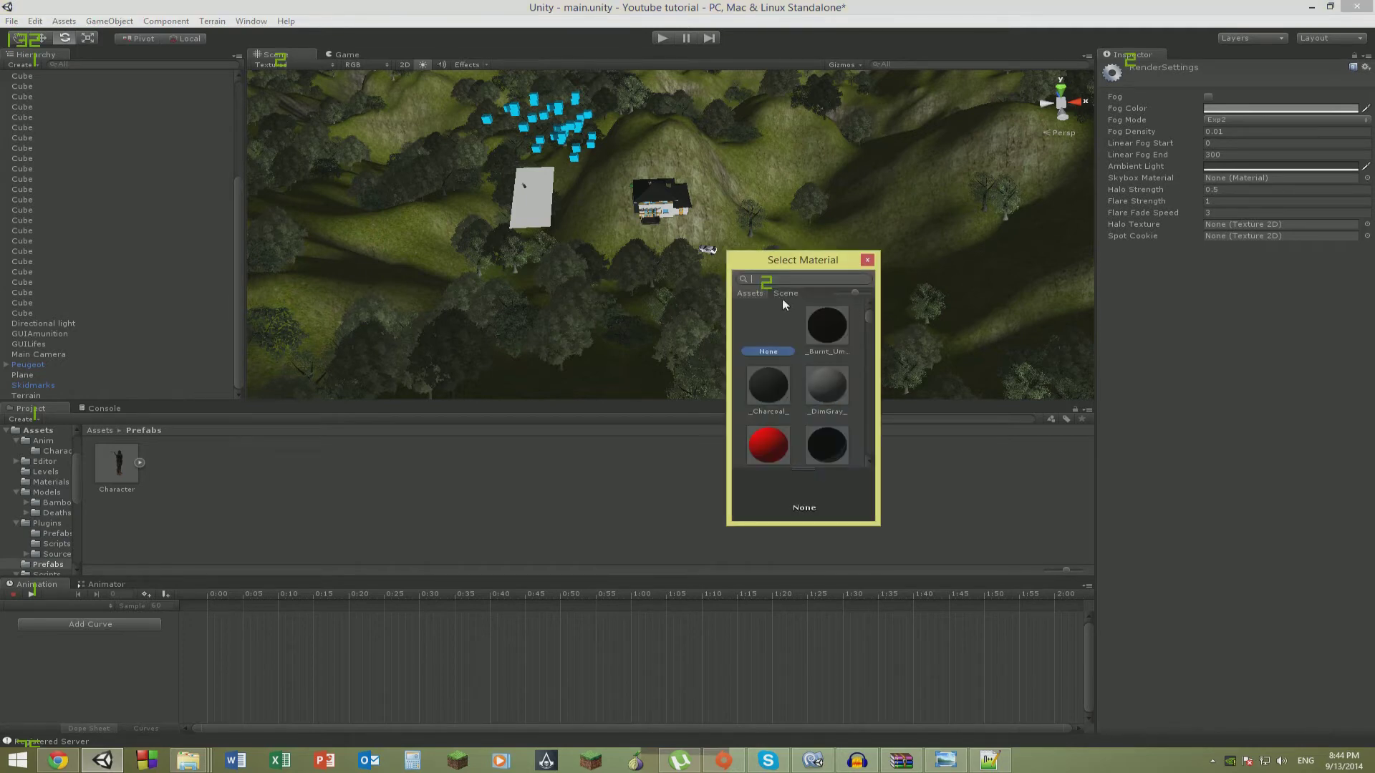
pyautogui.write('sky')
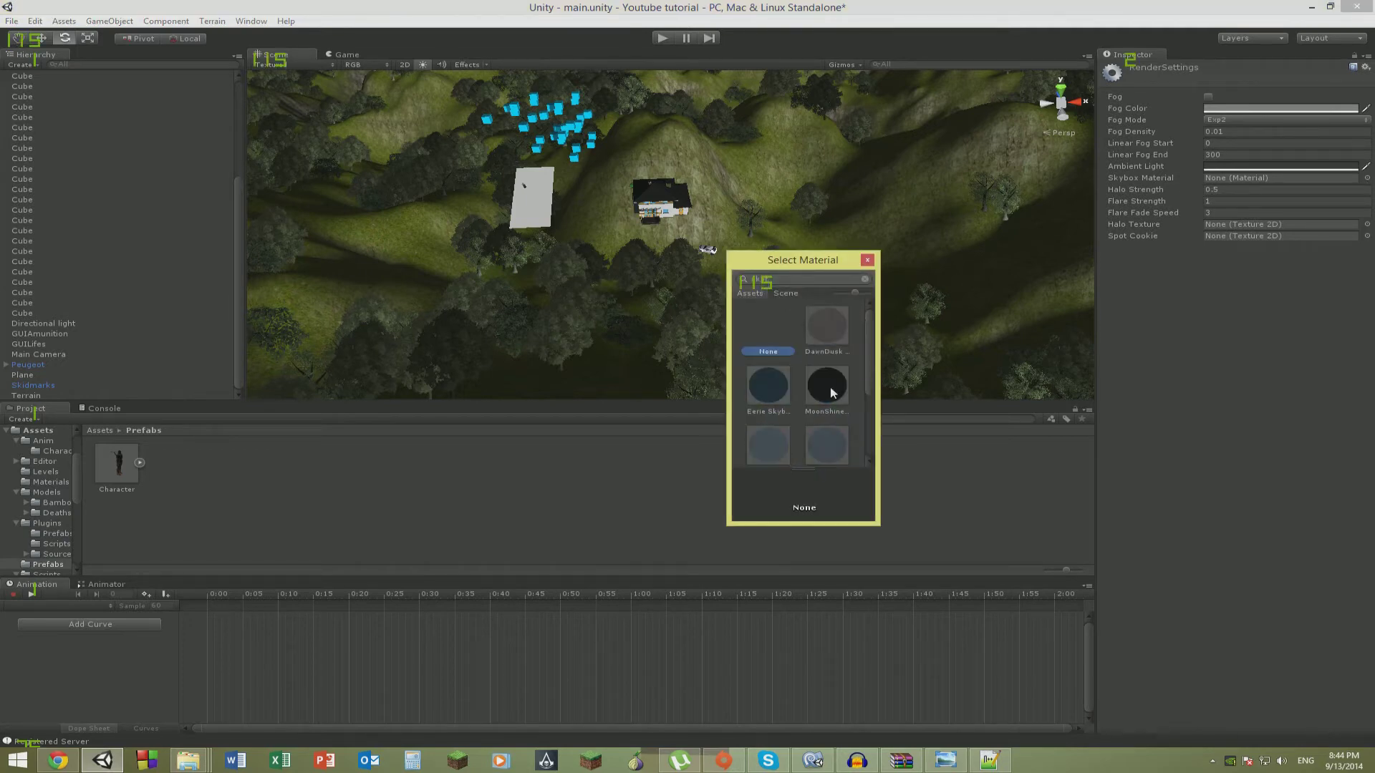
pyautogui.click(832, 334)
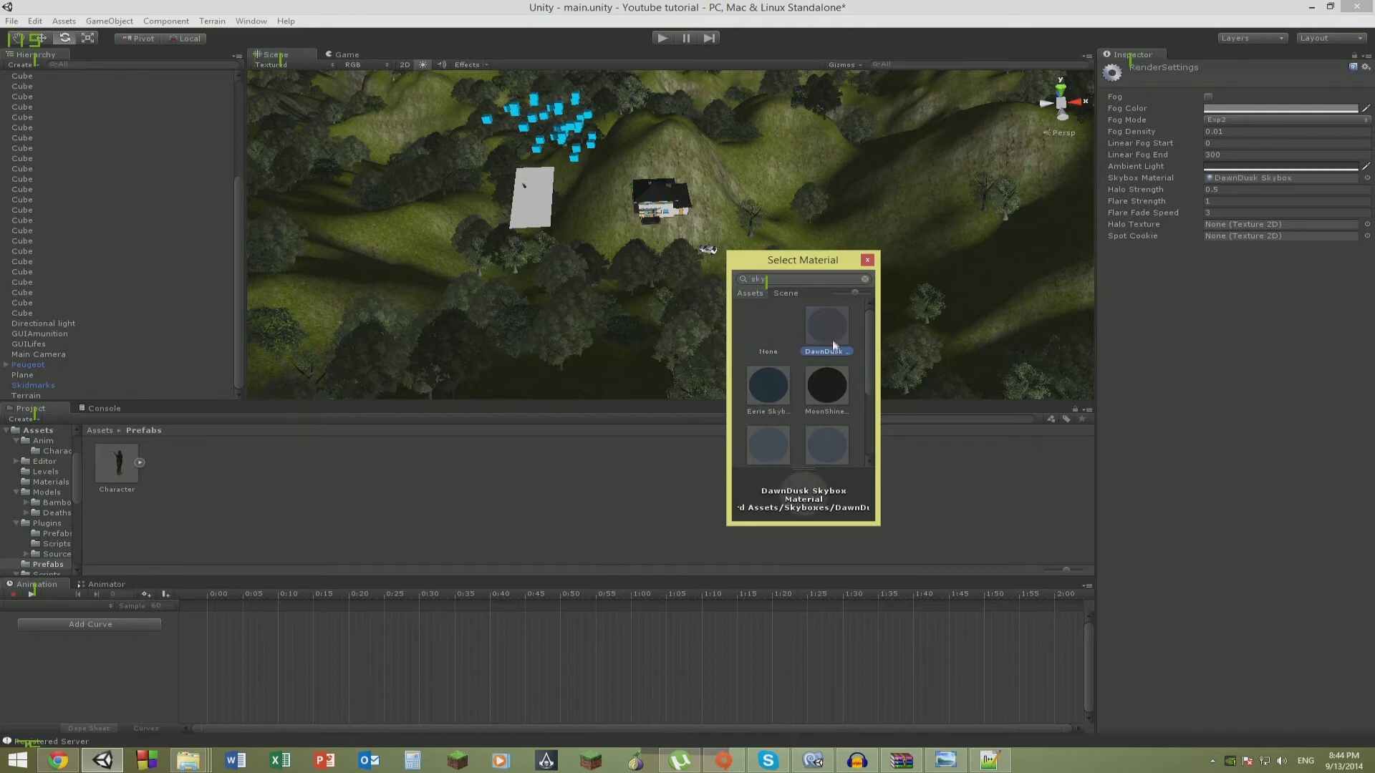
pyautogui.doubleClick(832, 345)
# Reset the Directional light's X and Y rotation to 0.
pyautogui.moveTo(794, 278); pyautogui.dragTo(143, 245, button='right')
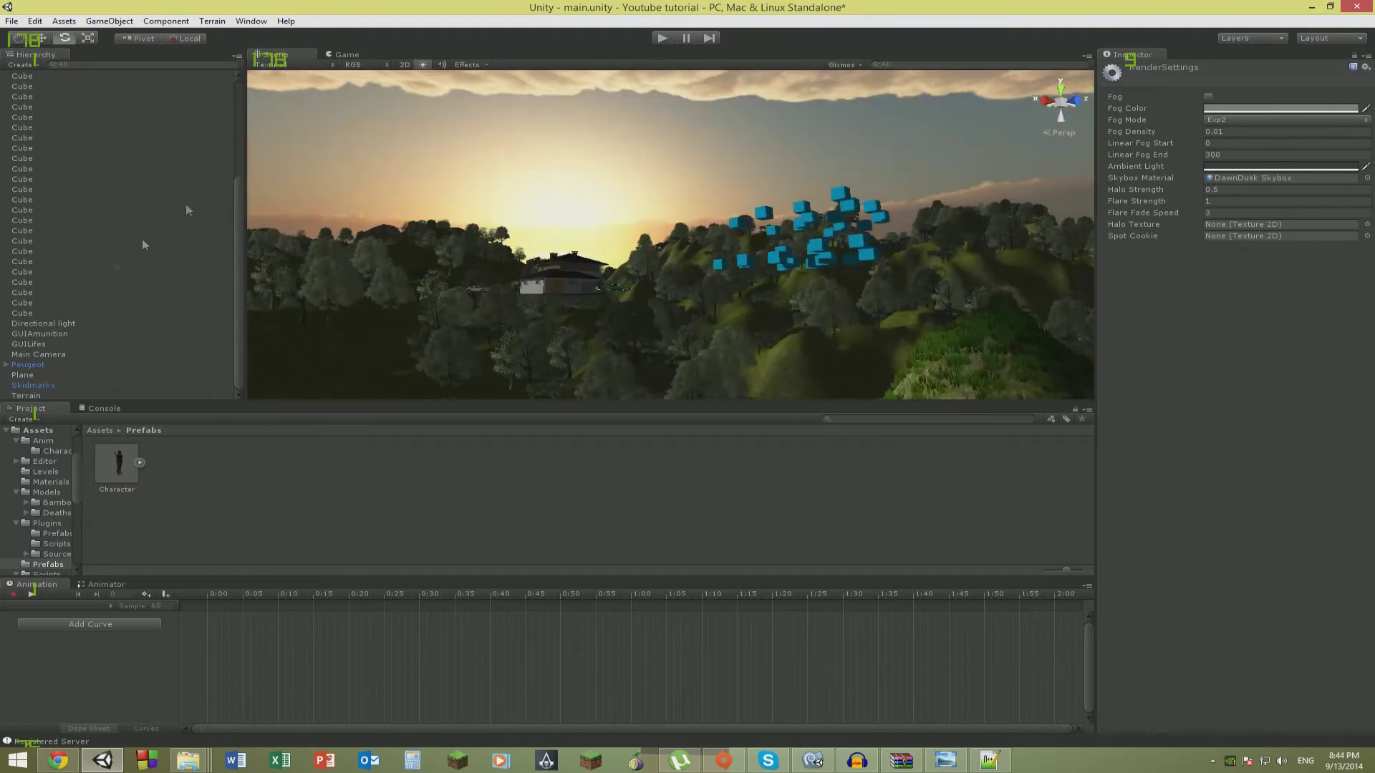
pyautogui.click(43, 324)
pyautogui.moveTo(505, 279); pyautogui.dragTo(992, 186, button='right')
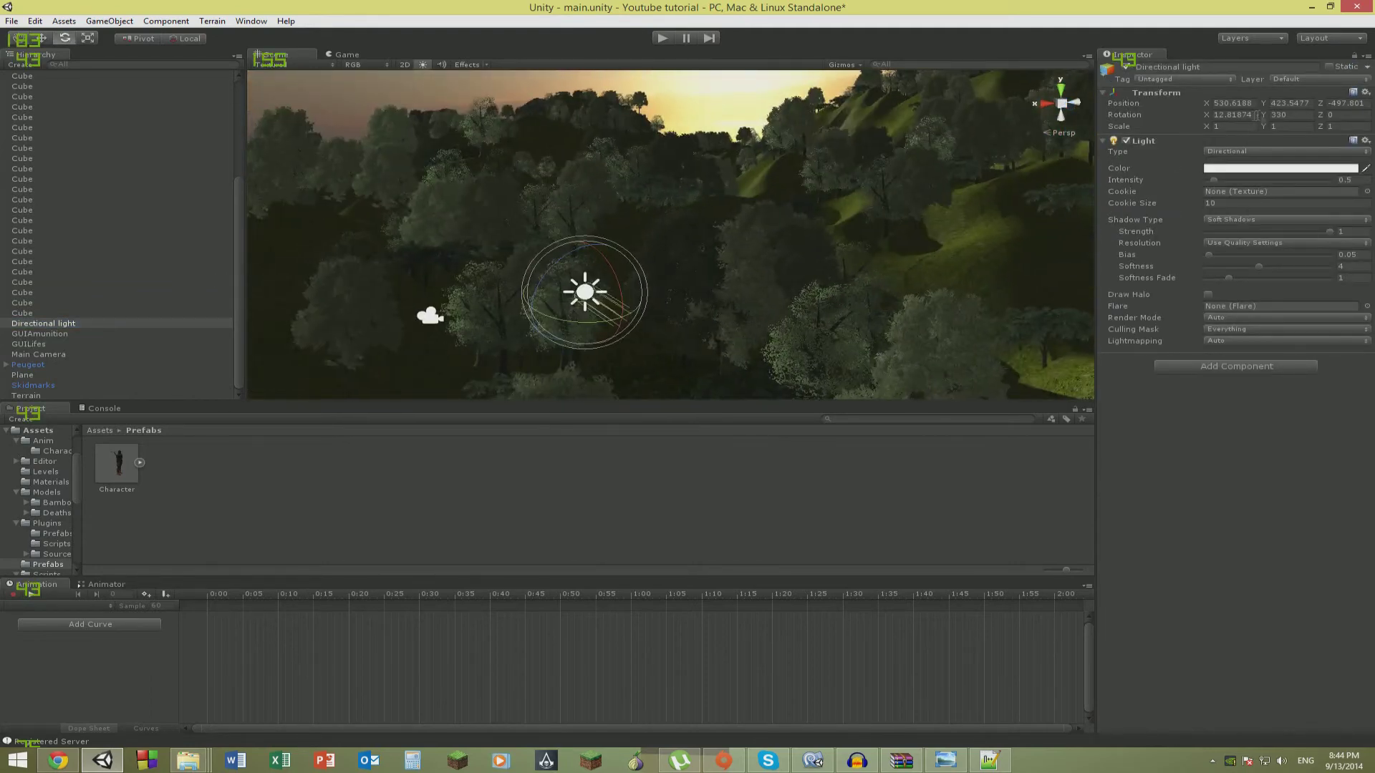
pyautogui.click(1247, 114)
pyautogui.write('0')
pyautogui.press('Tab')
pyautogui.write('0')
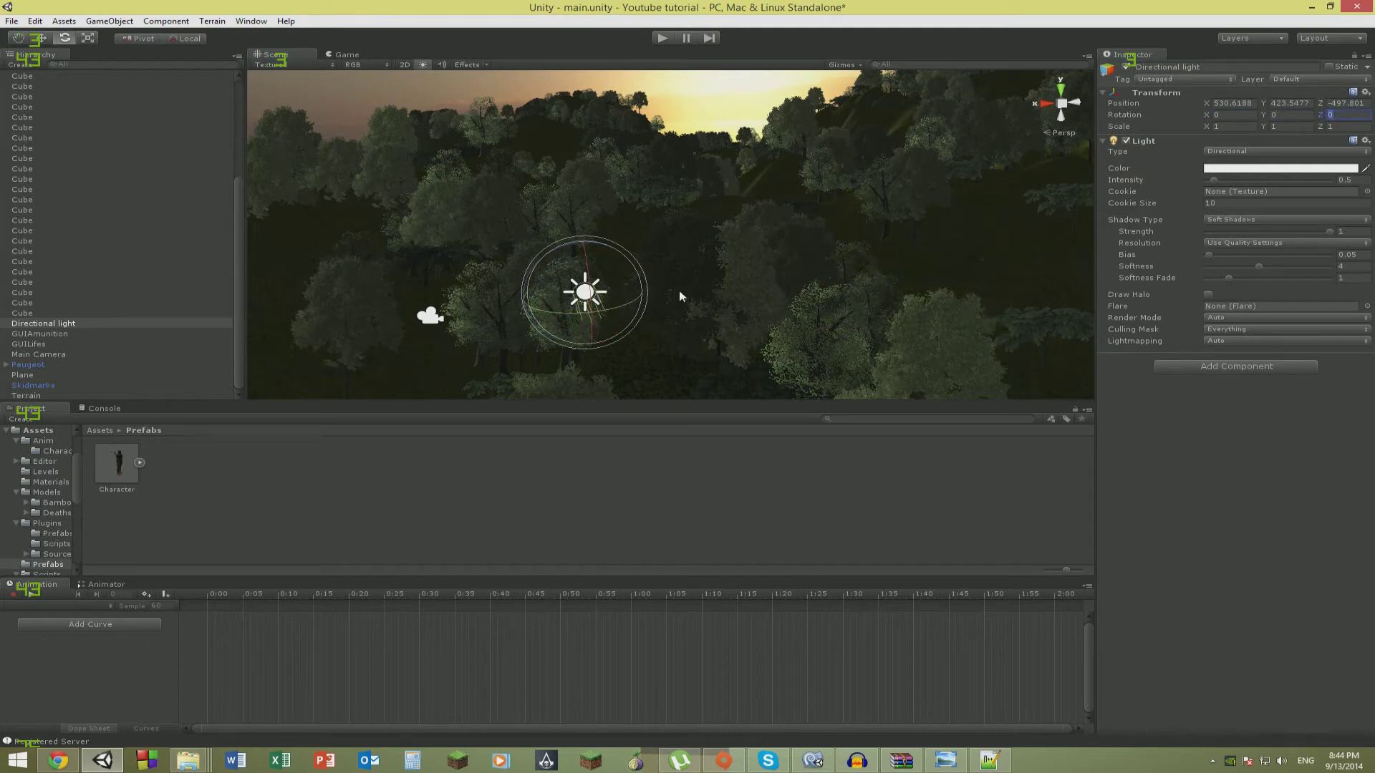
# Rotate the Directional light to about X 31.6° and Y 29.9° to match the skybox sun, and set its intensity to 8.
pyautogui.moveTo(680, 296); pyautogui.dragTo(650, 256, button='right')
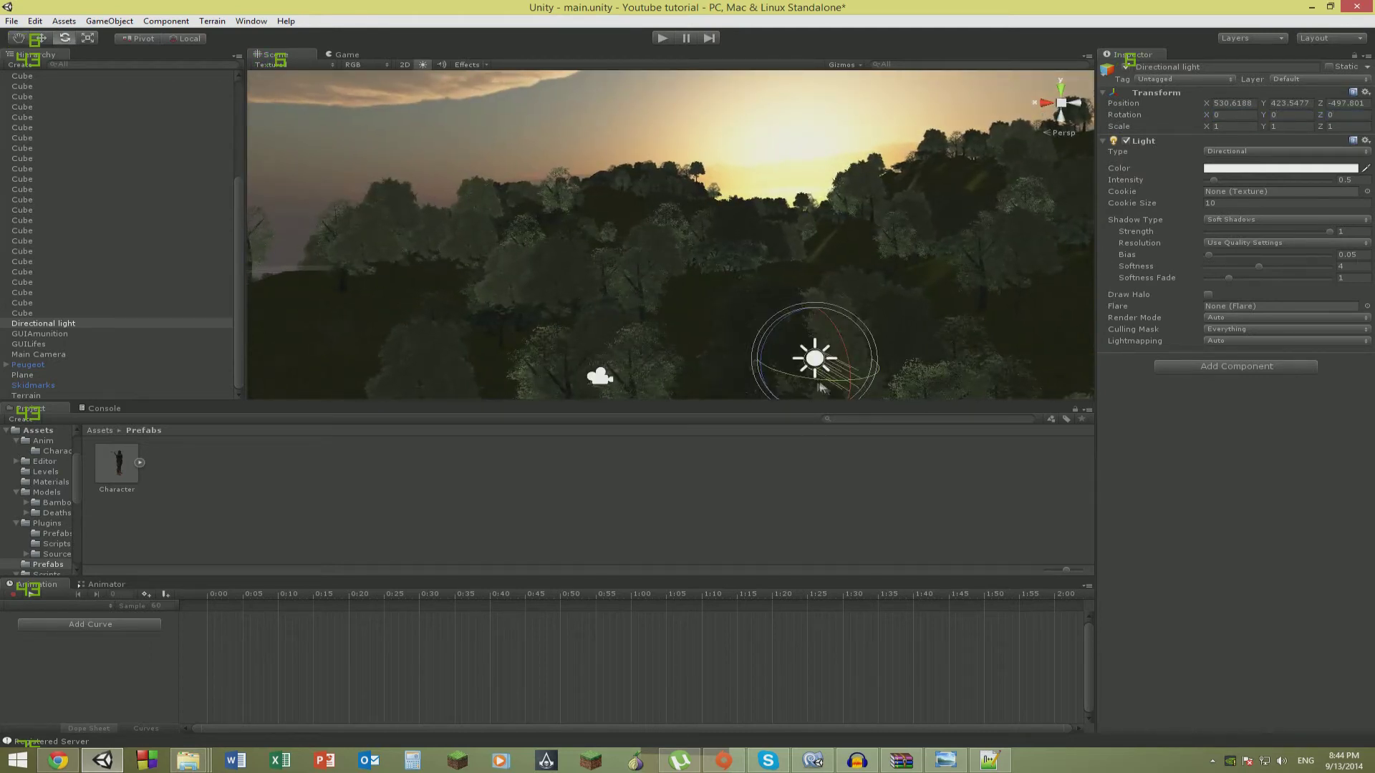
pyautogui.moveTo(827, 384); pyautogui.dragTo(859, 388, button='right')
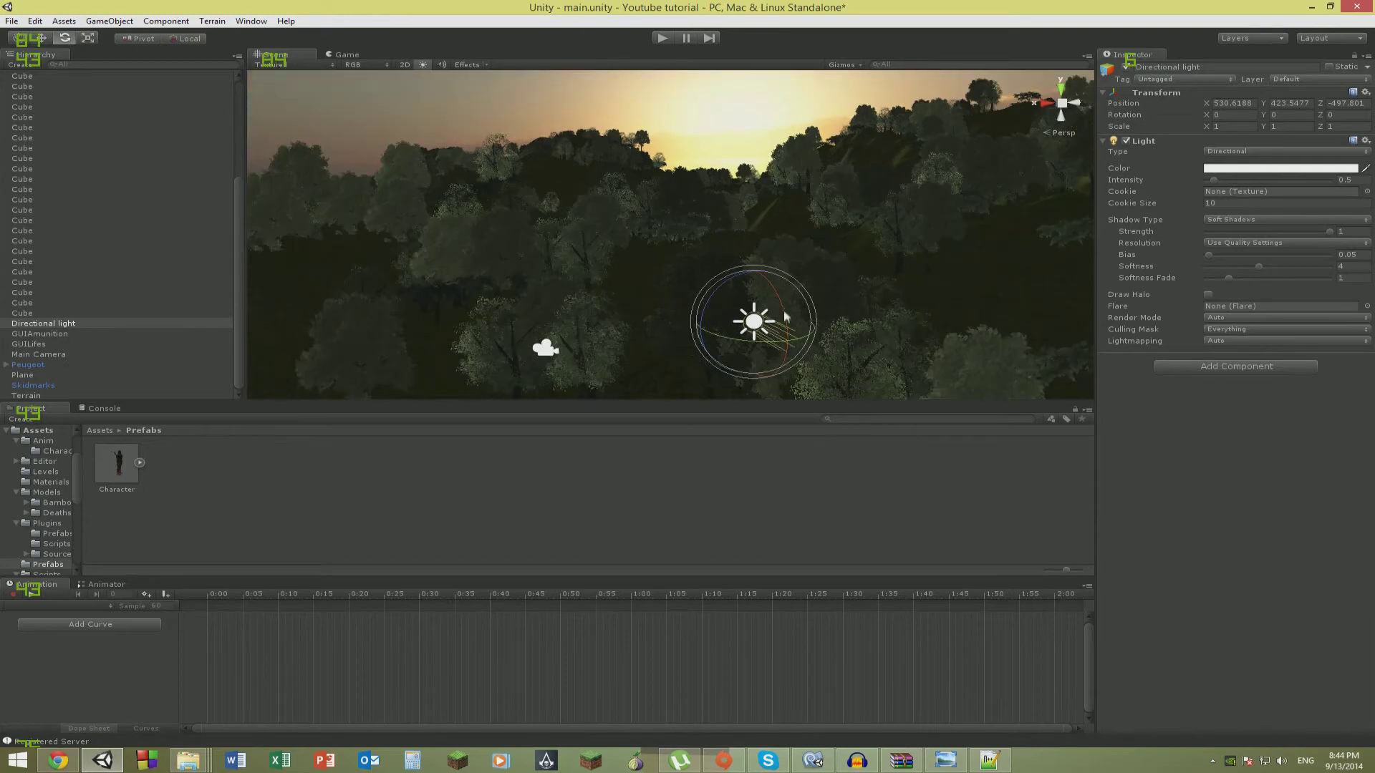
pyautogui.moveTo(785, 331); pyautogui.dragTo(737, 242, button='right')
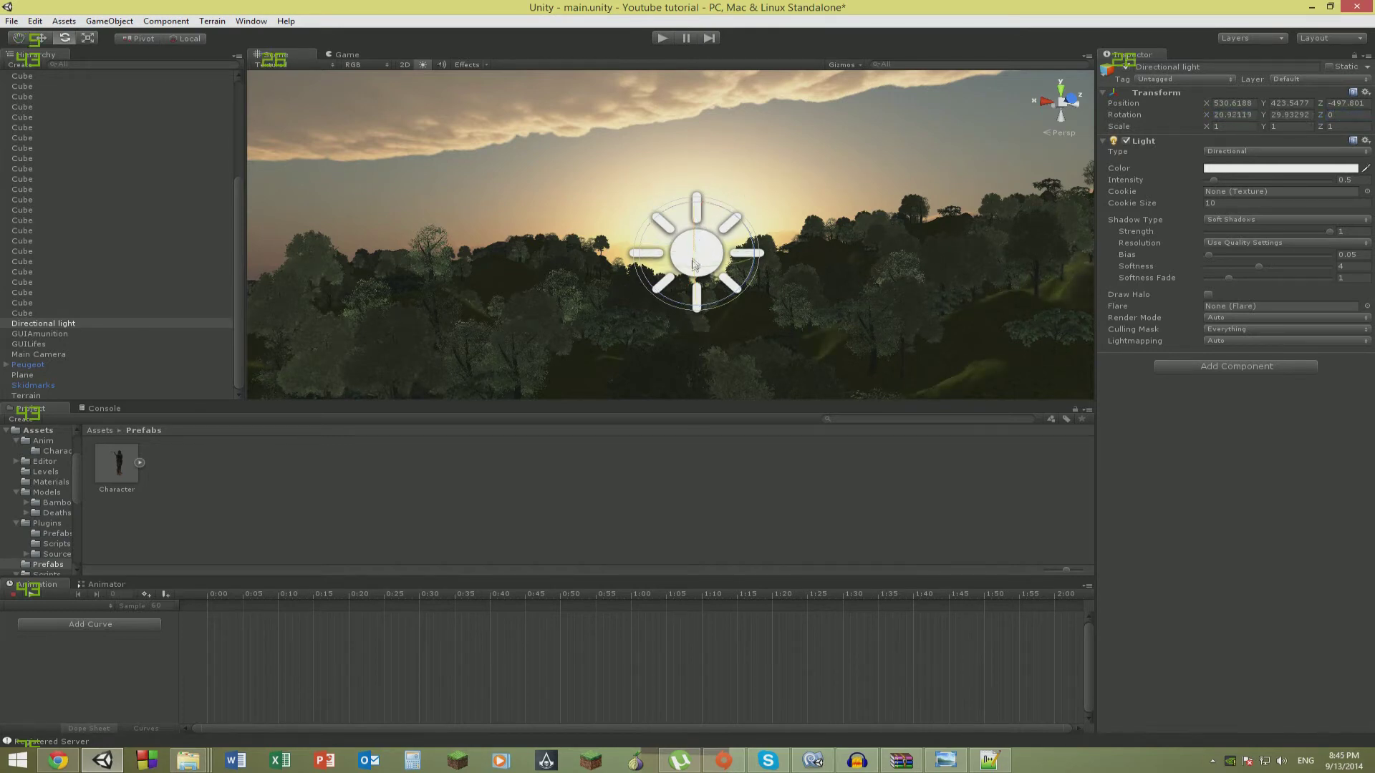
pyautogui.moveTo(693, 263); pyautogui.dragTo(693, 265)
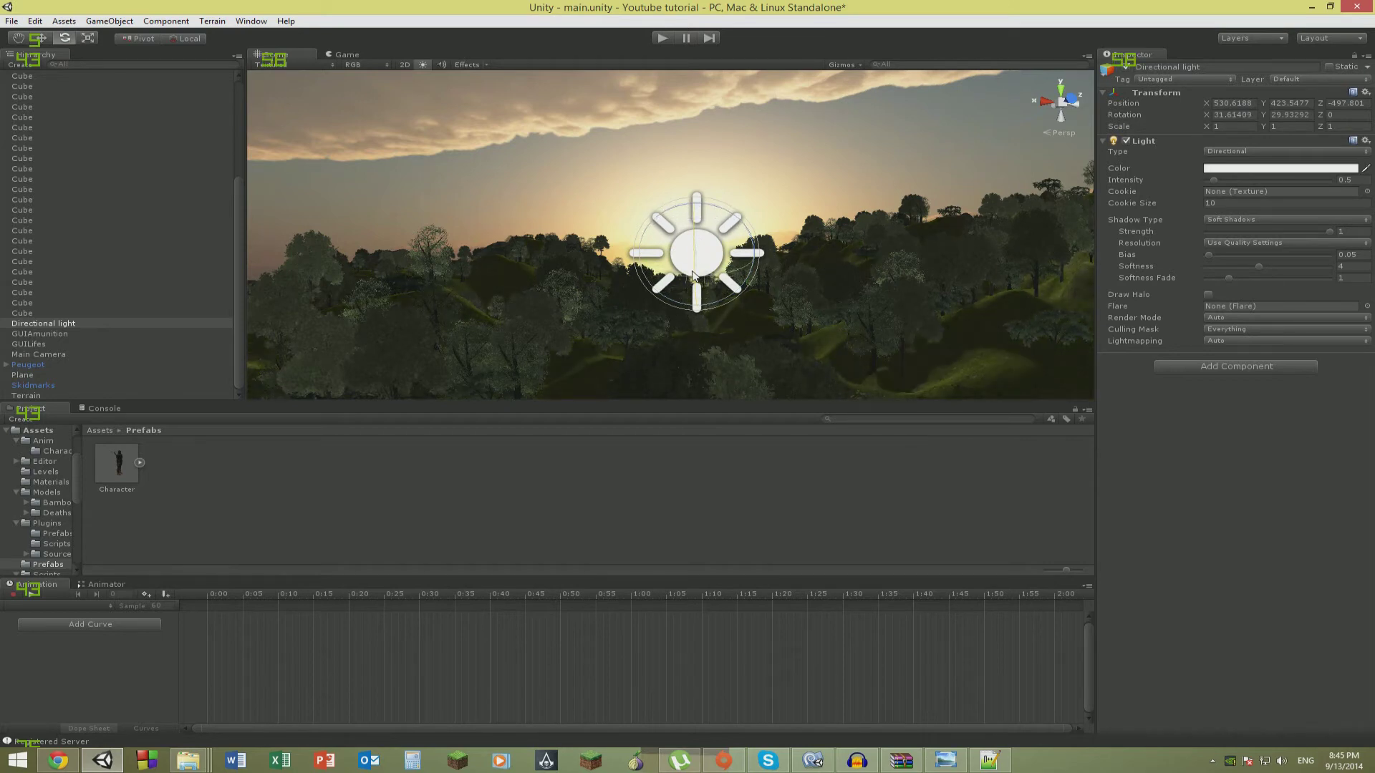
pyautogui.moveTo(1212, 180); pyautogui.dragTo(1347, 189)
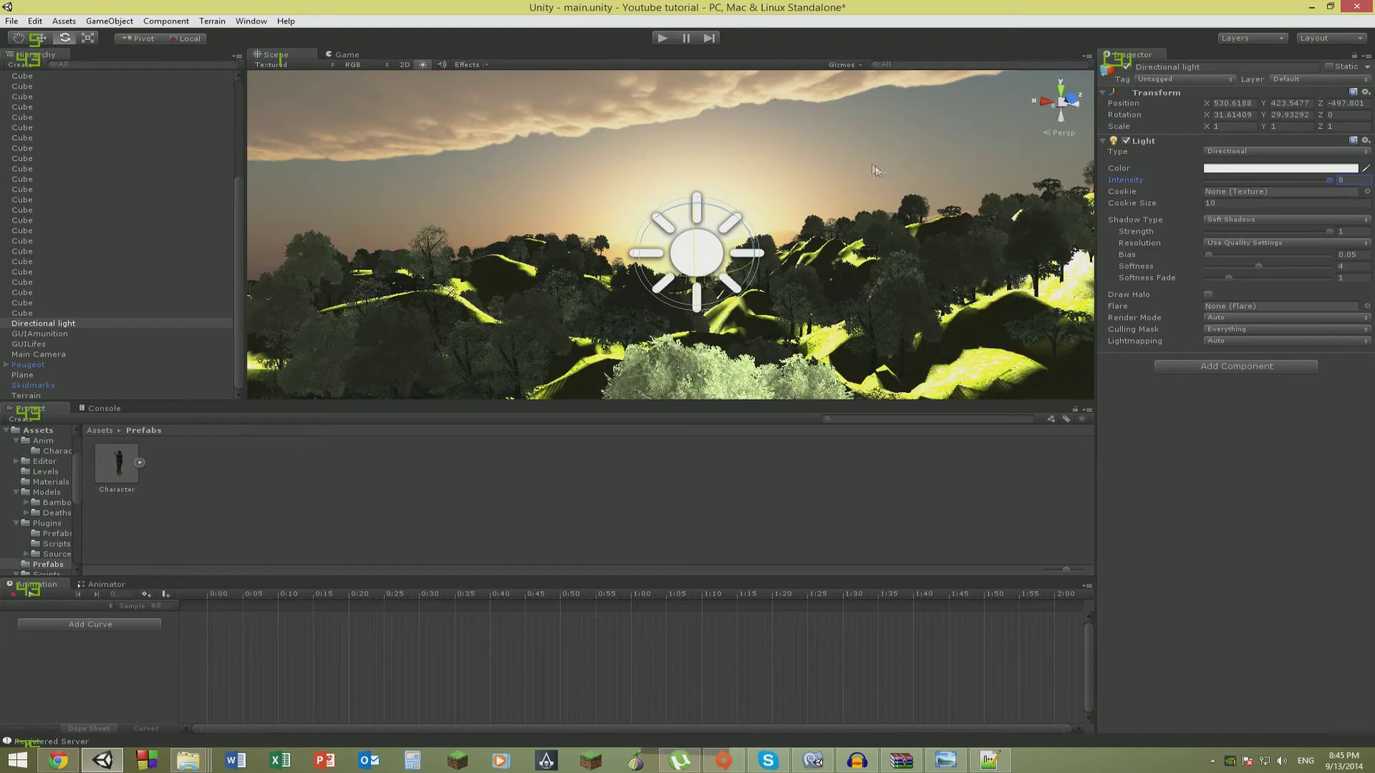
# Import the standard Light Flares package into the project.
pyautogui.moveTo(875, 170); pyautogui.dragTo(952, 301, button='right')
pyautogui.press('w')
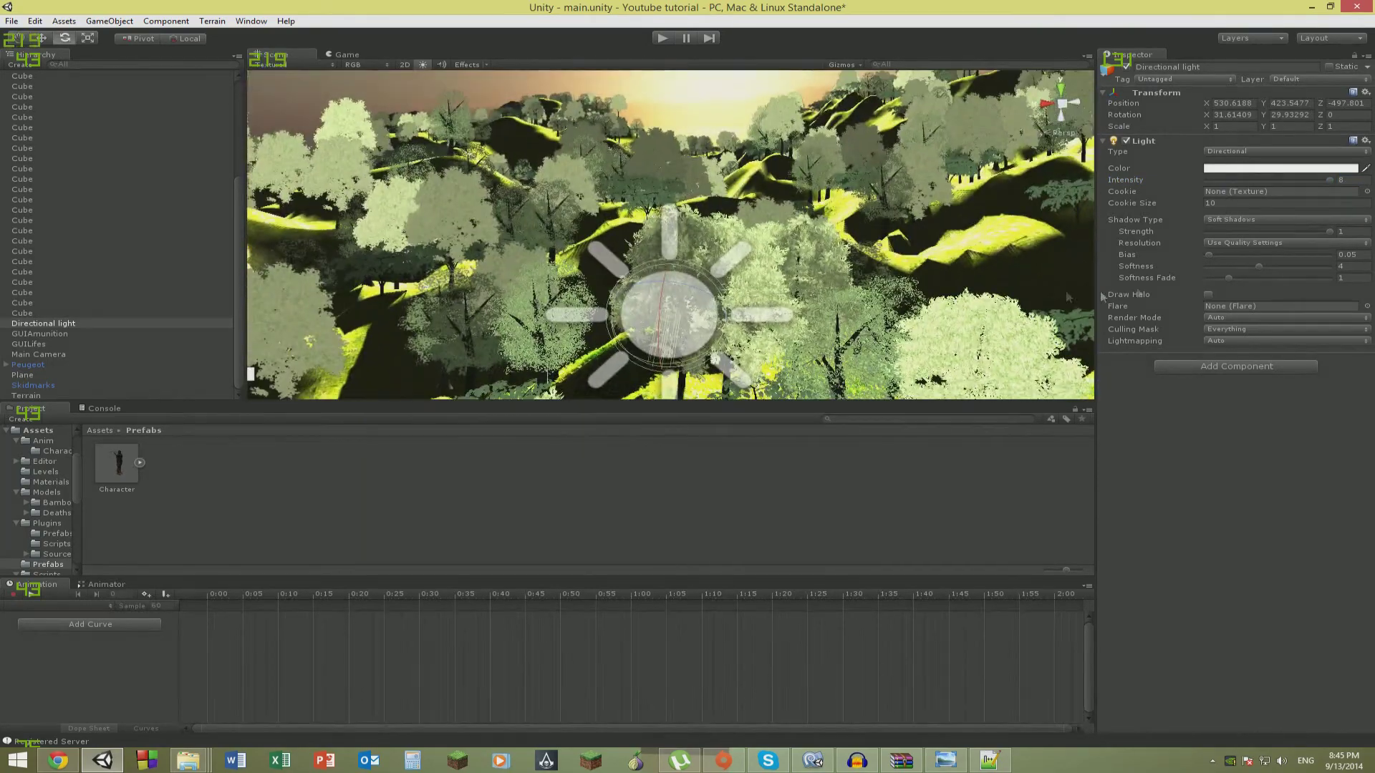
pyautogui.click(1367, 307)
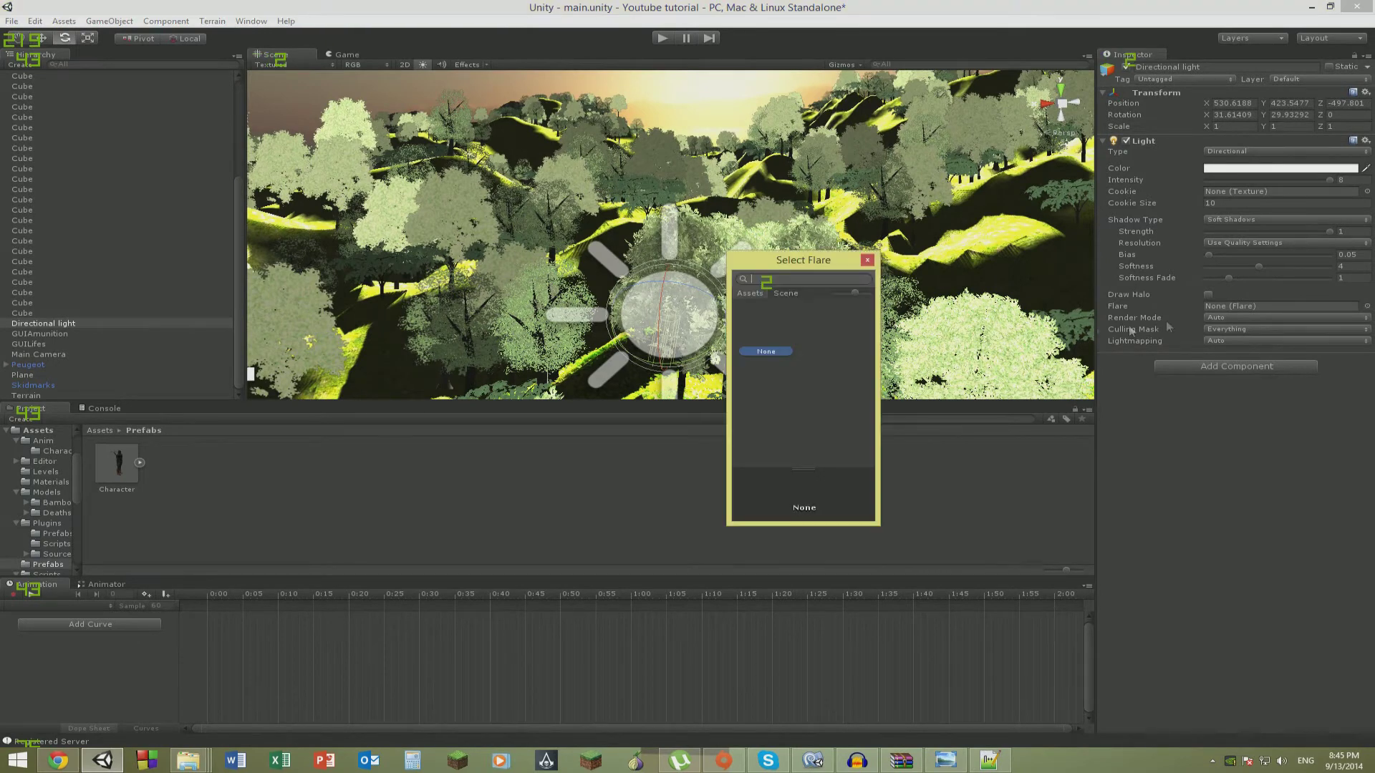
pyautogui.click(867, 260)
pyautogui.rightClick(773, 472)
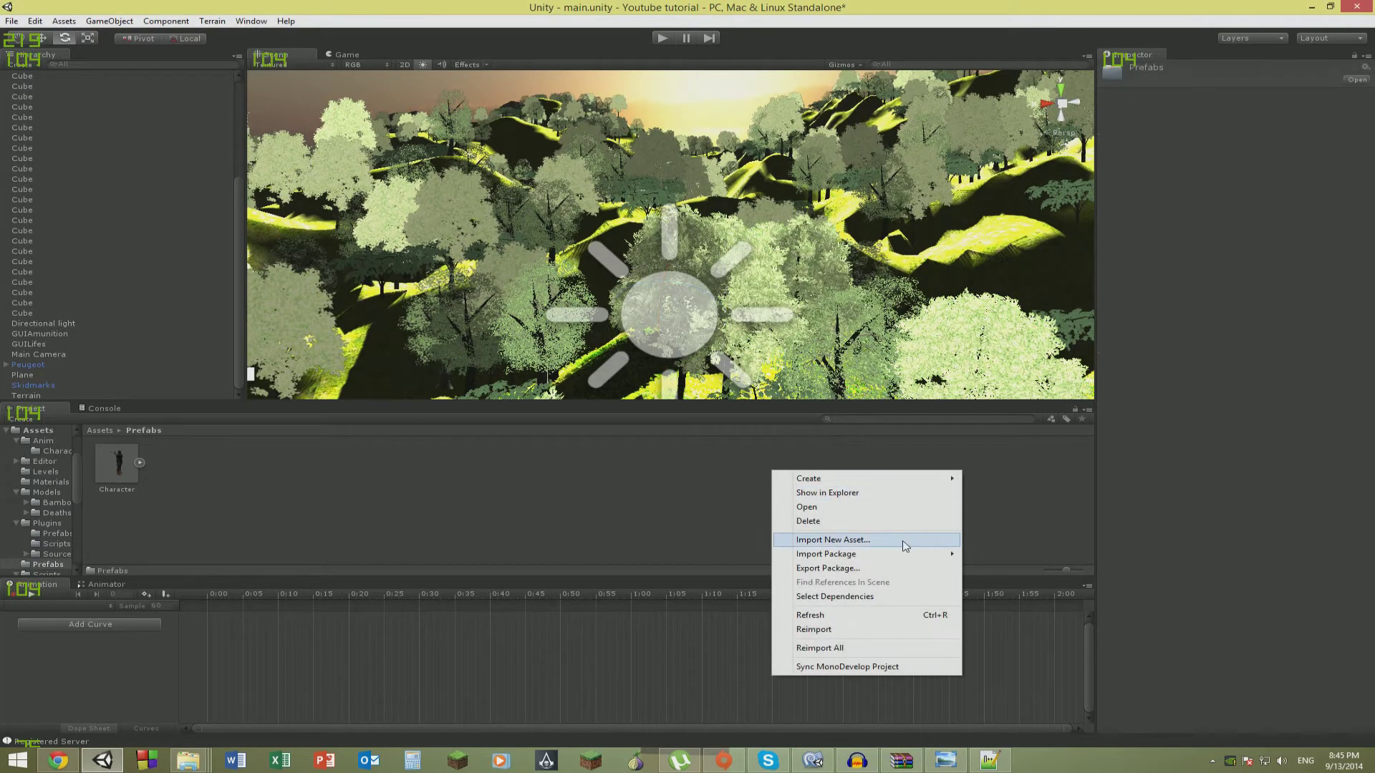
pyautogui.moveTo(906, 557)
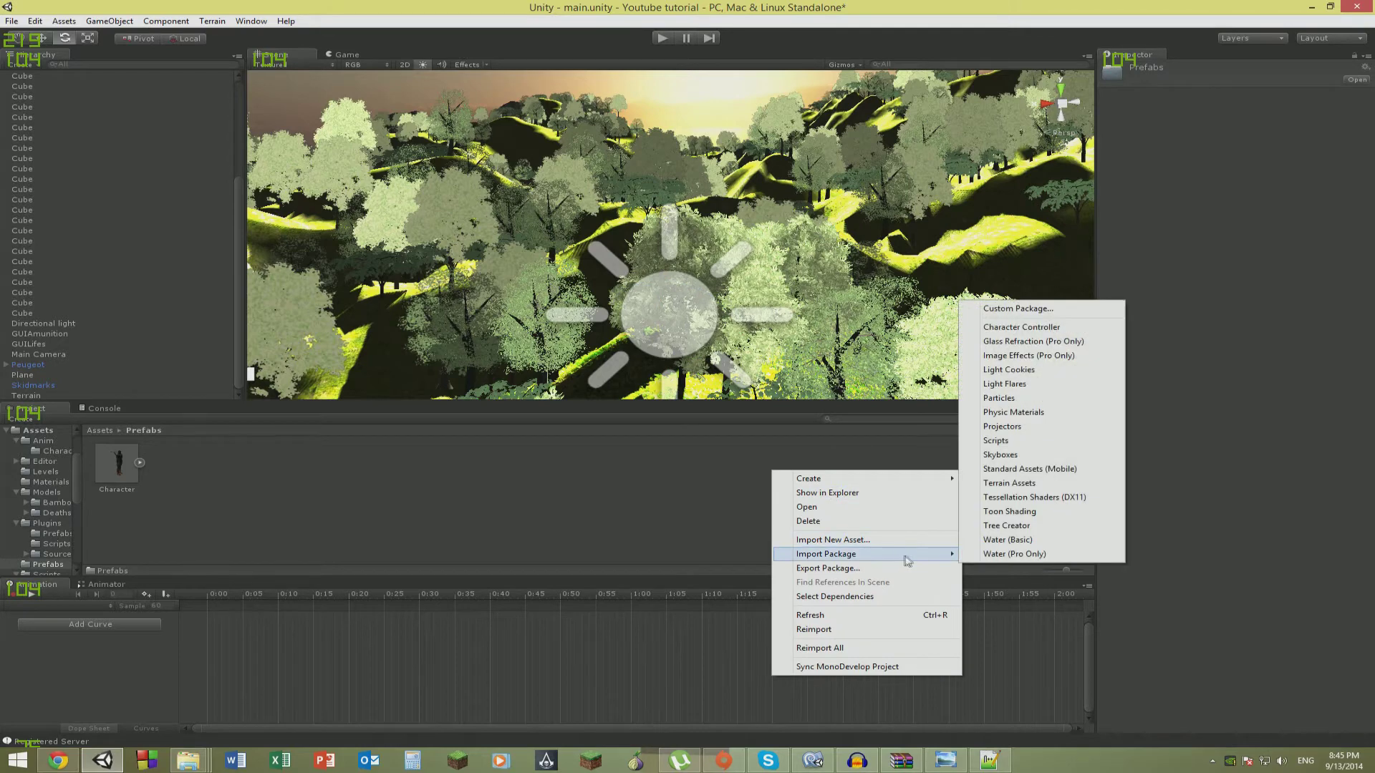
pyautogui.click(1032, 392)
pyautogui.click(306, 233)
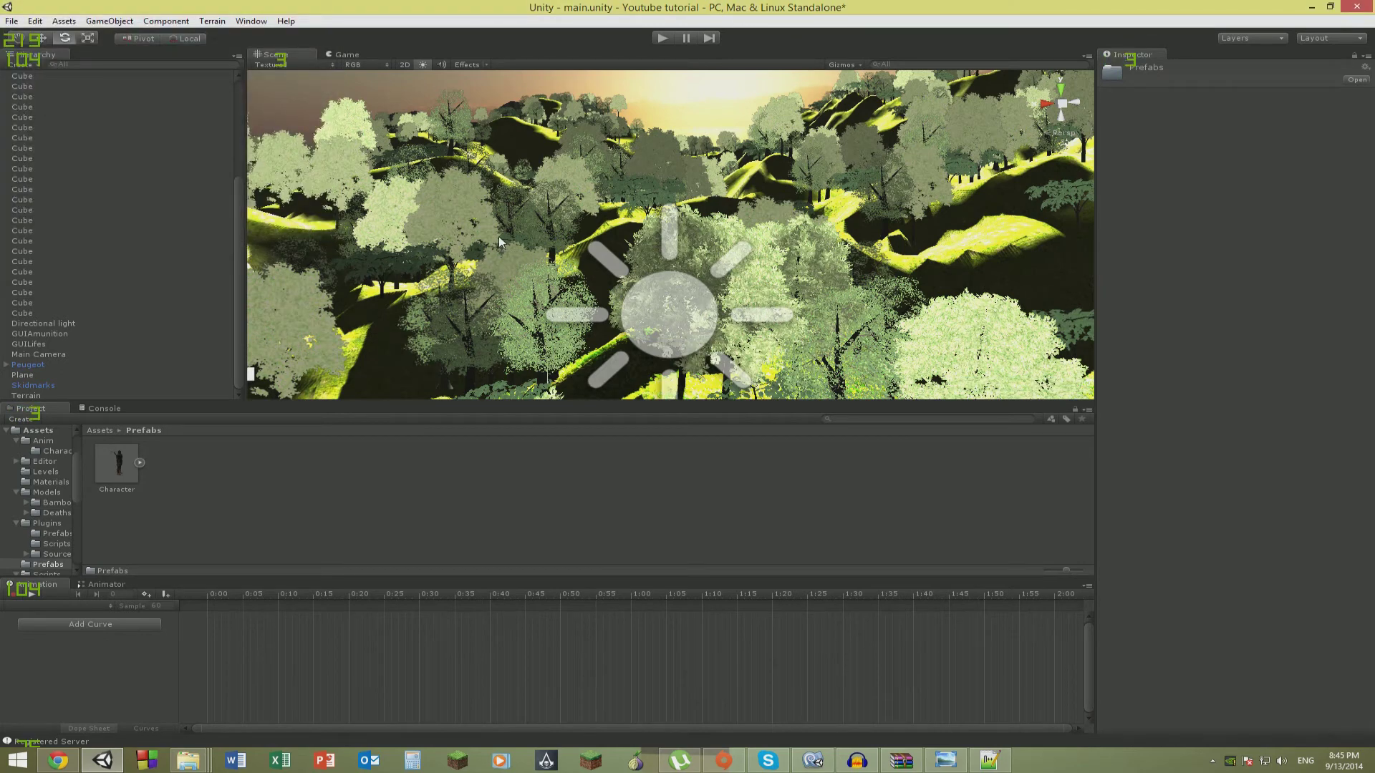
# Assign the Sun flare to the Directional light.
pyautogui.click(676, 307)
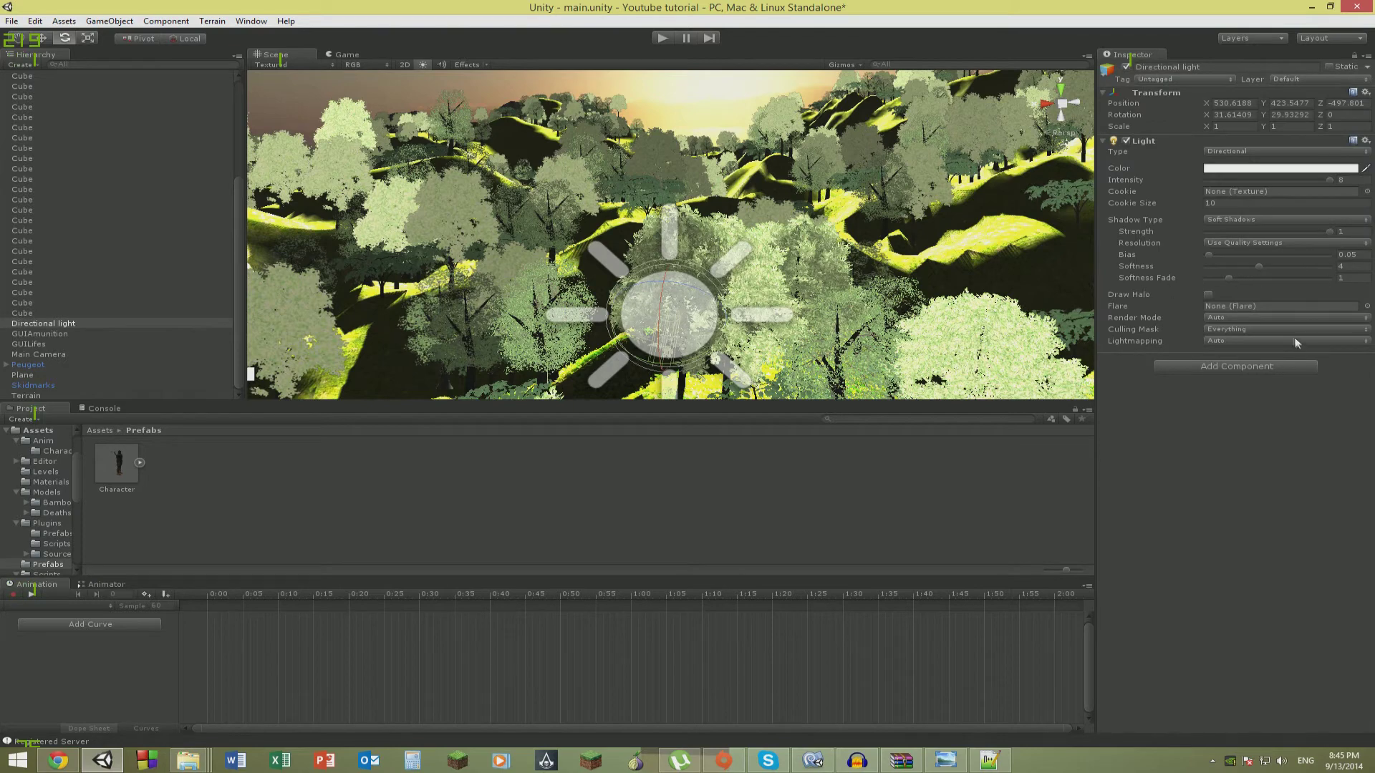
pyautogui.click(1366, 306)
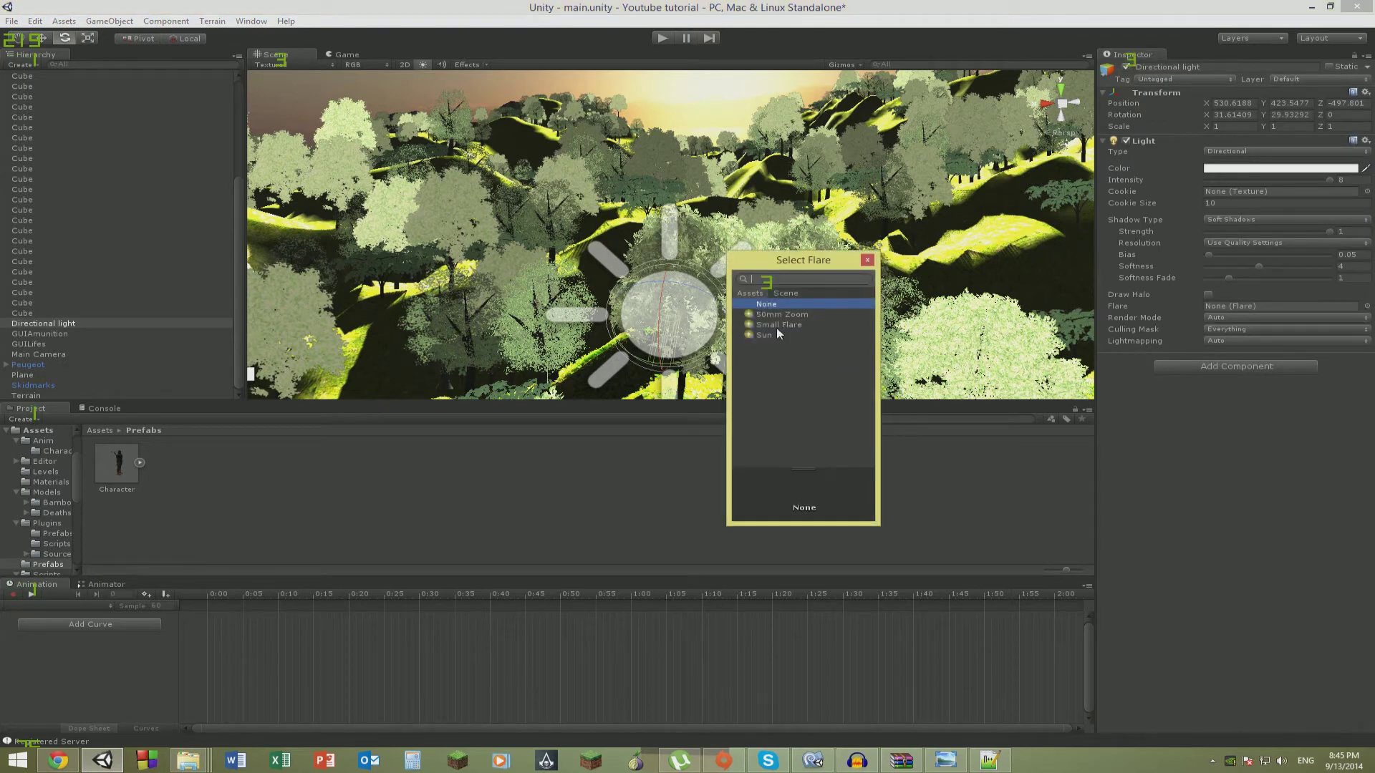
pyautogui.doubleClick(764, 336)
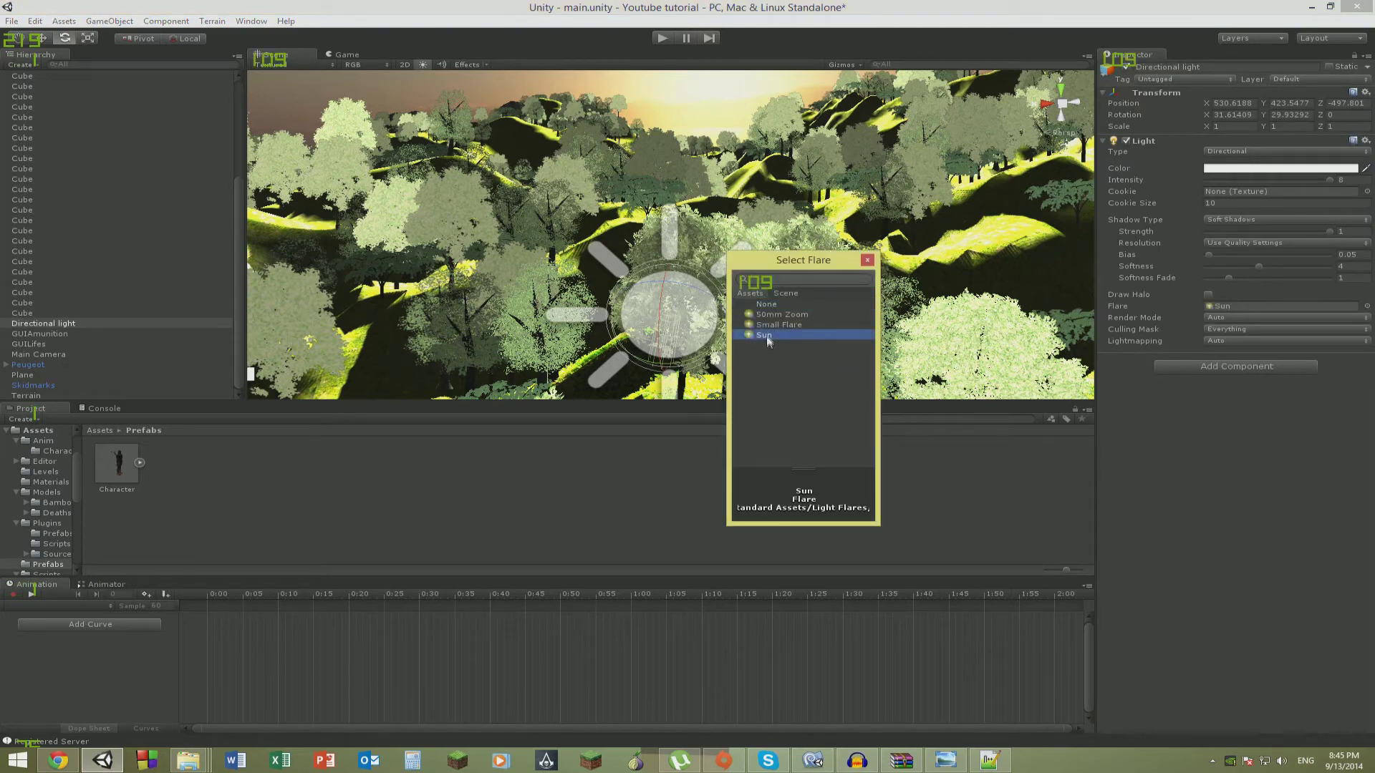
# Rotate the Directional light to about X 15.6° and Y 24.9° to align its flare with the skybox sun, and set its intensity to 1.8.
pyautogui.moveTo(773, 274); pyautogui.dragTo(766, 229, button='right')
pyautogui.moveTo(672, 165); pyautogui.dragTo(673, 136)
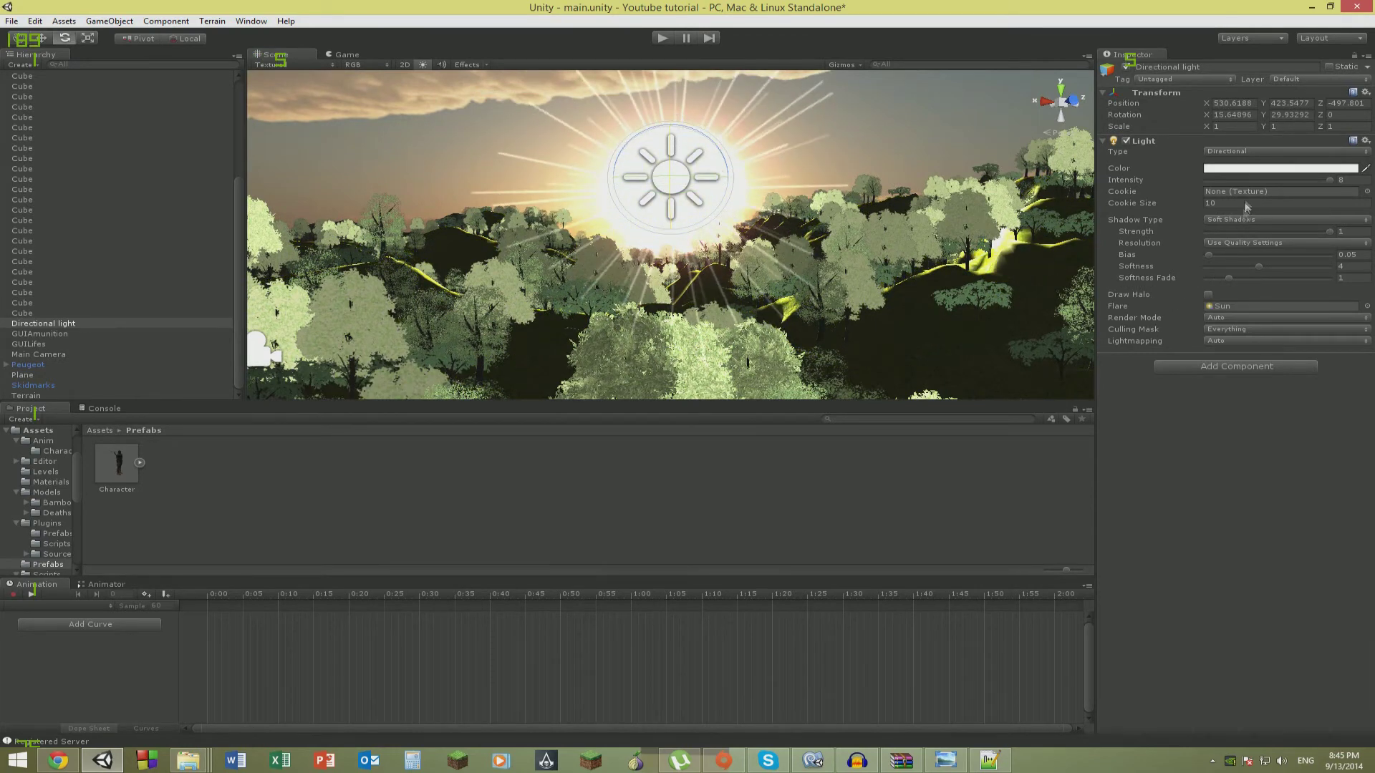
pyautogui.moveTo(1329, 180); pyautogui.dragTo(1206, 183)
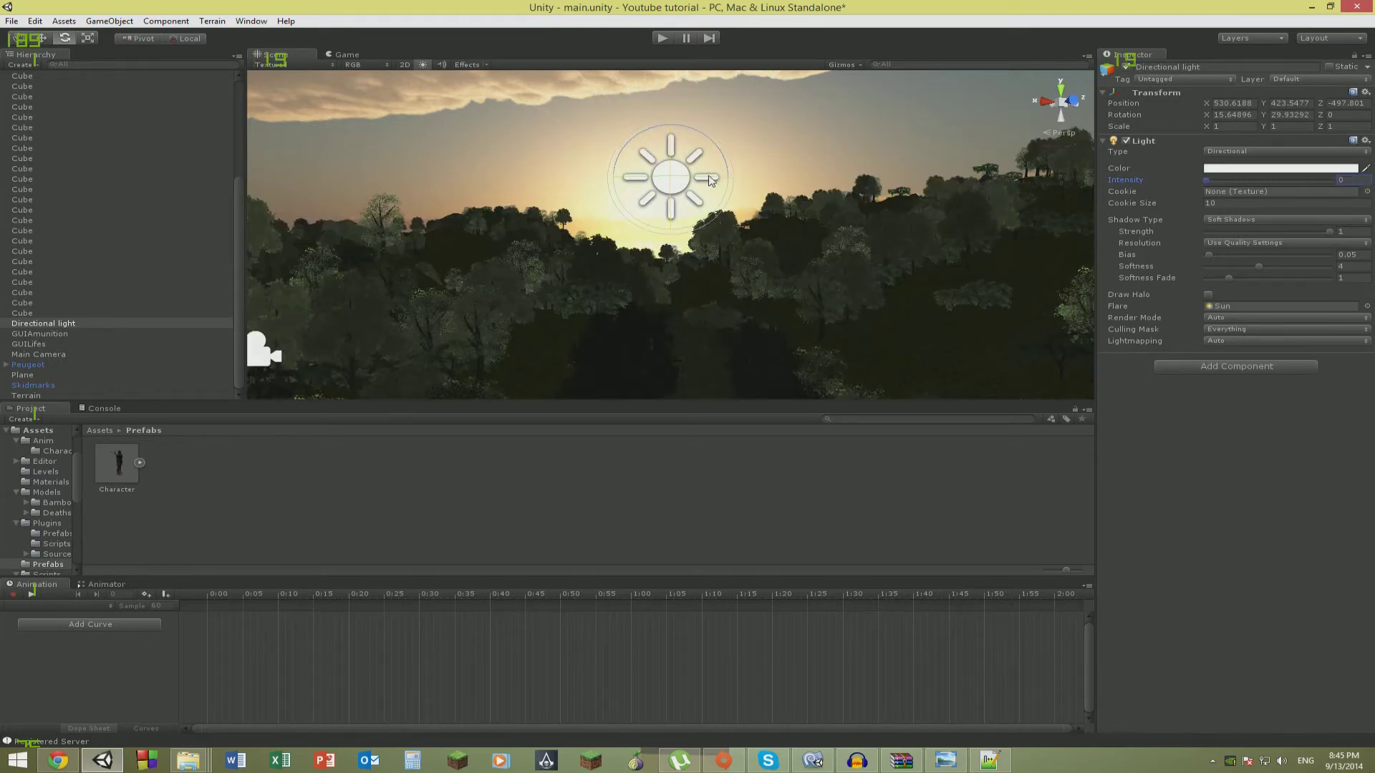
pyautogui.moveTo(709, 180); pyautogui.dragTo(716, 180)
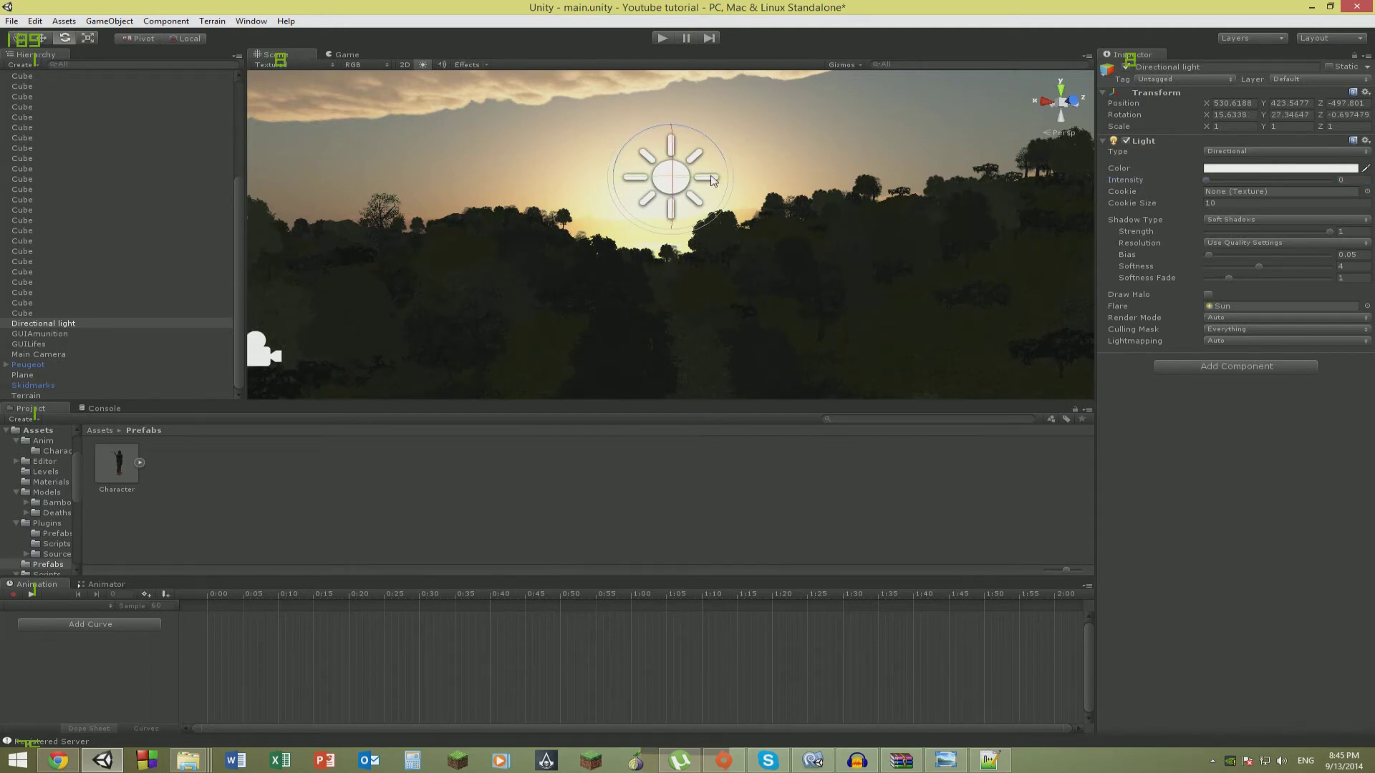
pyautogui.moveTo(1209, 178); pyautogui.dragTo(1232, 179)
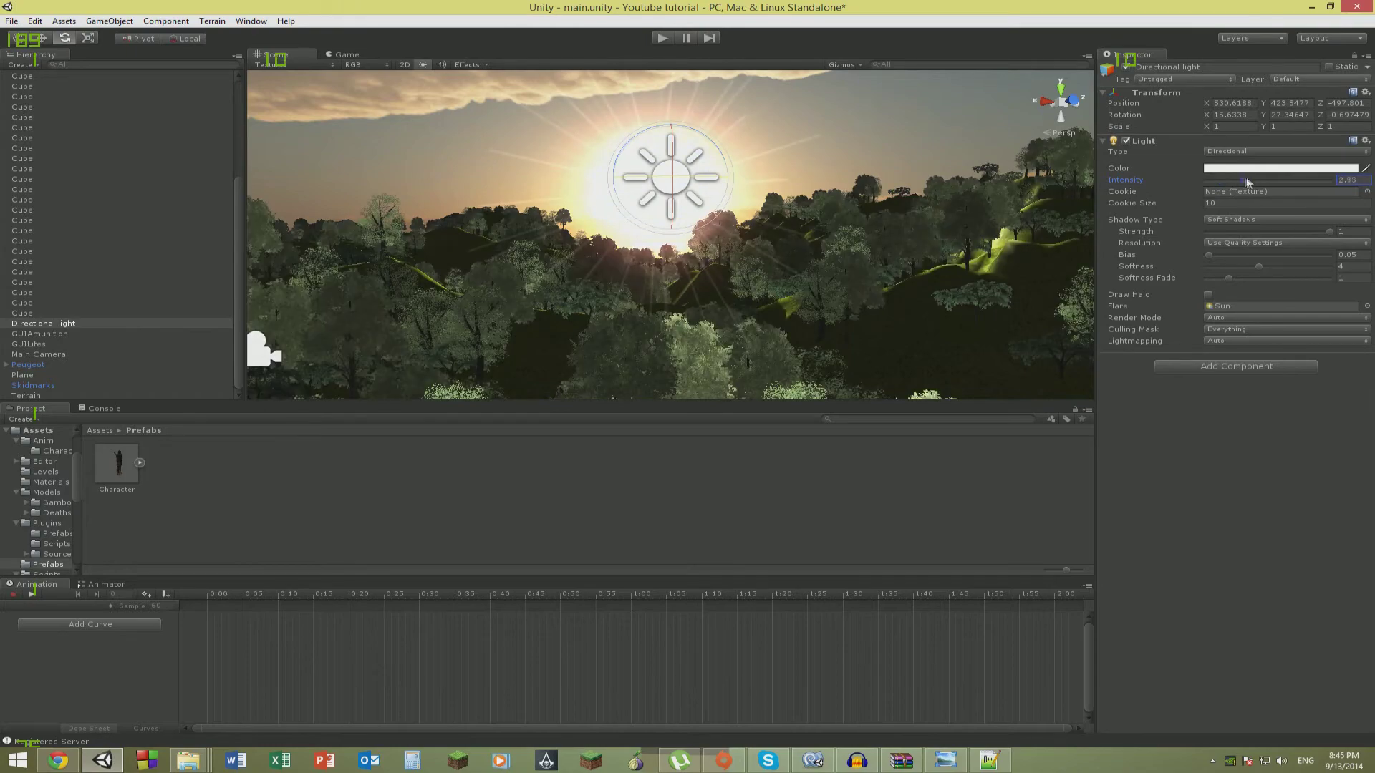
pyautogui.moveTo(662, 179); pyautogui.dragTo(641, 290, button='right')
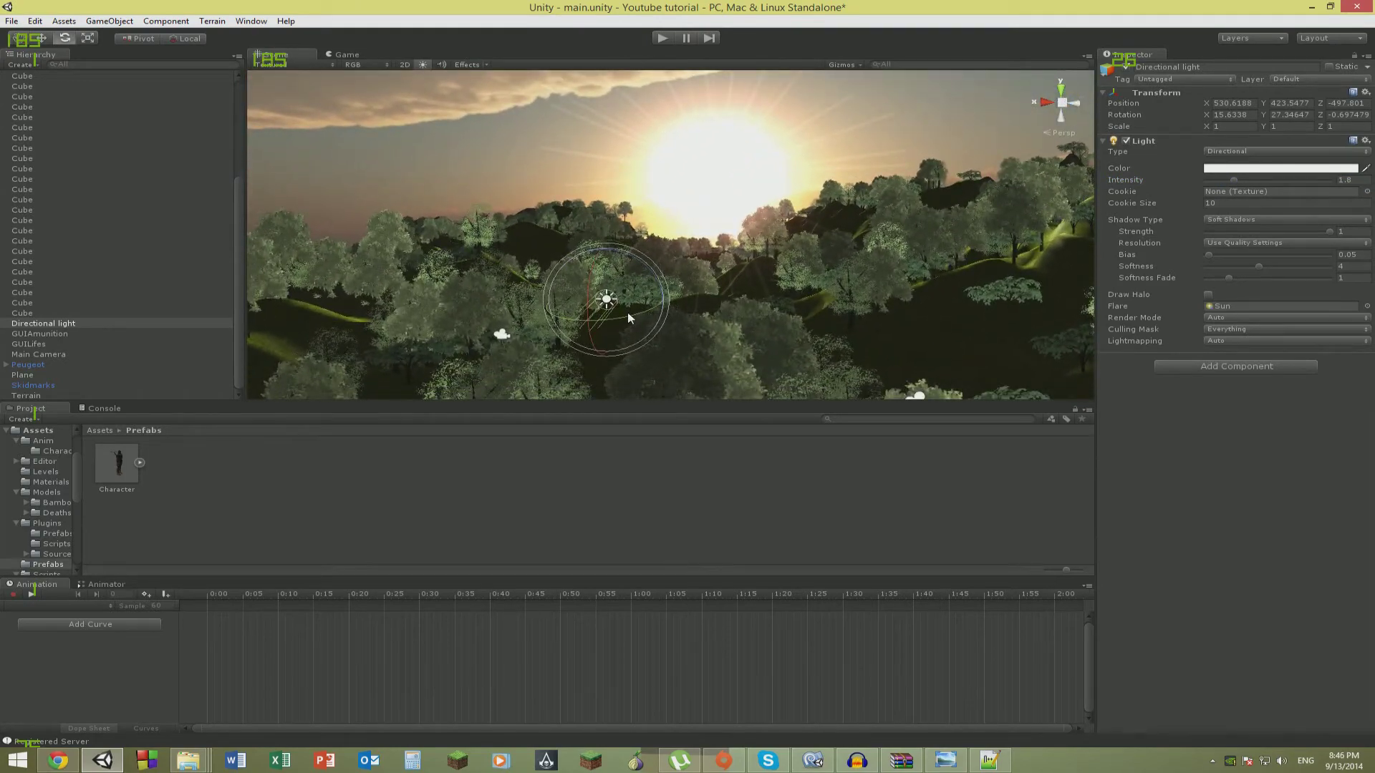
pyautogui.moveTo(630, 313); pyautogui.dragTo(632, 313)
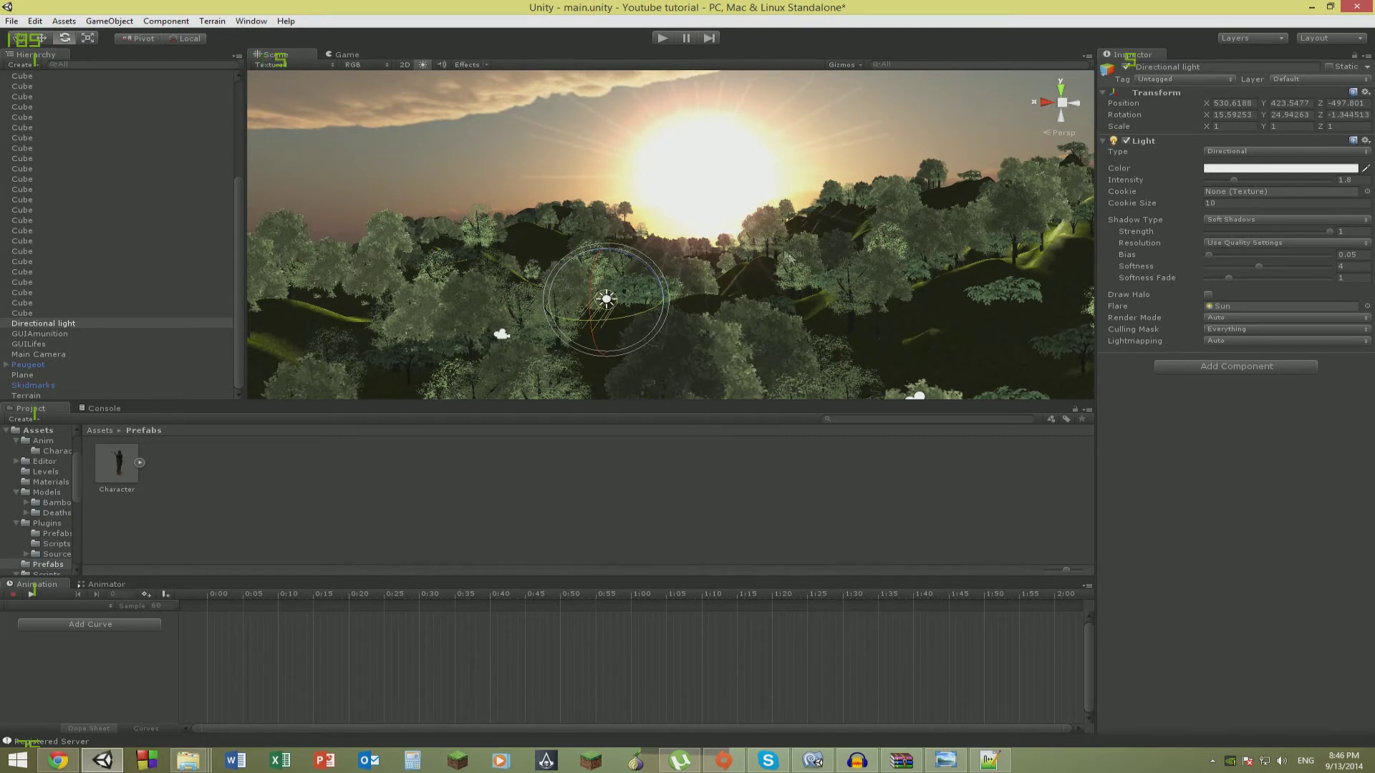
# Set the Directional light's intensity to 0.55 and its colour to a pale peach, about RGB 255, 191, 158.
pyautogui.keyDown('alt'); pyautogui.moveTo(792, 260); pyautogui.dragTo(795, 172); pyautogui.keyUp('alt')
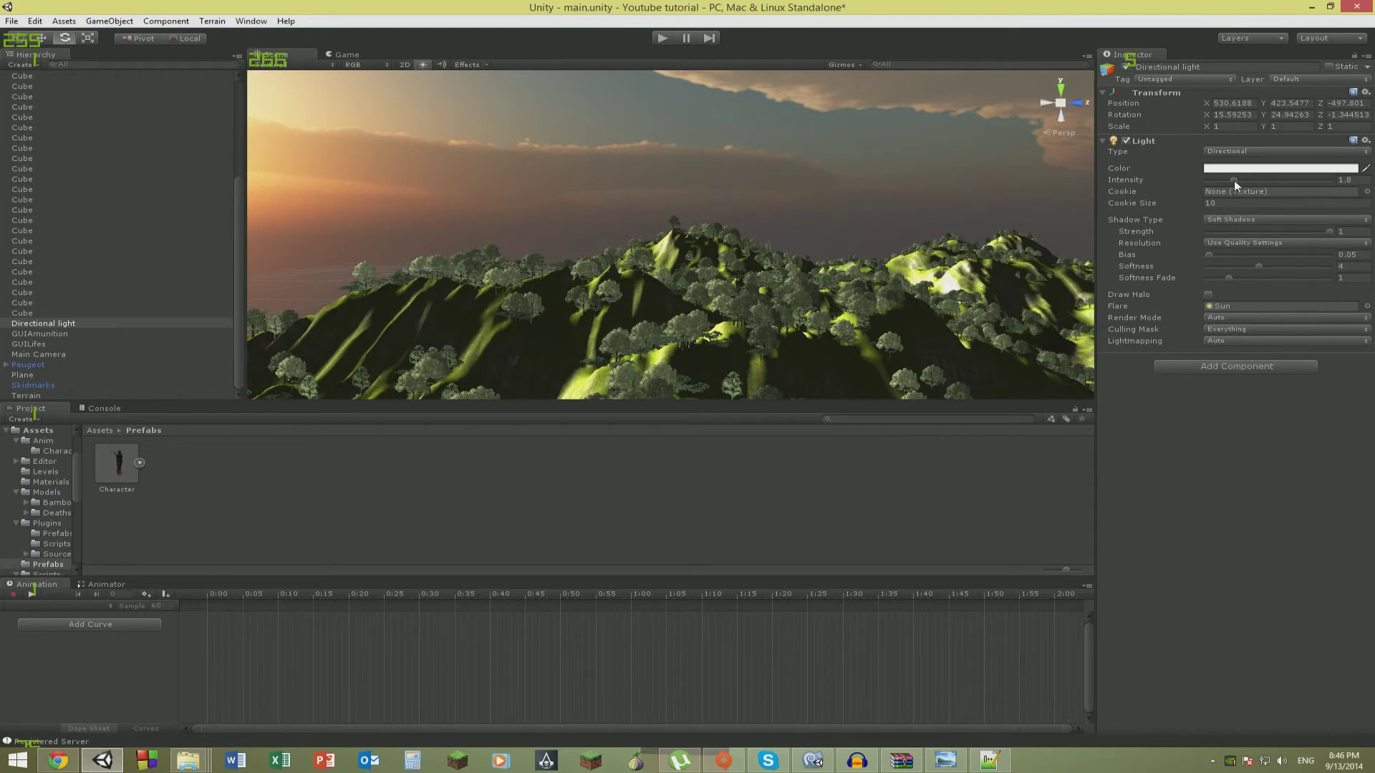
pyautogui.moveTo(1230, 179); pyautogui.dragTo(1215, 184)
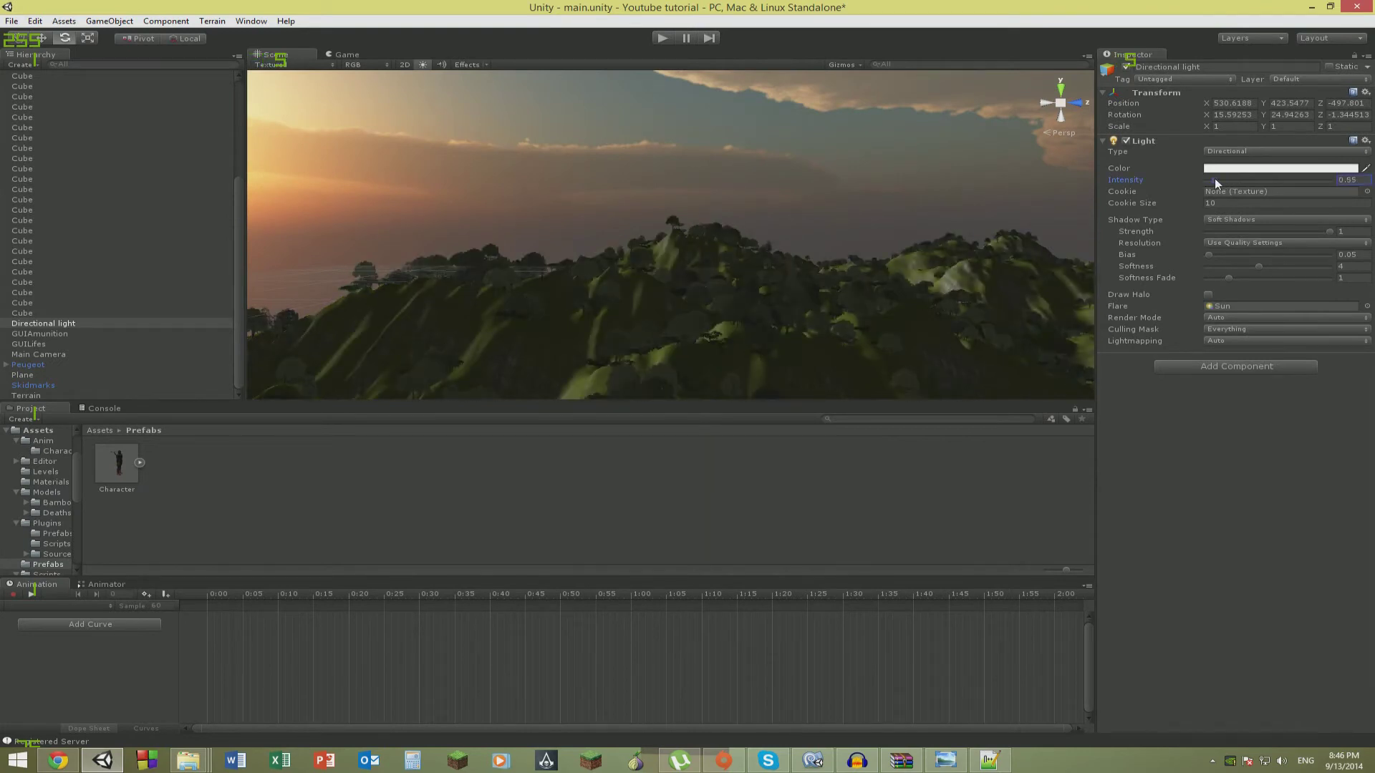
pyautogui.keyDown('alt'); pyautogui.moveTo(935, 214); pyautogui.dragTo(795, 290); pyautogui.keyUp('alt')
pyautogui.click(1285, 169)
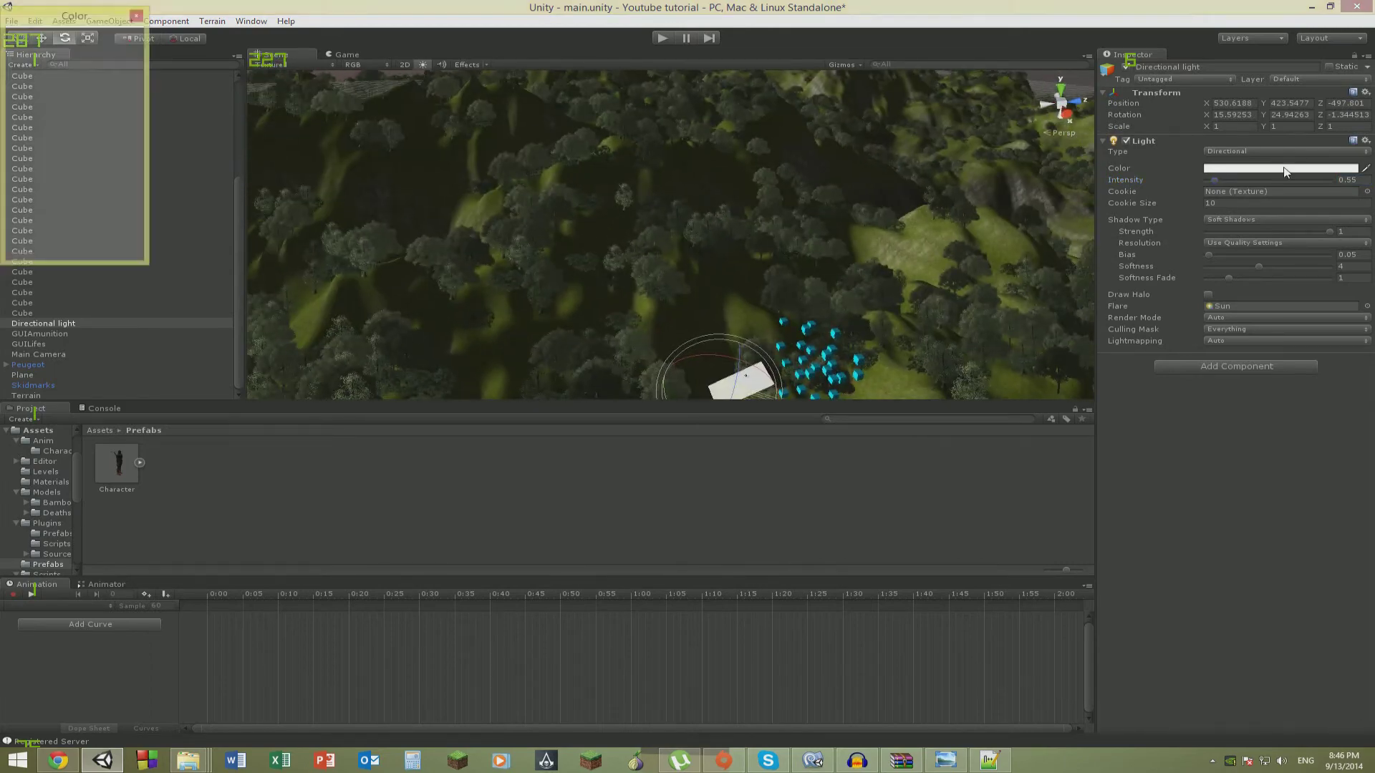
pyautogui.moveTo(132, 159); pyautogui.dragTo(134, 152)
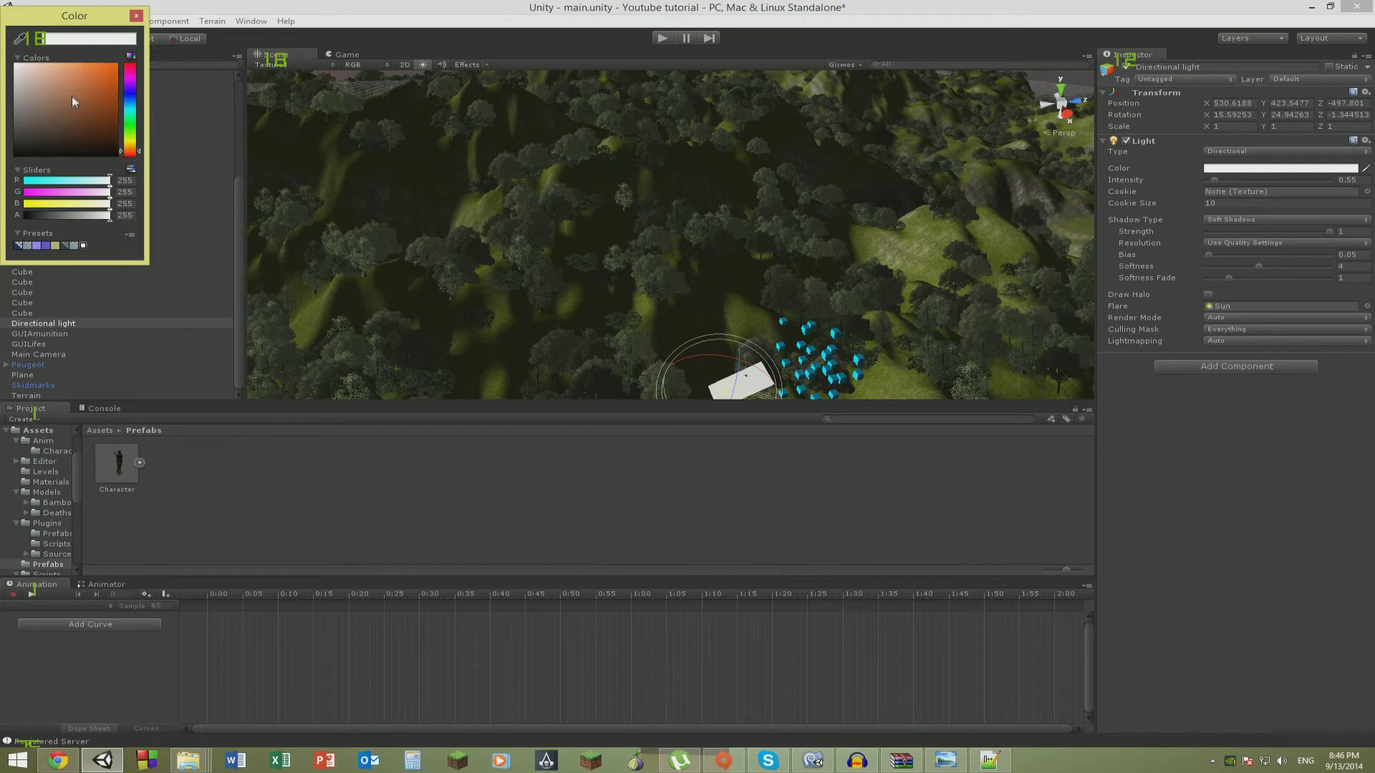
pyautogui.click(85, 66)
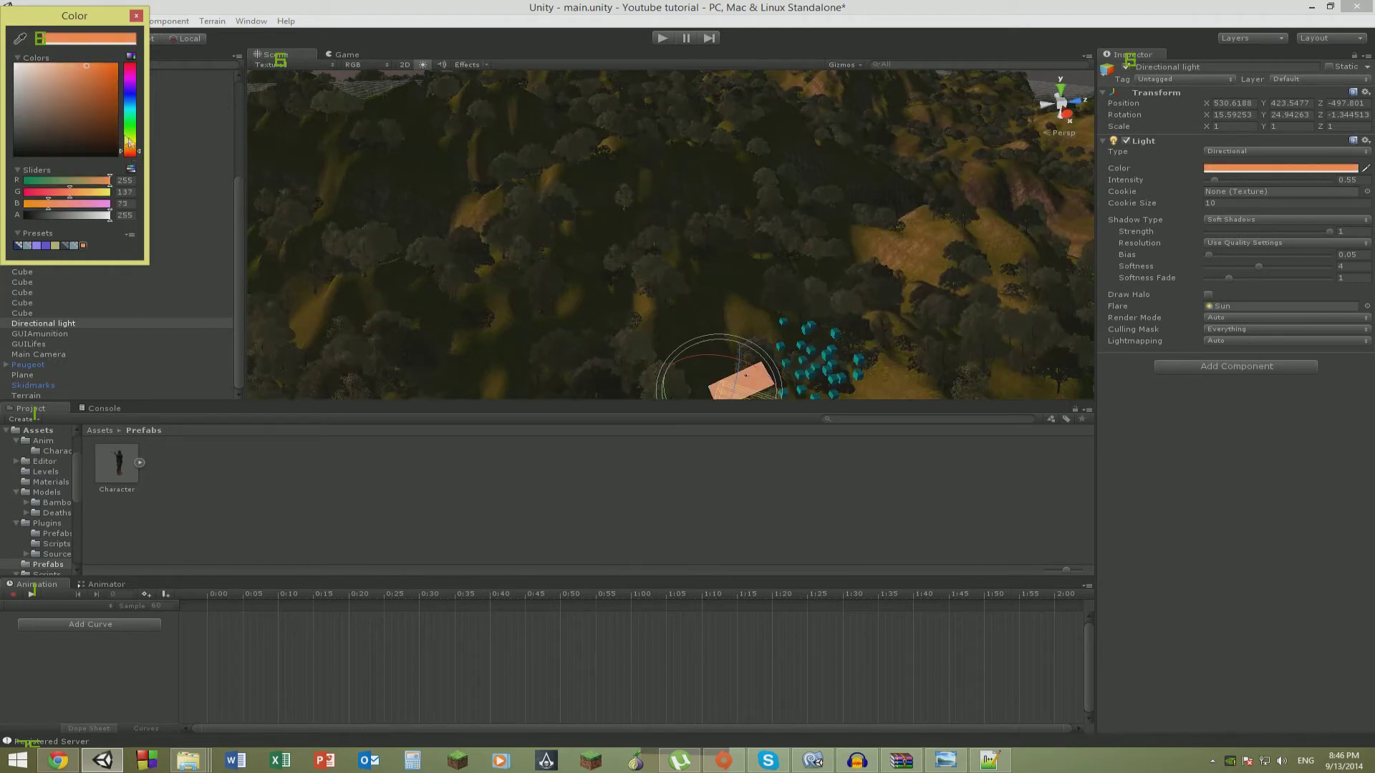
pyautogui.click(56, 63)
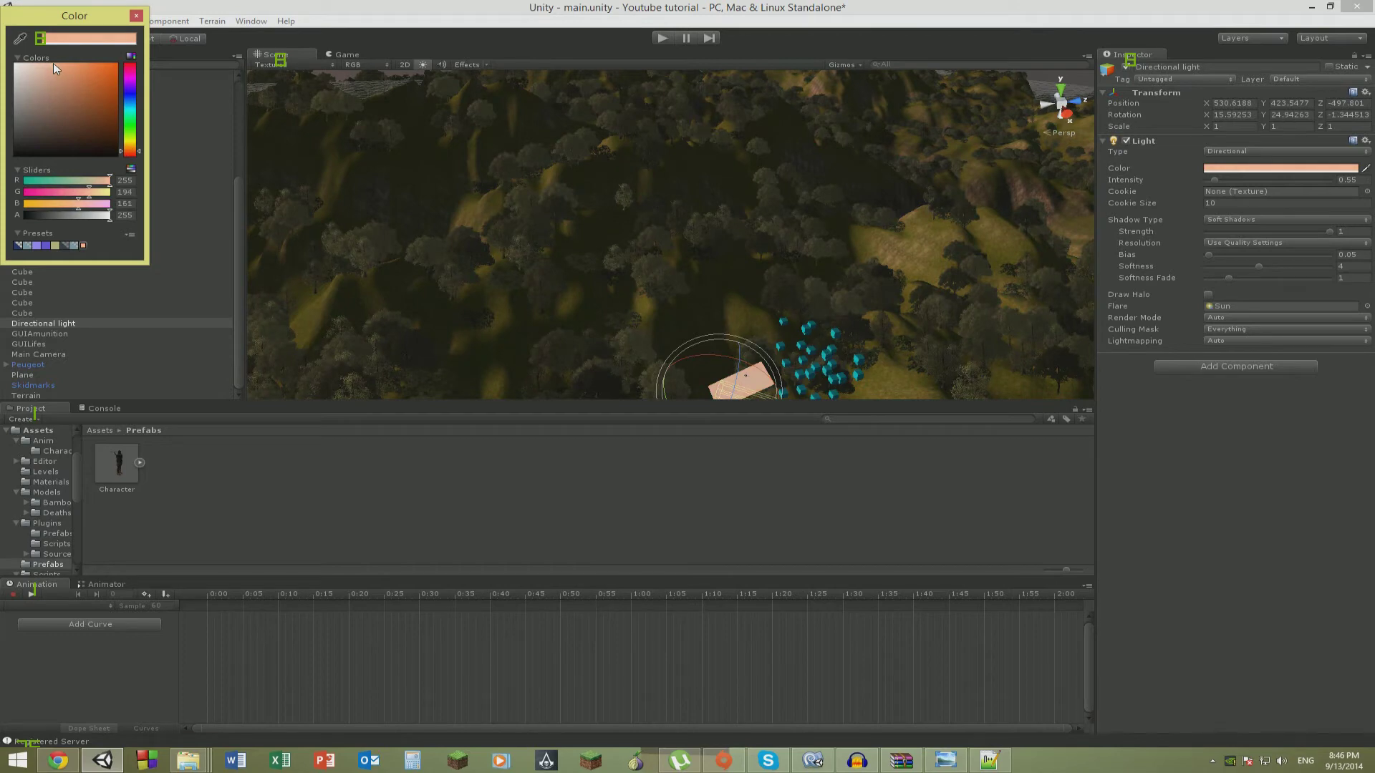
pyautogui.click(137, 15)
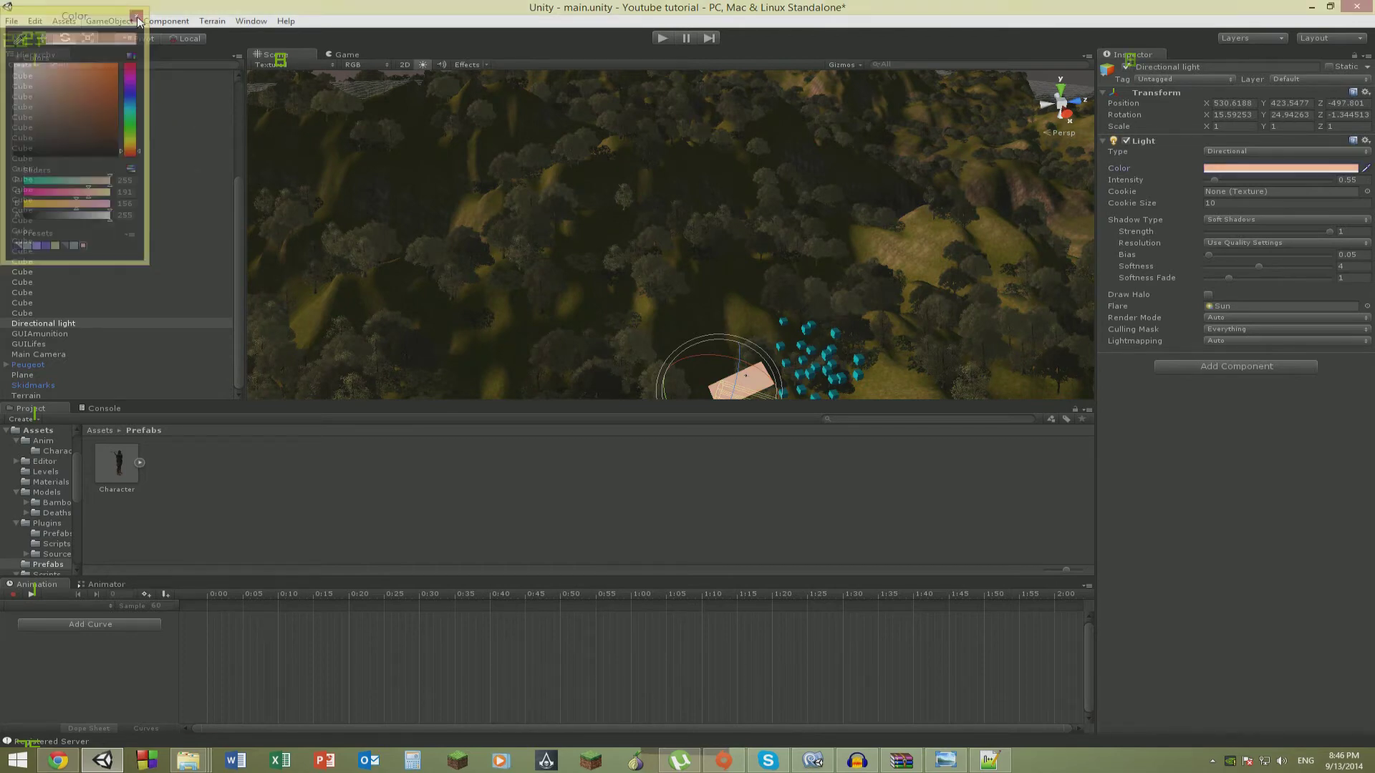
# Move the Directional light to the terrain's edge, at about X 290.6, Y 582.4, Z -1013.9.
pyautogui.moveTo(690, 236); pyautogui.dragTo(154, 428, button='right')
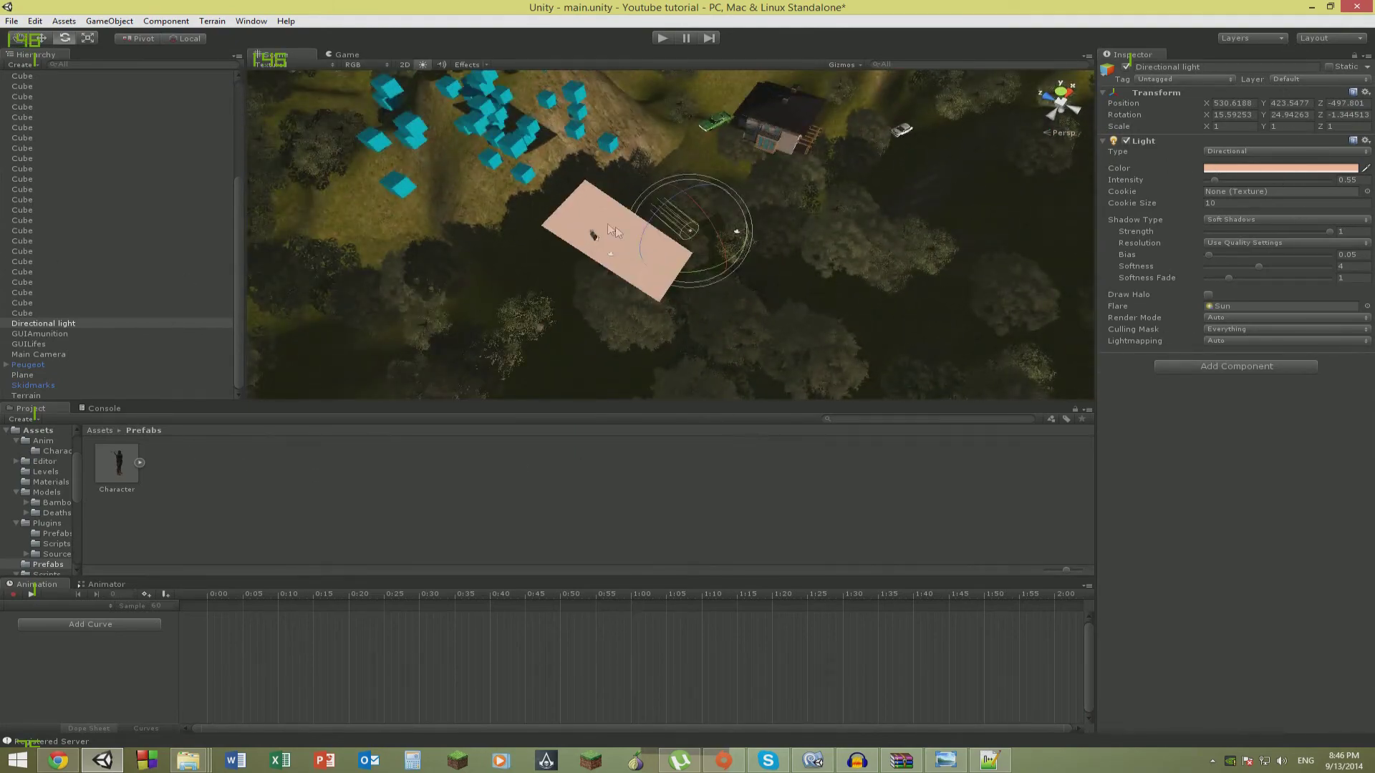
pyautogui.moveTo(1043, 212); pyautogui.dragTo(1088, 144, button='right')
pyautogui.moveTo(1017, 172); pyautogui.dragTo(516, 241, button='right')
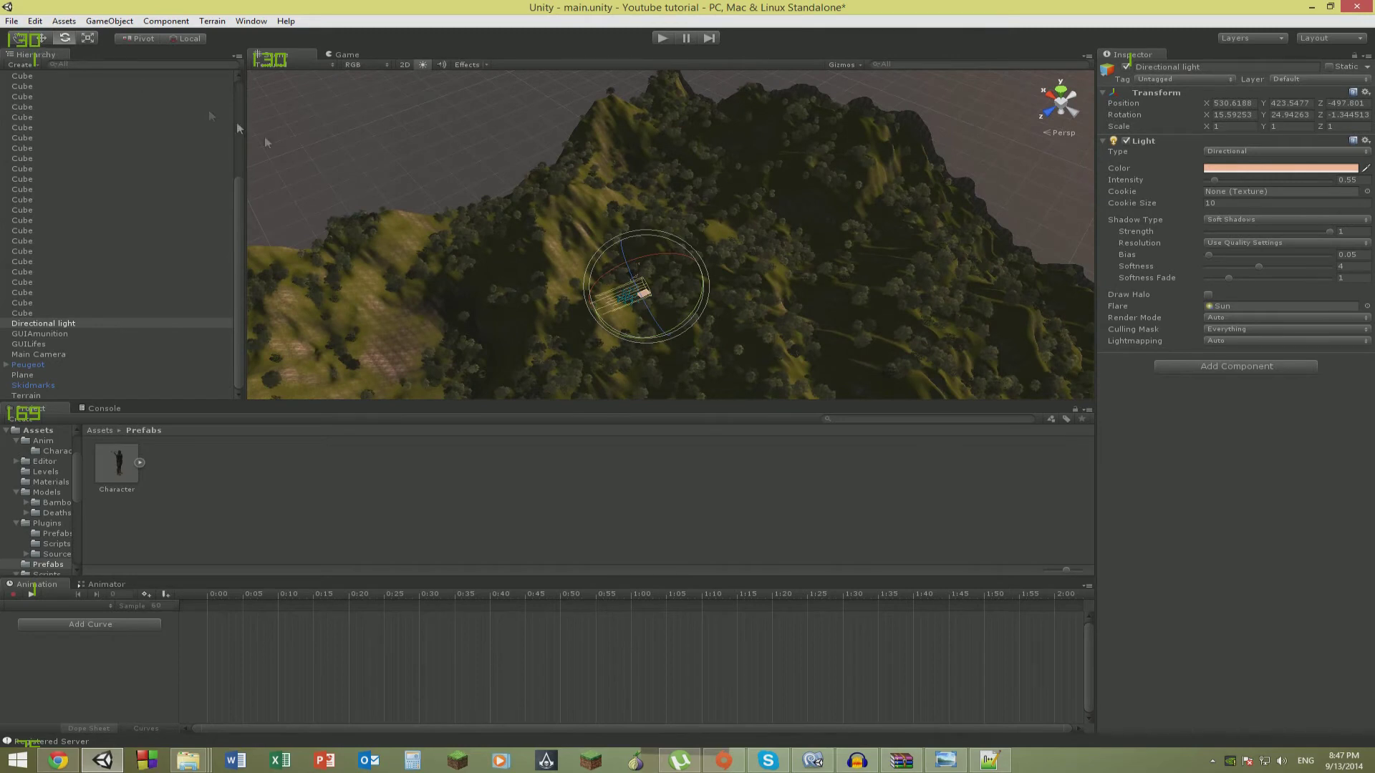
pyautogui.press('r')
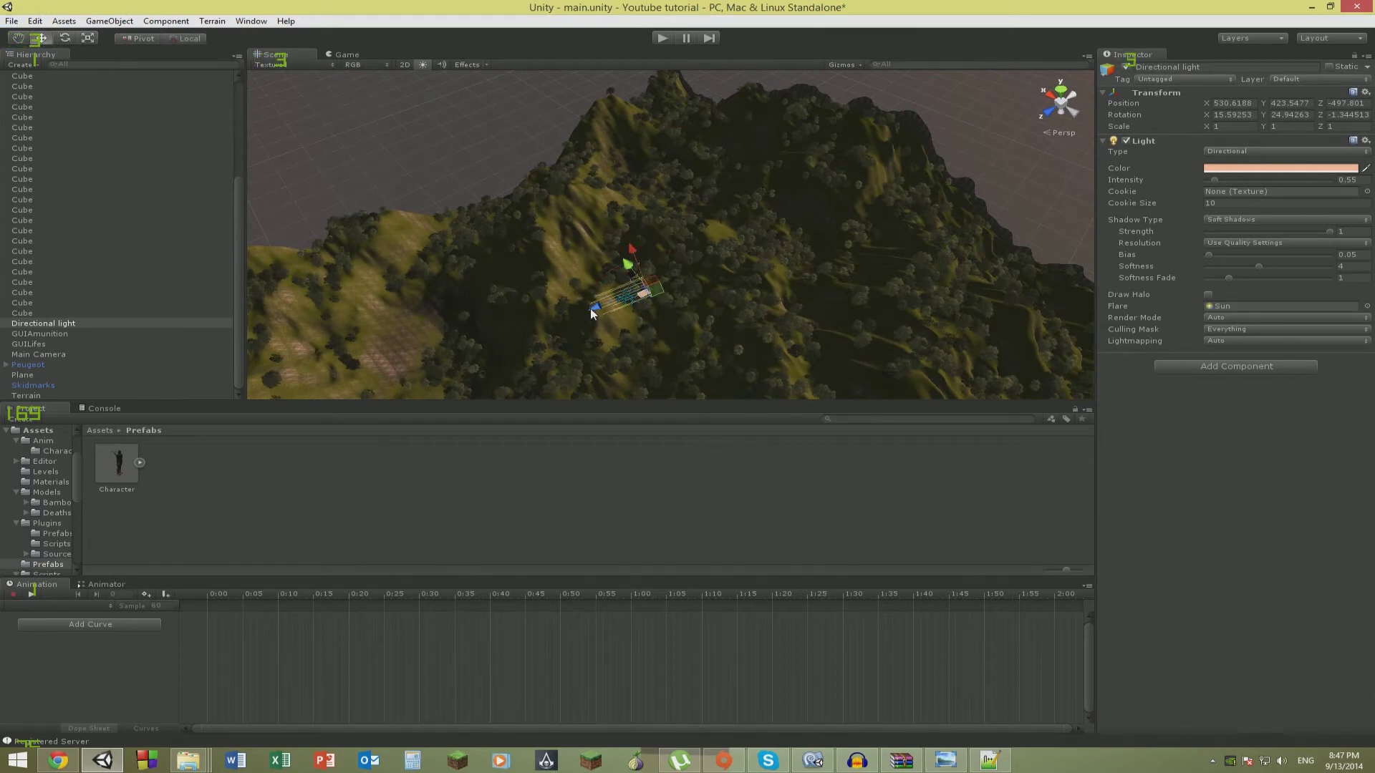
pyautogui.moveTo(907, 170); pyautogui.dragTo(715, 204, button='right')
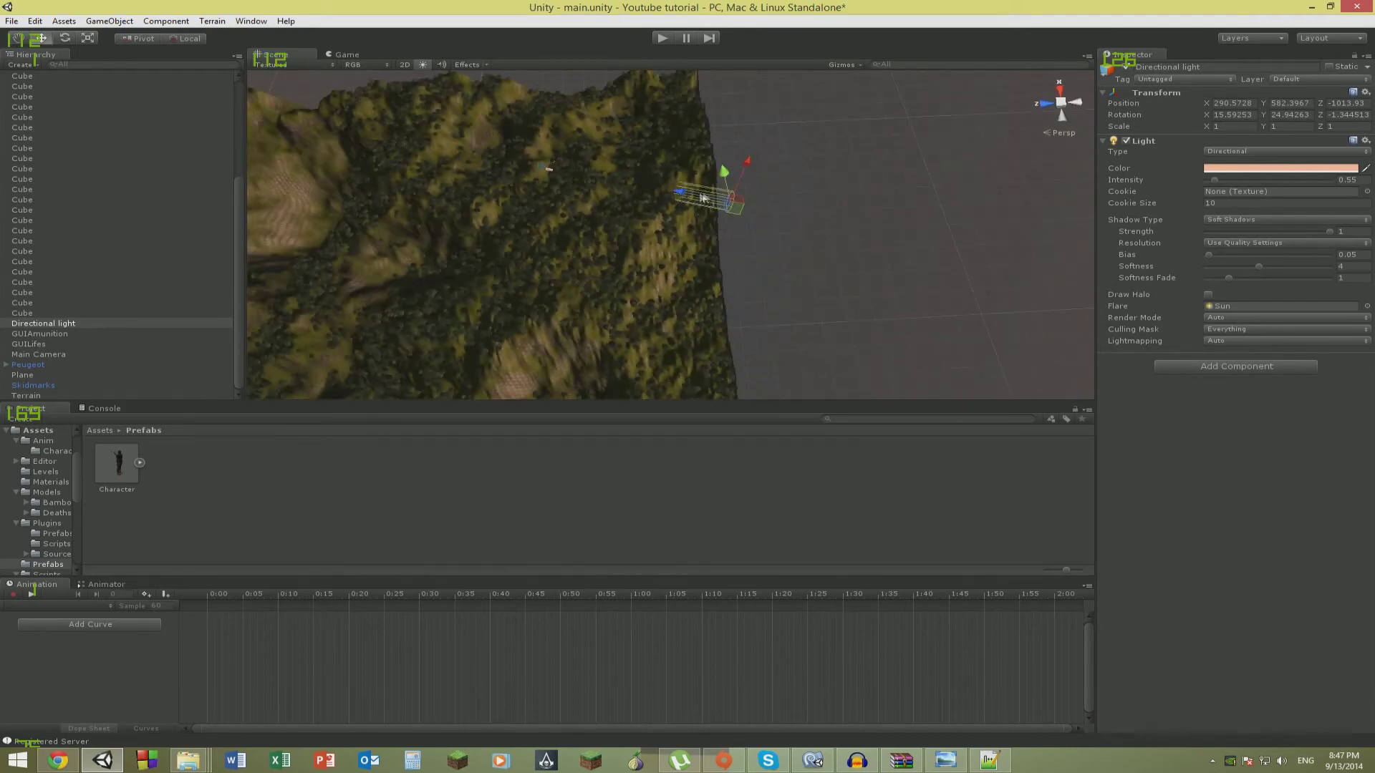
# Move Bambo_House onto the grassy hilltop beside the cubes, at about X 556.7, Y 407.8, Z -429.4.
pyautogui.moveTo(932, 237); pyautogui.dragTo(750, 234, button='right')
pyautogui.click(790, 208)
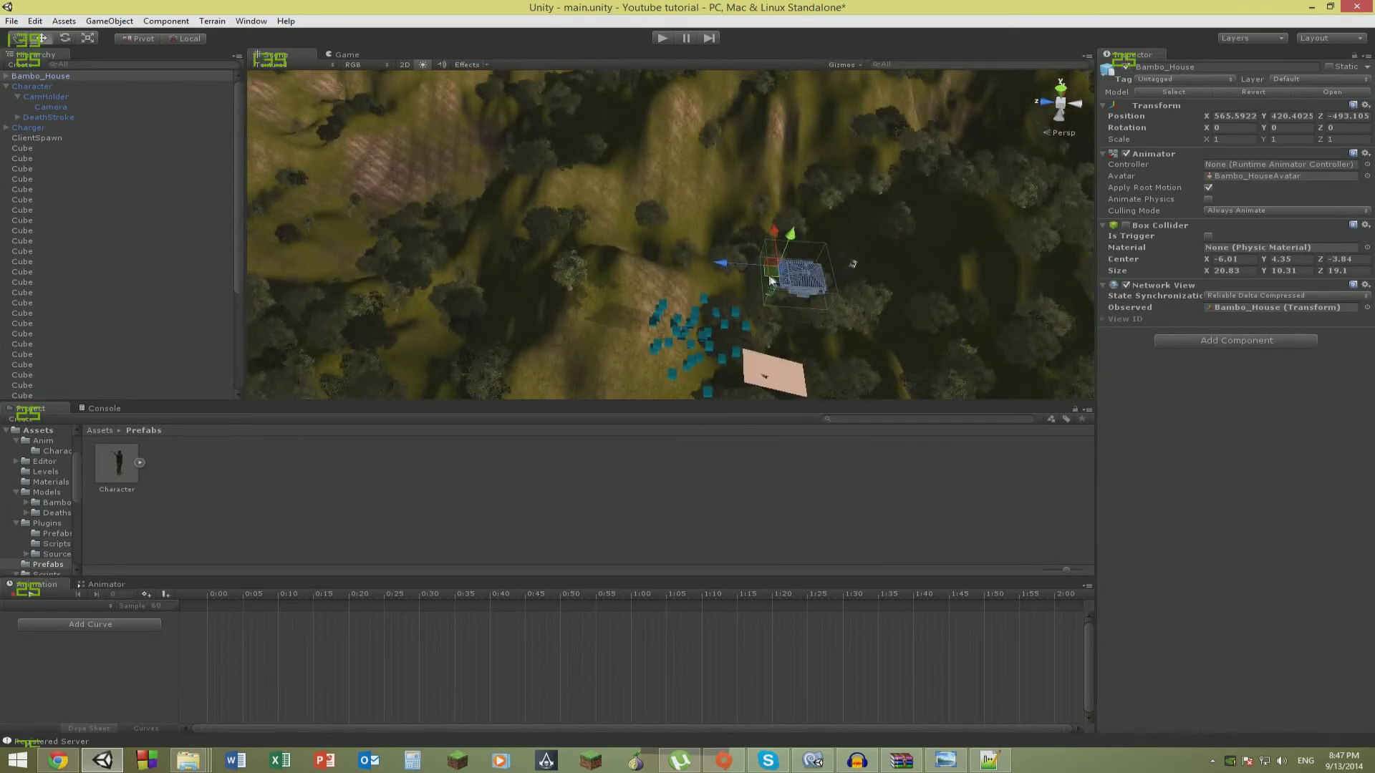
pyautogui.moveTo(771, 271); pyautogui.dragTo(567, 293)
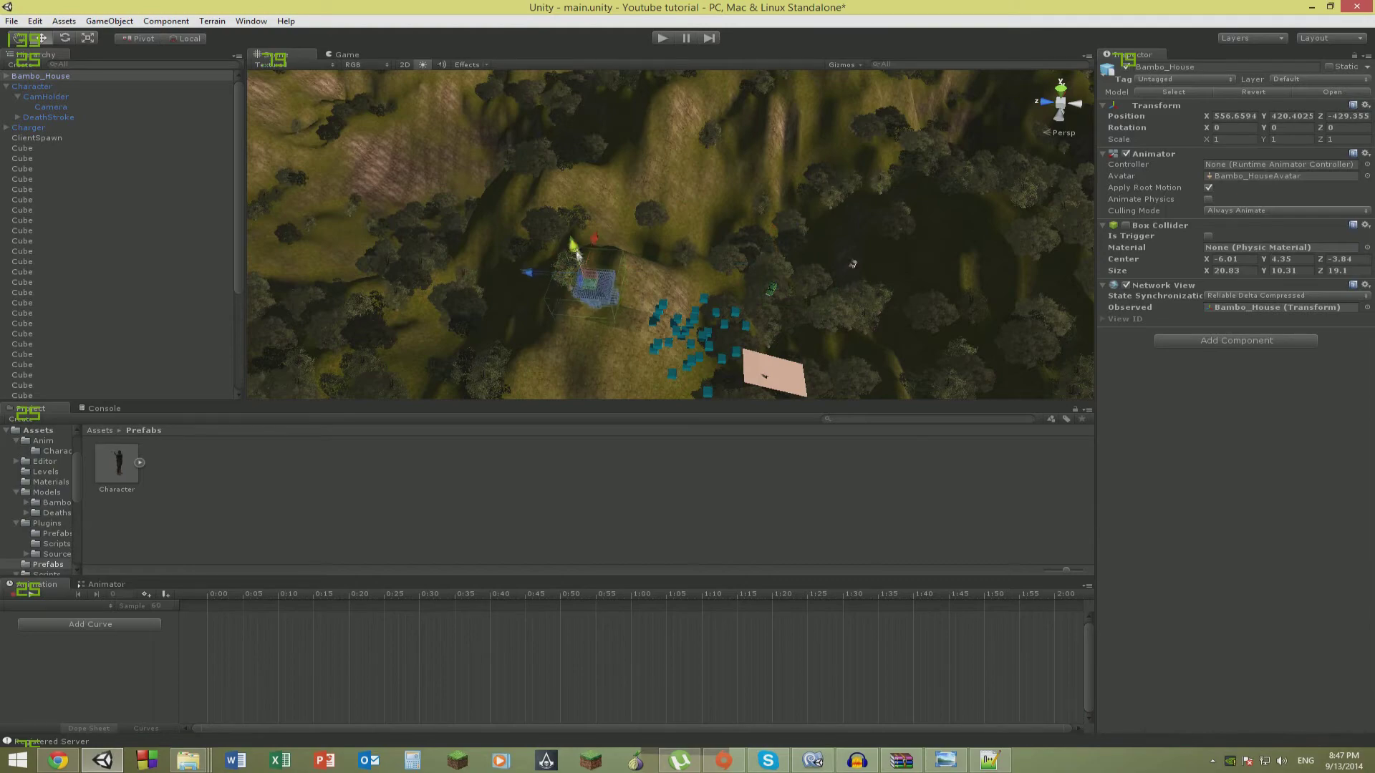
pyautogui.moveTo(575, 276); pyautogui.dragTo(319, 103, button='right')
pyautogui.press('f')
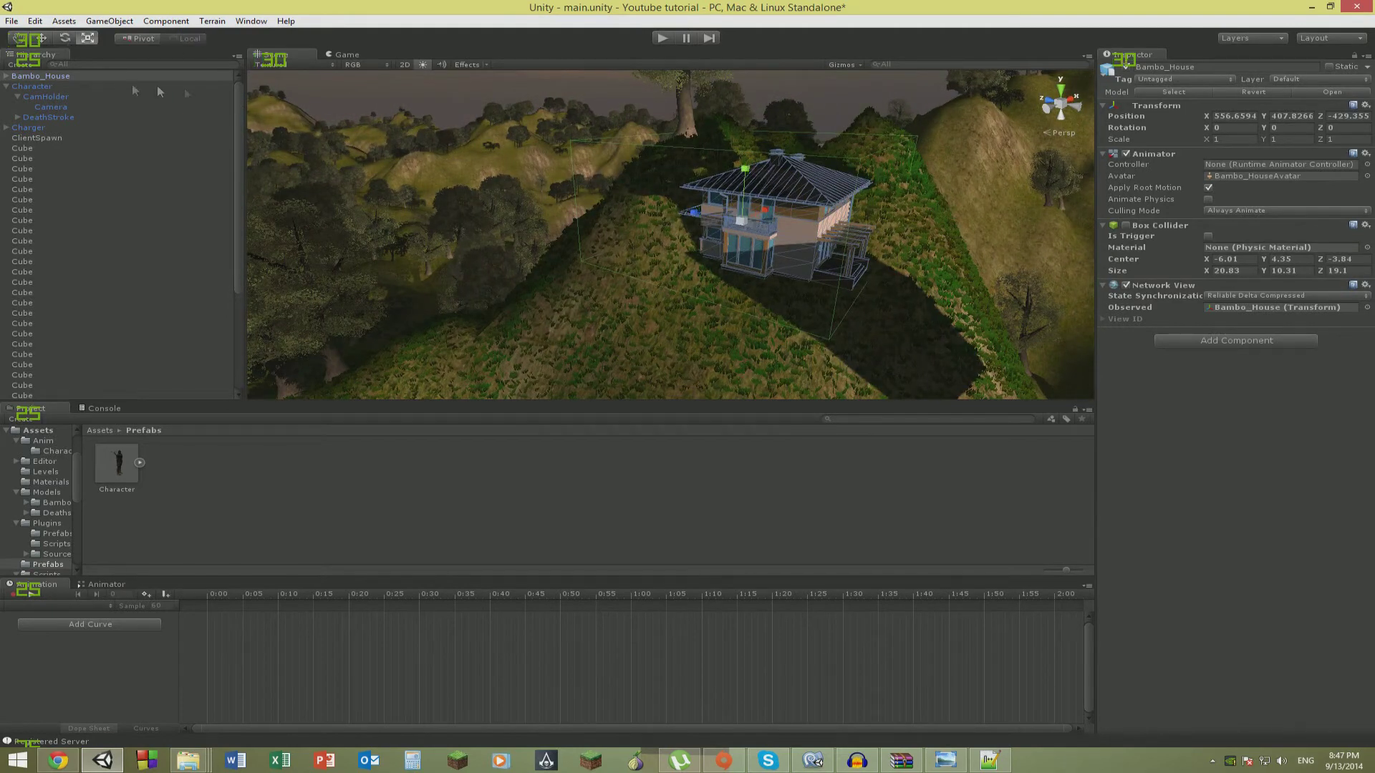
# Rotate Bambo_House to about Y -67.9° and shift it along the hilltop to about X 548.8, Z -426.2.
pyautogui.click(66, 37)
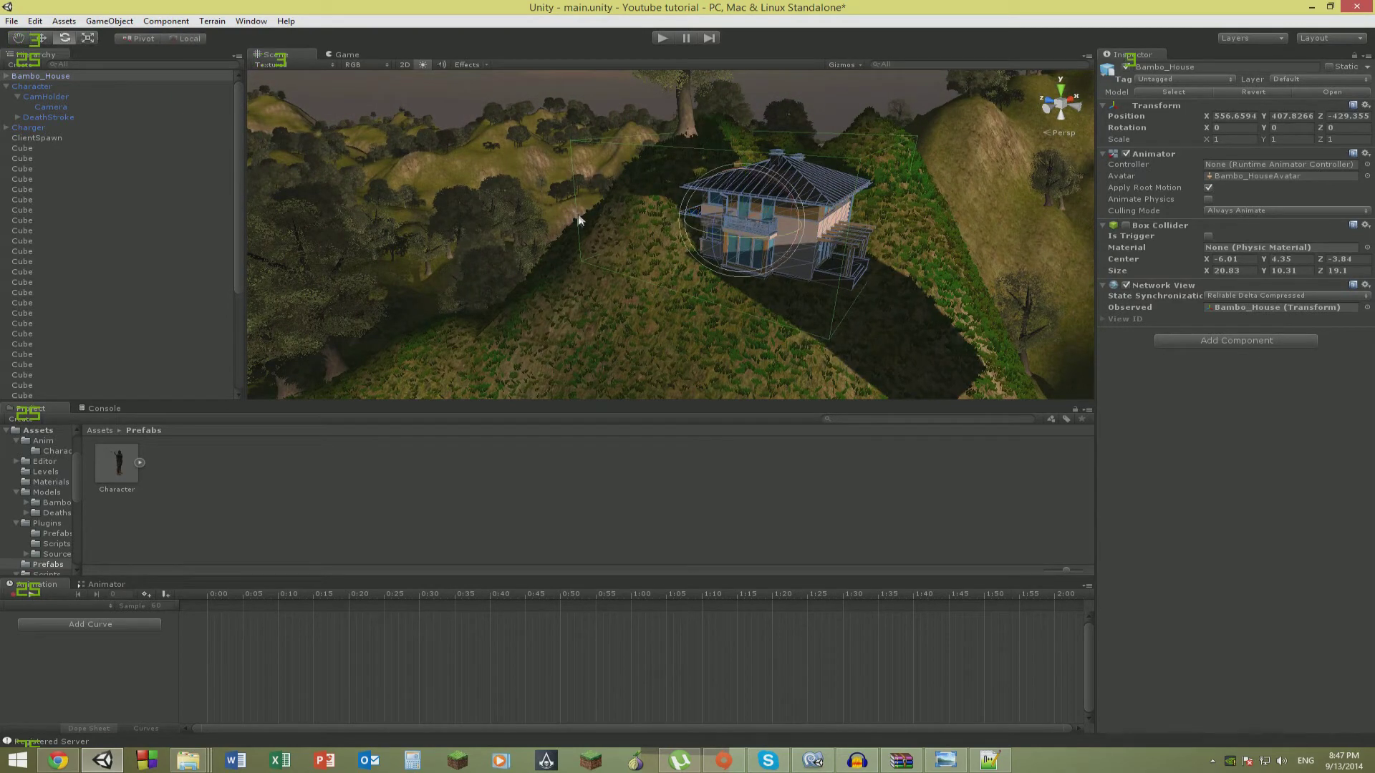
pyautogui.moveTo(791, 242); pyautogui.dragTo(901, 216)
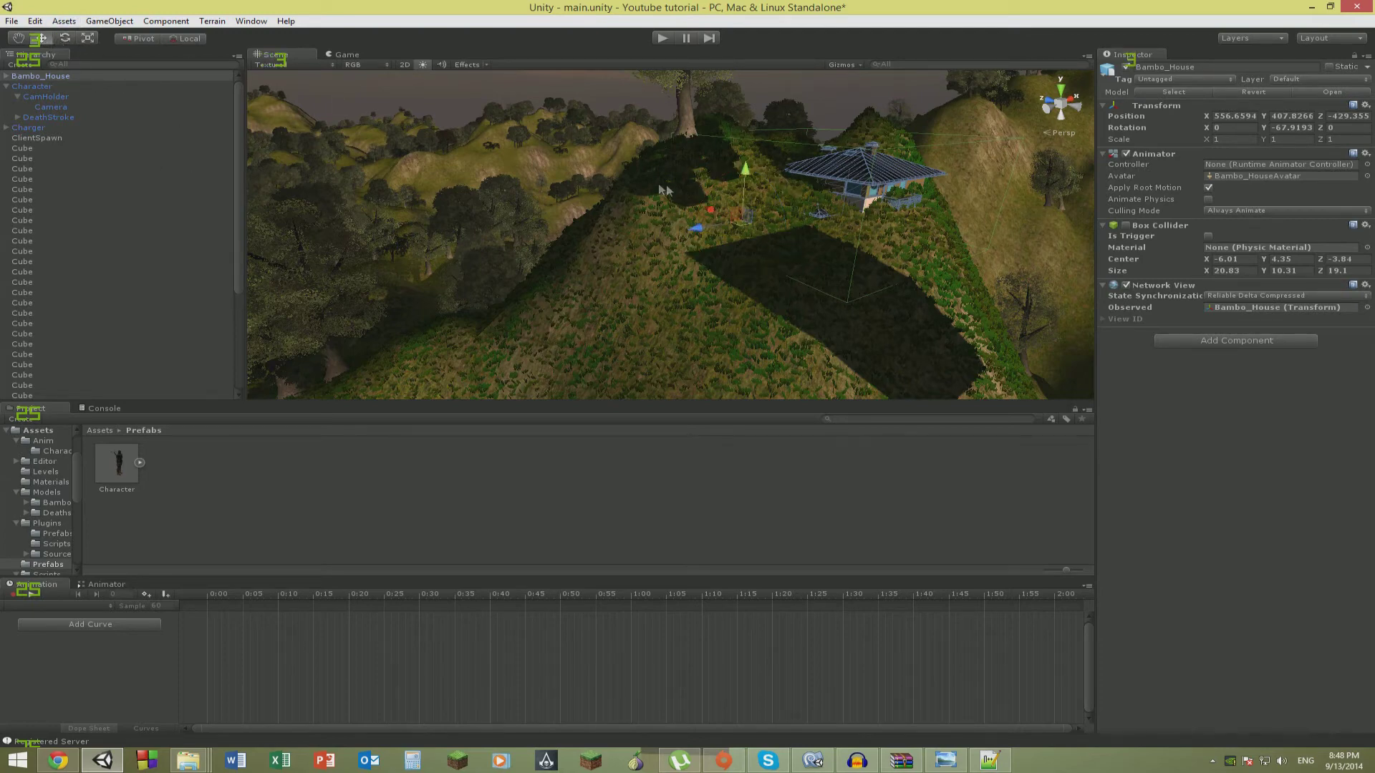
pyautogui.moveTo(605, 208)
pyautogui.mouseDown(button='right')
pyautogui.moveTo(561, 222)
pyautogui.moveTo(617, 213)
pyautogui.mouseUp(button='right')
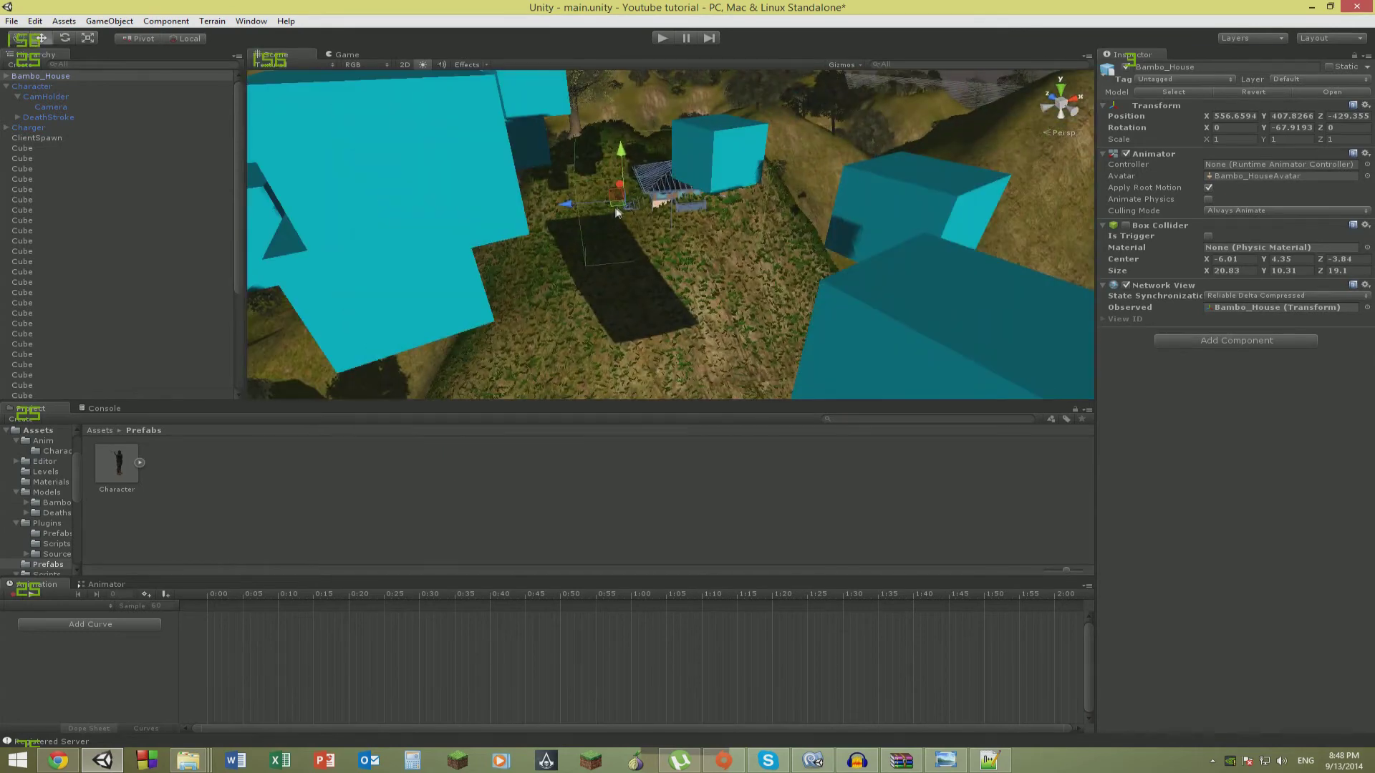
pyautogui.moveTo(566, 204); pyautogui.dragTo(555, 166)
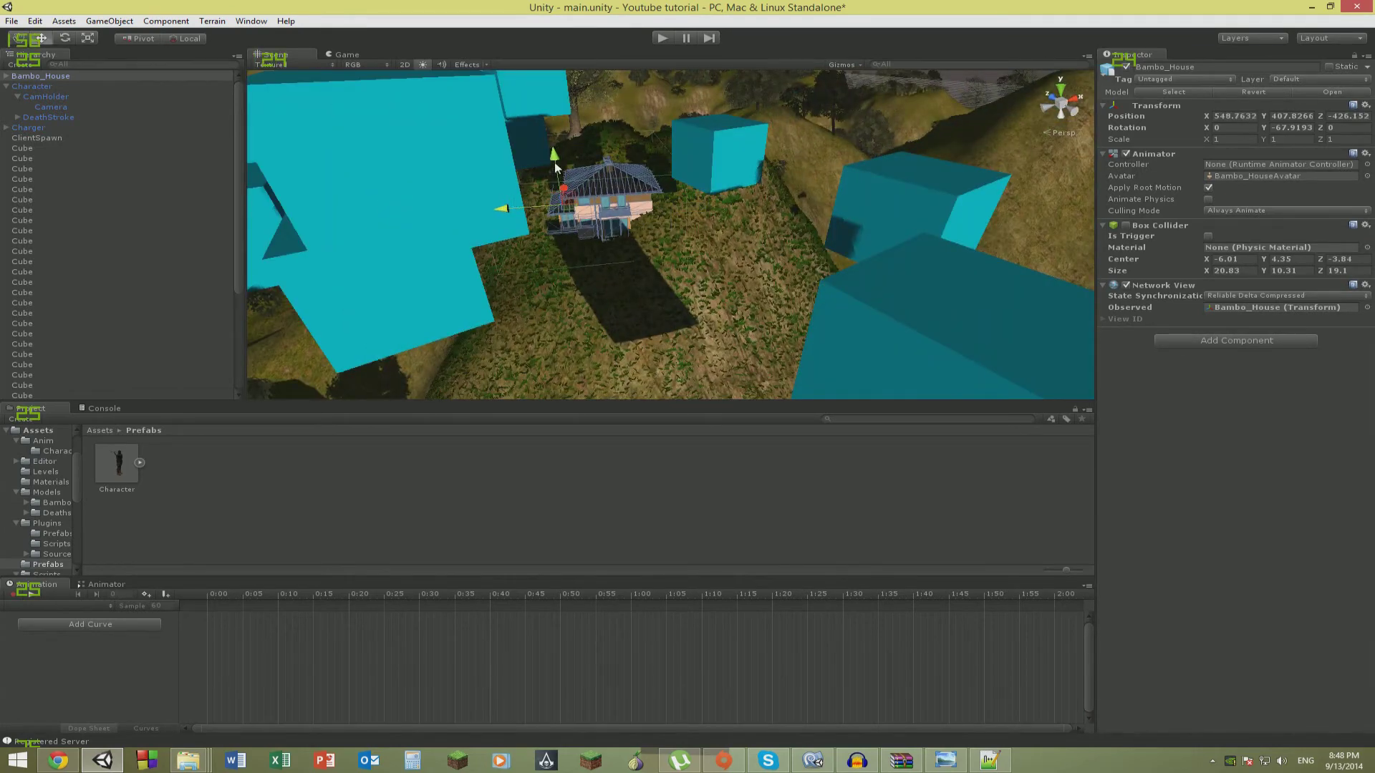
# Move Bambo_House off the hilltop and down among the trees, to about X 605.0, Y 369.0, Z -456.9.
pyautogui.moveTo(767, 230); pyautogui.dragTo(781, 334, button='right')
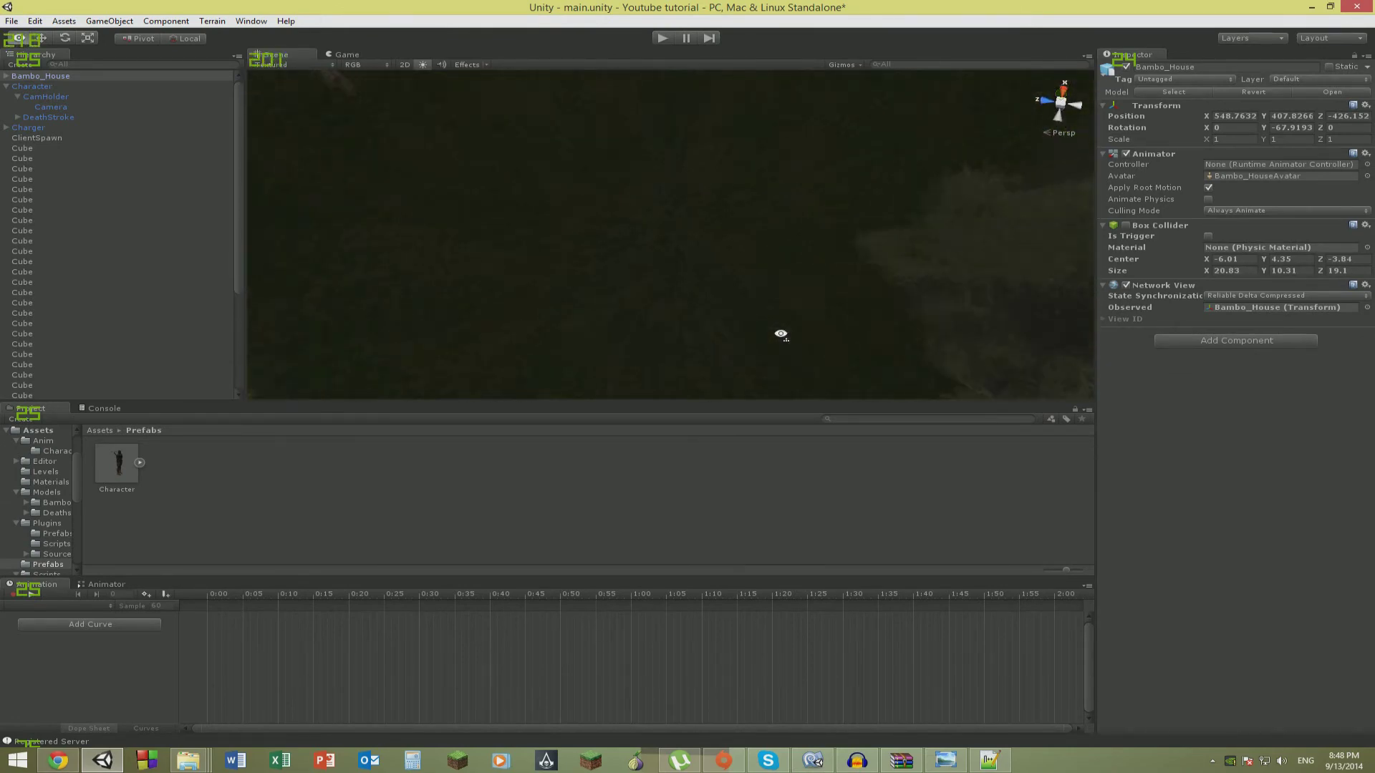
pyautogui.moveTo(886, 229); pyautogui.dragTo(644, 252, button='right')
pyautogui.moveTo(624, 254); pyautogui.dragTo(829, 118)
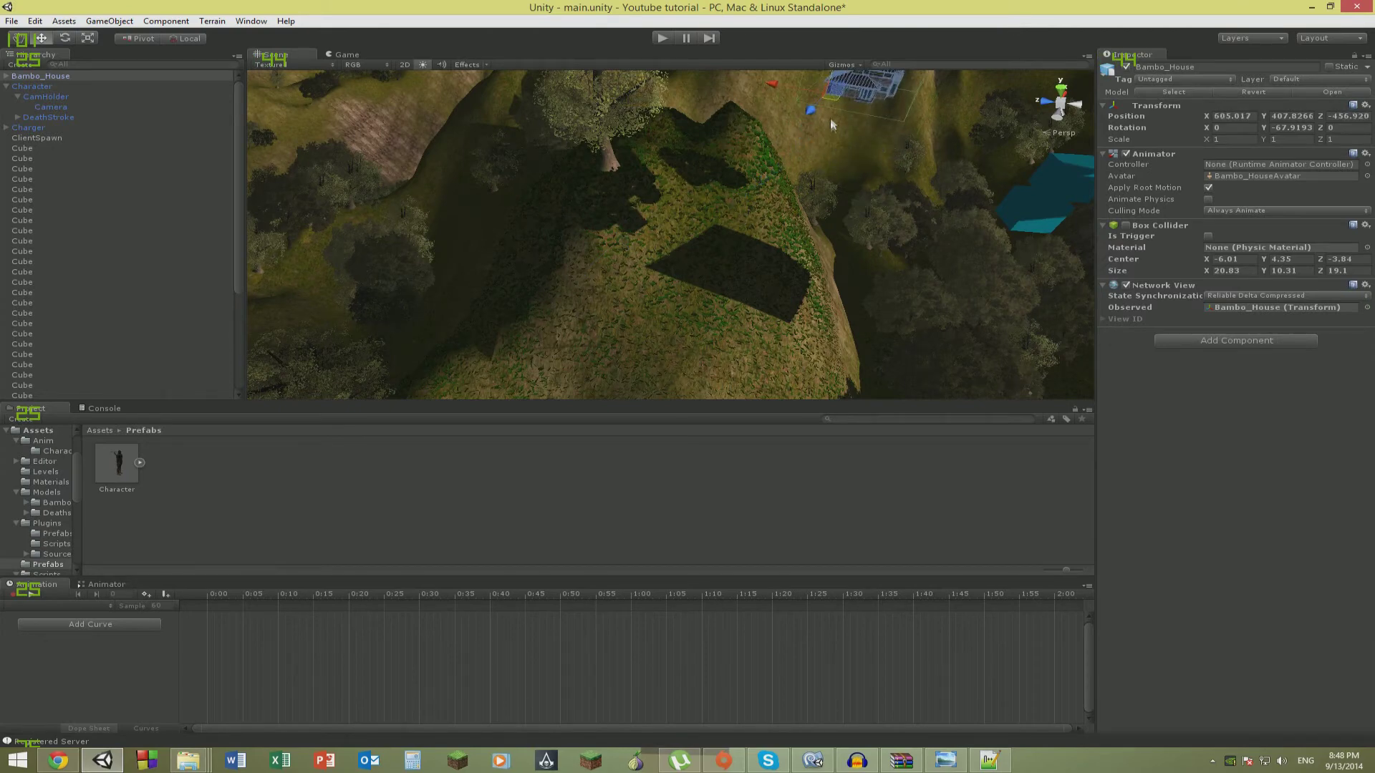
pyautogui.moveTo(822, 252); pyautogui.dragTo(622, 204, button='right')
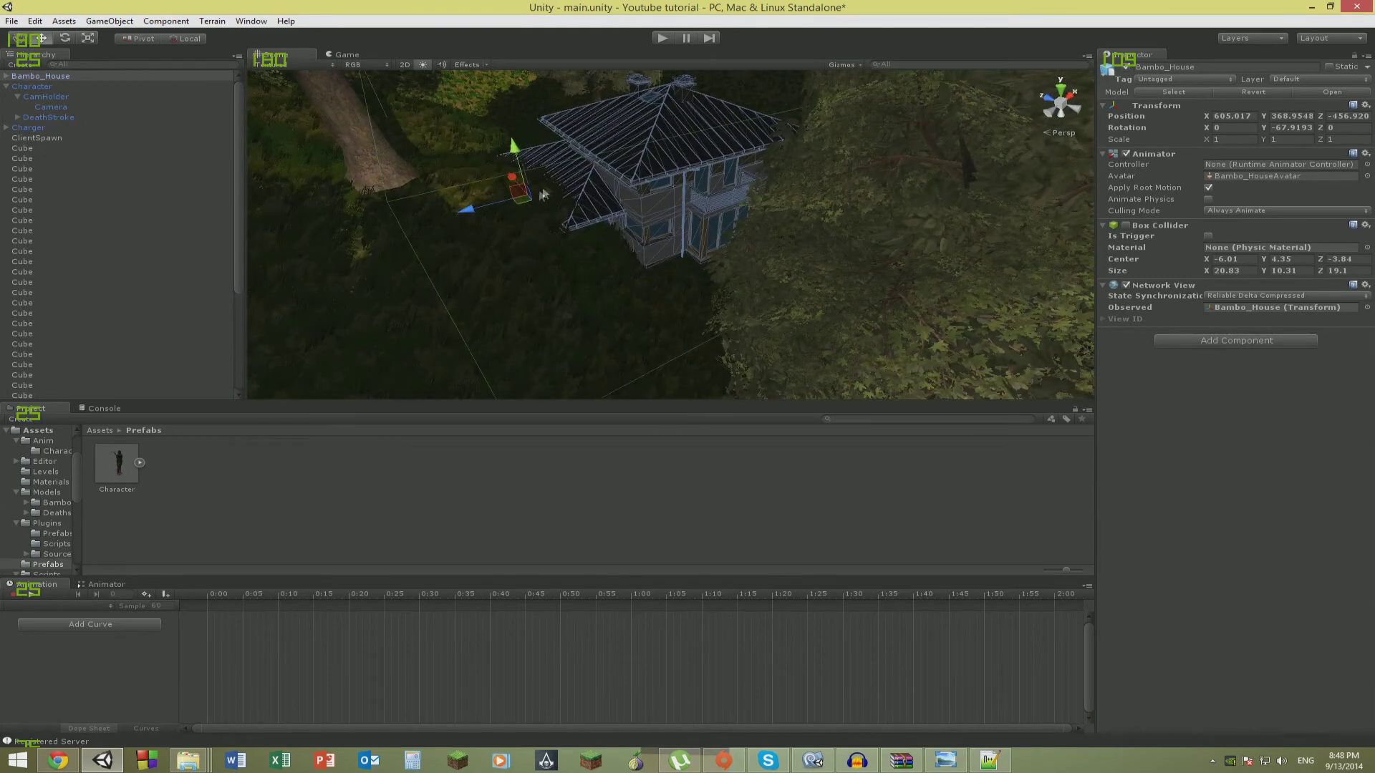
# Shift Bambo_House along the ground among the trees to about X 613.2, Z -456.7.
pyautogui.moveTo(541, 192); pyautogui.dragTo(622, 154)
pyautogui.moveTo(623, 153); pyautogui.dragTo(936, 100, button='right')
# Smooth the terrain around the house with Smooth Height at brush size 29, raising the opacity to 100.
pyautogui.click(741, 262)
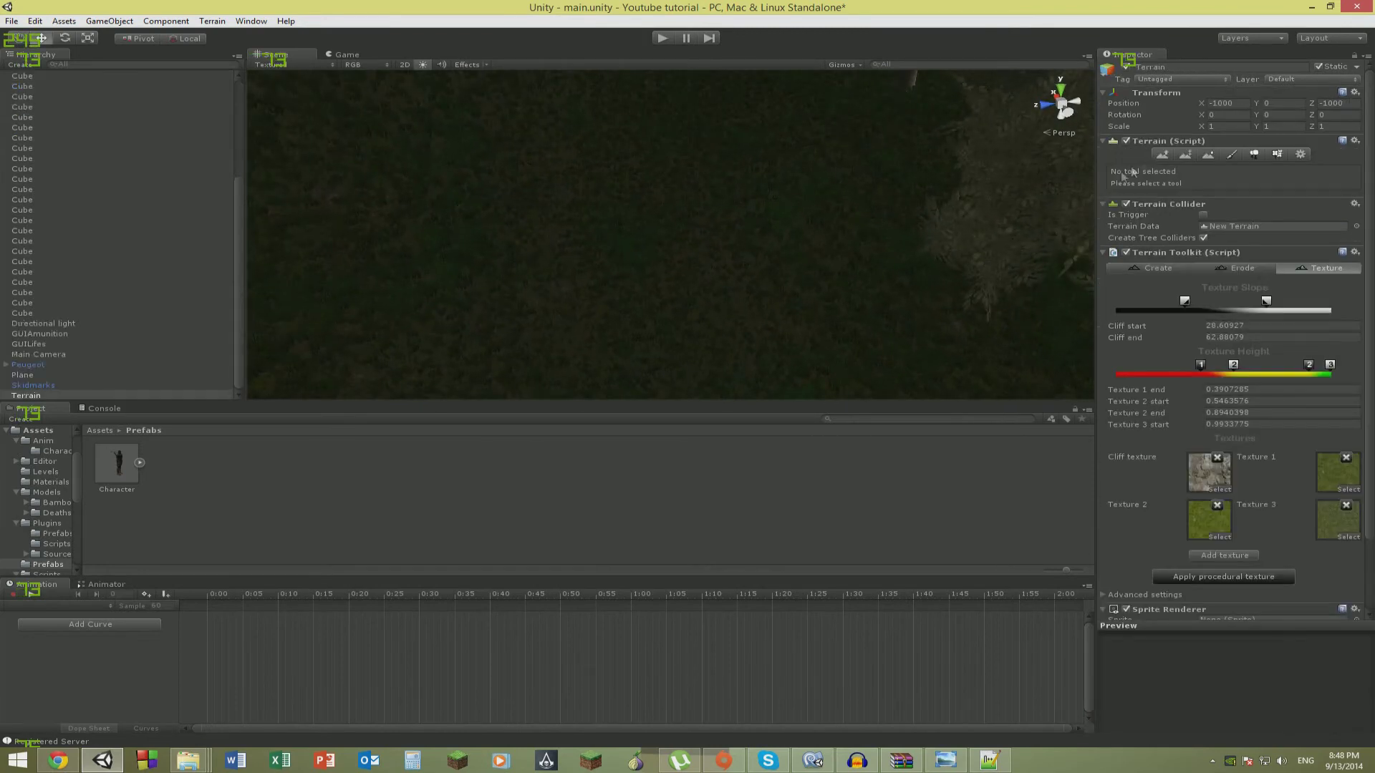
pyautogui.click(1209, 154)
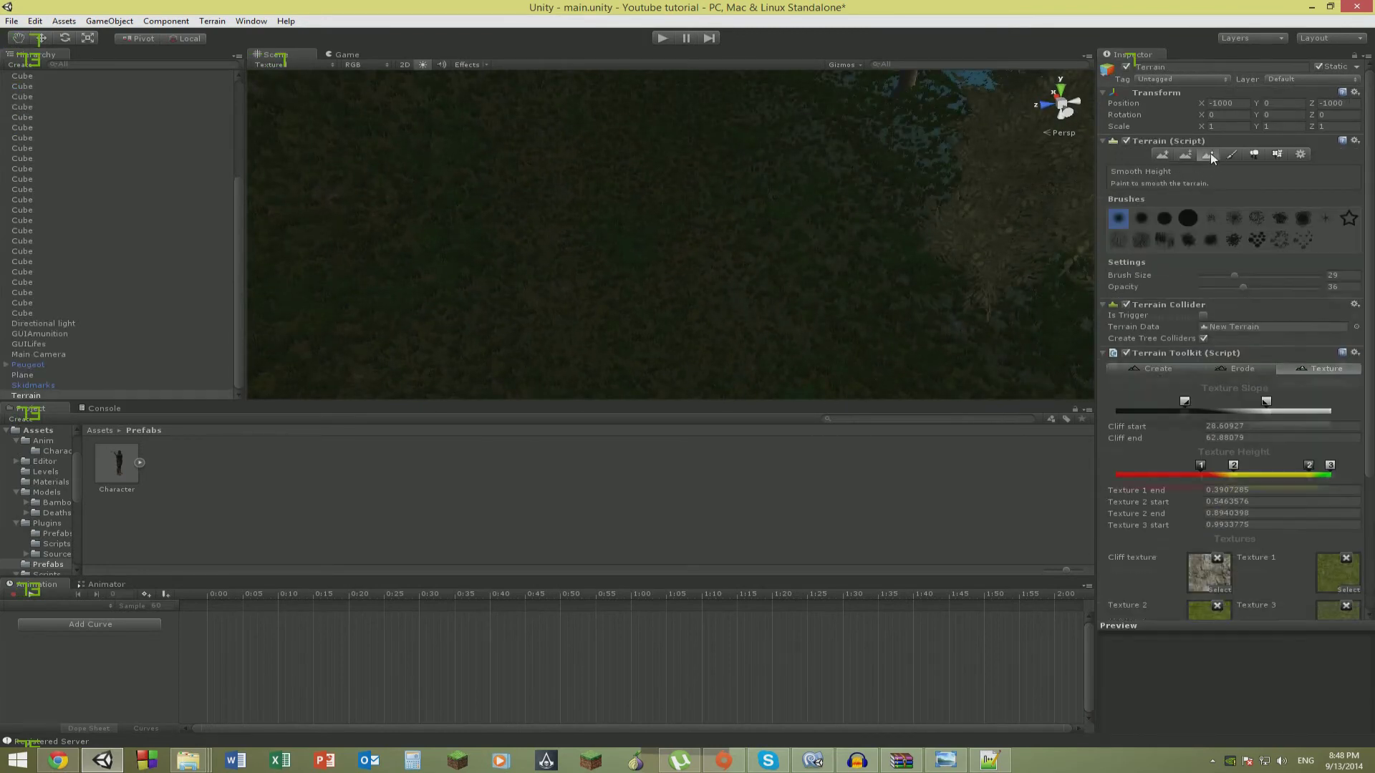
pyautogui.moveTo(562, 153)
pyautogui.mouseDown()
pyautogui.moveTo(590, 187)
pyautogui.moveTo(685, 171)
pyautogui.moveTo(673, 185)
pyautogui.mouseUp()
pyautogui.moveTo(673, 185)
pyautogui.mouseDown(button='right')
pyautogui.moveTo(647, 196)
pyautogui.moveTo(1056, 284)
pyautogui.moveTo(83, 300)
pyautogui.mouseUp(button='right')
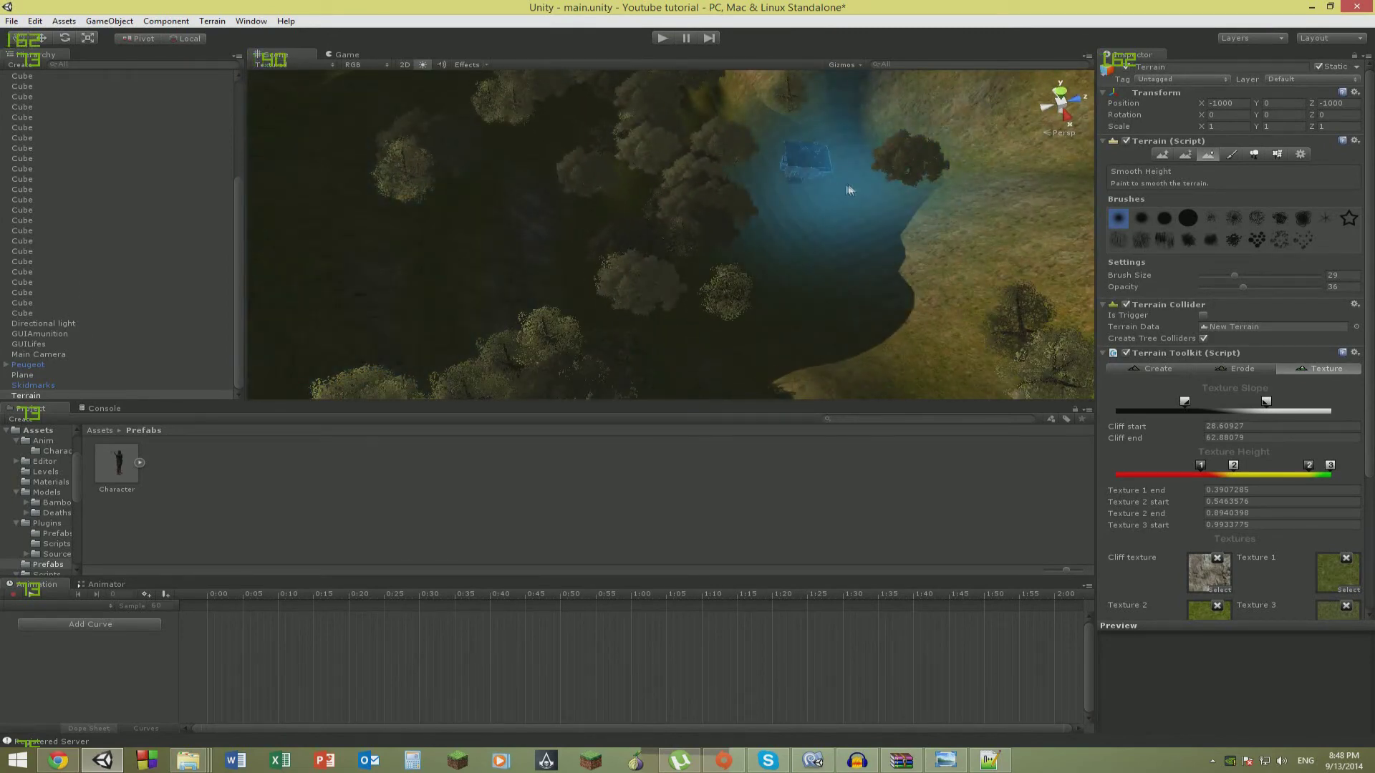
pyautogui.moveTo(848, 190)
pyautogui.mouseDown()
pyautogui.moveTo(758, 208)
pyautogui.moveTo(888, 217)
pyautogui.moveTo(766, 179)
pyautogui.moveTo(660, 230)
pyautogui.moveTo(666, 276)
pyautogui.moveTo(711, 221)
pyautogui.moveTo(819, 221)
pyautogui.moveTo(718, 193)
pyautogui.moveTo(721, 205)
pyautogui.mouseUp()
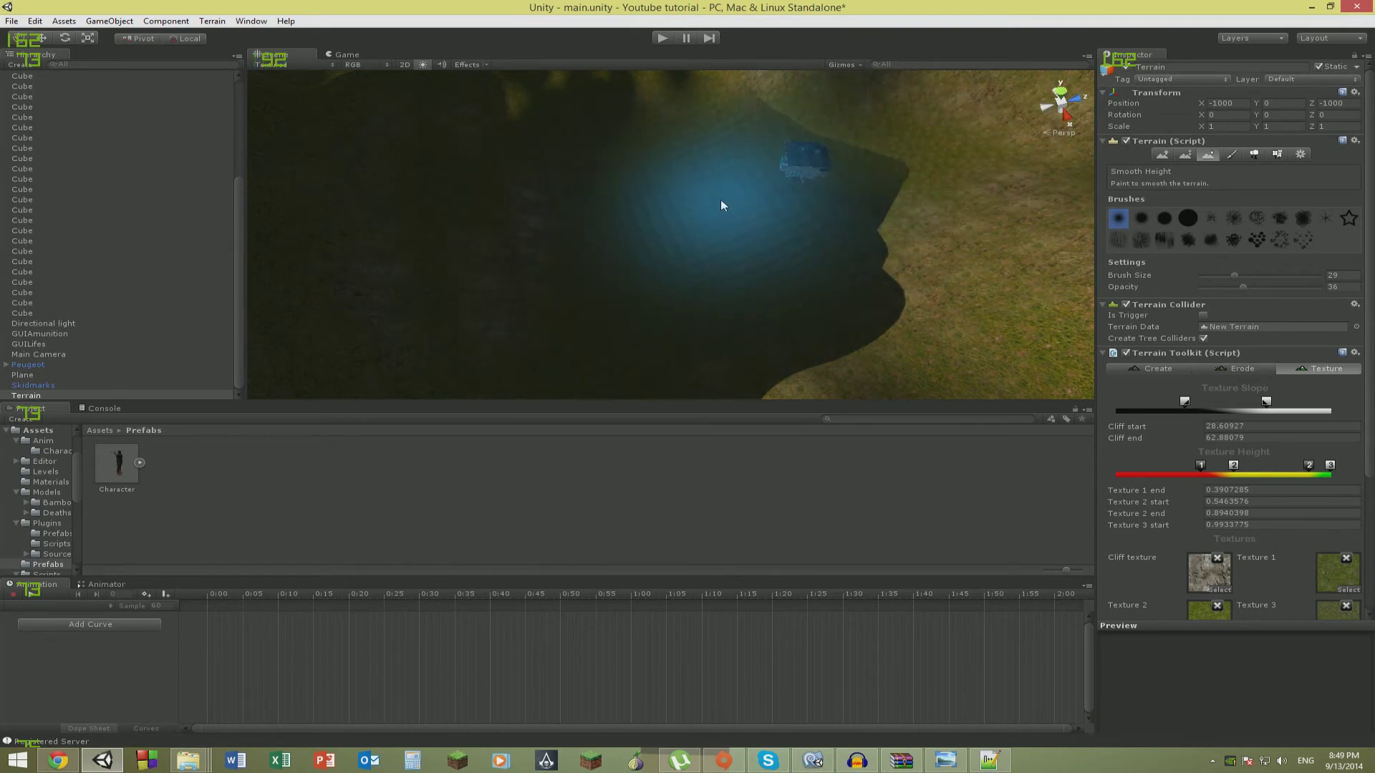
pyautogui.moveTo(1247, 293); pyautogui.dragTo(1318, 287)
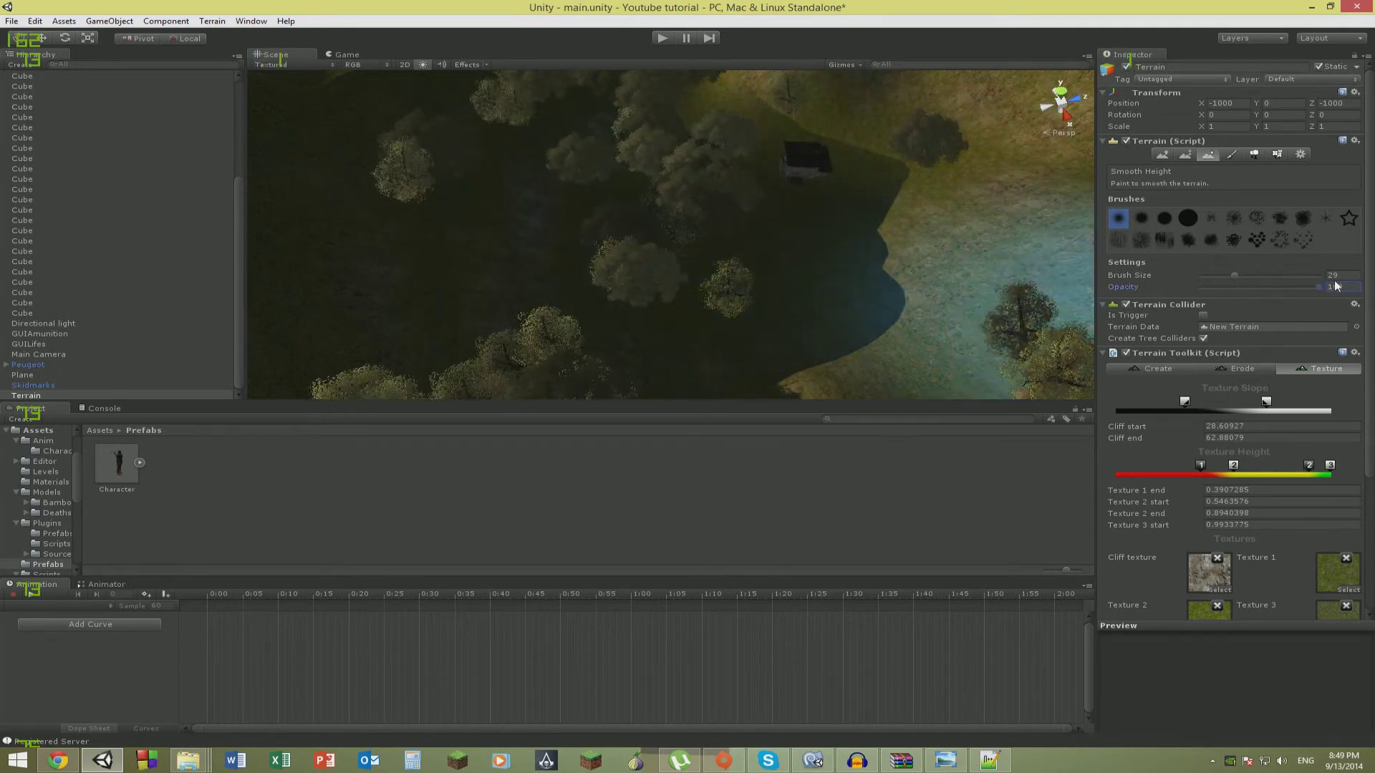
pyautogui.moveTo(839, 152)
pyautogui.mouseDown()
pyautogui.moveTo(845, 192)
pyautogui.moveTo(726, 158)
pyautogui.moveTo(835, 227)
pyautogui.moveTo(901, 172)
pyautogui.moveTo(732, 238)
pyautogui.moveTo(838, 221)
pyautogui.moveTo(905, 191)
pyautogui.moveTo(916, 158)
pyautogui.moveTo(869, 191)
pyautogui.moveTo(727, 220)
pyautogui.moveTo(677, 202)
pyautogui.mouseUp()
# Level the ground around the house with Paint Height at a height of 351.962.
pyautogui.press('F2')
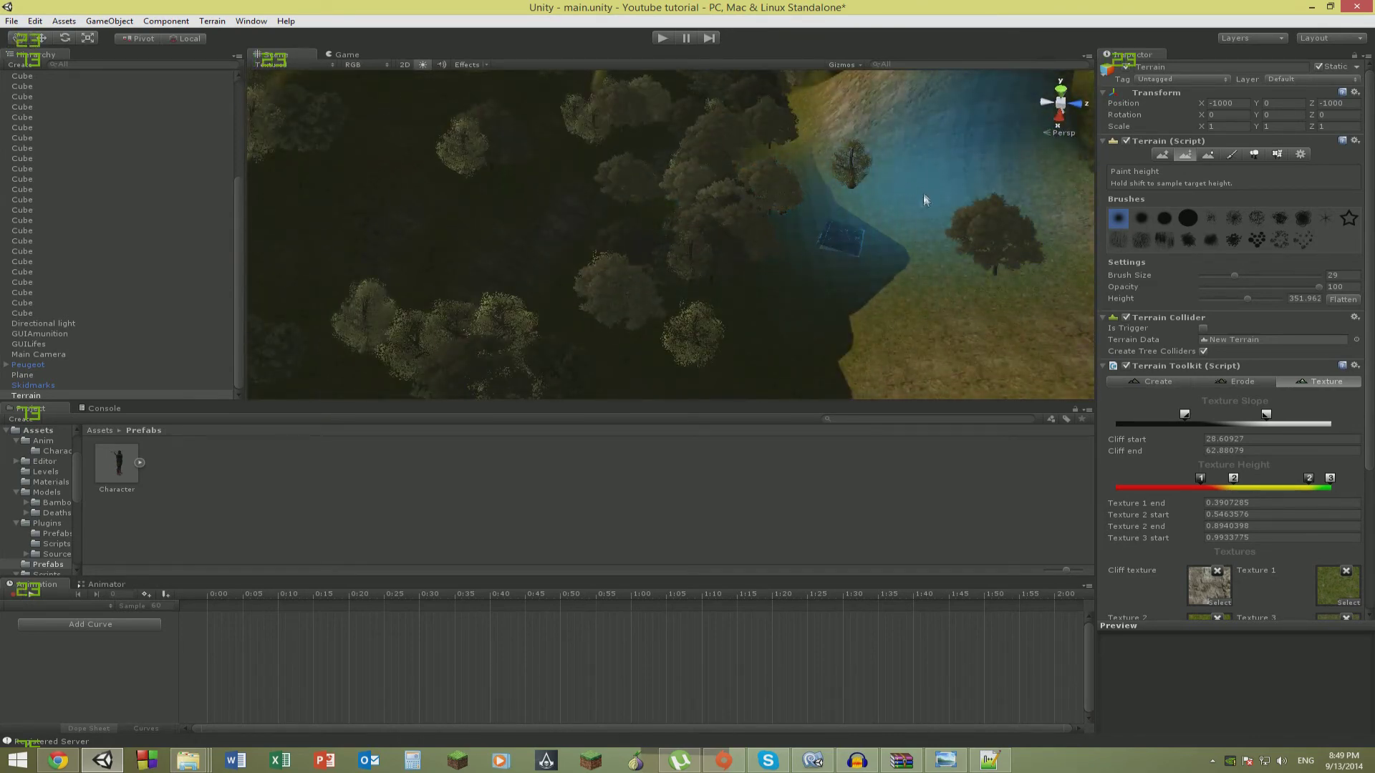
pyautogui.click(766, 278)
pyautogui.moveTo(768, 283); pyautogui.dragTo(852, 266)
pyautogui.click(939, 265)
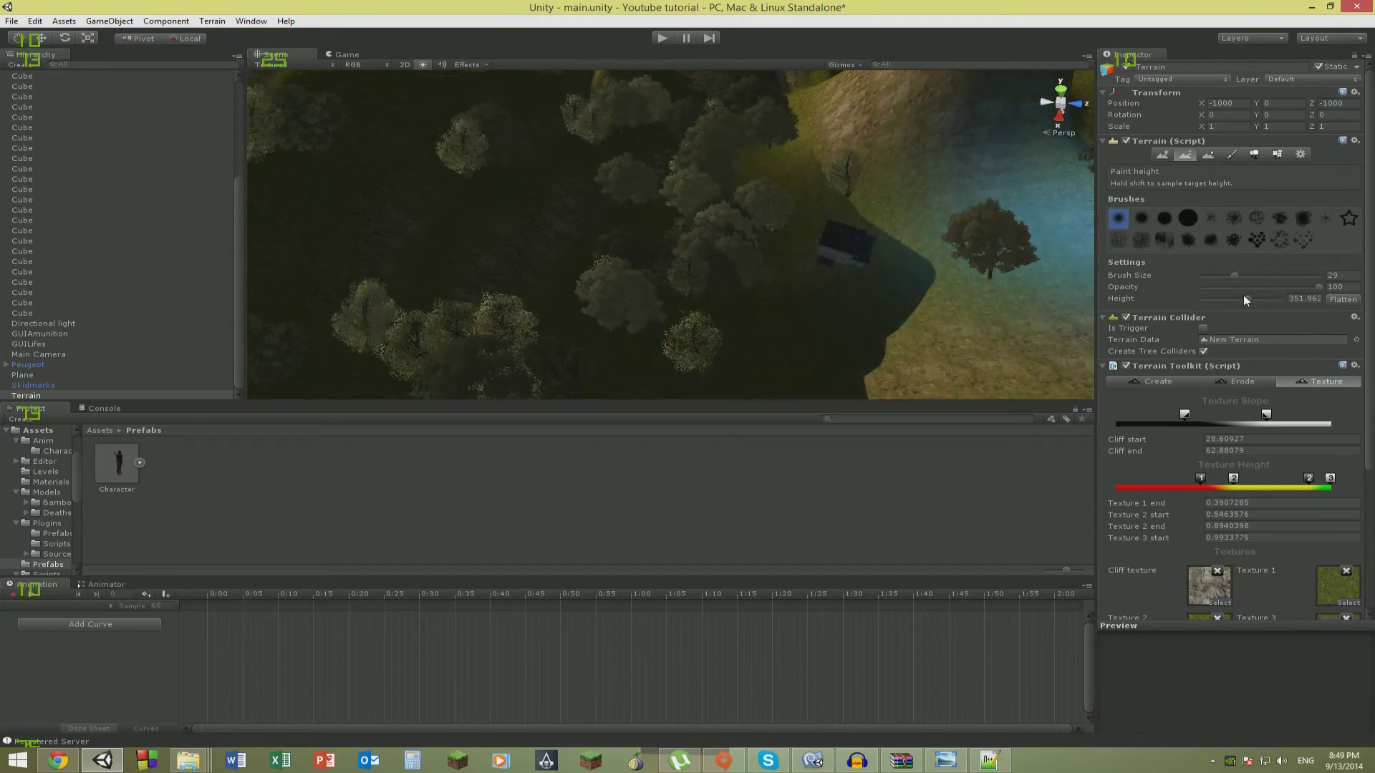
# Paint the terrain beside the house at a target height of 380 after trying 406.
pyautogui.moveTo(1246, 299); pyautogui.dragTo(1251, 299)
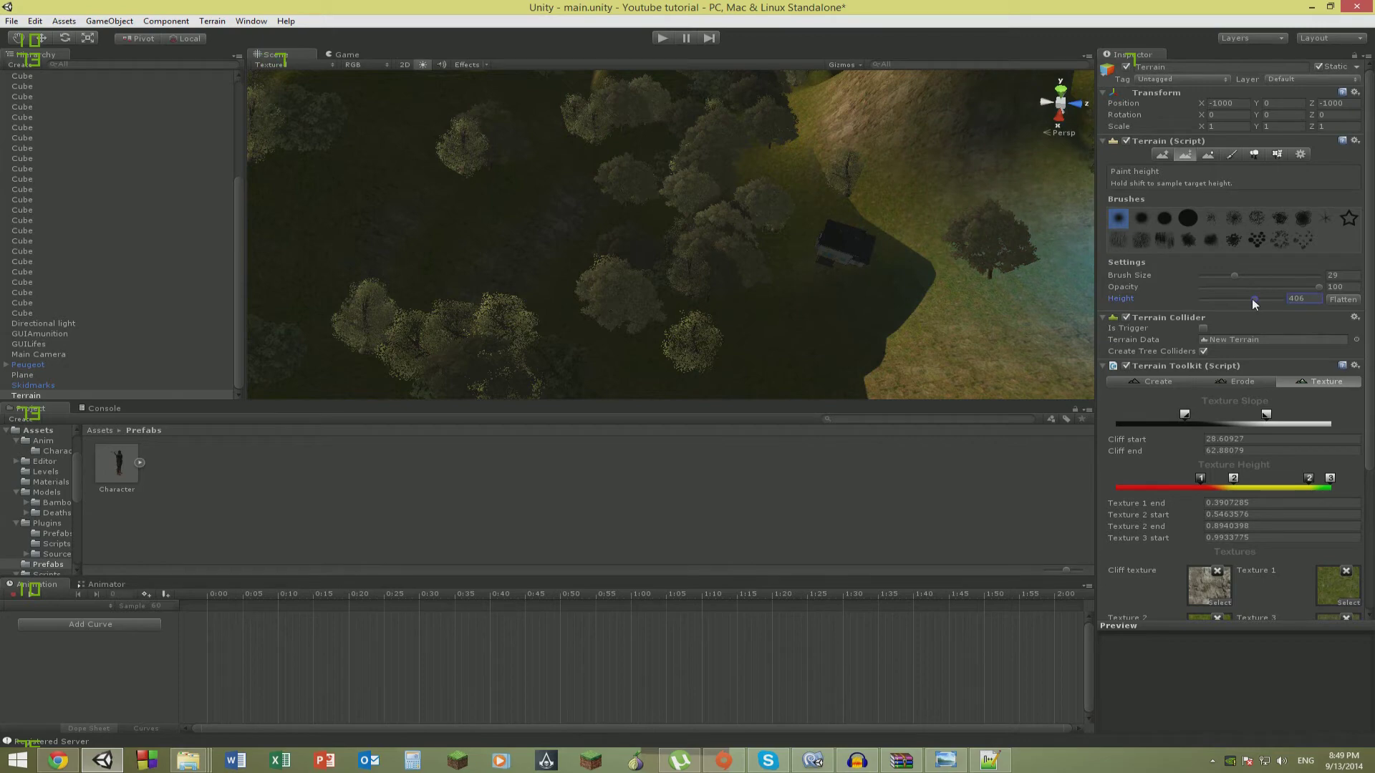
pyautogui.moveTo(773, 274); pyautogui.dragTo(780, 279)
pyautogui.write('390')
pyautogui.moveTo(782, 299); pyautogui.dragTo(802, 300)
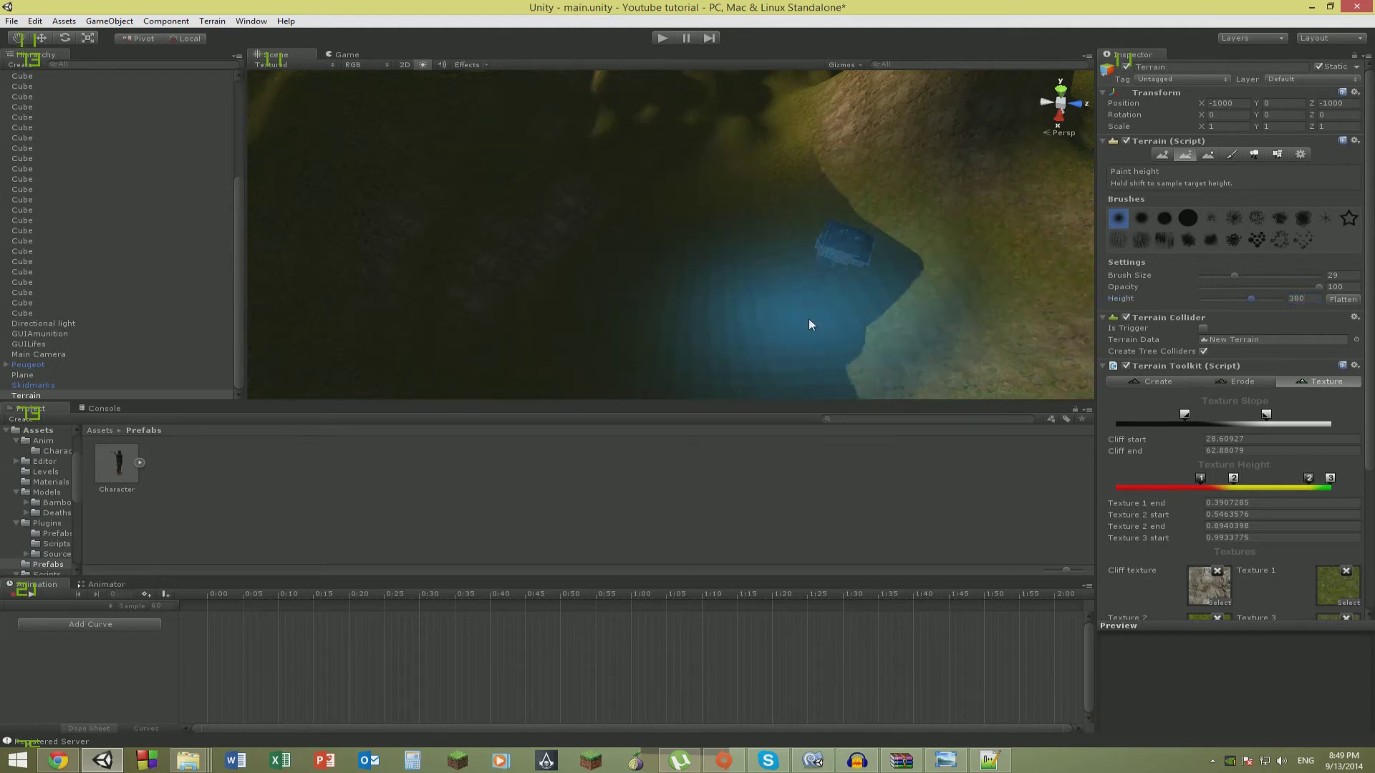
pyautogui.moveTo(809, 325); pyautogui.dragTo(848, 321)
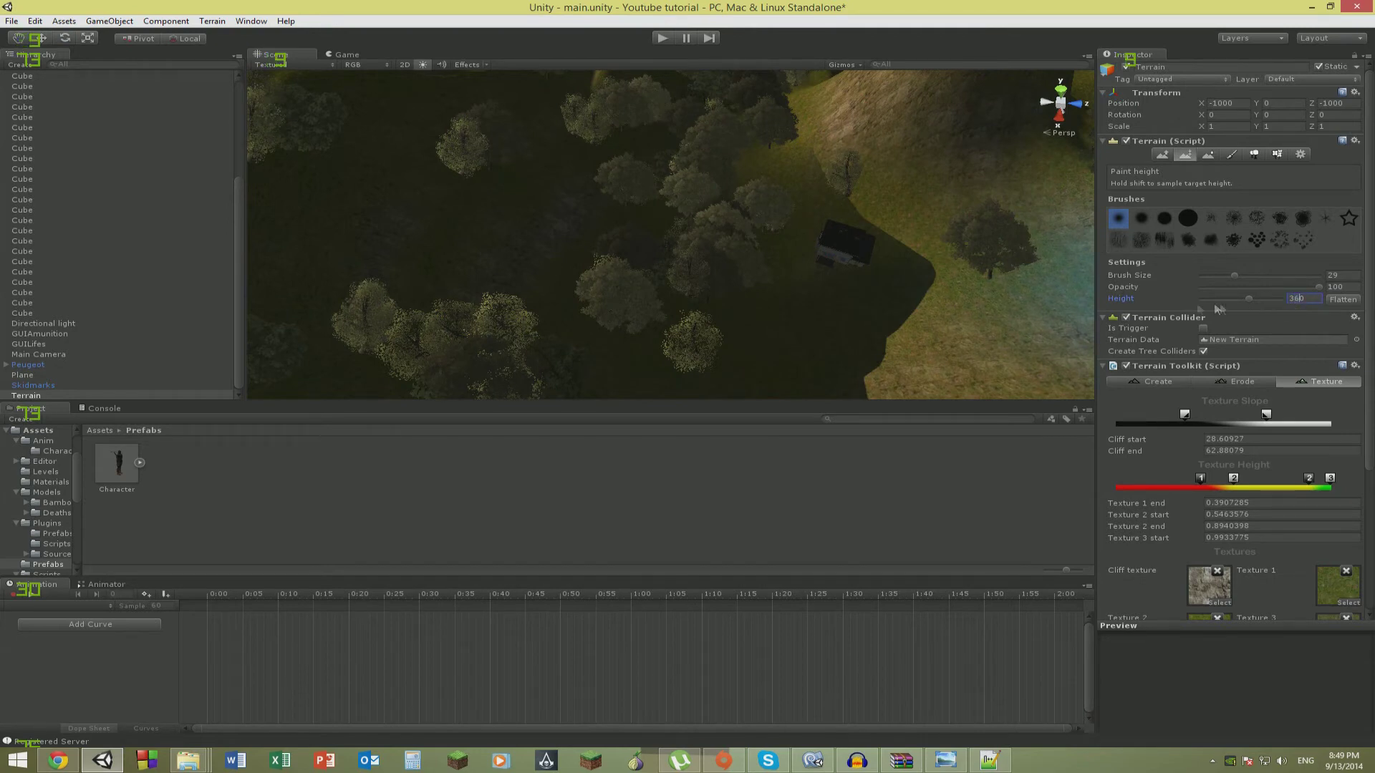
# Set the Paint Height target to 360 and flatten the ground around the house.
pyautogui.moveTo(845, 318)
pyautogui.mouseDown()
pyautogui.moveTo(794, 291)
pyautogui.moveTo(862, 308)
pyautogui.moveTo(843, 314)
pyautogui.mouseUp()
pyautogui.moveTo(842, 308)
pyautogui.mouseDown(button='right')
pyautogui.moveTo(991, 264)
pyautogui.moveTo(966, 292)
pyautogui.moveTo(837, 343)
pyautogui.moveTo(1050, 333)
pyautogui.moveTo(966, 322)
pyautogui.moveTo(699, 209)
pyautogui.moveTo(540, 175)
pyautogui.moveTo(444, 175)
pyautogui.moveTo(924, 308)
pyautogui.moveTo(9, 5)
pyautogui.mouseUp(button='right')
pyautogui.click(780, 243)
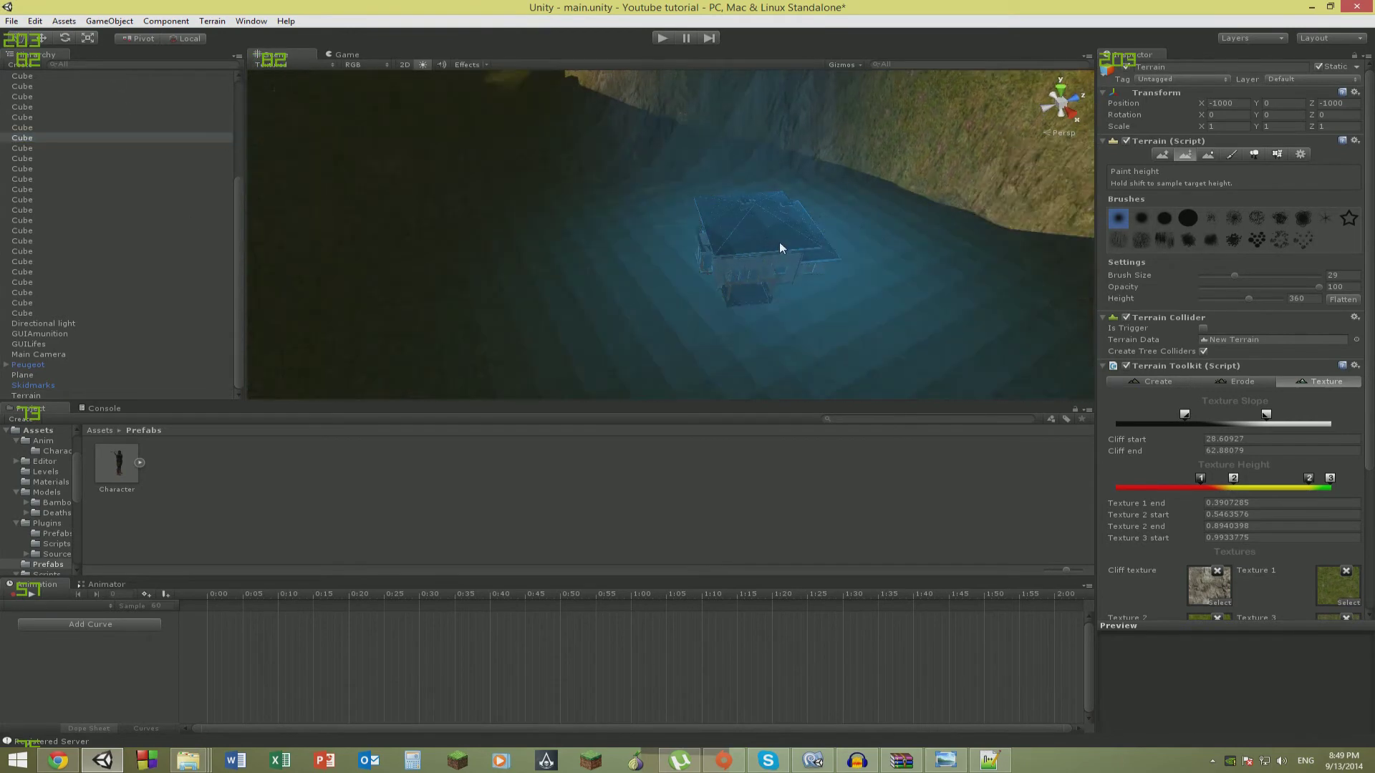
# Move Bambo_House onto the open flattened ground, at about X 652.8, Y 360.3, Z -451.8.
pyautogui.click(27, 159)
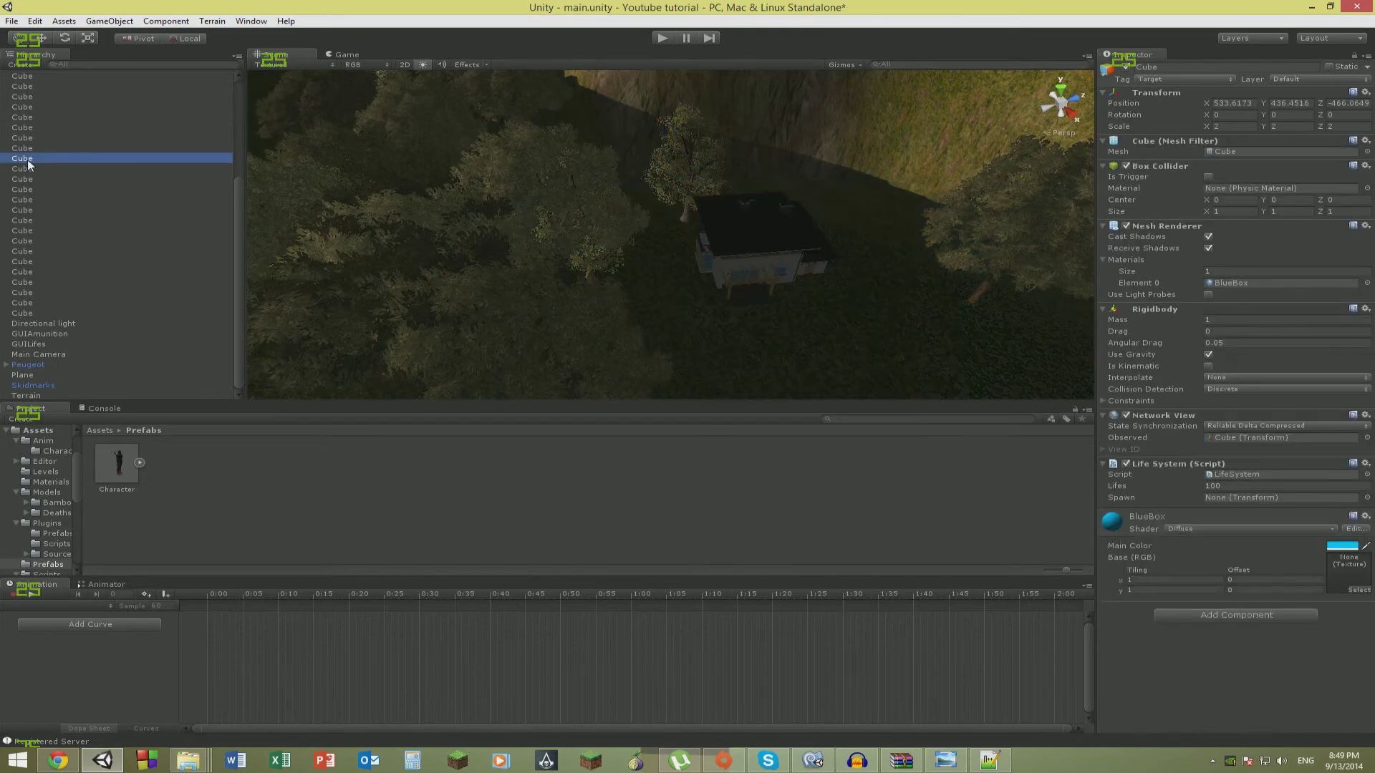
pyautogui.click(772, 238)
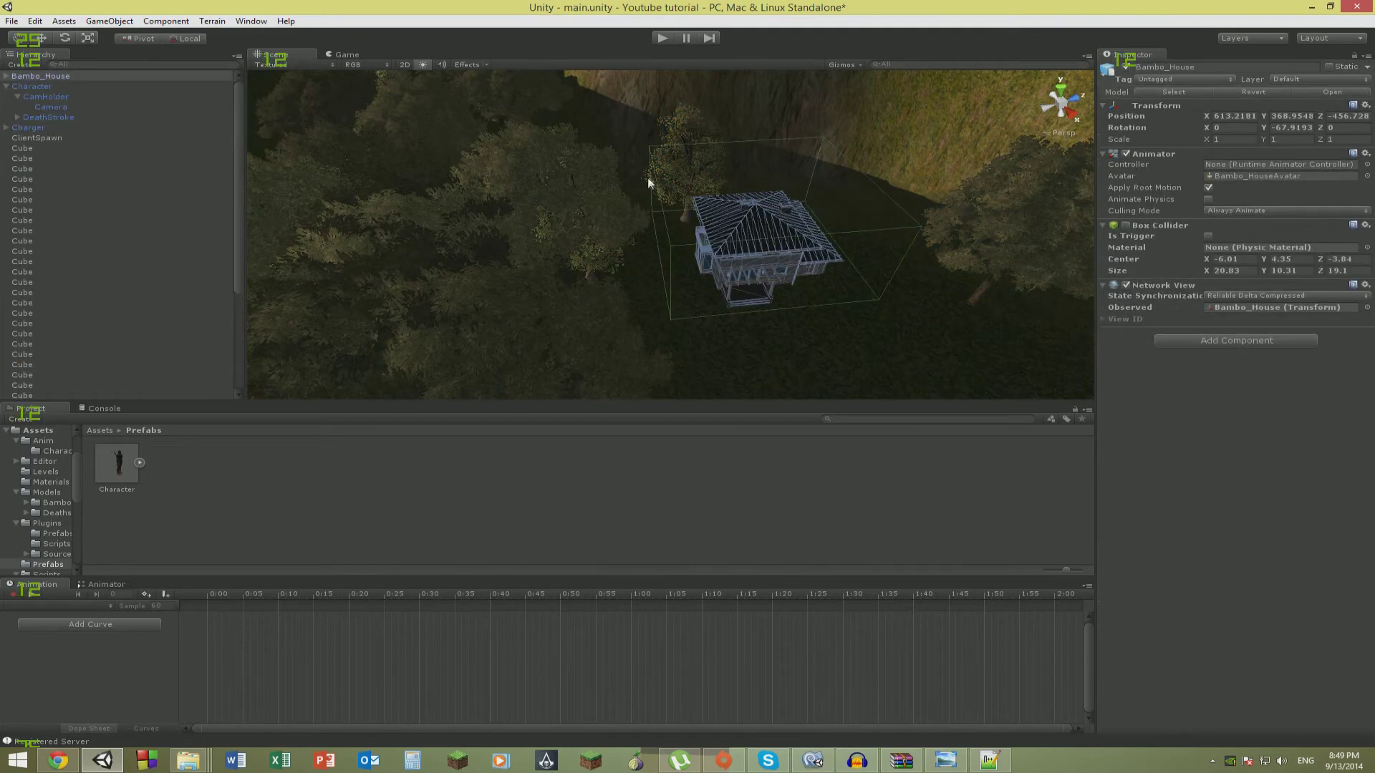
pyautogui.keyDown('alt'); pyautogui.moveTo(801, 183); pyautogui.dragTo(552, 127); pyautogui.keyUp('alt')
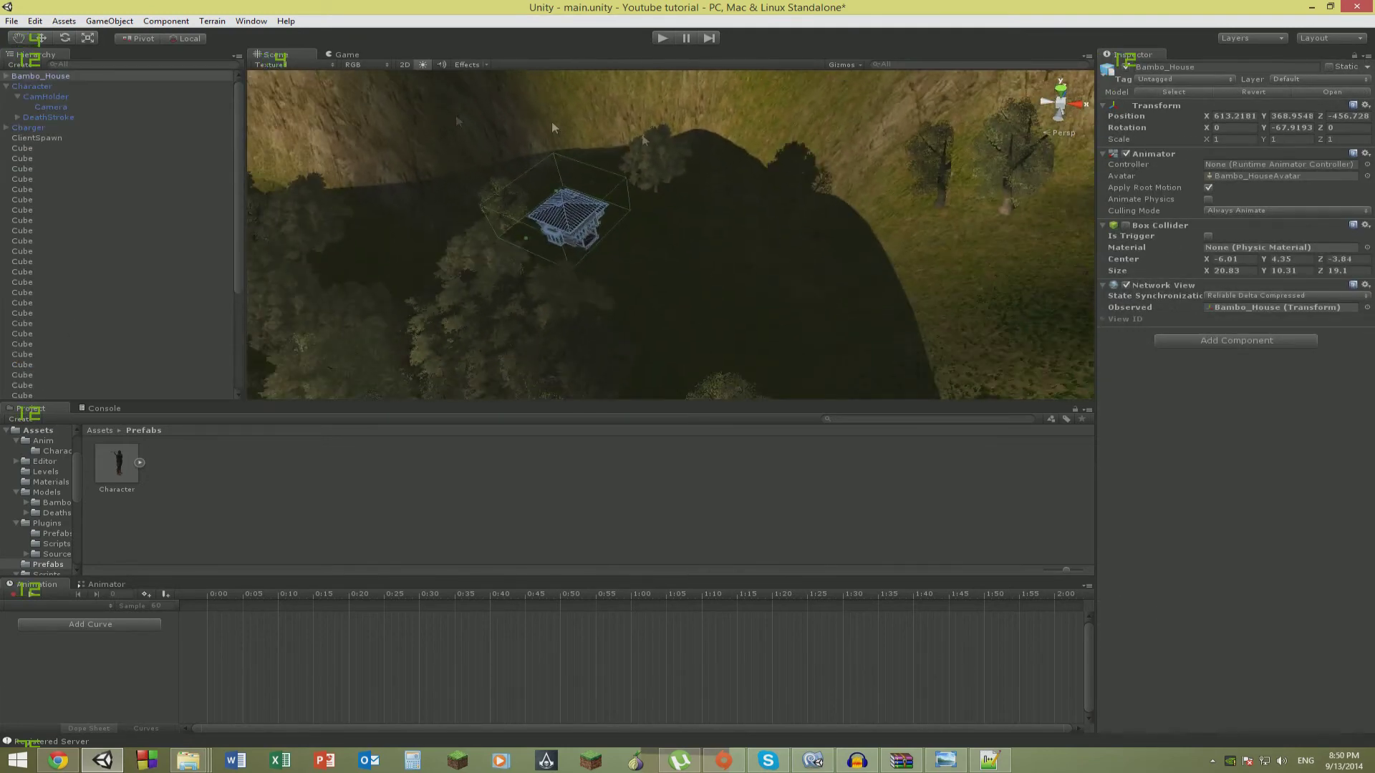
pyautogui.click(50, 37)
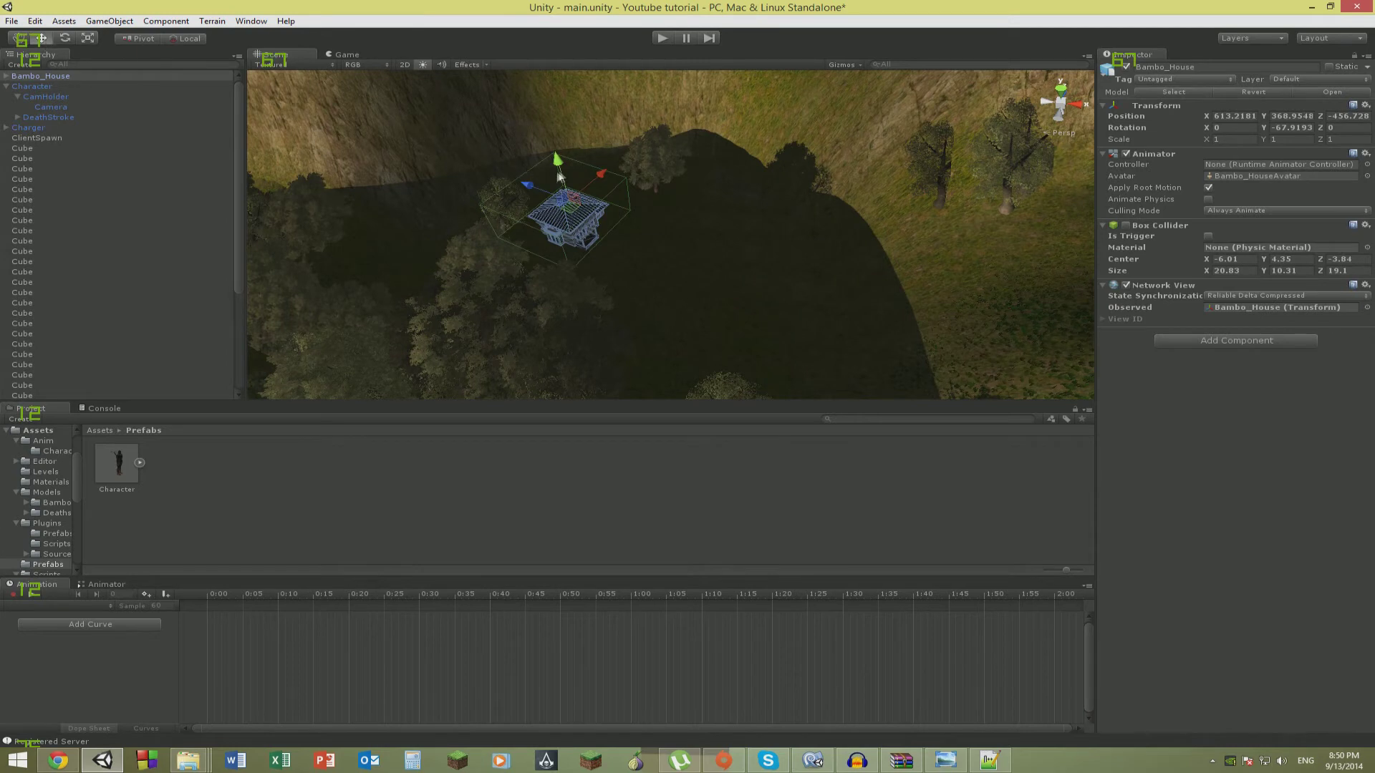
pyautogui.moveTo(589, 208); pyautogui.dragTo(602, 192)
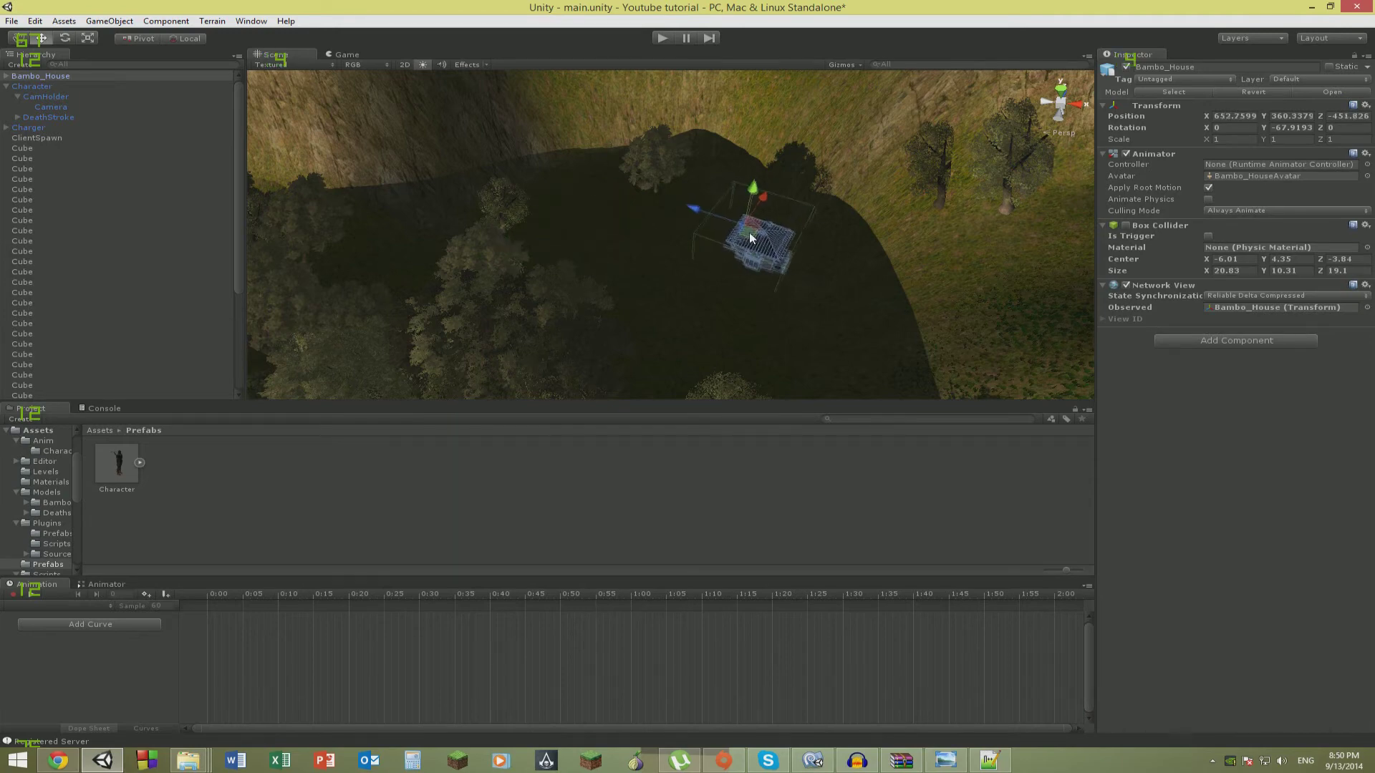
# Fine-tune the position of Bambo_House on the flattened ground to about X 650, Z -451.2.
pyautogui.moveTo(750, 238); pyautogui.dragTo(1253, 217, button='right')
pyautogui.press('w')
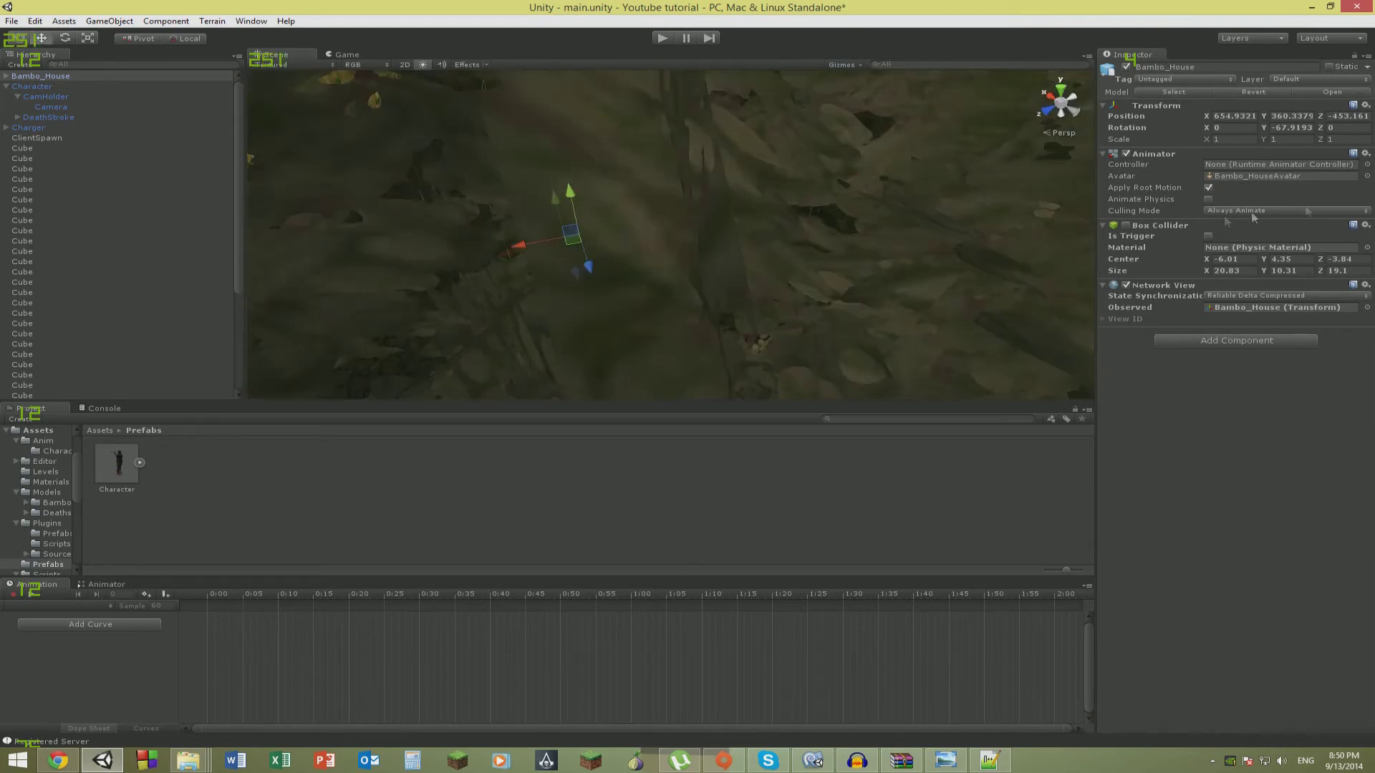
pyautogui.moveTo(834, 239); pyautogui.dragTo(819, 218, button='right')
pyautogui.moveTo(980, 194); pyautogui.dragTo(34, 346, button='right')
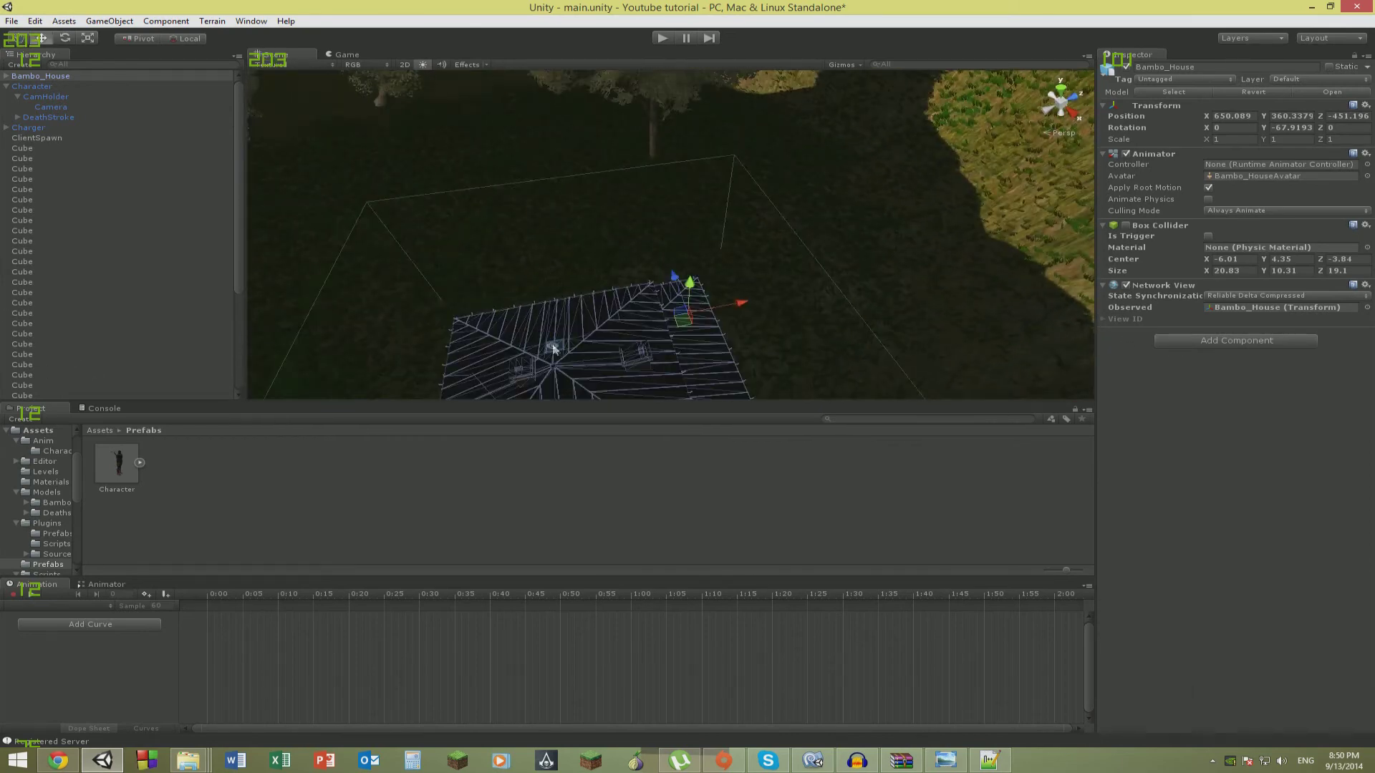
# Erase the painted grass around and in front of the house with Paint Details at brush size 5.
pyautogui.scroll(-5, 554, 349)
pyautogui.click(825, 330)
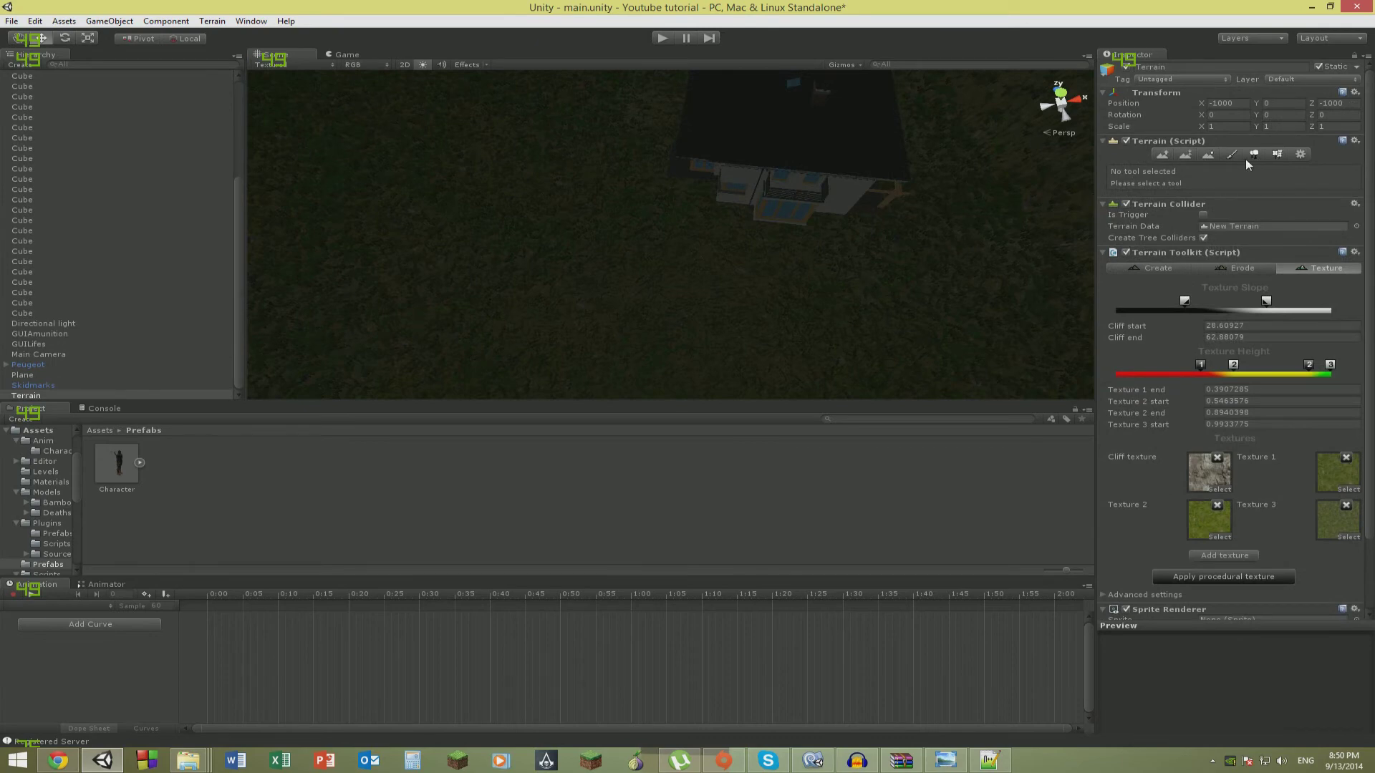
pyautogui.click(1277, 155)
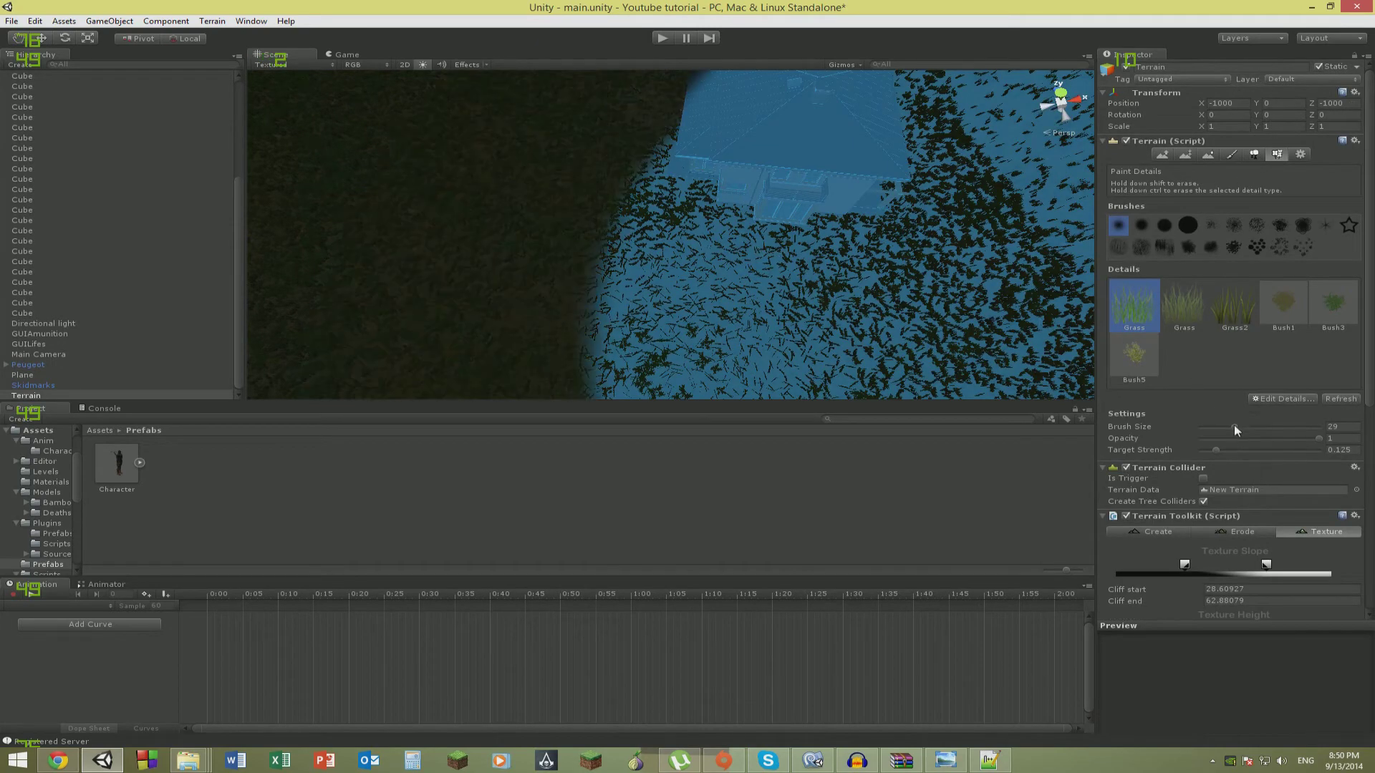
pyautogui.moveTo(1234, 429); pyautogui.dragTo(1214, 434)
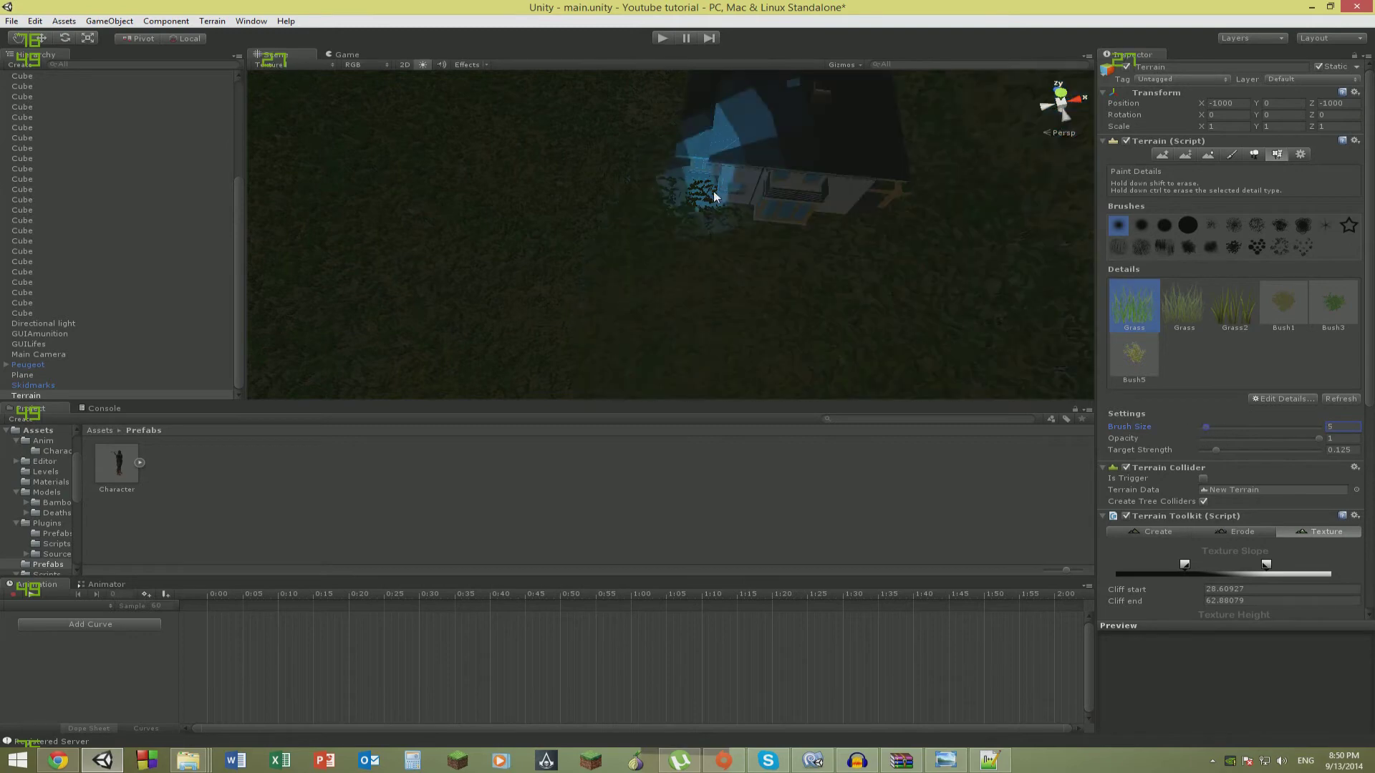
pyautogui.moveTo(790, 217)
pyautogui.mouseDown(button='right')
pyautogui.moveTo(1196, 264)
pyautogui.moveTo(1162, 263)
pyautogui.mouseUp(button='right')
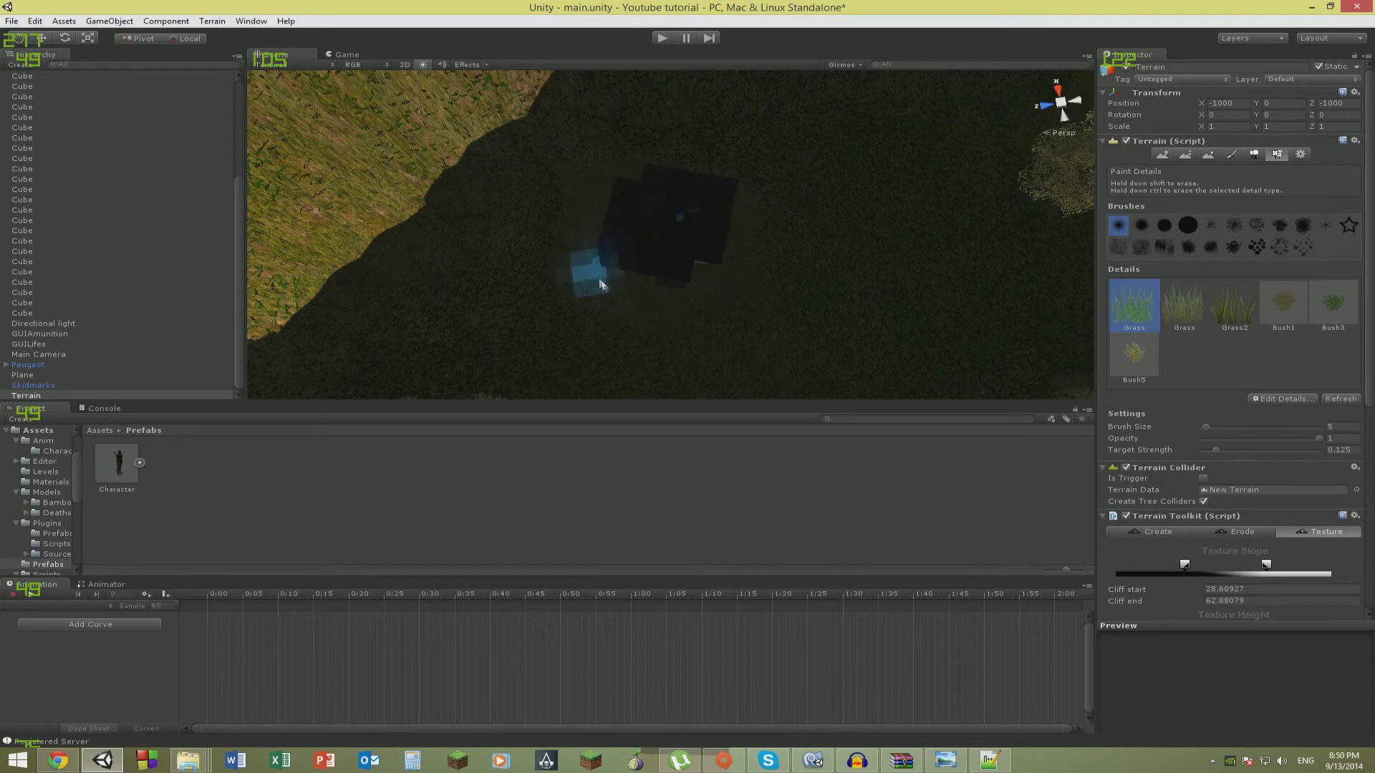
pyautogui.moveTo(699, 233); pyautogui.dragTo(586, 182, button='right')
pyautogui.press('w')
pyautogui.press('s')
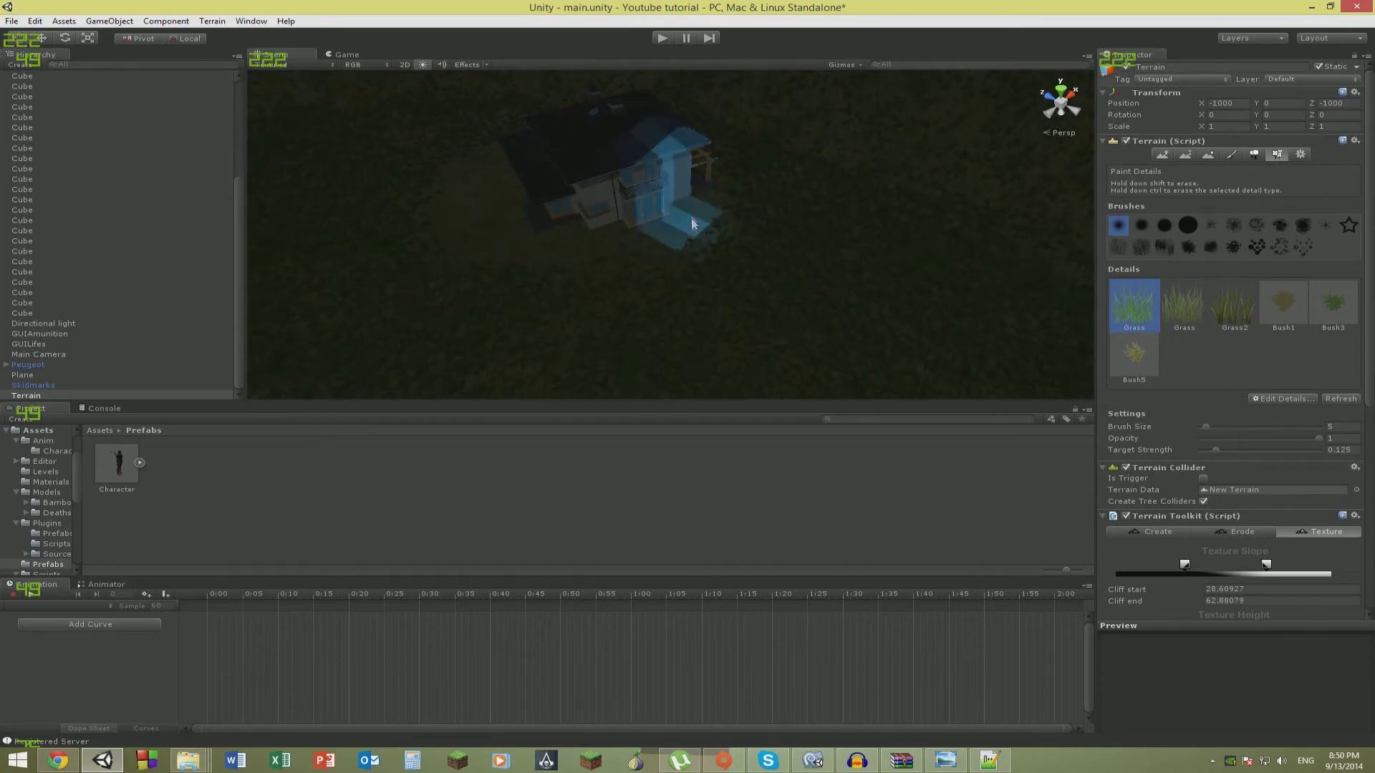
pyautogui.moveTo(691, 224); pyautogui.dragTo(765, 197, button='right')
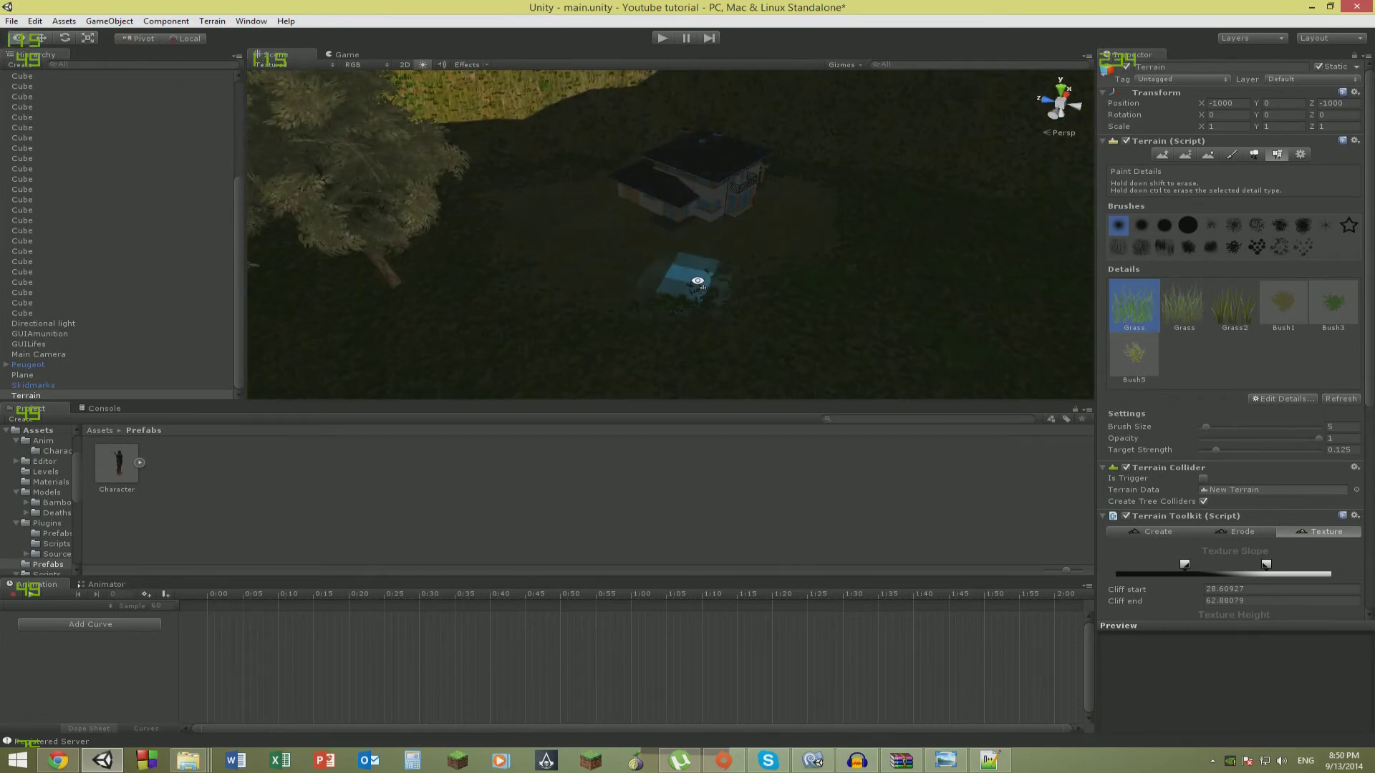
pyautogui.moveTo(698, 281)
pyautogui.mouseDown(button='right')
pyautogui.moveTo(804, 279)
pyautogui.moveTo(724, 215)
pyautogui.moveTo(731, 322)
pyautogui.moveTo(558, 242)
pyautogui.moveTo(721, 251)
pyautogui.moveTo(698, 240)
pyautogui.mouseUp(button='right')
pyautogui.hotkey('shift', 'w')
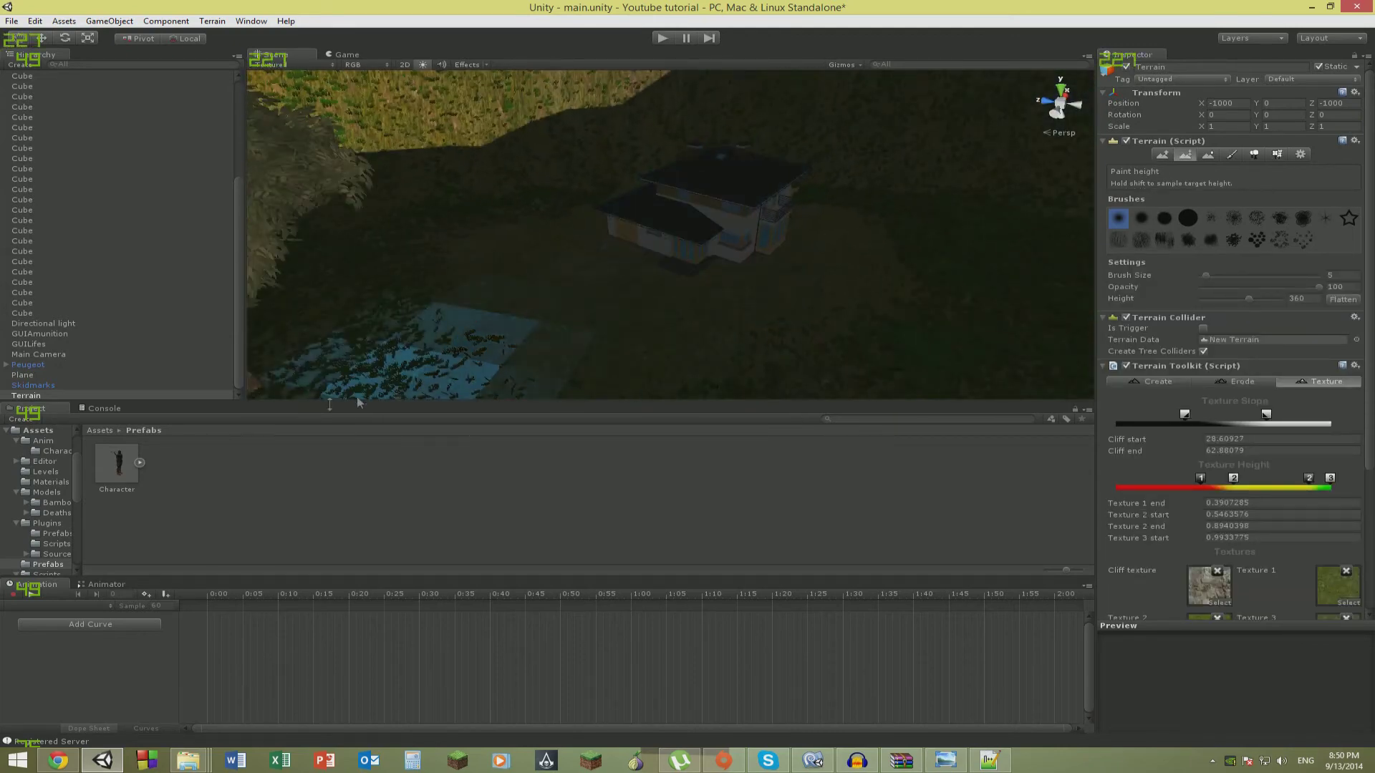
# Delete the duplicate blue Cube objects from the scene, keeping only one.
pyautogui.moveTo(687, 315); pyautogui.dragTo(74, 274, button='right')
pyautogui.click(83, 158)
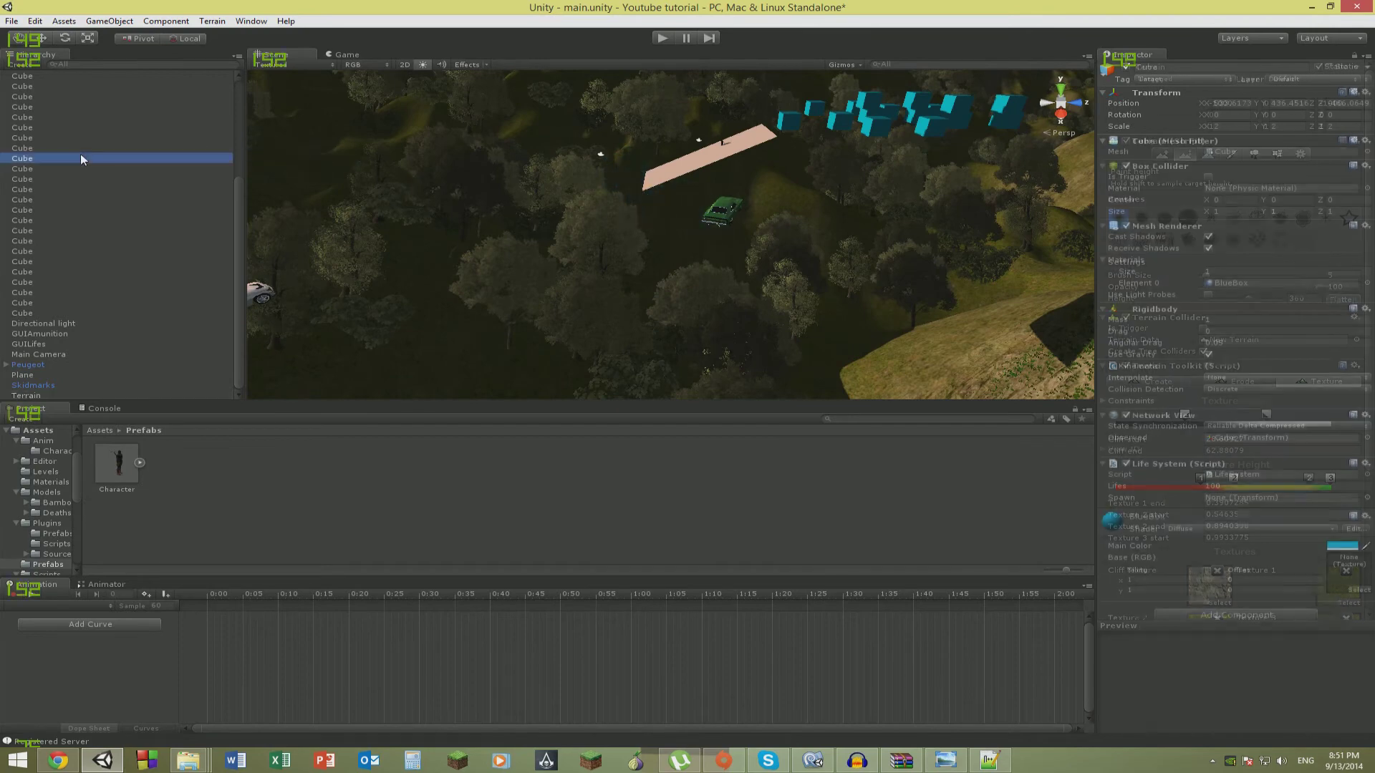
pyautogui.click(725, 213)
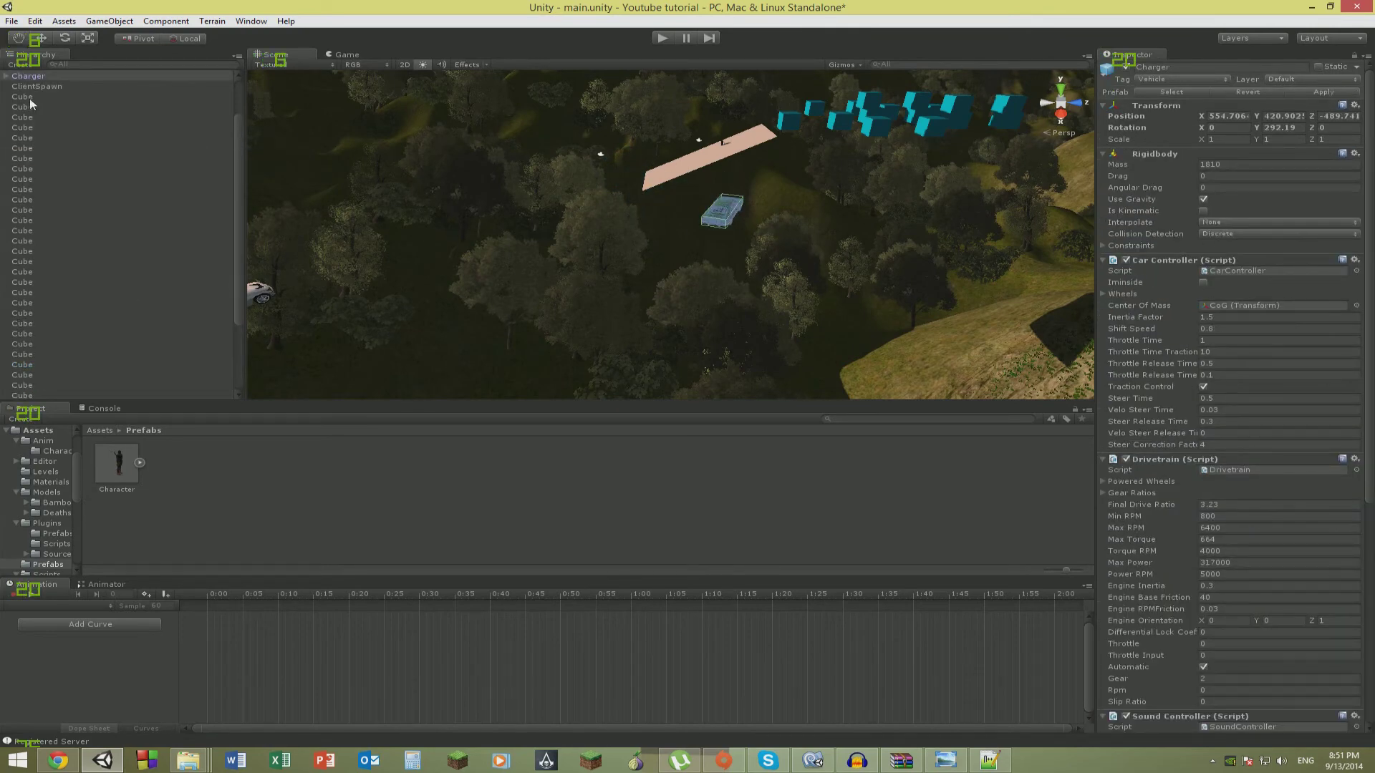
pyautogui.scroll(3, 48, 150)
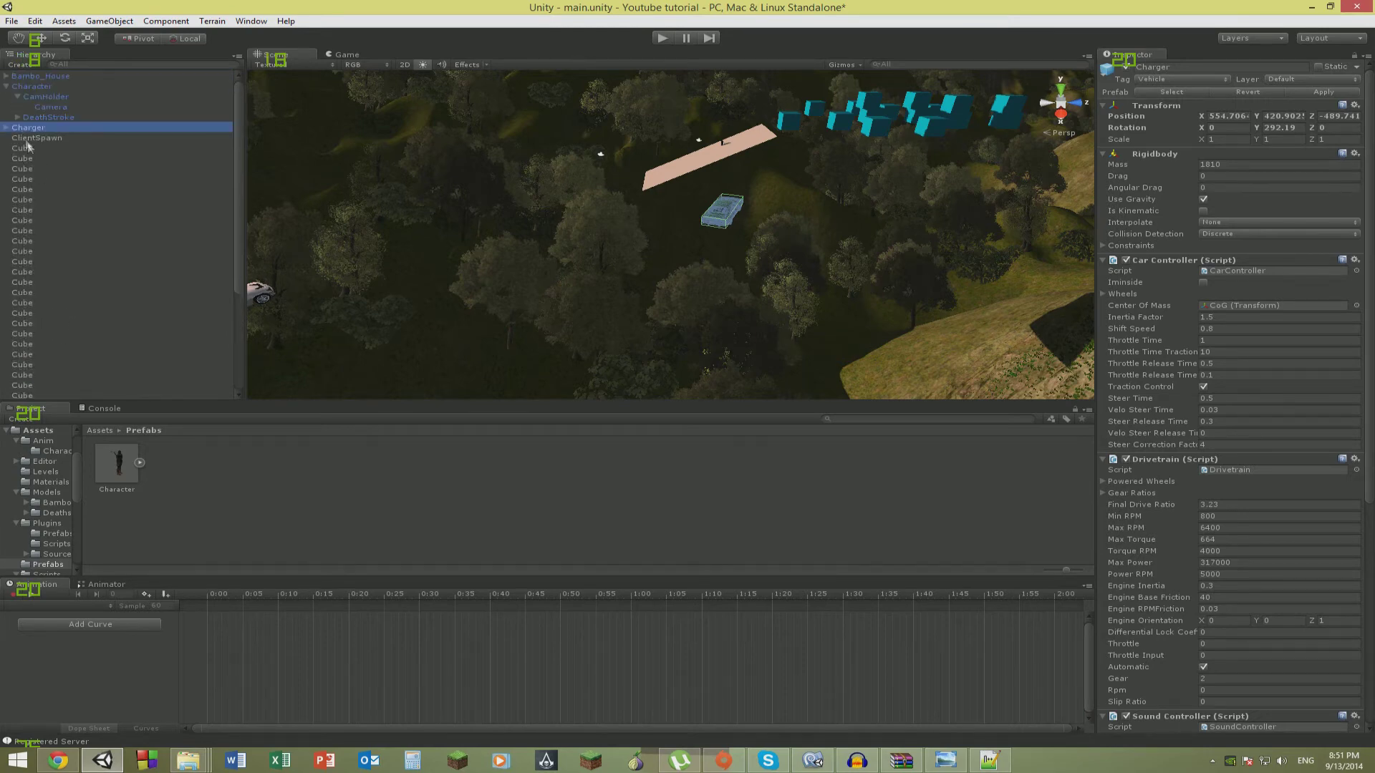
pyautogui.scroll(-5, 33, 152)
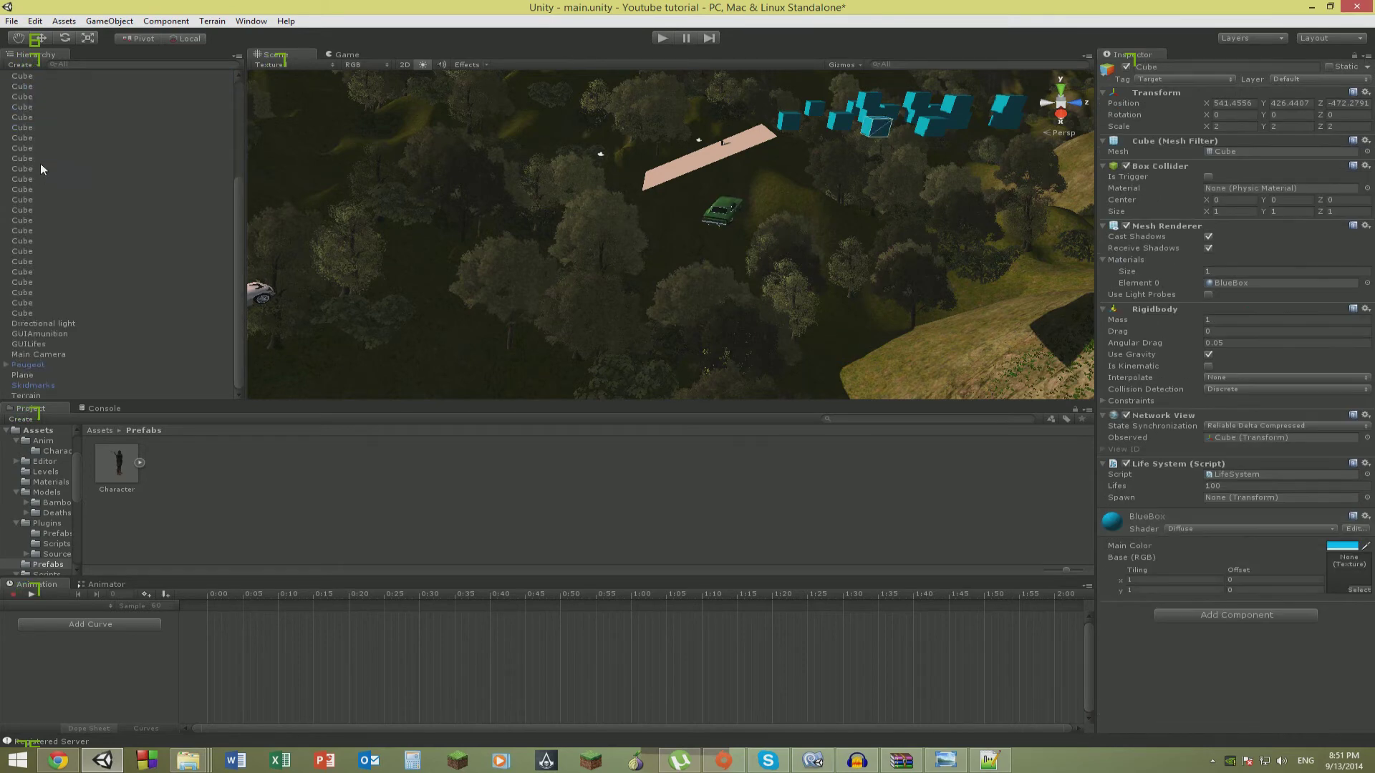
pyautogui.keyDown('shift'); pyautogui.click(20, 303); pyautogui.keyUp('shift')
pyautogui.press('Delete')
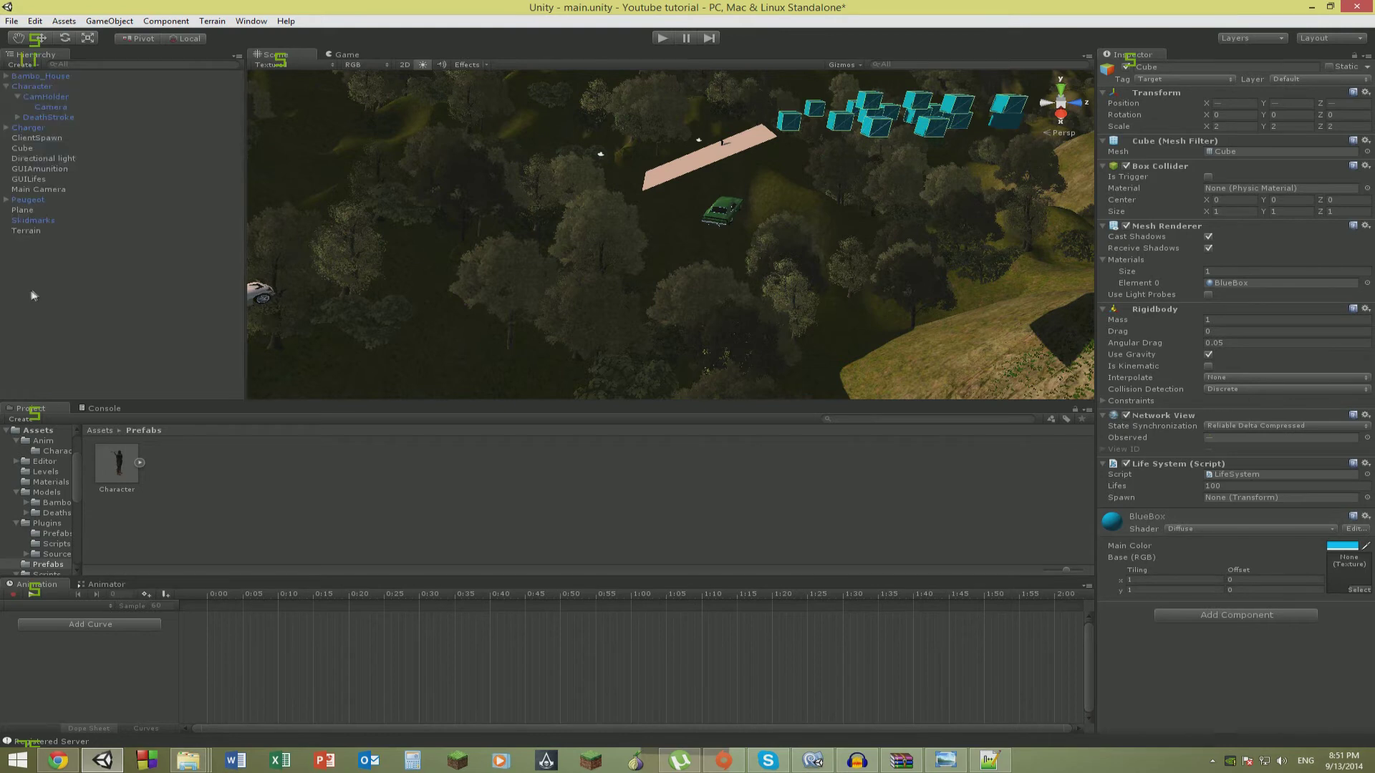
# Create a prefab of the remaining Cube in the project's Prefabs folder.
pyautogui.click(101, 431)
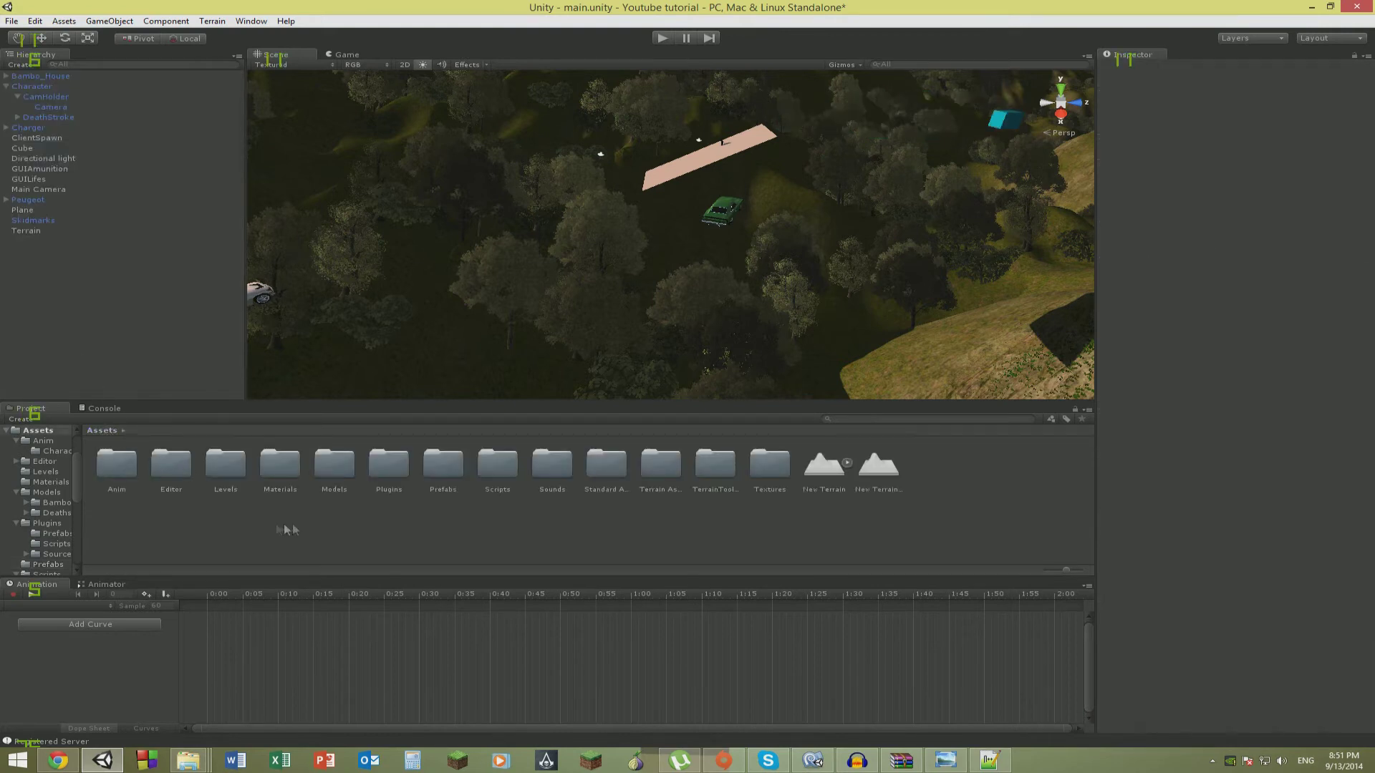
pyautogui.doubleClick(435, 478)
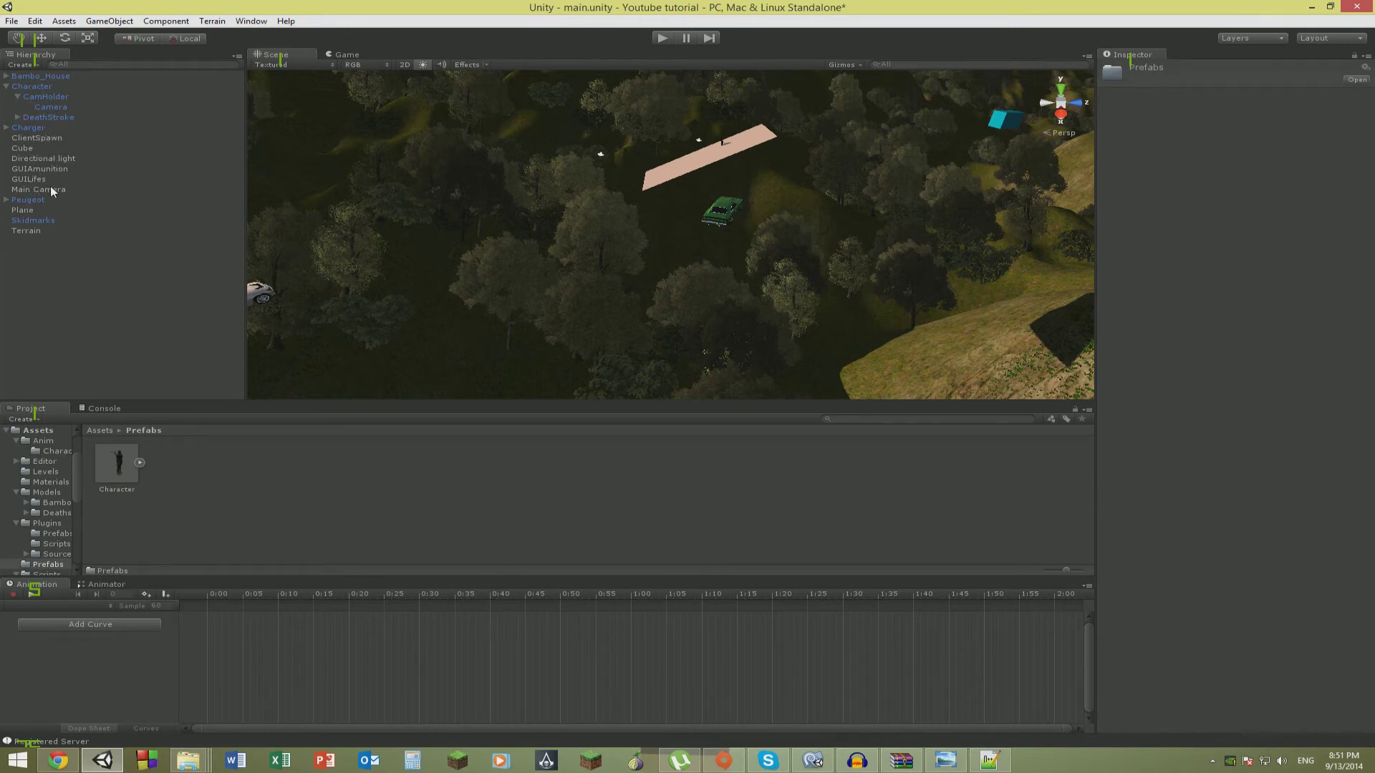
pyautogui.click(28, 230)
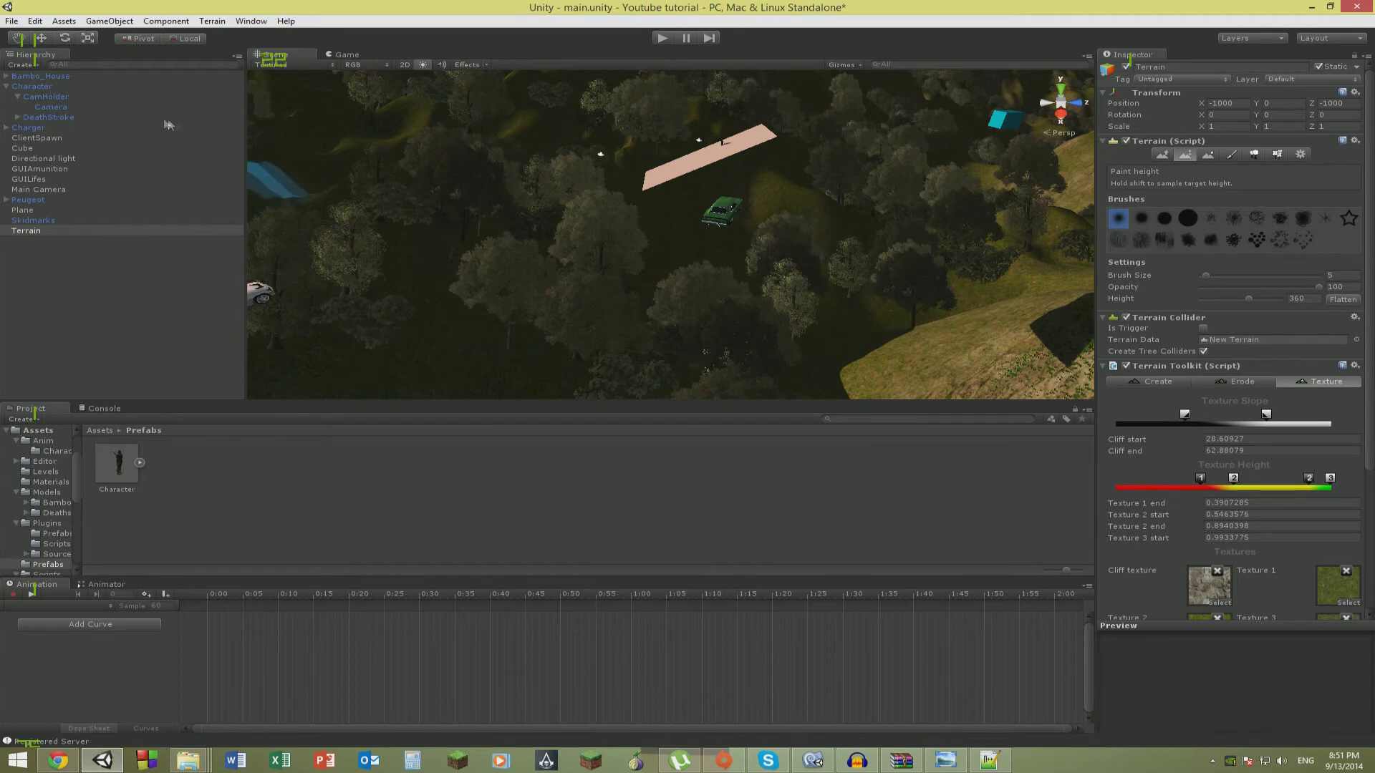
pyautogui.click(21, 148)
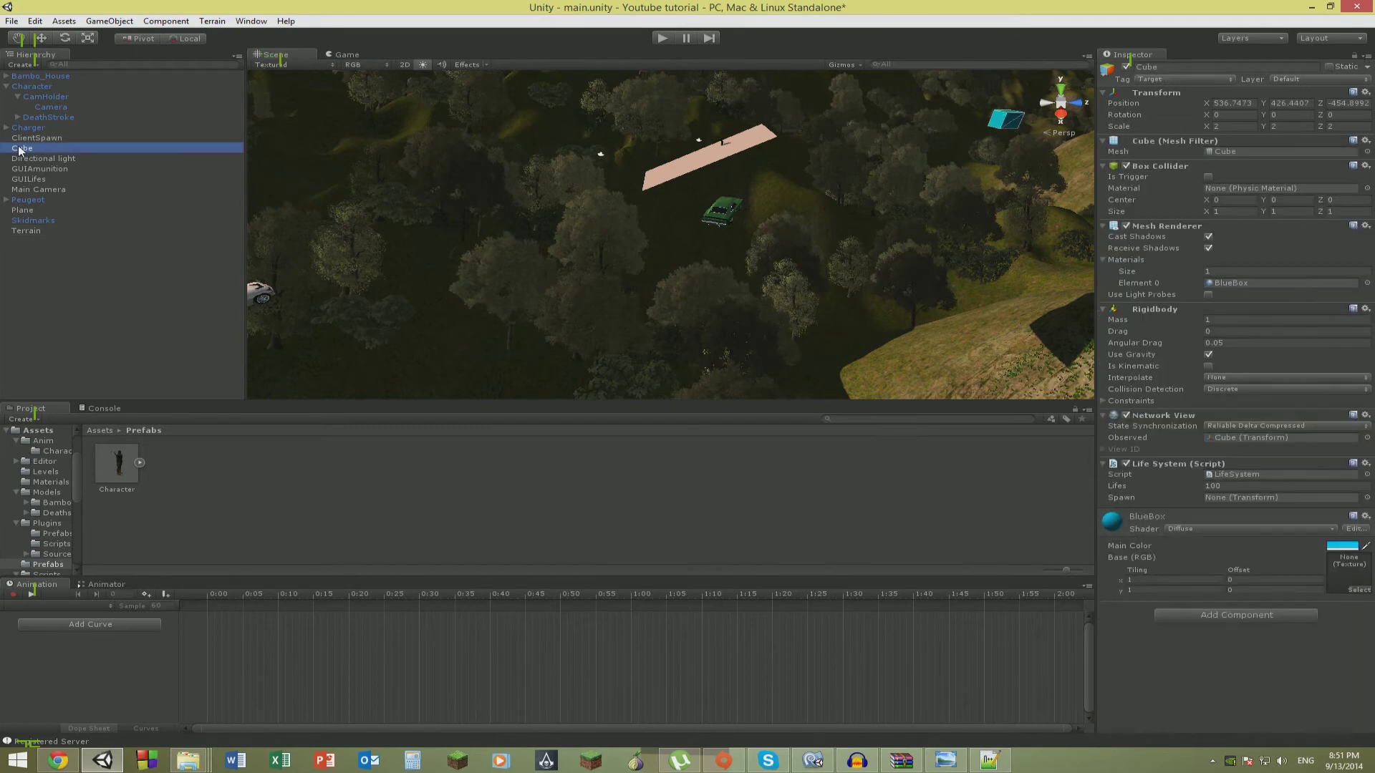
pyautogui.moveTo(322, 469); pyautogui.dragTo(318, 471)
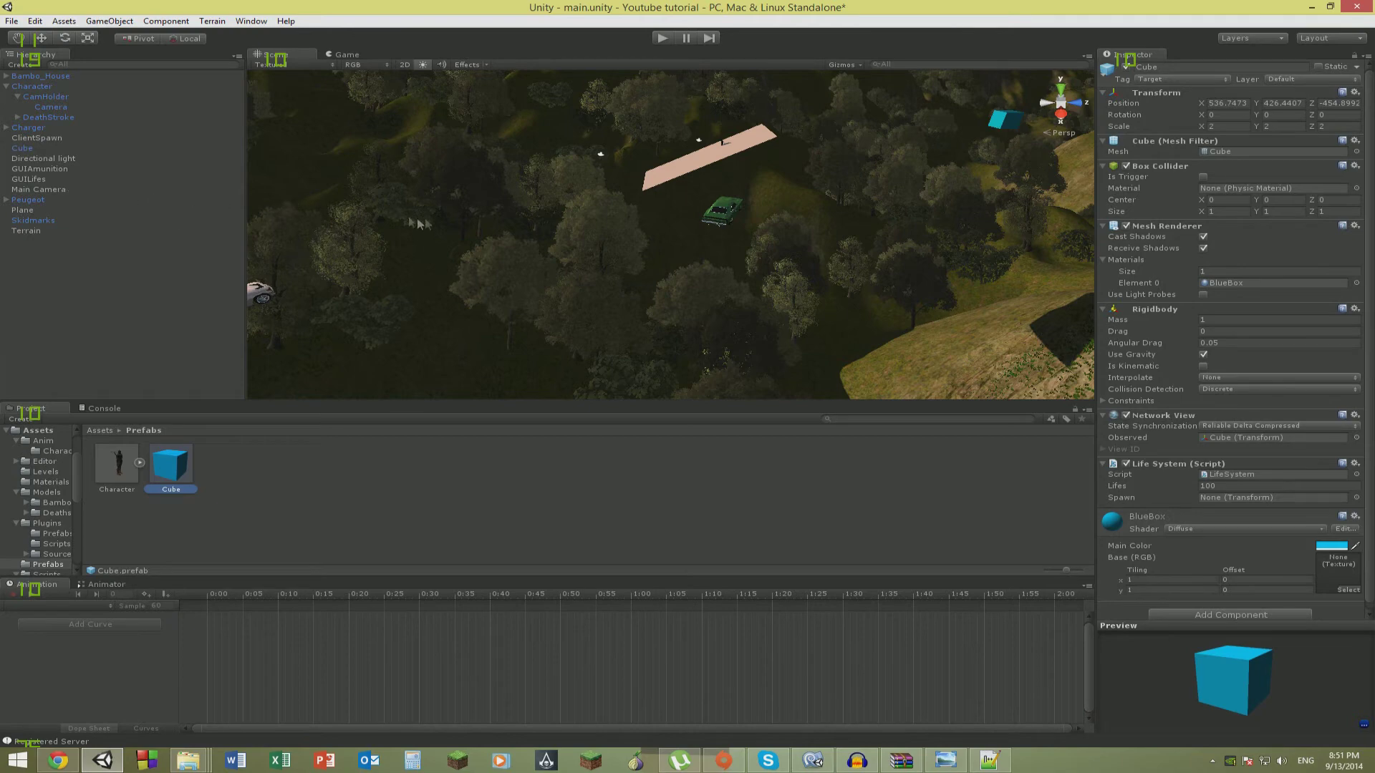
# Move the ClientSpawn object across the terrain to the clearing beside the house, at about X 641, Z -486.
pyautogui.click(40, 139)
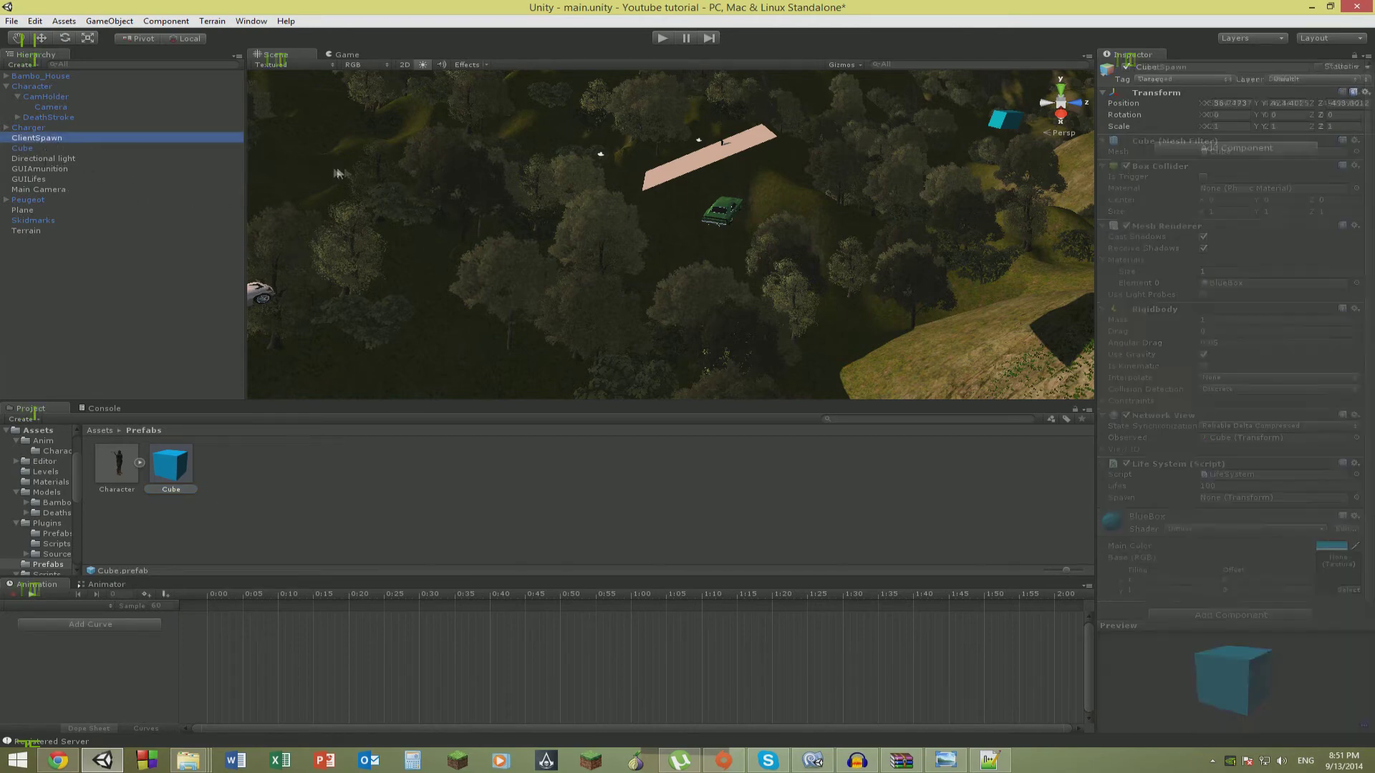
pyautogui.moveTo(572, 236); pyautogui.dragTo(307, 289, button='right')
pyautogui.press('s')
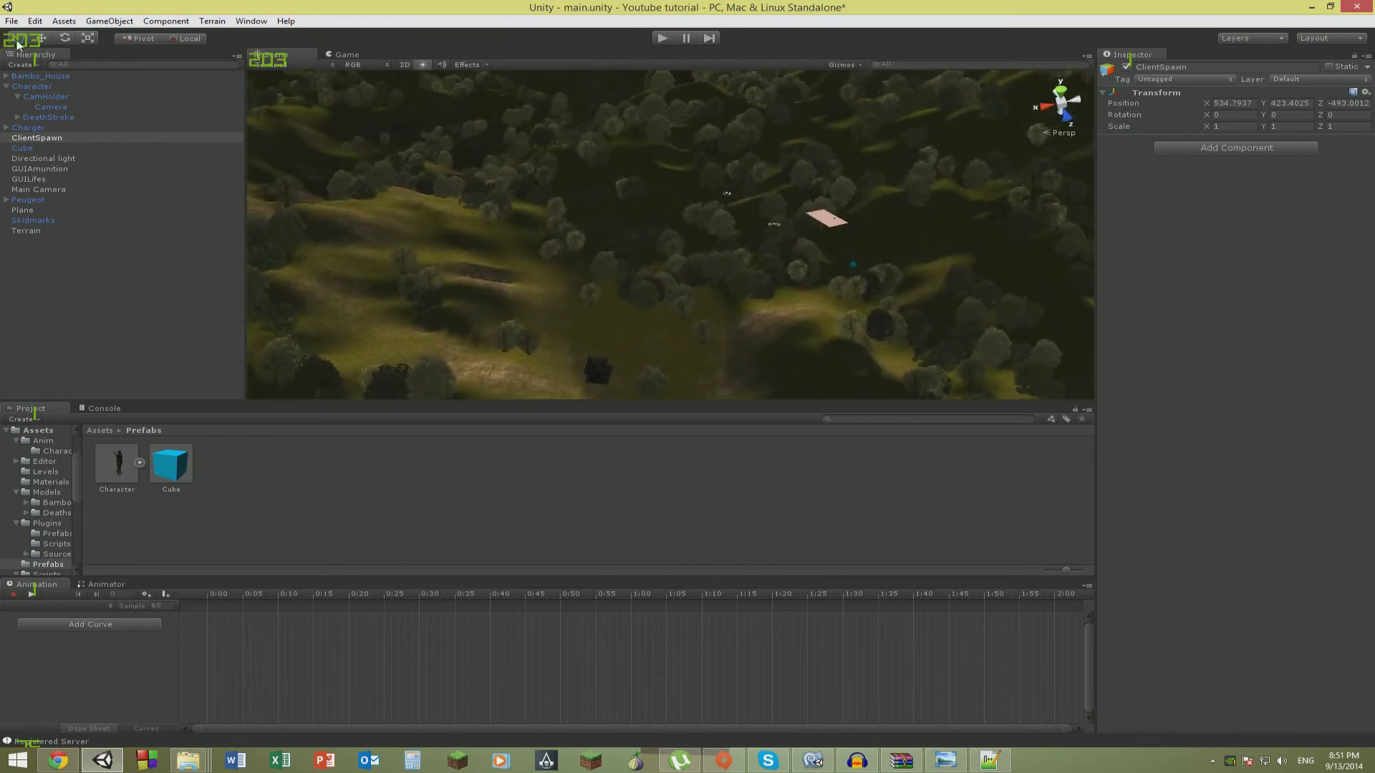
pyautogui.click(41, 39)
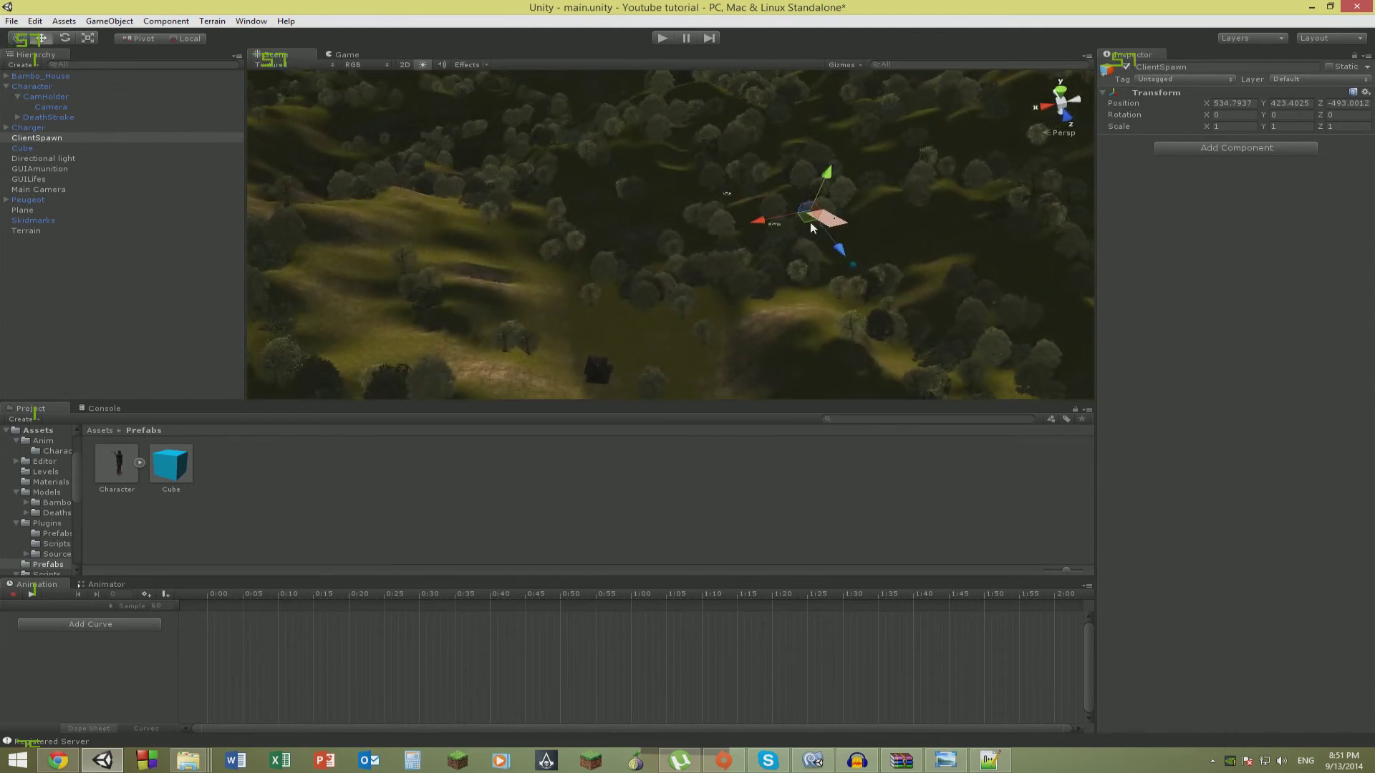
pyautogui.moveTo(802, 215); pyautogui.dragTo(610, 327)
pyautogui.moveTo(639, 287); pyautogui.dragTo(429, 179, button='right')
pyautogui.press('f')
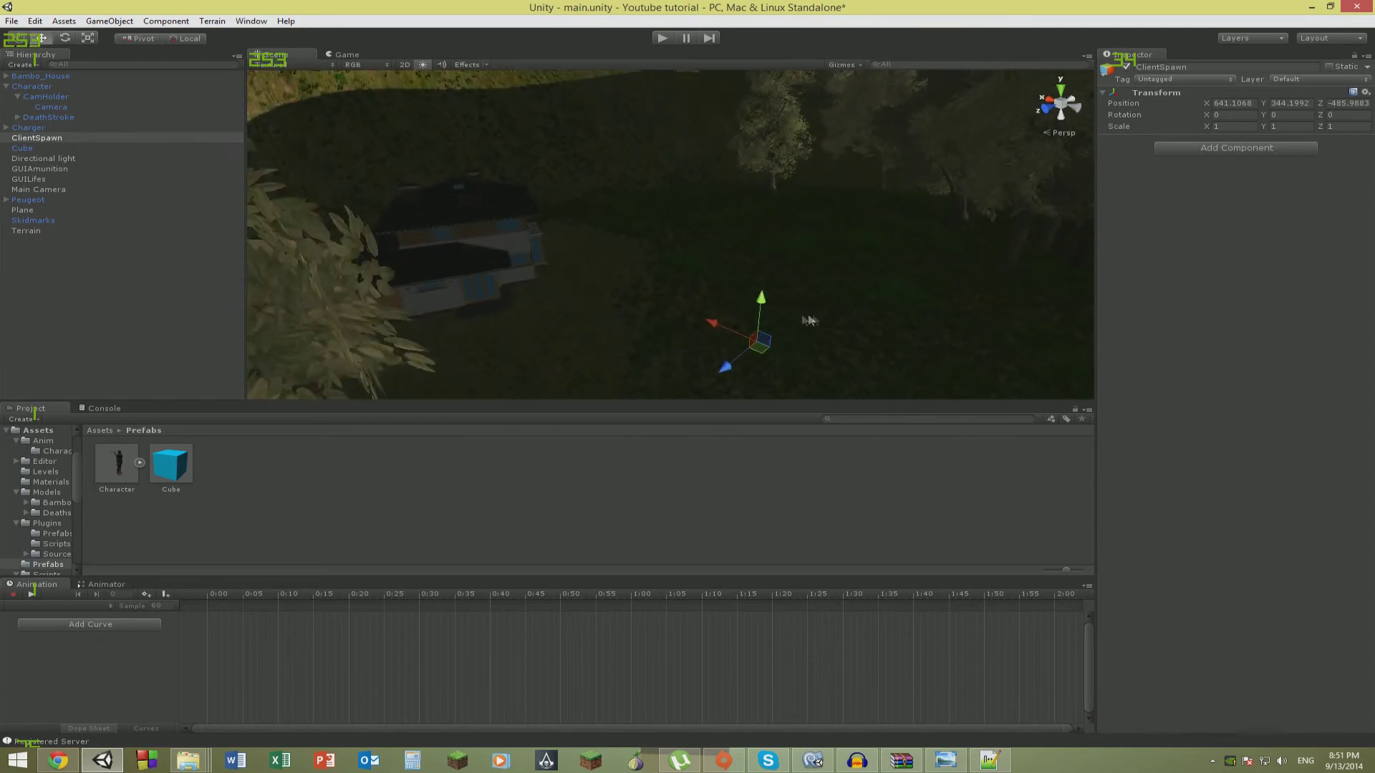
# Adjust the height of ClientSpawn above the ground near the house to about Y 361.6.
pyautogui.moveTo(760, 296); pyautogui.dragTo(779, 122)
pyautogui.moveTo(727, 251); pyautogui.dragTo(720, 186, button='right')
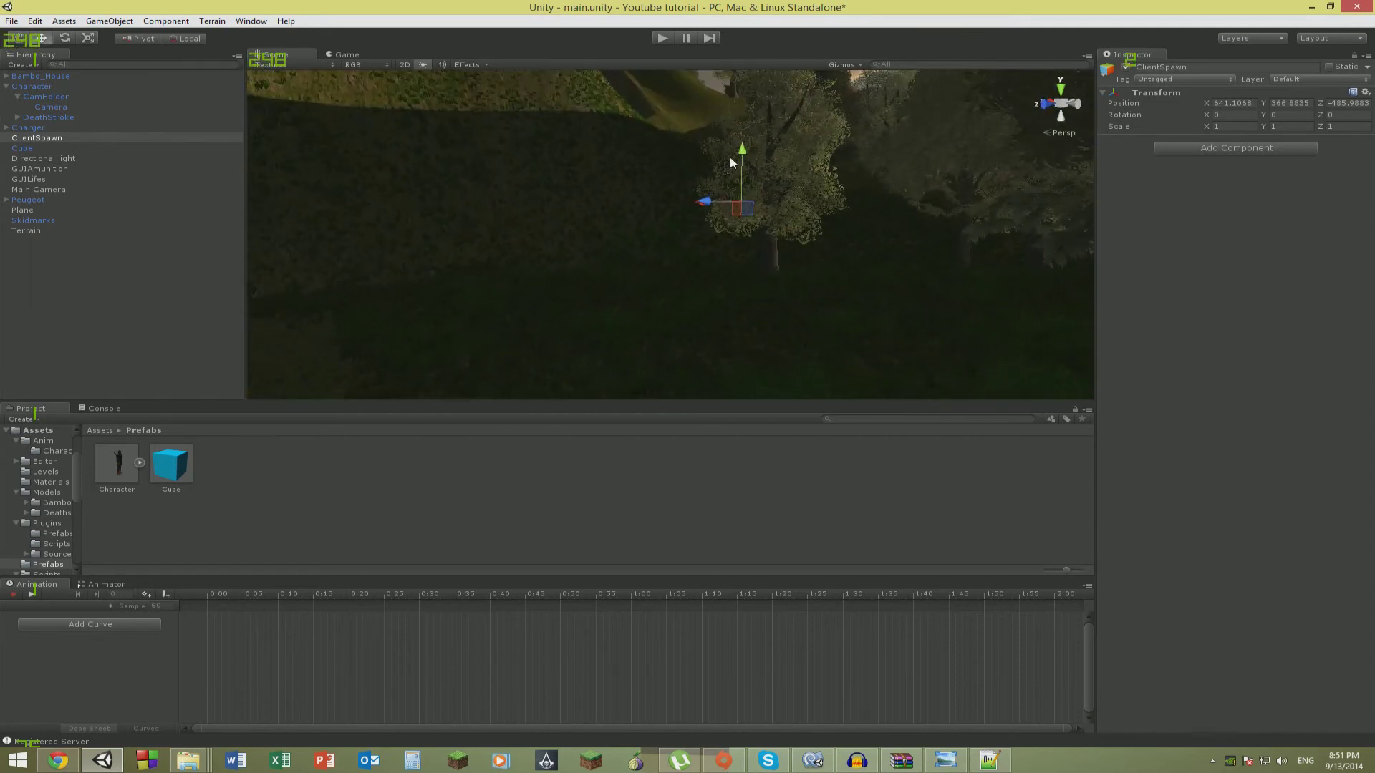
pyautogui.moveTo(731, 217); pyautogui.dragTo(735, 337)
pyautogui.moveTo(735, 338); pyautogui.dragTo(684, 193, button='right')
pyautogui.moveTo(682, 175); pyautogui.dragTo(686, 172)
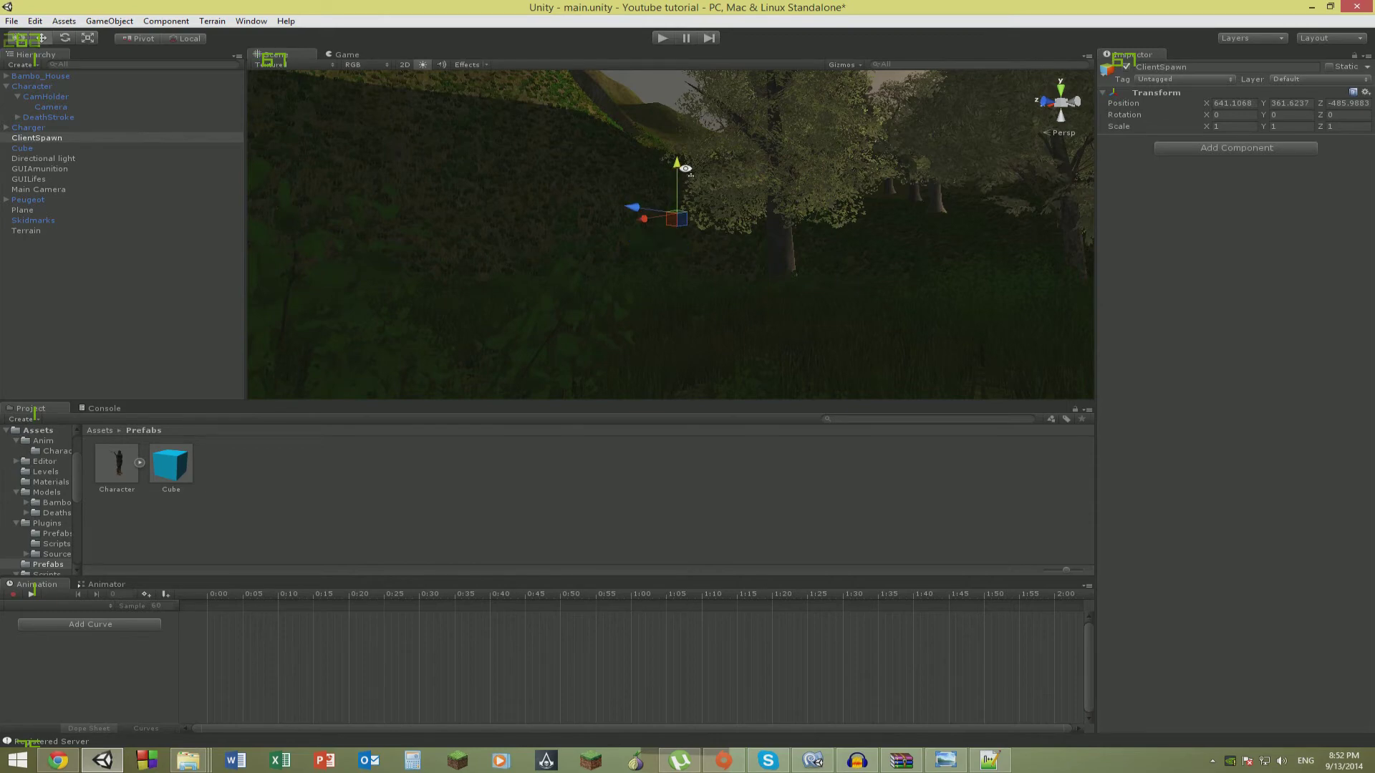
# Delete the Character and Charger objects from the scene.
pyautogui.moveTo(686, 171); pyautogui.dragTo(852, 368, button='right')
pyautogui.click(653, 330)
pyautogui.press('s')
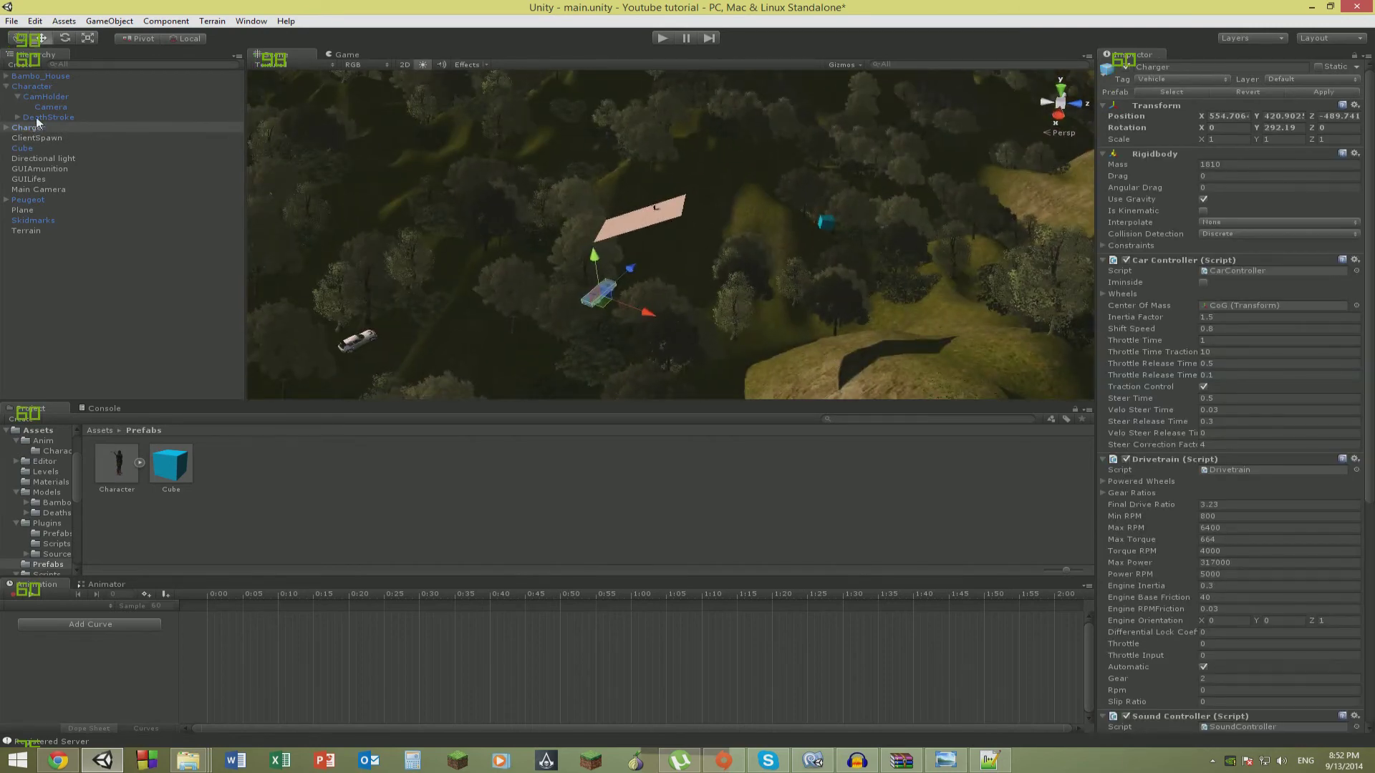
pyautogui.click(45, 89)
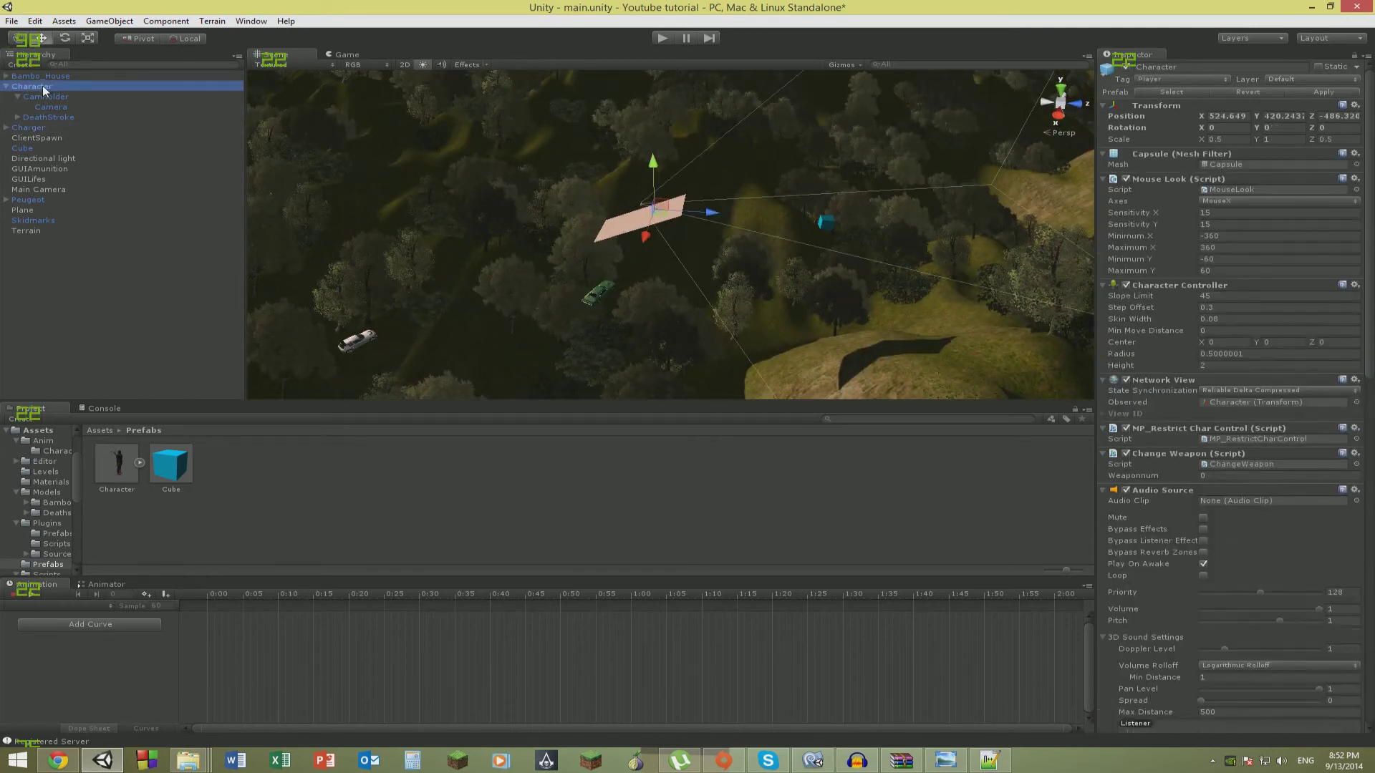
pyautogui.press('Delete')
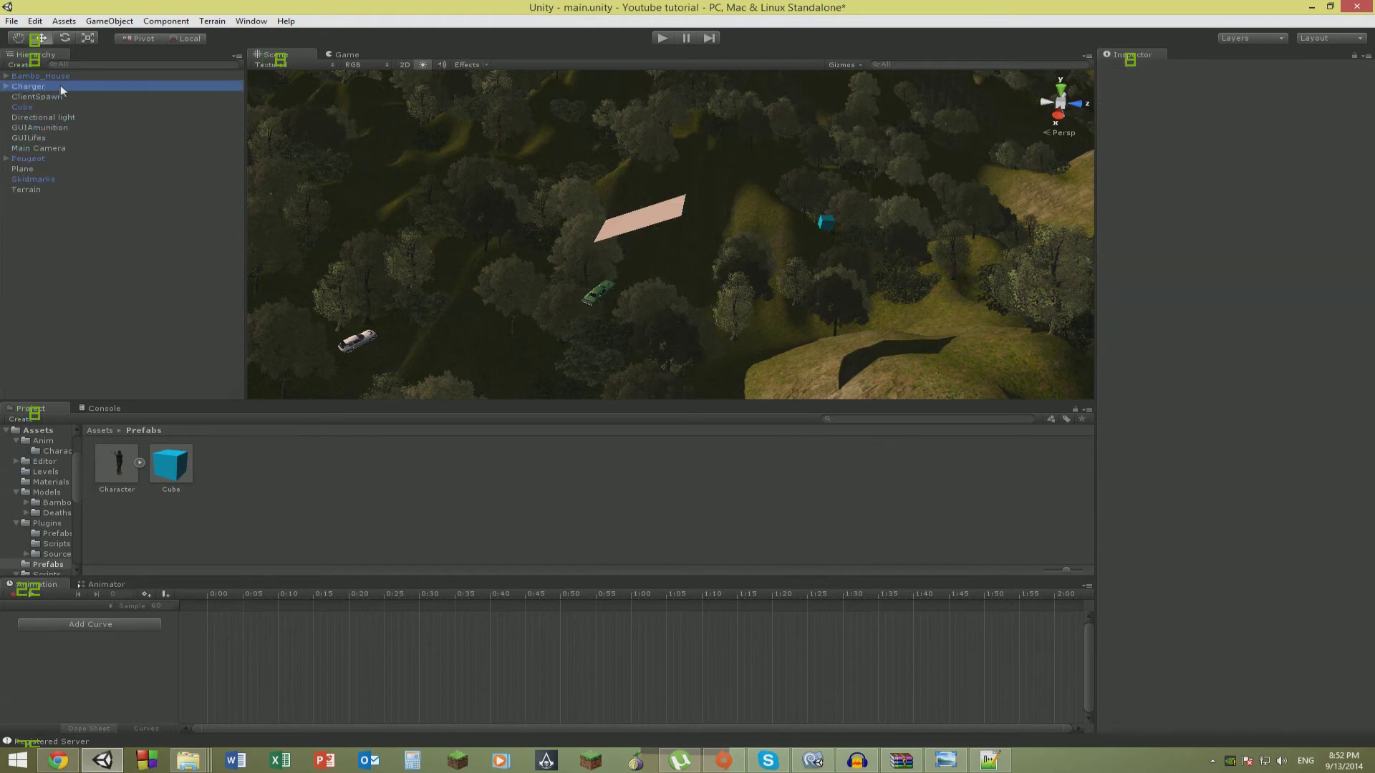
pyautogui.click(61, 86)
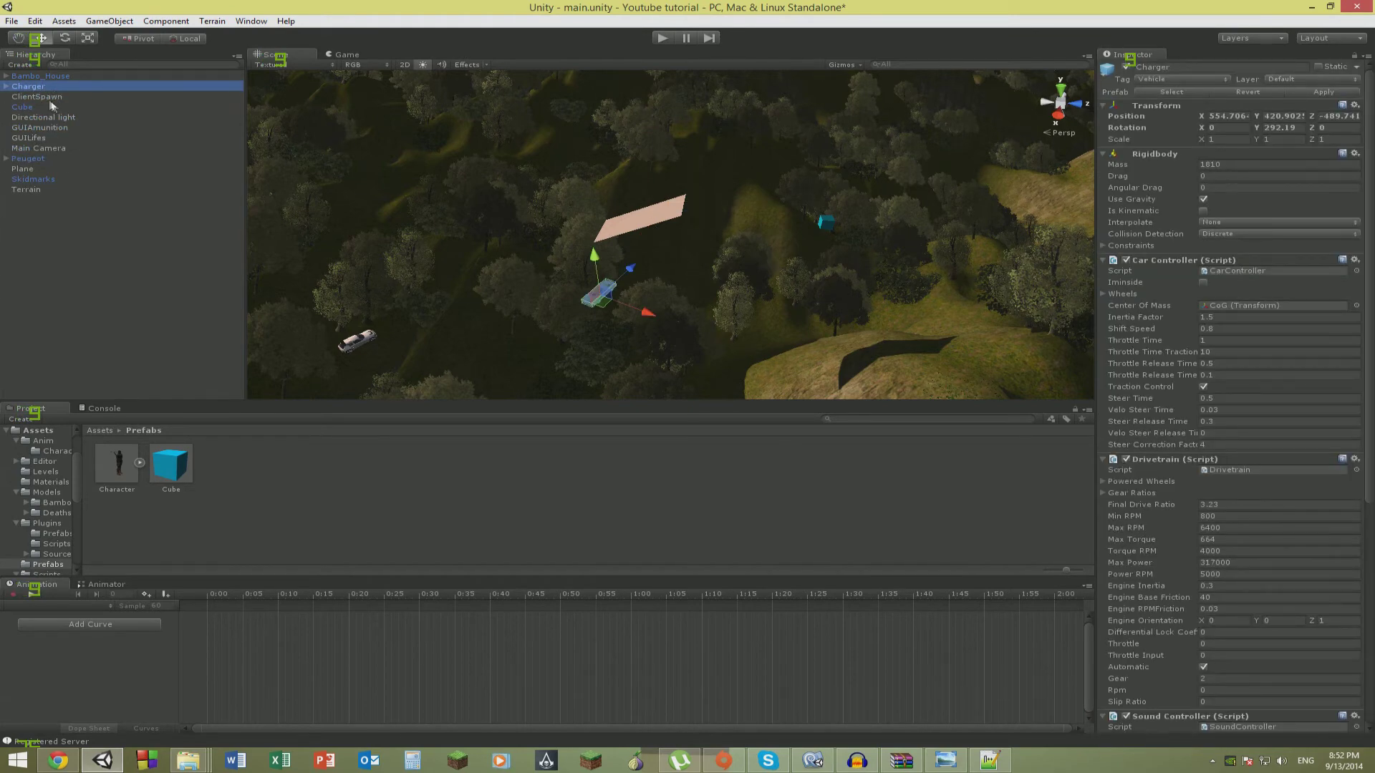
pyautogui.press('Delete')
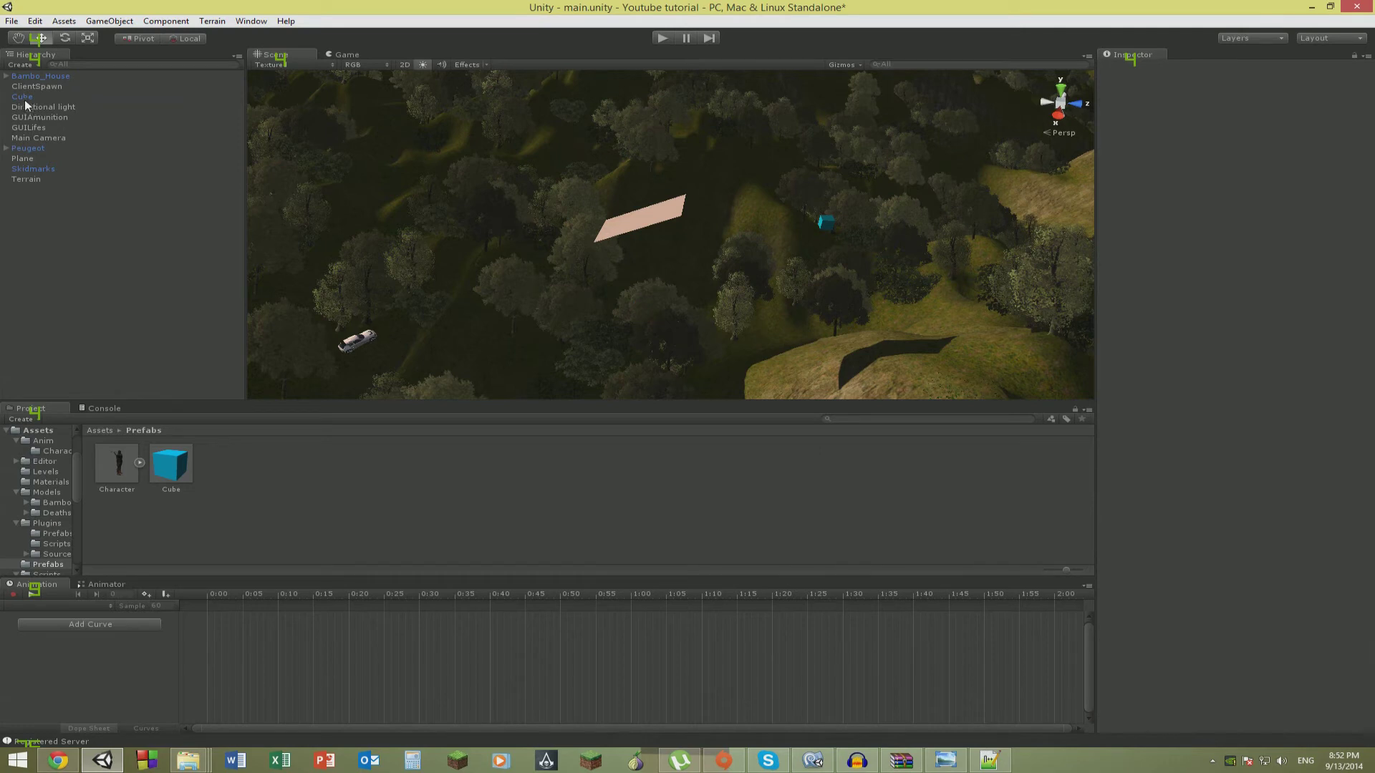
# Remove the remaining Cube, the Peugeot car and the Plane from the scene.
pyautogui.click(24, 98)
pyautogui.press('Delete')
pyautogui.click(40, 96)
pyautogui.click(28, 116)
pyautogui.click(23, 128)
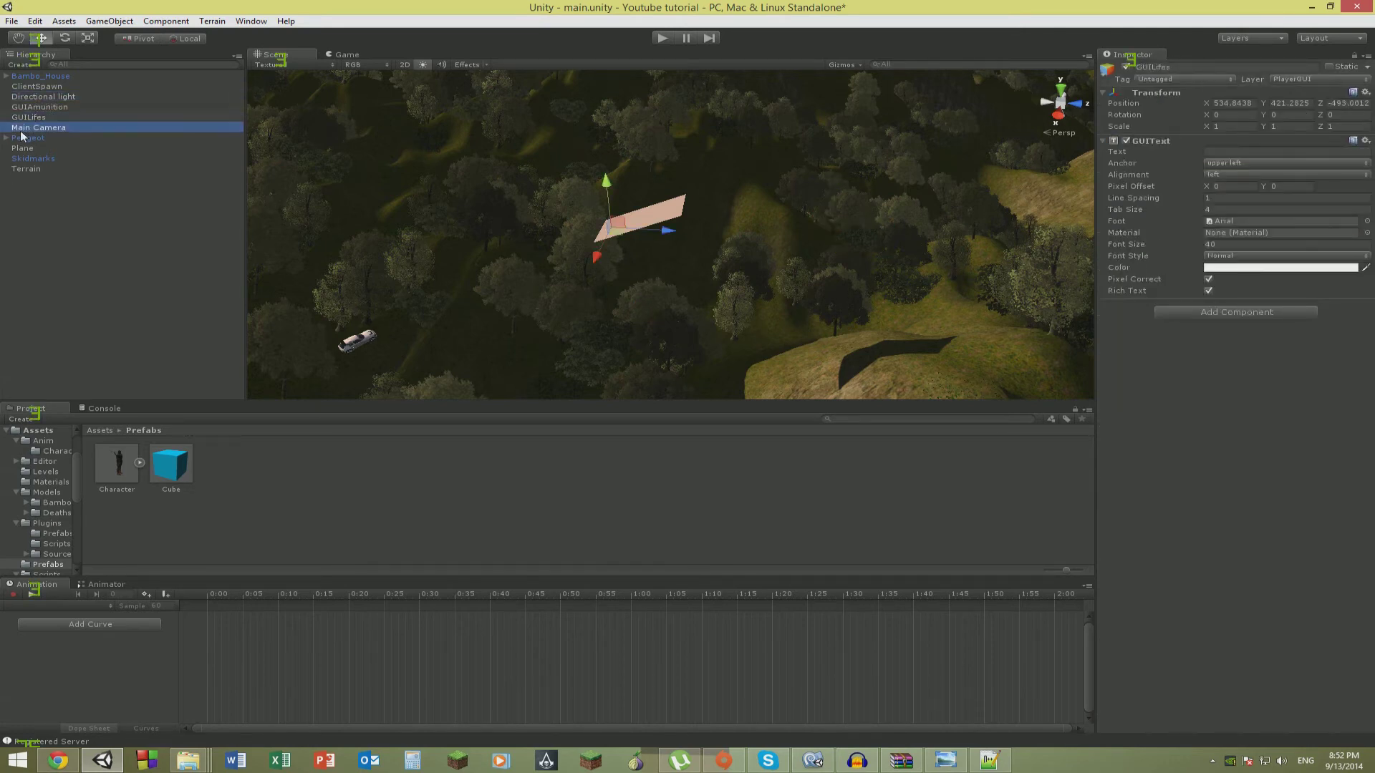
pyautogui.click(23, 138)
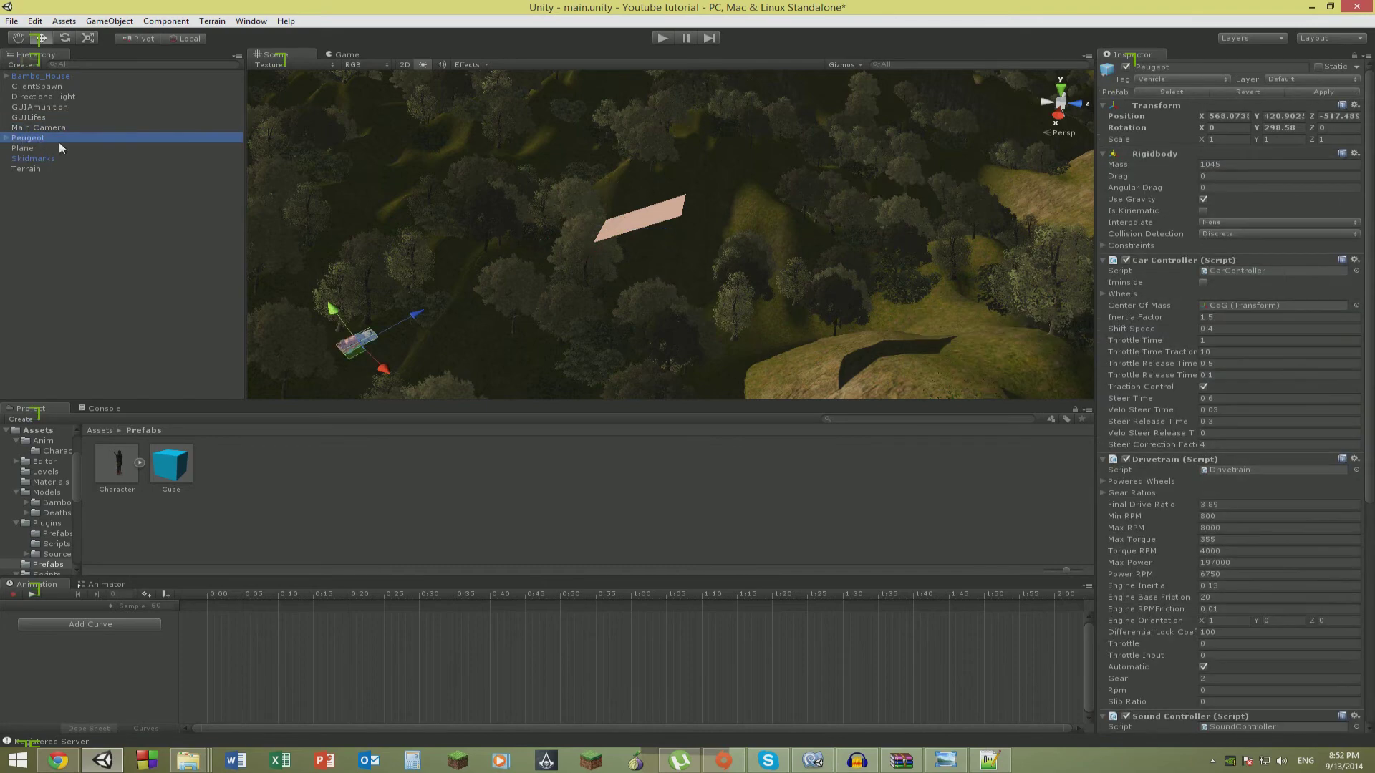
pyautogui.press('Delete')
pyautogui.click(24, 138)
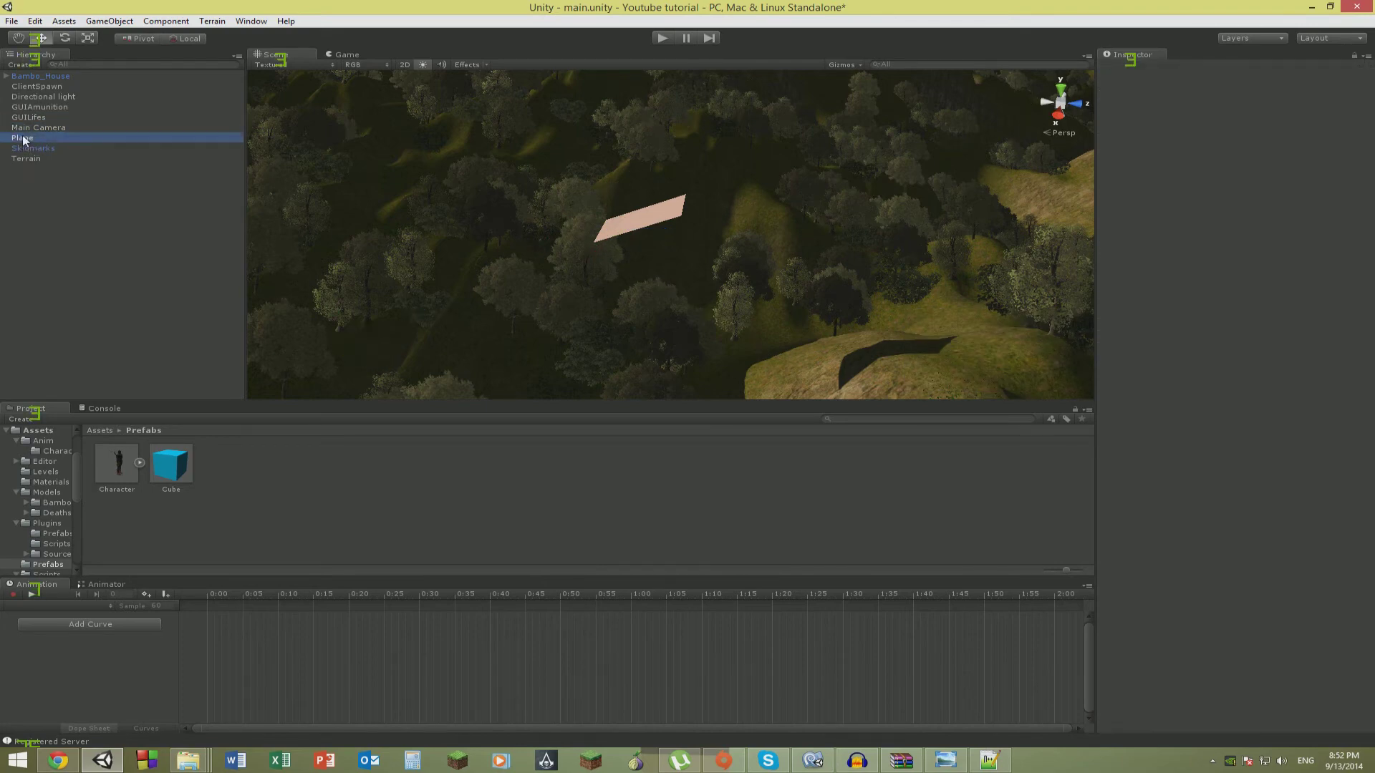
pyautogui.press('Delete')
# Rotate the Main Camera to about -150.8 on Y to face the sunset, and lower it to about Y 411.3.
pyautogui.click(33, 127)
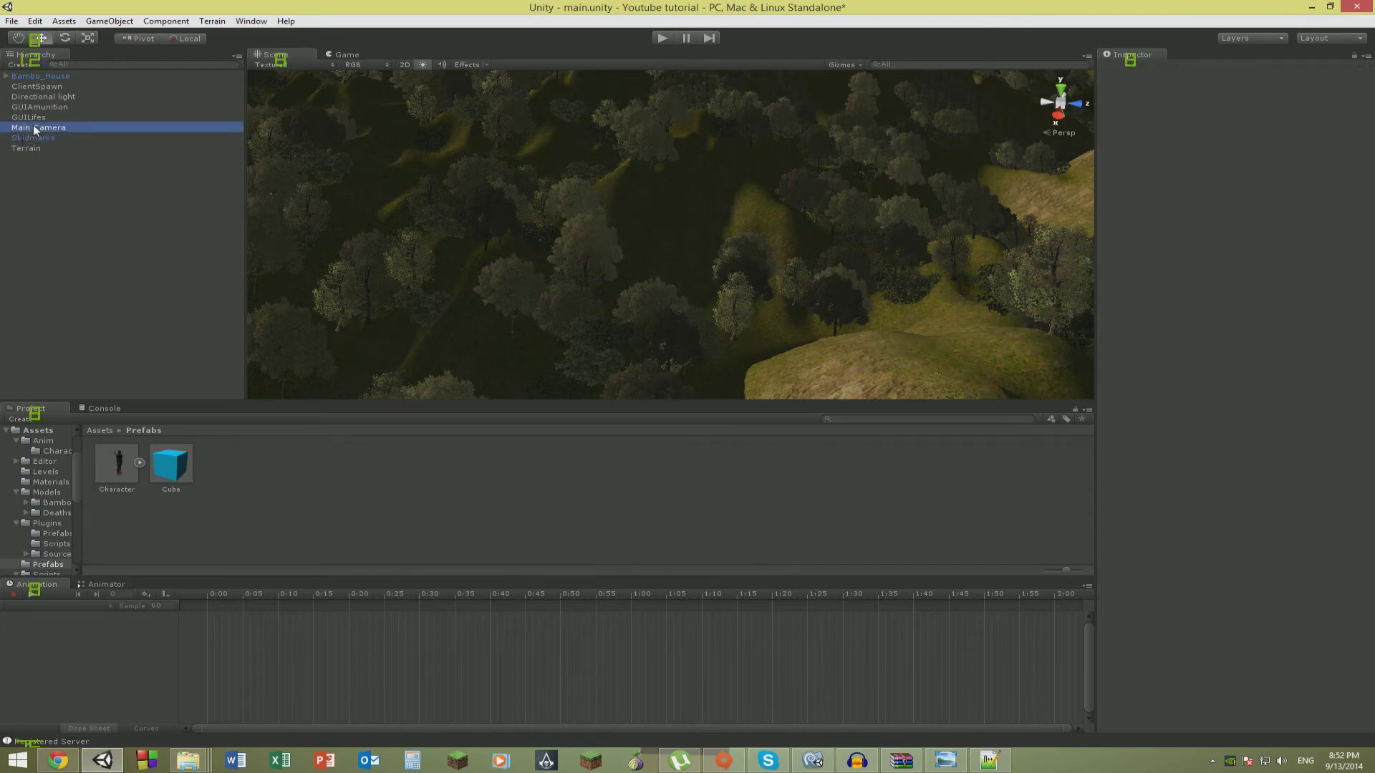
pyautogui.moveTo(617, 183); pyautogui.dragTo(383, 45, button='right')
pyautogui.press('f')
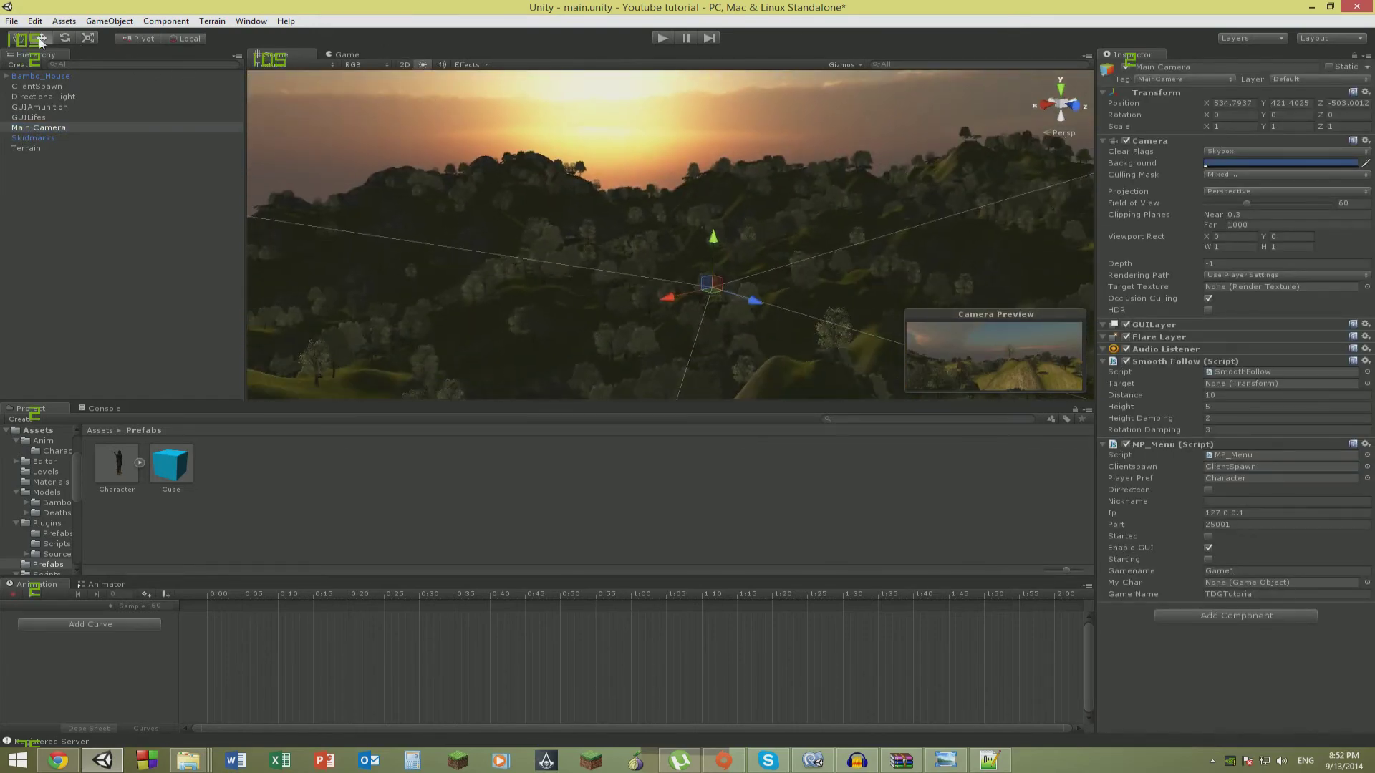
pyautogui.click(70, 38)
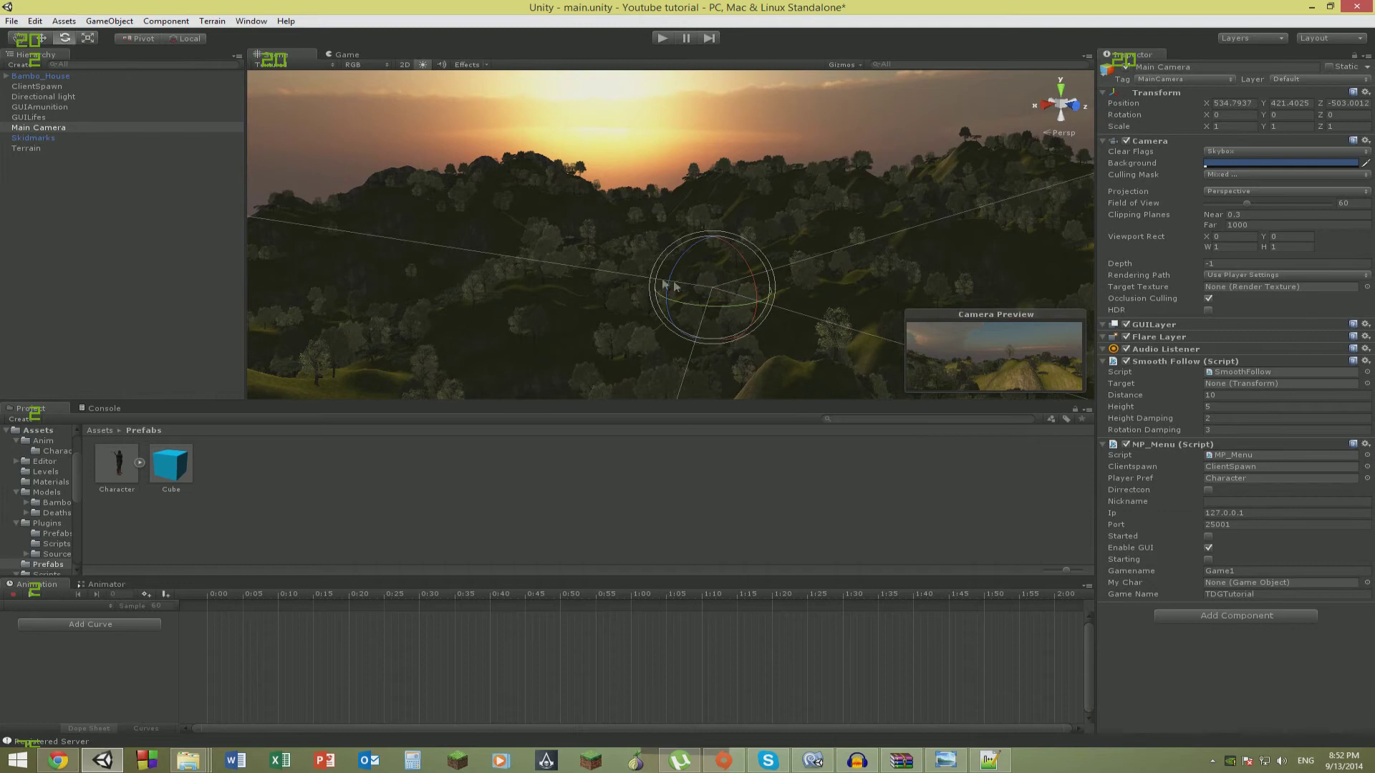
pyautogui.moveTo(792, 308); pyautogui.dragTo(1054, 256)
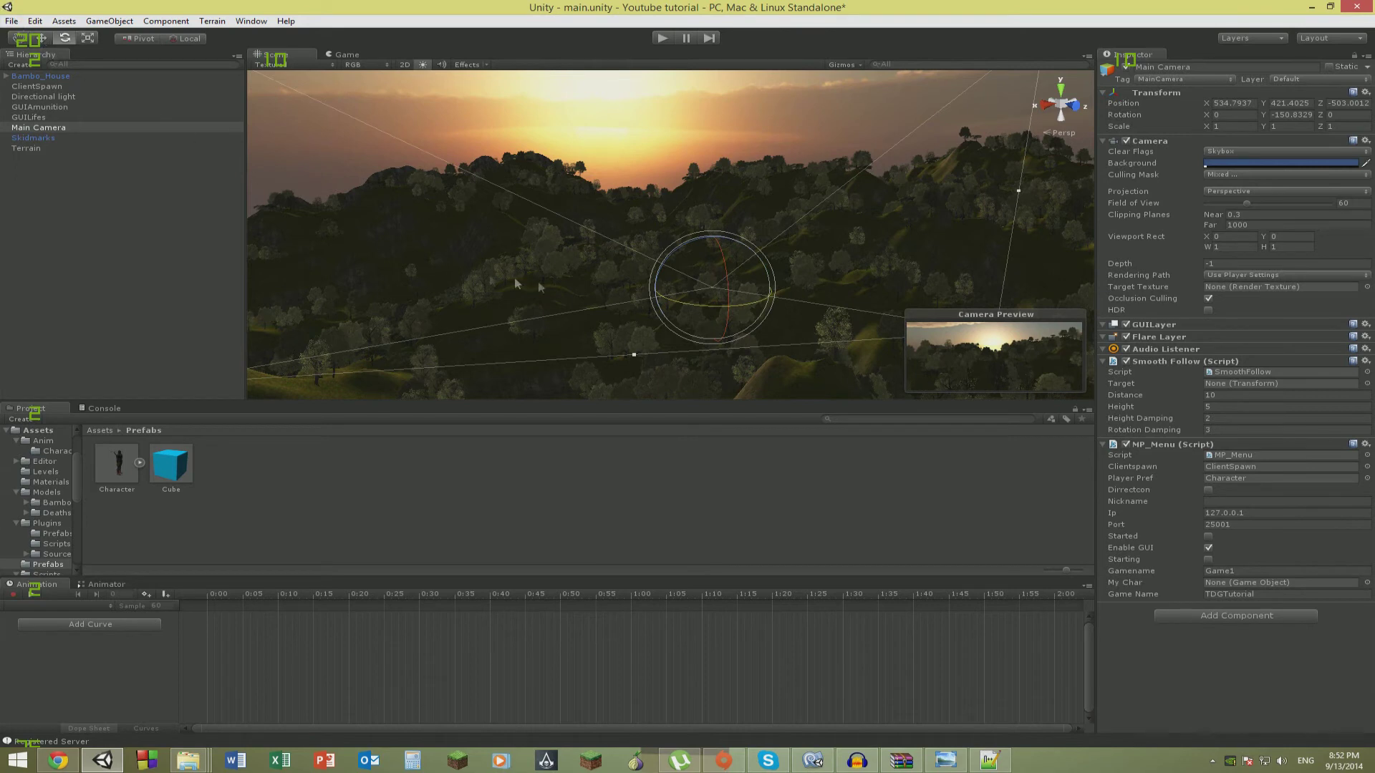
pyautogui.press('r')
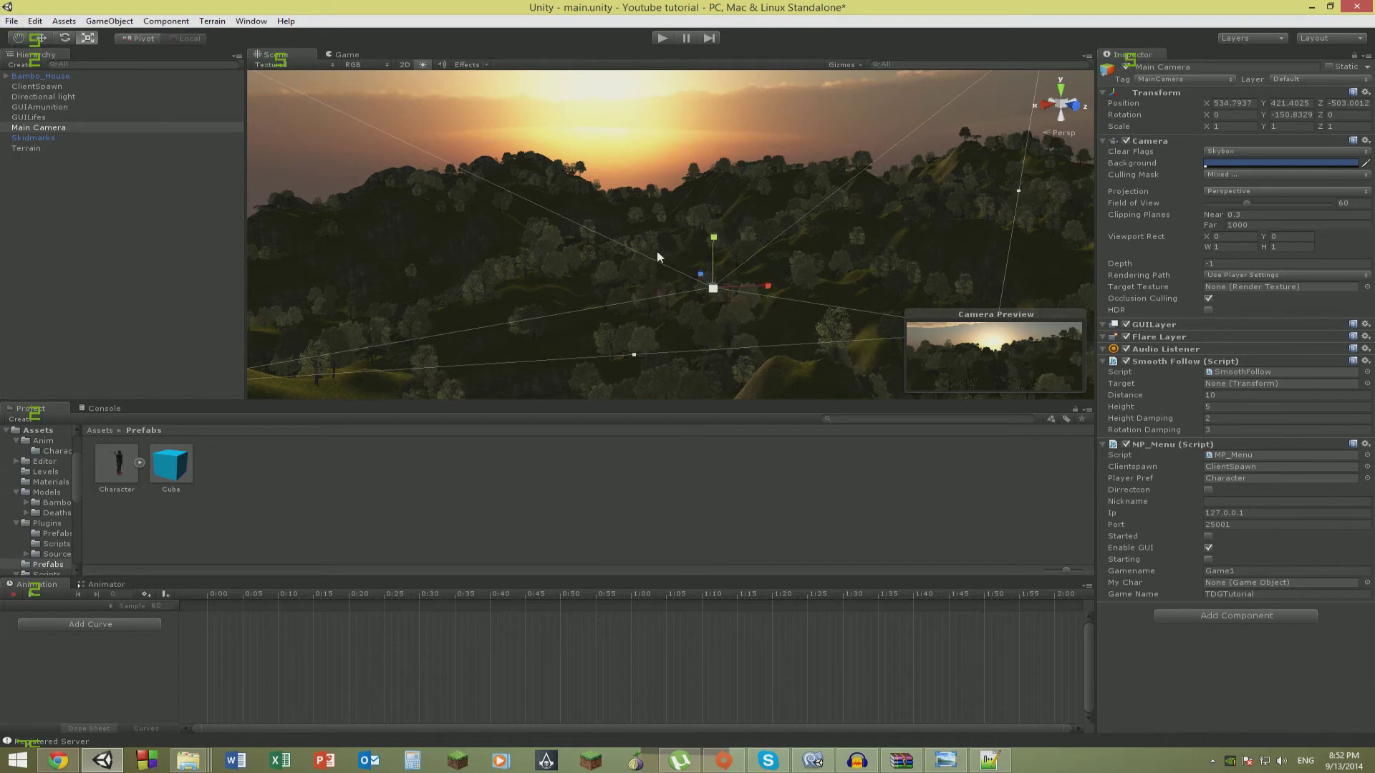
pyautogui.click(43, 39)
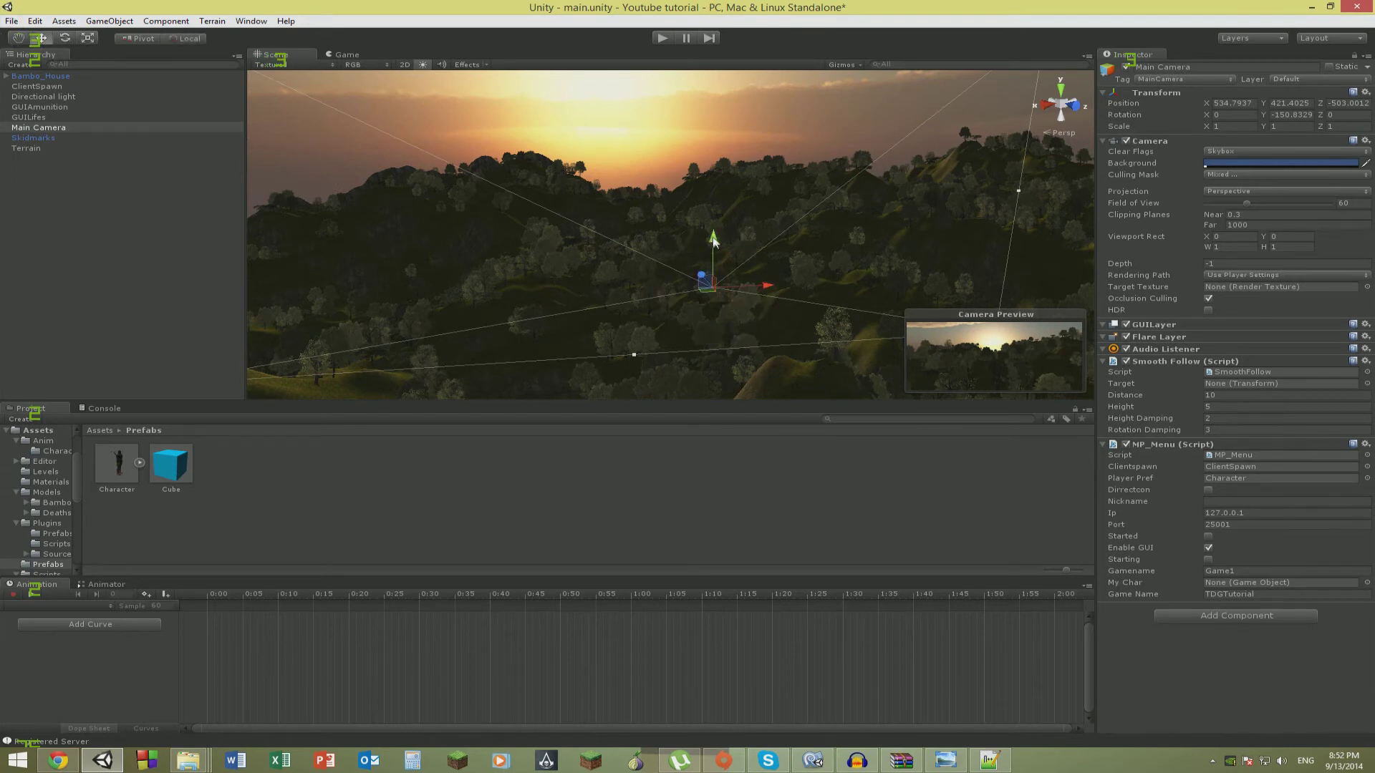
pyautogui.moveTo(713, 242)
pyautogui.mouseDown()
pyautogui.moveTo(708, 283)
pyautogui.moveTo(711, 251)
pyautogui.mouseUp()
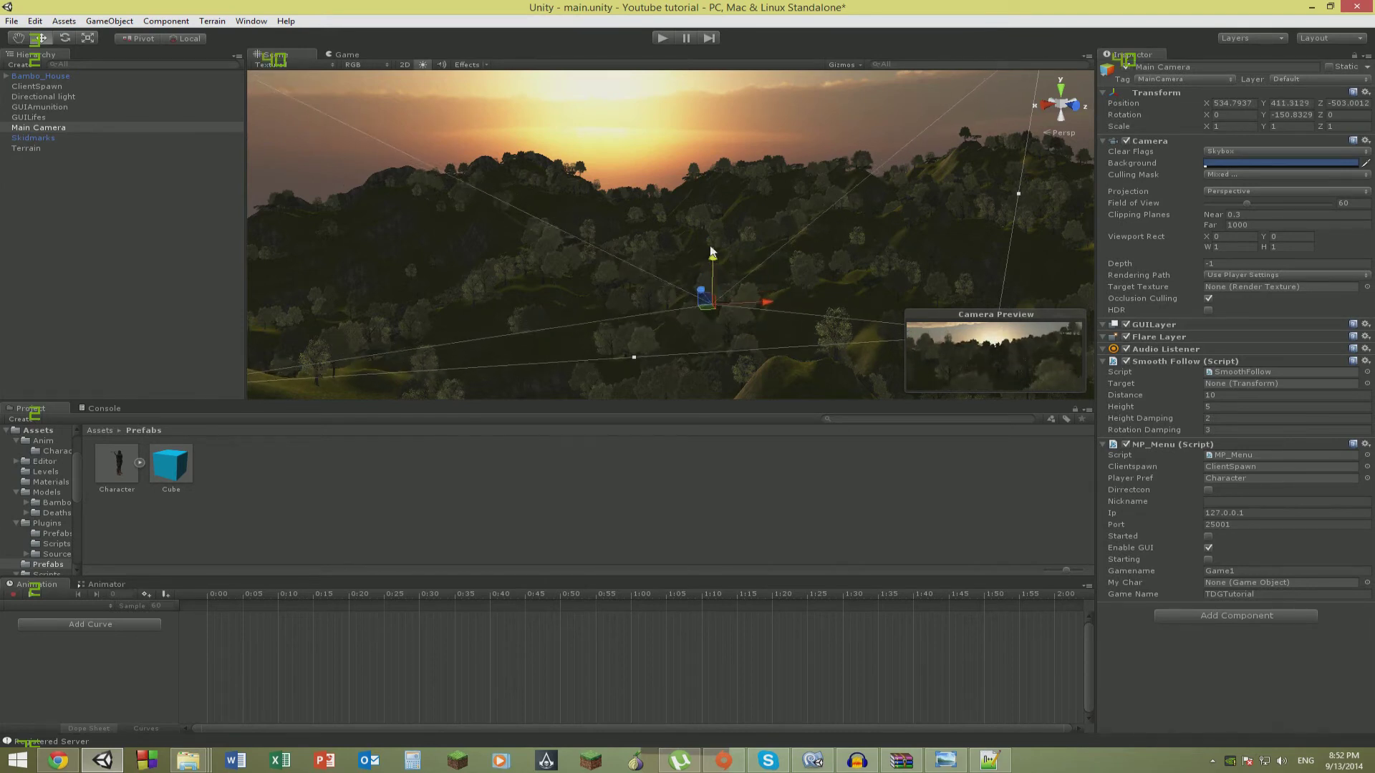
# Add the Sun Shafts component to the Main Camera.
pyautogui.click(1222, 620)
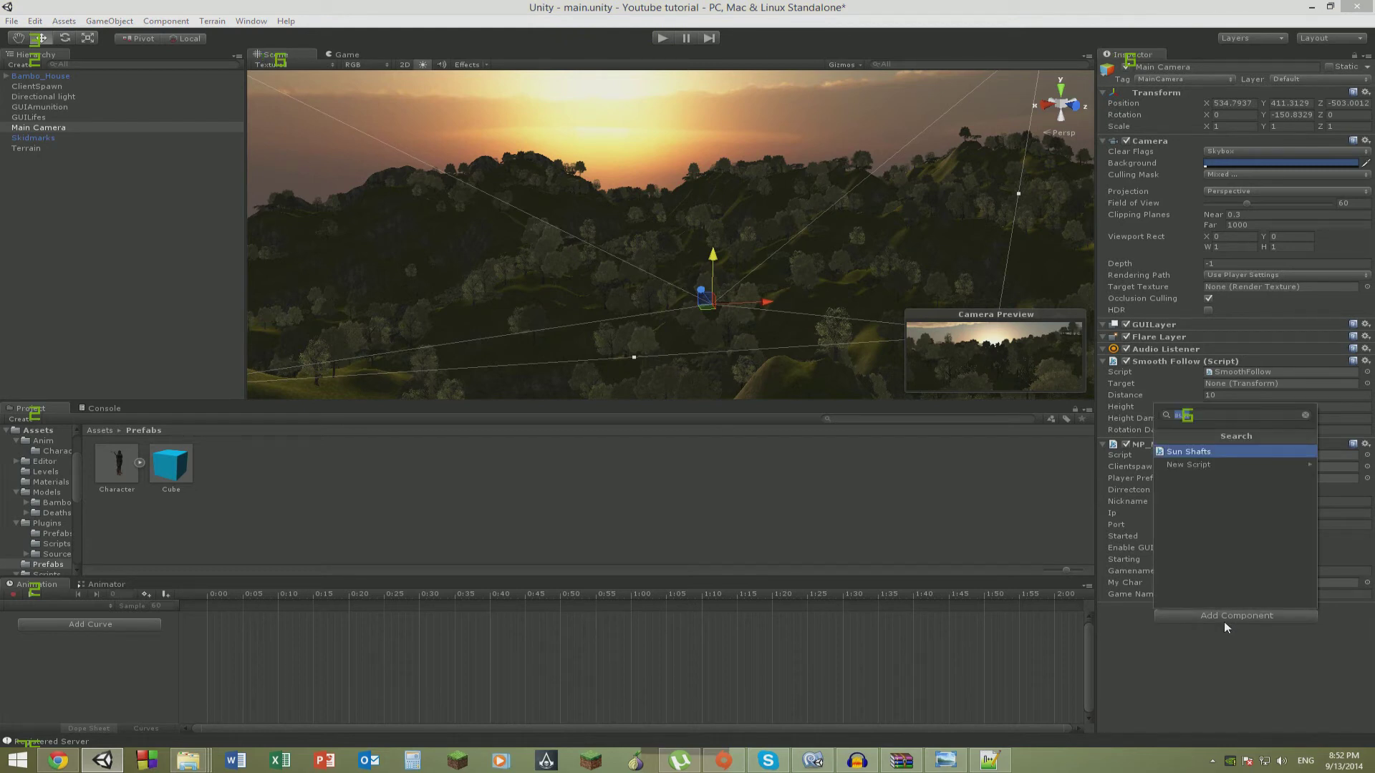
pyautogui.press('Down')
pyautogui.press('Up')
pyautogui.press('Return')
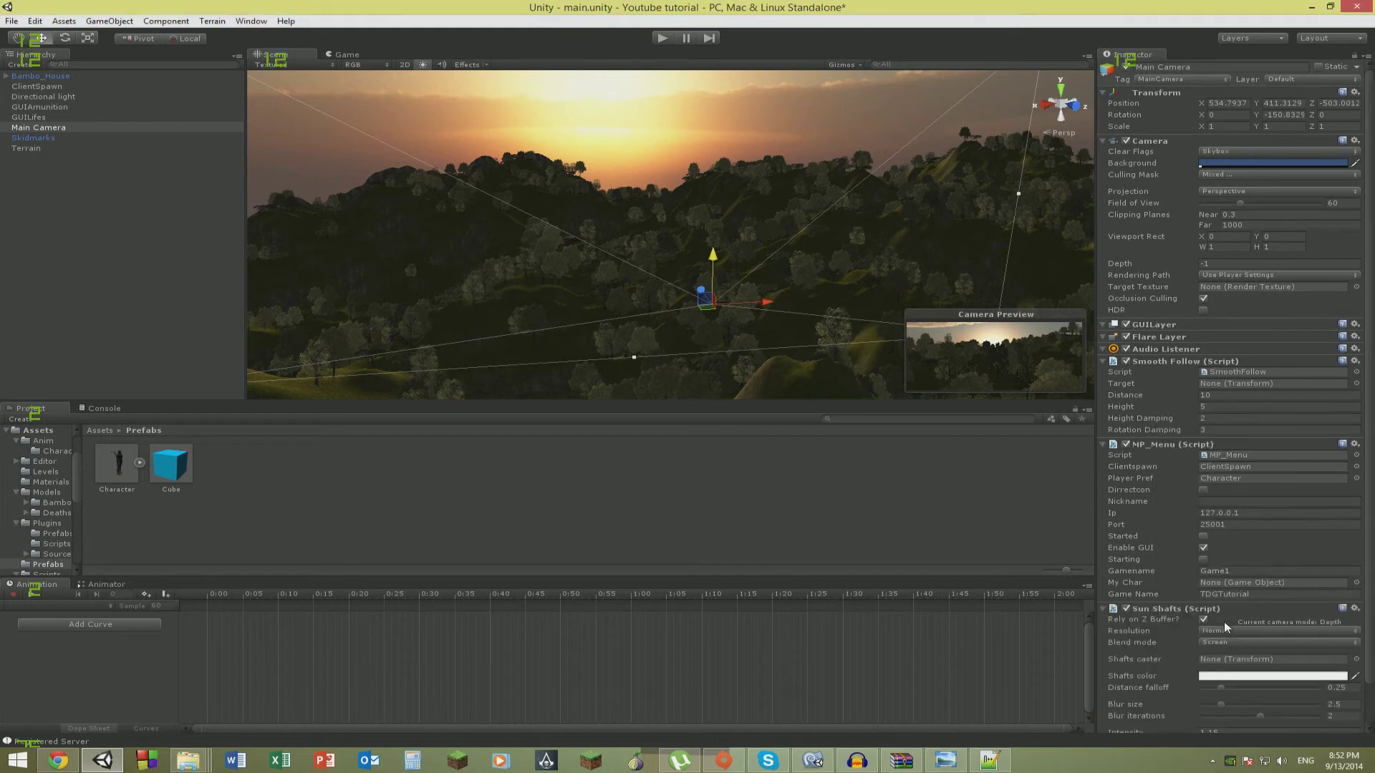
# Set the Sun Shafts color to orange, about R 255, G 173, B 63, and assign Directional light as the shafts caster.
pyautogui.click(1223, 677)
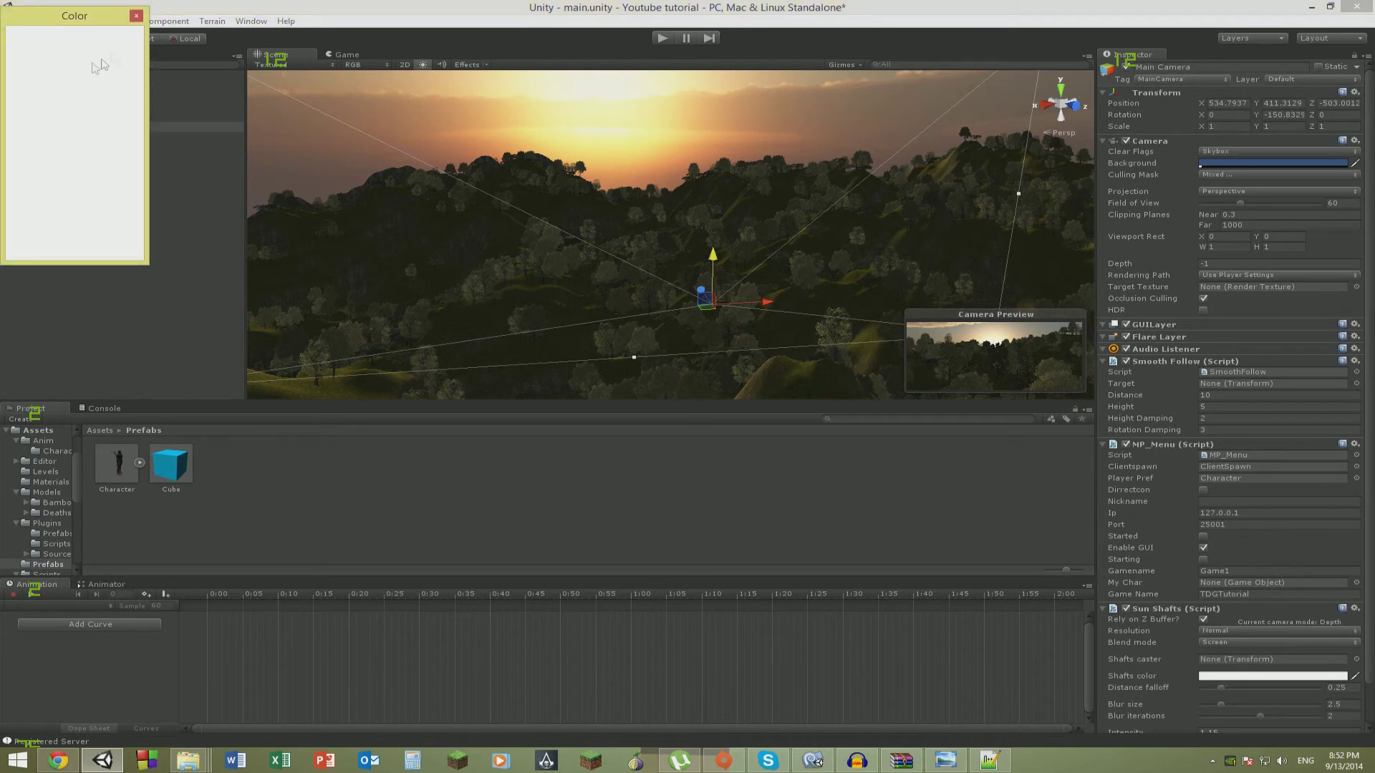
pyautogui.click(132, 153)
pyautogui.moveTo(131, 153); pyautogui.dragTo(131, 146)
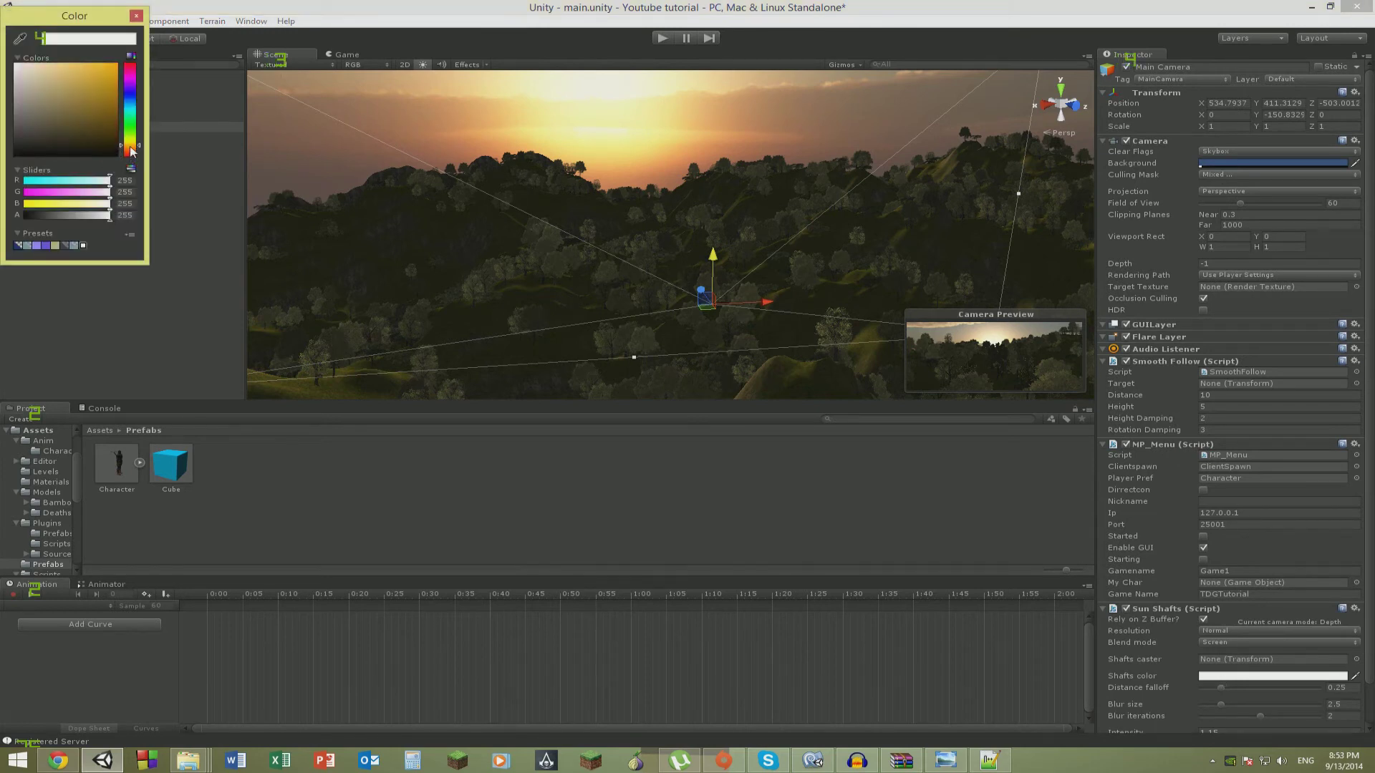
pyautogui.moveTo(66, 64); pyautogui.dragTo(93, 69)
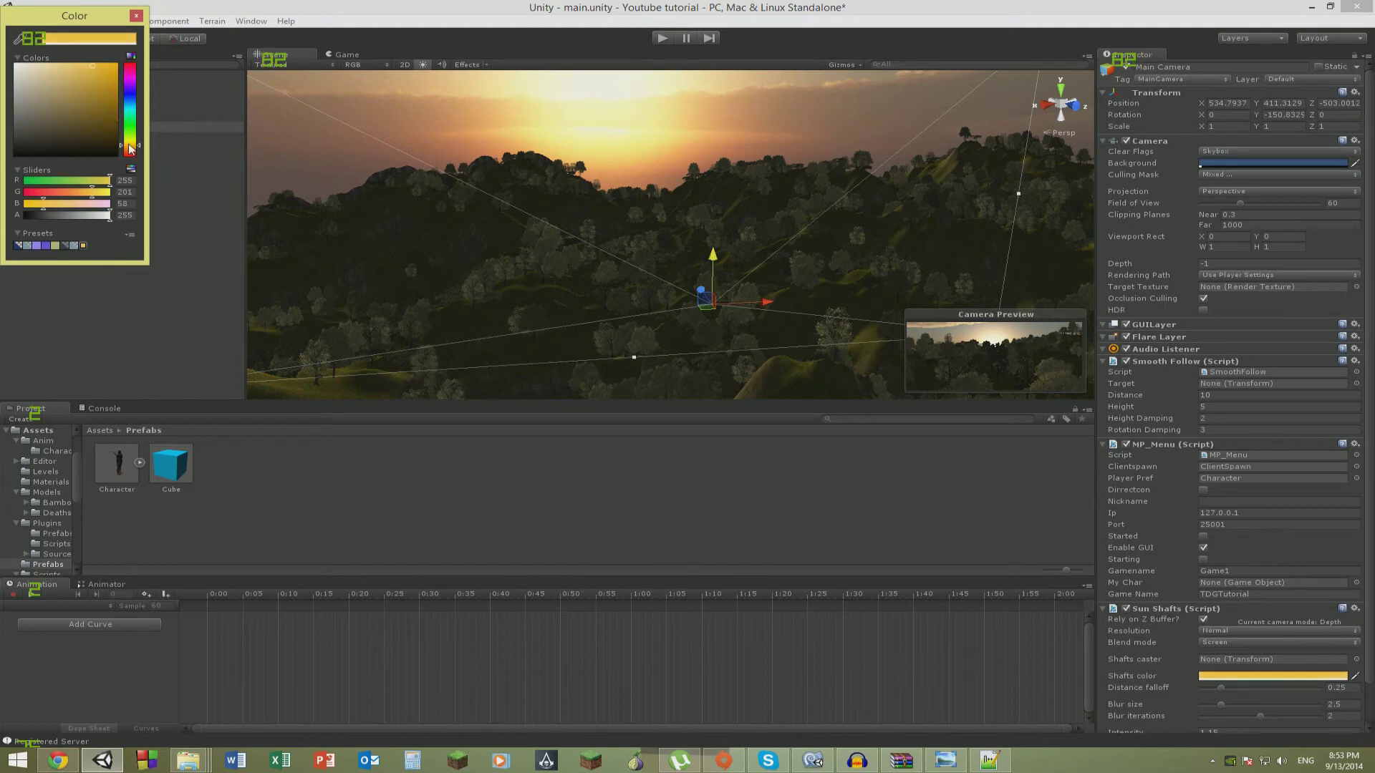
pyautogui.moveTo(131, 145); pyautogui.dragTo(133, 151)
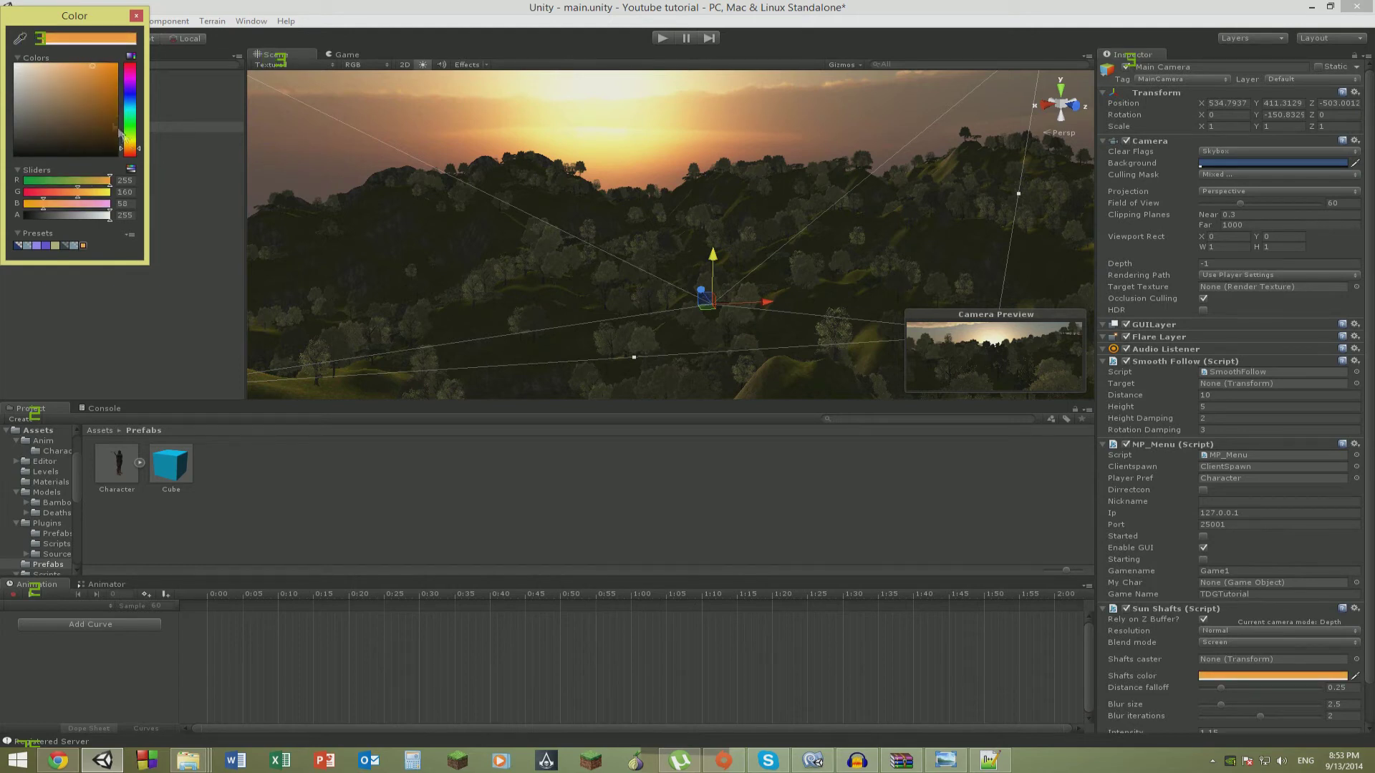
pyautogui.click(85, 70)
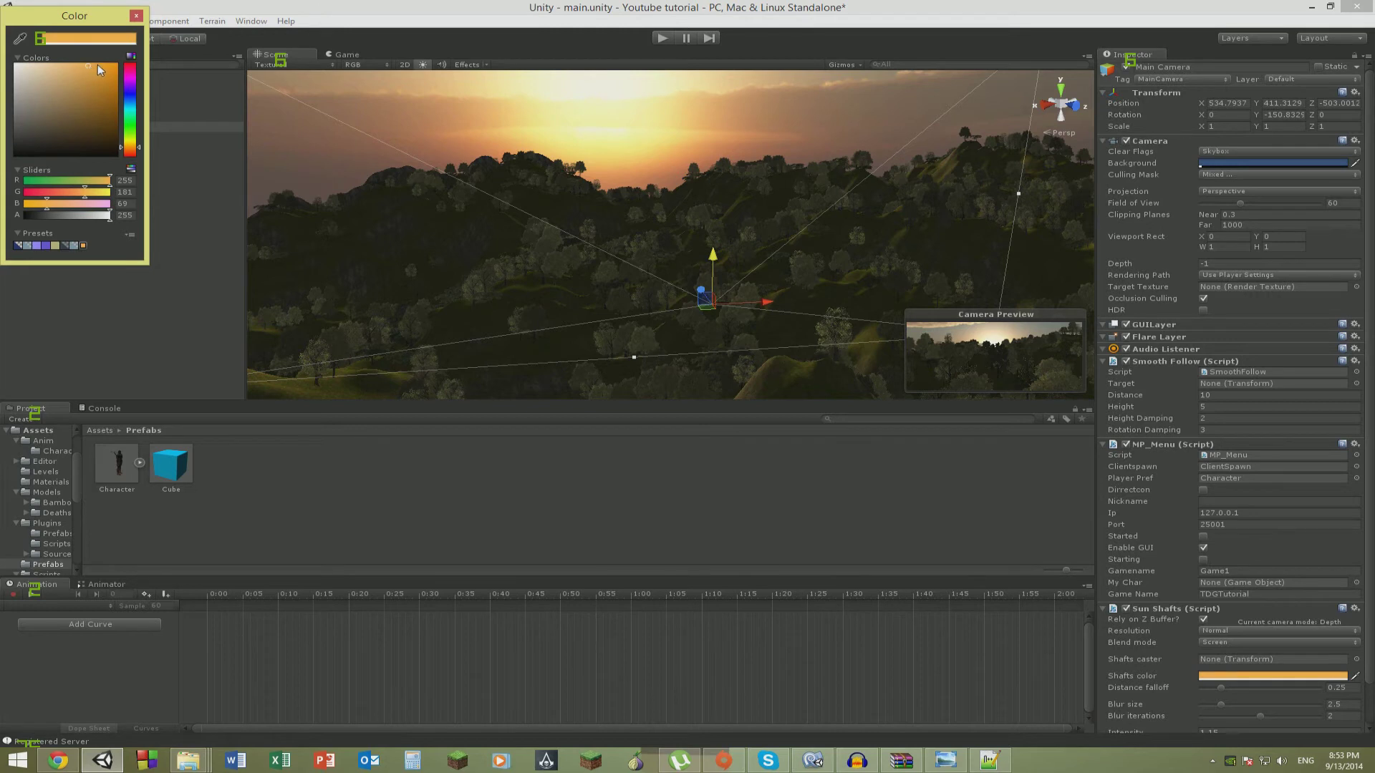
pyautogui.click(98, 64)
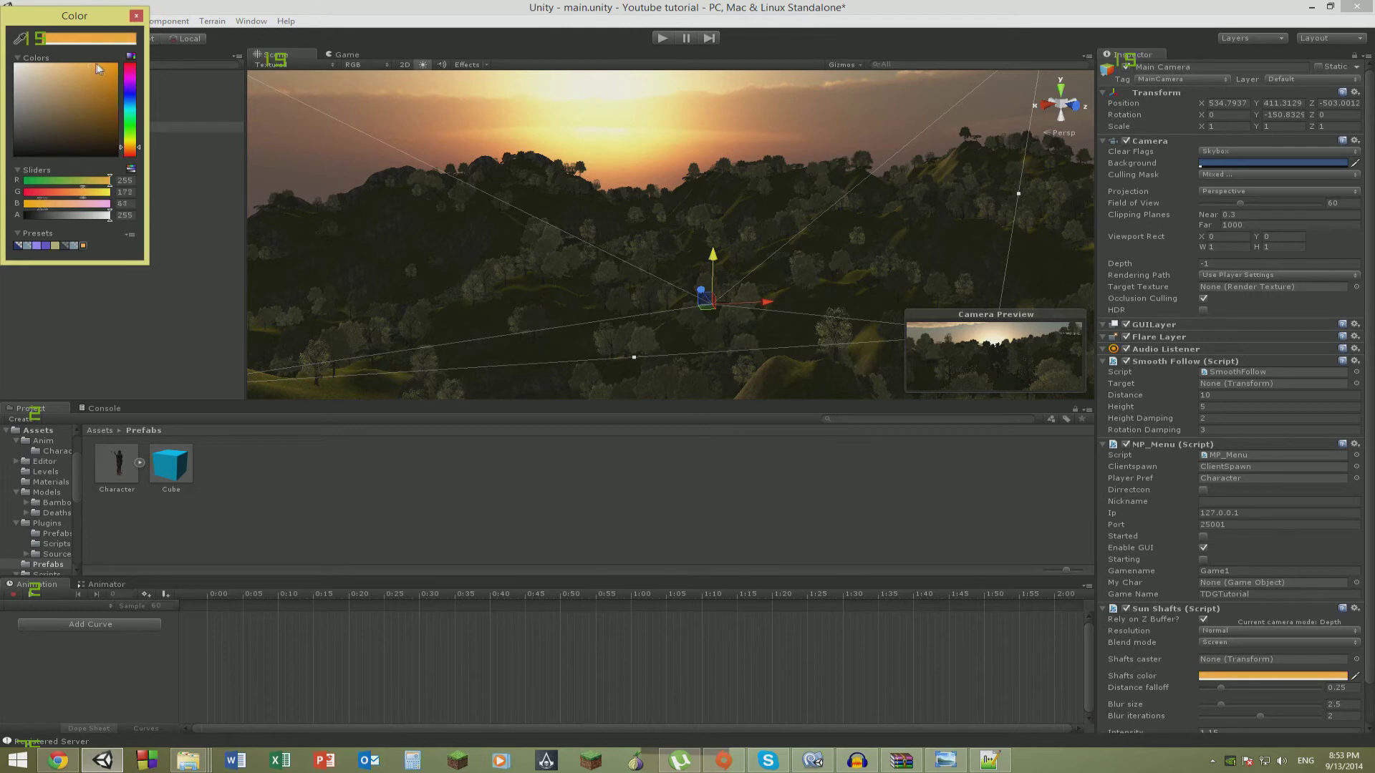
pyautogui.click(137, 16)
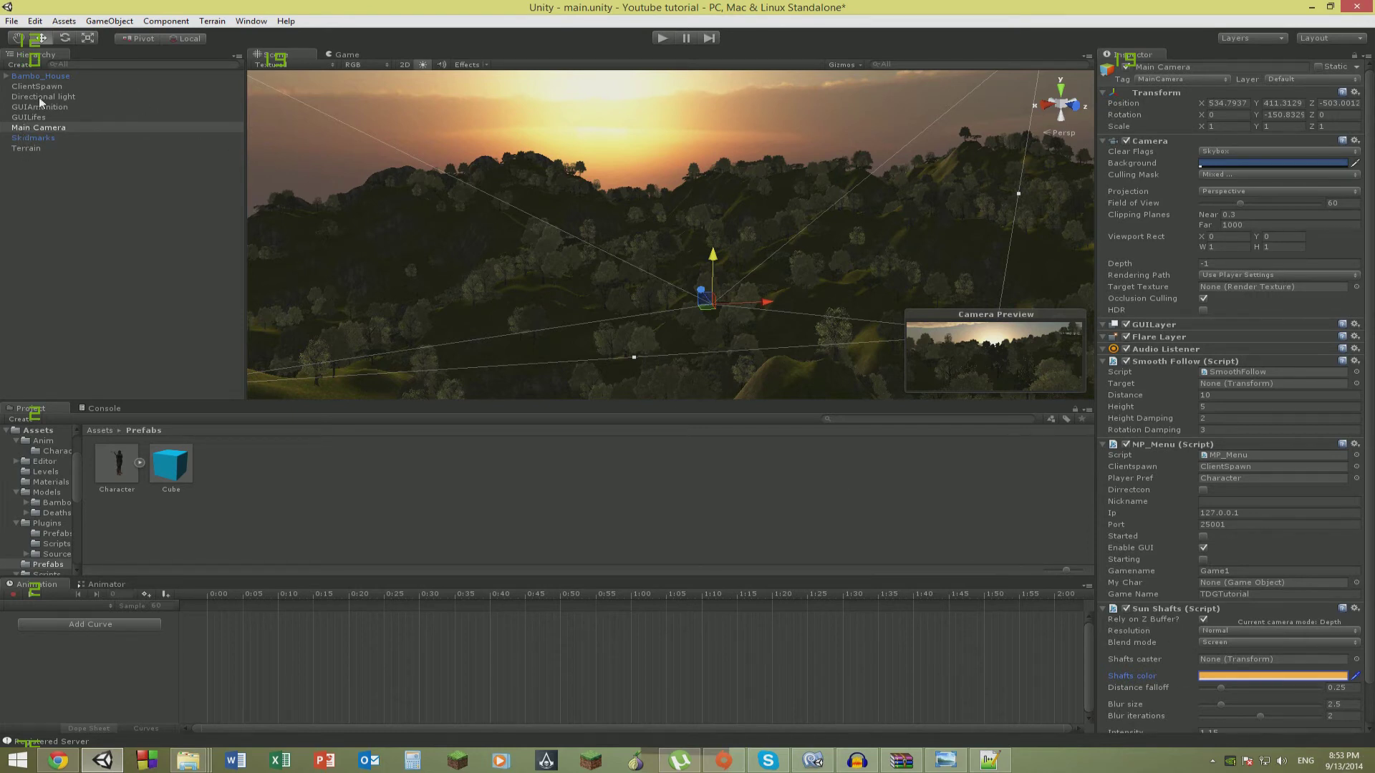
pyautogui.moveTo(39, 98); pyautogui.dragTo(1233, 659)
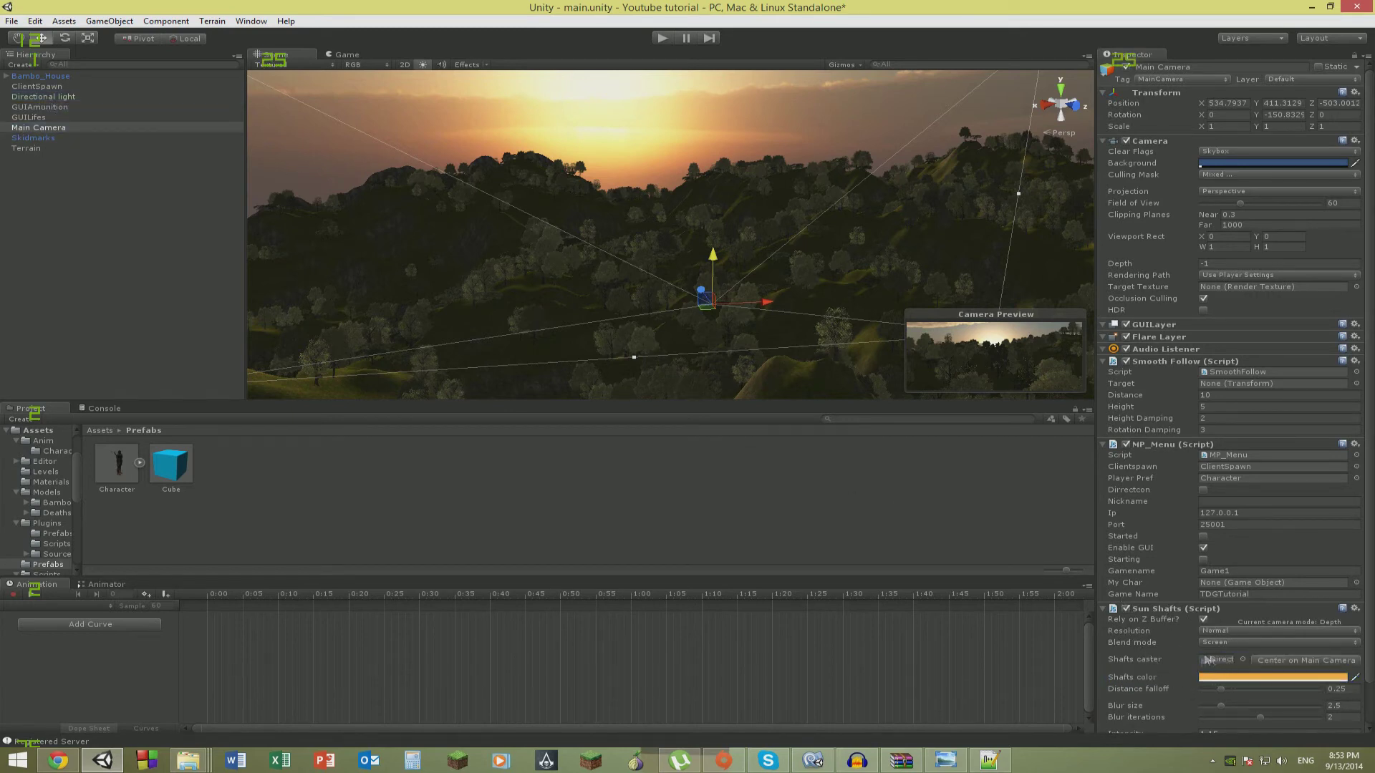
# Run the game to preview the sun shafts, try an intensity of 2.15, and stop playback.
pyautogui.click(662, 38)
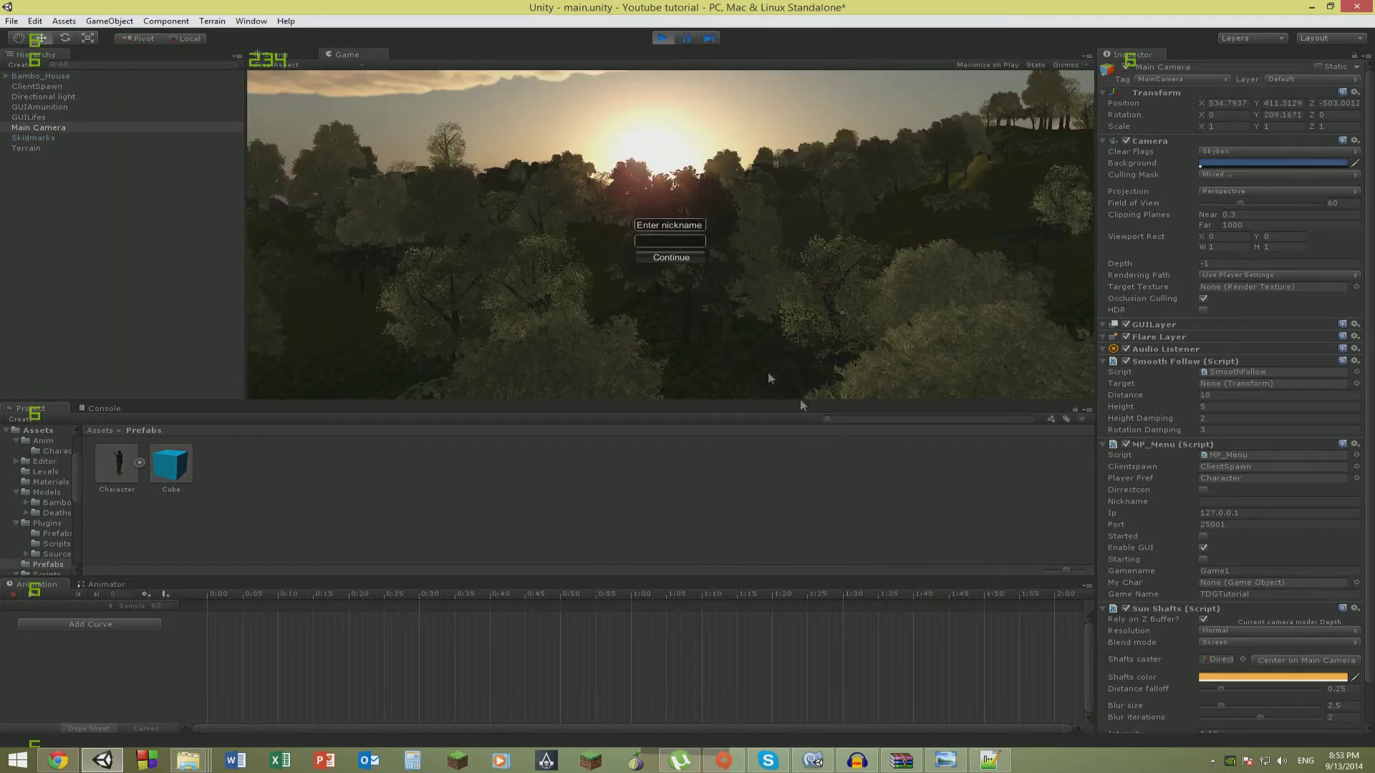
pyautogui.scroll(-3, 1227, 708)
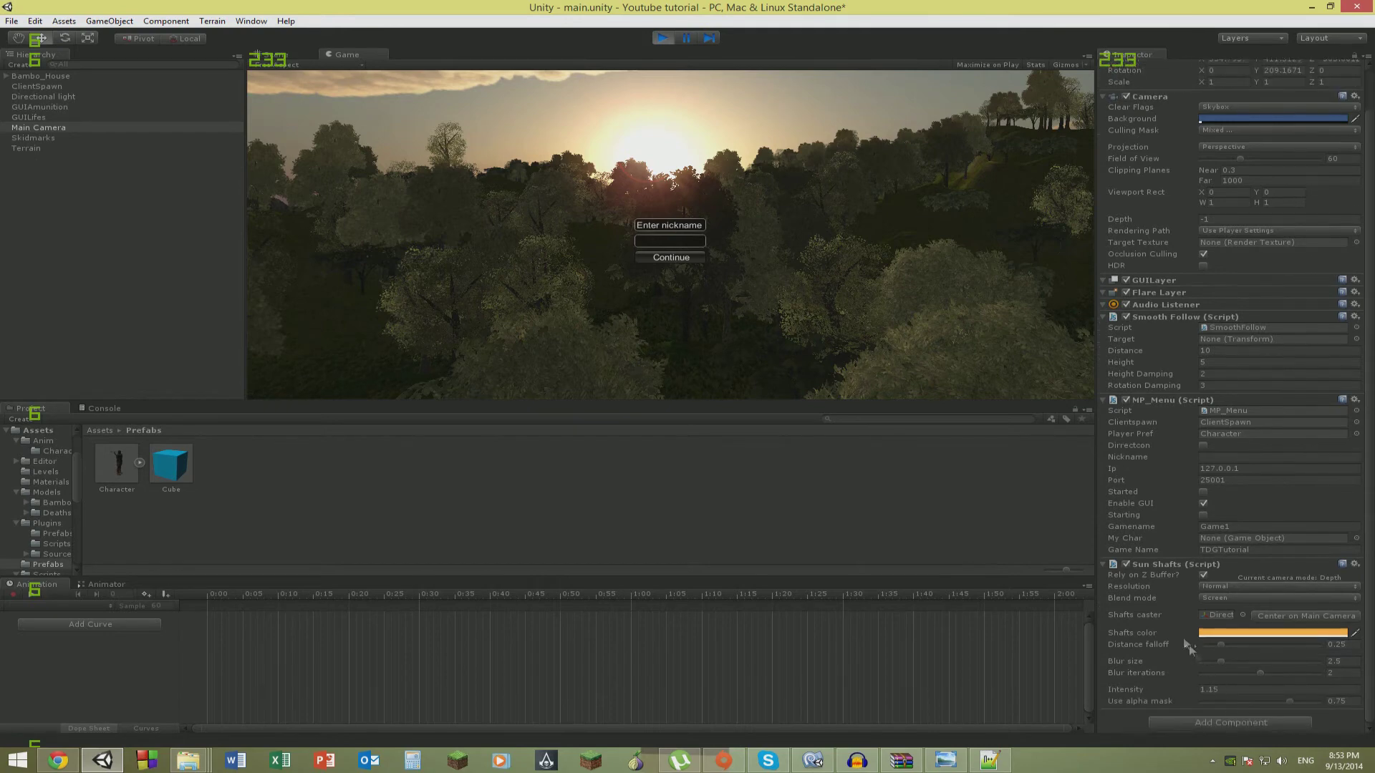
pyautogui.click(1206, 688)
pyautogui.click(1204, 689)
pyautogui.write('0')
pyautogui.press('BackSpace')
pyautogui.press('BackSpace')
pyautogui.write('2')
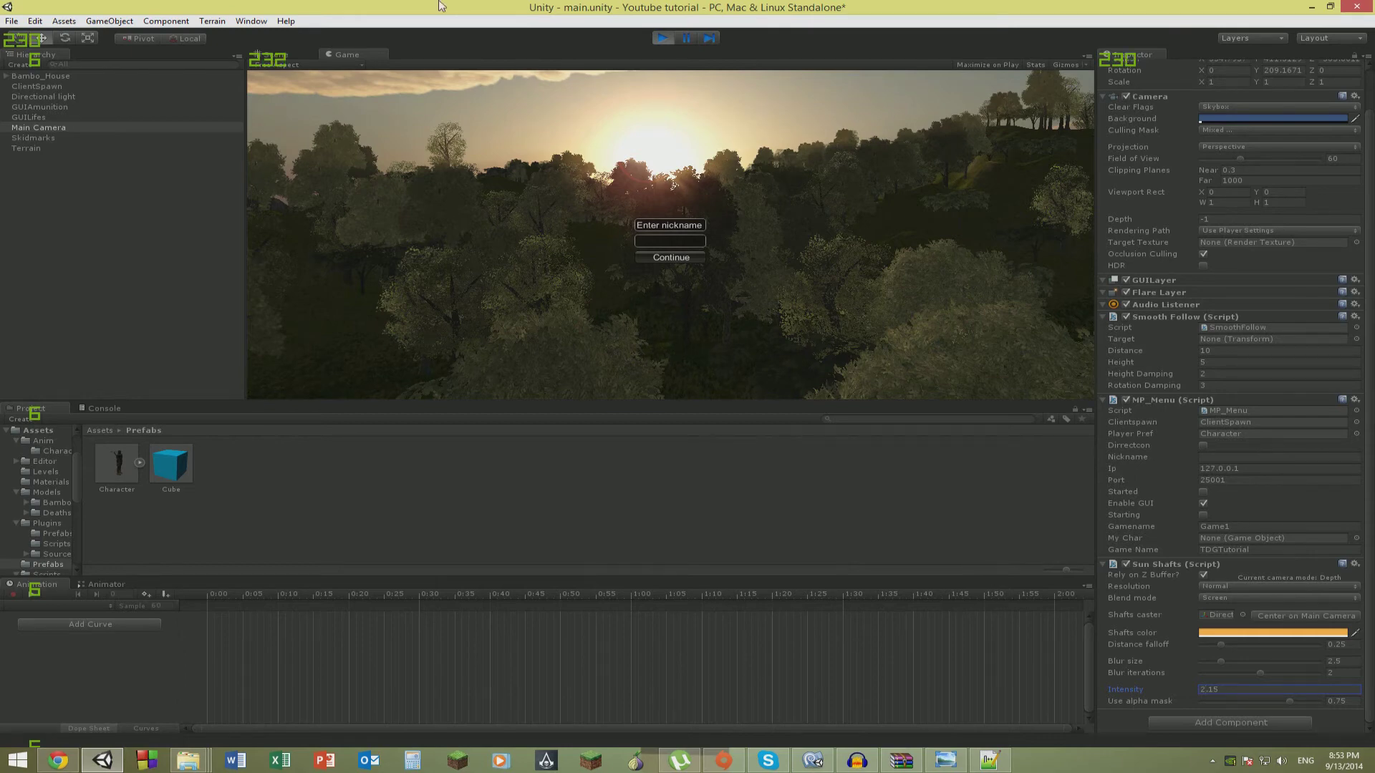
pyautogui.click(662, 39)
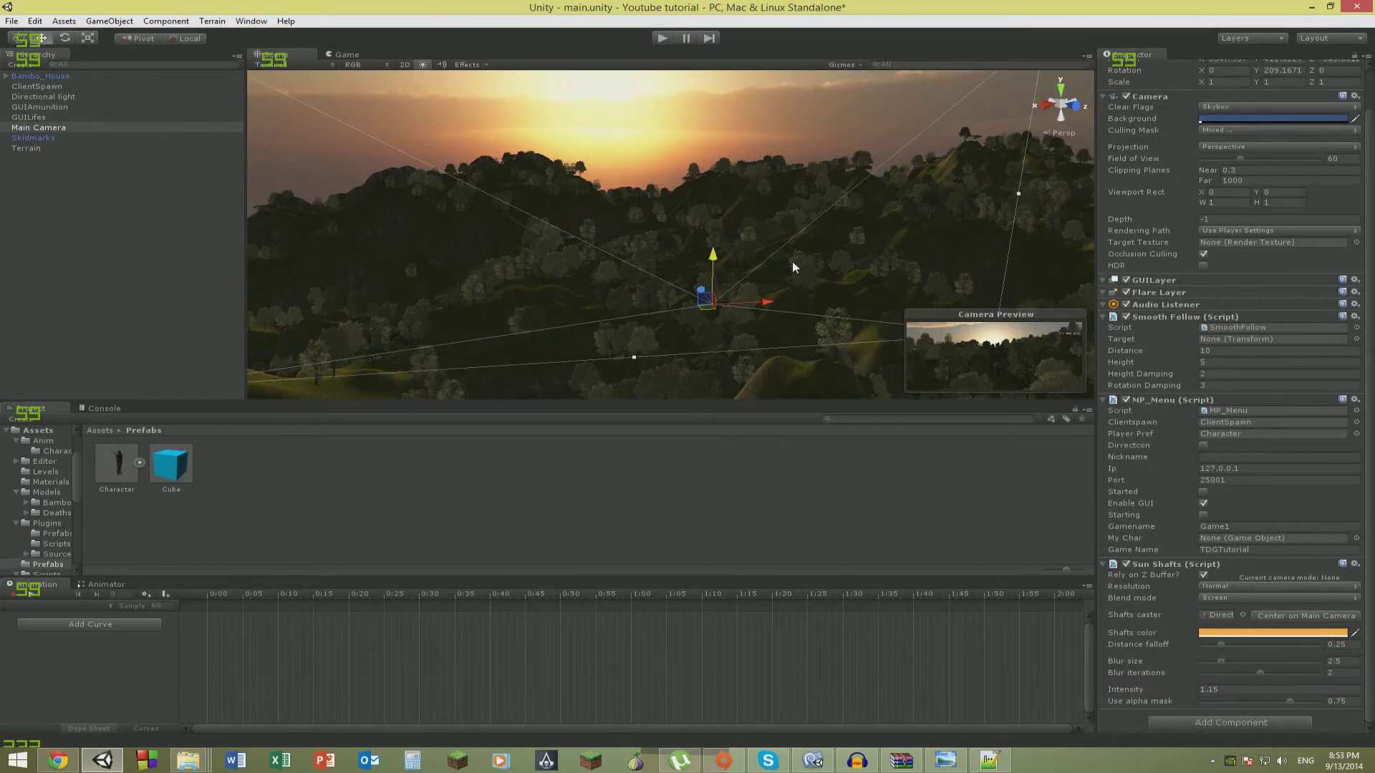
# Lower the Main Camera toward the terrain and tilt it upward to about -15.9 on the X rotation.
pyautogui.moveTo(718, 255); pyautogui.dragTo(717, 279)
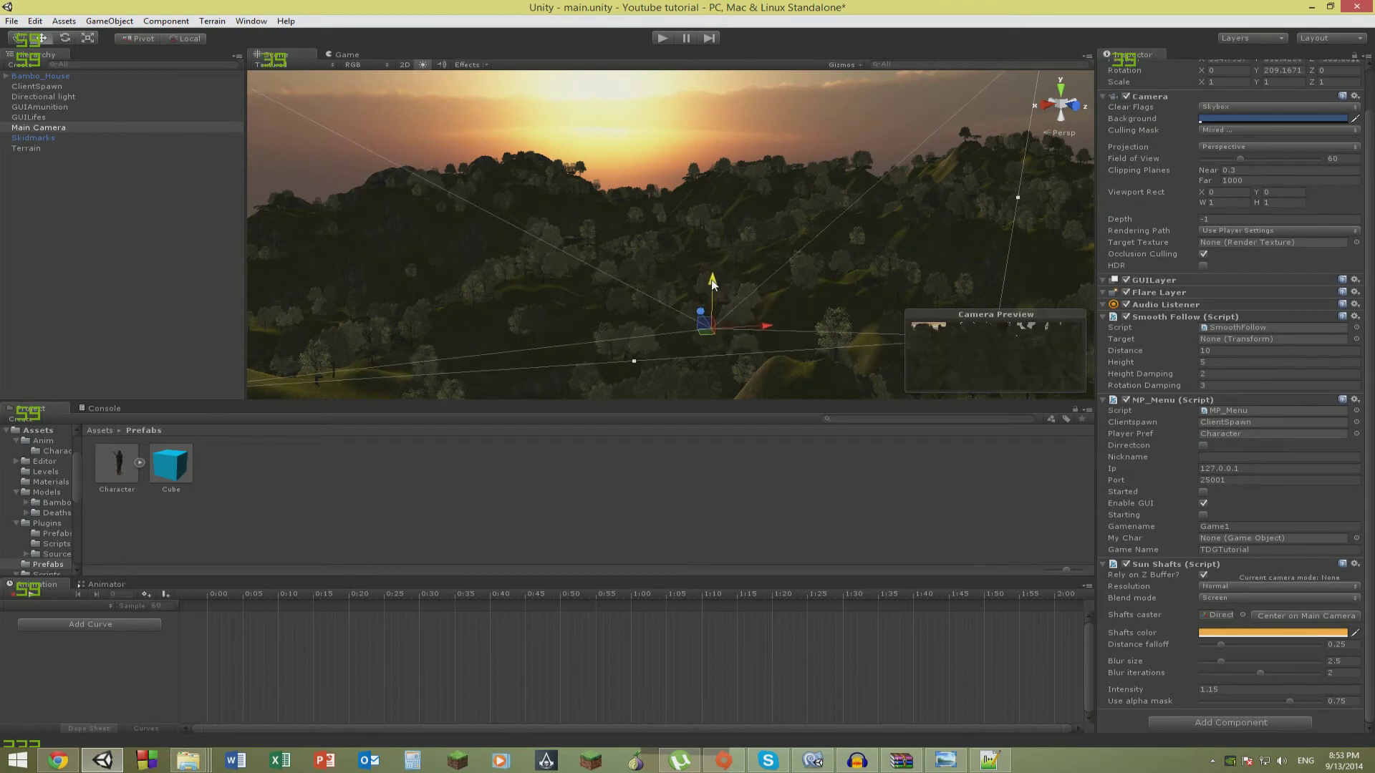
pyautogui.click(87, 38)
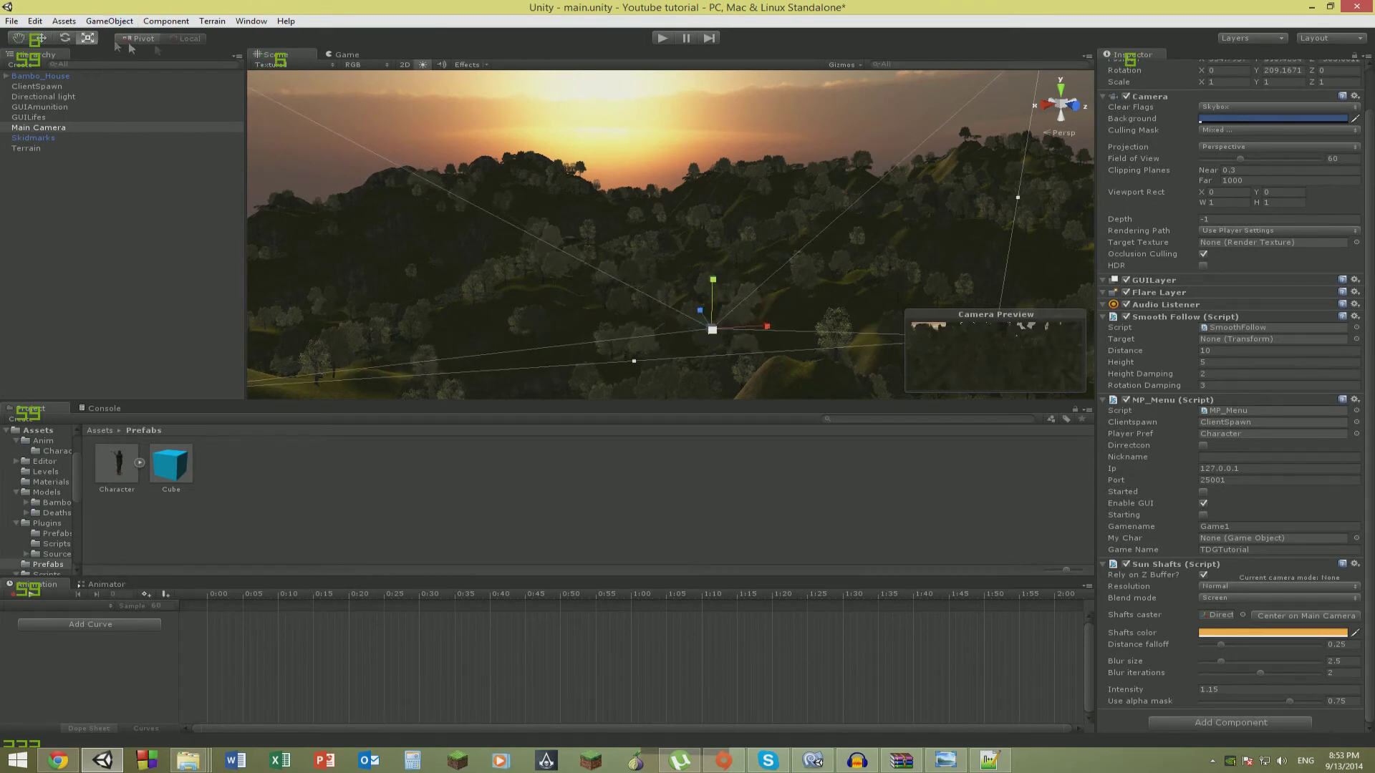
pyautogui.click(65, 38)
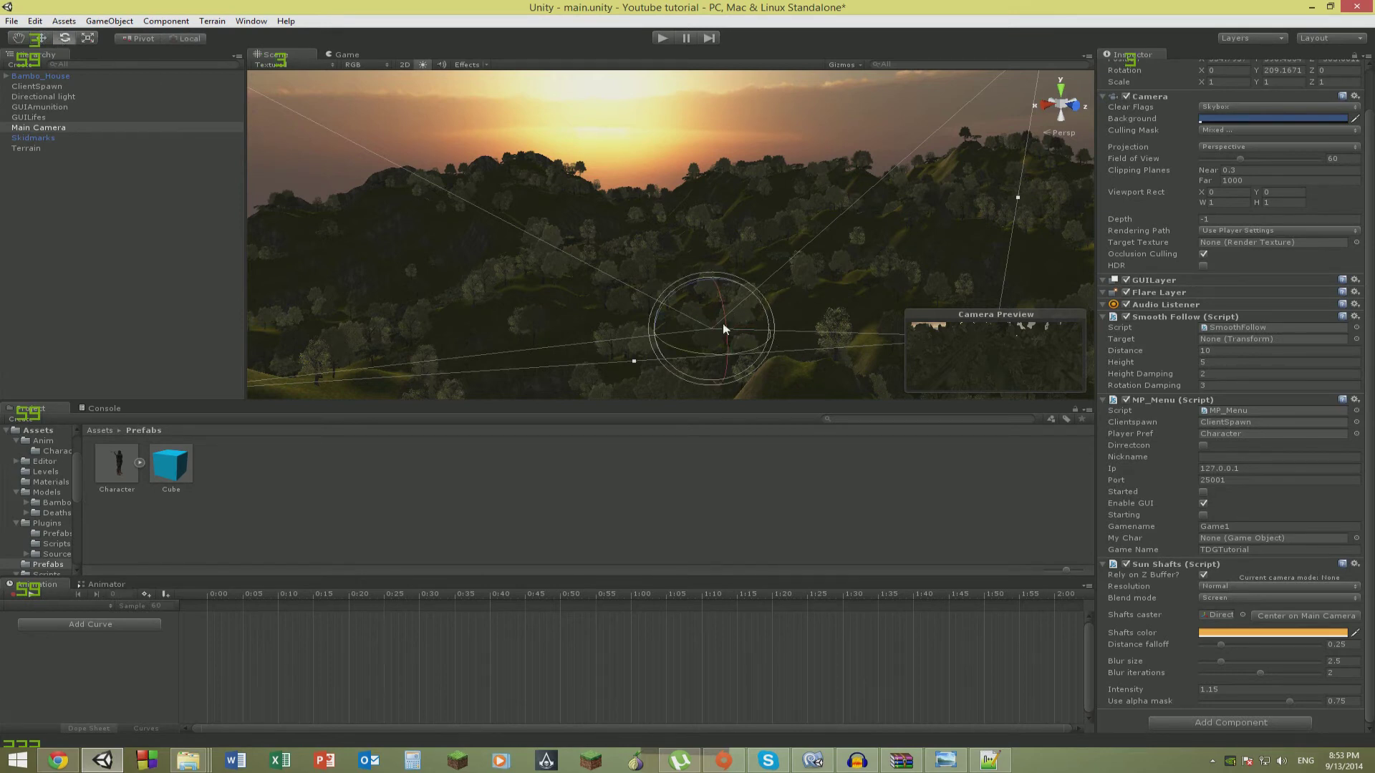
pyautogui.moveTo(723, 328); pyautogui.dragTo(114, 62)
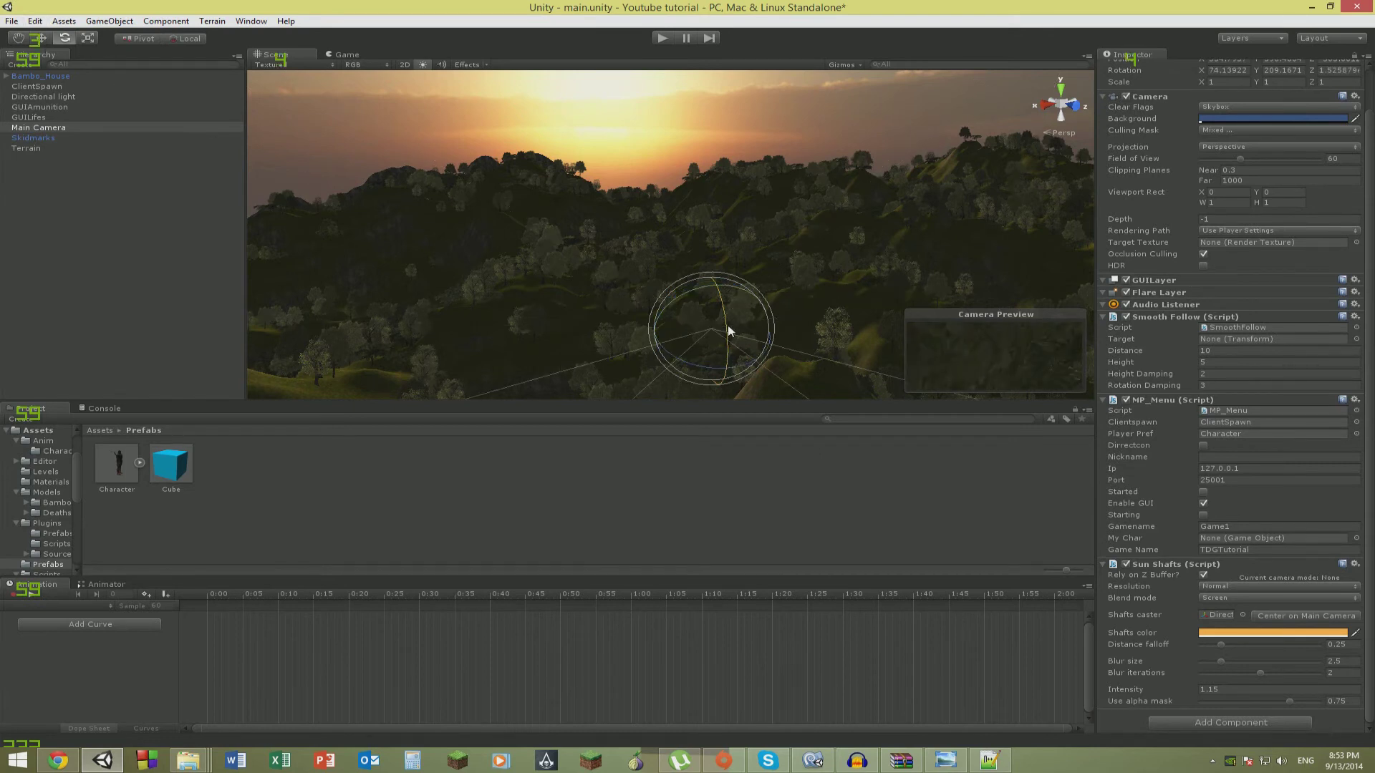
pyautogui.moveTo(715, 276); pyautogui.dragTo(622, 543)
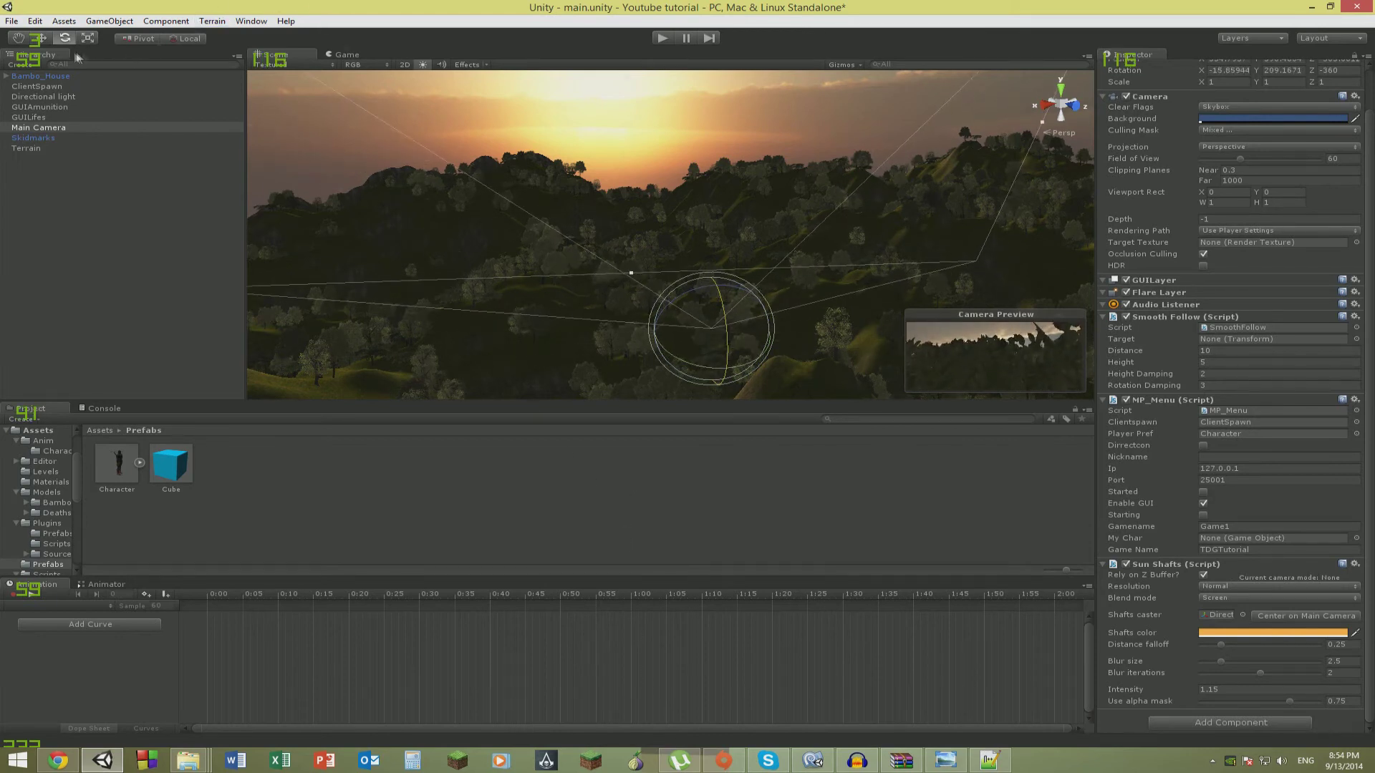
# Move the Main Camera back onto the hill and sideways until the preview frames the sunset beside the trees, and save the scene.
pyautogui.click(37, 40)
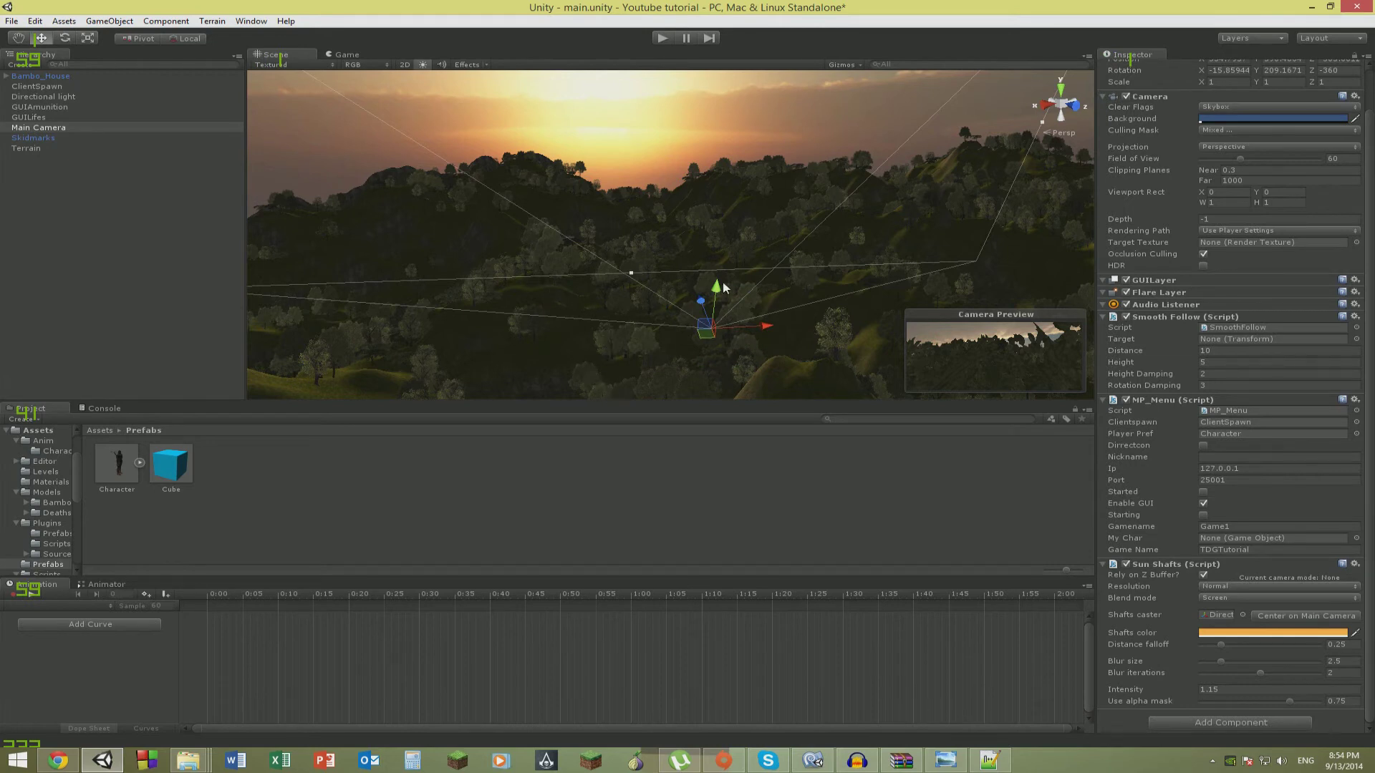
pyautogui.moveTo(719, 280); pyautogui.dragTo(715, 269)
pyautogui.moveTo(715, 271); pyautogui.dragTo(501, 226, button='right')
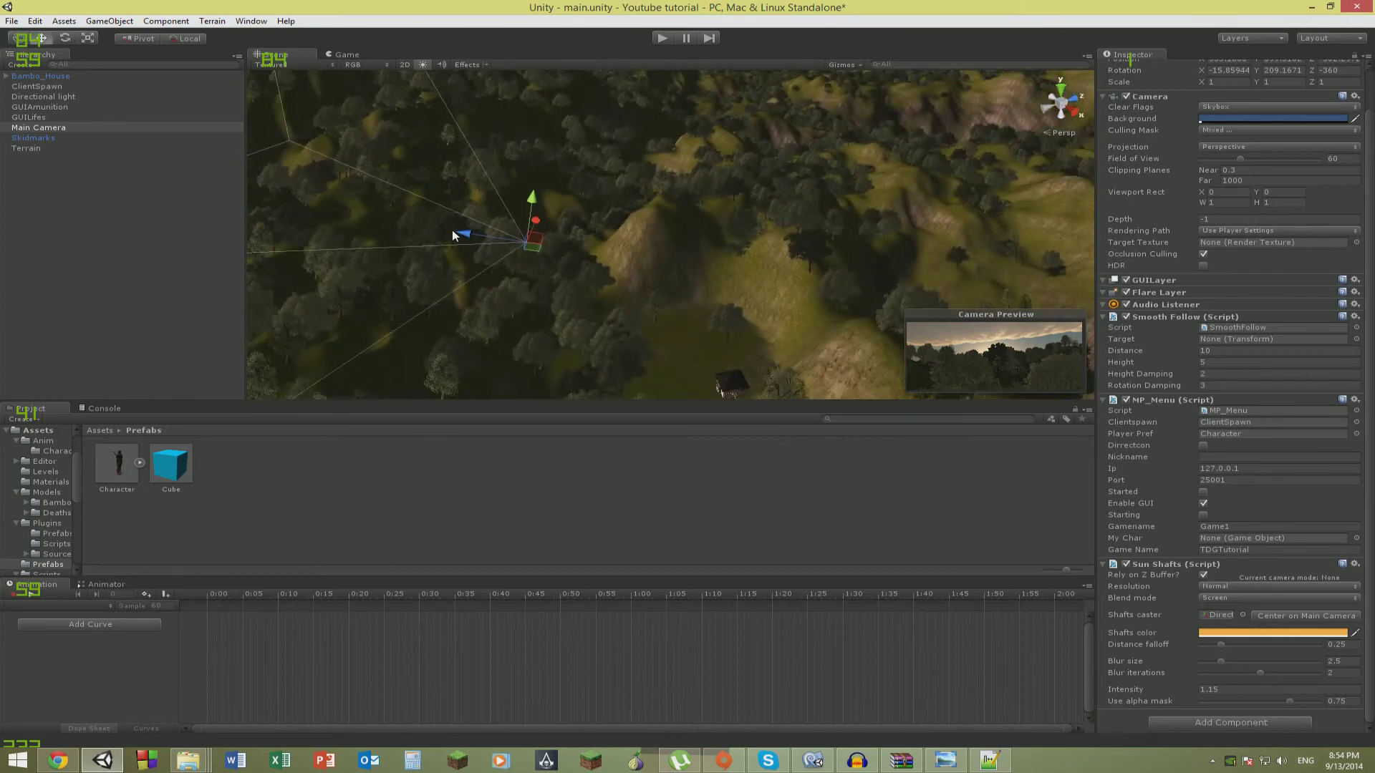
pyautogui.moveTo(462, 235); pyautogui.dragTo(794, 175)
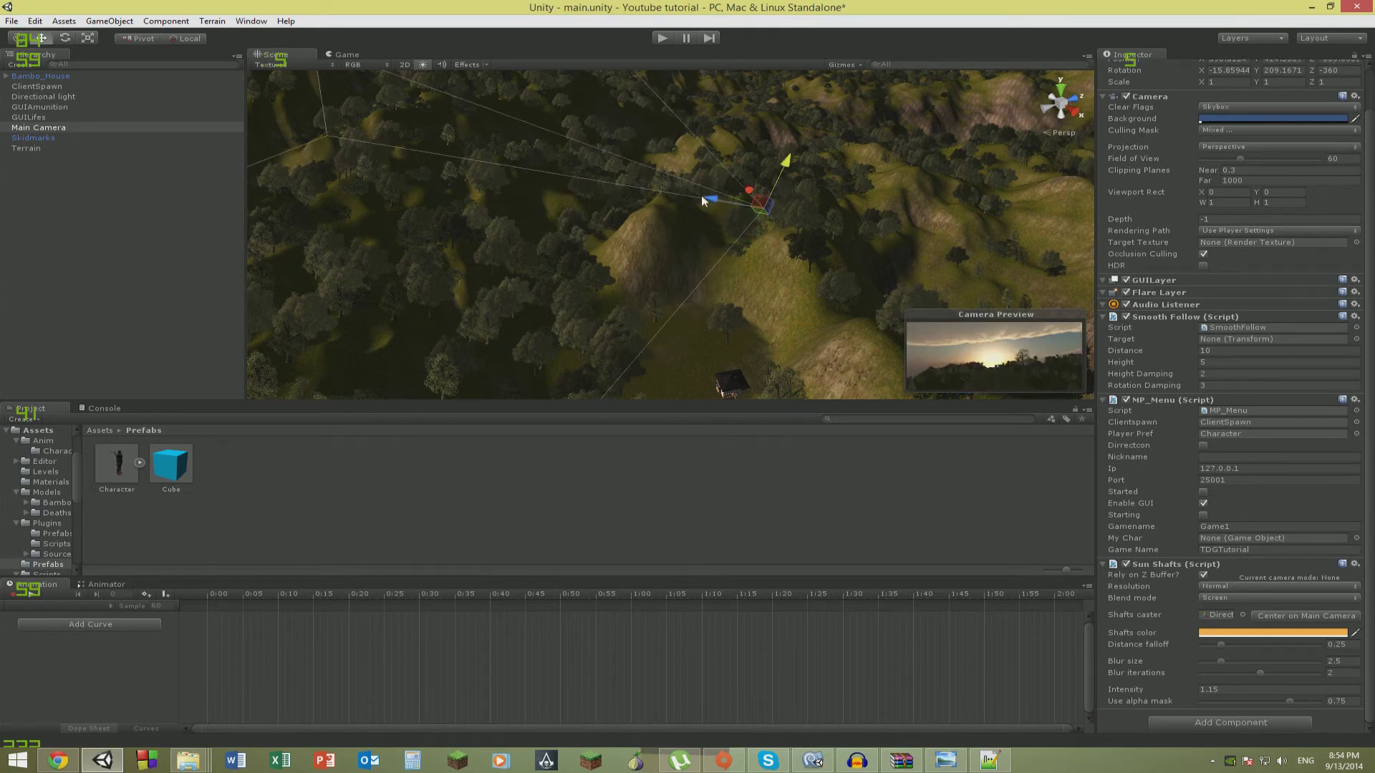
pyautogui.moveTo(719, 200); pyautogui.dragTo(809, 172)
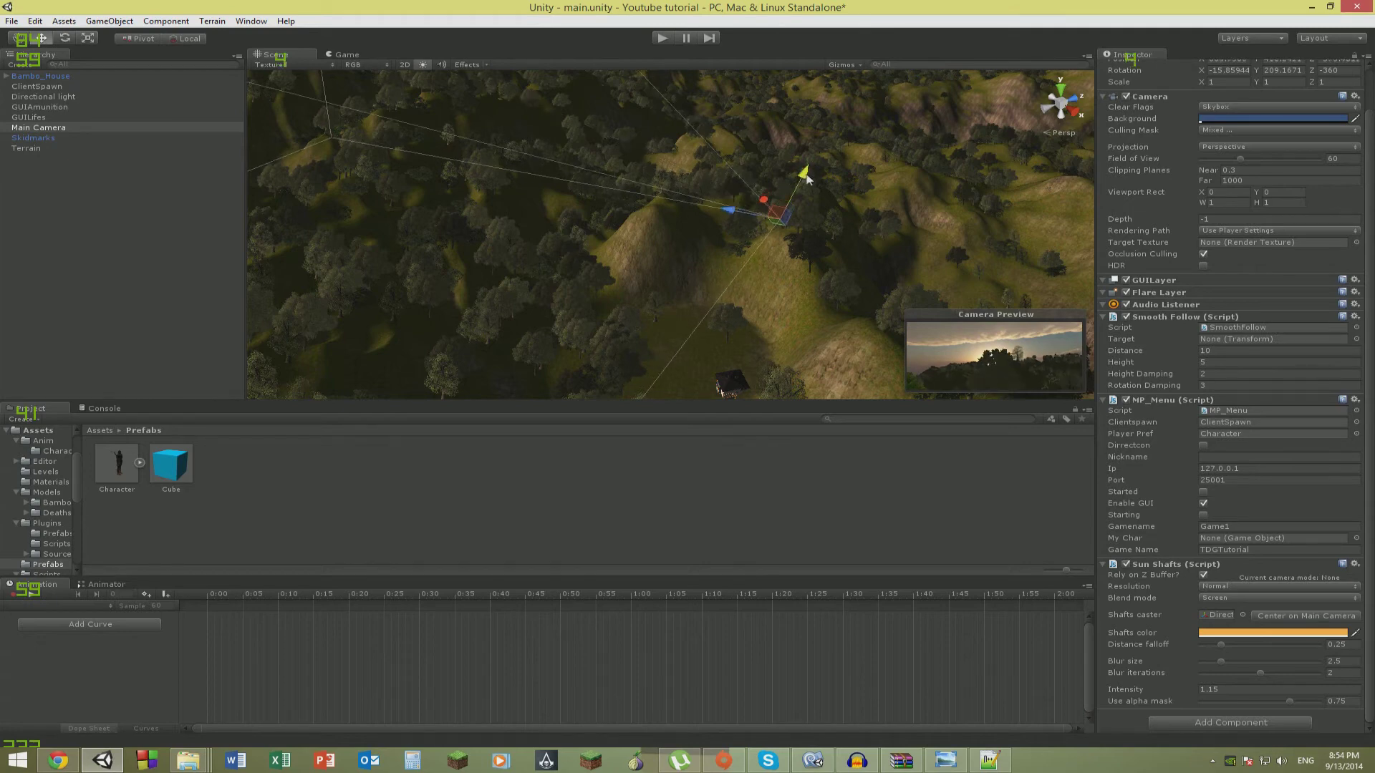
pyautogui.keyDown('alt'); pyautogui.moveTo(724, 194); pyautogui.dragTo(322, 93); pyautogui.keyUp('alt')
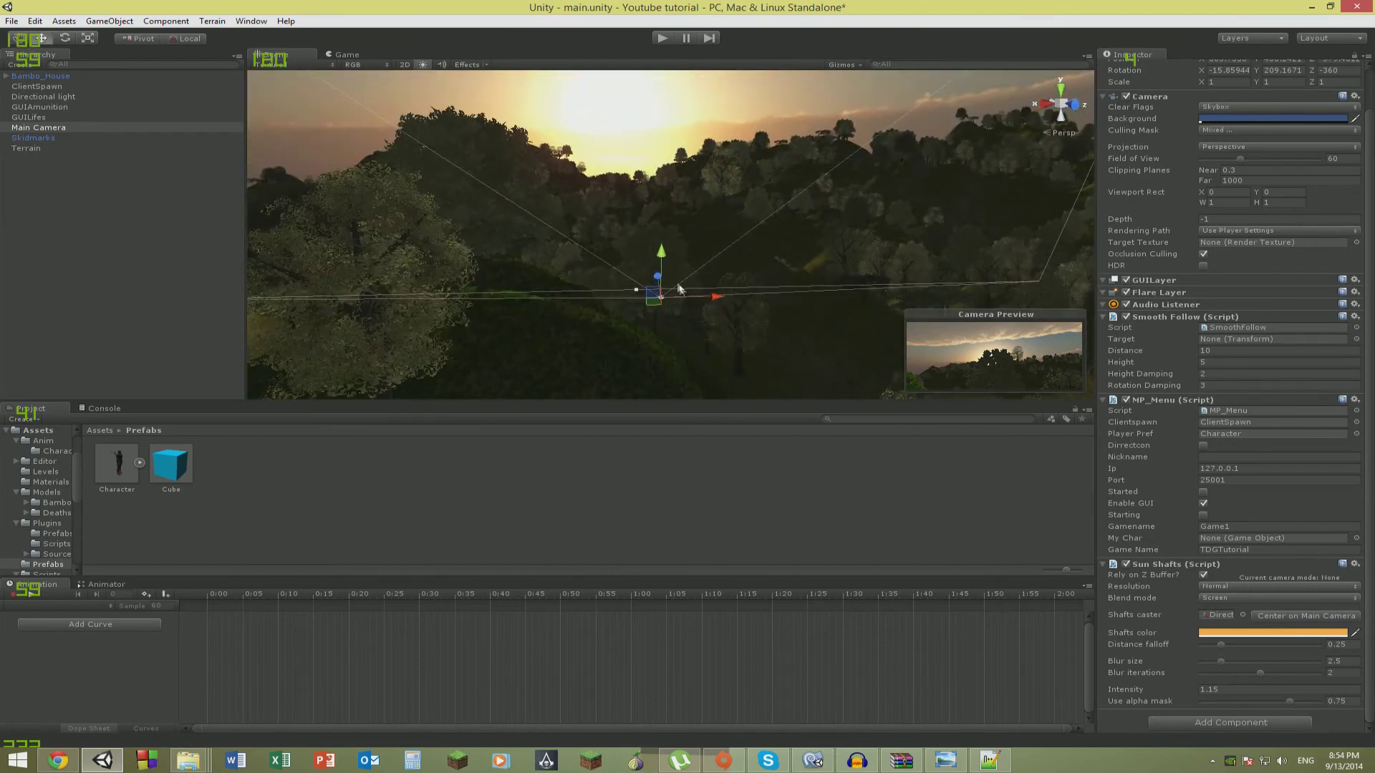
pyautogui.moveTo(698, 299); pyautogui.dragTo(646, 302)
pyautogui.hotkey('ctrl', 's')
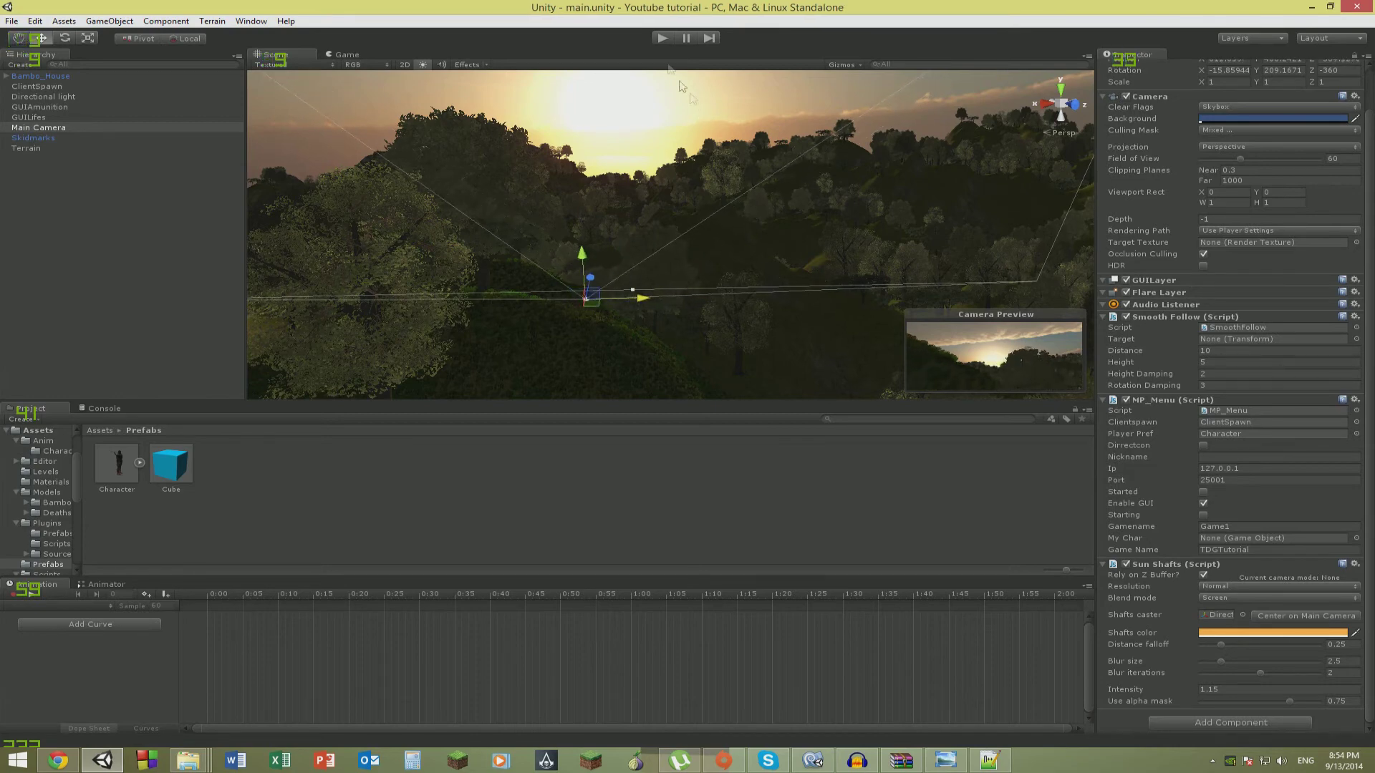
# Preview the menu view in play mode, stop it, and raise the Main Camera above the grassy slope.
pyautogui.click(662, 38)
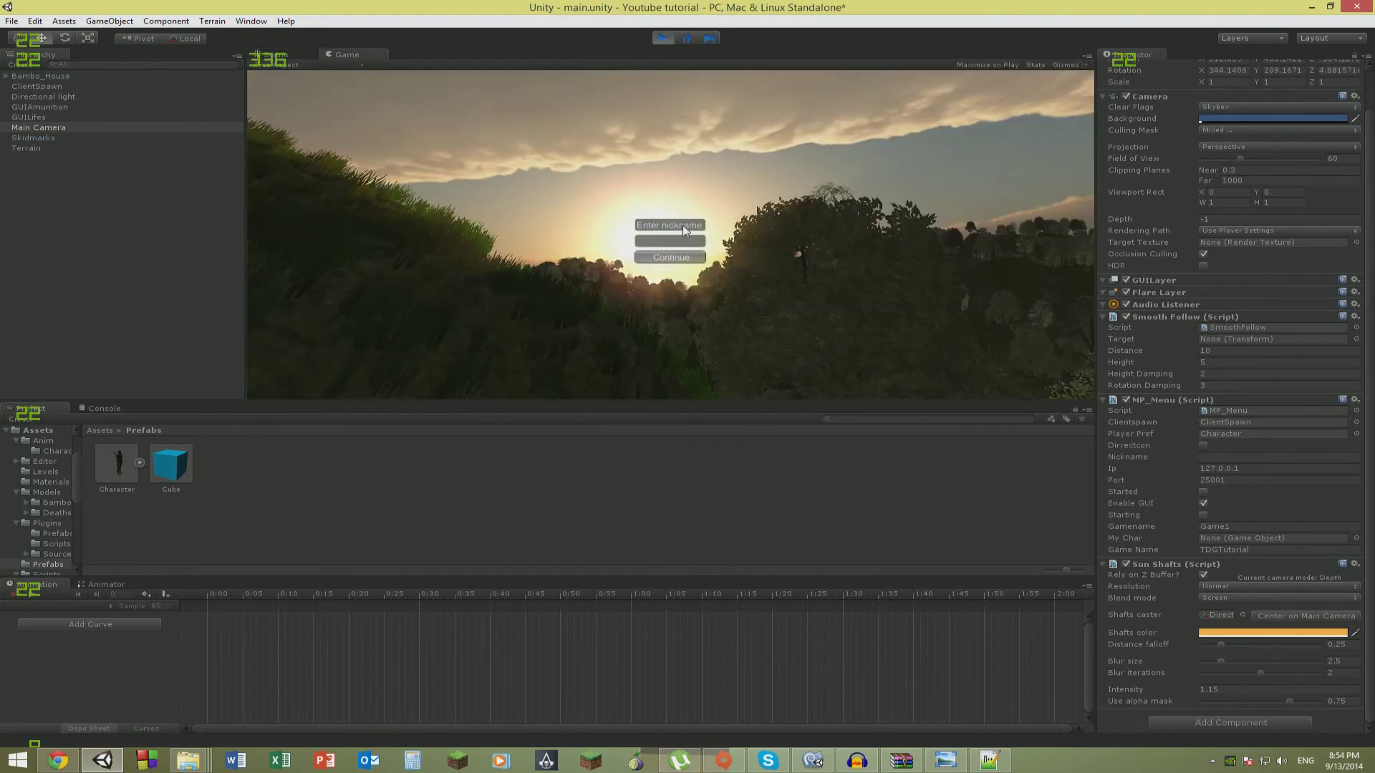
pyautogui.click(663, 38)
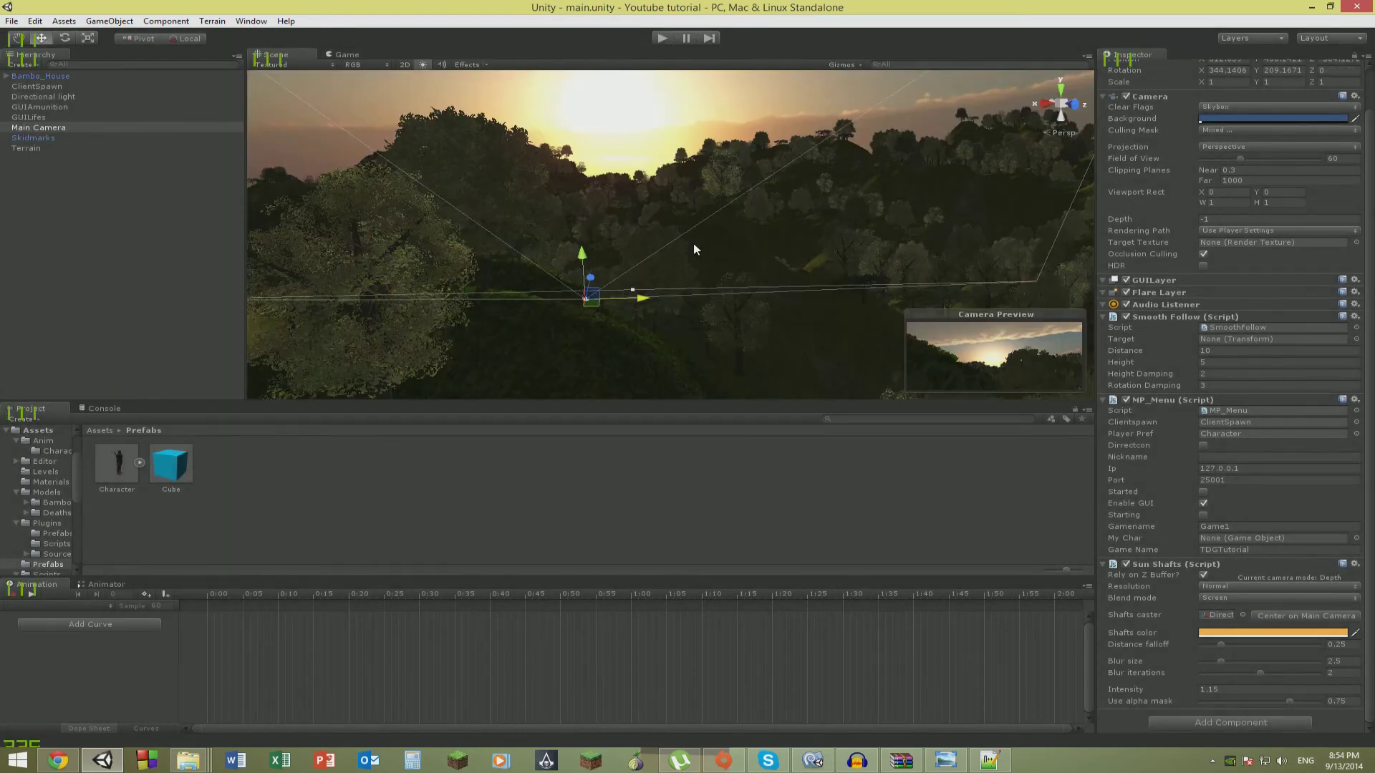
pyautogui.moveTo(693, 243); pyautogui.dragTo(640, 349, button='right')
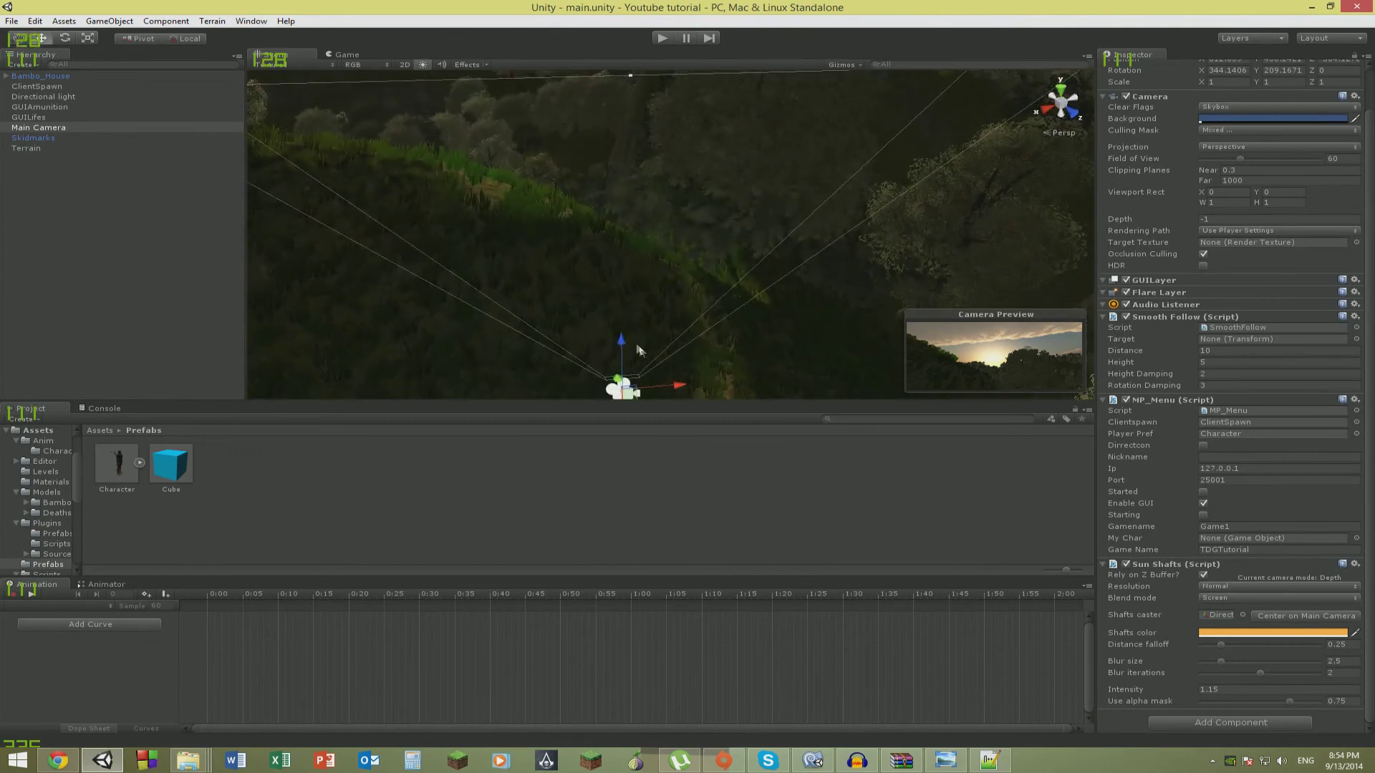
pyautogui.moveTo(615, 303); pyautogui.dragTo(621, 158)
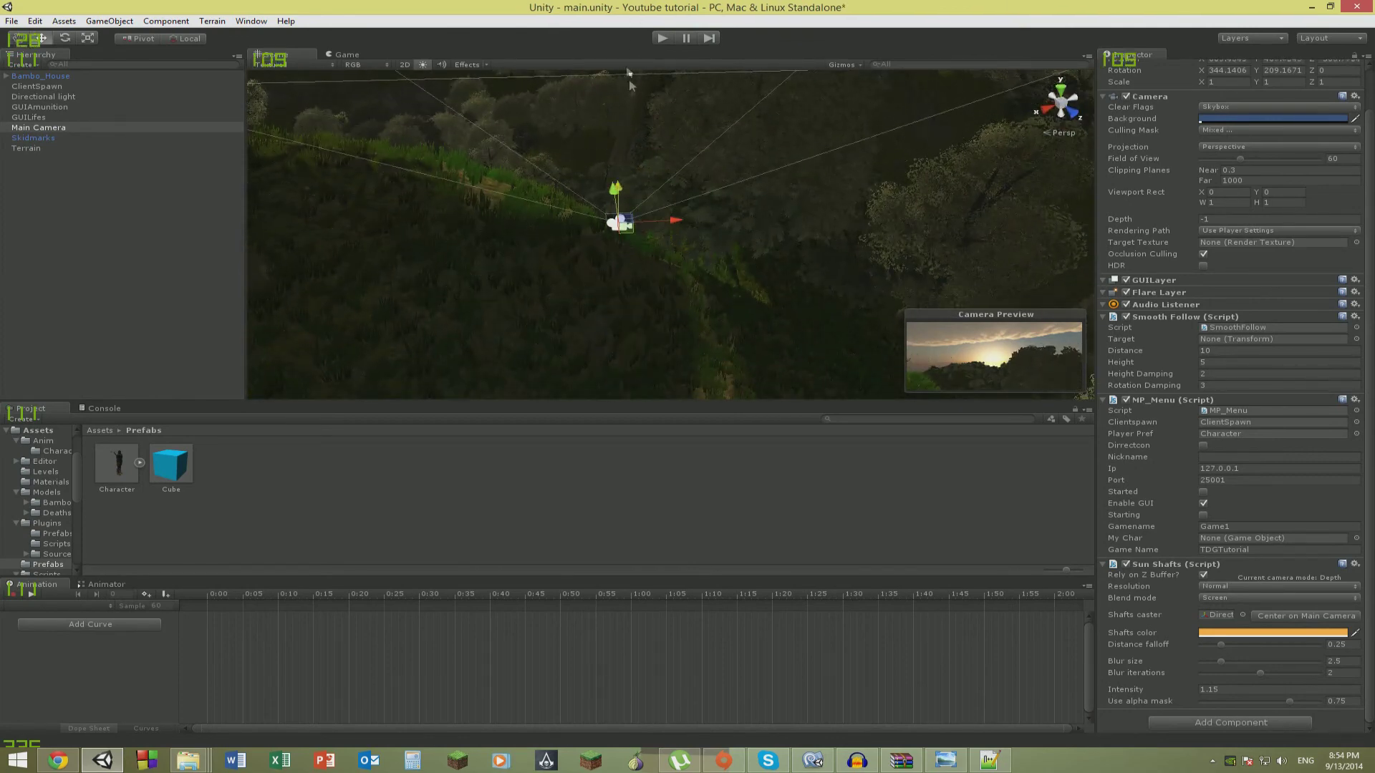
# Run the game, try Sun Shafts intensity 1.15 with a redder color, about R 255, G 126, B 68, and stop playback.
pyautogui.click(663, 39)
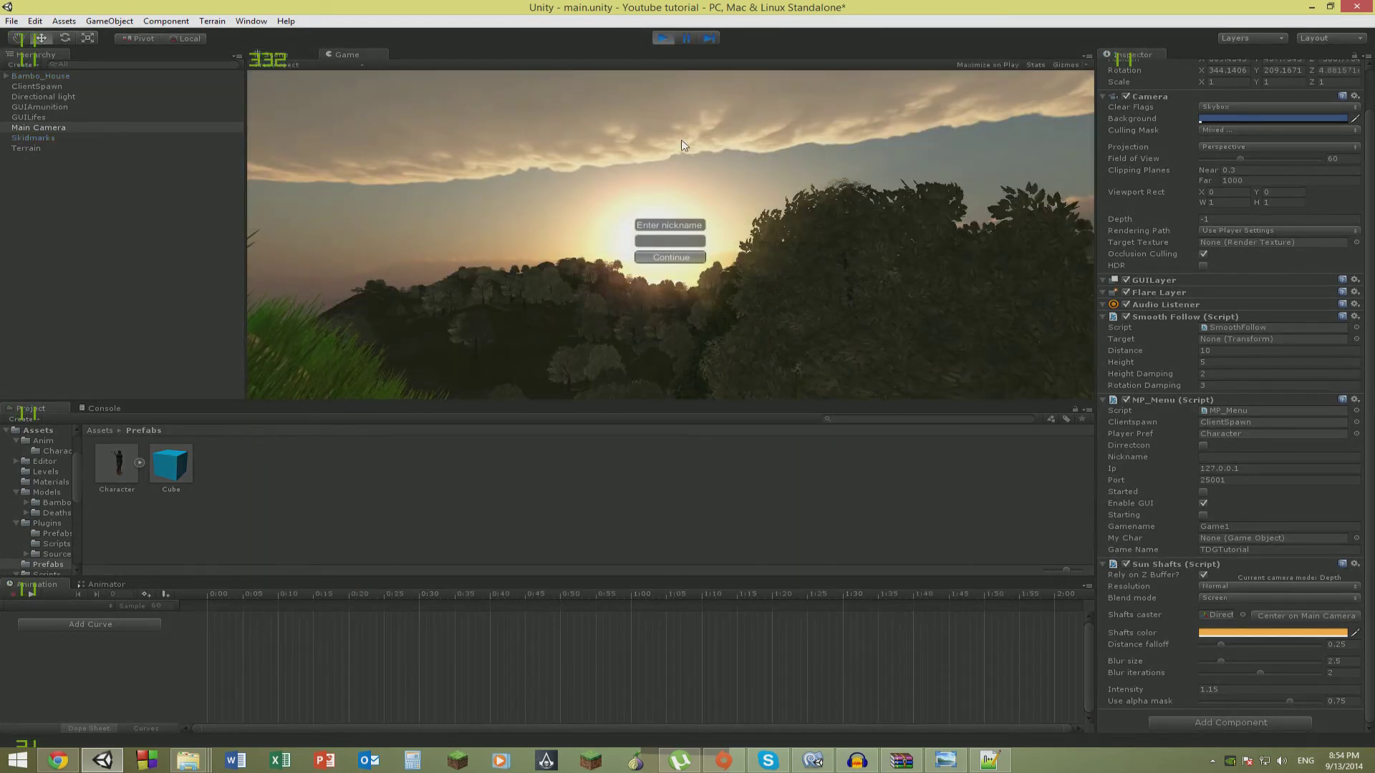
pyautogui.click(1195, 690)
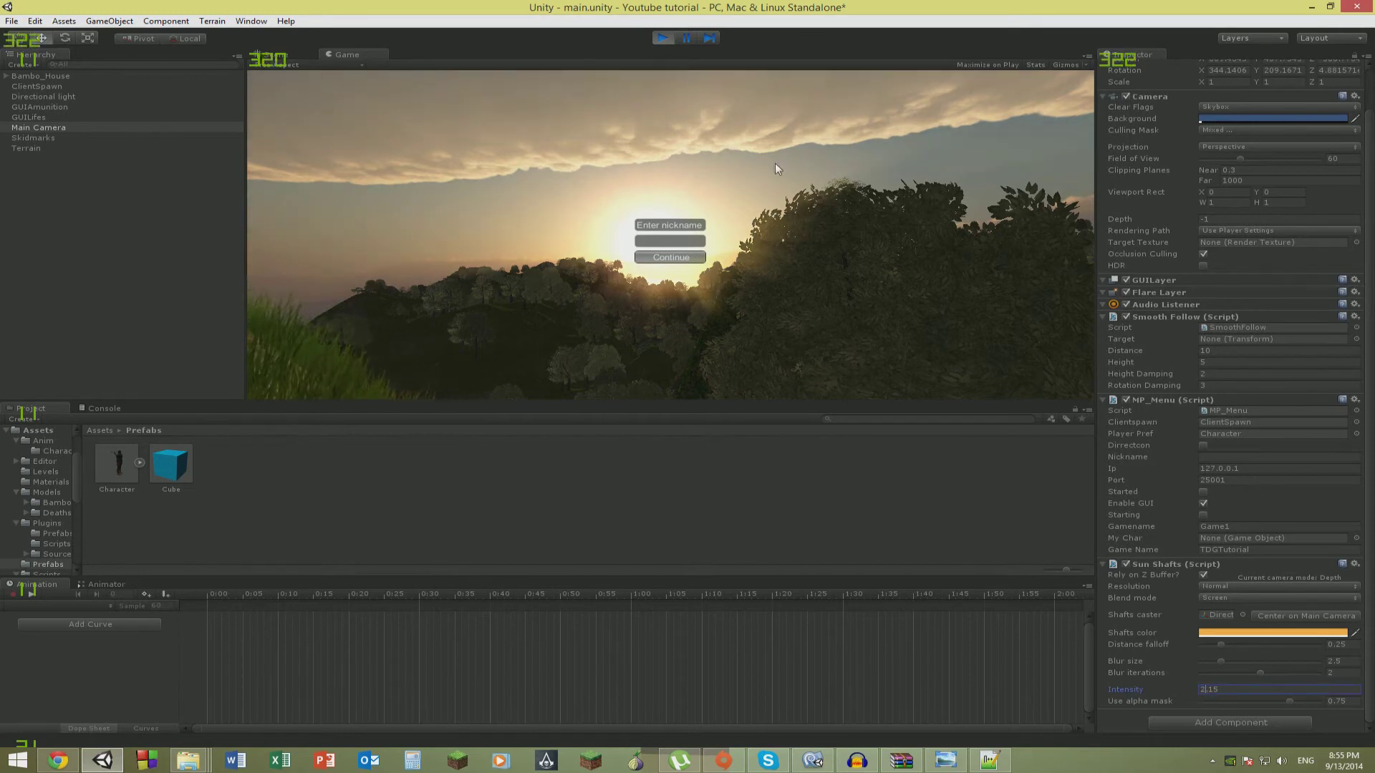
pyautogui.press('BackSpace')
pyautogui.write('1')
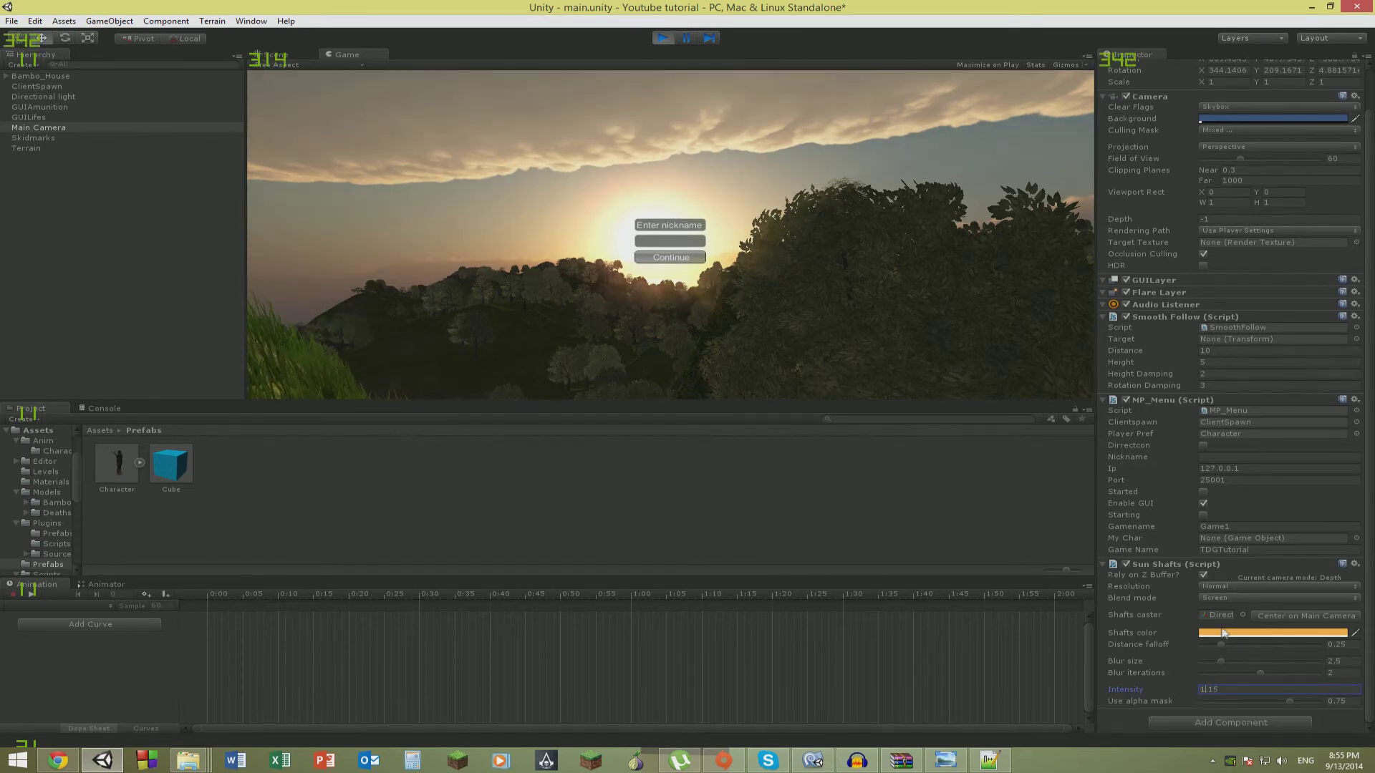
pyautogui.click(1230, 633)
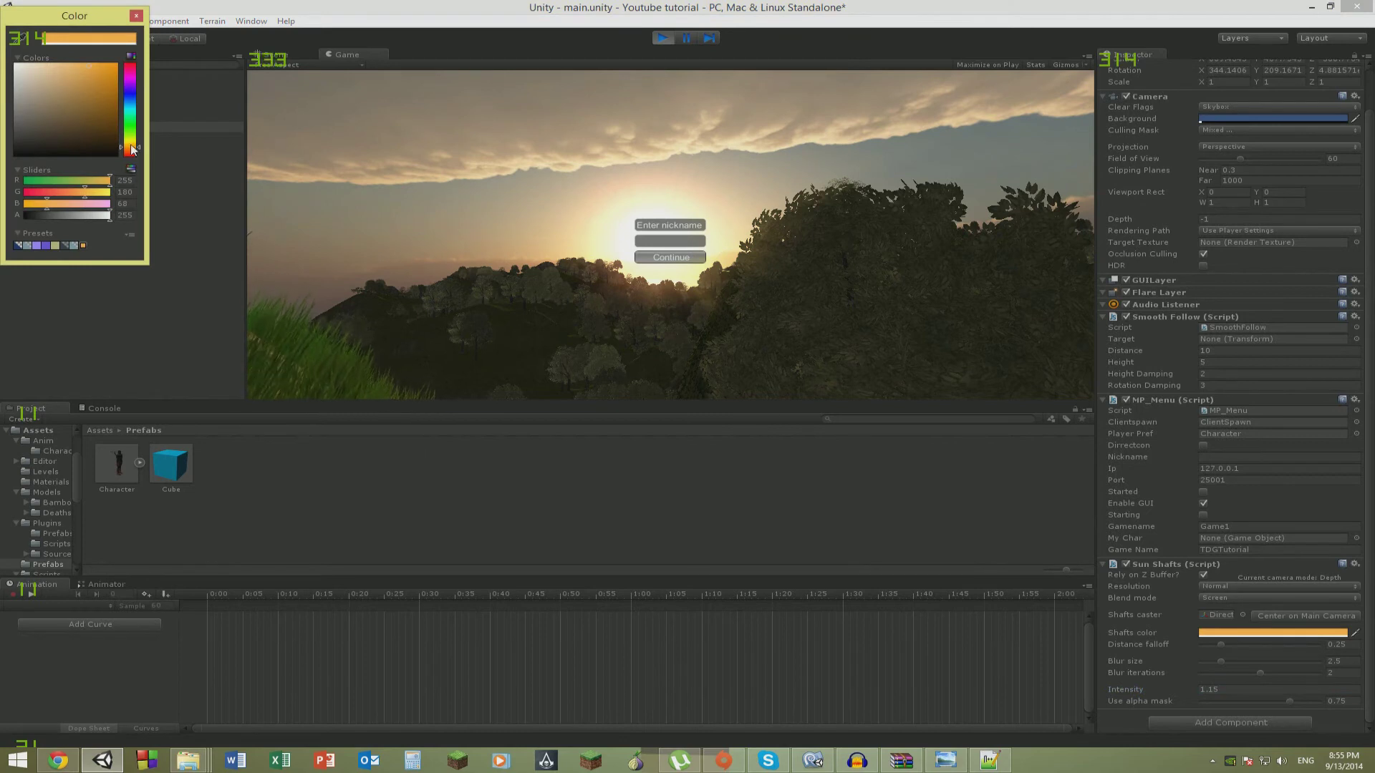
pyautogui.moveTo(132, 148); pyautogui.dragTo(130, 154)
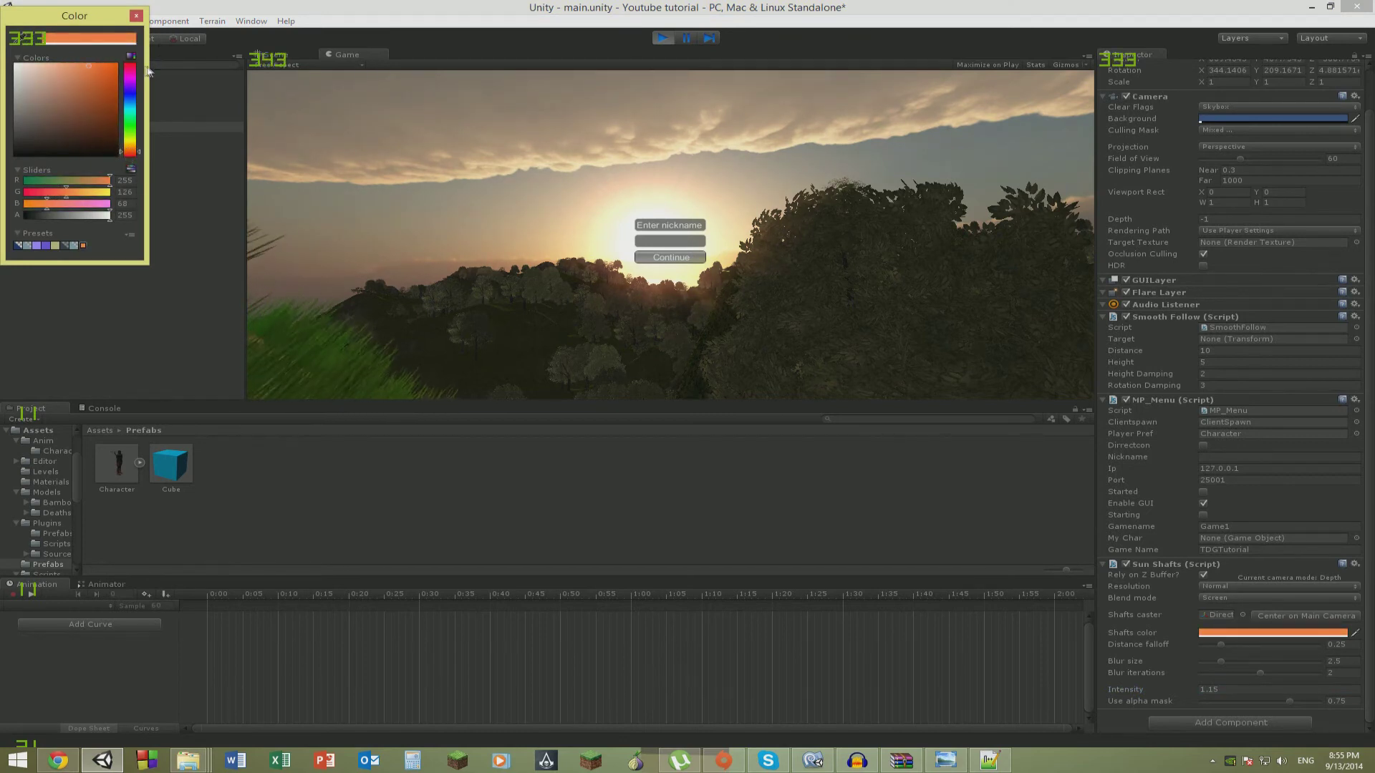
pyautogui.click(137, 16)
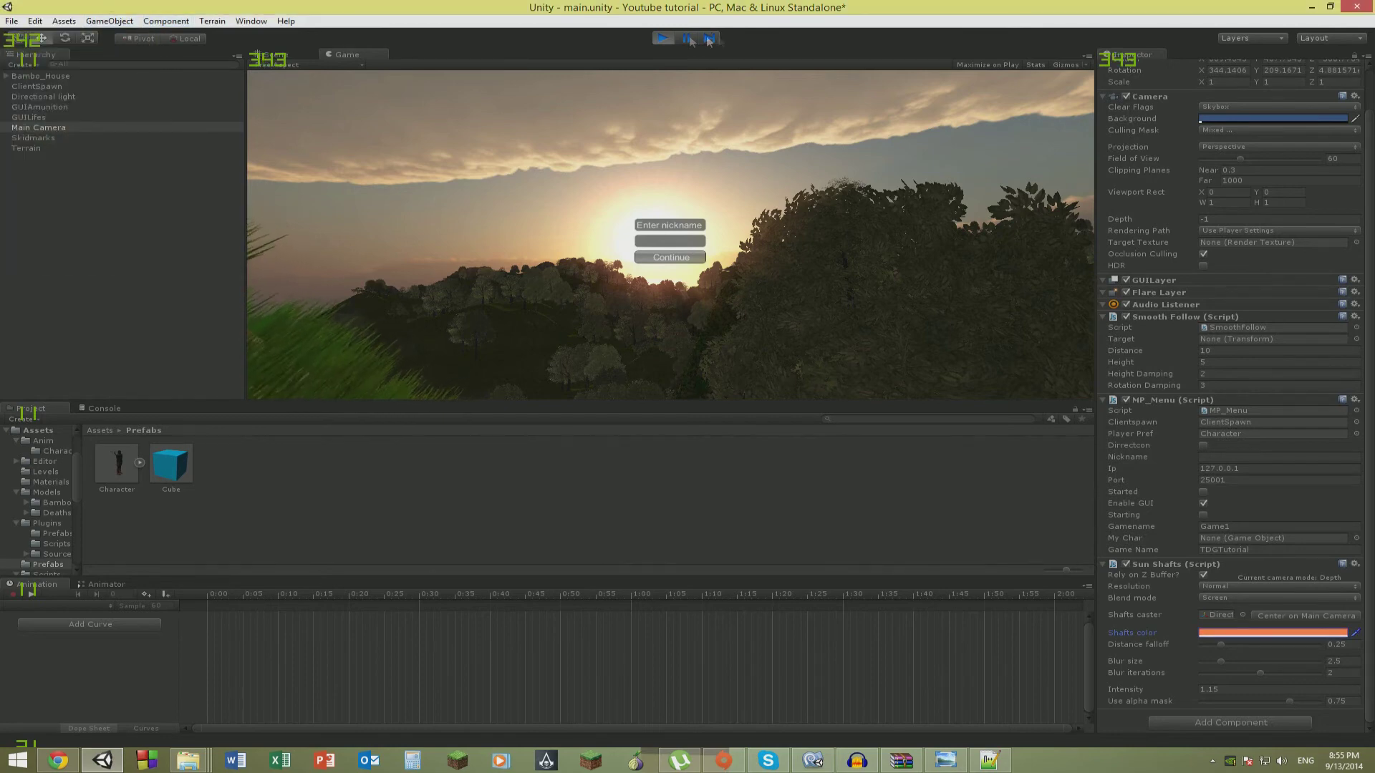
pyautogui.hotkey('ctrl', 'p')
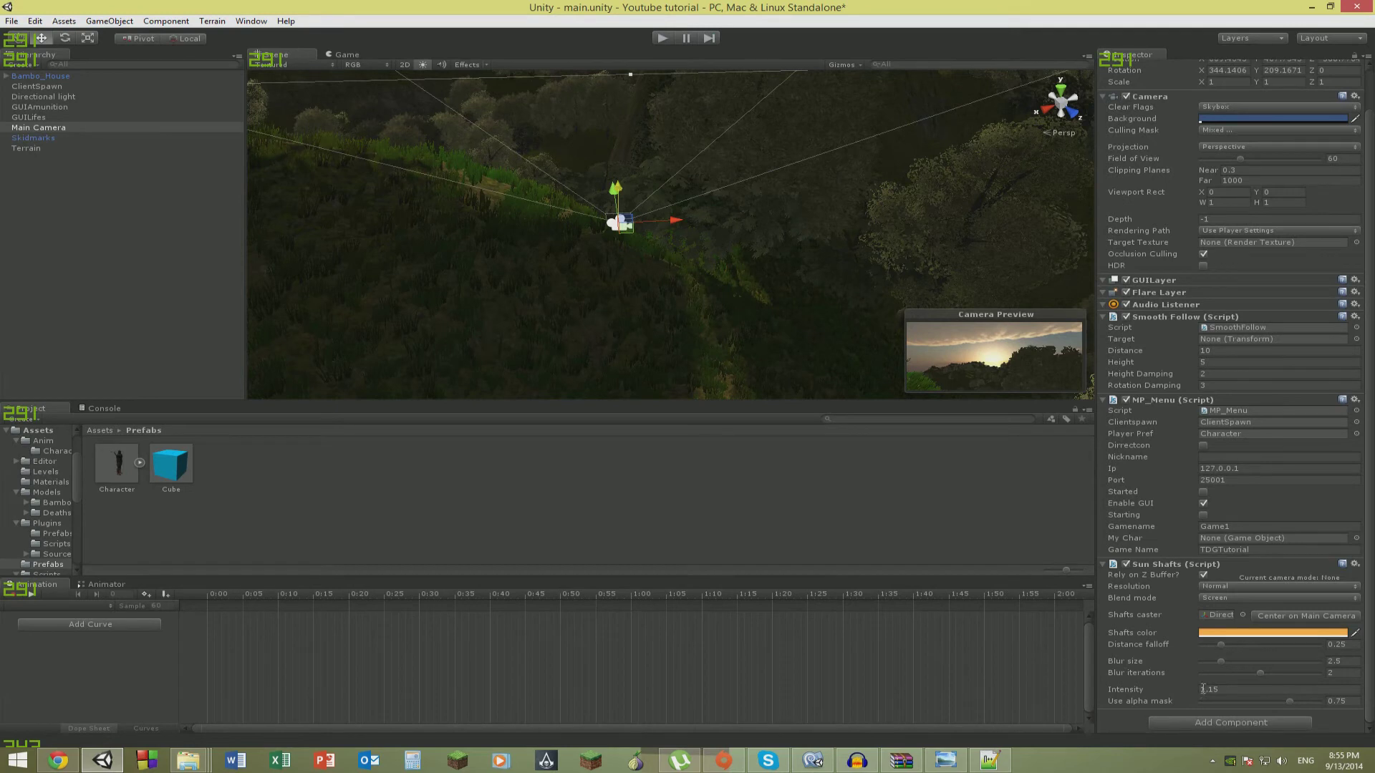
# Set the Main Camera's Sun Shafts color to a deeper orange and save the scene.
pyautogui.click(1254, 633)
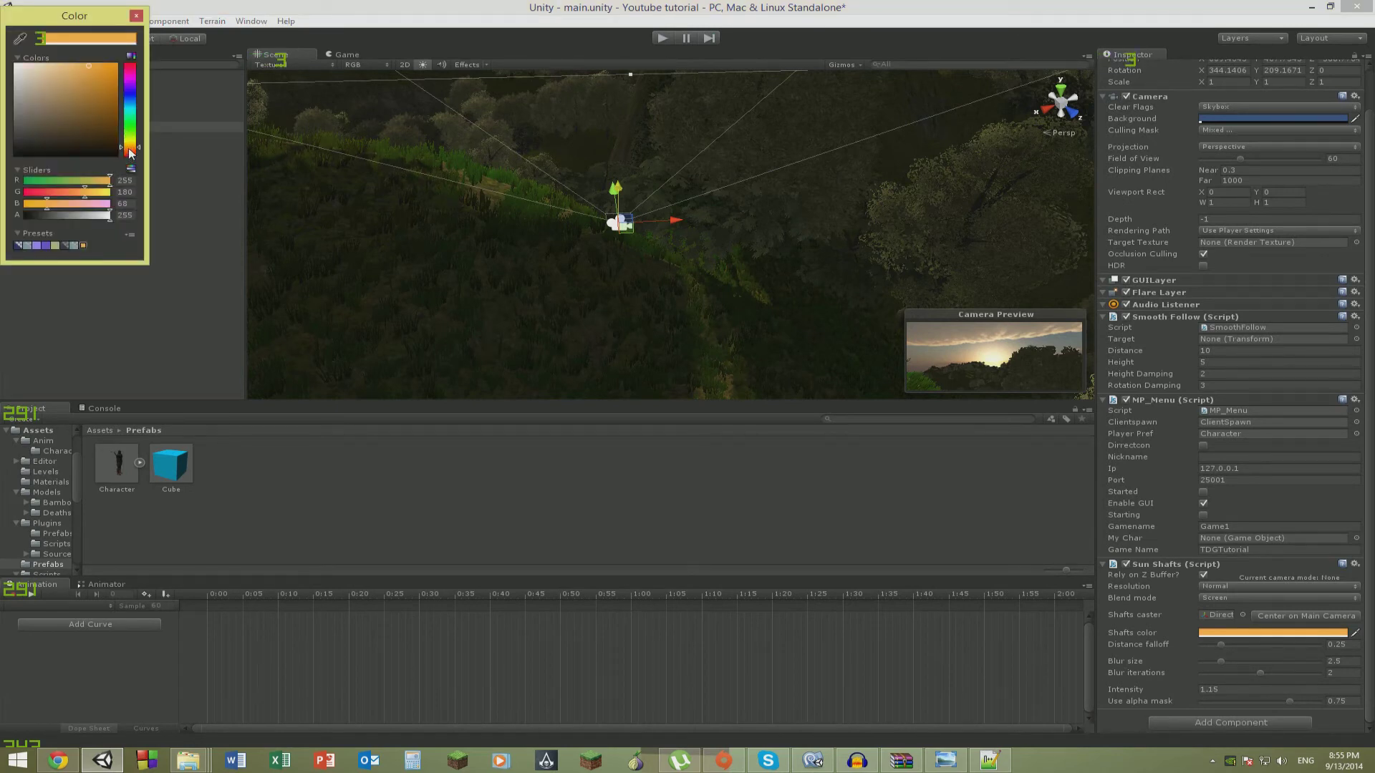
pyautogui.click(127, 148)
pyautogui.click(136, 15)
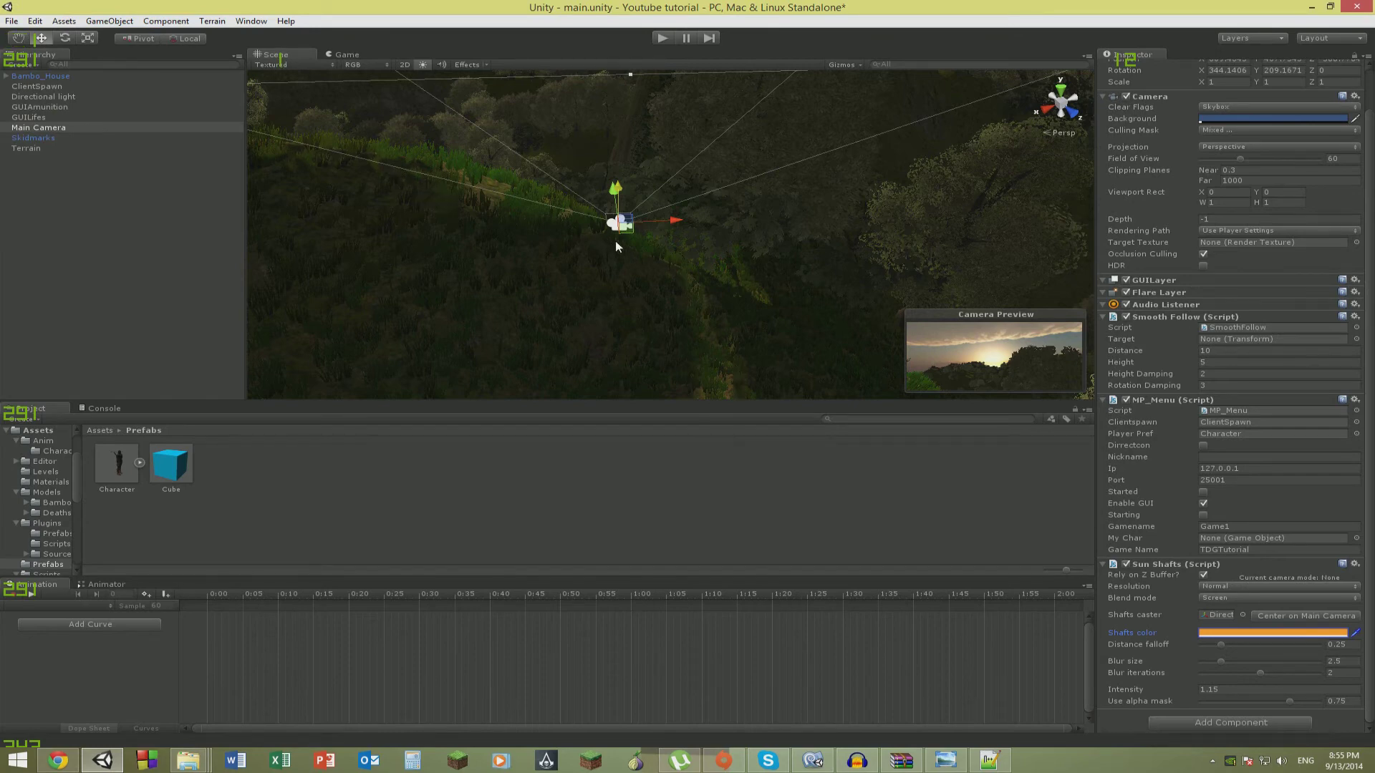
pyautogui.hotkey('ctrl', 's')
# Run the game, enter the nickname rth, continue into the level to check the spawned character's view, and stop playback.
pyautogui.keyDown('alt'); pyautogui.moveTo(616, 241); pyautogui.dragTo(707, 26); pyautogui.keyUp('alt')
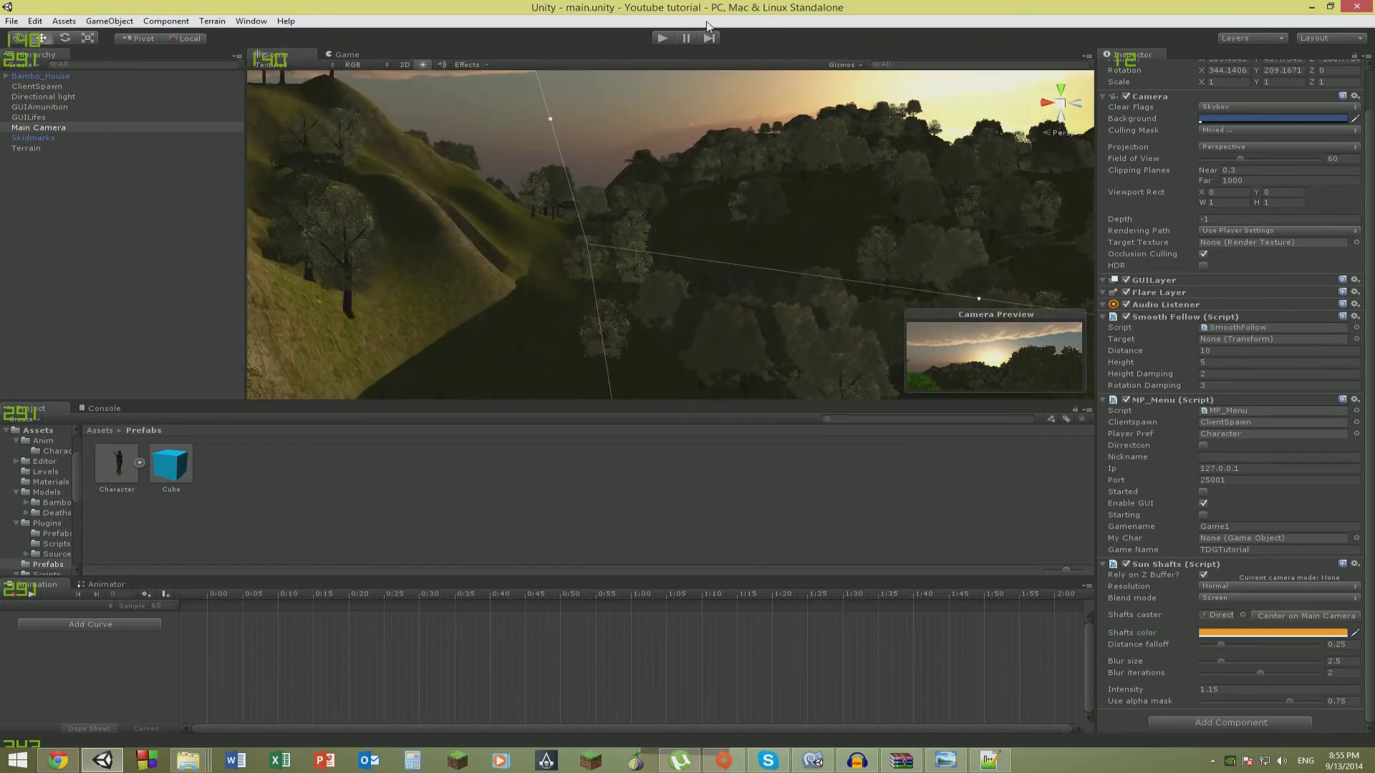
pyautogui.click(672, 40)
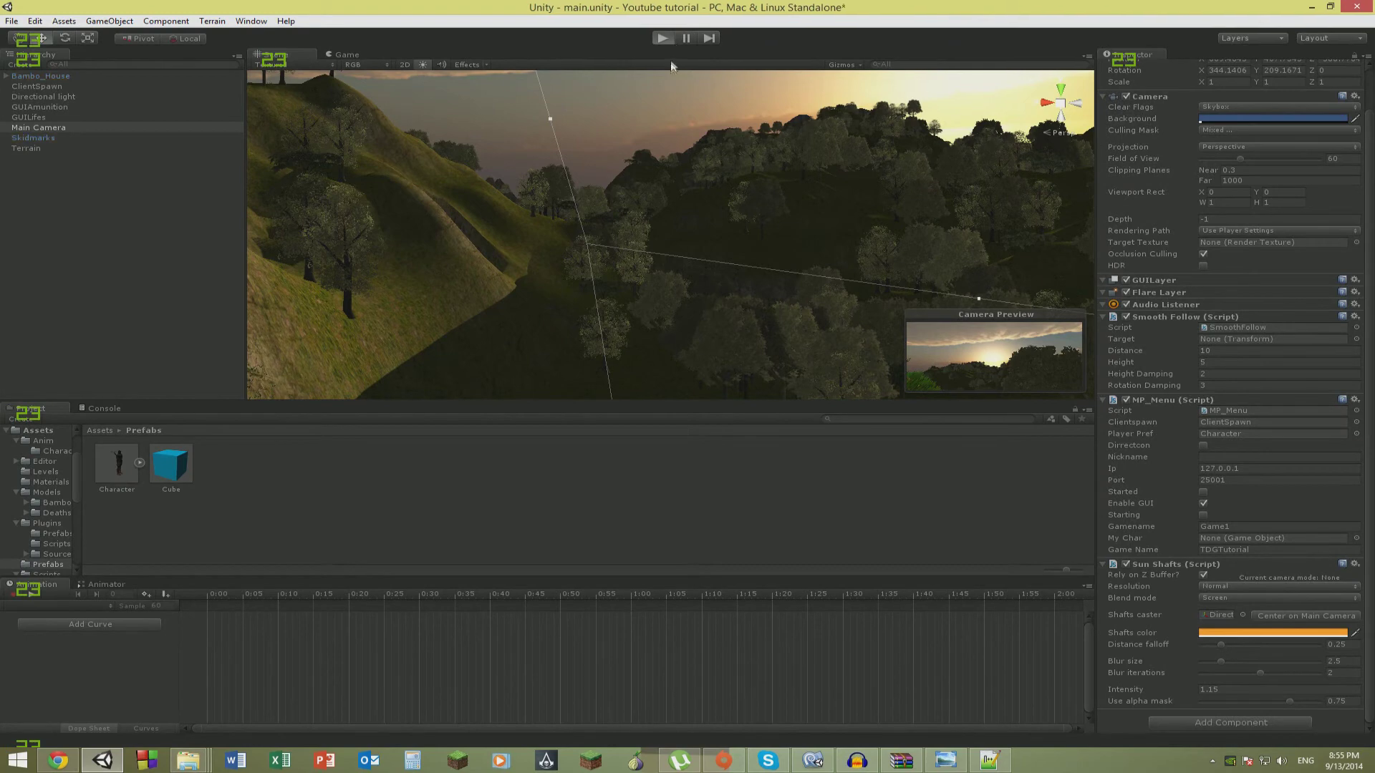
pyautogui.click(680, 244)
pyautogui.write('rth')
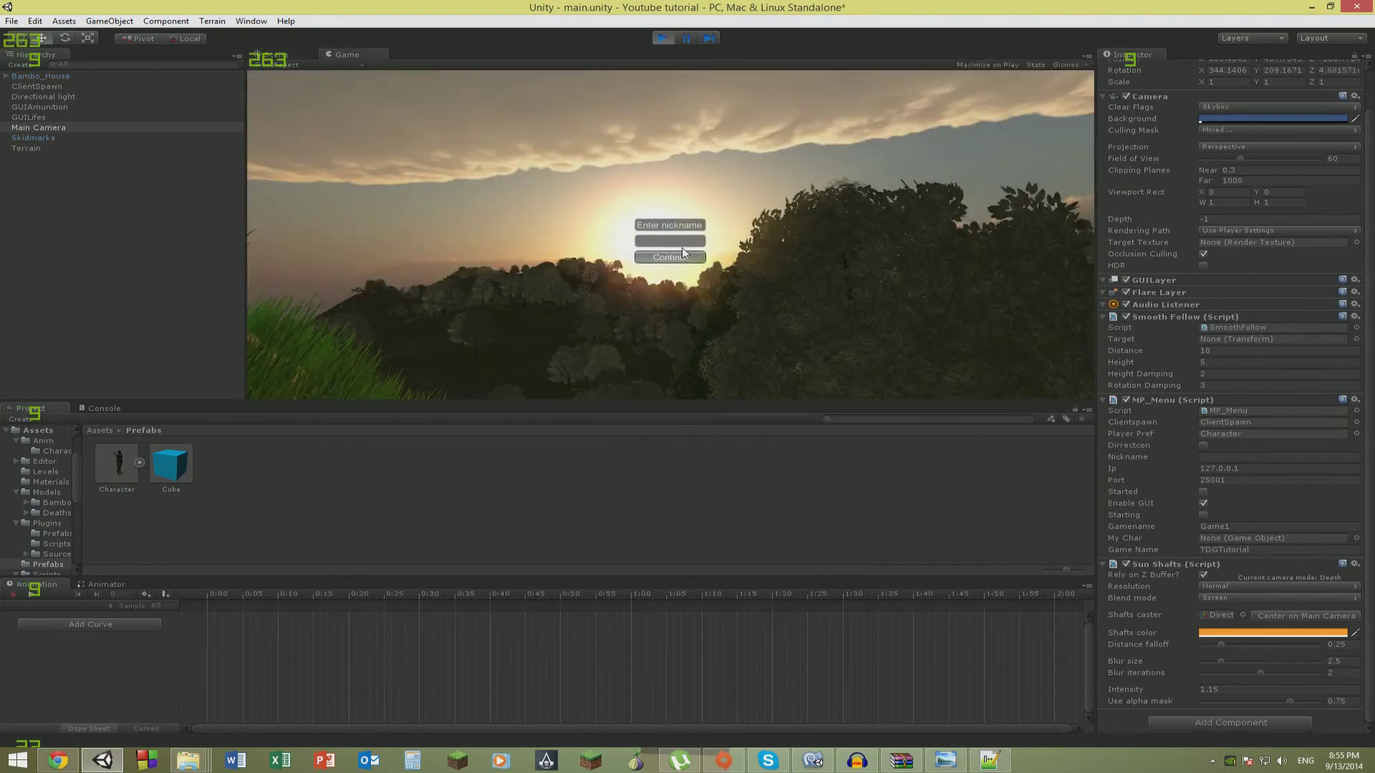
pyautogui.click(674, 257)
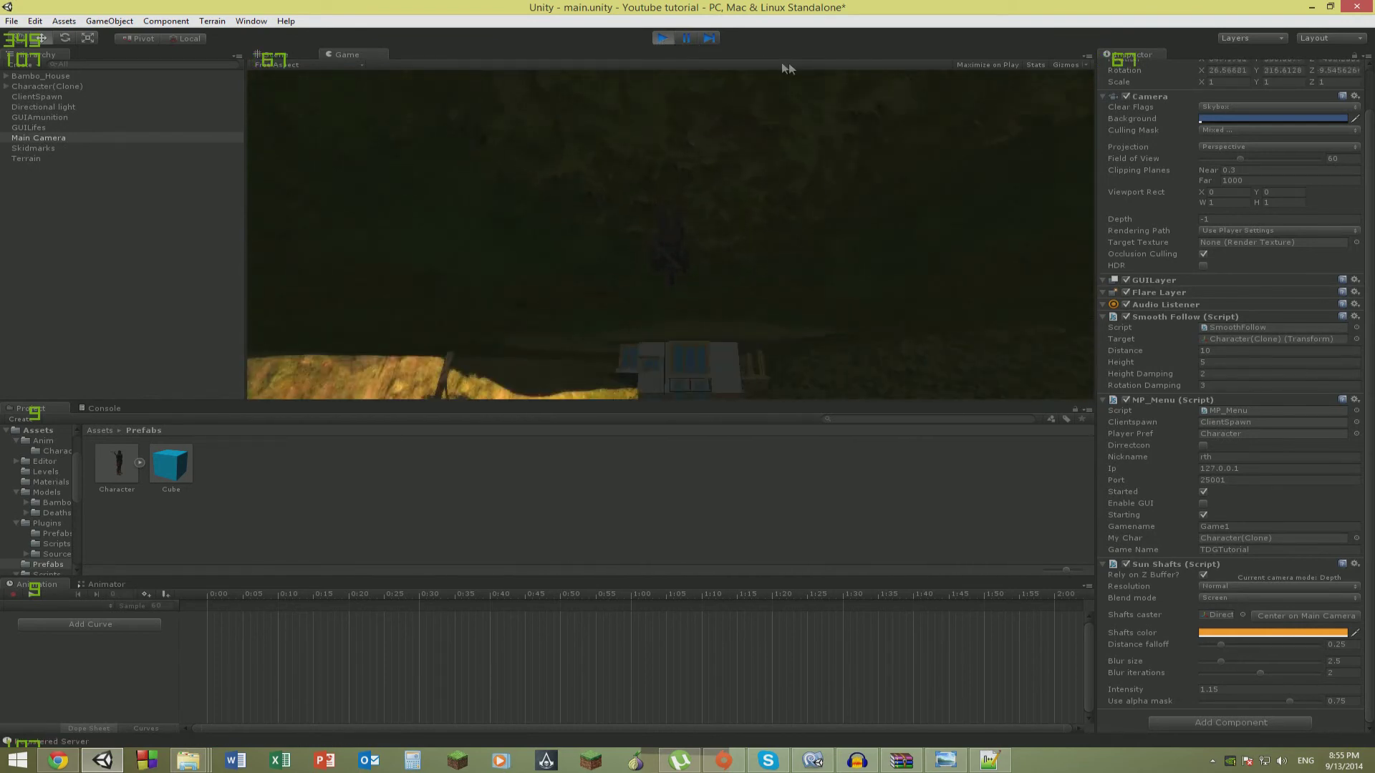
pyautogui.click(662, 38)
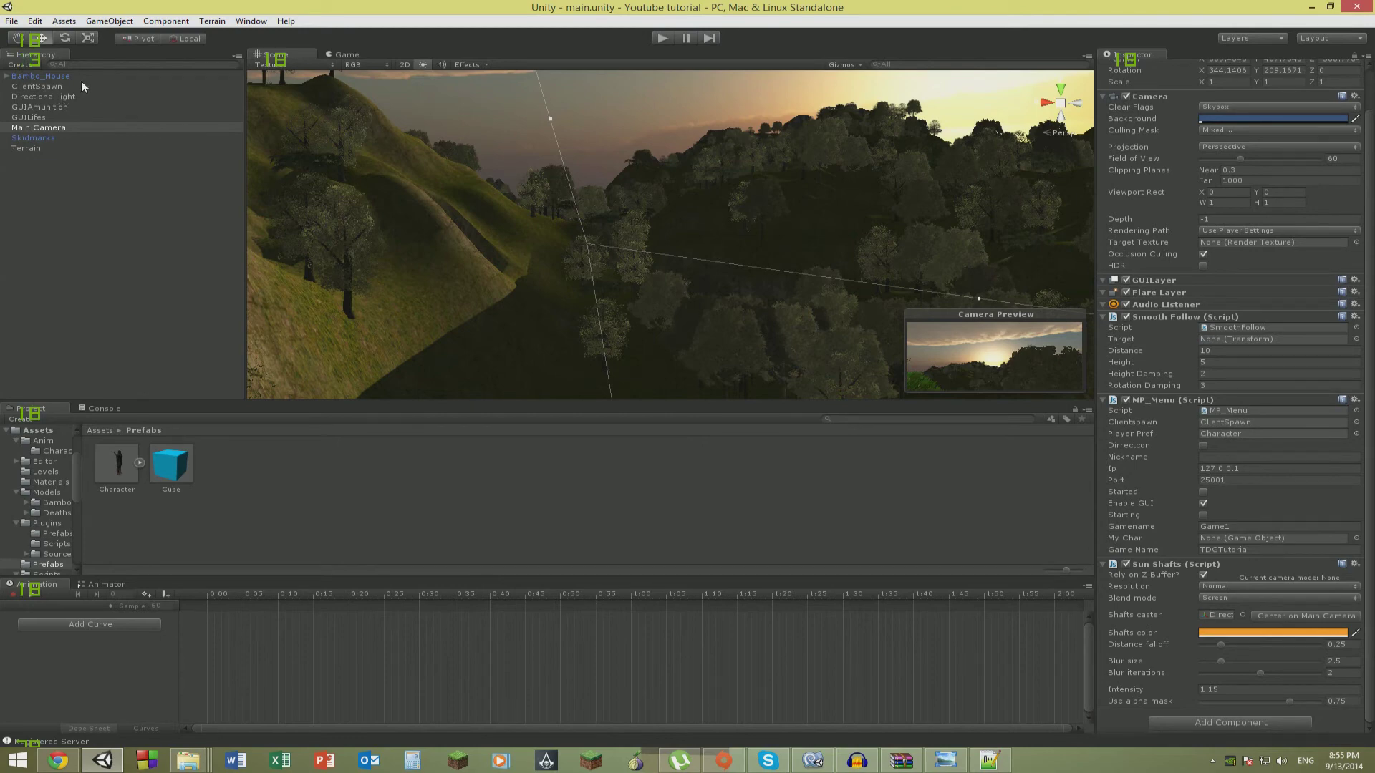
# Place the Character prefab on the grass near the house and select the Camera inside its CamHolder.
pyautogui.moveTo(612, 278); pyautogui.dragTo(130, 634, button='right')
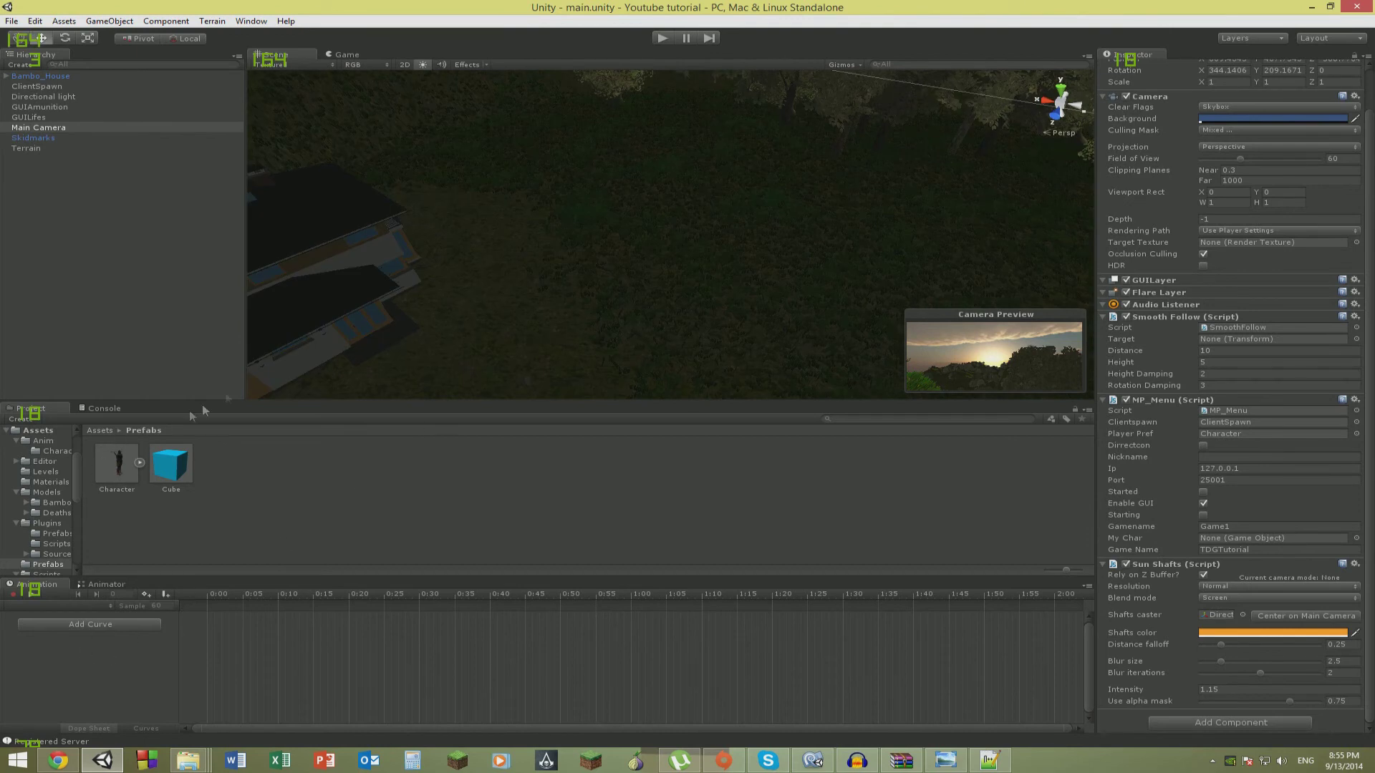
pyautogui.moveTo(202, 406); pyautogui.dragTo(580, 222)
pyautogui.press('w')
pyautogui.moveTo(580, 221); pyautogui.dragTo(537, 174, button='right')
pyautogui.click(605, 190)
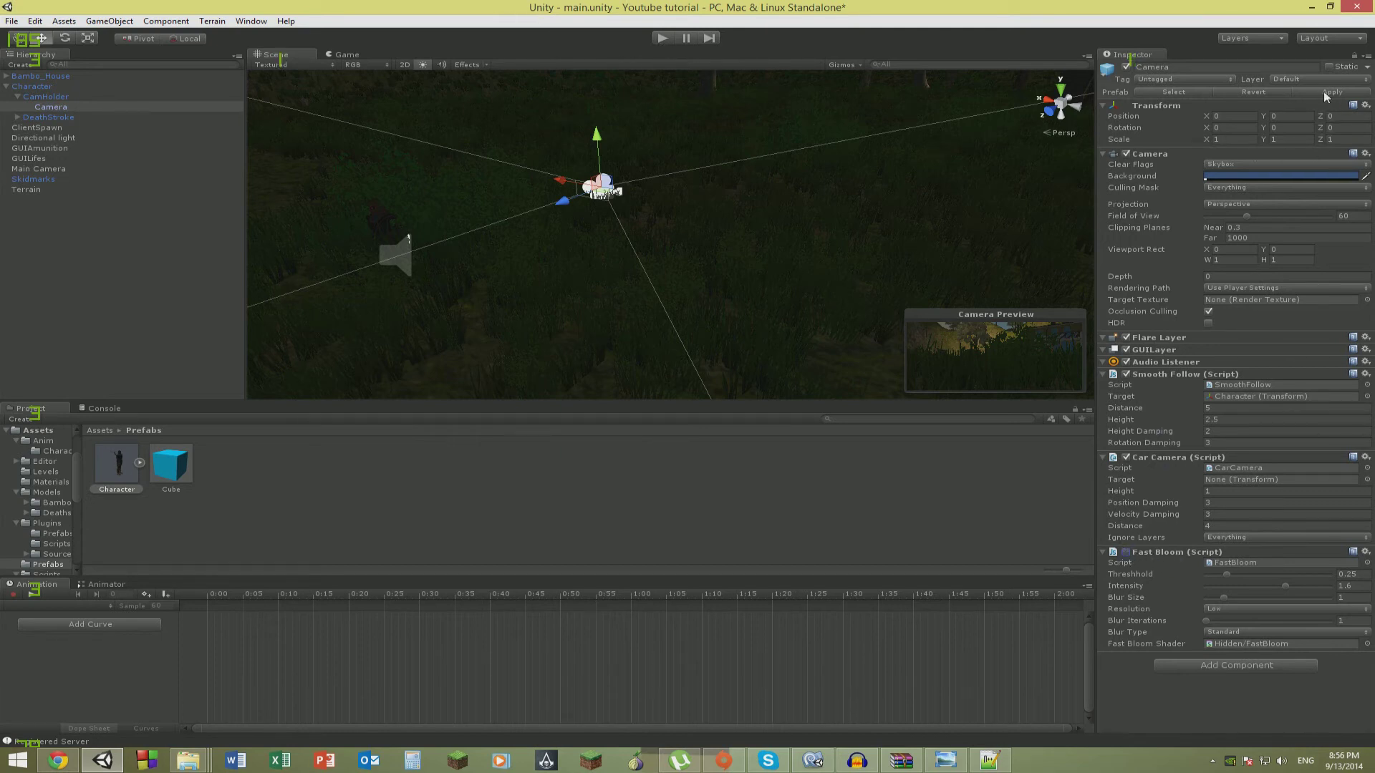
# Run the game, join with the nickname hf to check the character camera's view near the house, and stop playback.
pyautogui.click(662, 38)
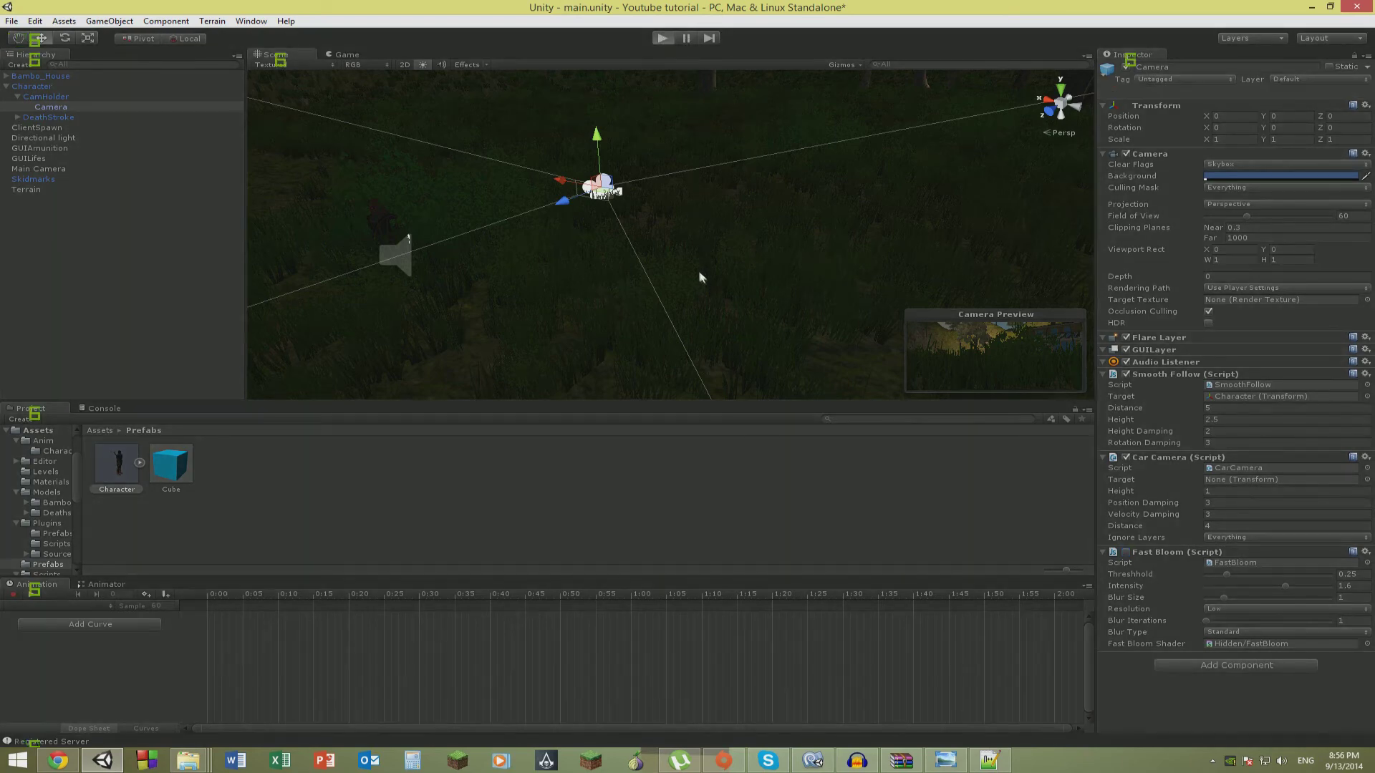
pyautogui.click(676, 242)
pyautogui.write('hf')
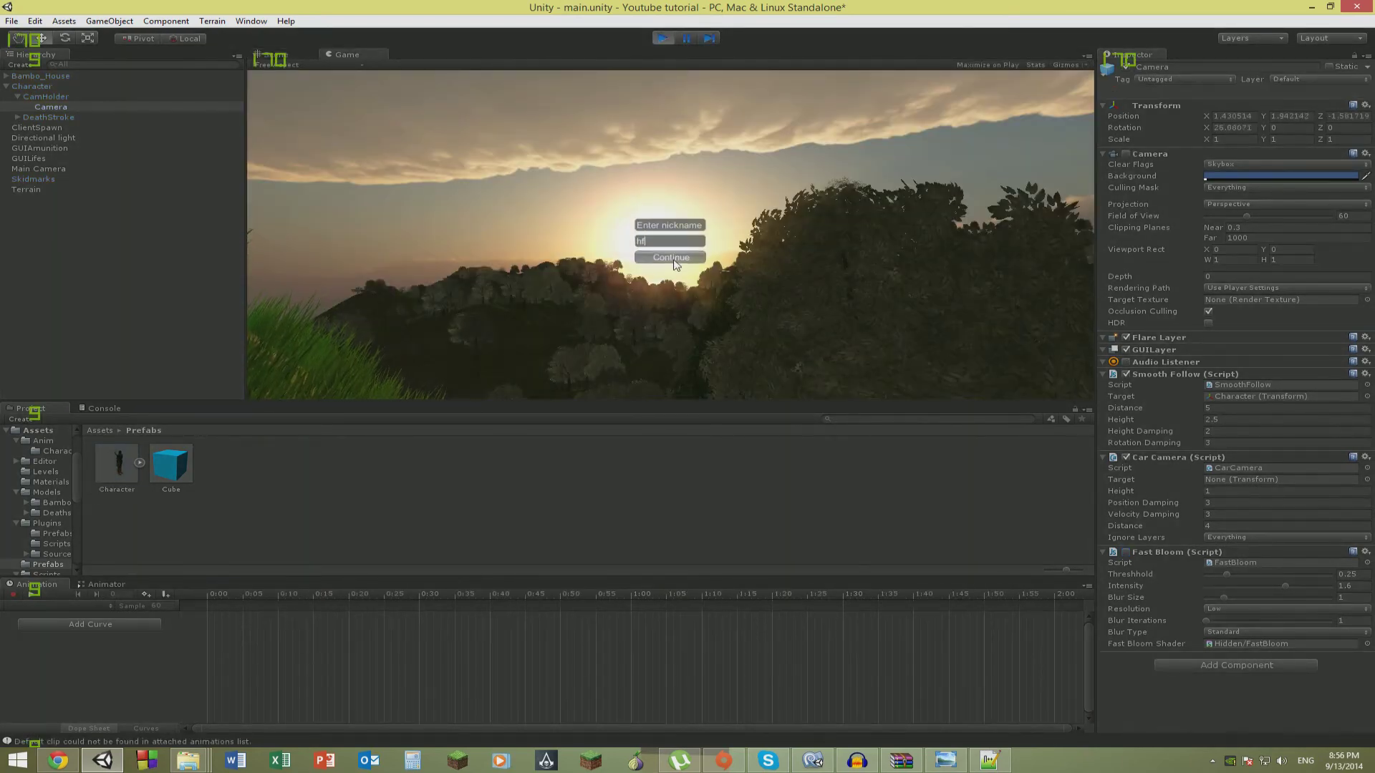
pyautogui.click(672, 257)
pyautogui.click(672, 245)
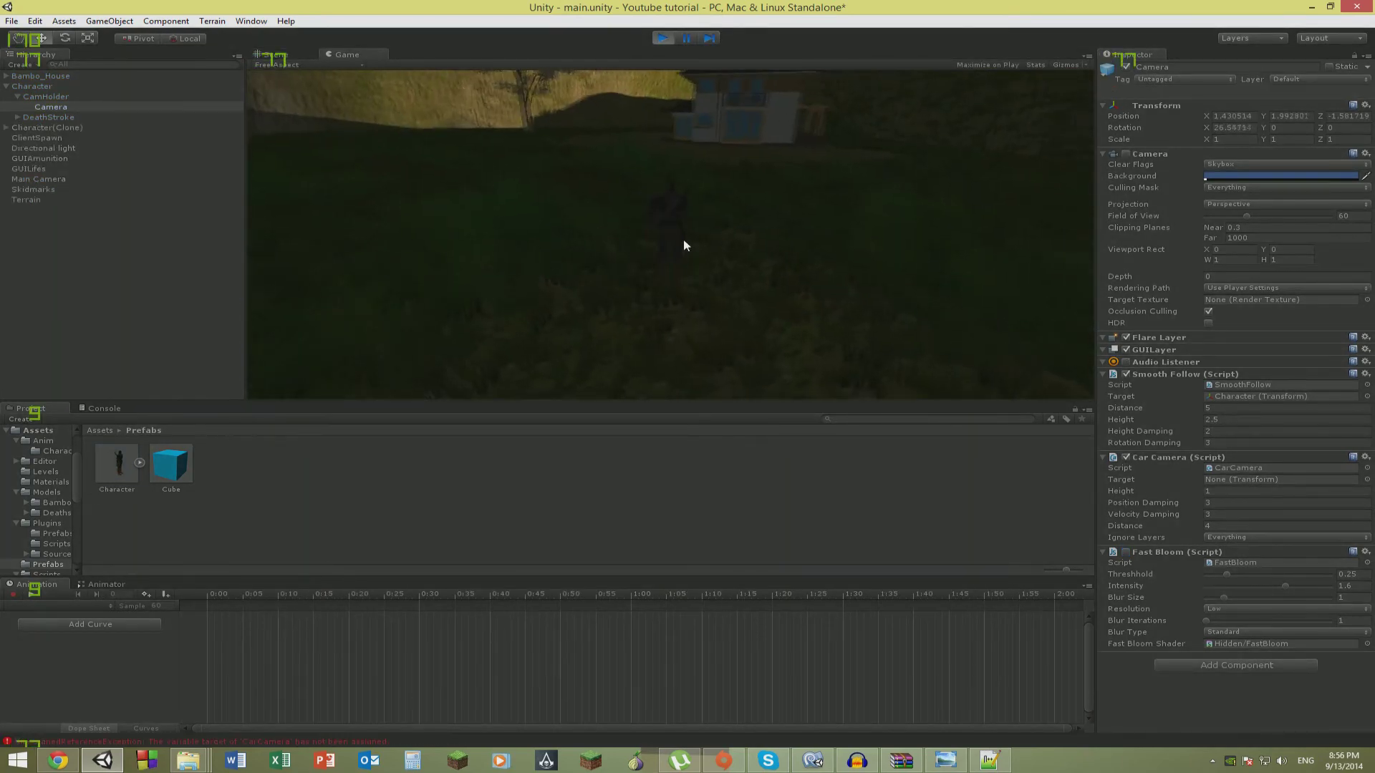
pyautogui.click(663, 39)
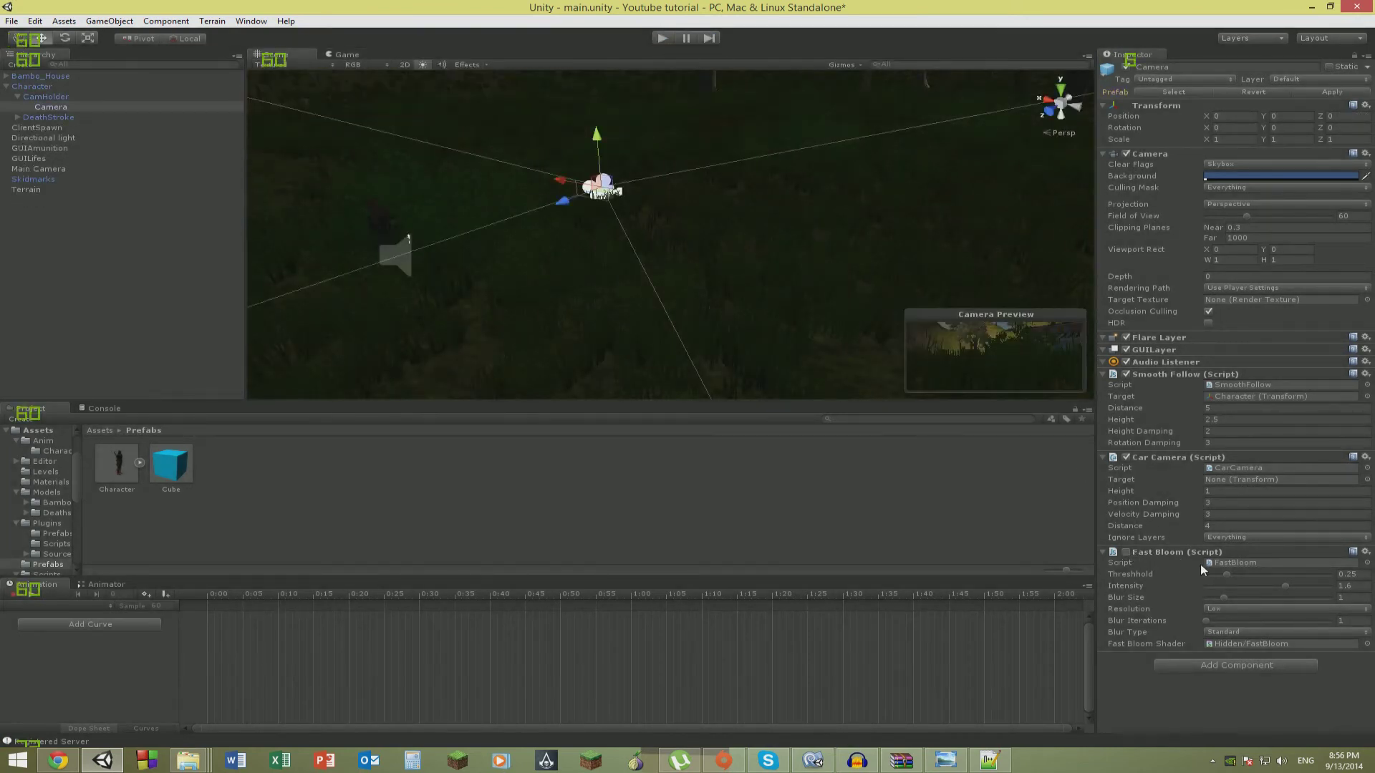
# Move the Fast Bloom script up to directly below the Camera component and enable HDR on the character's camera.
pyautogui.rightClick(1191, 556)
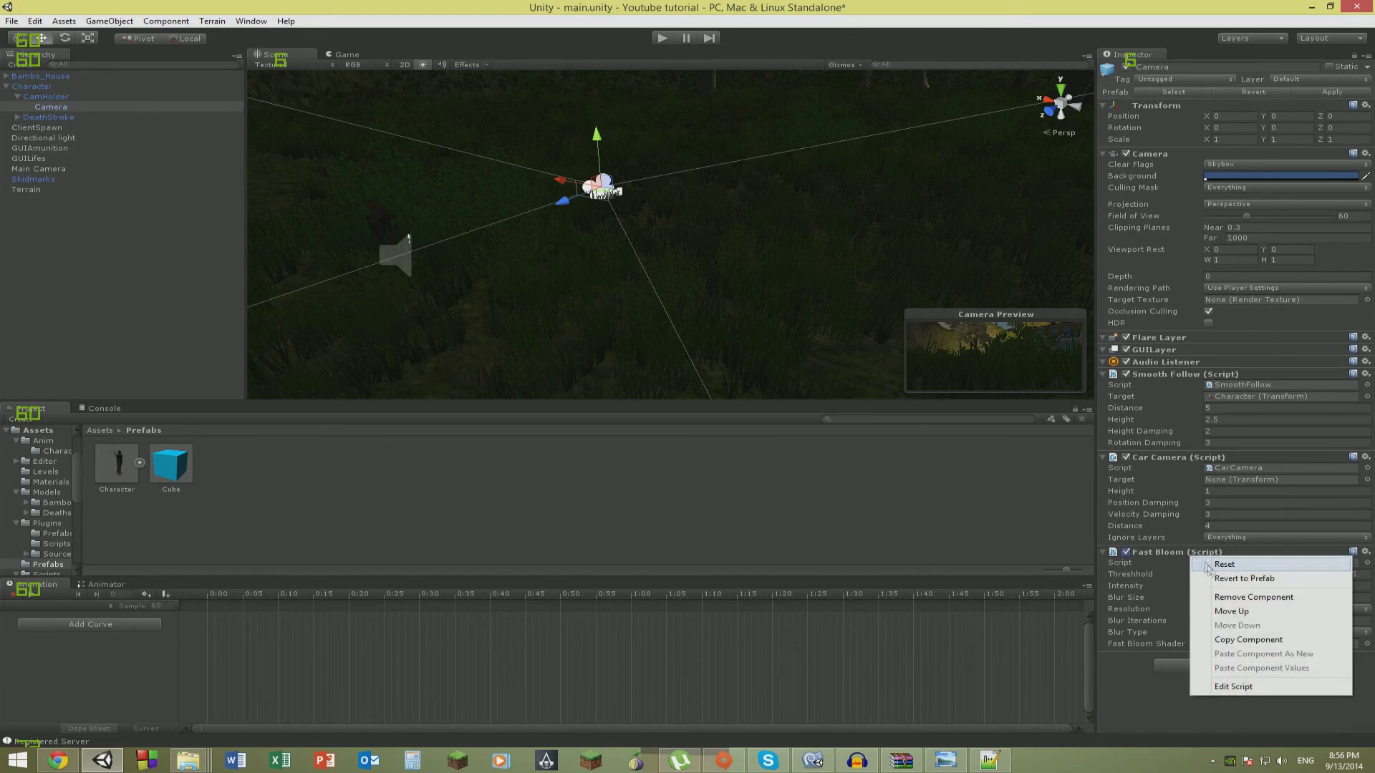
pyautogui.click(1217, 610)
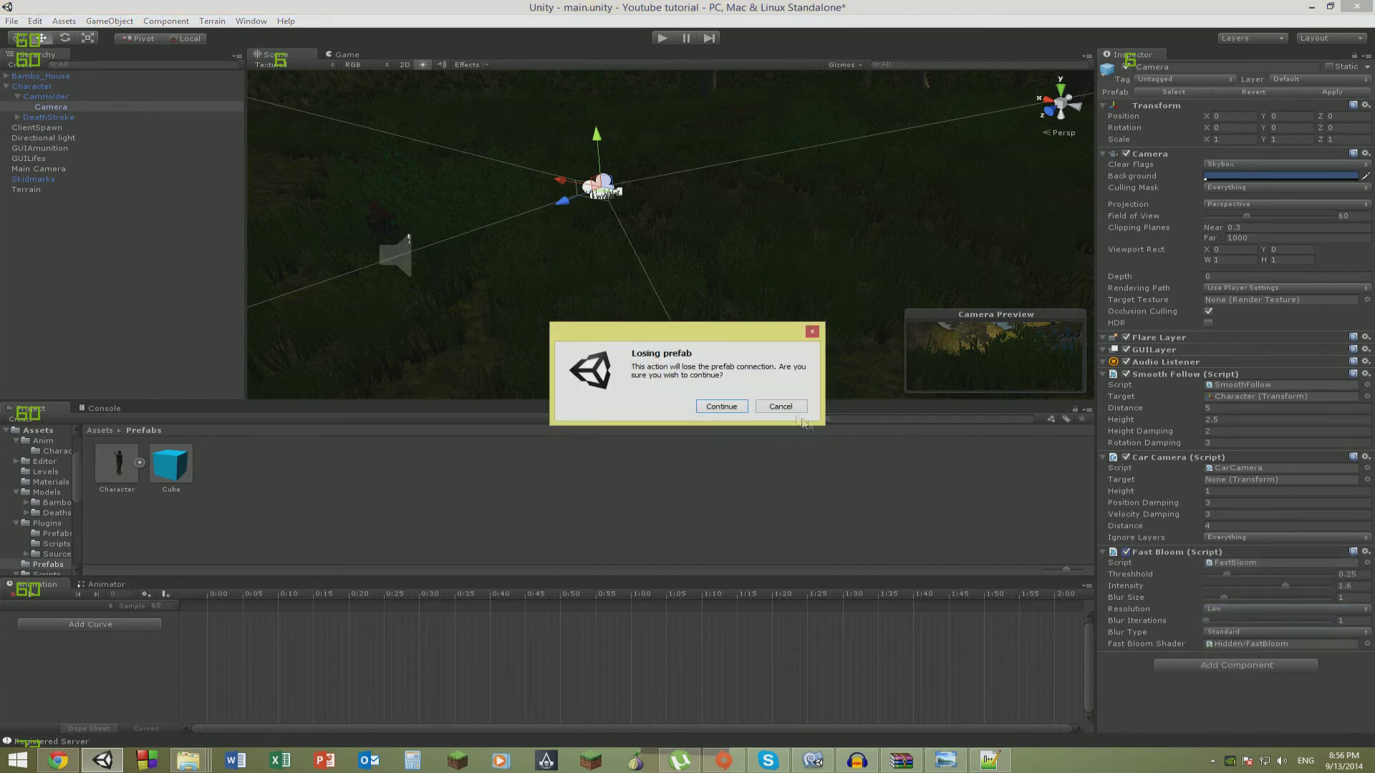
pyautogui.click(738, 410)
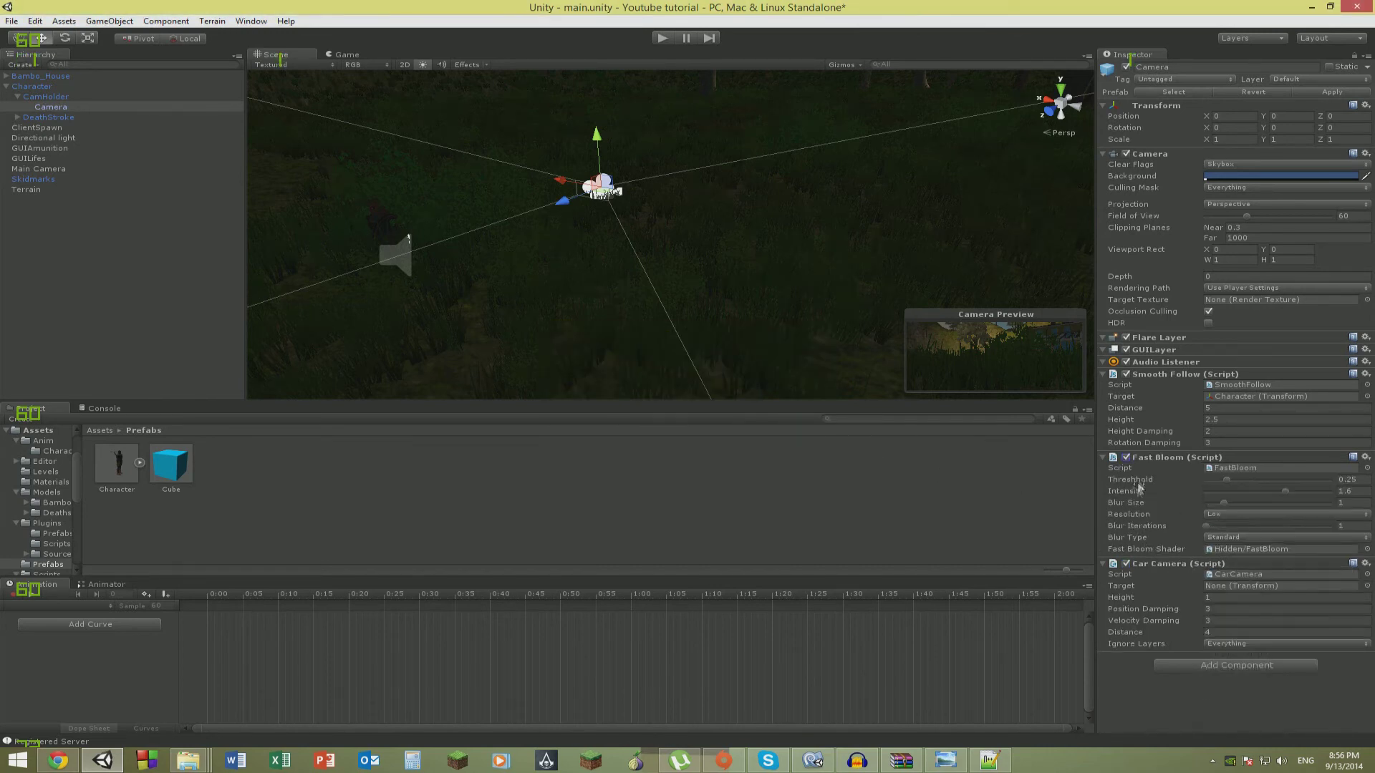
pyautogui.rightClick(1151, 461)
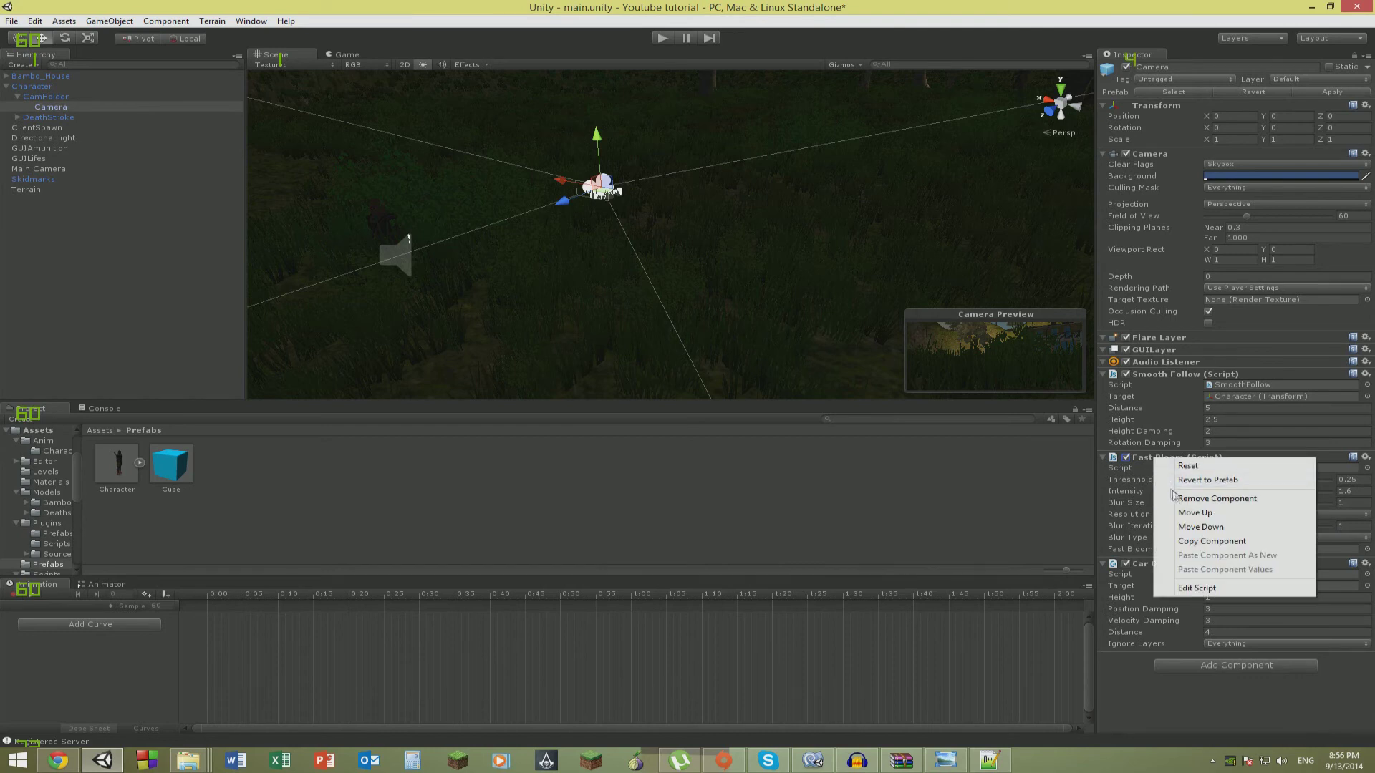
pyautogui.click(1200, 526)
pyautogui.press('Return')
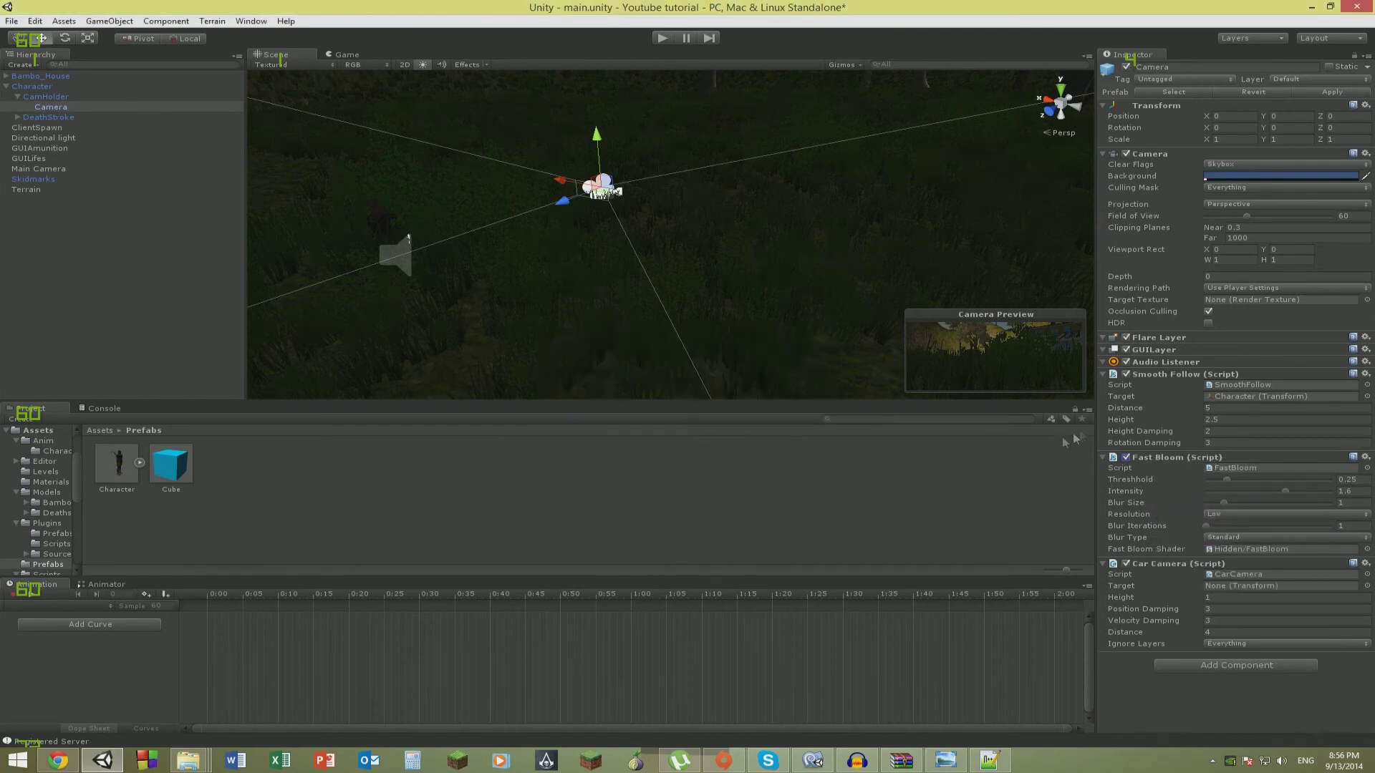
pyautogui.rightClick(1159, 376)
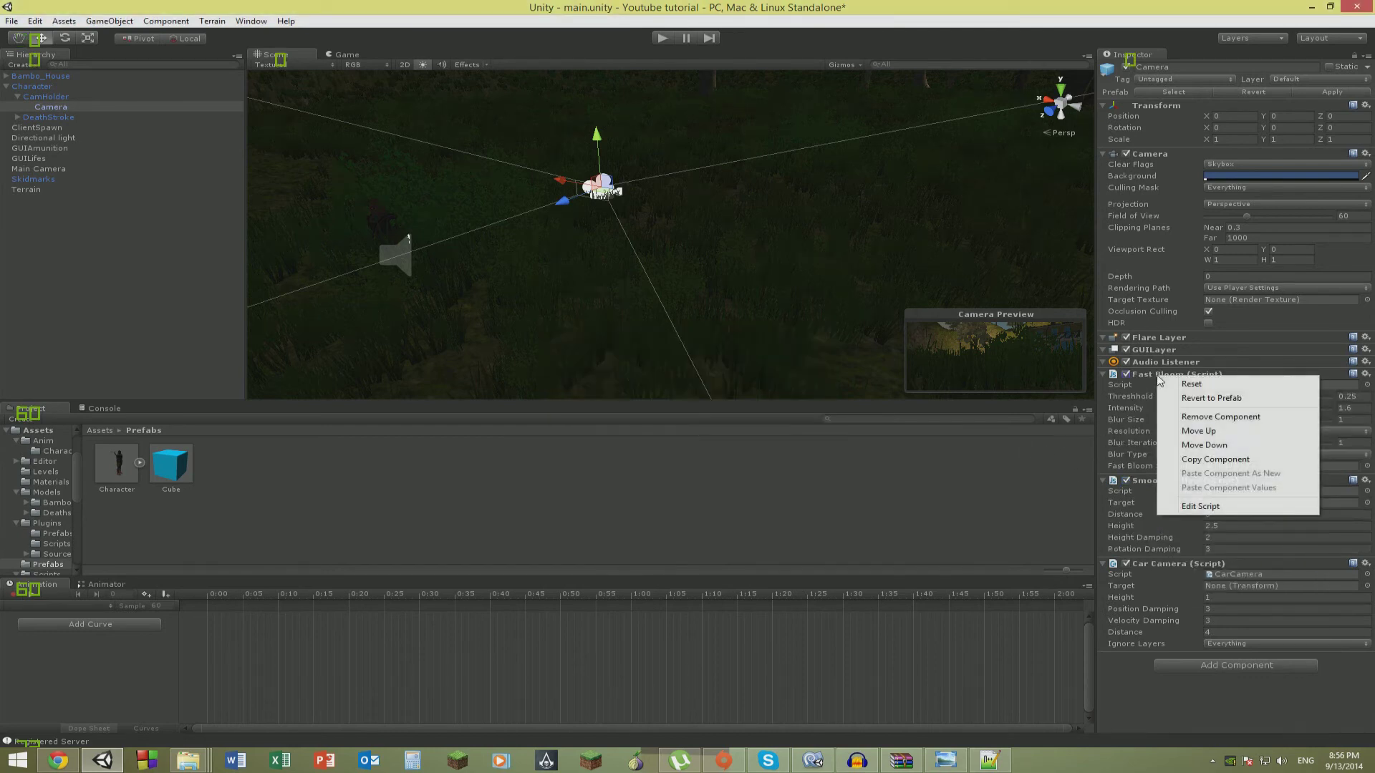
pyautogui.click(1198, 431)
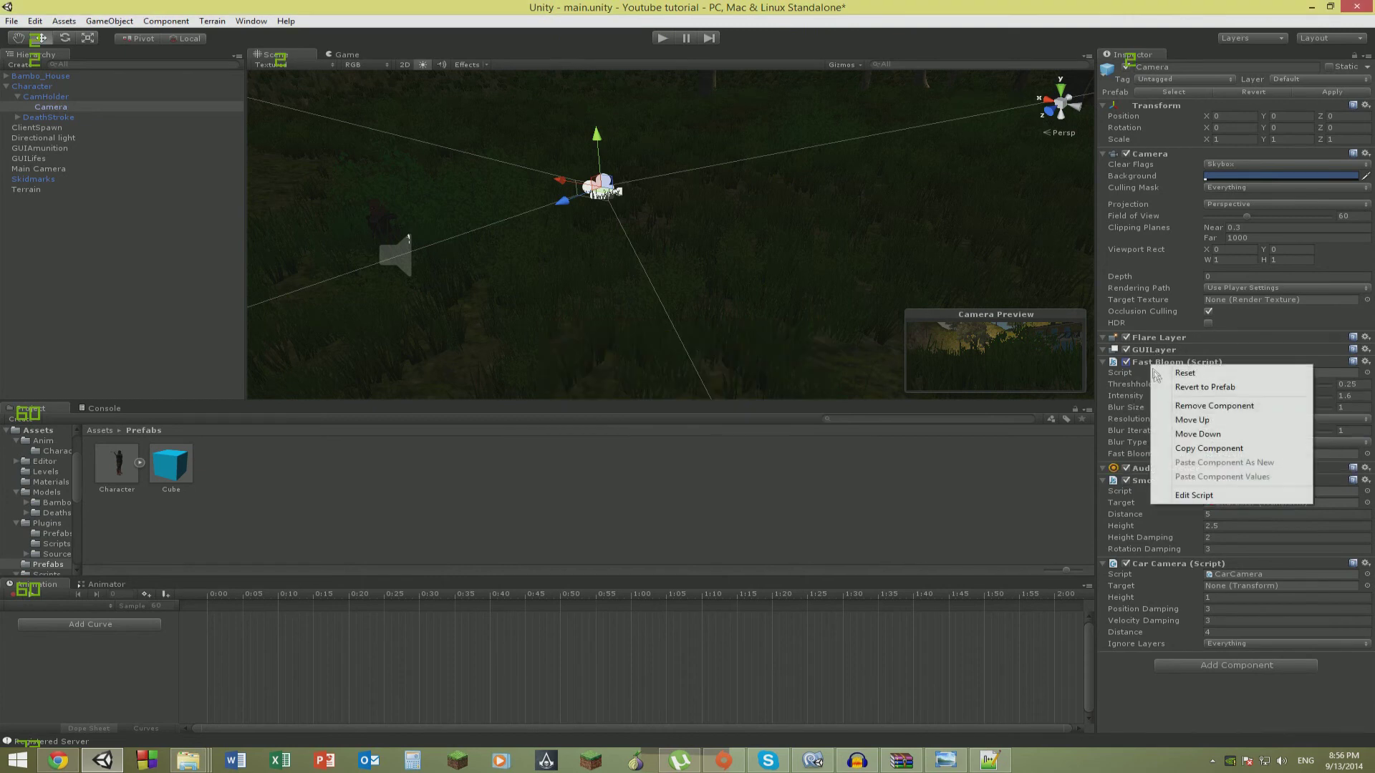
pyautogui.rightClick(1154, 364)
pyautogui.click(1191, 419)
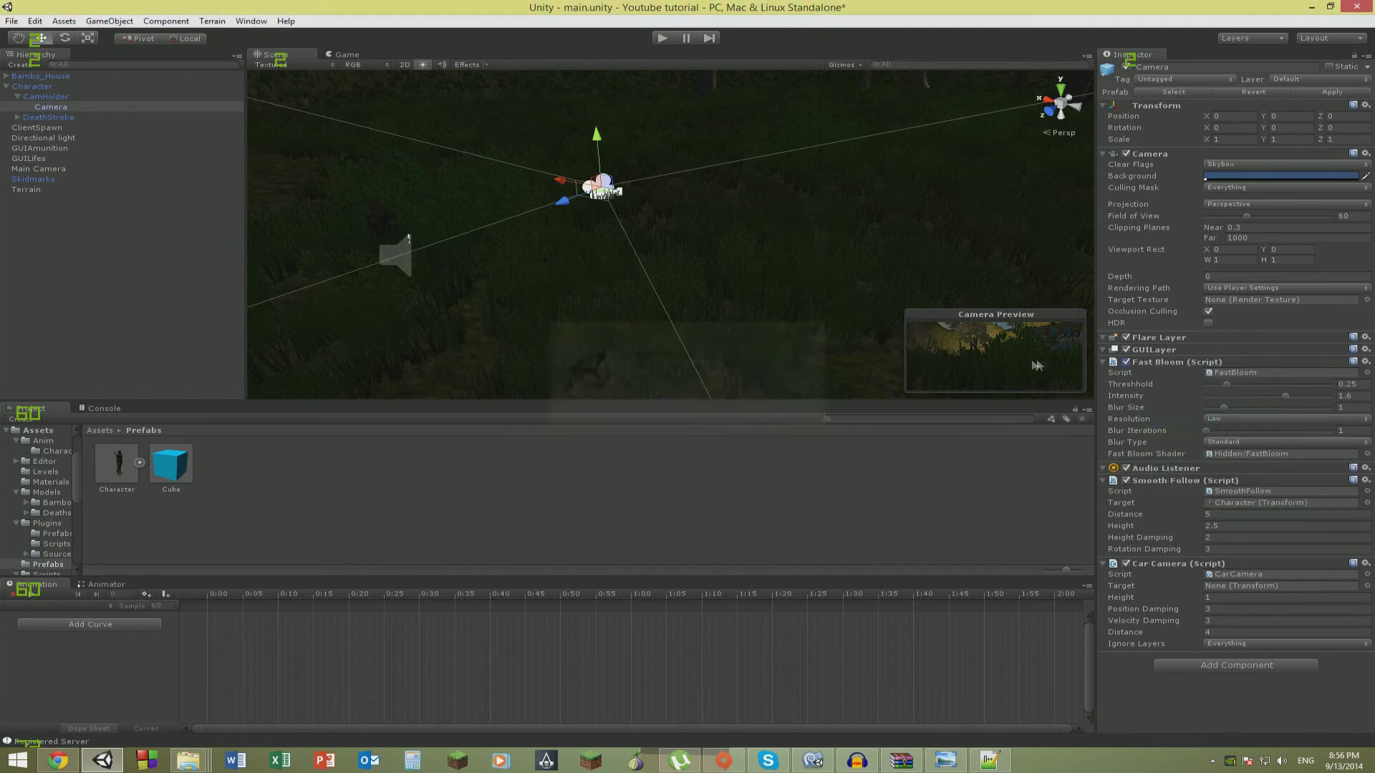
pyautogui.rightClick(1169, 352)
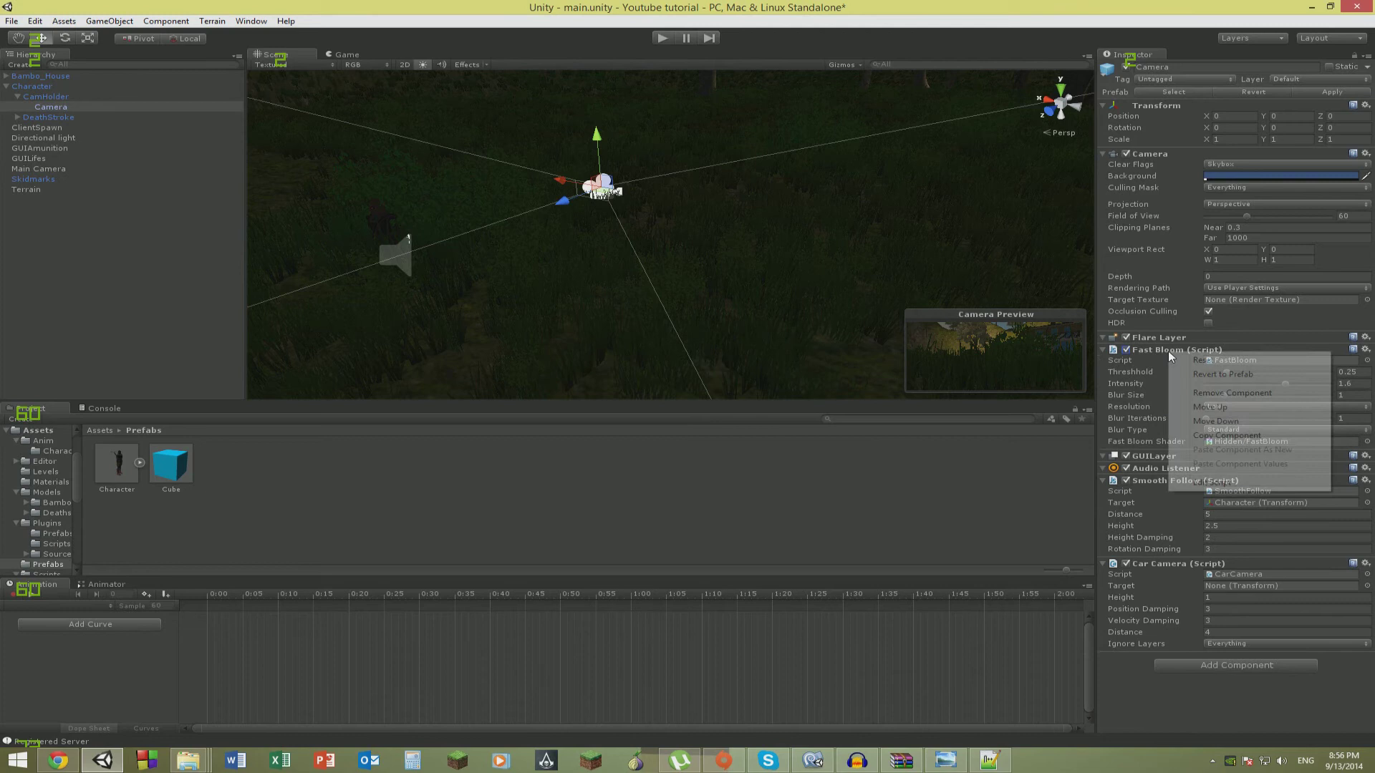
pyautogui.click(1214, 413)
pyautogui.press('Return')
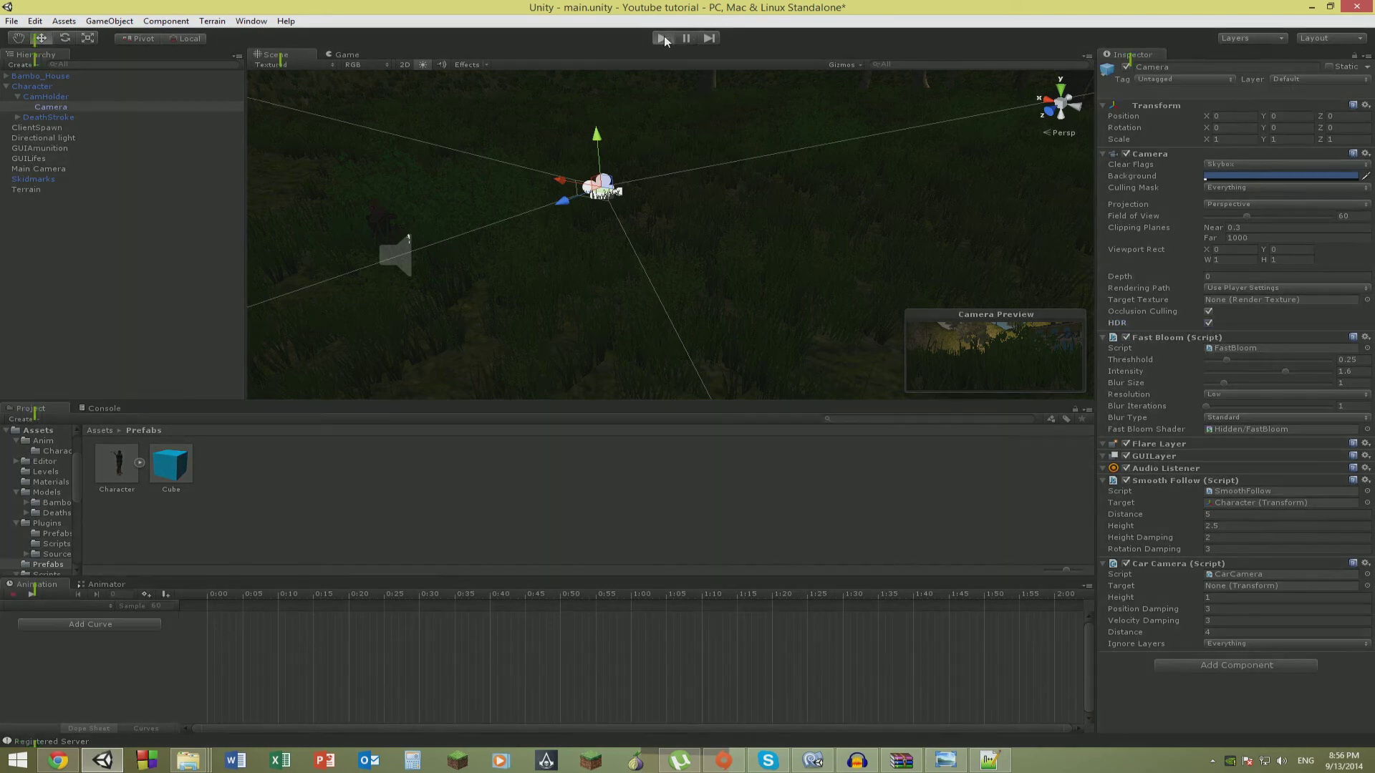
# Run the game and start Game1 to check the bloom in the character's view, stop playback, and open the console log.
pyautogui.click(664, 38)
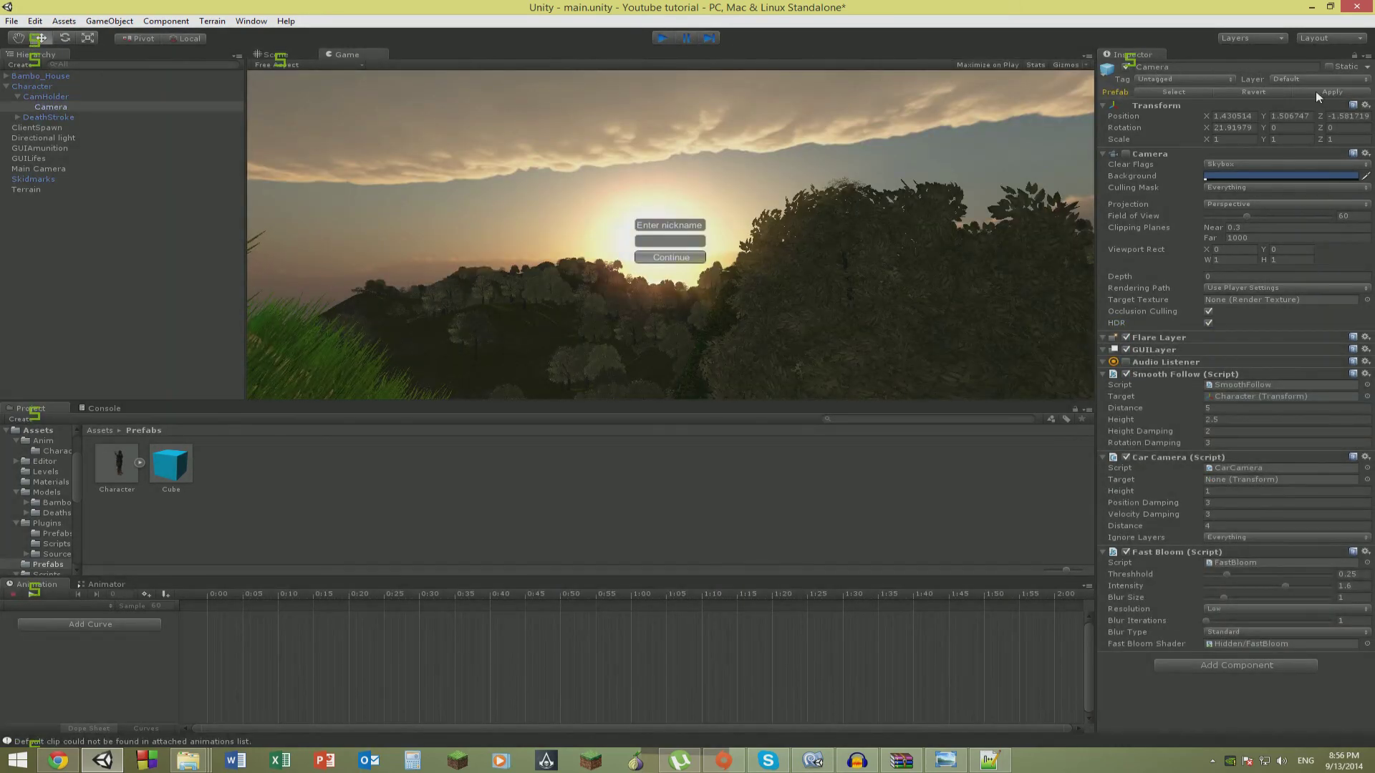
pyautogui.hotkey('ctrl', 'p')
pyautogui.click(664, 38)
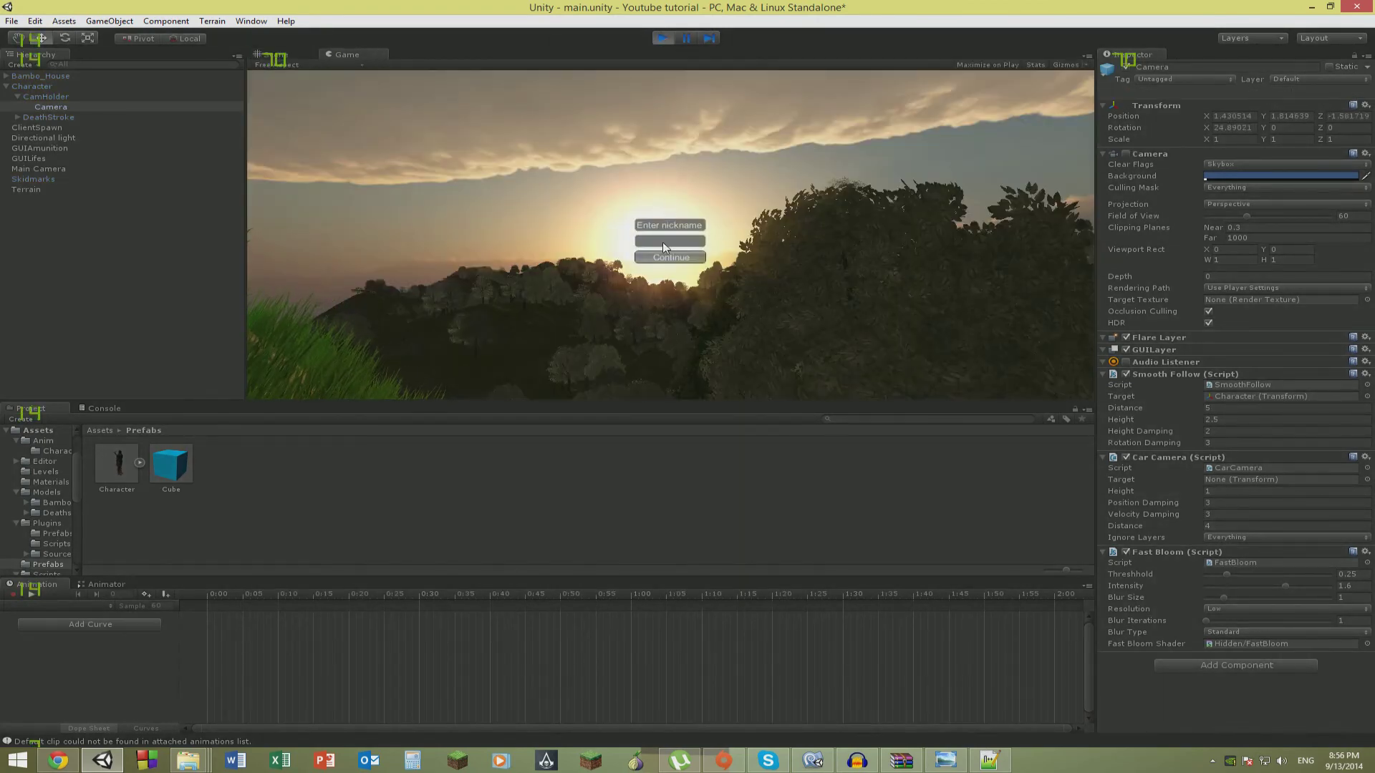
pyautogui.click(660, 242)
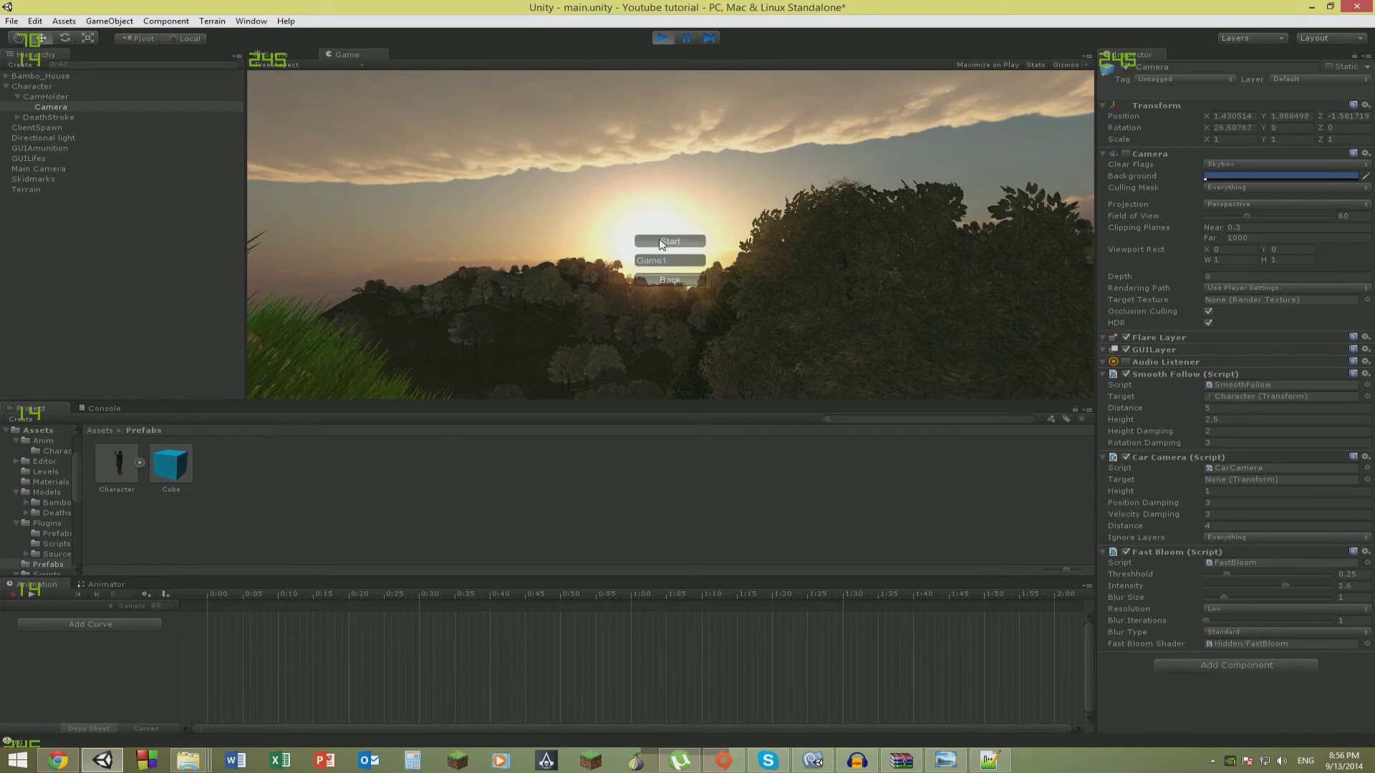
pyautogui.click(664, 242)
pyautogui.click(663, 40)
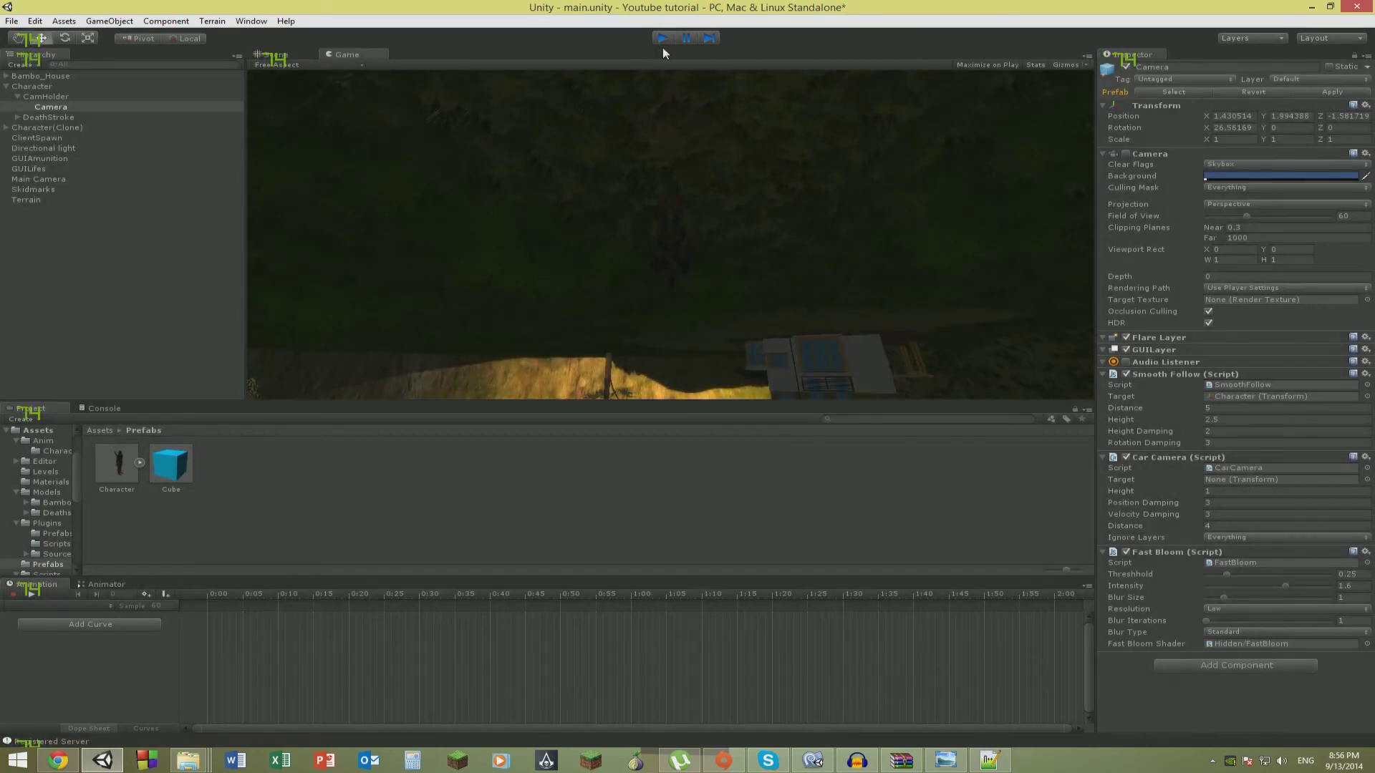
pyautogui.click(63, 743)
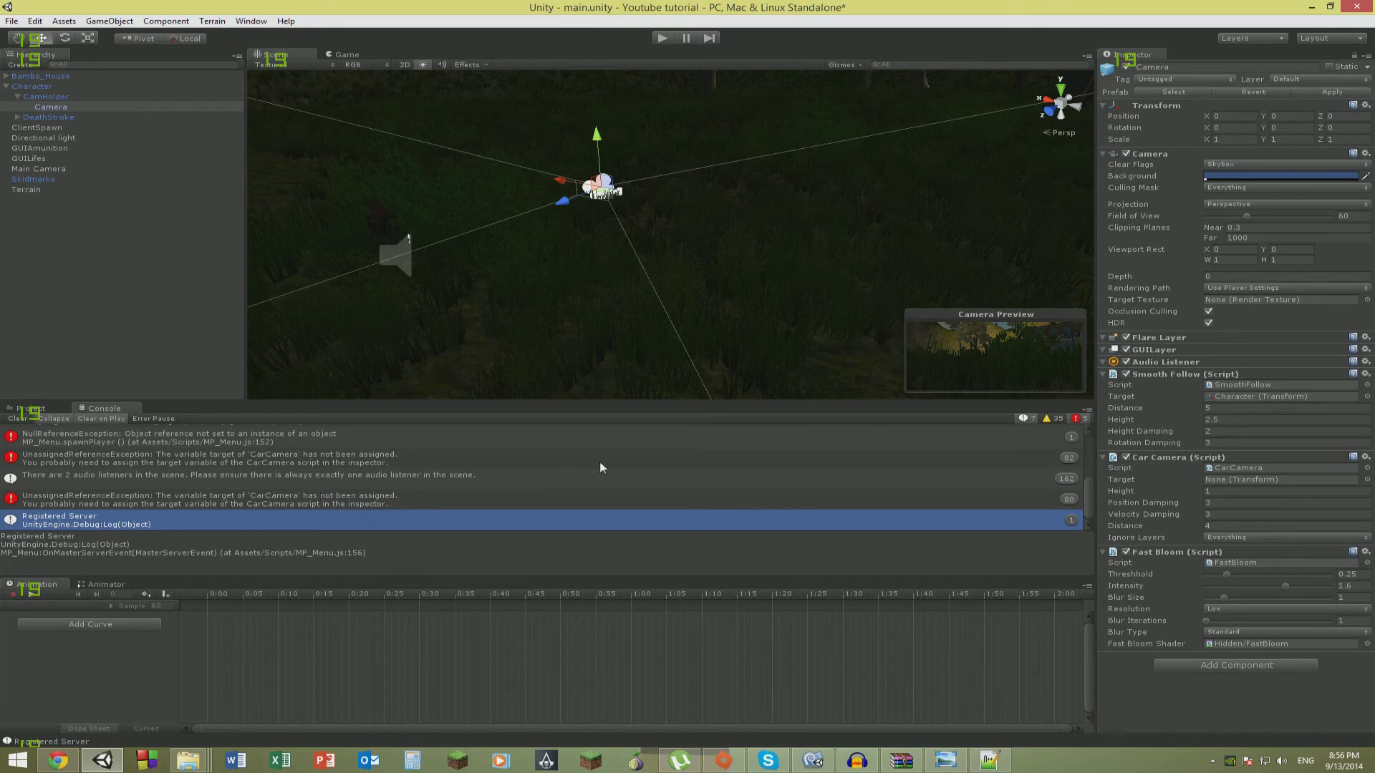
# Replace the Fast Bloom script on the character's camera with BloomAndFlares (3.5, Deprecated).
pyautogui.rightClick(1165, 560)
pyautogui.click(1208, 621)
pyautogui.click(1209, 559)
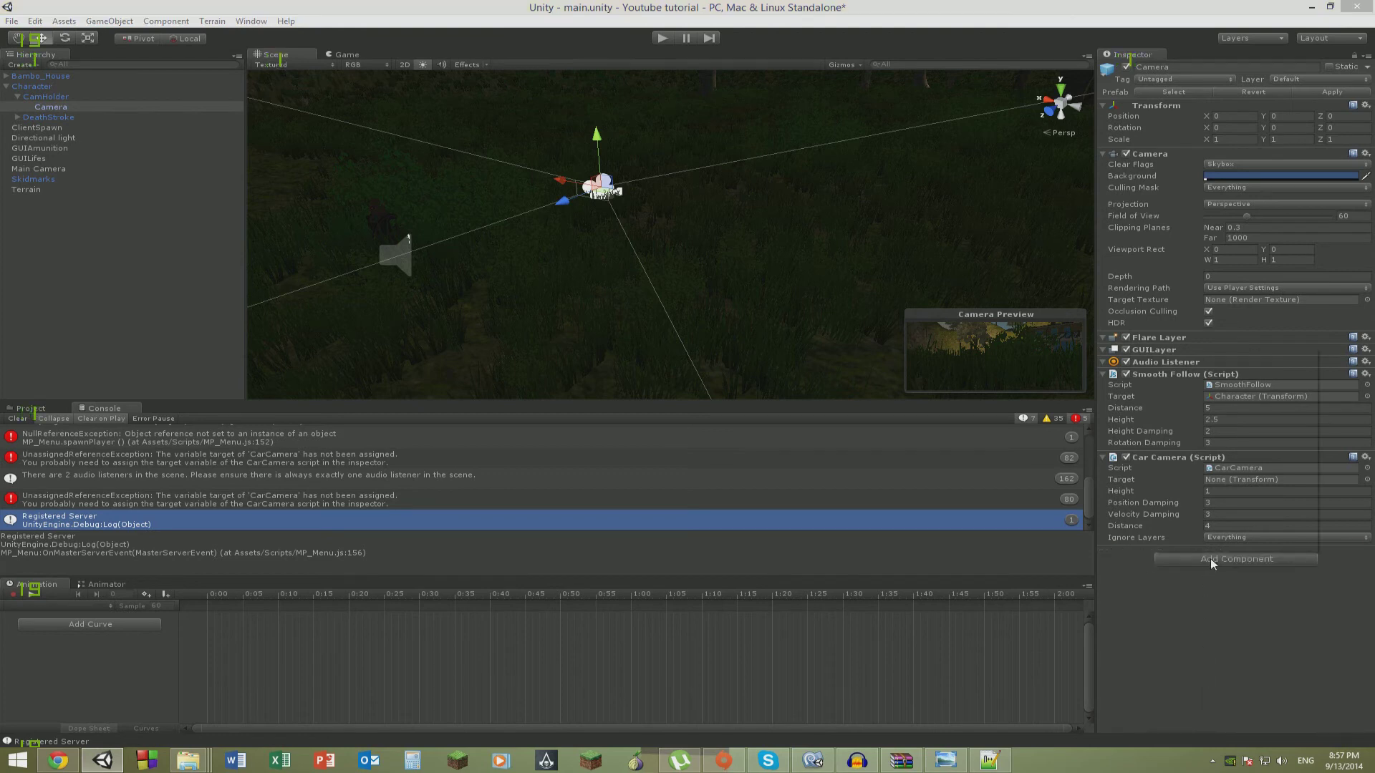
pyautogui.write('sun')
pyautogui.write('blo')
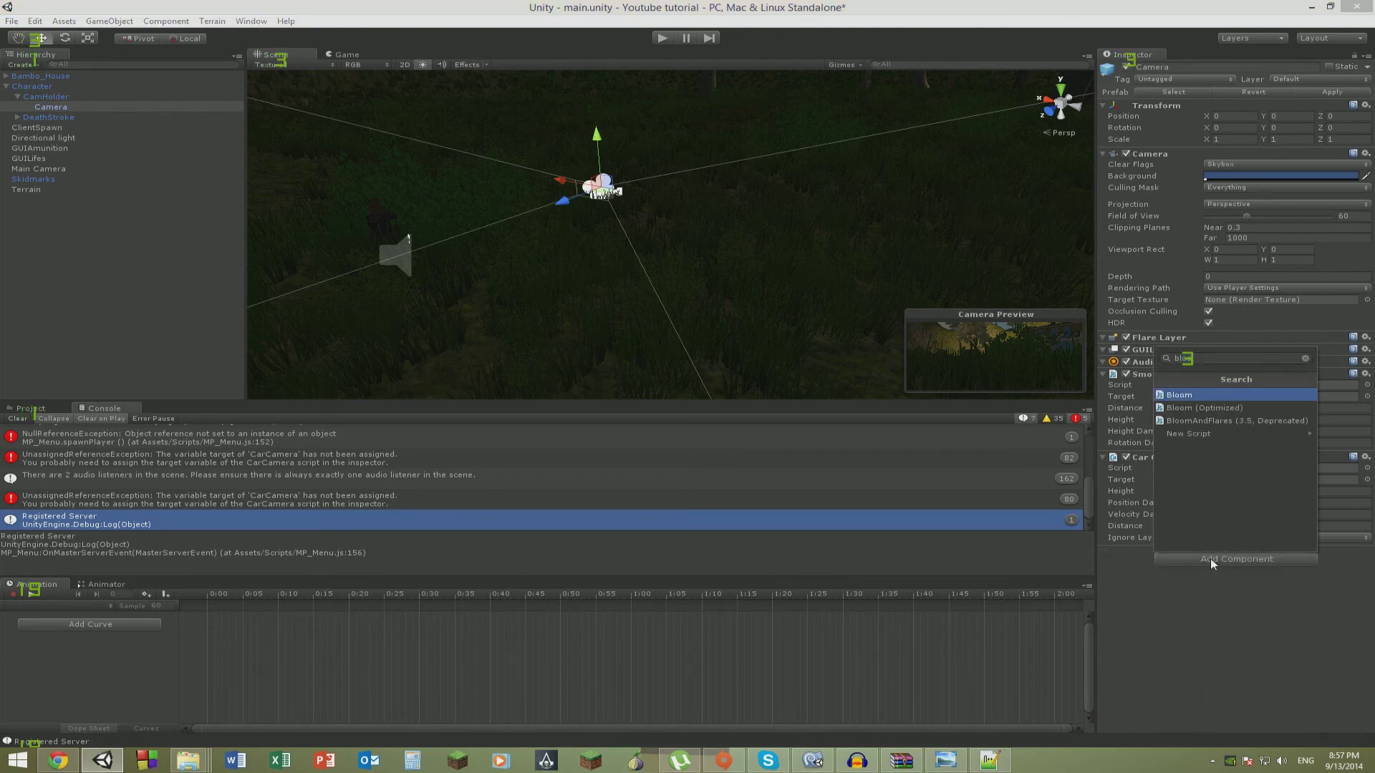
pyautogui.press('Down')
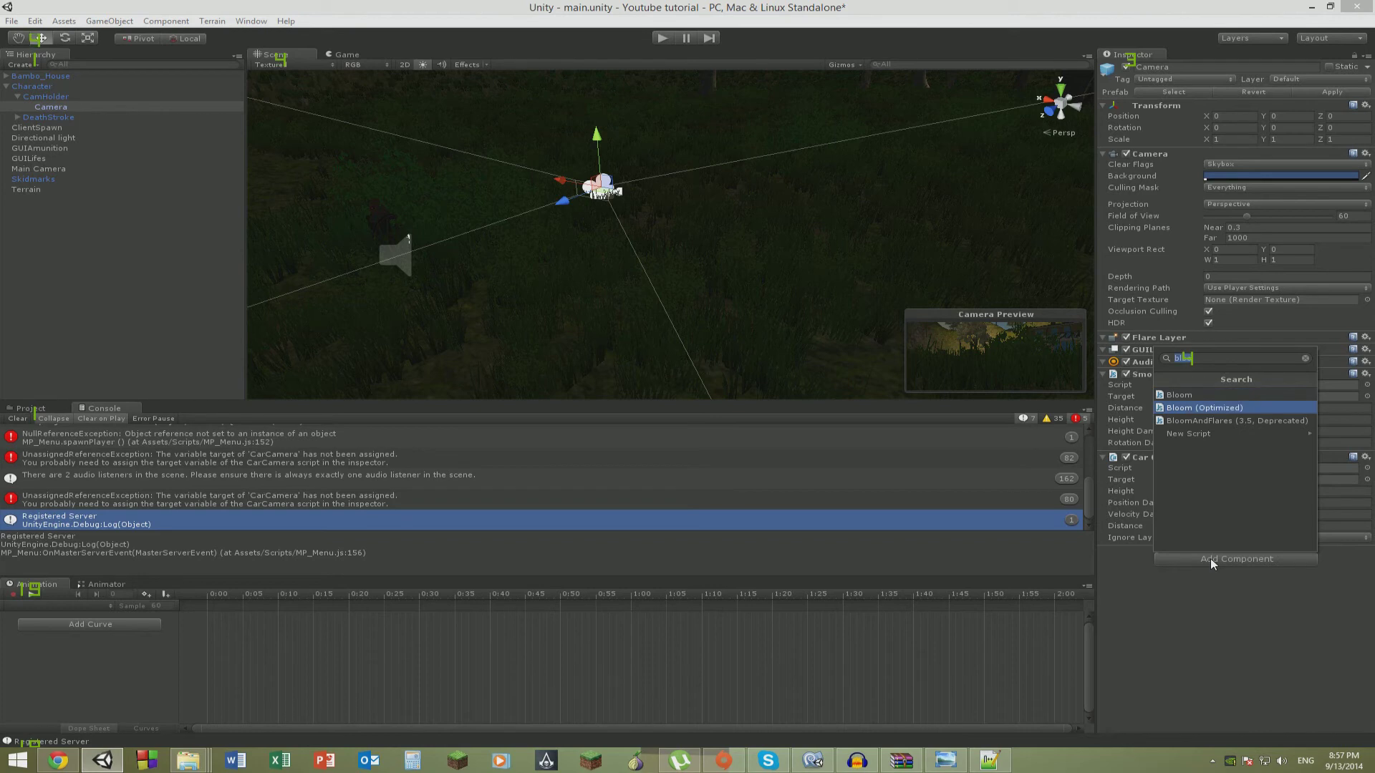
pyautogui.press('Down')
pyautogui.press('Return')
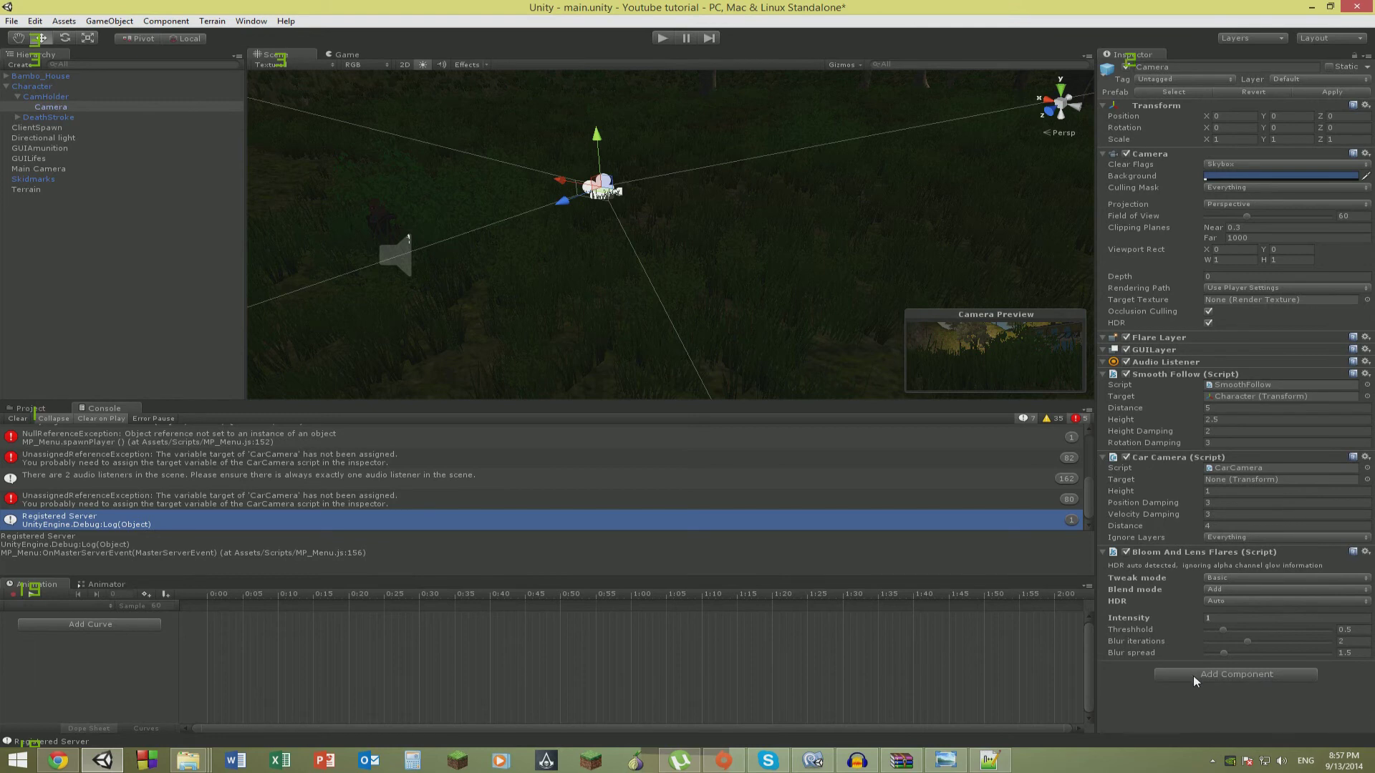
# Add Sun Shafts to the character's camera and assign the Directional light as its shafts caster.
pyautogui.click(1194, 677)
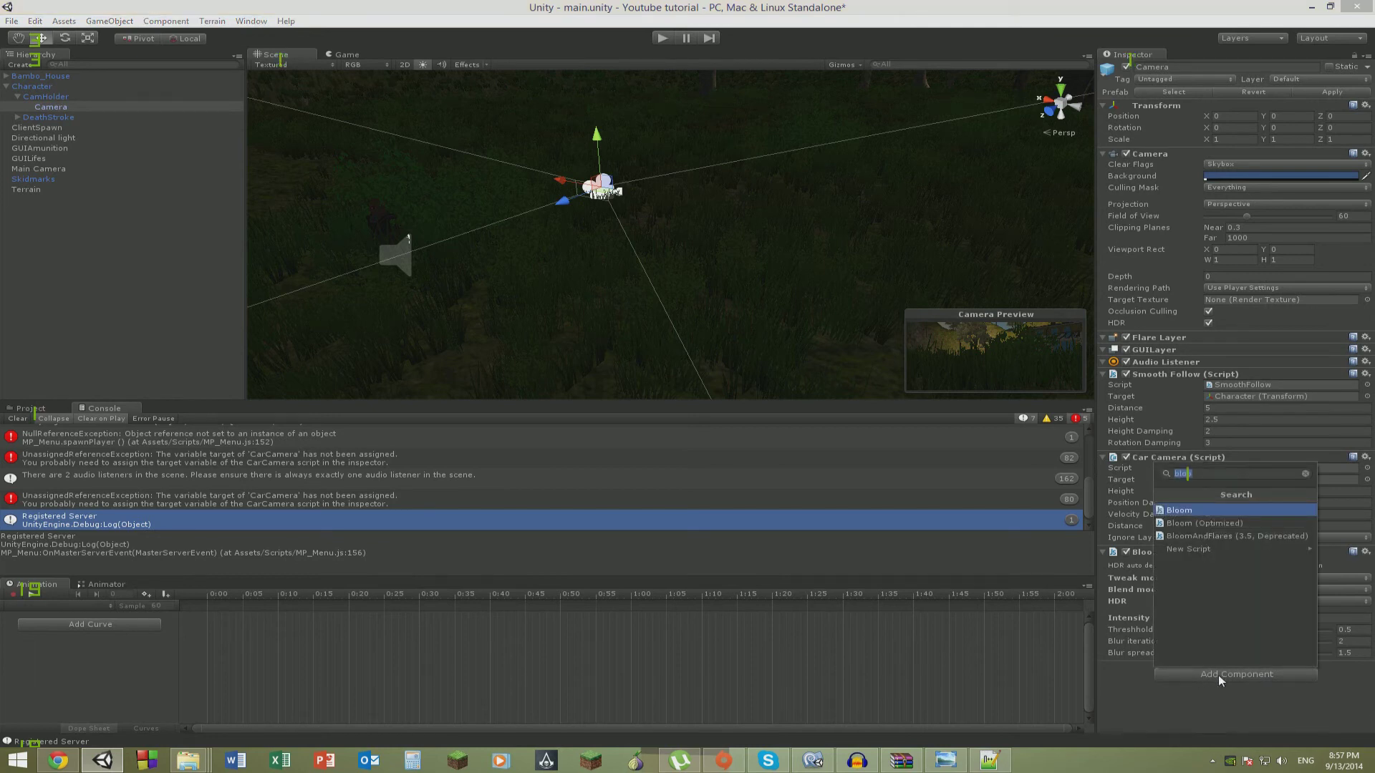
pyautogui.write('sun')
pyautogui.press('Return')
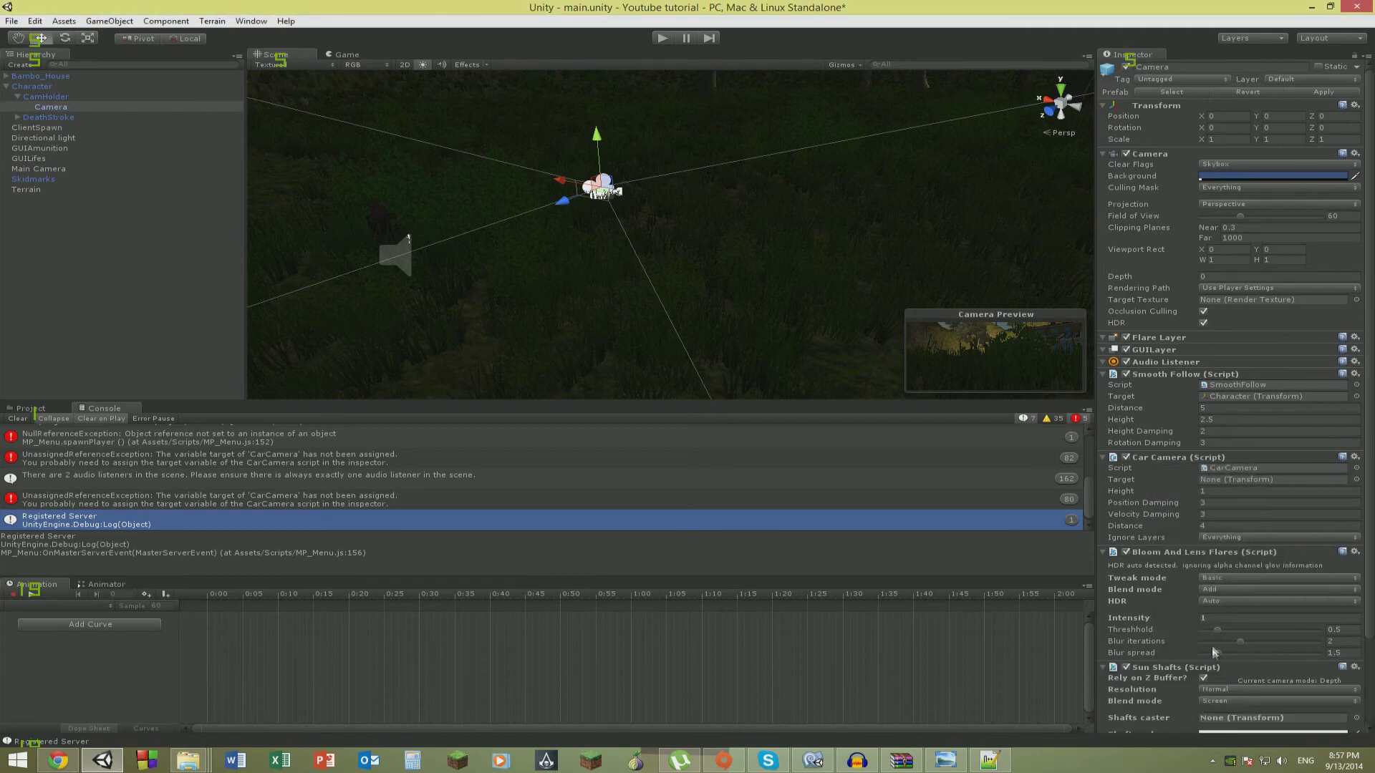
pyautogui.scroll(-3, 1212, 645)
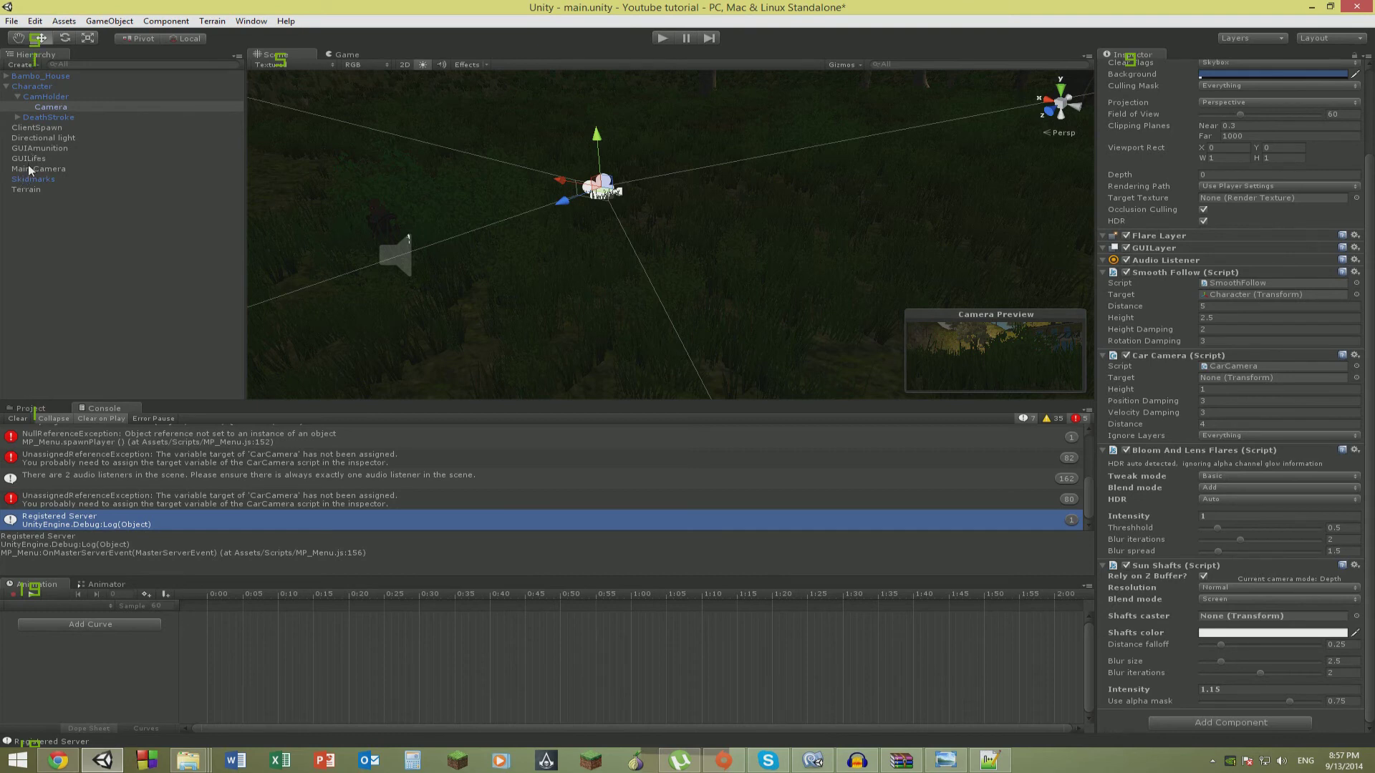
pyautogui.moveTo(29, 140); pyautogui.dragTo(1245, 617)
pyautogui.scroll(3, 1235, 583)
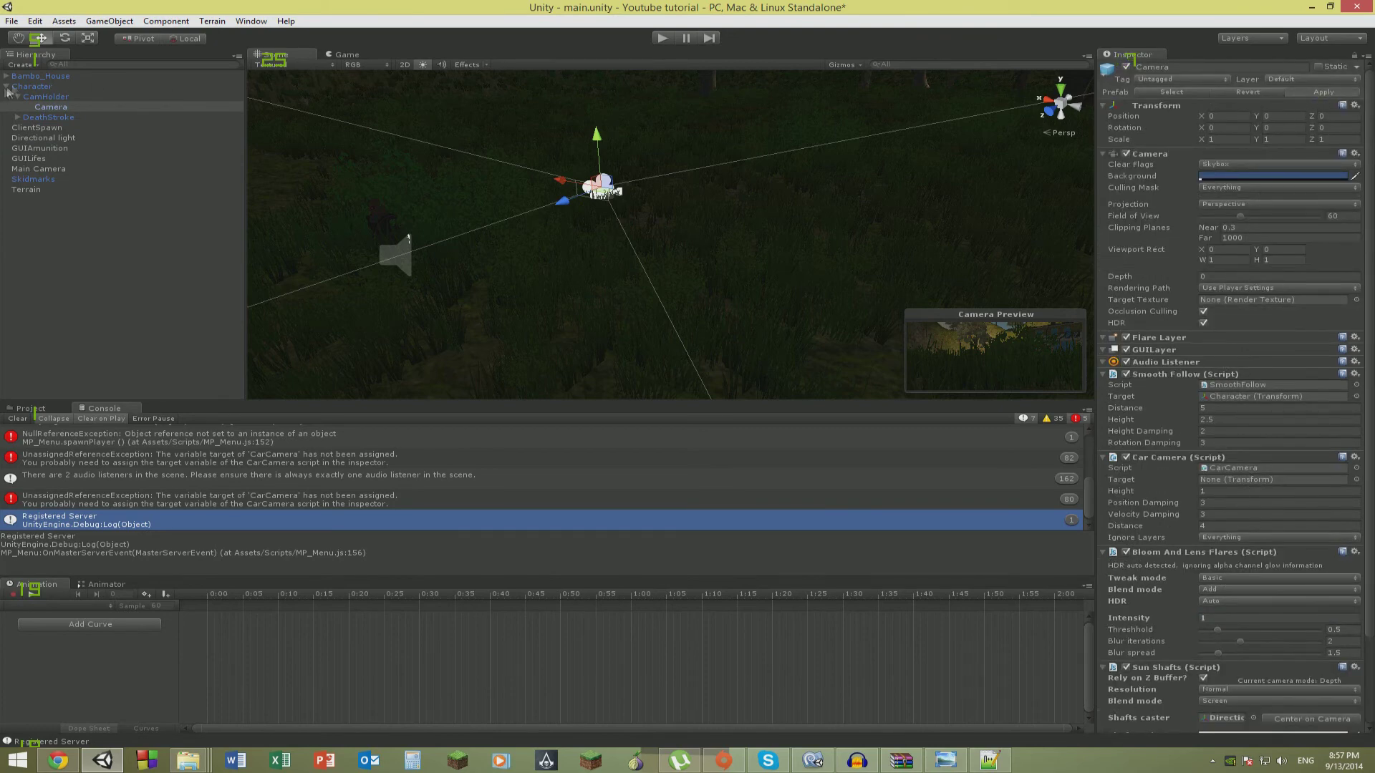
# Apply the camera changes to the Character prefab and delete the Character instance from the scene.
pyautogui.click(28, 86)
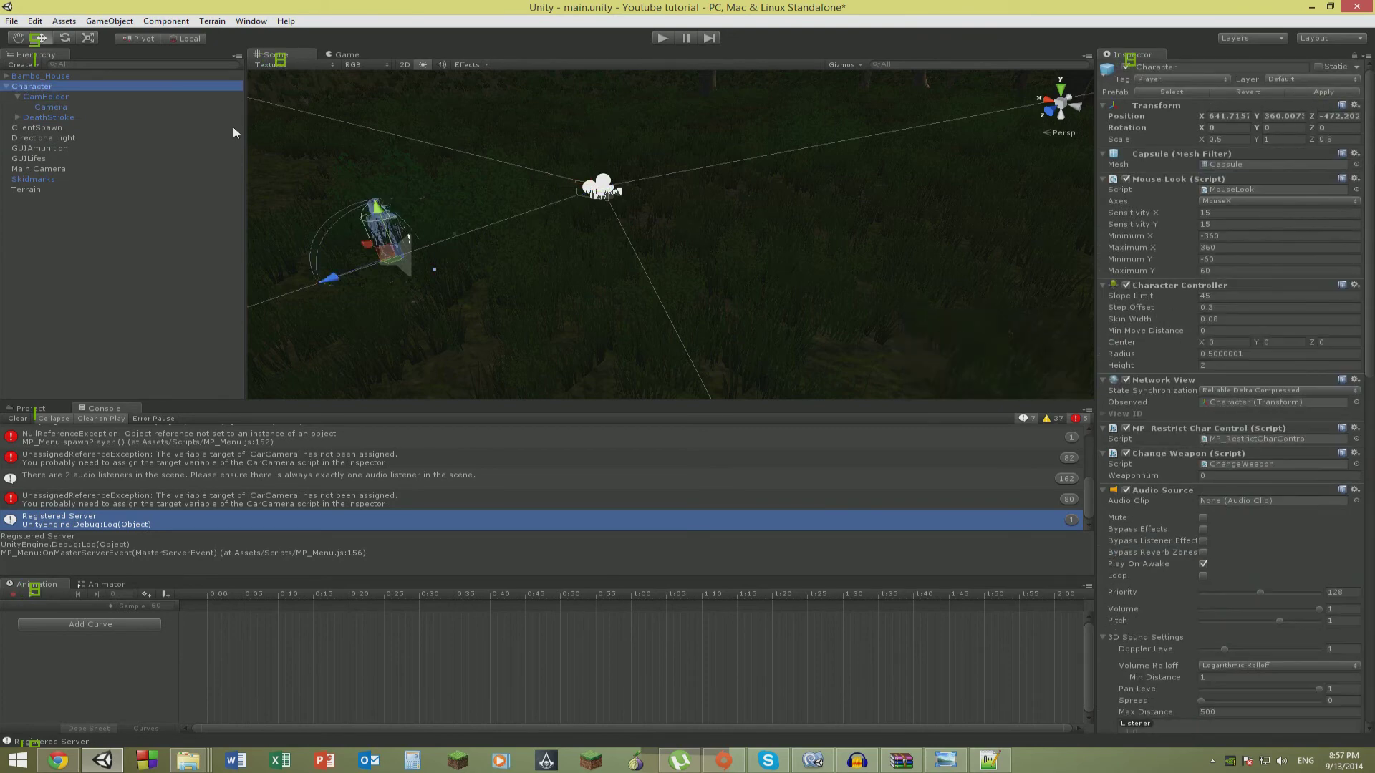
pyautogui.press('Delete')
pyautogui.click(31, 408)
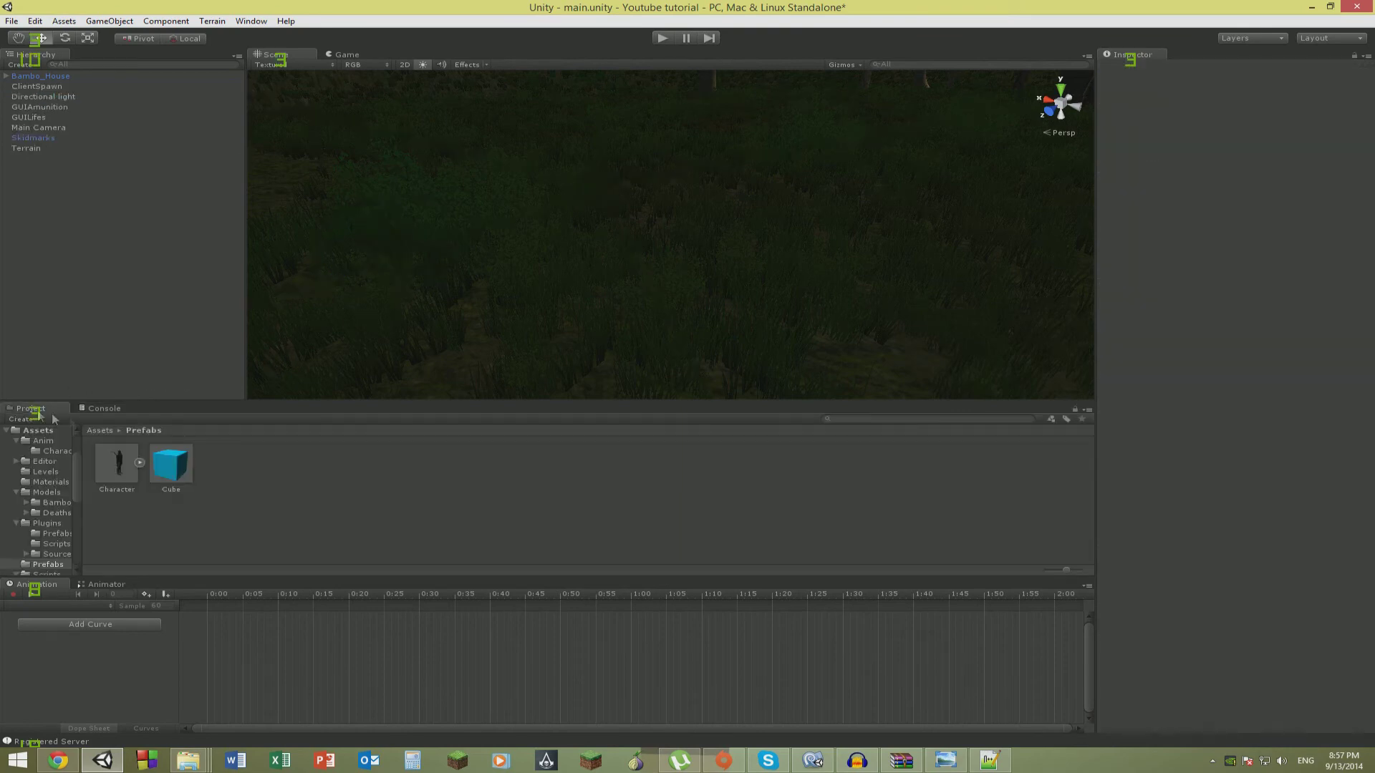
pyautogui.click(121, 466)
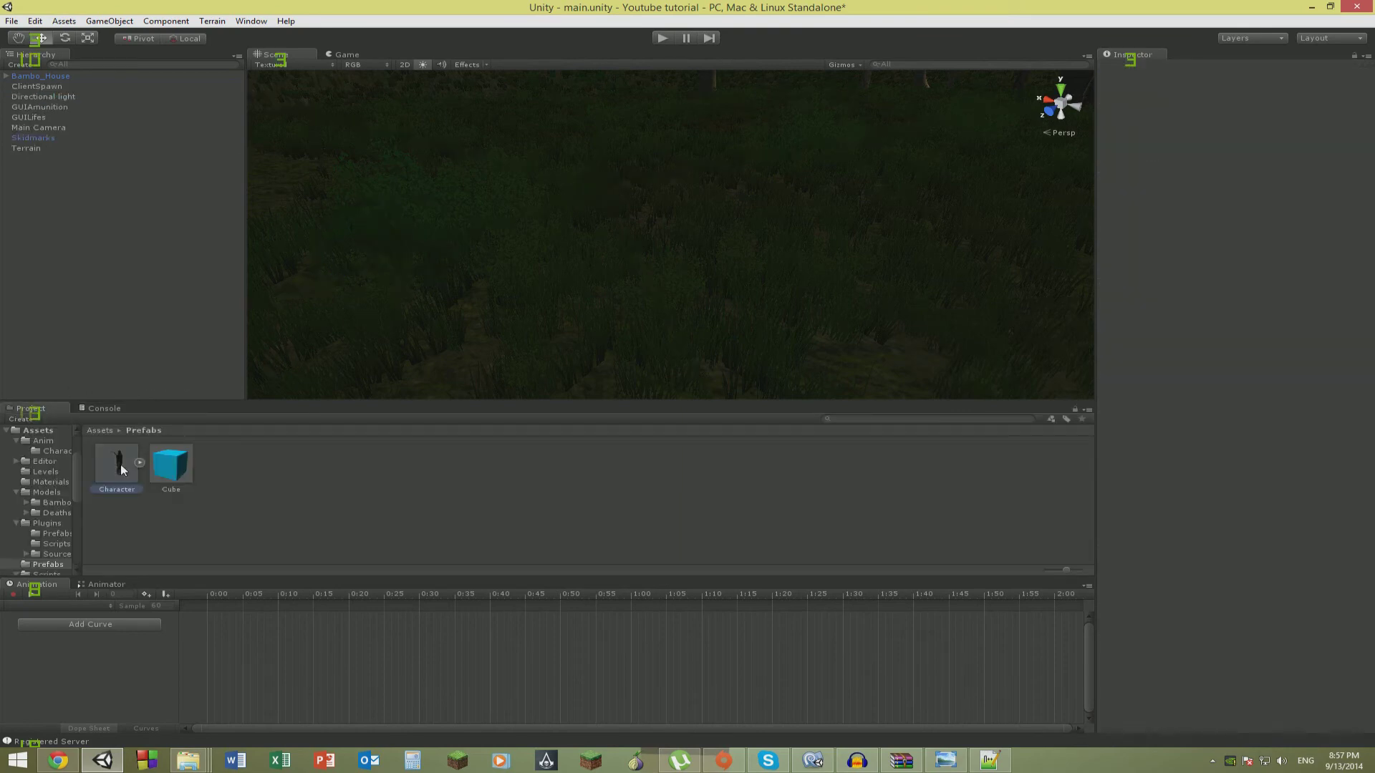
# Run the game, enter the nickname rg, and start Game1 to check bloom and sun shafts in the spawned character's view.
pyautogui.click(664, 40)
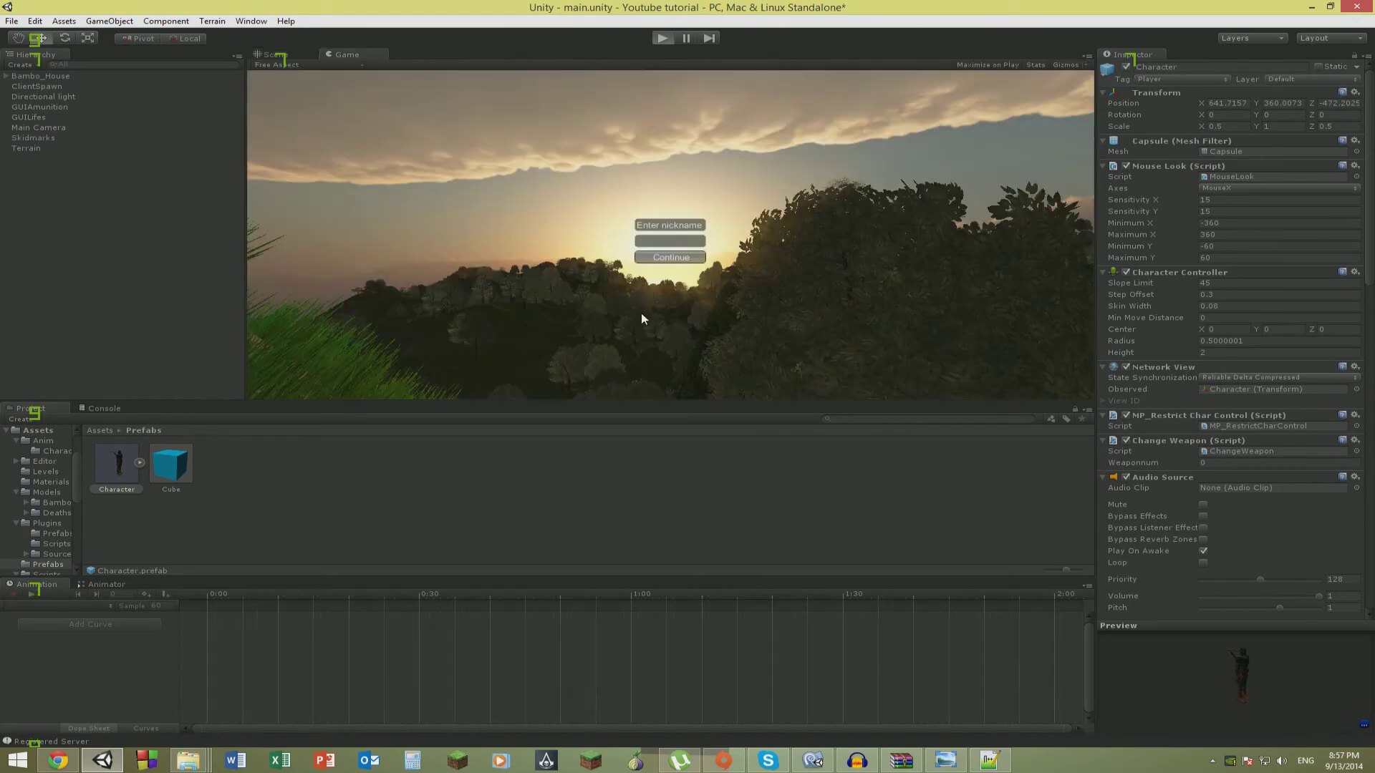
pyautogui.write('rg')
pyautogui.click(653, 258)
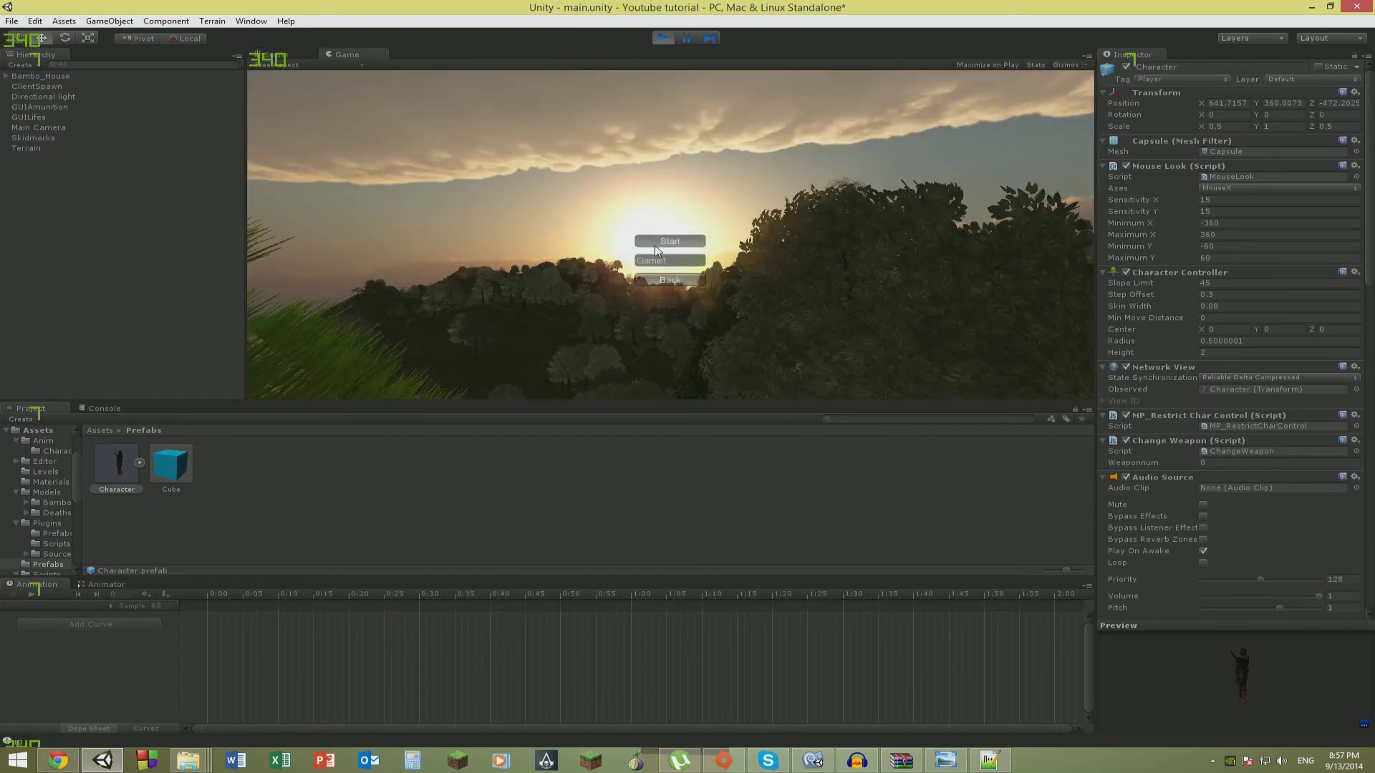
pyautogui.click(659, 243)
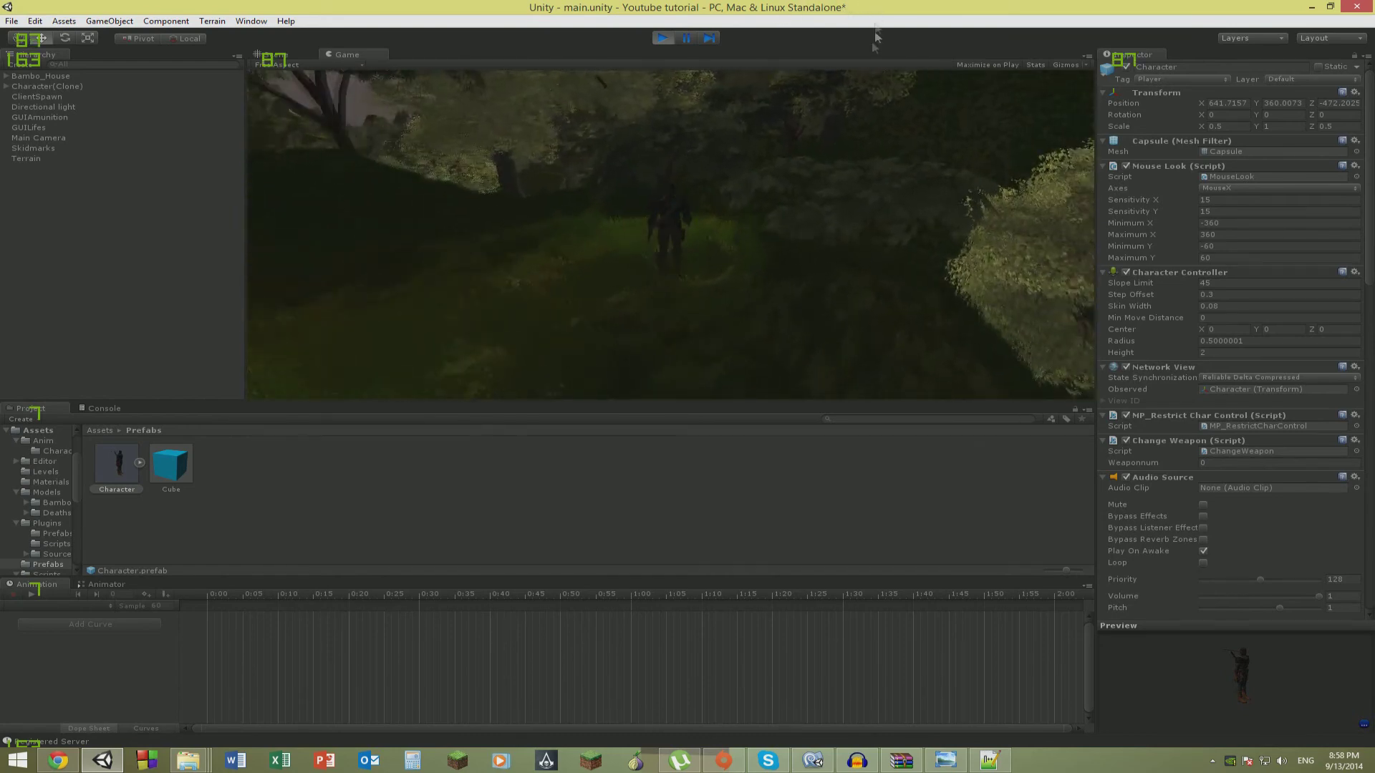
# Try tilting the CamHolder of Character(Clone) around its X axis, and reset its X rotation to 0.
pyautogui.click(6, 87)
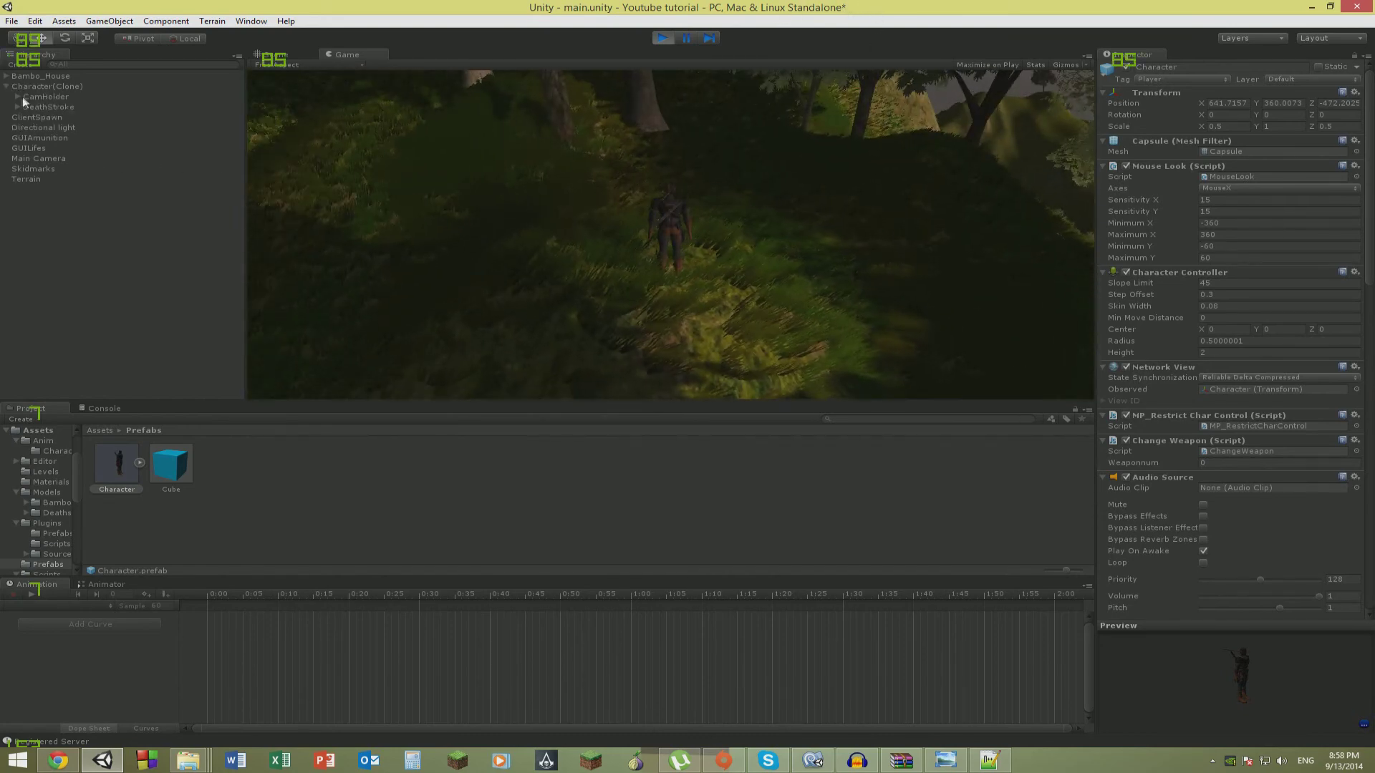
pyautogui.click(29, 97)
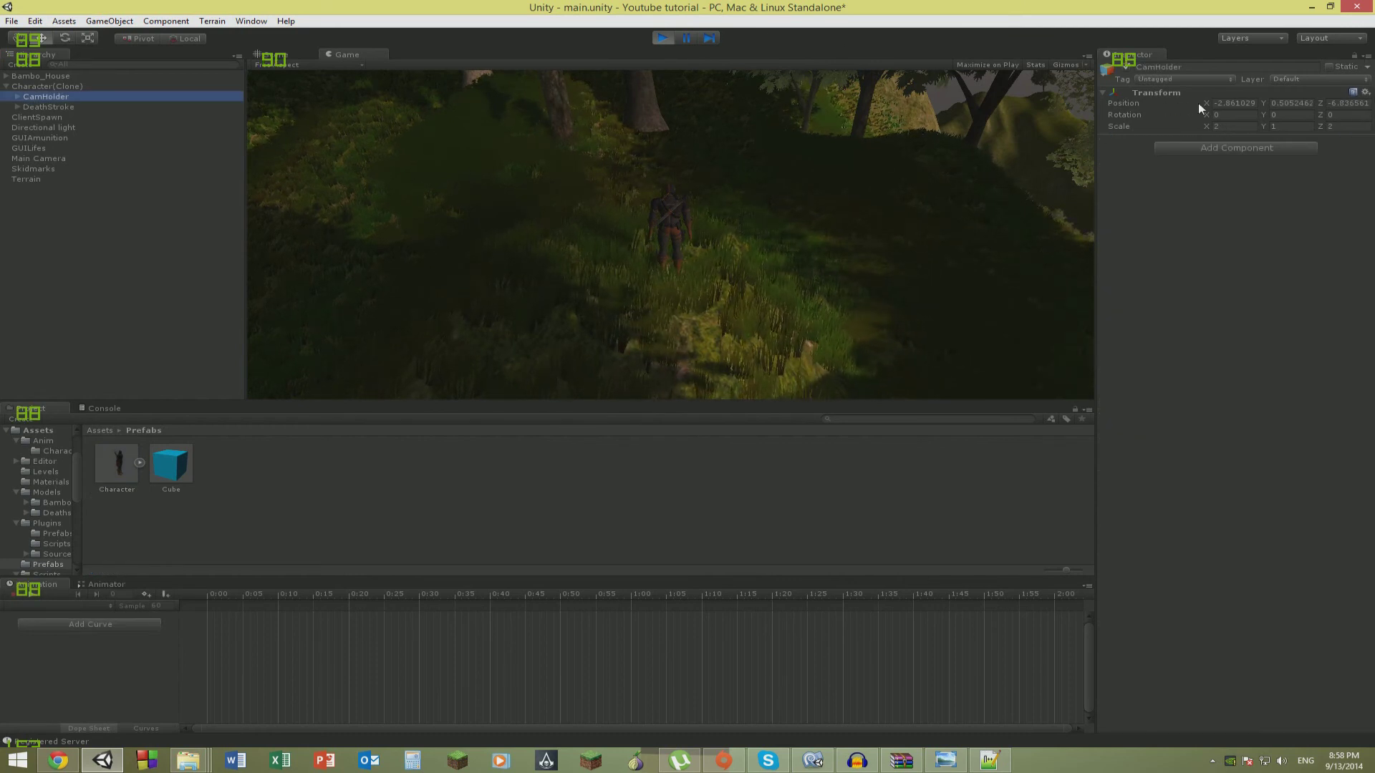
pyautogui.moveTo(1209, 113); pyautogui.dragTo(1345, 113)
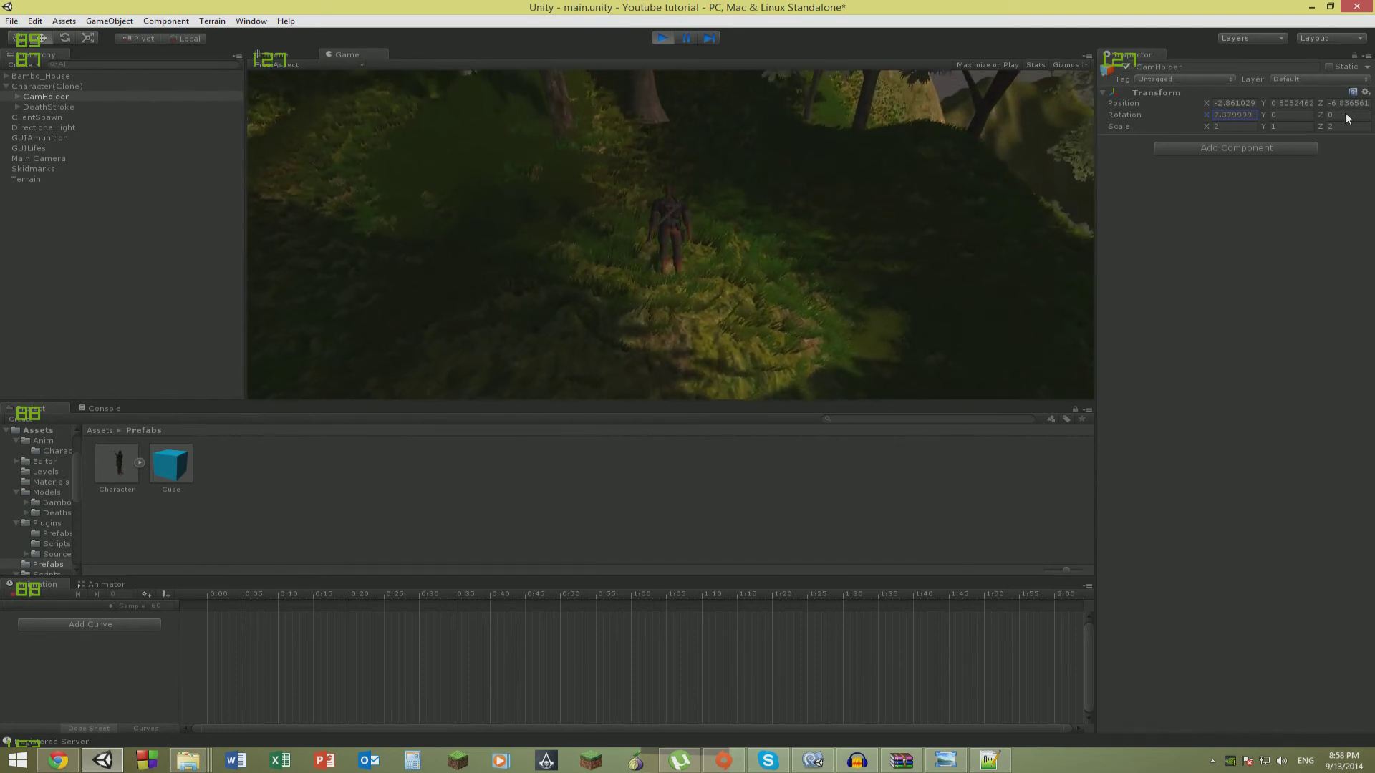
pyautogui.click(1244, 122)
pyautogui.click(1242, 109)
pyautogui.write('0')
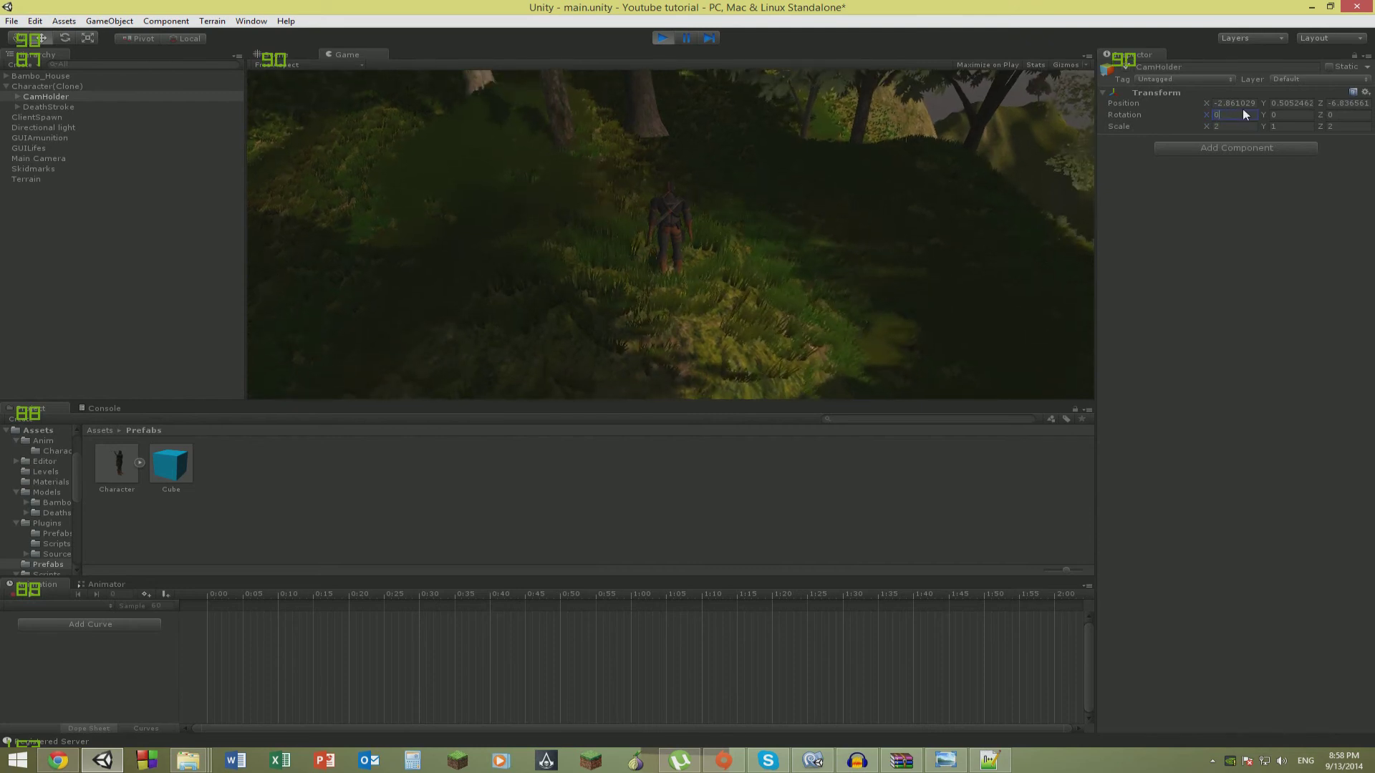
# Try lowering the Smooth Follow height of Character(Clone)'s Camera to 0.3 and check the view in the running game.
pyautogui.click(18, 96)
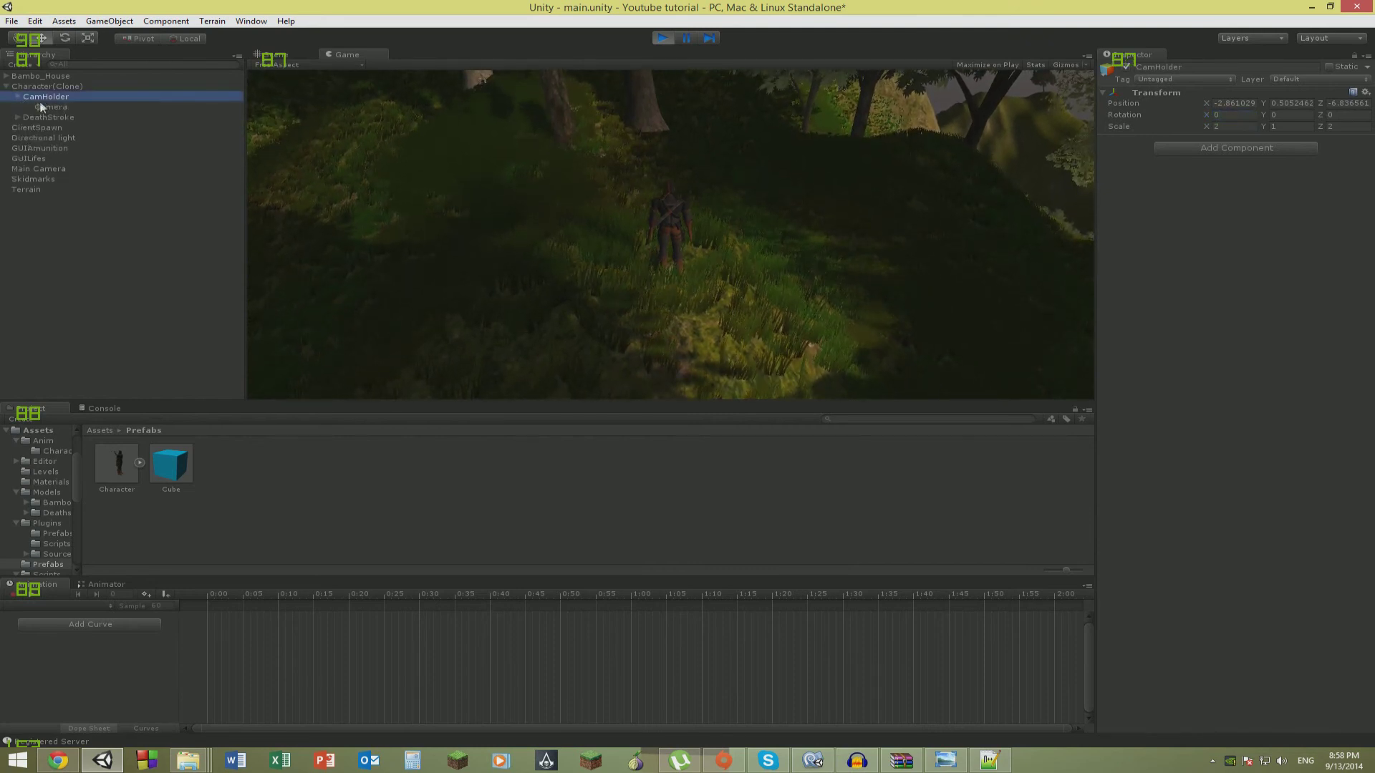
pyautogui.click(44, 107)
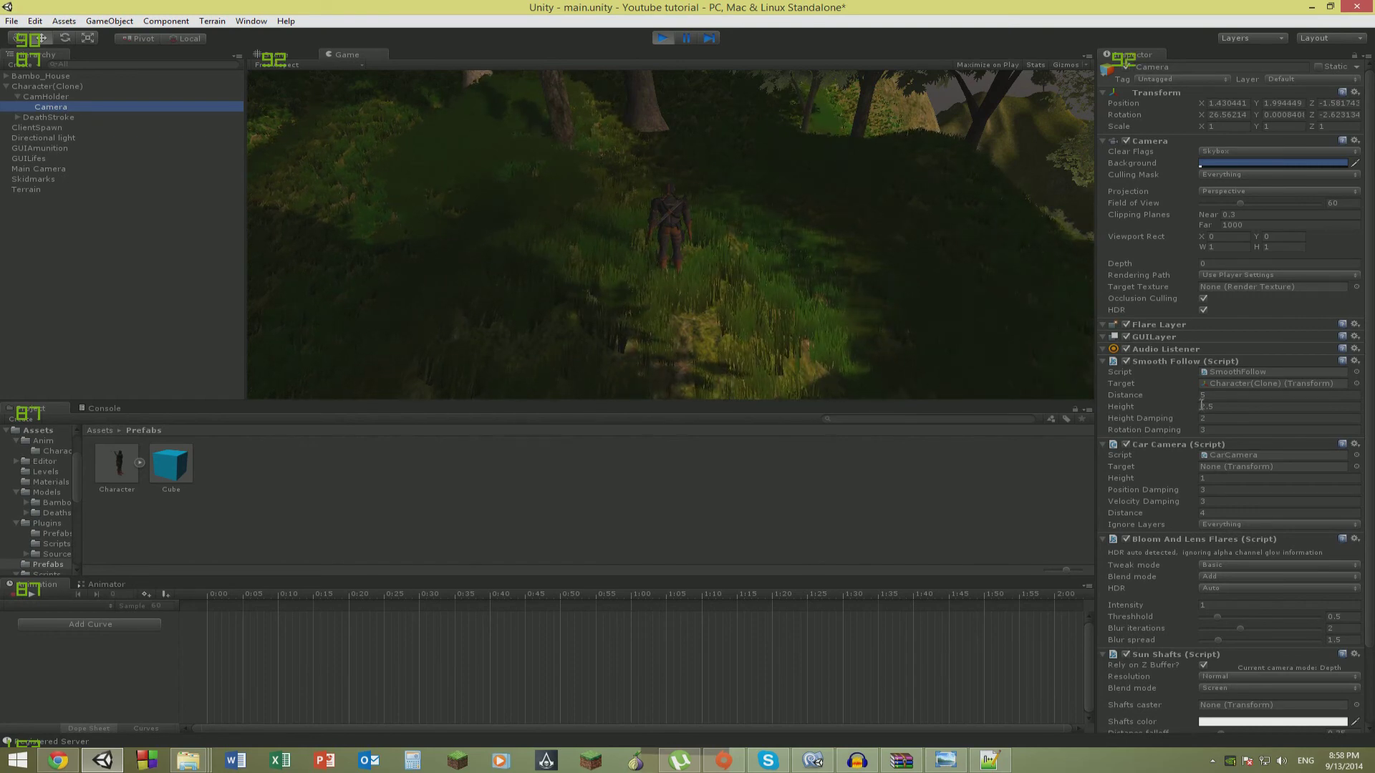
pyautogui.moveTo(1196, 407); pyautogui.dragTo(1140, 408)
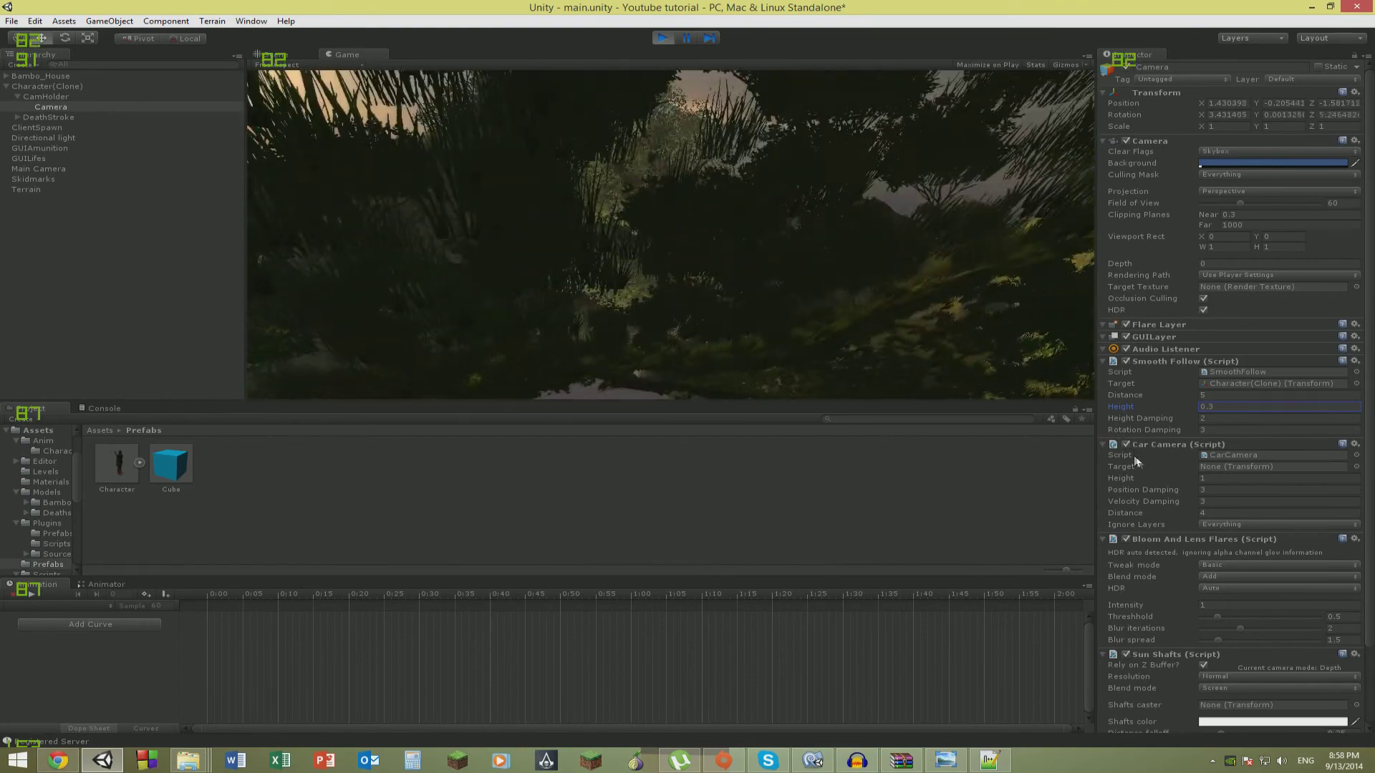
pyautogui.scroll(-3, 1142, 462)
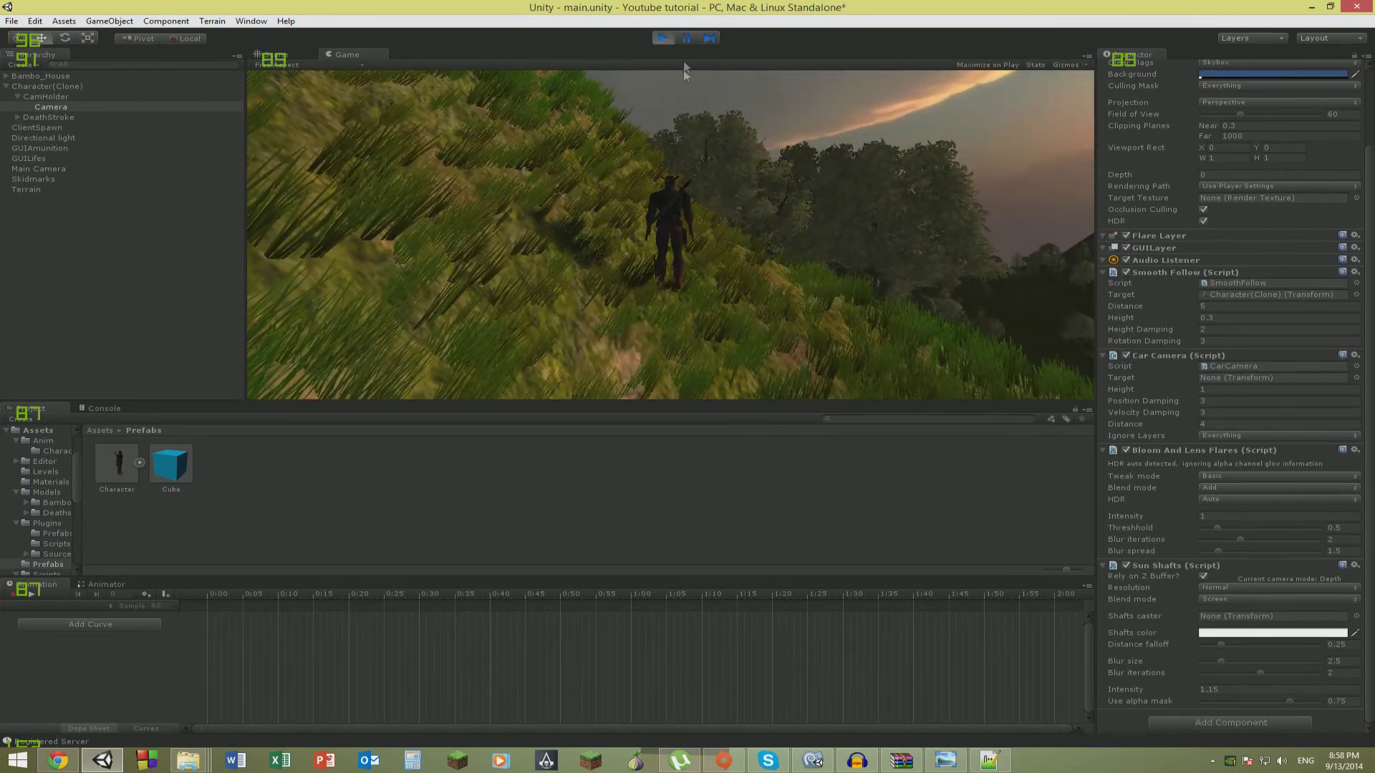
# Stop the game, place a Character prefab instance in the scene and select its Camera to review the Sun Shafts settings.
pyautogui.click(665, 38)
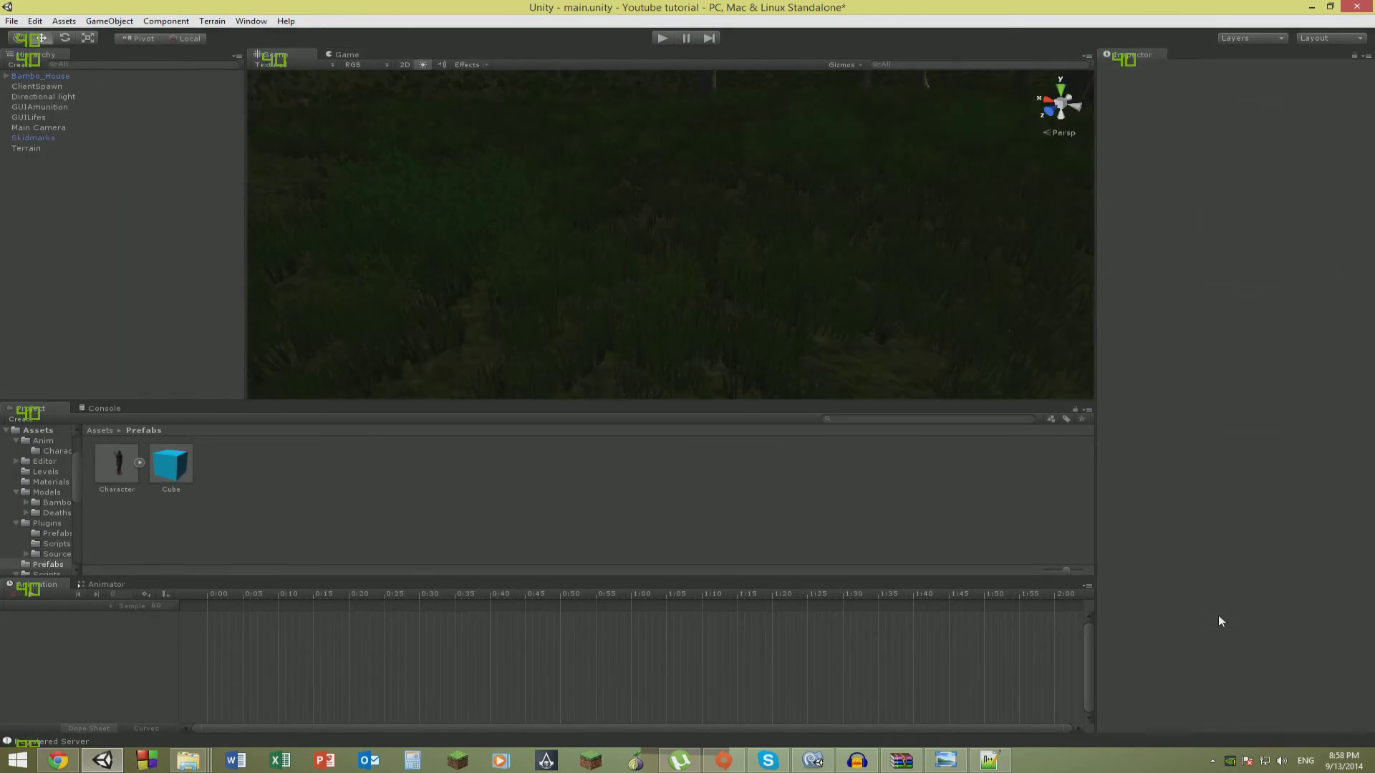
pyautogui.click(116, 464)
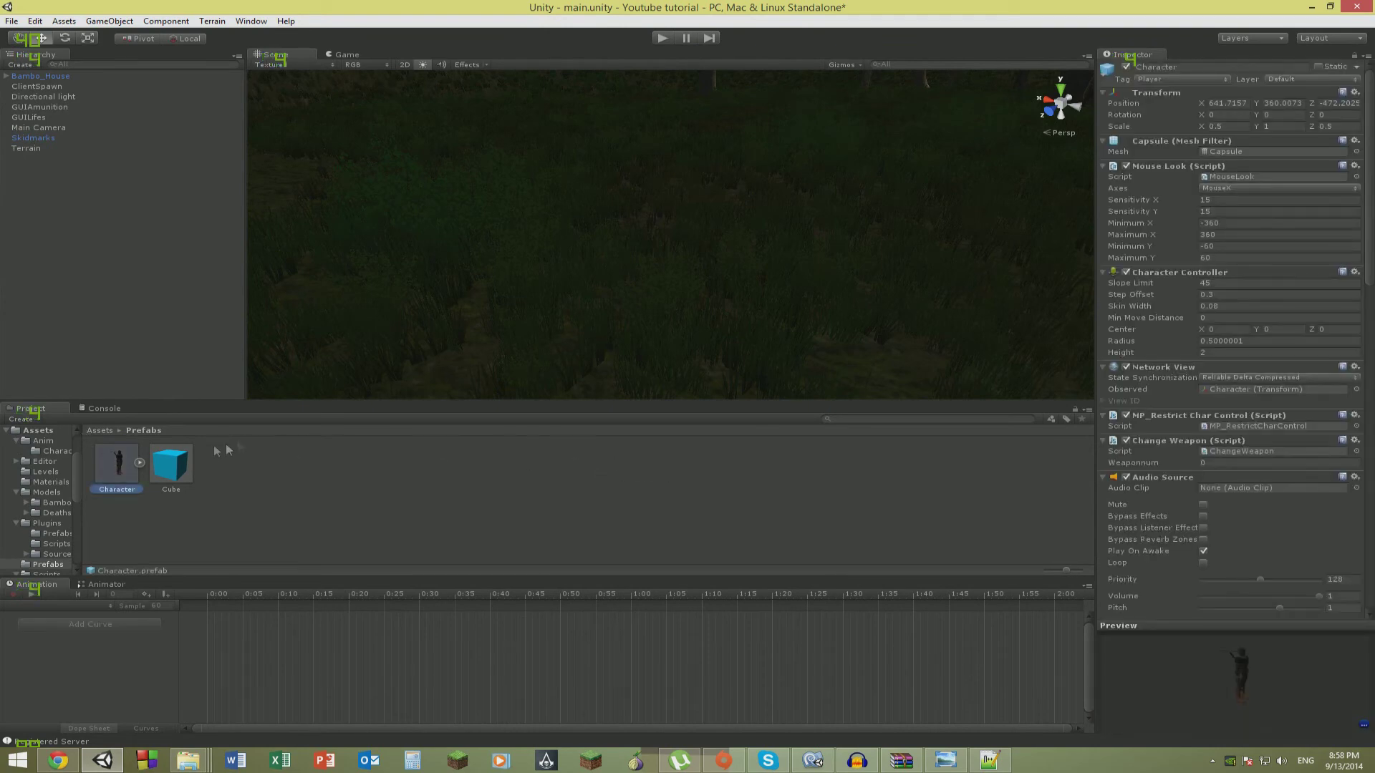
pyautogui.moveTo(362, 308); pyautogui.dragTo(535, 252)
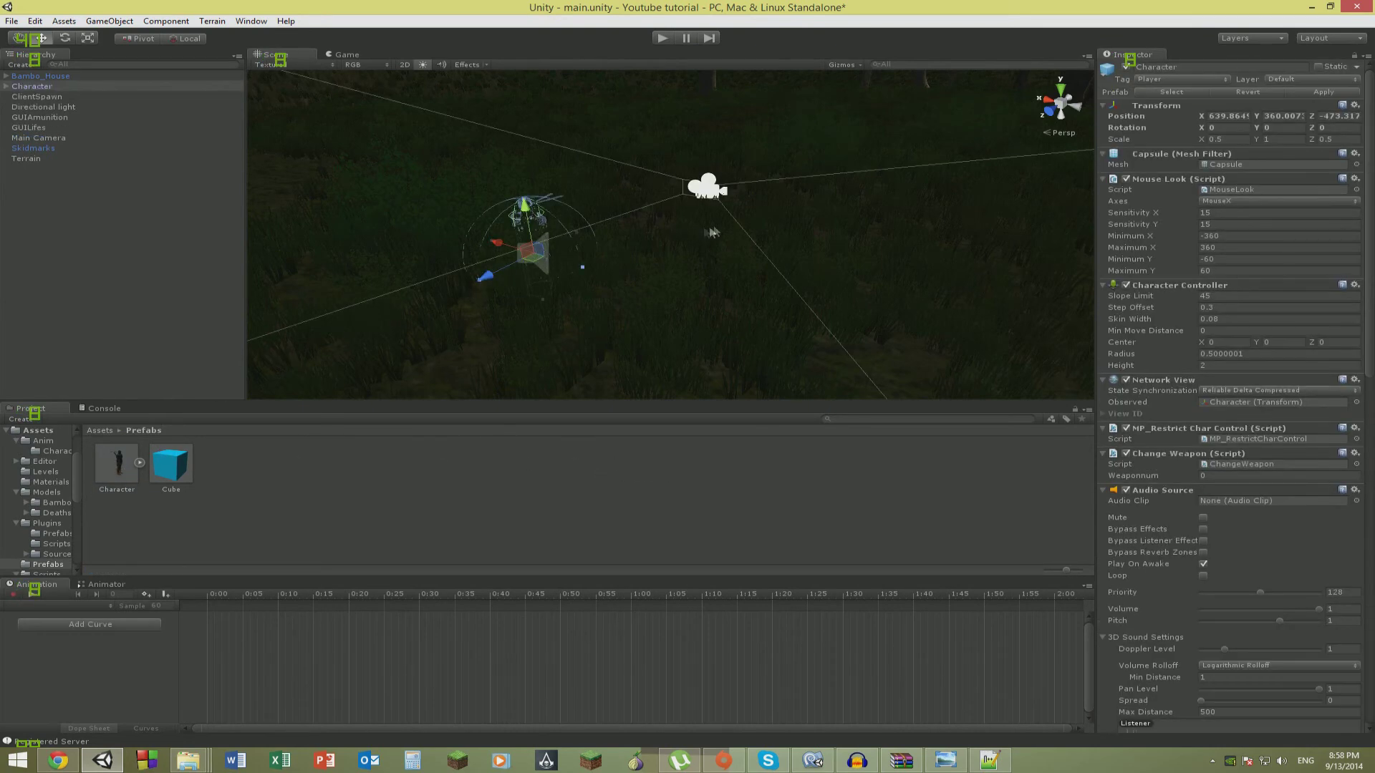
pyautogui.click(705, 189)
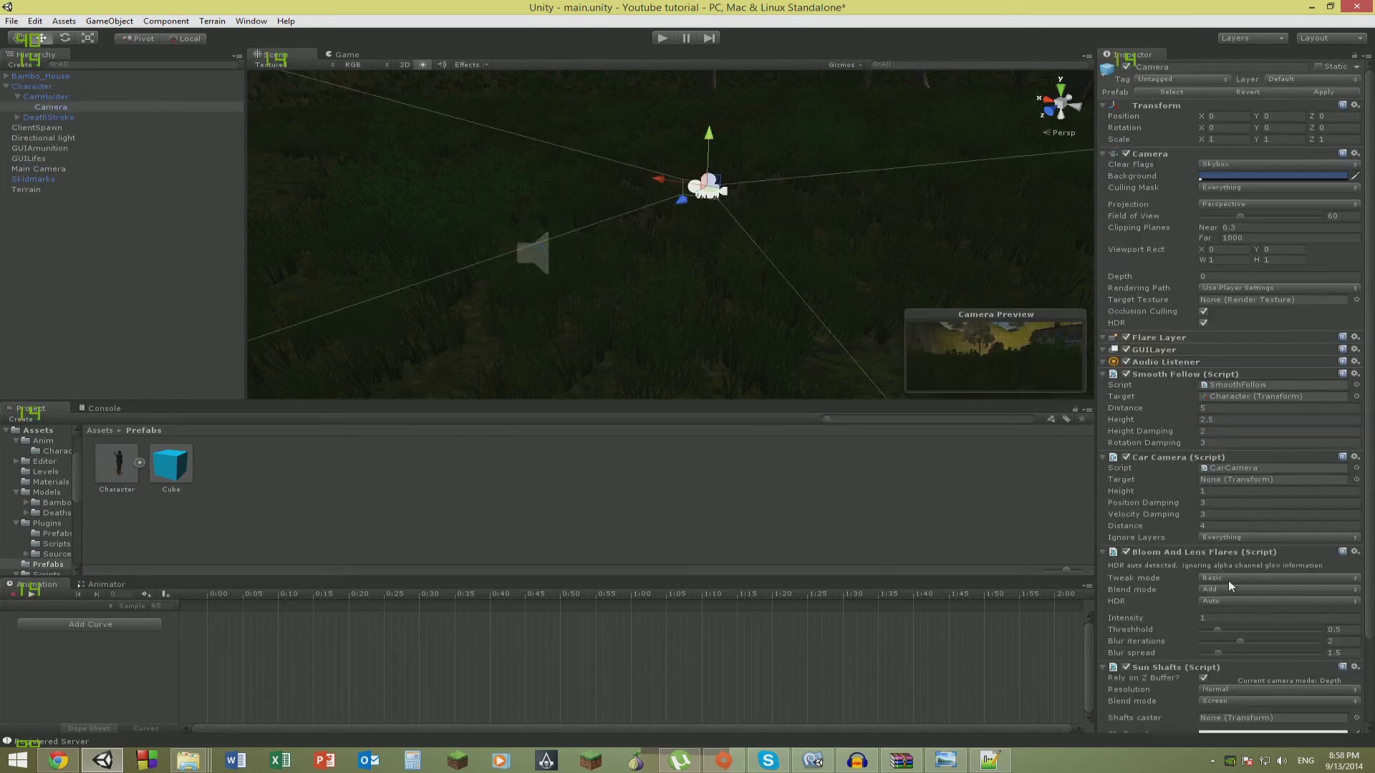
pyautogui.scroll(-3, 1221, 595)
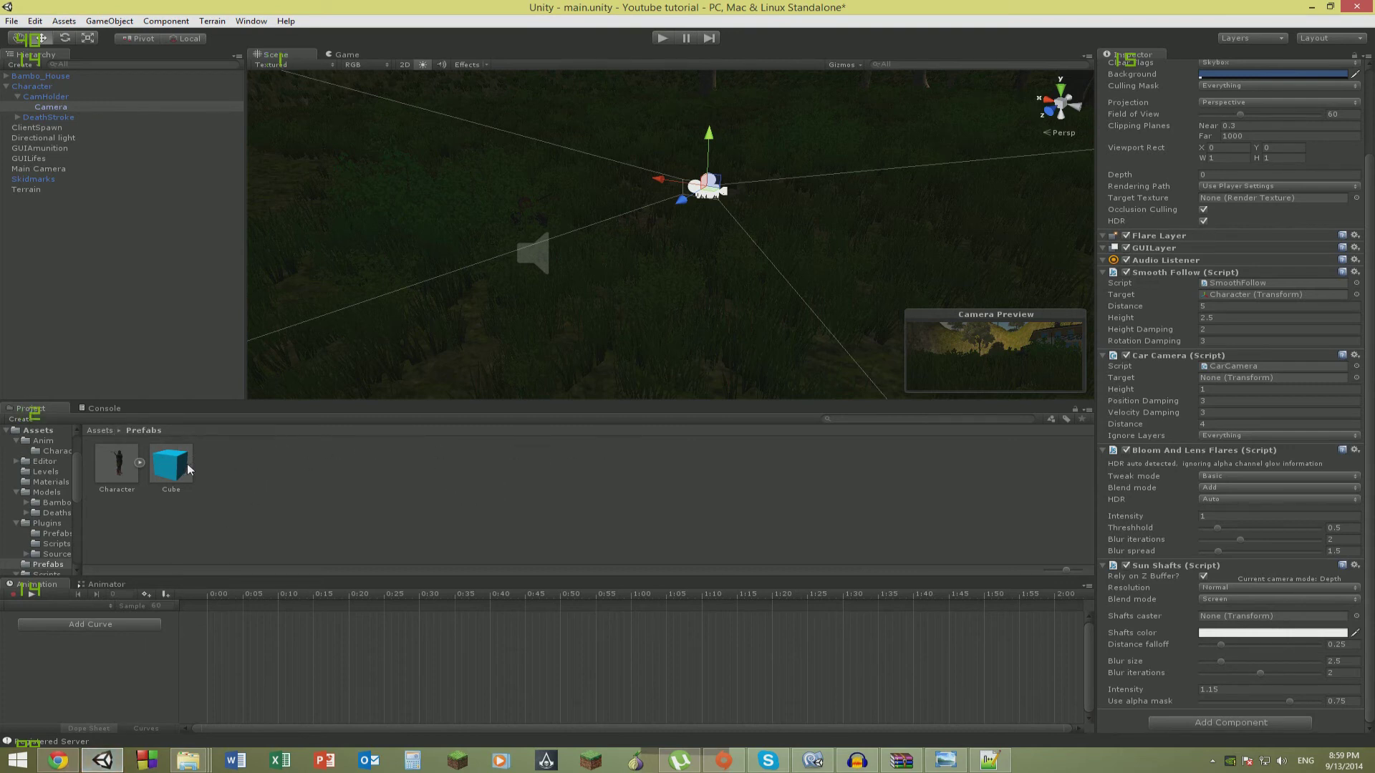
# Create a Javascript file named SetSunShaftSu in the Scripts folder.
pyautogui.click(100, 431)
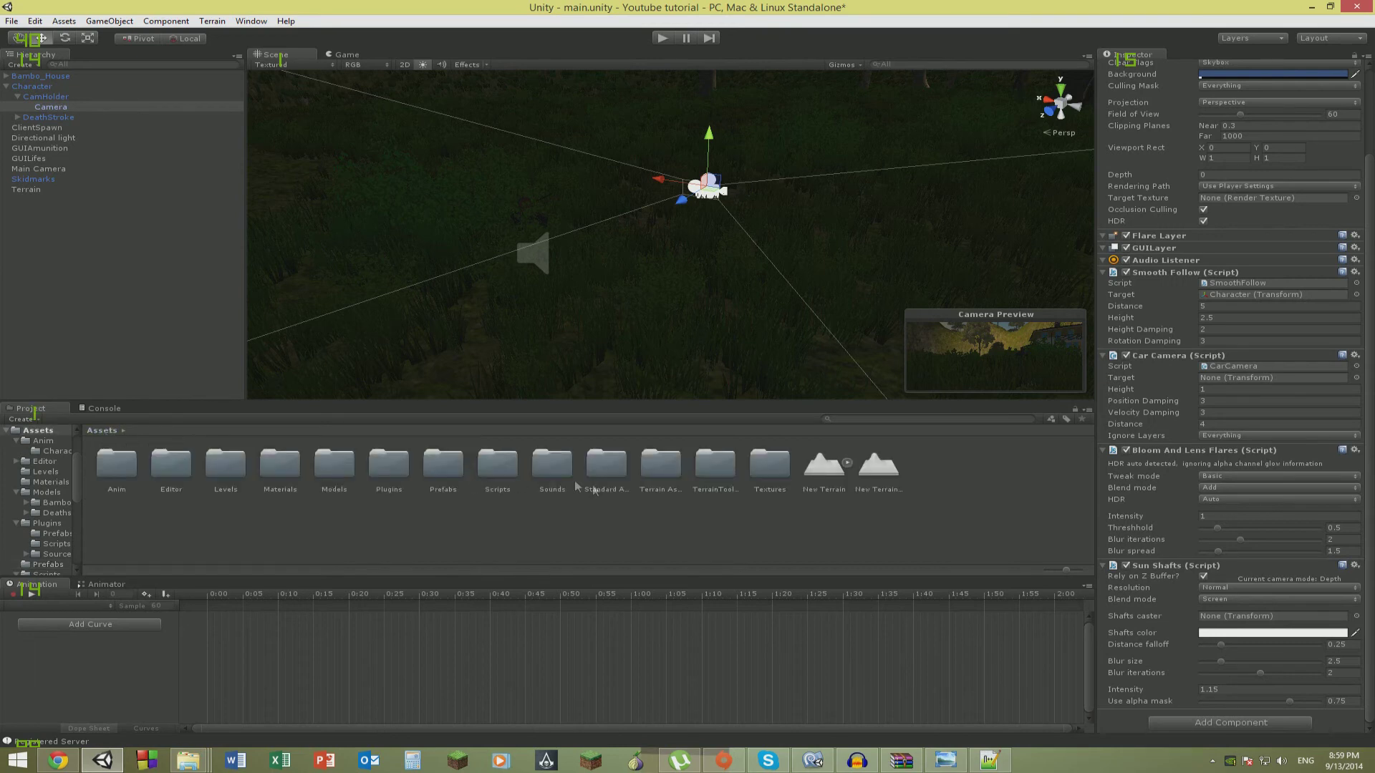
pyautogui.doubleClick(511, 474)
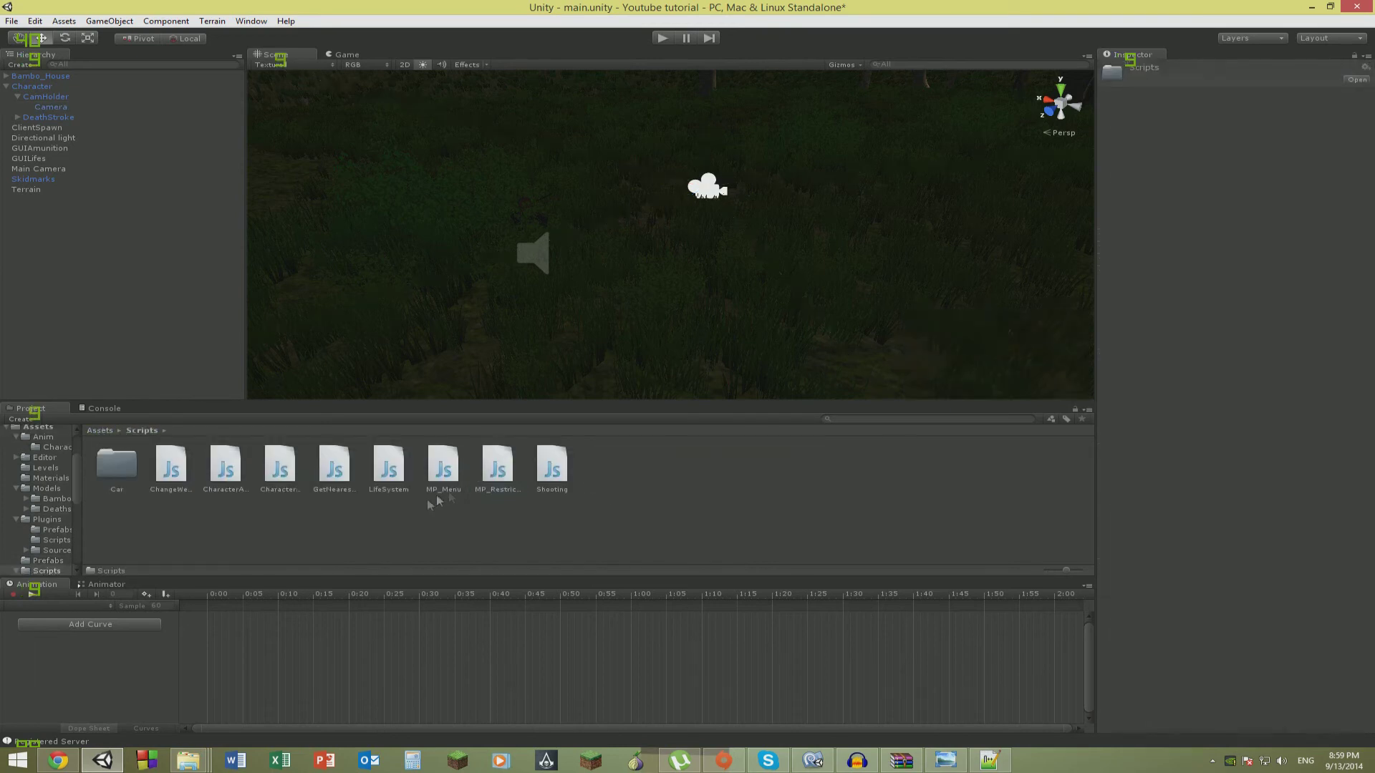
pyautogui.rightClick(365, 529)
pyautogui.moveTo(418, 533)
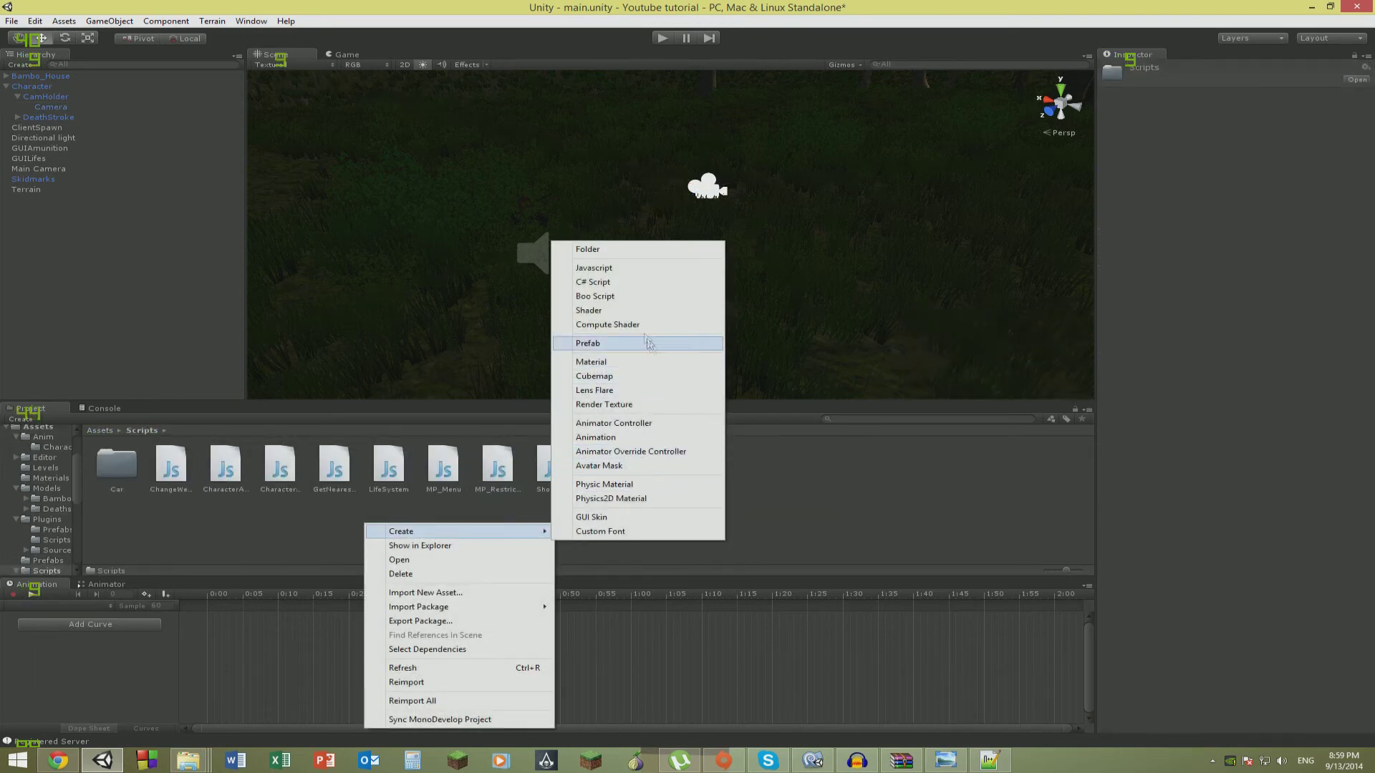
pyautogui.click(627, 267)
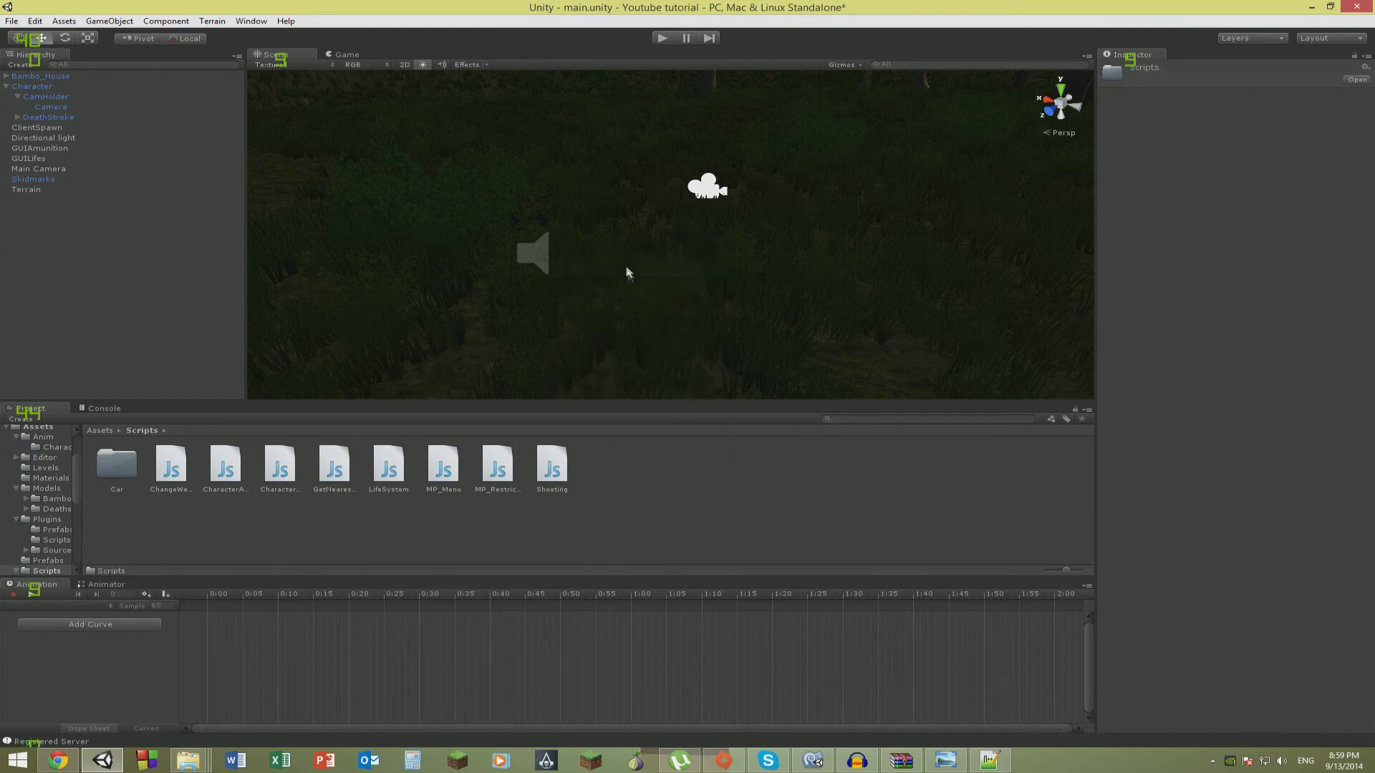
pyautogui.write('Set')
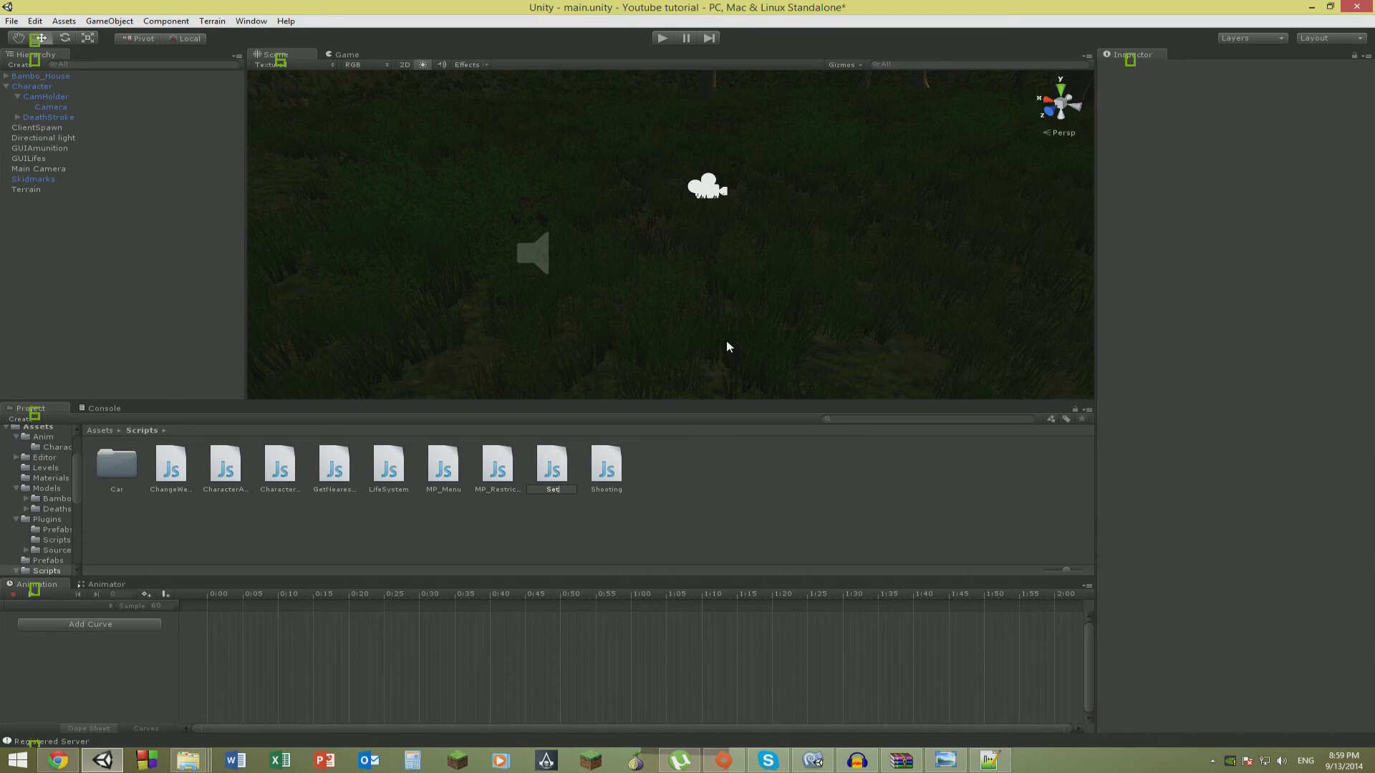
pyautogui.write('SunShaftSu')
pyautogui.press('Return')
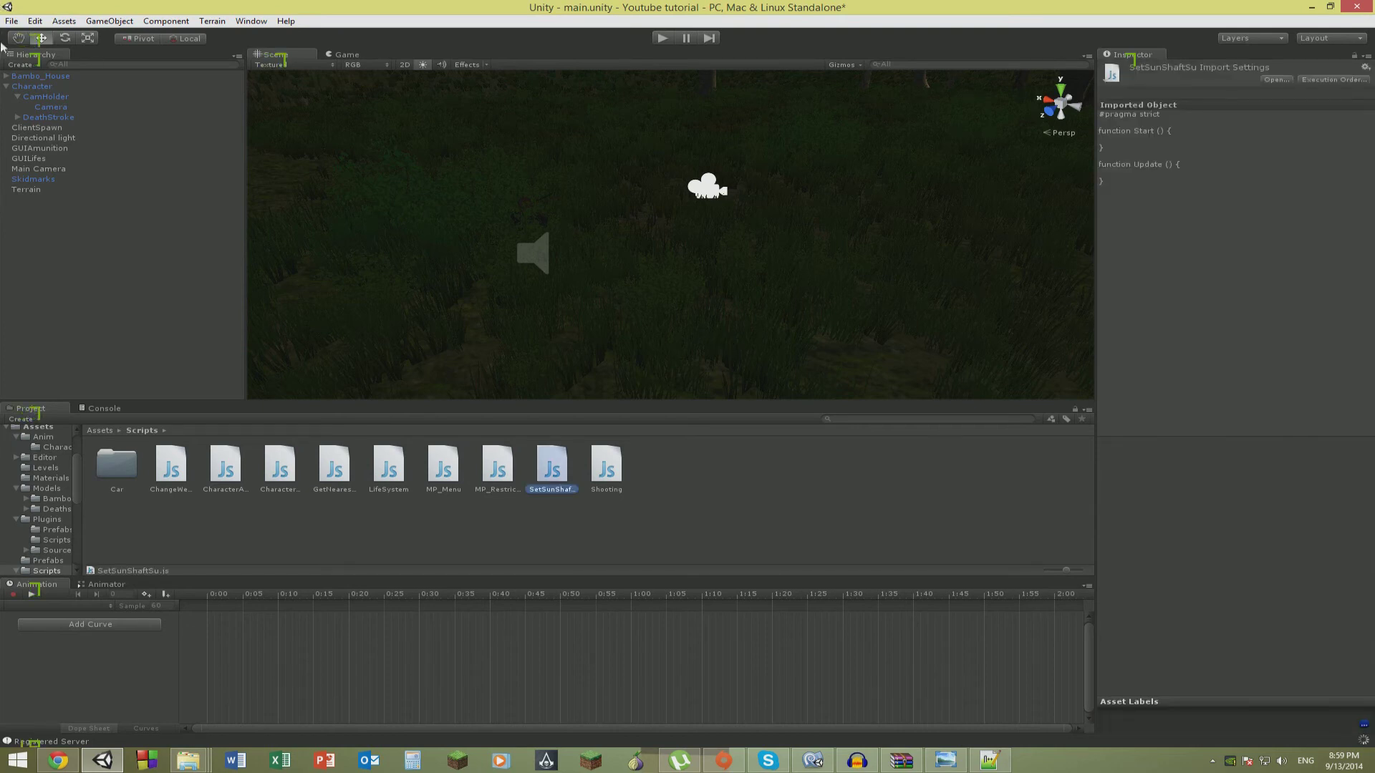
# Rename the Directional light object to Sun.
pyautogui.click(42, 169)
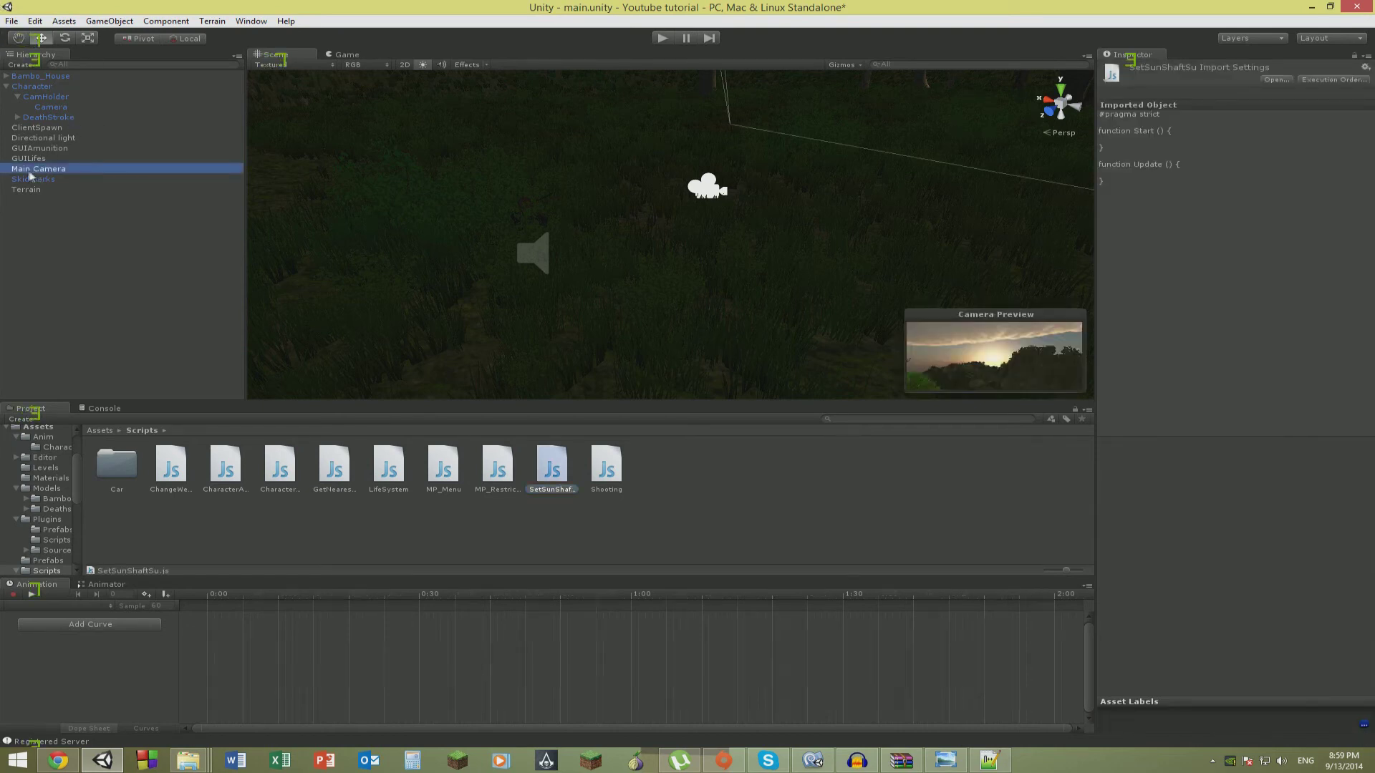
pyautogui.click(42, 139)
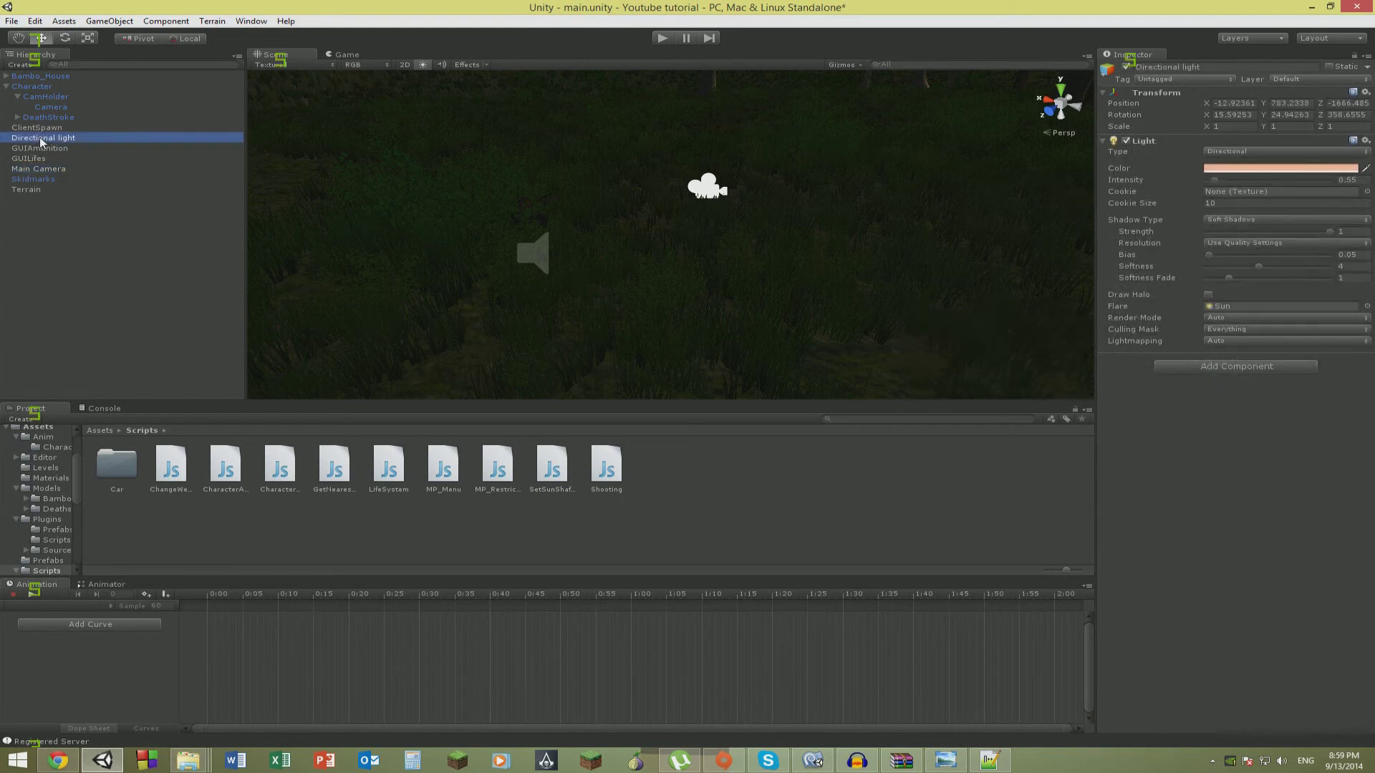
pyautogui.press('F2')
pyautogui.write('Su')
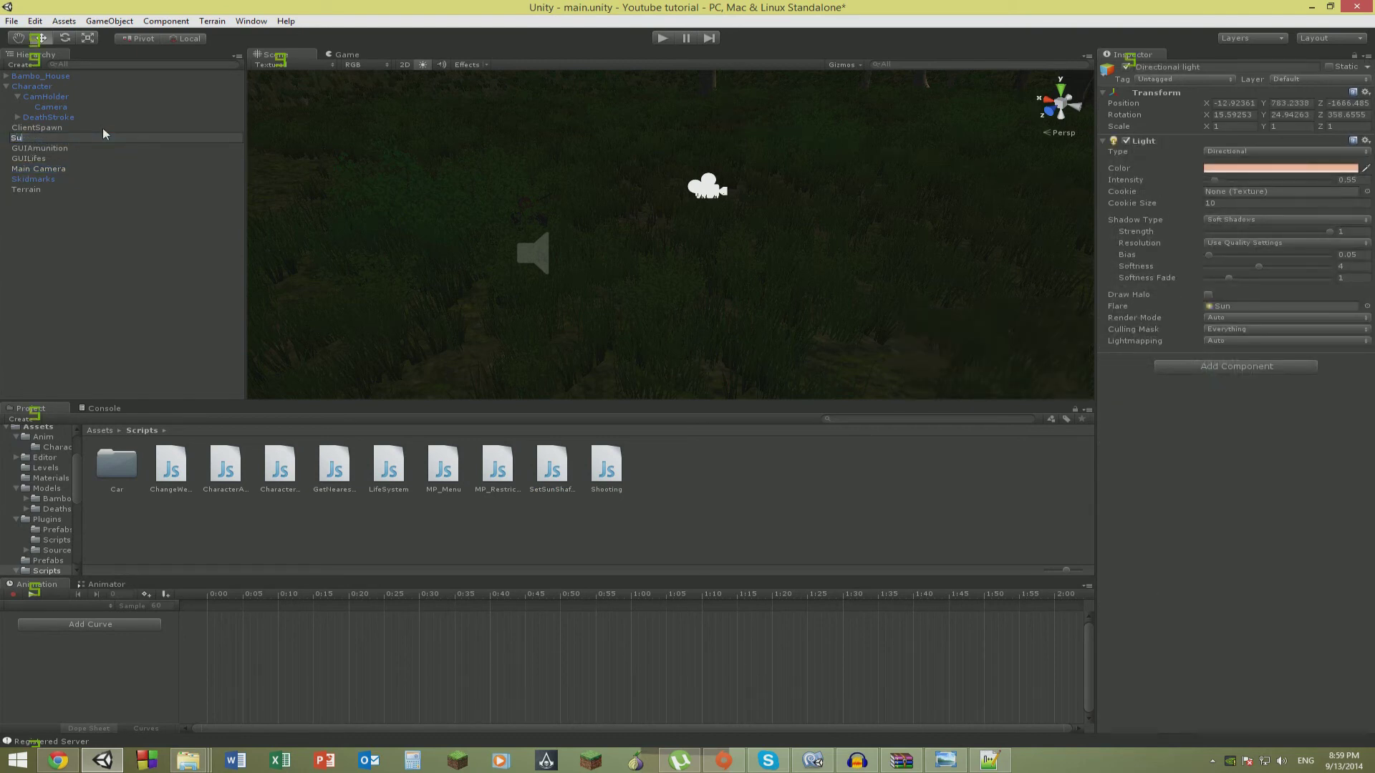
pyautogui.write('n')
pyautogui.press('Return')
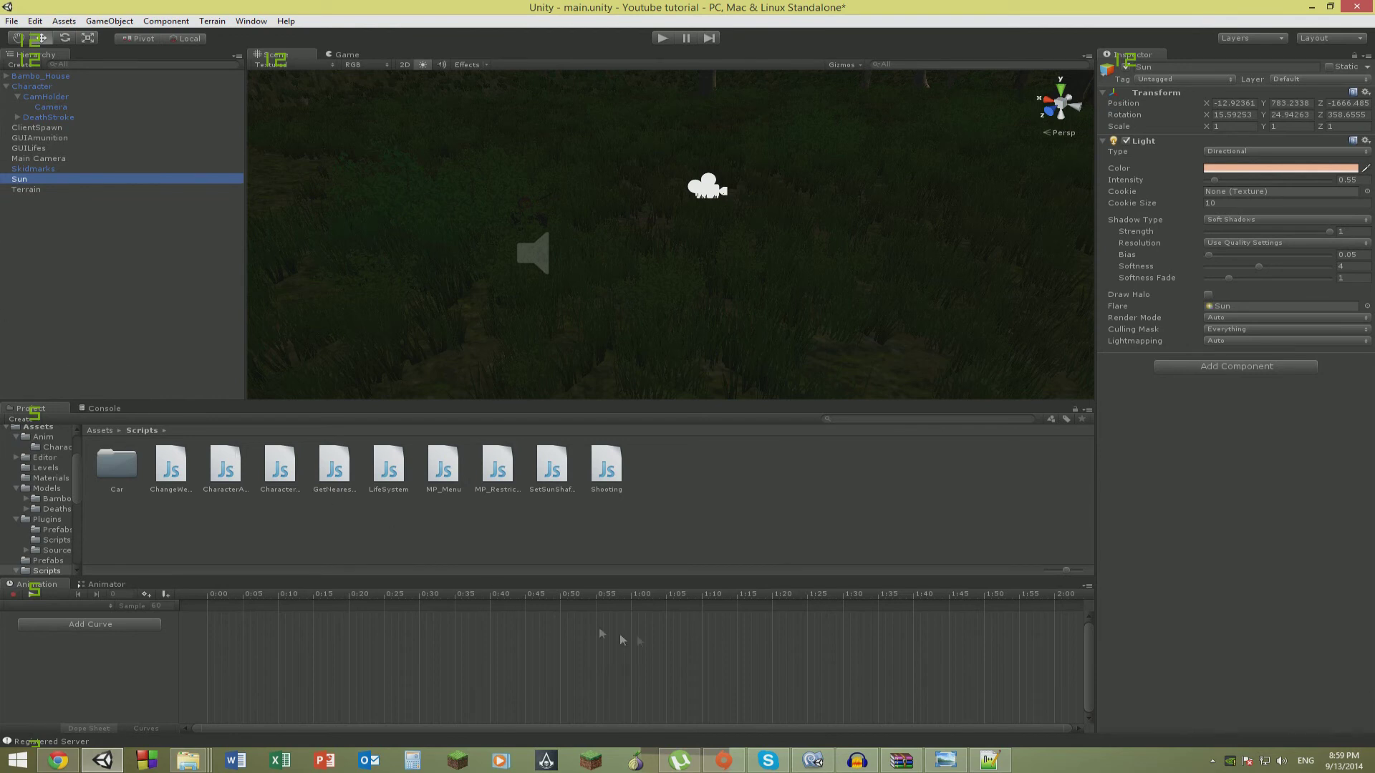
# Switch to MonoDevelop and strip SetSunShaftSu.js down to an empty Start function, removing the pragma line and Update function.
pyautogui.click(561, 479)
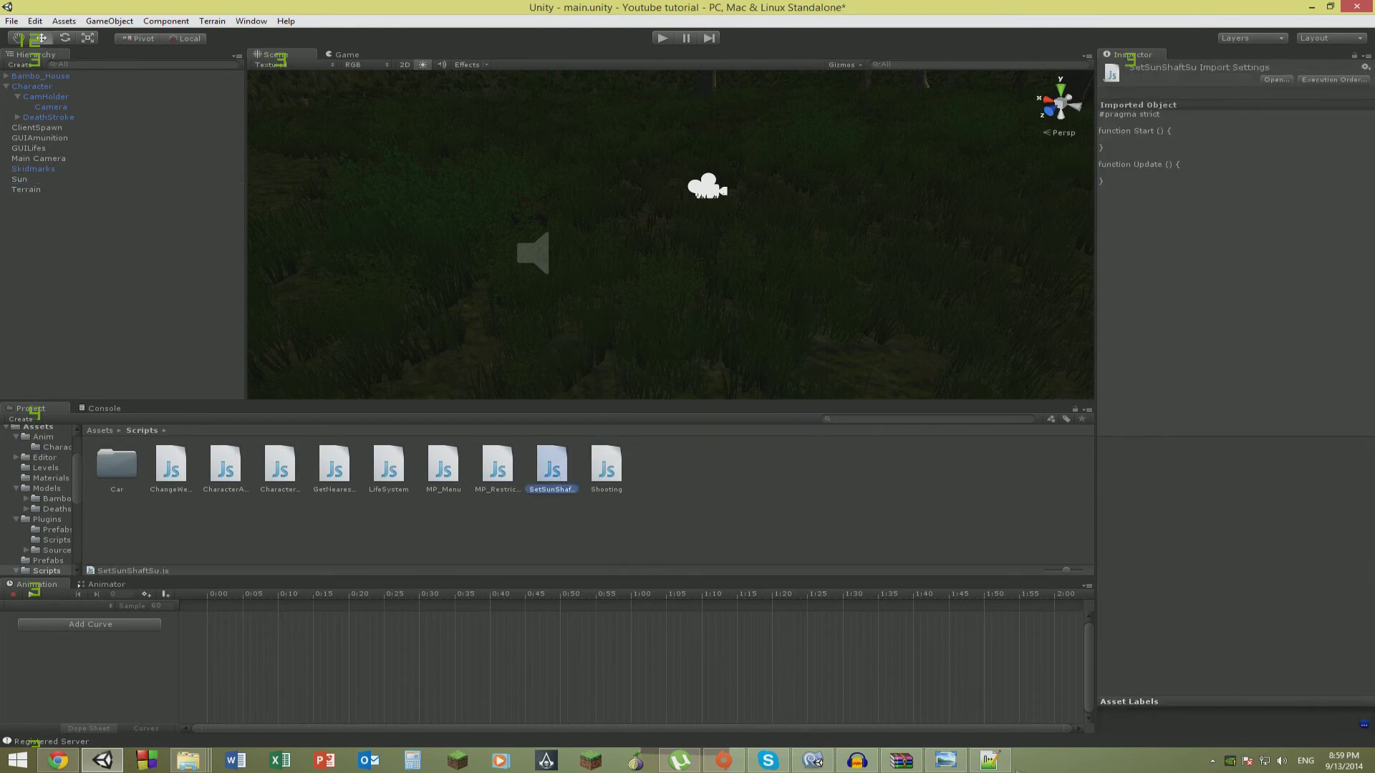
pyautogui.click(812, 760)
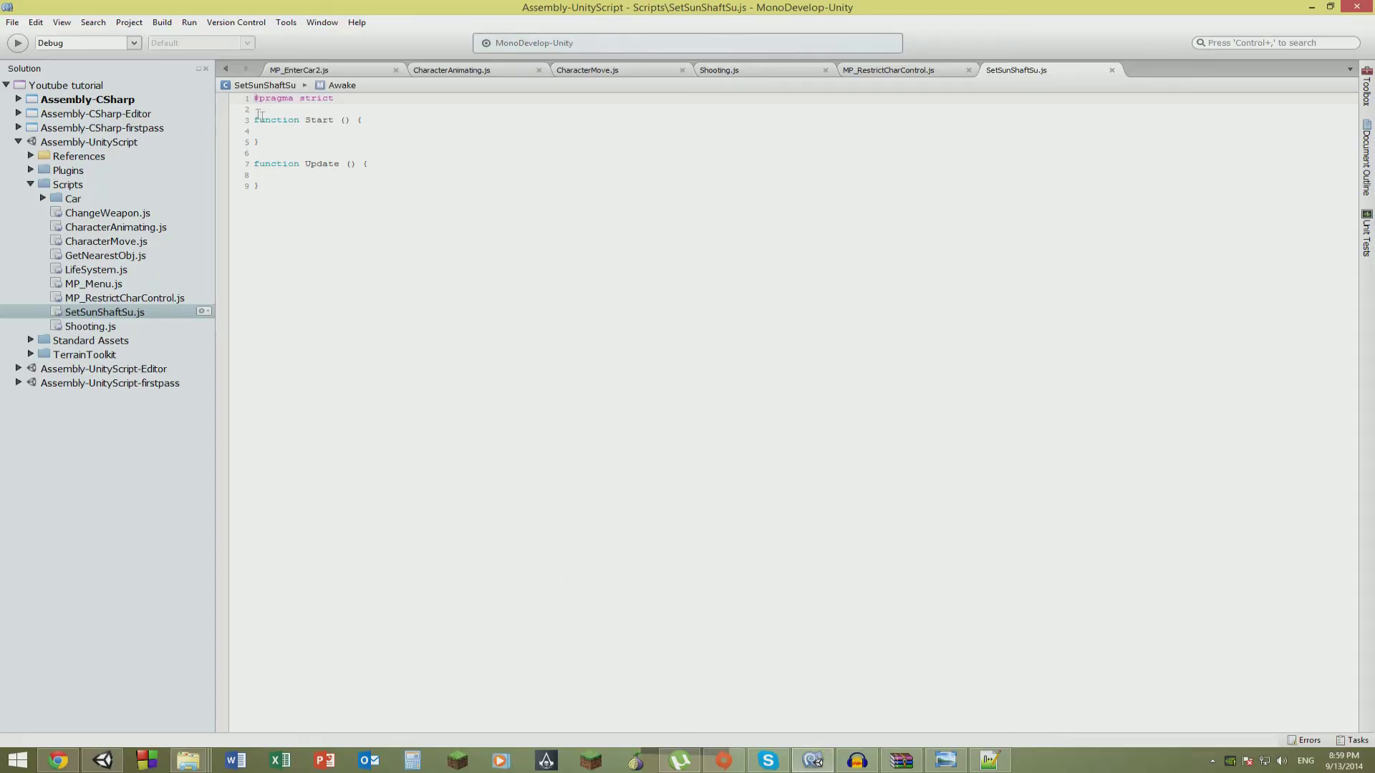
pyautogui.moveTo(277, 184); pyautogui.dragTo(233, 100)
pyautogui.press('BackSpace')
pyautogui.press('BackSpace')
pyautogui.press('Delete')
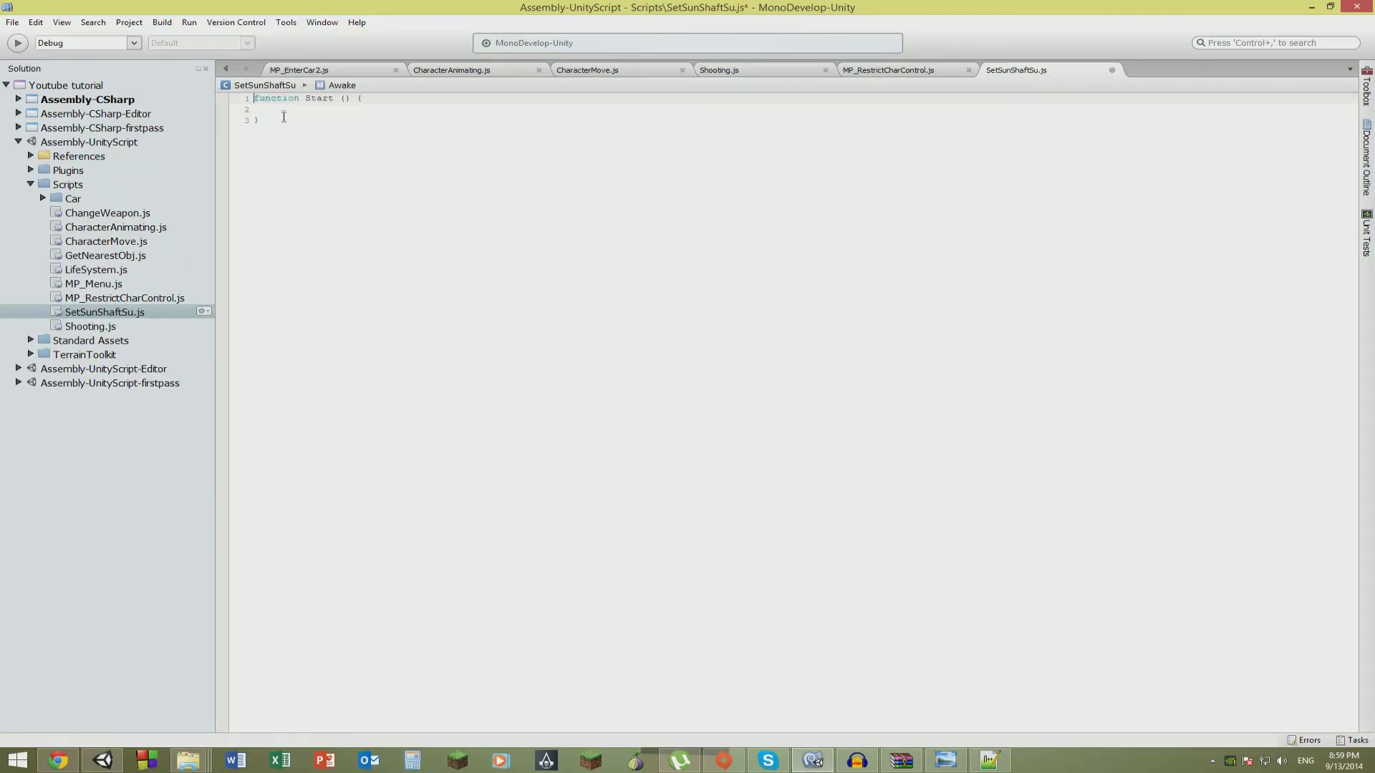
pyautogui.click(283, 114)
pyautogui.write('GameObject')
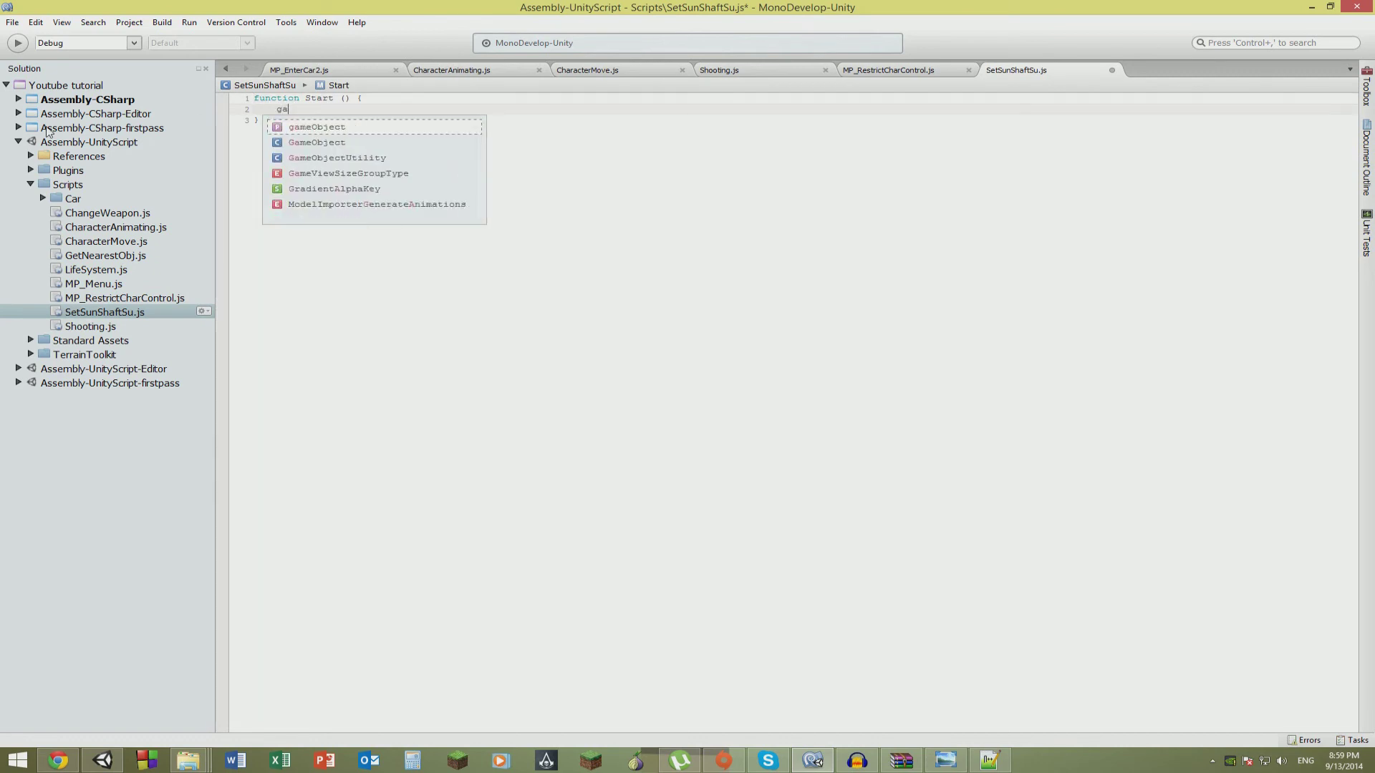
pyautogui.write('.Ge')
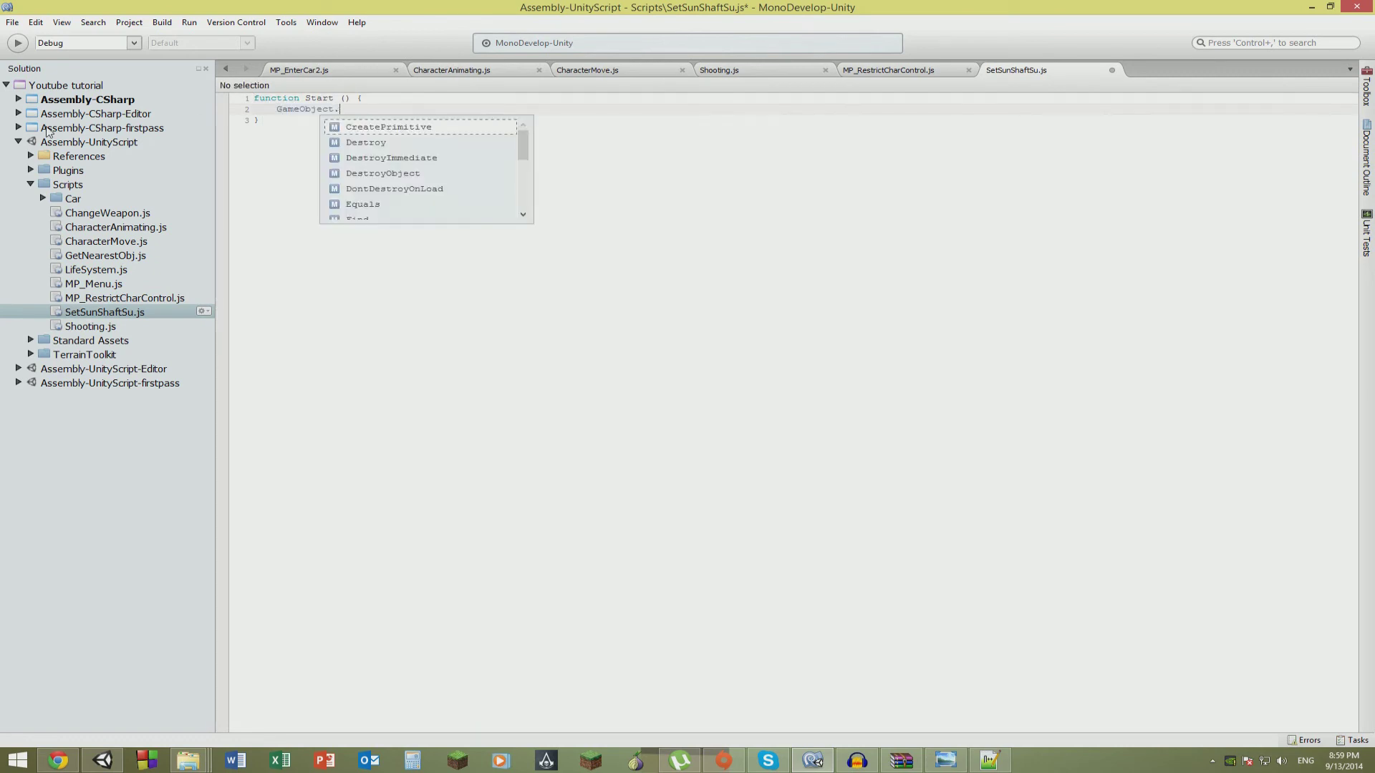
pyautogui.press('BackSpace')
pyautogui.press('BackSpace')
pyautogui.press('BackSpace')
pyautogui.press('BackSpace')
pyautogui.press('BackSpace')
pyautogui.press('BackSpace')
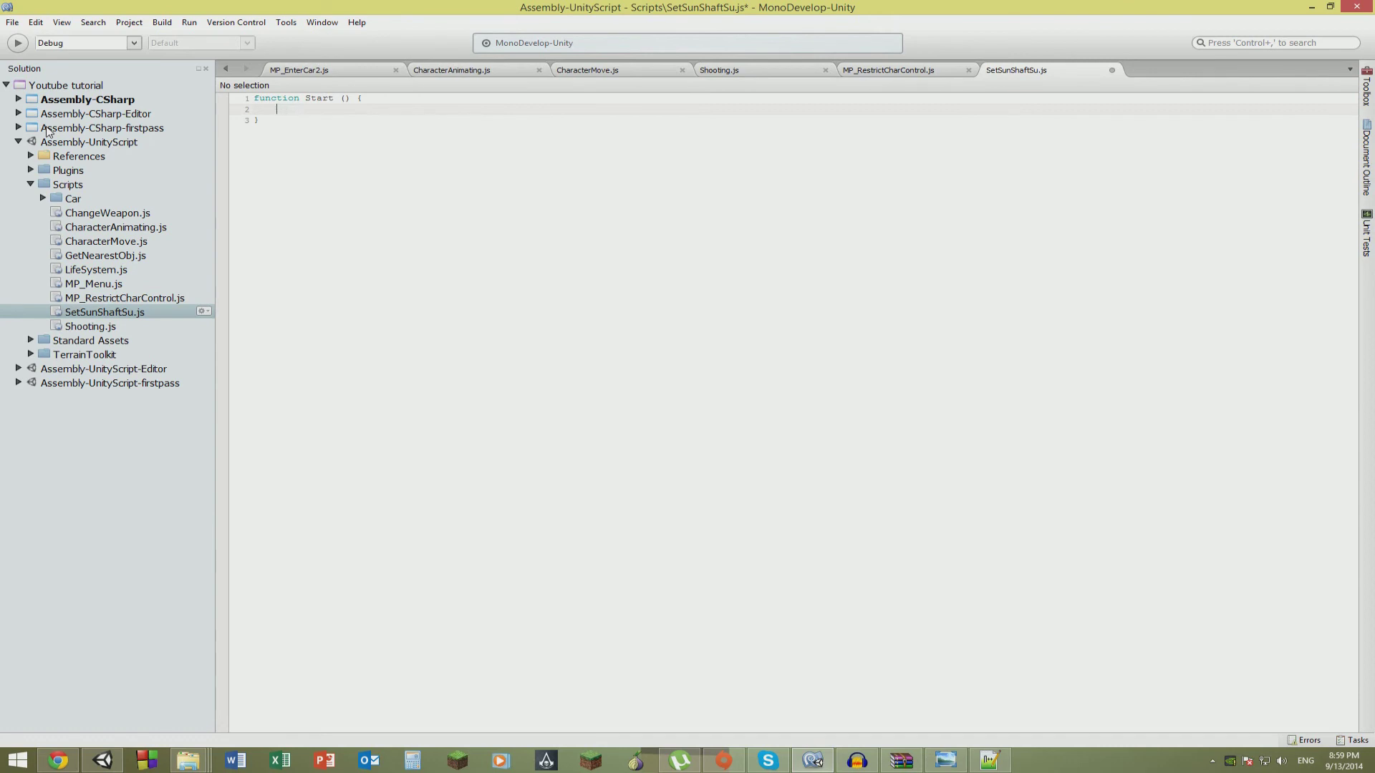
# Write gameObject.GetComponent(SunShafts) inside the Start function.
pyautogui.write('gameObject.')
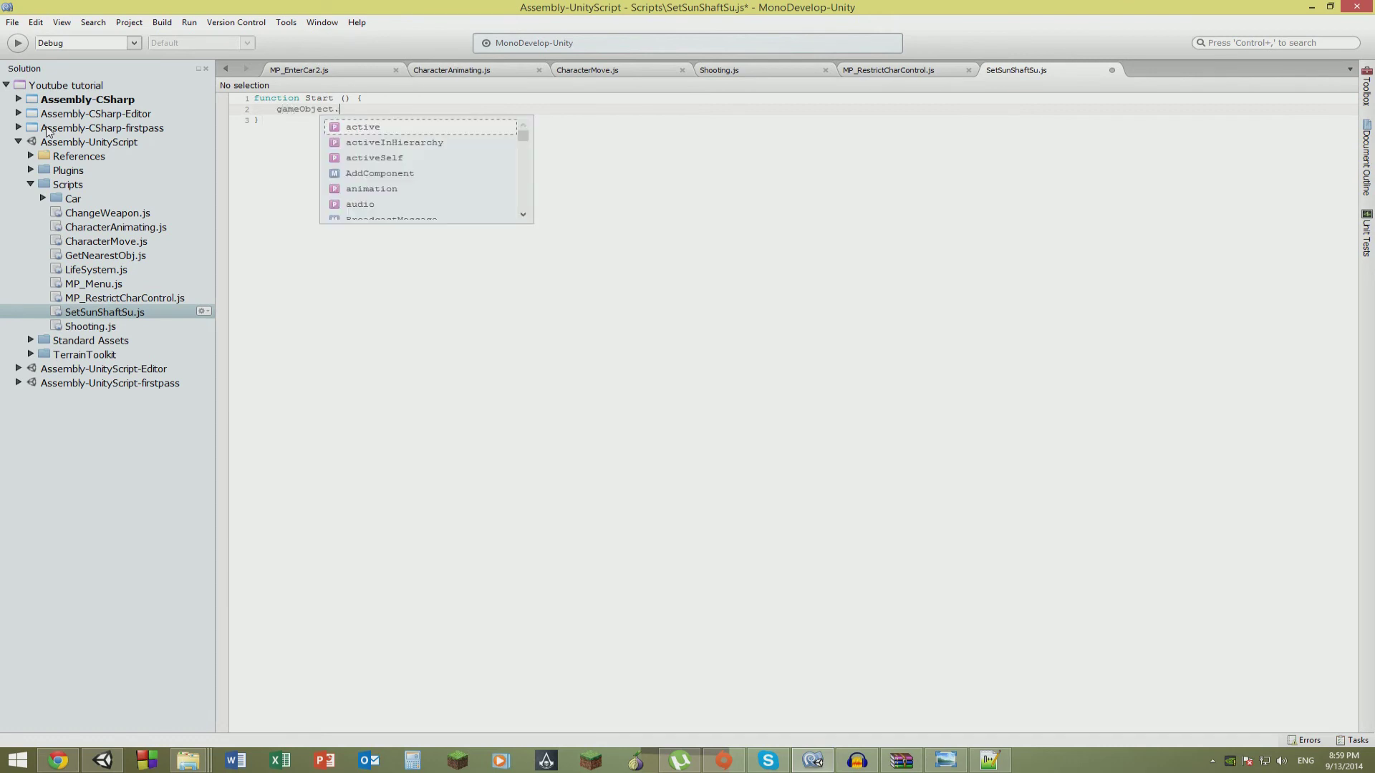
pyautogui.write('getc')
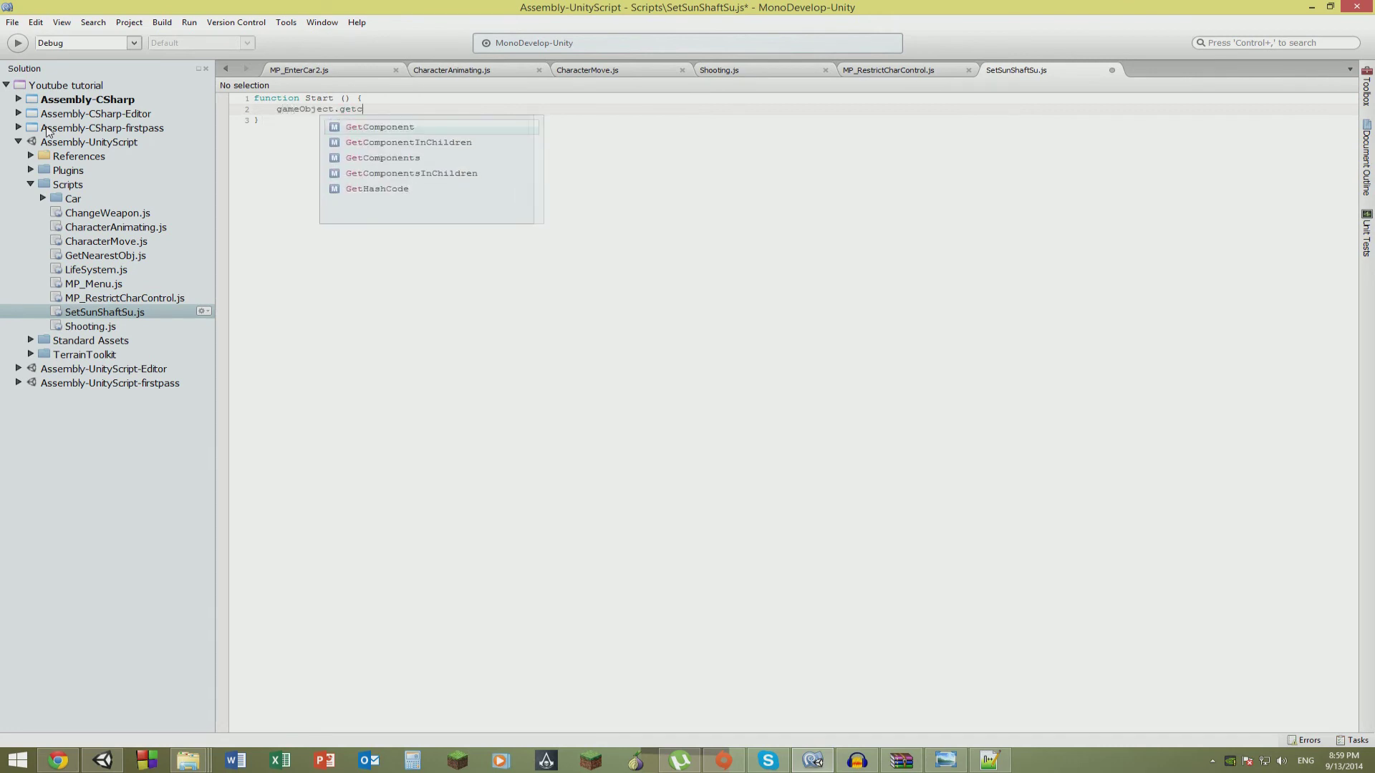
pyautogui.press('Return')
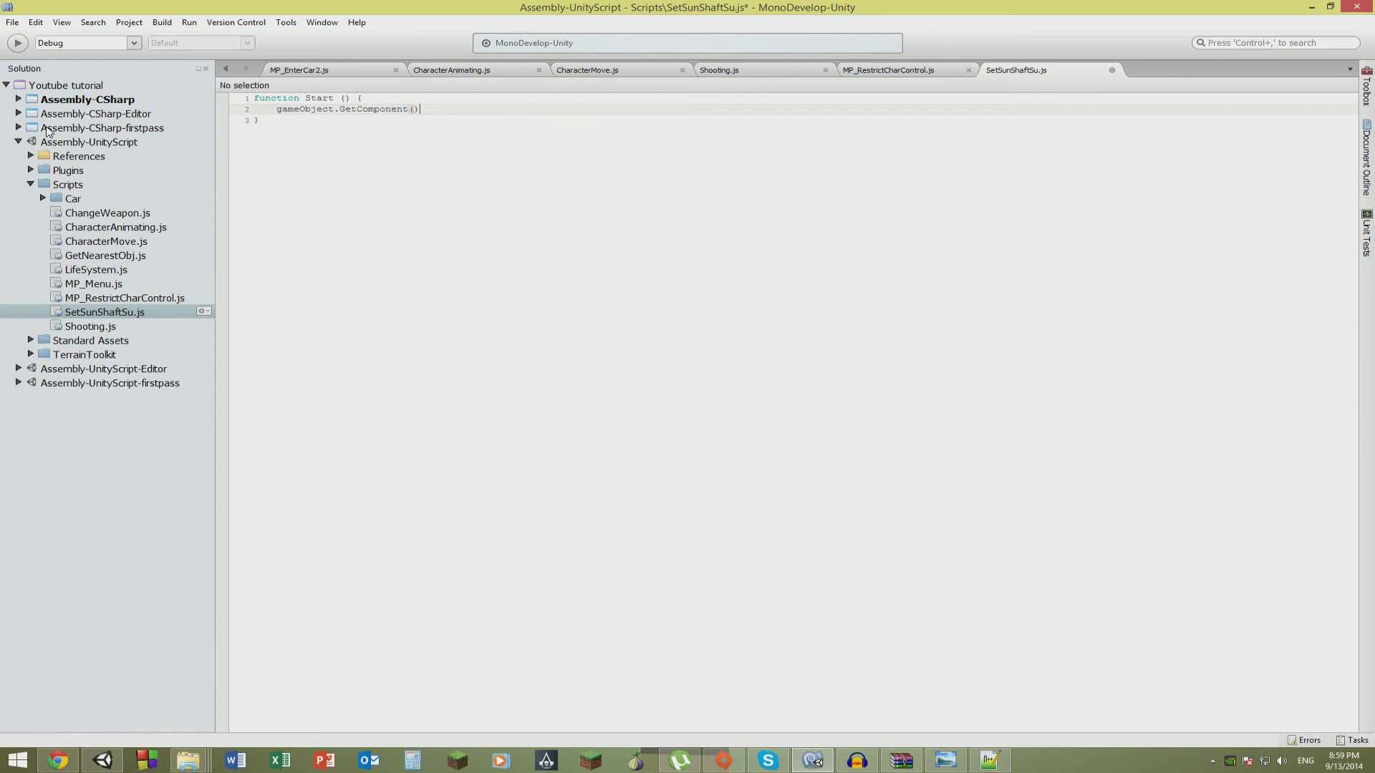
pyautogui.write('(SunSha')
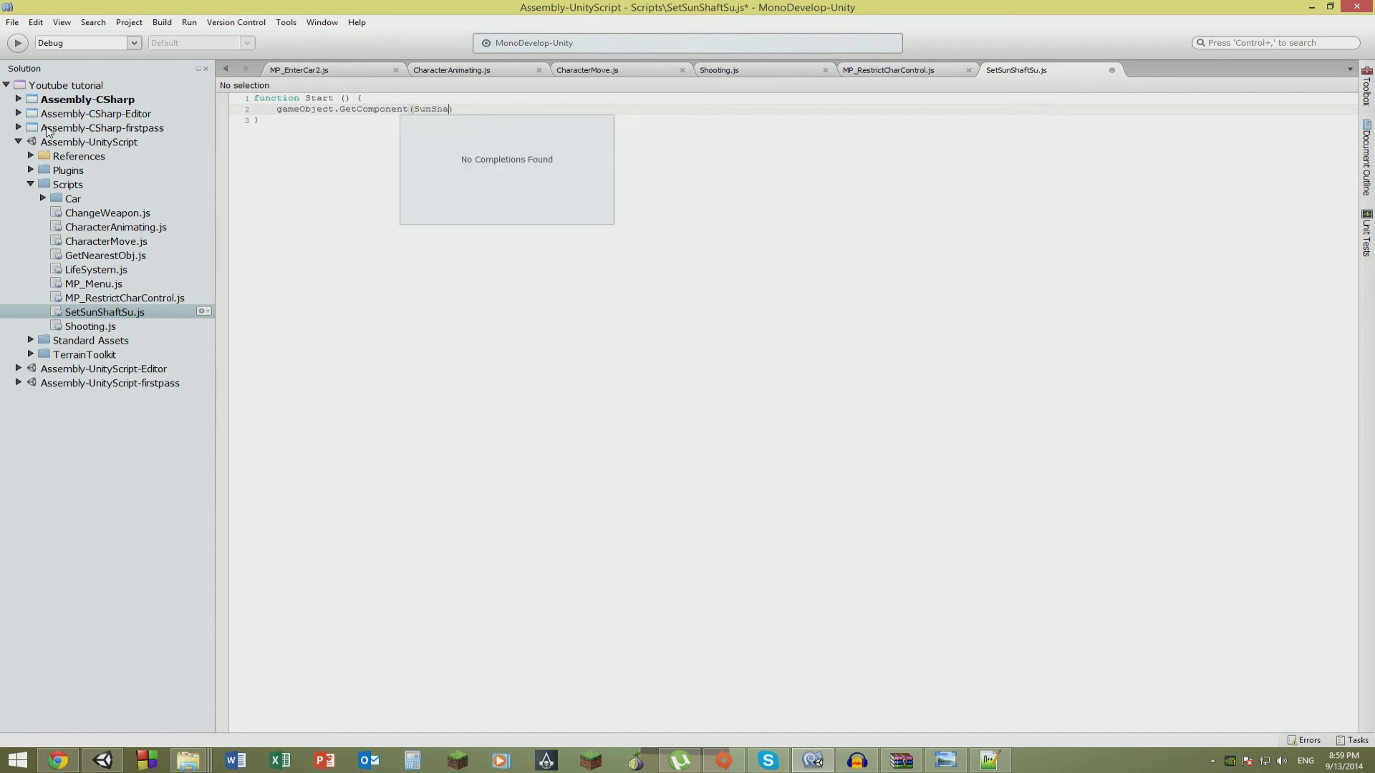
pyautogui.write('fts)')
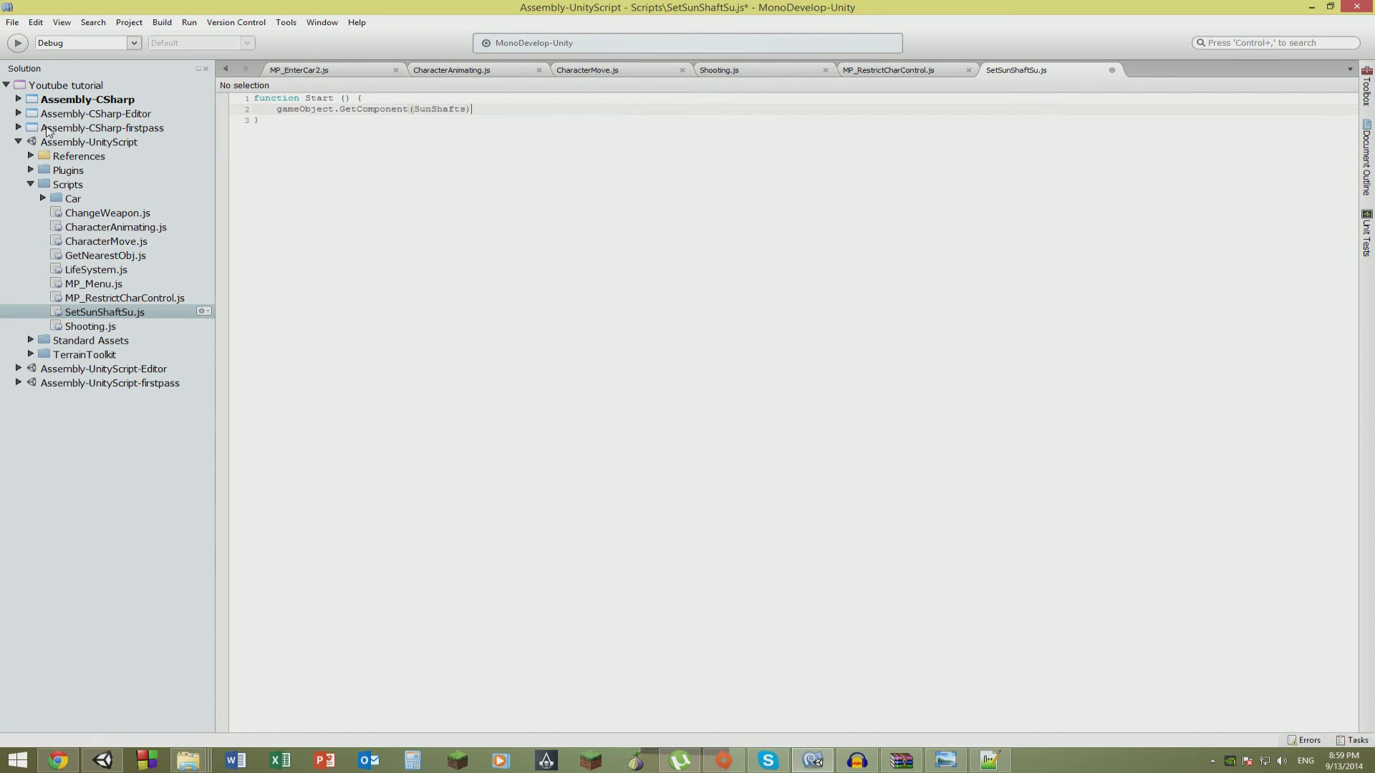
# Switch to Unity, search the project assets for "sun" and select the SunShafts script to view its variables.
pyautogui.click(96, 763)
pyautogui.click(905, 419)
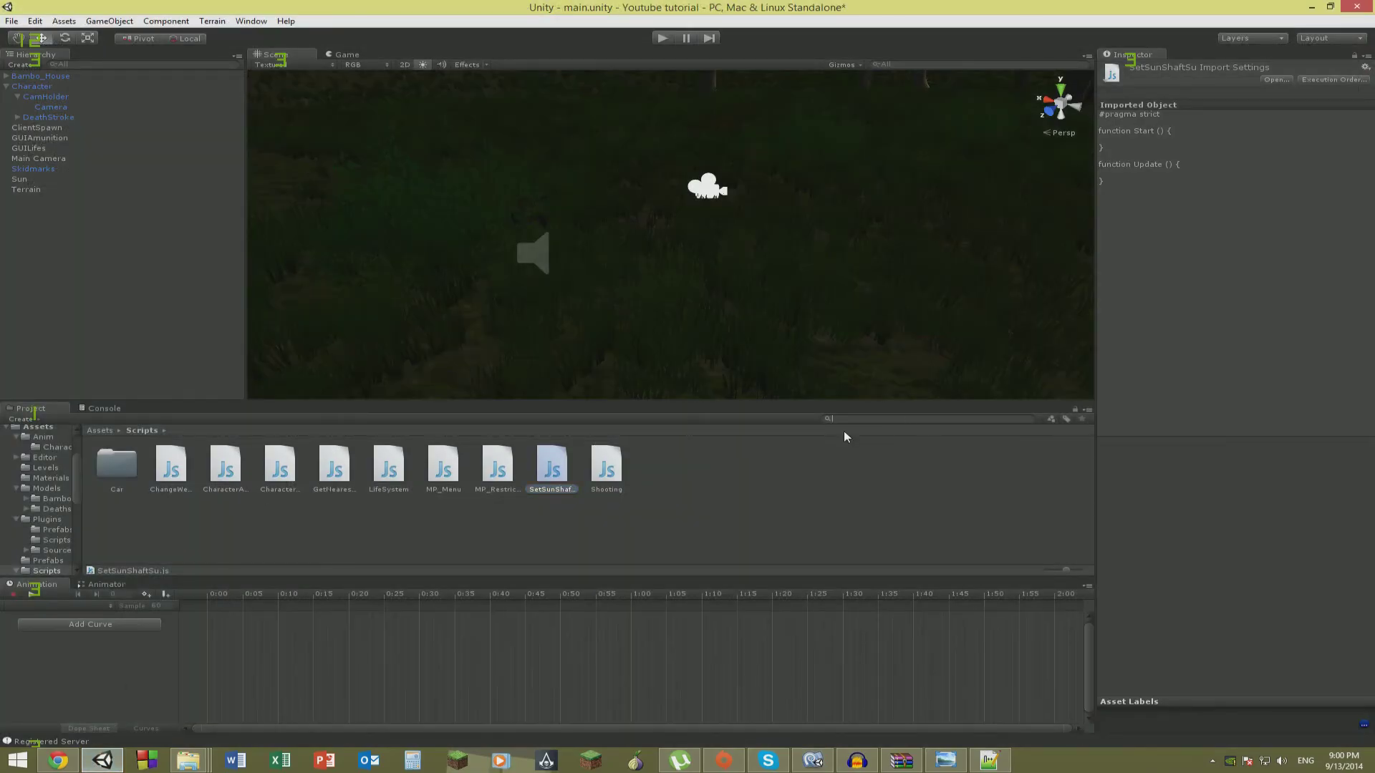
pyautogui.write('sun')
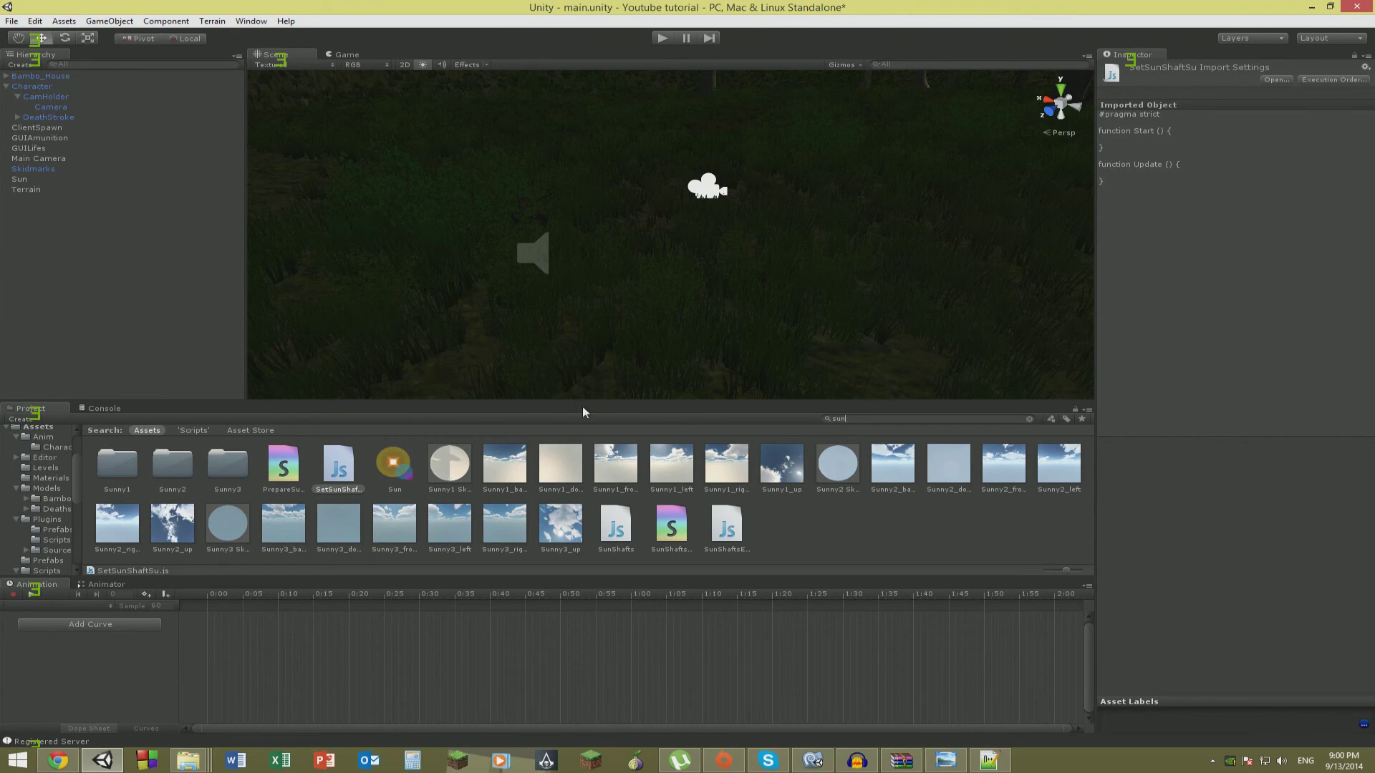
pyautogui.click(610, 529)
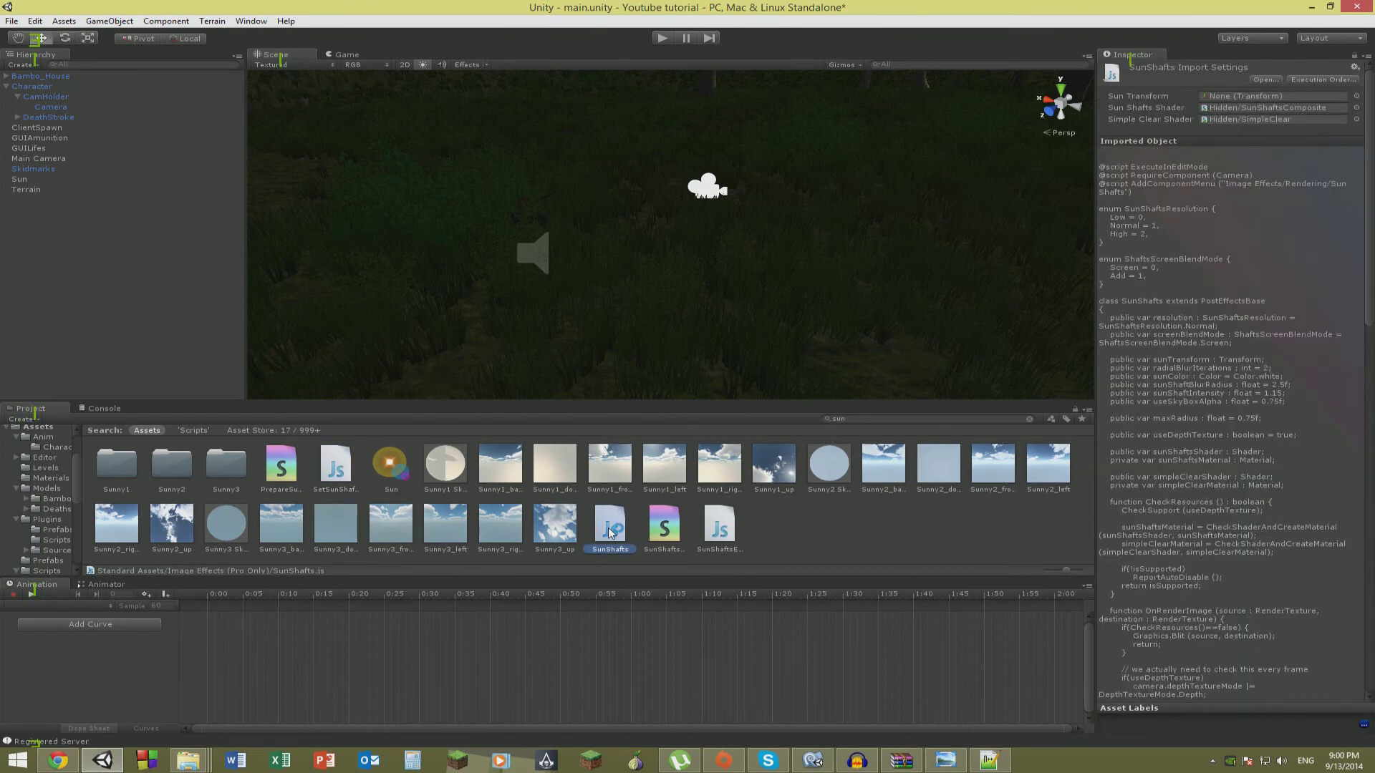
# Switch to Notepad++ and decline keeping the missing GrassCreator.cs file in the editor.
pyautogui.click(989, 760)
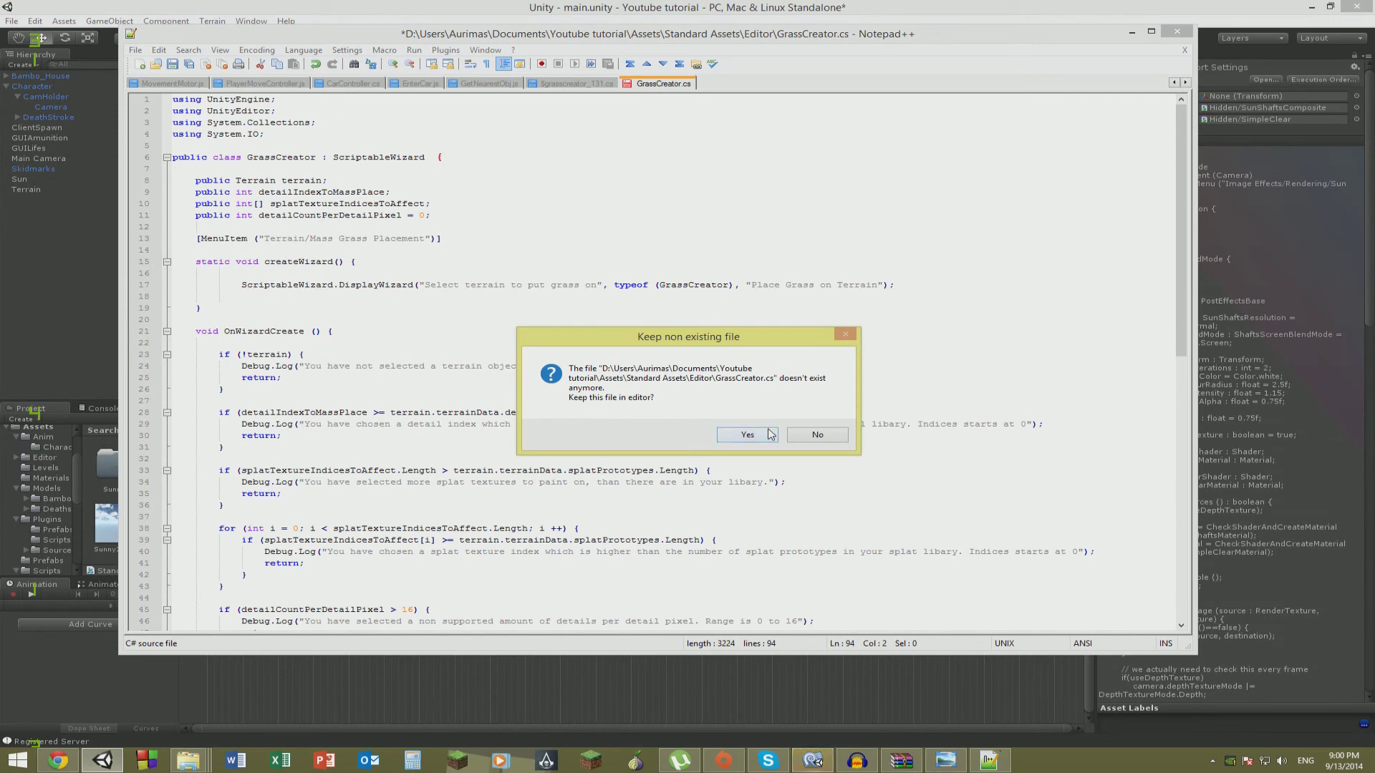
pyautogui.click(815, 435)
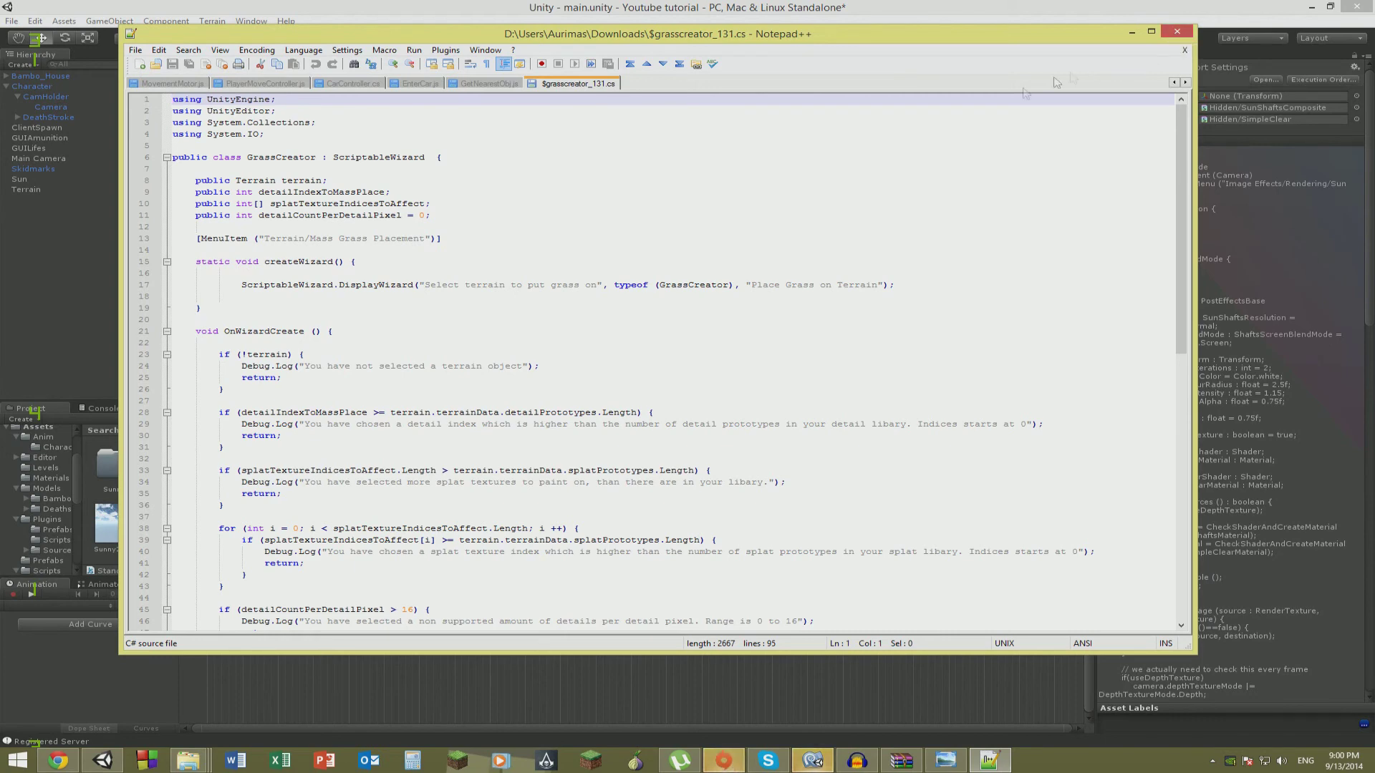
# Close Notepad++ and switch to the SetSunShaftSu.js script in MonoDevelop.
pyautogui.click(1175, 32)
pyautogui.click(819, 759)
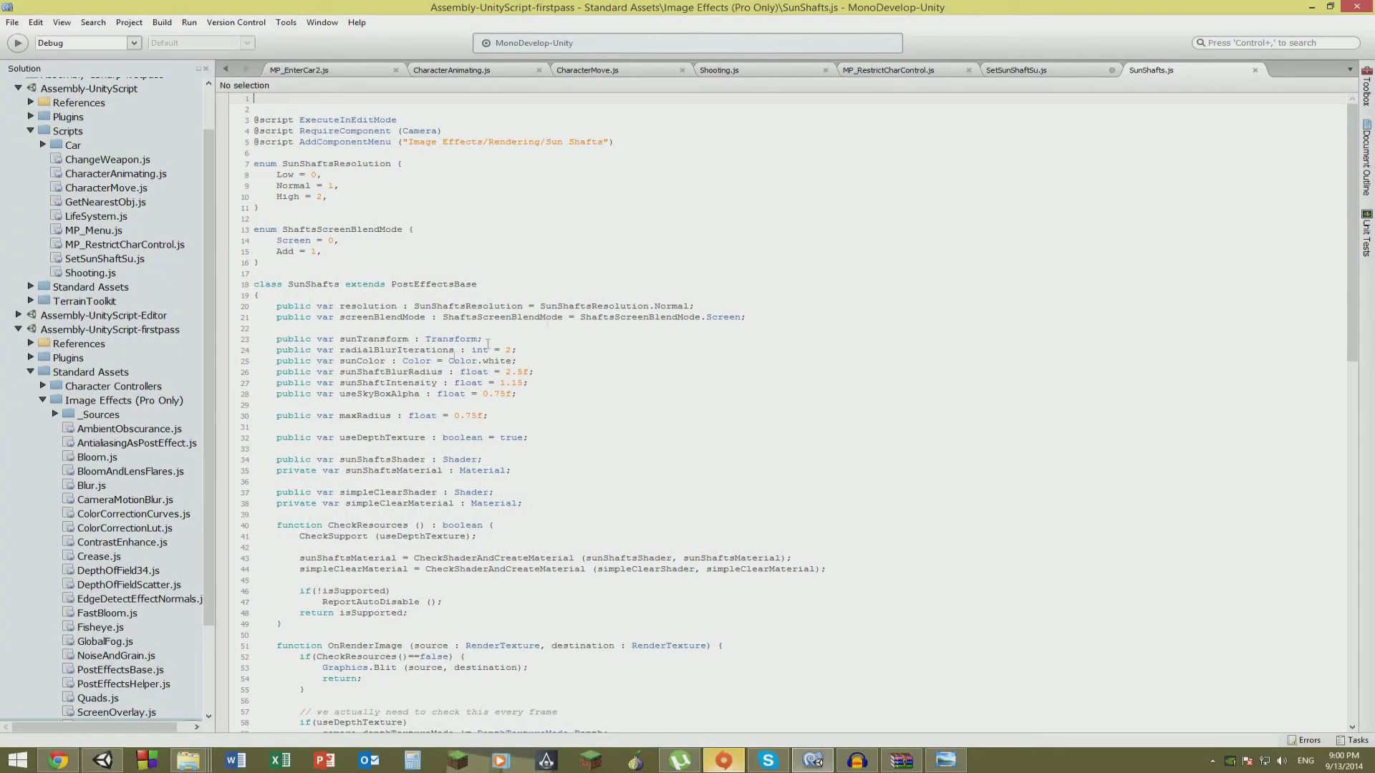
pyautogui.click(1031, 70)
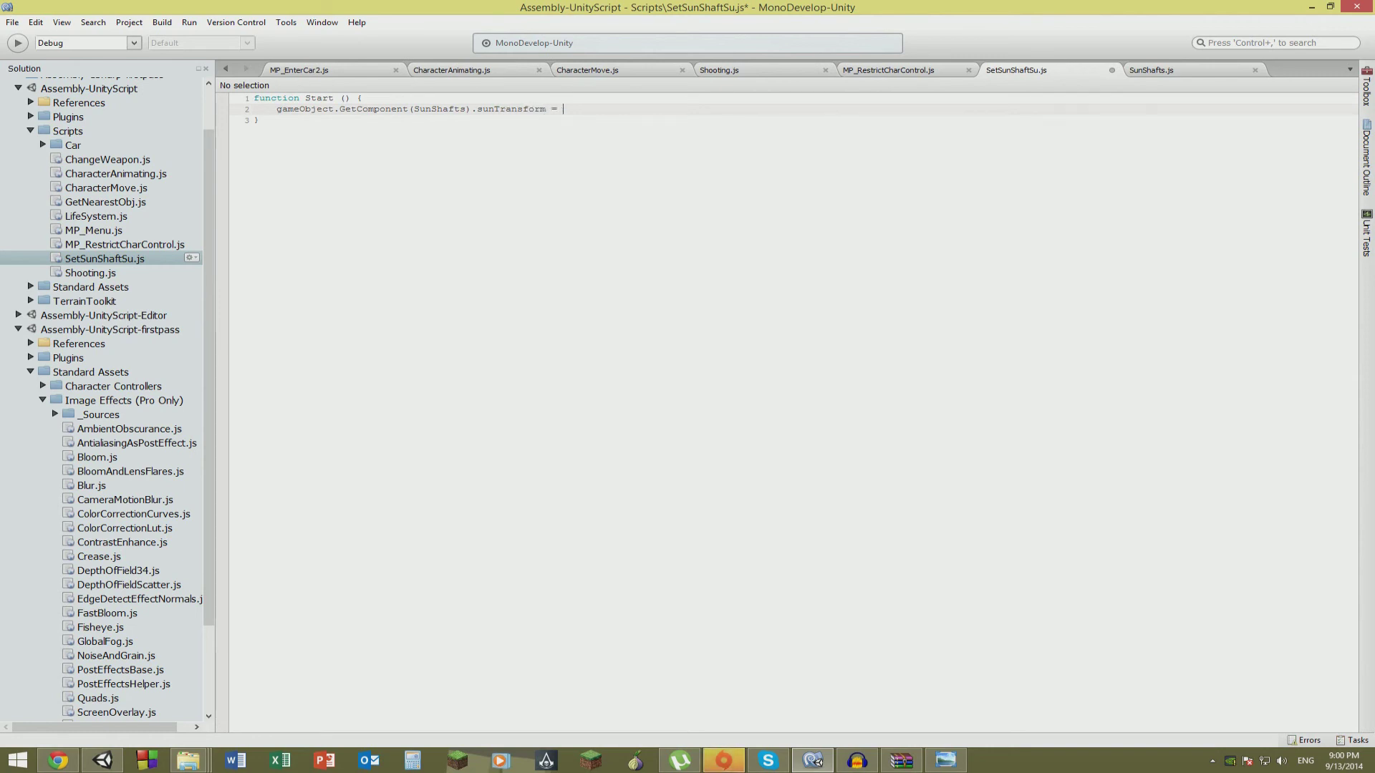
# Complete the Start line as gameObject.GetComponent(SunShafts).sunTransform = GameObject.Find("Sun"); and save the script.
pyautogui.write('game')
pyautogui.press('Down')
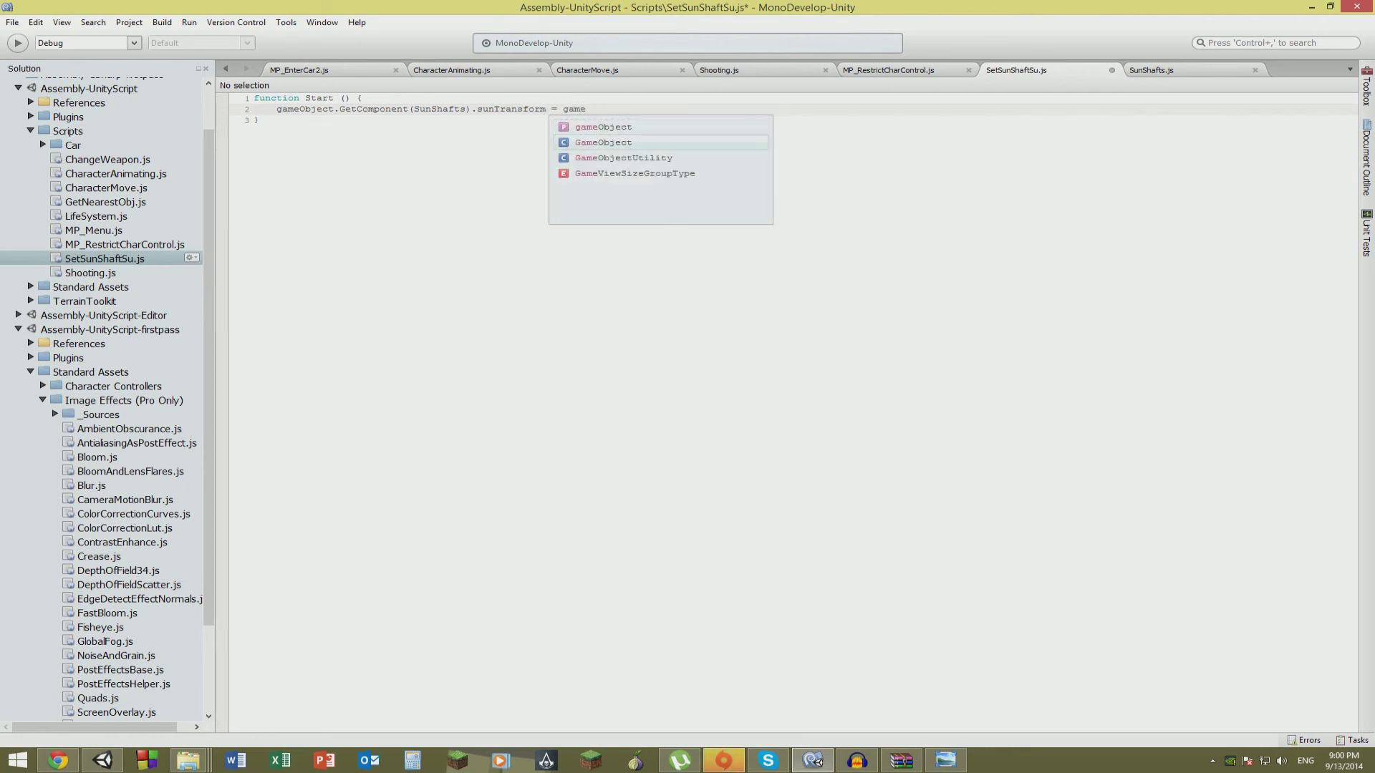
pyautogui.press('Return')
pyautogui.write('.f')
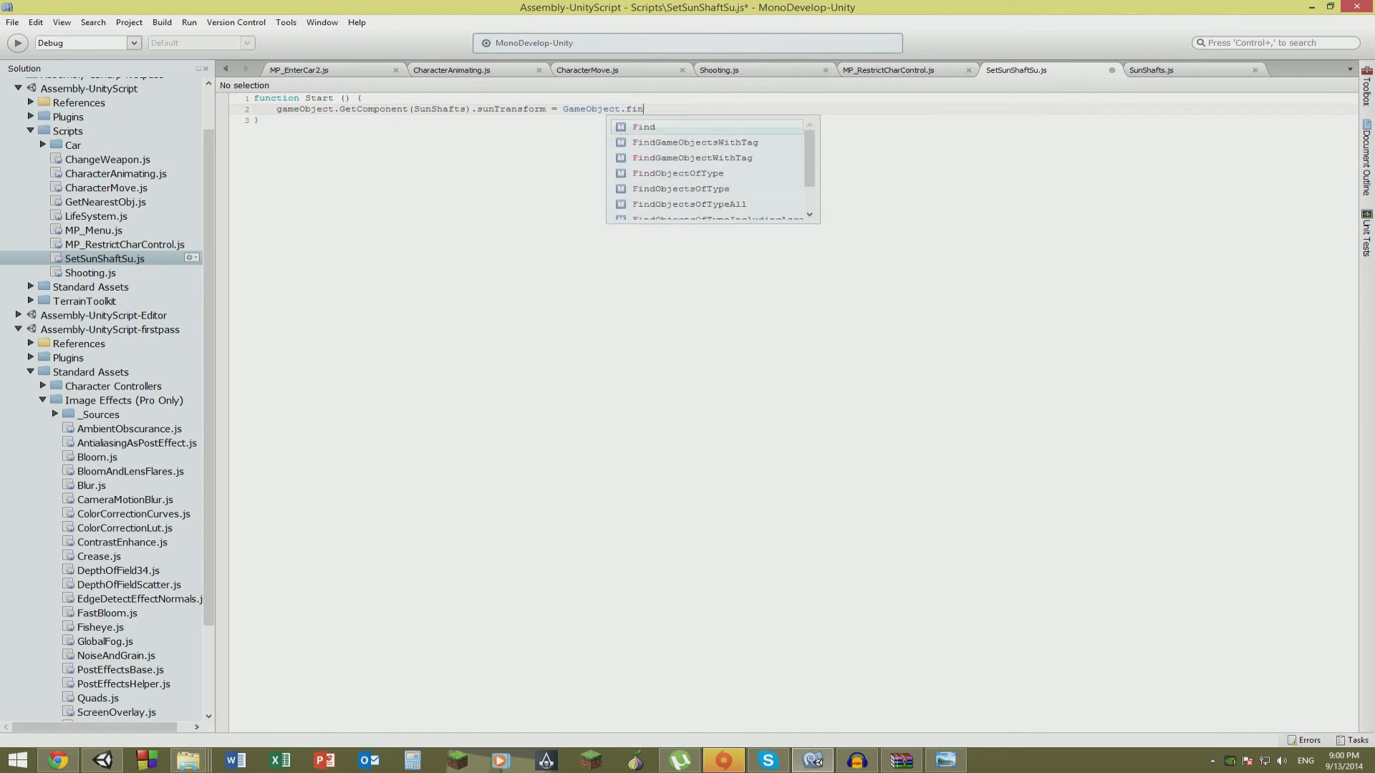
pyautogui.write('in')
pyautogui.press('Return')
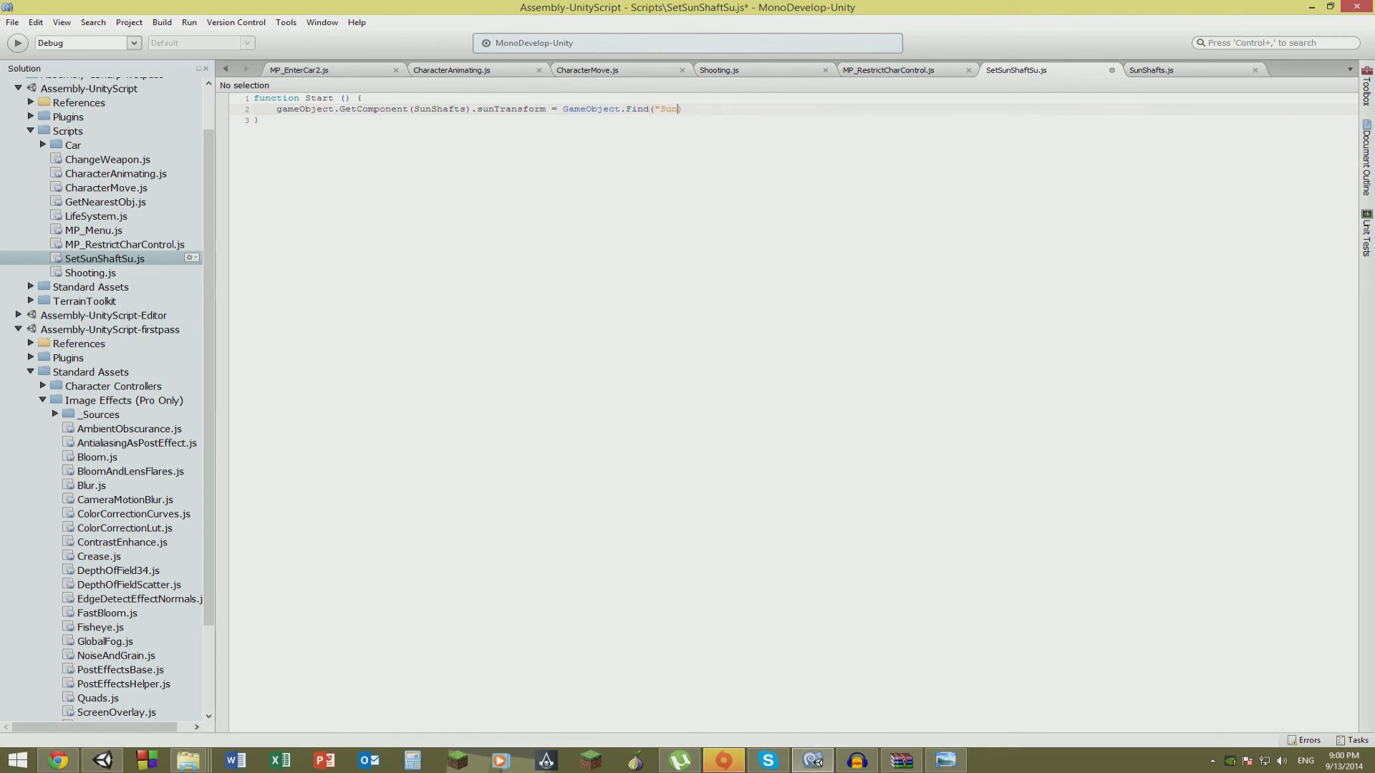
pyautogui.hotkey('ctrl', 's')
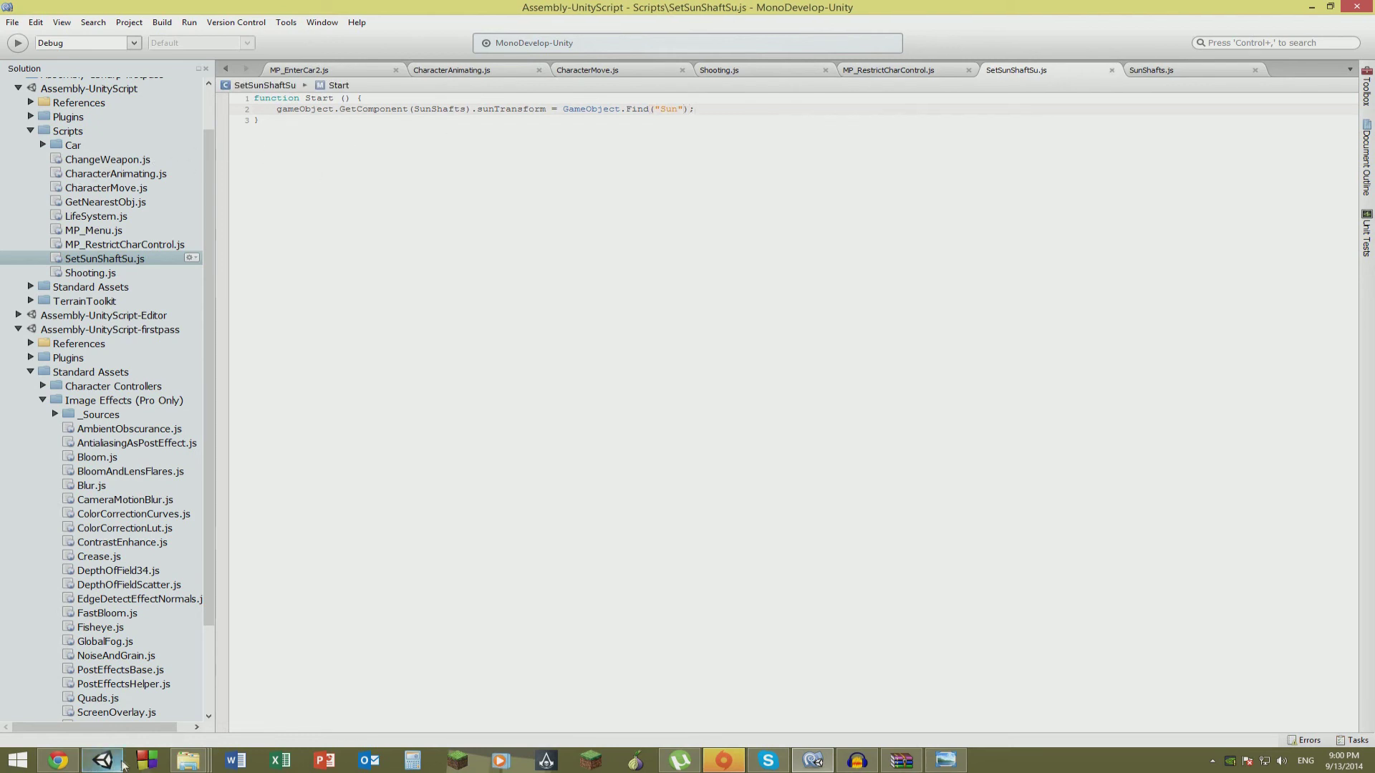
# Check the script for compile errors in Unity, append .transform to GameObject.Find("Sun") in MonoDevelop, and return to Unity.
pyautogui.click(115, 762)
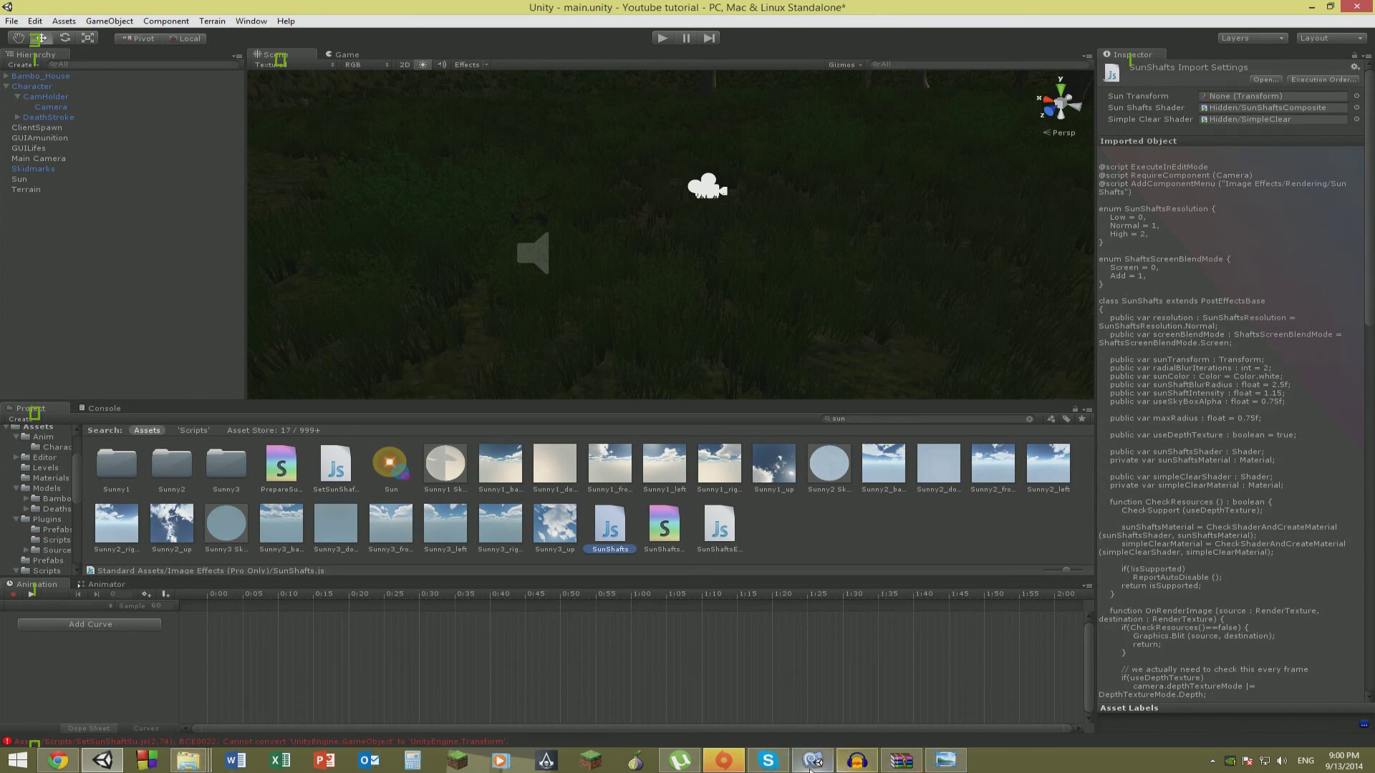
pyautogui.click(811, 766)
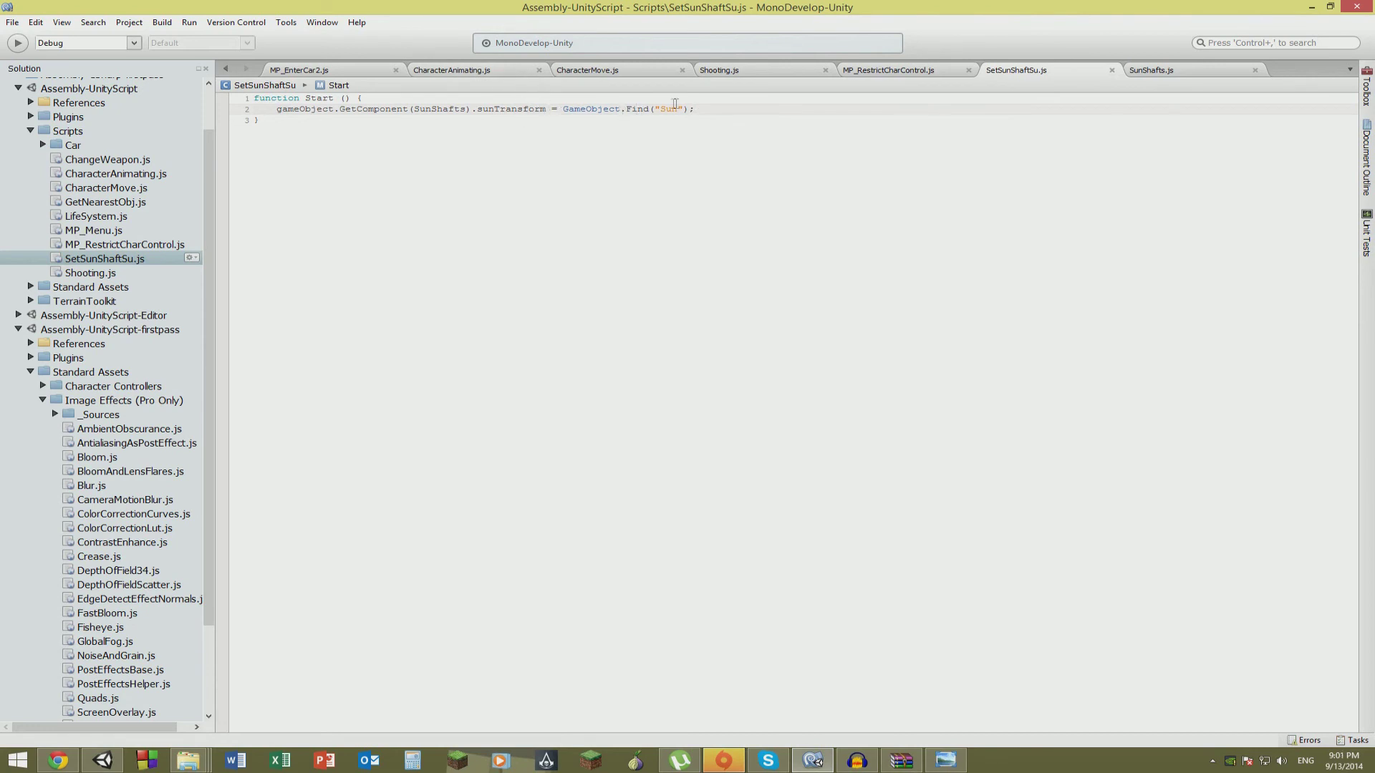
pyautogui.write('.transform')
pyautogui.click(103, 760)
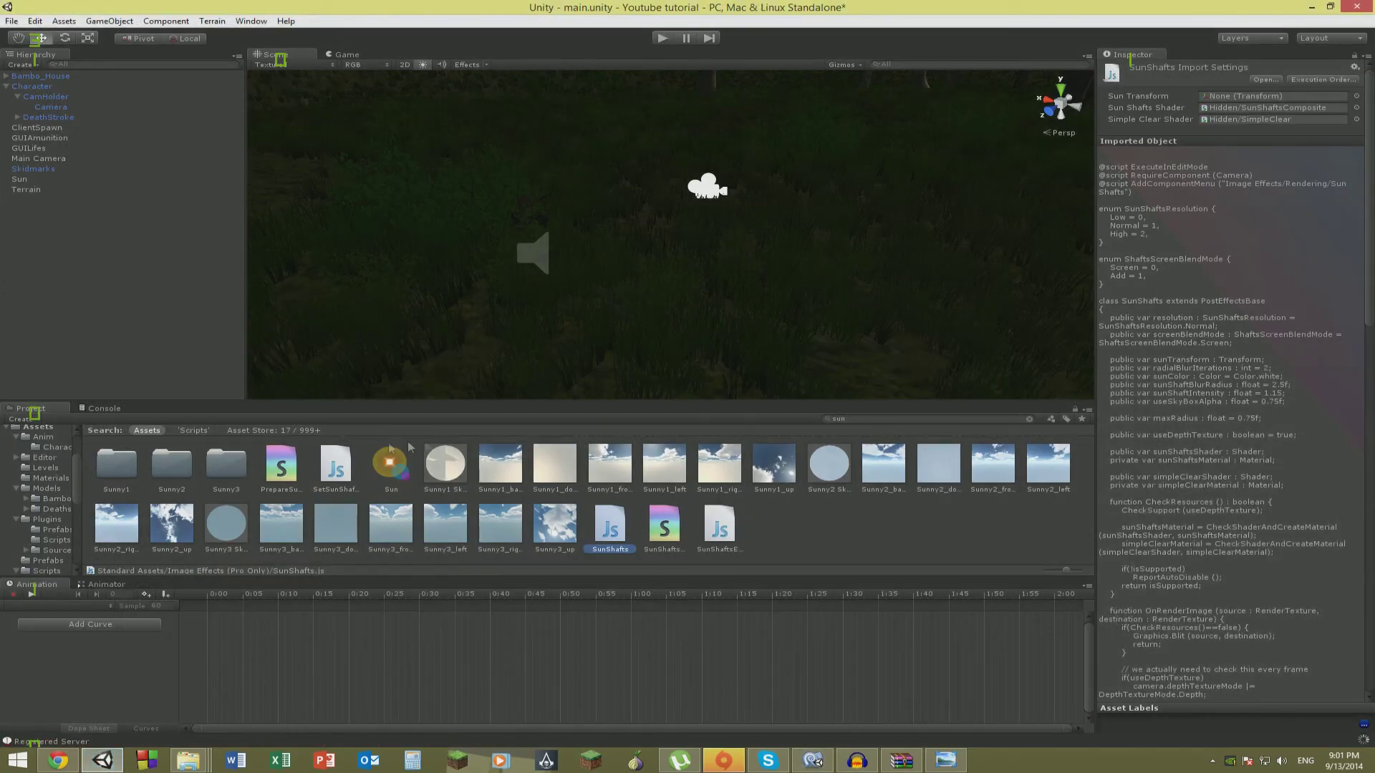
pyautogui.press('Right')
pyautogui.moveTo(461, 402); pyautogui.dragTo(489, 355)
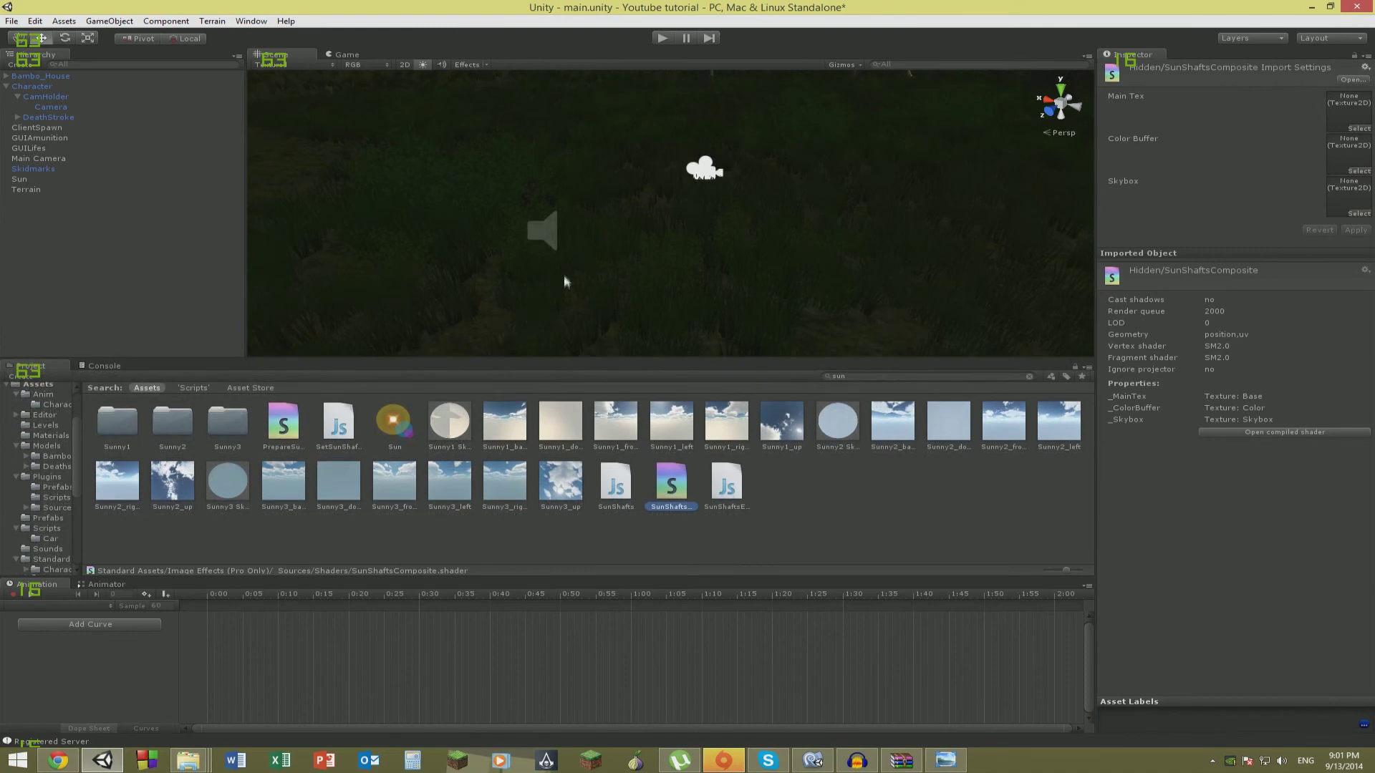
pyautogui.moveTo(564, 283); pyautogui.dragTo(558, 310, button='right')
pyautogui.moveTo(554, 387); pyautogui.dragTo(555, 390)
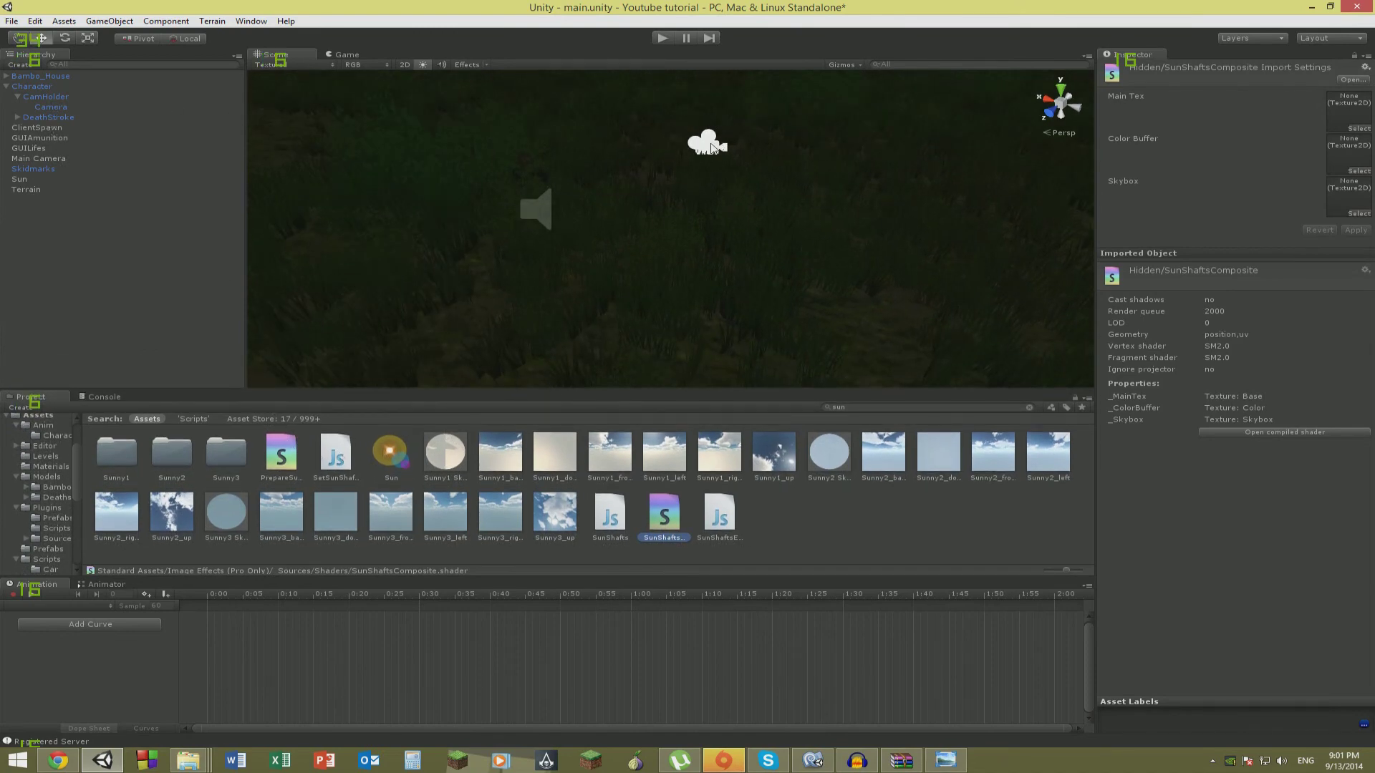
# Set the character camera's Sun Shafts color to light orange (R 255, G 154) and its intensity to 1.6.
pyautogui.click(536, 209)
pyautogui.scroll(-5, 1153, 467)
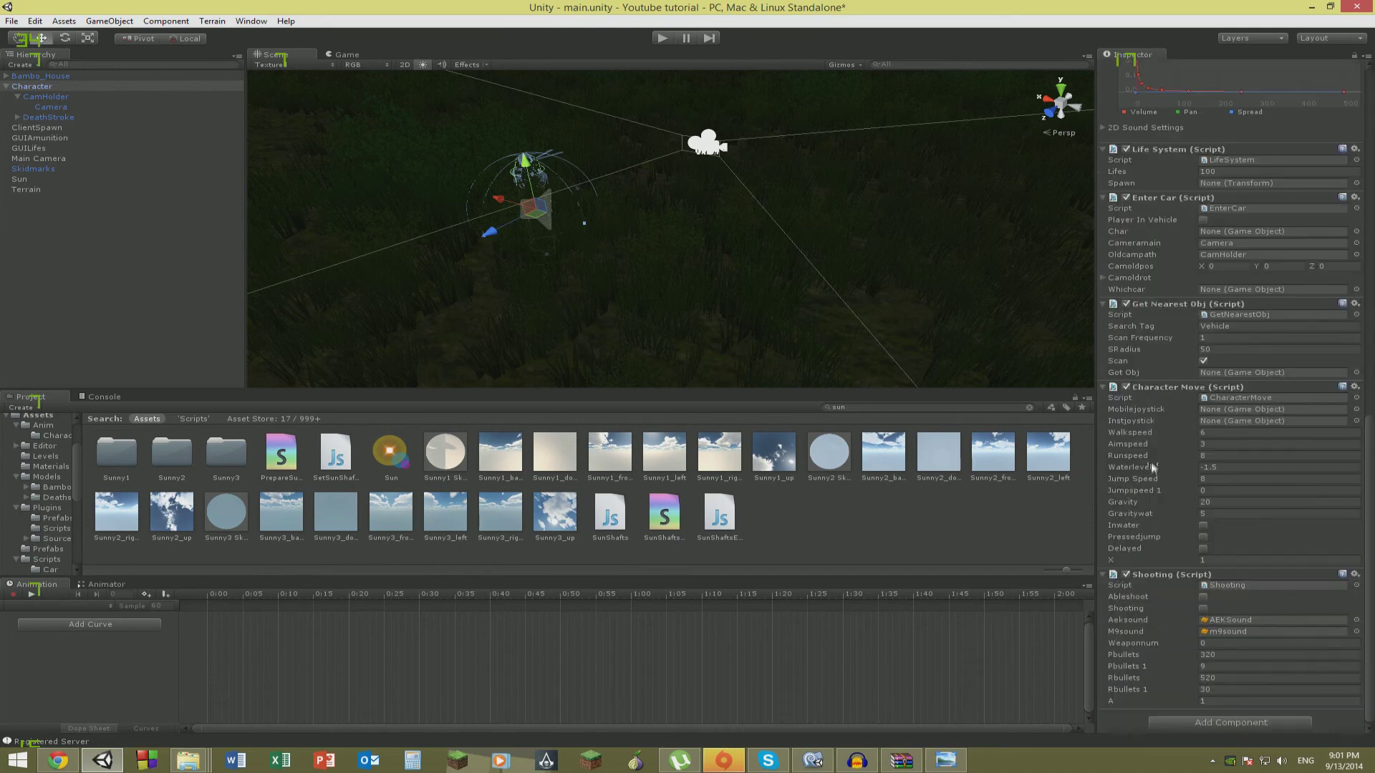
pyautogui.click(702, 146)
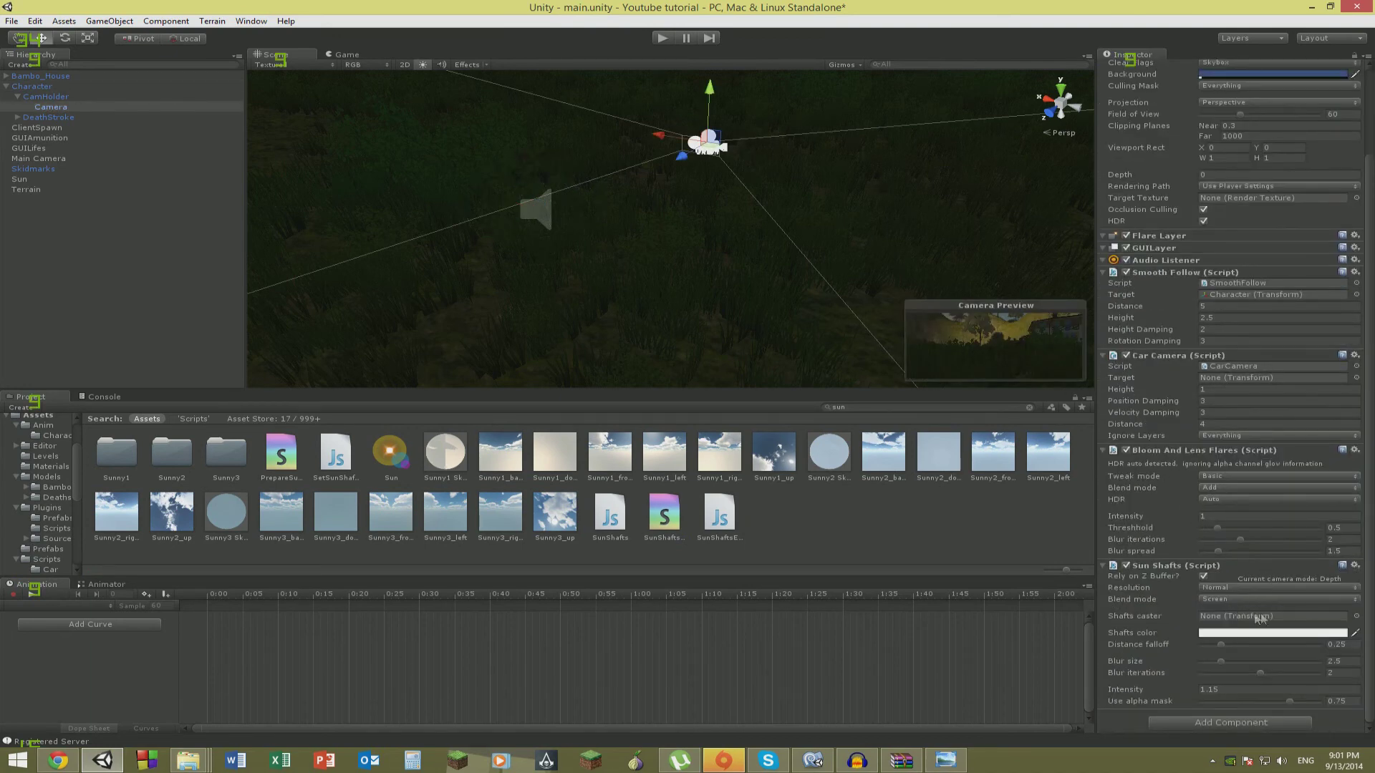
pyautogui.click(1278, 634)
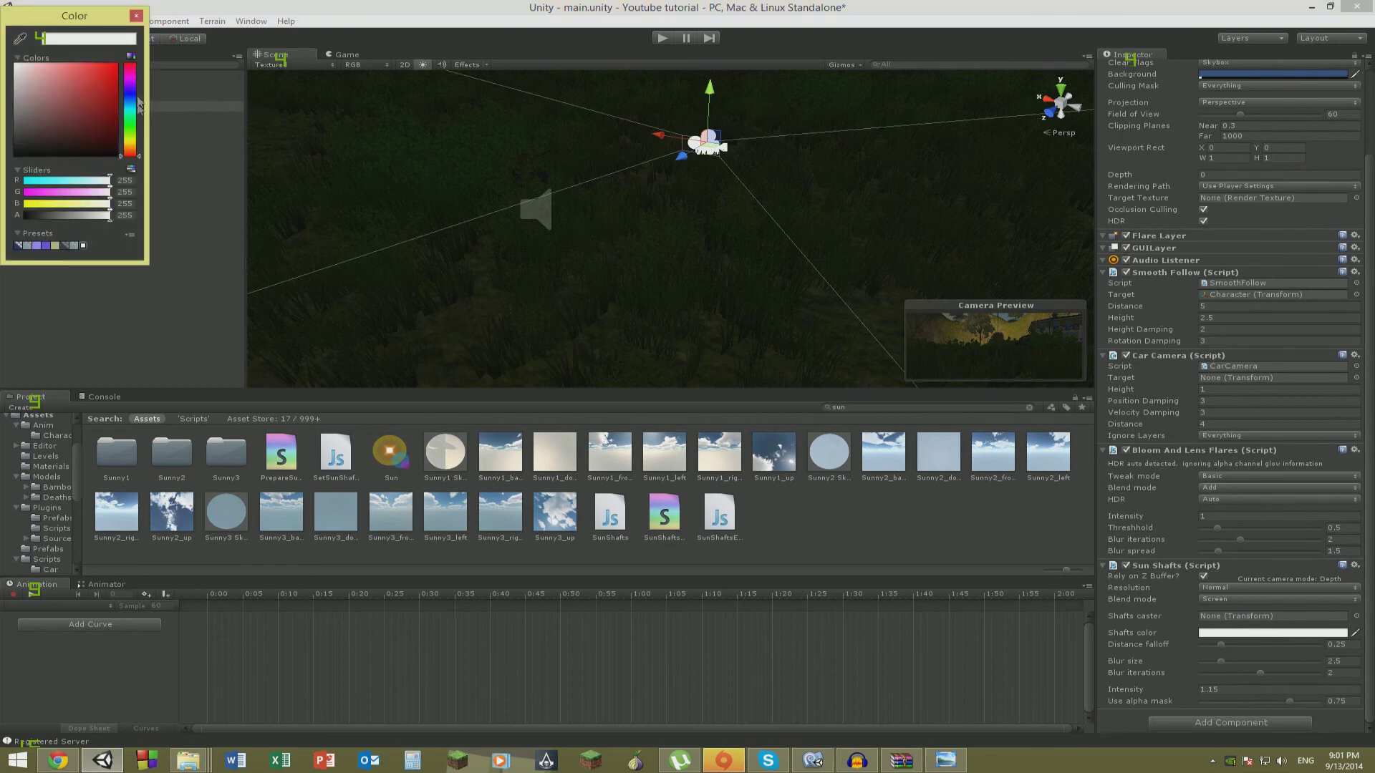
pyautogui.moveTo(135, 154); pyautogui.dragTo(132, 152)
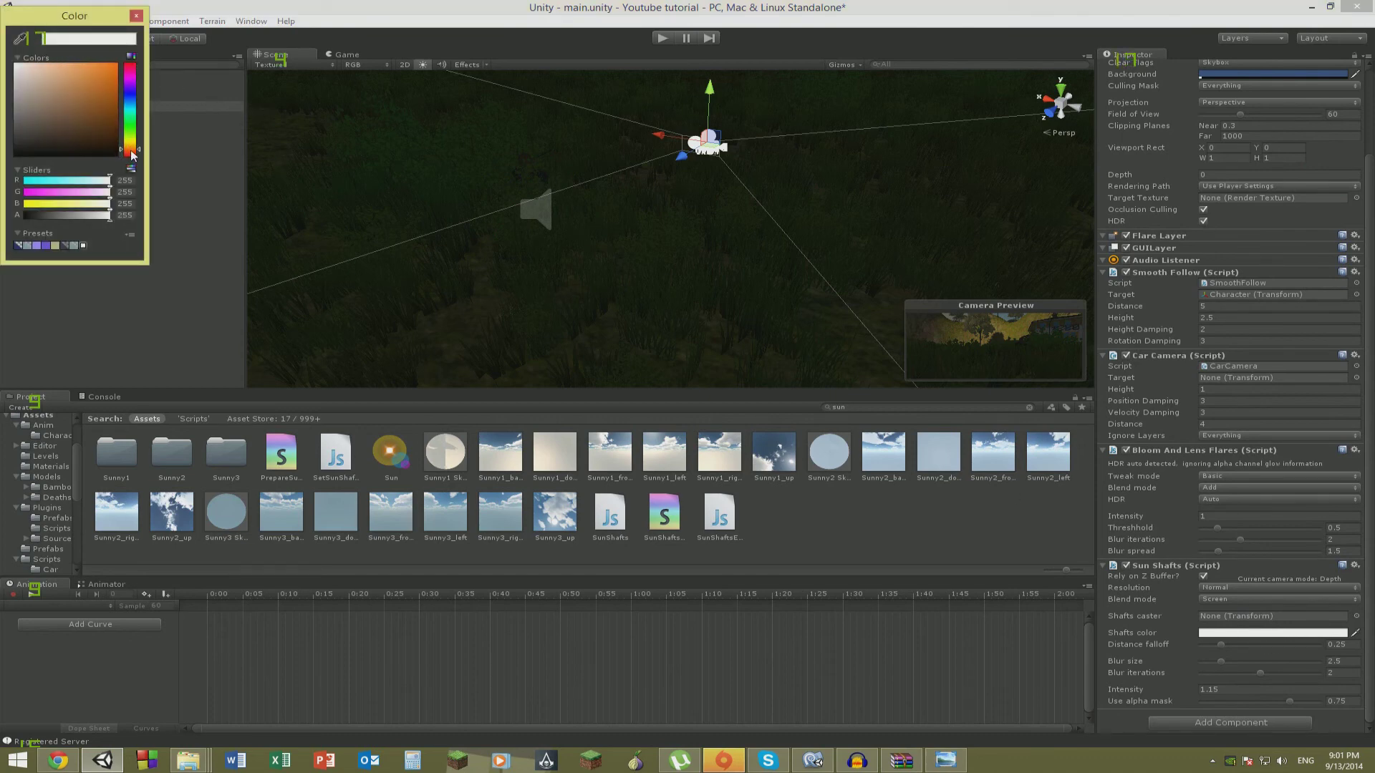
pyautogui.click(103, 65)
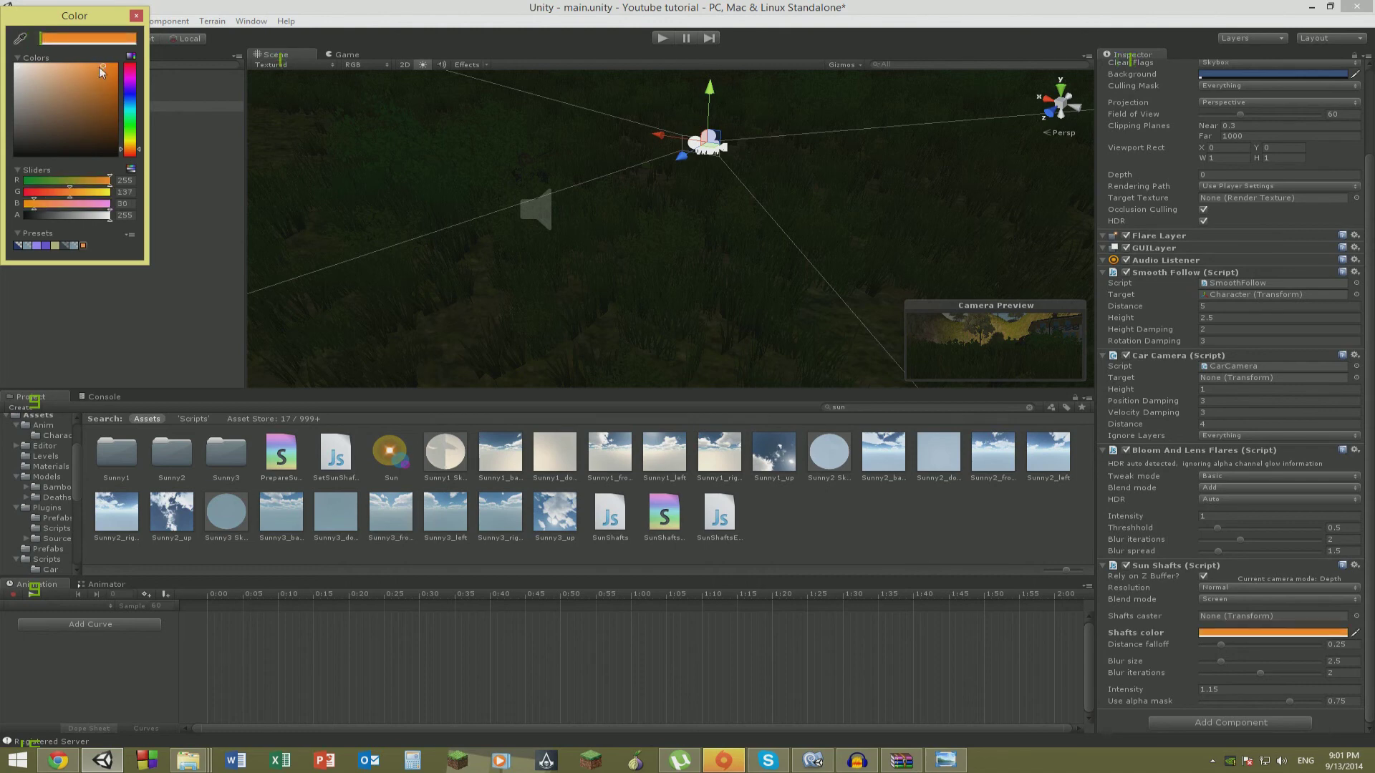
pyautogui.click(100, 66)
pyautogui.click(96, 83)
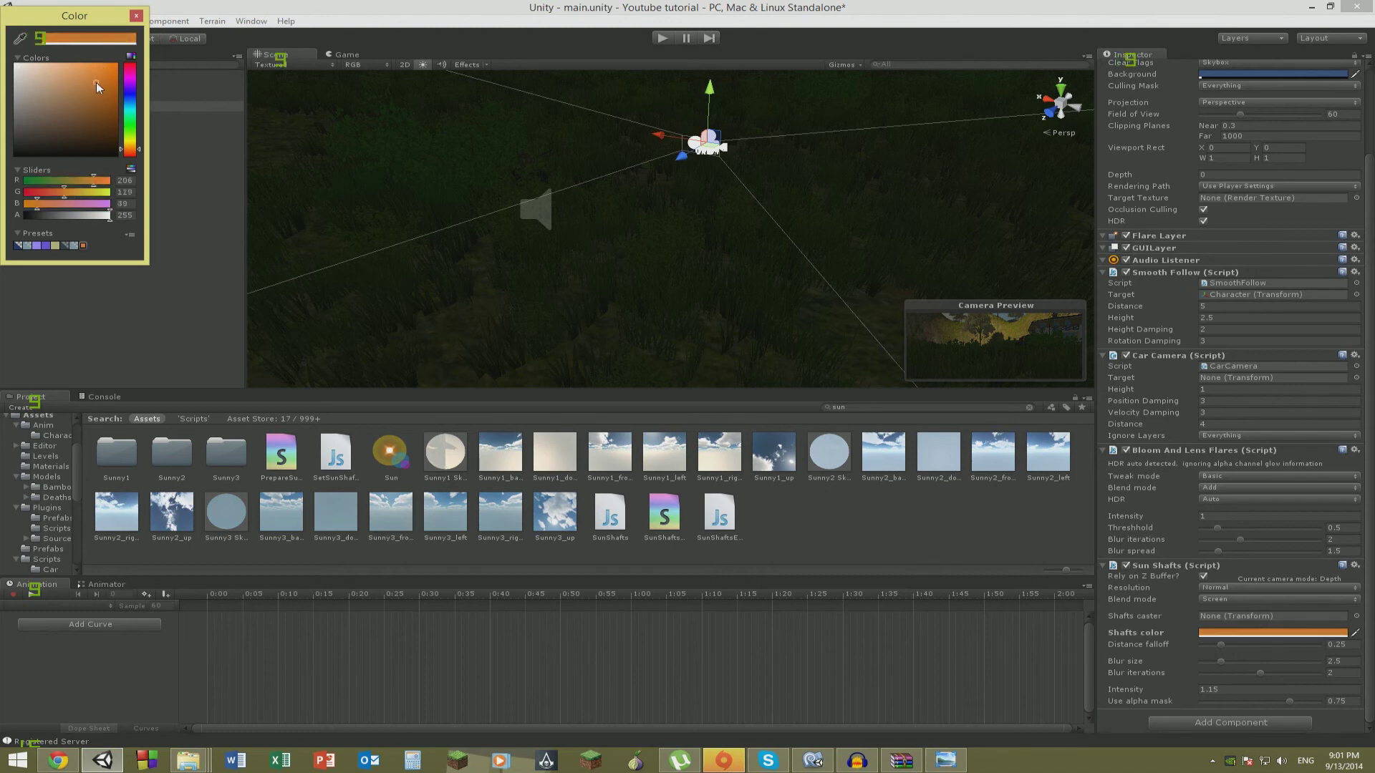
pyautogui.click(92, 62)
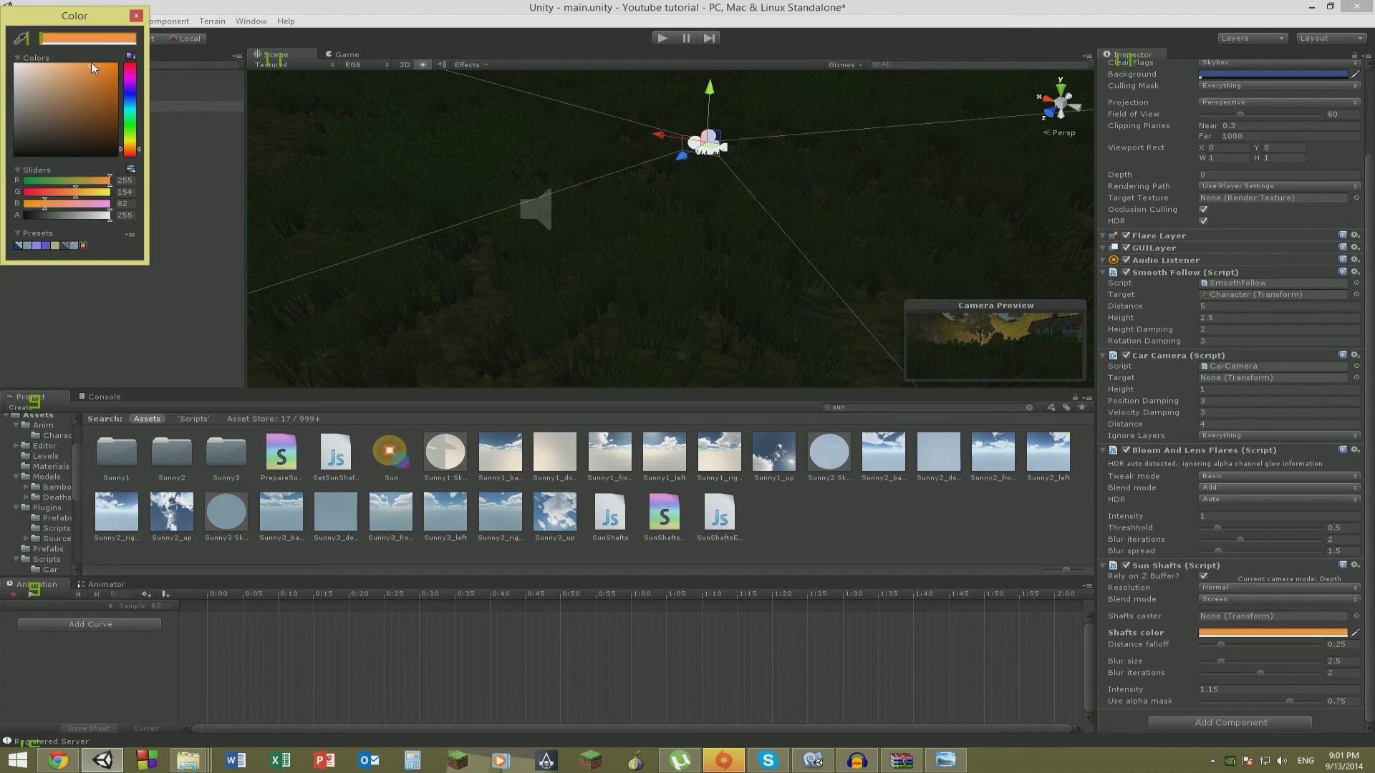
pyautogui.click(136, 16)
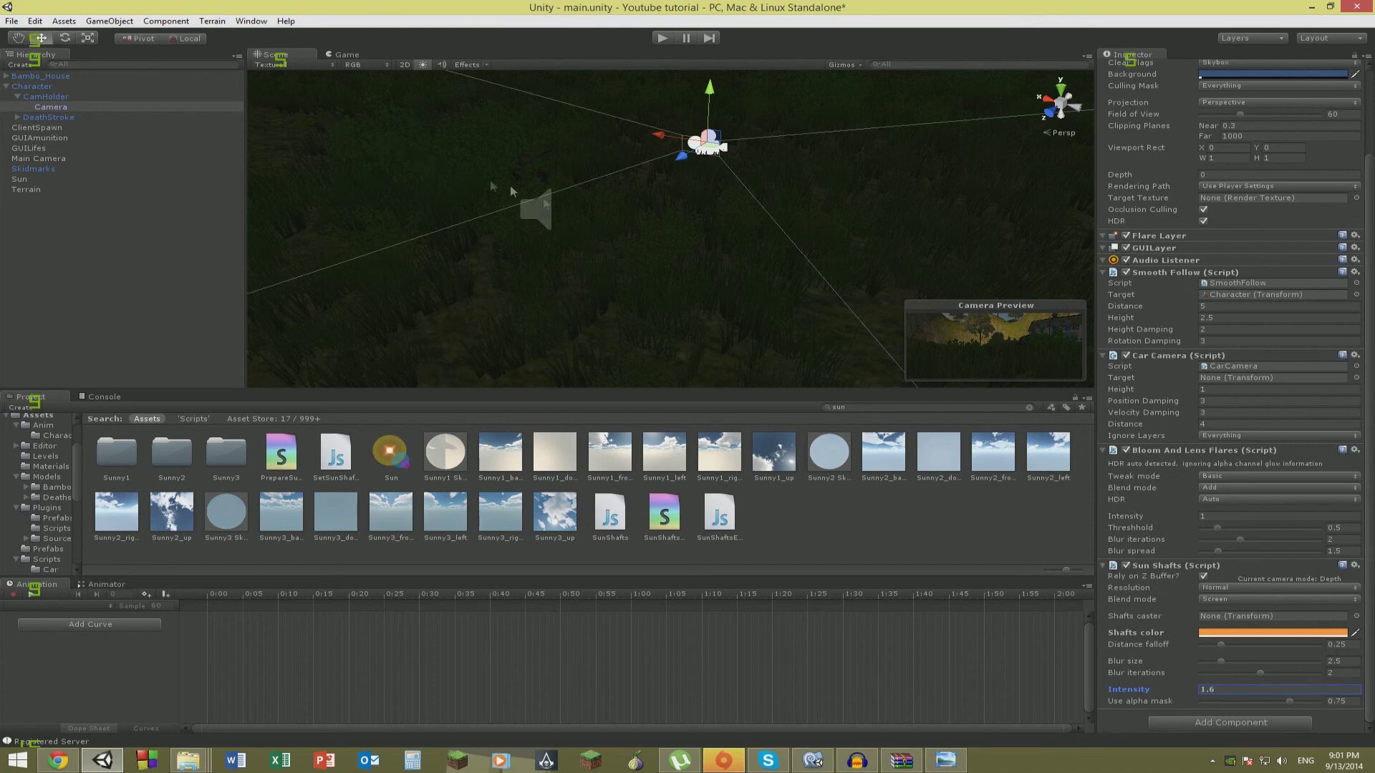
# Save the scene and apply the Character object's changes to its prefab.
pyautogui.hotkey('ctrl', 's')
pyautogui.click(59, 105)
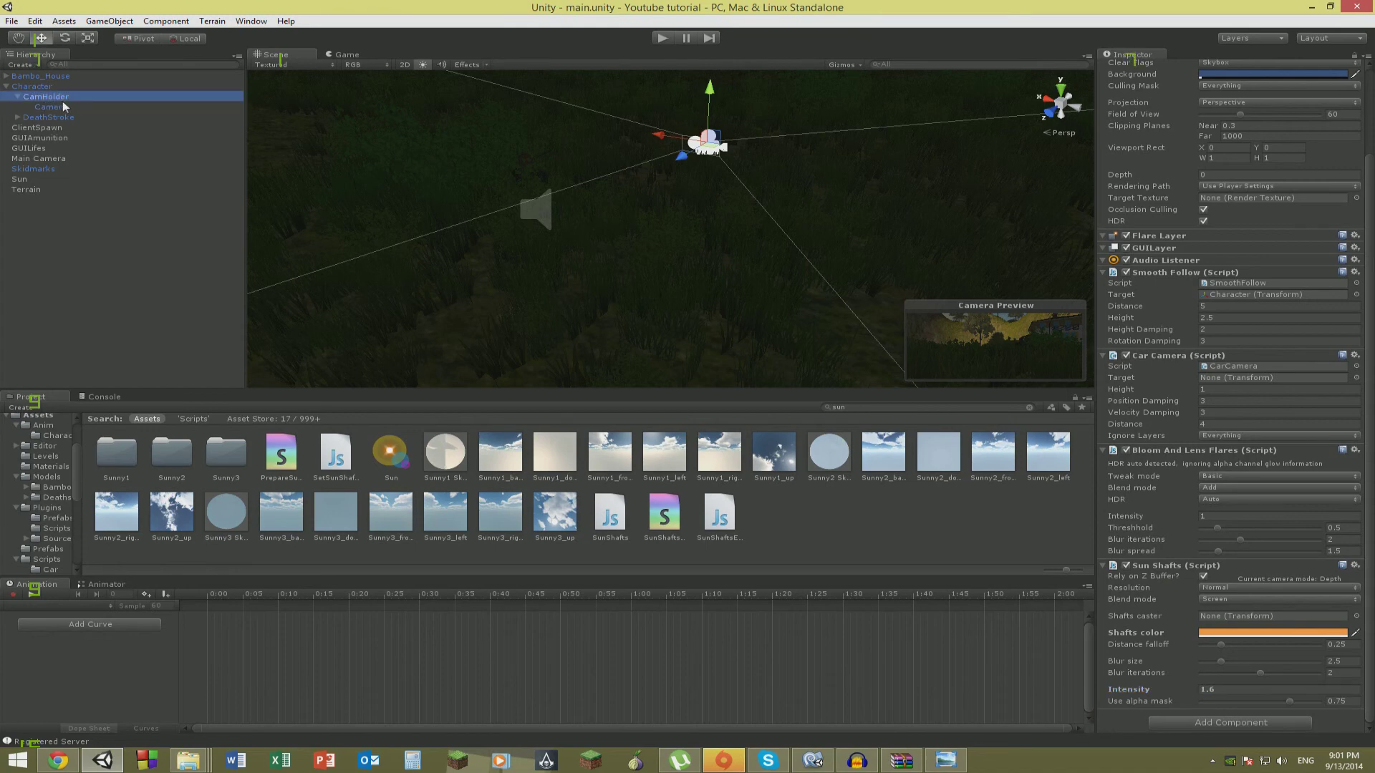
pyautogui.click(29, 97)
pyautogui.click(36, 86)
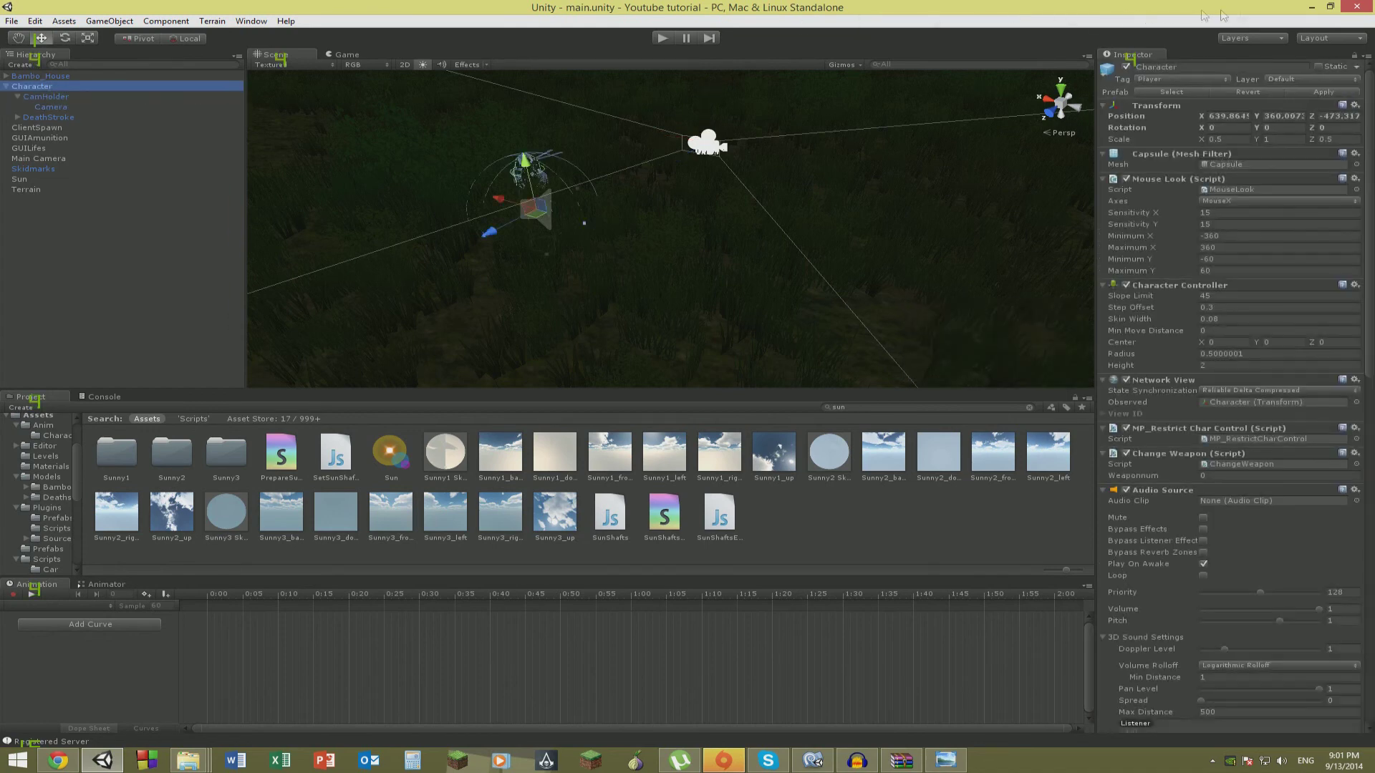
pyautogui.click(1315, 92)
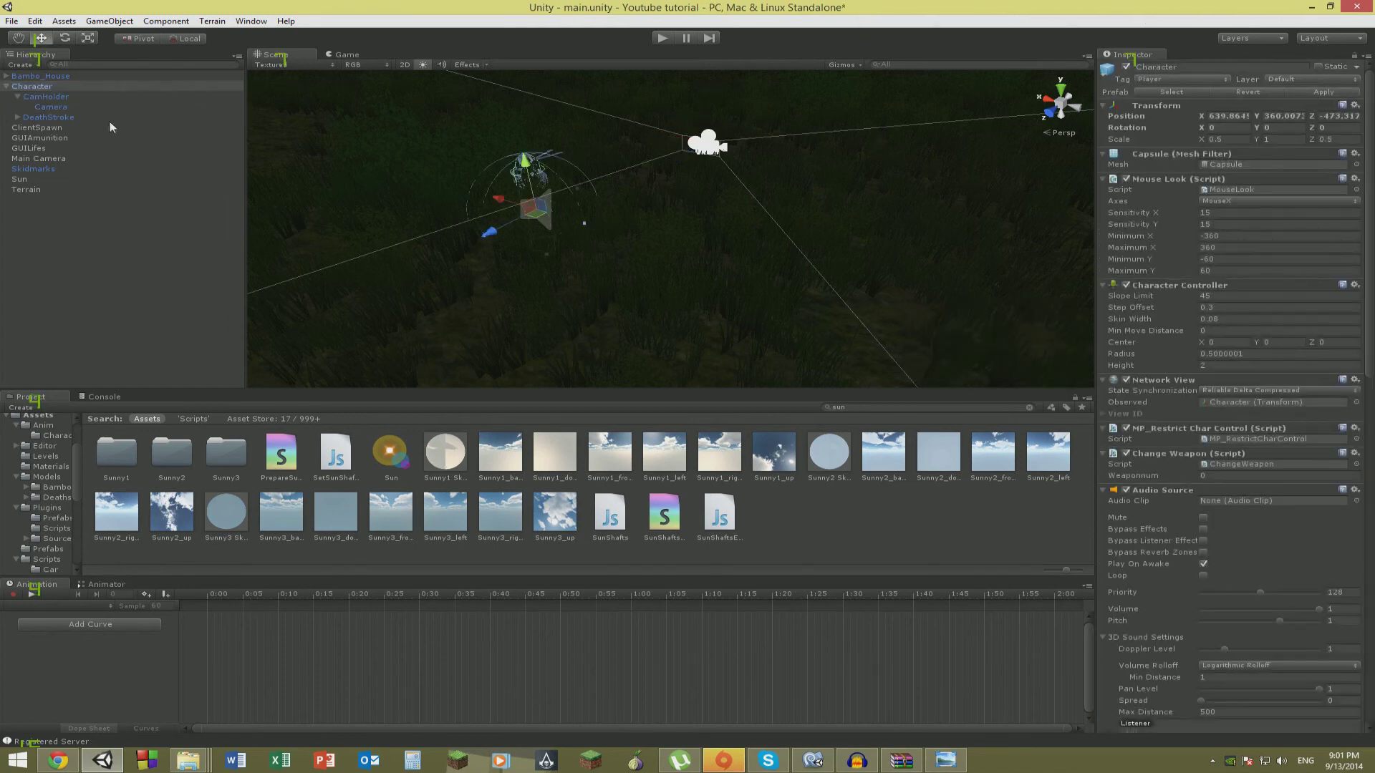
# Clear the project asset search and open the Scripts folder under Assets.
pyautogui.click(45, 106)
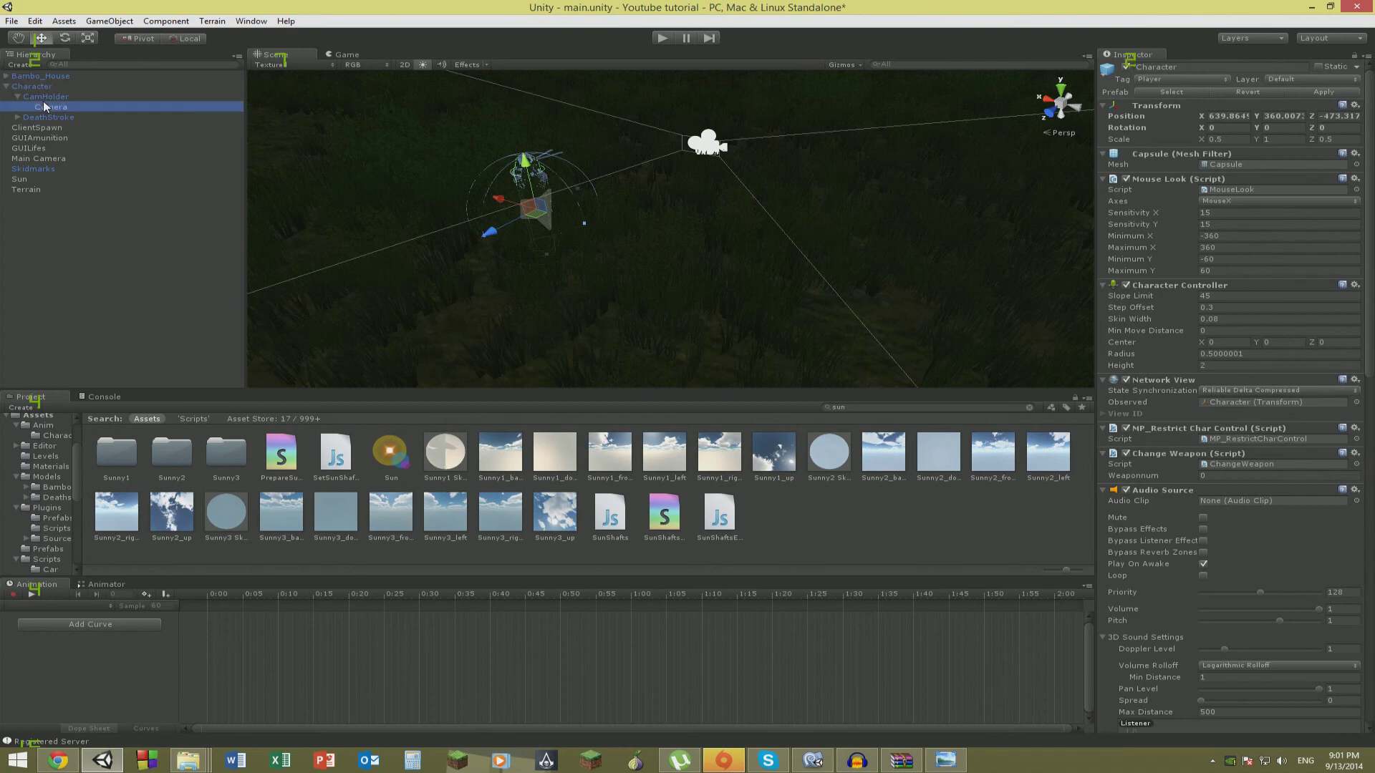
pyautogui.click(707, 519)
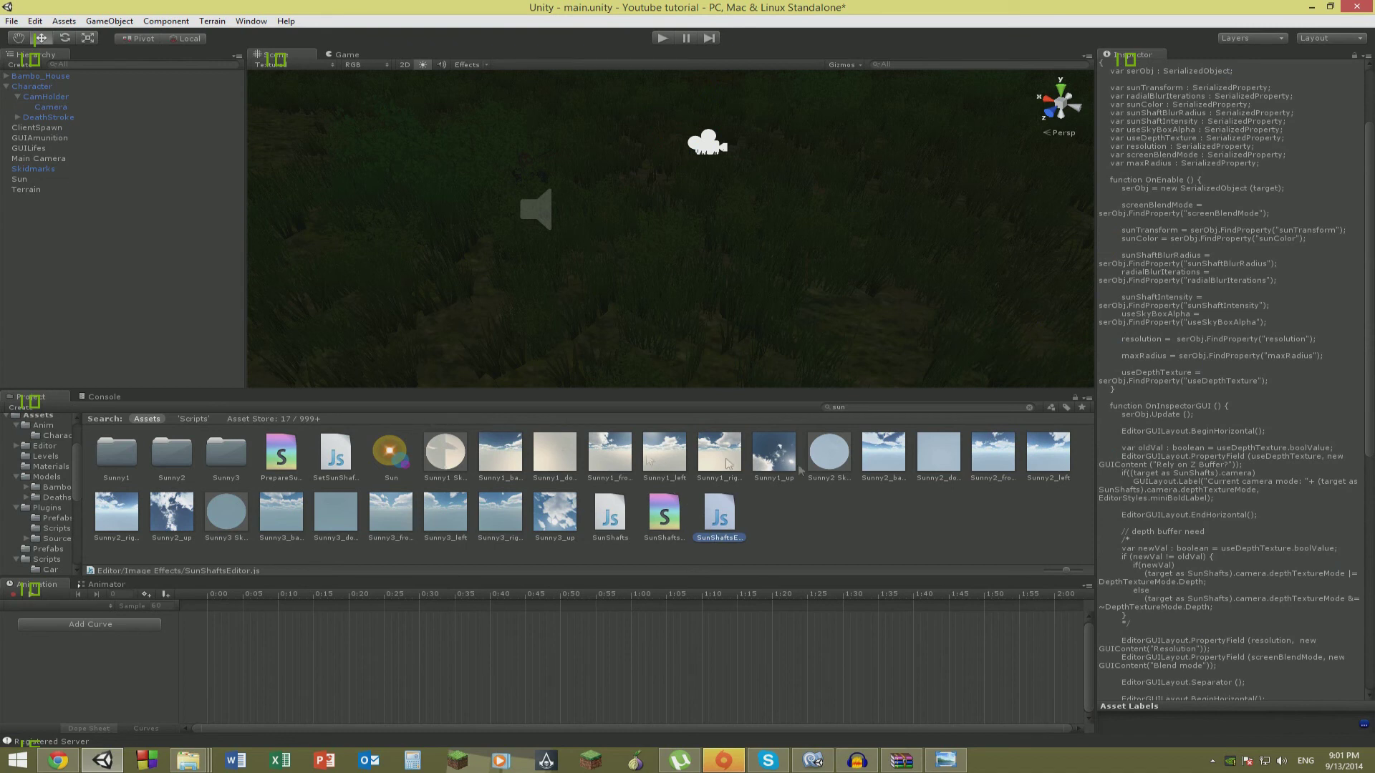
pyautogui.click(1028, 407)
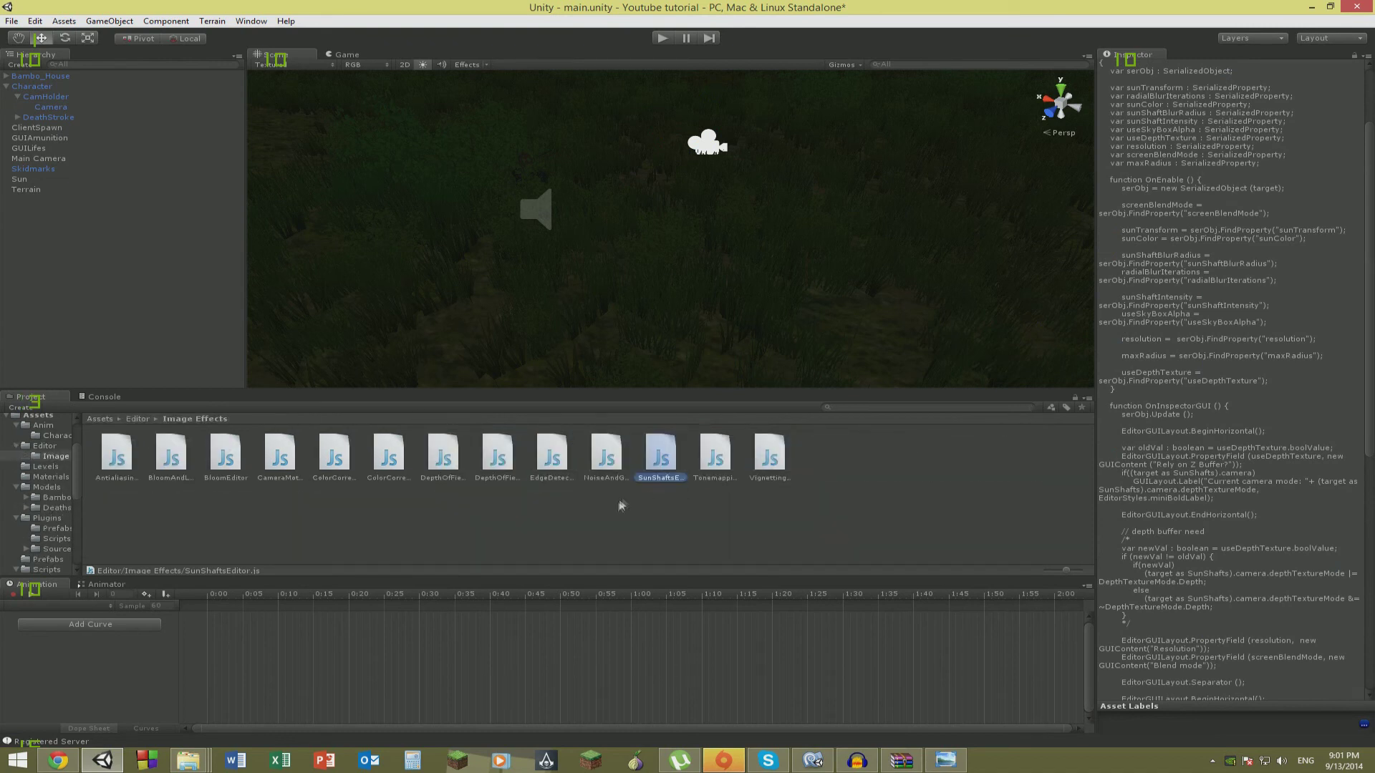
pyautogui.click(100, 418)
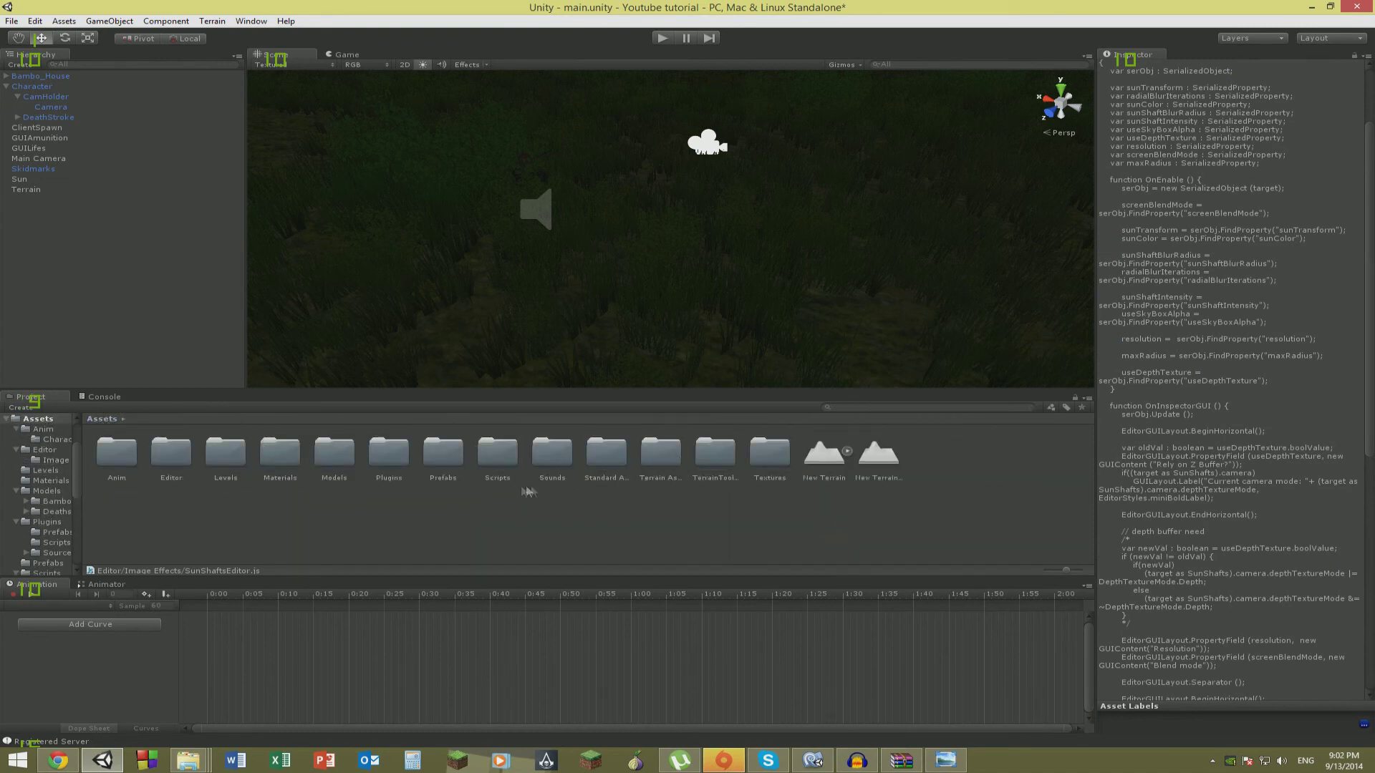
pyautogui.doubleClick(495, 475)
pyautogui.click(495, 476)
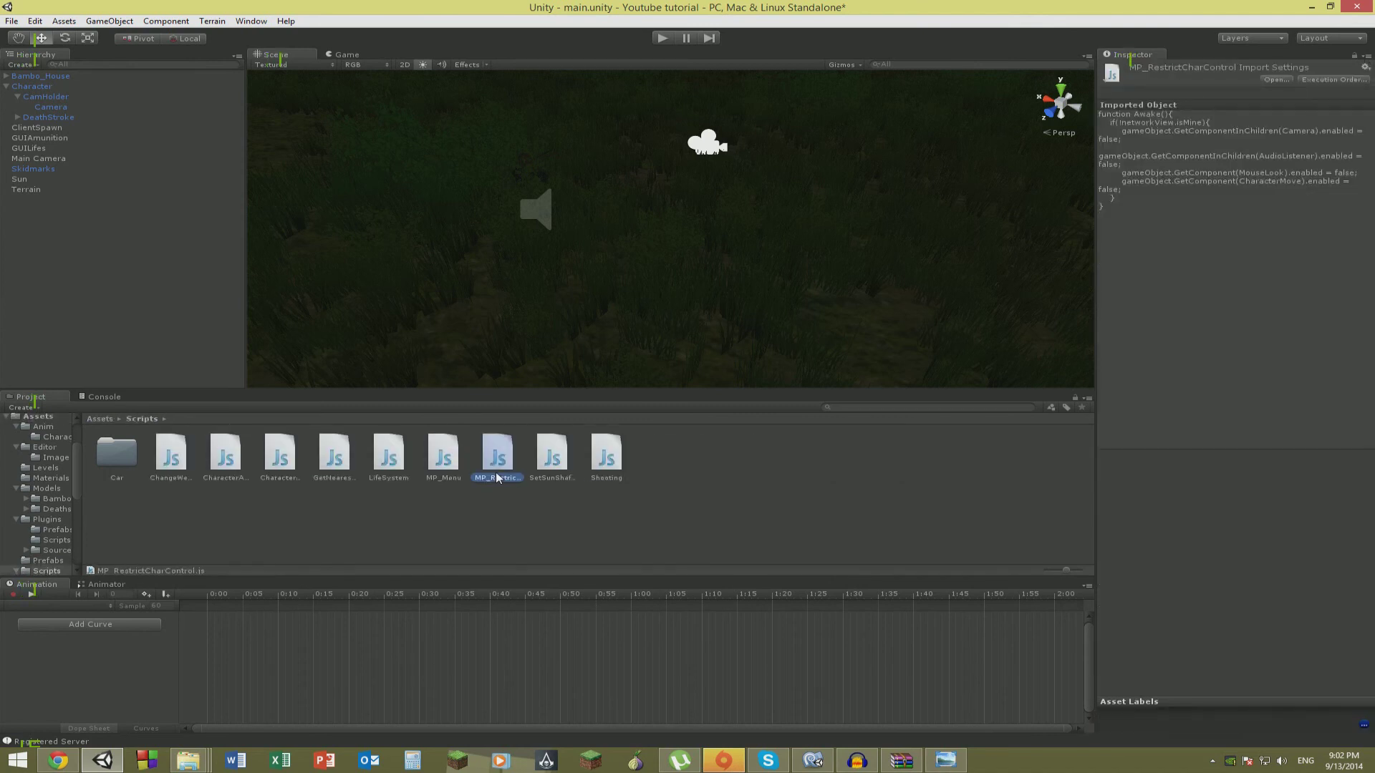
# Rename the SetSunShaftSu script to SetSunShaftSun.
pyautogui.click(570, 468)
pyautogui.click(565, 474)
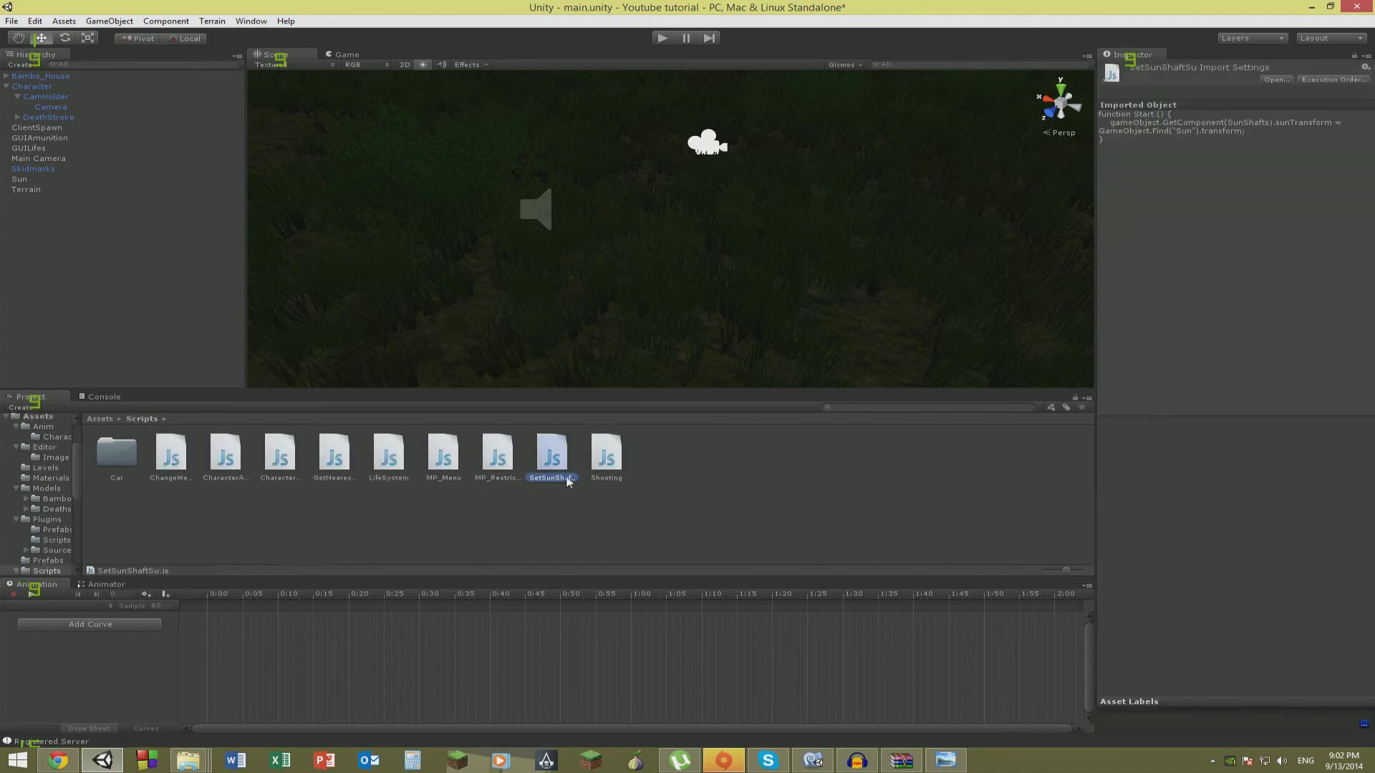
pyautogui.click(565, 484)
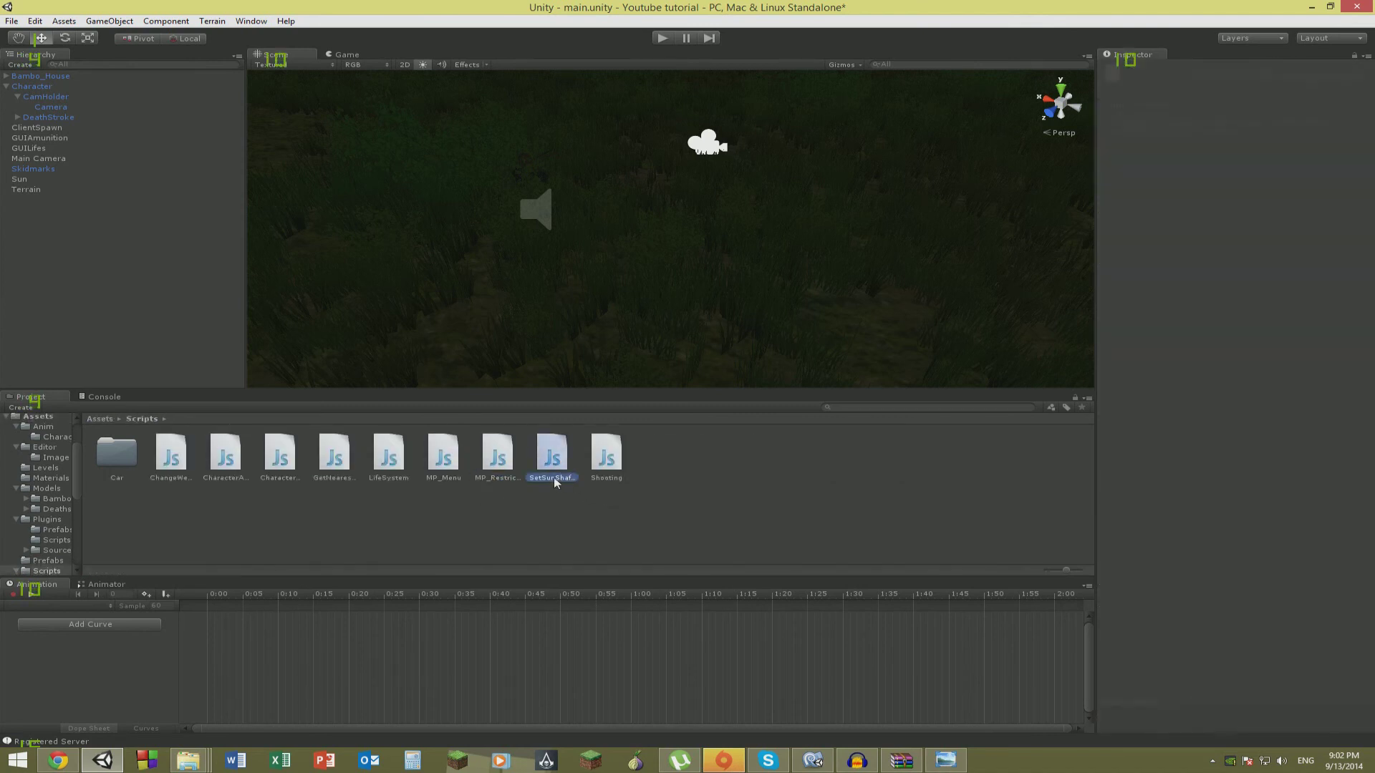
pyautogui.press('F2')
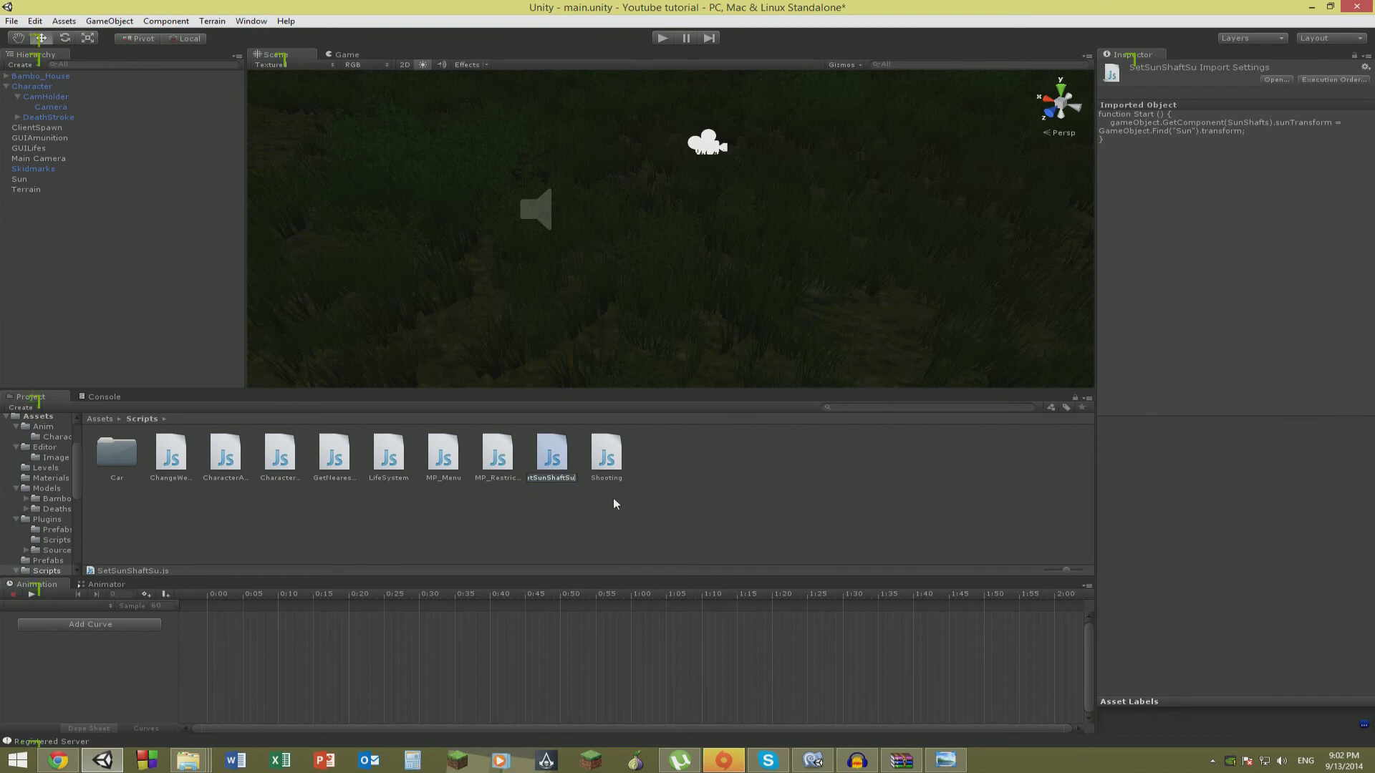
pyautogui.write('n')
pyautogui.press('Return')
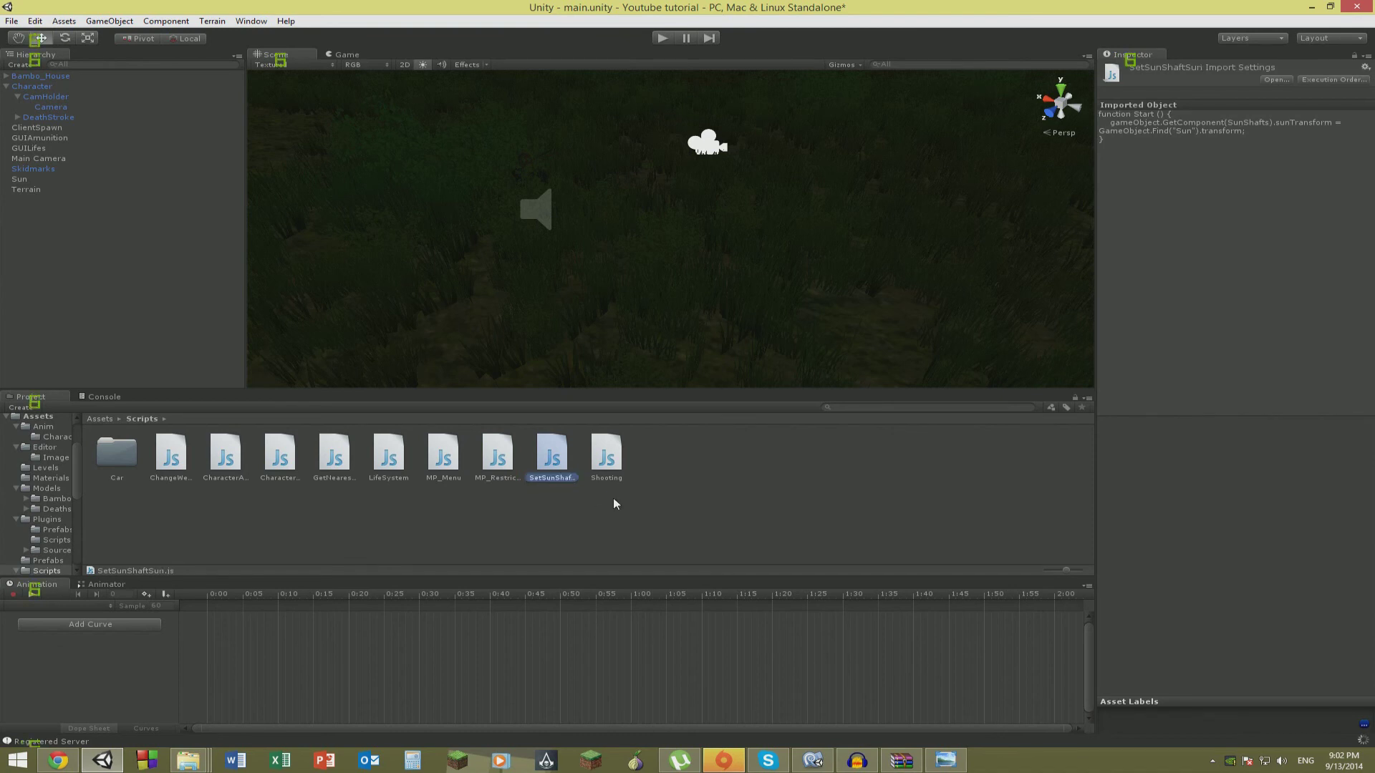
# Attach the SetSunShaftSun script to the Camera under the character's CamHolder.
pyautogui.click(48, 107)
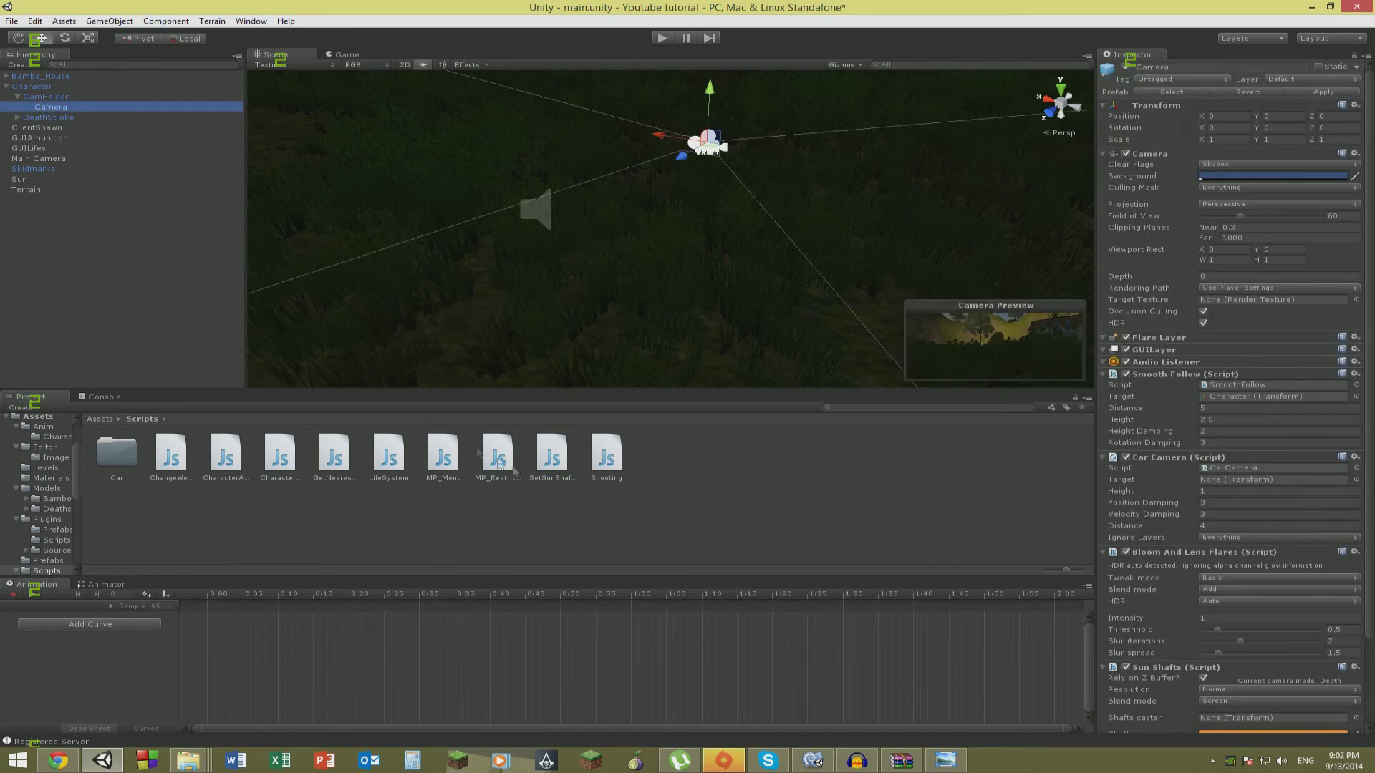
pyautogui.scroll(-3, 1318, 499)
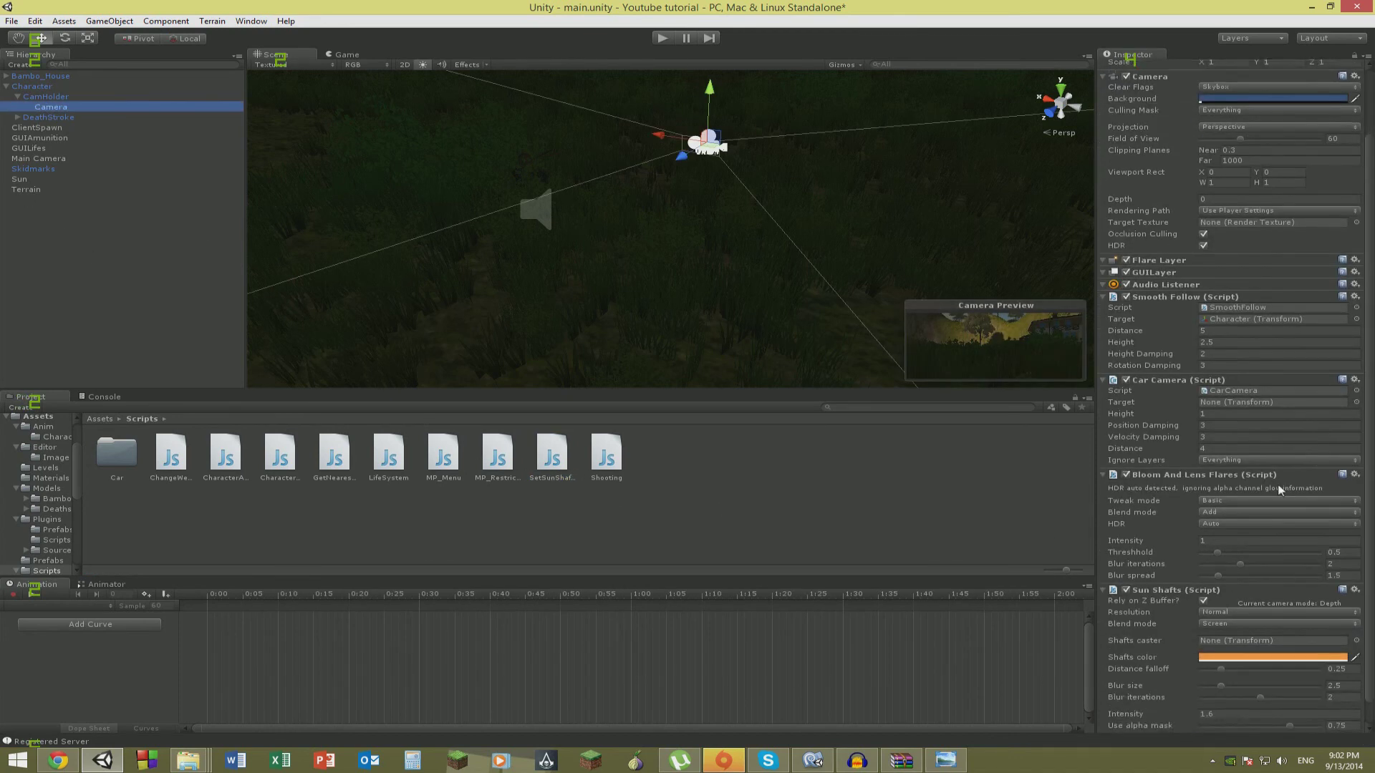
pyautogui.moveTo(562, 475); pyautogui.dragTo(1091, 703)
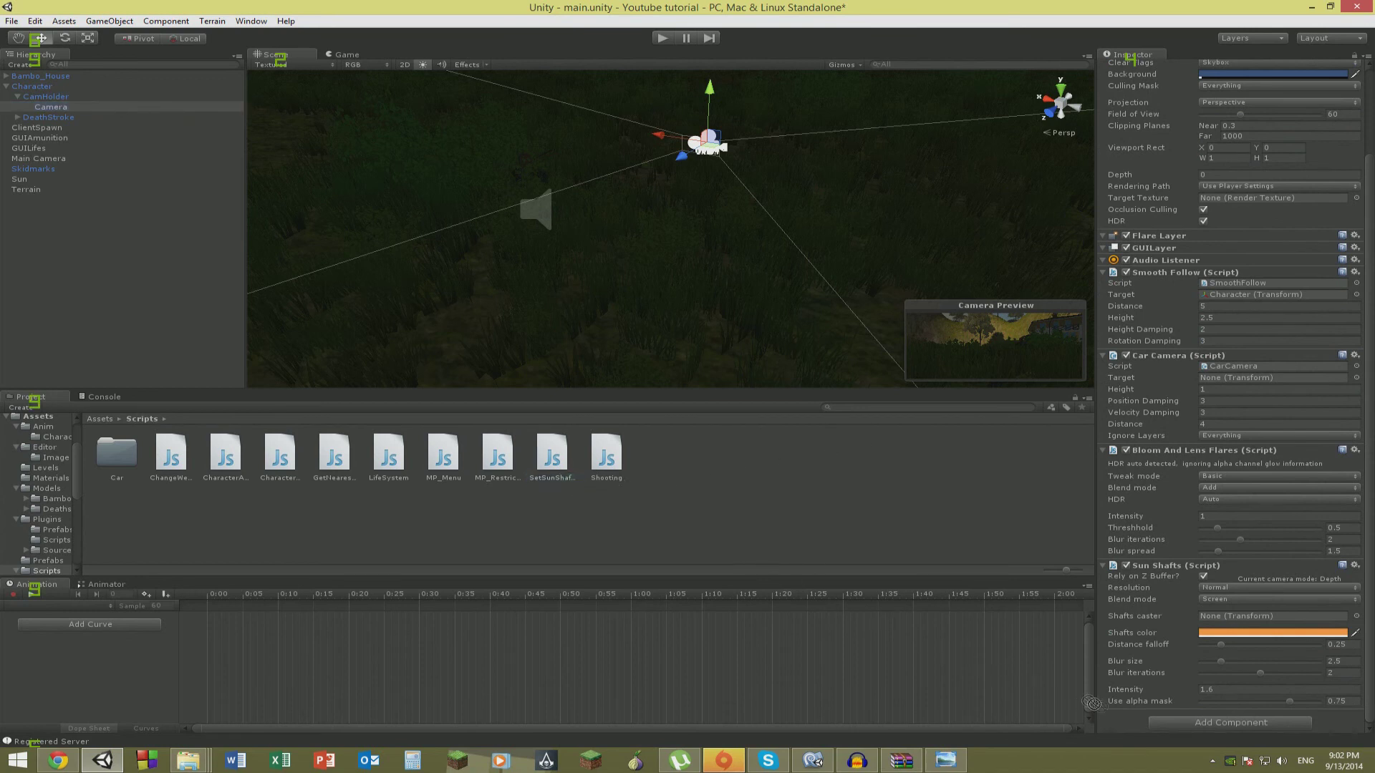
pyautogui.moveTo(1148, 655); pyautogui.dragTo(1189, 678)
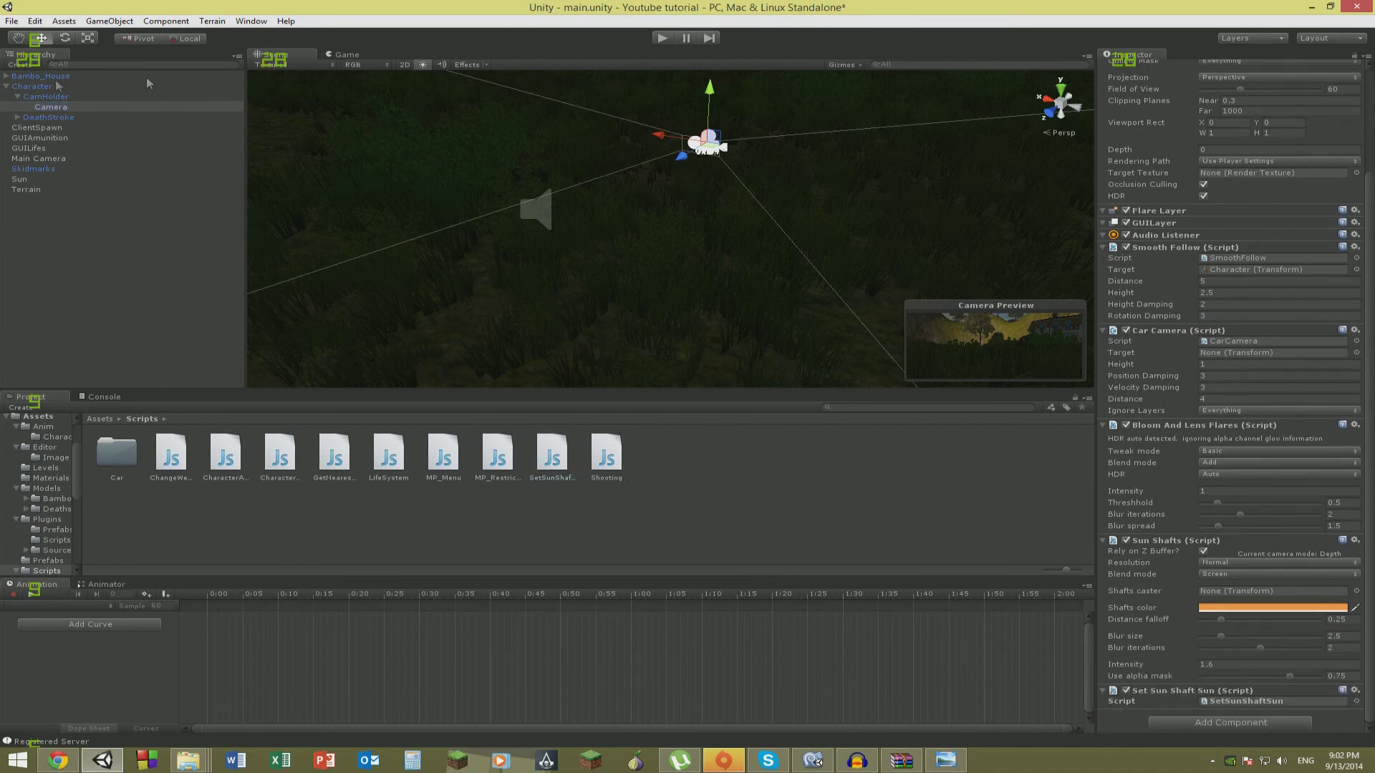
# Apply the Camera's changes to the prefab, and remove the Character object from the scene before saving.
pyautogui.scroll(4, 1309, 101)
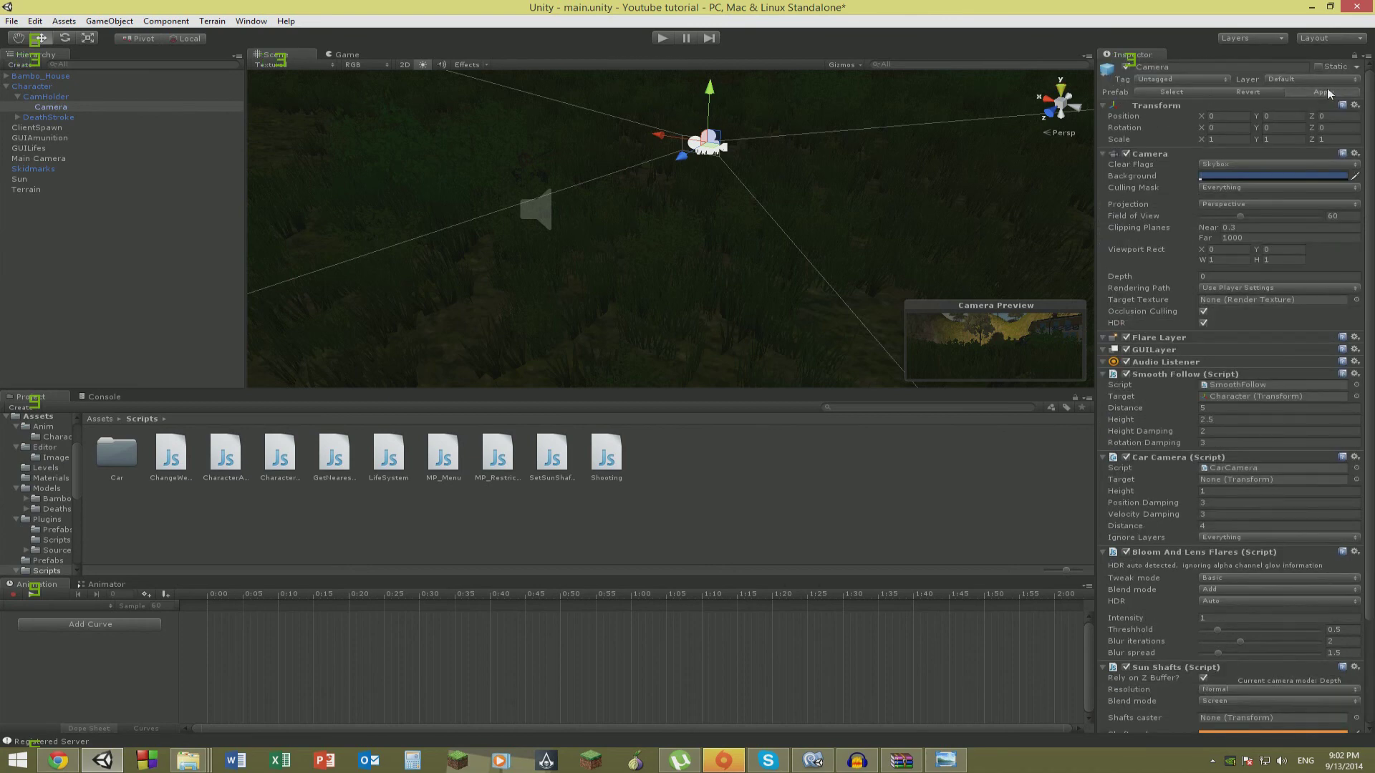
pyautogui.click(31, 86)
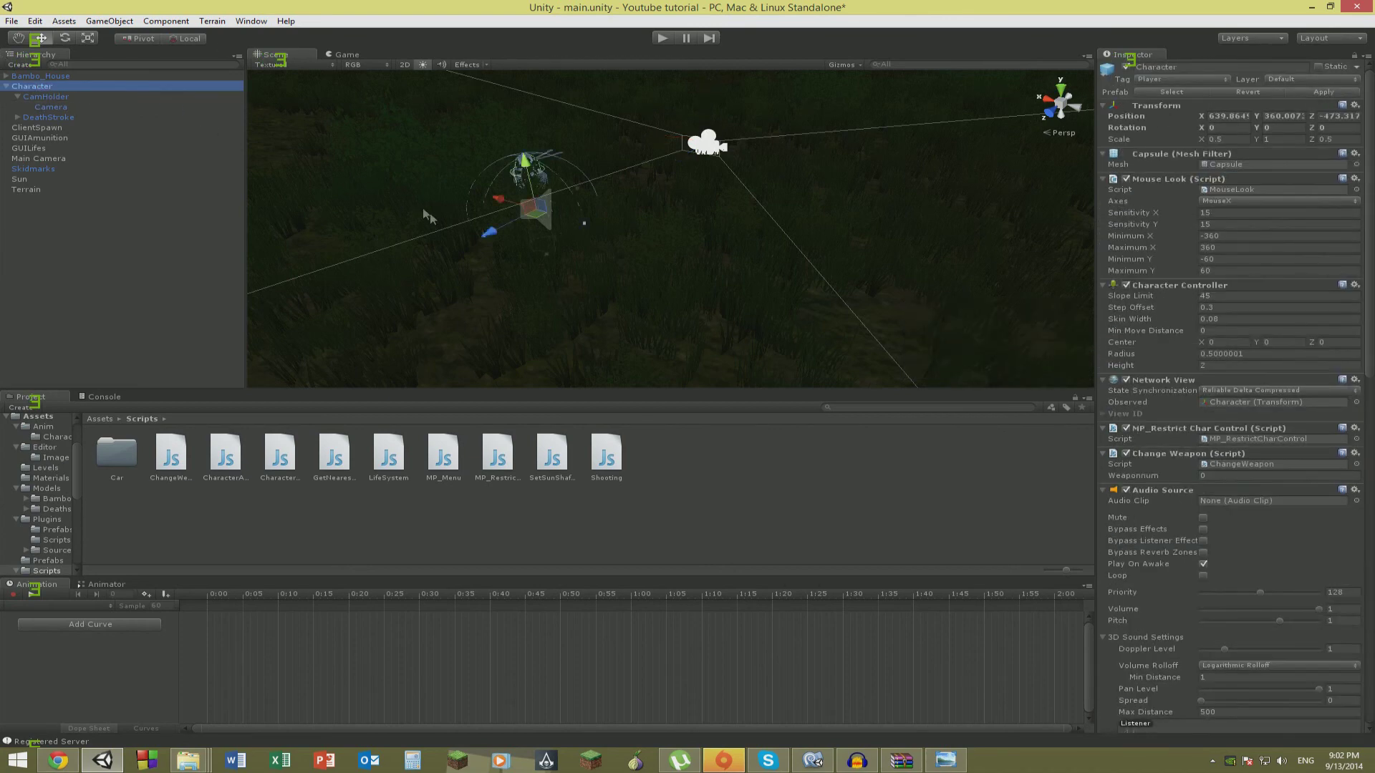
pyautogui.press('Delete')
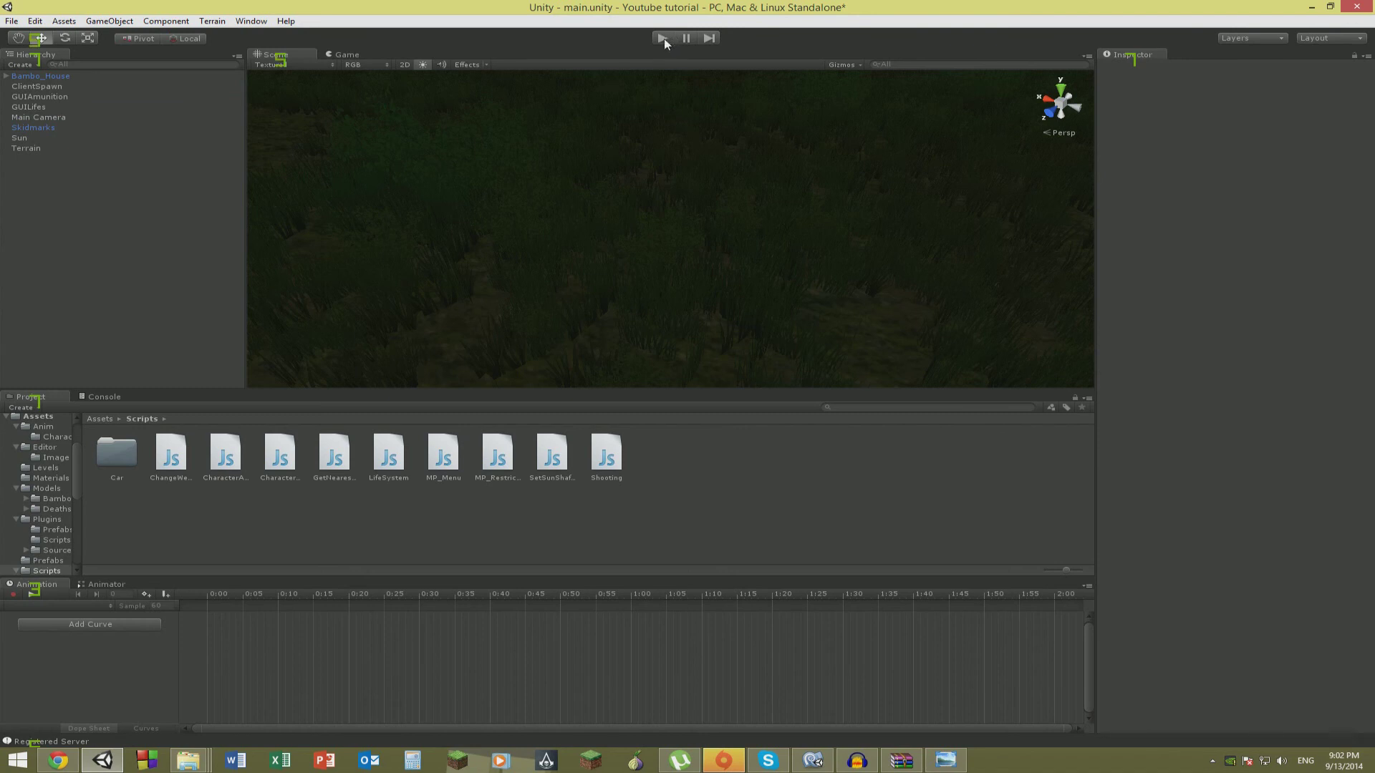
pyautogui.hotkey('ctrl', 's')
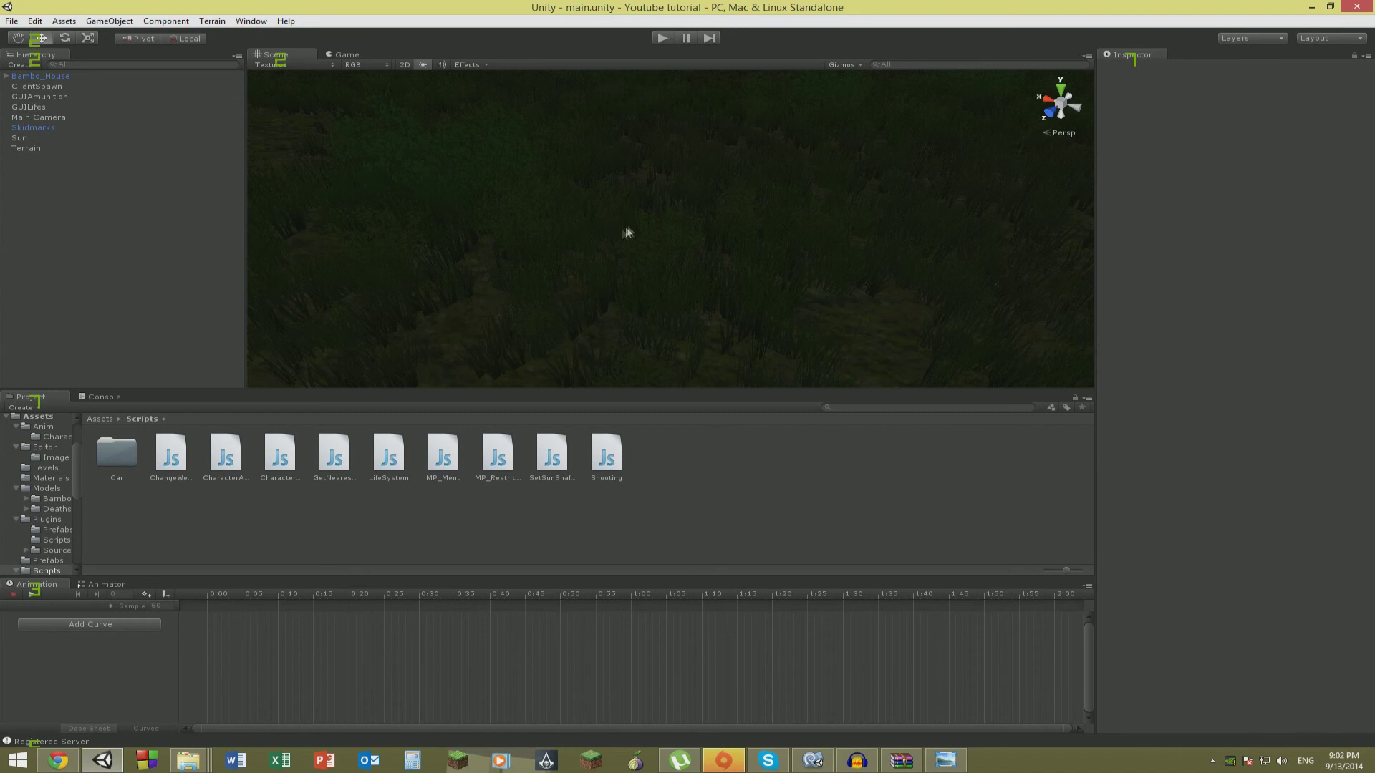
# Select the Terrain and set up its Smooth Height brush with an opacity of about 68.
pyautogui.moveTo(719, 168); pyautogui.dragTo(598, 285, button='right')
pyautogui.click(598, 285)
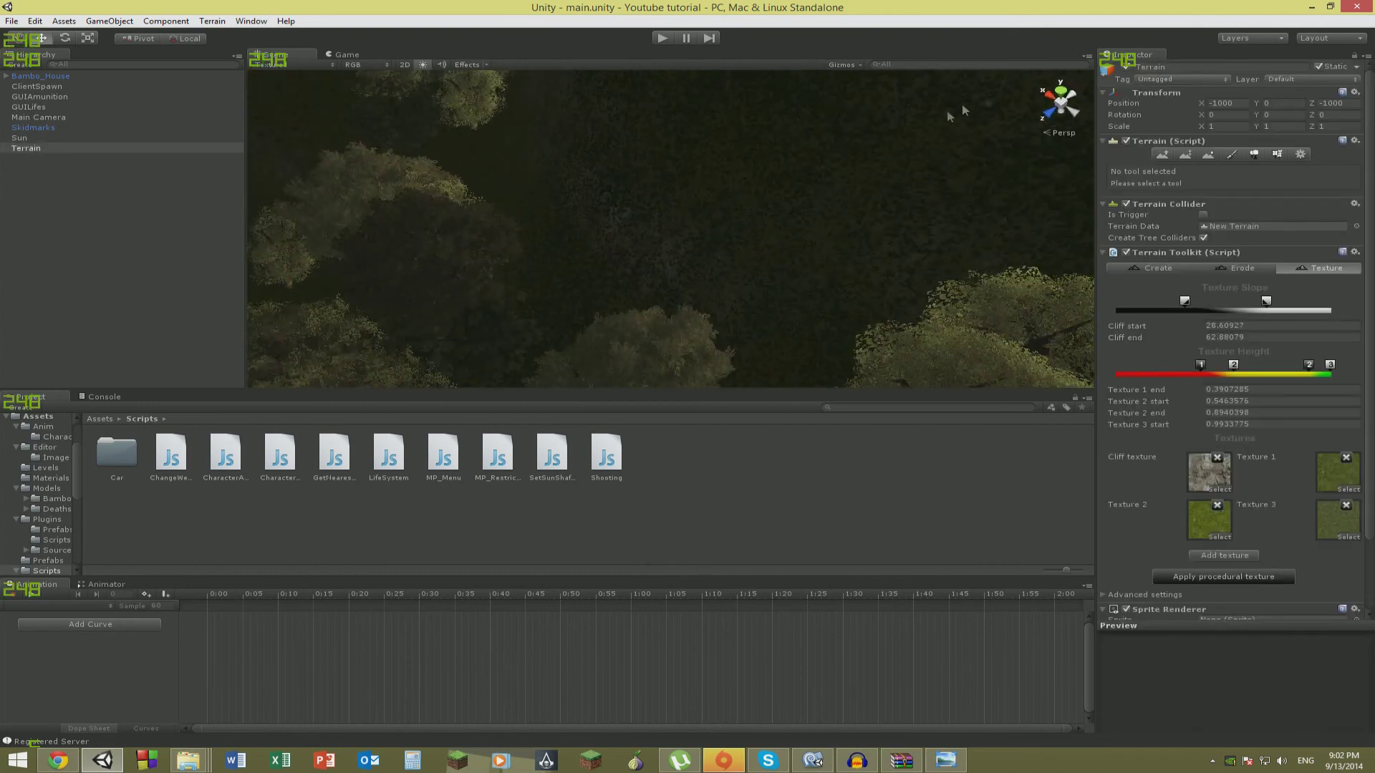
pyautogui.click(1208, 154)
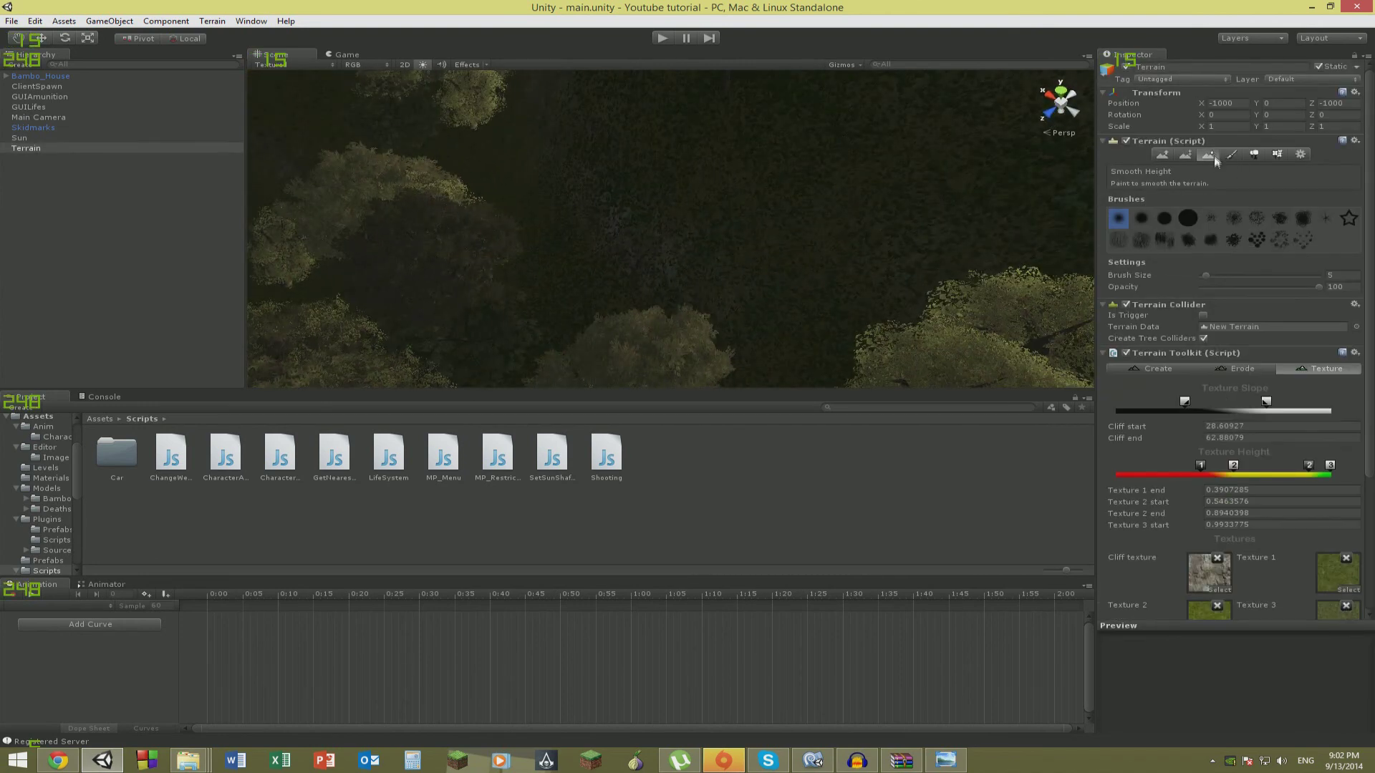
pyautogui.moveTo(1316, 289); pyautogui.dragTo(1285, 299)
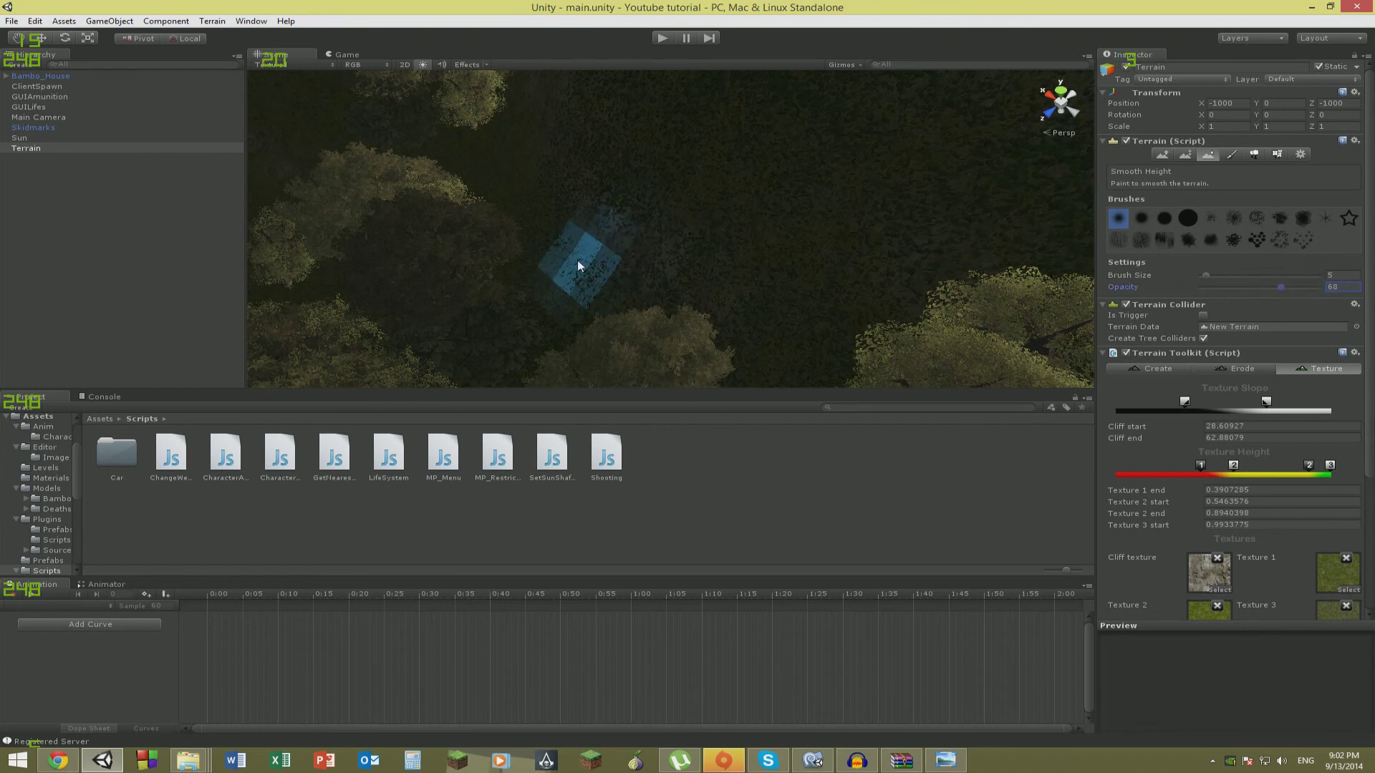
# Smooth the rough dark patches of the terrain among the trees with the size 5 brush.
pyautogui.scroll(3, 577, 260)
pyautogui.moveTo(677, 217)
pyautogui.mouseDown()
pyautogui.moveTo(582, 268)
pyautogui.moveTo(781, 156)
pyautogui.mouseUp()
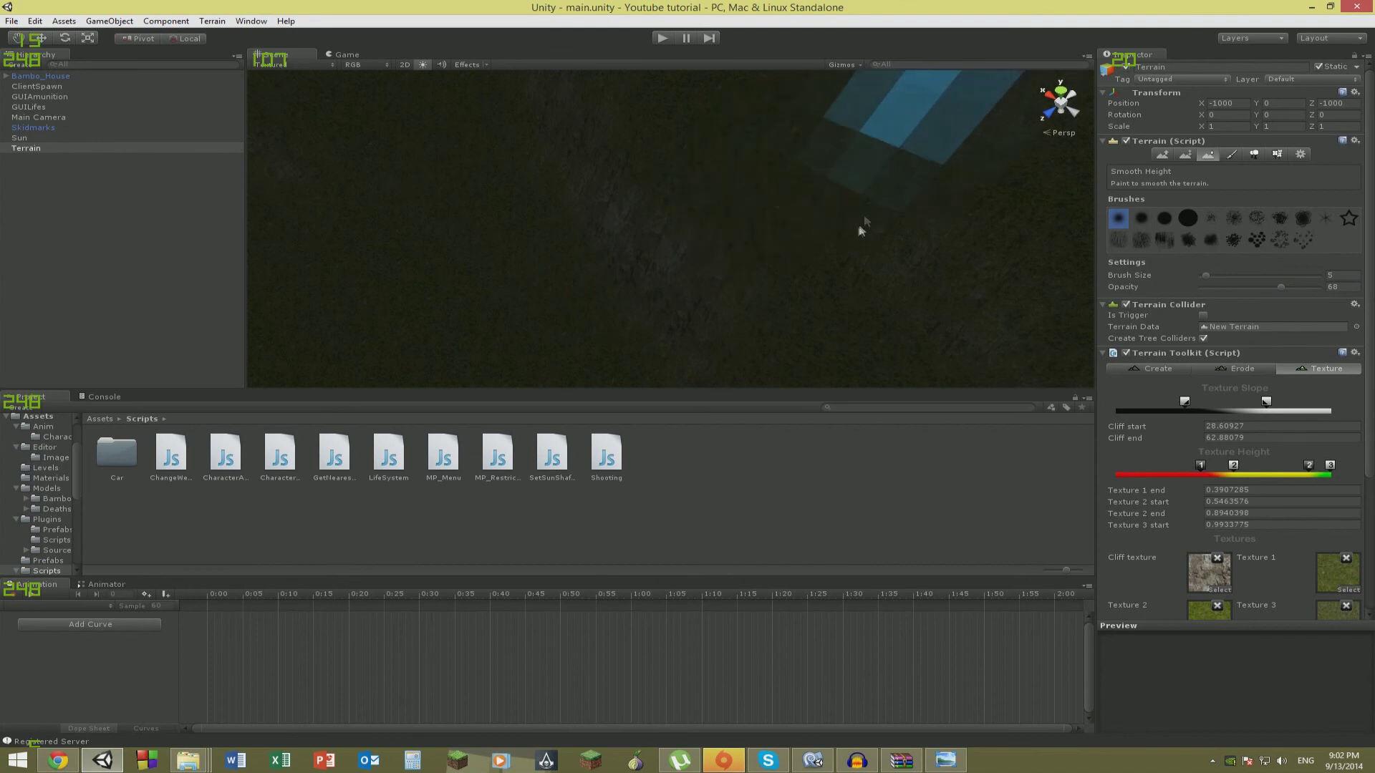
pyautogui.scroll(-5, 862, 224)
pyautogui.scroll(3, 842, 182)
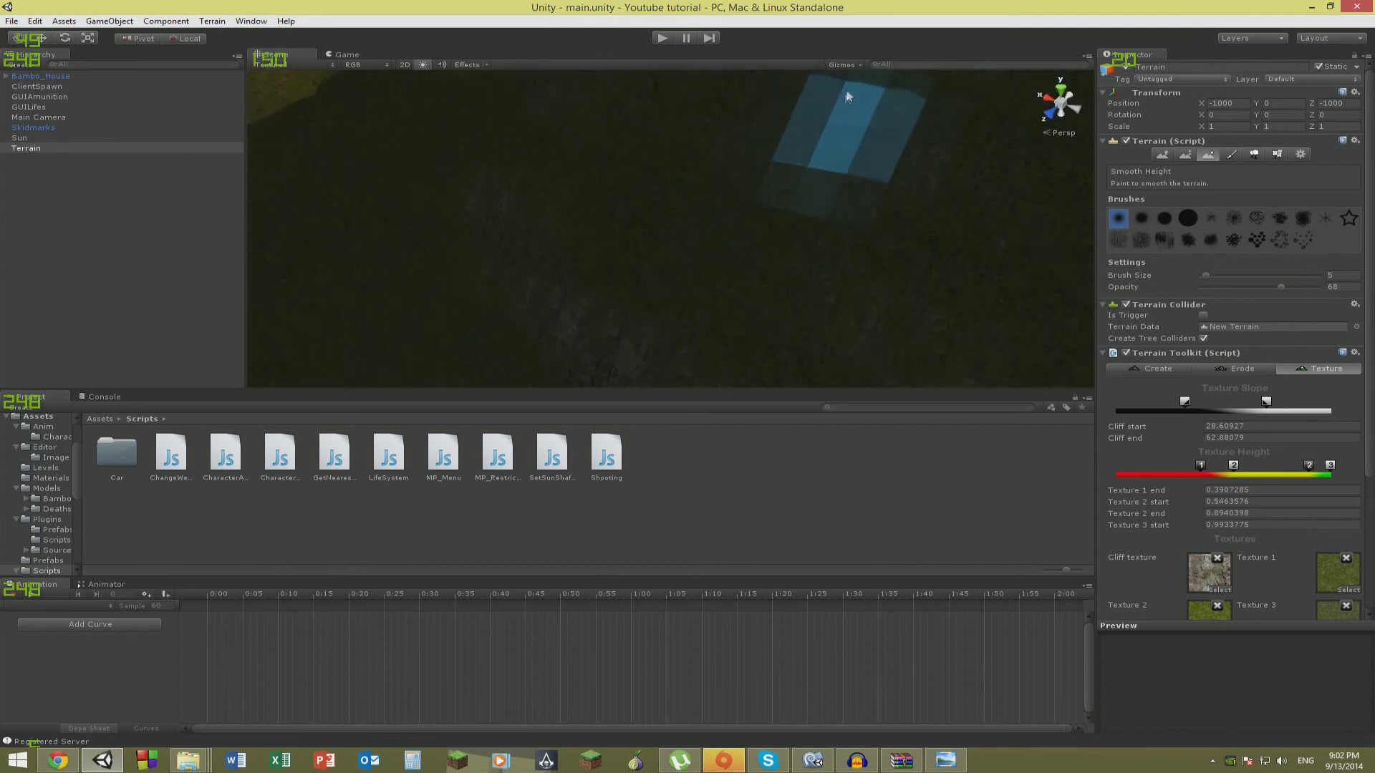
pyautogui.scroll(-4, 873, 80)
pyautogui.moveTo(885, 71); pyautogui.dragTo(1104, 94, button='right')
pyautogui.scroll(5, 675, 229)
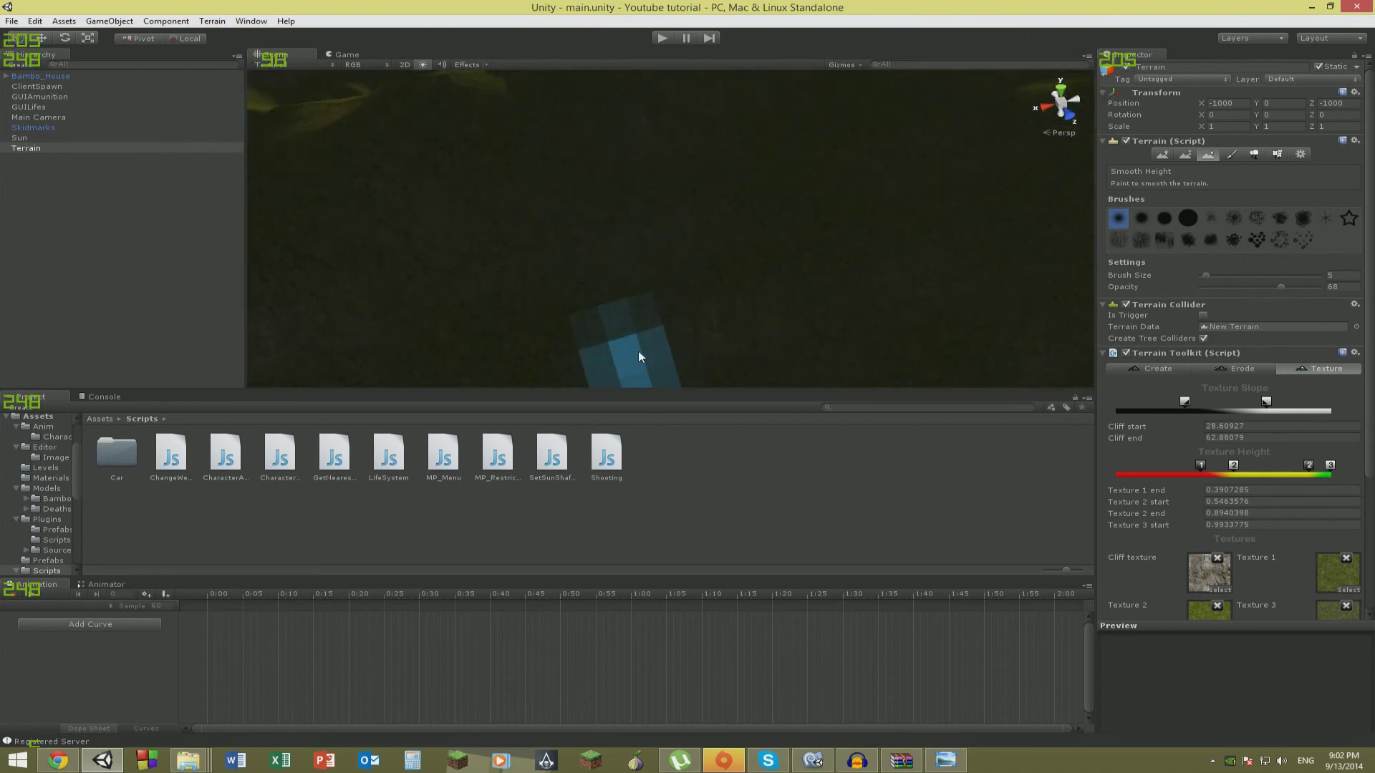
pyautogui.scroll(-4, 623, 190)
pyautogui.moveTo(623, 190)
pyautogui.mouseDown(button='right')
pyautogui.moveTo(648, 114)
pyautogui.moveTo(839, 268)
pyautogui.moveTo(659, 246)
pyautogui.mouseUp(button='right')
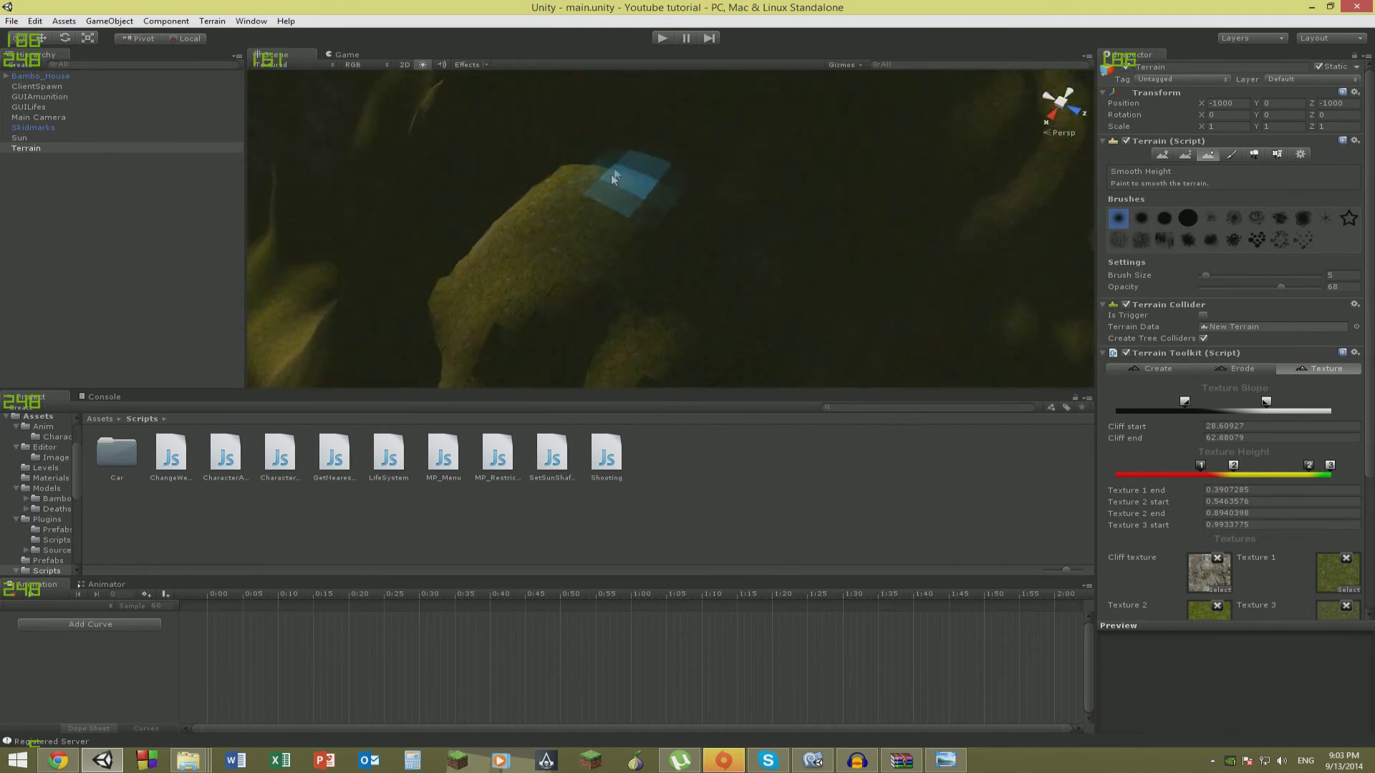
pyautogui.scroll(-5, 651, 153)
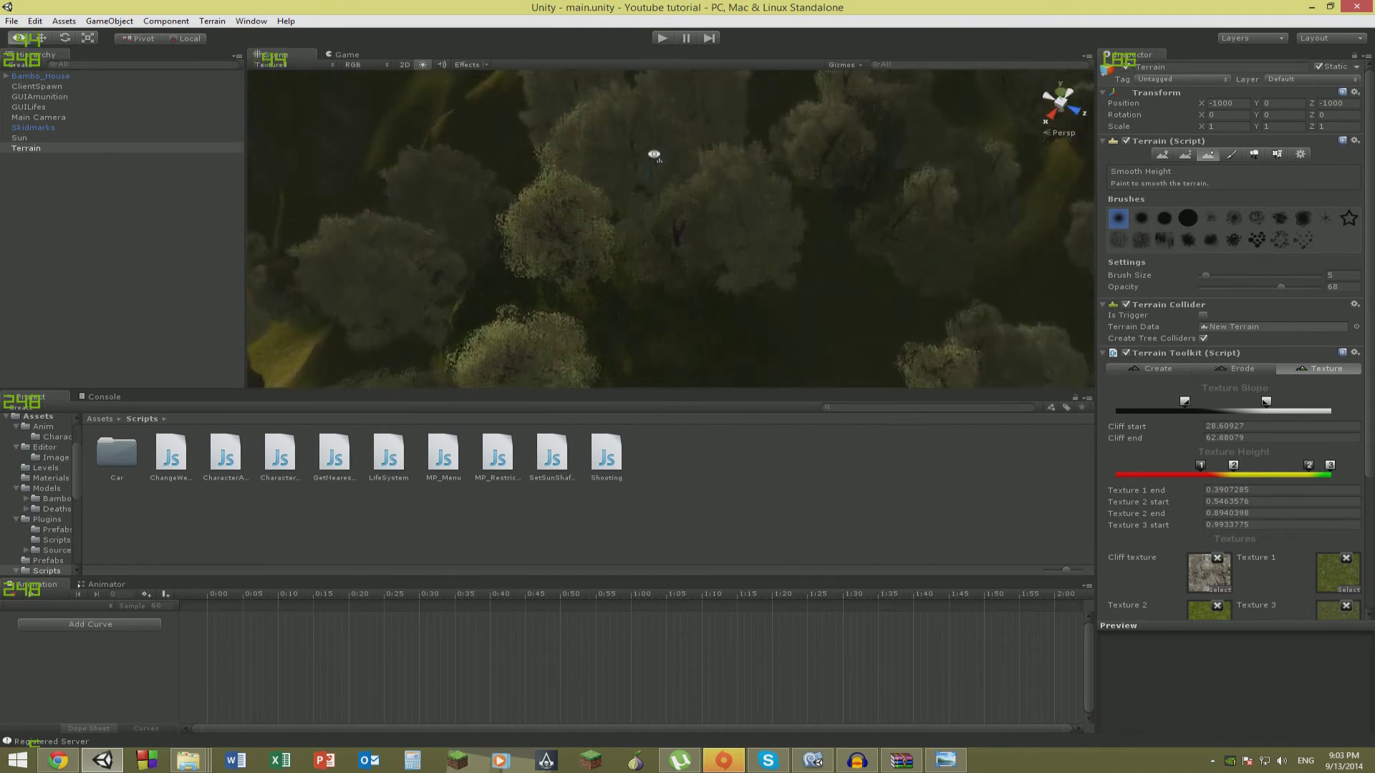
pyautogui.scroll(5, 660, 221)
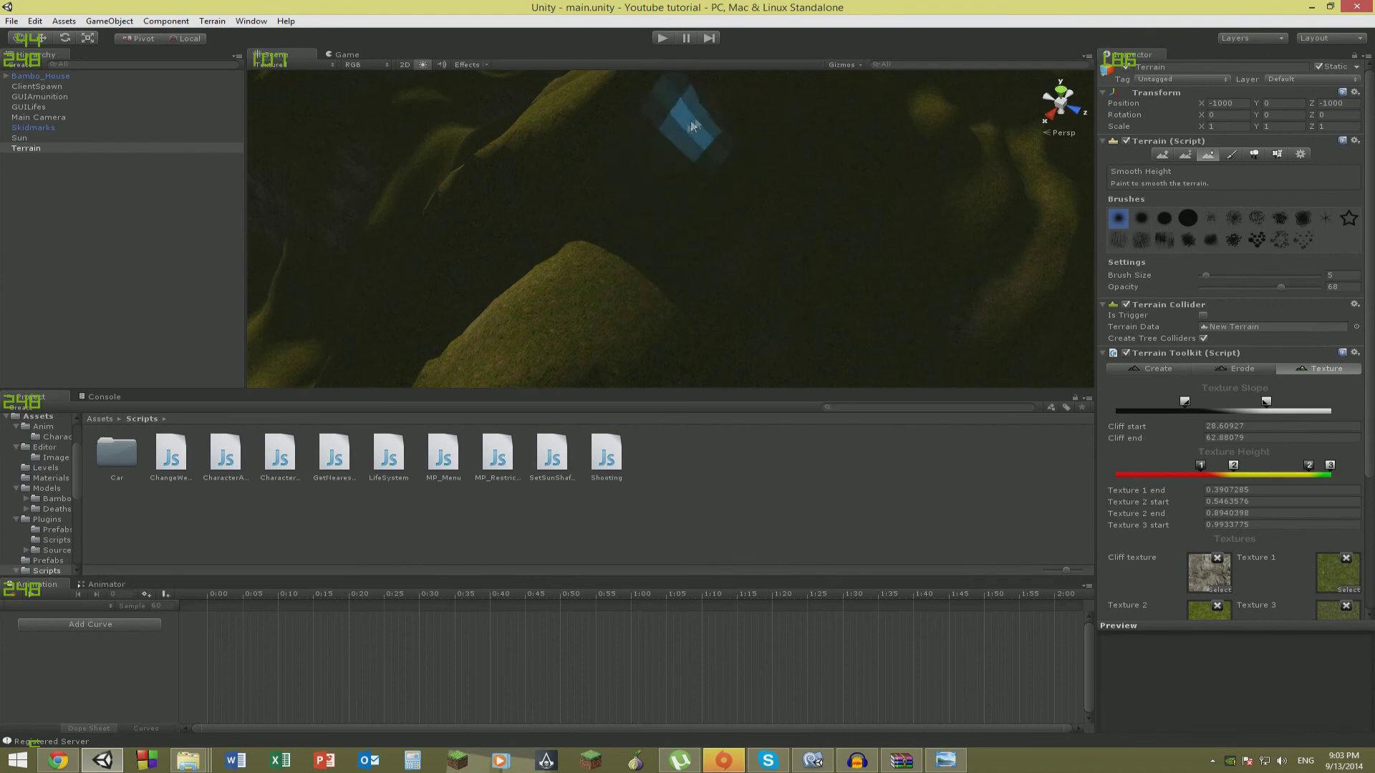
pyautogui.scroll(-5, 702, 154)
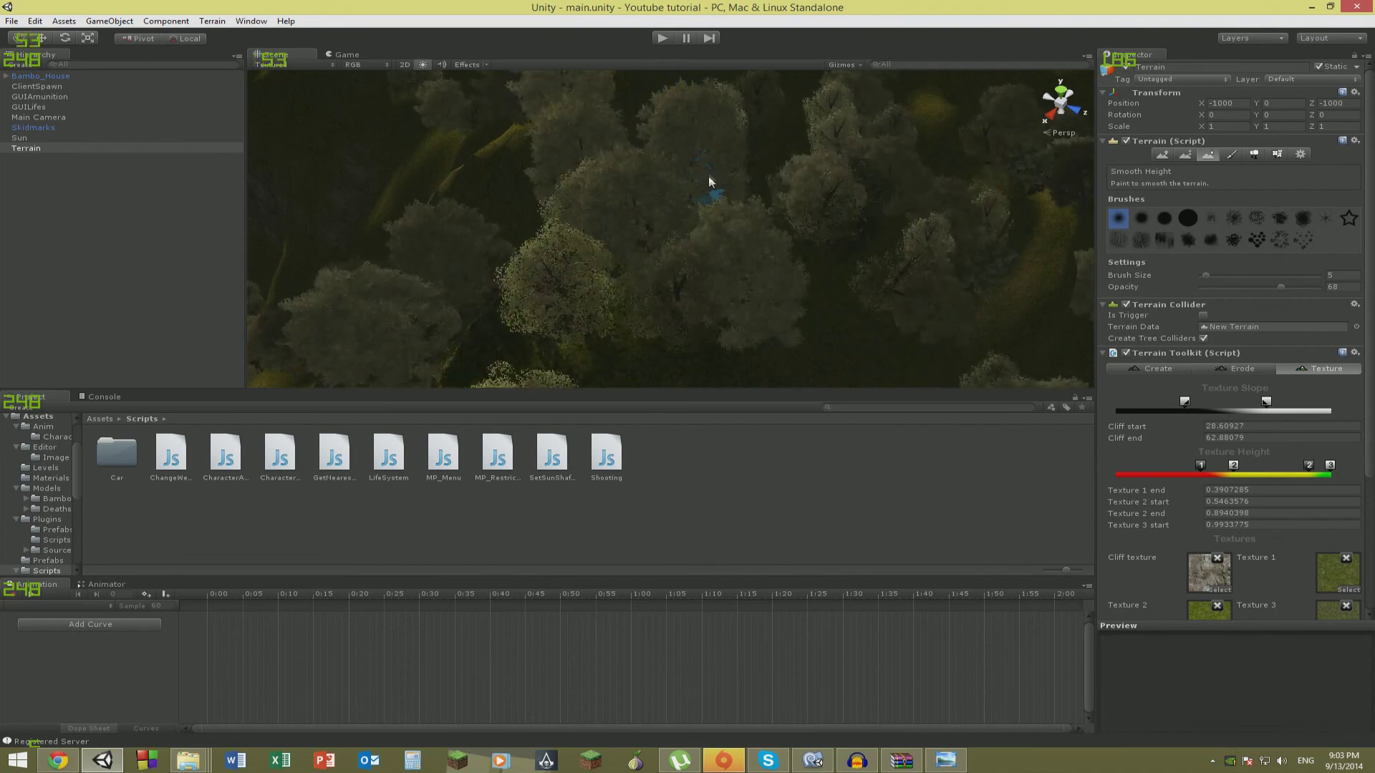
# Run the game, start a Game1 server from its menu, and walk the spawned character around.
pyautogui.click(670, 40)
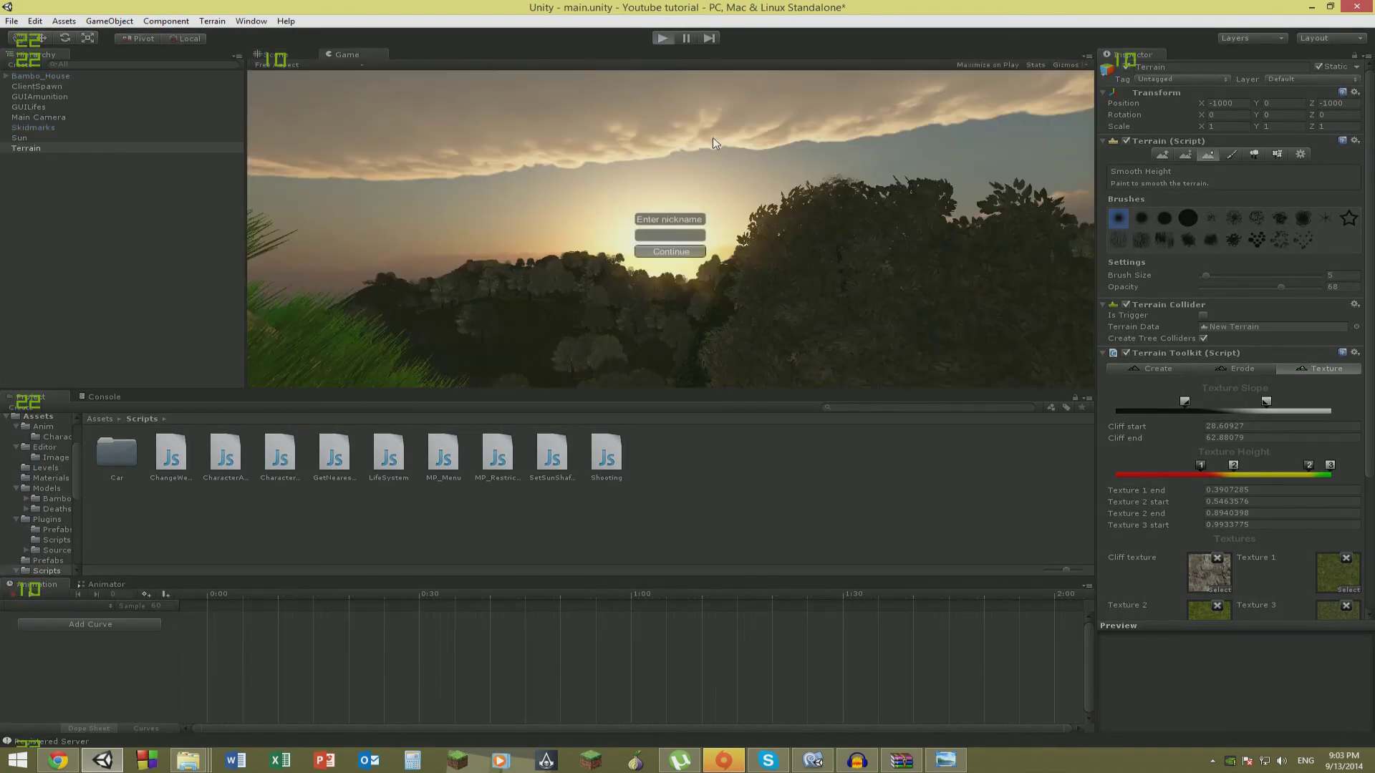
pyautogui.click(657, 251)
pyautogui.click(653, 238)
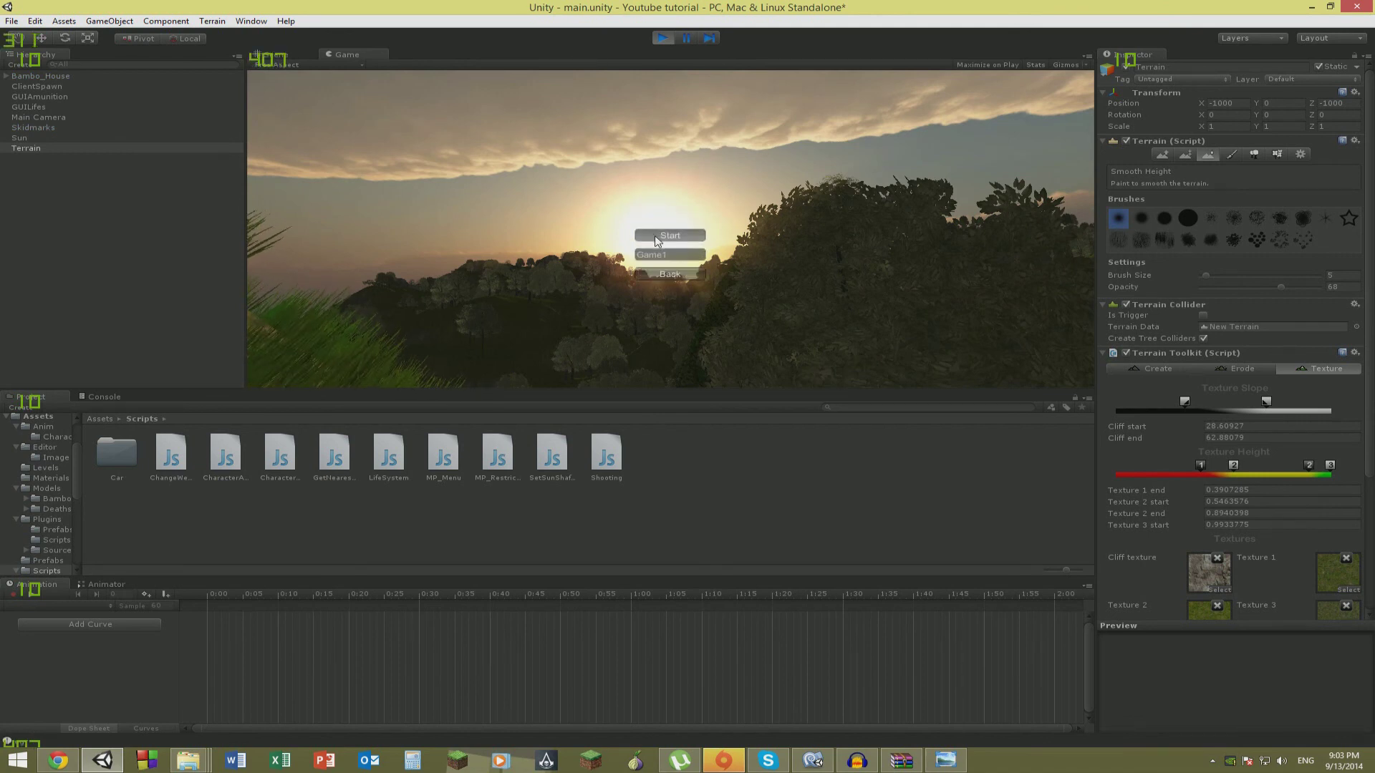
pyautogui.click(700, 239)
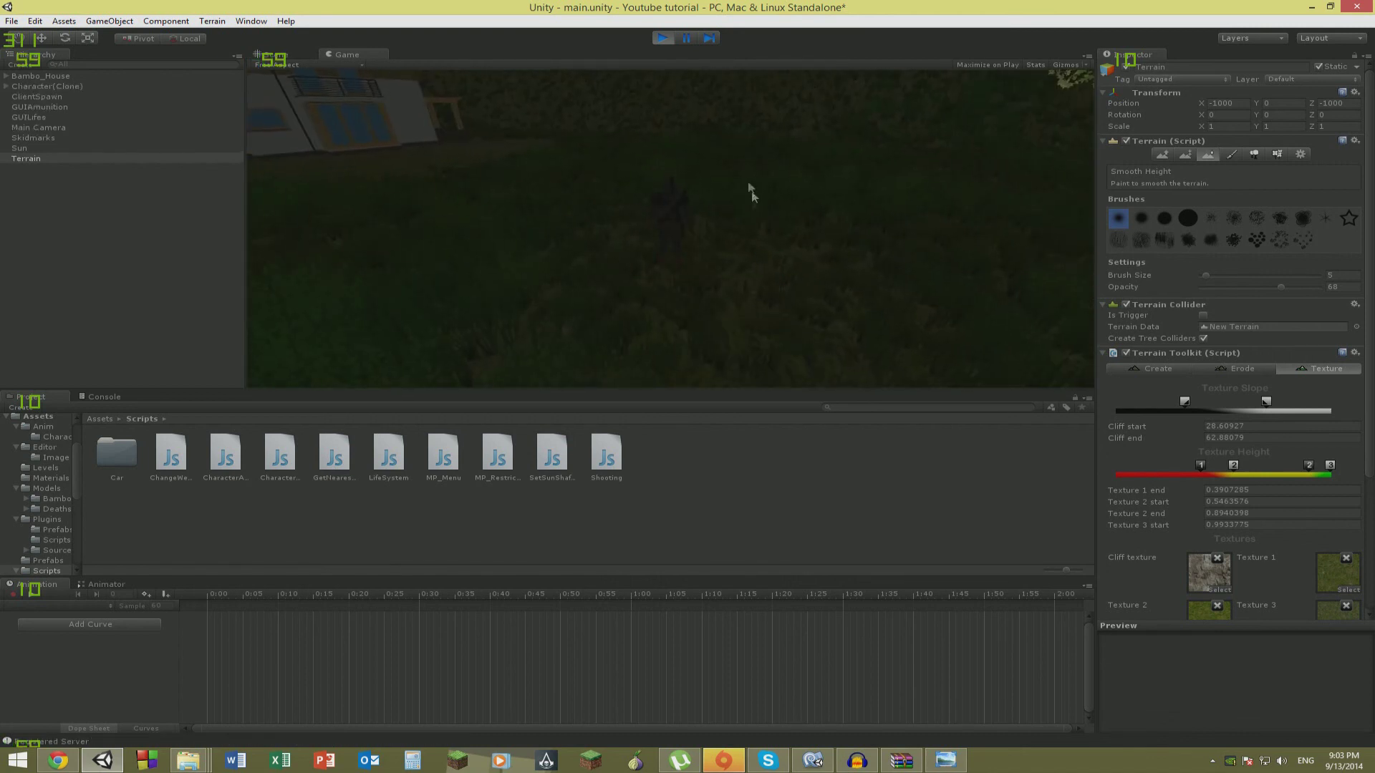
pyautogui.press('w')
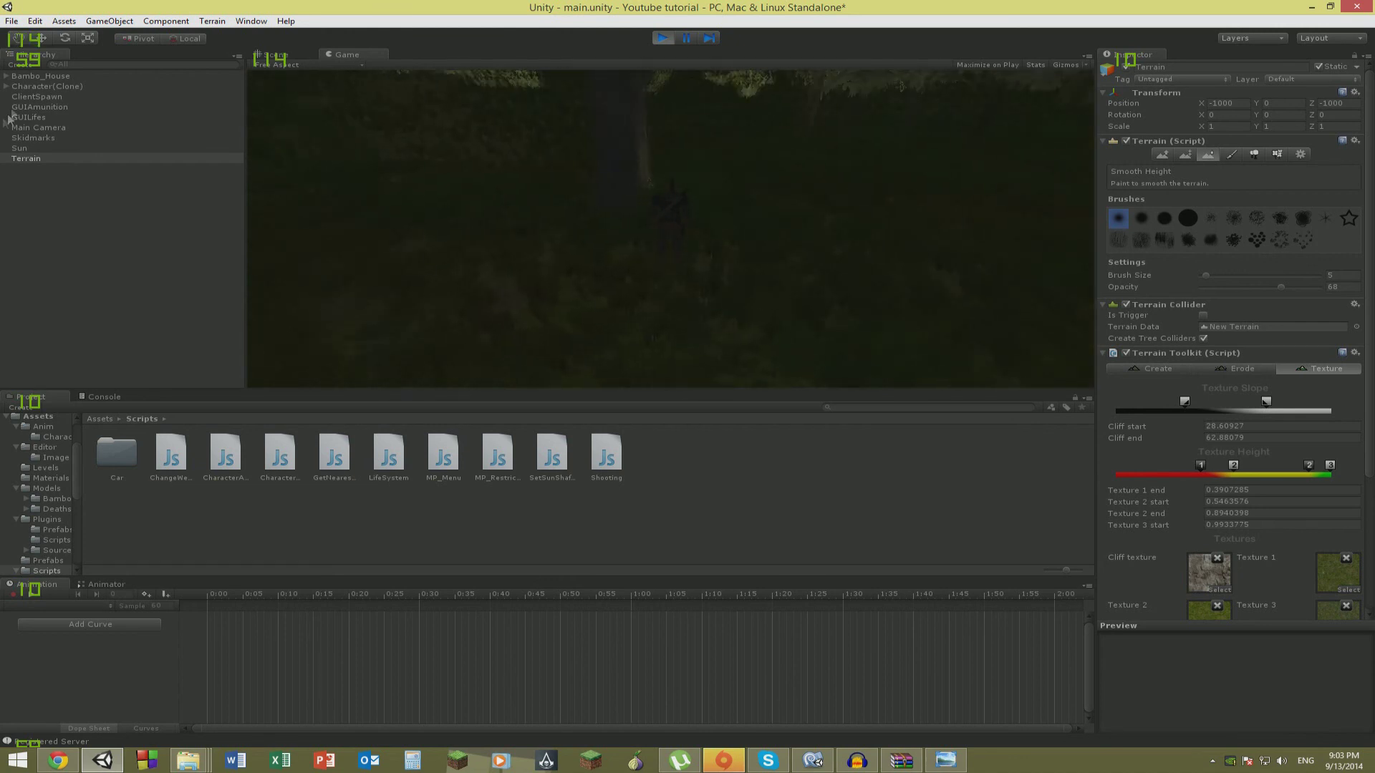
# Check Sun Shafts on the Character(Clone) Camera and set its Smooth Follow height to 0.6 during play, ending with the game stopped.
pyautogui.click(9, 87)
pyautogui.click(17, 97)
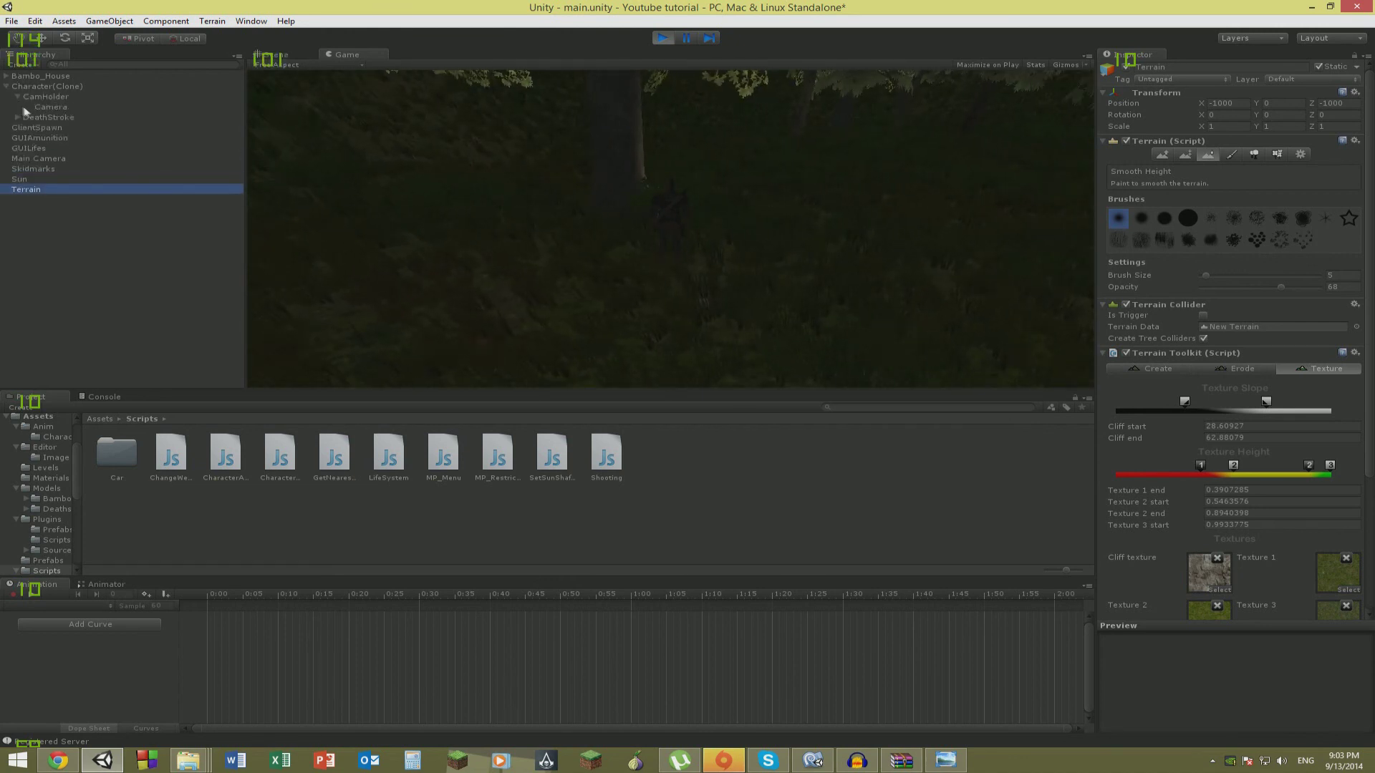
pyautogui.click(49, 106)
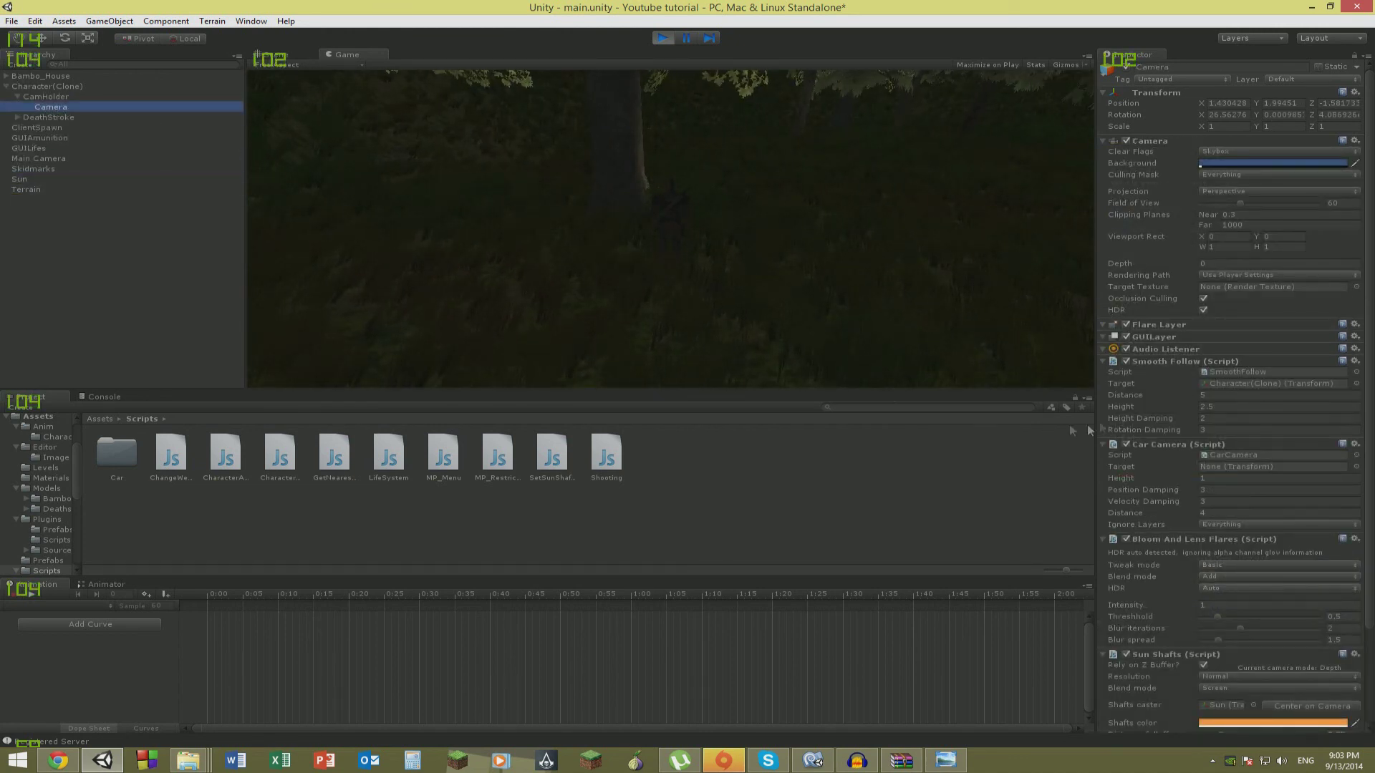
pyautogui.scroll(-3, 1200, 415)
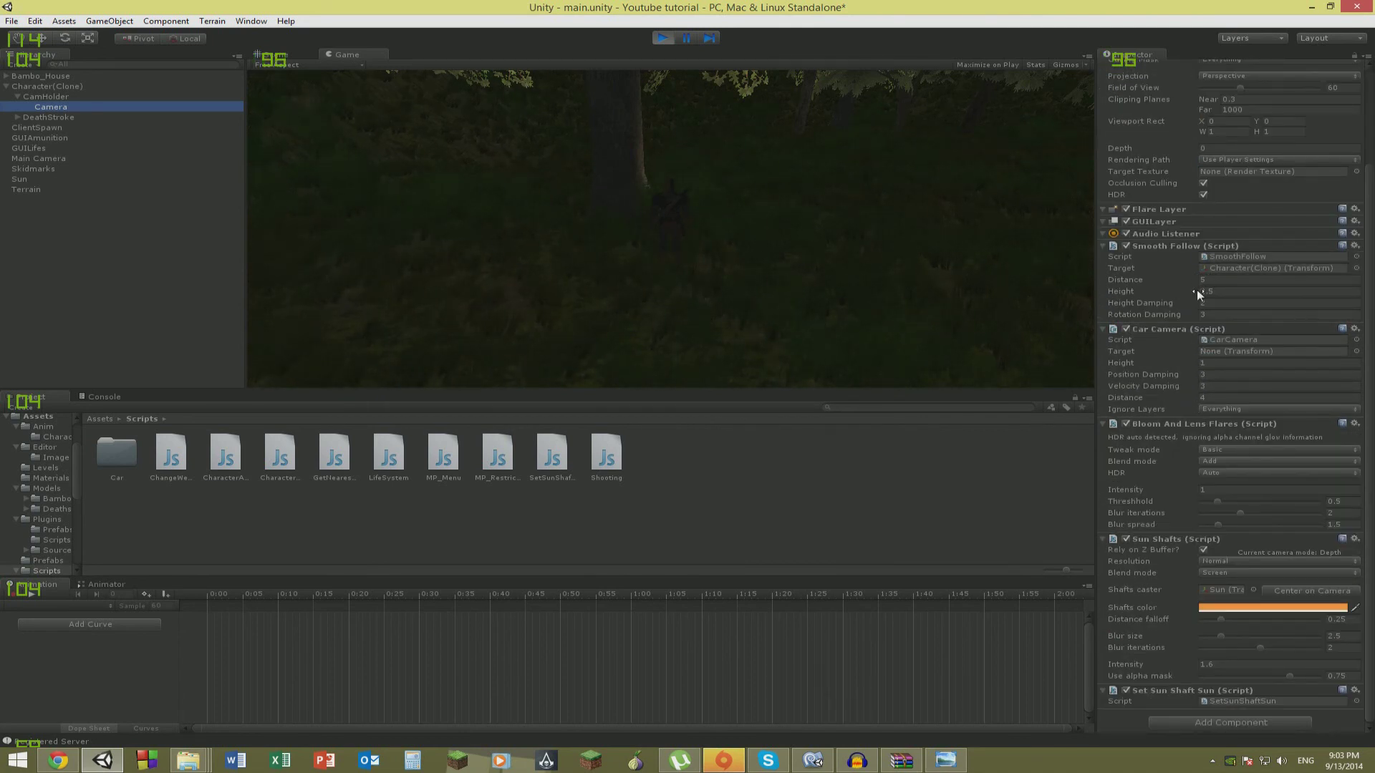
pyautogui.moveTo(1197, 292); pyautogui.dragTo(1148, 291)
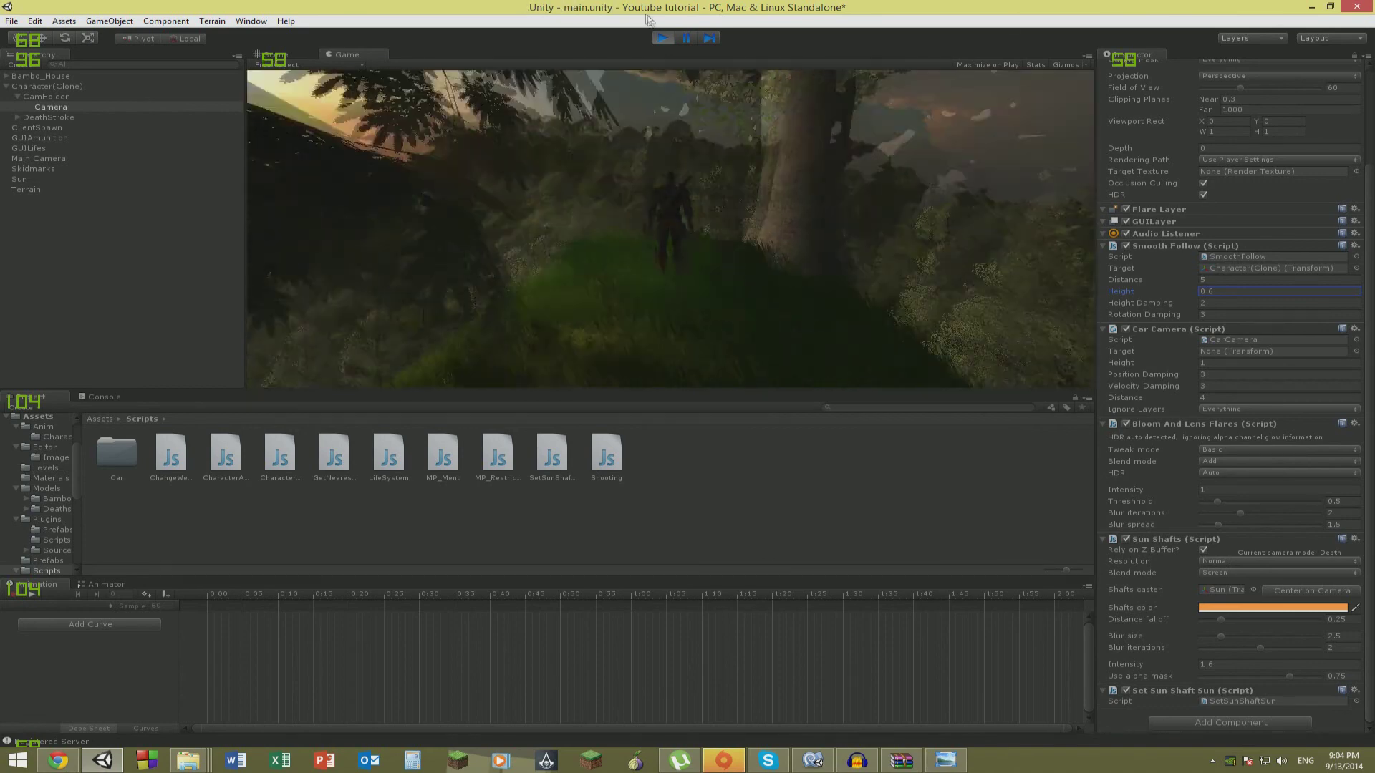
pyautogui.click(662, 41)
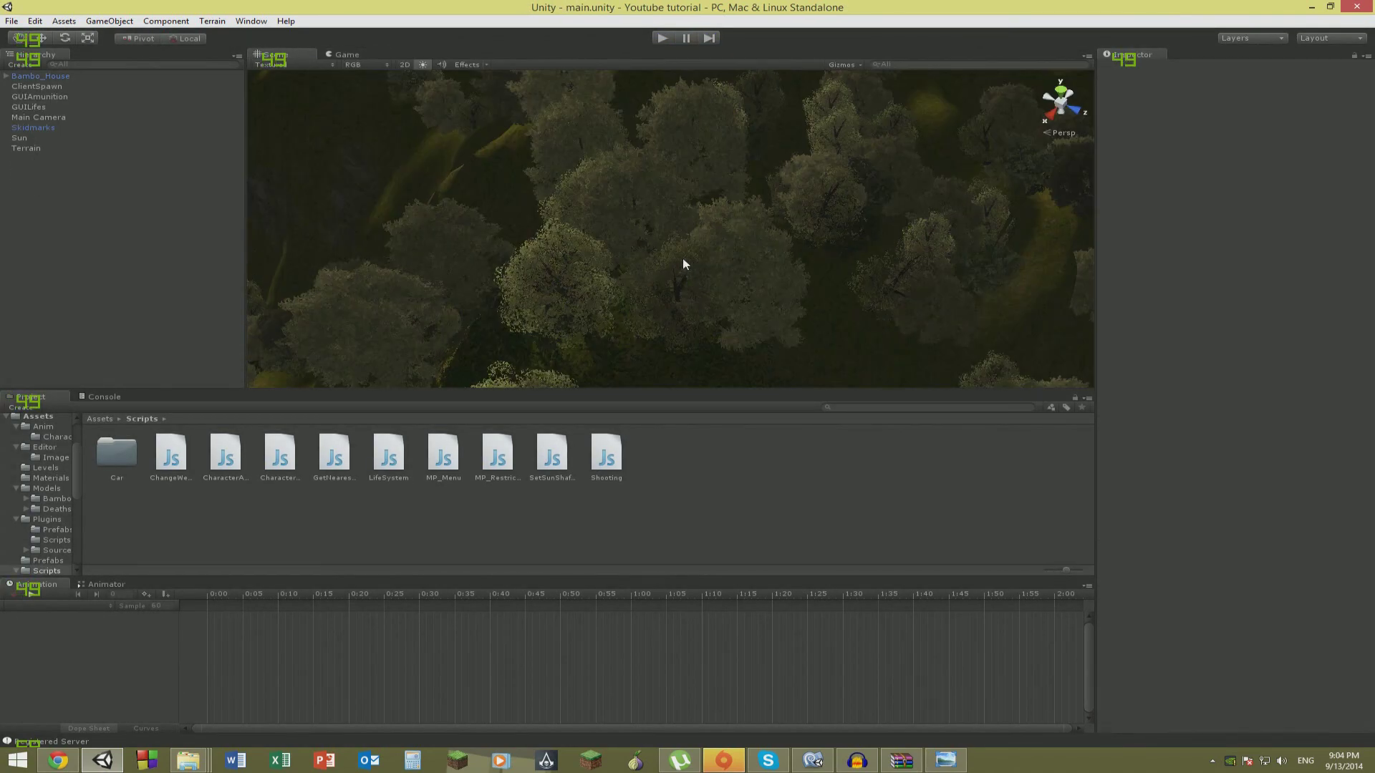
pyautogui.press('w')
pyautogui.moveTo(735, 296); pyautogui.dragTo(476, 246, button='right')
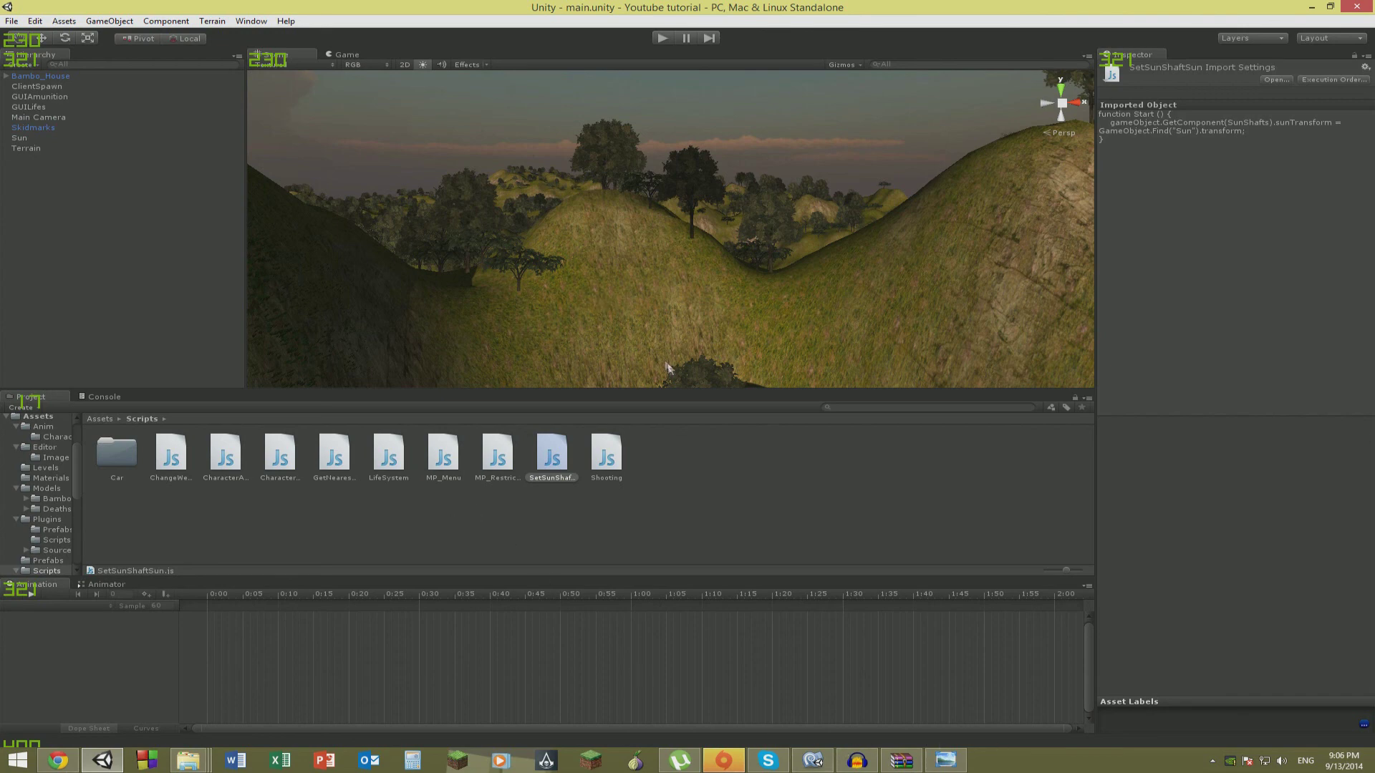
pyautogui.keyDown('alt'); pyautogui.moveTo(665, 368); pyautogui.dragTo(921, 382); pyautogui.keyUp('alt')
pyautogui.moveTo(921, 383); pyautogui.dragTo(145, 222, button='right')
pyautogui.moveTo(481, 193); pyautogui.dragTo(533, 173, button='right')
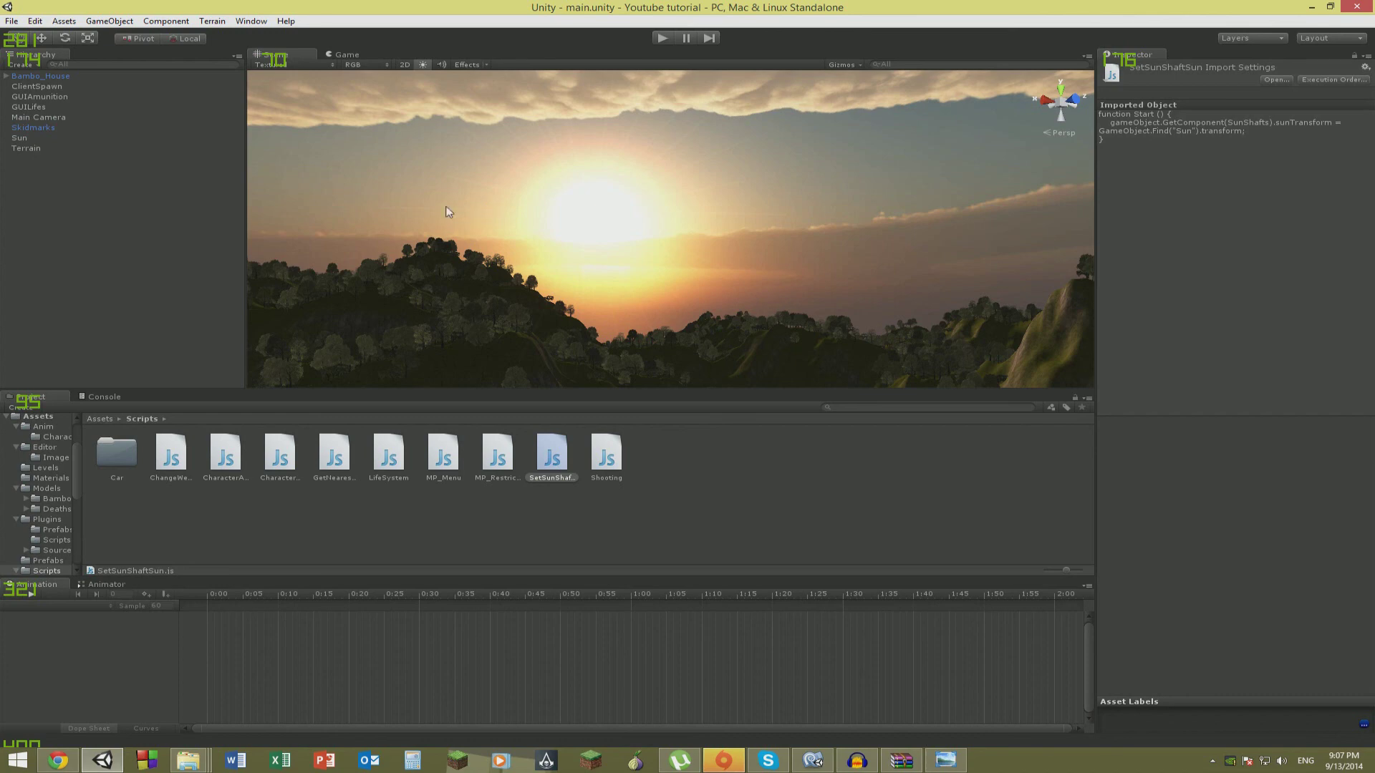
pyautogui.moveTo(783, 283); pyautogui.dragTo(593, 274, button='right')
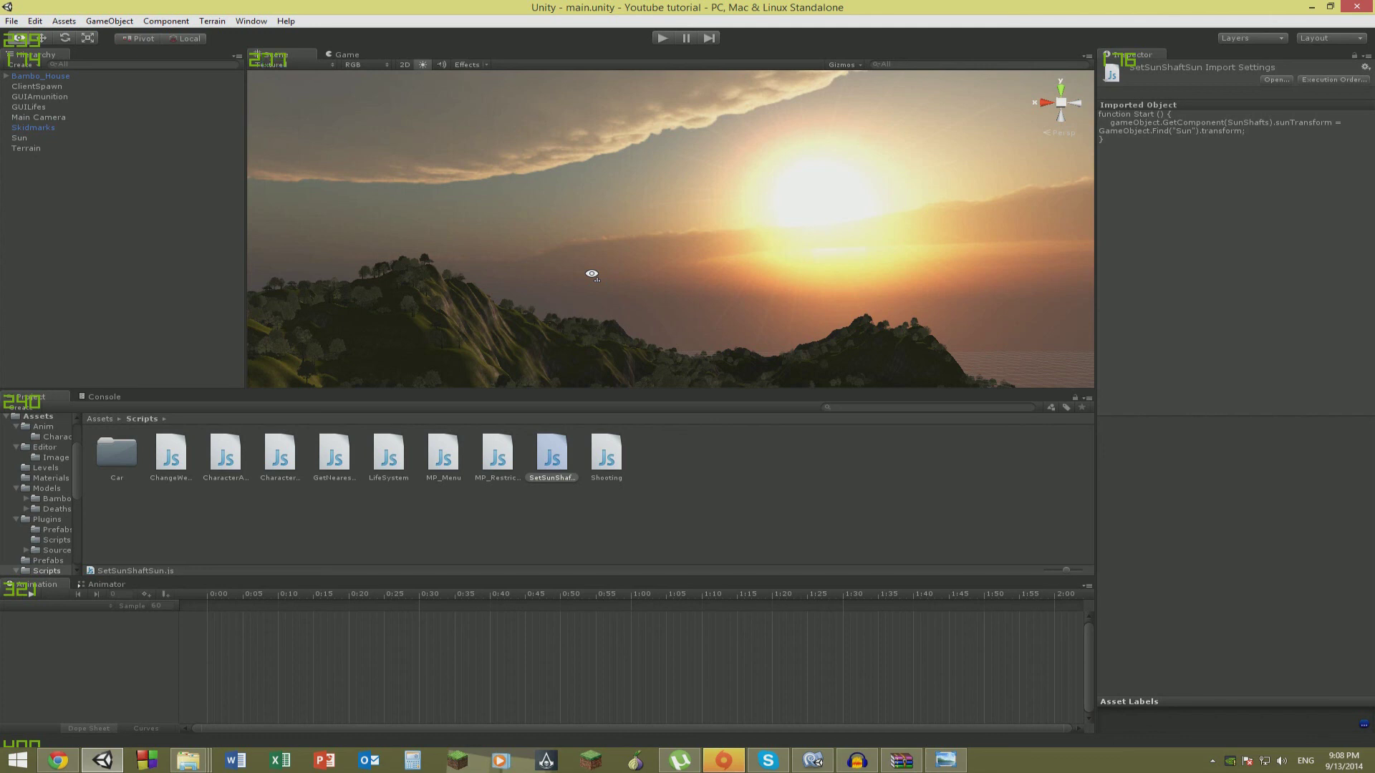
pyautogui.moveTo(592, 274); pyautogui.dragTo(153, 395, button='right')
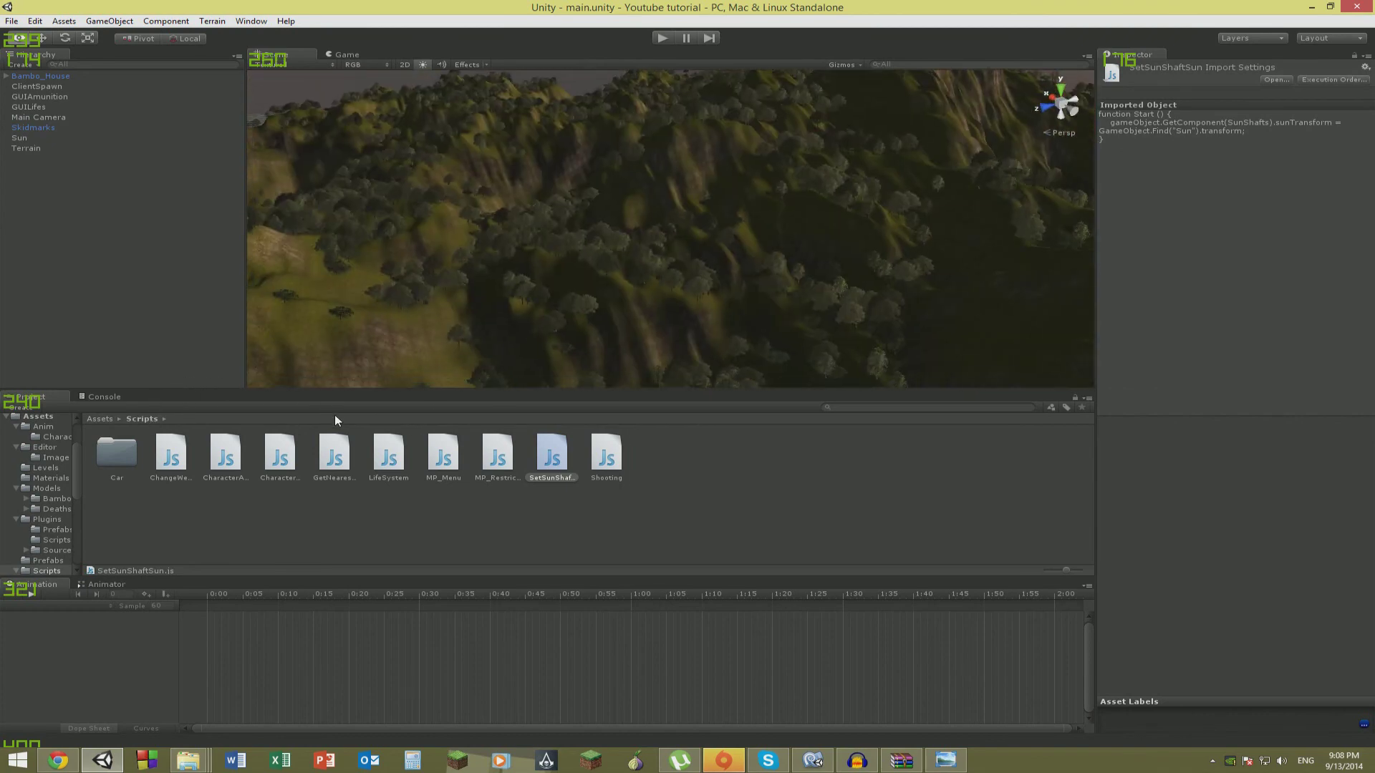
pyautogui.moveTo(335, 415)
pyautogui.mouseDown(button='right')
pyautogui.moveTo(603, 364)
pyautogui.moveTo(727, 390)
pyautogui.moveTo(1022, 367)
pyautogui.moveTo(423, 389)
pyautogui.moveTo(170, 356)
pyautogui.moveTo(230, 291)
pyautogui.moveTo(194, 325)
pyautogui.moveTo(248, 370)
pyautogui.moveTo(890, 316)
pyautogui.moveTo(939, 297)
pyautogui.moveTo(672, 267)
pyautogui.moveTo(841, 268)
pyautogui.moveTo(945, 294)
pyautogui.moveTo(985, 325)
pyautogui.moveTo(834, 329)
pyautogui.moveTo(727, 310)
pyautogui.moveTo(672, 267)
pyautogui.moveTo(687, 269)
pyautogui.moveTo(644, 320)
pyautogui.moveTo(583, 338)
pyautogui.moveTo(632, 319)
pyautogui.moveTo(764, 343)
pyautogui.moveTo(787, 409)
pyautogui.moveTo(374, 285)
pyautogui.moveTo(310, 301)
pyautogui.moveTo(145, 273)
pyautogui.moveTo(214, 346)
pyautogui.moveTo(356, 419)
pyautogui.mouseUp(button='right')
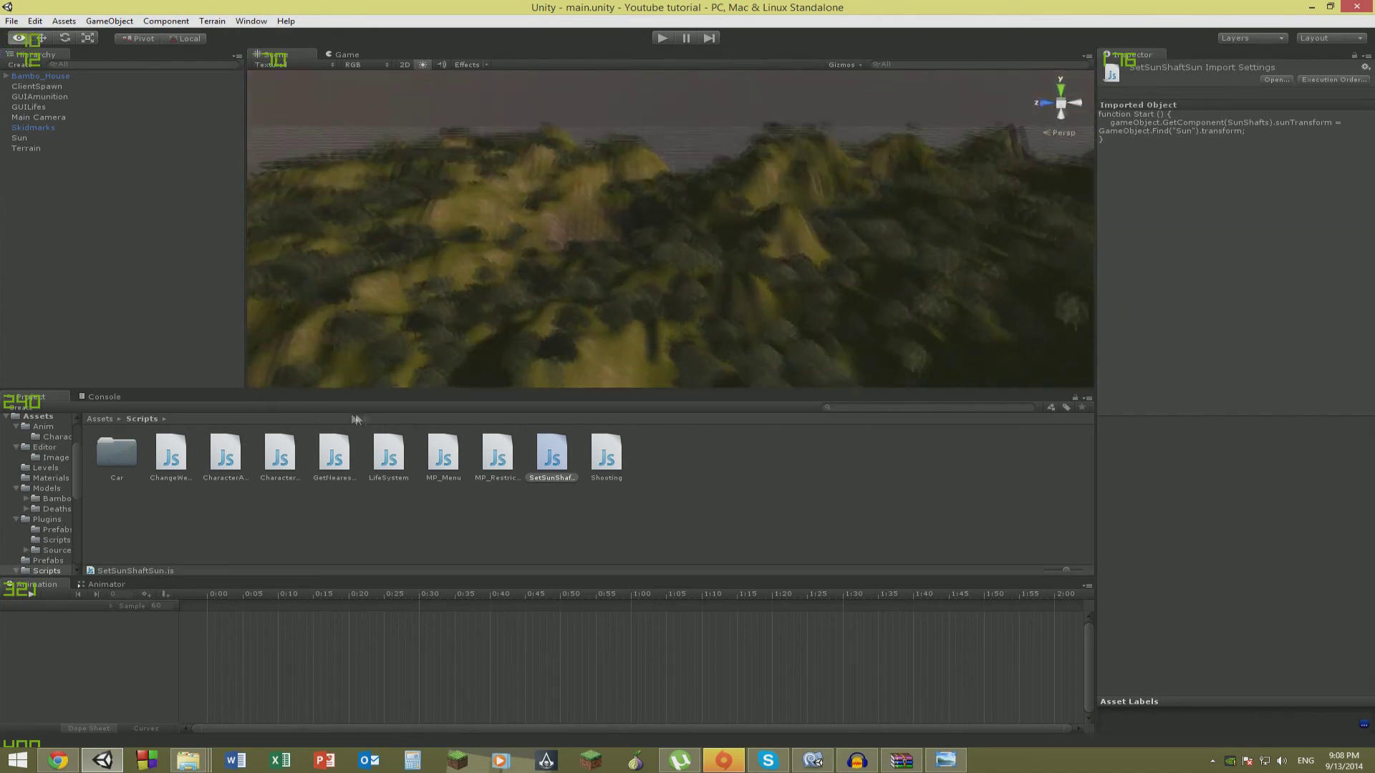
pyautogui.moveTo(985, 289); pyautogui.dragTo(644, 313, button='right')
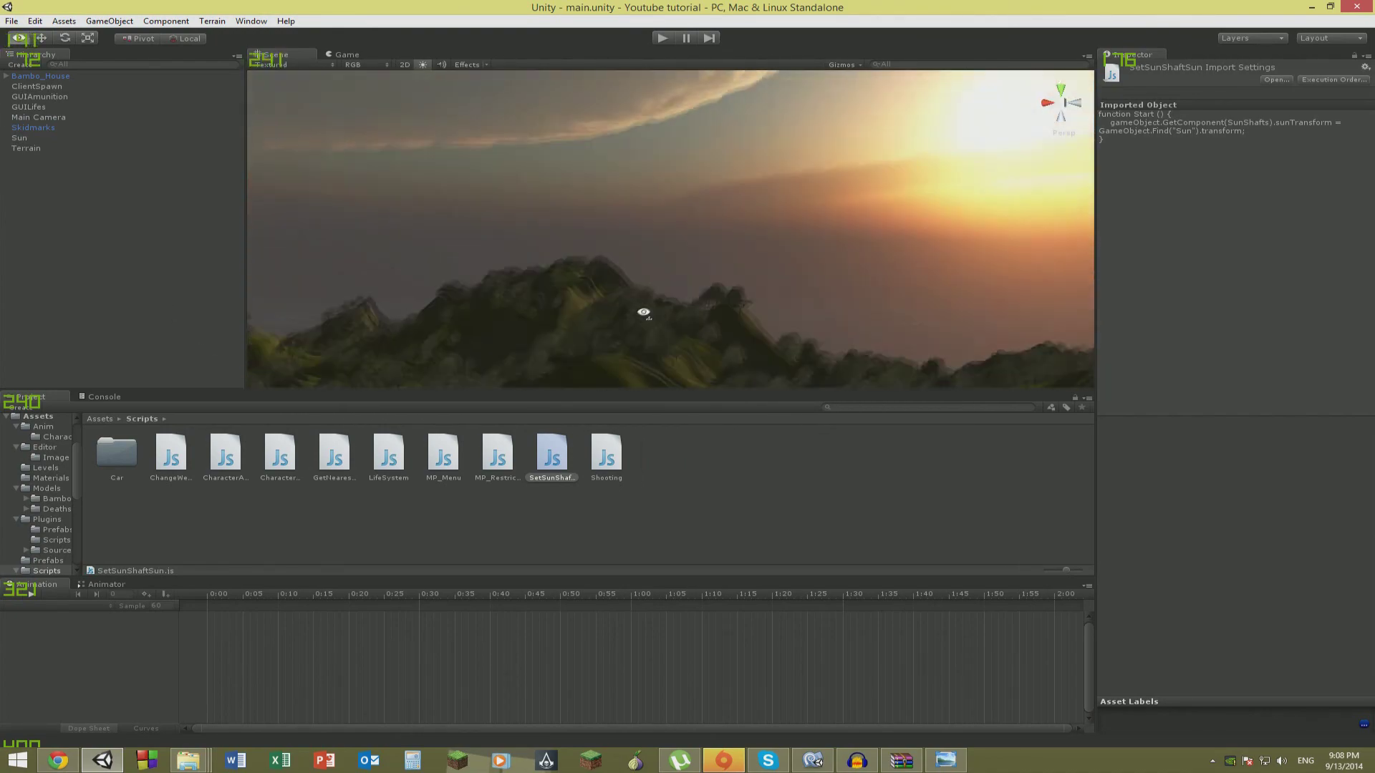
pyautogui.moveTo(186, 358); pyautogui.dragTo(1123, 338, button='right')
pyautogui.moveTo(981, 266); pyautogui.dragTo(1018, 324, button='right')
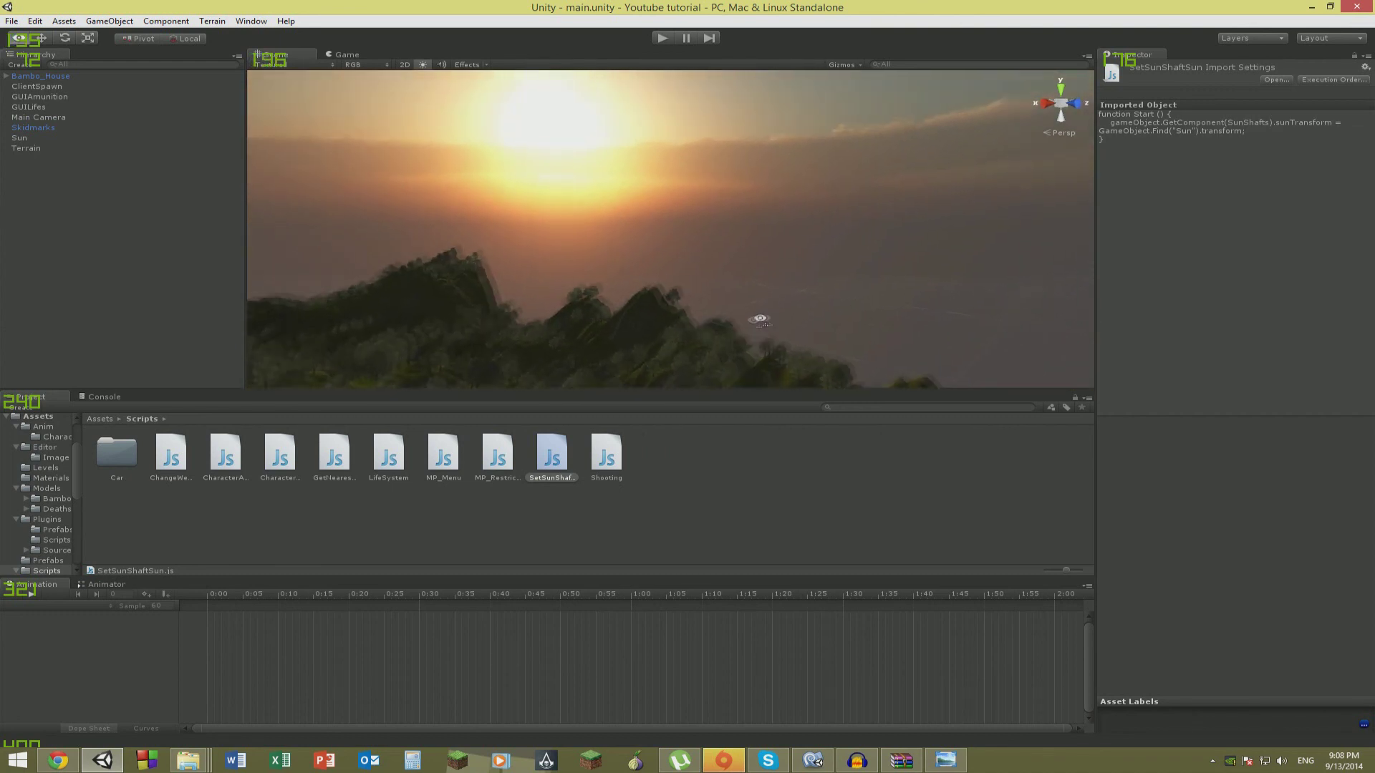
pyautogui.moveTo(759, 320); pyautogui.dragTo(910, 304, button='right')
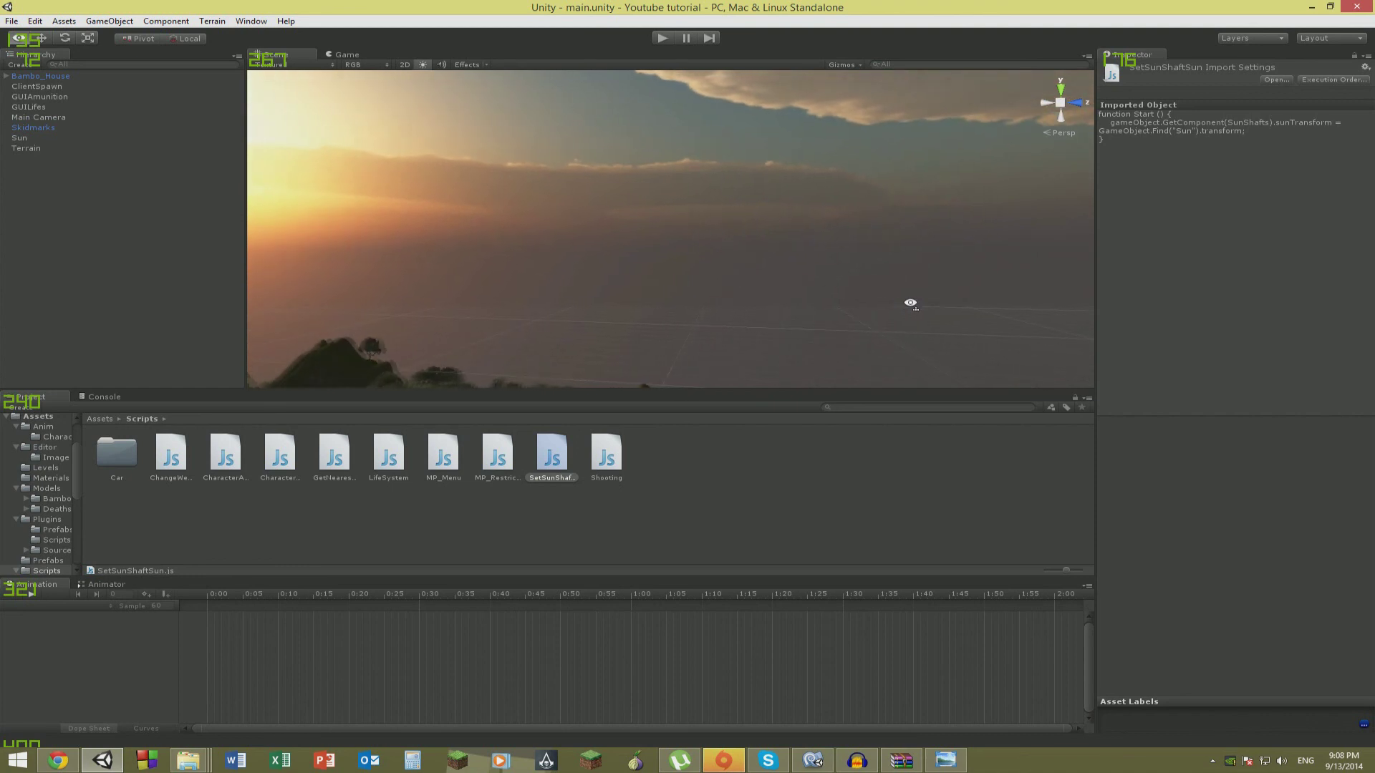